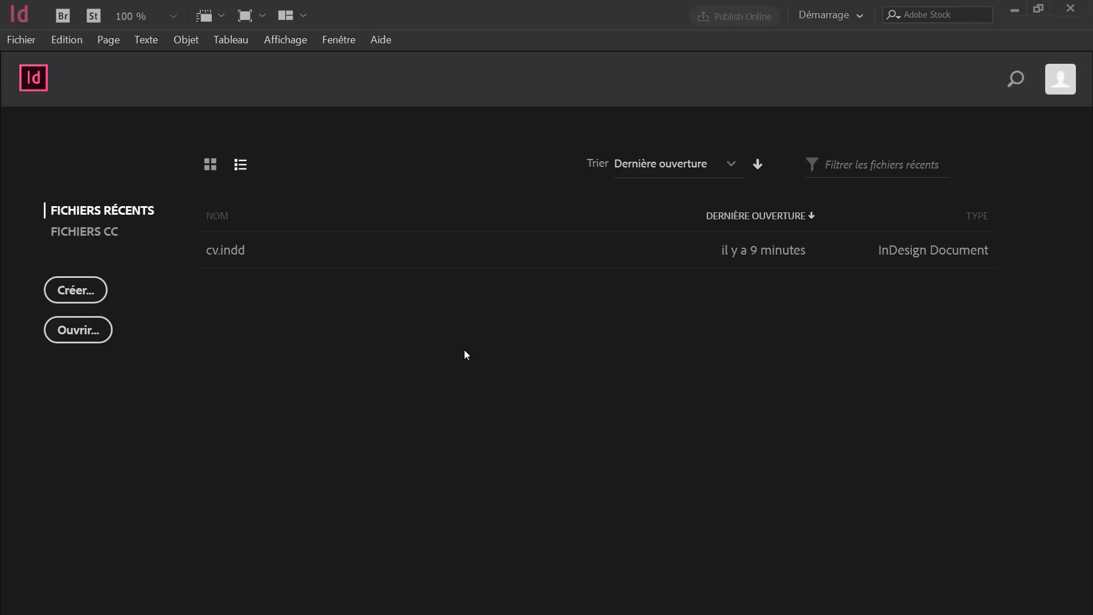
# Start a new A4 document with all margins set to 10 mm.
pyautogui.click(95, 286)
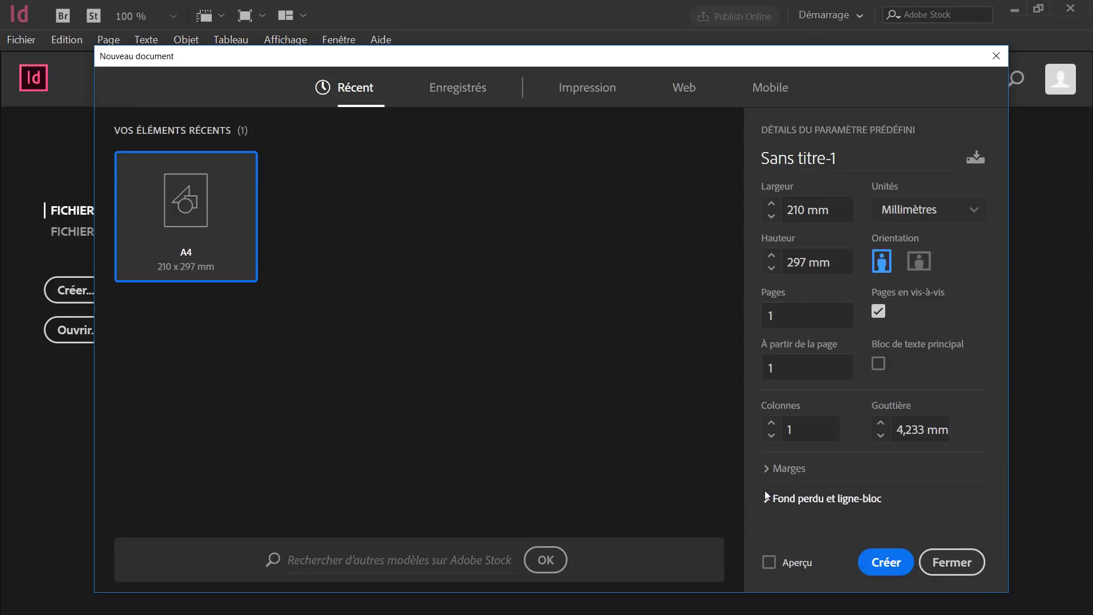
pyautogui.click(768, 471)
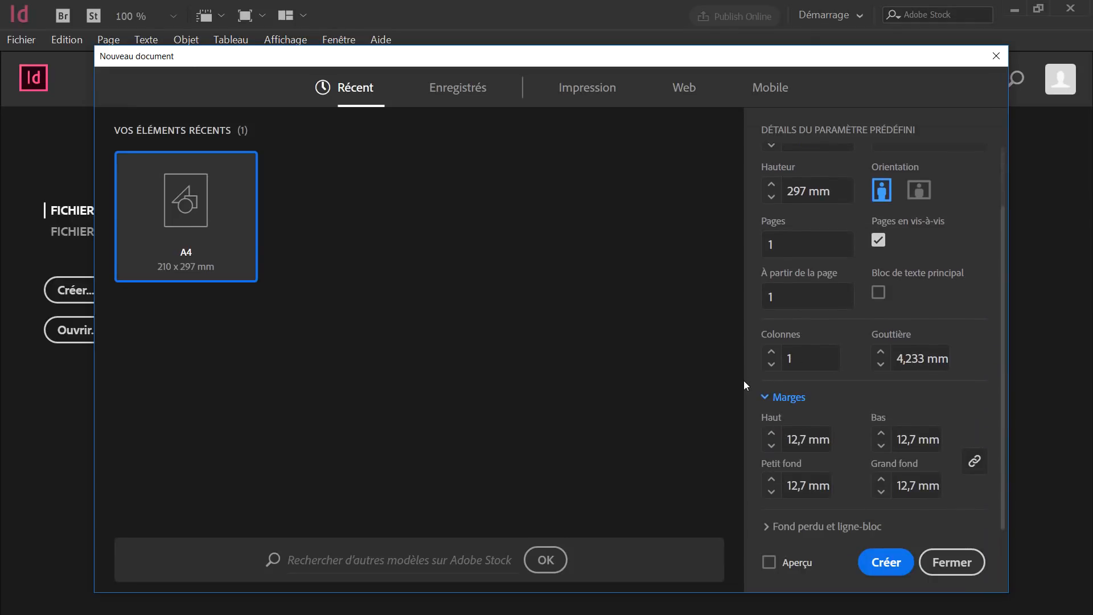
pyautogui.click(771, 446)
pyautogui.click(772, 445)
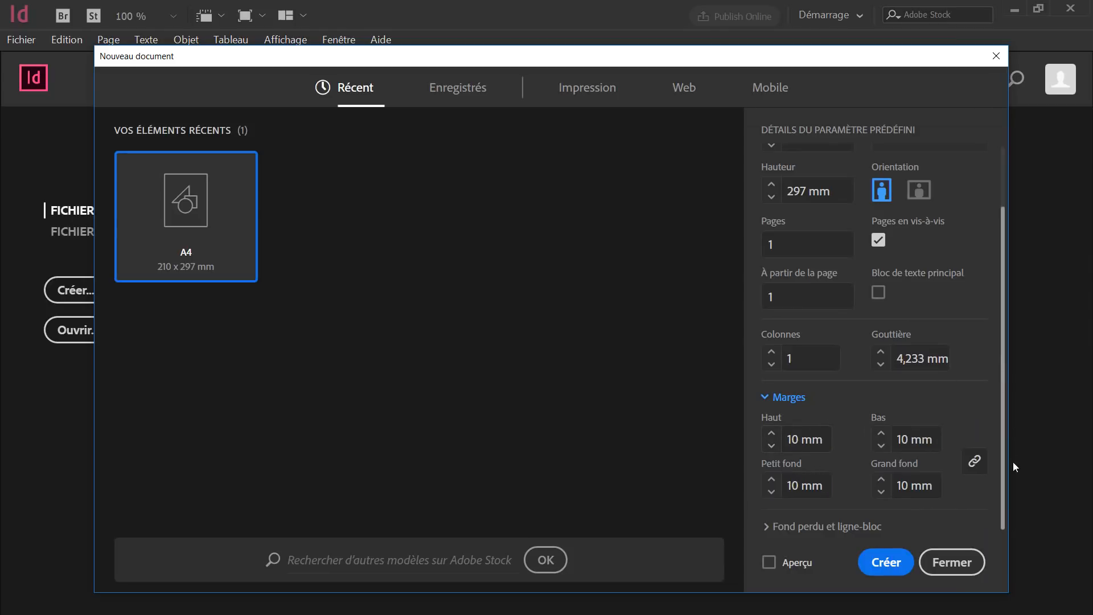
pyautogui.moveTo(753, 67); pyautogui.dragTo(749, 47)
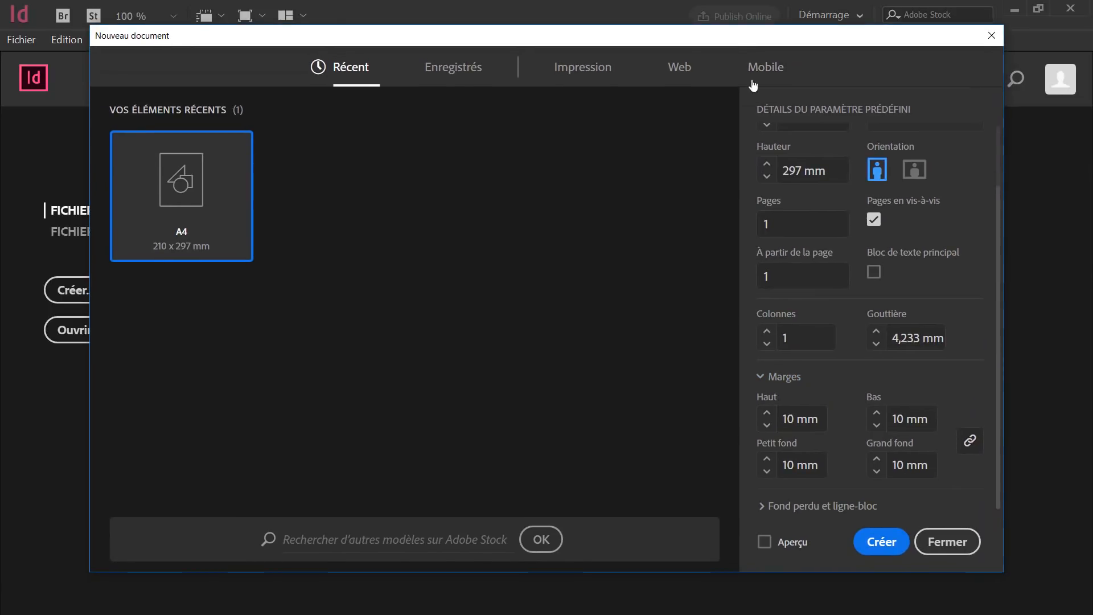
# Add a 3 mm bleed on every side and create the document.
pyautogui.click(762, 507)
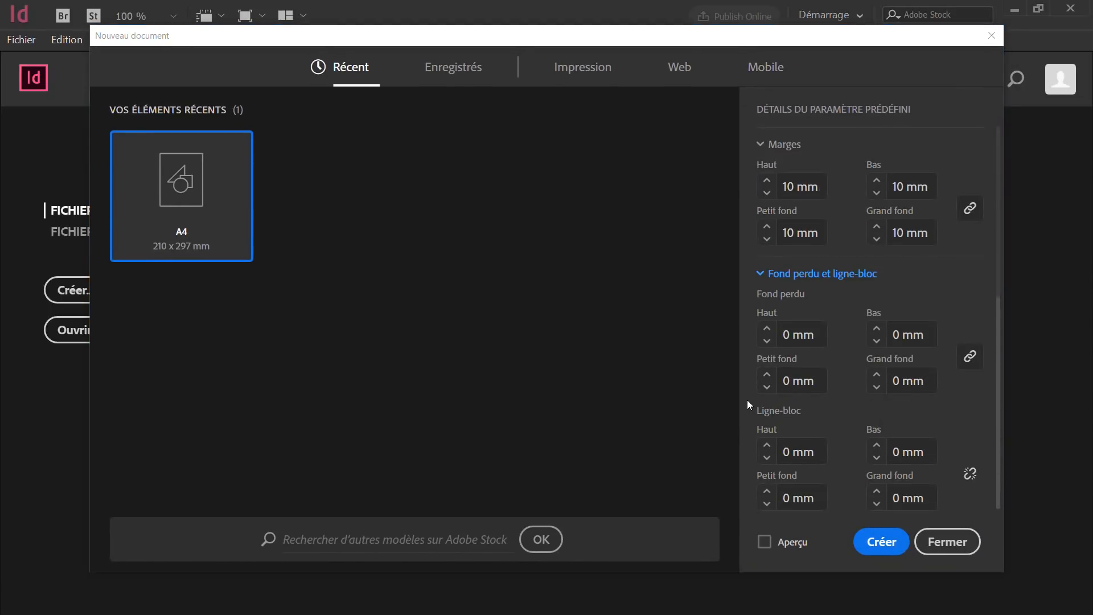
pyautogui.click(767, 332)
pyautogui.click(766, 332)
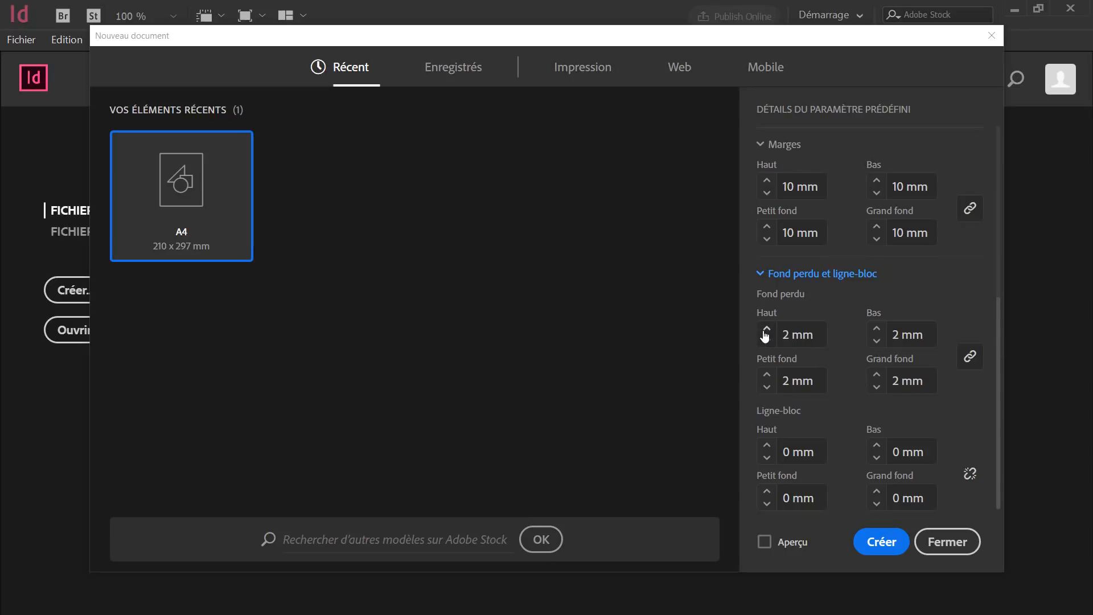
pyautogui.click(767, 333)
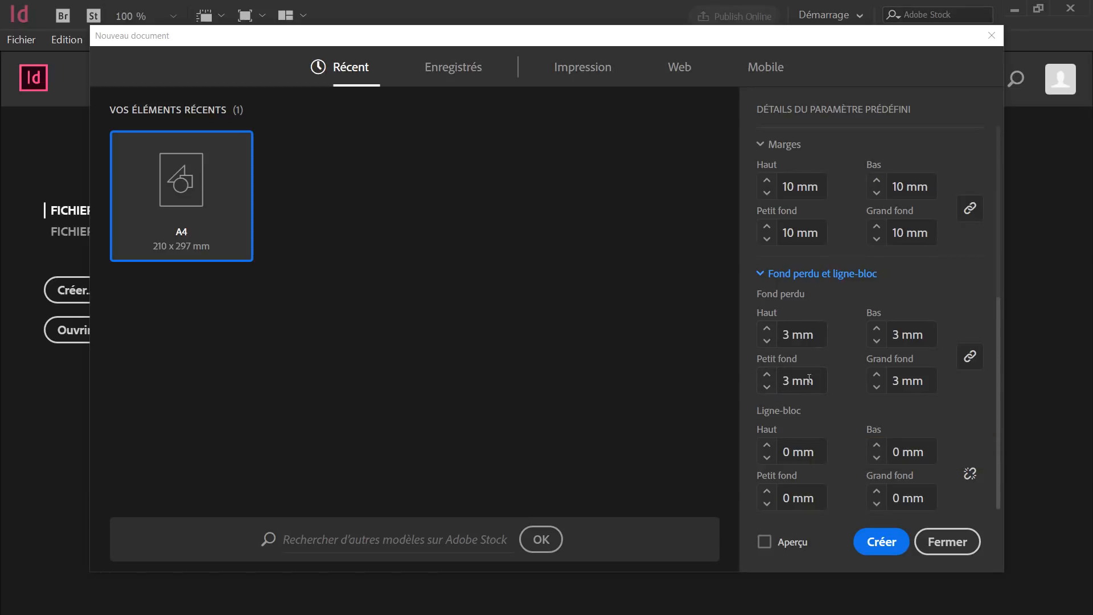
pyautogui.click(891, 542)
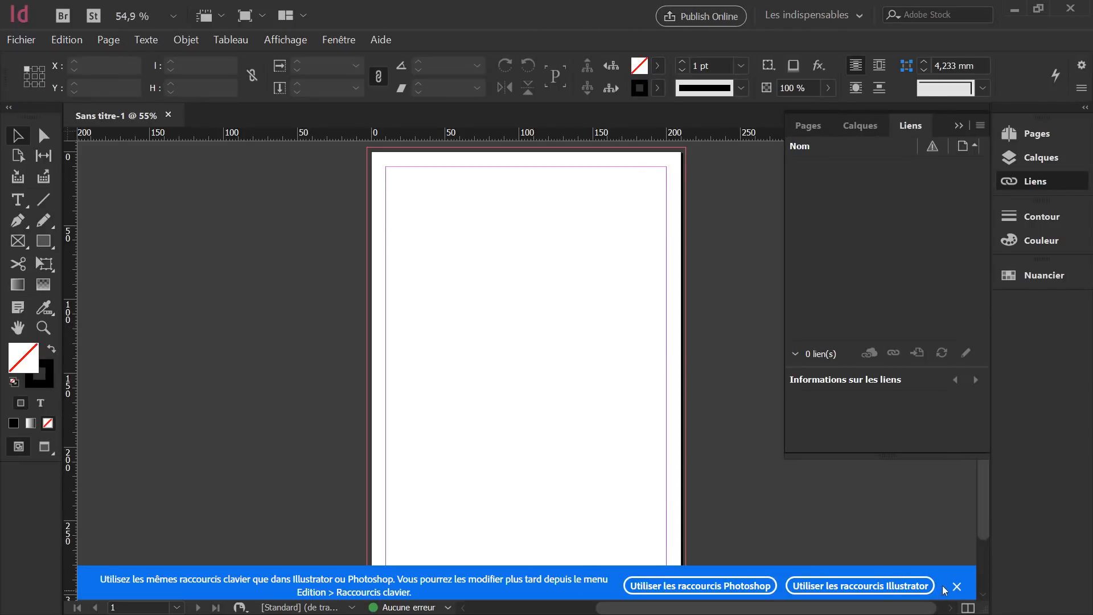
# Draw a 216 × 303 mm rectangle from the top-left to the bottom-right bleed corner, redoing the first attempt.
pyautogui.click(956, 586)
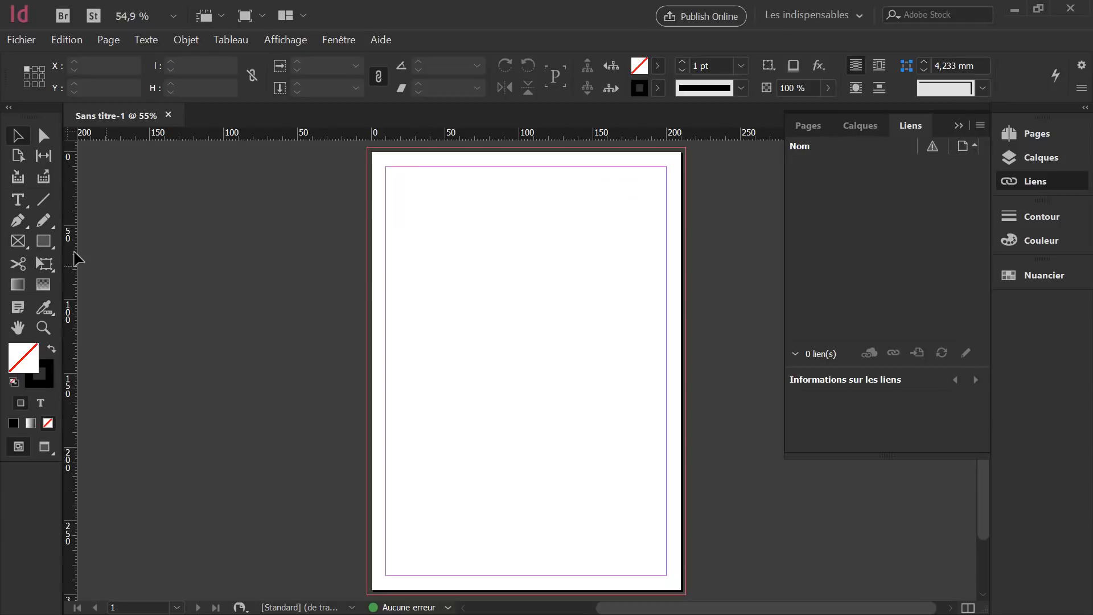
pyautogui.click(45, 244)
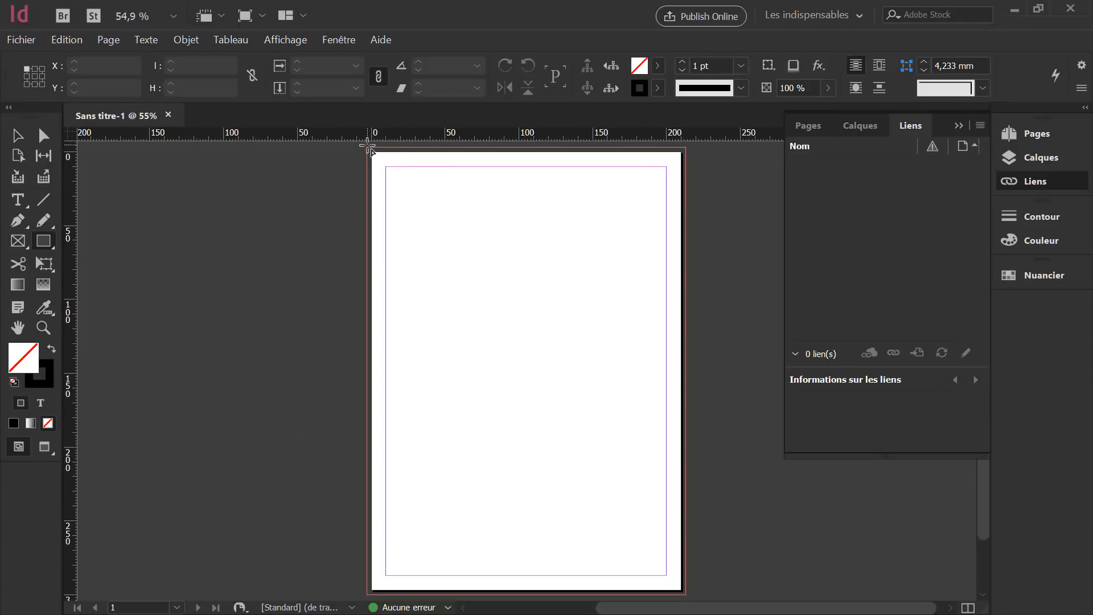
pyautogui.moveTo(367, 147); pyautogui.dragTo(690, 594)
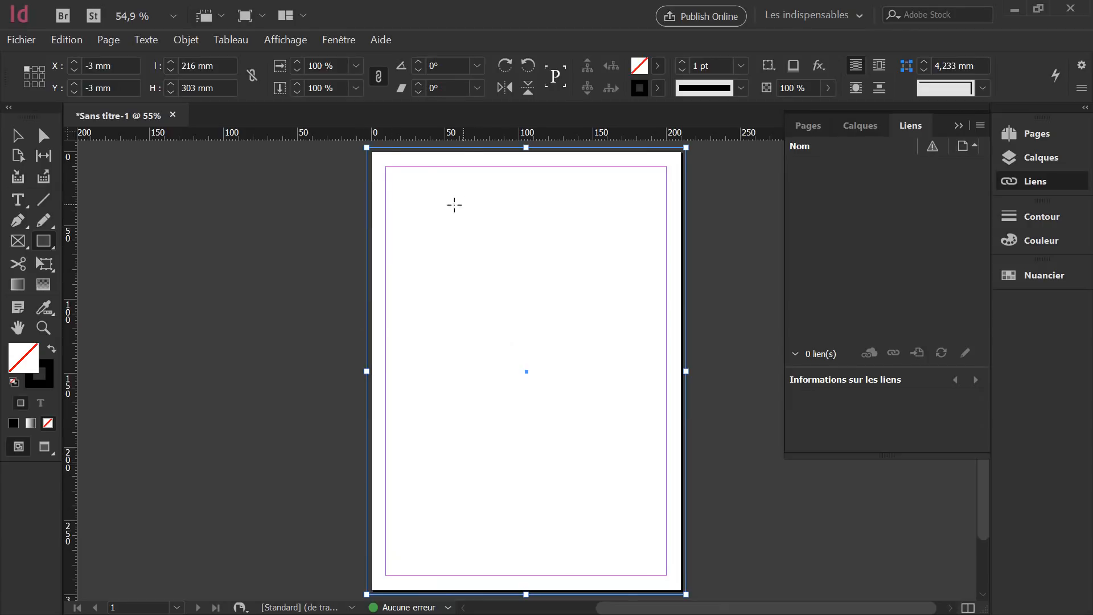
pyautogui.hotkey('ctrl', 'z')
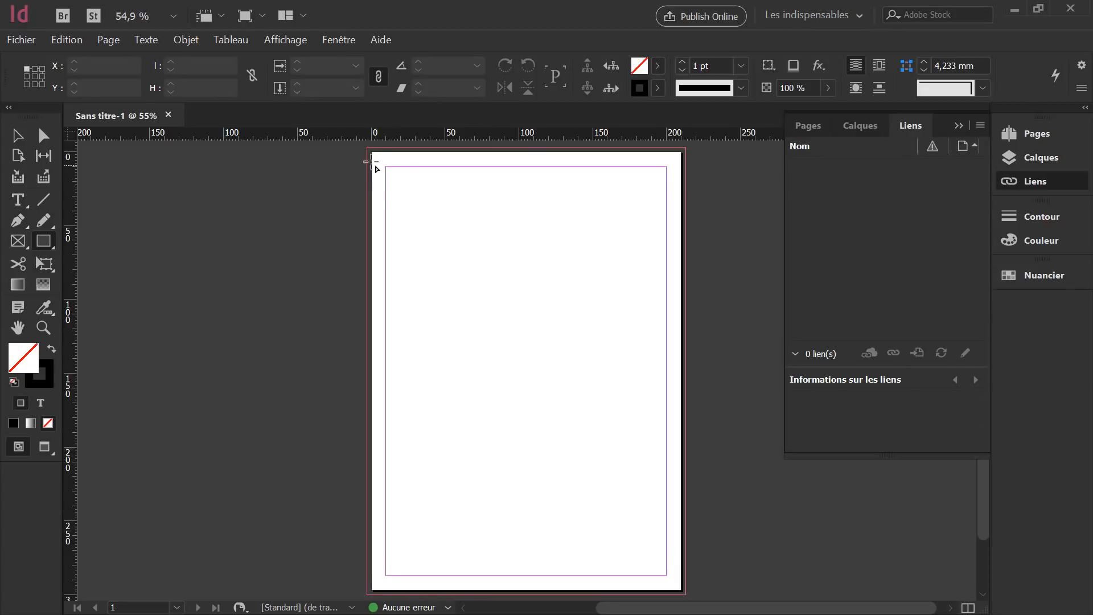
pyautogui.moveTo(368, 149); pyautogui.dragTo(686, 594)
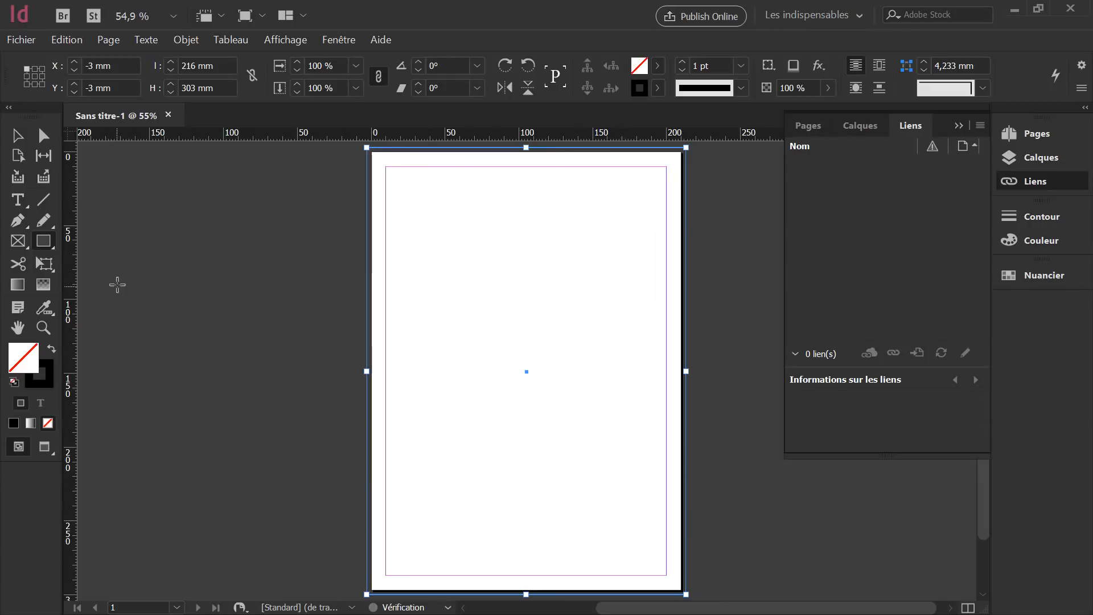
# Give the full-bleed frame a C7 M6 J5 N1 light grey fill and a None stroke.
pyautogui.doubleClick(29, 357)
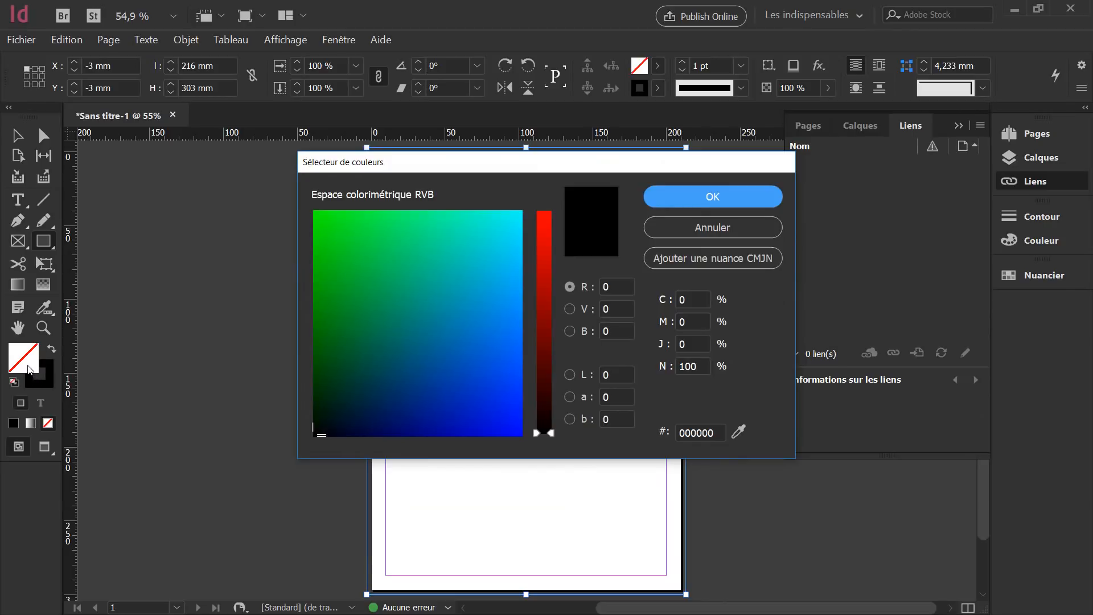
pyautogui.doubleClick(690, 300)
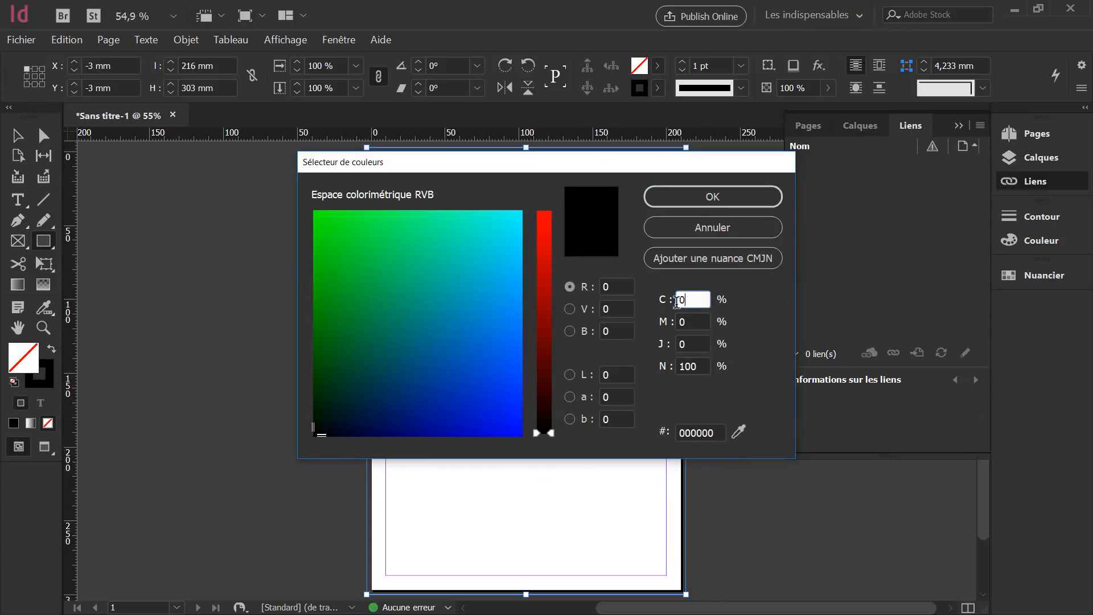
pyautogui.doubleClick(617, 286)
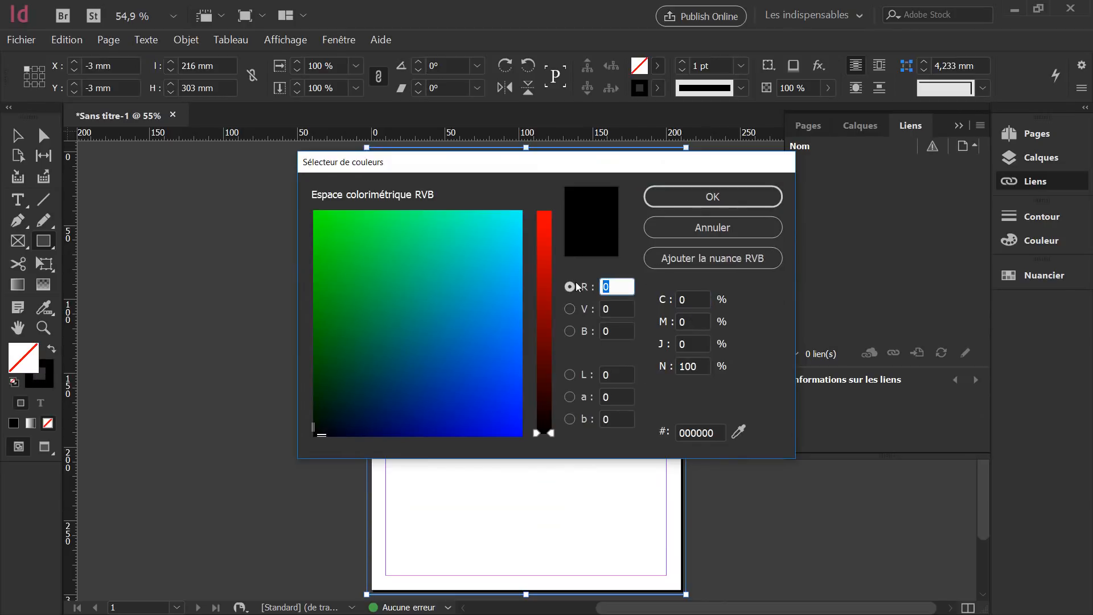
pyautogui.doubleClick(692, 300)
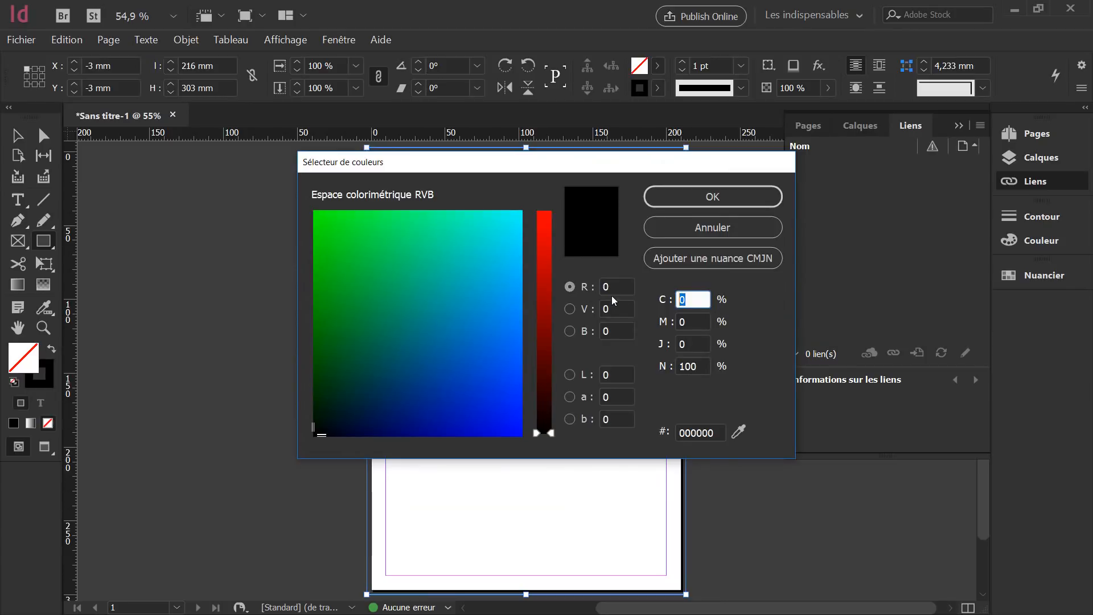
pyautogui.press('Tab')
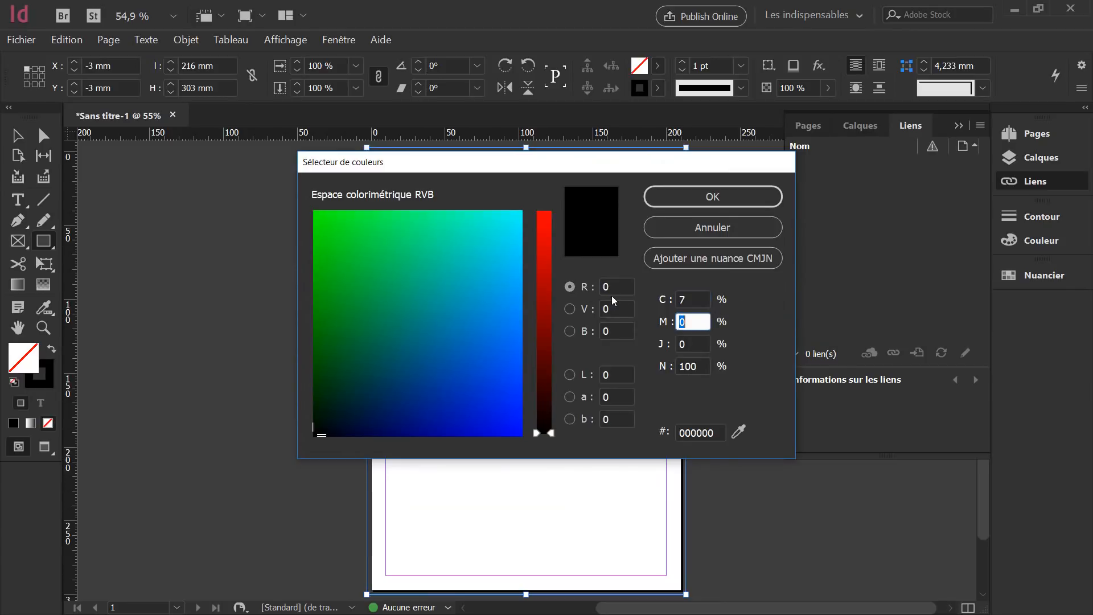
pyautogui.press('Tab')
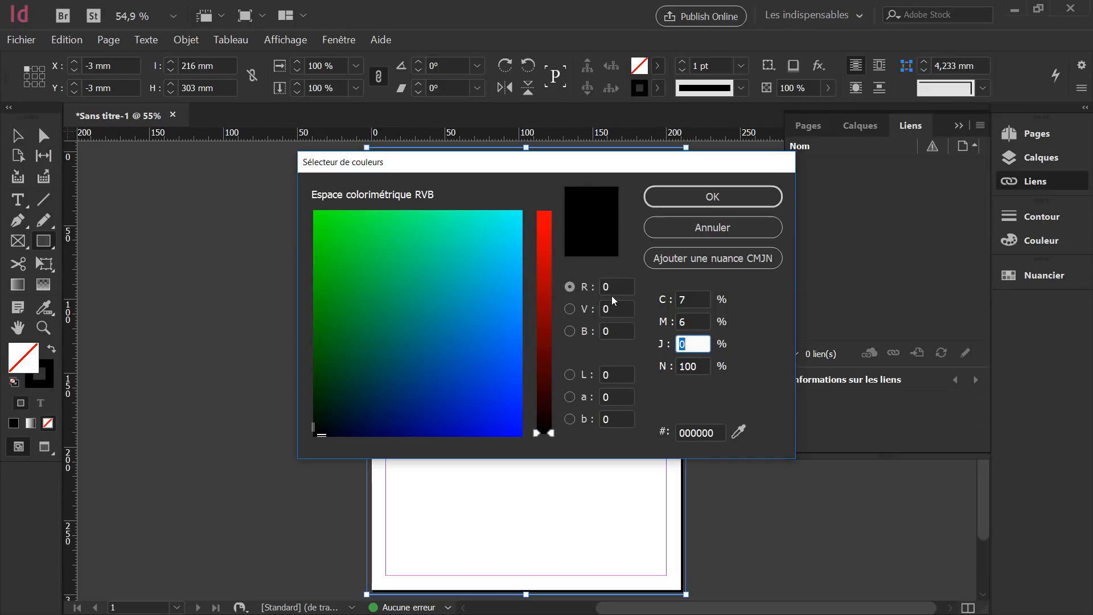
pyautogui.press('Tab')
pyautogui.write('1')
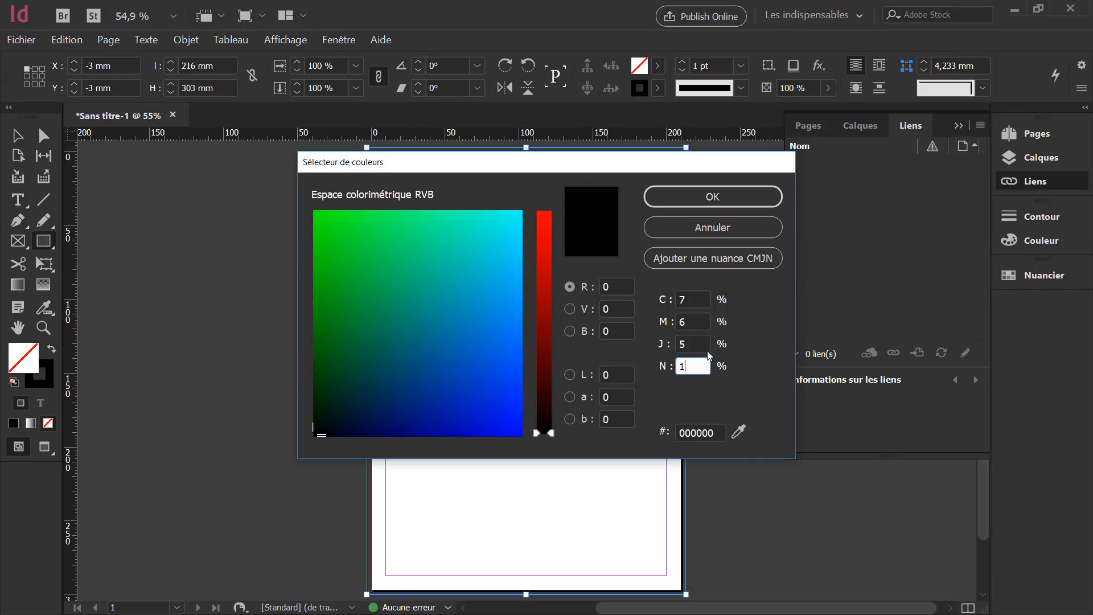
pyautogui.press('Tab')
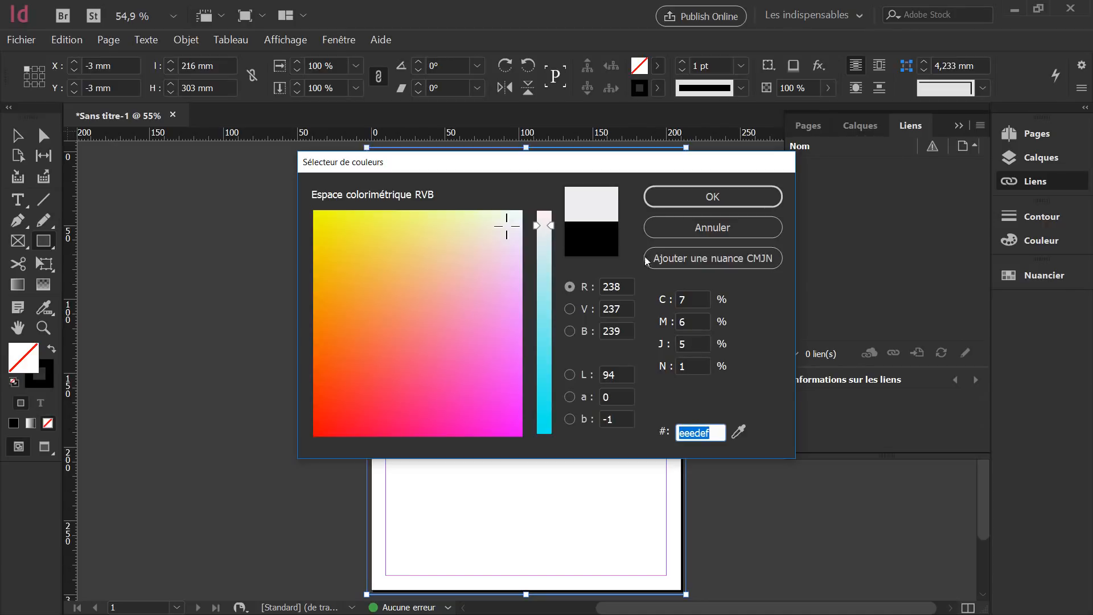
pyautogui.click(701, 198)
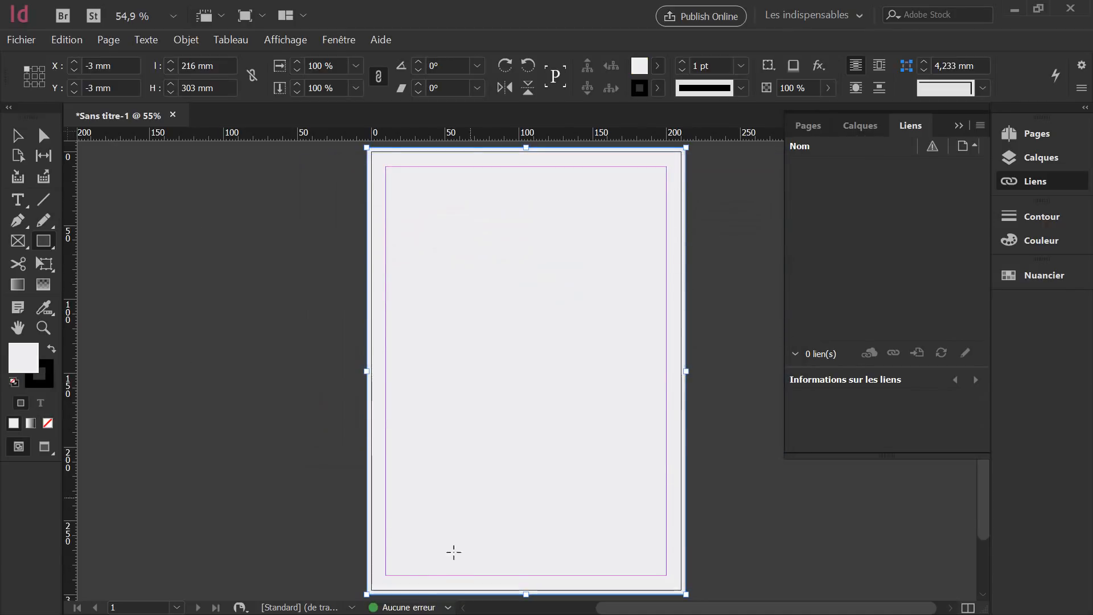
pyautogui.click(49, 381)
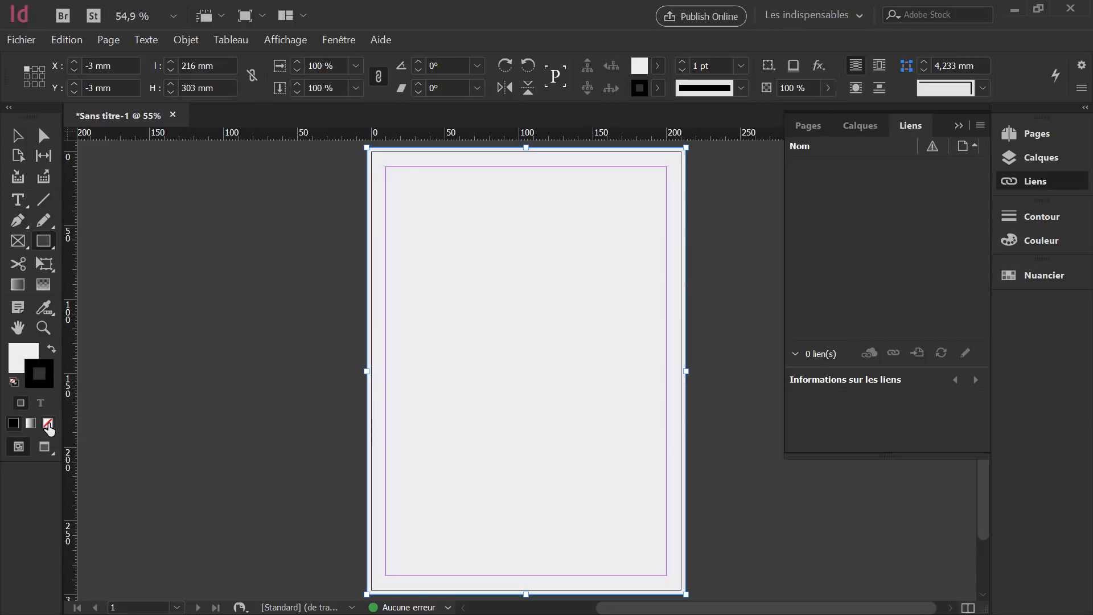
pyautogui.click(48, 424)
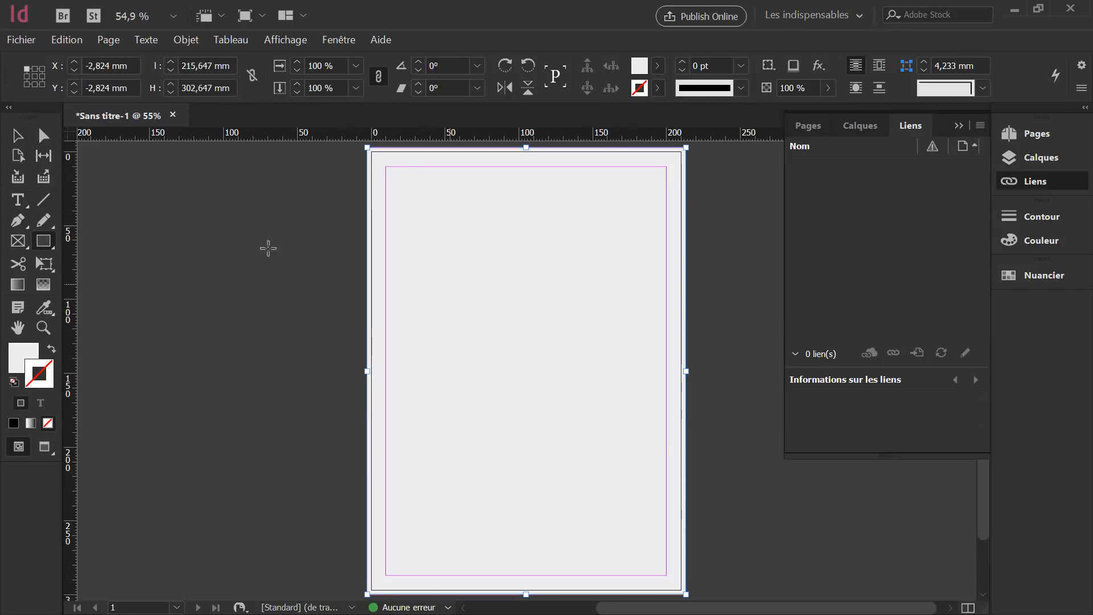
# Rename layer Calque 1 to 'fond'.
pyautogui.press('v')
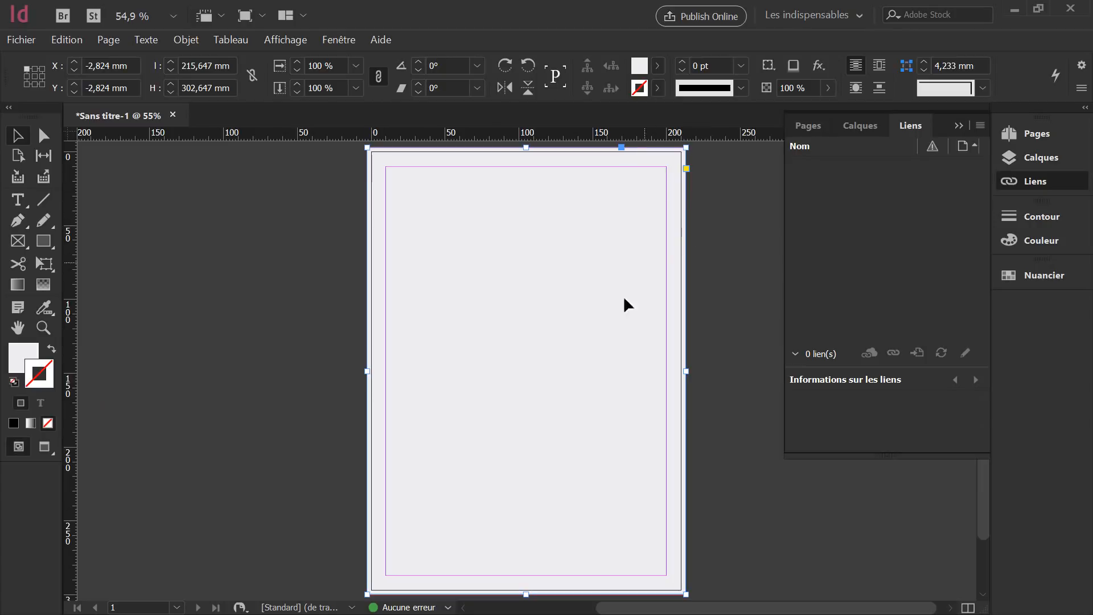
pyautogui.click(1030, 159)
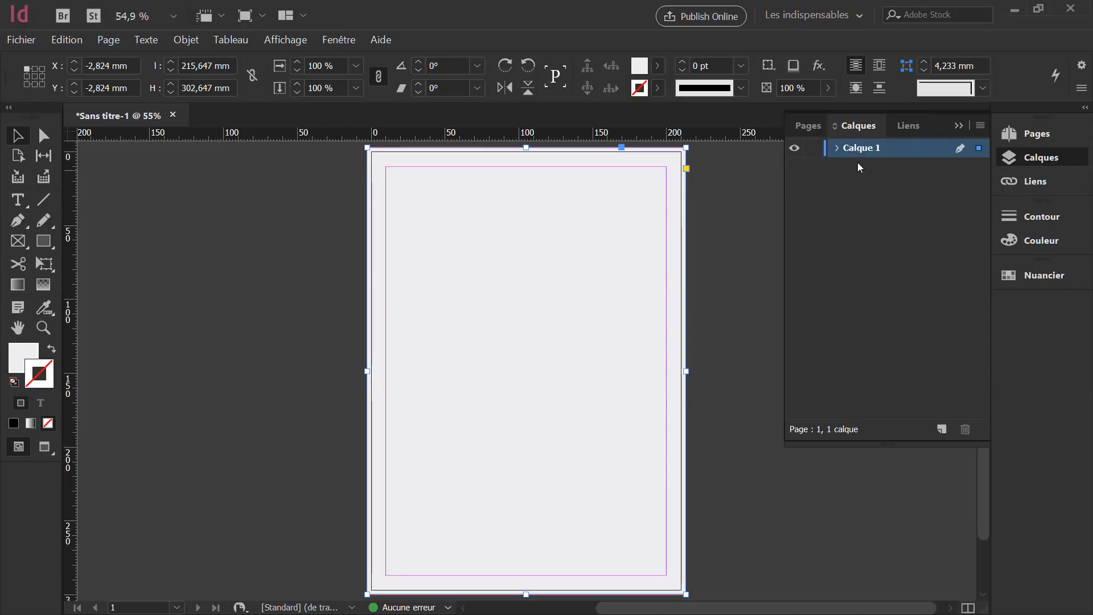
pyautogui.doubleClick(872, 149)
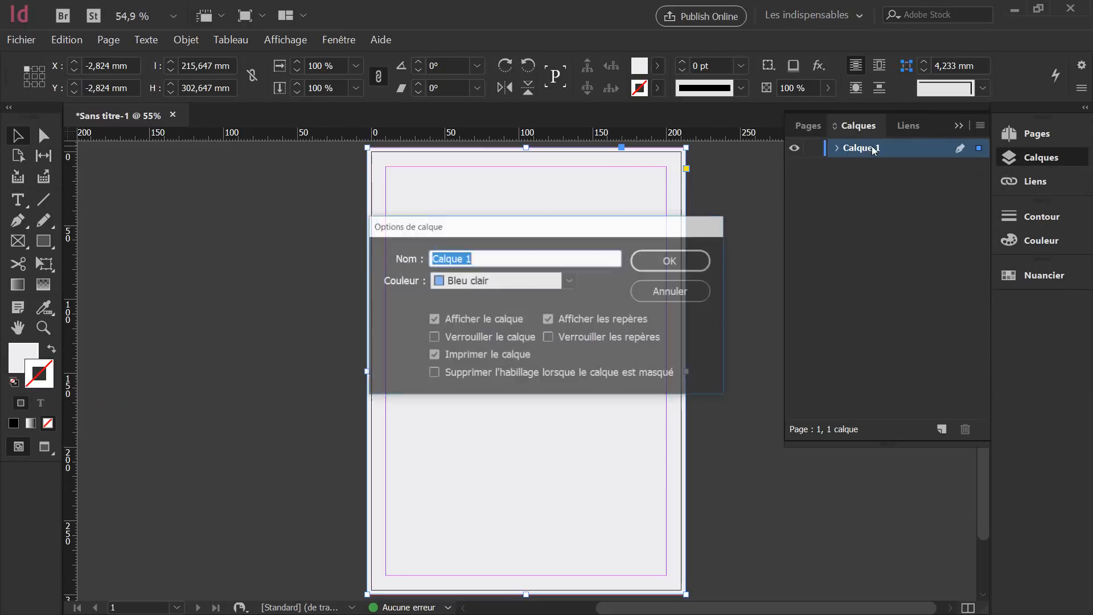
pyautogui.write('fond')
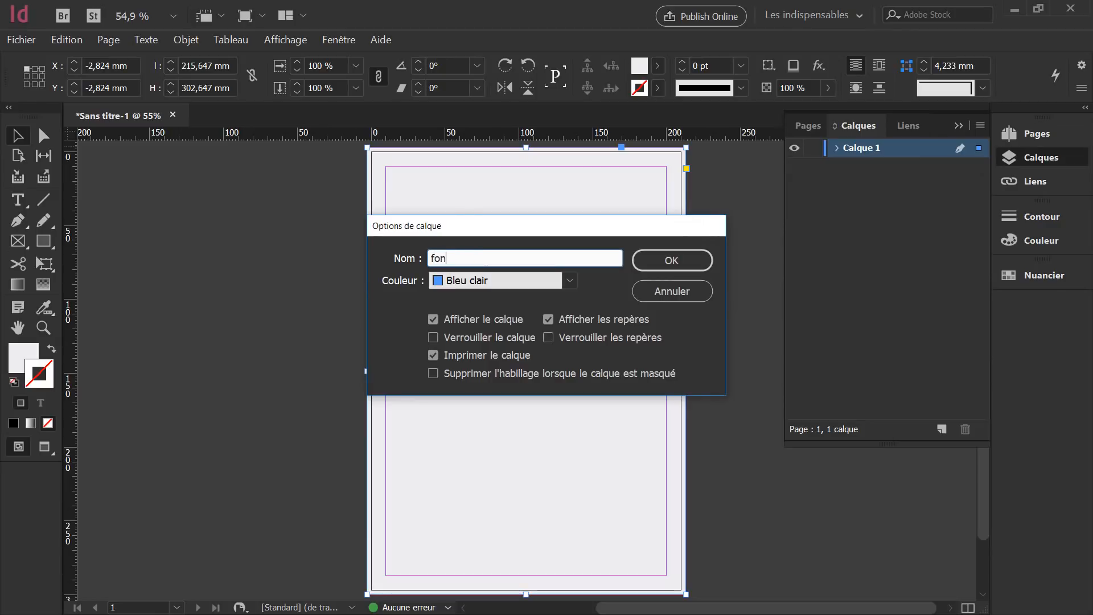
pyautogui.click(698, 258)
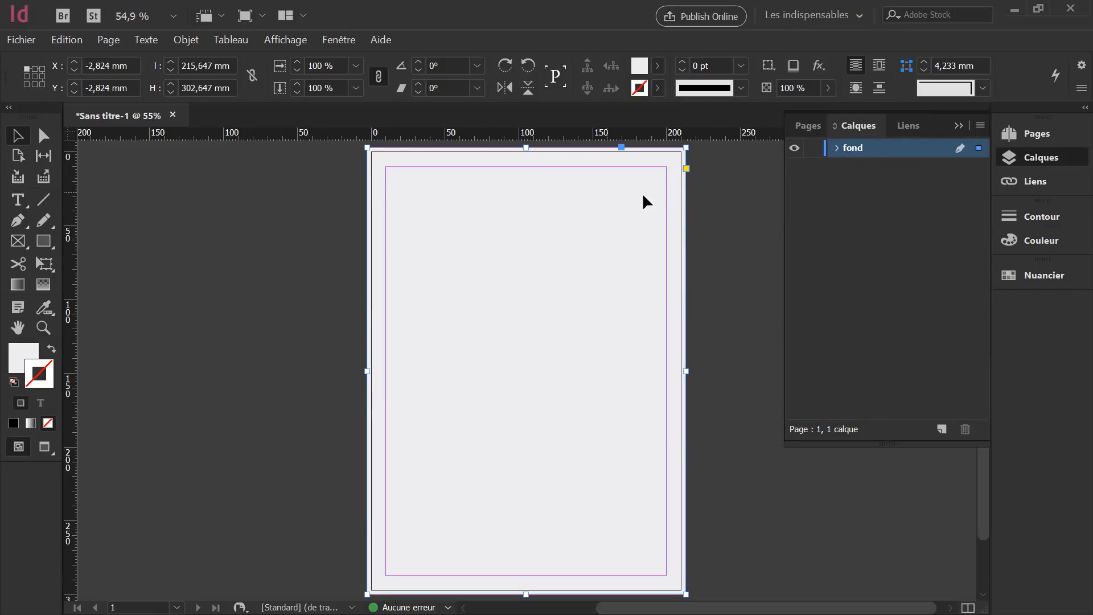
# Lock the fond layer and confirm that marquee drags select nothing on the page.
pyautogui.click(300, 390)
pyautogui.press('d')
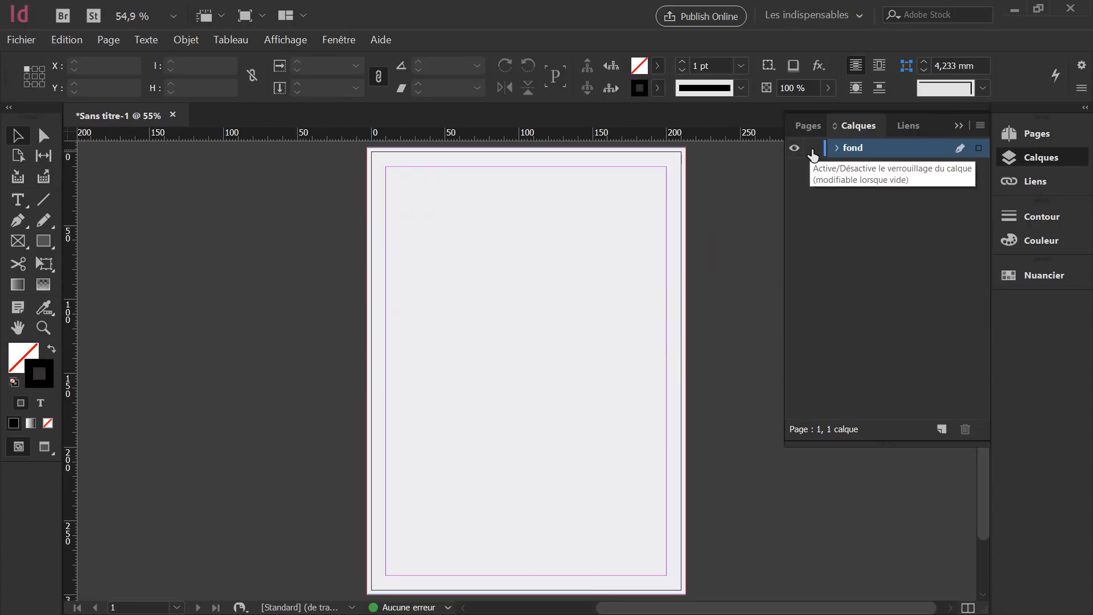
pyautogui.click(795, 151)
pyautogui.click(795, 152)
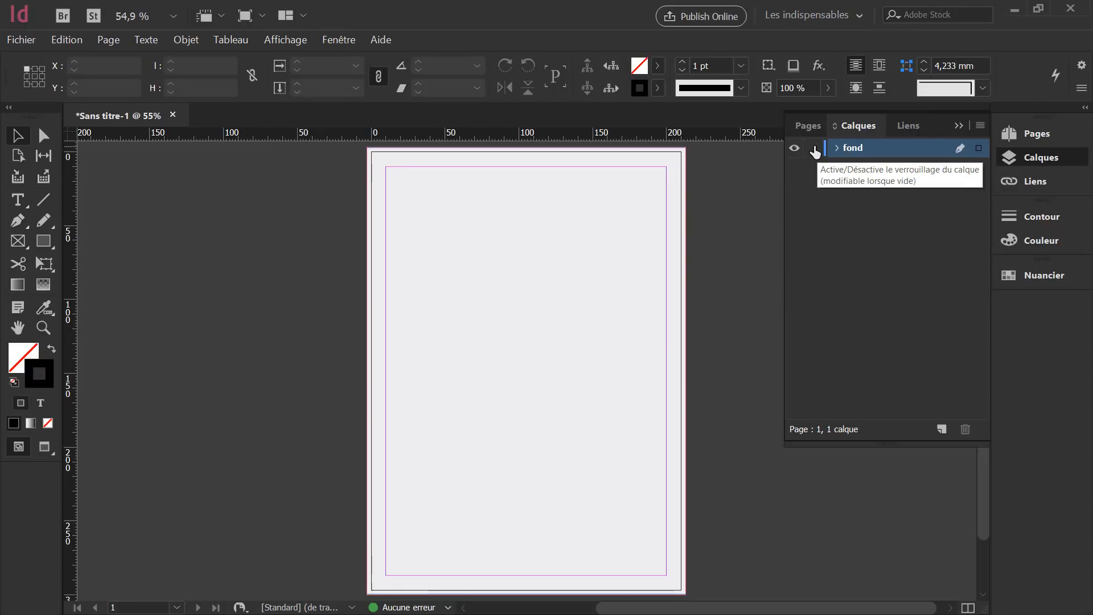
pyautogui.click(813, 149)
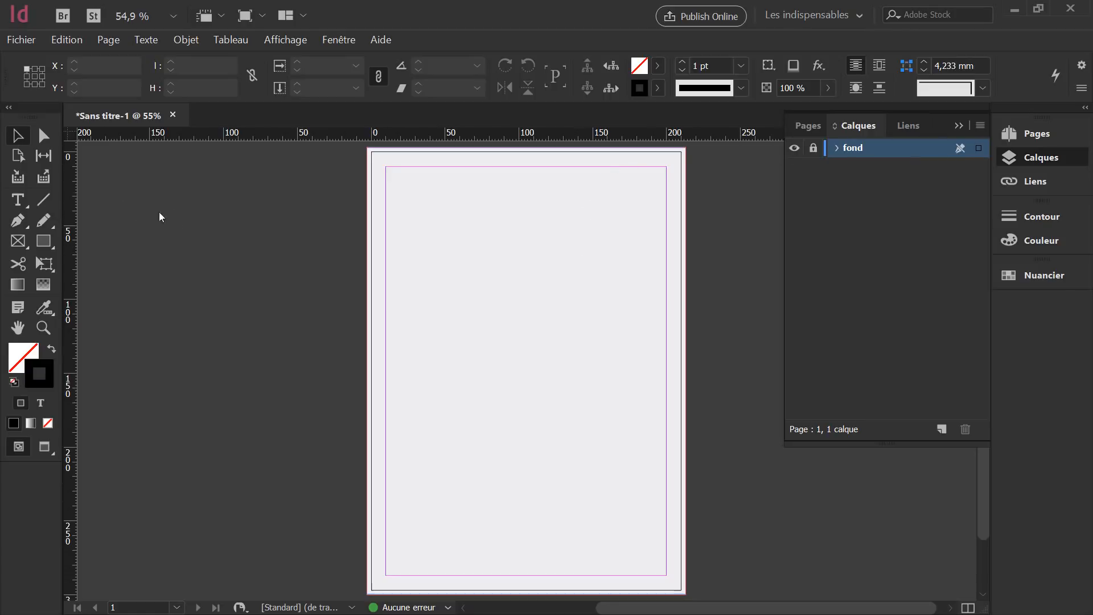
pyautogui.moveTo(452, 250); pyautogui.dragTo(390, 398)
pyautogui.moveTo(384, 354); pyautogui.dragTo(674, 351)
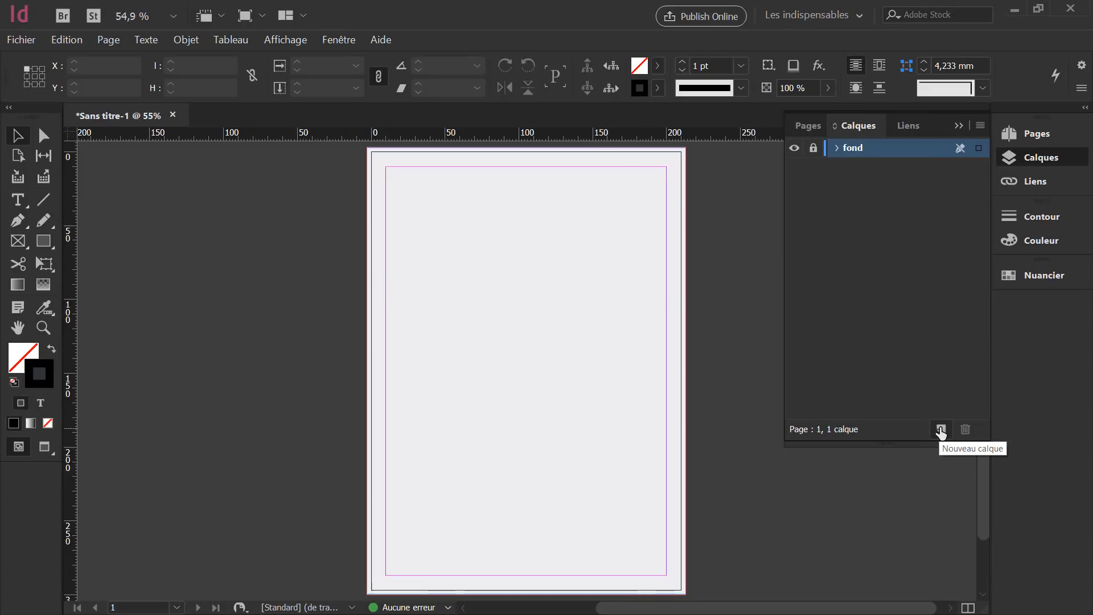
# Add Calque 2 above fond and make it the active layer for Pen drawing.
pyautogui.click(940, 431)
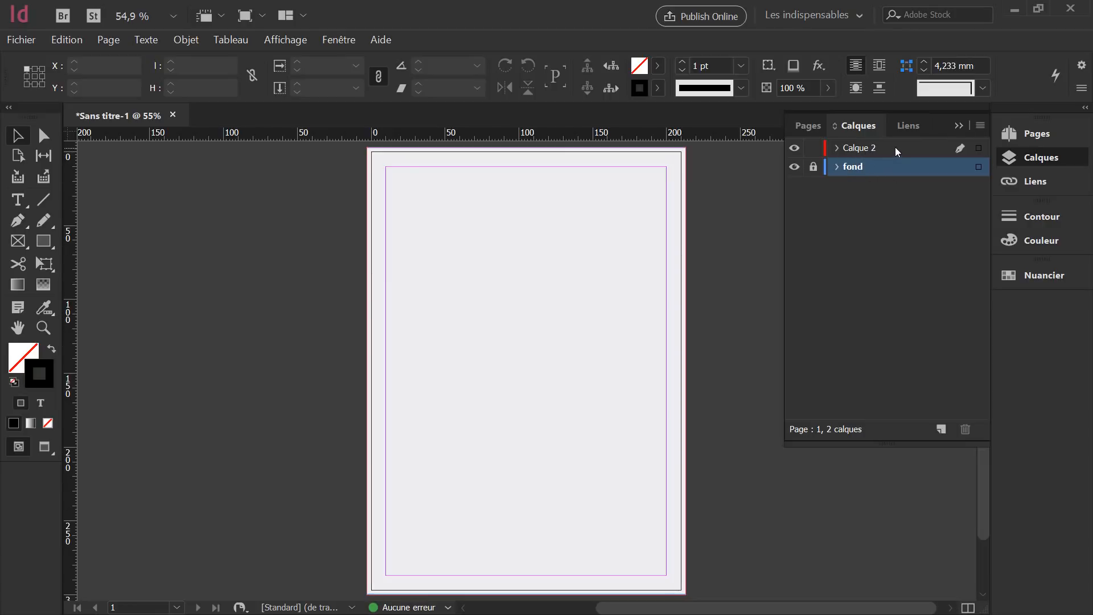
pyautogui.click(894, 150)
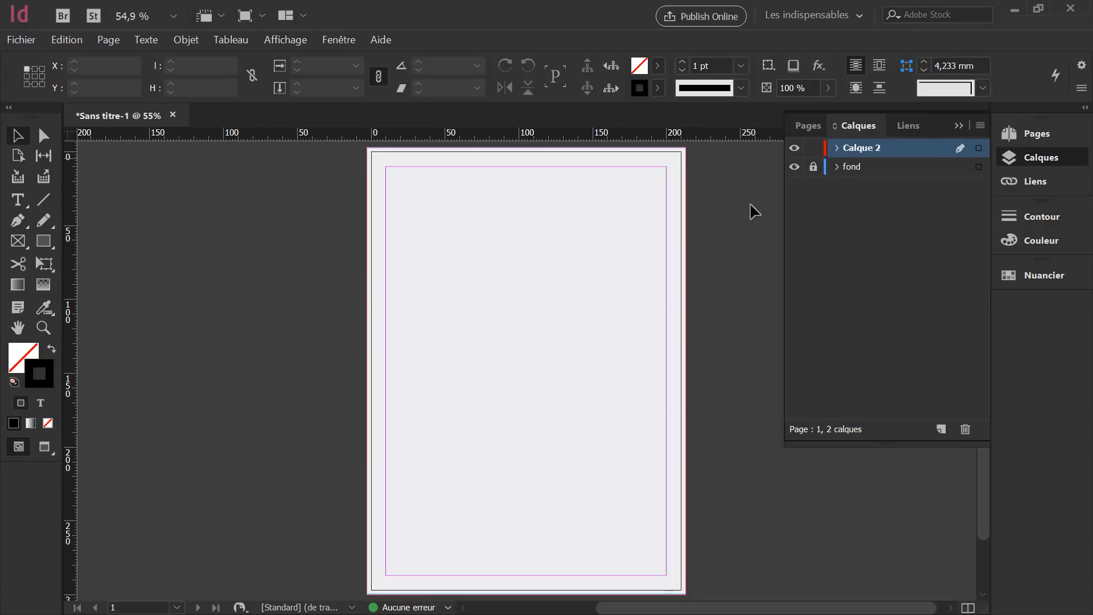
pyautogui.click(17, 224)
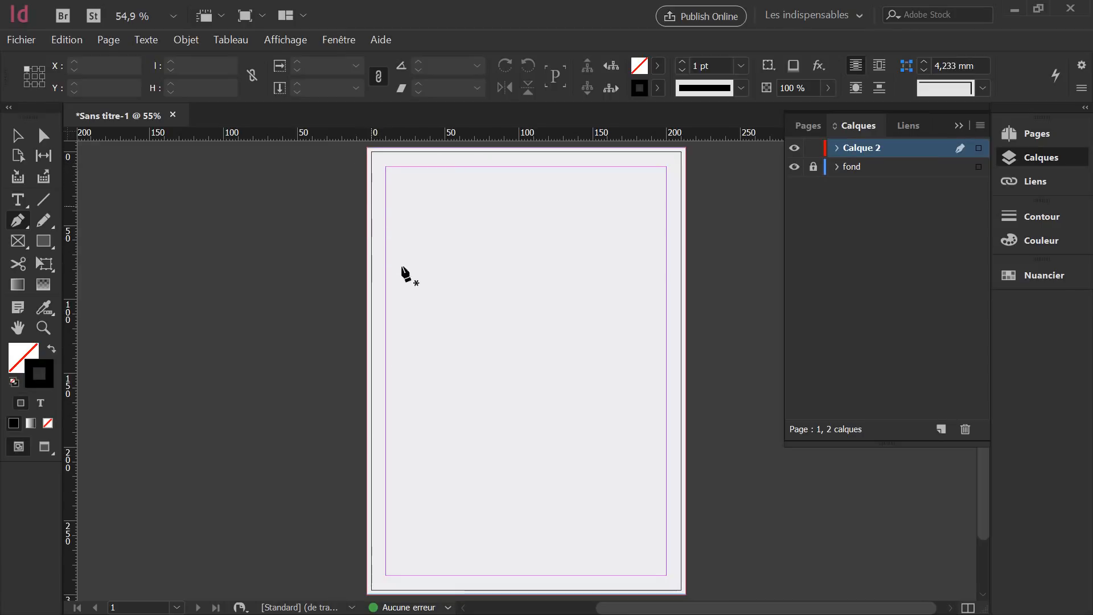
pyautogui.click(448, 367)
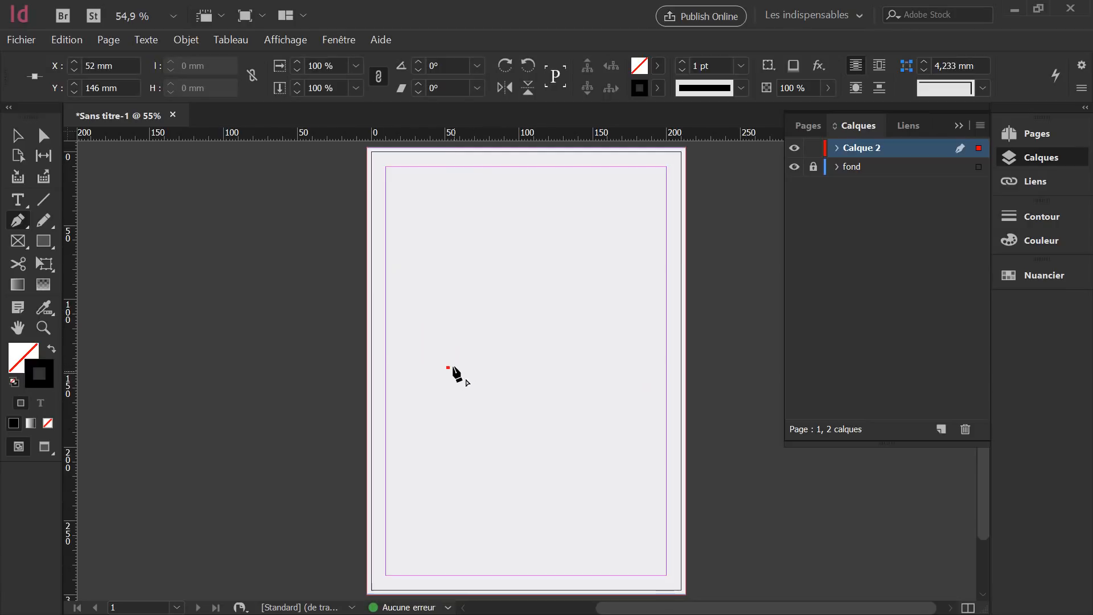
pyautogui.click(548, 240)
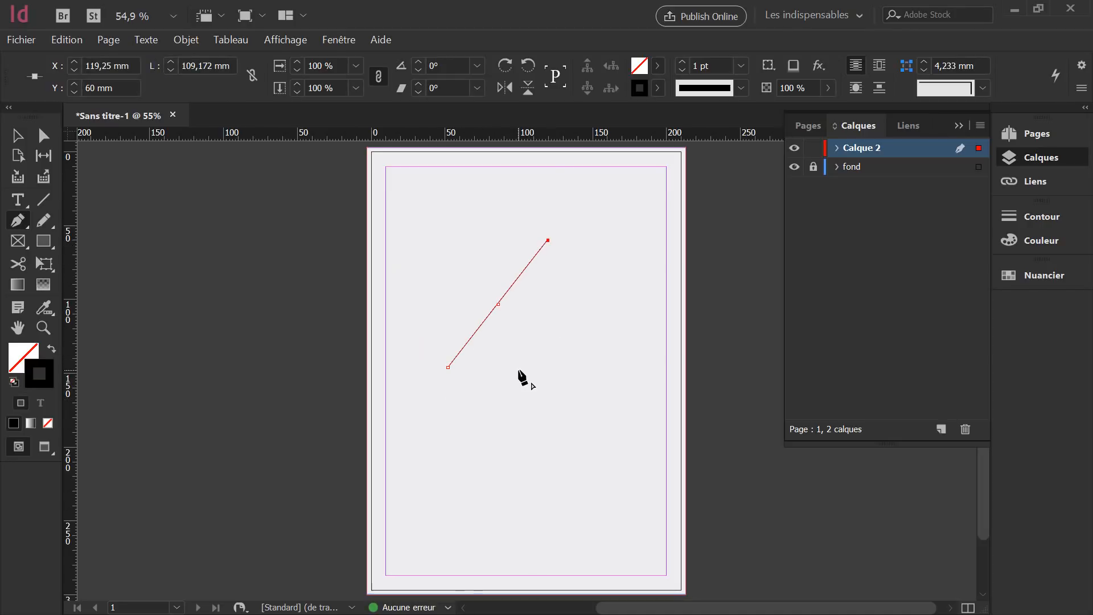
pyautogui.click(586, 372)
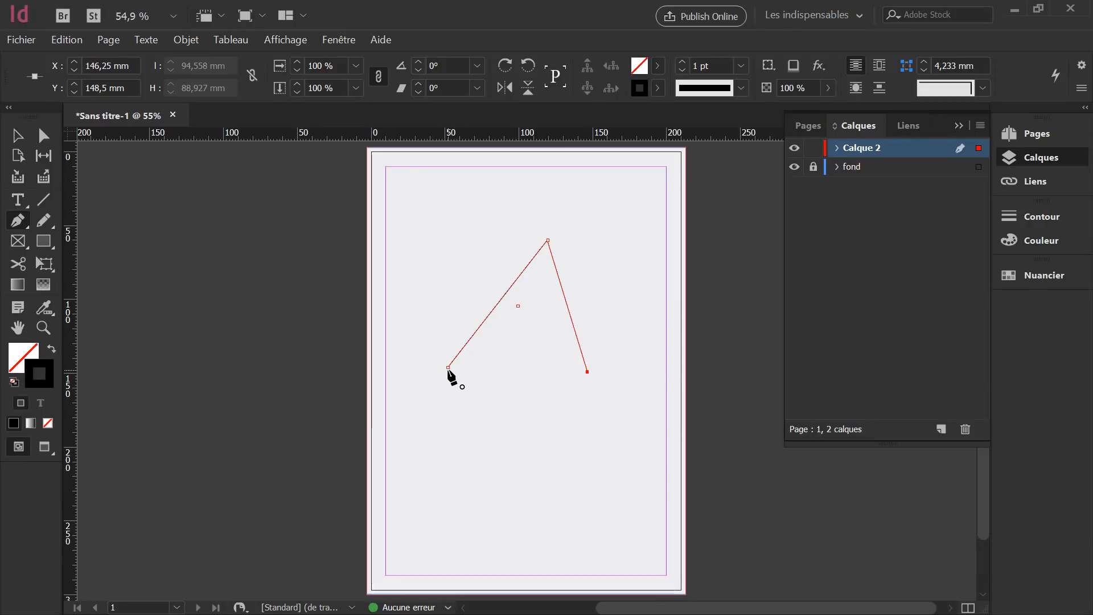
pyautogui.click(448, 368)
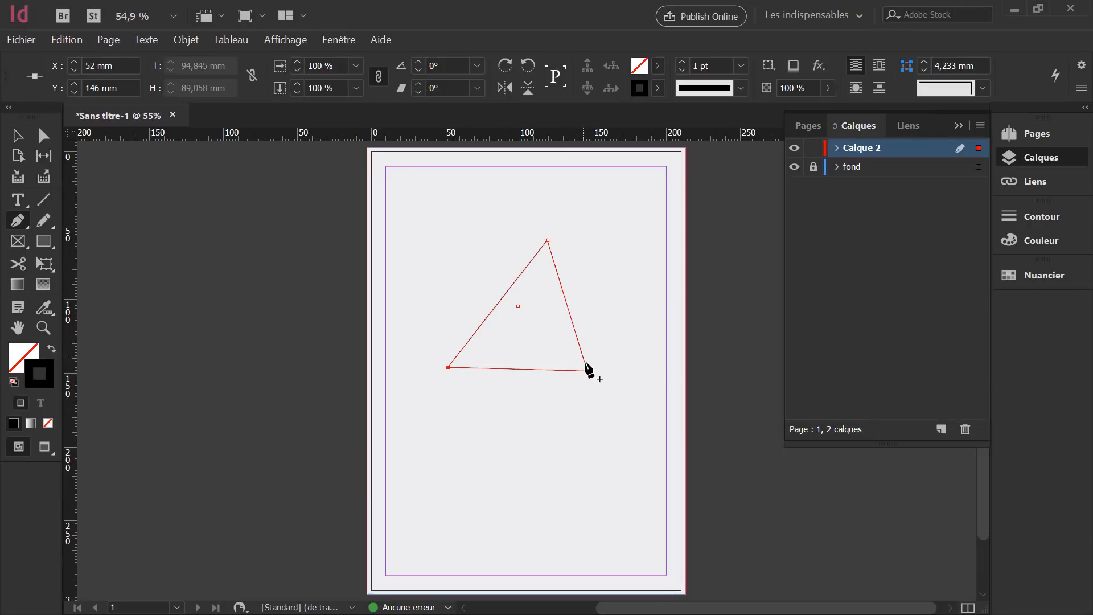
pyautogui.click(17, 135)
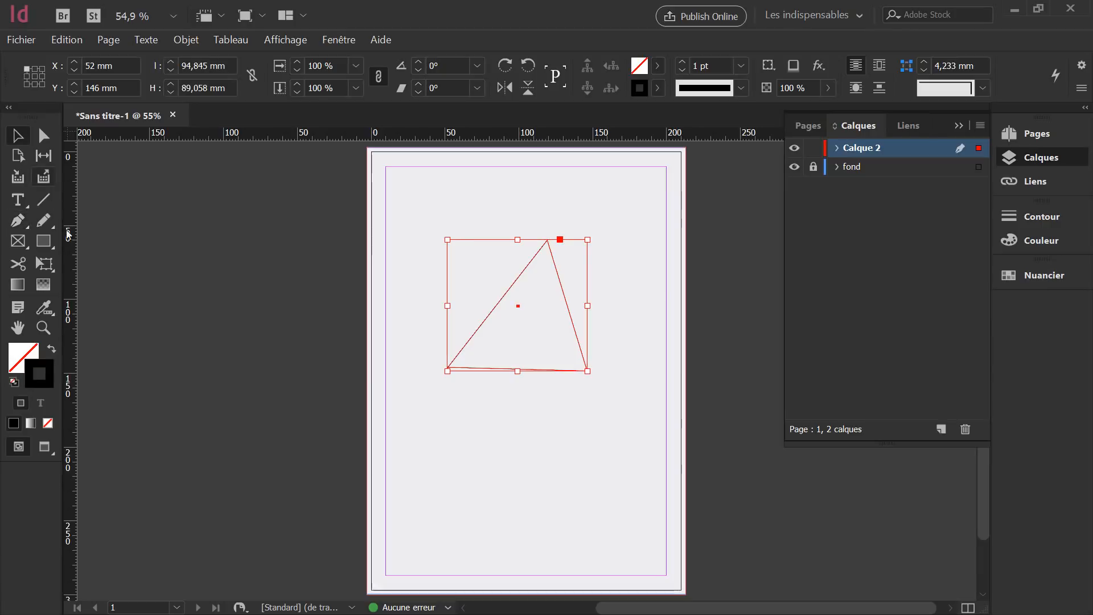
pyautogui.doubleClick(37, 368)
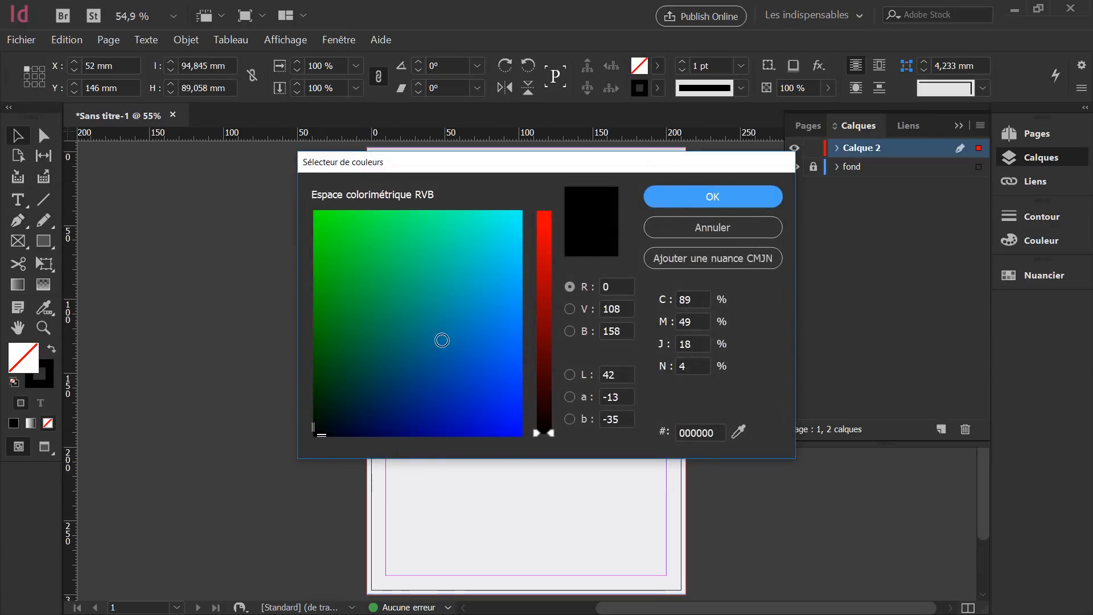
pyautogui.click(442, 340)
pyautogui.click(680, 197)
pyautogui.click(495, 390)
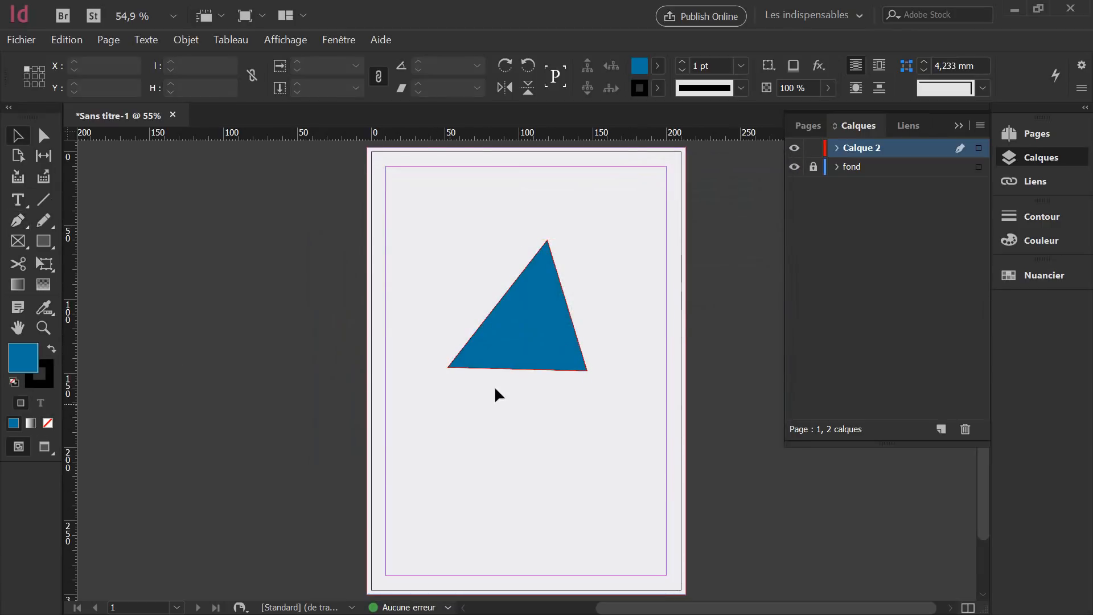
pyautogui.click(556, 319)
pyautogui.moveTo(551, 306); pyautogui.dragTo(551, 390)
pyautogui.press('Delete')
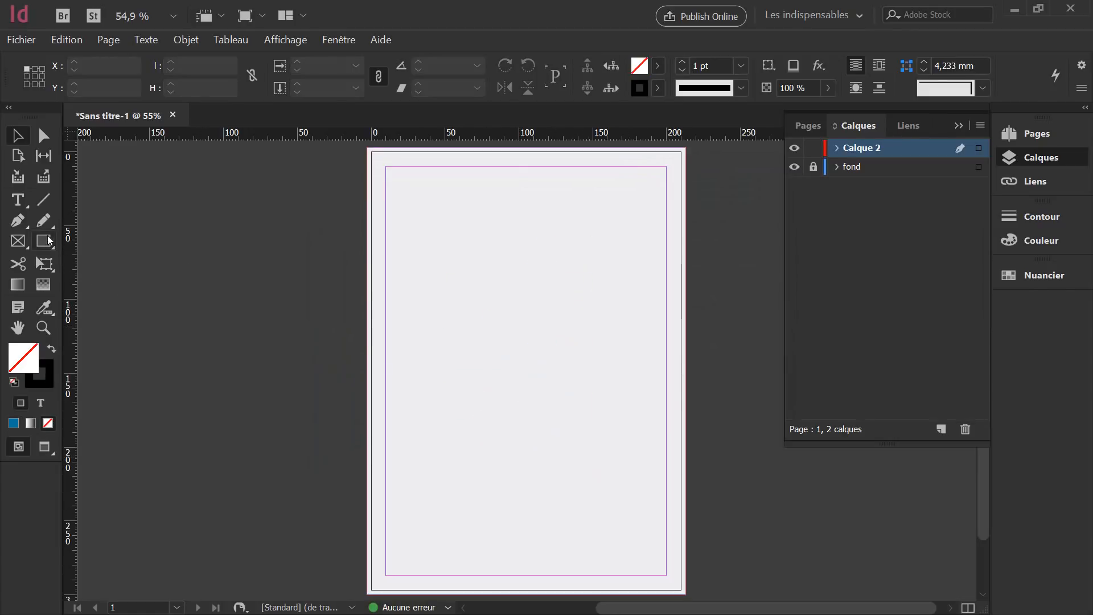
pyautogui.click(18, 220)
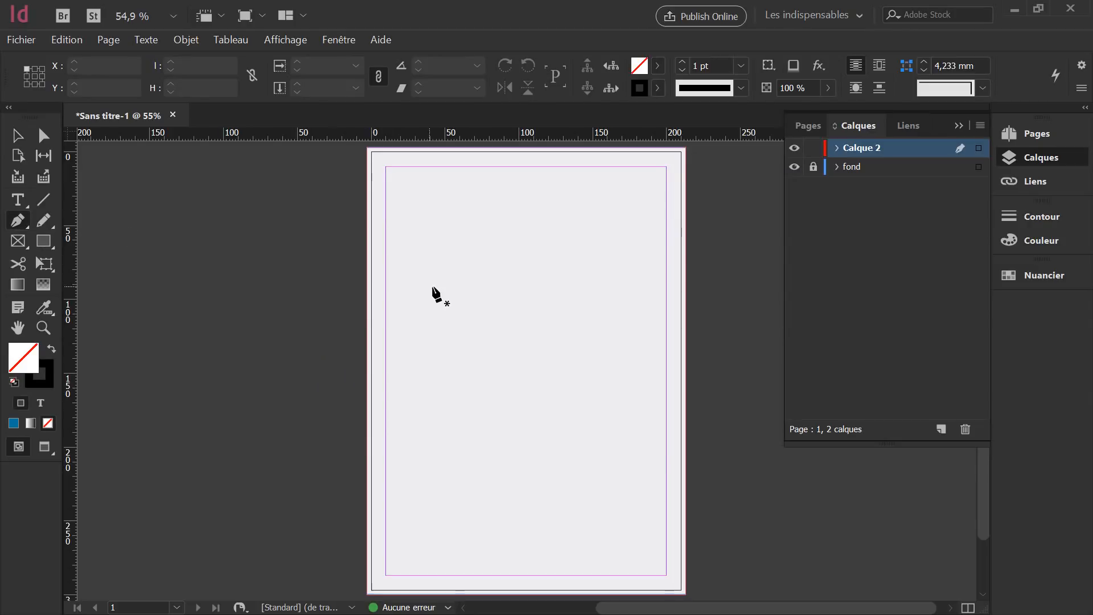
pyautogui.click(429, 345)
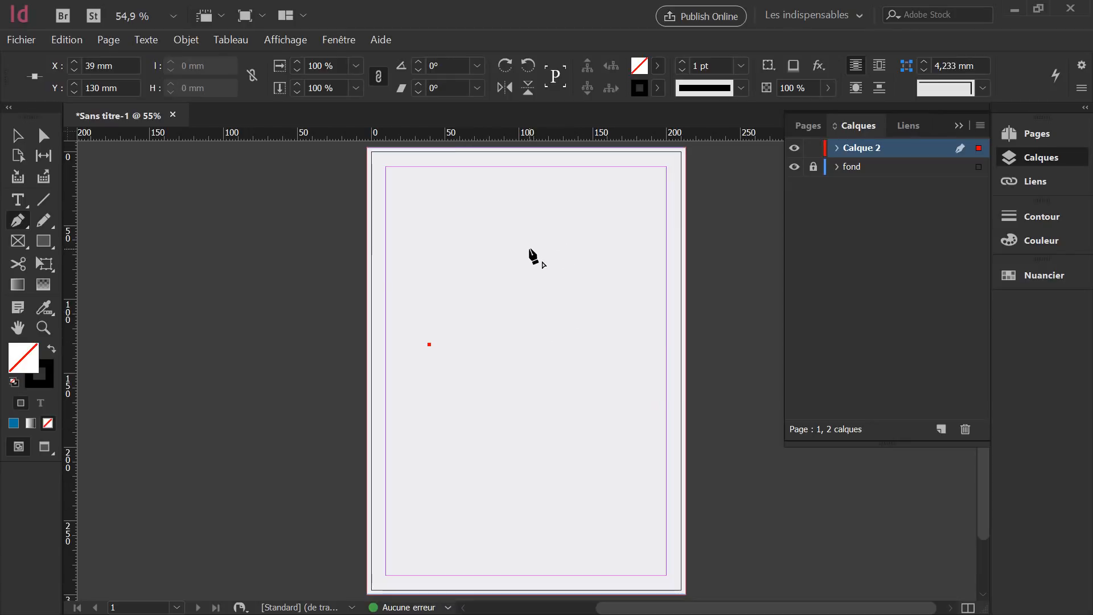
pyautogui.moveTo(527, 249); pyautogui.dragTo(613, 272)
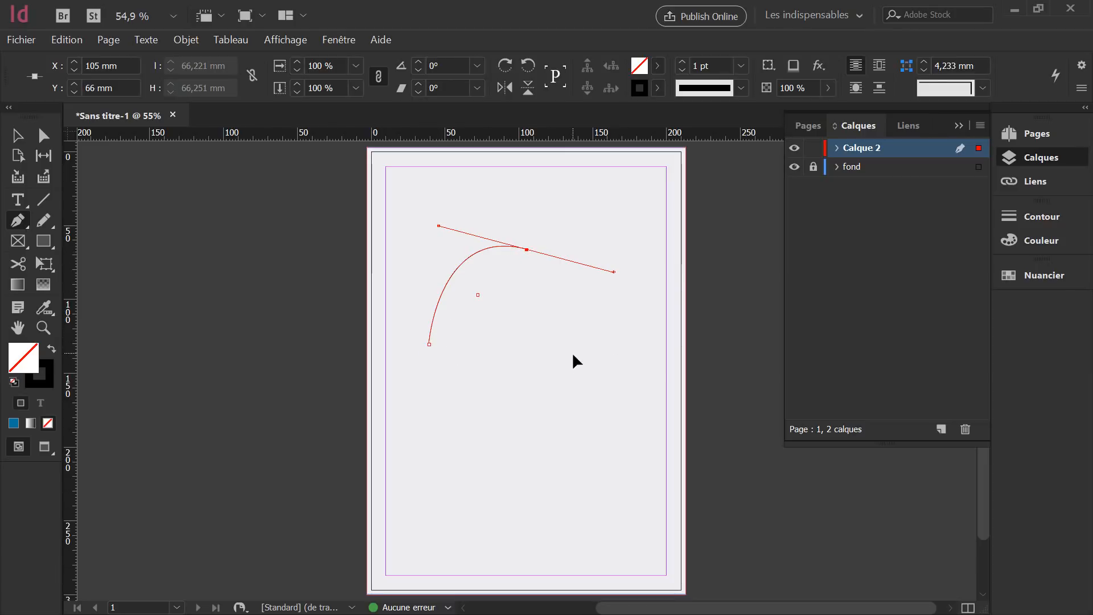
pyautogui.moveTo(573, 352); pyautogui.dragTo(649, 370)
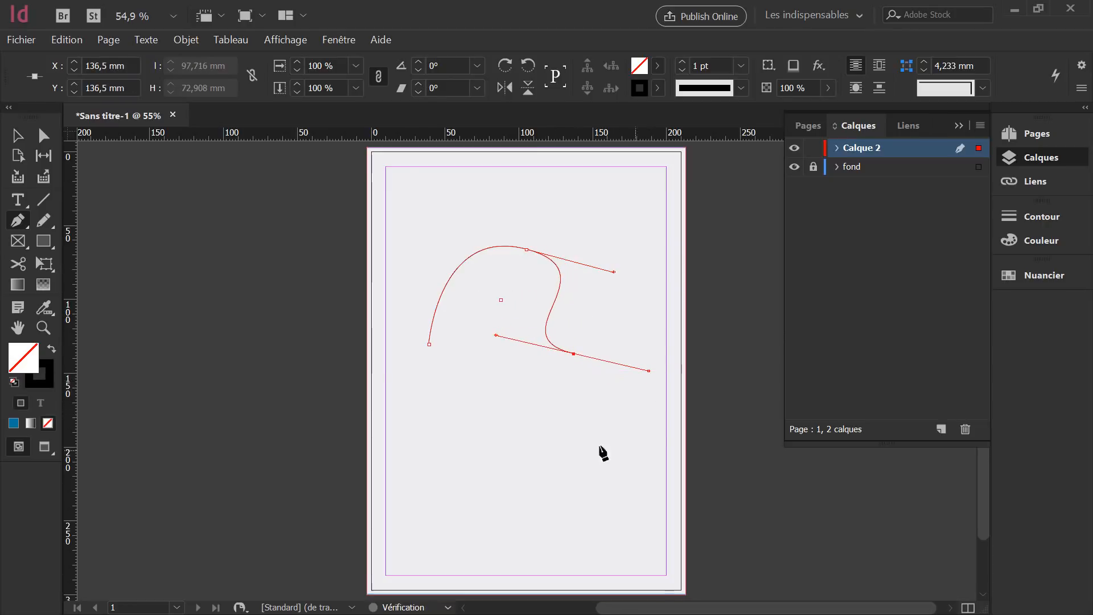
pyautogui.moveTo(574, 463); pyautogui.dragTo(507, 479)
pyautogui.moveTo(478, 404); pyautogui.dragTo(501, 316)
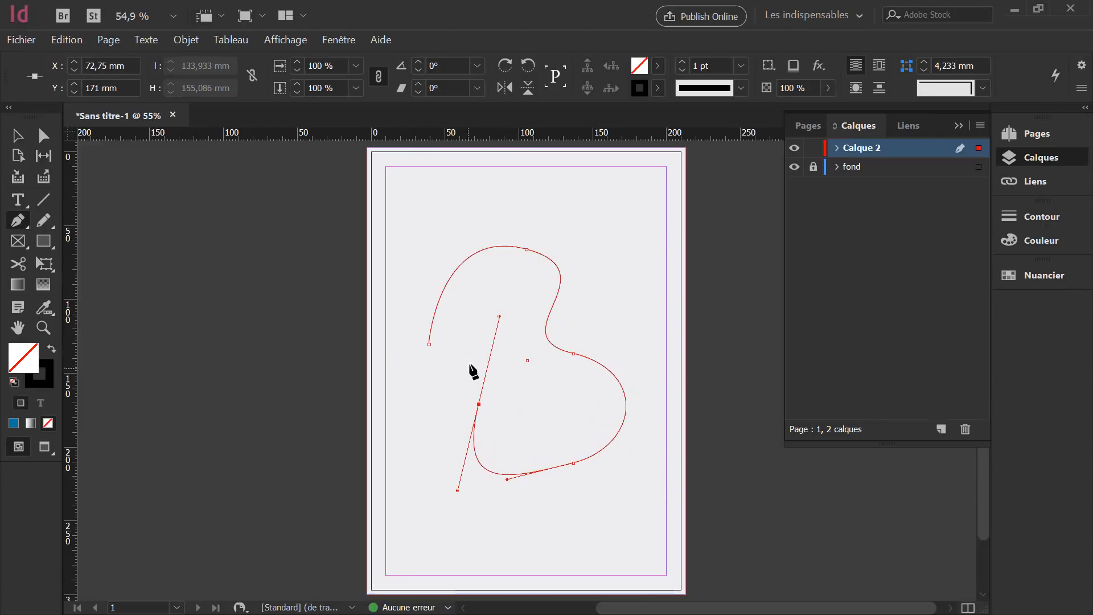
pyautogui.click(429, 345)
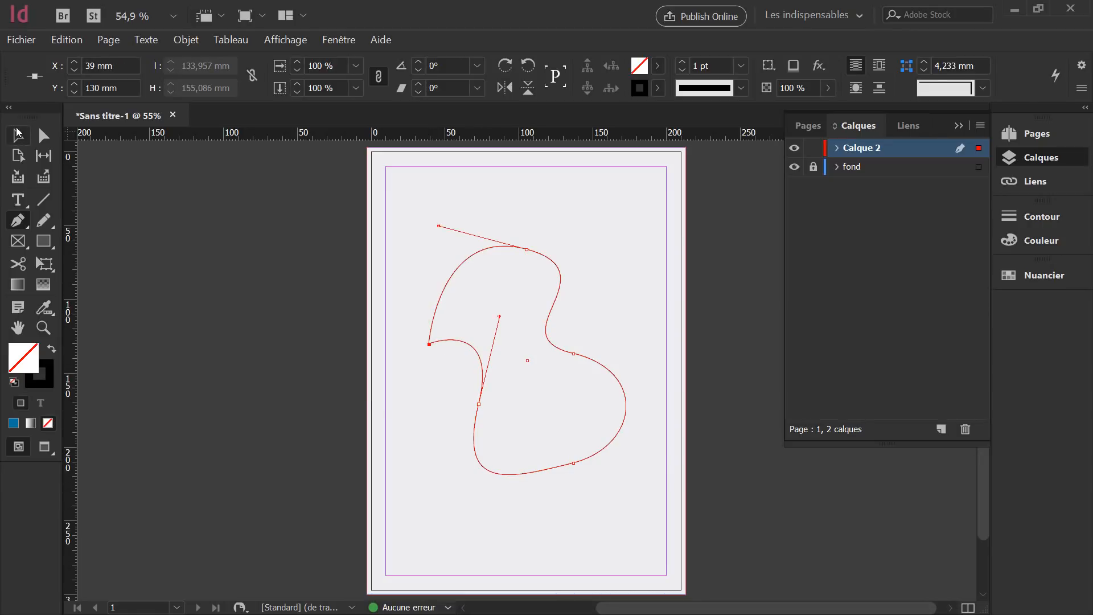
pyautogui.click(17, 134)
pyautogui.click(475, 182)
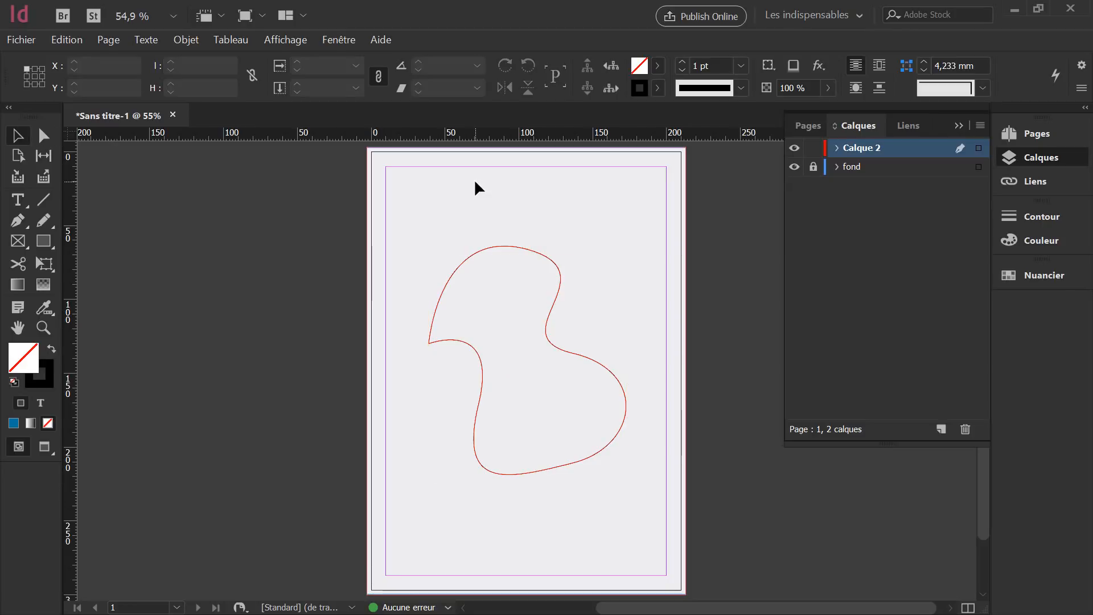
pyautogui.click(472, 255)
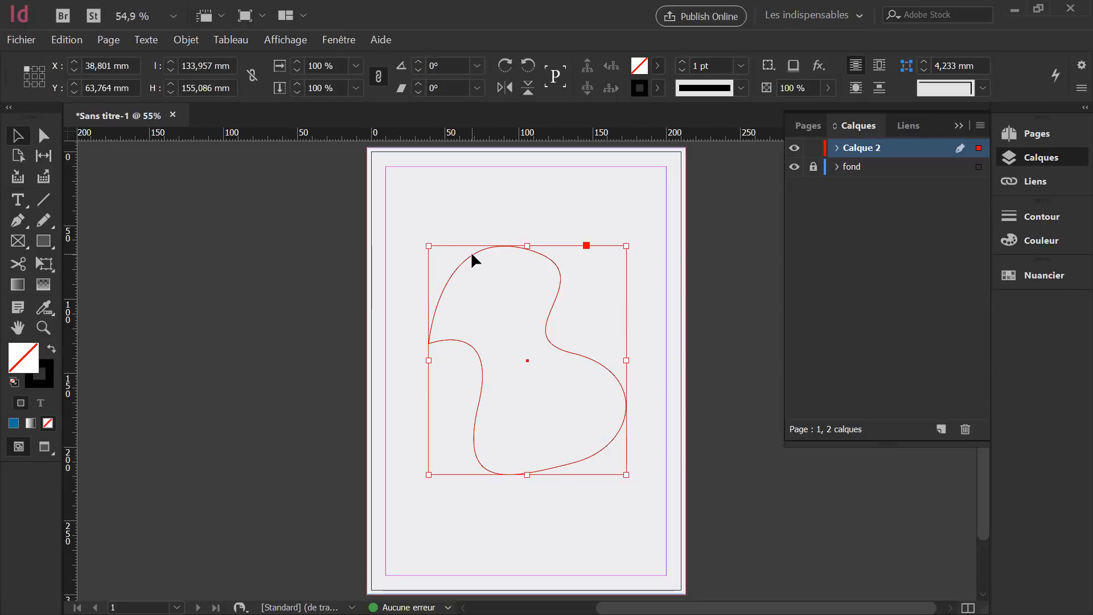
pyautogui.press('Delete')
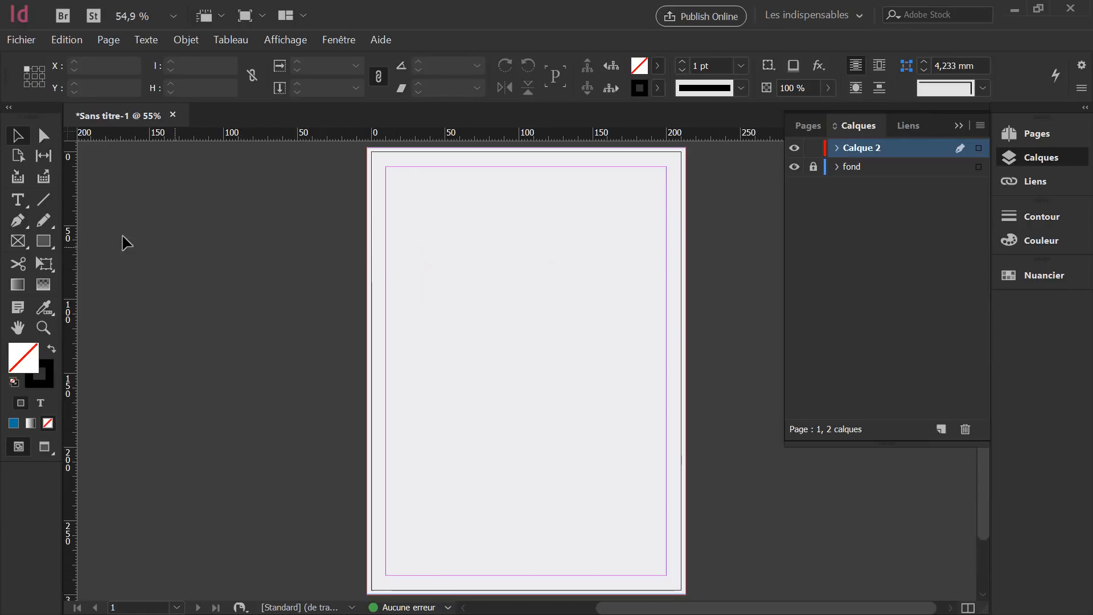
# Pen-draw a closed strip along the left edge, wide at top and narrow at bottom, then select it.
pyautogui.click(23, 225)
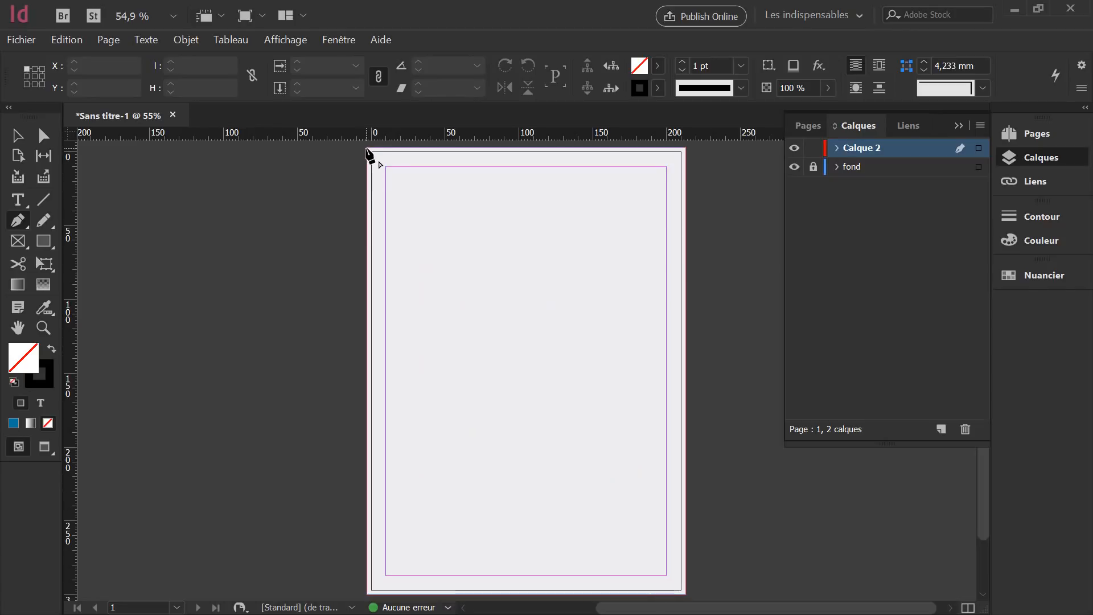
pyautogui.click(366, 149)
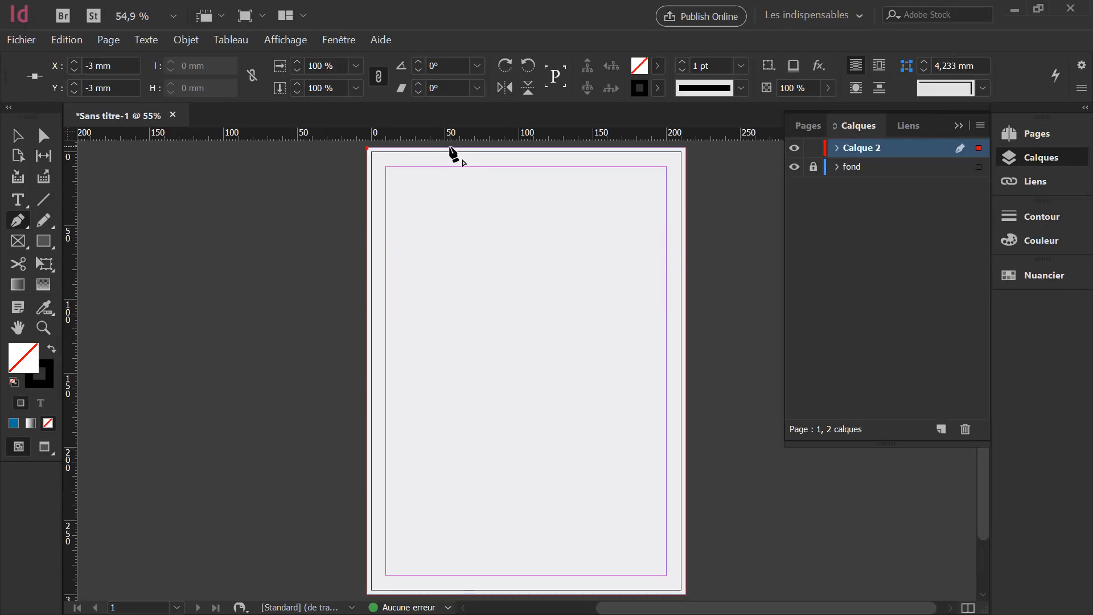
pyautogui.click(451, 148)
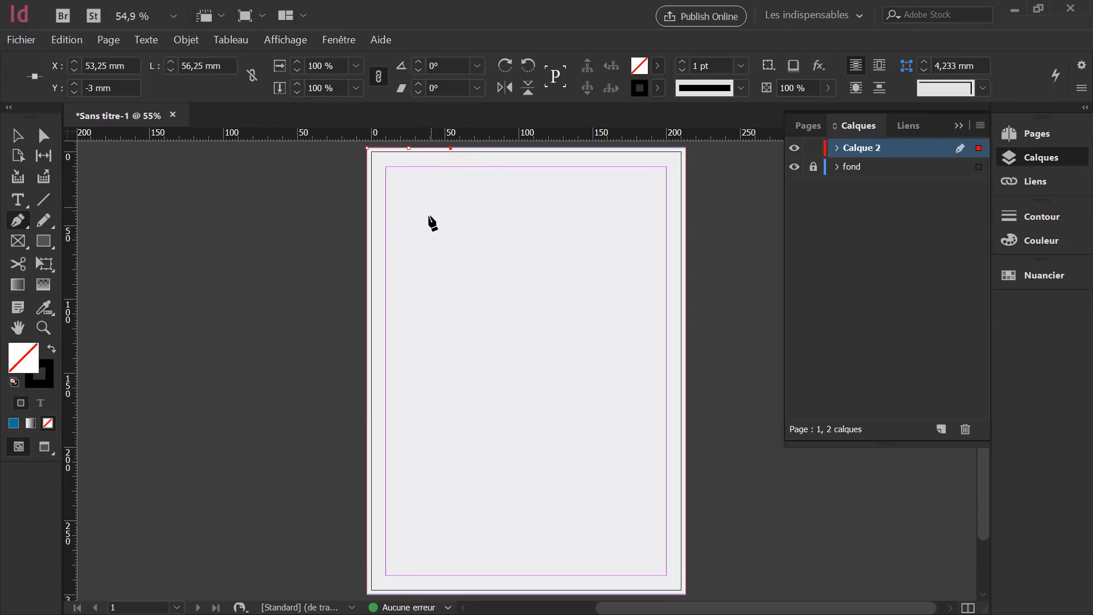
pyautogui.click(387, 594)
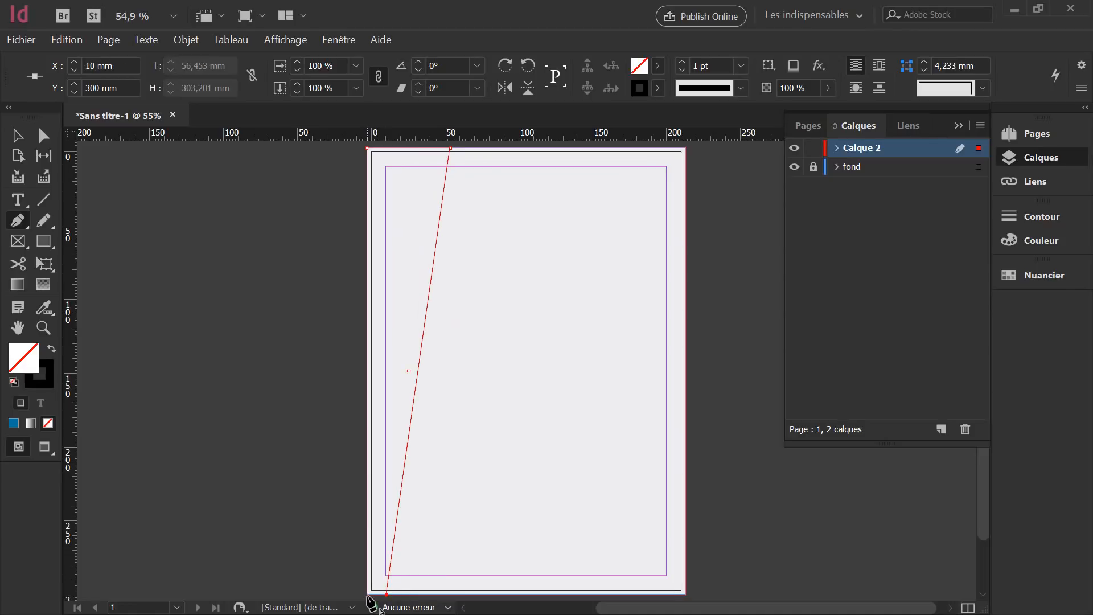
pyautogui.click(368, 595)
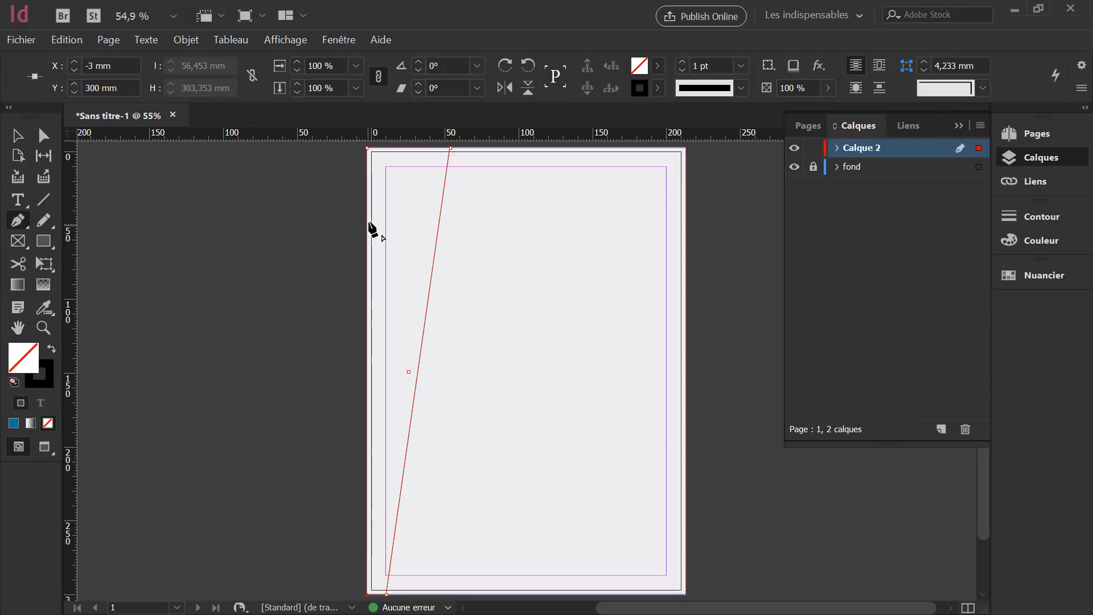
pyautogui.click(366, 149)
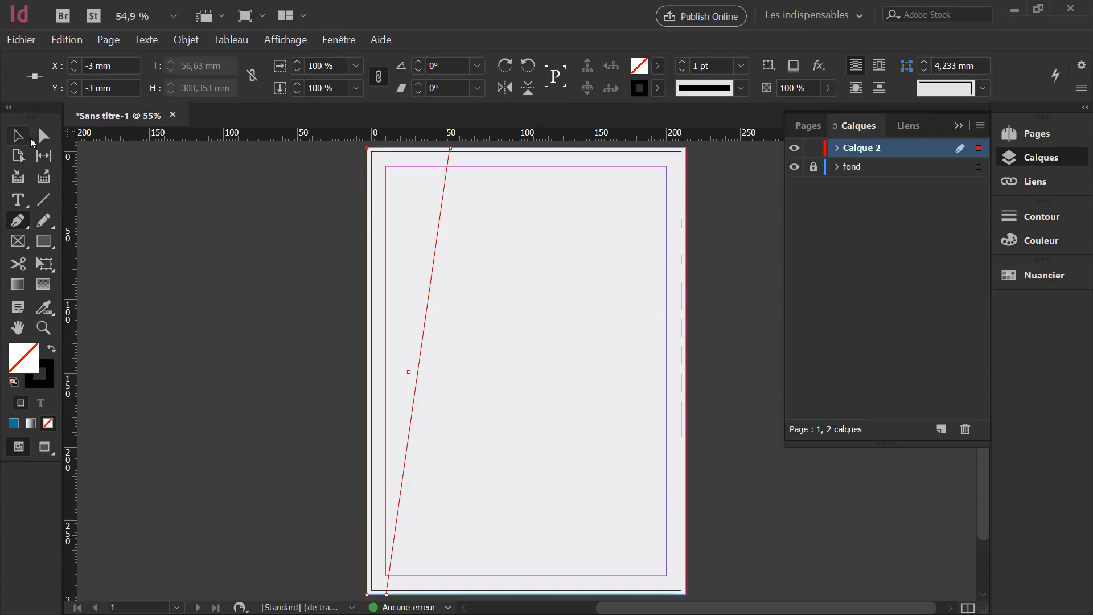
pyautogui.click(23, 136)
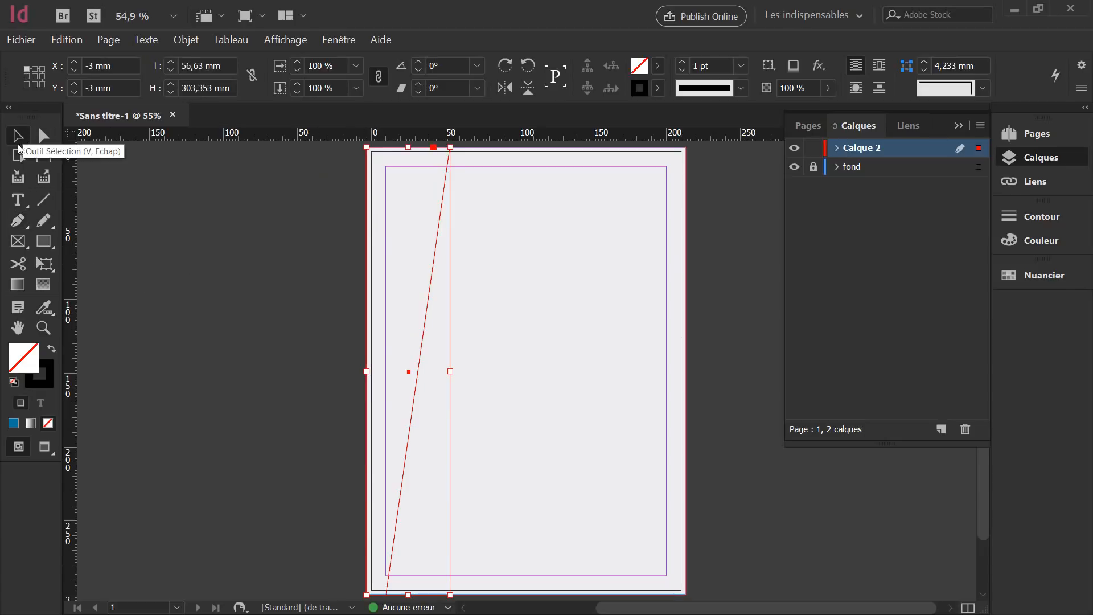
# Fill the strip with blue-grey C78 M48 J42 N11, then deselect it.
pyautogui.doubleClick(23, 364)
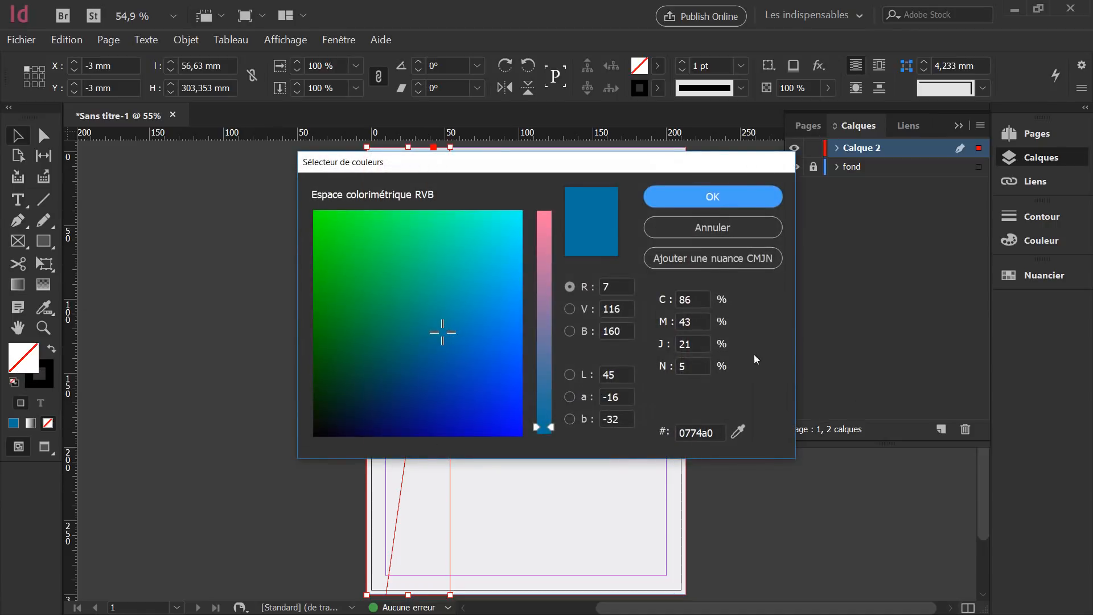
pyautogui.click(688, 301)
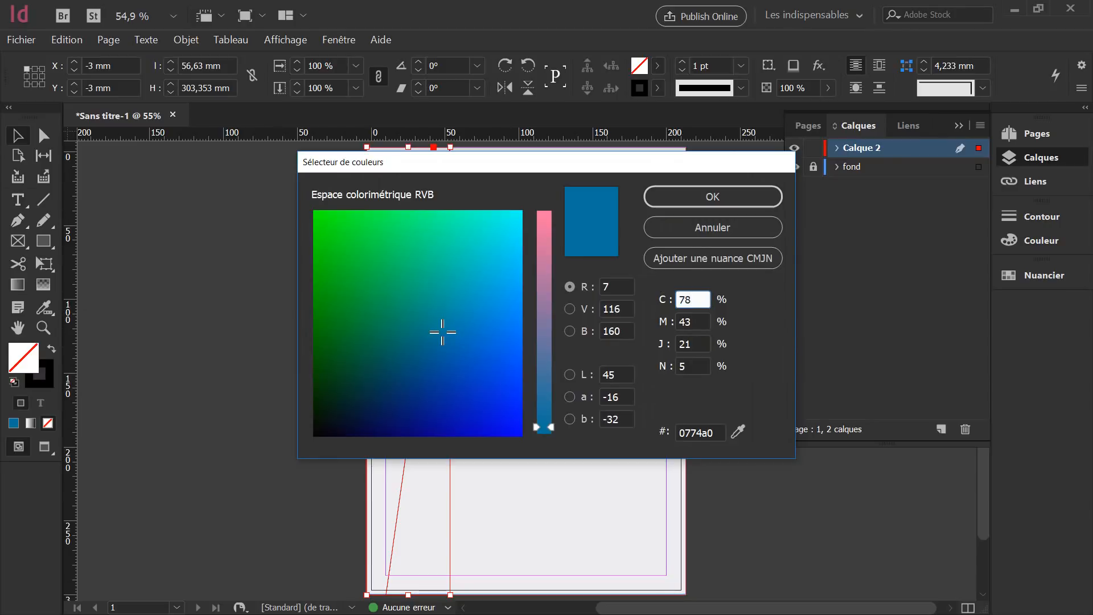
pyautogui.press('Tab')
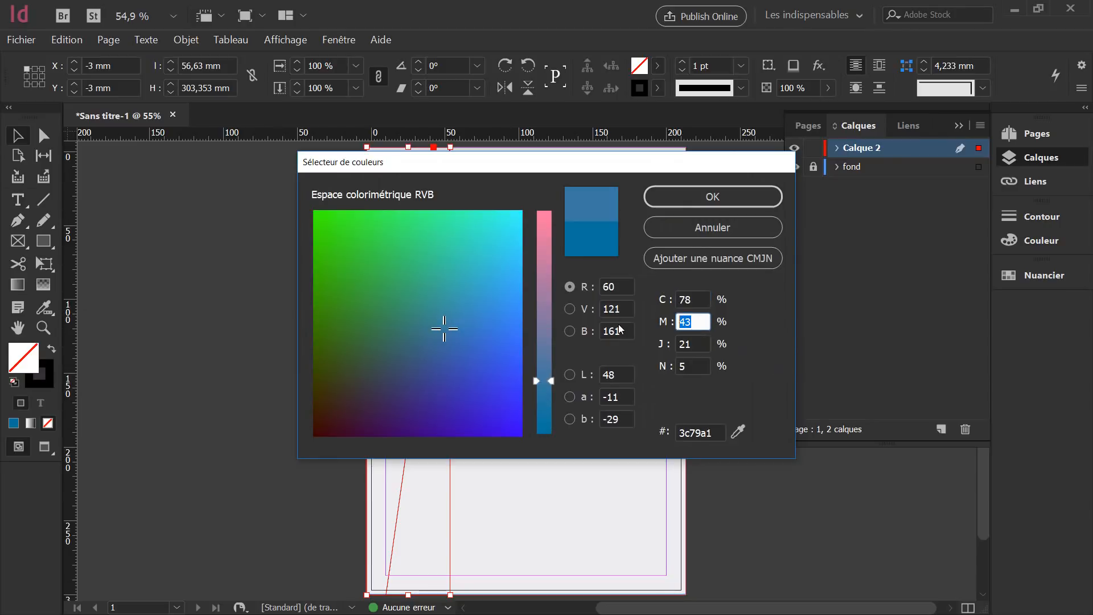
pyautogui.write('48')
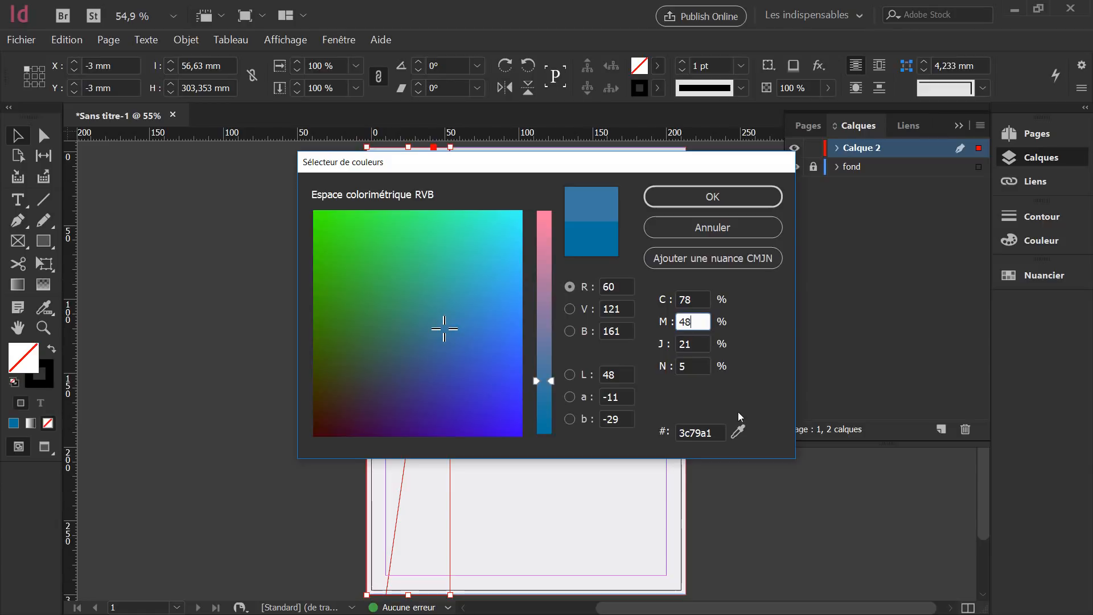
pyautogui.press('Tab')
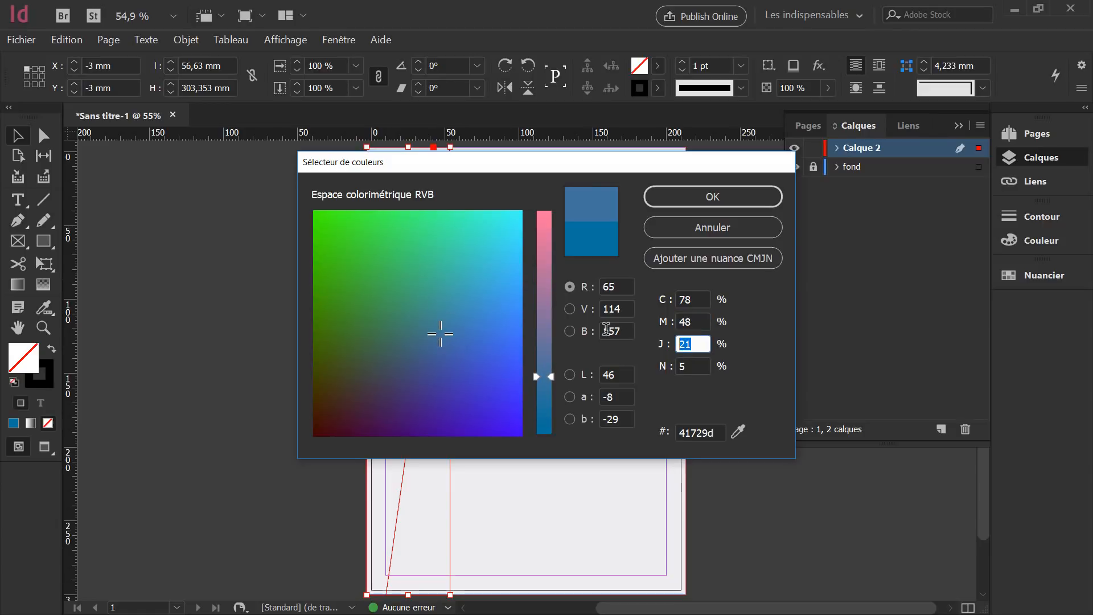
pyautogui.write('42')
pyautogui.press('Tab')
pyautogui.write('11')
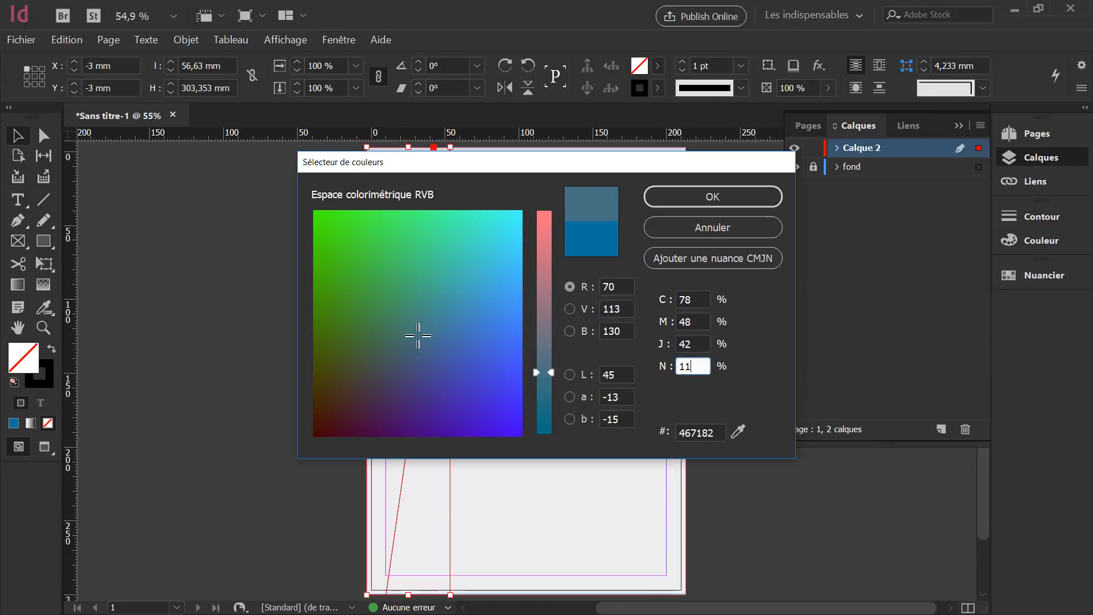
pyautogui.click(691, 197)
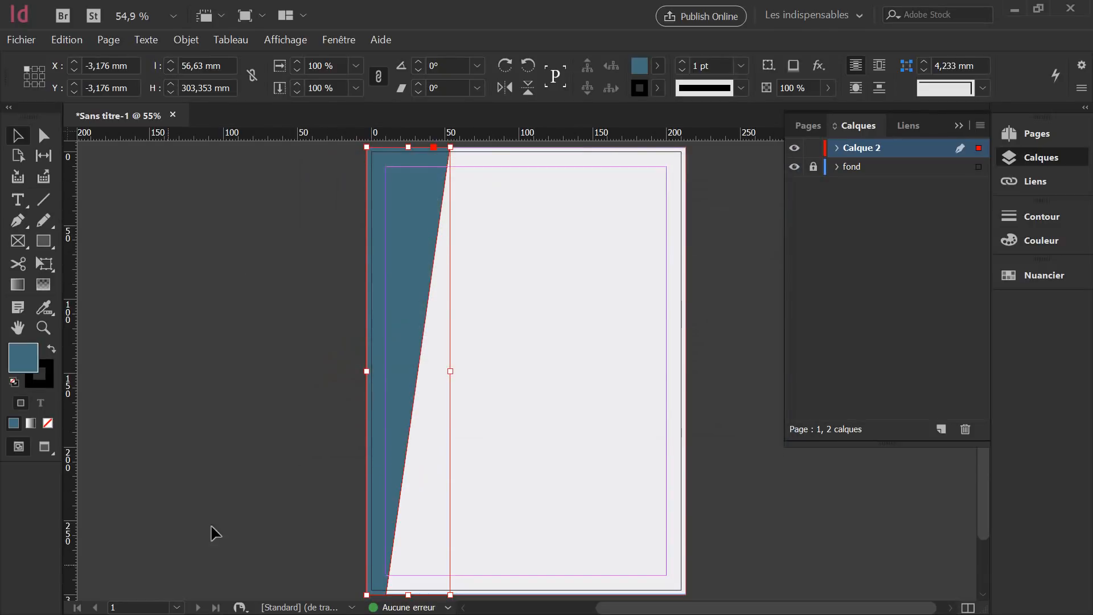
pyautogui.click(592, 273)
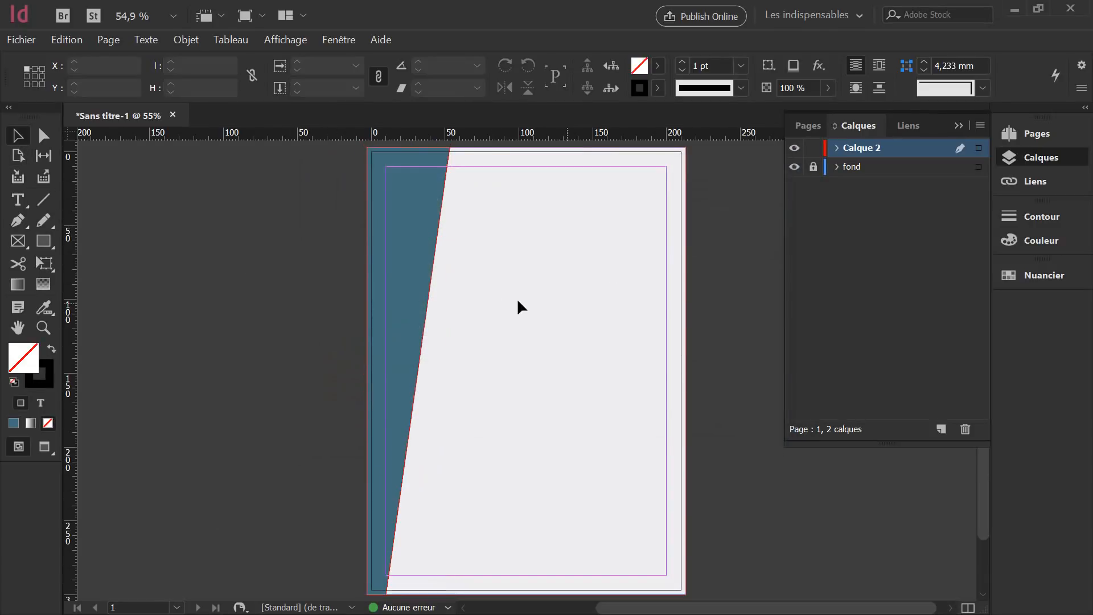
# Set the strip's stroke to None and deselect it.
pyautogui.click(424, 290)
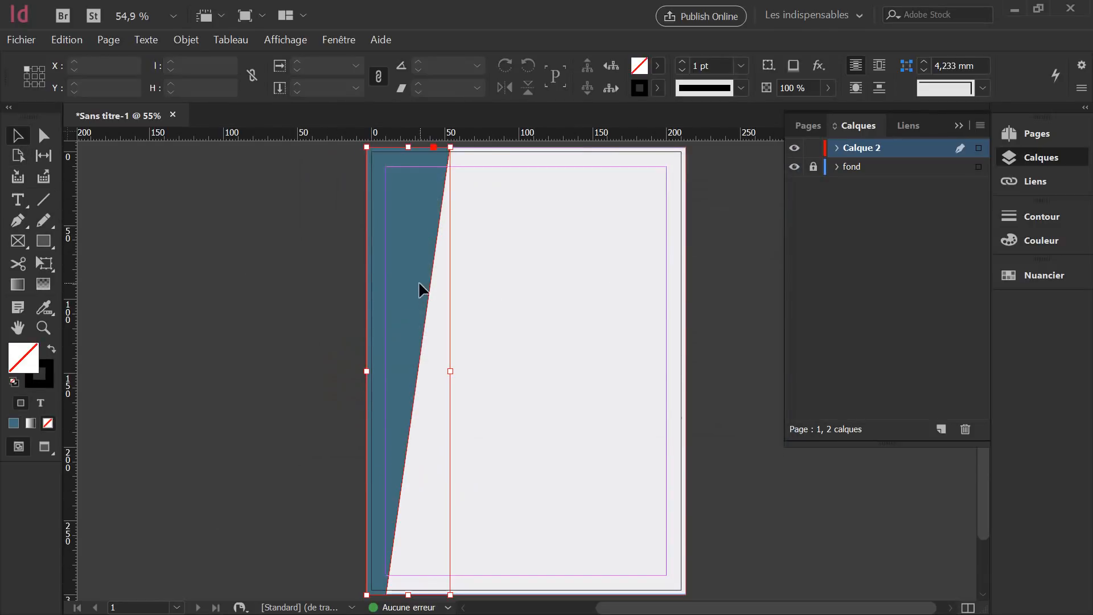
pyautogui.click(50, 377)
pyautogui.click(47, 423)
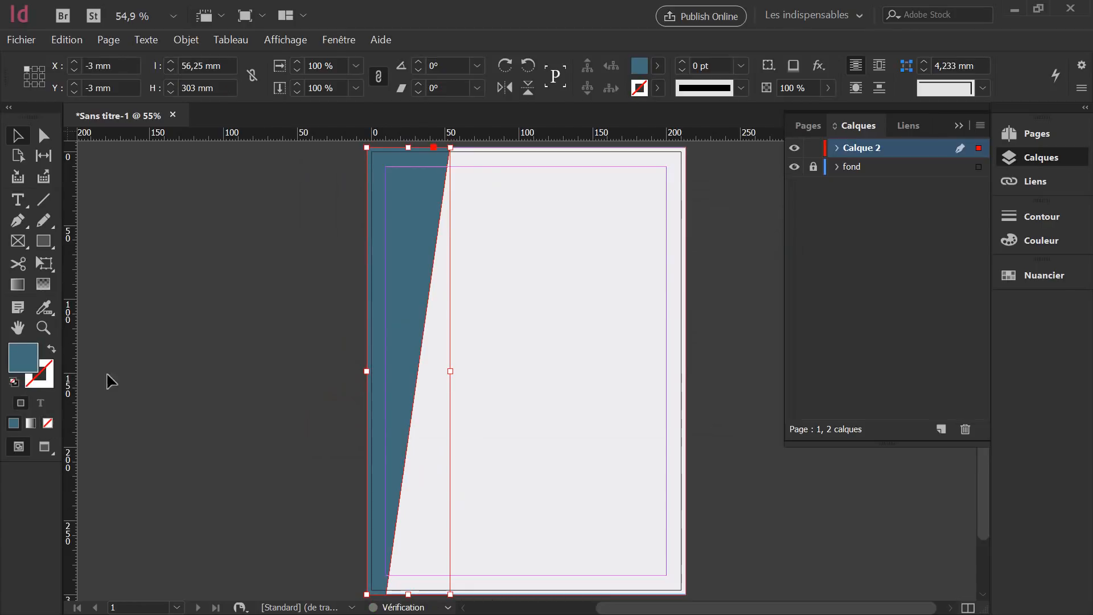
pyautogui.click(436, 369)
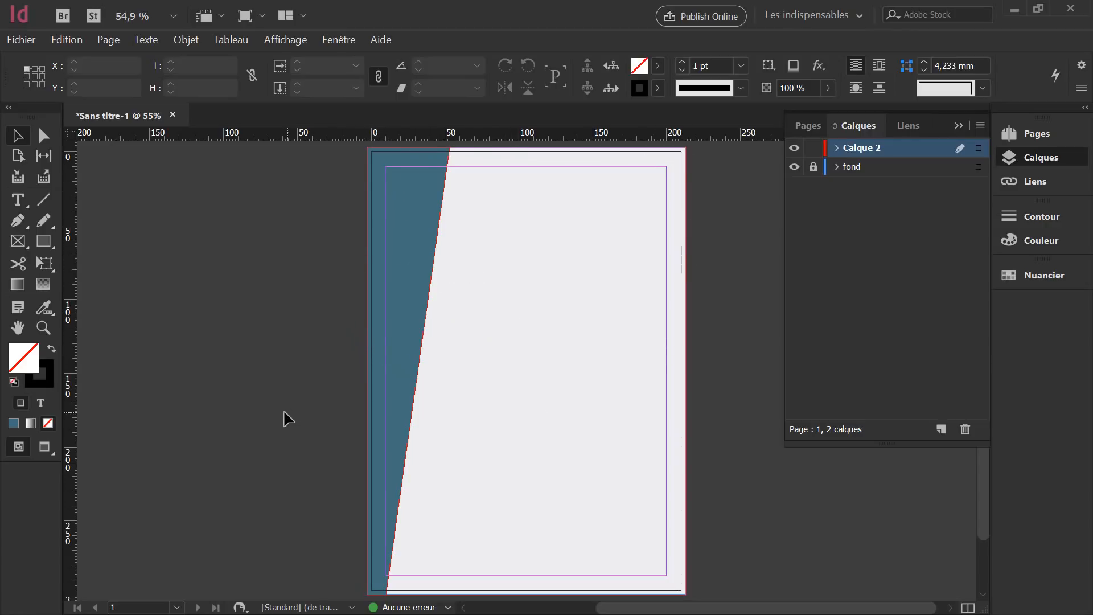
# Check the strip in Preview mode and in full-screen Presentation mode.
pyautogui.press('w')
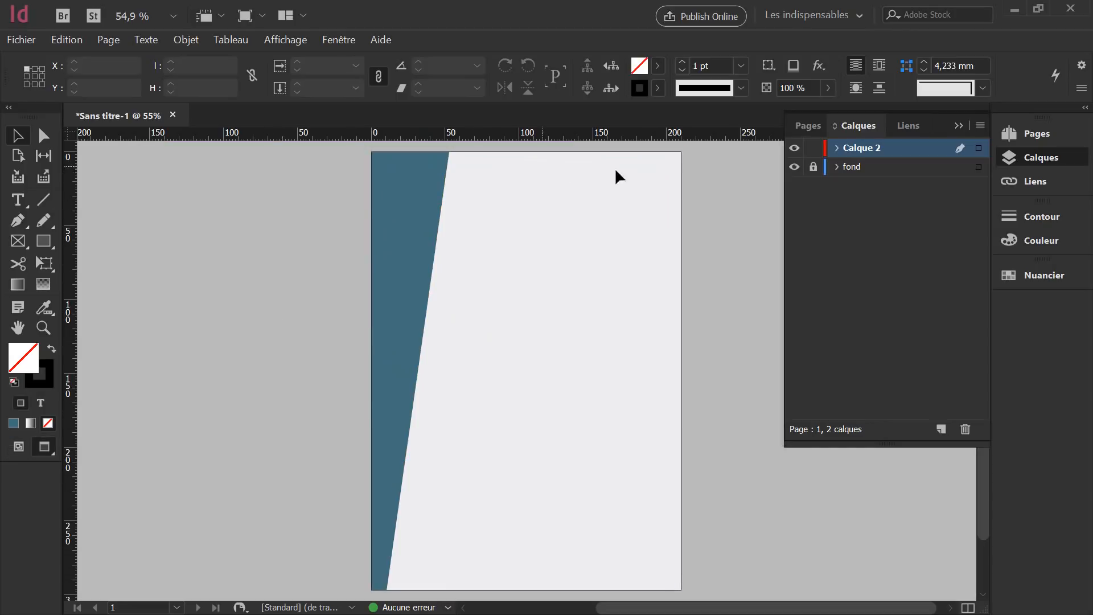
pyautogui.press('w')
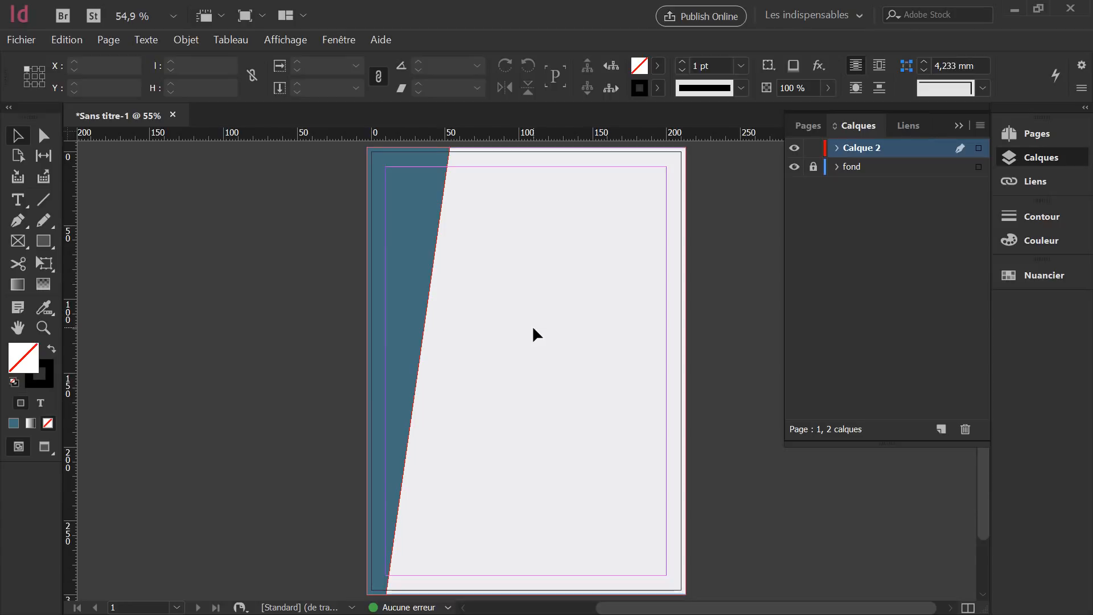
pyautogui.hotkey('shift', 'w')
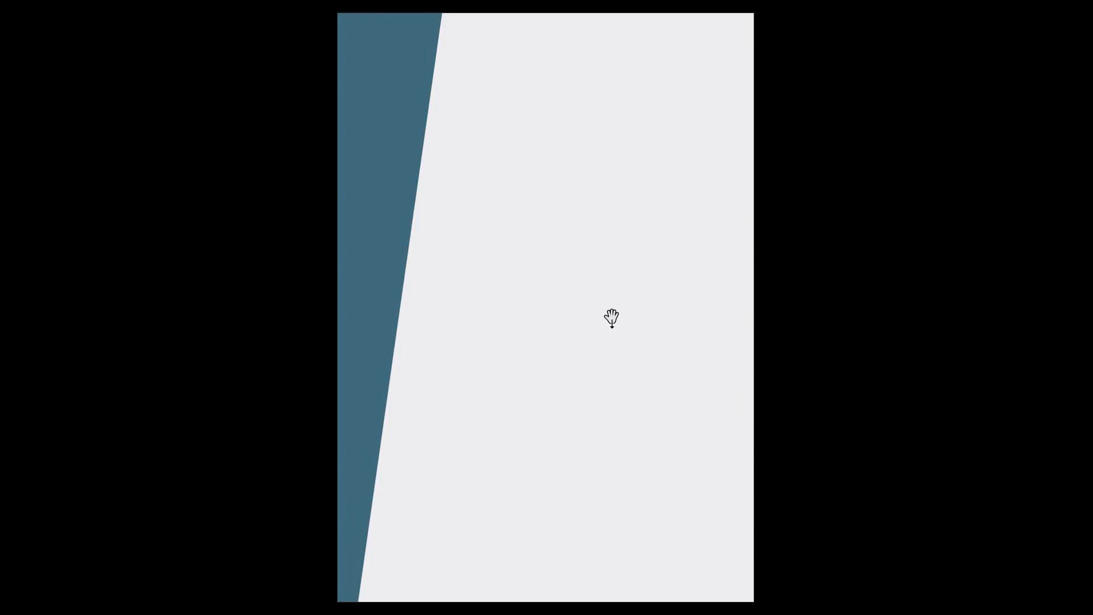
pyautogui.press('Escape')
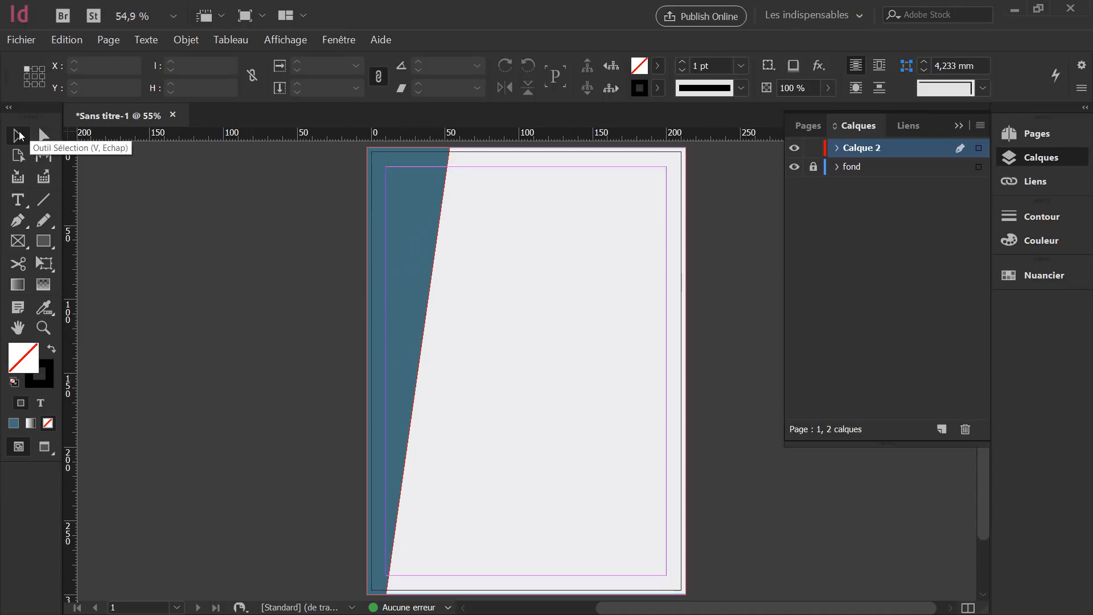
# Add Calque 3, lock Calque 2 and make Calque 3 active.
pyautogui.click(18, 220)
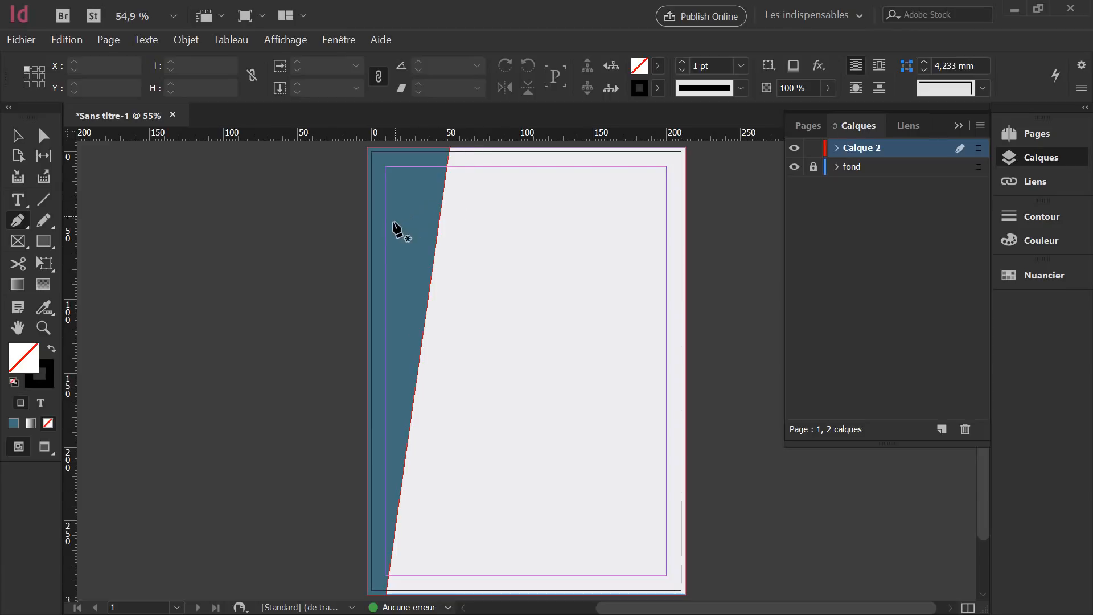
pyautogui.click(942, 429)
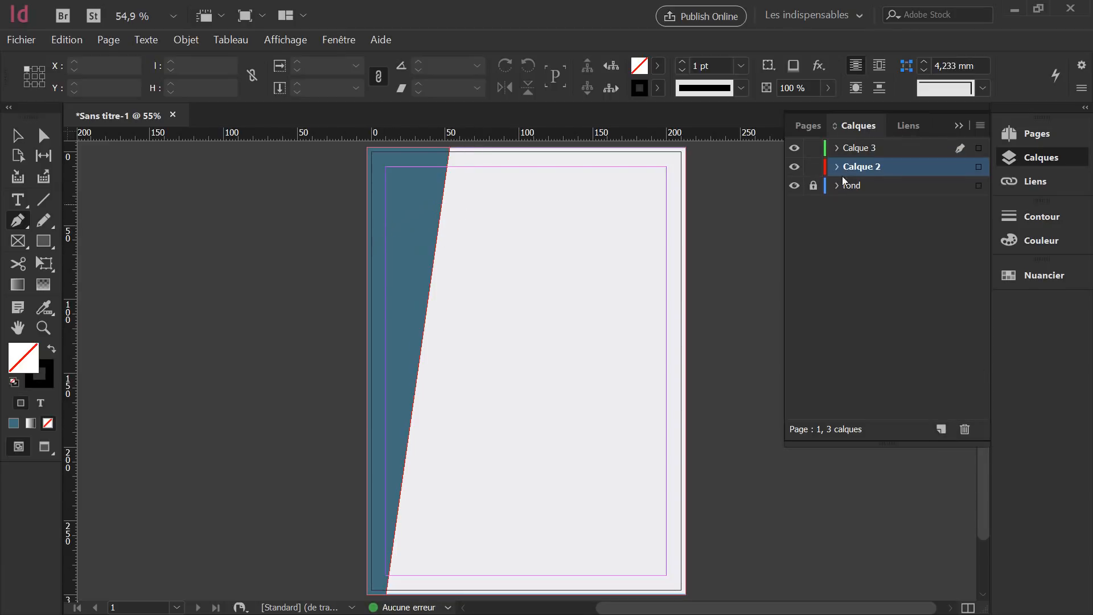
pyautogui.click(813, 168)
pyautogui.click(858, 148)
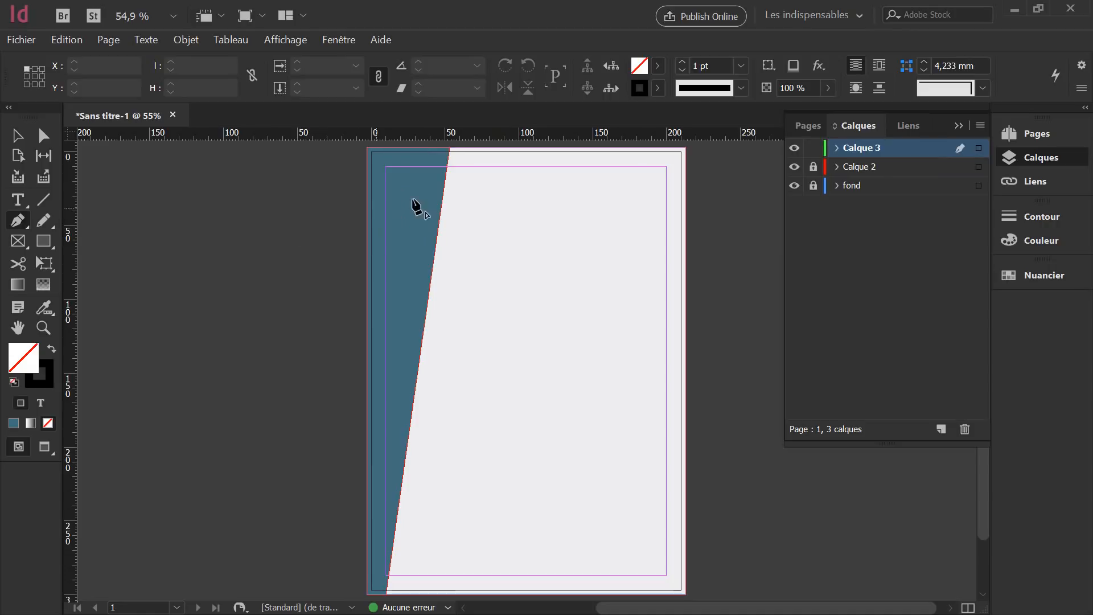
# Pen-draw a closed three-point triangle against the strip's slanted edge.
pyautogui.click(444, 187)
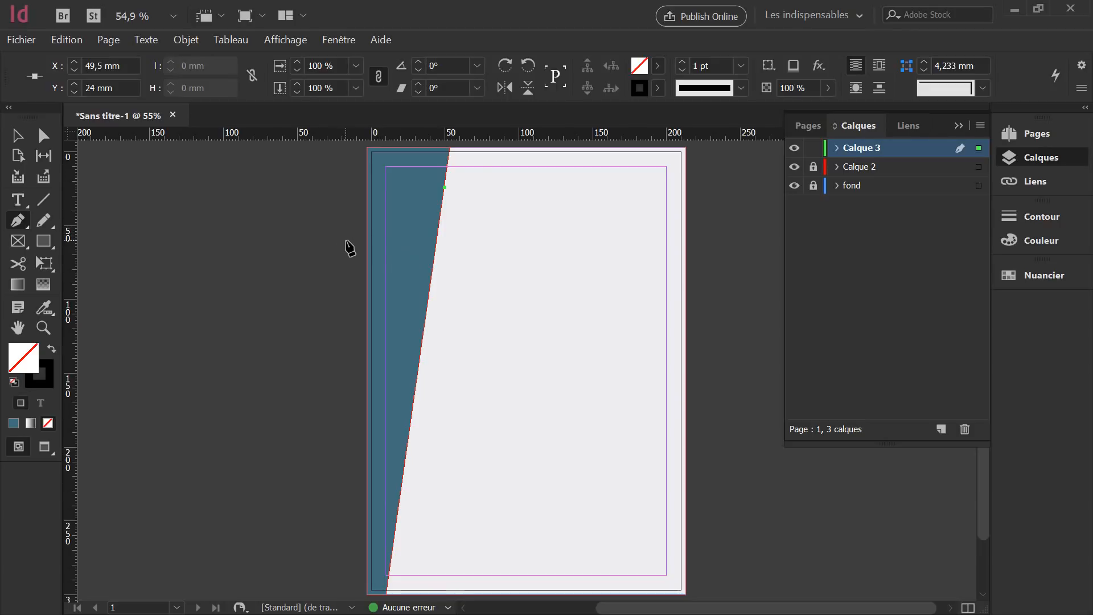
pyautogui.click(346, 240)
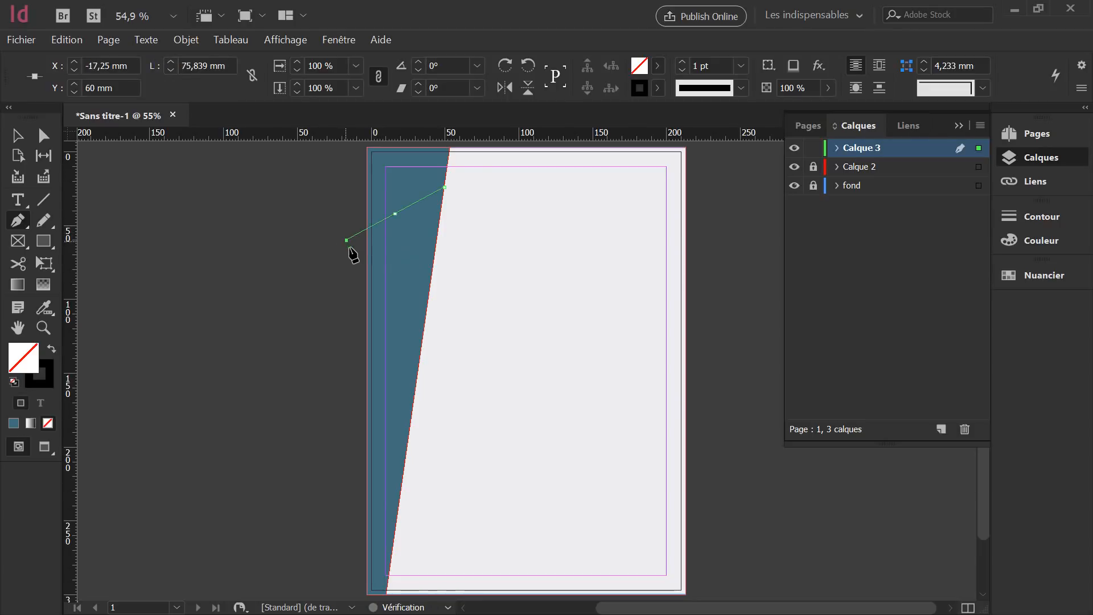
pyautogui.click(419, 358)
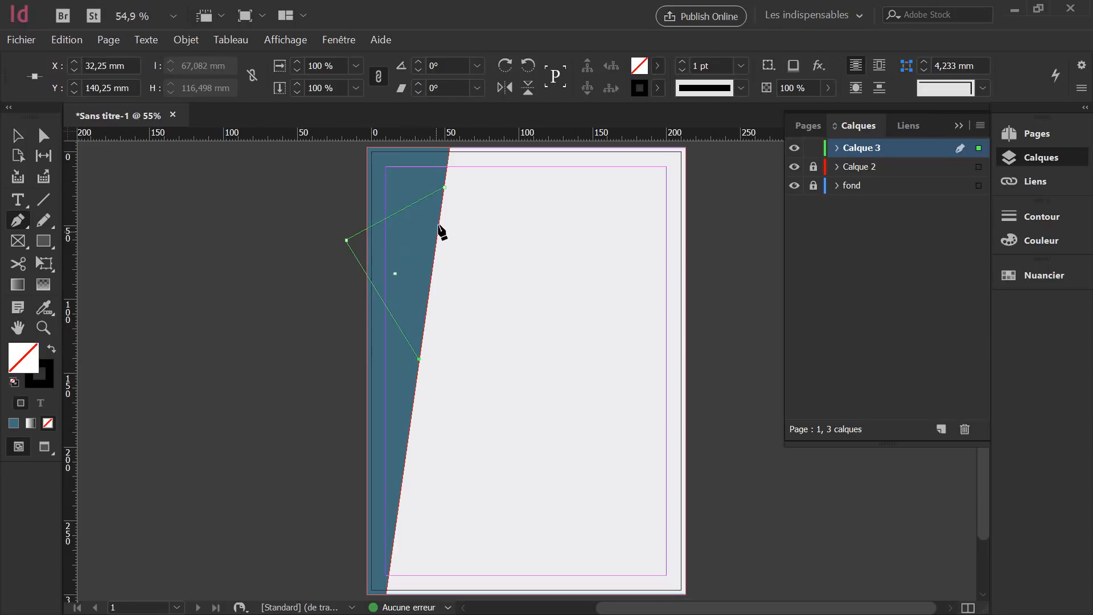
pyautogui.click(445, 186)
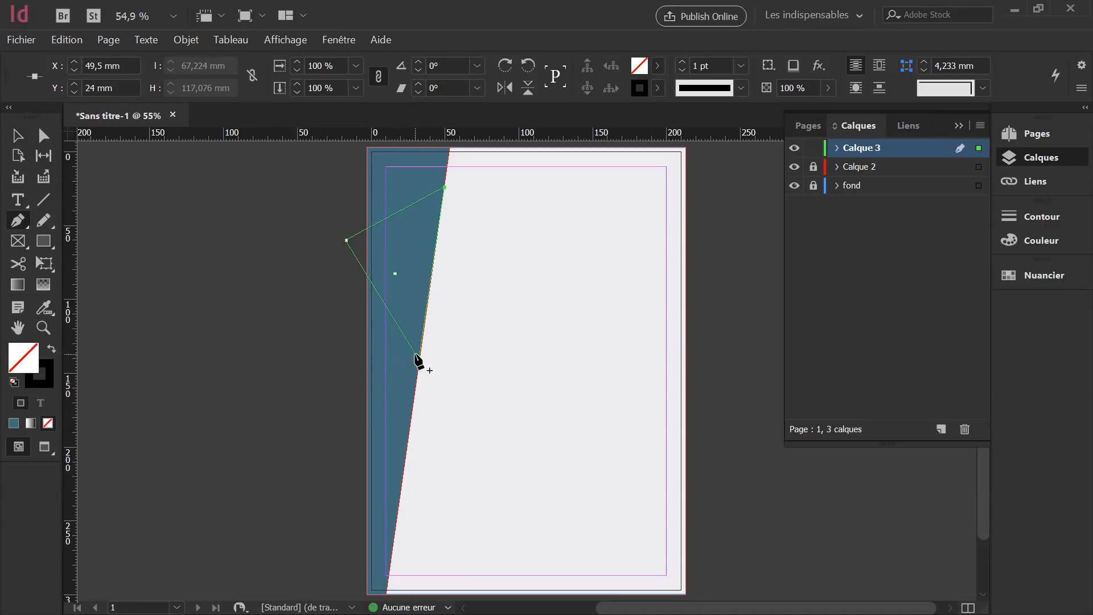
pyautogui.scroll(3, 419, 364)
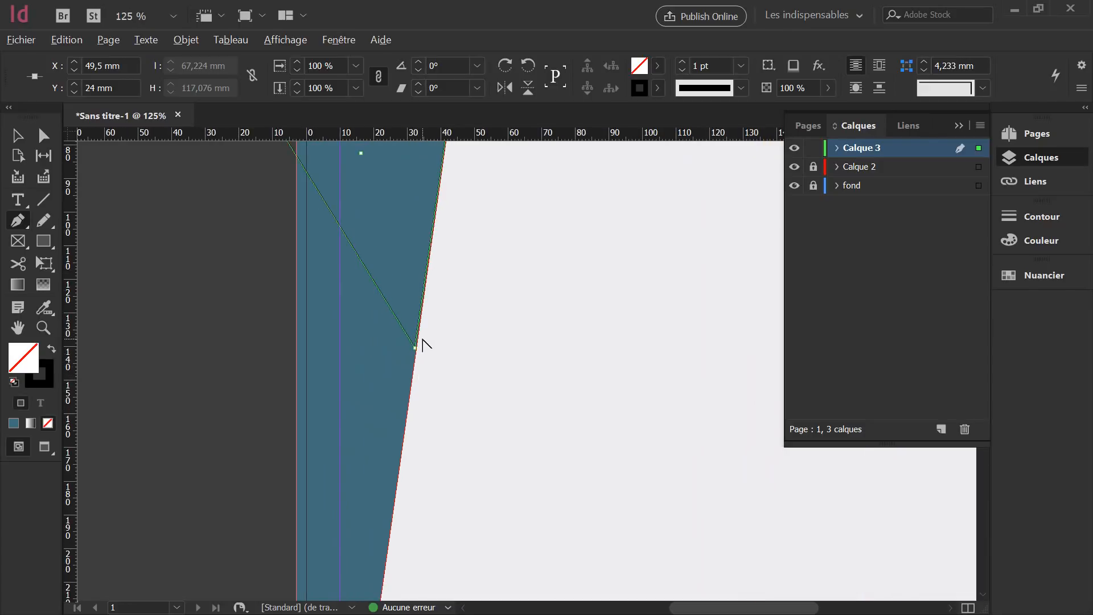
pyautogui.press('alt')
pyautogui.press('alt')
pyautogui.scroll(6, 422, 341)
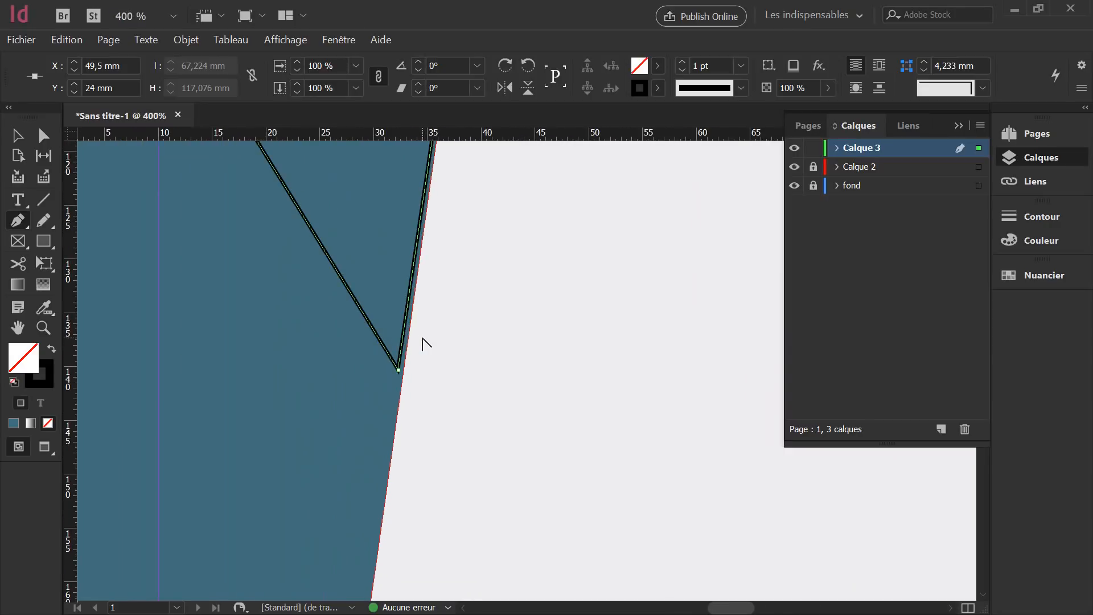
pyautogui.scroll(-6, 422, 342)
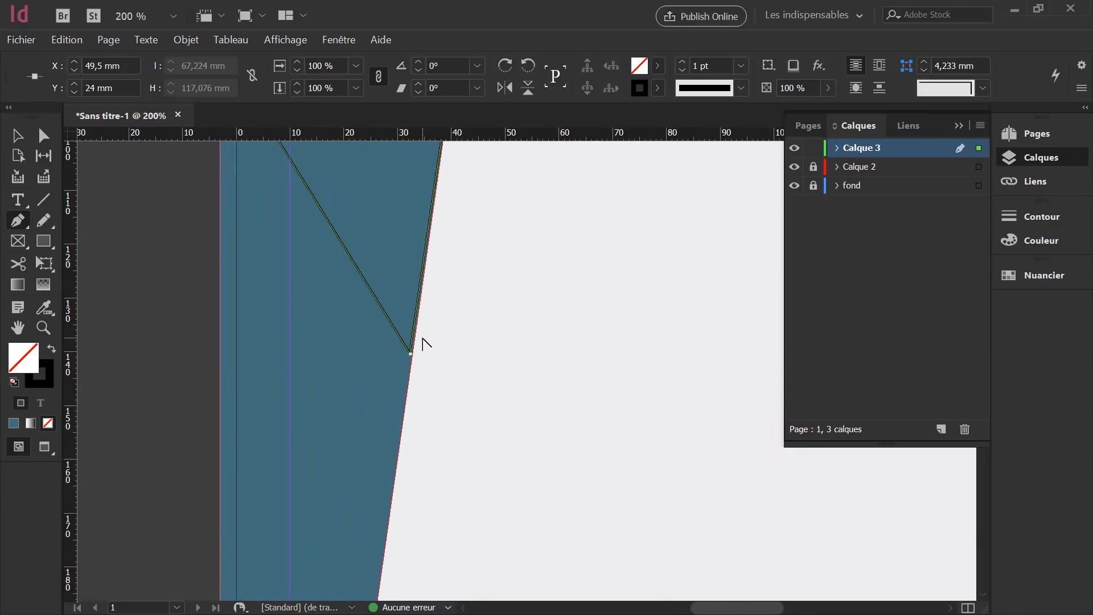
pyautogui.scroll(-1, 449, 254)
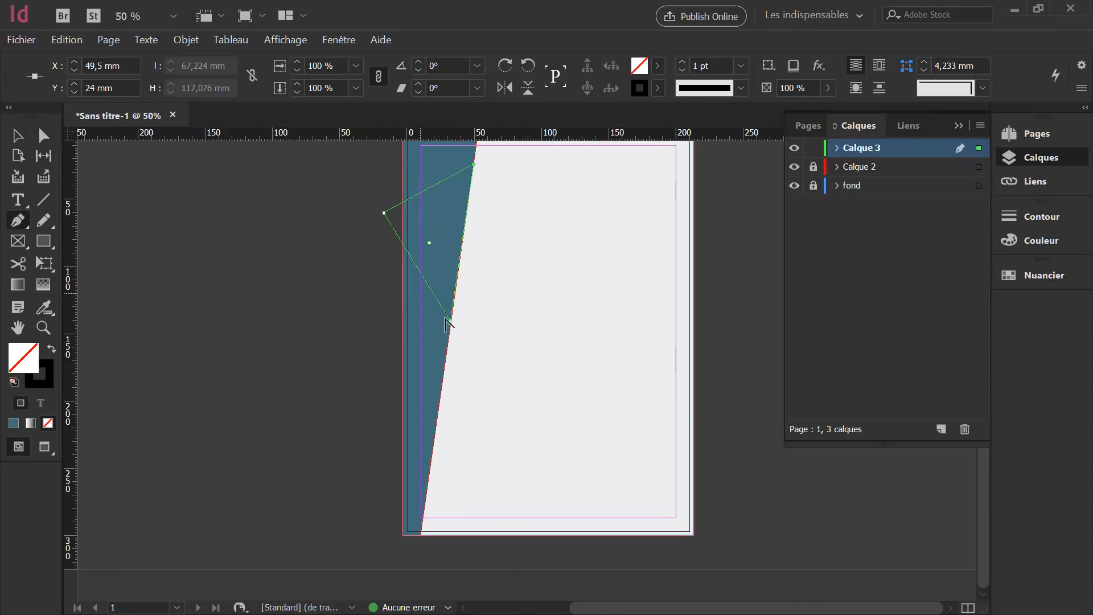
pyautogui.scroll(8, 450, 319)
# Move the triangle's bottom and top anchors onto the strip's slanted edge.
pyautogui.press('a')
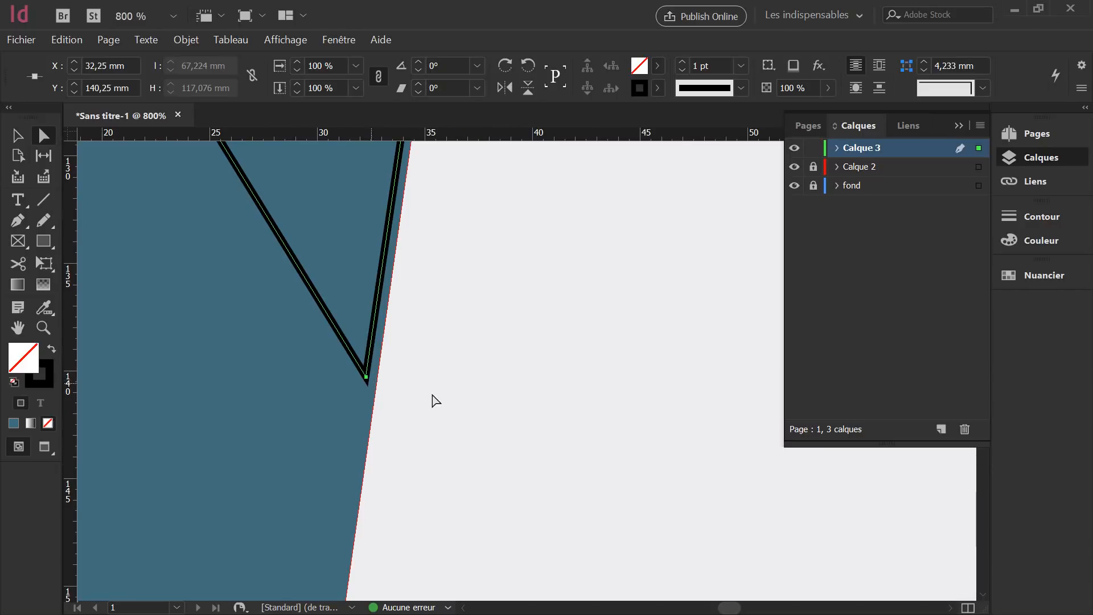
pyautogui.click(367, 377)
pyautogui.moveTo(367, 378); pyautogui.dragTo(376, 380)
pyautogui.scroll(10, 432, 348)
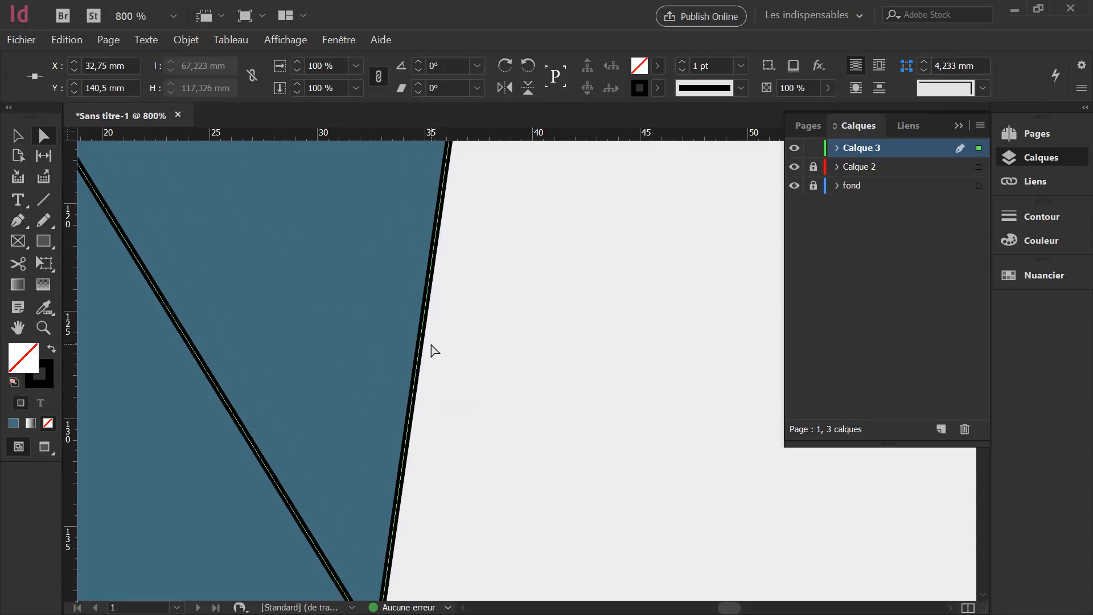
pyautogui.scroll(15, 539, 323)
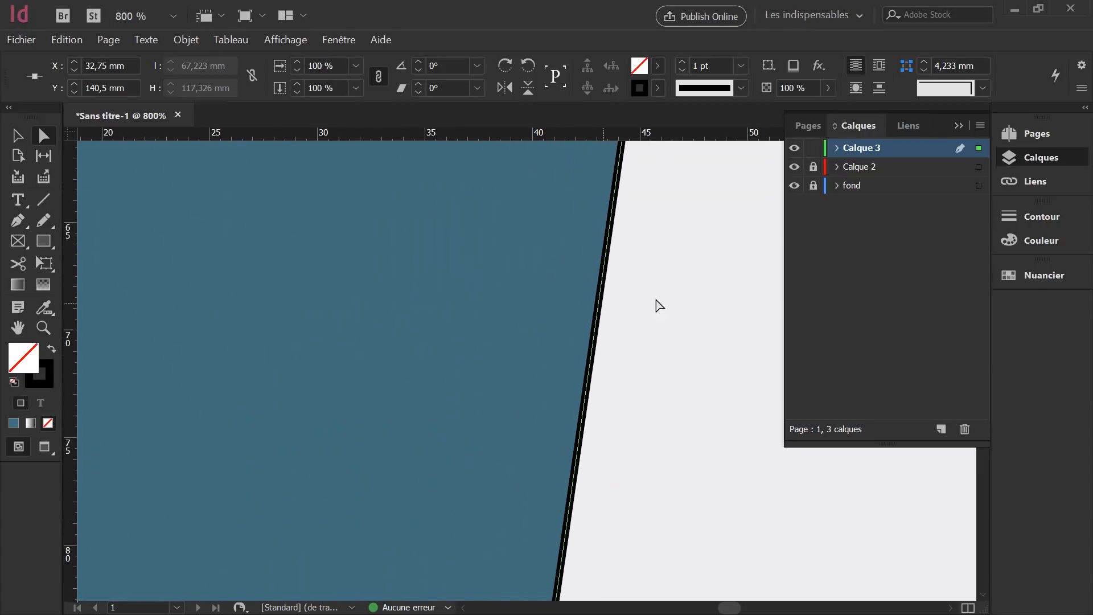
pyautogui.scroll(6, 715, 227)
pyautogui.hscroll(3, 715, 227)
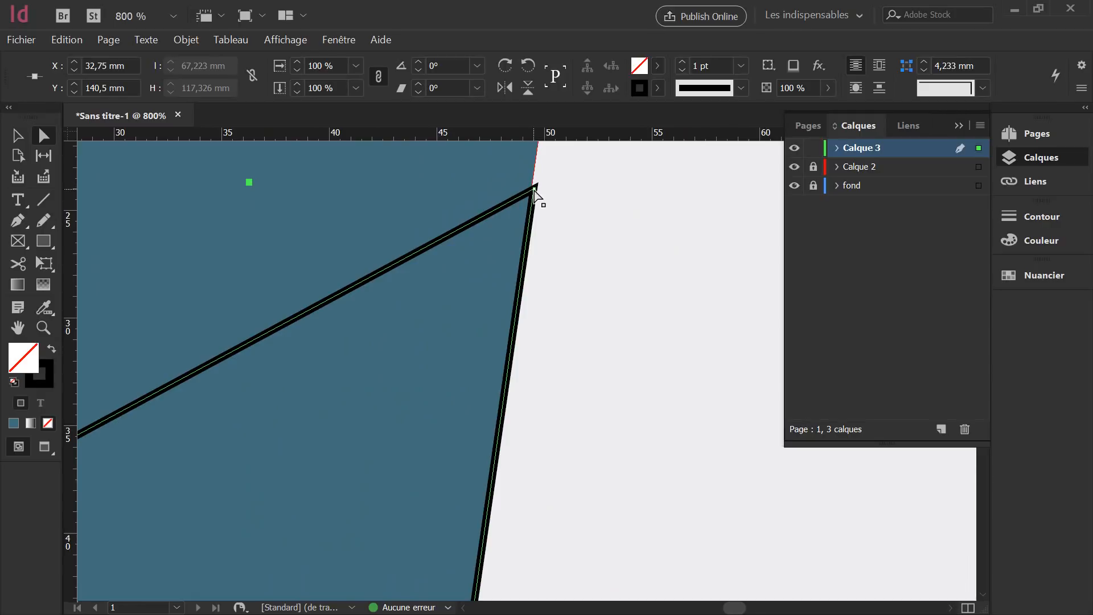
pyautogui.moveTo(533, 188); pyautogui.dragTo(532, 189)
pyautogui.click(568, 206)
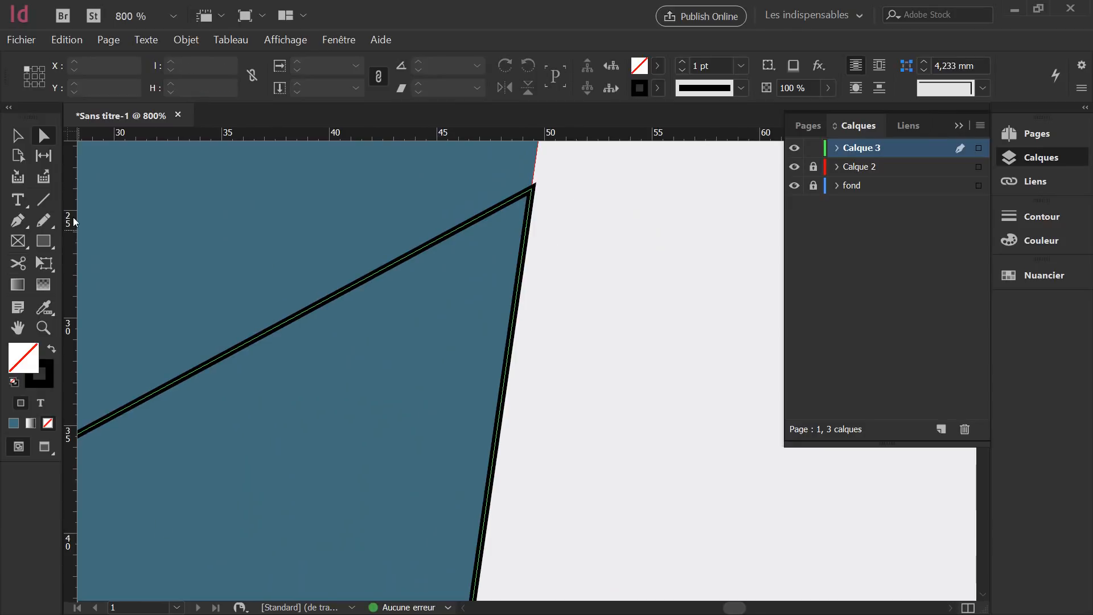
# Select the triangle and swap fill and stroke so it is solid black with no outline.
pyautogui.click(17, 135)
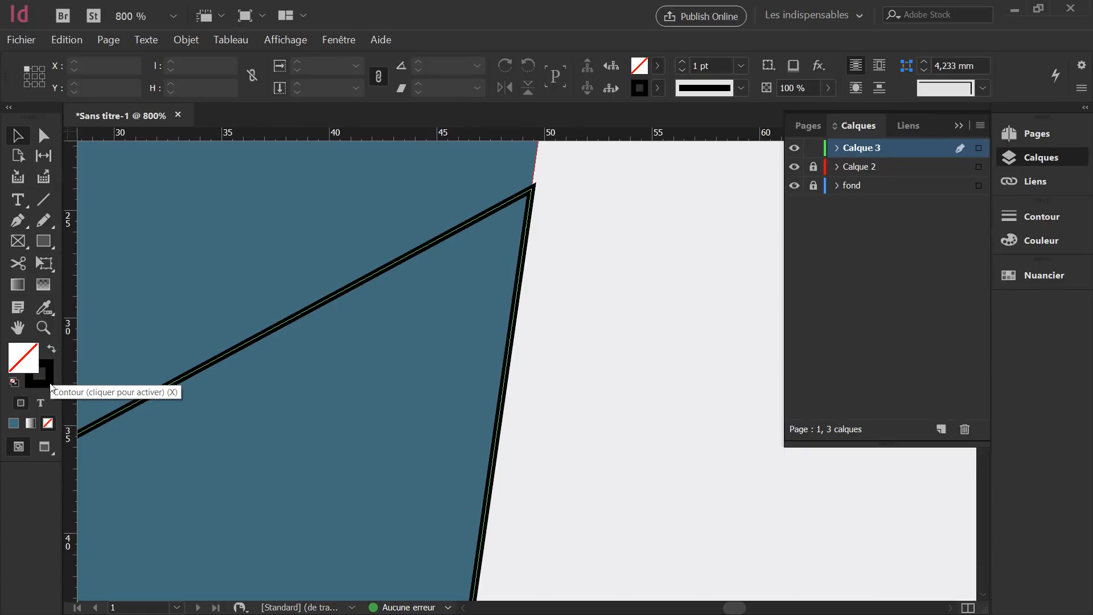
pyautogui.click(54, 351)
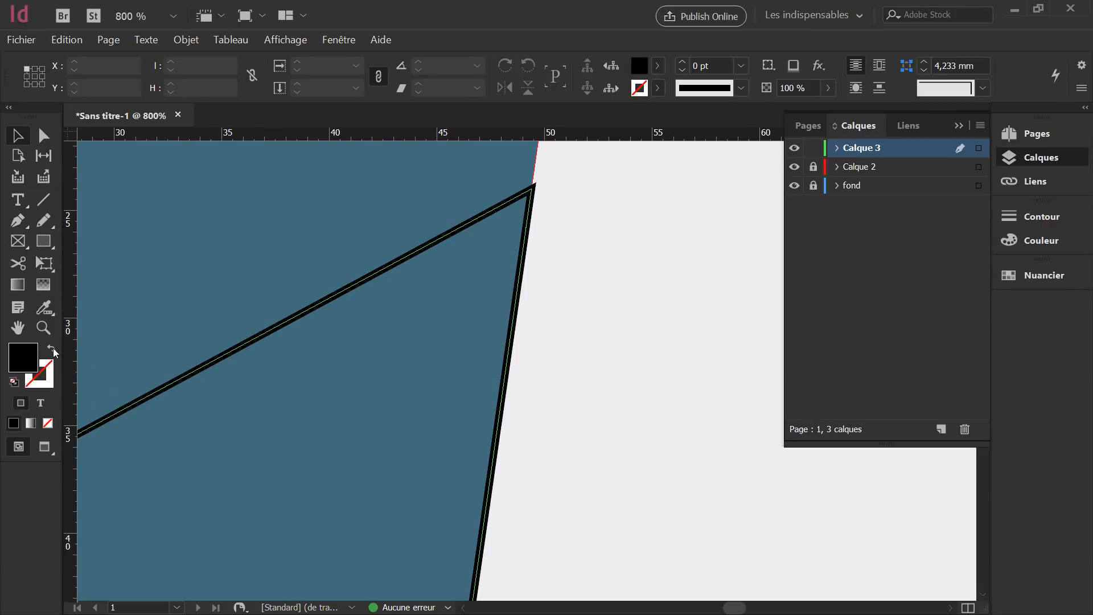
pyautogui.click(362, 282)
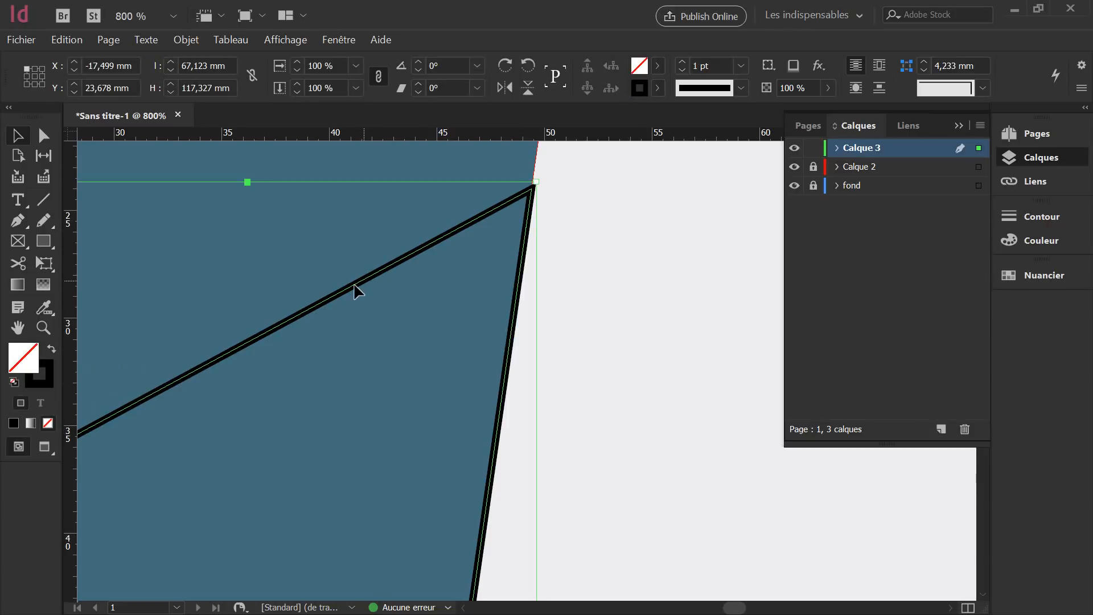
pyautogui.click(53, 348)
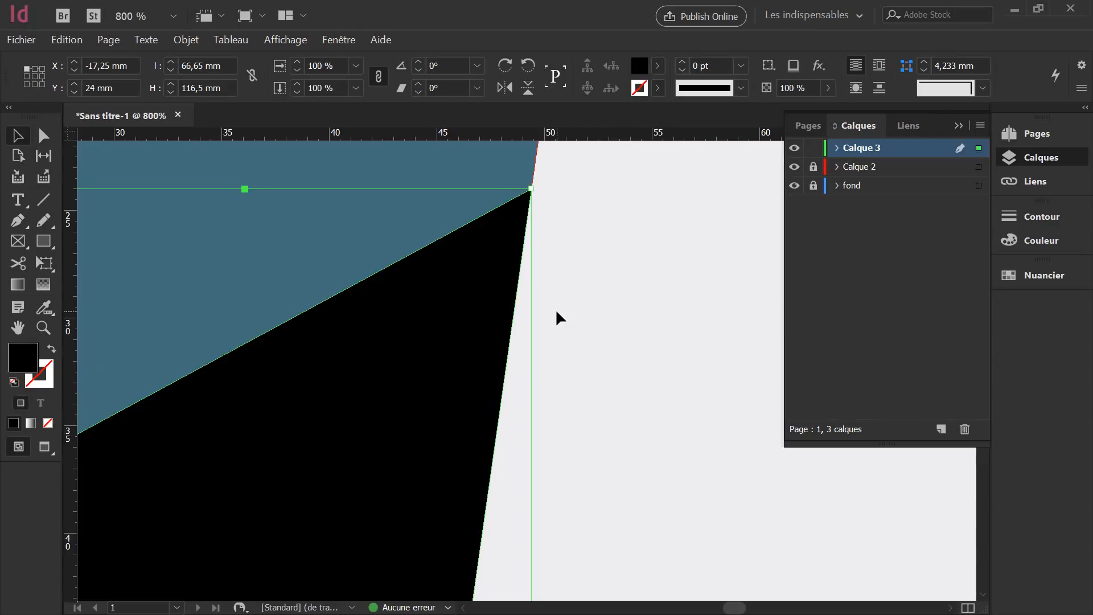
pyautogui.scroll(-6, 522, 338)
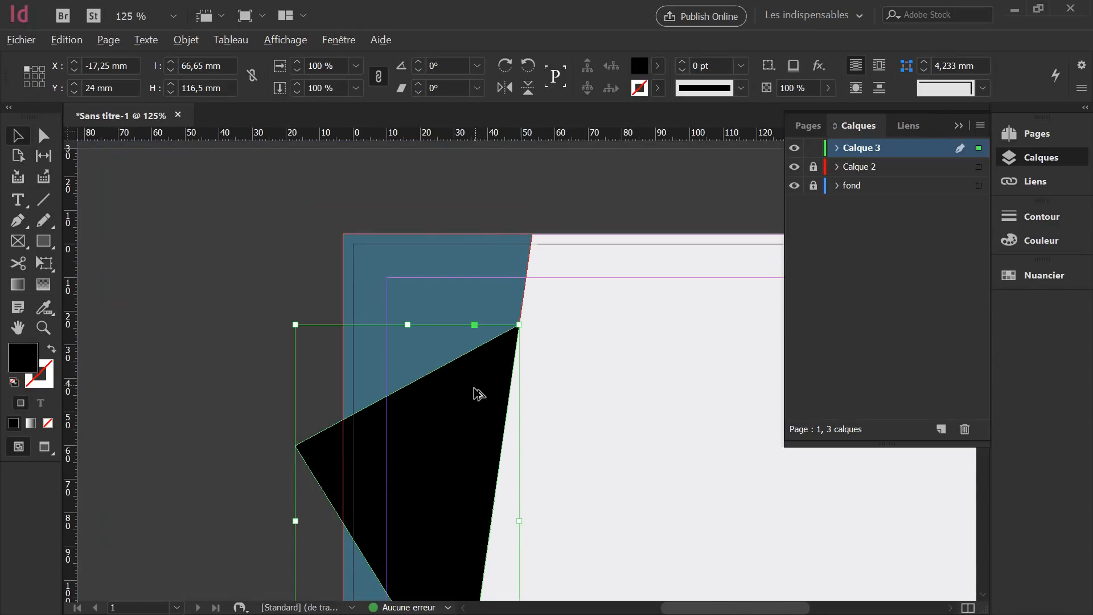
# Align the triangle's corner with the strip edge and place a duplicate at X 66 mm, Y 23 mm.
pyautogui.scroll(-2, 531, 468)
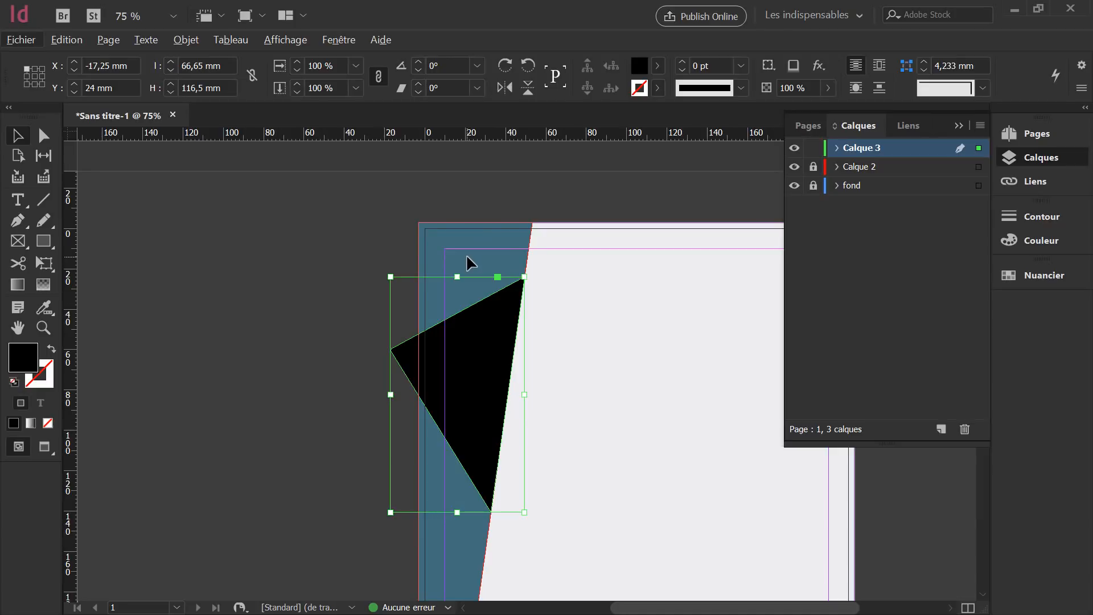
pyautogui.moveTo(471, 378); pyautogui.dragTo(478, 378)
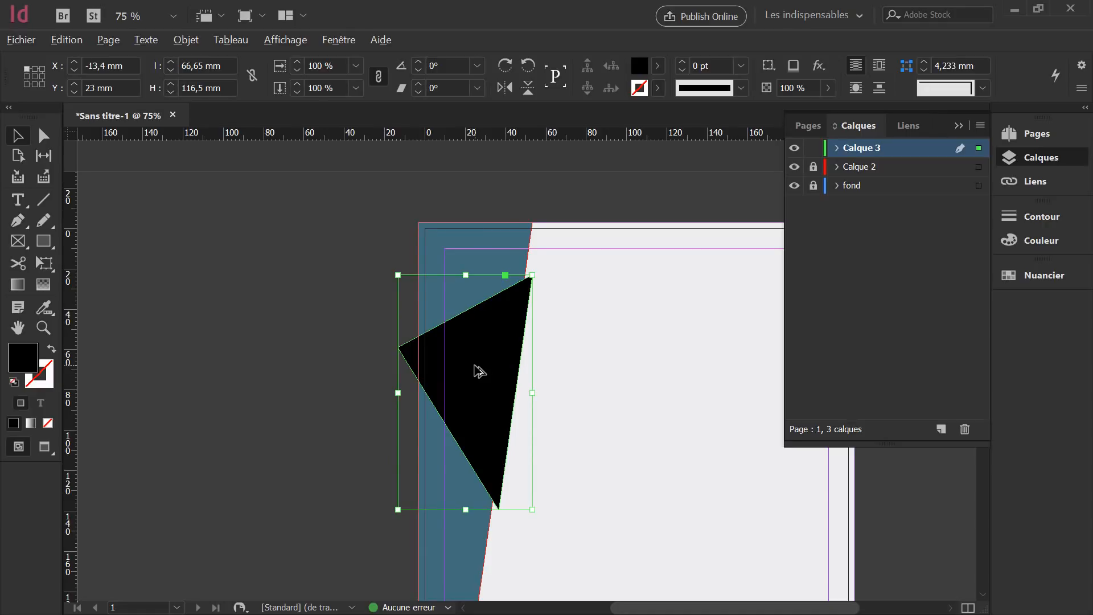
pyautogui.moveTo(479, 371); pyautogui.dragTo(635, 370)
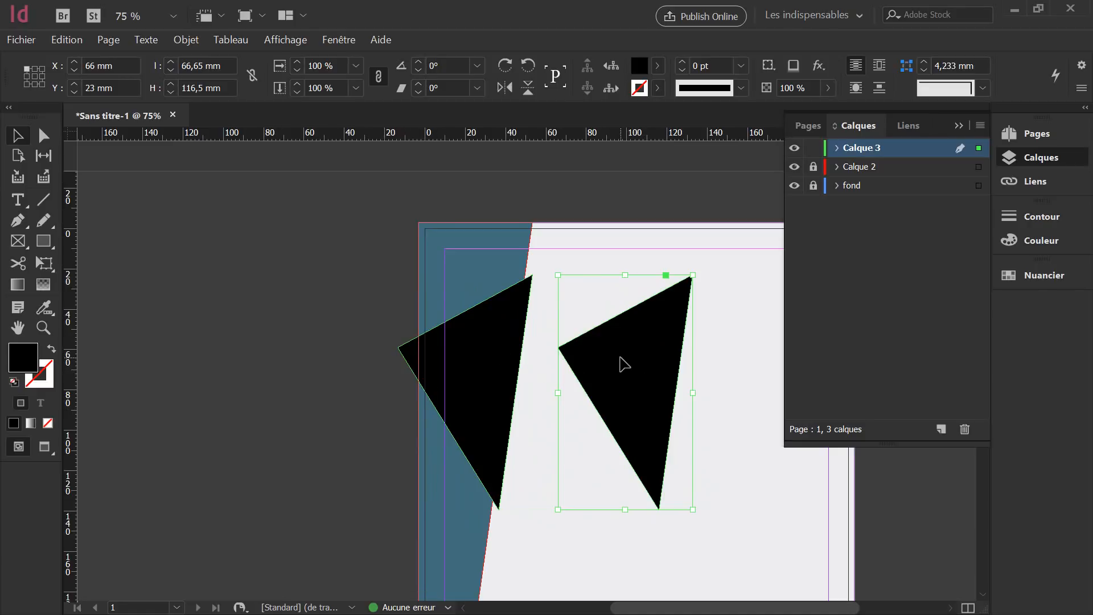
pyautogui.click(488, 333)
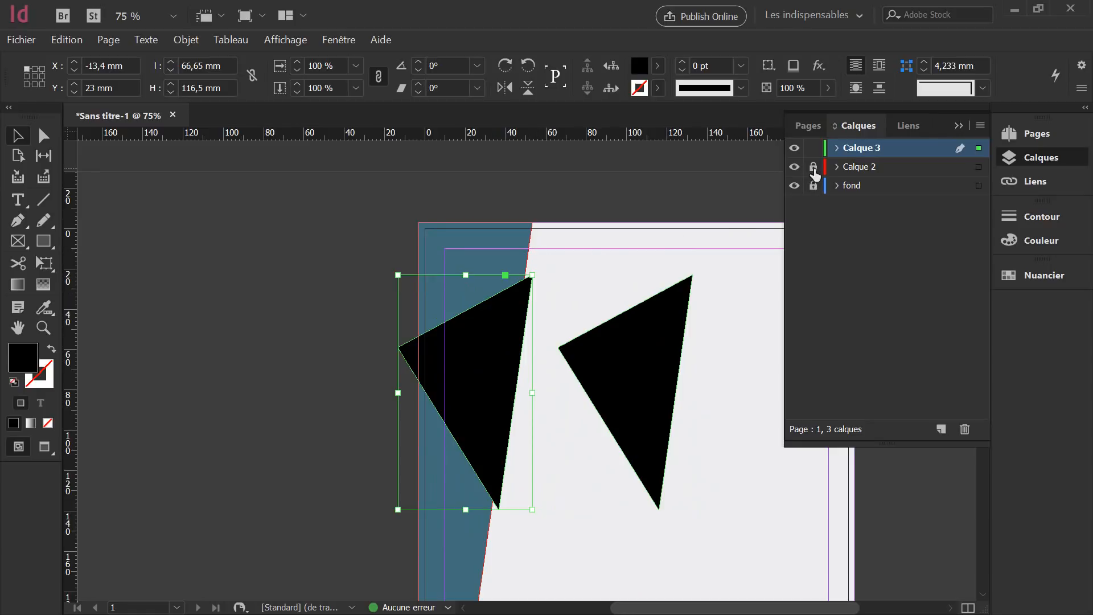
# Unlock Calque 2, add the blue strip to the triangle selection, and open the Pathfinder panel.
pyautogui.click(813, 168)
pyautogui.keyDown('shift'); pyautogui.click(467, 251); pyautogui.keyUp('shift')
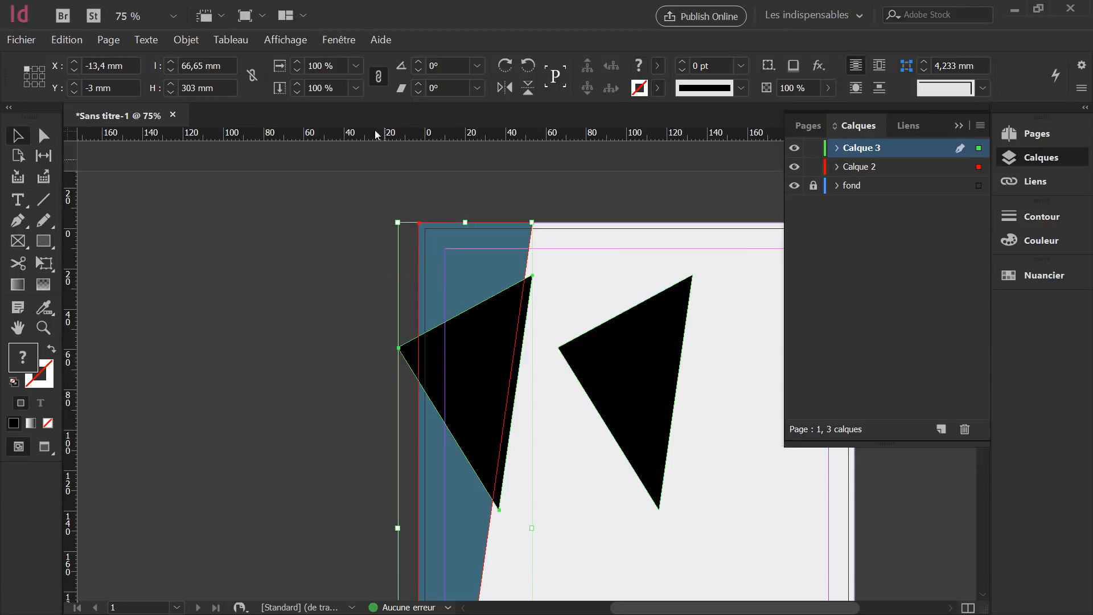
pyautogui.click(344, 39)
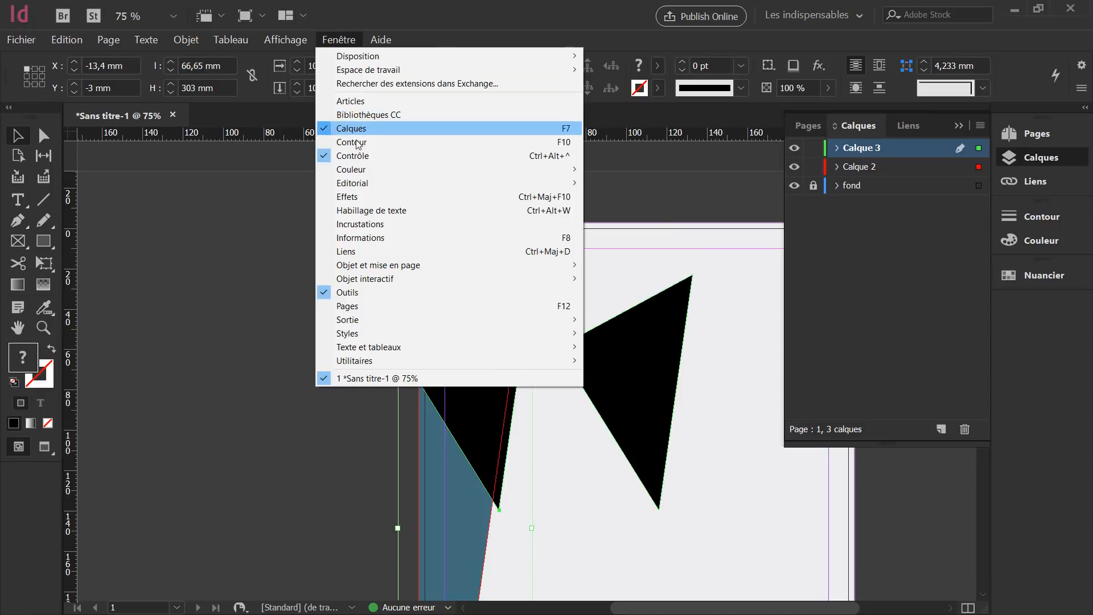
pyautogui.moveTo(360, 272)
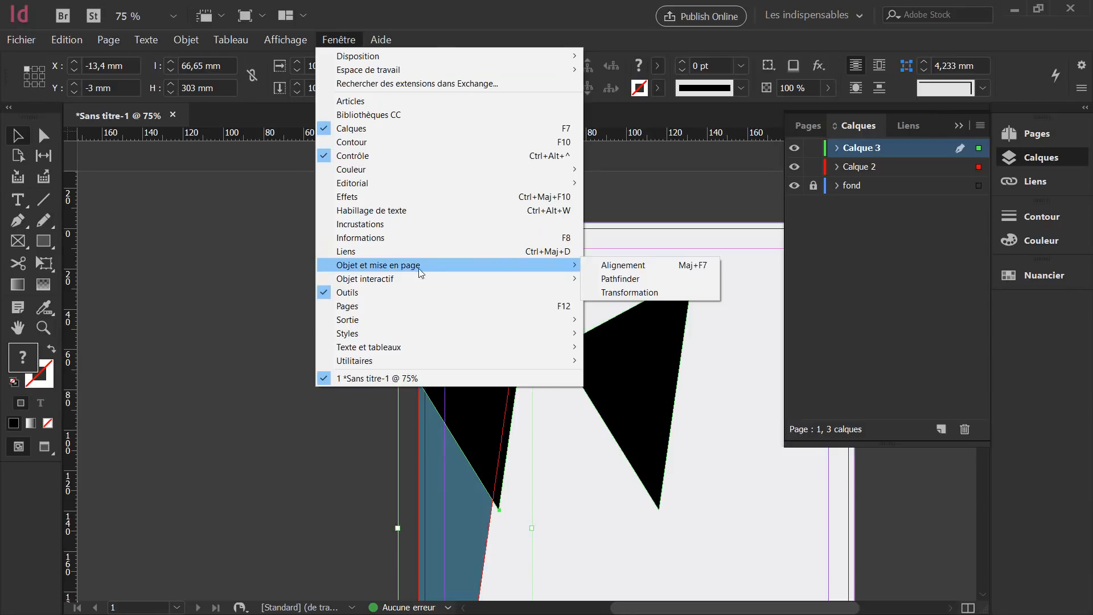
pyautogui.click(628, 279)
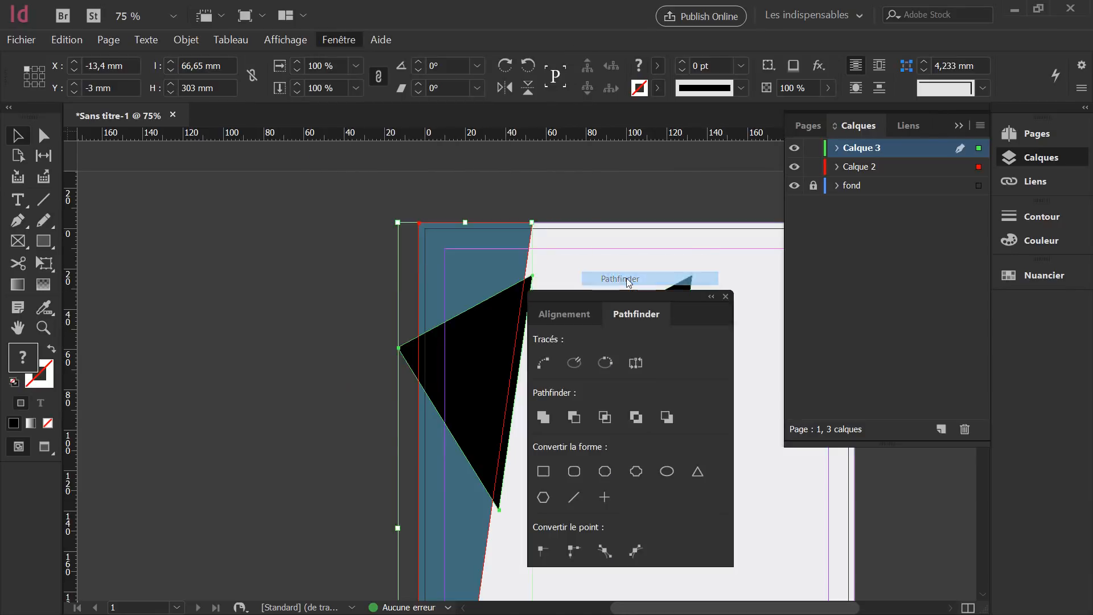
# Move the Pathfinder panel aside and test Addition, Subtract and Intersection, undoing each.
pyautogui.moveTo(655, 298); pyautogui.dragTo(233, 216)
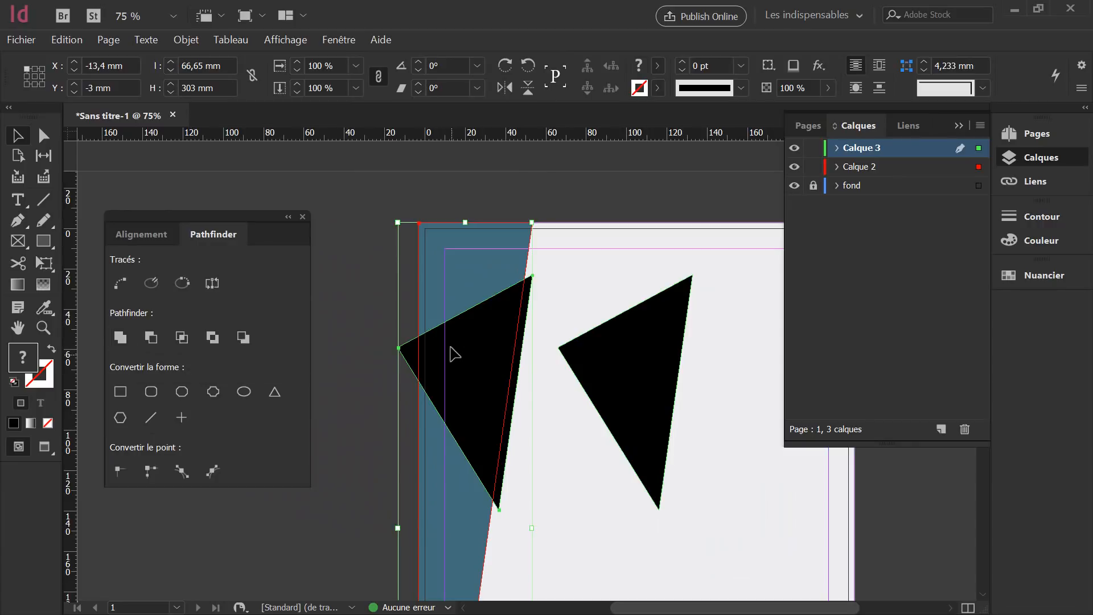
pyautogui.click(120, 337)
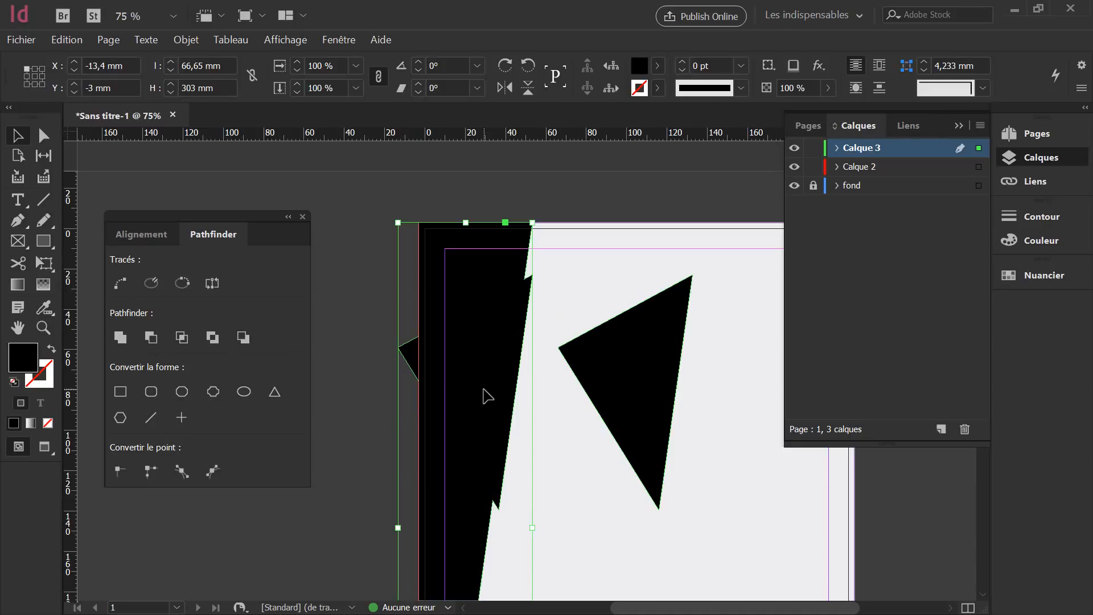
pyautogui.hotkey('ctrl', 'z')
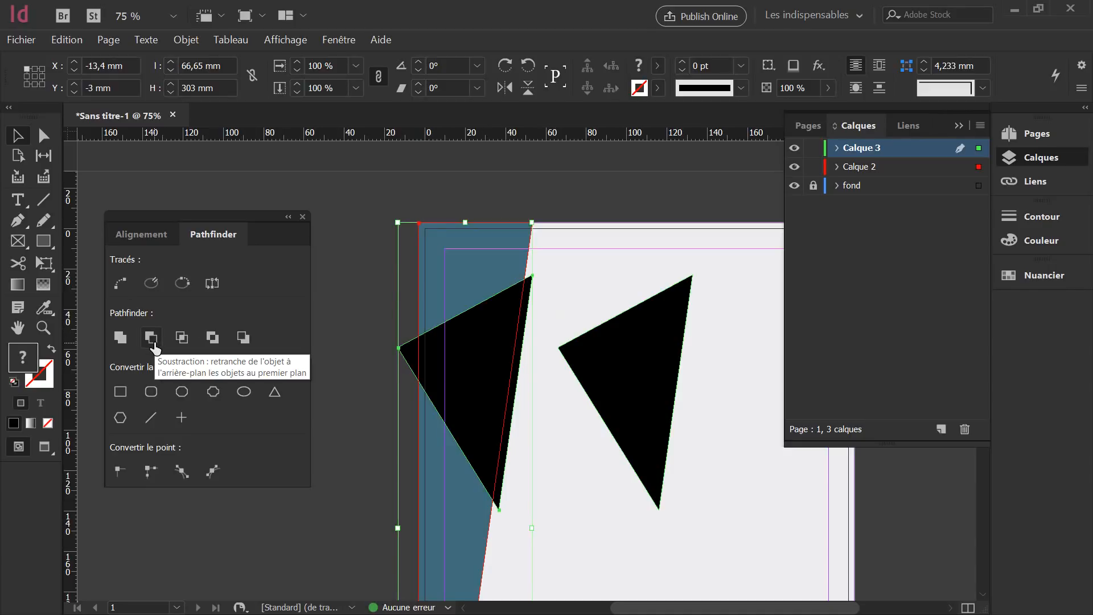
pyautogui.click(152, 338)
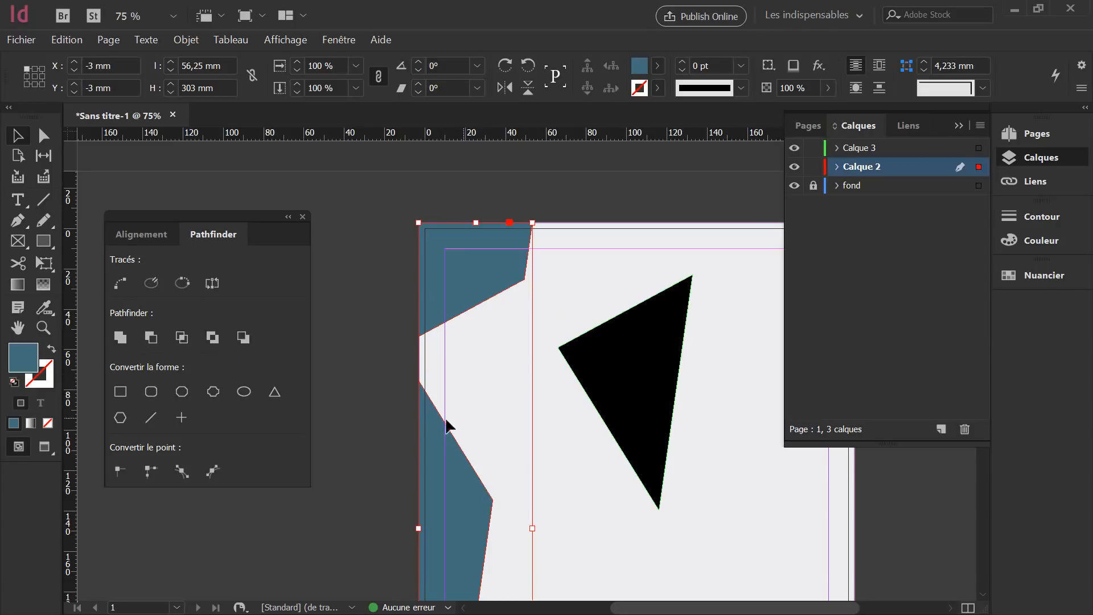
pyautogui.hotkey('ctrl', 'v')
pyautogui.keyDown('shift'); pyautogui.click(449, 278); pyautogui.keyUp('shift')
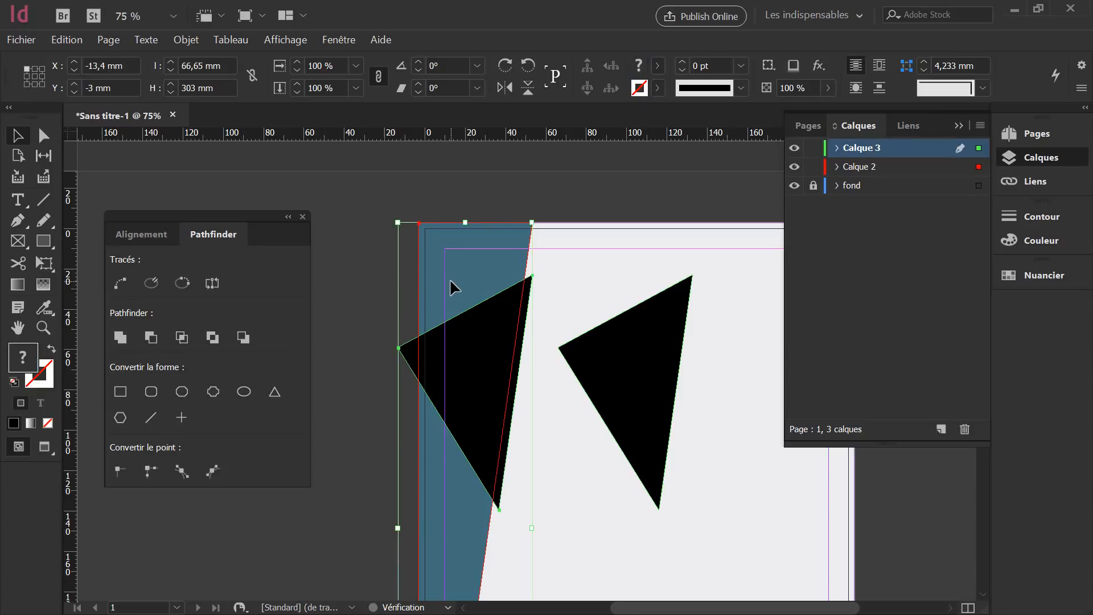
pyautogui.click(181, 338)
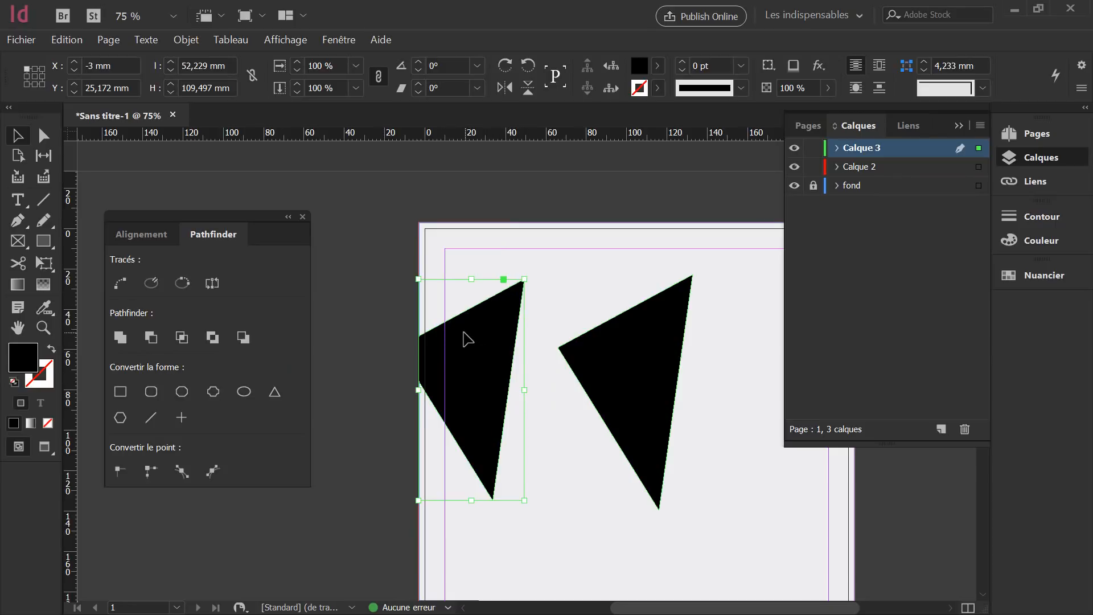
pyautogui.hotkey('ctrl', 'z')
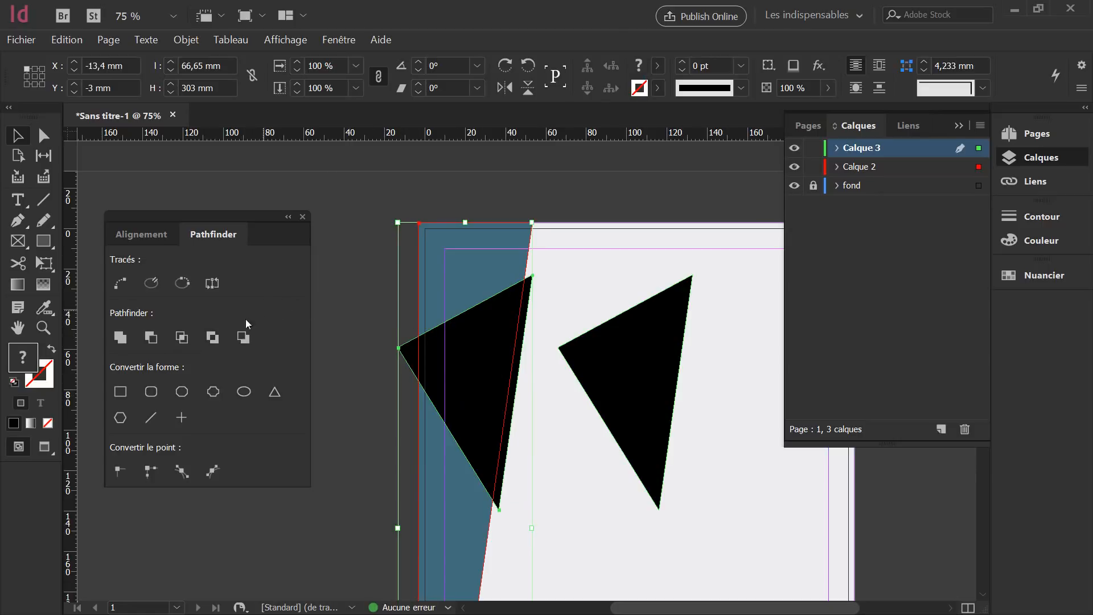
# Test Exclude Overlap and Minus Back, then apply Soustraction to notch the strip with the triangle.
pyautogui.click(208, 339)
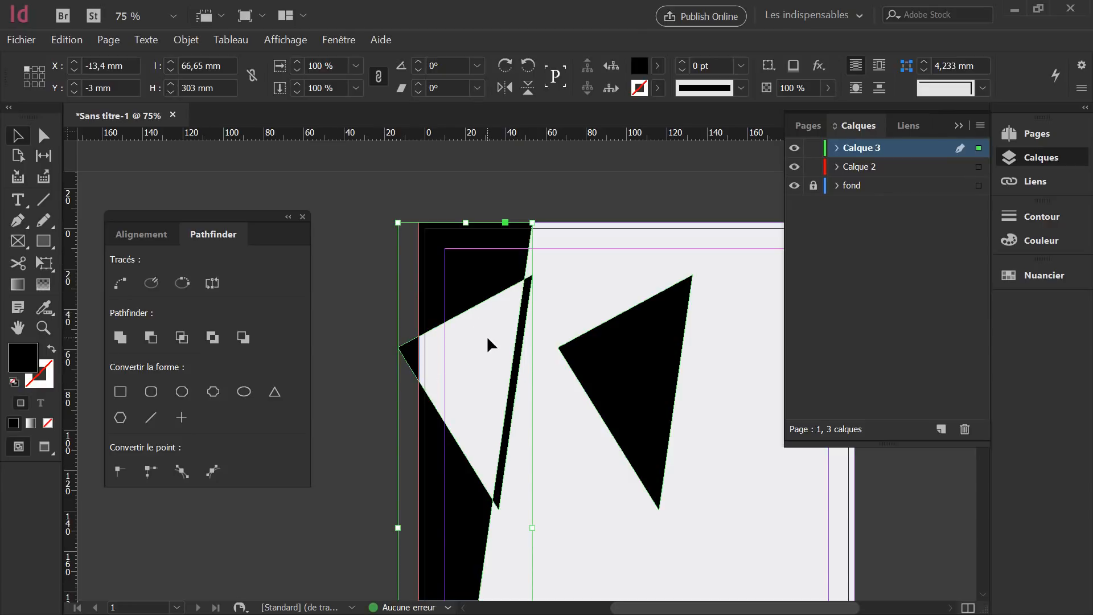
pyautogui.hotkey('ctrl', 'z')
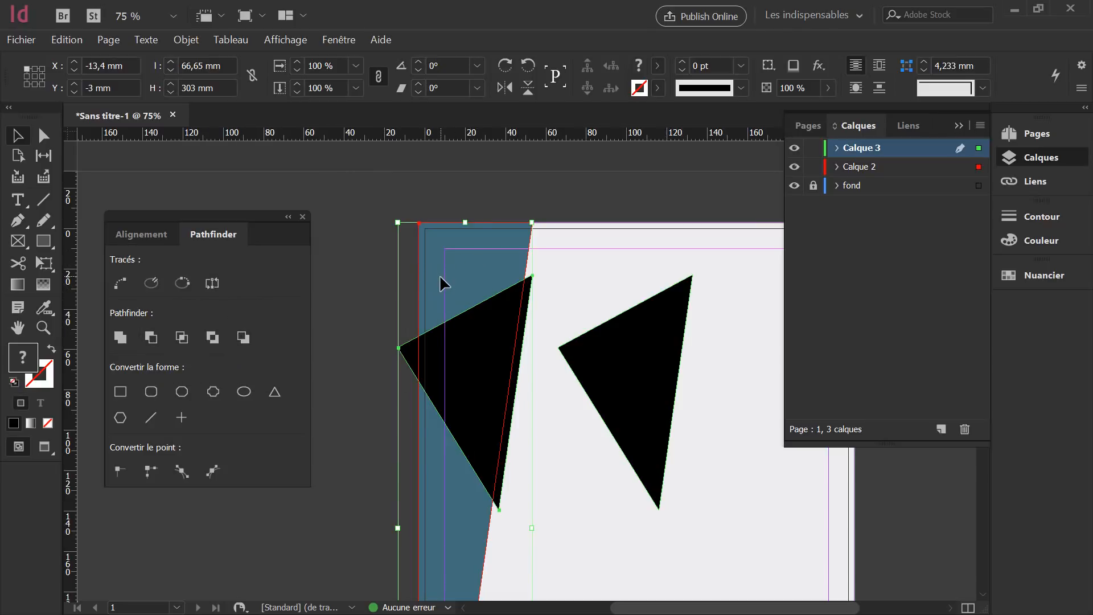
pyautogui.click(242, 338)
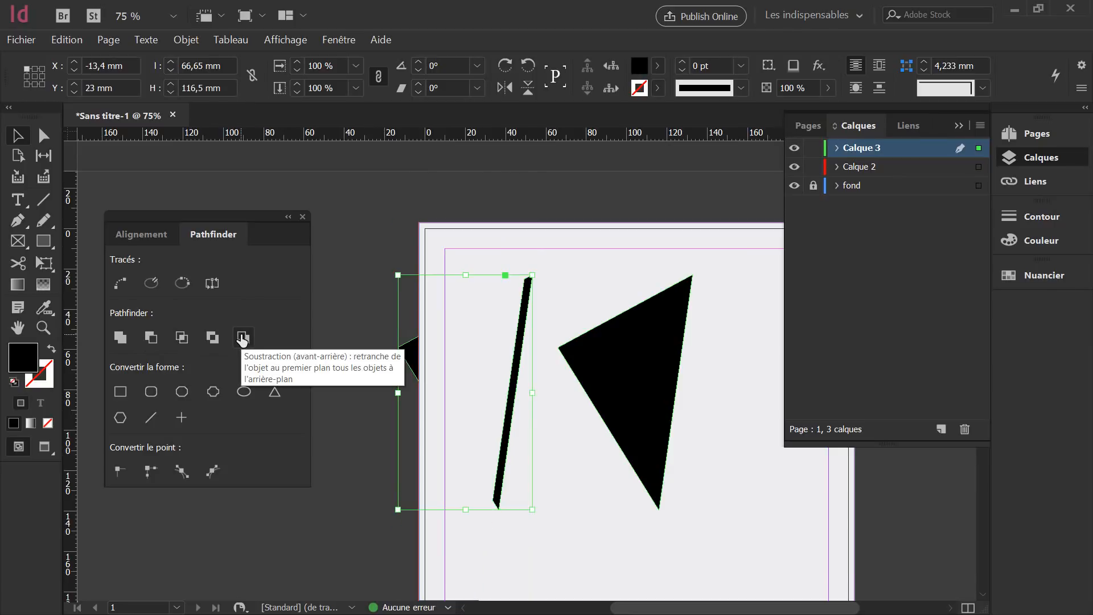
pyautogui.hotkey('ctrl', 'z')
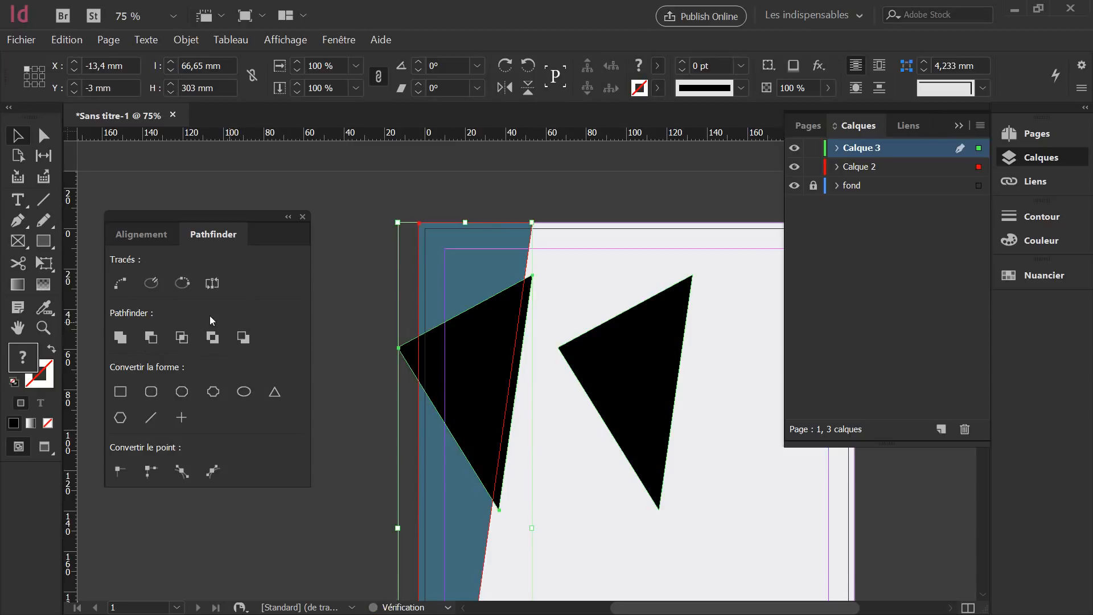
pyautogui.click(151, 337)
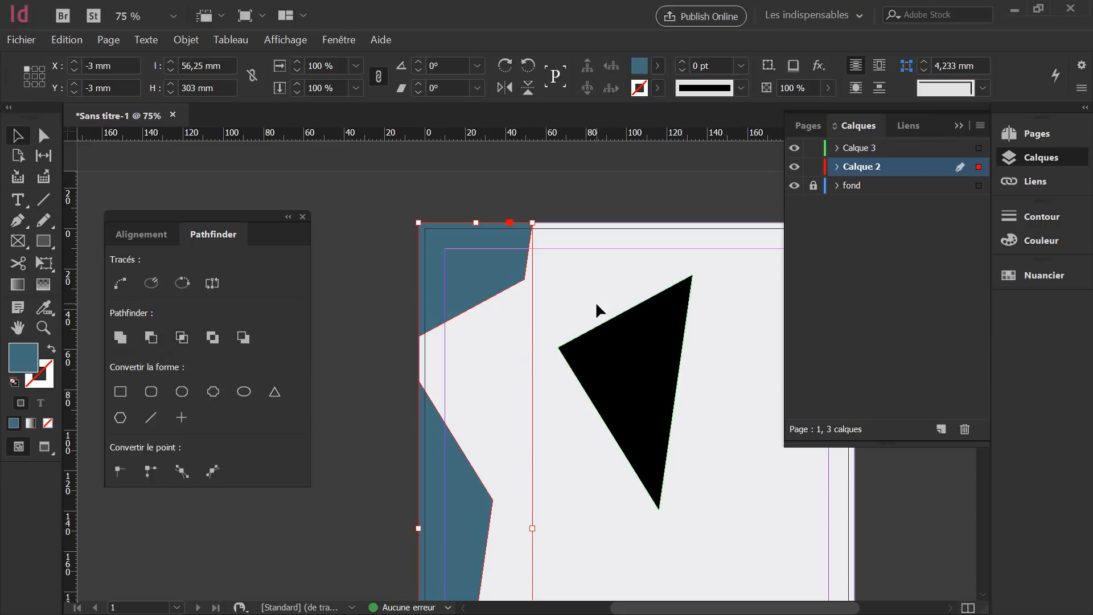
# Move the right-hand triangle left and resize it to 60.357 × 105.5 mm.
pyautogui.click(647, 338)
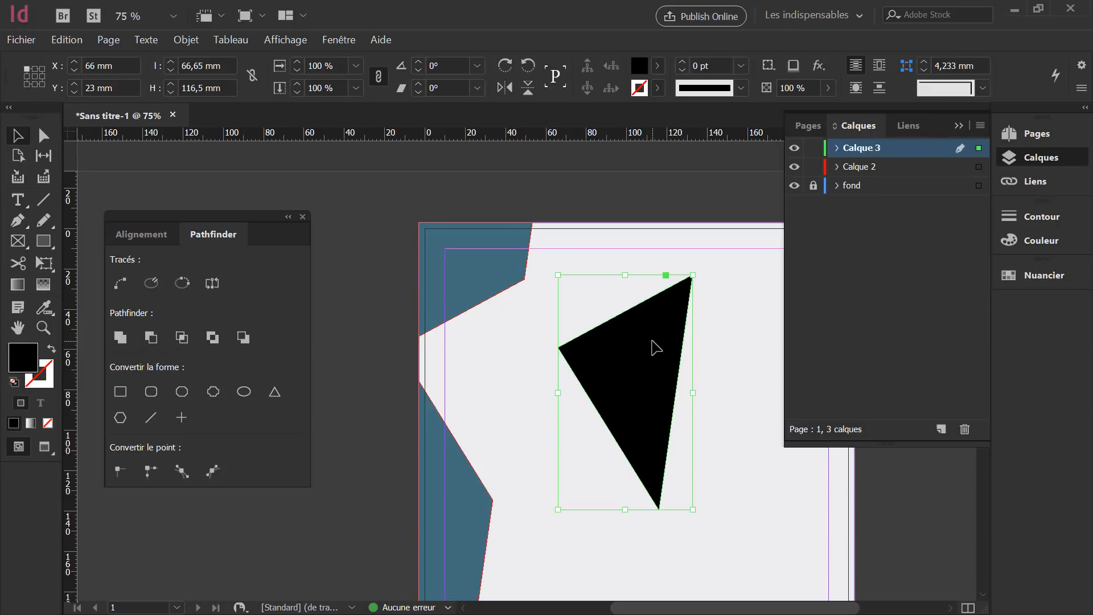
pyautogui.moveTo(656, 347); pyautogui.dragTo(628, 350)
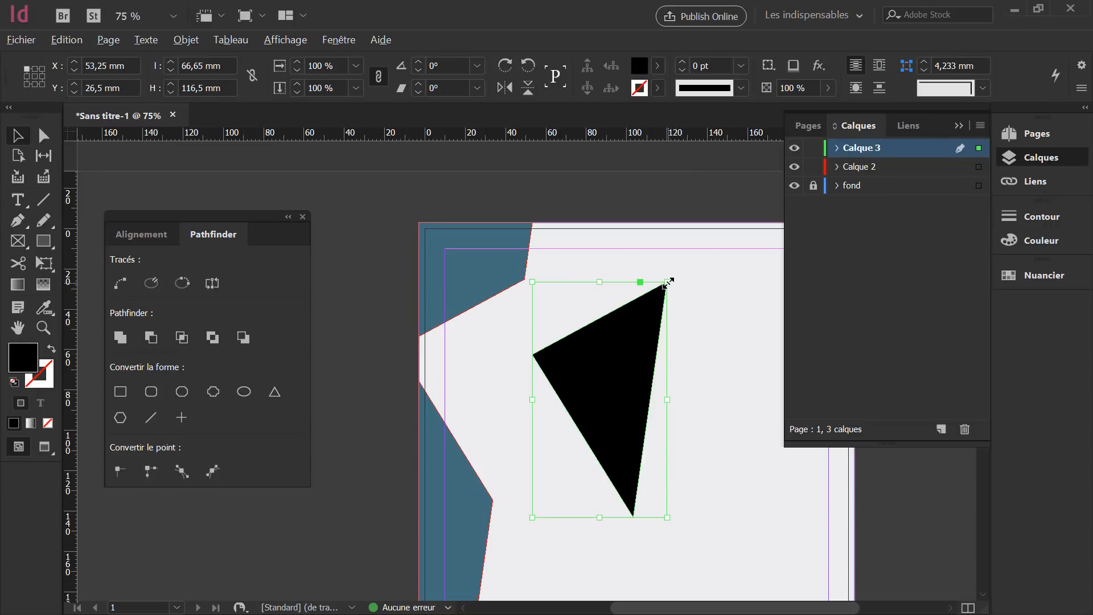
pyautogui.moveTo(667, 282); pyautogui.dragTo(659, 294)
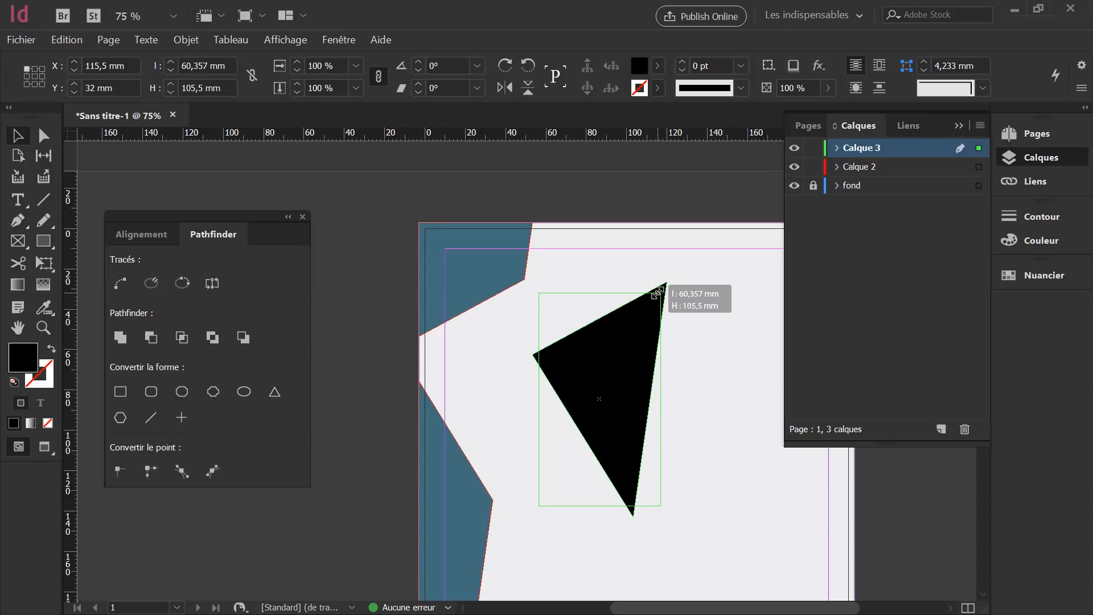
pyautogui.moveTo(658, 293); pyautogui.dragTo(660, 292)
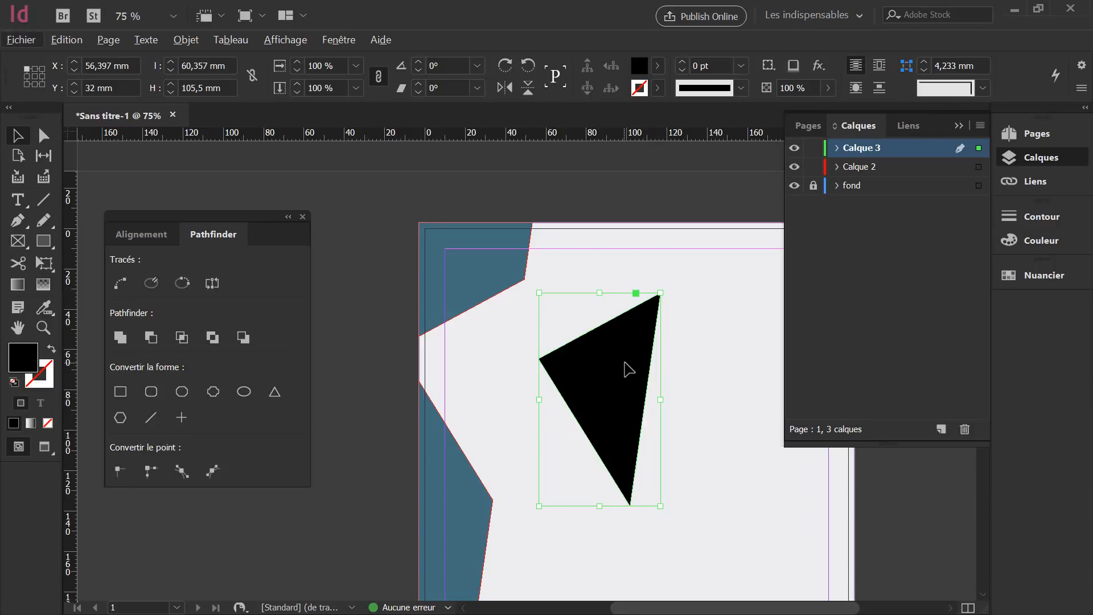
# Position the triangle over the strip's notch and nudge it left to about X −11 mm.
pyautogui.moveTo(626, 368); pyautogui.dragTo(484, 382)
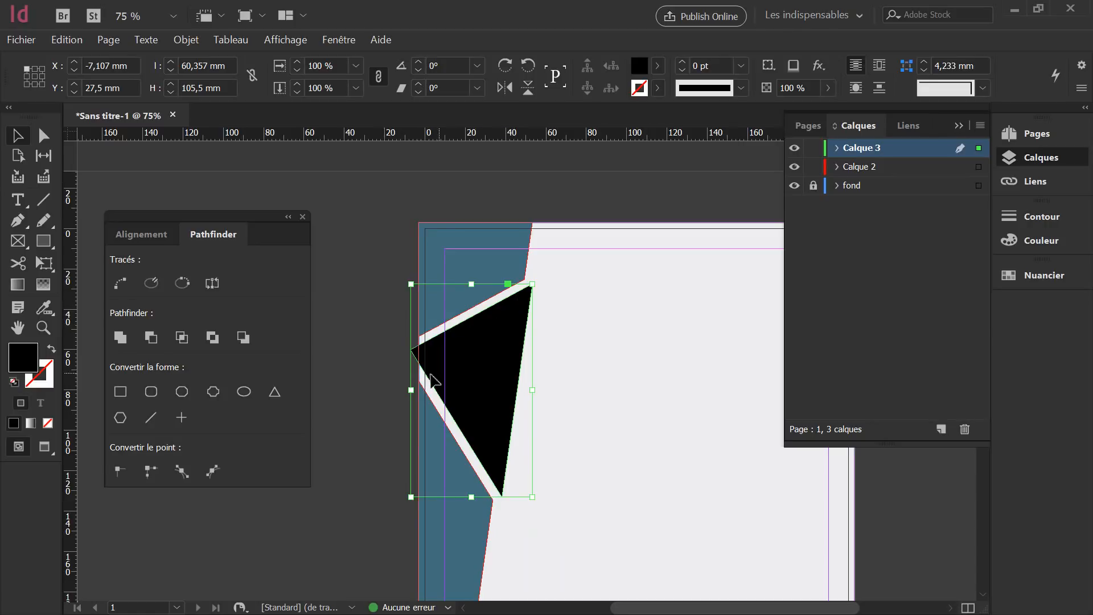
pyautogui.moveTo(508, 376); pyautogui.dragTo(490, 362)
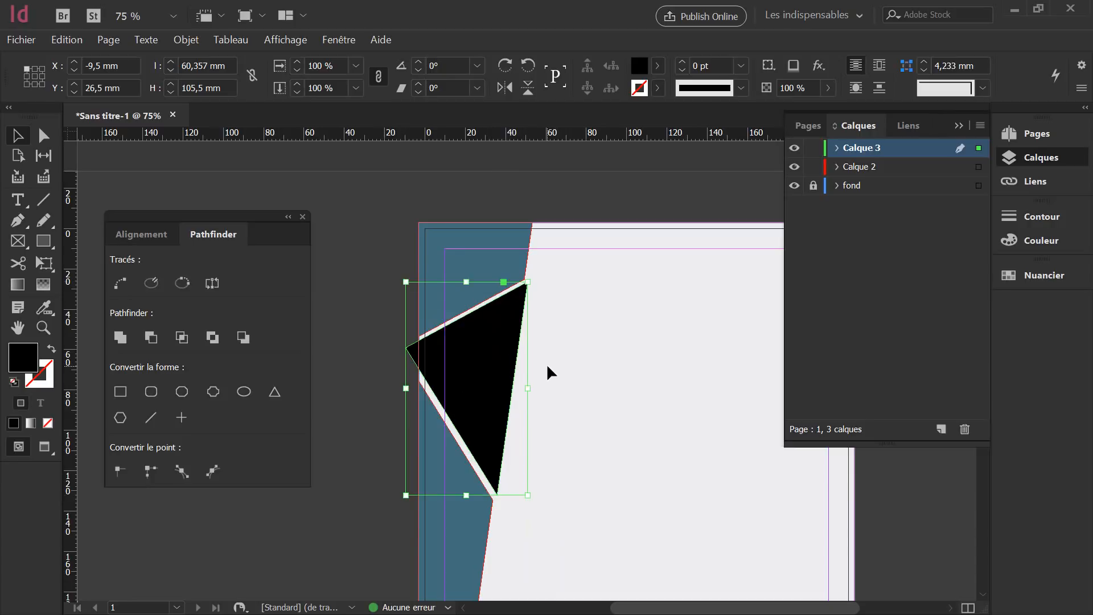
pyautogui.hotkey('ctrl', 'z')
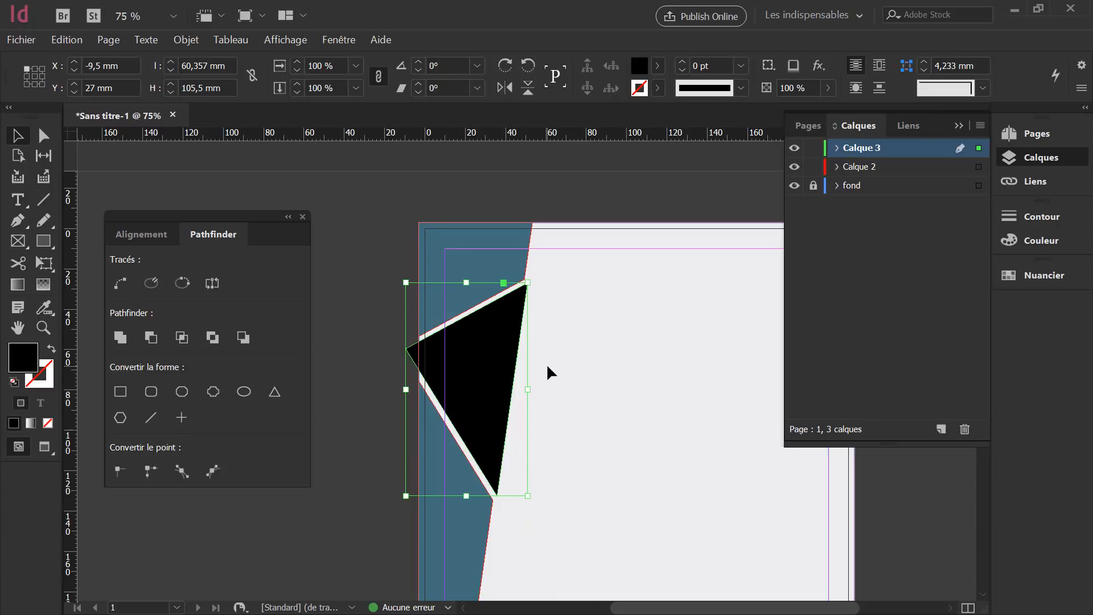
pyautogui.press('Down')
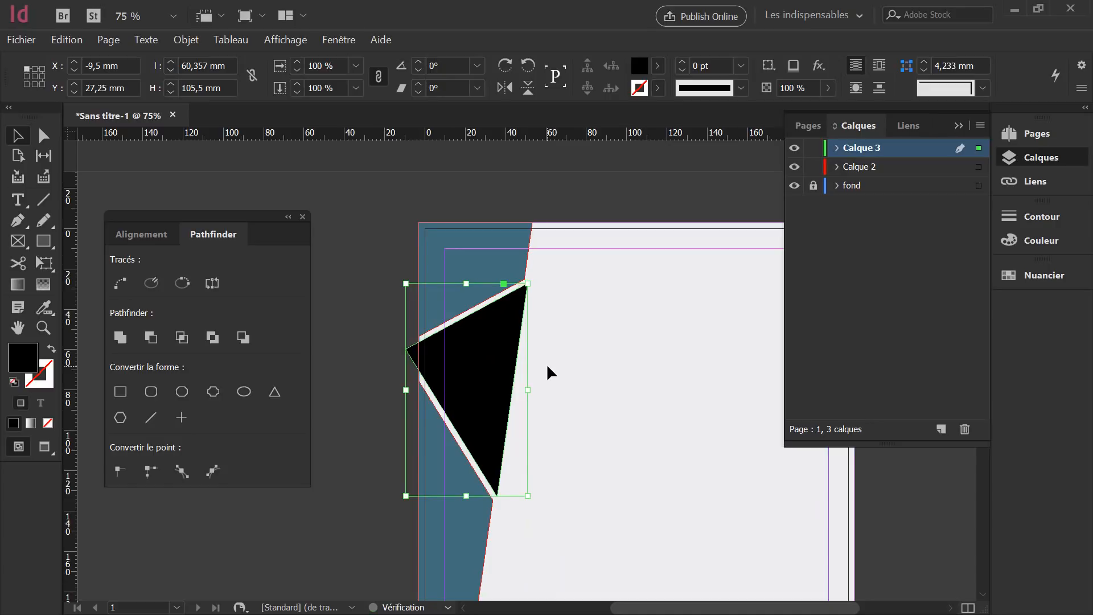
pyautogui.click(583, 347)
pyautogui.click(476, 350)
pyautogui.press('Left')
pyautogui.press('Left')
pyautogui.press('Left')
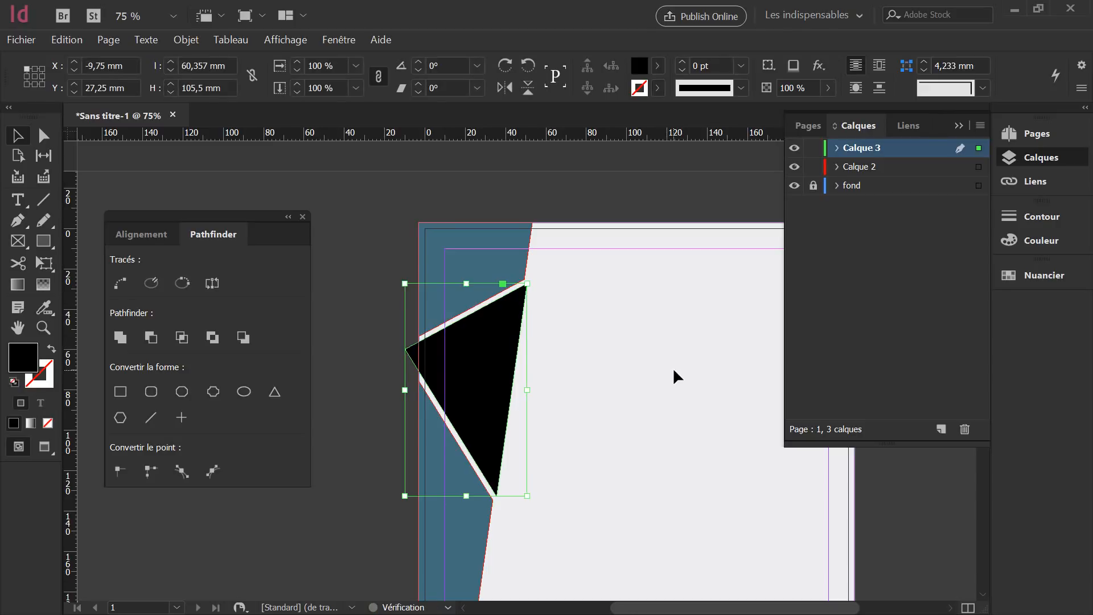
pyautogui.press('Left')
pyautogui.press('Left')
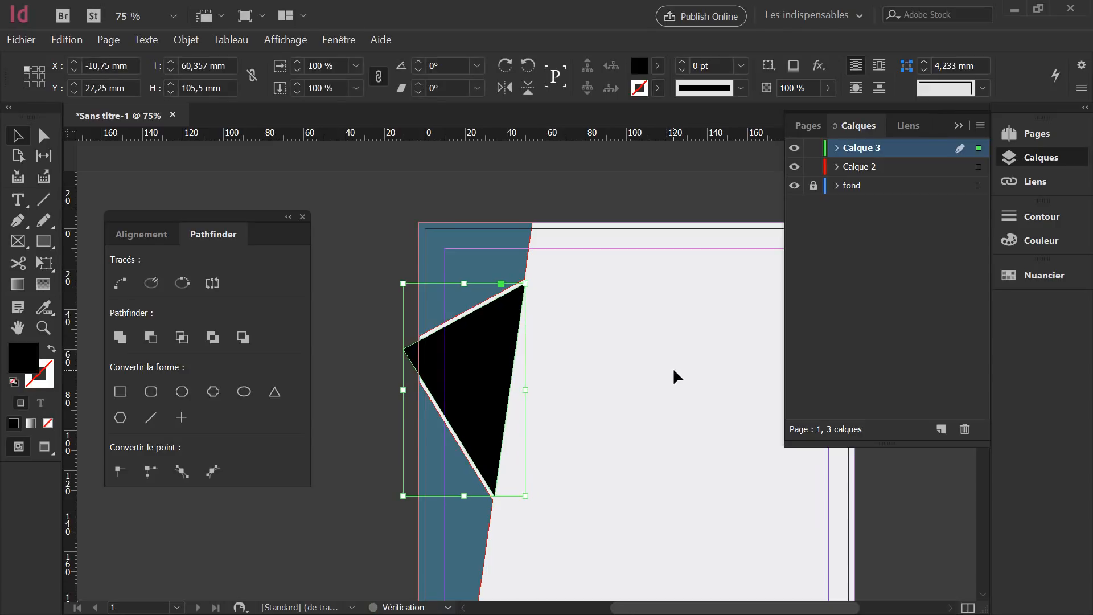
# Check the triangle's placement in Presentation mode, then return to the editing view.
pyautogui.click(630, 388)
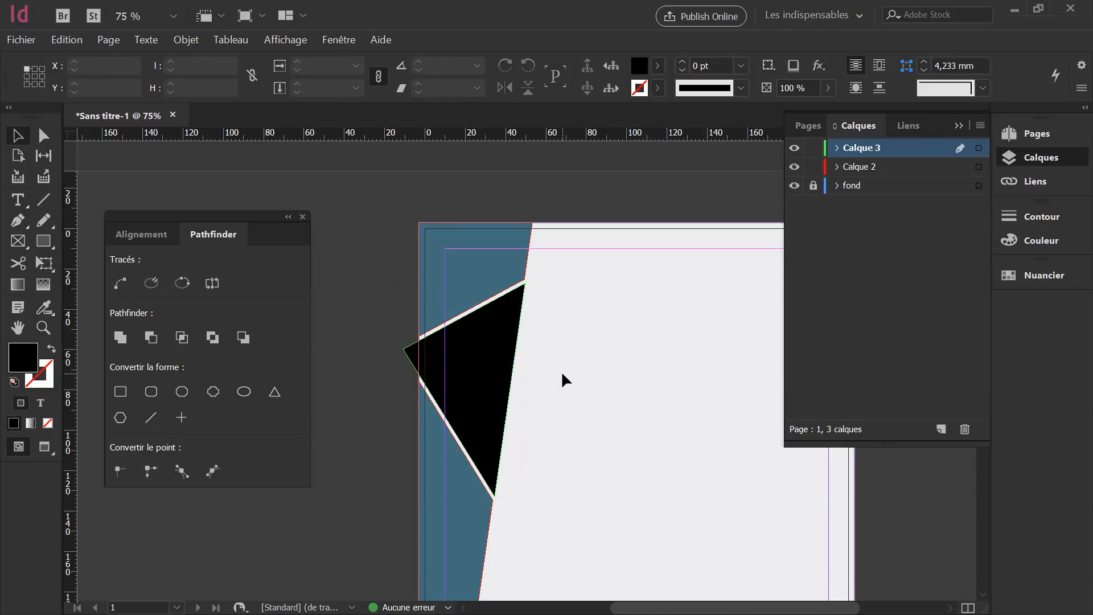
pyautogui.hotkey('shift', 'w')
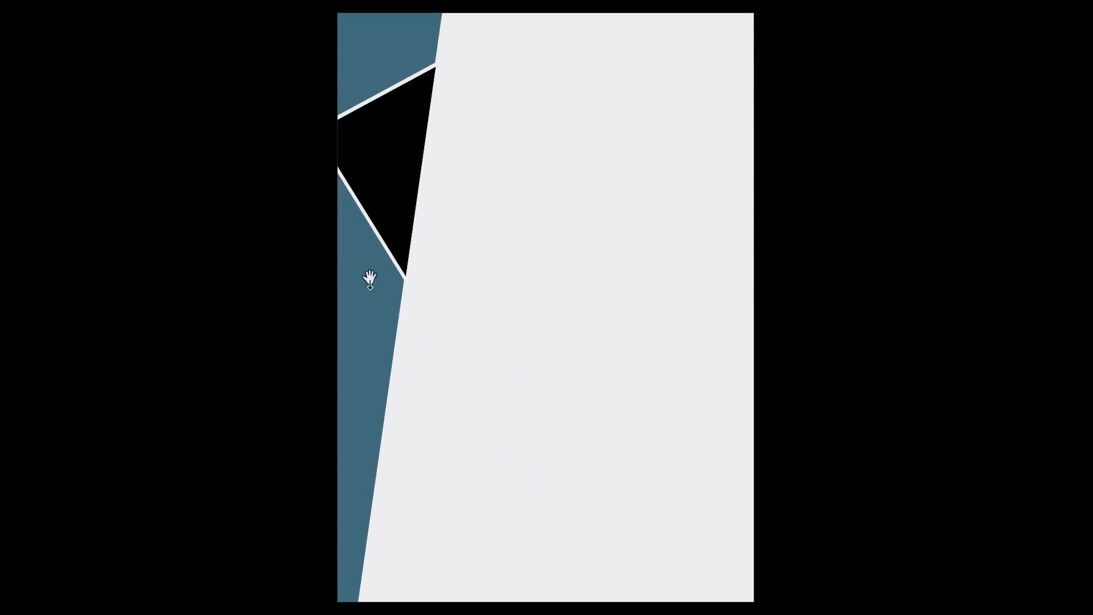
pyautogui.hotkey('shift', 'w')
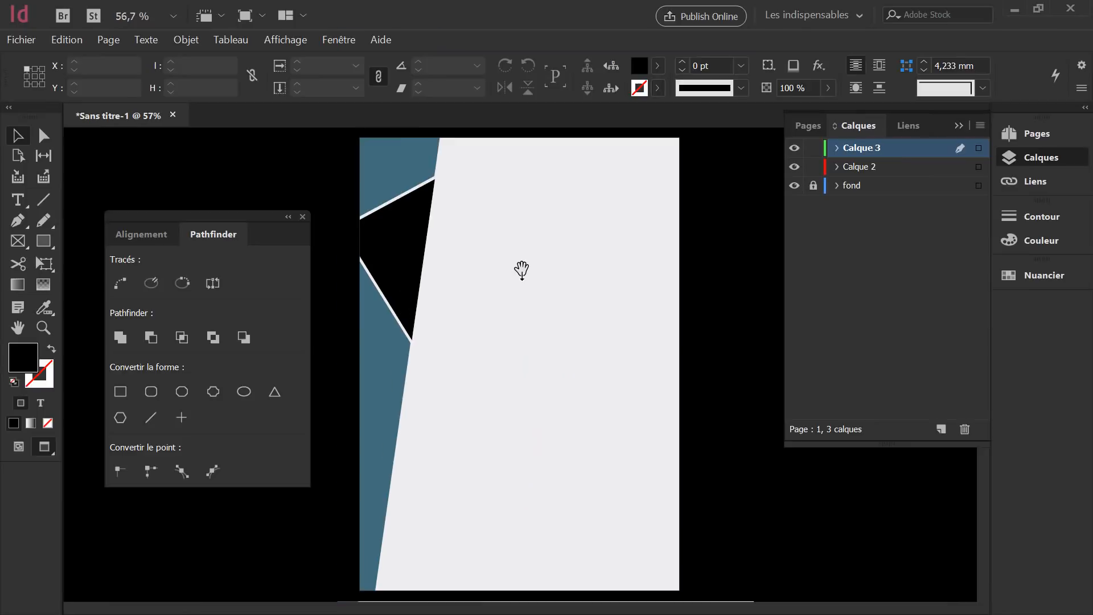
pyautogui.click(425, 278)
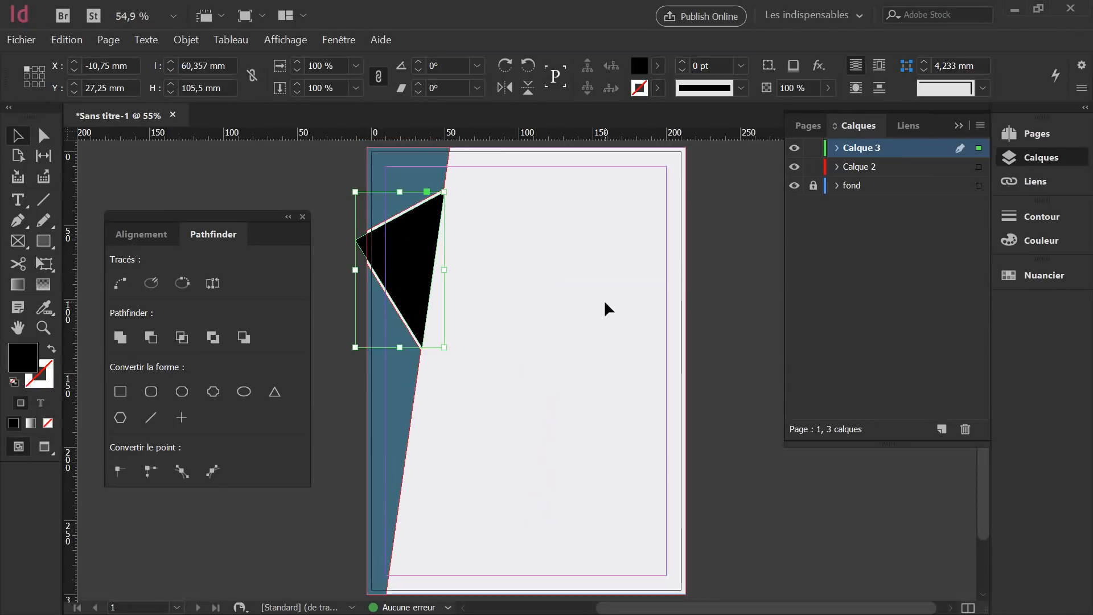
pyautogui.click(595, 311)
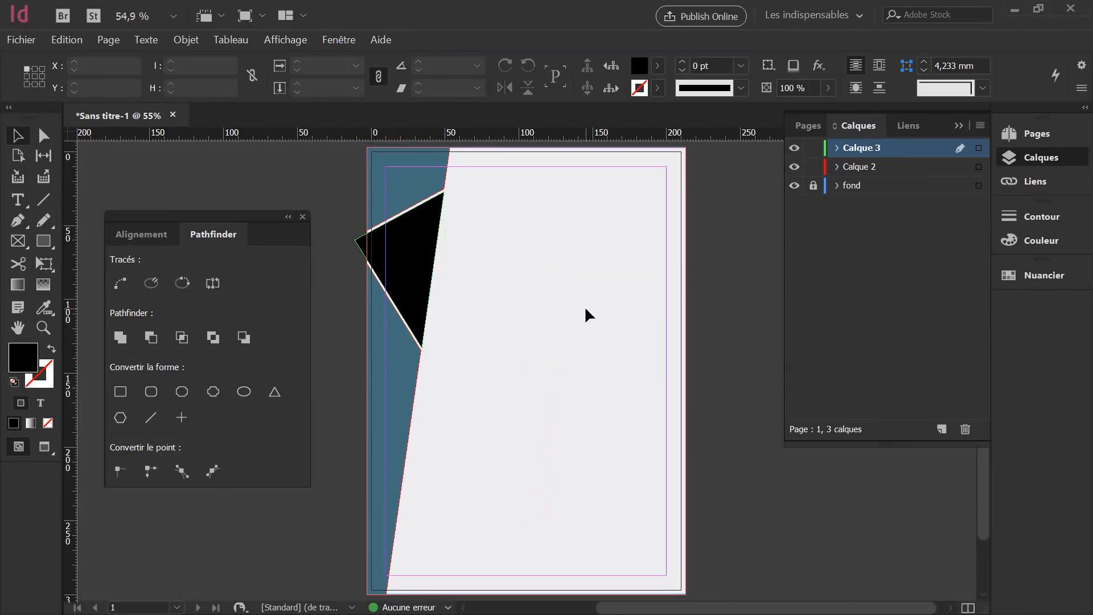
pyautogui.click(420, 268)
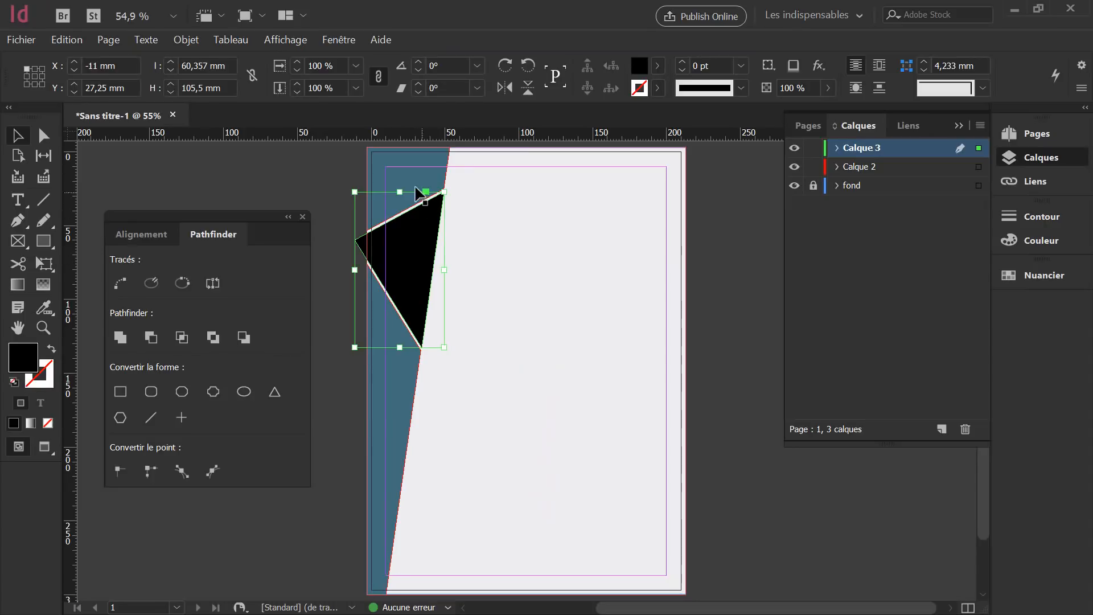
pyautogui.click(477, 438)
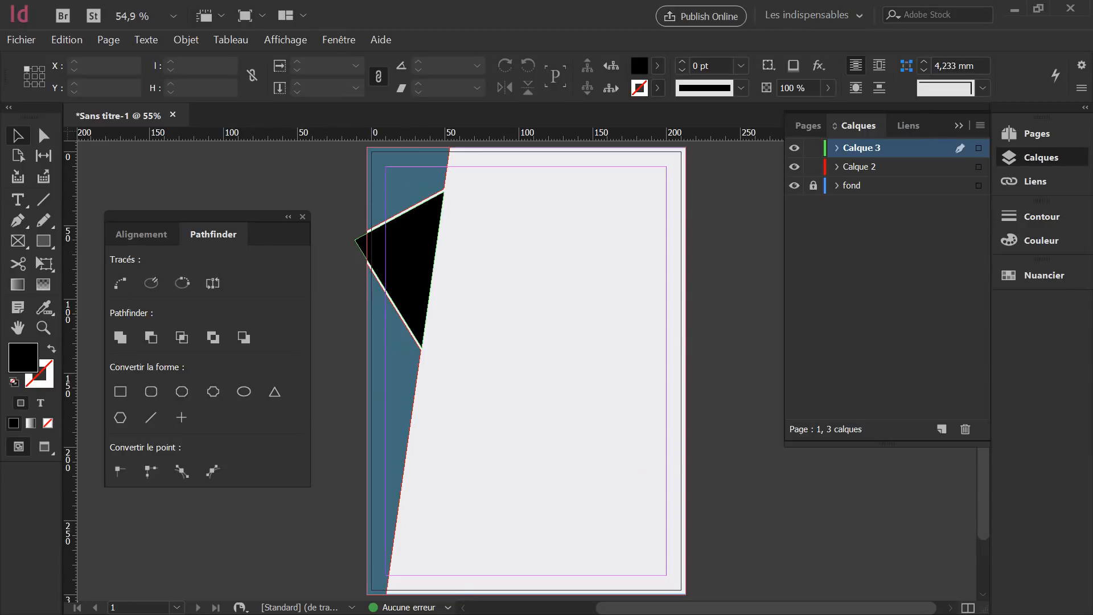
pyautogui.hotkey('alt', 'Tab')
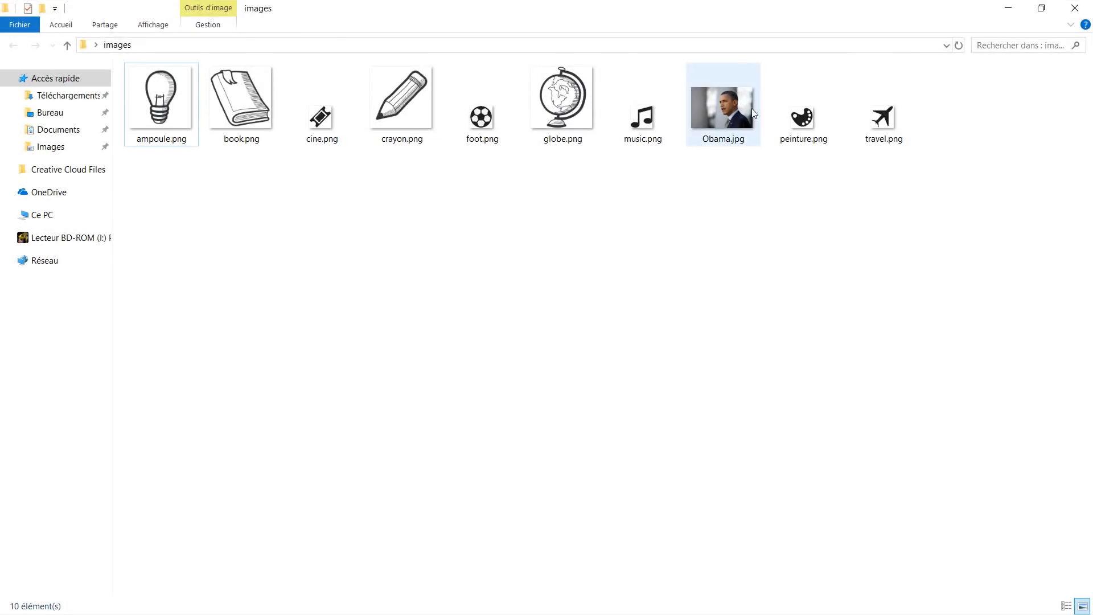
# Shrink the Explorer window and drop the portrait JPG from the images folder into the triangle frame.
pyautogui.moveTo(734, 130)
pyautogui.click(728, 131)
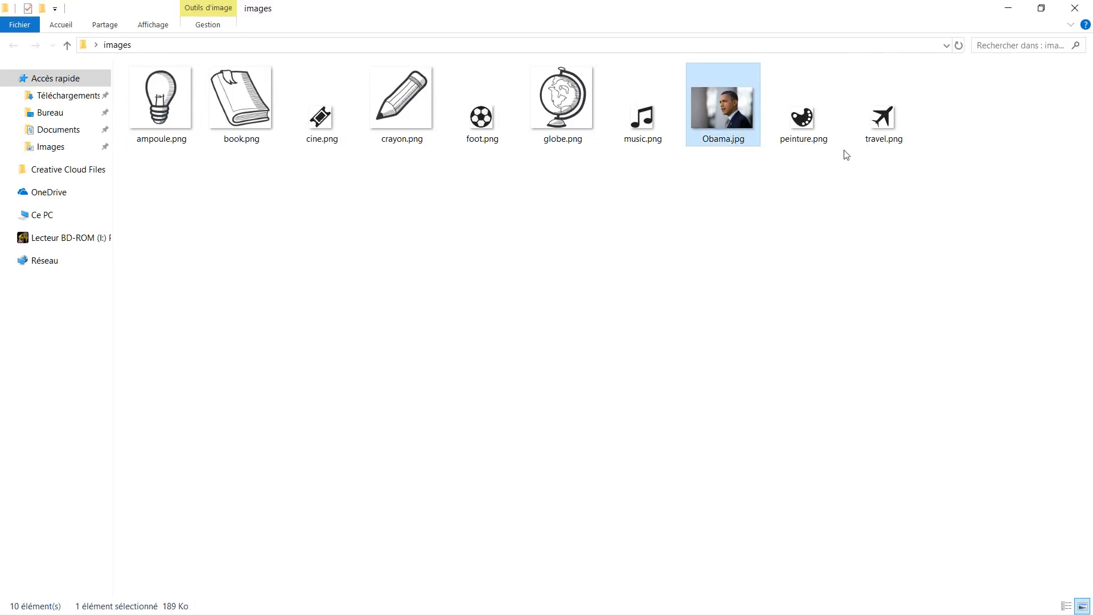
pyautogui.click(1041, 8)
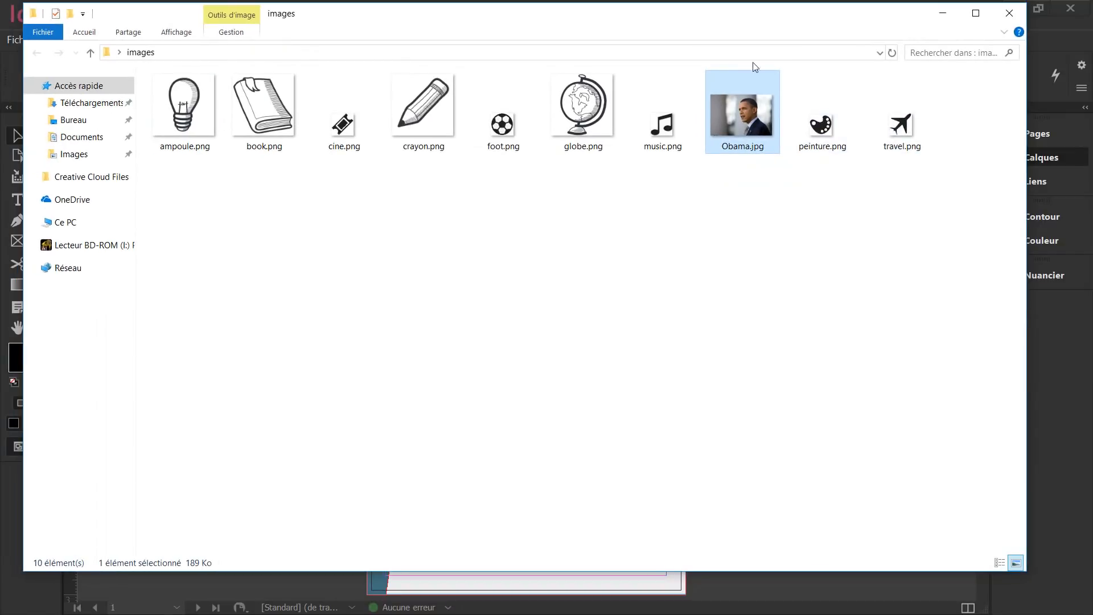
pyautogui.moveTo(718, 23); pyautogui.dragTo(726, 31)
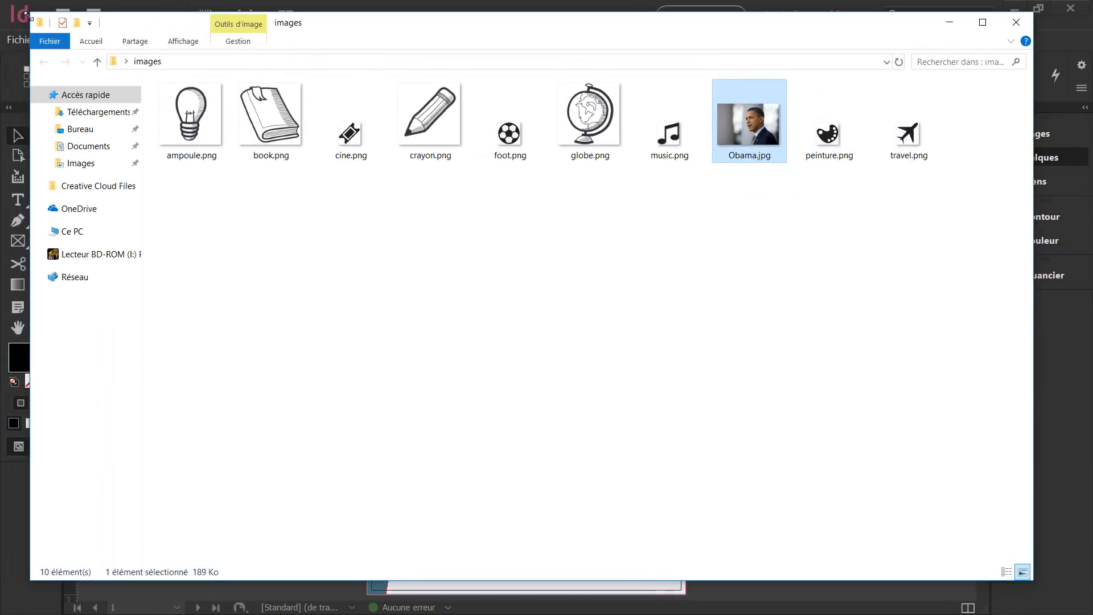
pyautogui.moveTo(26, 11); pyautogui.dragTo(503, 128)
pyautogui.moveTo(837, 142); pyautogui.dragTo(886, 32)
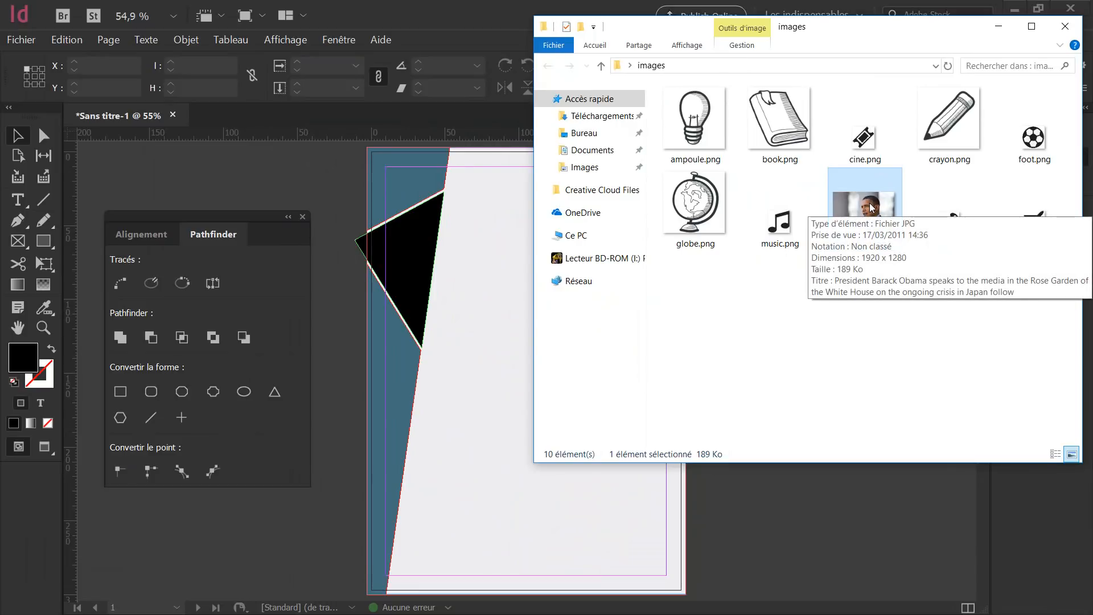
pyautogui.moveTo(872, 209); pyautogui.dragTo(434, 265)
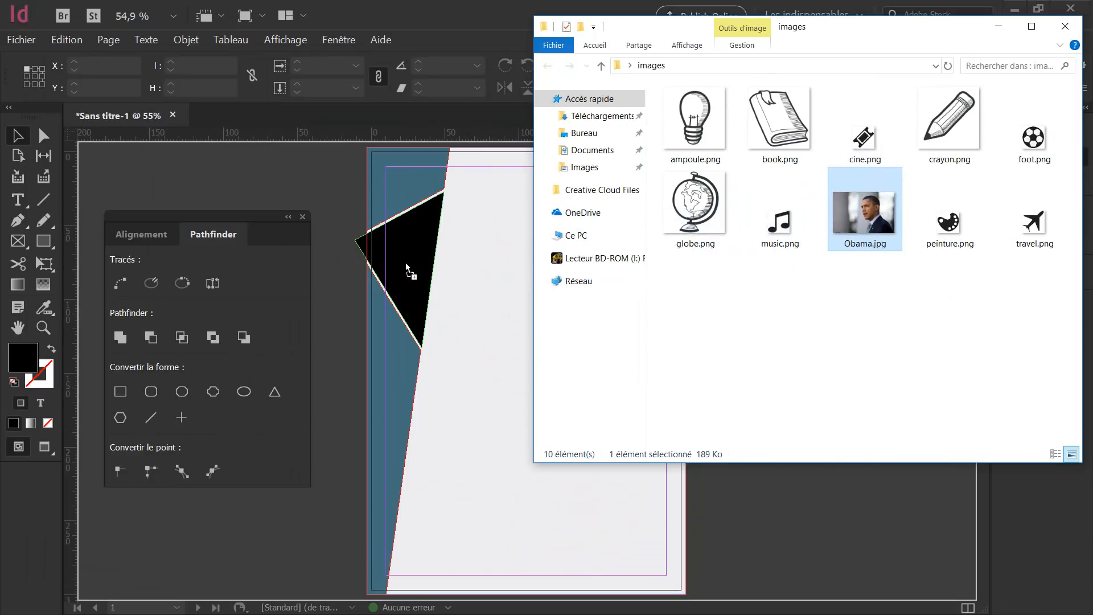
pyautogui.moveTo(406, 262); pyautogui.dragTo(405, 262)
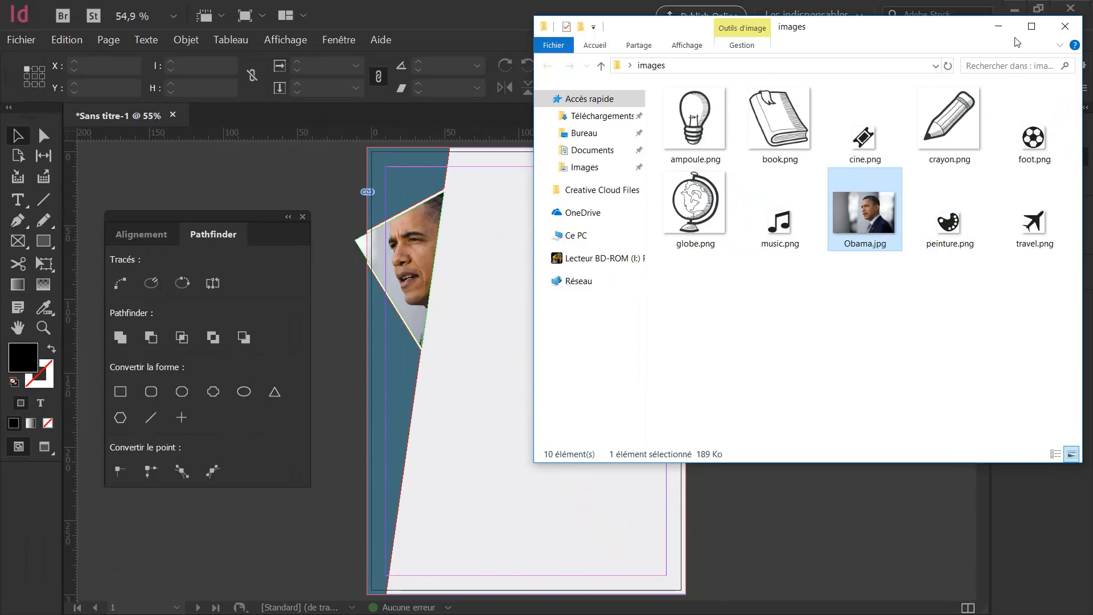
pyautogui.click(997, 26)
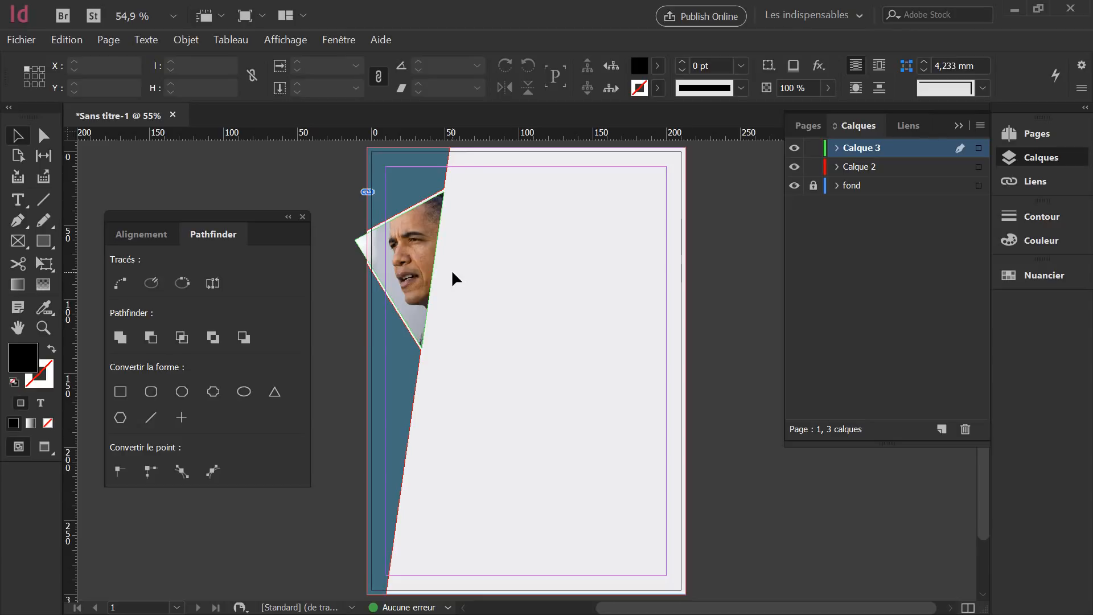
# Zoom in and shift the portrait lower-left inside the triangle frame so the face shows.
pyautogui.hotkey('ctrl', '=')
pyautogui.hotkey('ctrl', '=')
pyautogui.hotkey('ctrl', '=')
pyautogui.hotkey('ctrl', '=')
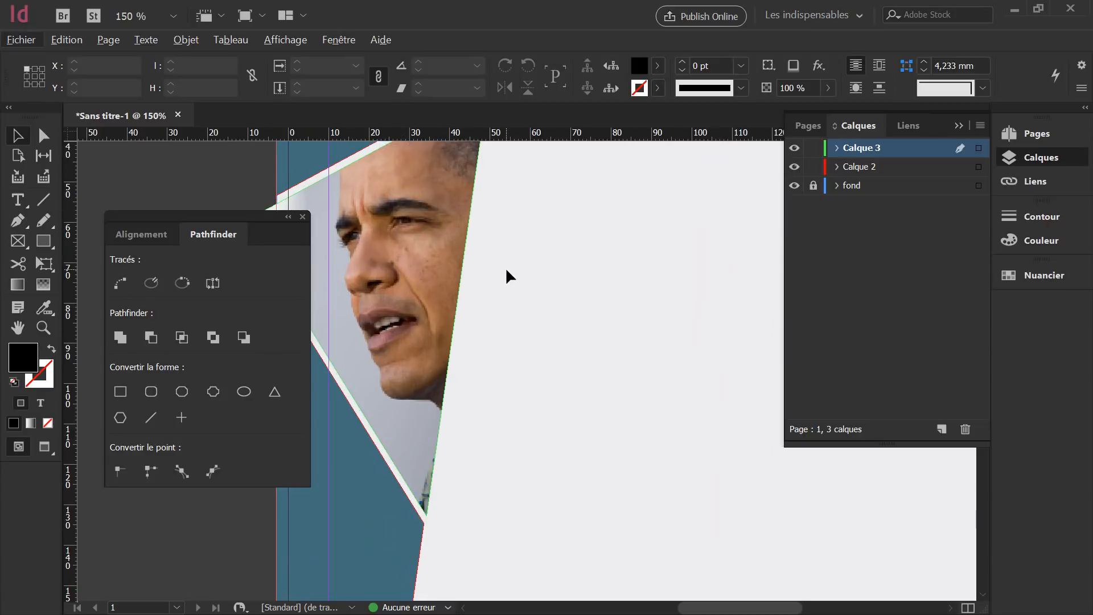
pyautogui.moveTo(506, 276); pyautogui.dragTo(606, 336)
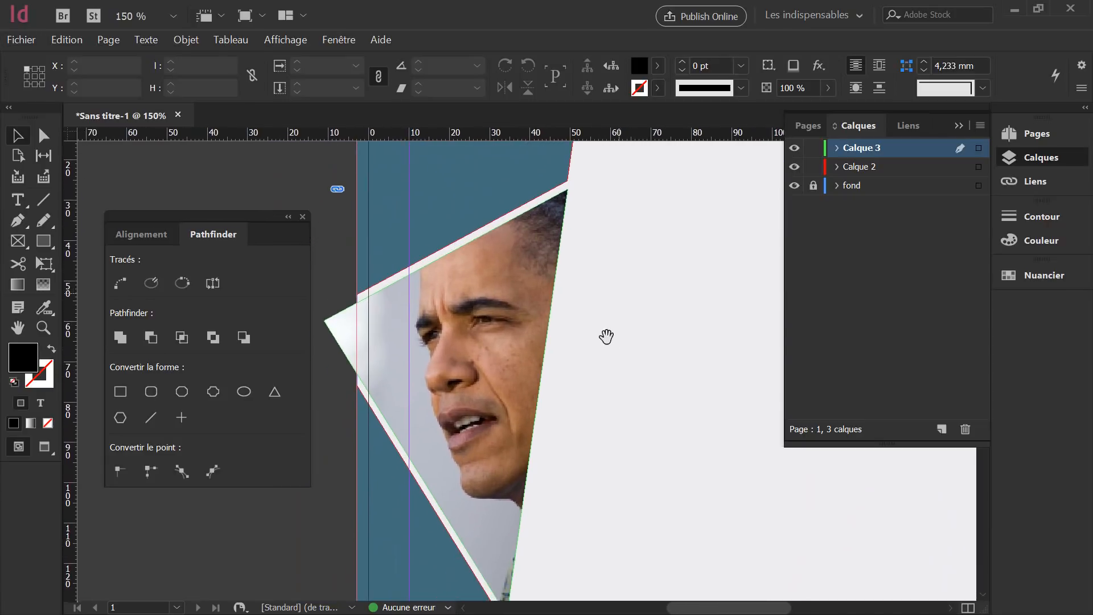
pyautogui.click(456, 358)
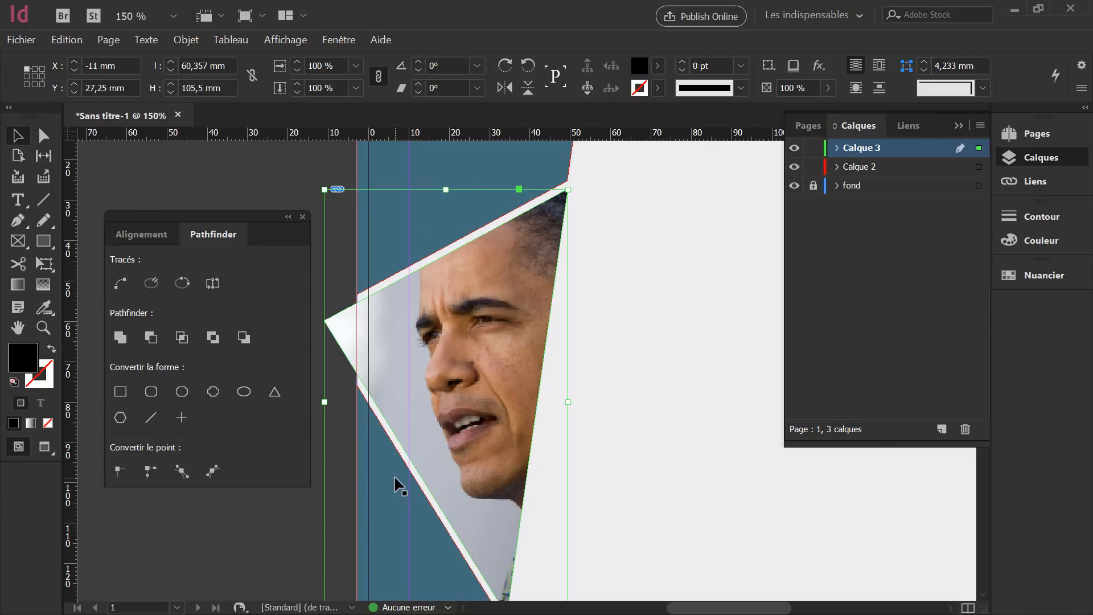
pyautogui.click(42, 135)
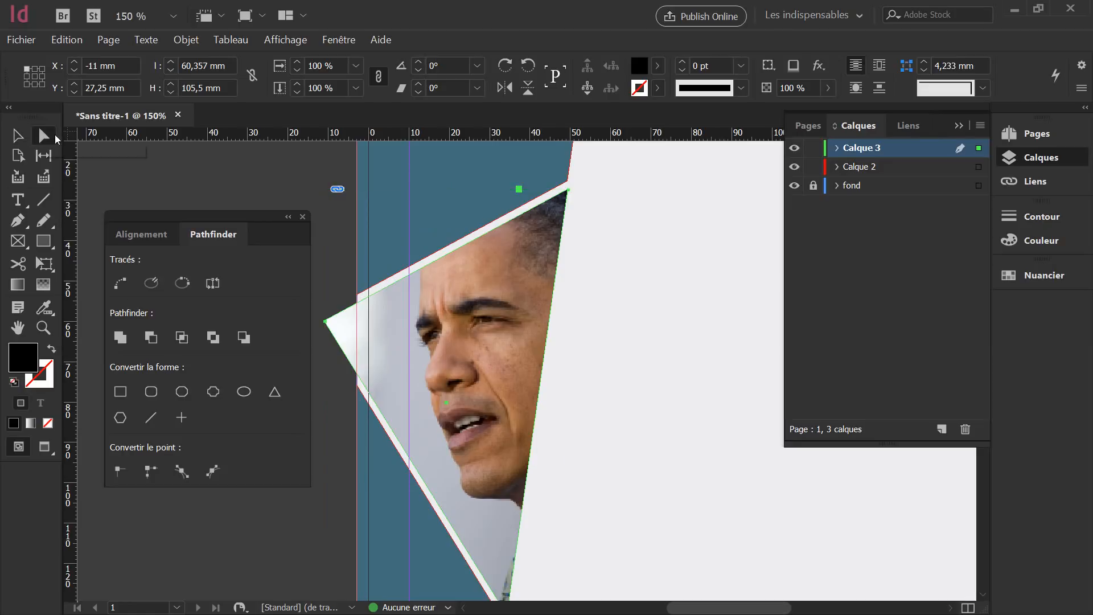
pyautogui.click(480, 372)
pyautogui.moveTo(478, 376); pyautogui.dragTo(499, 388)
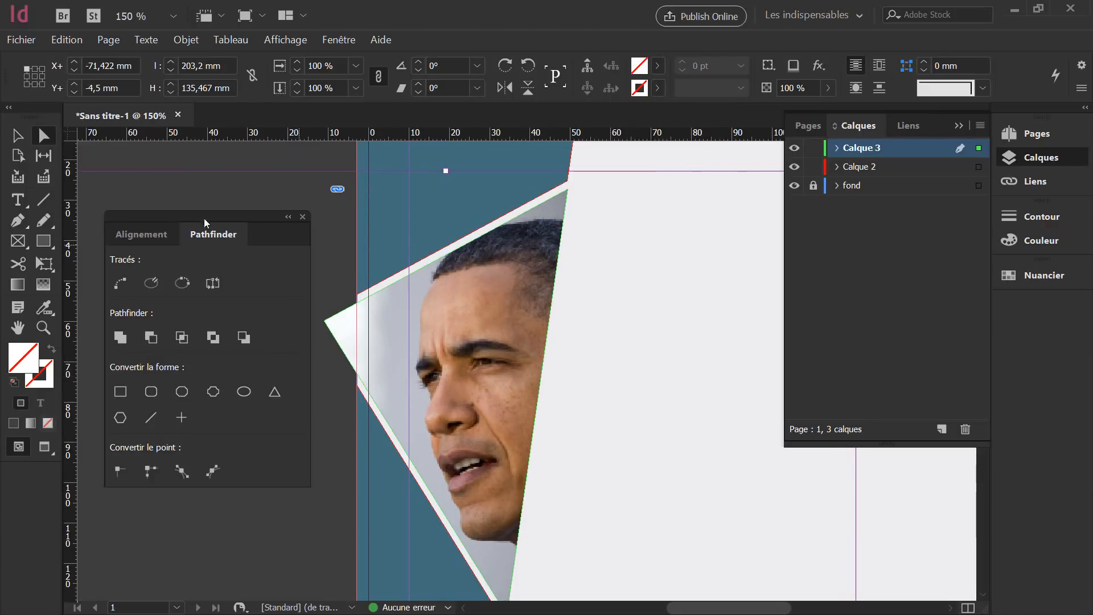
pyautogui.click(16, 137)
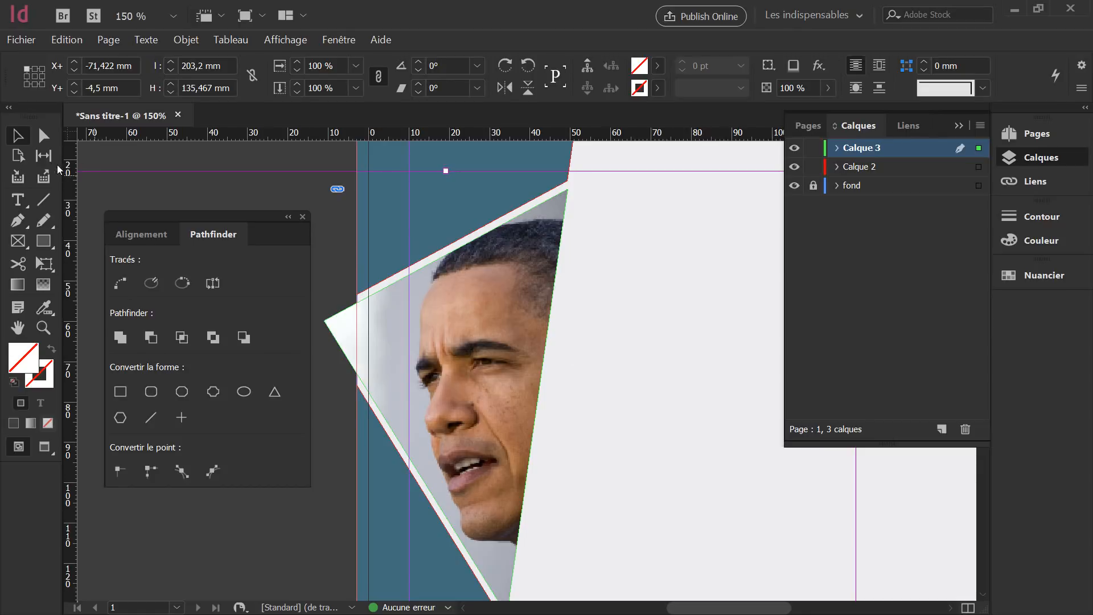
pyautogui.click(924, 538)
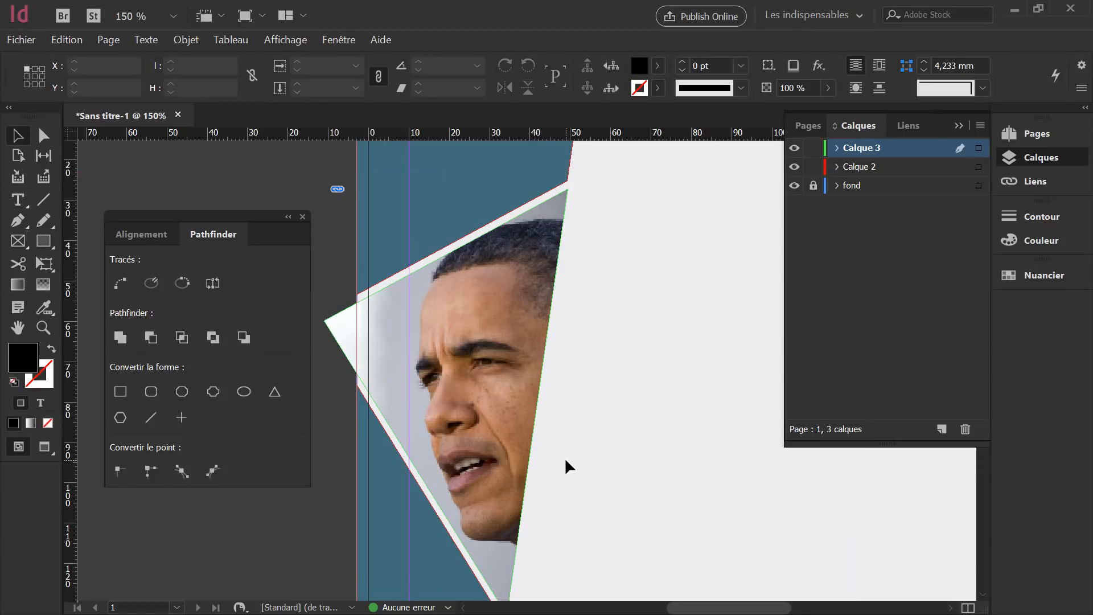
# Preview the layout and nudge the photo frame slightly left over the strip edge.
pyautogui.hotkey('shift', 'w')
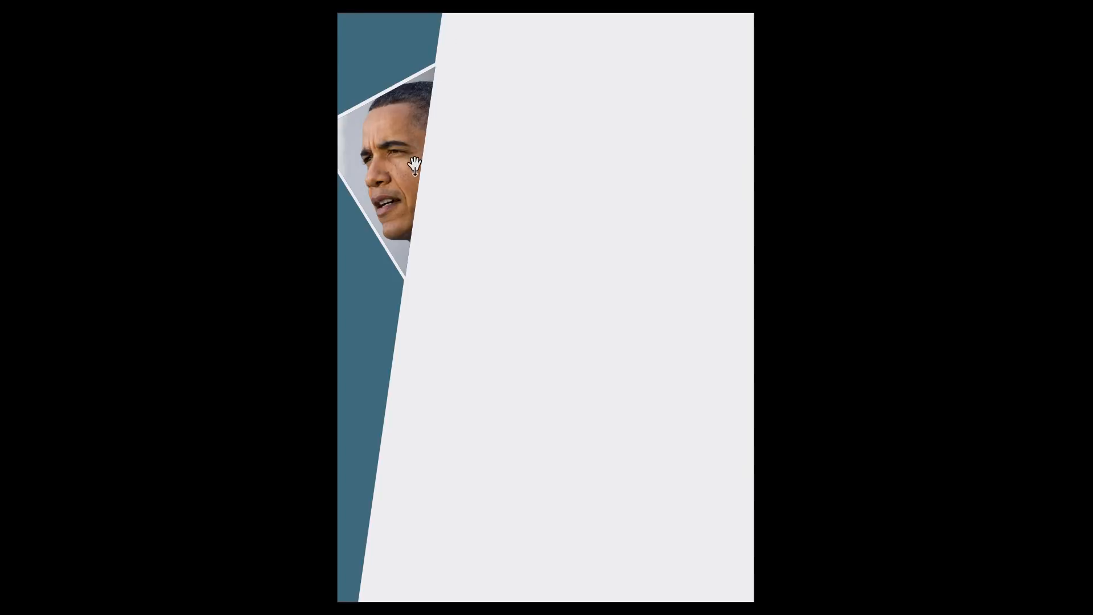
pyautogui.press('Escape')
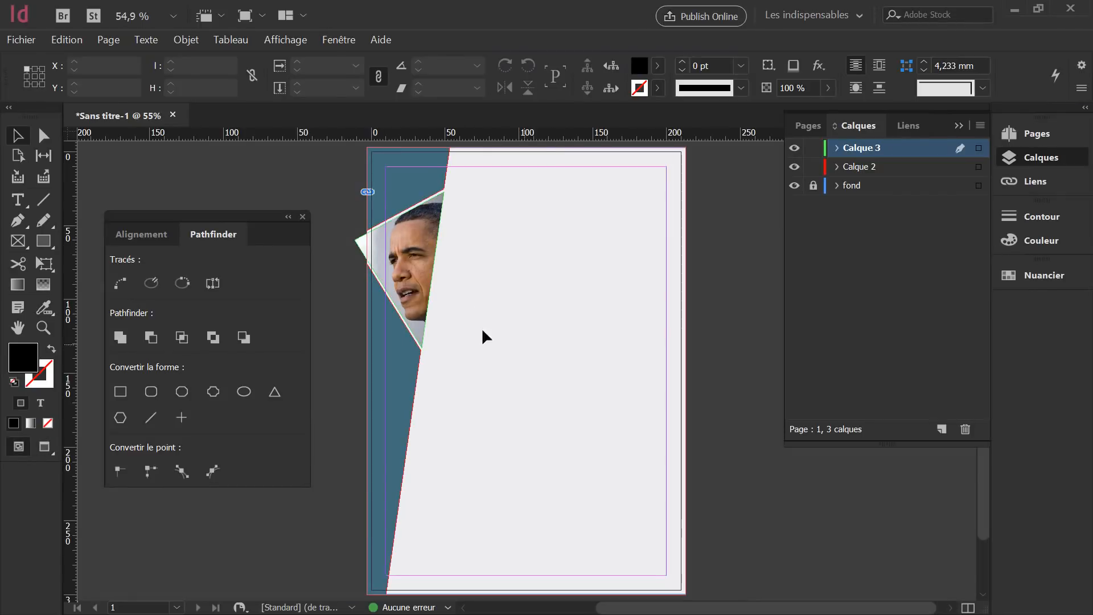
pyautogui.click(424, 245)
pyautogui.press('Left')
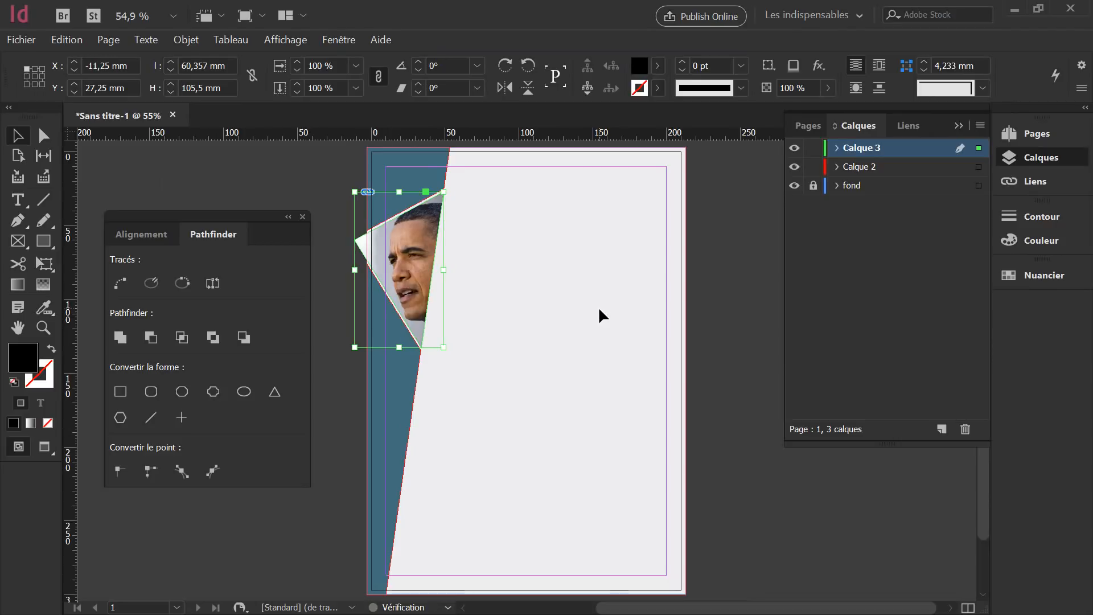
pyautogui.click(599, 311)
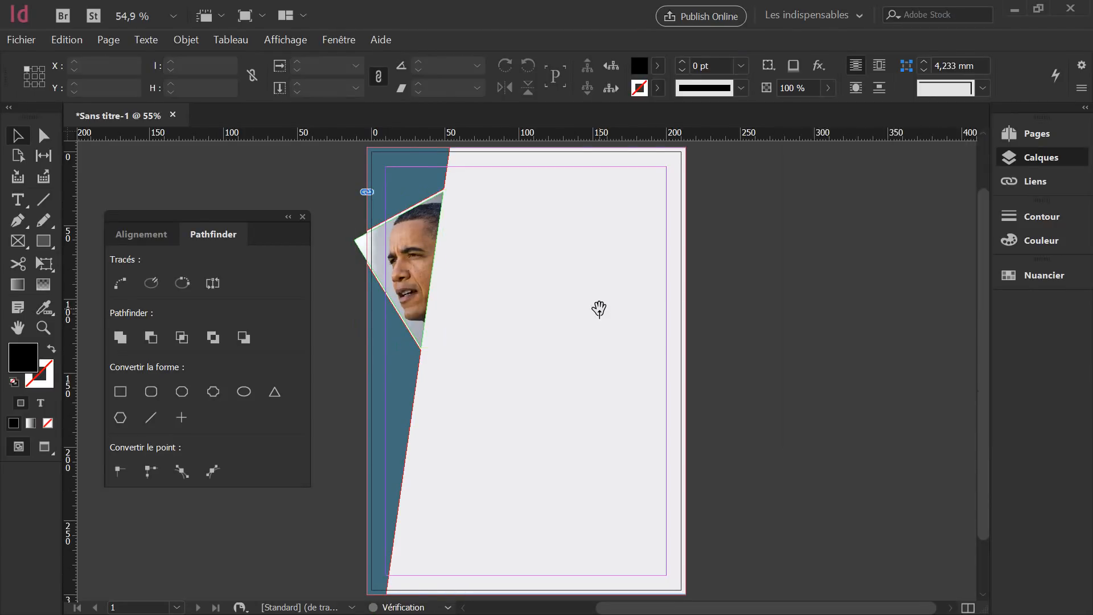
pyautogui.hotkey('shift', 'w')
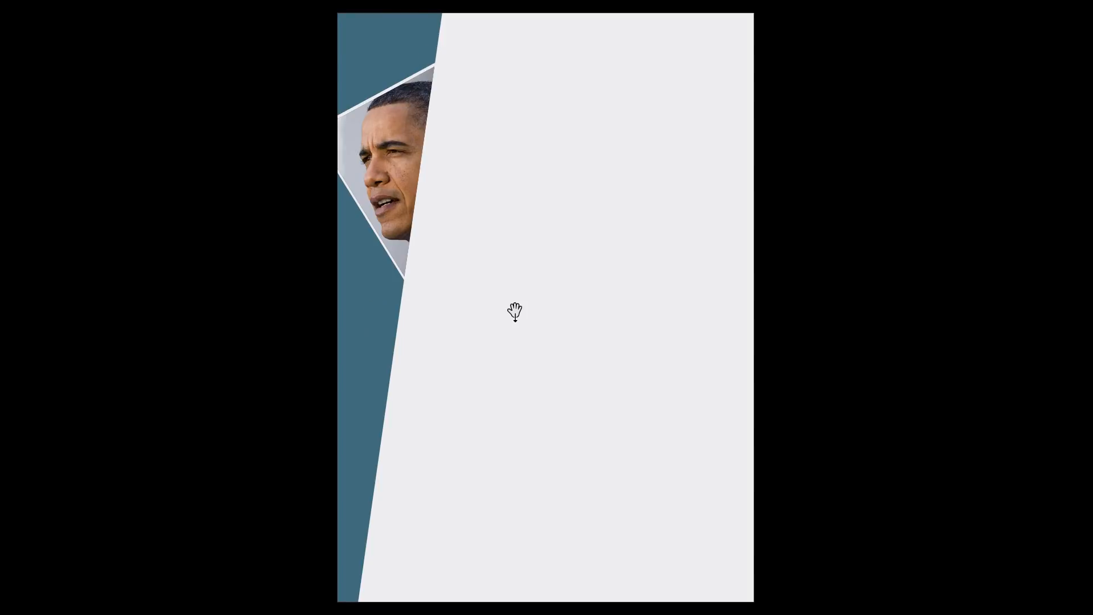
pyautogui.press('Escape')
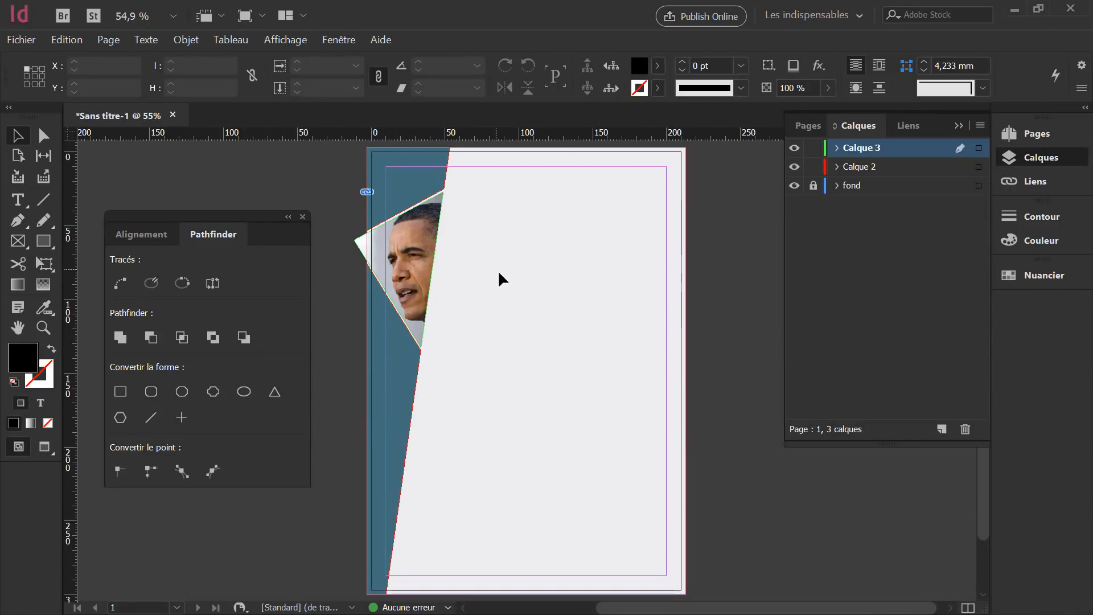
pyautogui.click(418, 223)
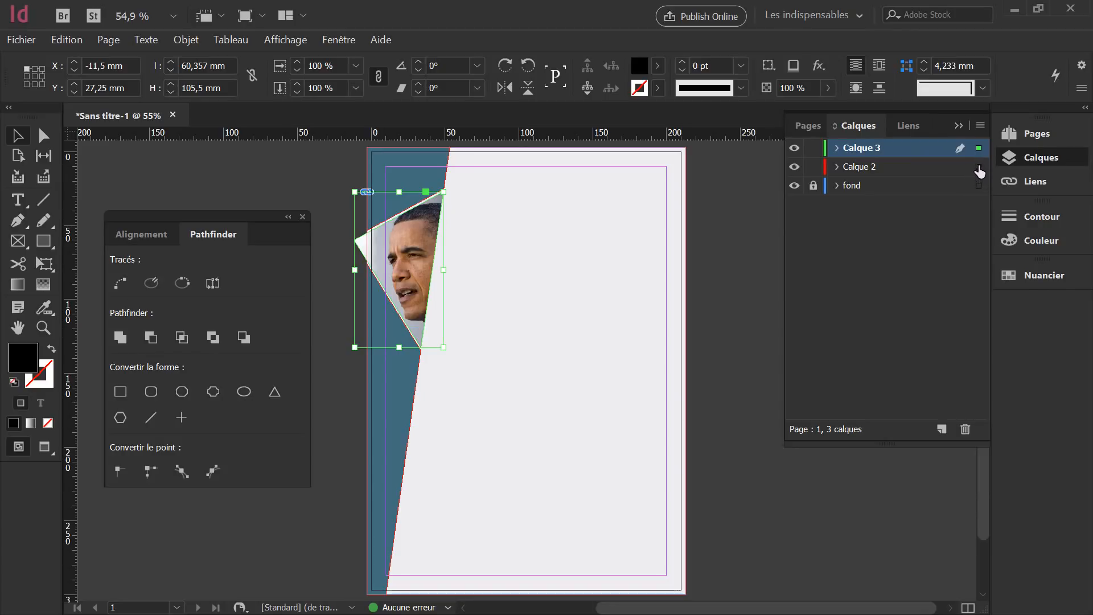
# Move the photo frame onto Calque 2 and delete the empty Calque 3 layer.
pyautogui.moveTo(979, 170); pyautogui.dragTo(979, 166)
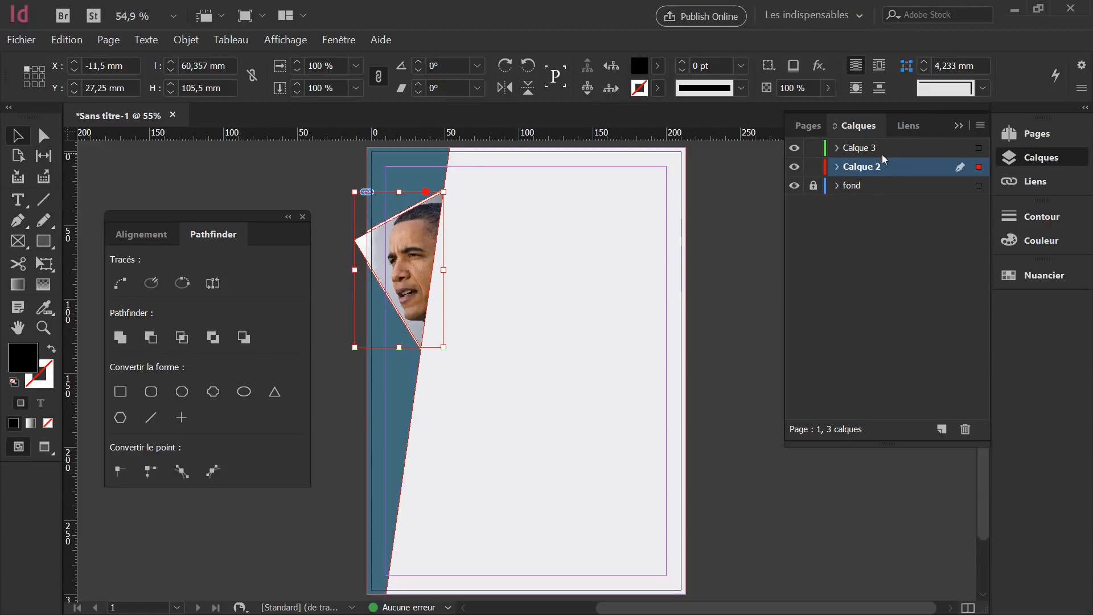
pyautogui.click(794, 149)
pyautogui.click(795, 149)
pyautogui.click(795, 148)
pyautogui.click(795, 148)
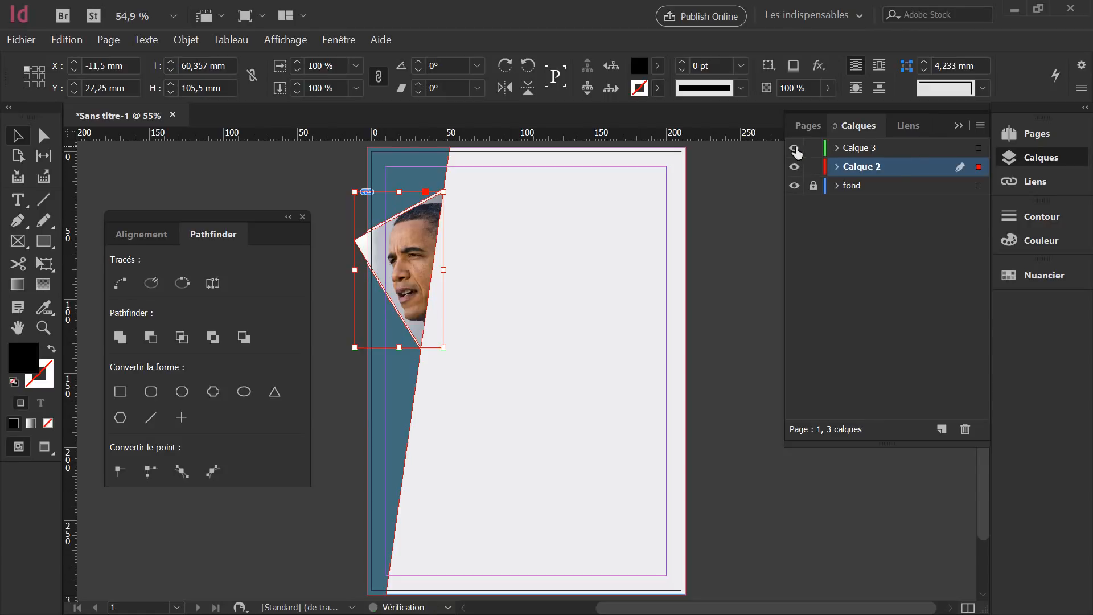
pyautogui.click(877, 149)
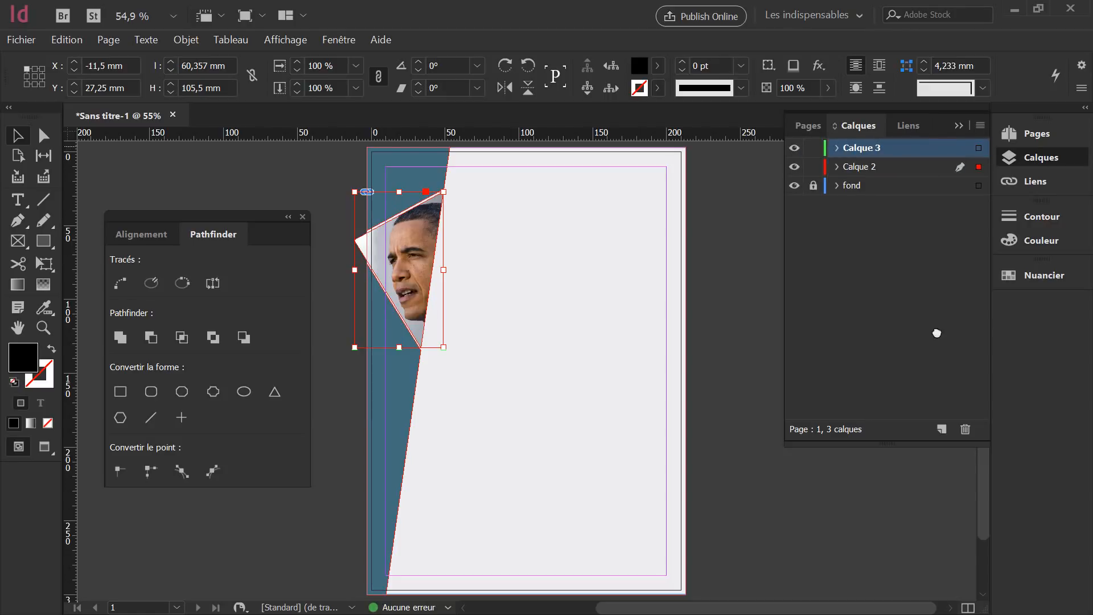
pyautogui.click(965, 429)
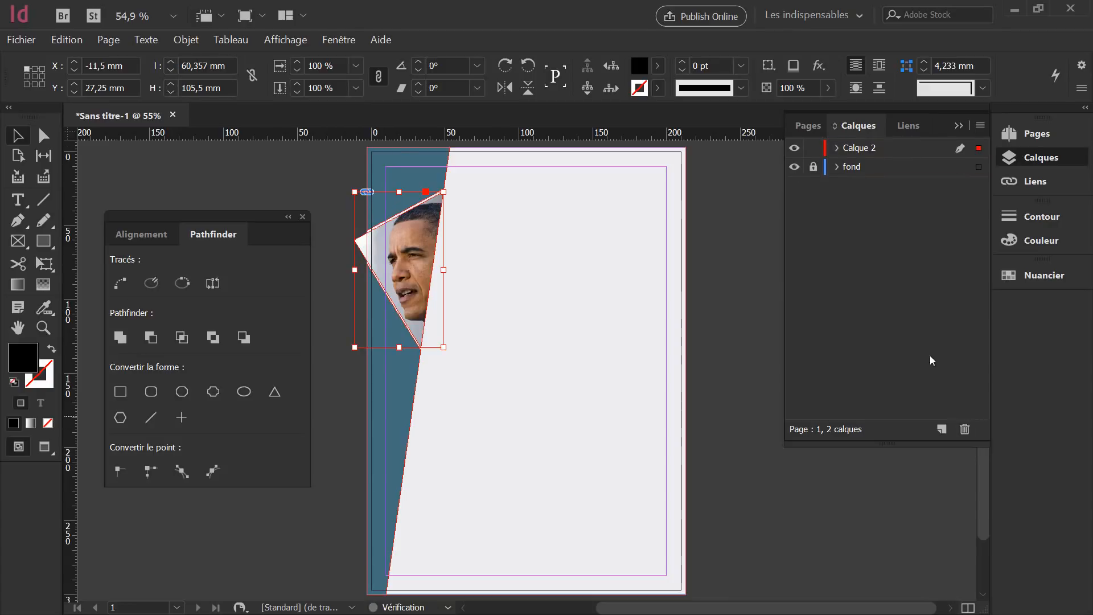
pyautogui.doubleClick(865, 149)
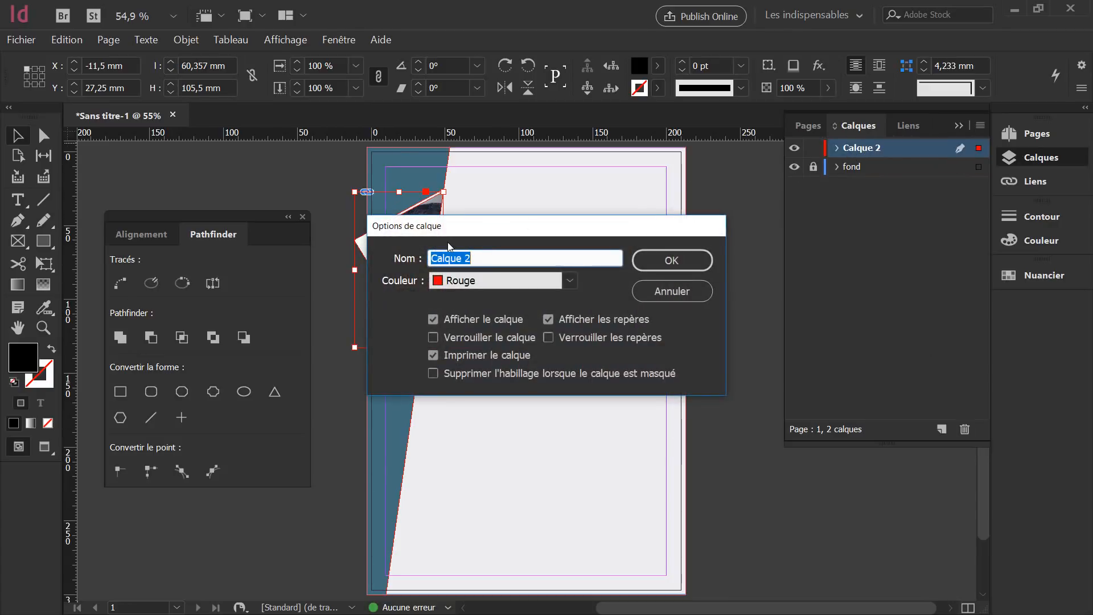
# Name the layer 'Bandeau Gauche', then lock and unlock it.
pyautogui.write('Bandeau Gauche')
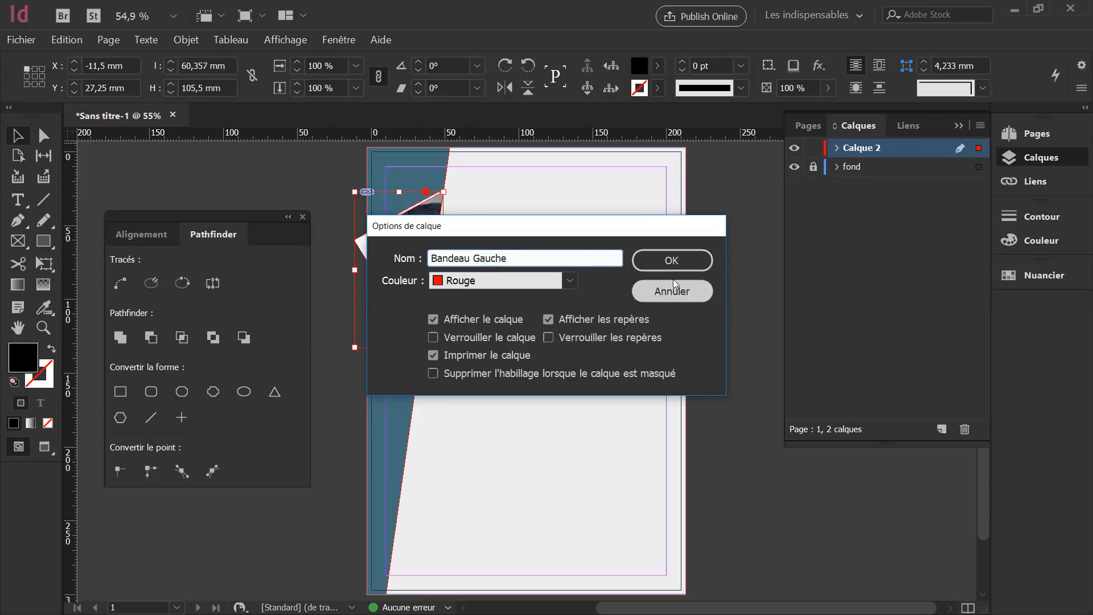
pyautogui.click(672, 260)
pyautogui.click(413, 168)
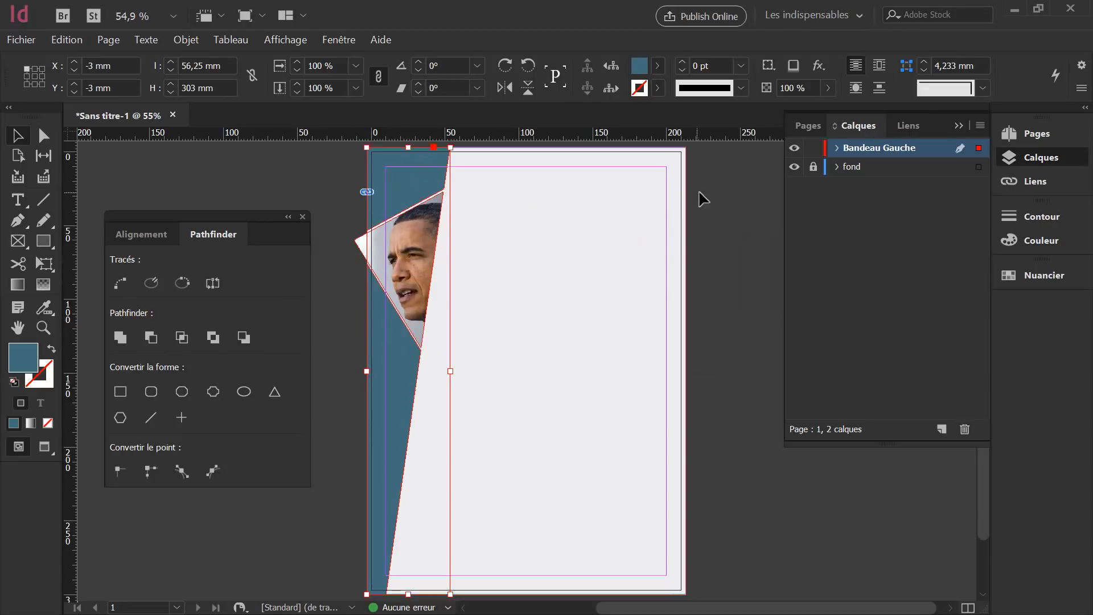
pyautogui.click(812, 147)
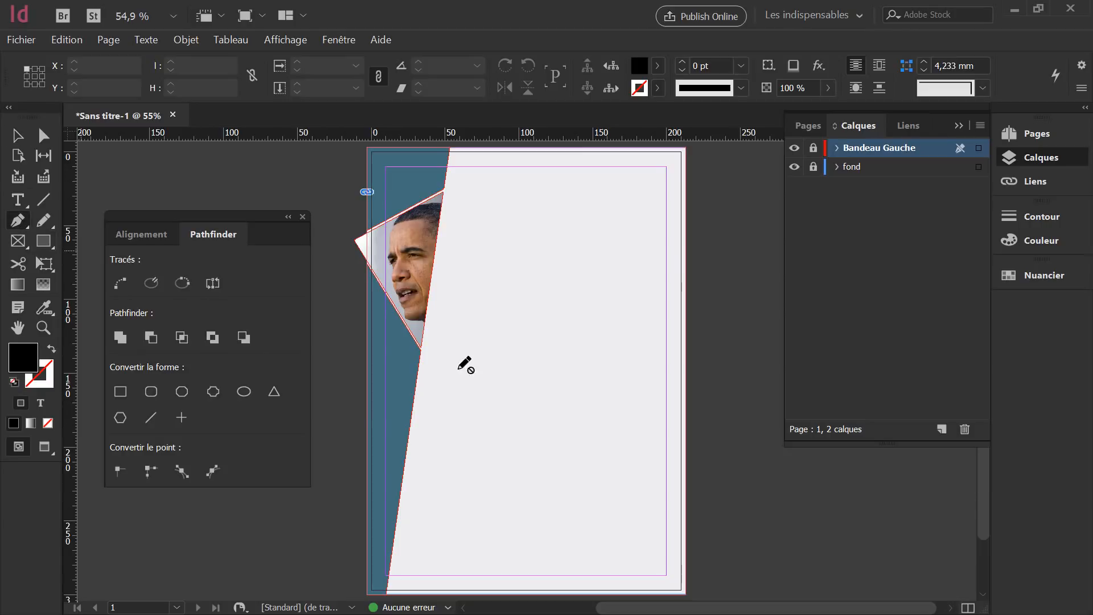
pyautogui.scroll(-3, 592, 373)
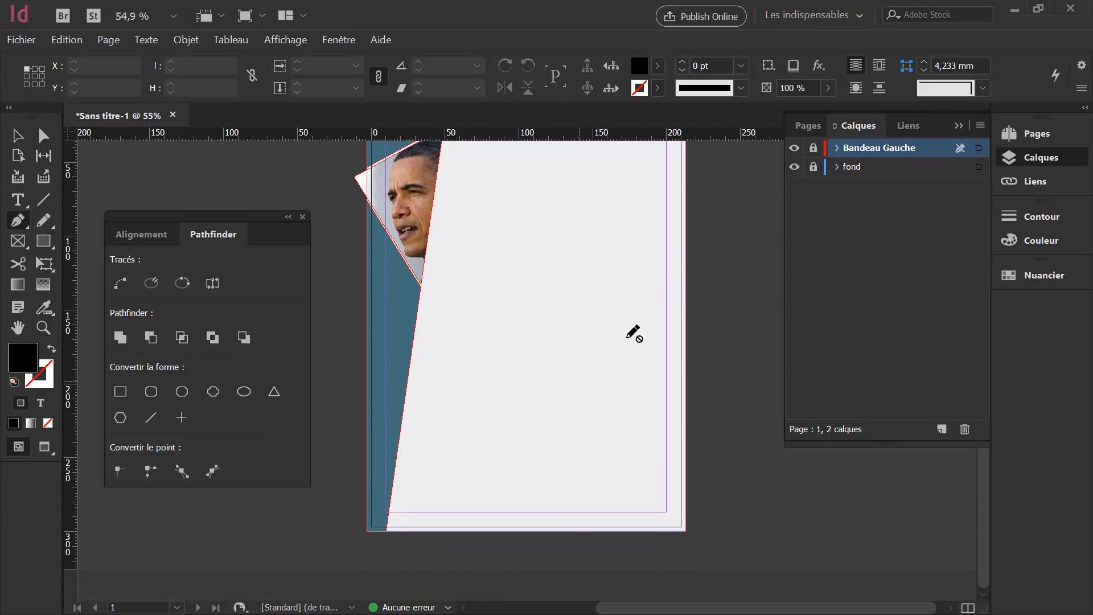
pyautogui.click(813, 148)
# Zoom to 600% and pan to where the slanted band meets the page's bottom edge.
pyautogui.scroll(1, 402, 541)
pyautogui.hscroll(1, 414, 550)
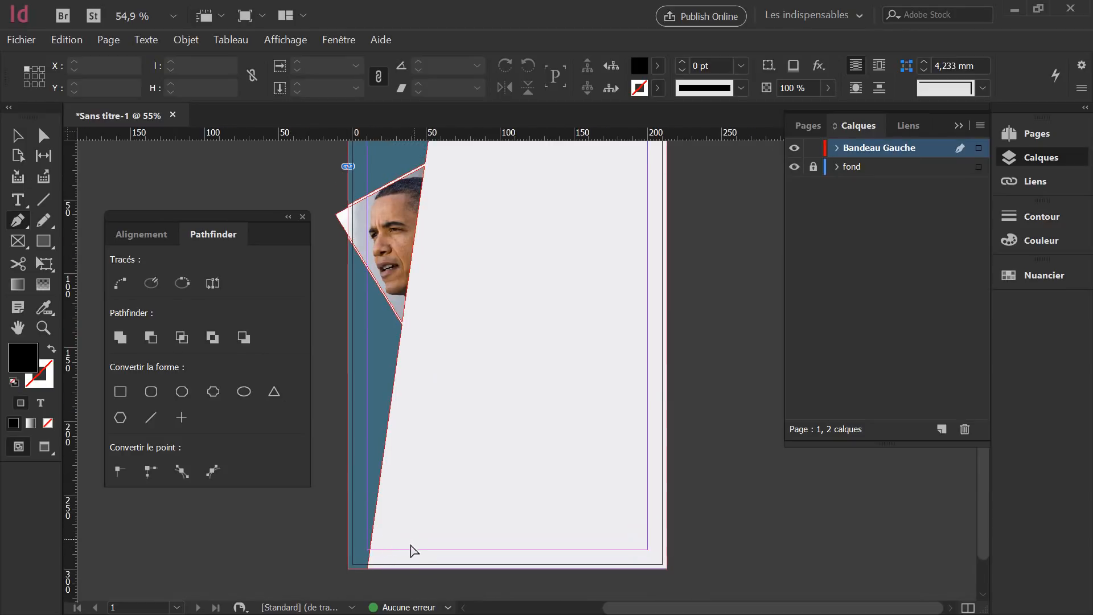
pyautogui.hscroll(-4, 382, 568)
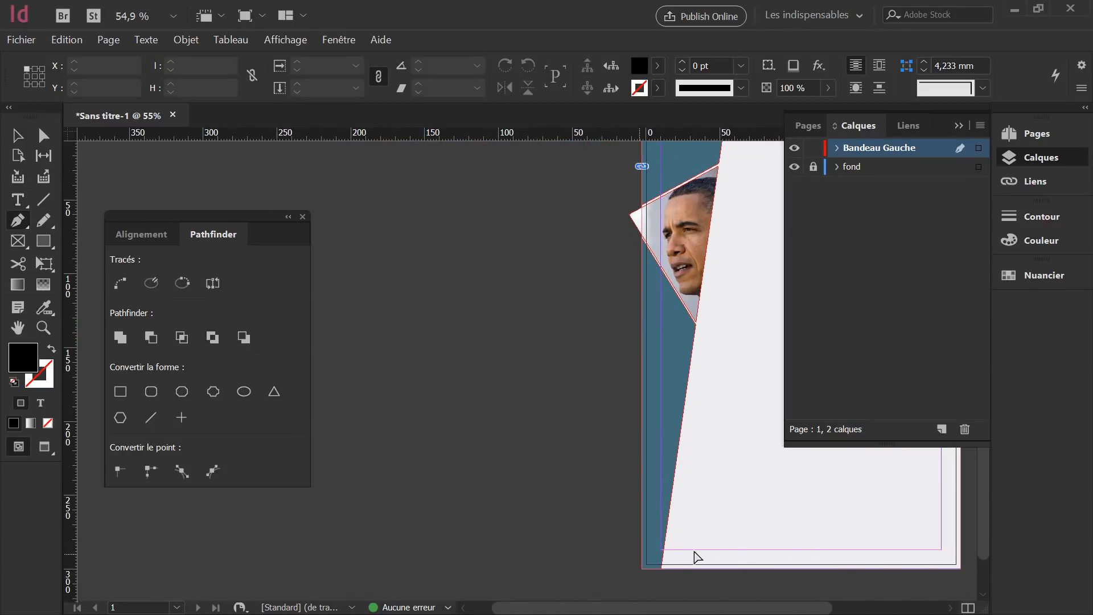
pyautogui.scroll(2, 733, 557)
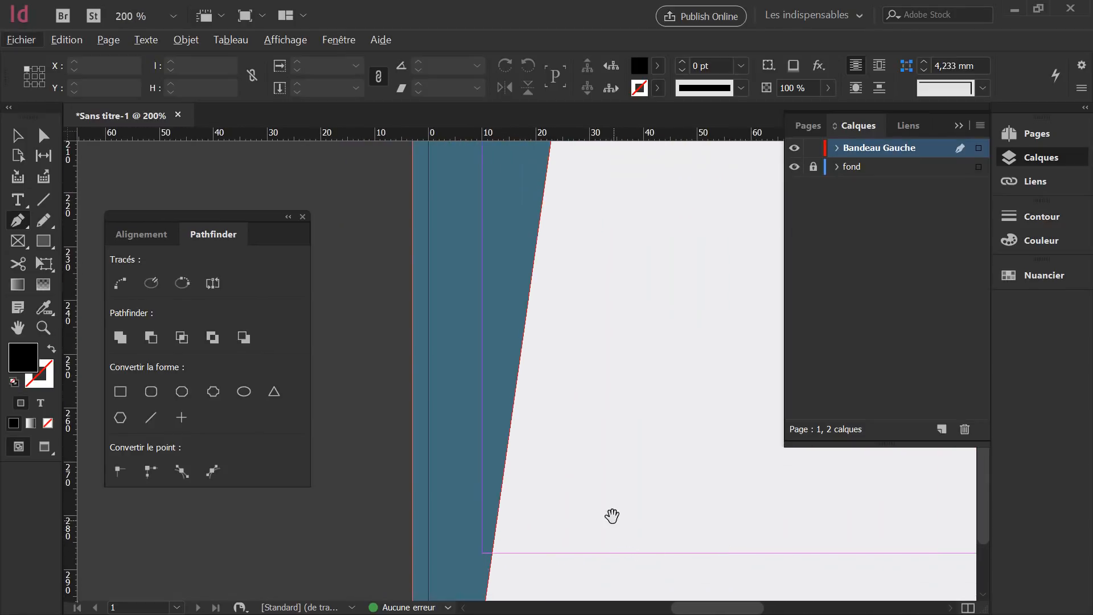
pyautogui.moveTo(609, 515); pyautogui.dragTo(580, 325)
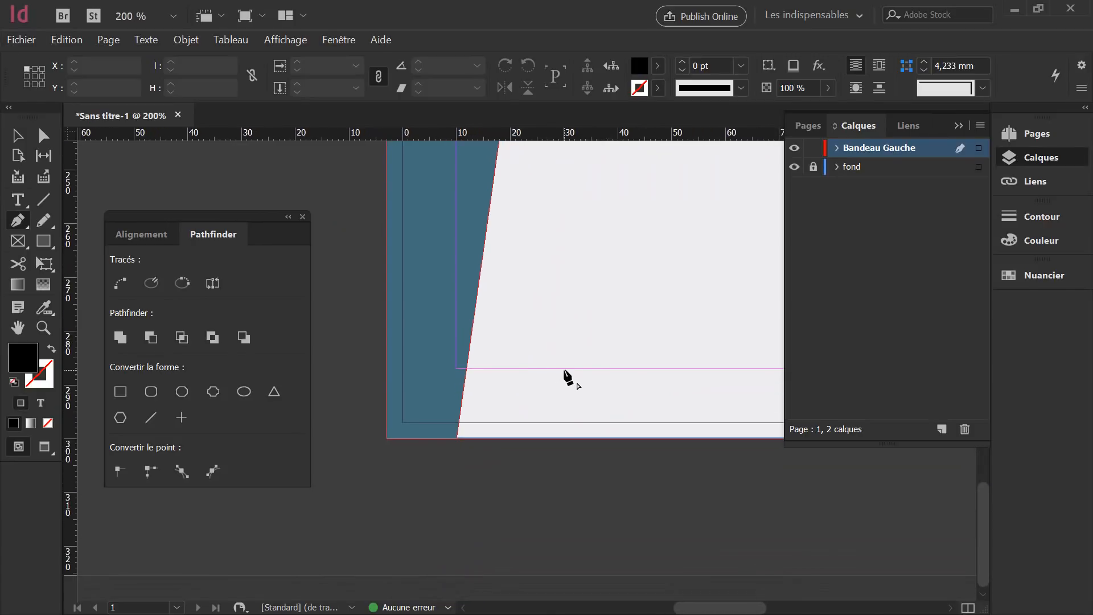
pyautogui.scroll(4, 533, 393)
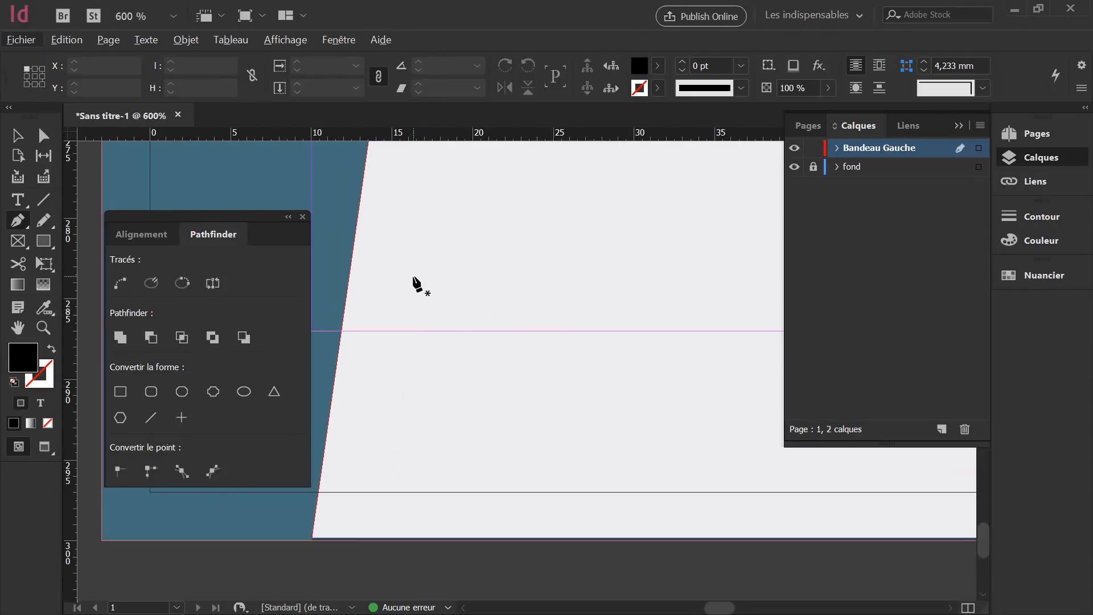
pyautogui.press('space')
pyautogui.moveTo(497, 228); pyautogui.dragTo(554, 254)
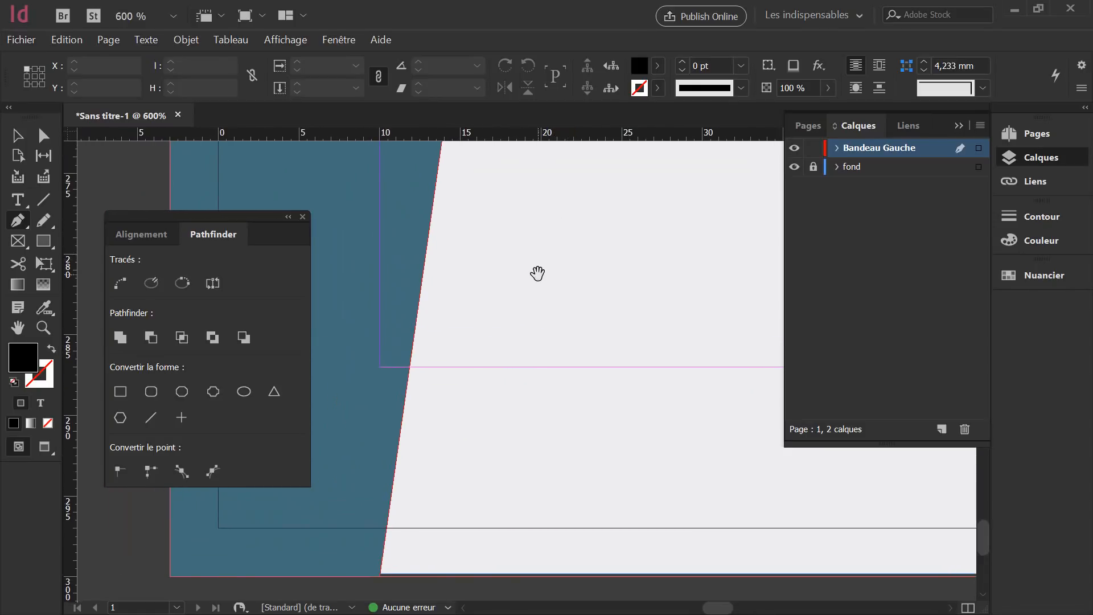
pyautogui.moveTo(537, 273)
pyautogui.mouseDown()
pyautogui.moveTo(500, 307)
pyautogui.moveTo(493, 217)
pyautogui.moveTo(519, 303)
pyautogui.moveTo(546, 292)
pyautogui.mouseUp()
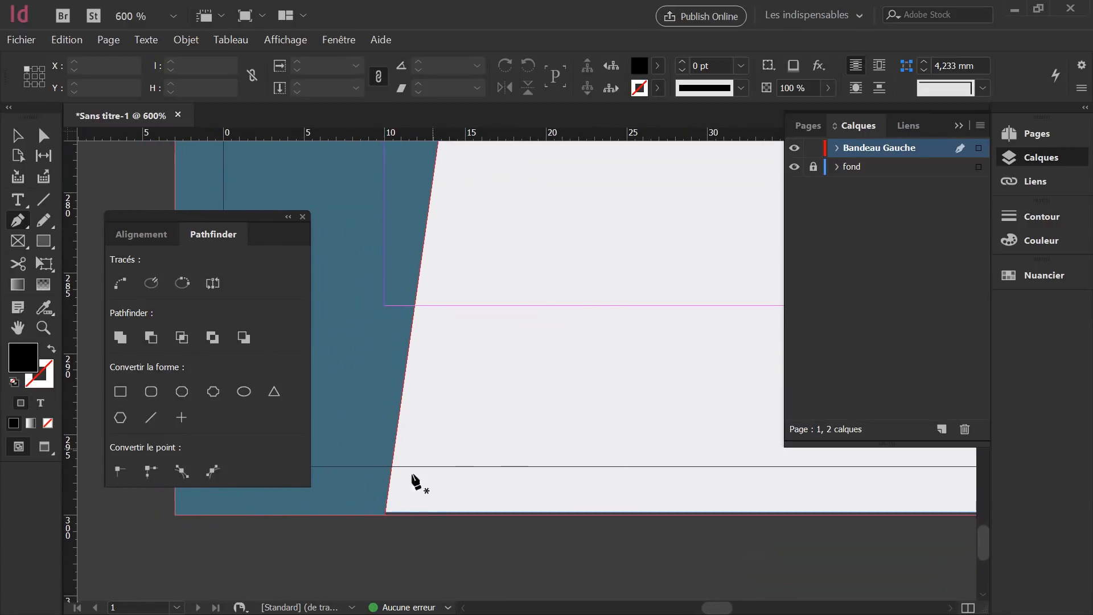
# Draw a 5.6 × 19.3 mm triangle with the Pen tool rising from the bottom edge beside the band.
pyautogui.click(402, 515)
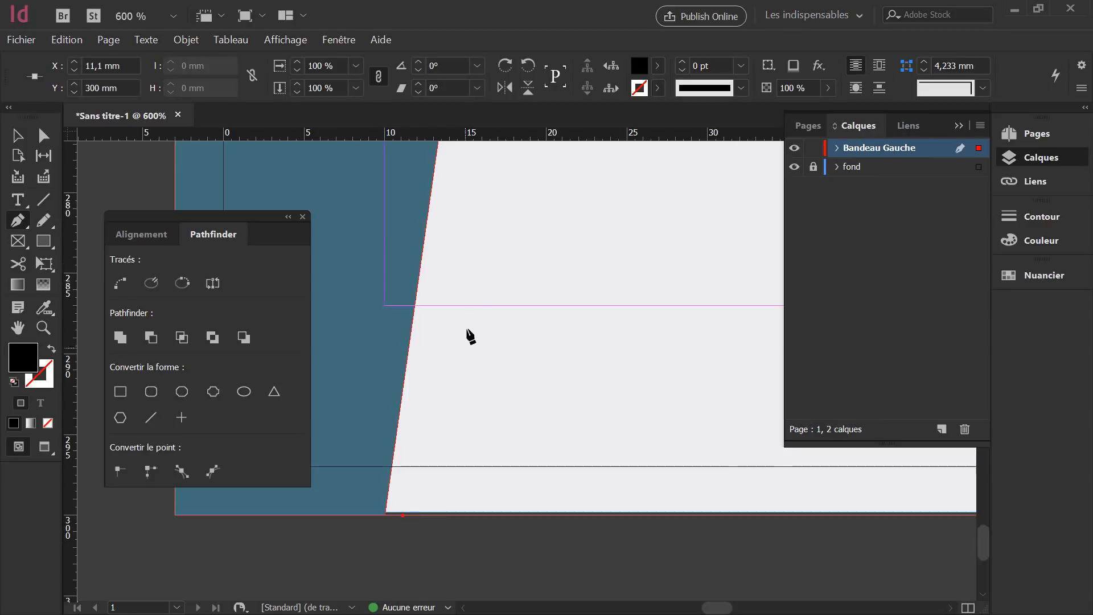
pyautogui.click(447, 200)
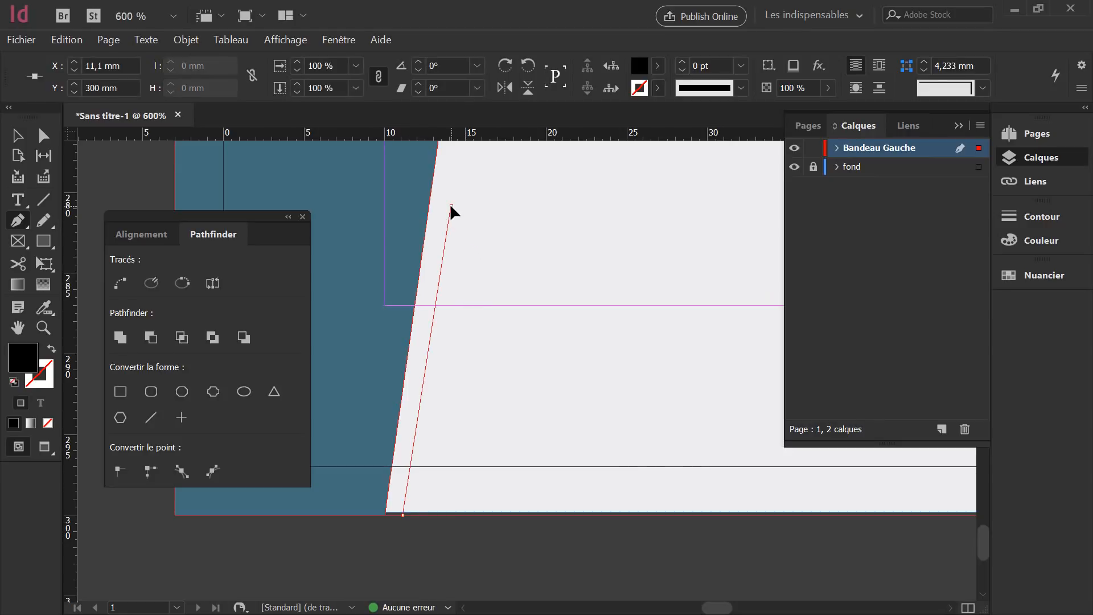
pyautogui.moveTo(448, 202); pyautogui.dragTo(454, 207)
pyautogui.hotkey('ctrl', 'z')
pyautogui.click(448, 203)
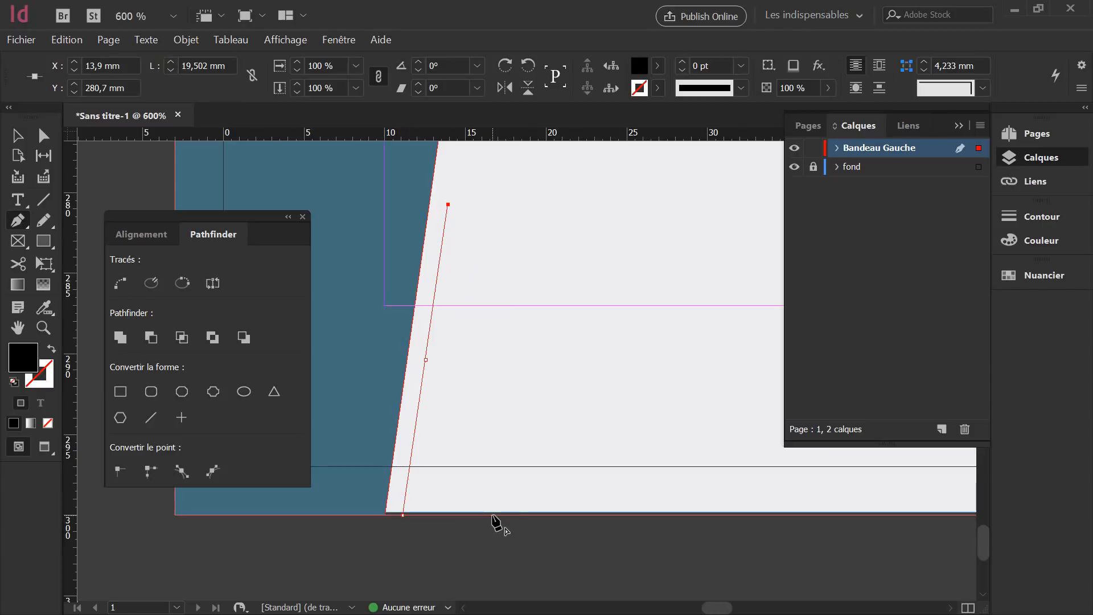
pyautogui.click(492, 516)
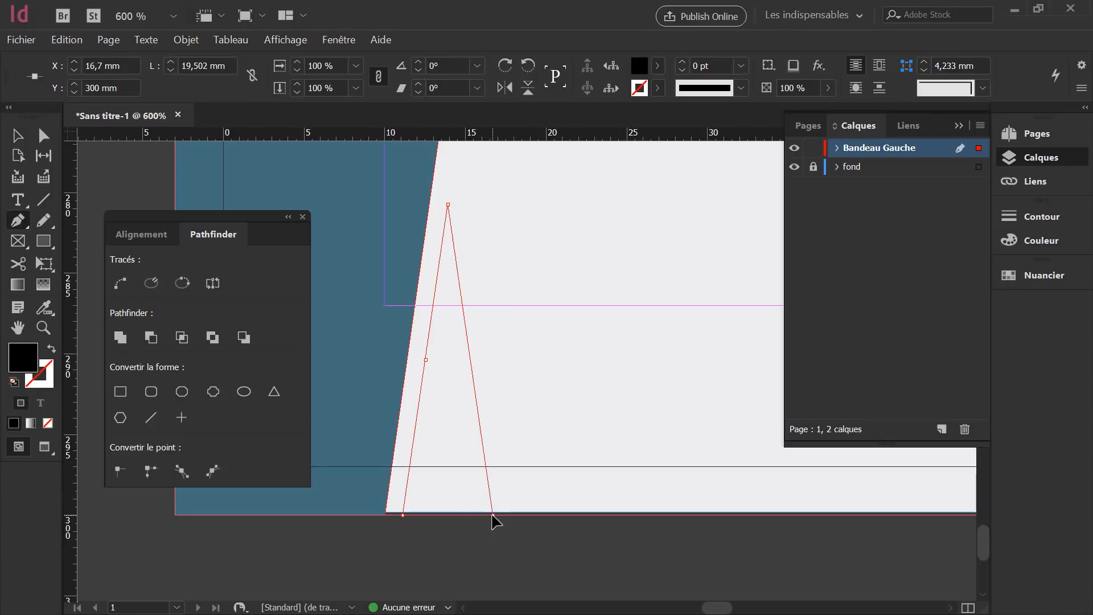
pyautogui.click(403, 515)
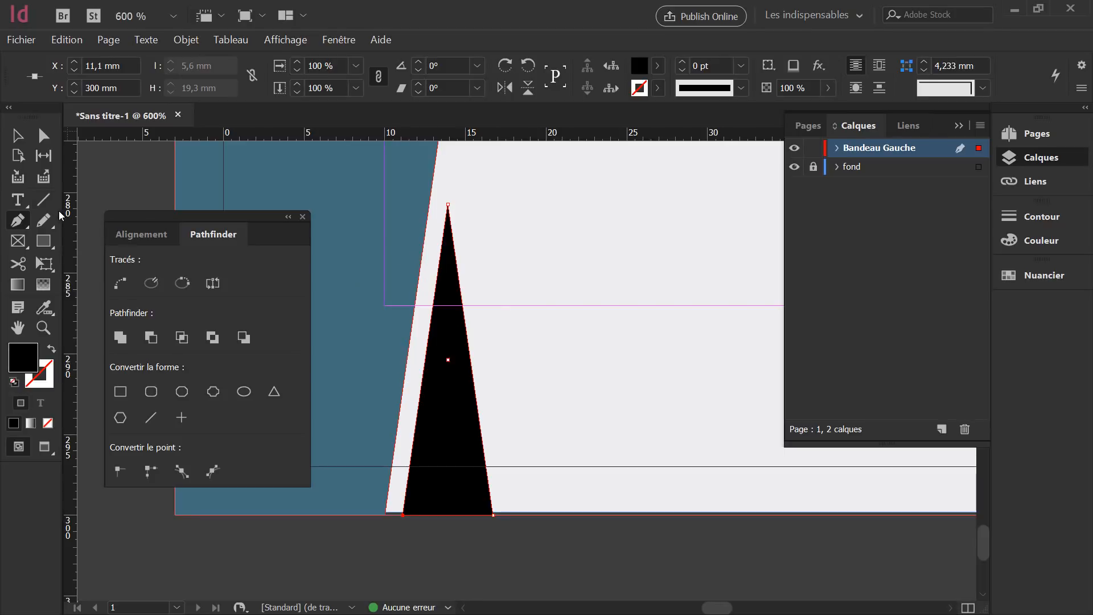
pyautogui.click(17, 135)
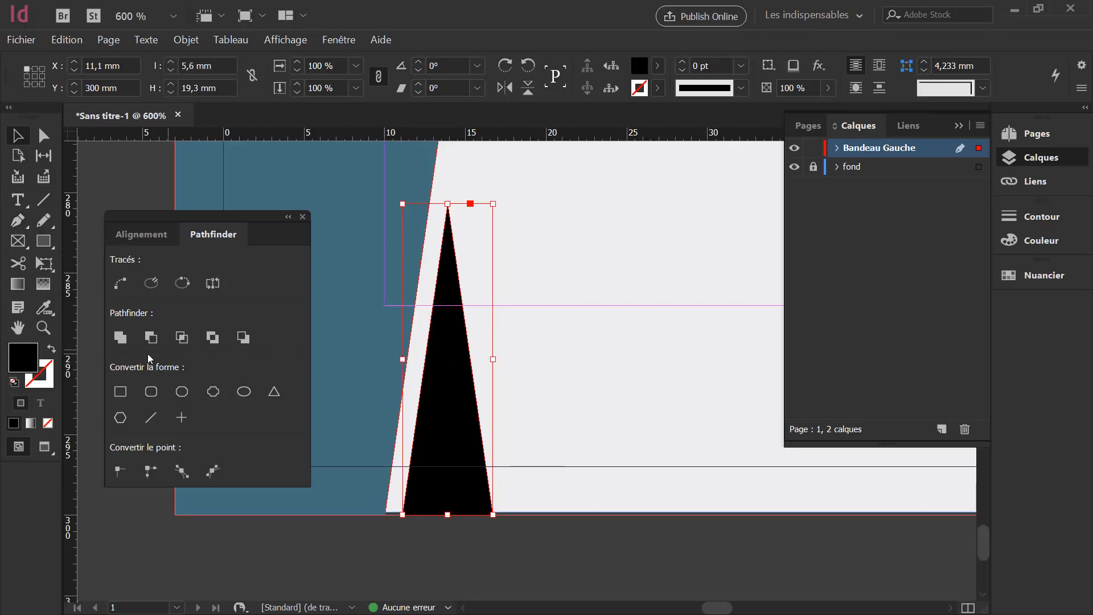
# Set the triangle's fill in the colour picker to C 40, M 19, J 53, N 17.
pyautogui.doubleClick(24, 362)
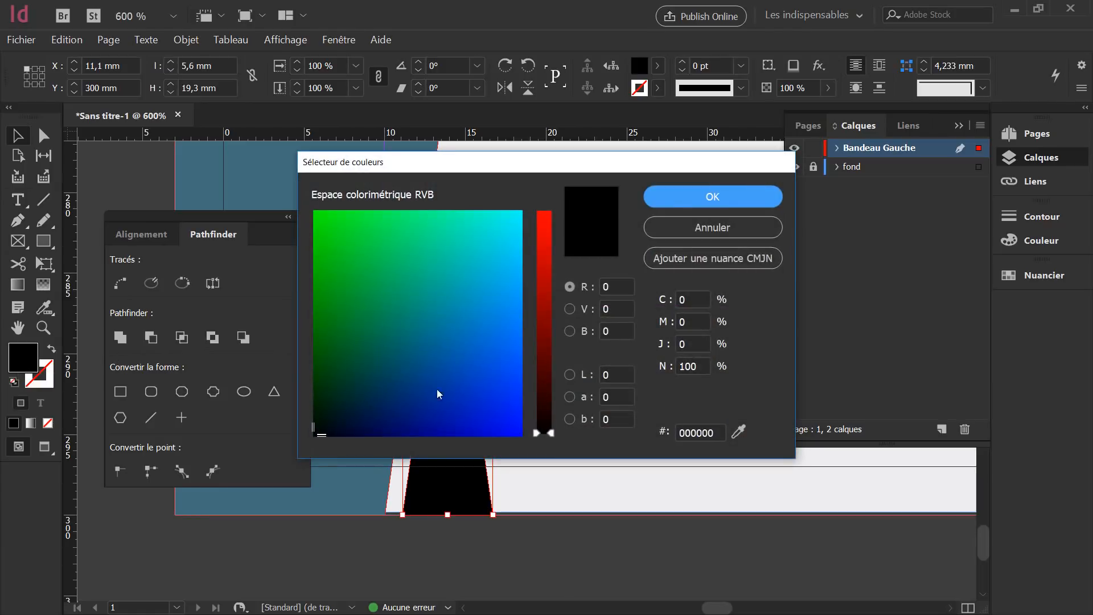
pyautogui.click(701, 294)
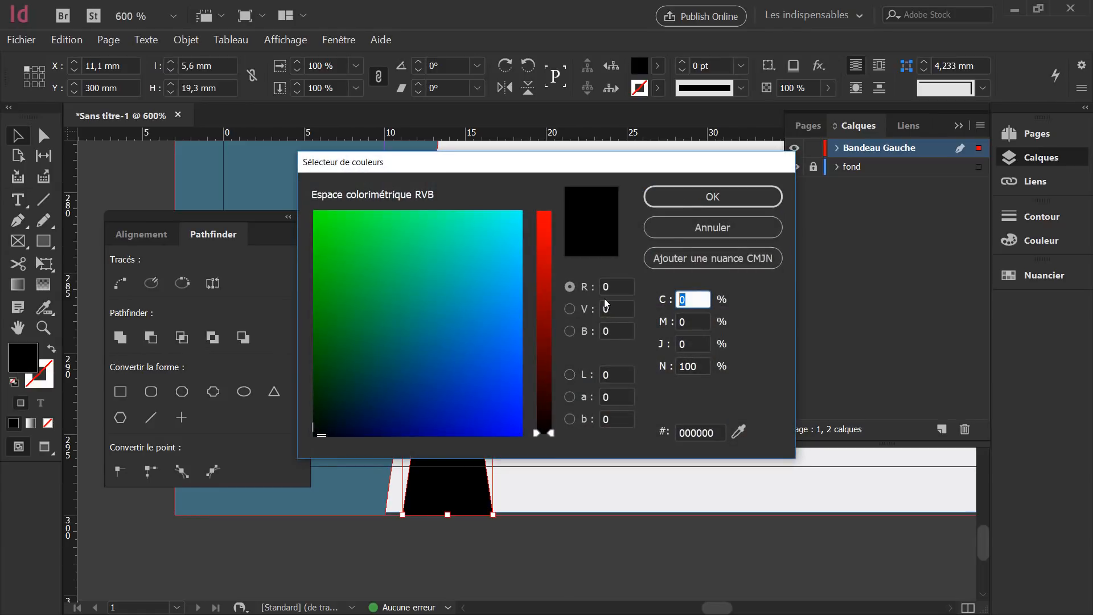
pyautogui.write('40')
pyautogui.press('Tab')
pyautogui.write('19')
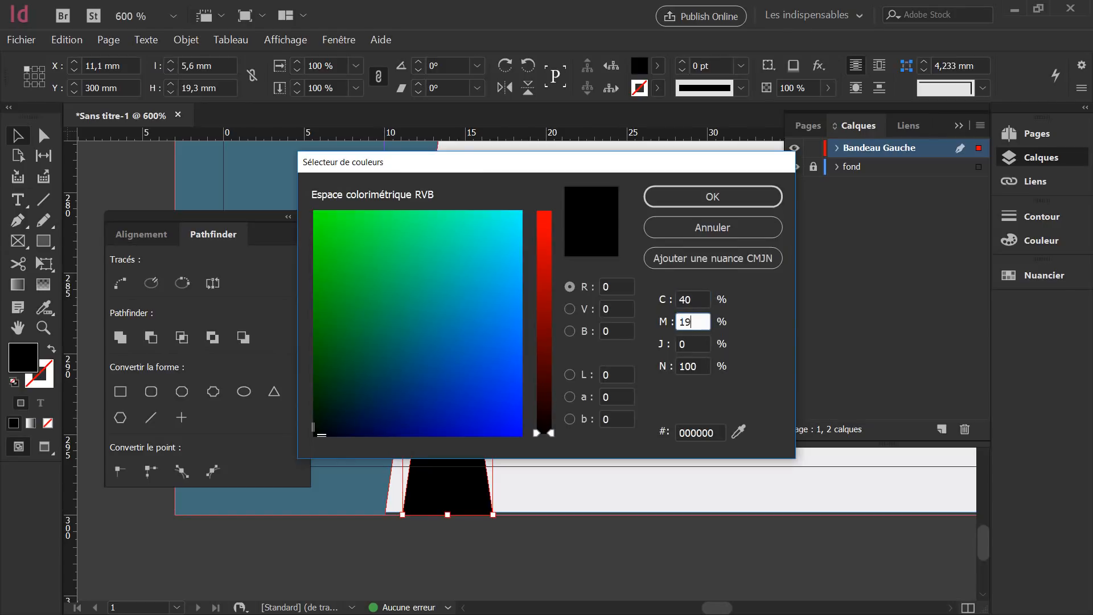
pyautogui.press('Tab')
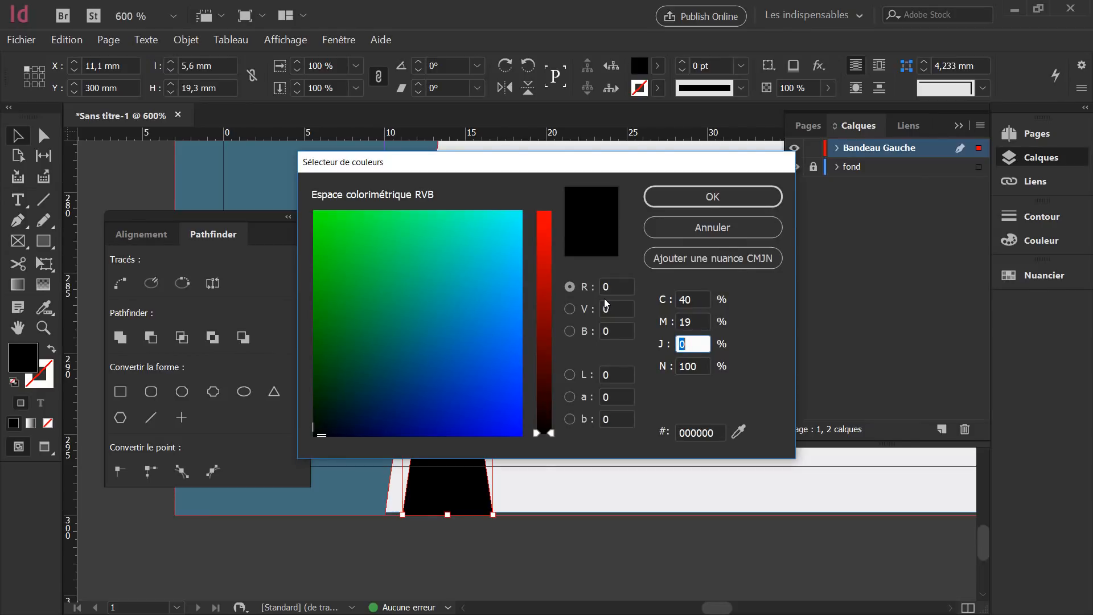
pyautogui.write('53')
pyautogui.press('Tab')
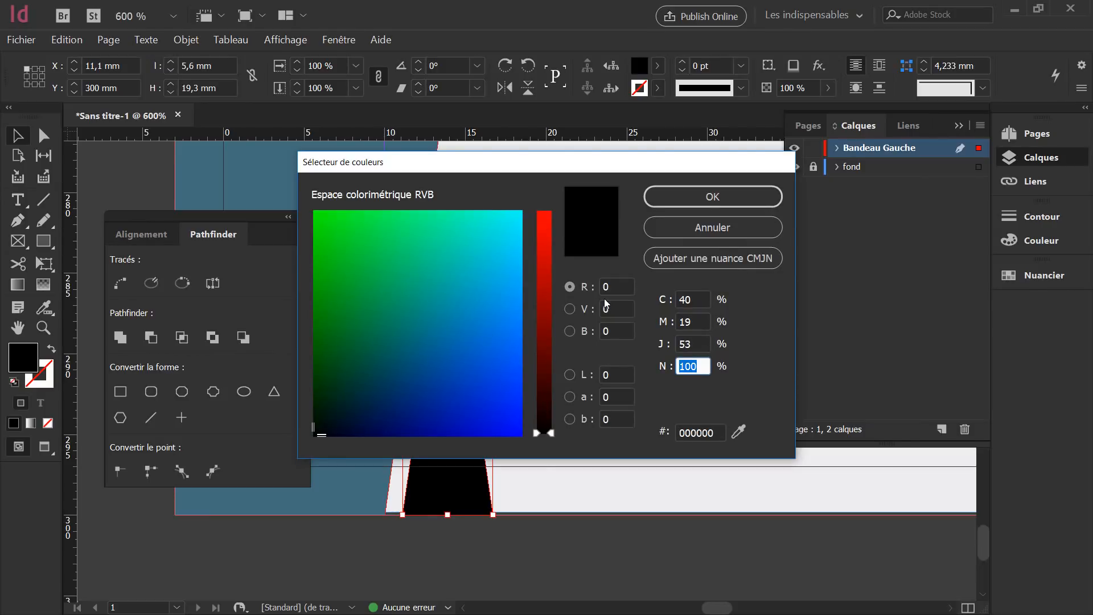
pyautogui.write('17')
pyautogui.press('Tab')
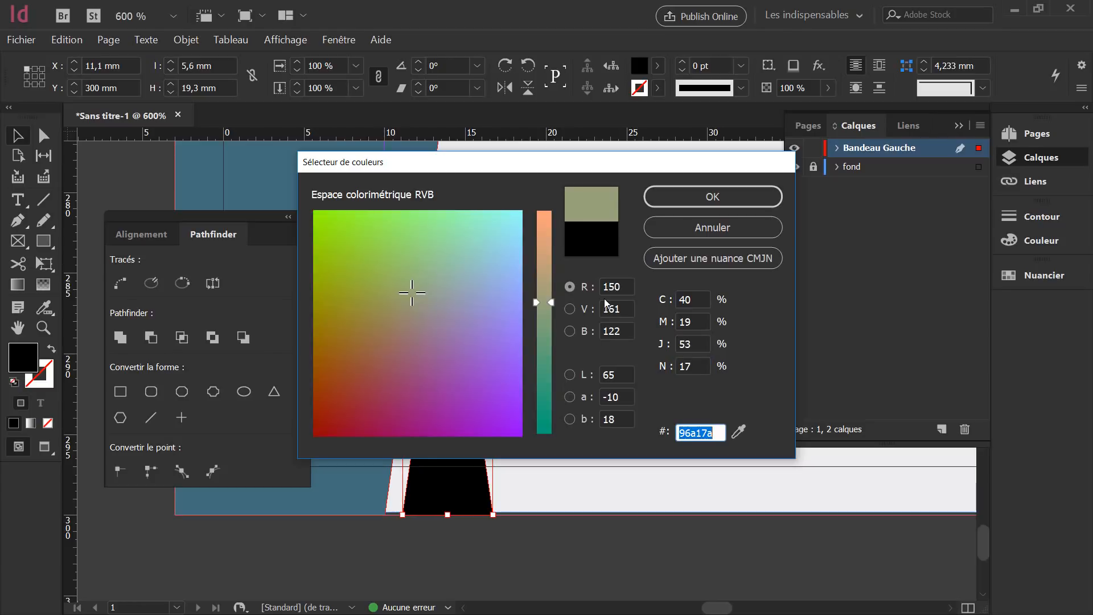
pyautogui.click(685, 199)
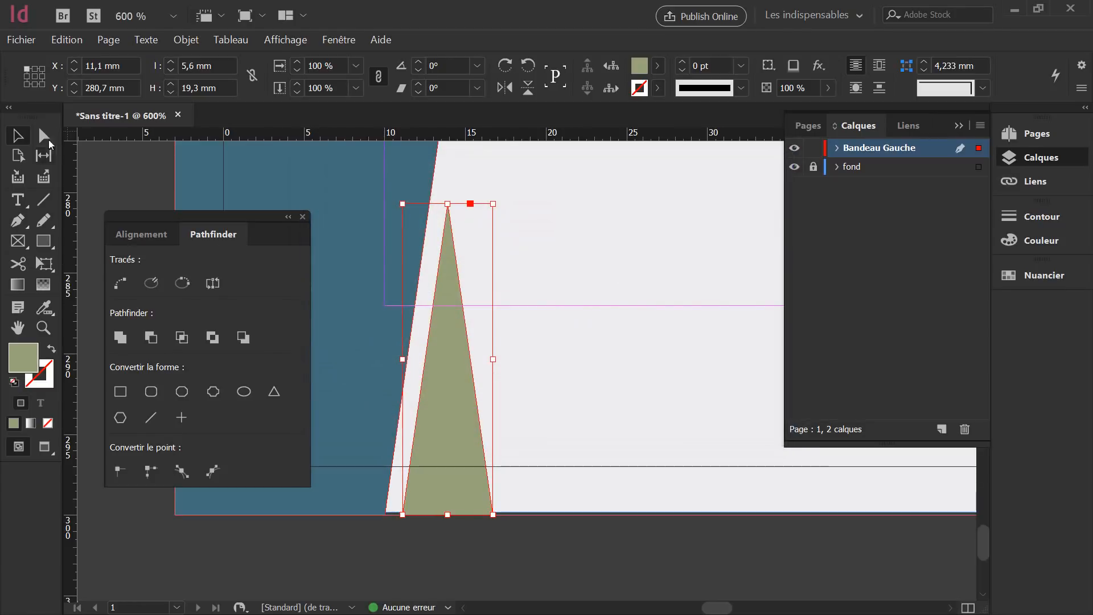
# Preview the page full-screen without guides to check the bottom-left area.
pyautogui.click(543, 289)
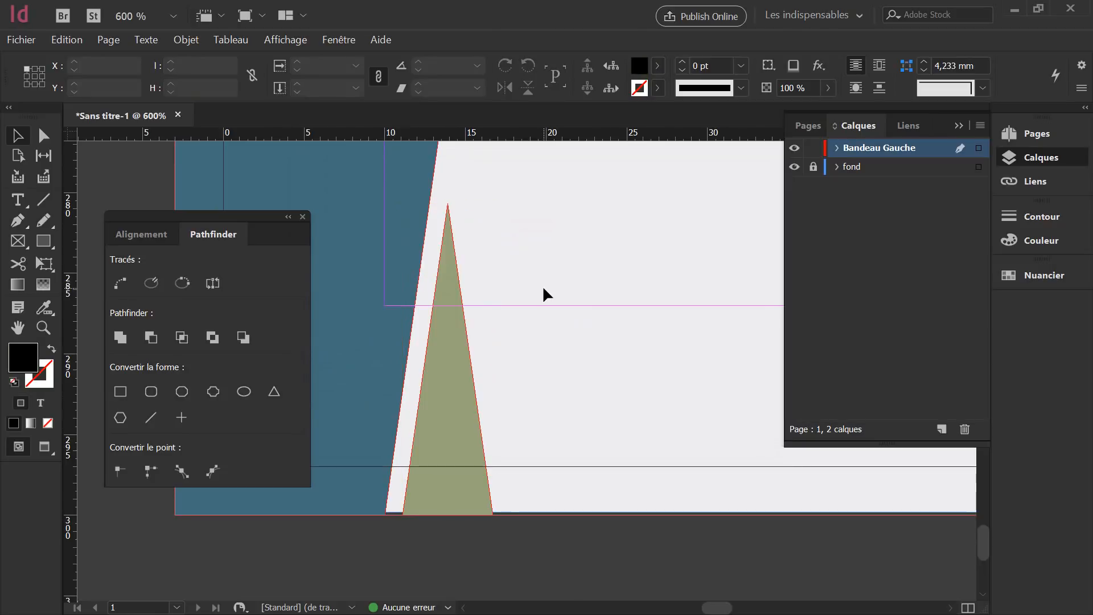
pyautogui.scroll(-5, 542, 285)
pyautogui.scroll(-2, 592, 302)
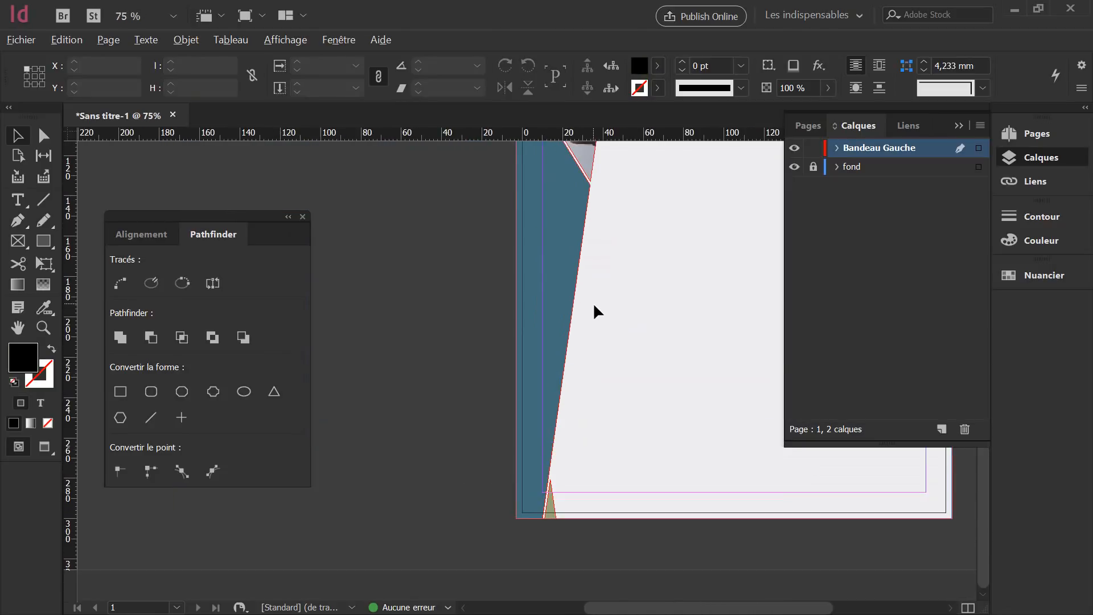
pyautogui.scroll(-2, 592, 302)
pyautogui.hotkey('shift', 'w')
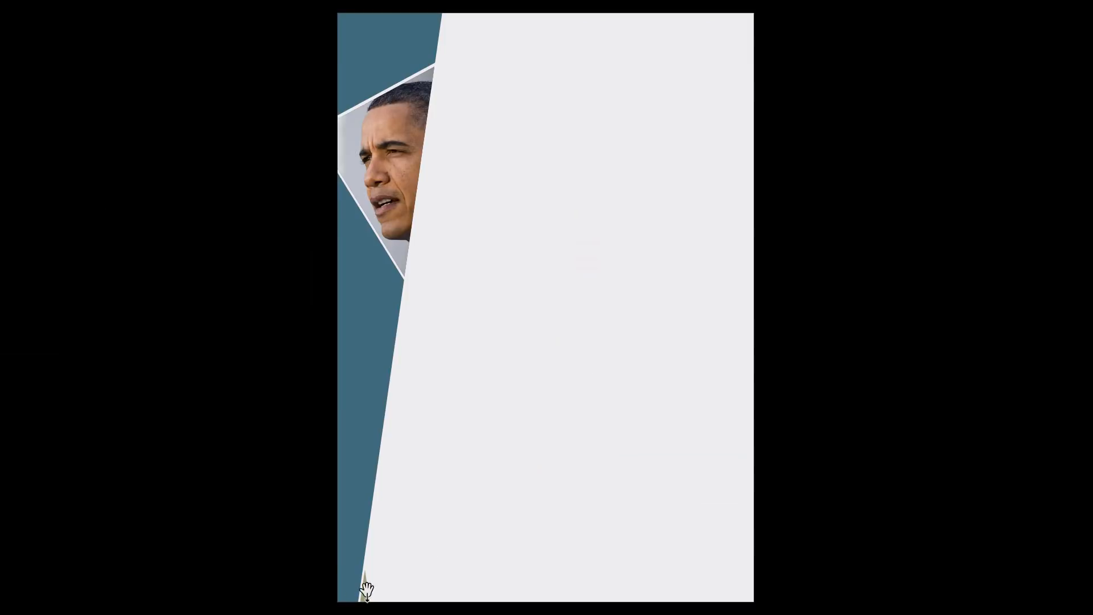
pyautogui.press('Escape')
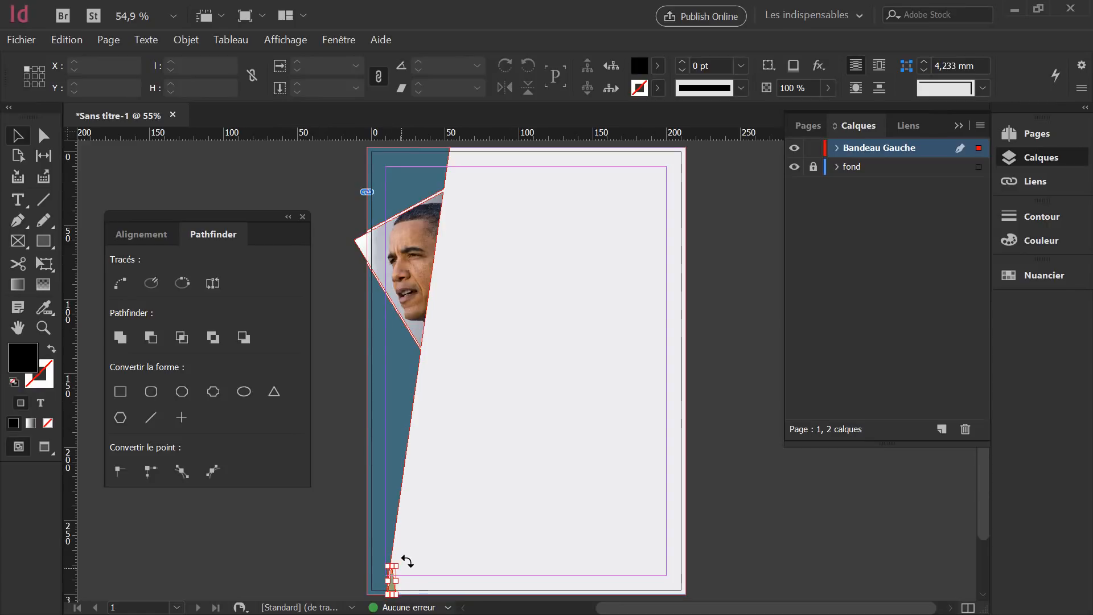
# Stretch the olive triangle upward into a tall spike and nudge it onto the bottom bleed.
pyautogui.click(392, 576)
pyautogui.moveTo(397, 566); pyautogui.dragTo(428, 452)
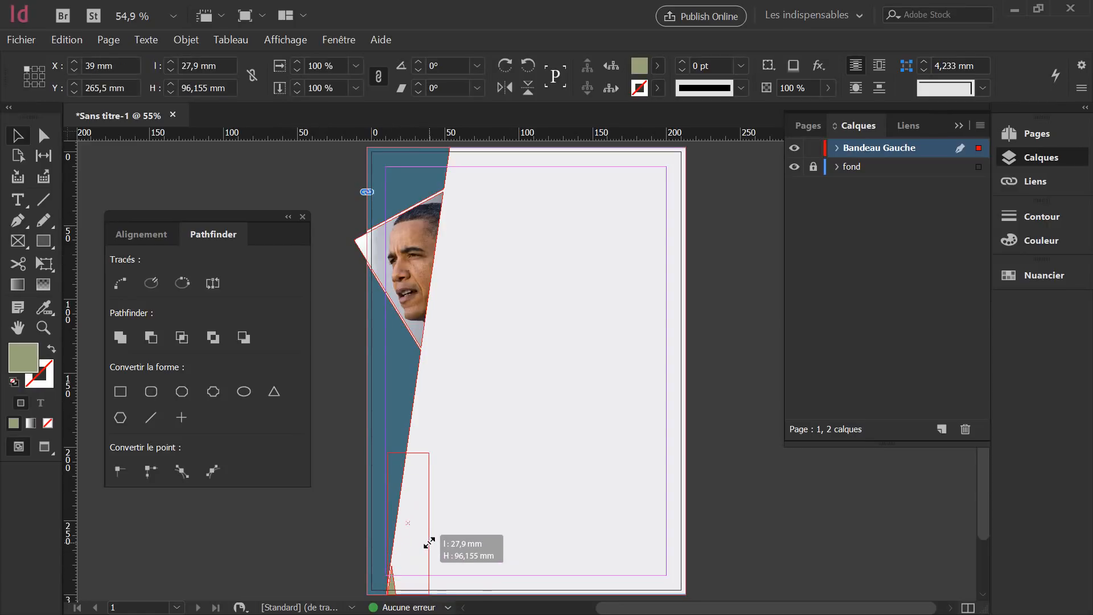
pyautogui.moveTo(414, 550); pyautogui.dragTo(418, 544)
pyautogui.press('Right')
pyautogui.press('Right')
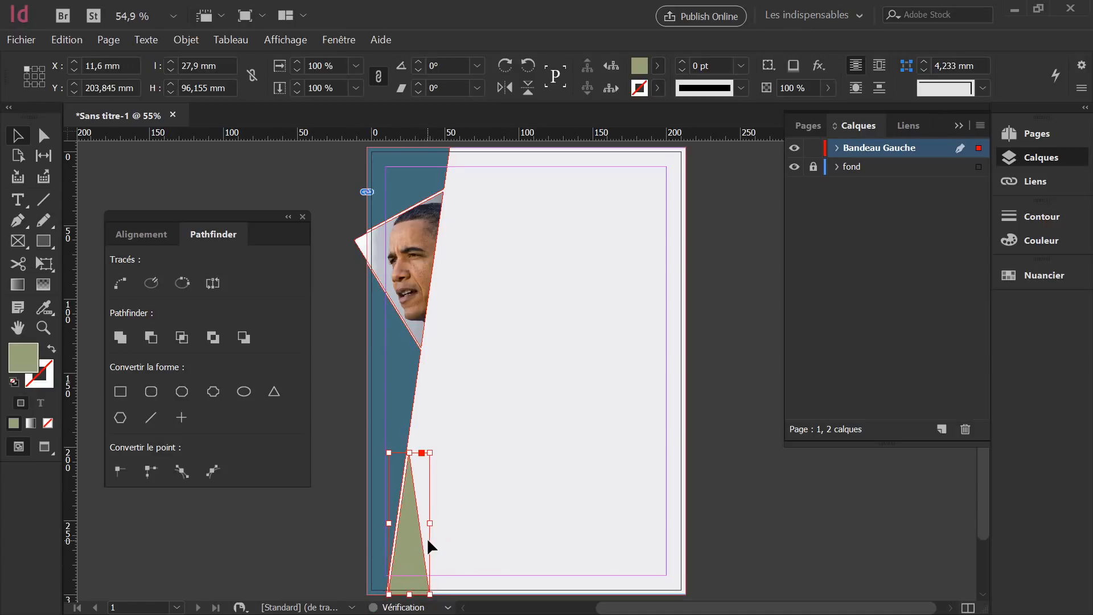
pyautogui.press('Right')
pyautogui.press('Right')
pyautogui.press('Right')
pyautogui.press('Right')
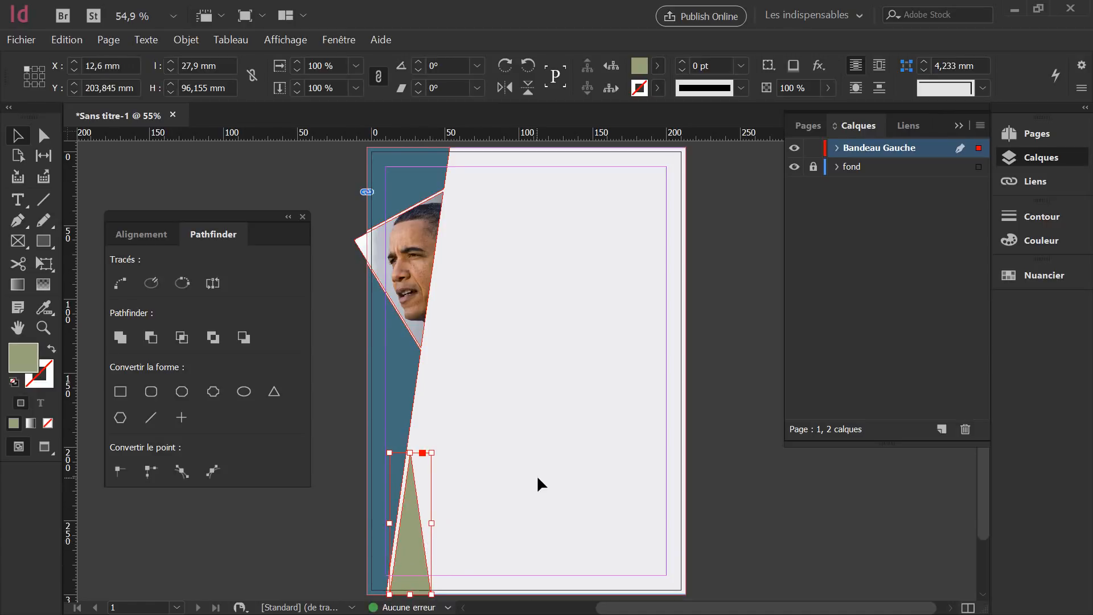
pyautogui.click(537, 478)
pyautogui.hotkey('shift', 'w')
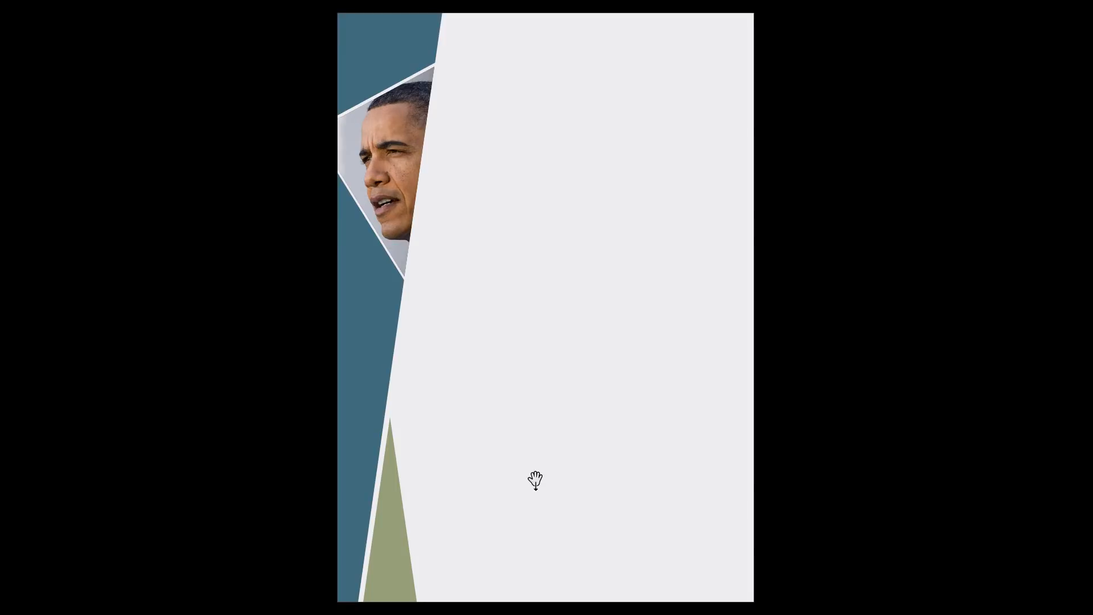
pyautogui.press('Escape')
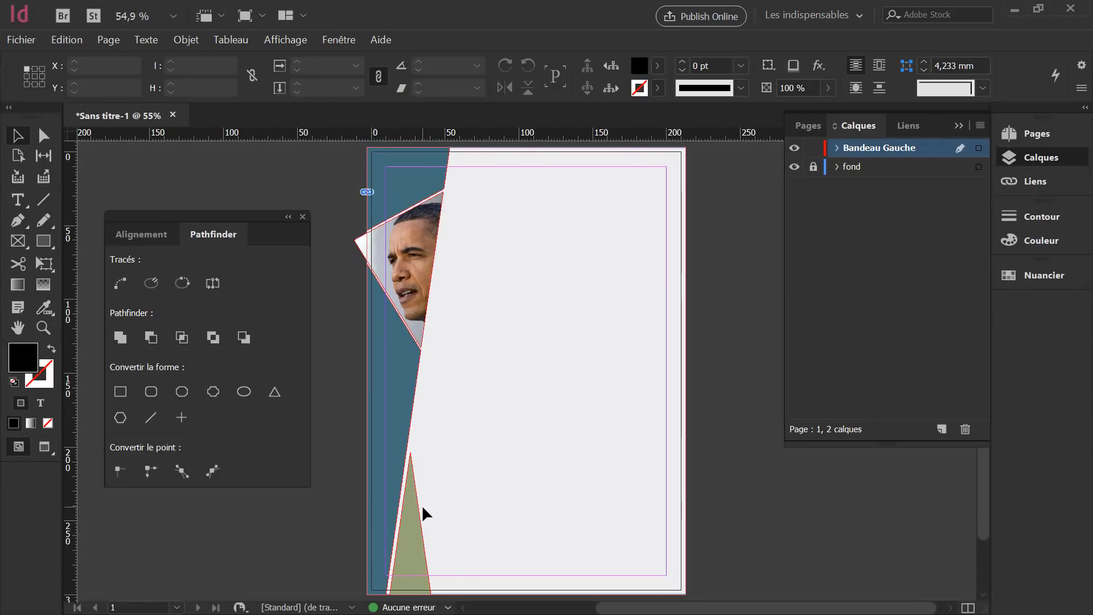
# Shrink the spike to about 22.4 × 77.25 mm and preview the page.
pyautogui.click(415, 507)
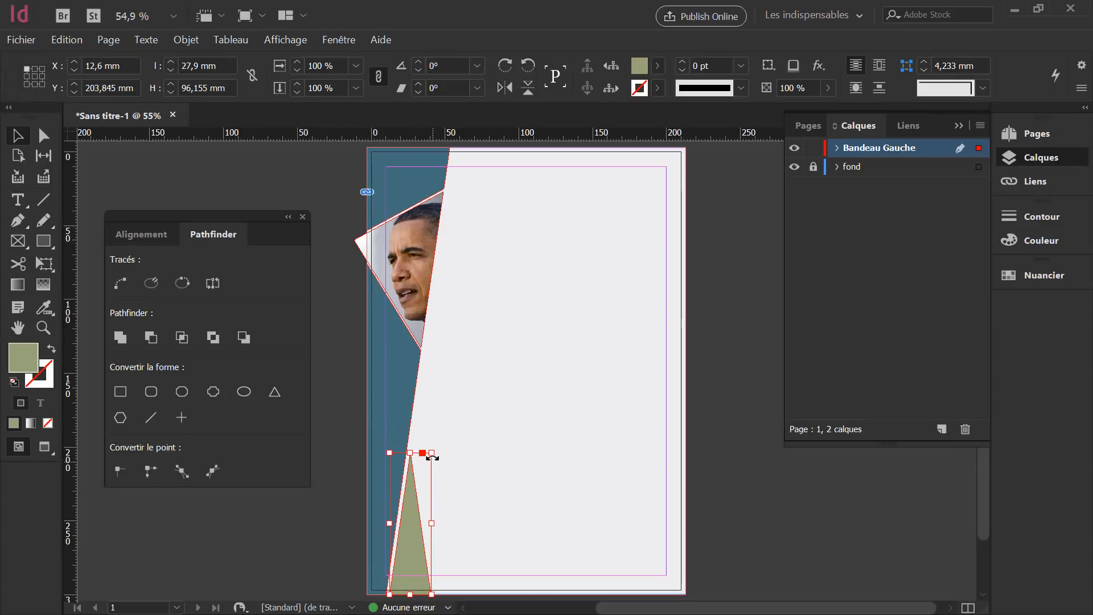
pyautogui.moveTo(433, 453); pyautogui.dragTo(417, 486)
pyautogui.click(455, 469)
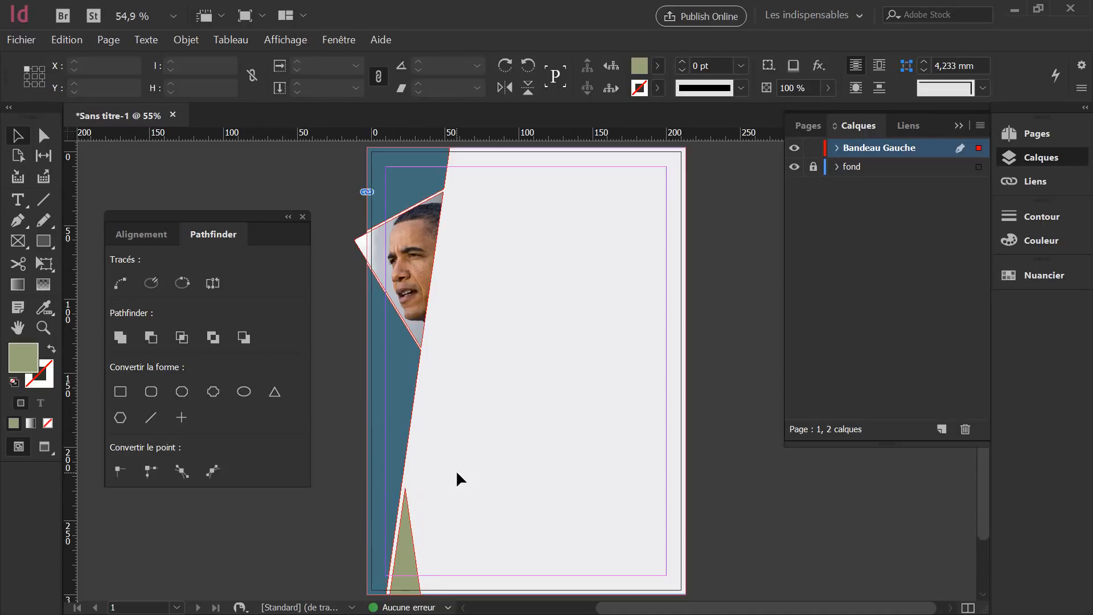
pyautogui.hotkey('shift', 'w')
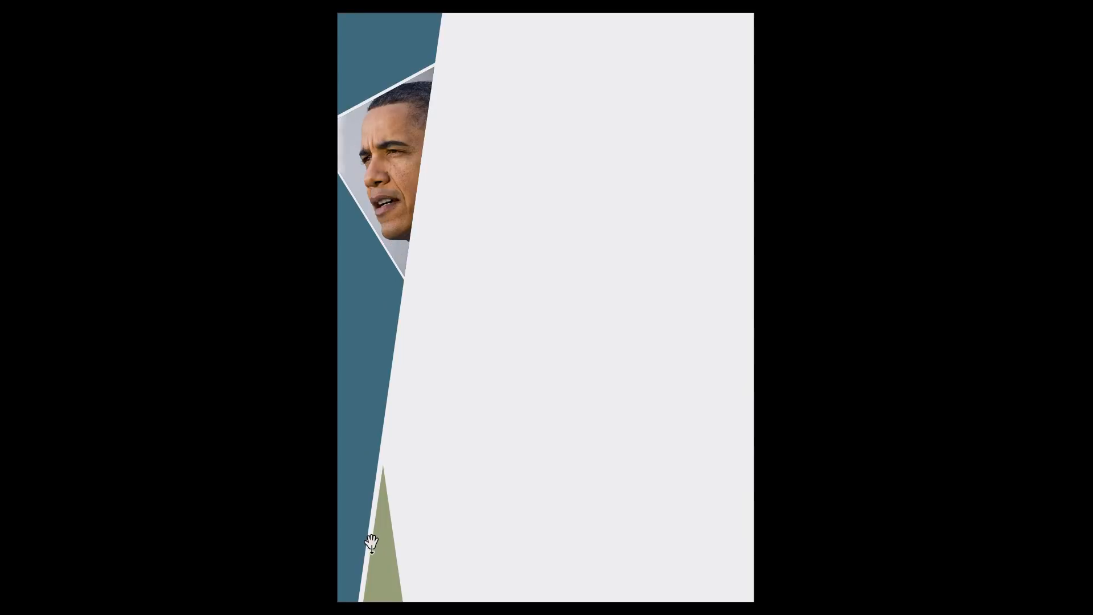
# Nudge the olive triangle left with arrow keys to X 11.35 mm, previewing in between.
pyautogui.press('Escape')
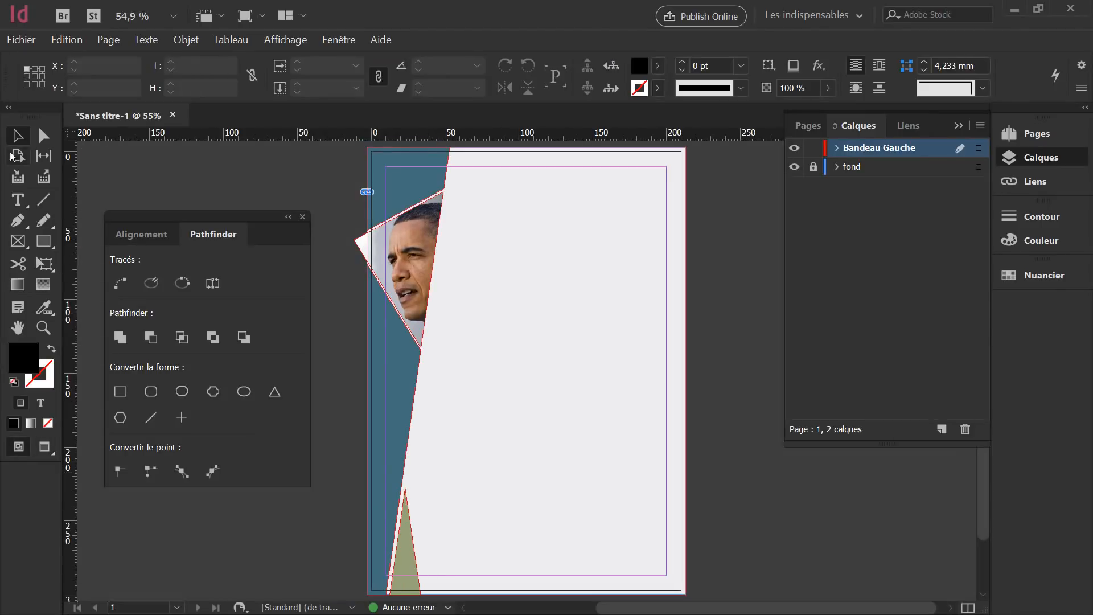
pyautogui.click(405, 564)
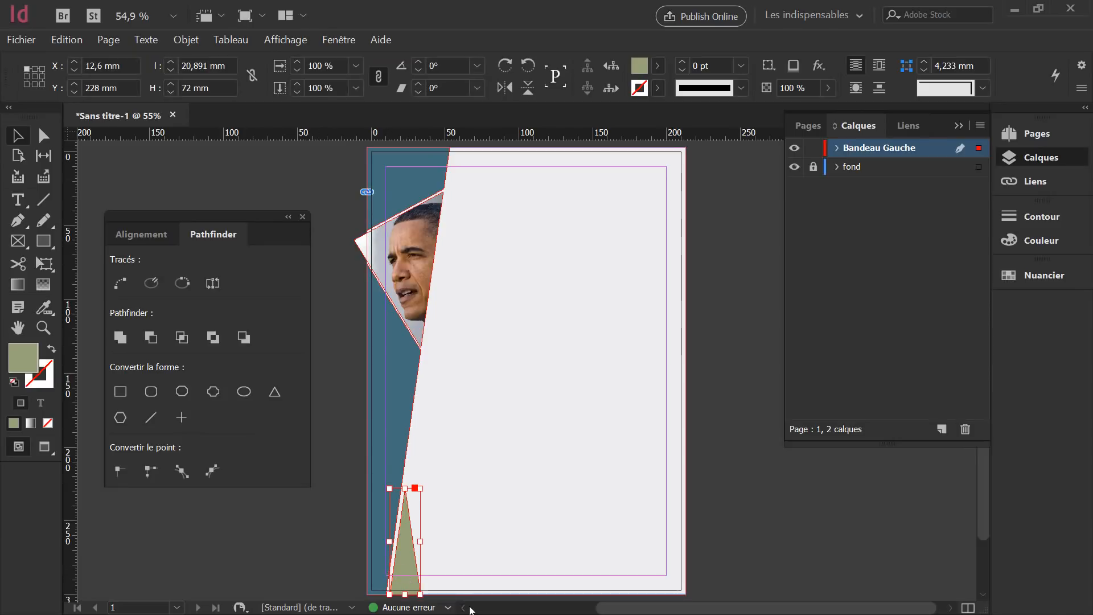
pyautogui.press('Left')
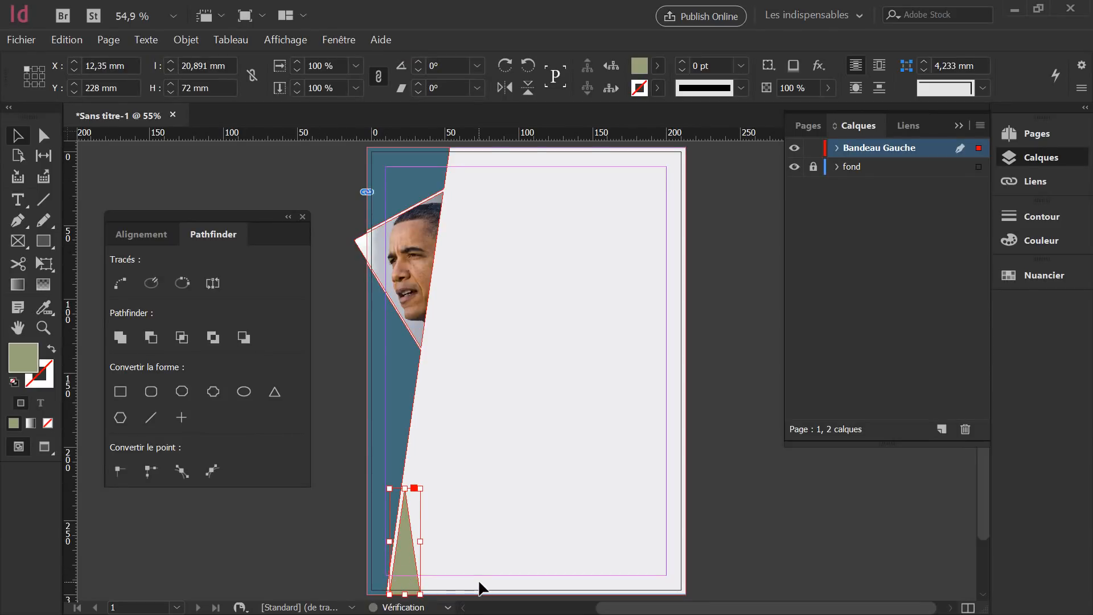
pyautogui.press('Left')
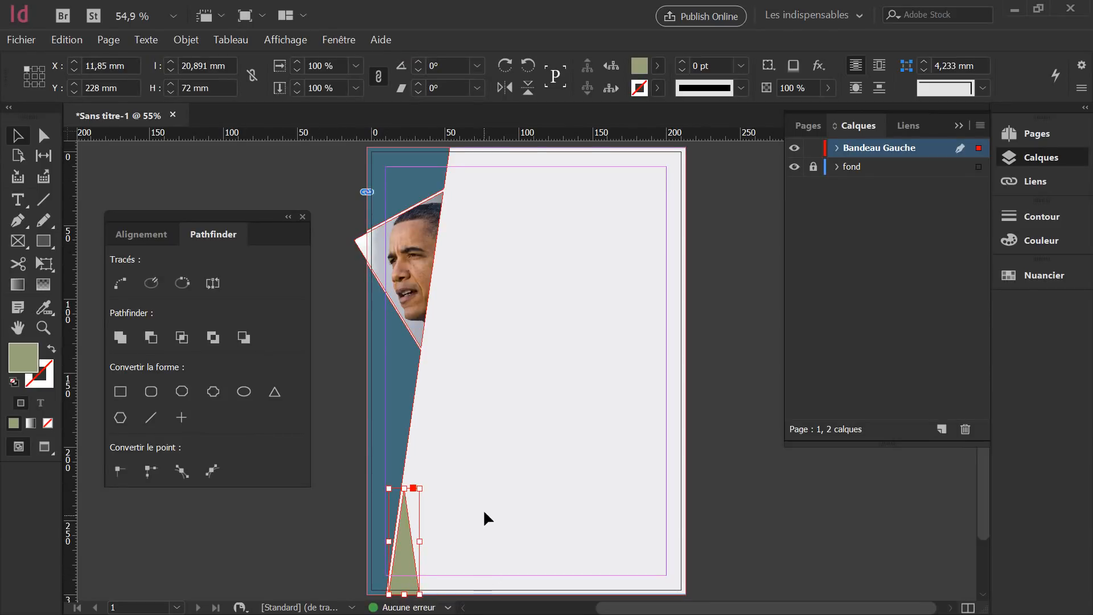
pyautogui.click(483, 513)
pyautogui.hotkey('shift', 'w')
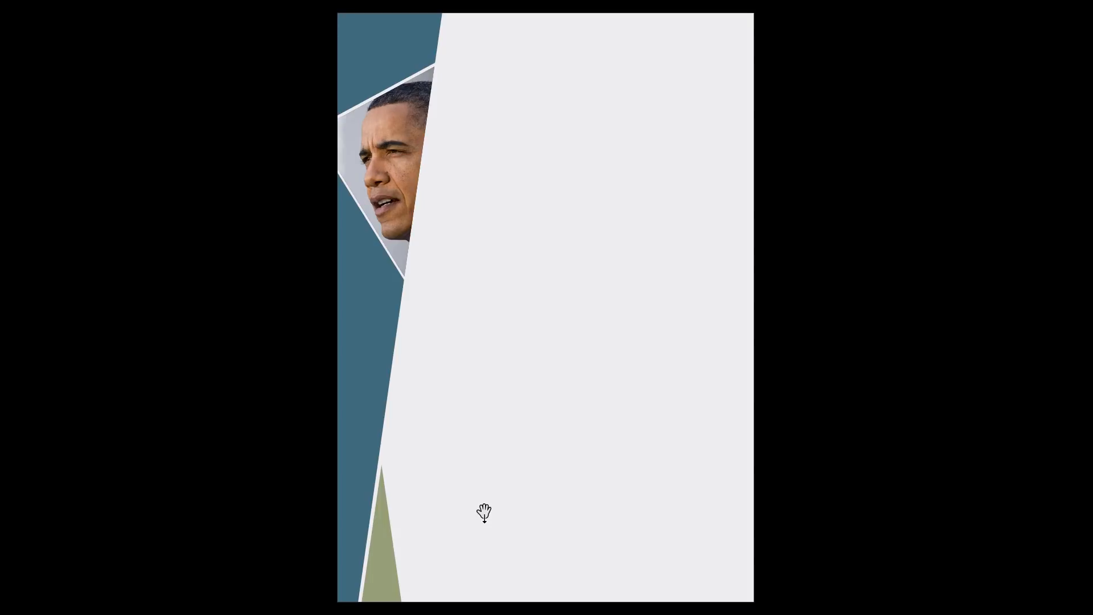
pyautogui.press('Escape')
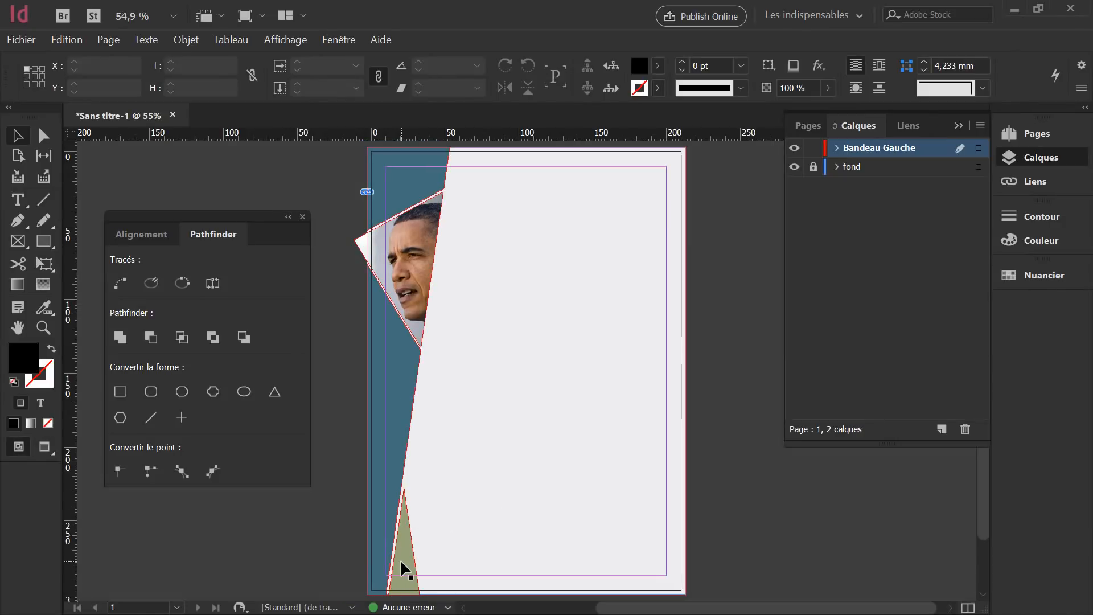
pyautogui.click(401, 558)
pyautogui.press('Left')
pyautogui.press('Left')
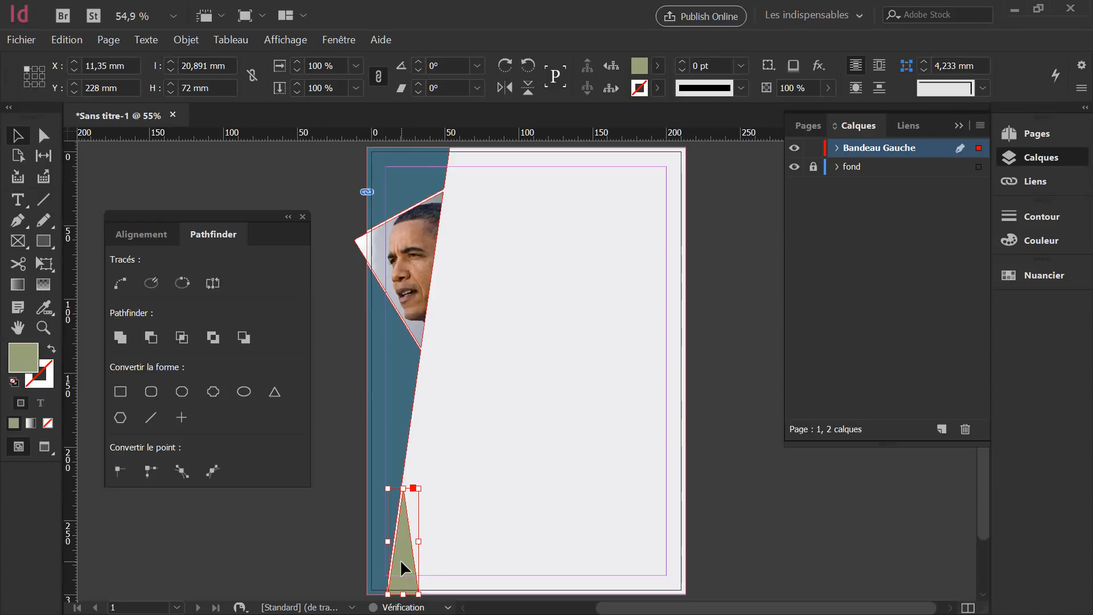
pyautogui.click(571, 525)
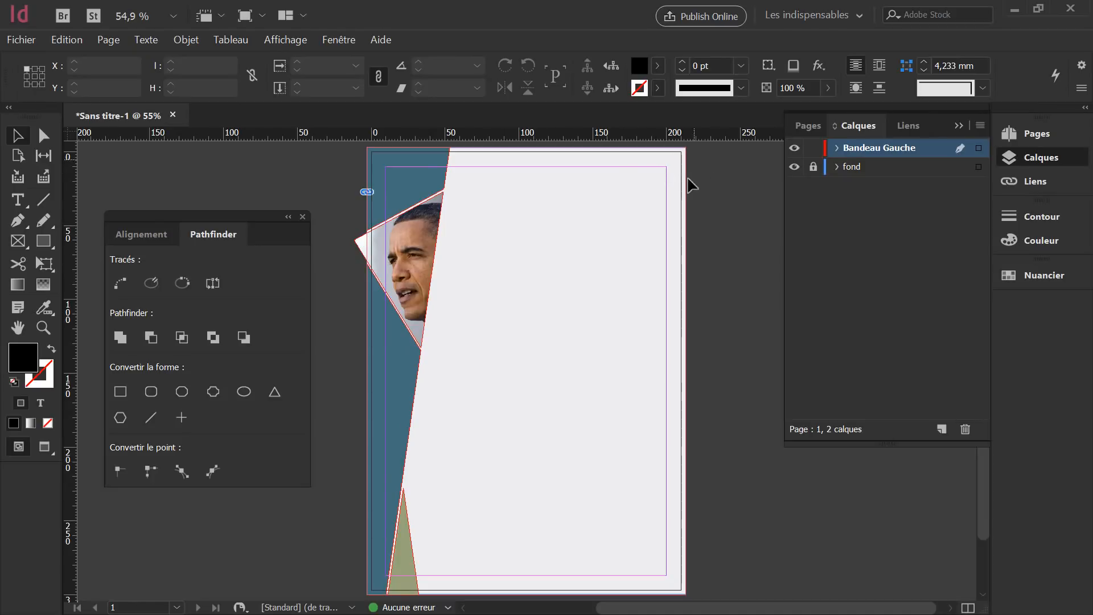
# Draw an 11.25 mm square at the page's top-right corner, extending into the bleed.
pyautogui.click(43, 241)
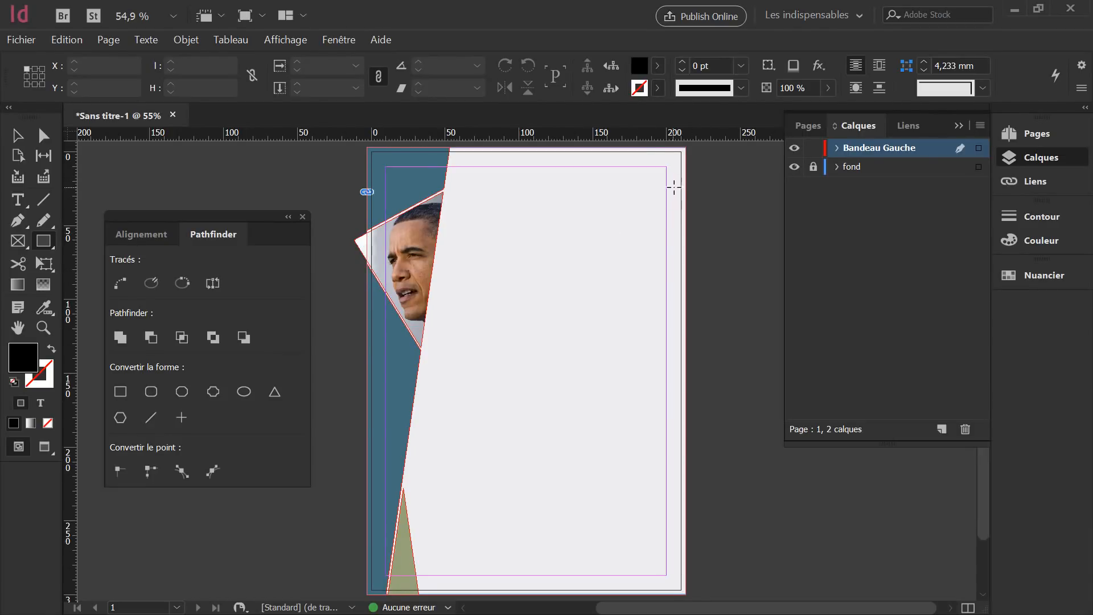
pyautogui.scroll(6, 694, 153)
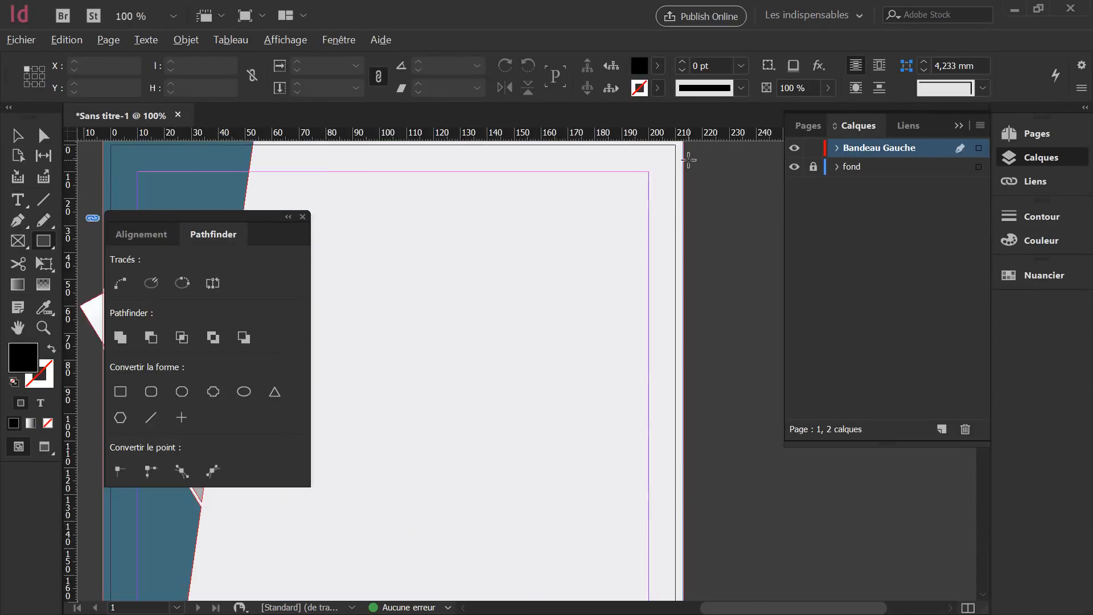
pyautogui.moveTo(627, 175); pyautogui.dragTo(607, 351)
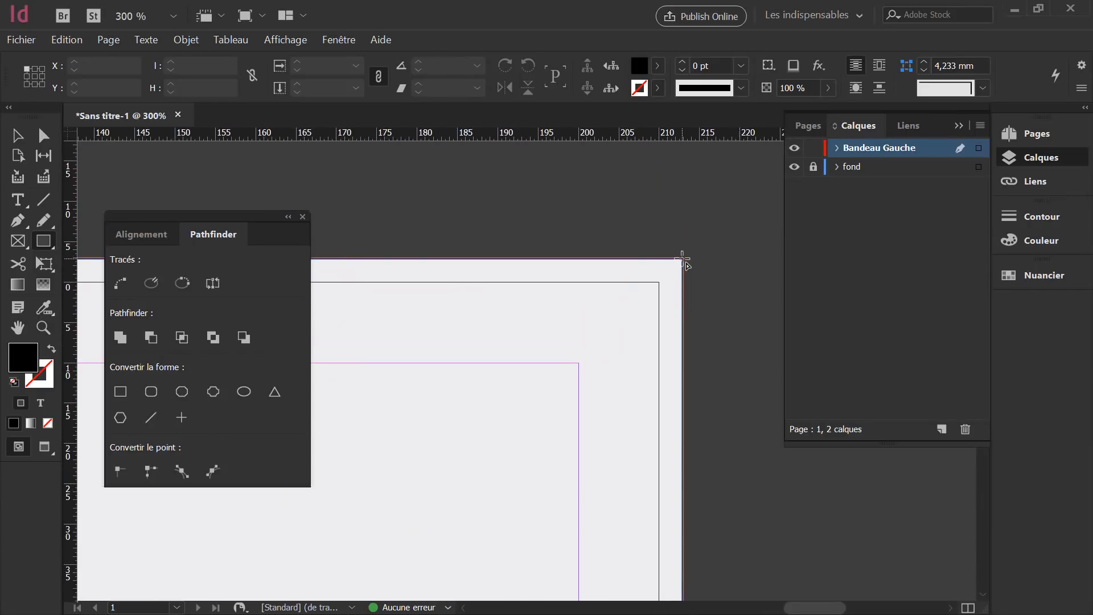
pyautogui.moveTo(683, 259)
pyautogui.mouseDown()
pyautogui.moveTo(622, 327)
pyautogui.moveTo(671, 333)
pyautogui.moveTo(592, 349)
pyautogui.mouseUp()
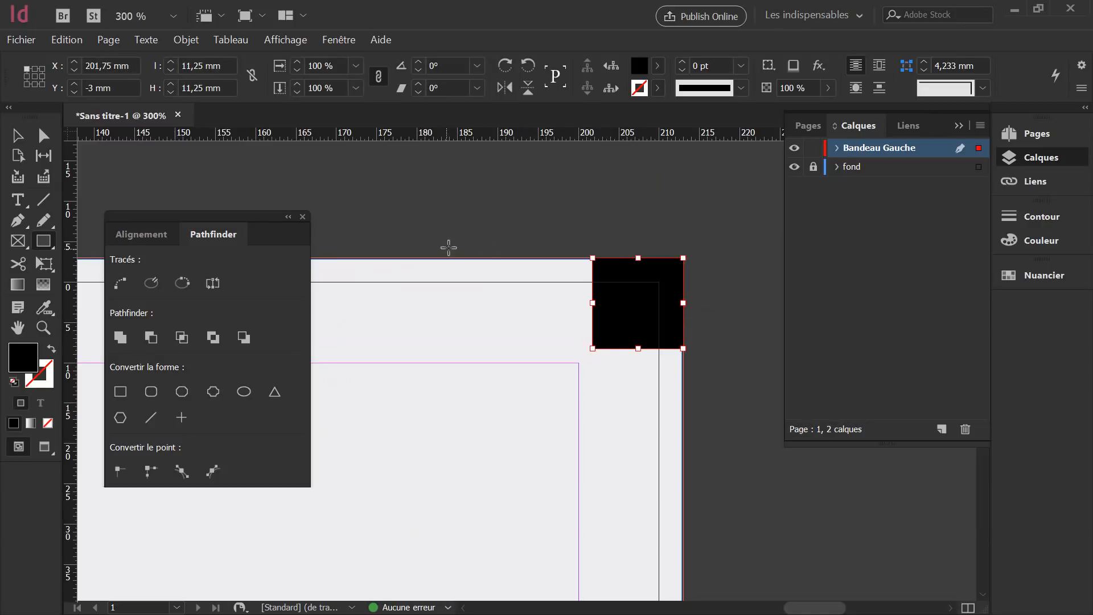
# Close the Alignement/Pathfinder panel.
pyautogui.scroll(-3, 392, 302)
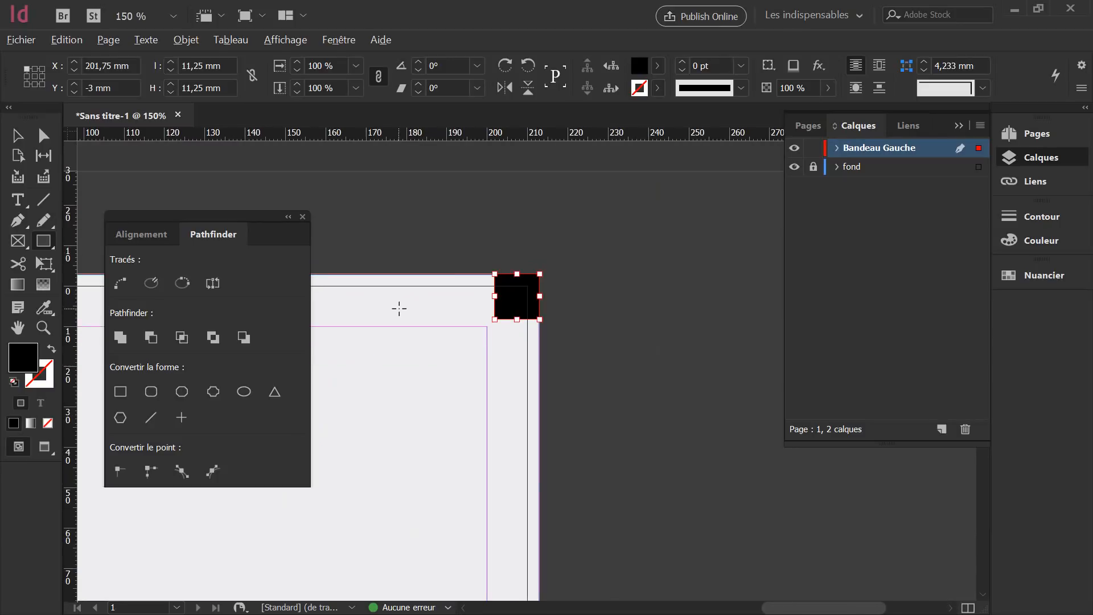
pyautogui.moveTo(429, 312); pyautogui.dragTo(626, 276)
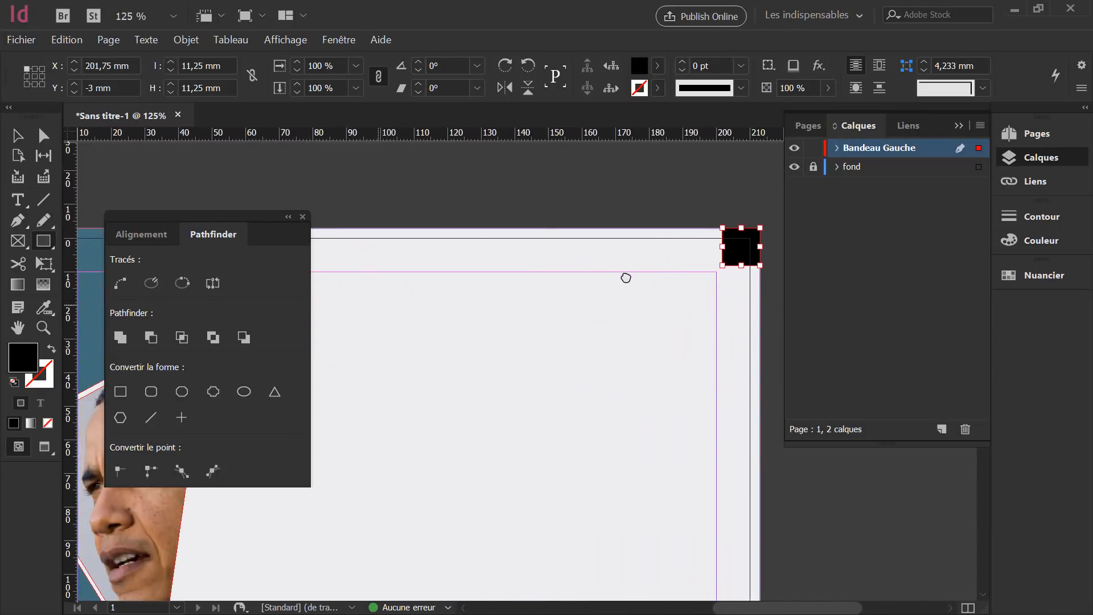
pyautogui.click(302, 217)
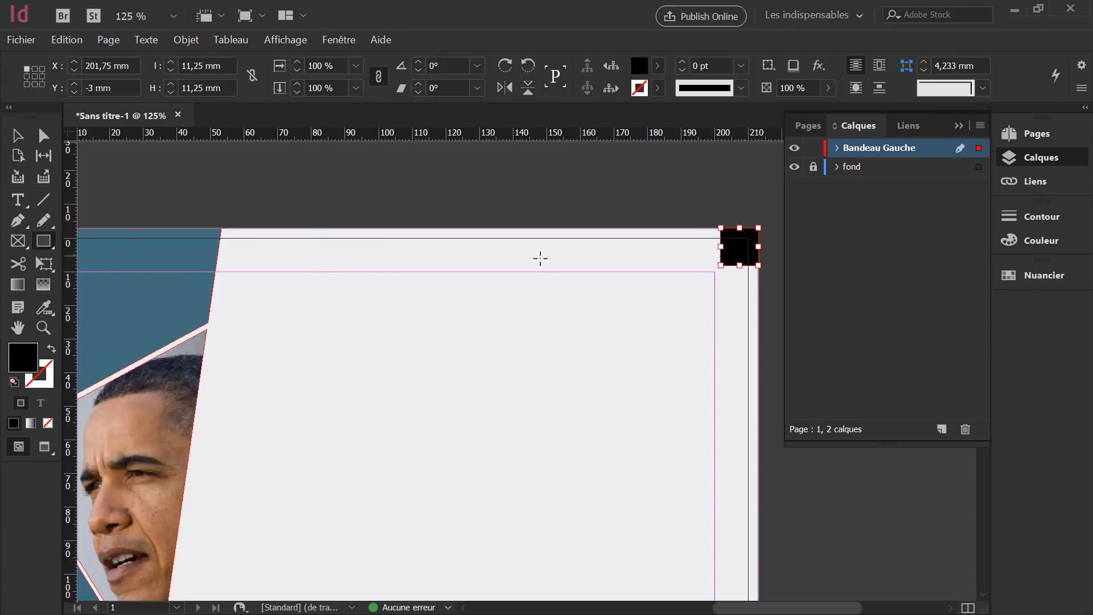
pyautogui.scroll(-1, 539, 259)
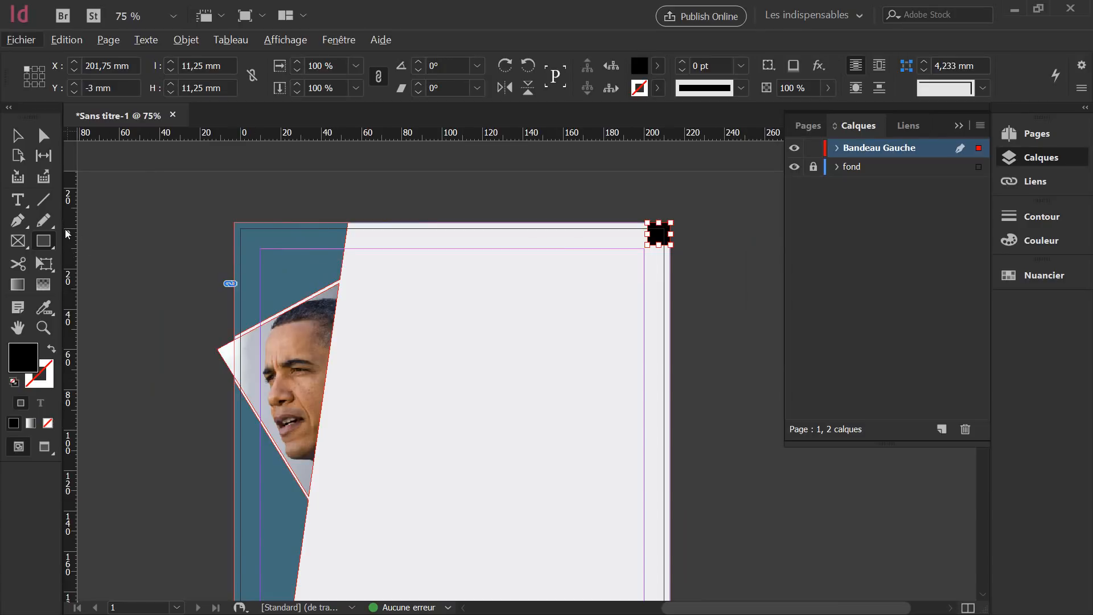
pyautogui.click(46, 307)
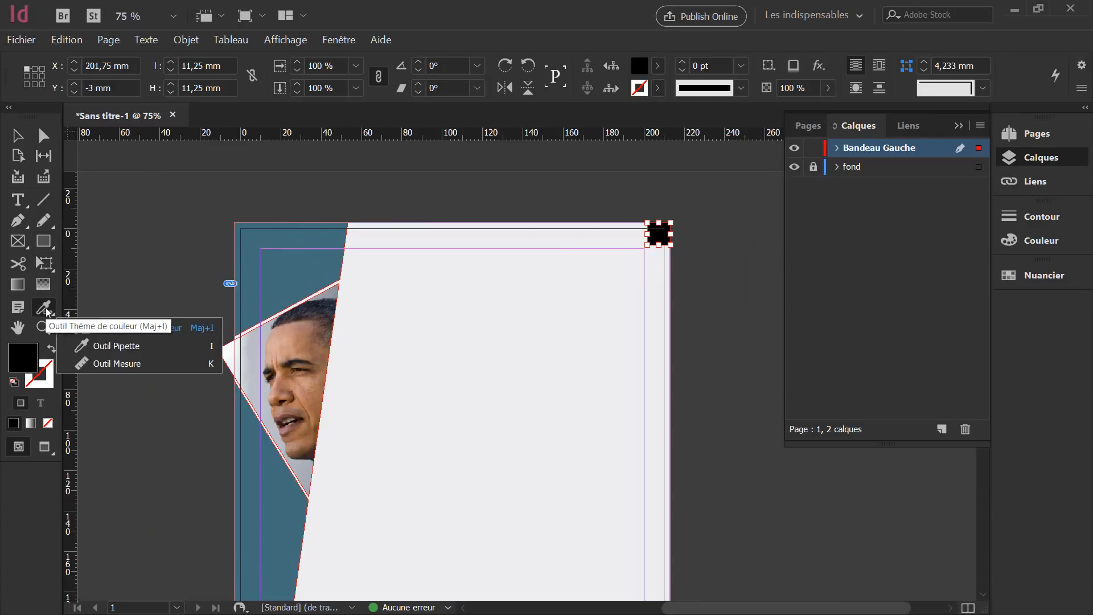
pyautogui.click(116, 349)
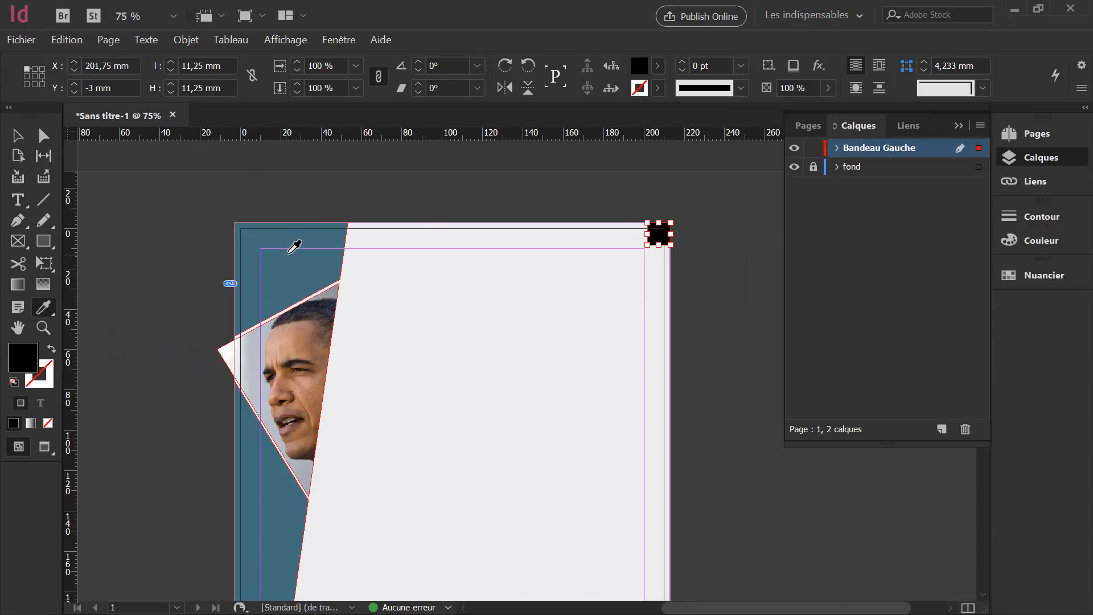
pyautogui.scroll(-5, 294, 246)
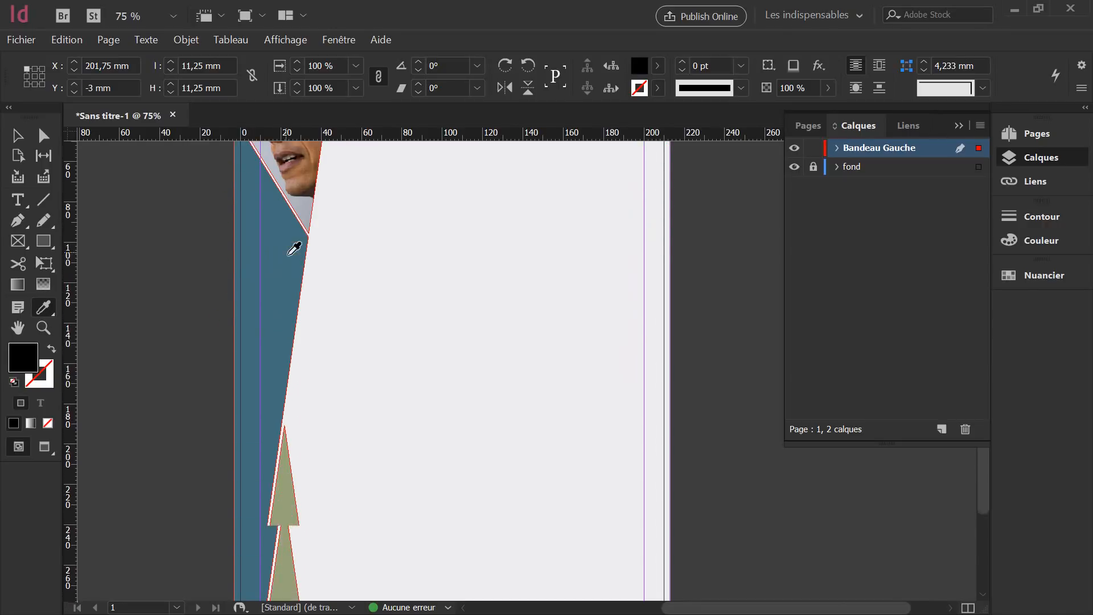
pyautogui.scroll(4, 457, 261)
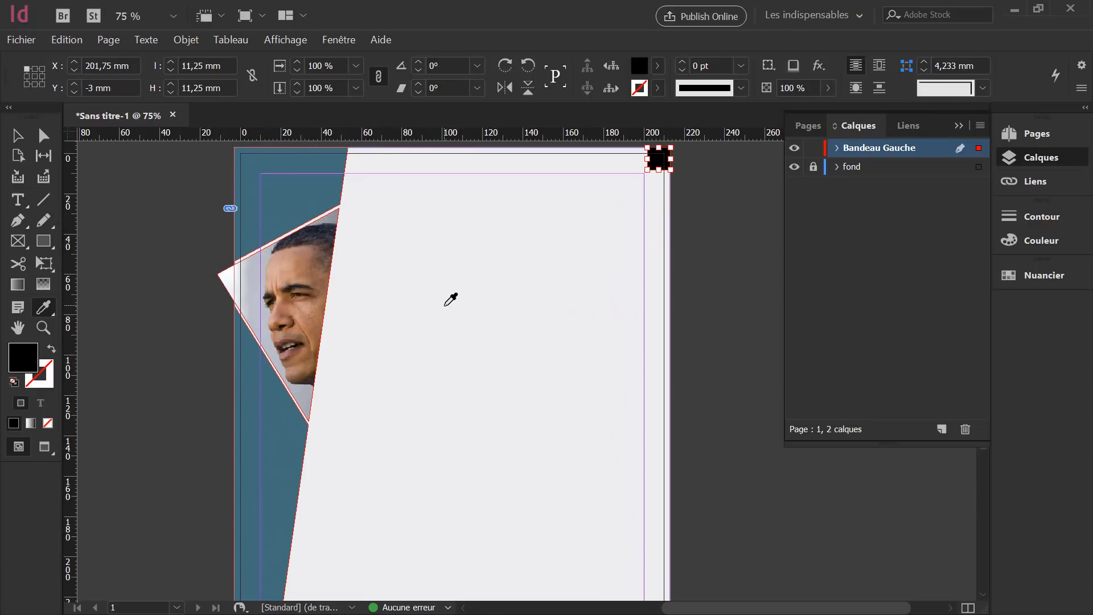
pyautogui.click(15, 136)
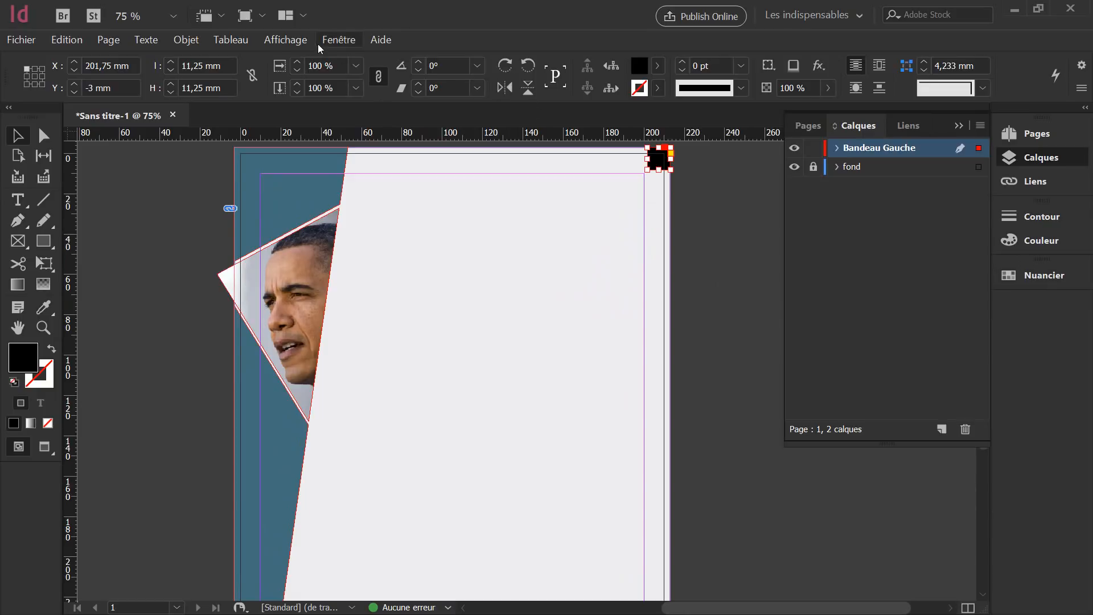
# Open the Nuancier panel, fit the page with Ctrl+0, and collapse the side dock.
pyautogui.click(338, 40)
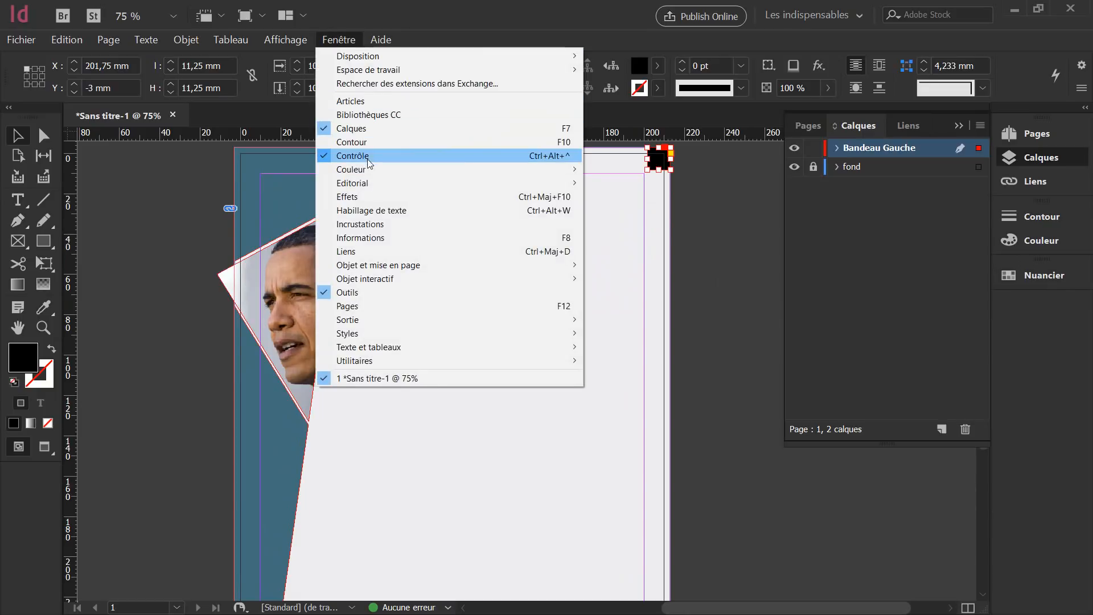
pyautogui.moveTo(405, 172)
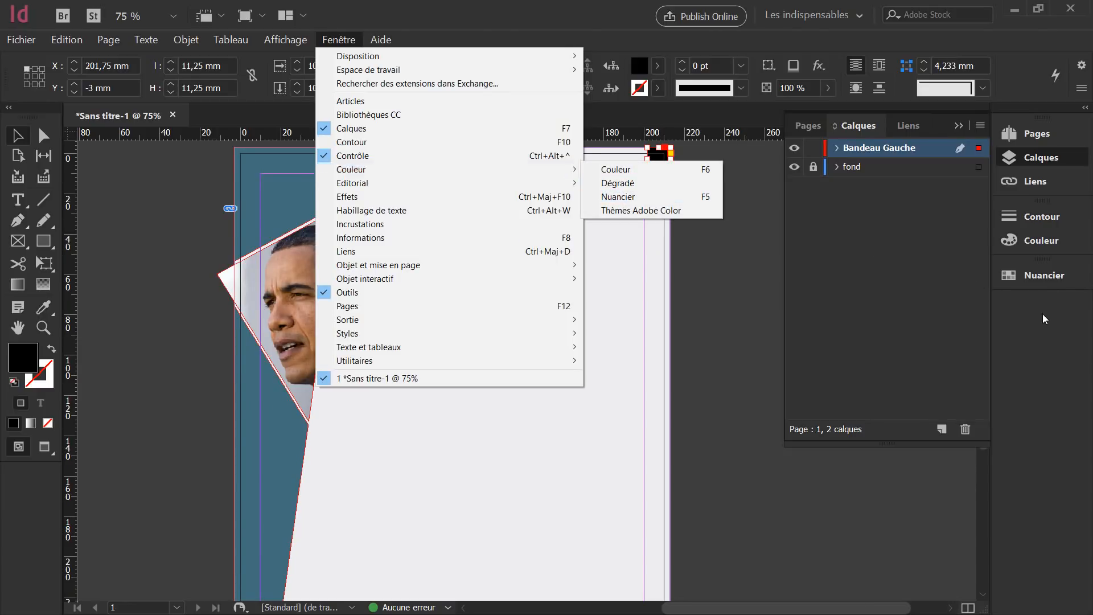
pyautogui.click(1047, 275)
pyautogui.click(1047, 276)
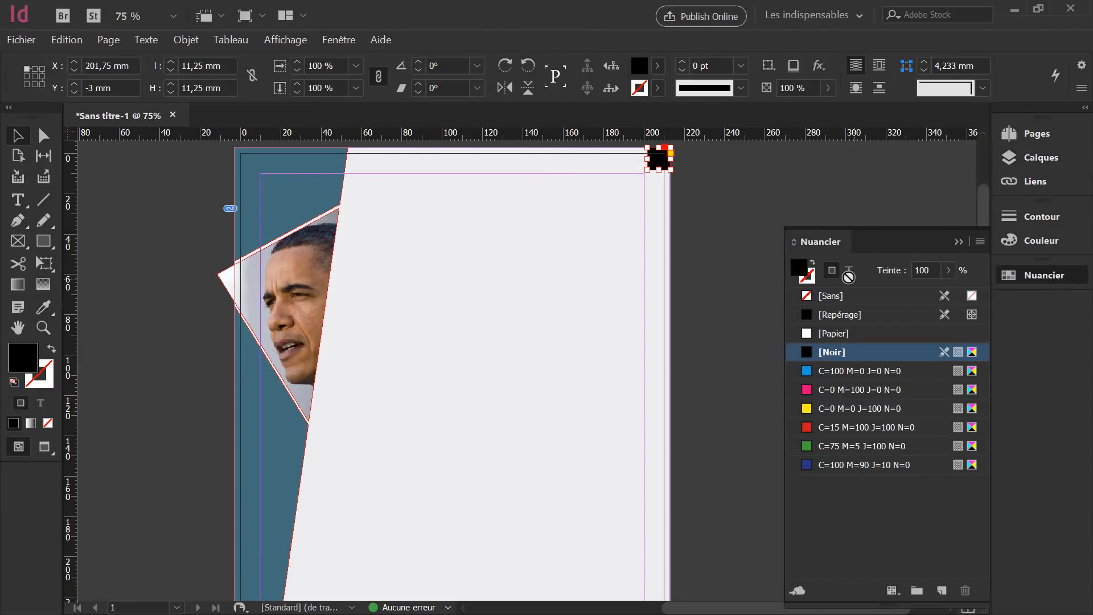
pyautogui.hotkey('ctrl', '0')
pyautogui.moveTo(990, 169); pyautogui.dragTo(1047, 177)
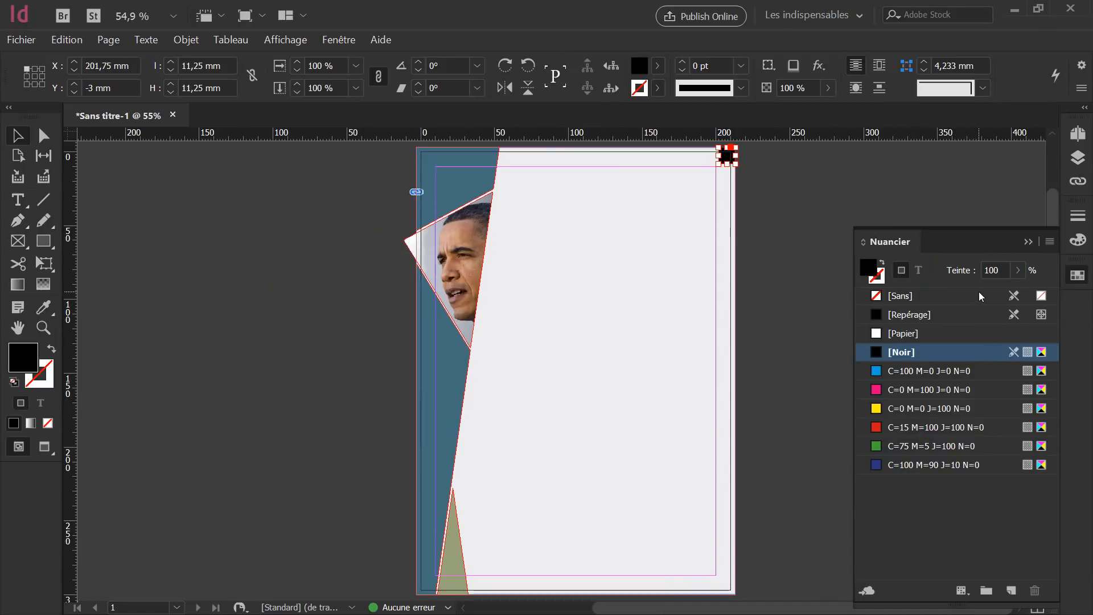
# Add the unnamed colours as swatches and fill the corner square with C=78 M=48 J=42 N=11.
pyautogui.click(1050, 241)
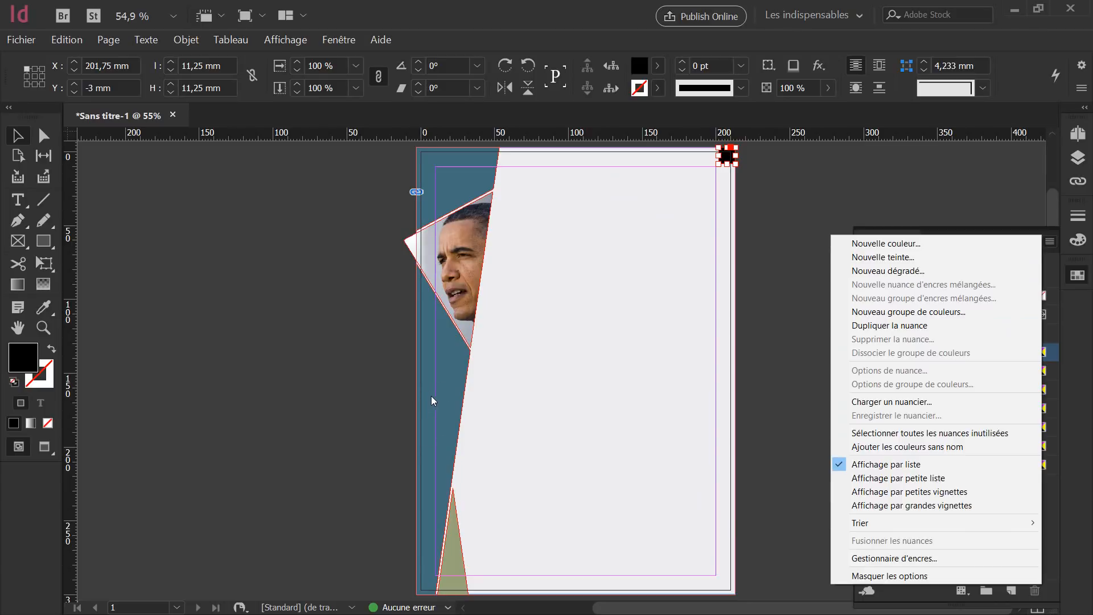
pyautogui.click(892, 447)
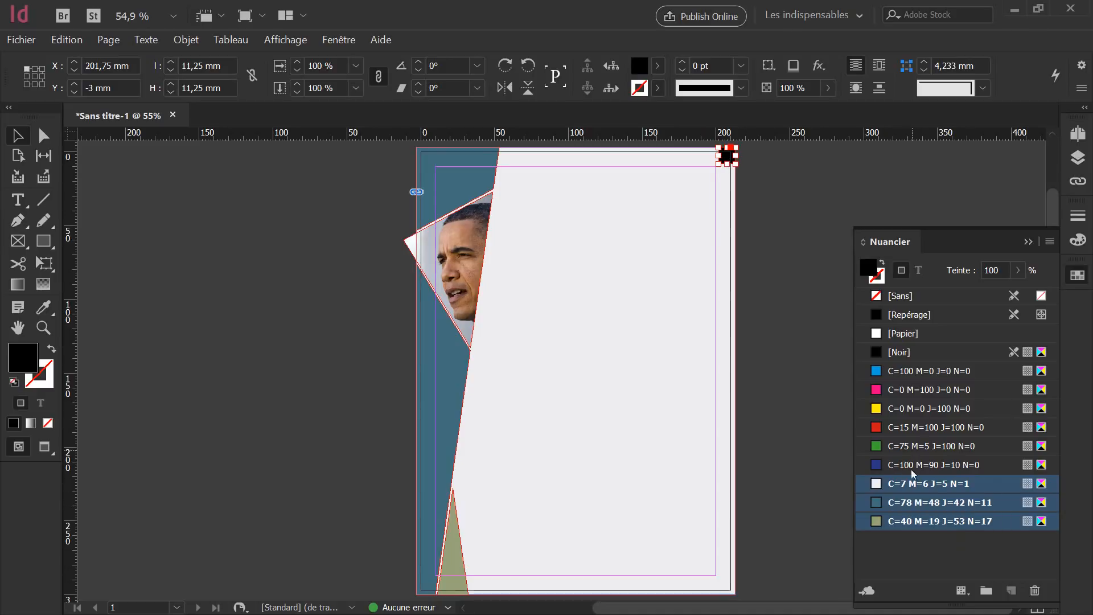
pyautogui.click(905, 427)
pyautogui.click(906, 504)
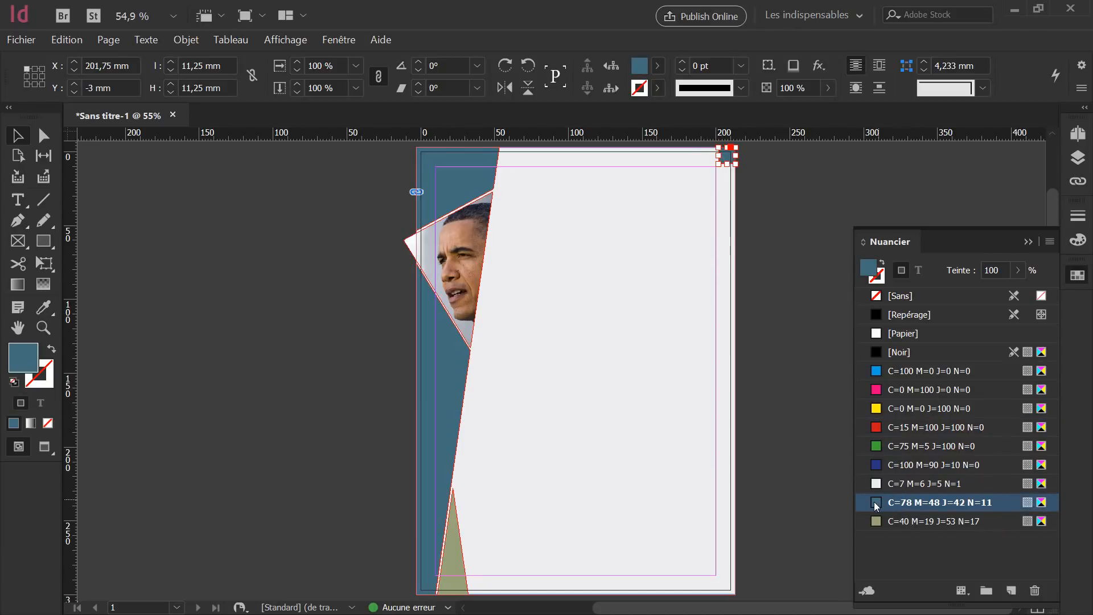
# Alt-drag the blue-grey corner square down and left to place a duplicate.
pyautogui.click(707, 332)
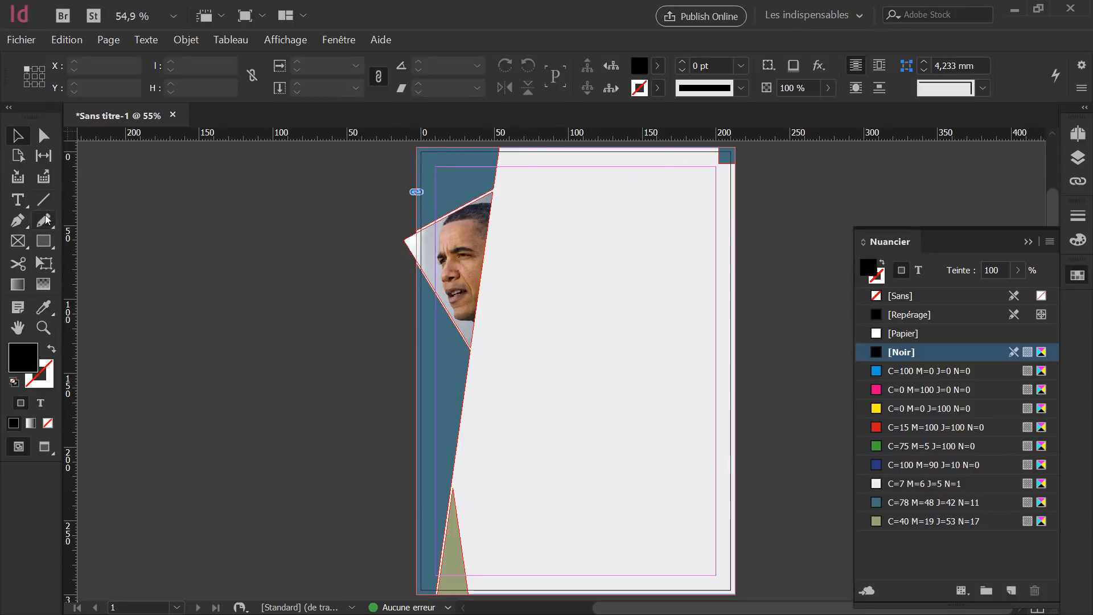
pyautogui.click(729, 157)
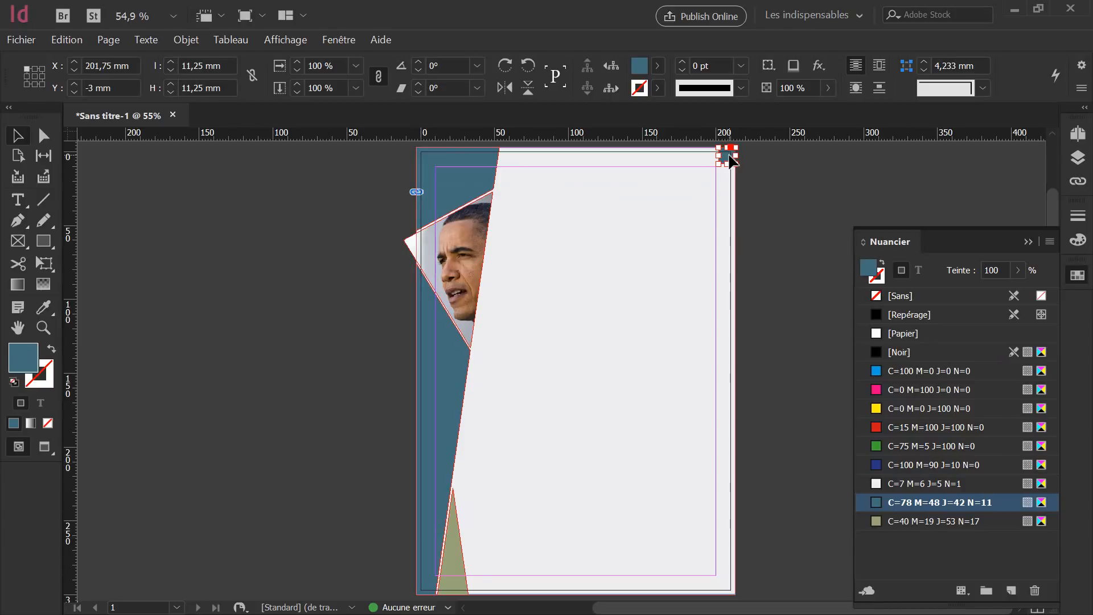
pyautogui.moveTo(731, 157); pyautogui.dragTo(720, 170)
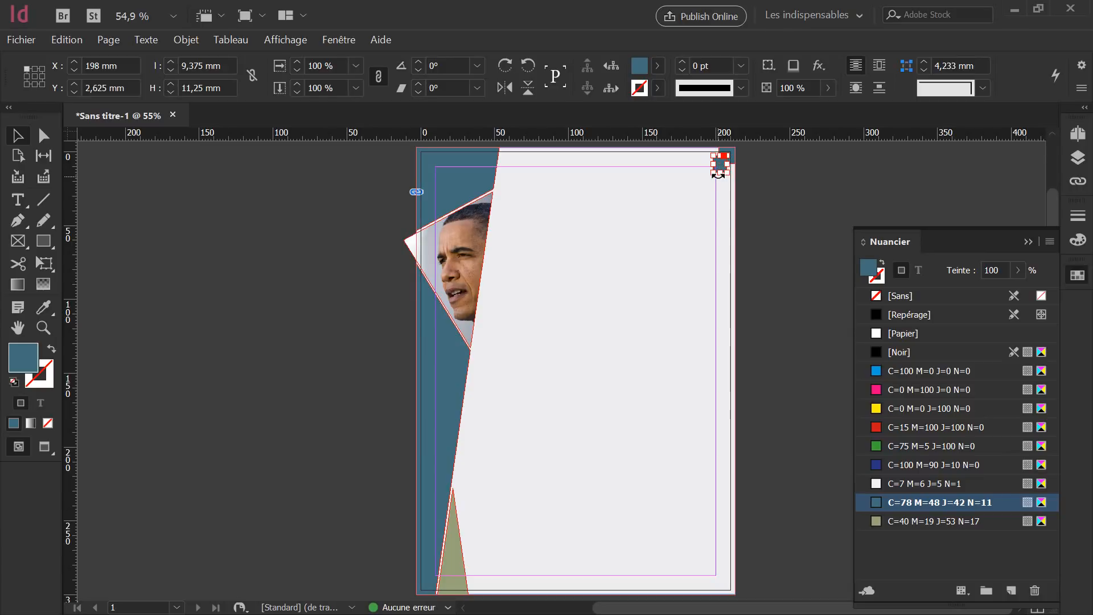
# Resize the copied square to 8.625 mm and fill it with olive C=40 M=19 J=53 N=17.
pyautogui.scroll(4, 739, 171)
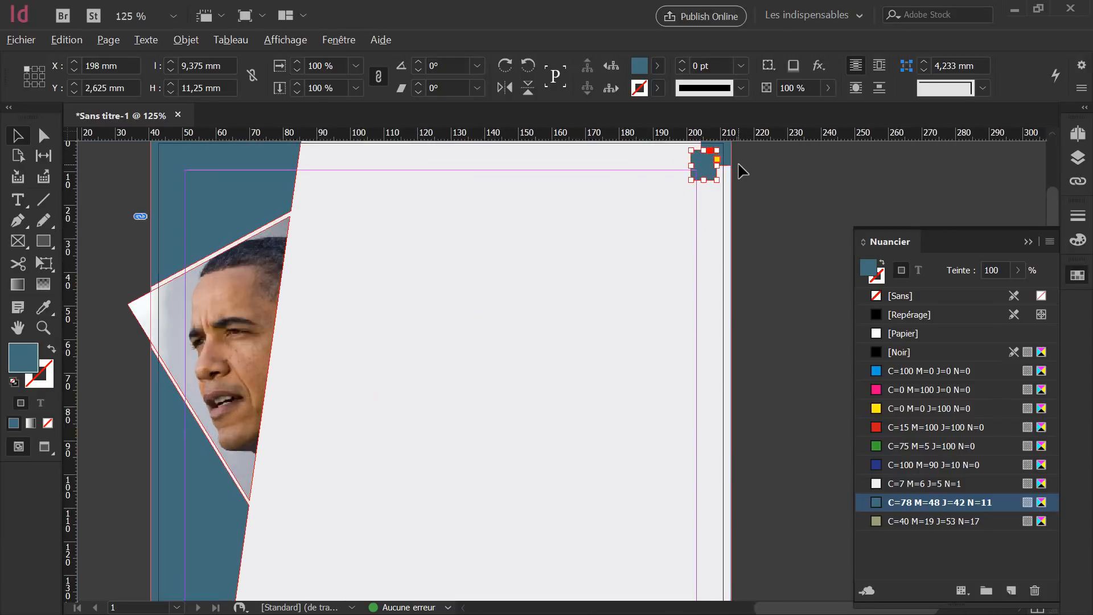
pyautogui.scroll(1, 740, 171)
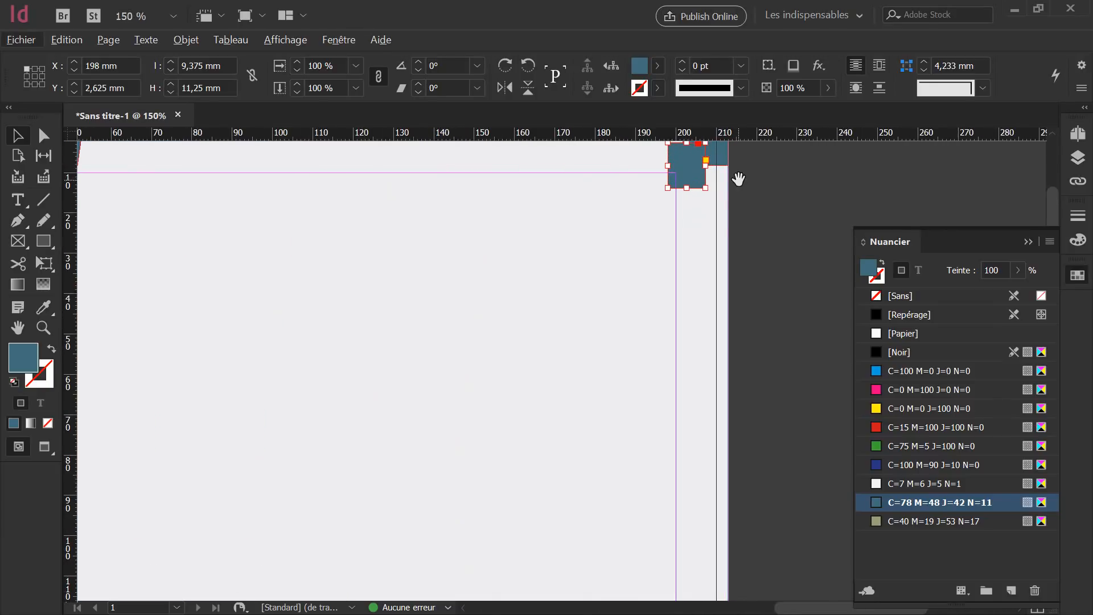
pyautogui.moveTo(739, 179); pyautogui.dragTo(740, 279)
pyautogui.hotkey('ctrl', 'z')
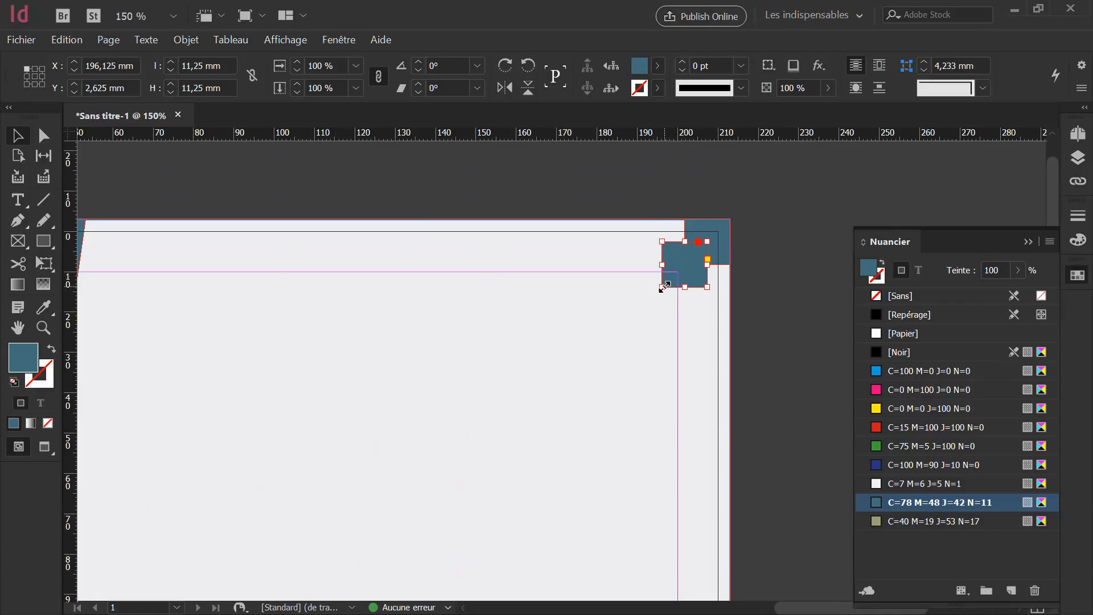
pyautogui.moveTo(663, 287); pyautogui.dragTo(686, 273)
pyautogui.click(760, 261)
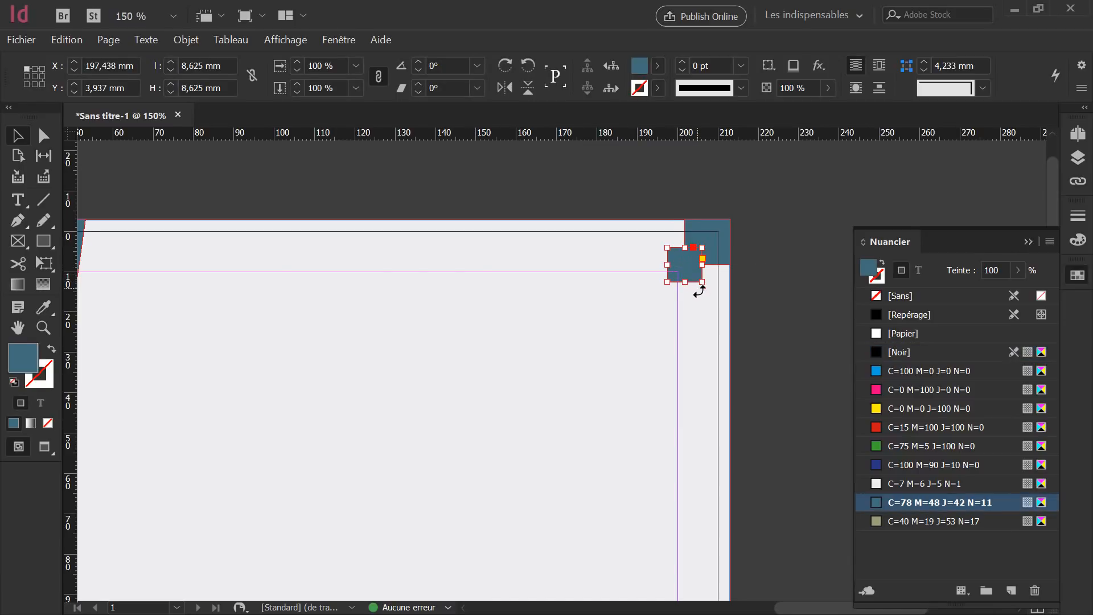
pyautogui.click(917, 521)
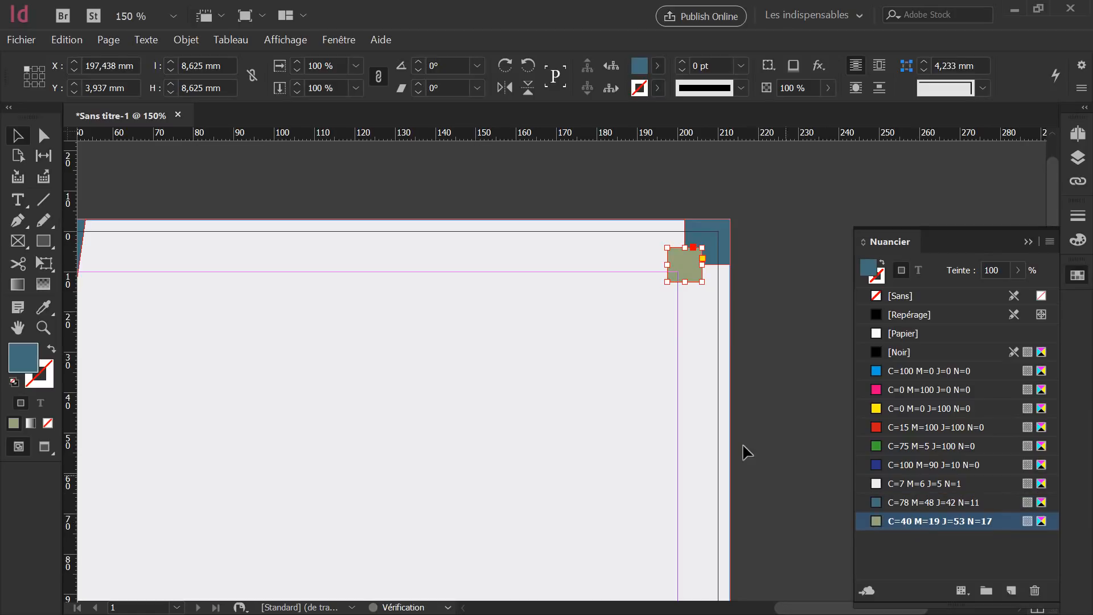
pyautogui.click(738, 438)
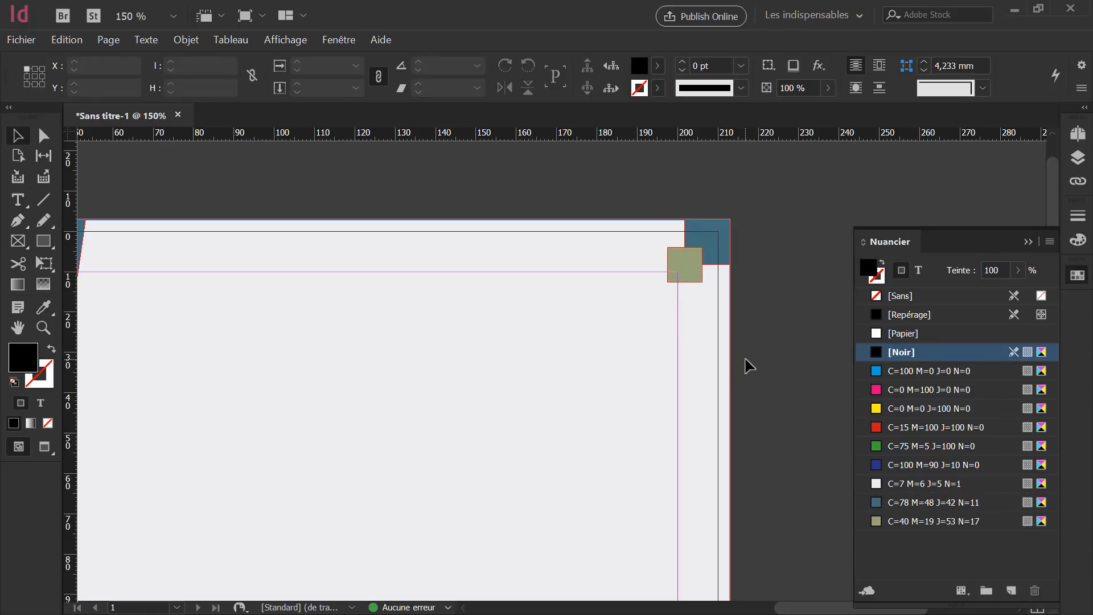
pyautogui.hotkey('shift', 'w')
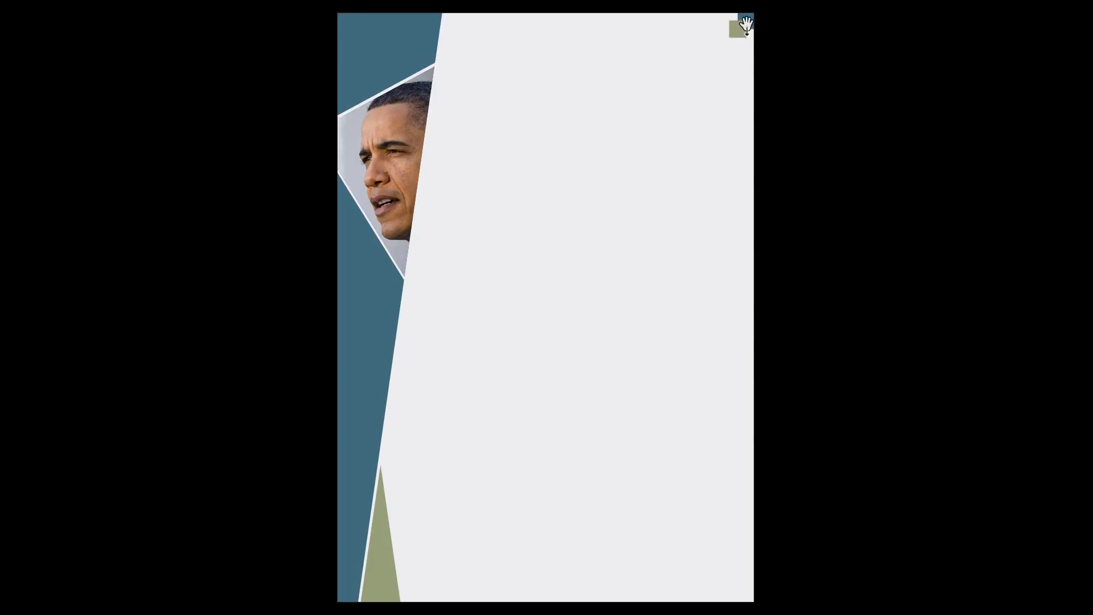
pyautogui.press('Escape')
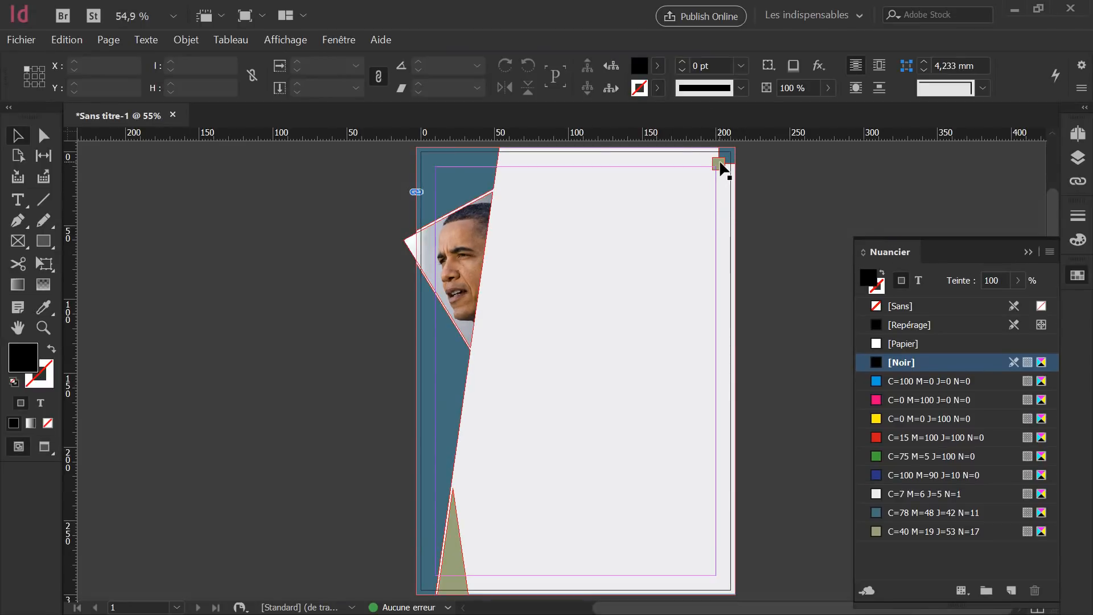
# Send the olive square to the back via Disposition > Arrière-plan.
pyautogui.click(720, 164)
pyautogui.rightClick(722, 167)
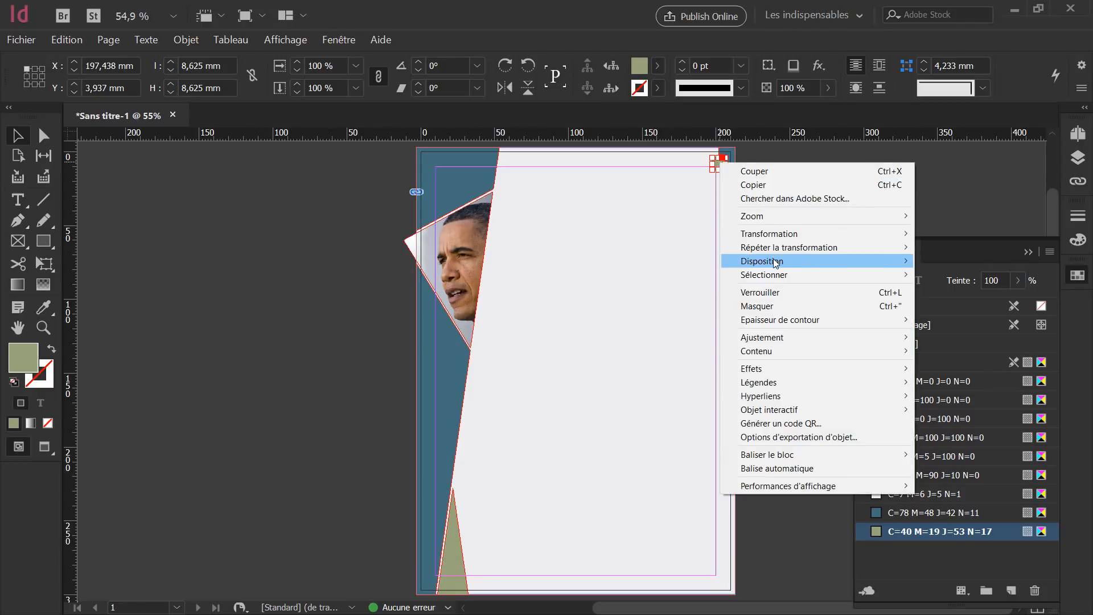
pyautogui.moveTo(775, 263)
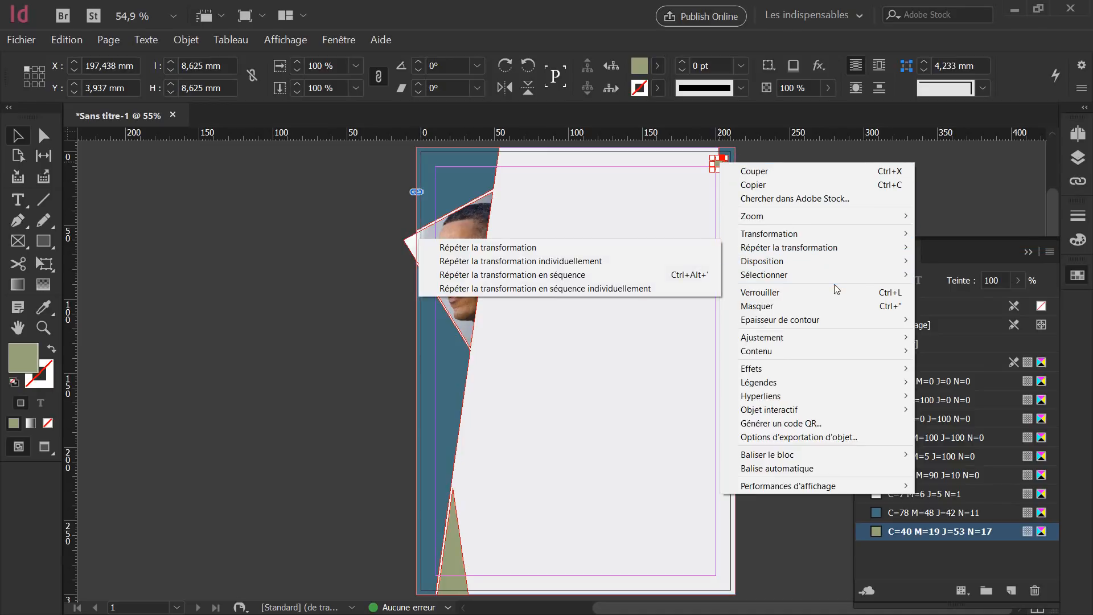
pyautogui.moveTo(836, 261)
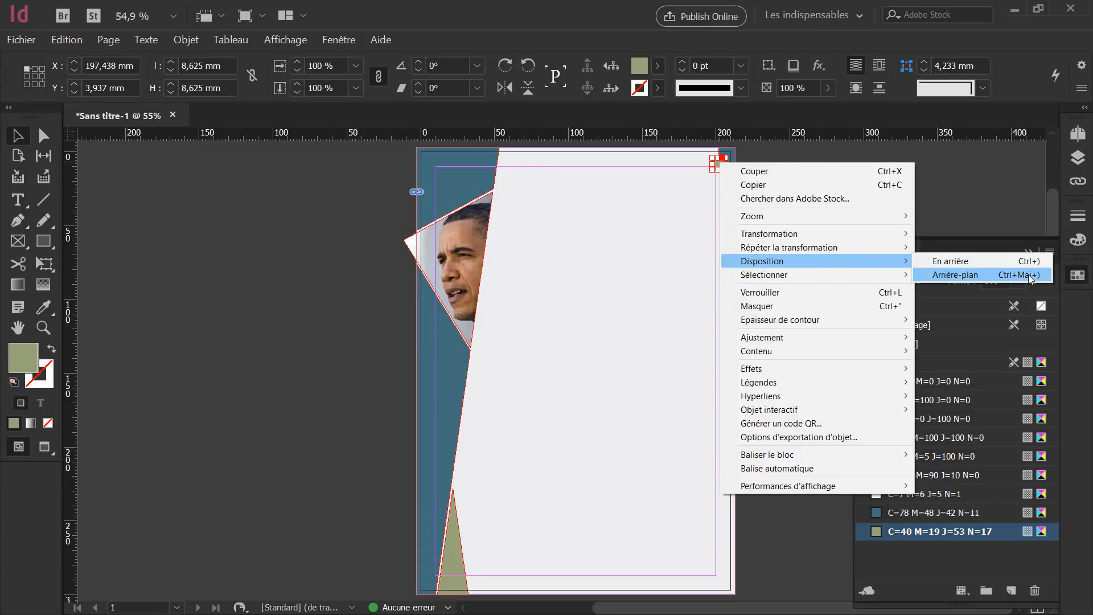
pyautogui.click(967, 276)
pyautogui.click(797, 226)
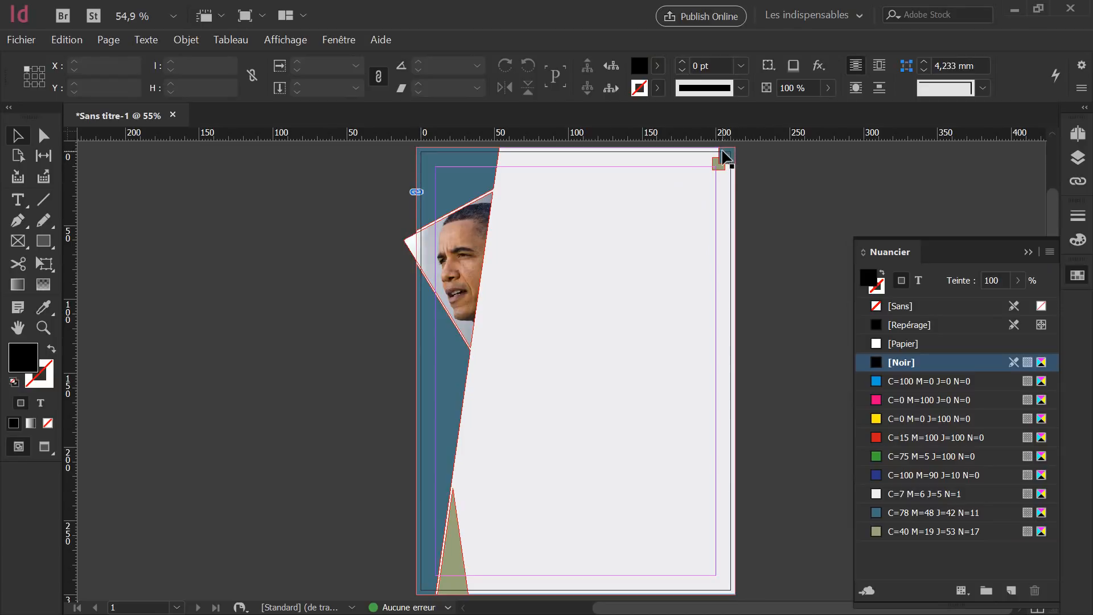
# Zoom in and show the Calques (layers) panel.
pyautogui.scroll(5, 740, 154)
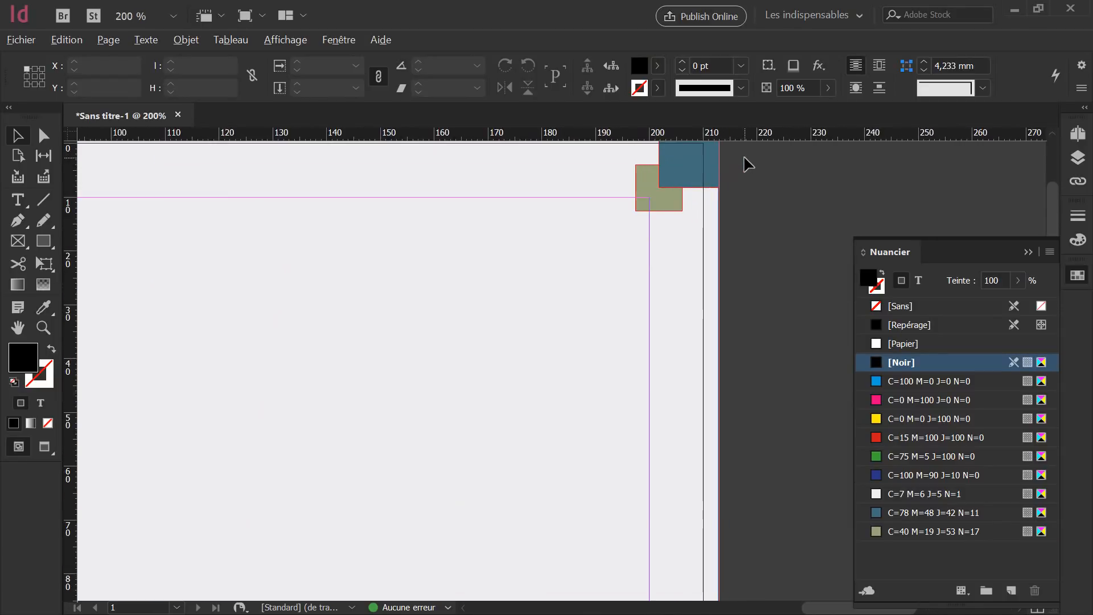
pyautogui.scroll(3, 700, 246)
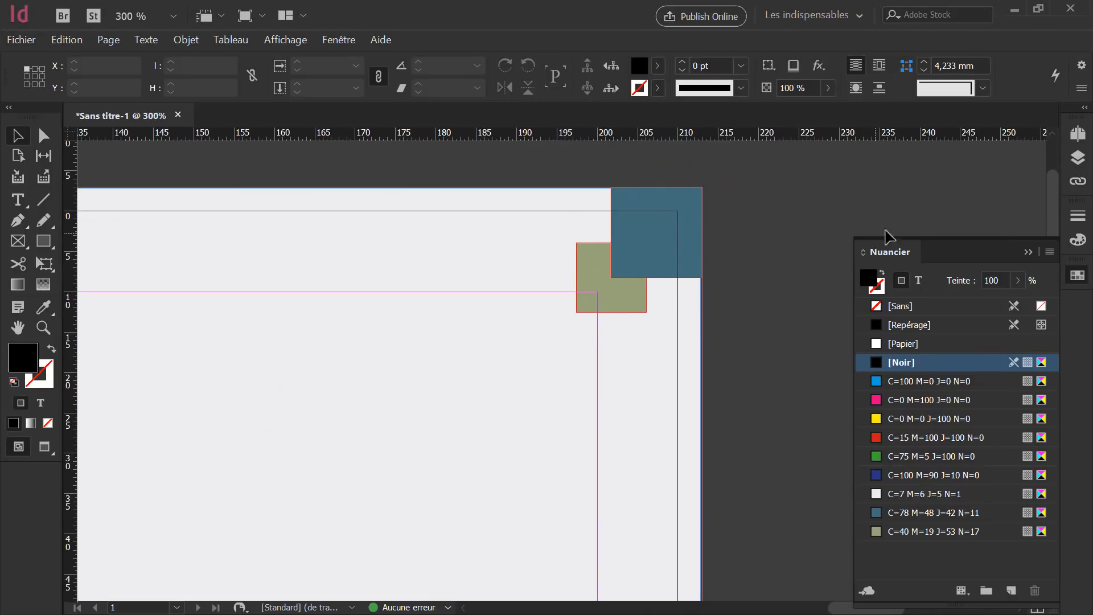
pyautogui.click(1084, 159)
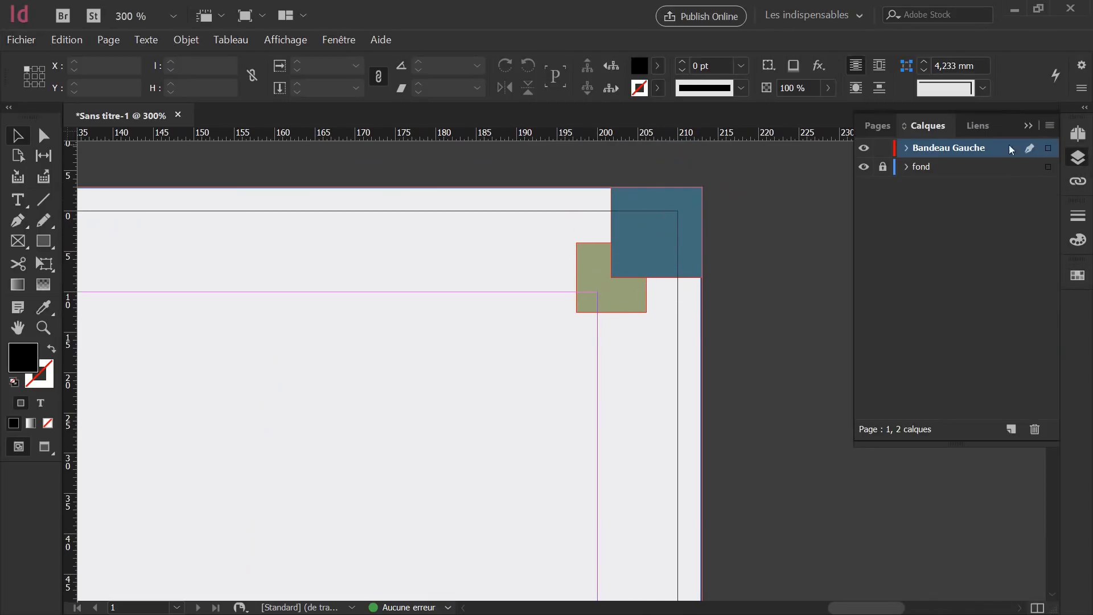
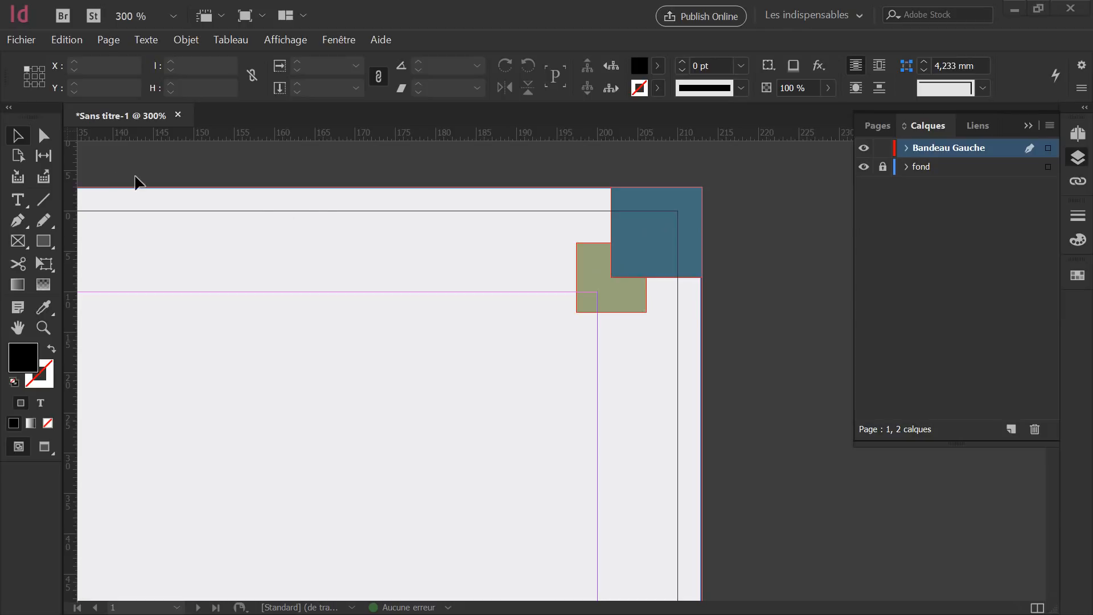
# Select the blue square in the top corner and view its context actions.
pyautogui.click(618, 242)
pyautogui.rightClick(618, 241)
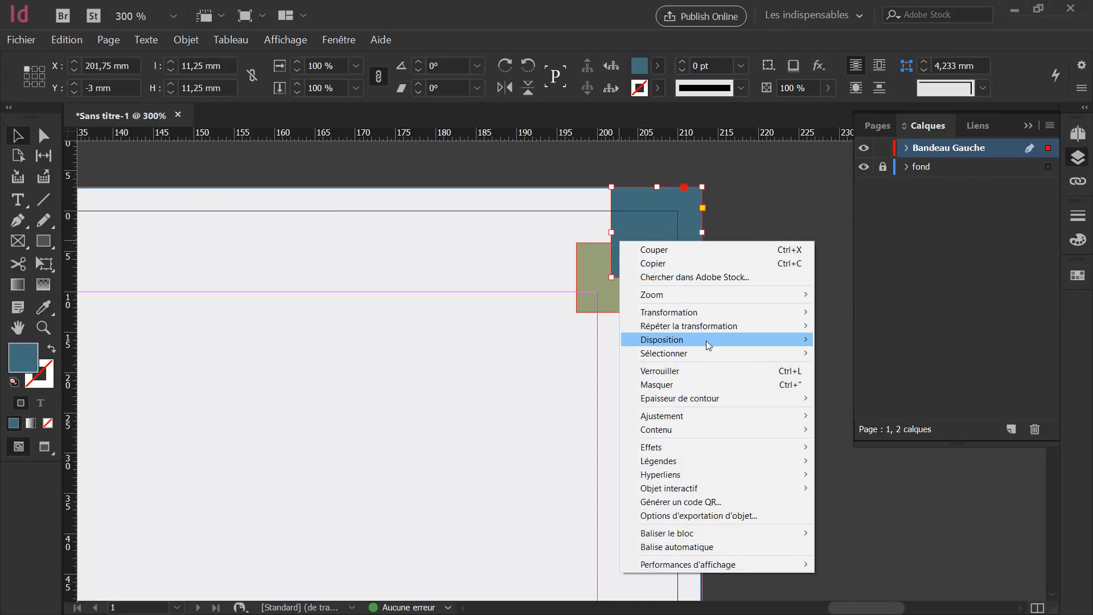
pyautogui.moveTo(706, 340)
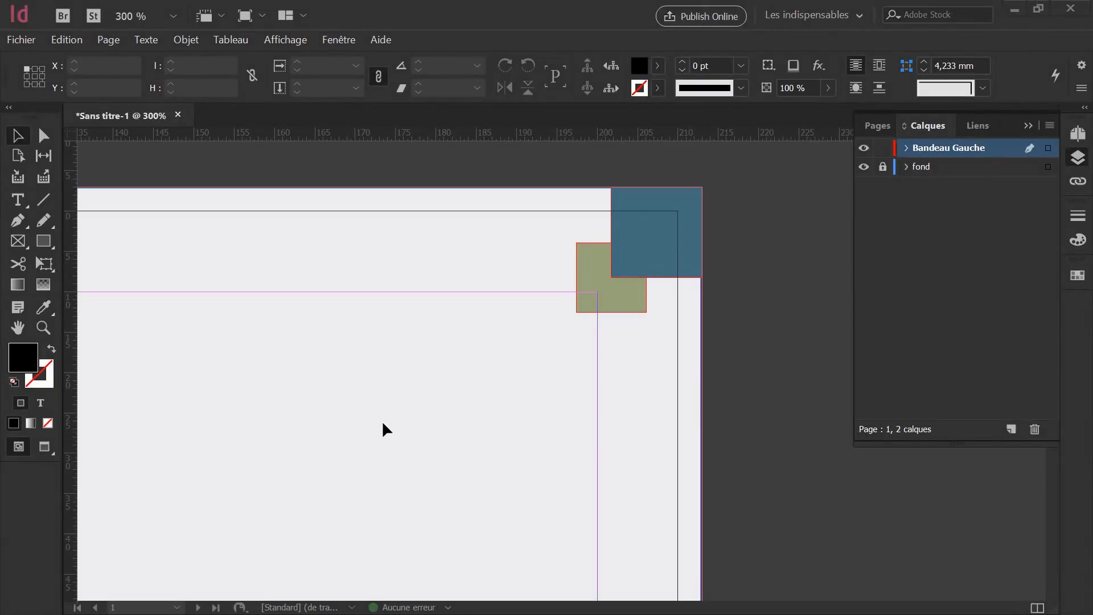
pyautogui.scroll(-1, 382, 420)
pyautogui.scroll(-5, 383, 422)
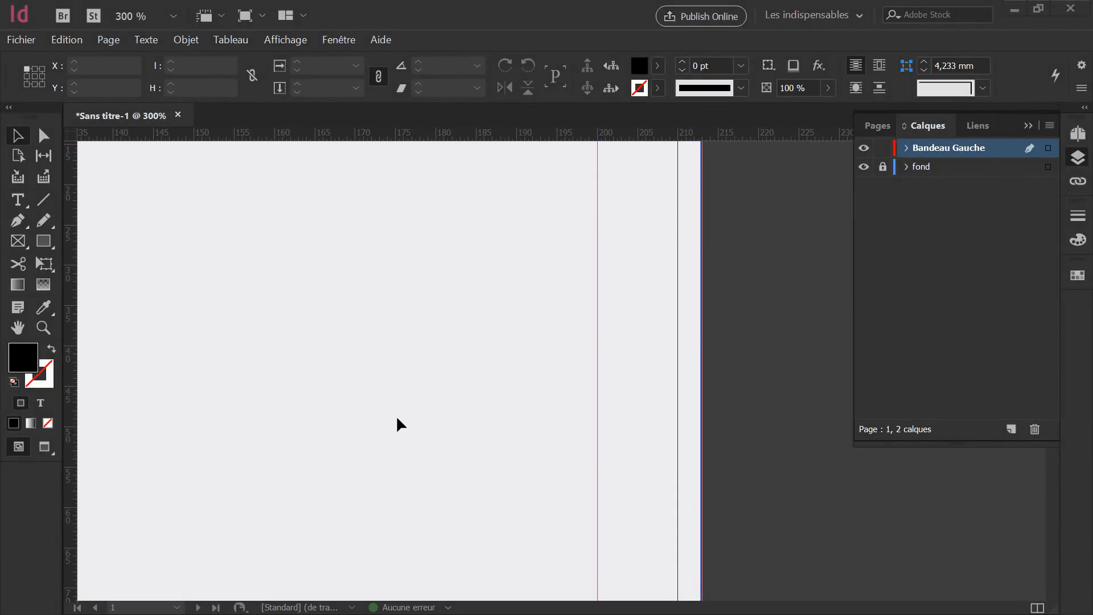
pyautogui.scroll(-4, 397, 420)
pyautogui.scroll(-6, 398, 424)
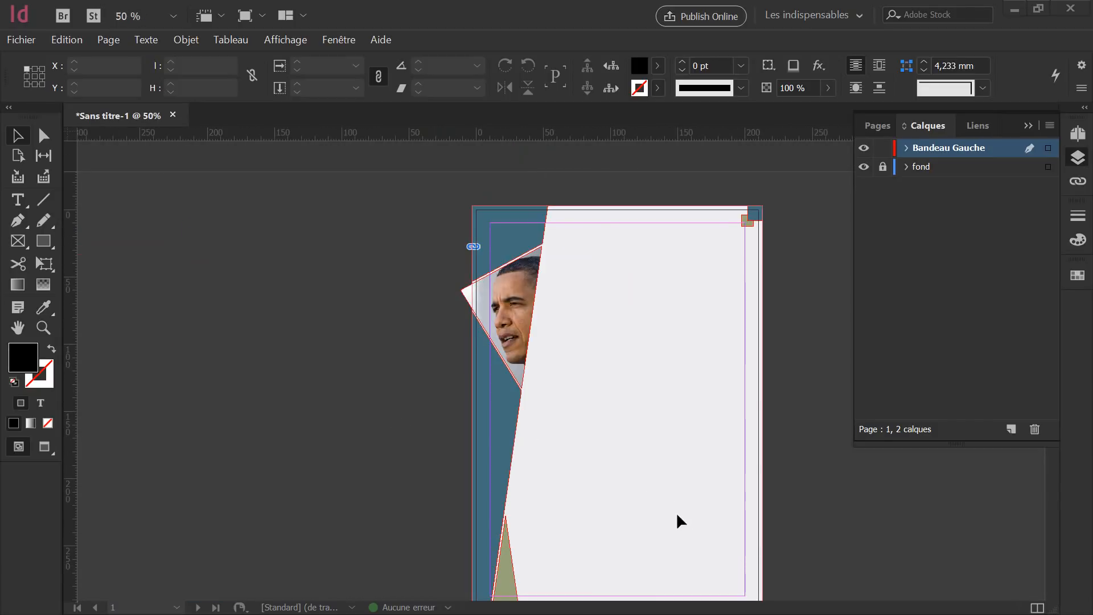
pyautogui.scroll(-2, 671, 507)
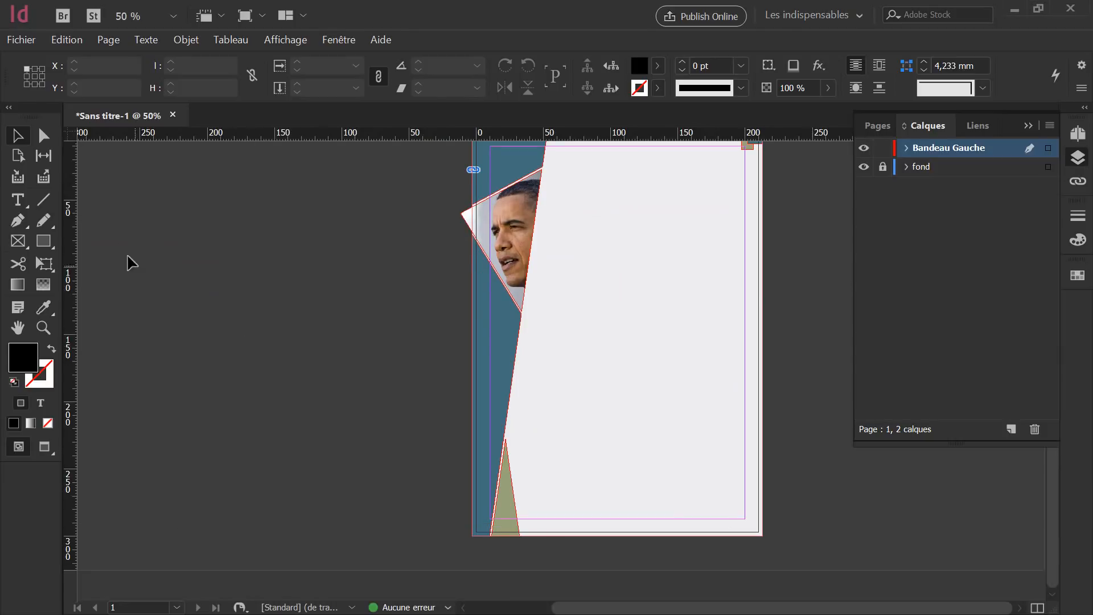
# Draw a closed triangle with the Pen at the page's bottom-right corner.
pyautogui.click(21, 223)
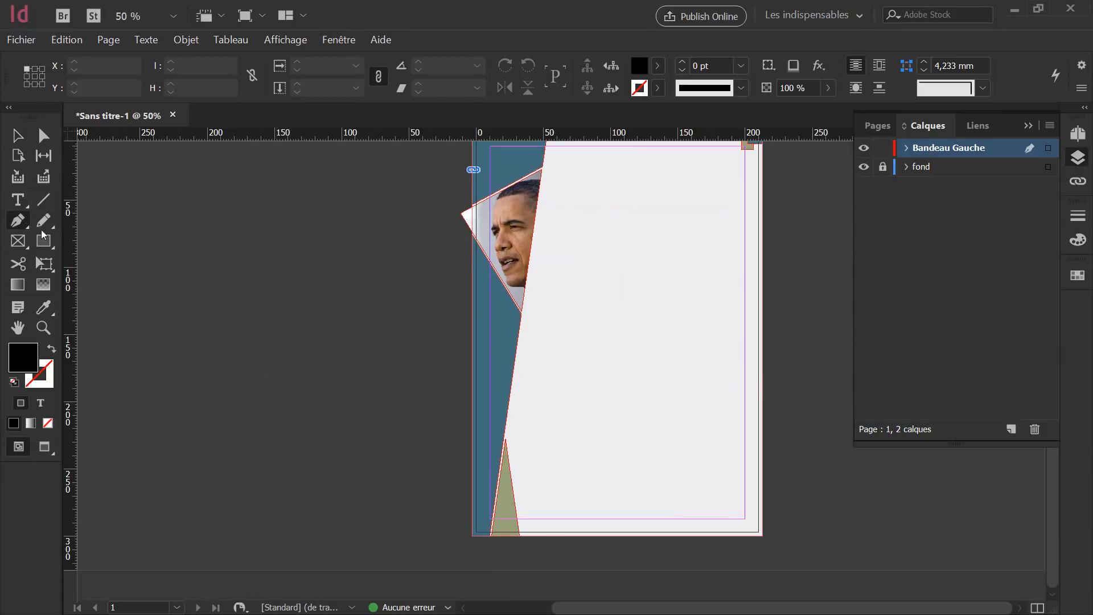
pyautogui.keyDown('alt'); pyautogui.scroll(1, 795, 510); pyautogui.keyUp('alt')
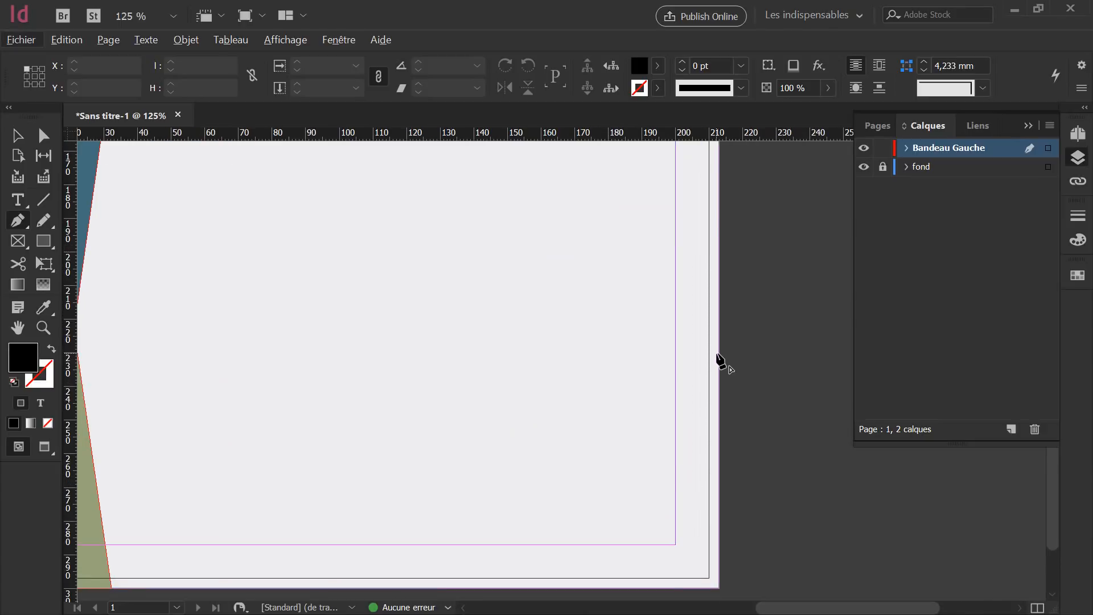
pyautogui.click(719, 353)
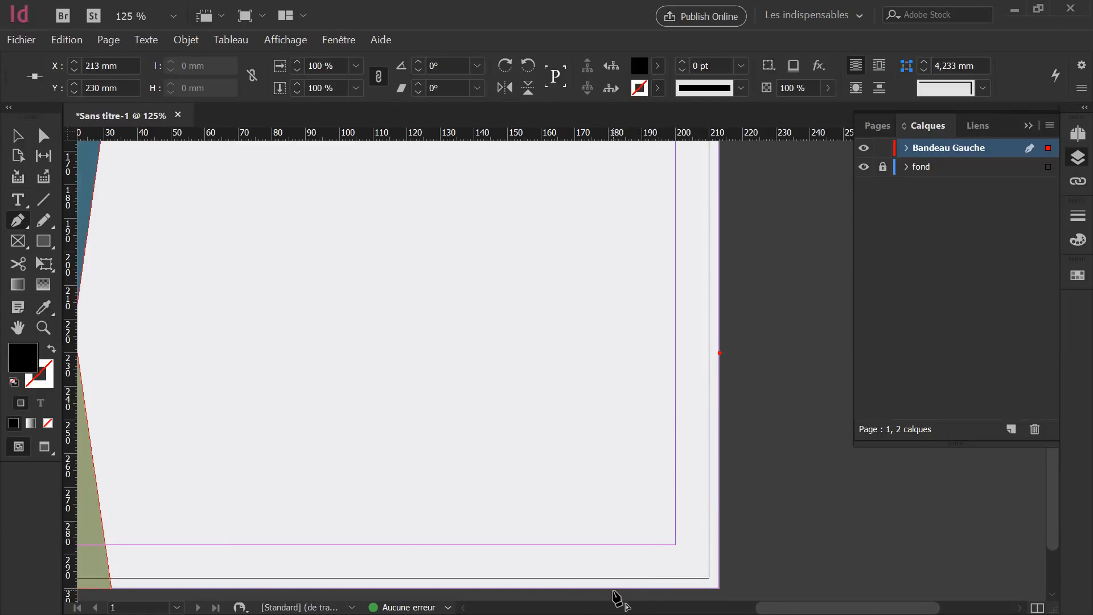
pyautogui.click(612, 588)
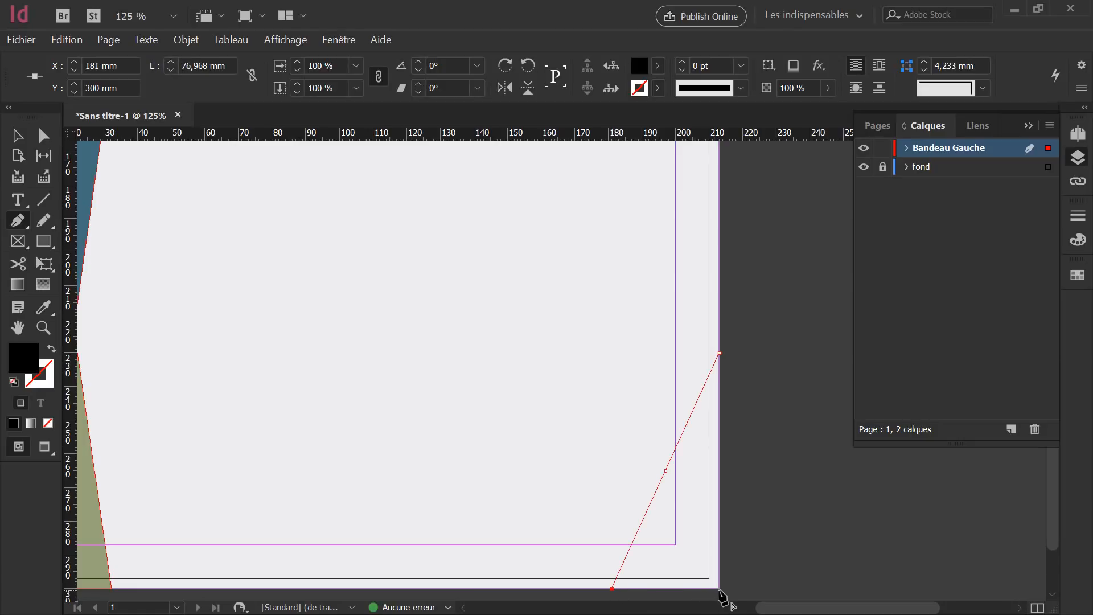
pyautogui.click(719, 587)
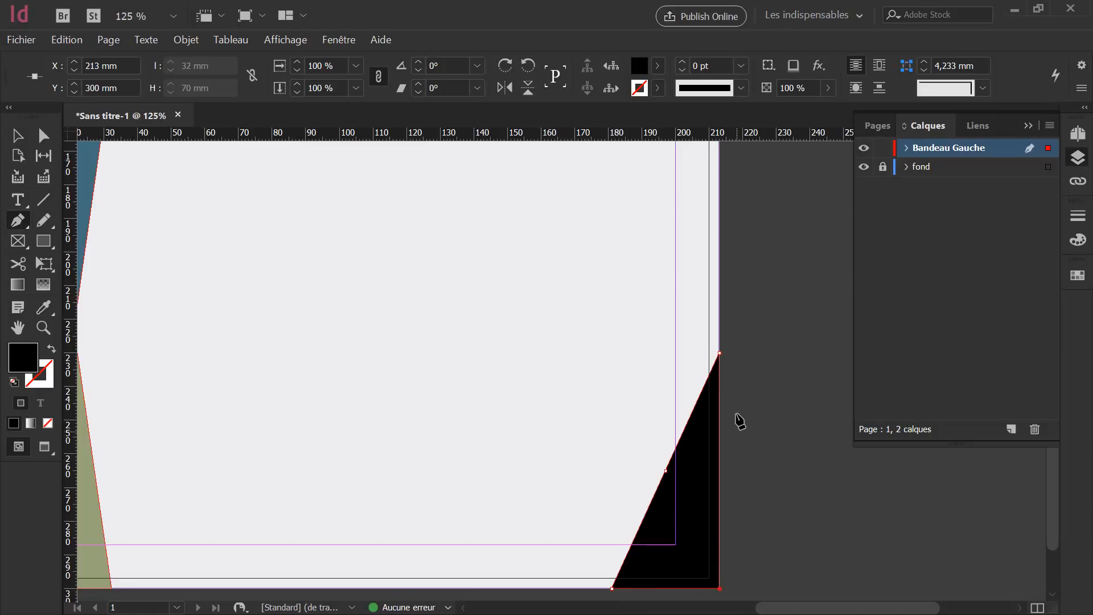
pyautogui.click(720, 354)
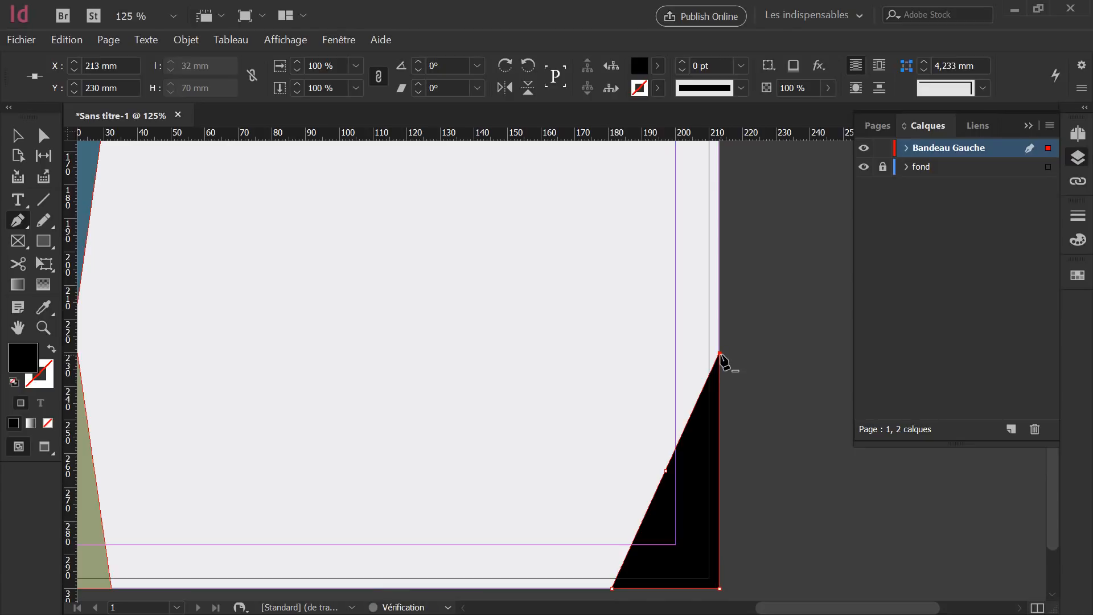
# Fill the triangle with the C=78 M=48 J=42 N=11 blue and preview the page.
pyautogui.press('v')
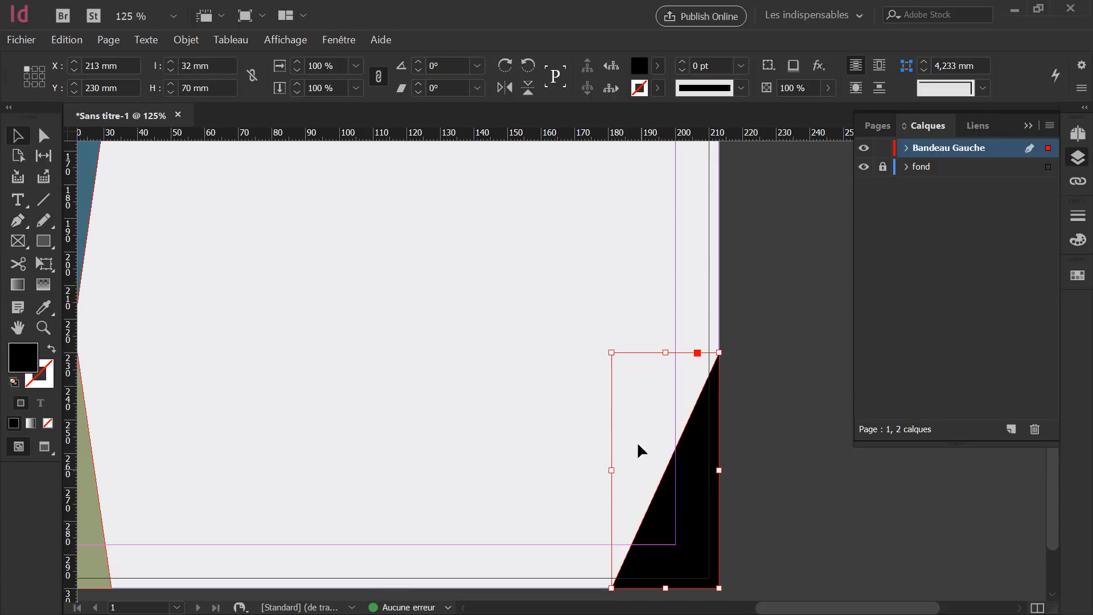
pyautogui.click(1077, 275)
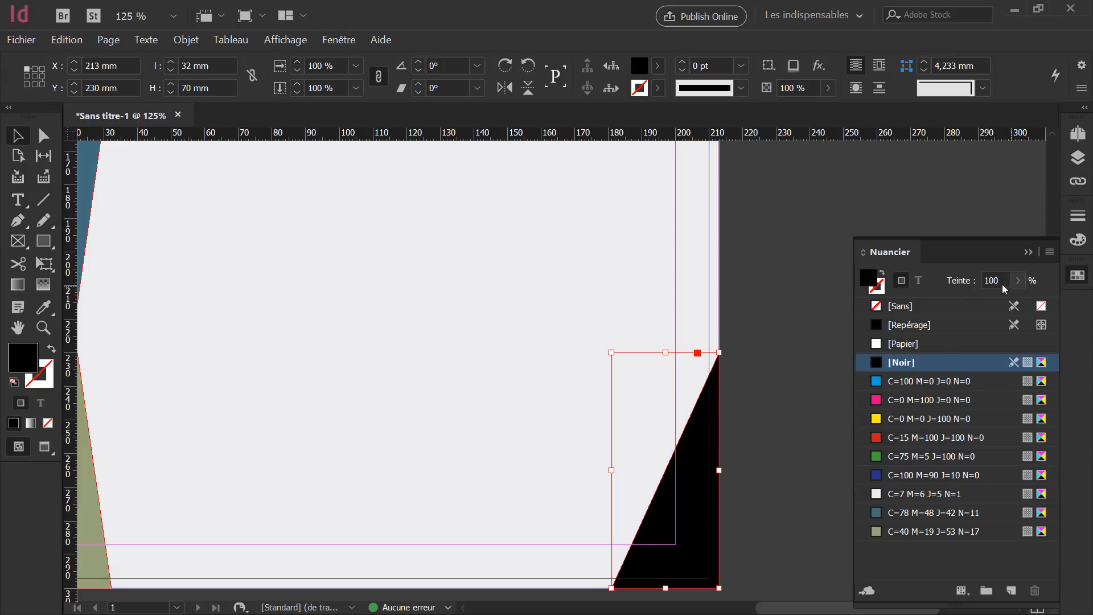
pyautogui.click(926, 514)
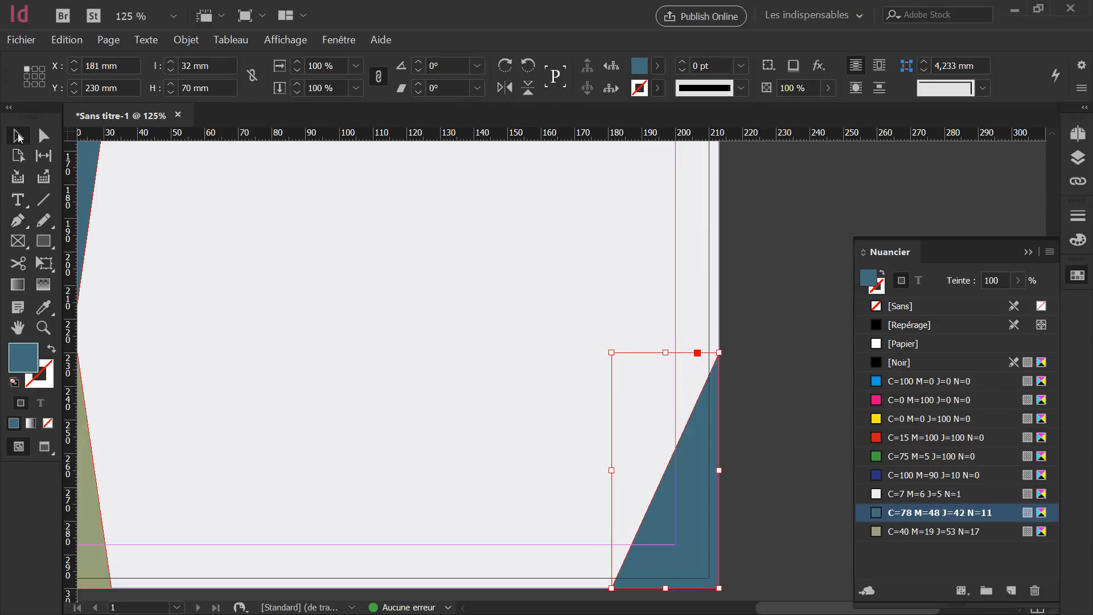
pyautogui.click(366, 342)
pyautogui.hotkey('shift', 'w')
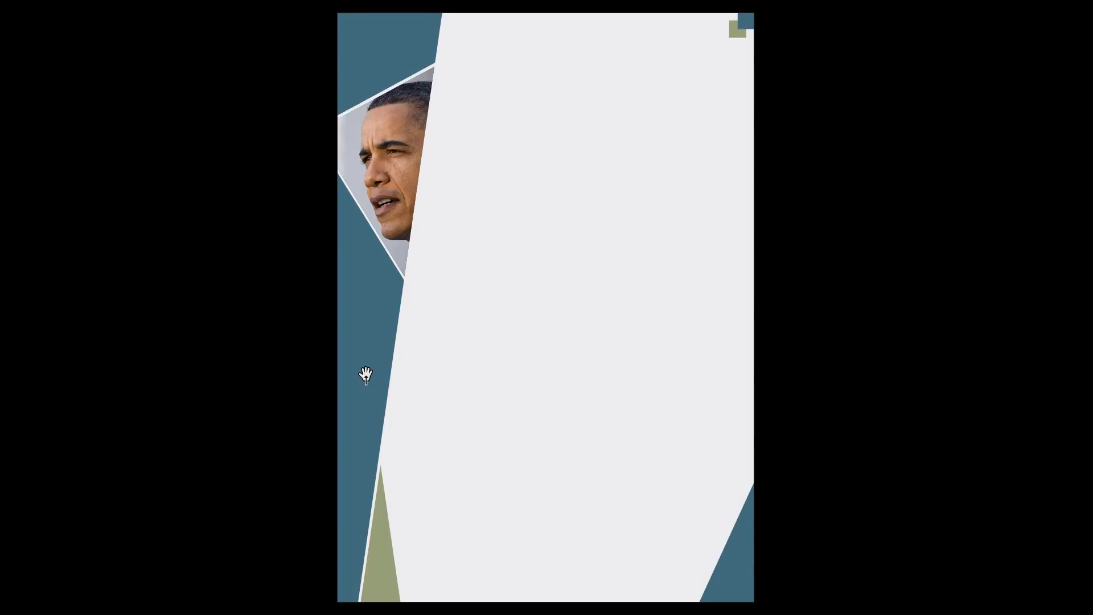
pyautogui.press('Escape')
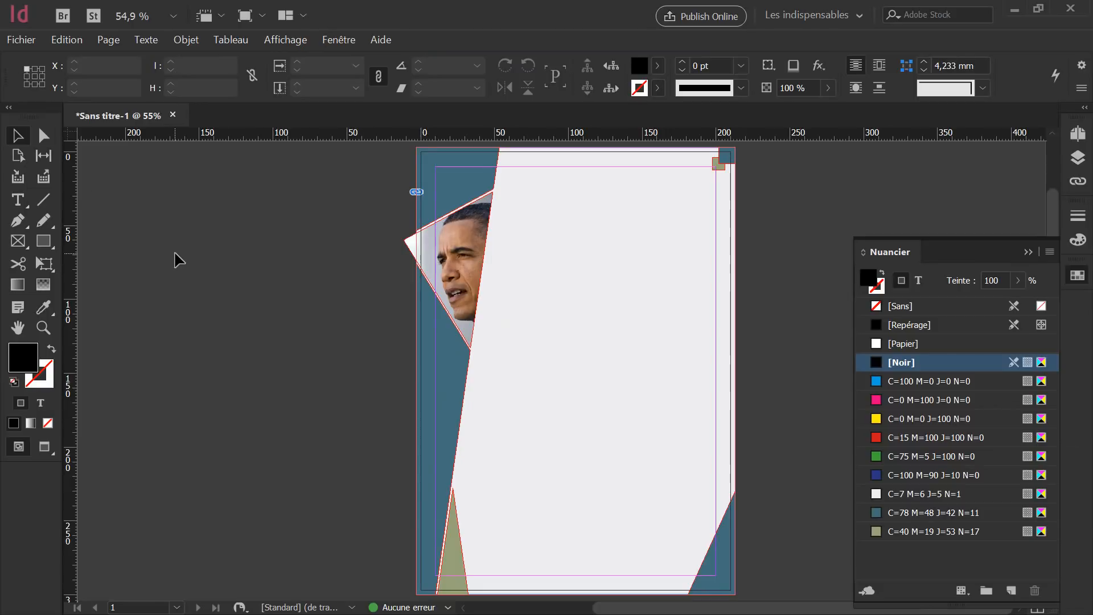
# Save the document as cv.indd on the desktop.
pyautogui.click(25, 41)
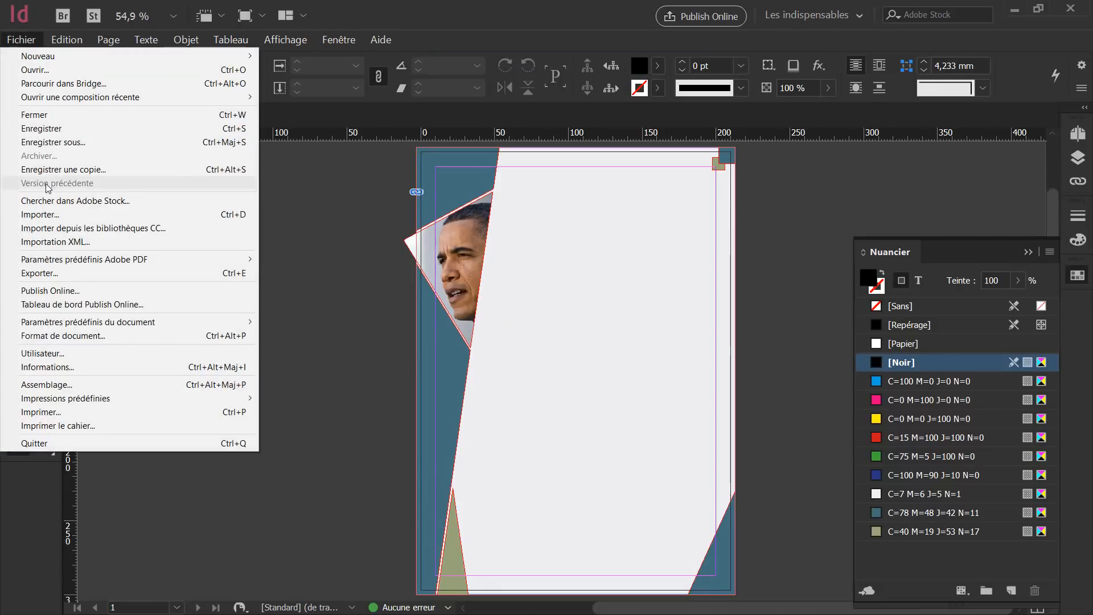
pyautogui.click(57, 142)
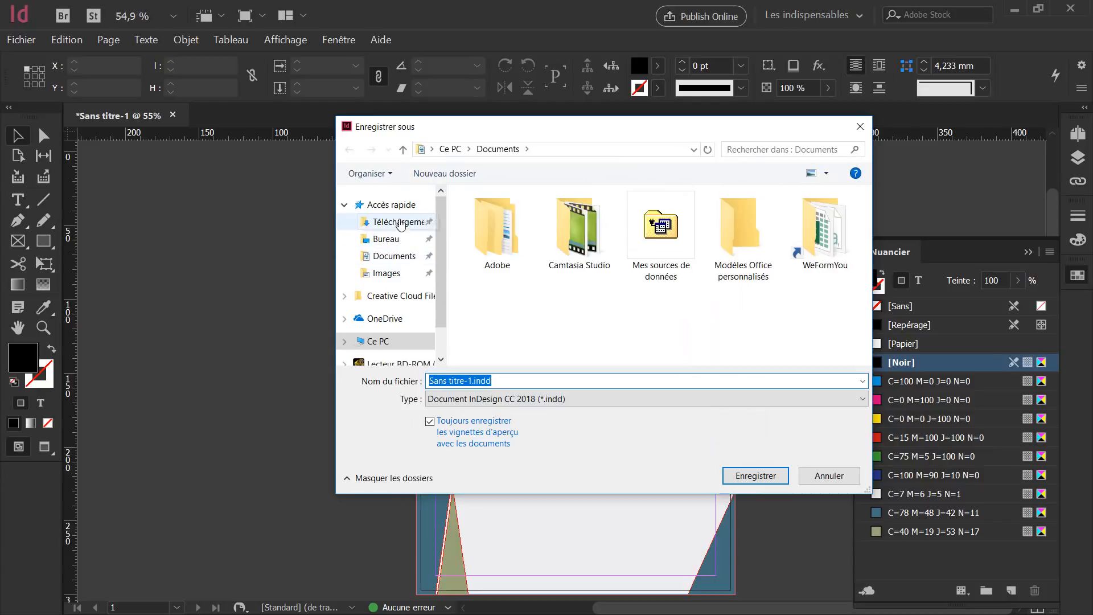
pyautogui.click(387, 239)
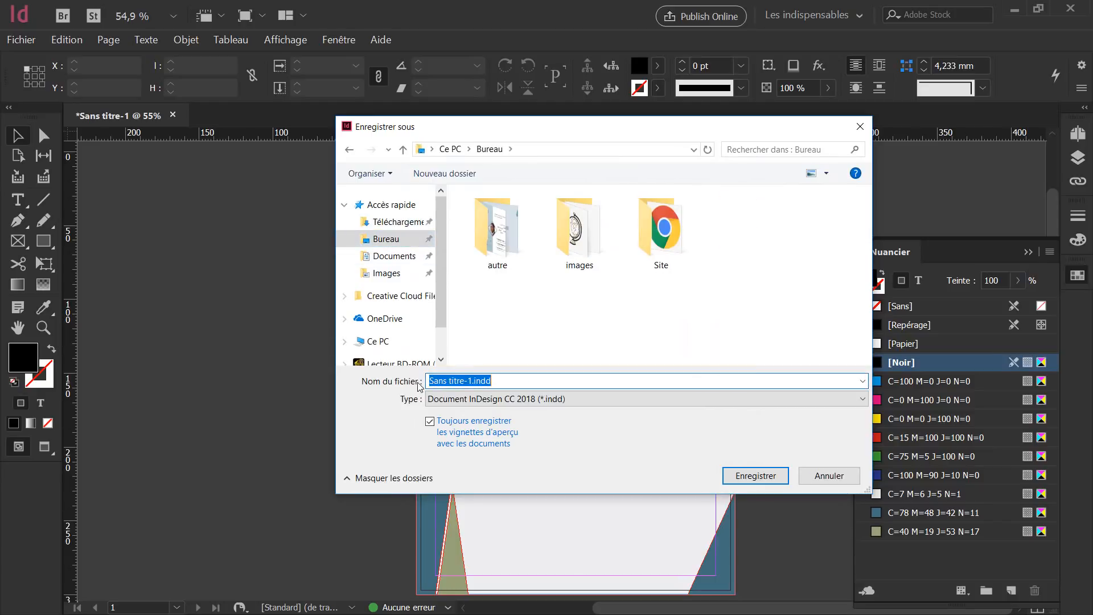
pyautogui.write('cv')
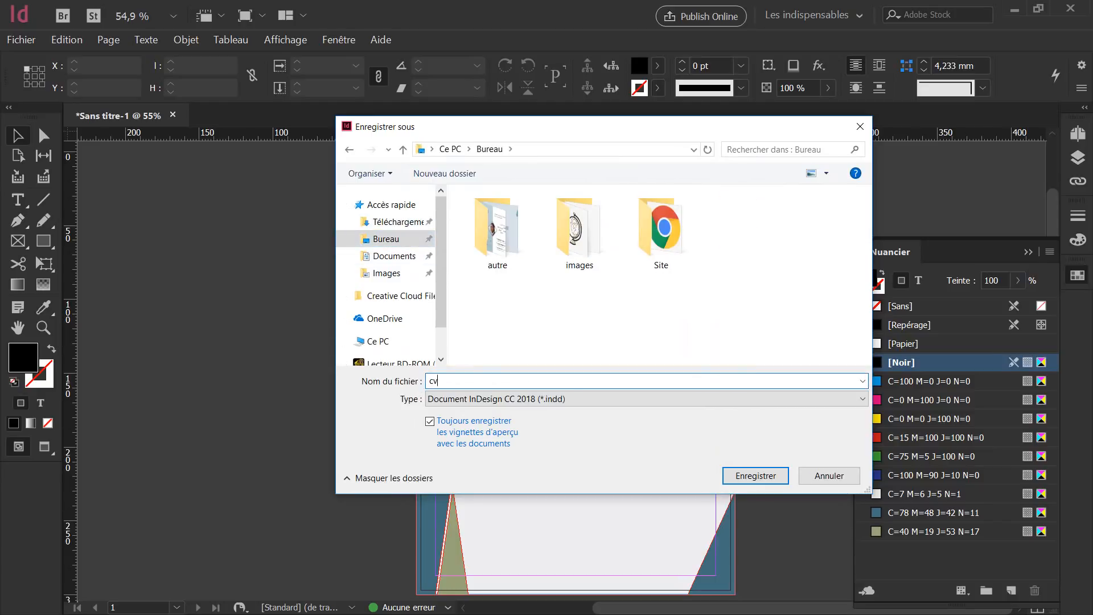
pyautogui.press('Return')
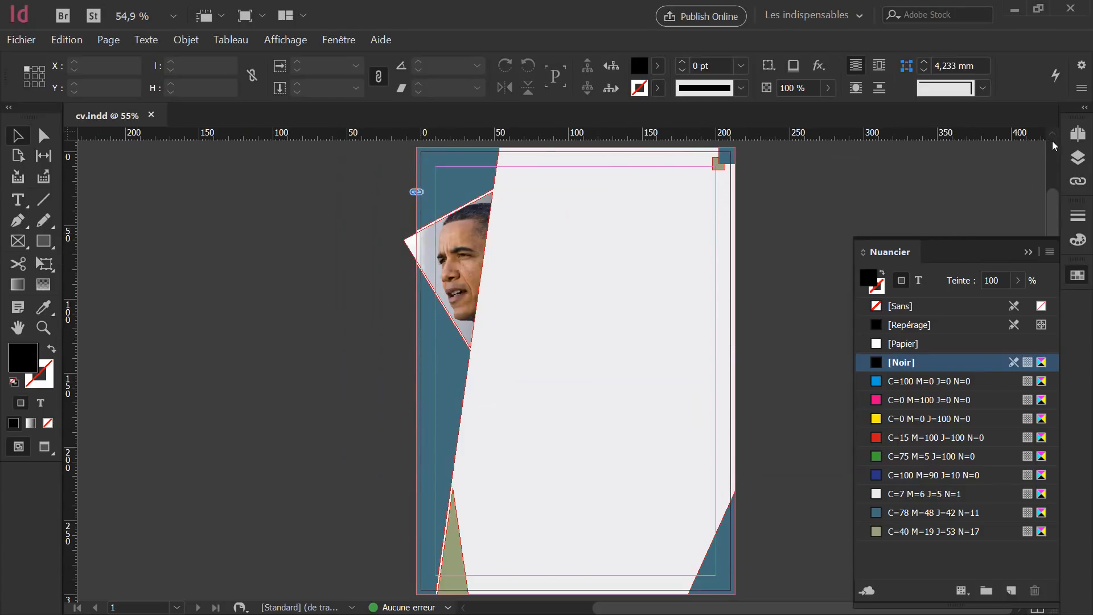
# Rename the Bandeau Gauche layer to 'déco' and lock it.
pyautogui.click(1077, 157)
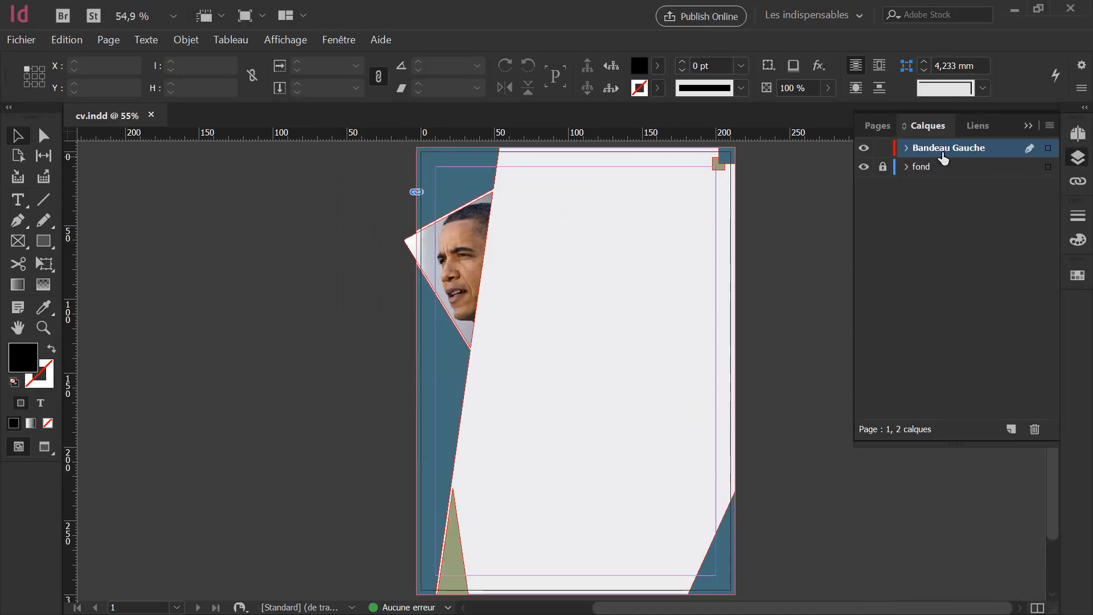
pyautogui.doubleClick(970, 148)
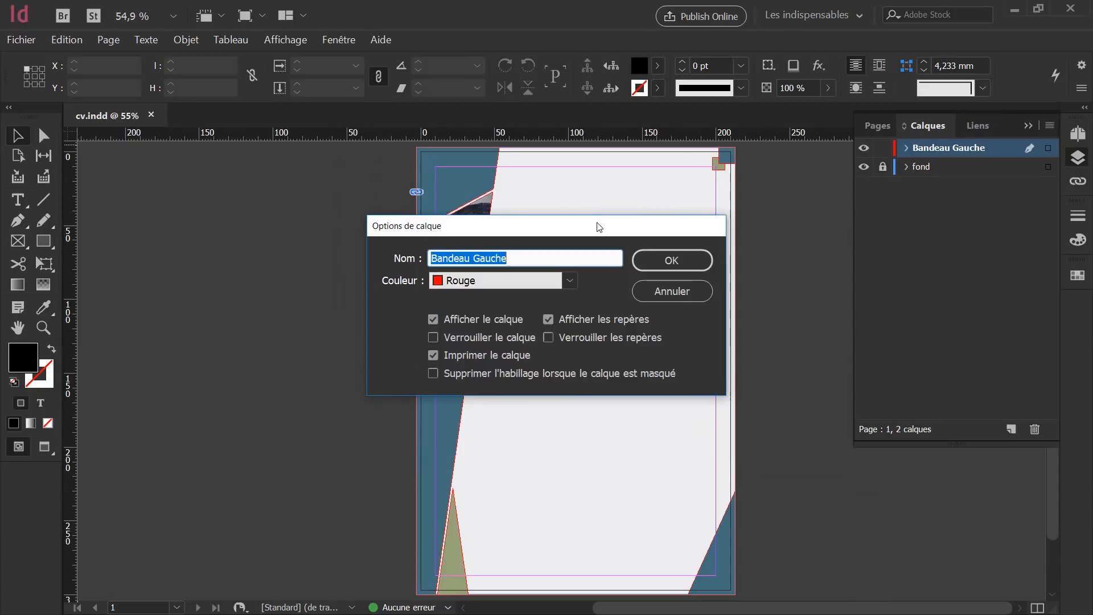
pyautogui.write('déco')
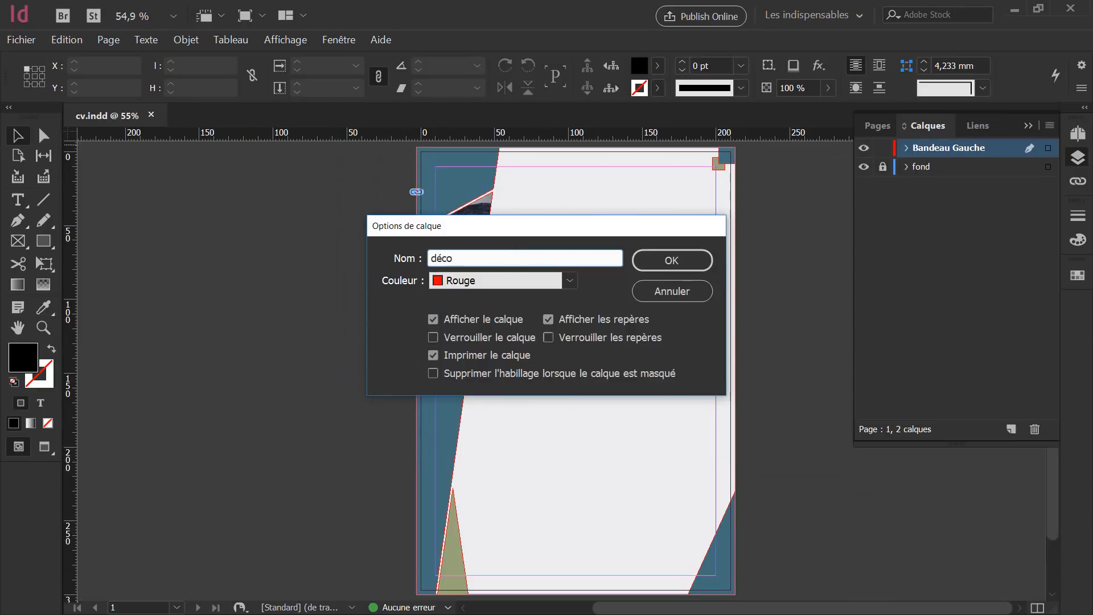
pyautogui.click(696, 260)
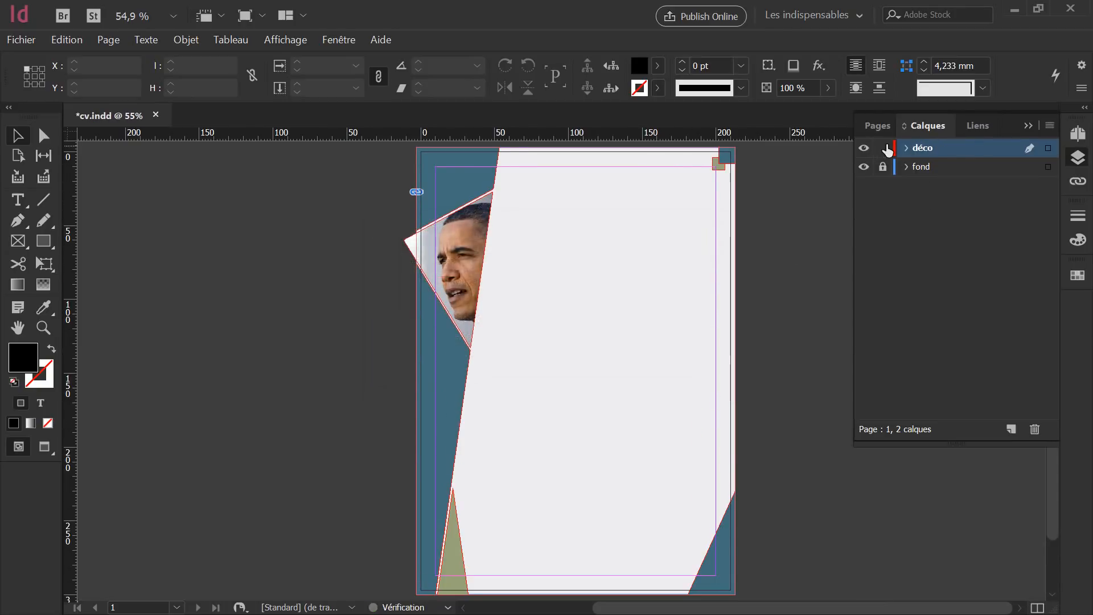
pyautogui.click(883, 149)
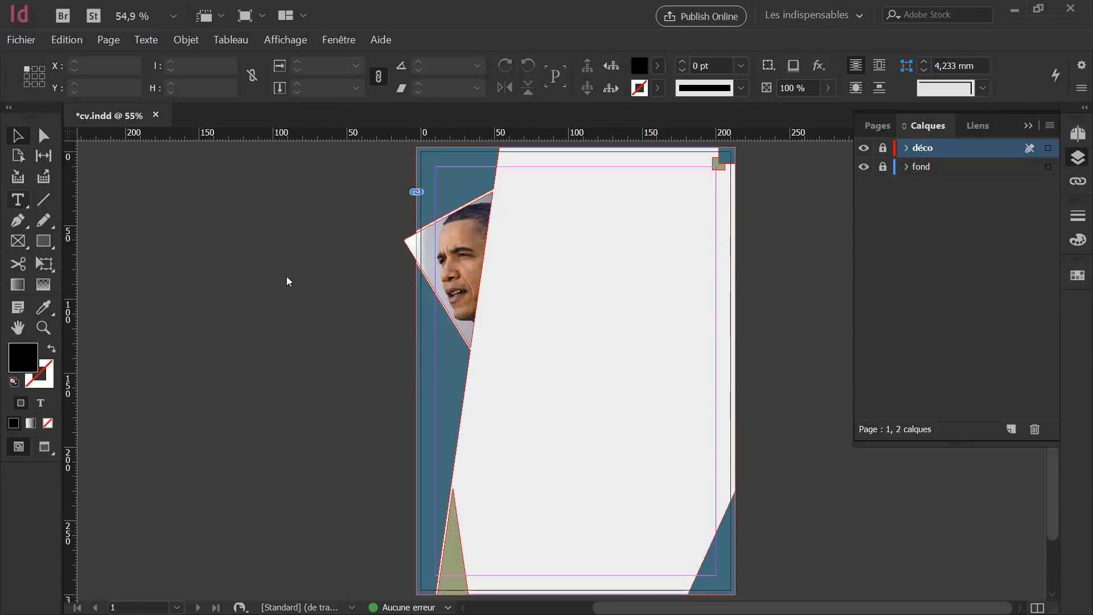
pyautogui.press('t')
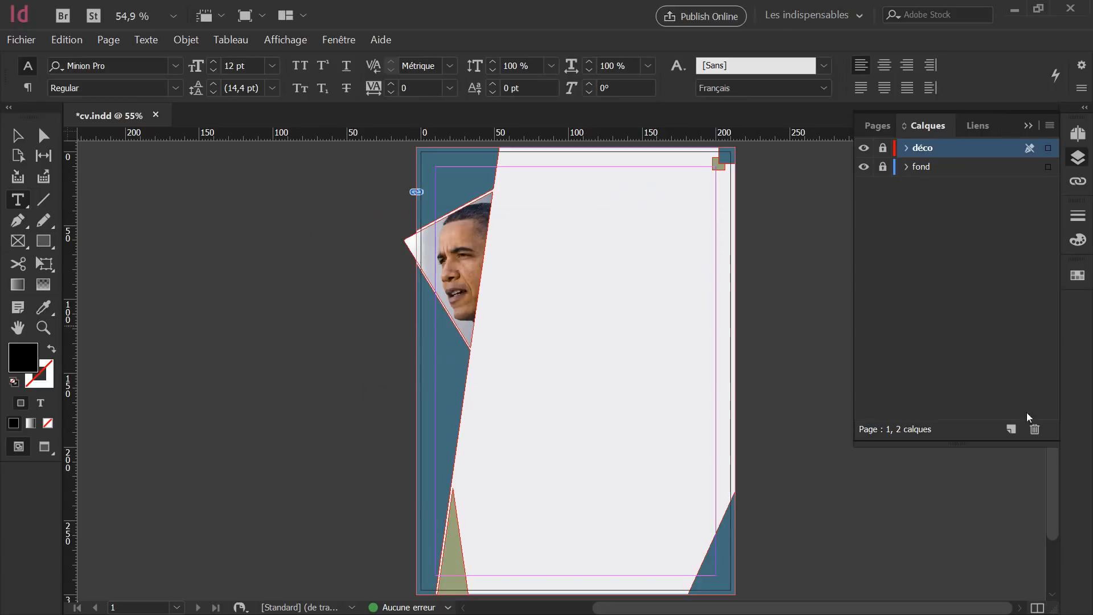
# On a new active layer Calque 3, type 'John DOE' in a top-right text frame and select it.
pyautogui.click(1011, 429)
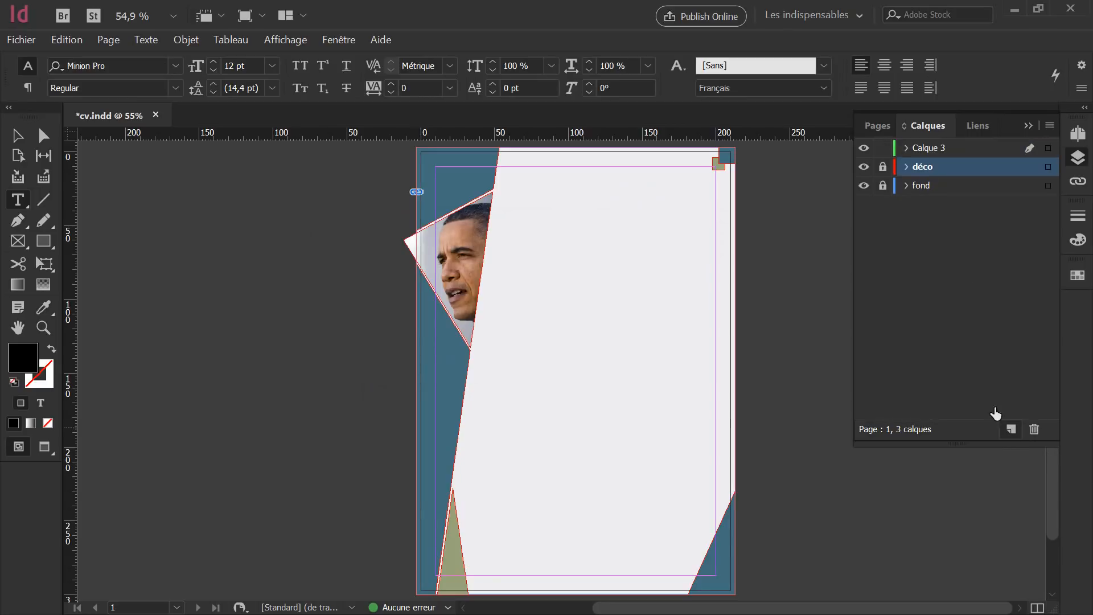
pyautogui.click(929, 149)
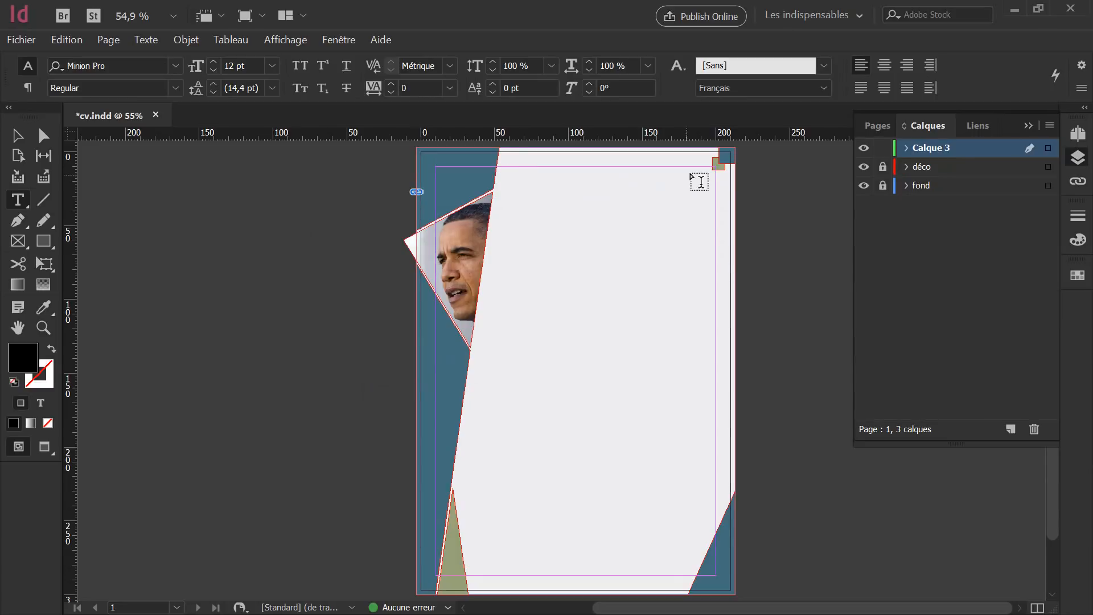
pyautogui.moveTo(716, 166)
pyautogui.mouseDown()
pyautogui.moveTo(661, 199)
pyautogui.moveTo(500, 211)
pyautogui.mouseUp()
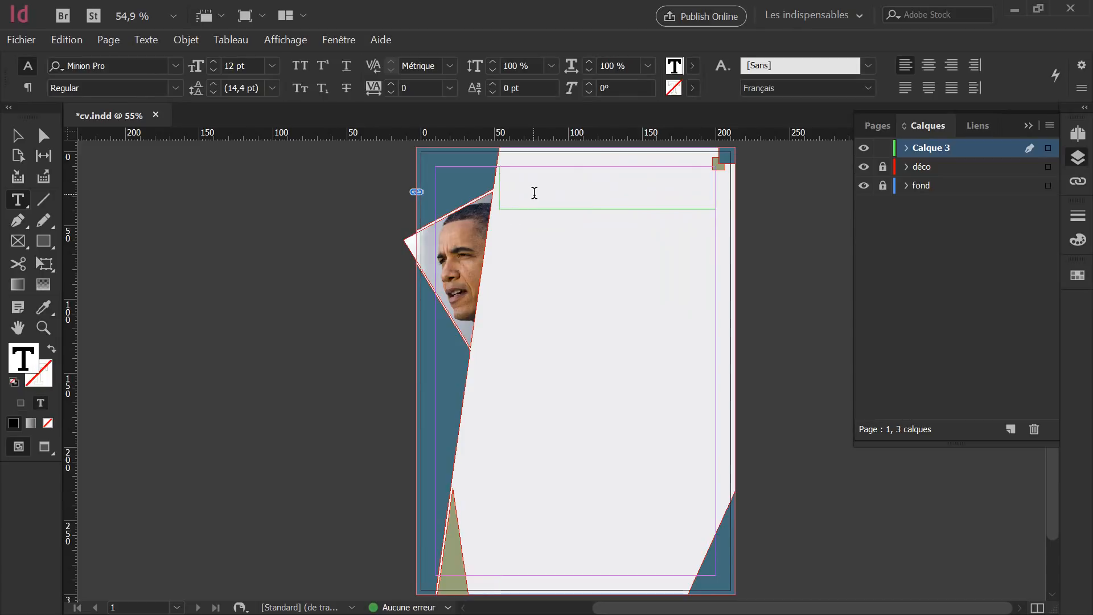
pyautogui.write('John DOE')
pyautogui.scroll(3, 580, 171)
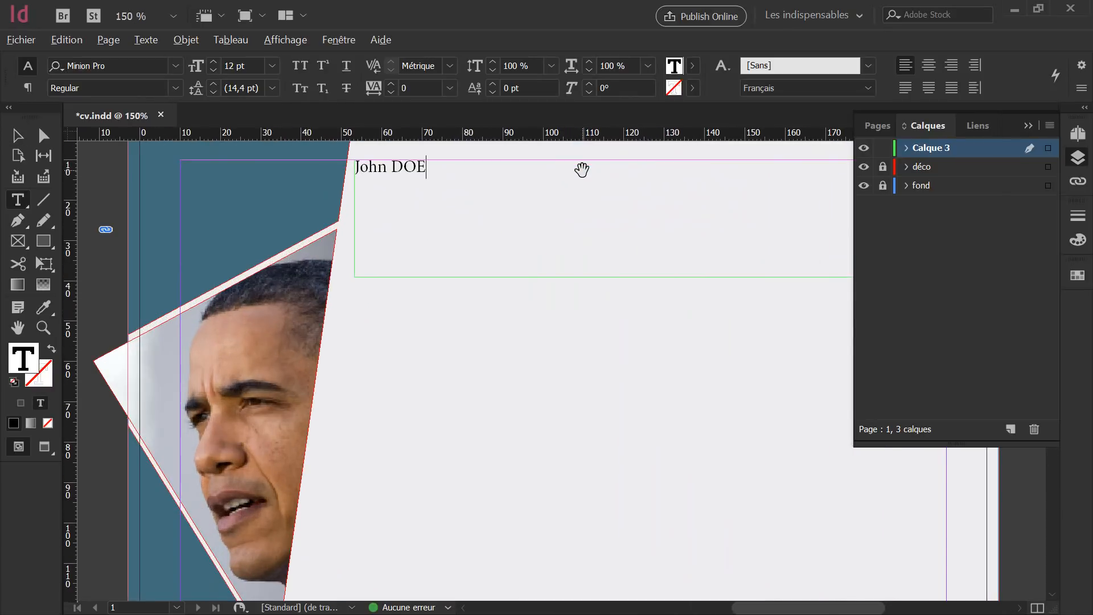
pyautogui.tripleClick(359, 165)
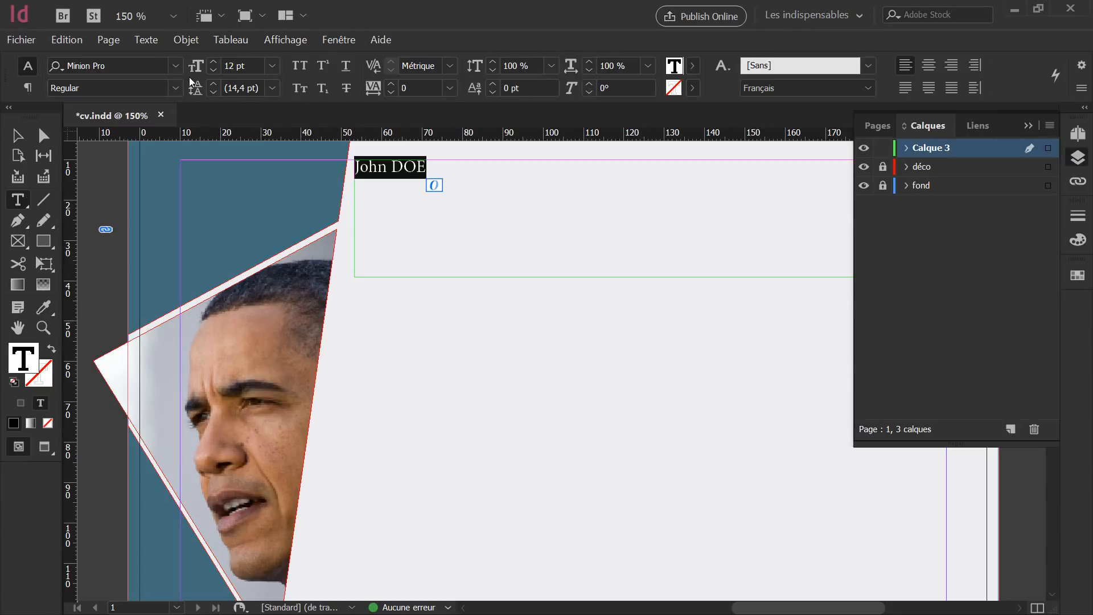
# Set the name in Roboto Medium.
pyautogui.click(134, 66)
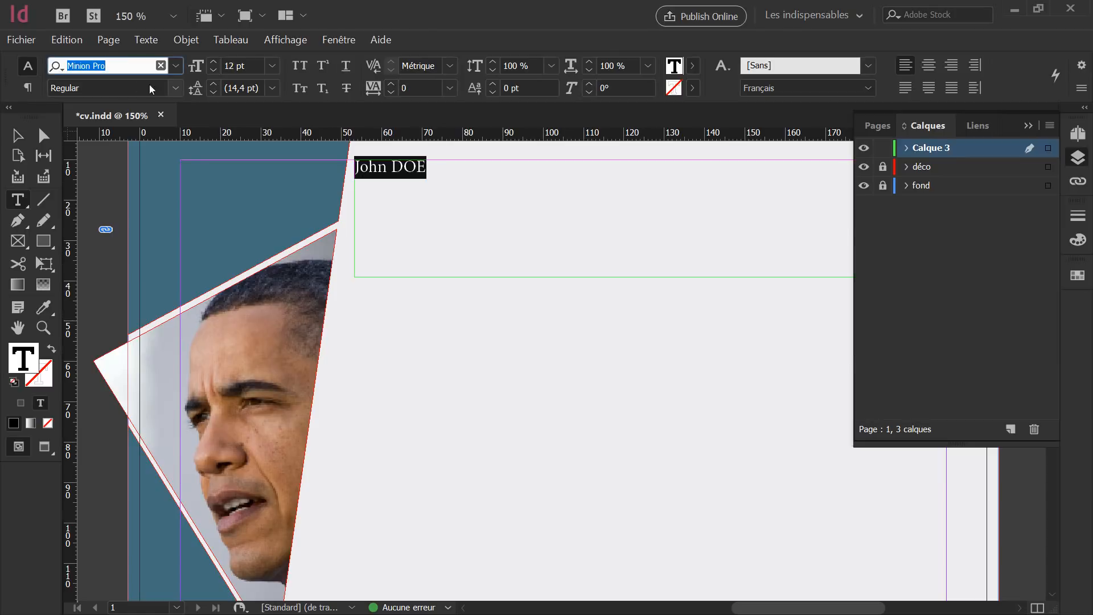
pyautogui.write('robo')
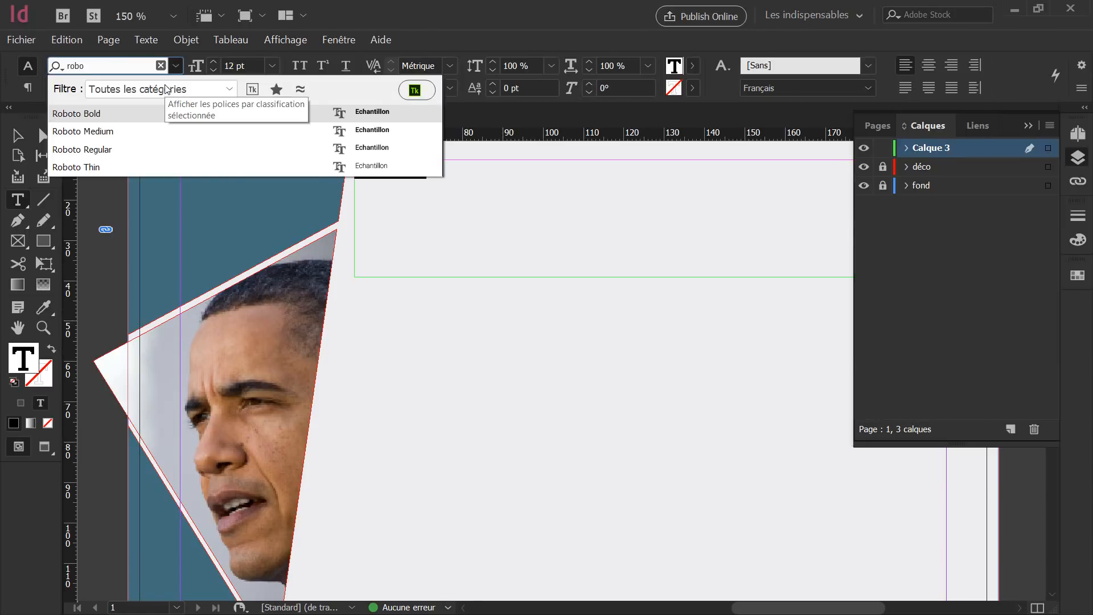
pyautogui.click(119, 132)
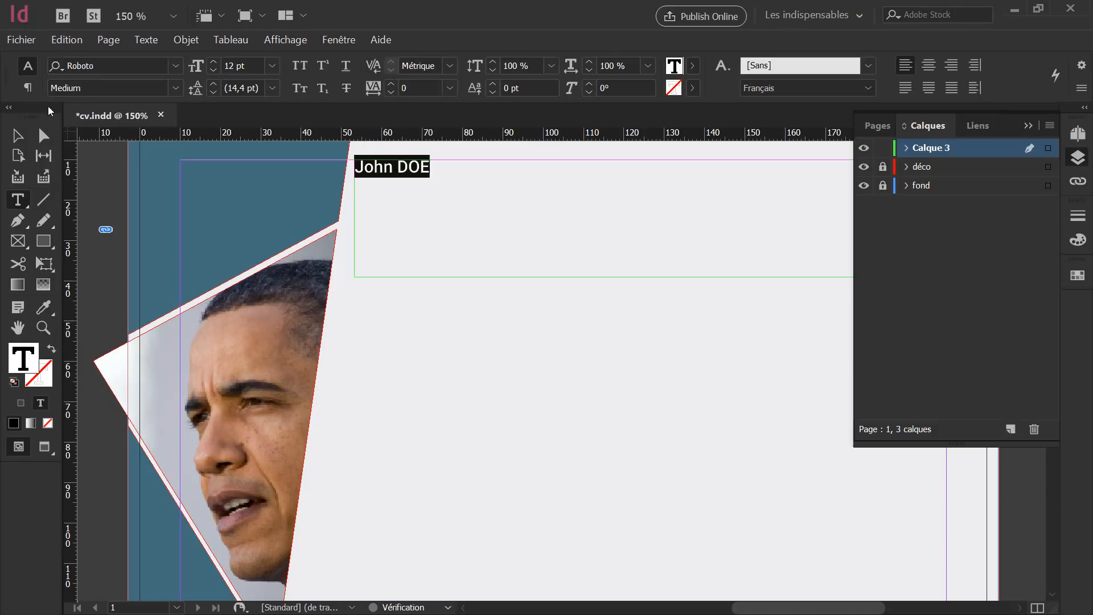
# Increase the name's font size to 40 pt.
pyautogui.click(193, 68)
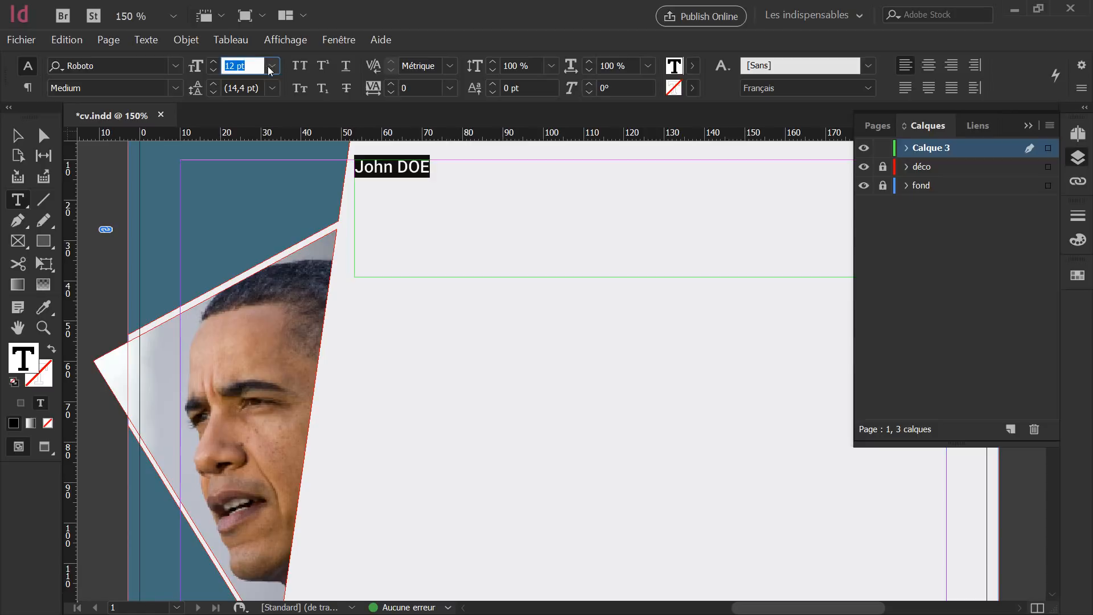
pyautogui.click(213, 64)
pyautogui.click(212, 64)
pyautogui.click(213, 63)
pyautogui.click(213, 64)
pyautogui.click(213, 64)
pyautogui.click(213, 64)
pyautogui.click(213, 64)
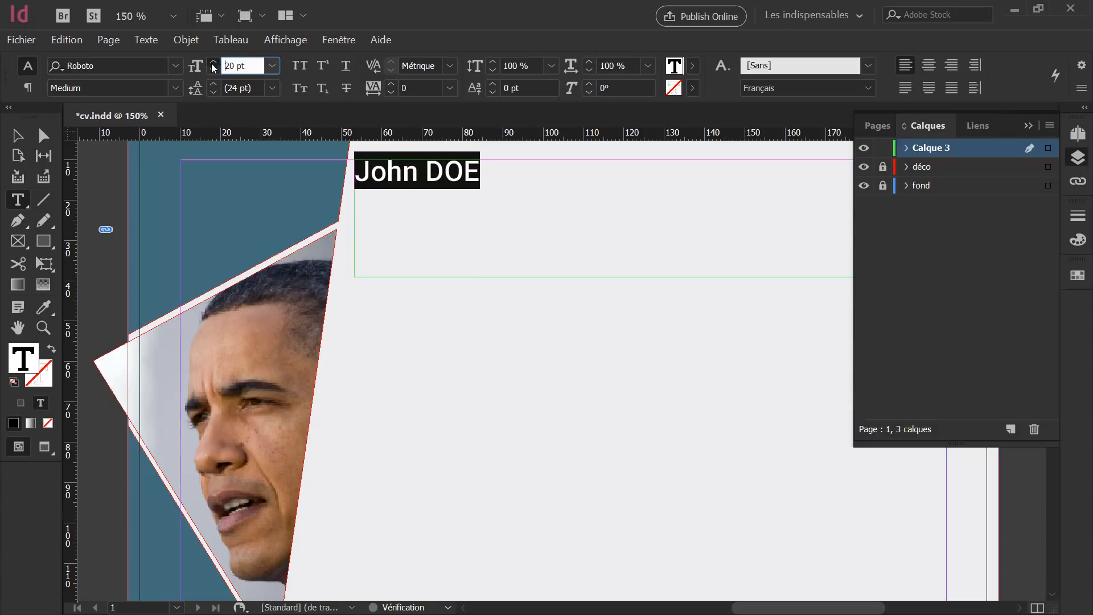
pyautogui.click(213, 64)
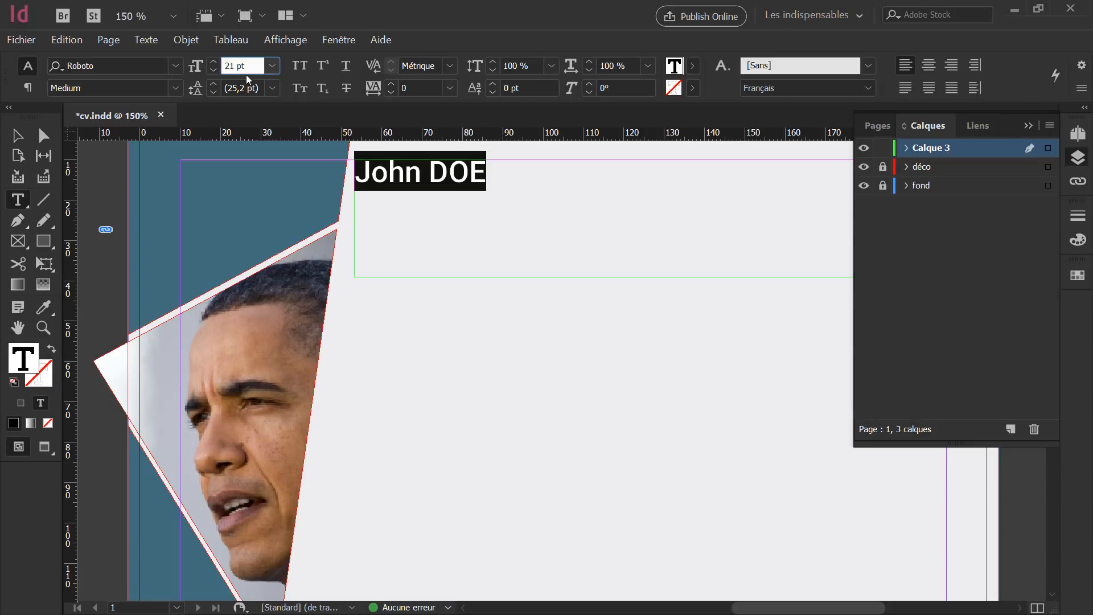
pyautogui.moveTo(253, 65); pyautogui.dragTo(152, 66)
pyautogui.click(251, 64)
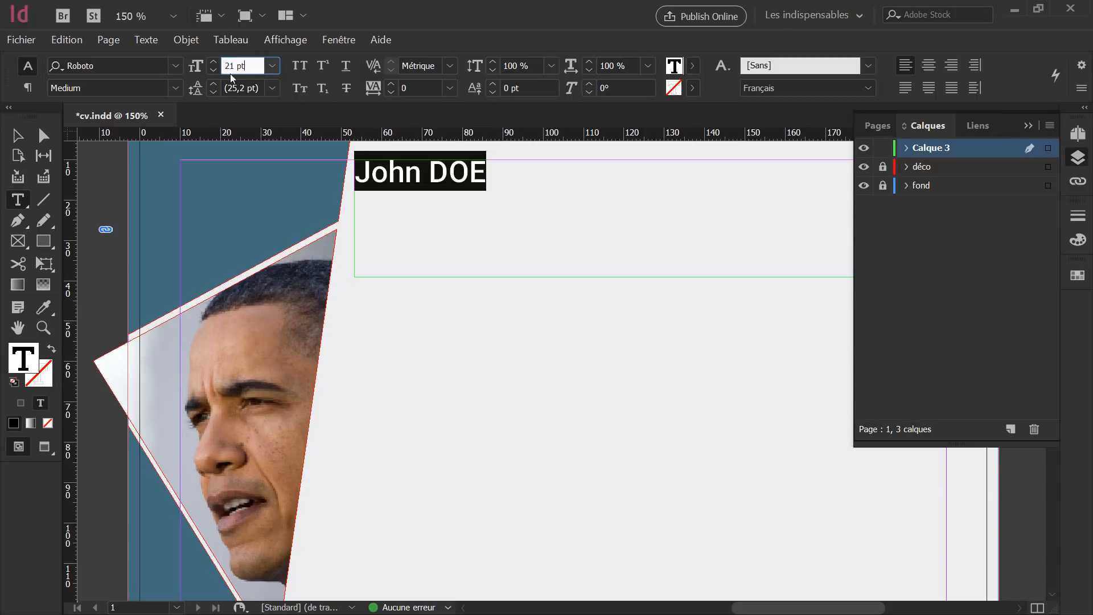
pyautogui.click(193, 66)
pyautogui.press('Up')
pyautogui.press('Up')
pyautogui.press('Up')
pyautogui.press('Up')
pyautogui.press('Up')
pyautogui.press('Up')
pyautogui.press('Up')
pyautogui.press('Up')
pyautogui.press('Up')
pyautogui.press('Up')
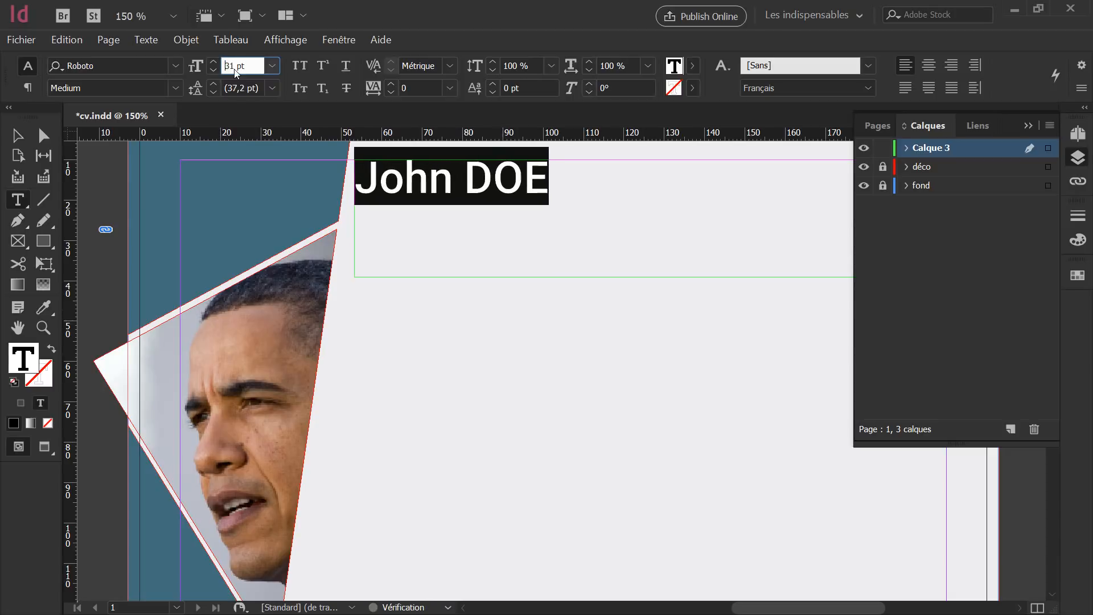
pyautogui.press('Up')
pyautogui.press('Up')
pyautogui.press('Up')
pyautogui.press('Up')
pyautogui.press('Up')
pyautogui.press('Up')
pyautogui.press('Up')
pyautogui.press('Up')
pyautogui.press('Up')
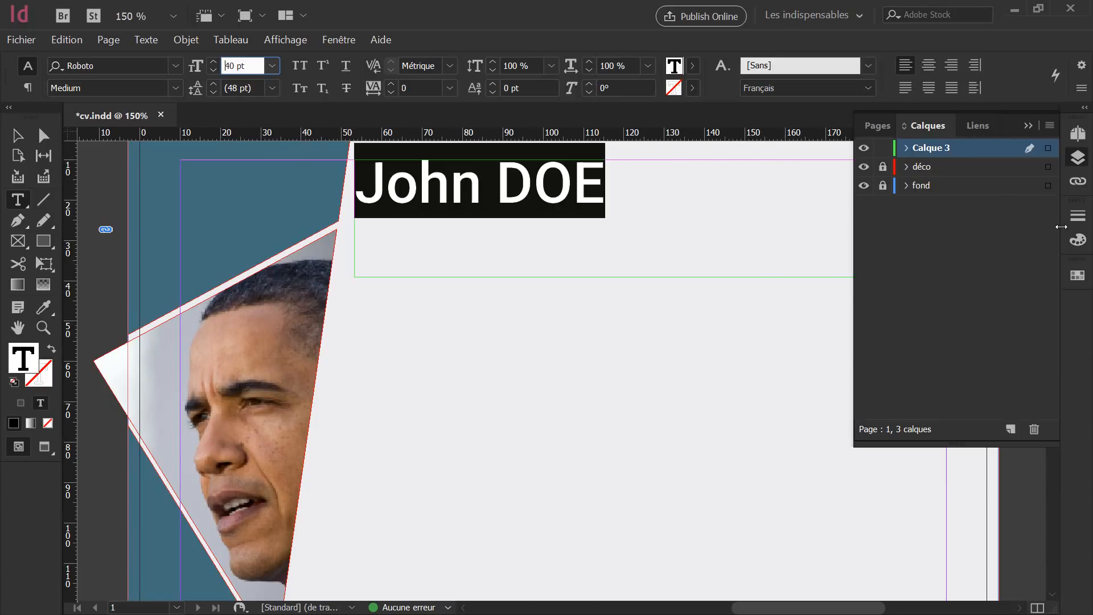
# Apply a 75% tint to the name and deselect.
pyautogui.click(1077, 275)
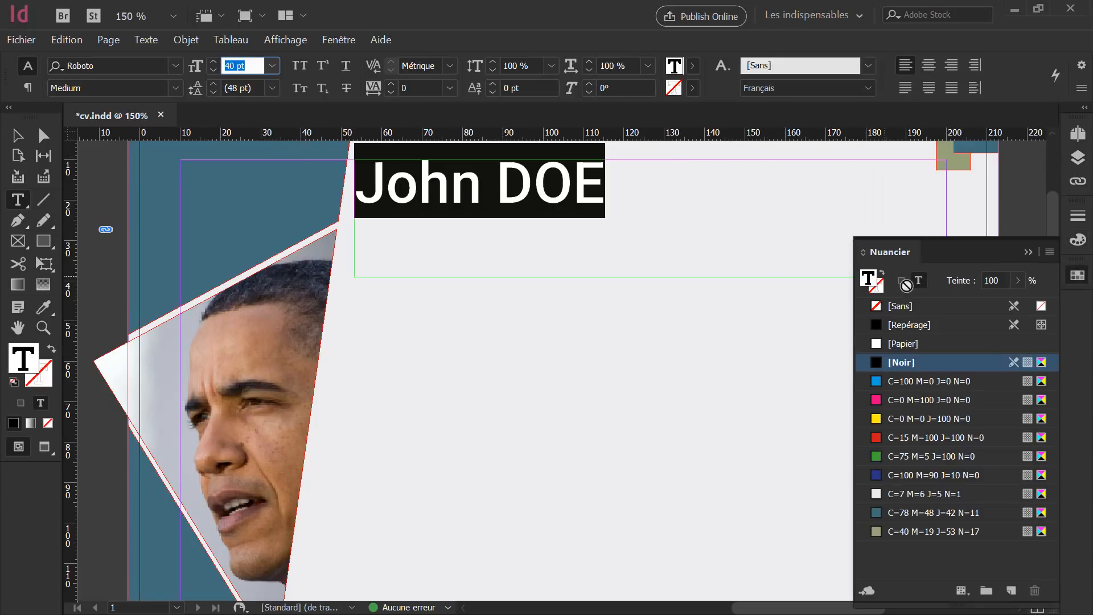
pyautogui.click(992, 283)
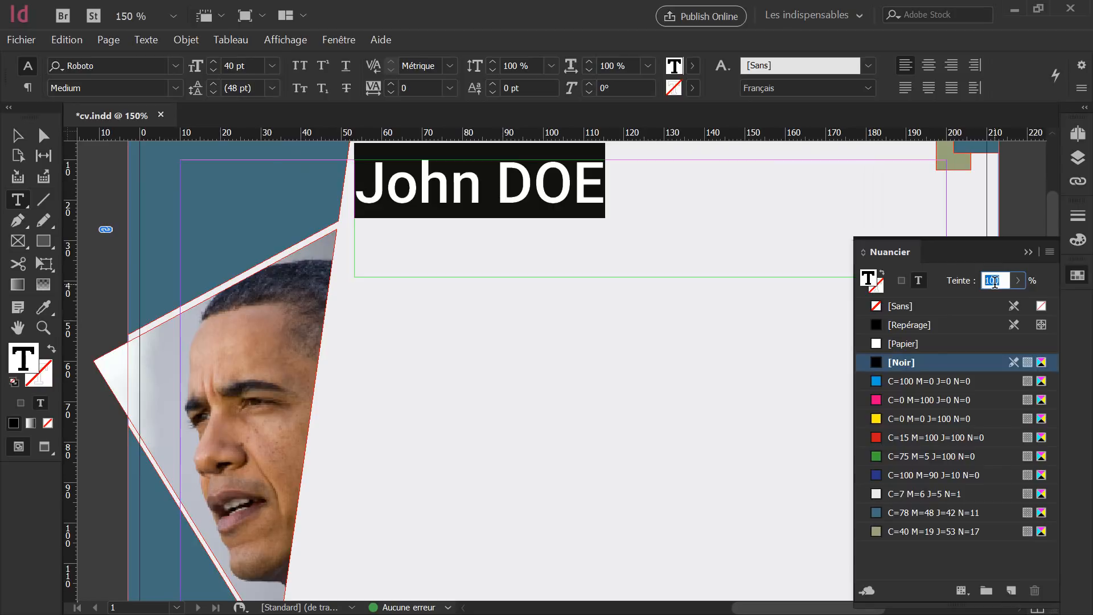
pyautogui.write('75')
pyautogui.press('Return')
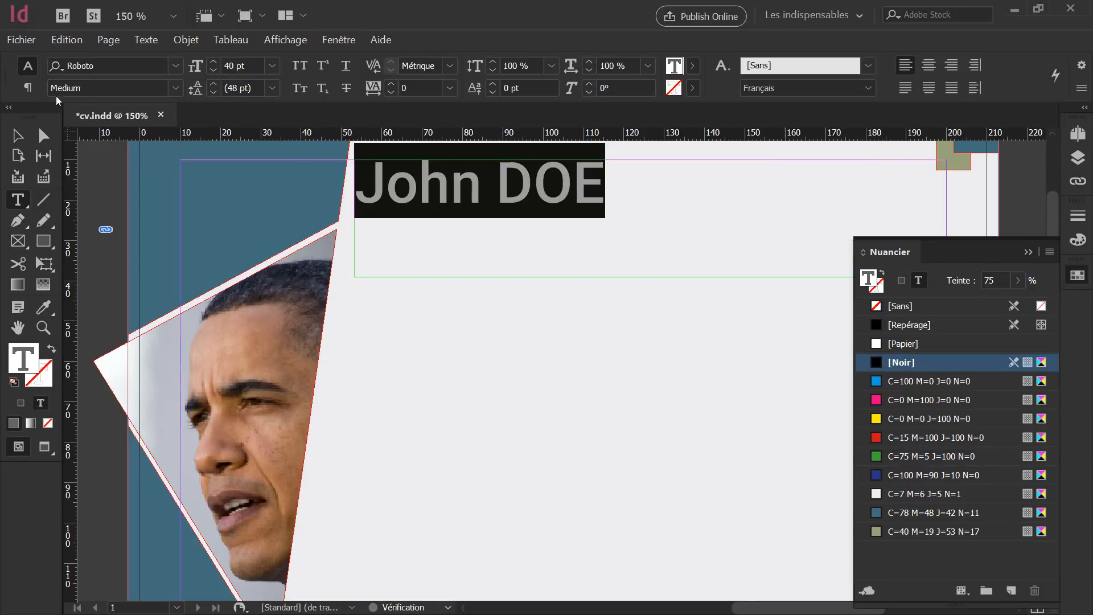
pyautogui.press('Escape')
pyautogui.click(498, 388)
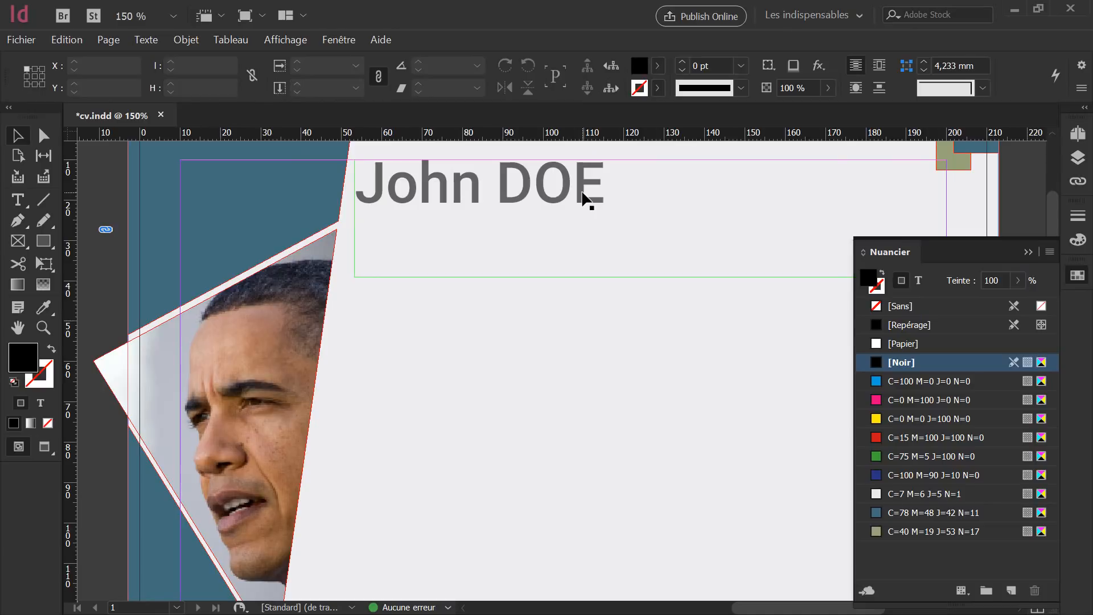
# Set the John DOE frame's vertical alignment to Centrer in Text Frame Options.
pyautogui.click(584, 199)
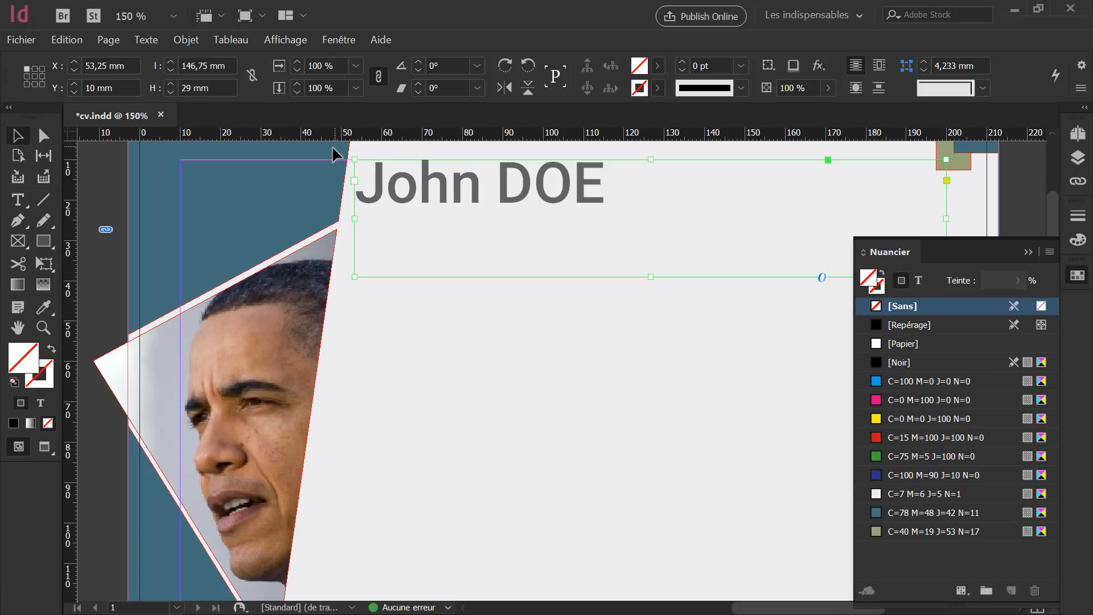
pyautogui.click(186, 41)
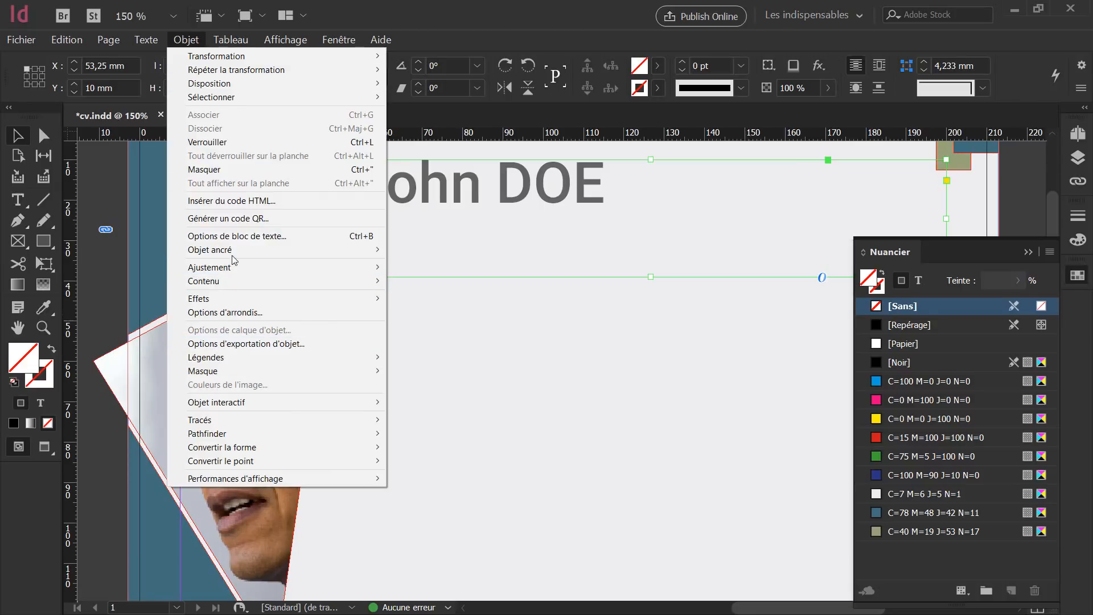
pyautogui.click(274, 237)
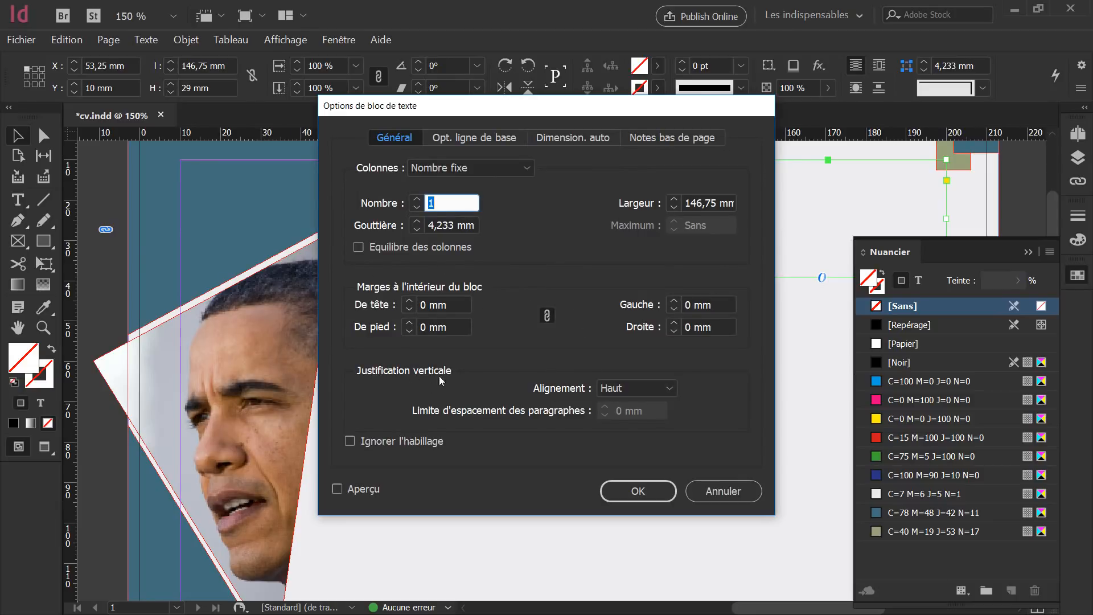
pyautogui.click(622, 387)
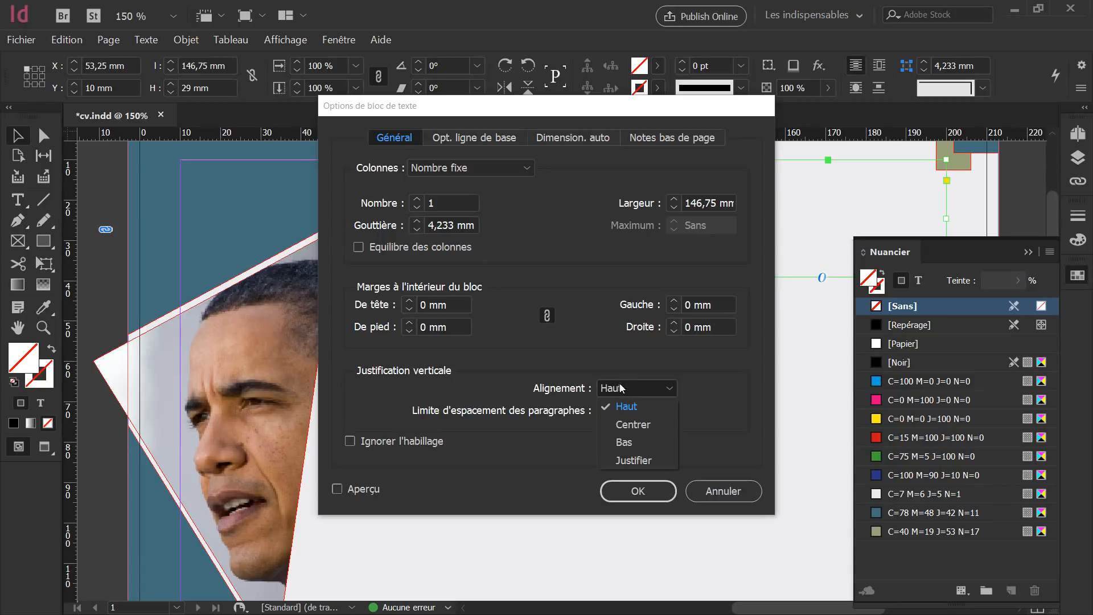
pyautogui.click(619, 428)
pyautogui.click(637, 492)
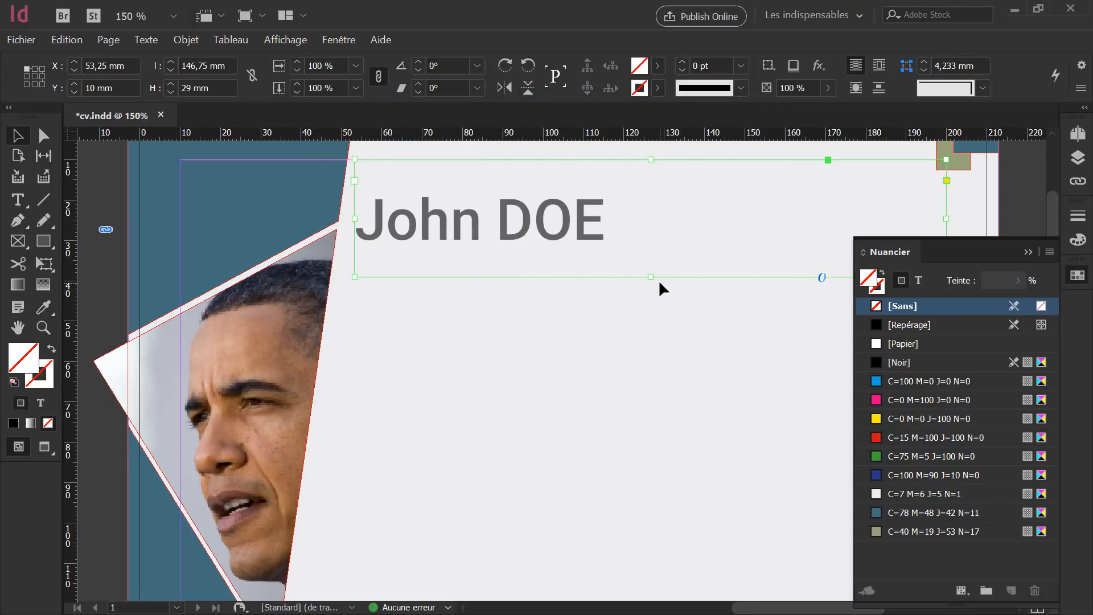
# Shrink the name frame to 131,5 × 21,25 mm by dragging its bottom and left edges.
pyautogui.moveTo(650, 276); pyautogui.dragTo(651, 245)
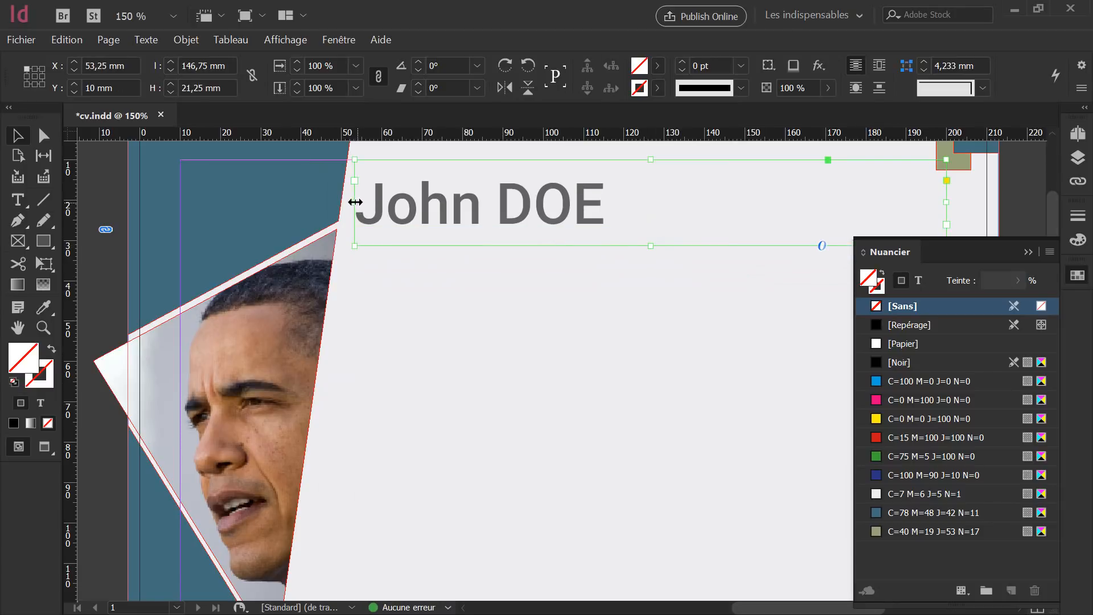
pyautogui.moveTo(355, 202); pyautogui.dragTo(416, 202)
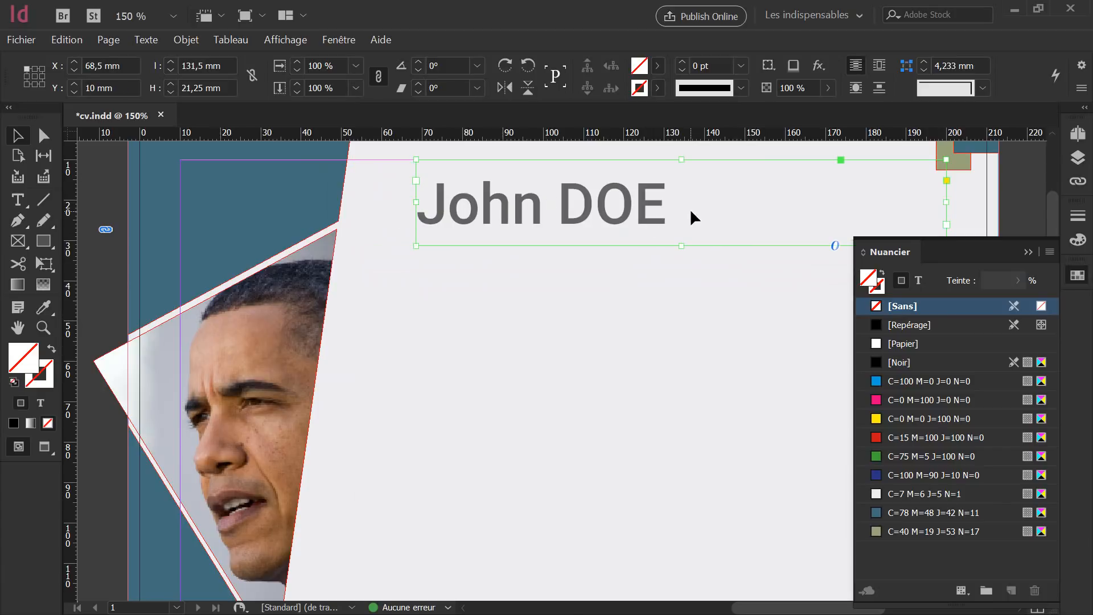
pyautogui.scroll(-5, 617, 259)
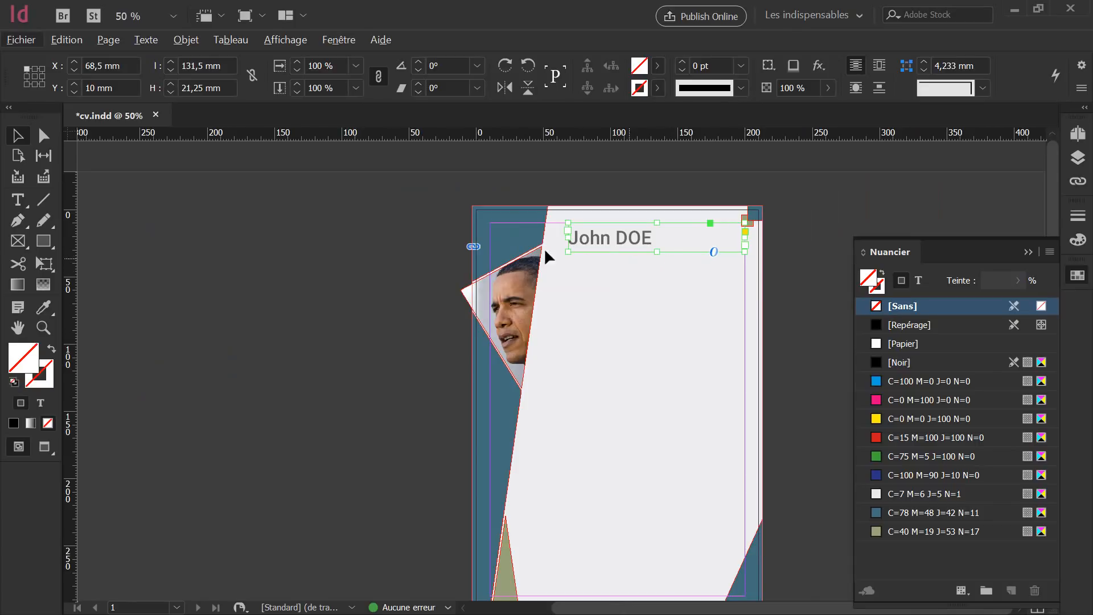
# Draw a text frame below the name and type 'Infographiste'.
pyautogui.click(636, 285)
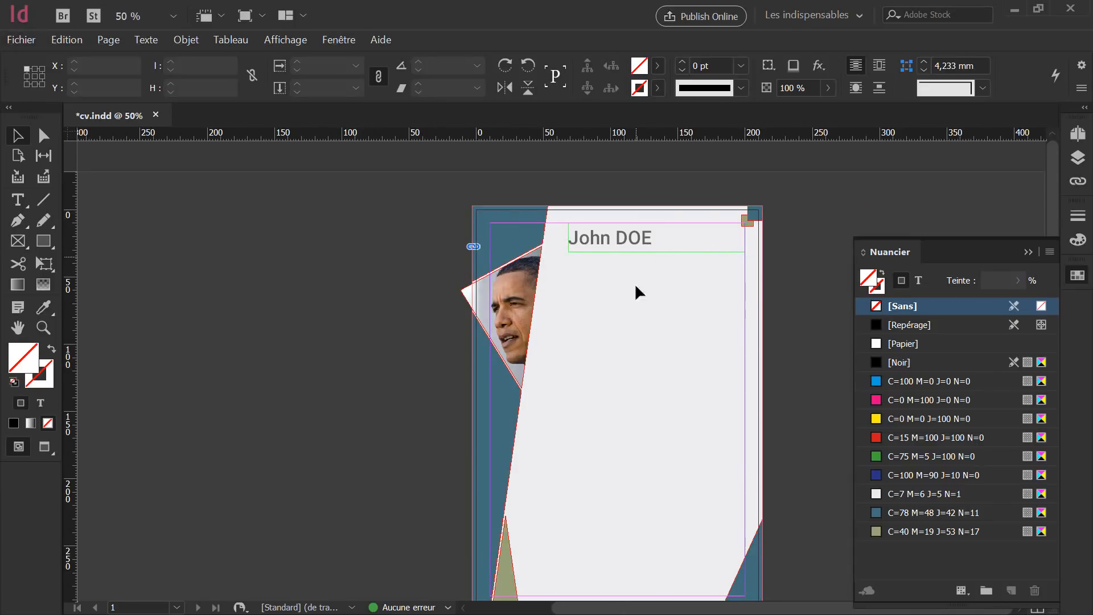
pyautogui.click(25, 201)
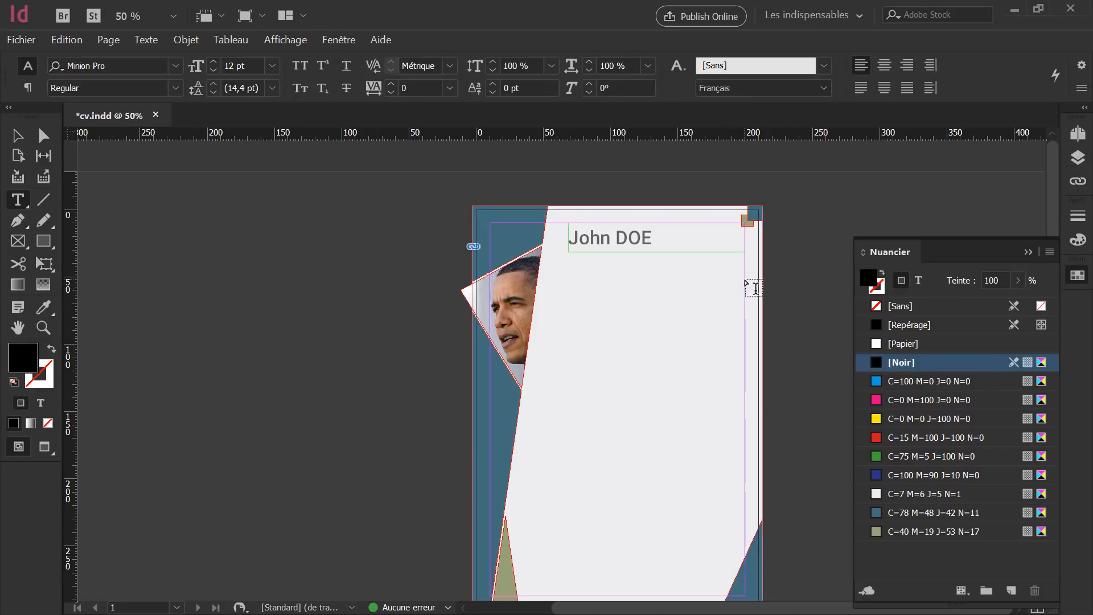
pyautogui.moveTo(745, 279); pyautogui.dragTo(575, 253)
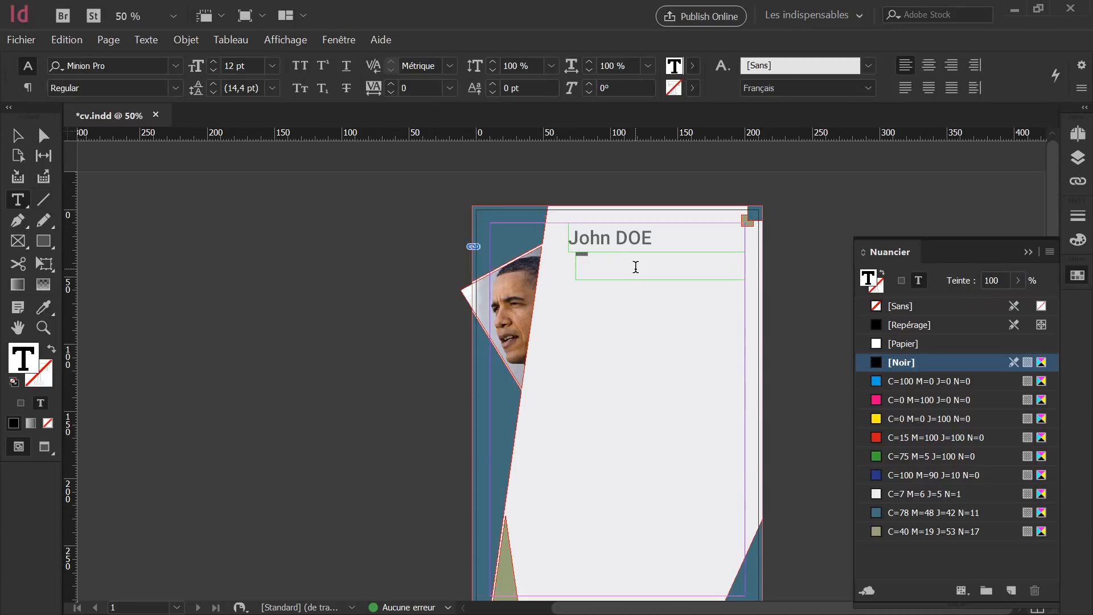
pyautogui.scroll(7, 635, 267)
pyautogui.scroll(-1, 595, 269)
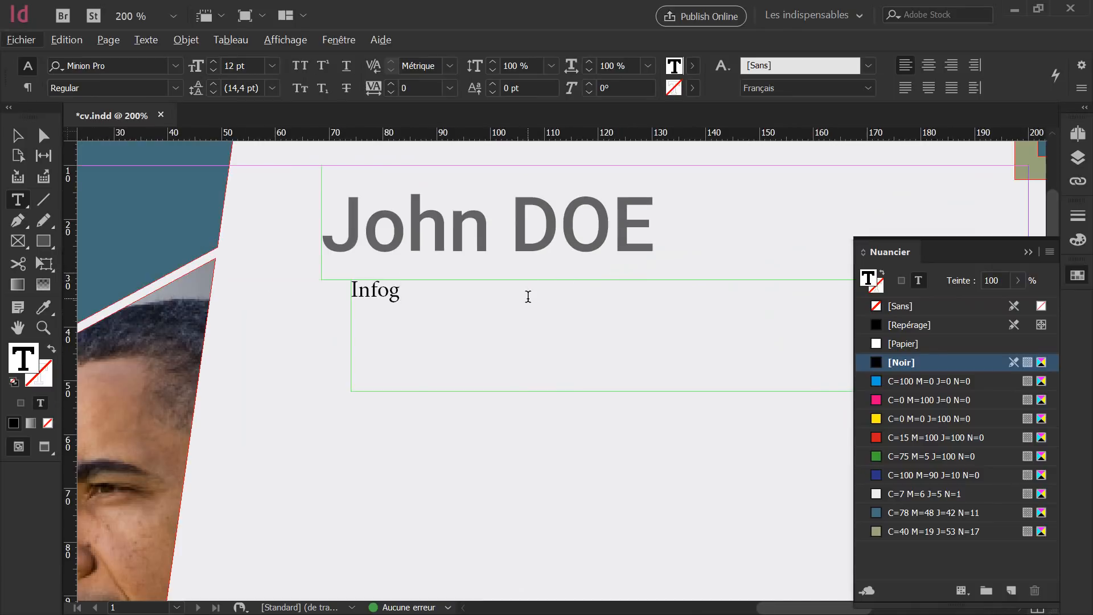
pyautogui.write('r')
pyautogui.hotkey('alt', 'a')
pyautogui.press('Escape')
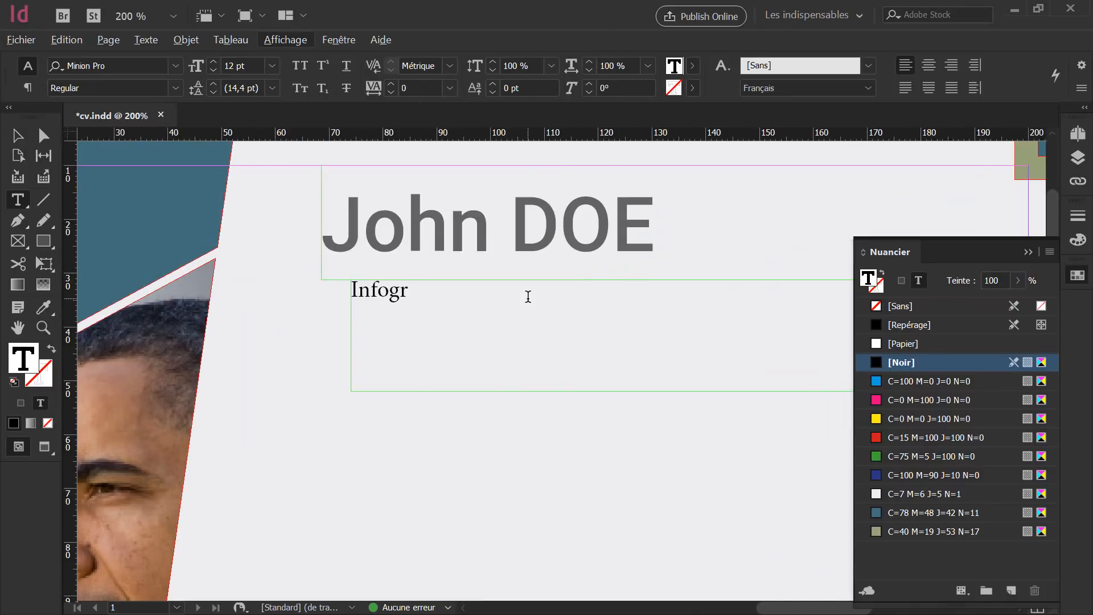
pyautogui.press('Escape')
pyautogui.write('a')
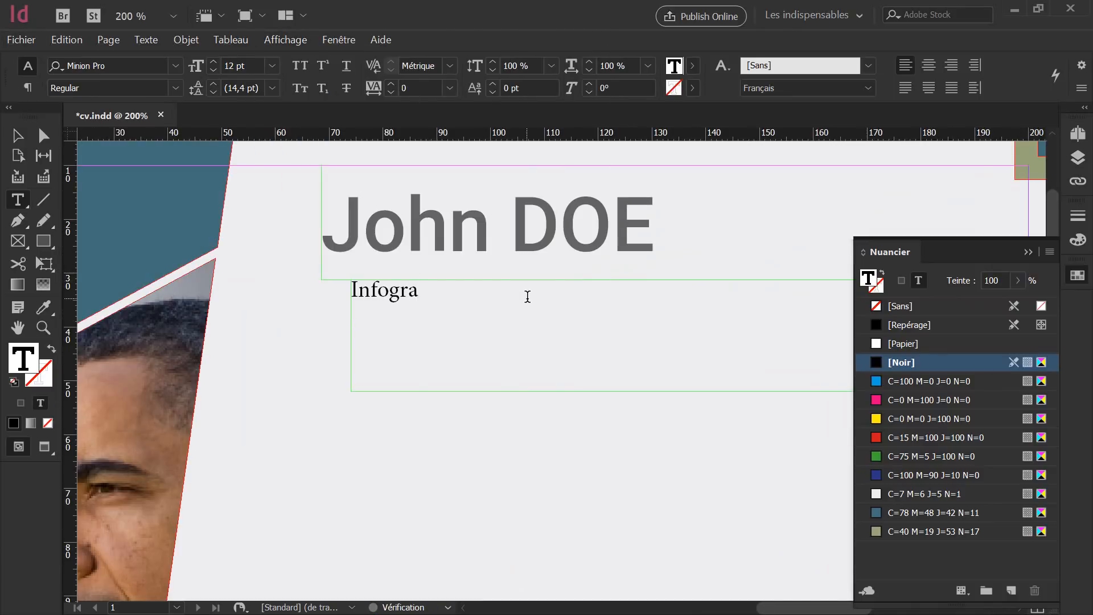
pyautogui.write('phiste')
pyautogui.hotkey('ctrl', 'a')
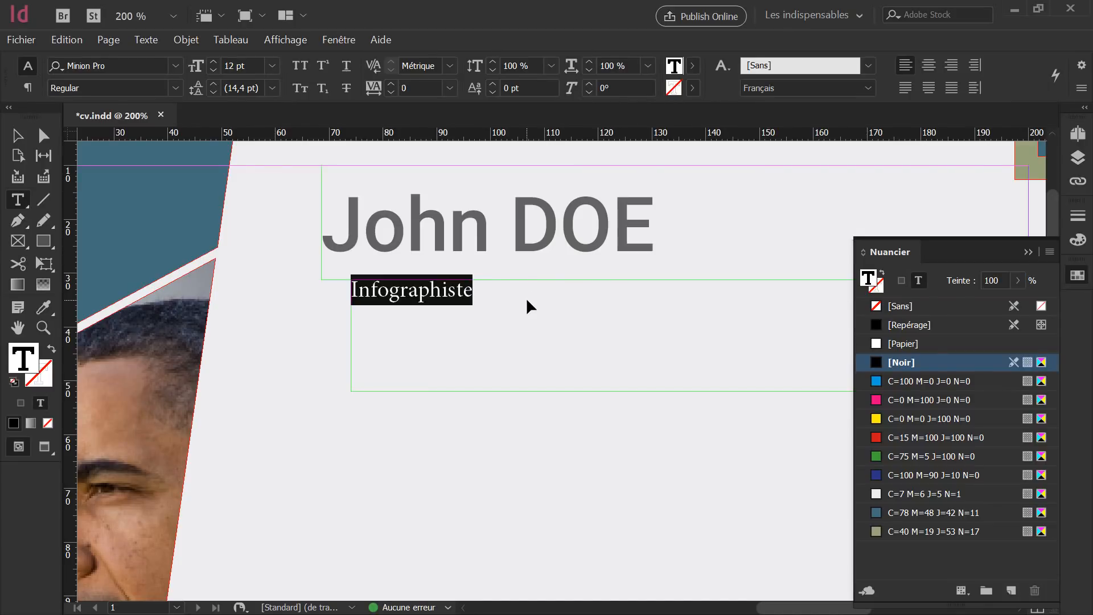
# Set Infographiste in Freestyle Script at 37 pt, right-aligned.
pyautogui.click(130, 63)
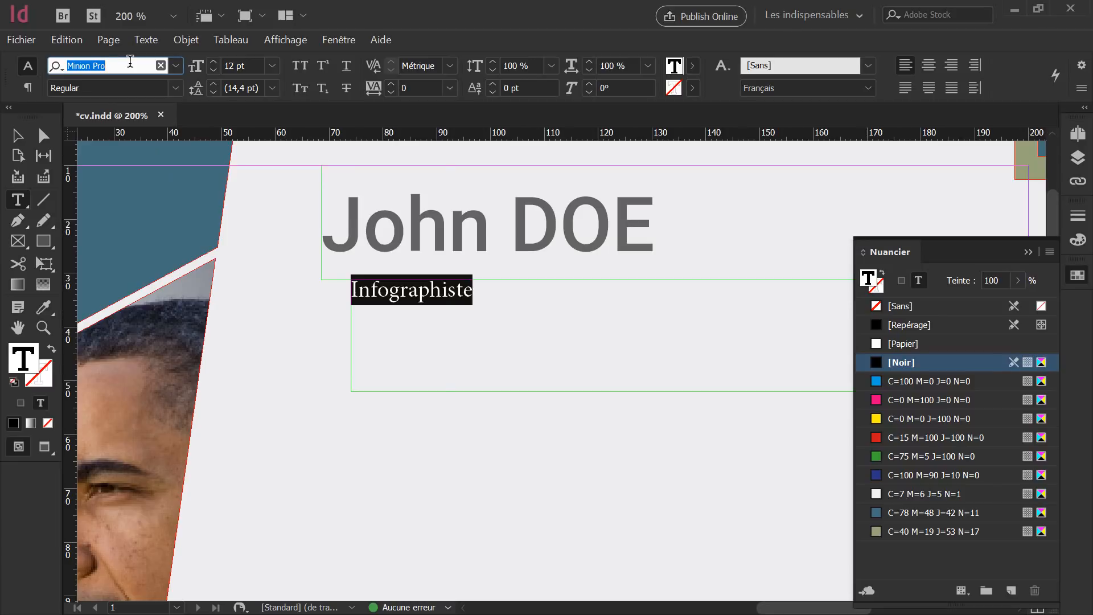
pyautogui.write('fre')
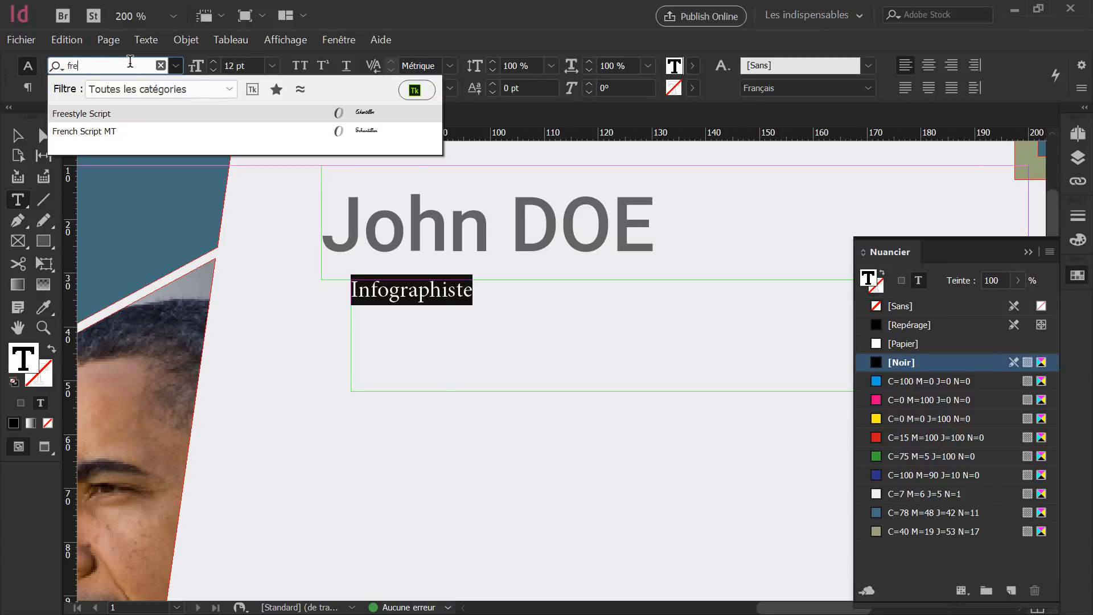
pyautogui.click(76, 117)
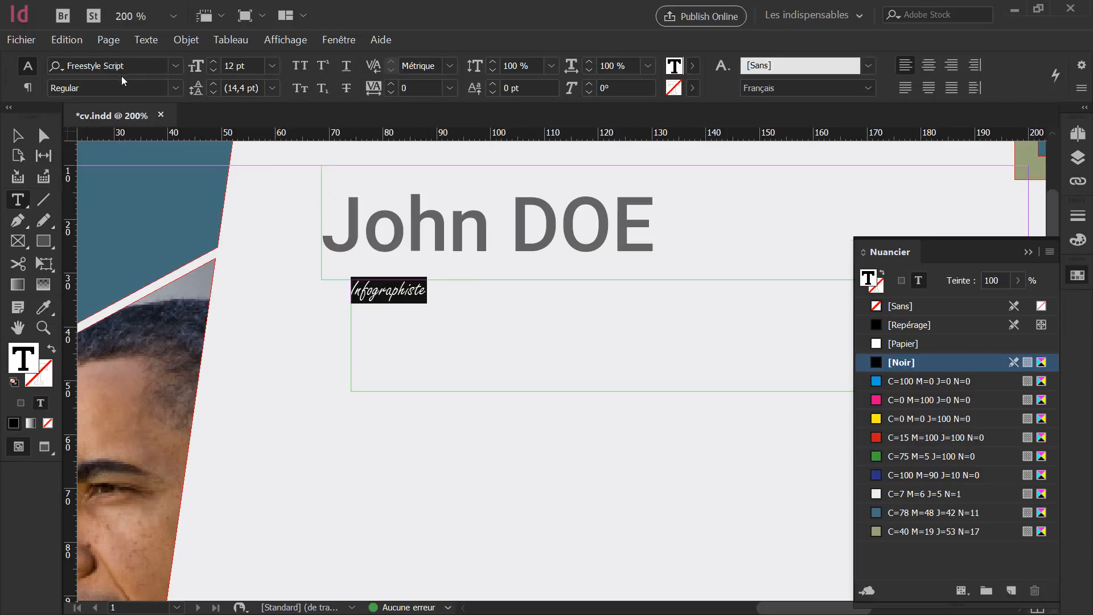
pyautogui.click(198, 65)
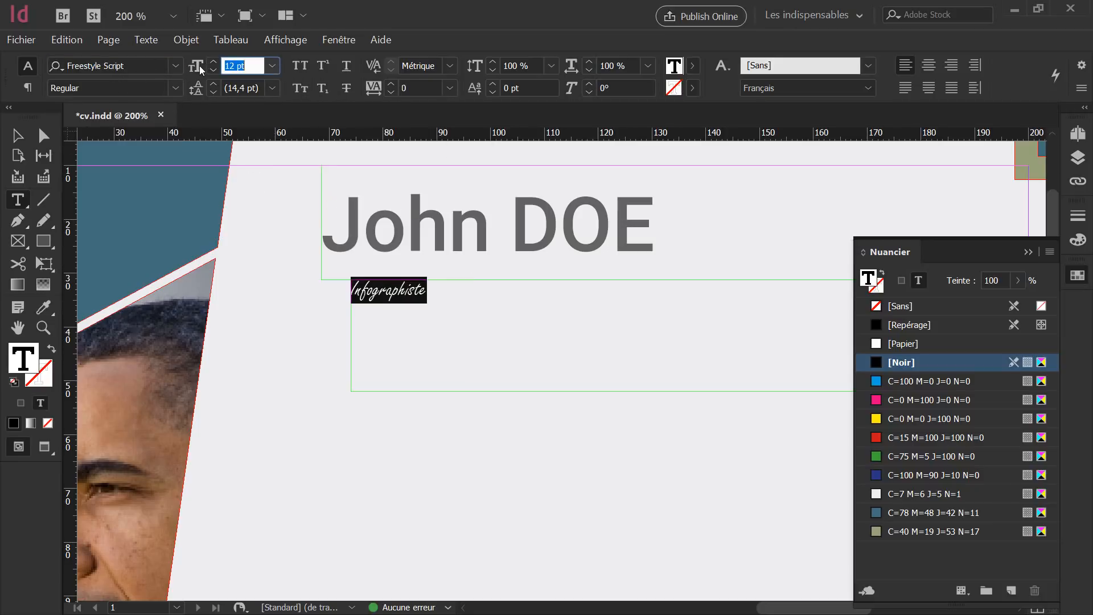
pyautogui.press('Up')
pyautogui.press('Up')
pyautogui.press('Up')
pyautogui.press('Up')
pyautogui.press('Up')
pyautogui.press('Up')
pyautogui.press('Up')
pyautogui.press('Up')
pyautogui.press('Up')
pyautogui.press('Up')
pyautogui.press('Up')
pyautogui.press('Up')
pyautogui.press('Up')
pyautogui.press('Up')
pyautogui.press('Up')
pyautogui.press('Up')
pyautogui.press('Up')
pyautogui.press('Up')
pyautogui.press('Up')
pyautogui.press('Up')
pyautogui.press('Up')
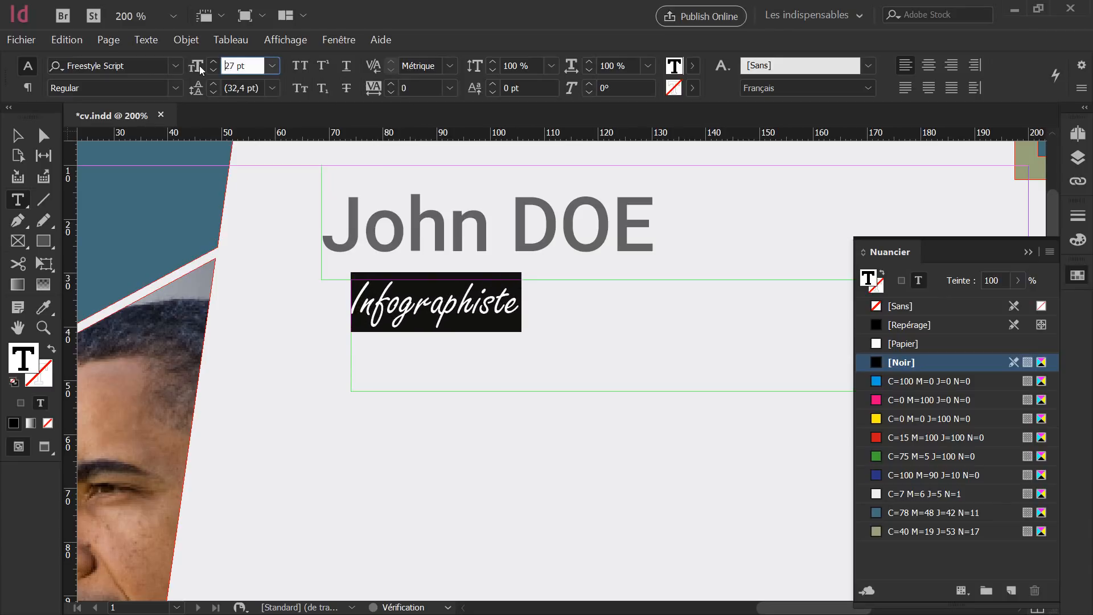
pyautogui.press('Up')
pyautogui.press('Up')
pyautogui.press('Up')
pyautogui.press('Up')
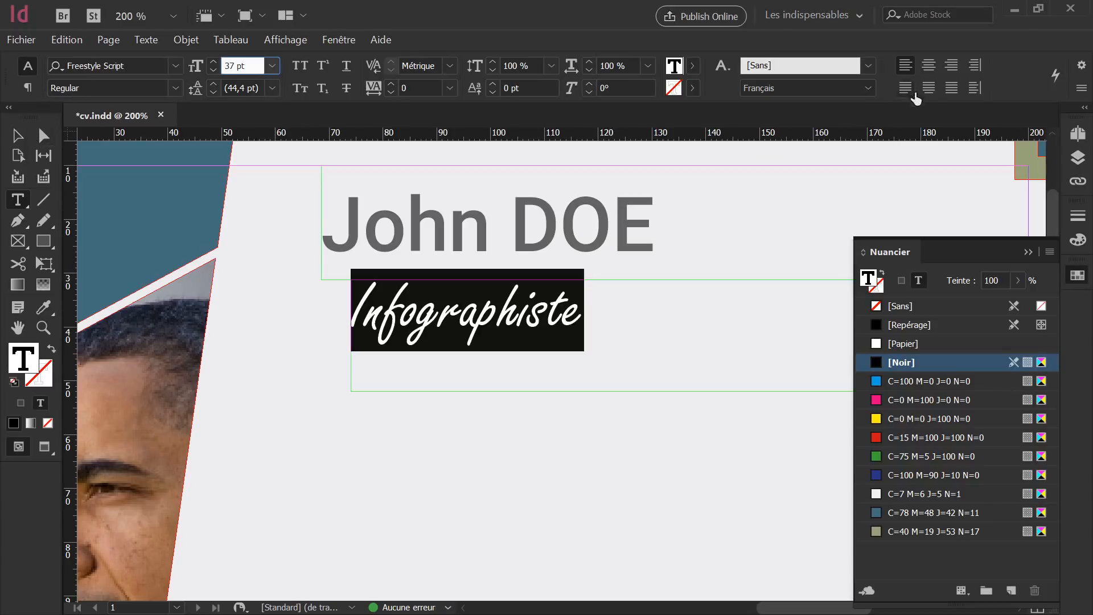
pyautogui.click(954, 66)
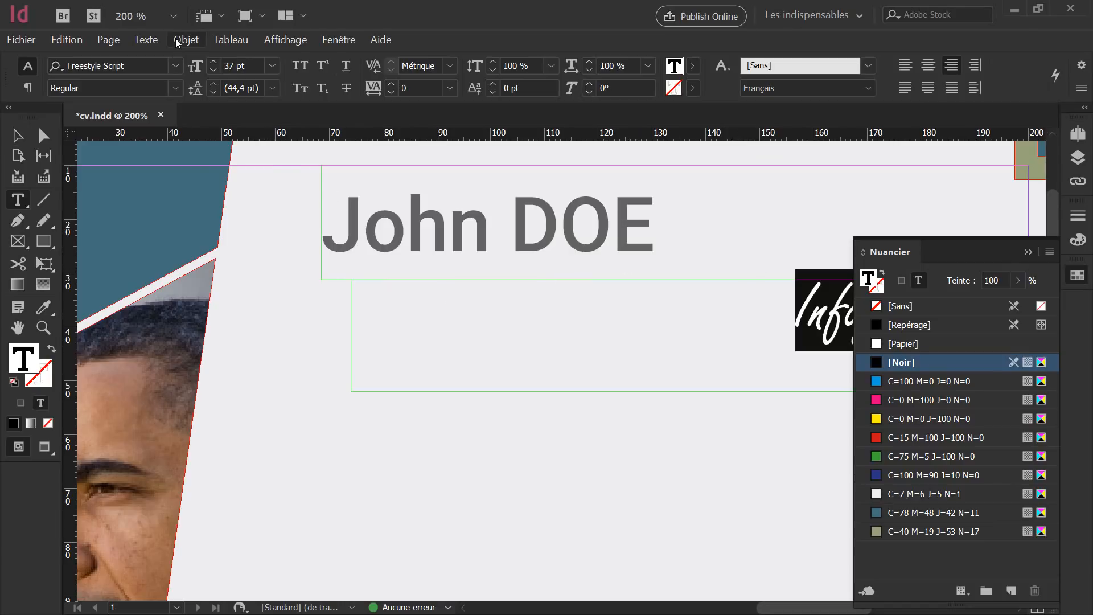
# Centre the subtitle vertically in its frame via Text Frame Options.
pyautogui.click(18, 137)
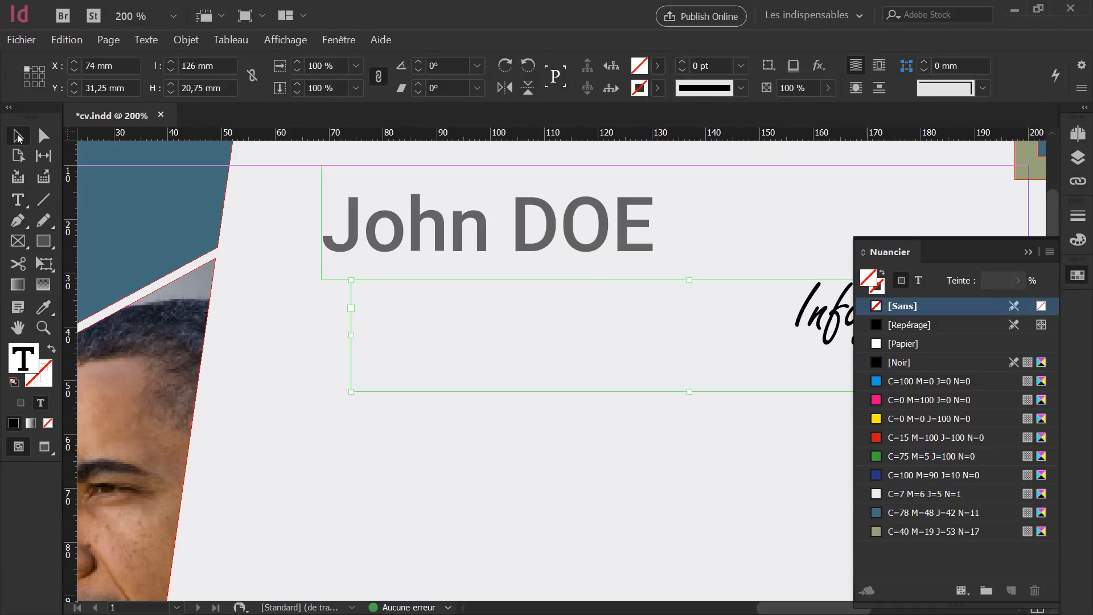
pyautogui.click(185, 40)
pyautogui.click(222, 237)
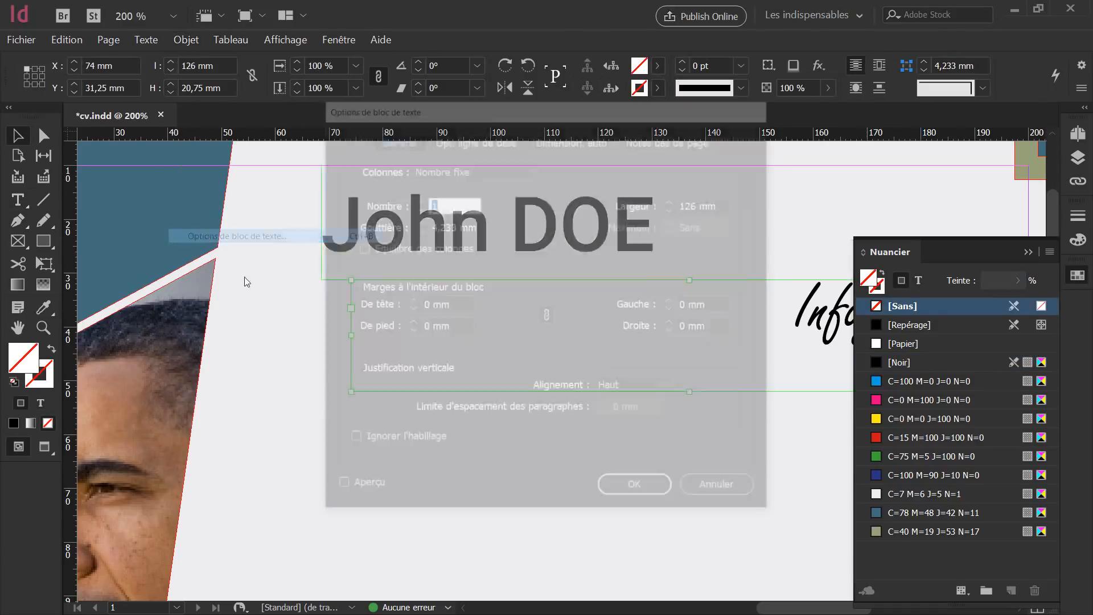
pyautogui.click(634, 389)
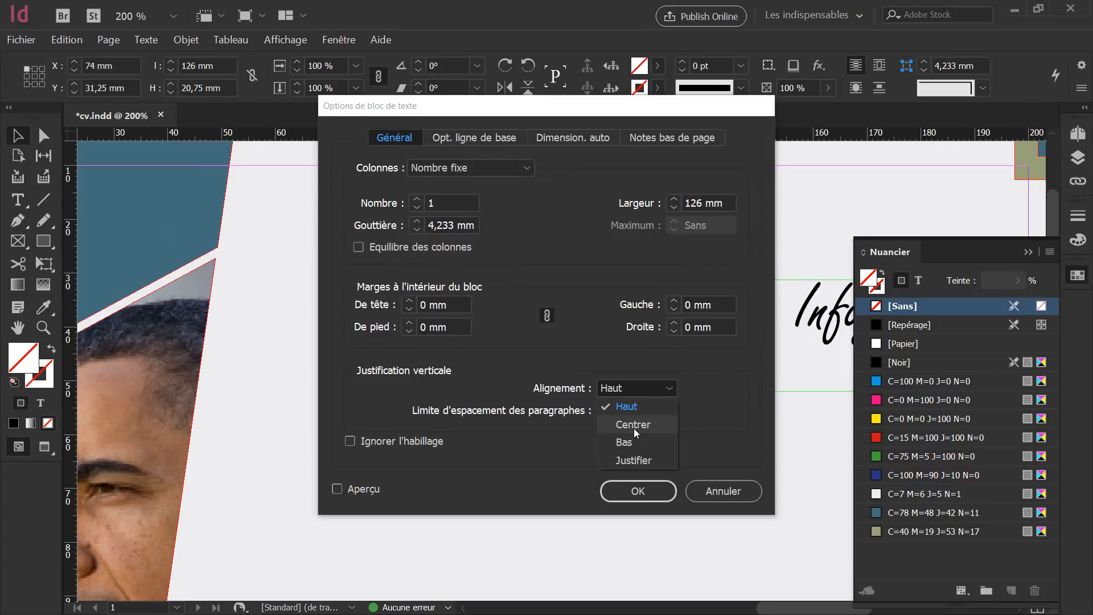
pyautogui.click(634, 428)
pyautogui.click(638, 491)
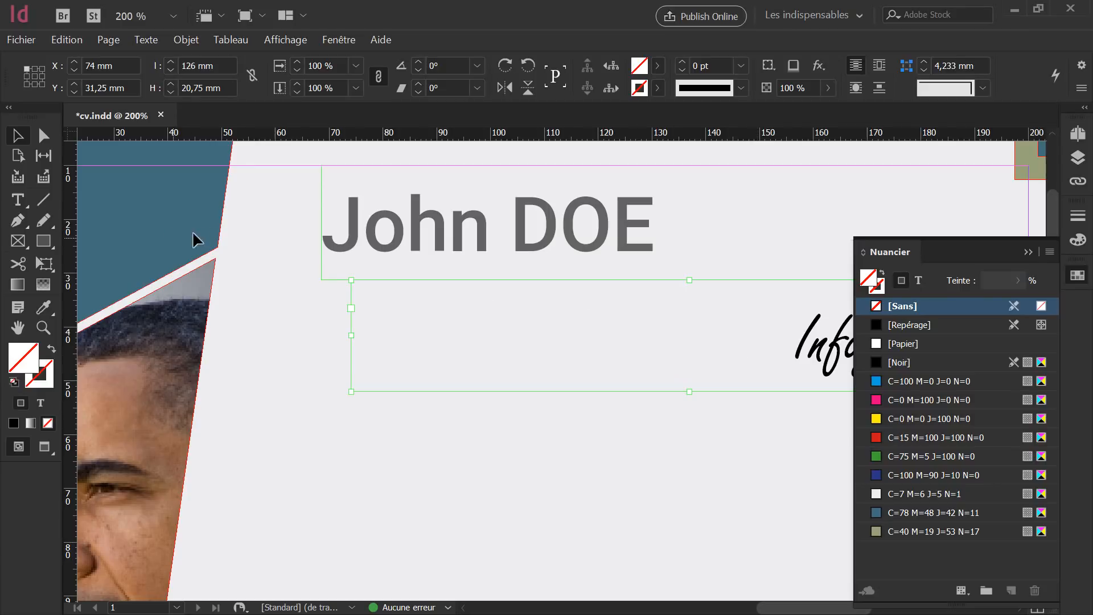
# Colour the word Infographiste with the C=78 M=48 J=42 N=11 blue swatch.
pyautogui.doubleClick(783, 340)
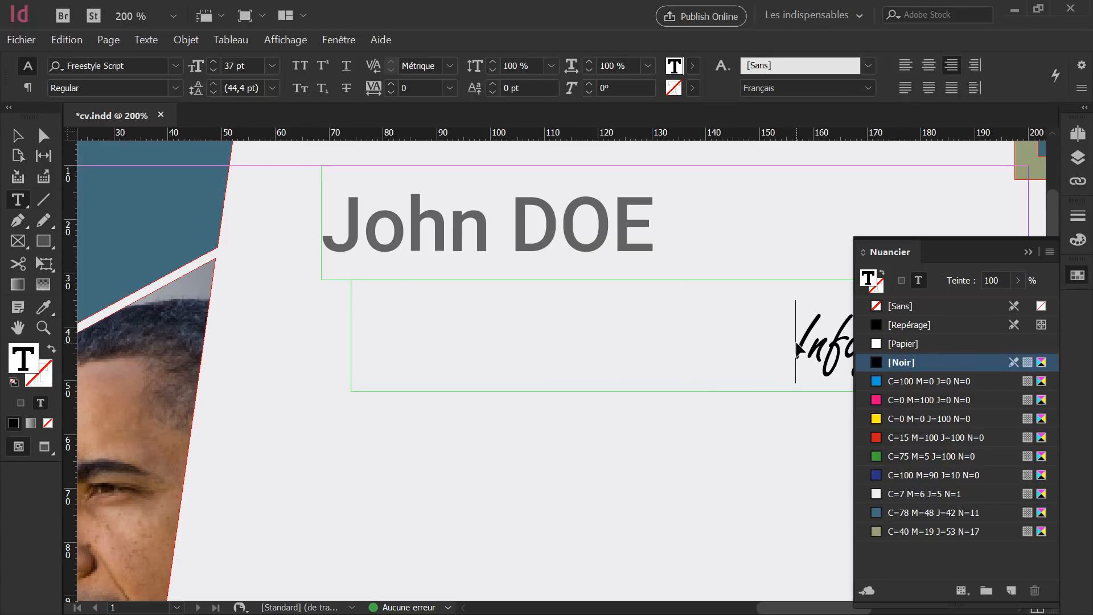
pyautogui.doubleClick(797, 349)
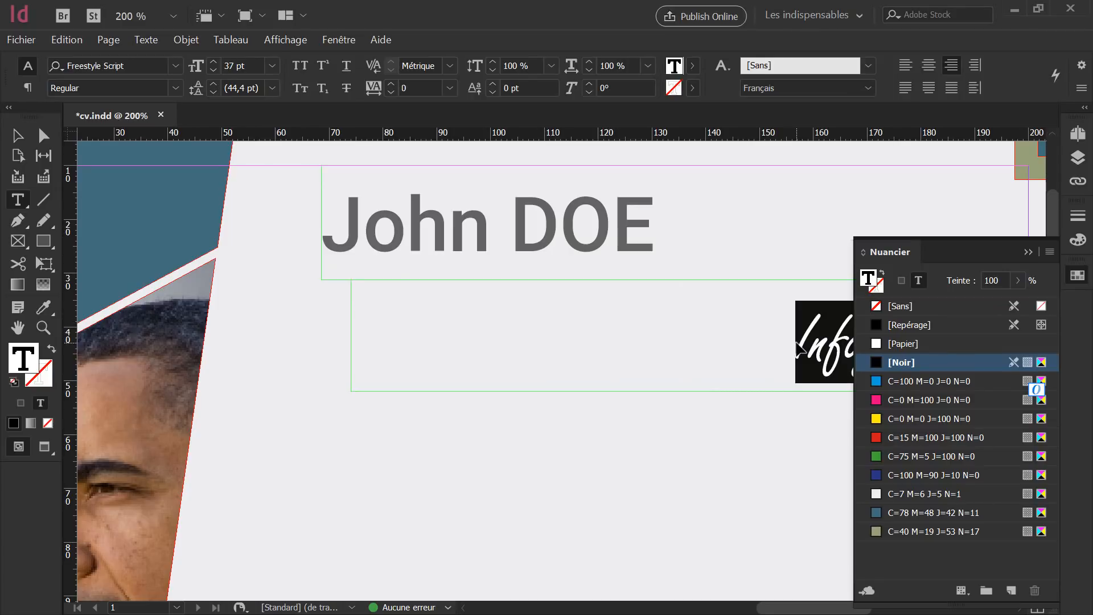
pyautogui.click(908, 514)
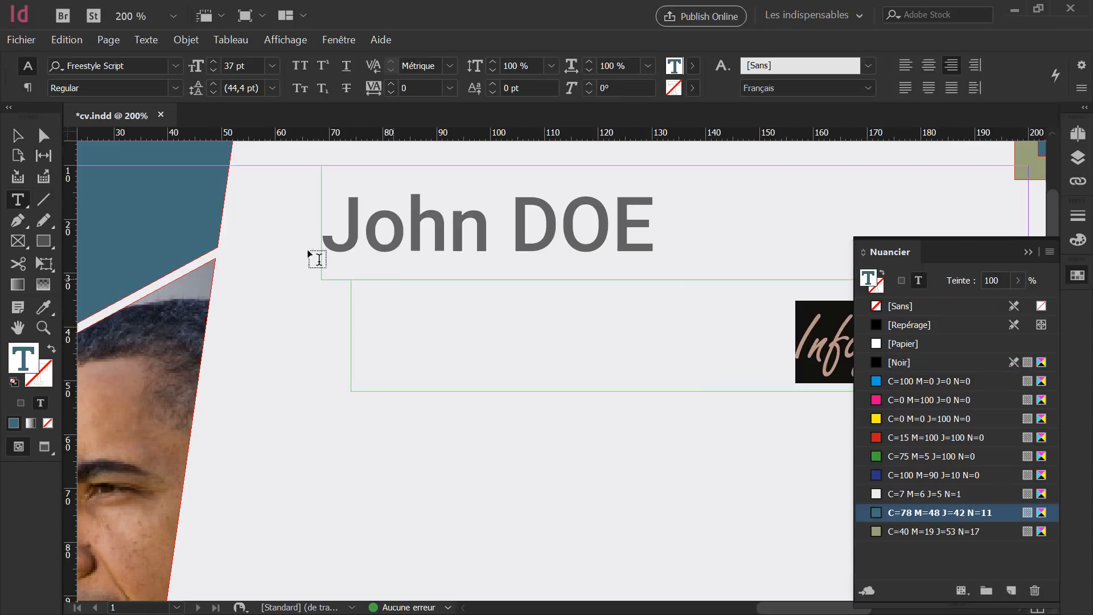
pyautogui.click(15, 138)
pyautogui.click(692, 487)
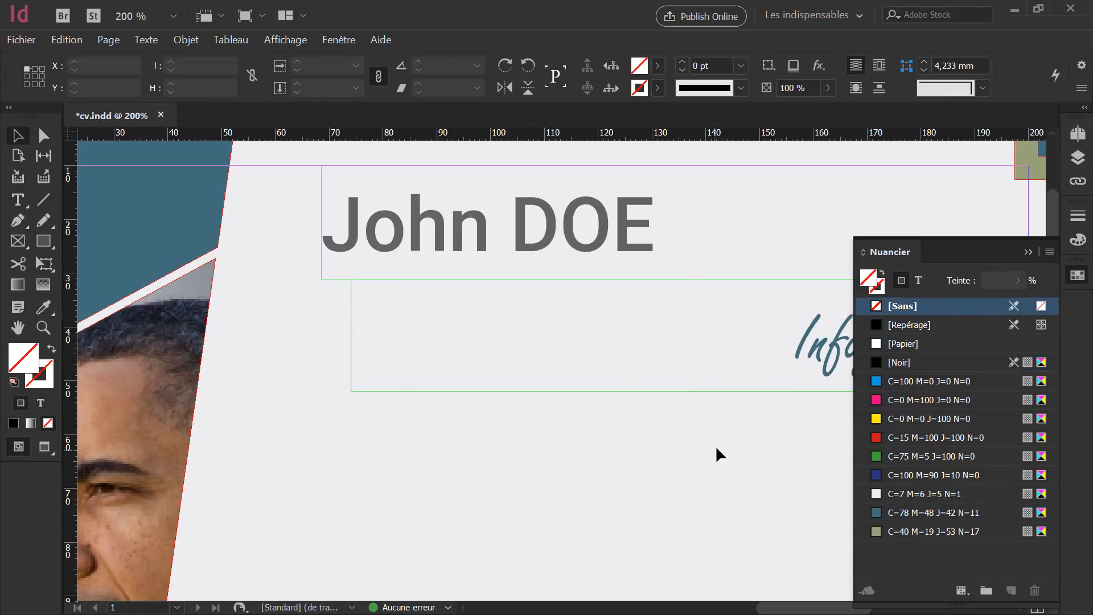
pyautogui.click(902, 362)
# Resize the Infographiste frame to 98 mm wide by 14 mm high.
pyautogui.scroll(-1, 556, 424)
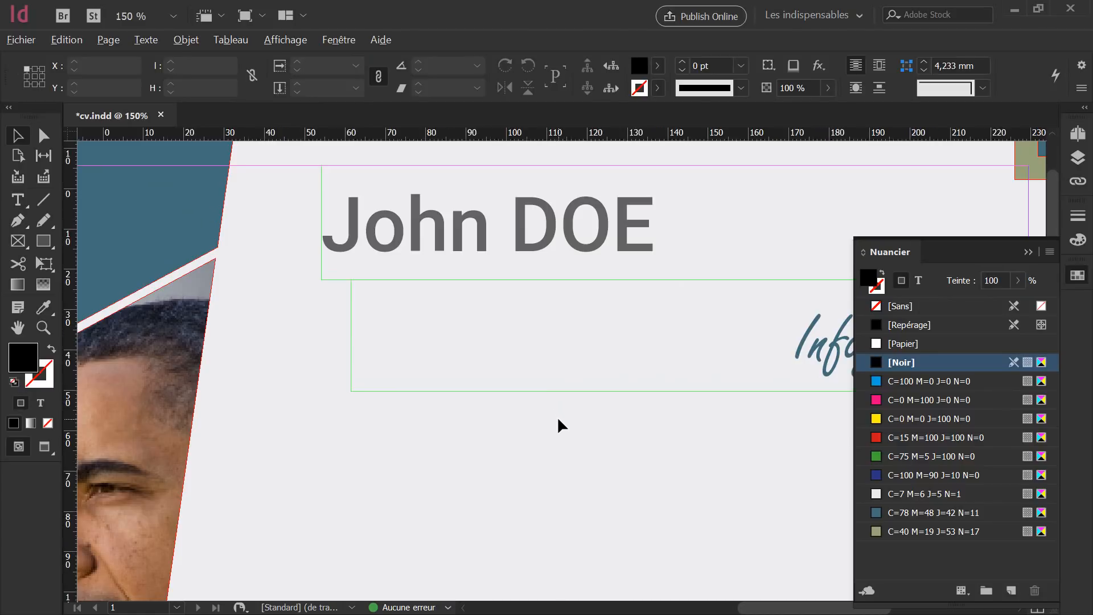
pyautogui.moveTo(578, 431); pyautogui.dragTo(405, 444)
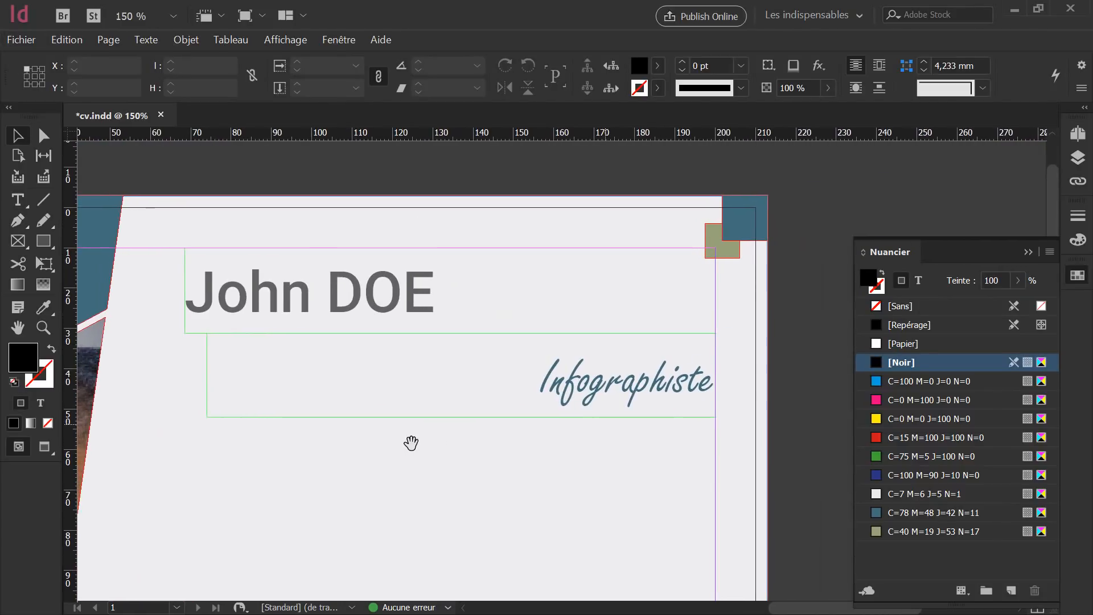
pyautogui.click(541, 386)
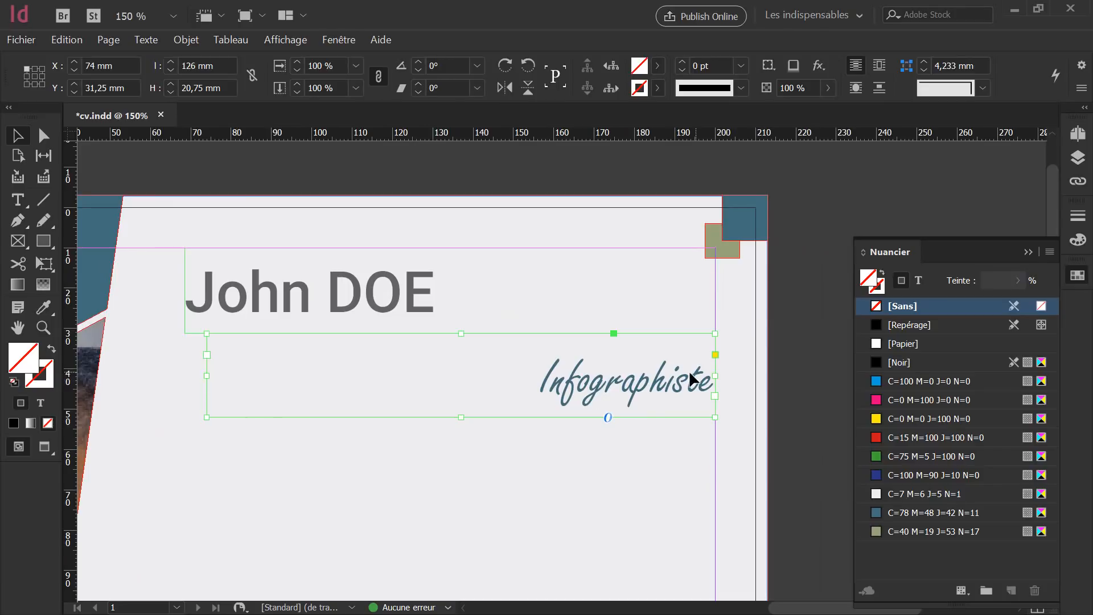
pyautogui.moveTo(715, 376); pyautogui.dragTo(600, 374)
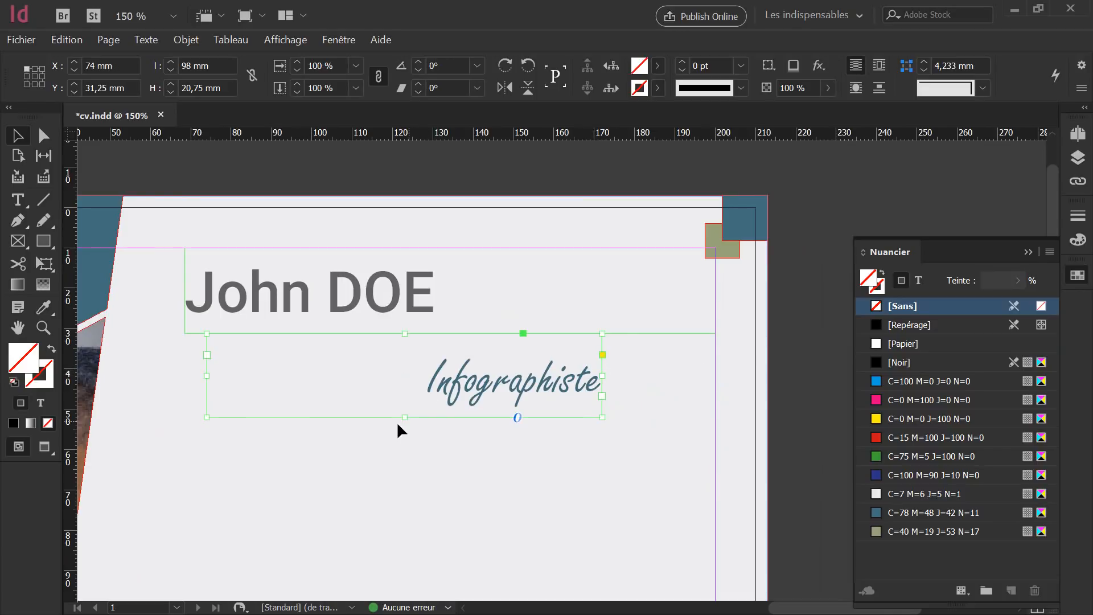
pyautogui.moveTo(405, 417); pyautogui.dragTo(405, 405)
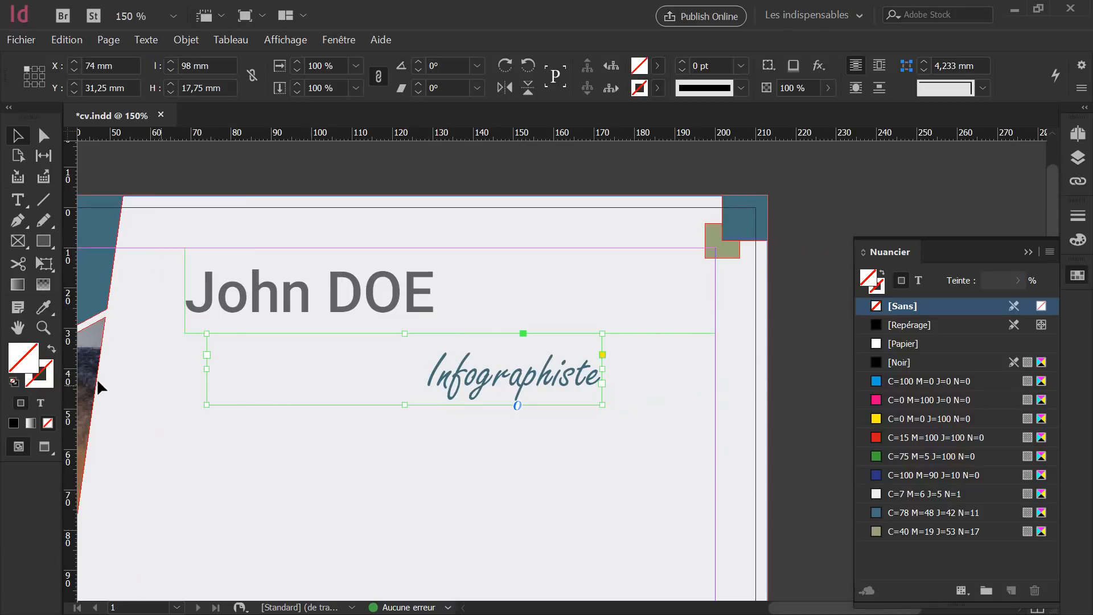
pyautogui.moveTo(403, 402); pyautogui.dragTo(403, 390)
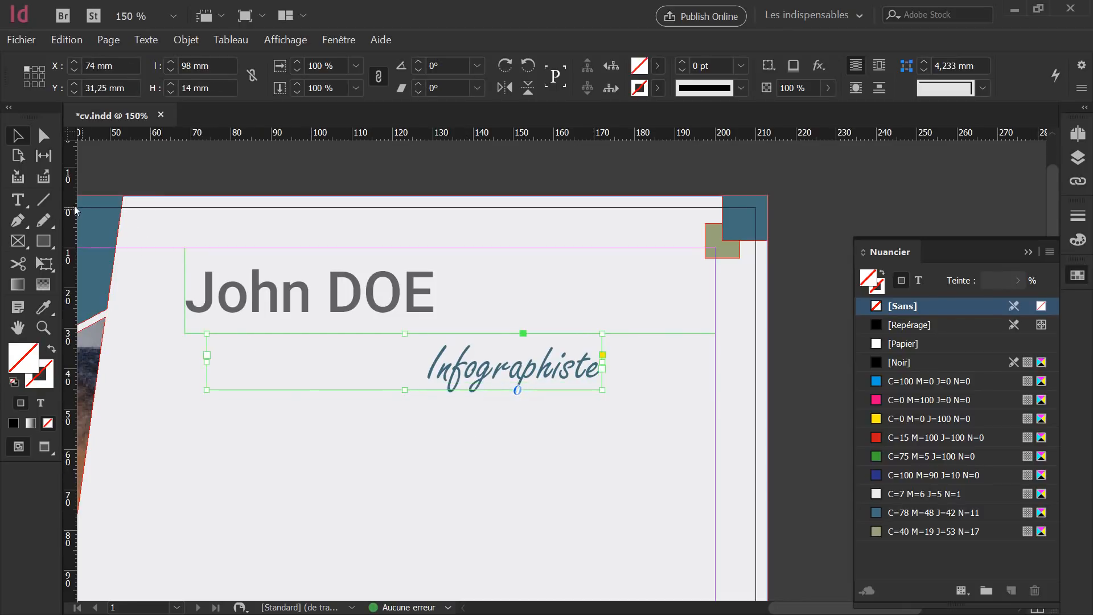
pyautogui.click(46, 198)
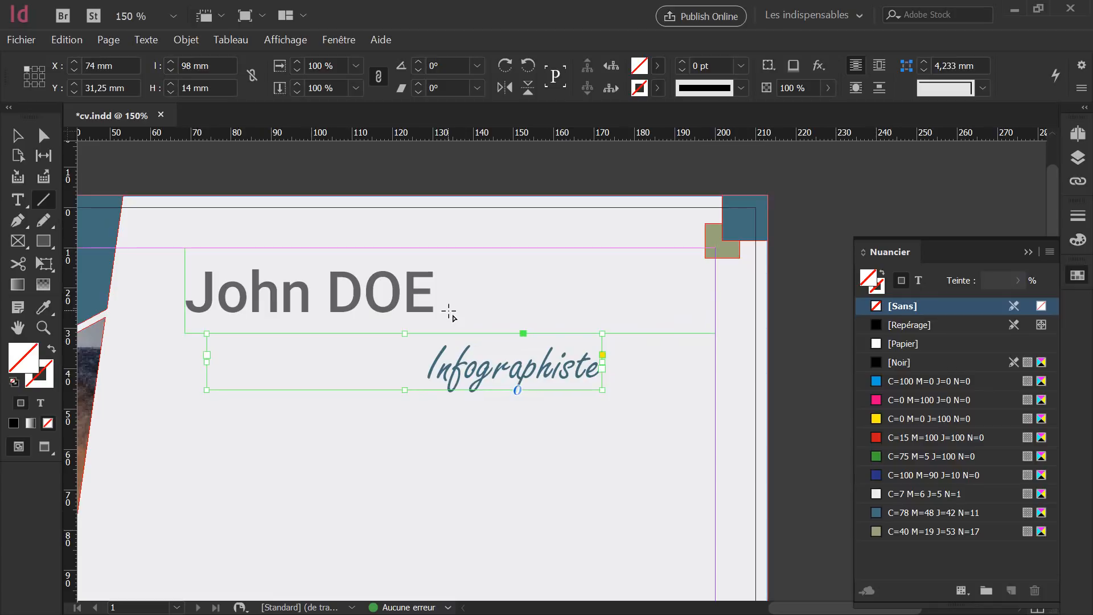
# Draw a 78,75 mm horizontal line right of DOE with a black 1 pt stroke and no fill.
pyautogui.moveTo(449, 312); pyautogui.dragTo(769, 311)
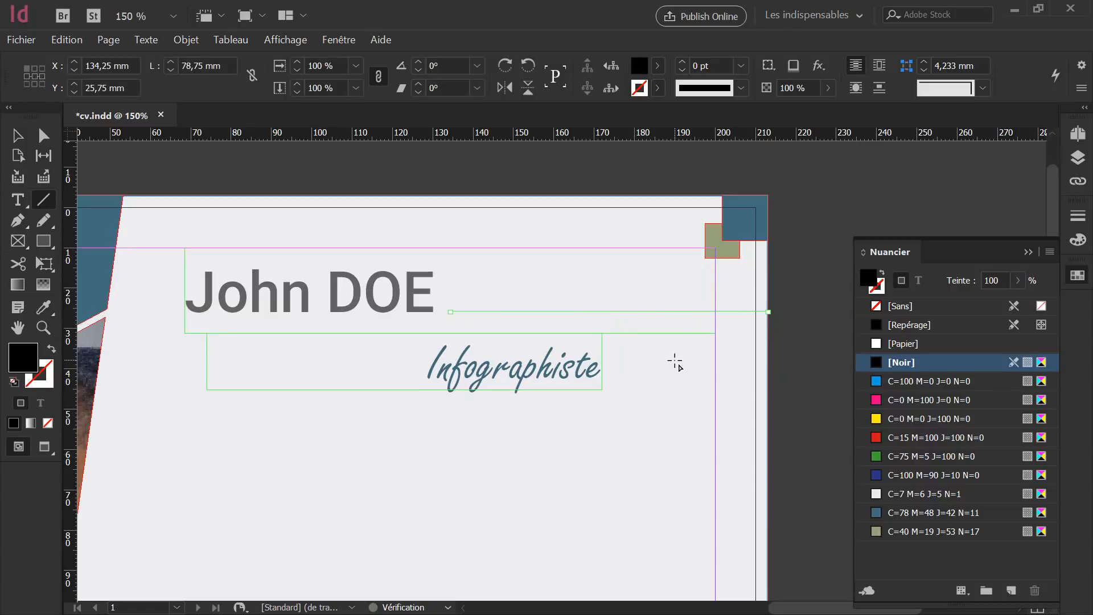
pyautogui.click(17, 136)
pyautogui.click(17, 138)
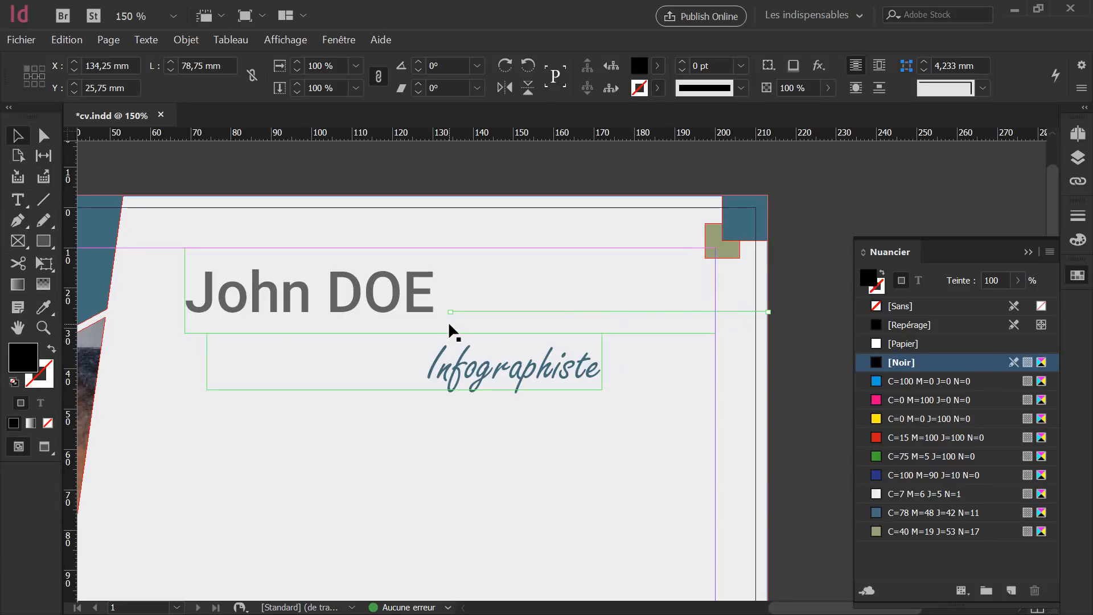
pyautogui.click(52, 349)
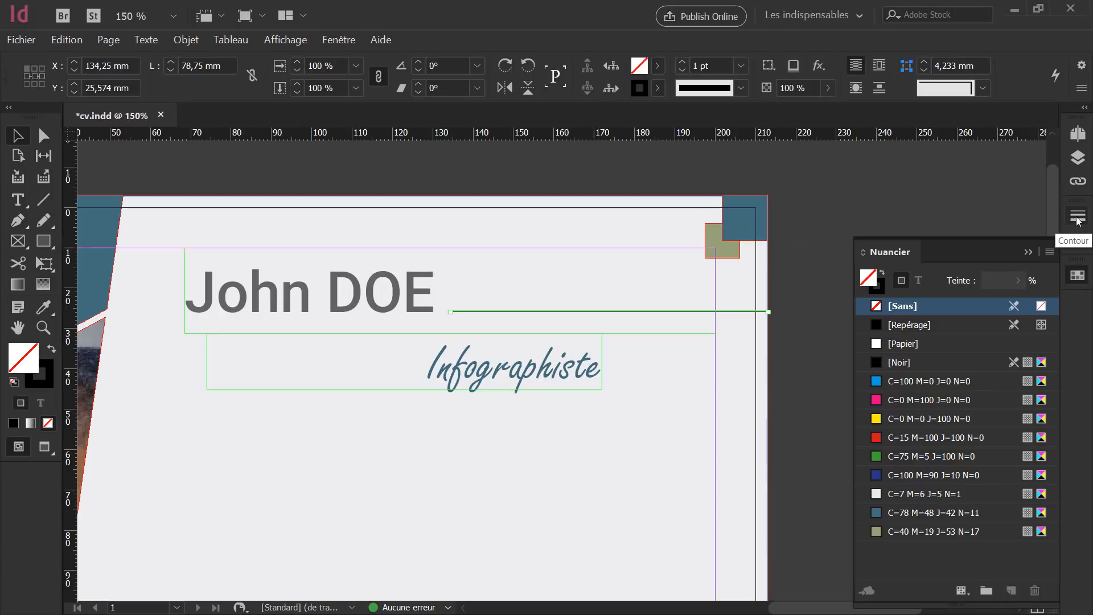
# Thicken the line's stroke to 4 pt in the Contour panel.
pyautogui.click(343, 40)
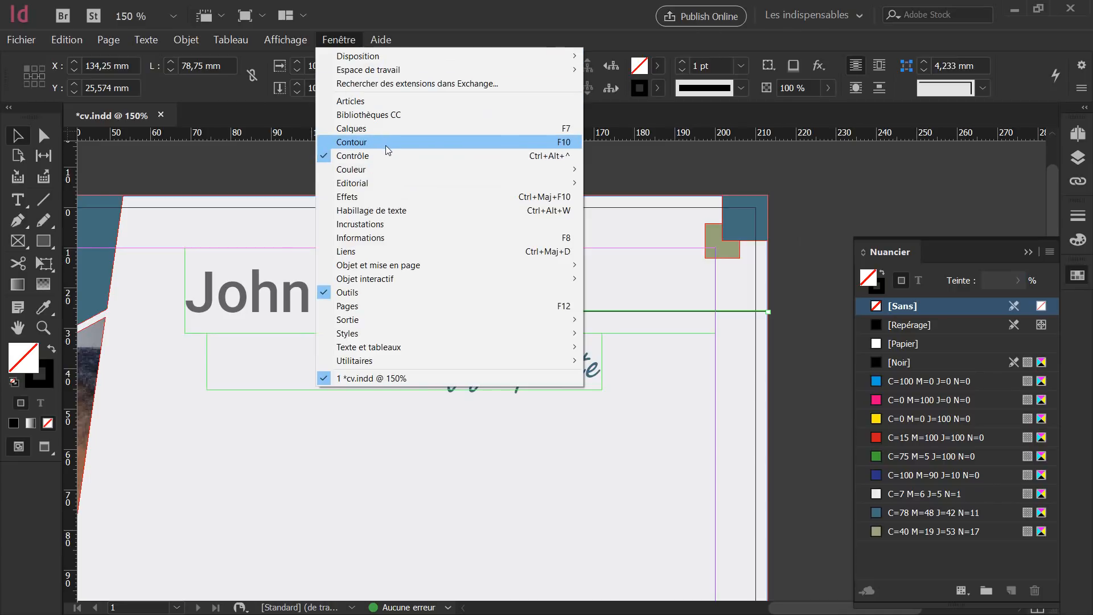
pyautogui.click(1077, 217)
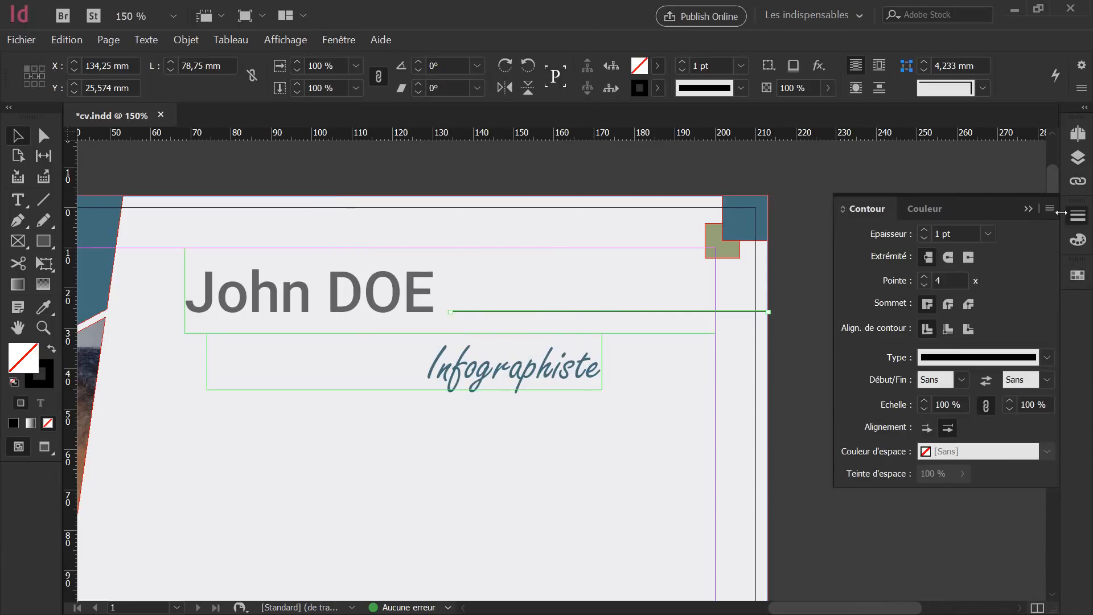
pyautogui.click(924, 230)
pyautogui.click(924, 230)
pyautogui.click(924, 230)
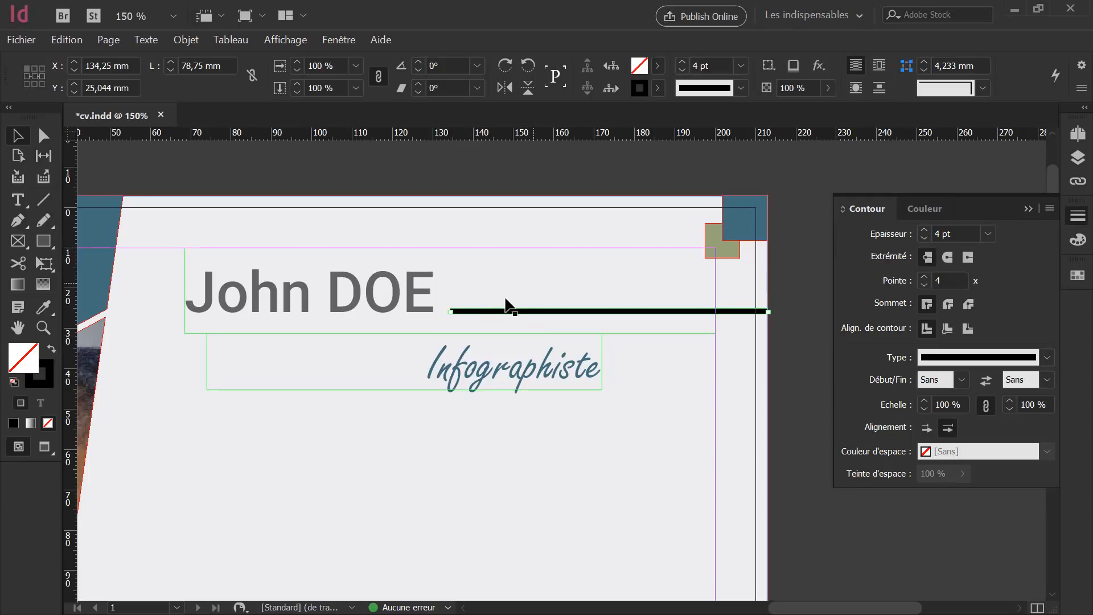
pyautogui.scroll(6, 447, 312)
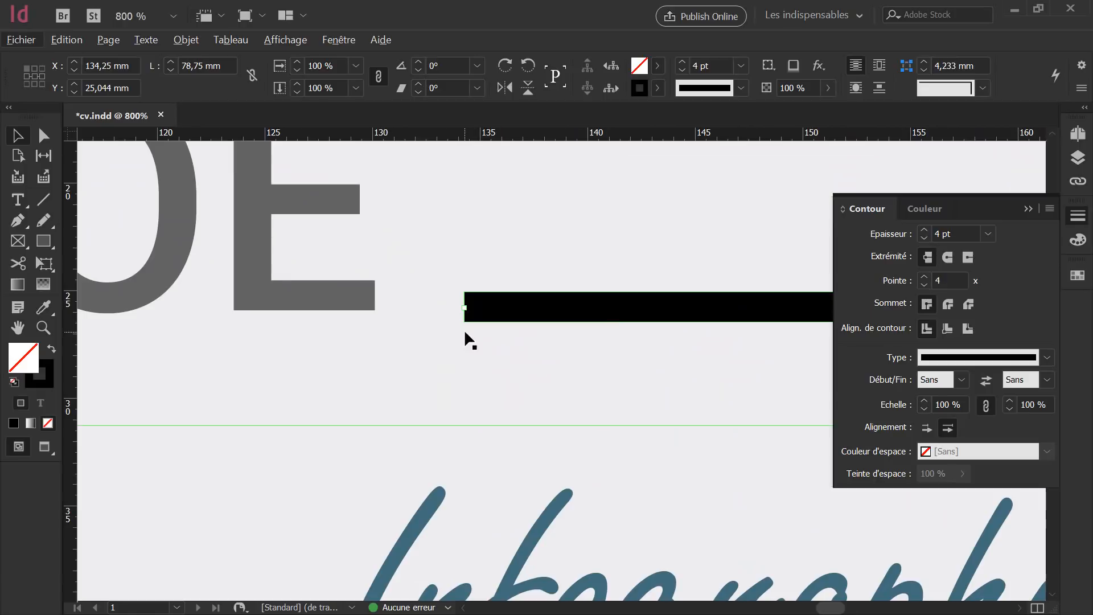
# Give the line butt caps and align its stroke to the inside.
pyautogui.click(946, 260)
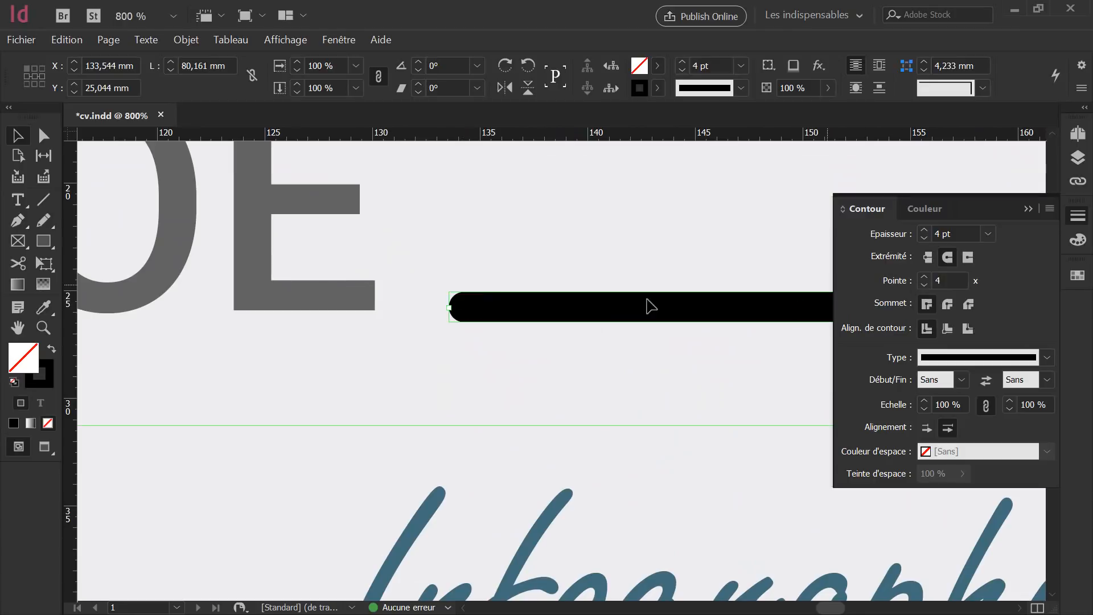
pyautogui.click(967, 257)
pyautogui.click(44, 135)
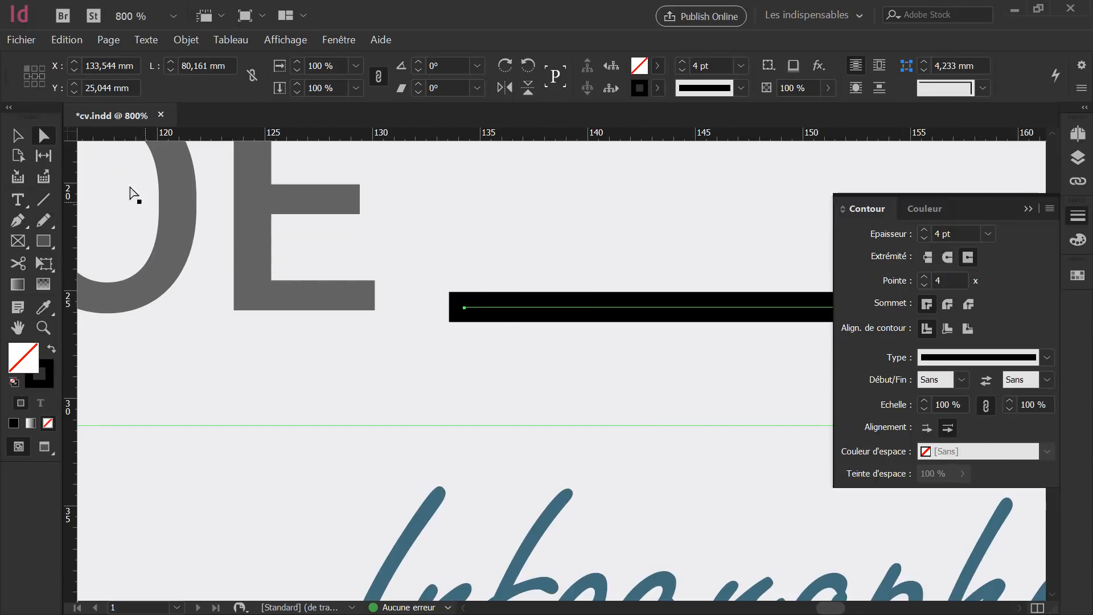
pyautogui.click(17, 136)
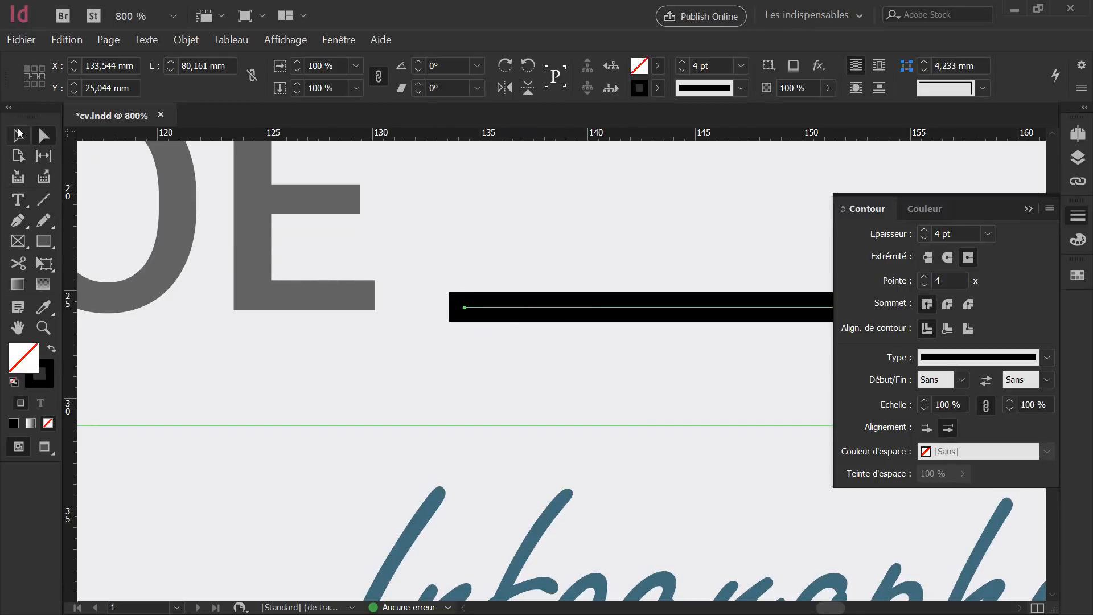
pyautogui.click(927, 257)
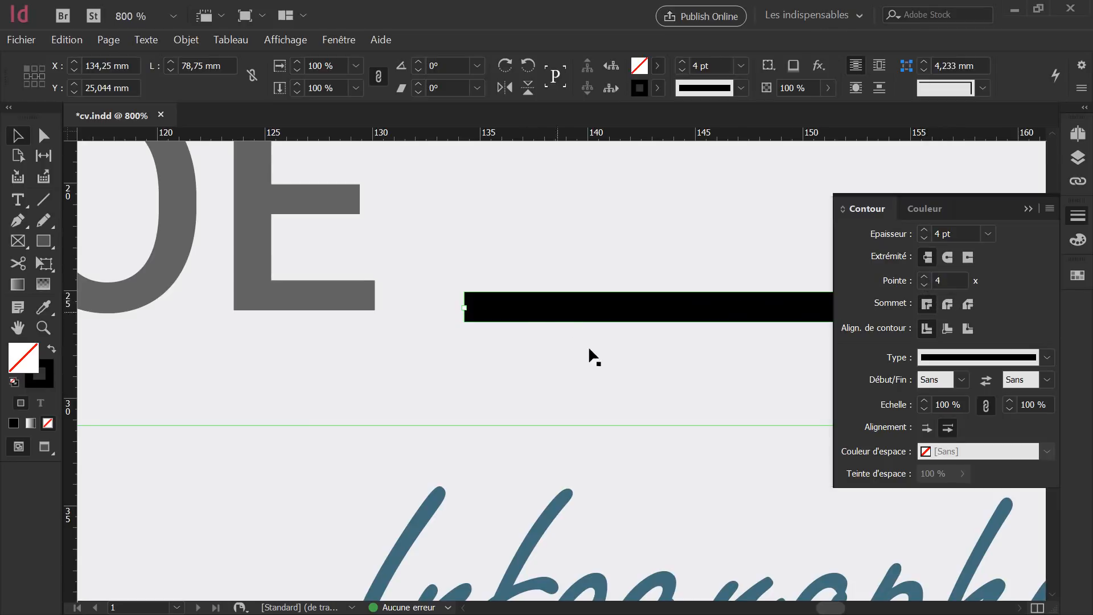
pyautogui.click(946, 329)
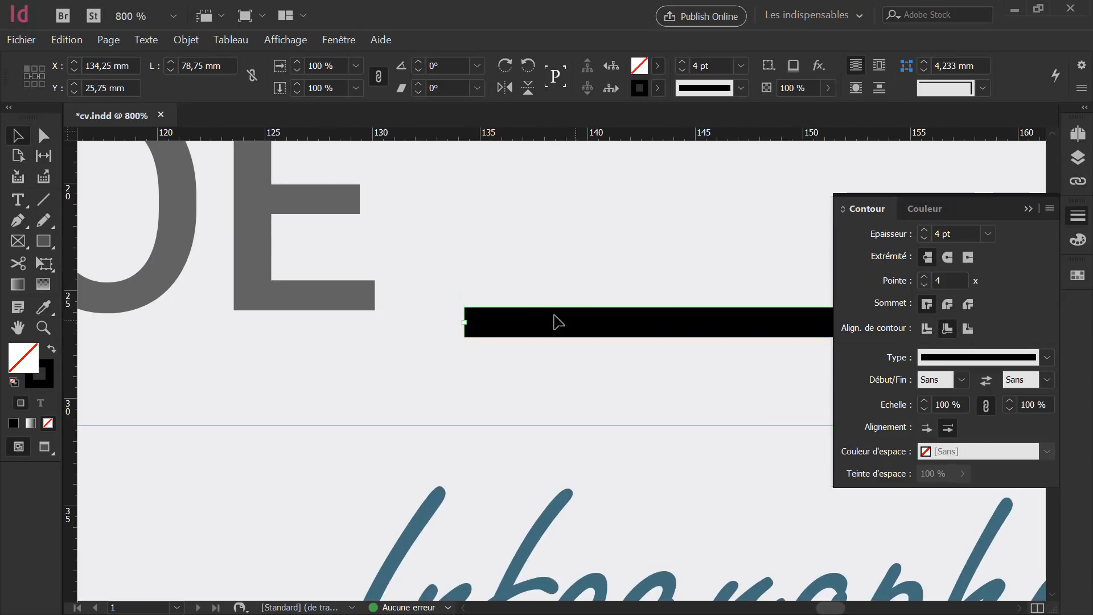
pyautogui.click(44, 134)
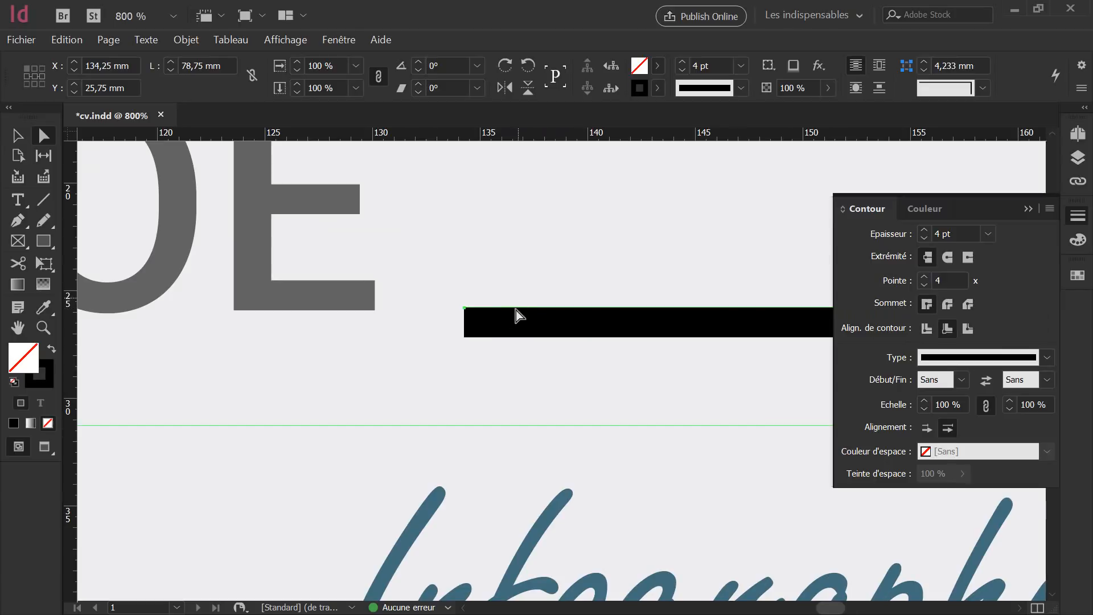
# Centre the stroke on the line's path and give it the 'Hachures inclinées vers la droite' stroke type.
pyautogui.click(926, 329)
pyautogui.click(17, 134)
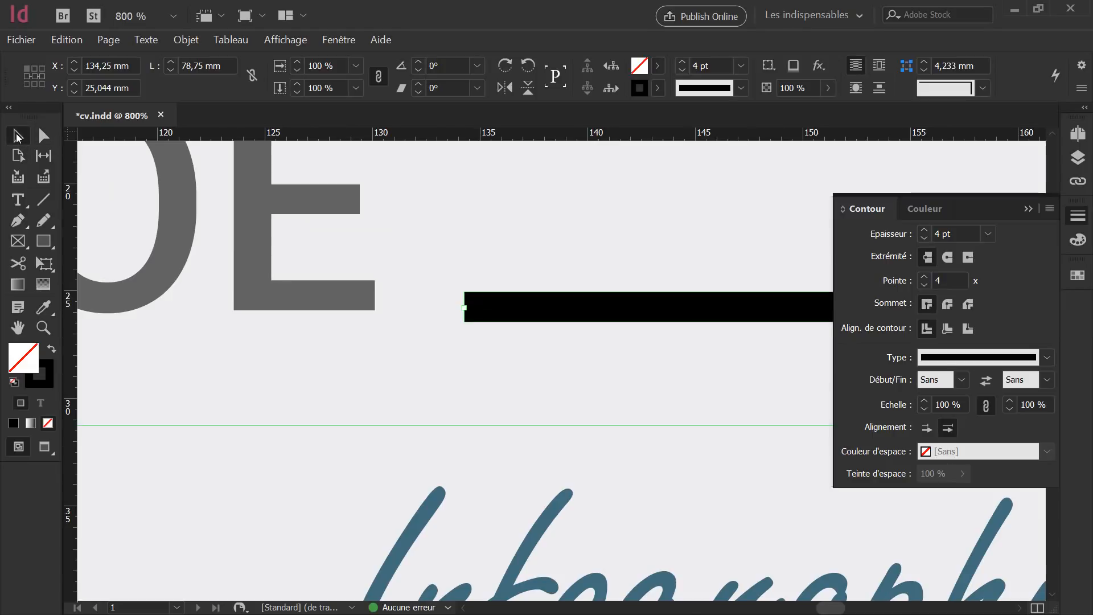
pyautogui.click(958, 358)
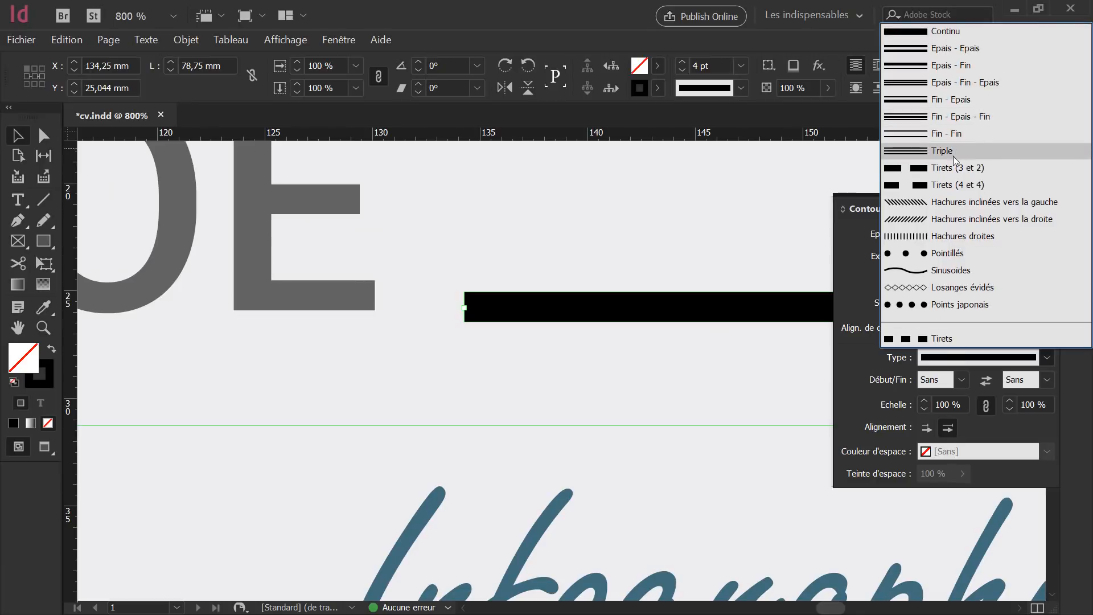
pyautogui.click(948, 221)
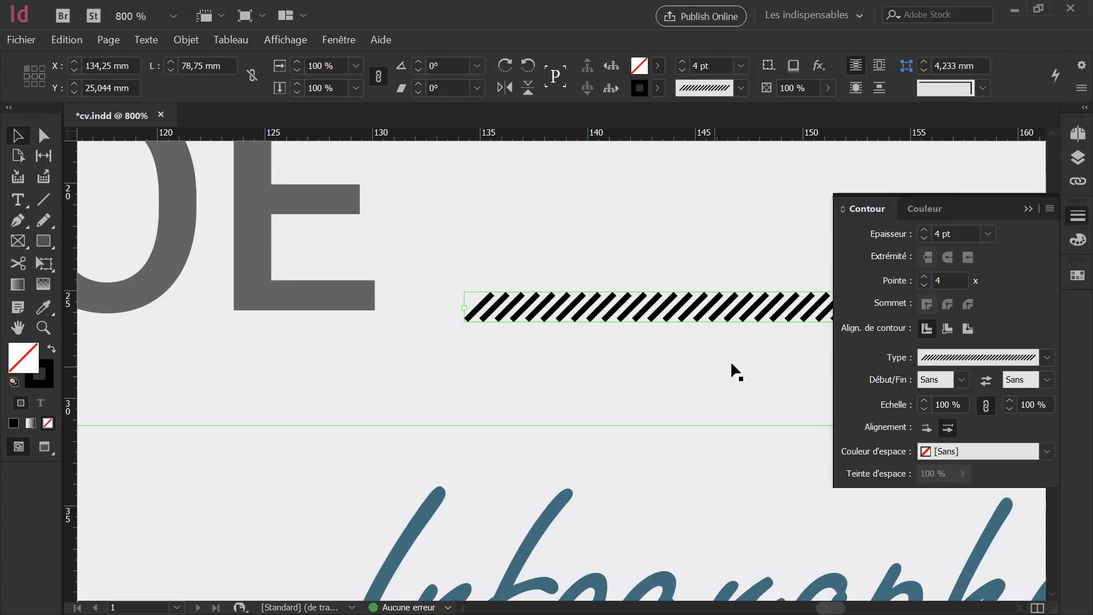
# Try Barre and Carré start markers, then set the line's Début marker back to Sans.
pyautogui.click(962, 380)
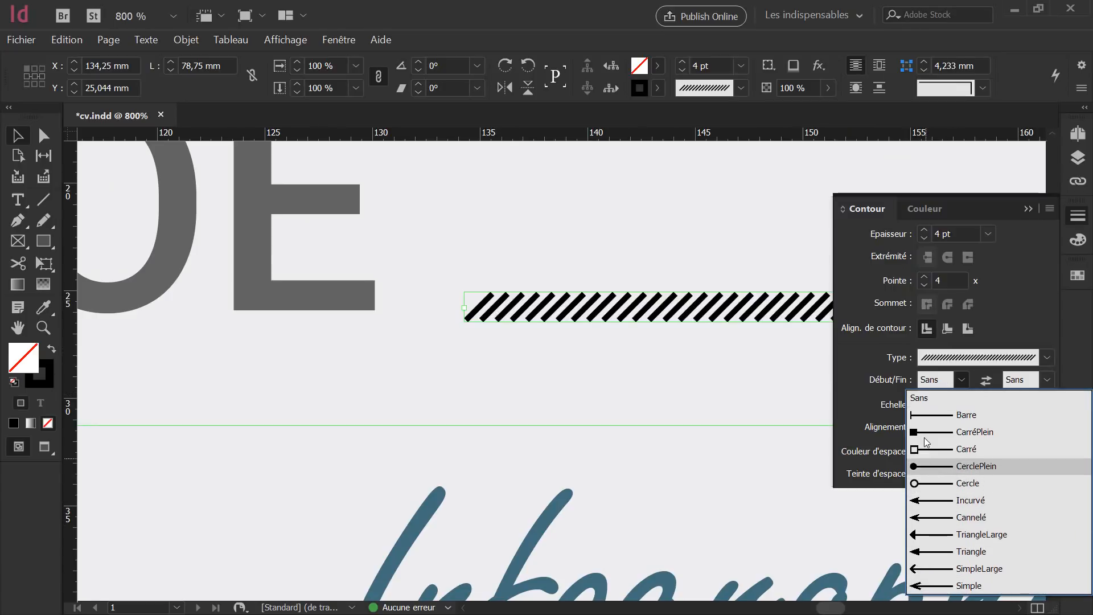
pyautogui.click(931, 418)
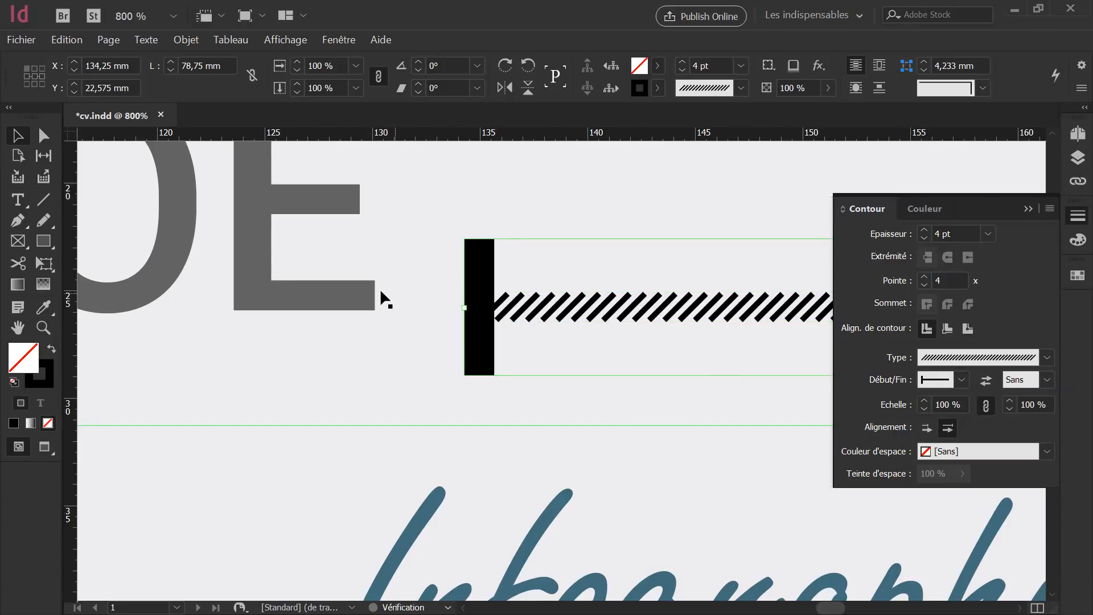
pyautogui.click(944, 382)
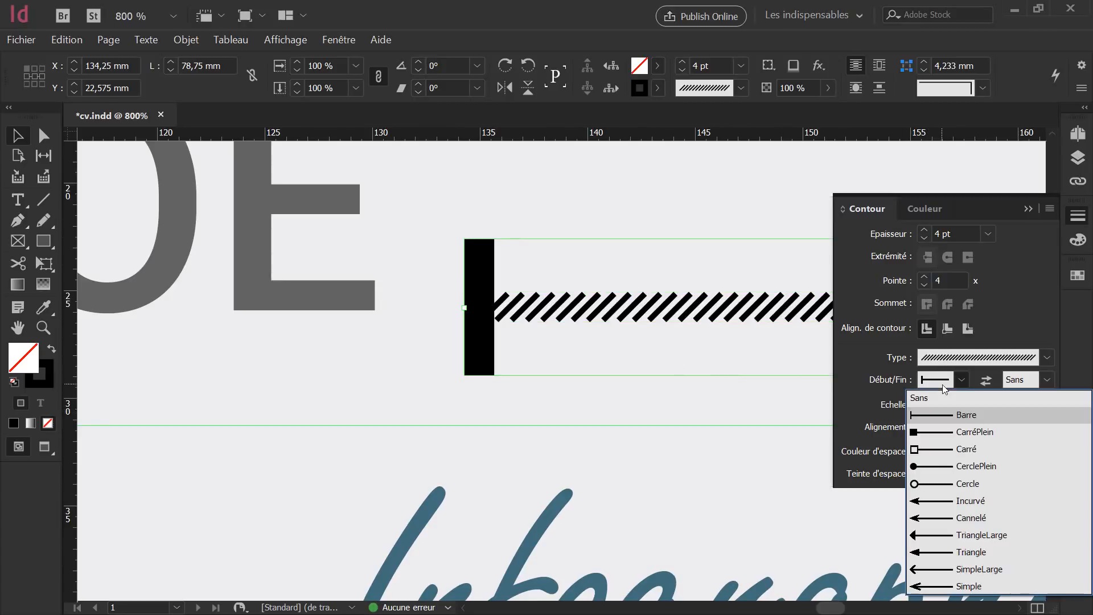
pyautogui.click(952, 449)
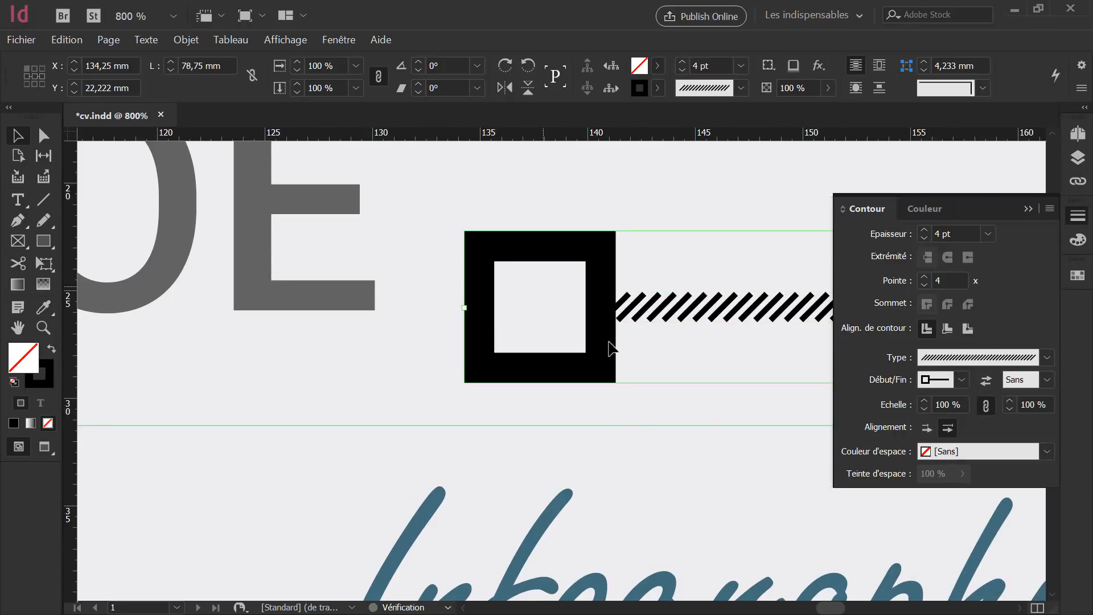
pyautogui.scroll(-4, 587, 334)
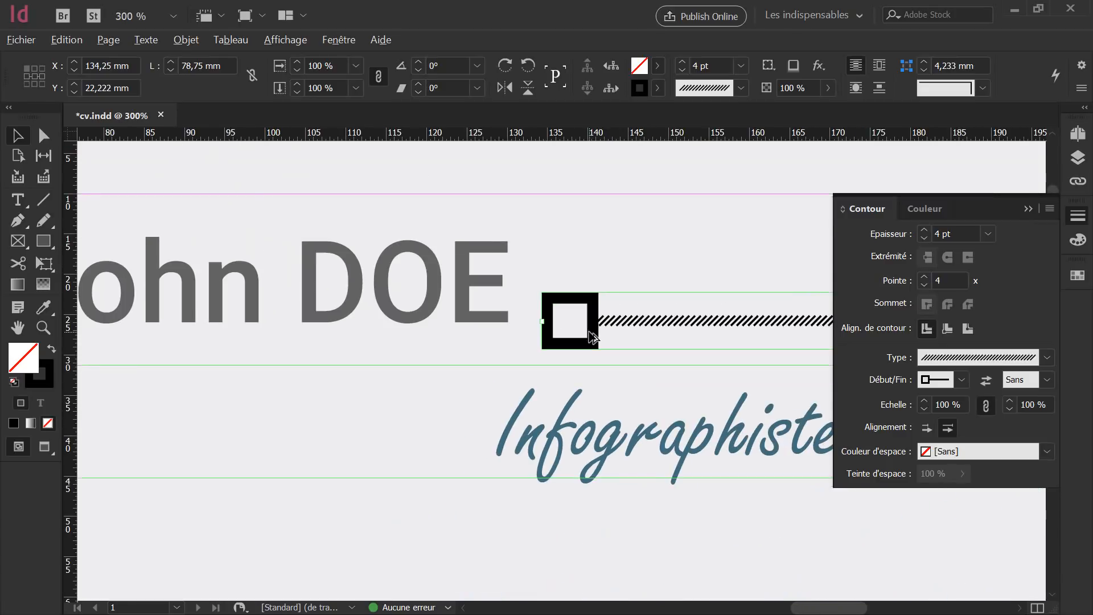
pyautogui.click(959, 380)
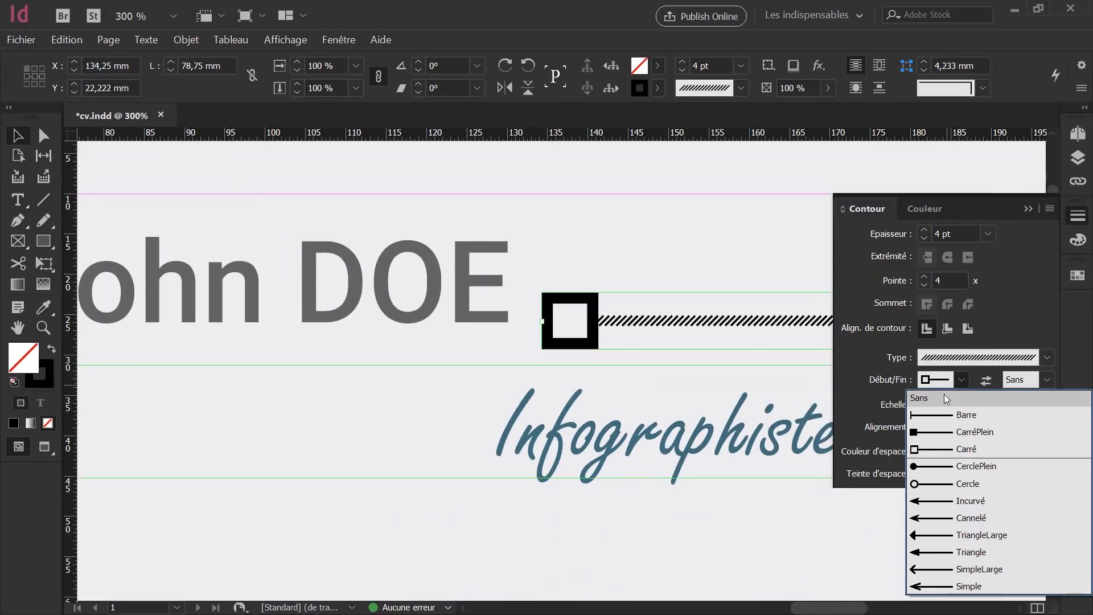
pyautogui.click(941, 399)
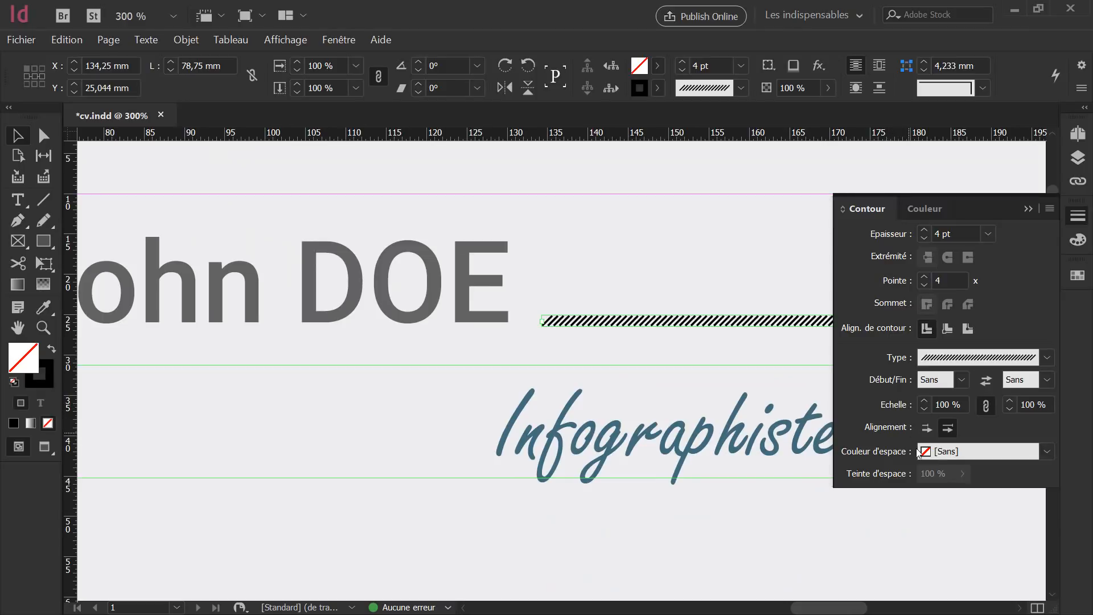
# Try the C=40 M=19 J=53 N=17 gap colour, then reset the hatch gap colour to none.
pyautogui.click(940, 452)
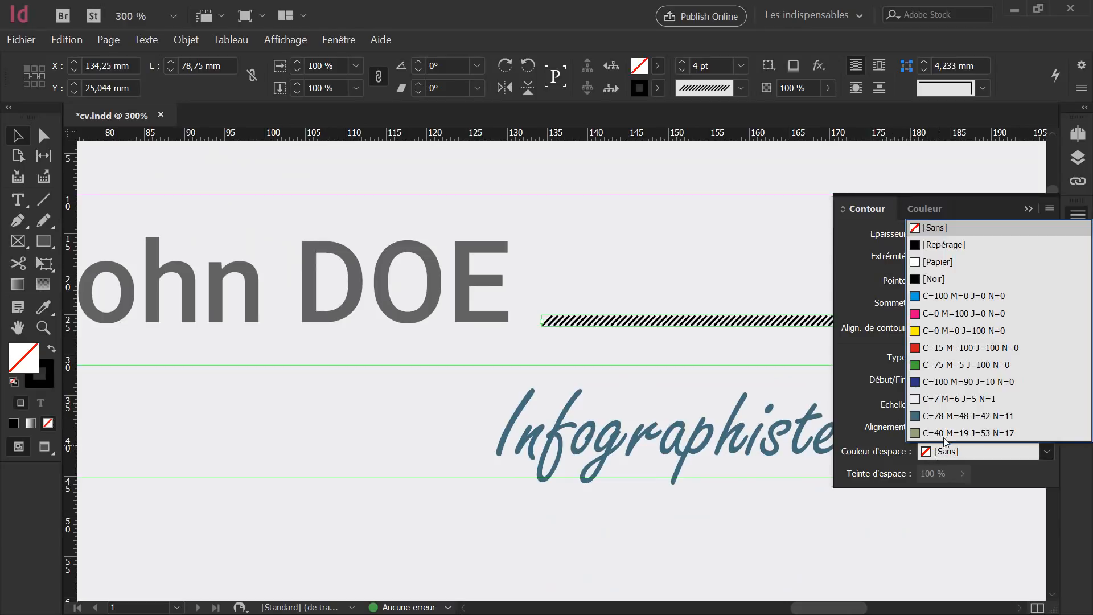
pyautogui.click(943, 433)
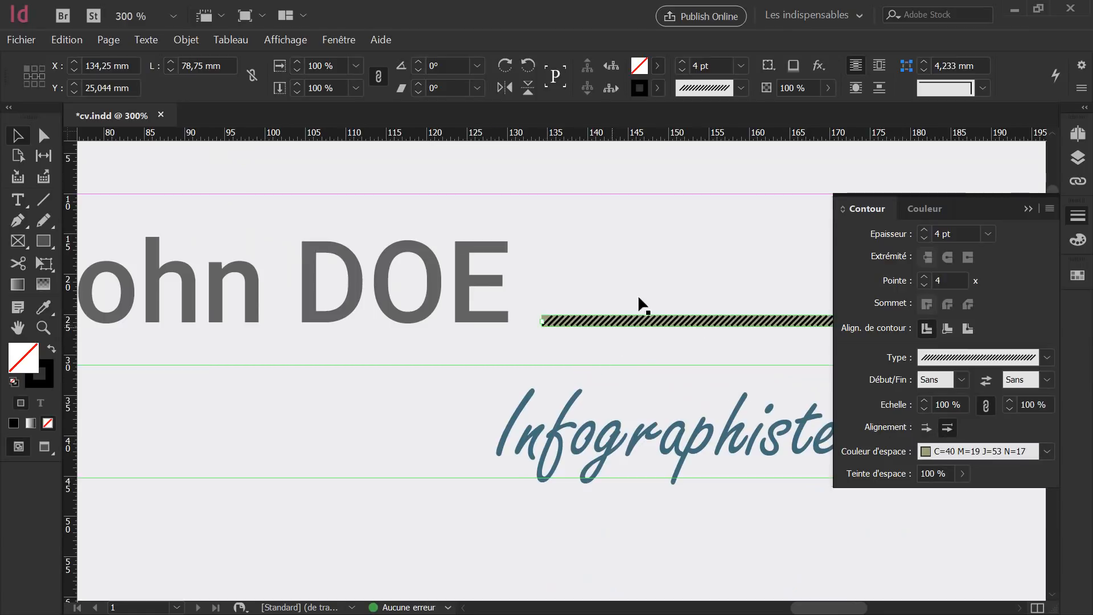
pyautogui.click(978, 454)
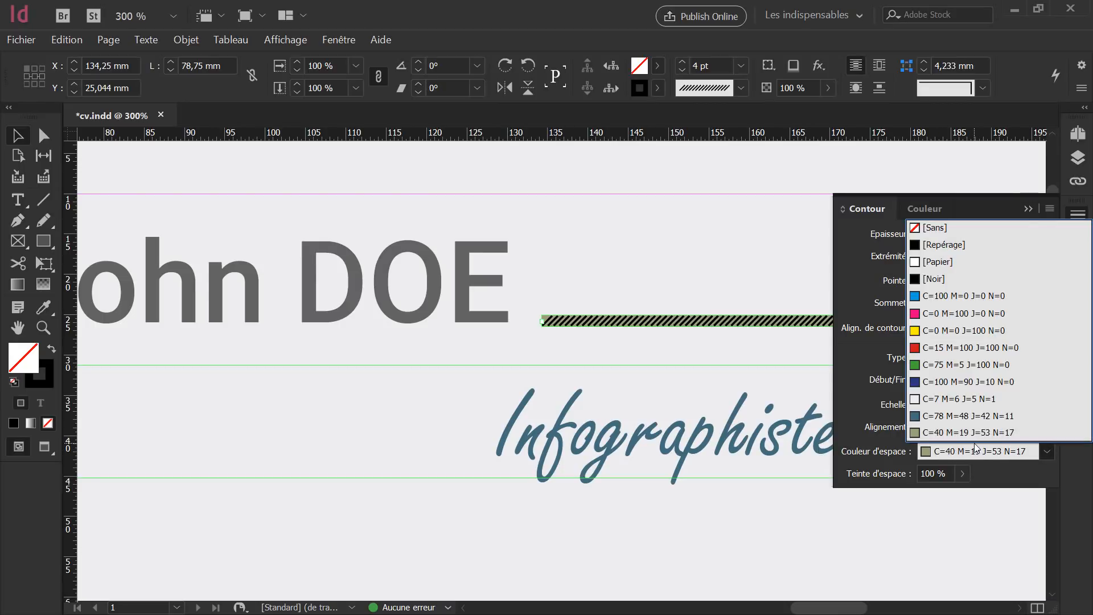
pyautogui.click(934, 228)
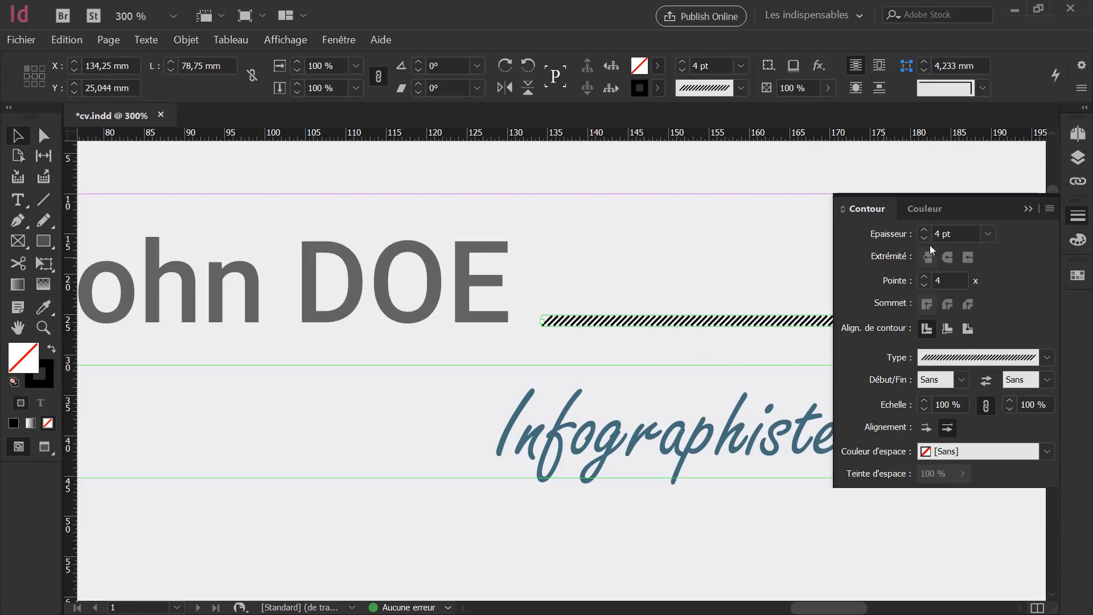
# Apply the C=40 M=19 J=53 N=17 swatch to the hatched line's stroke.
pyautogui.click(1077, 275)
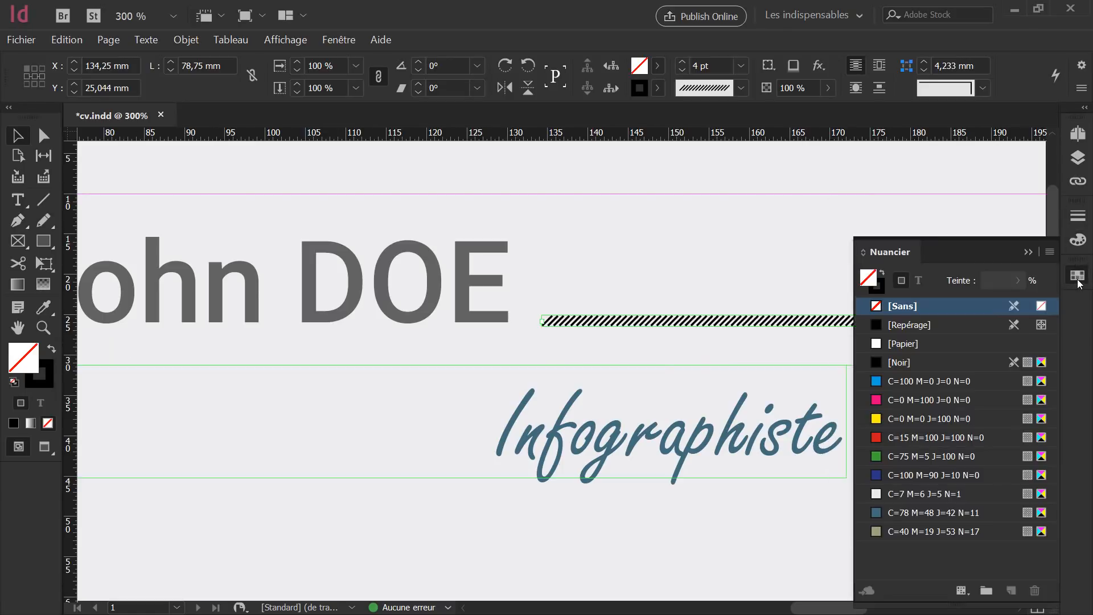
pyautogui.click(881, 290)
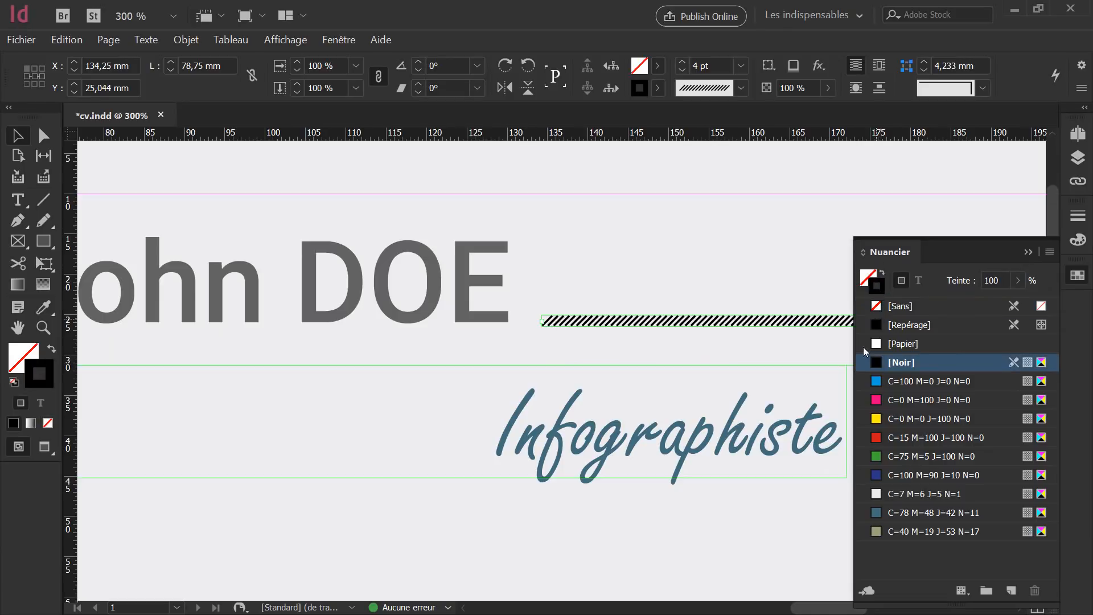
pyautogui.click(895, 533)
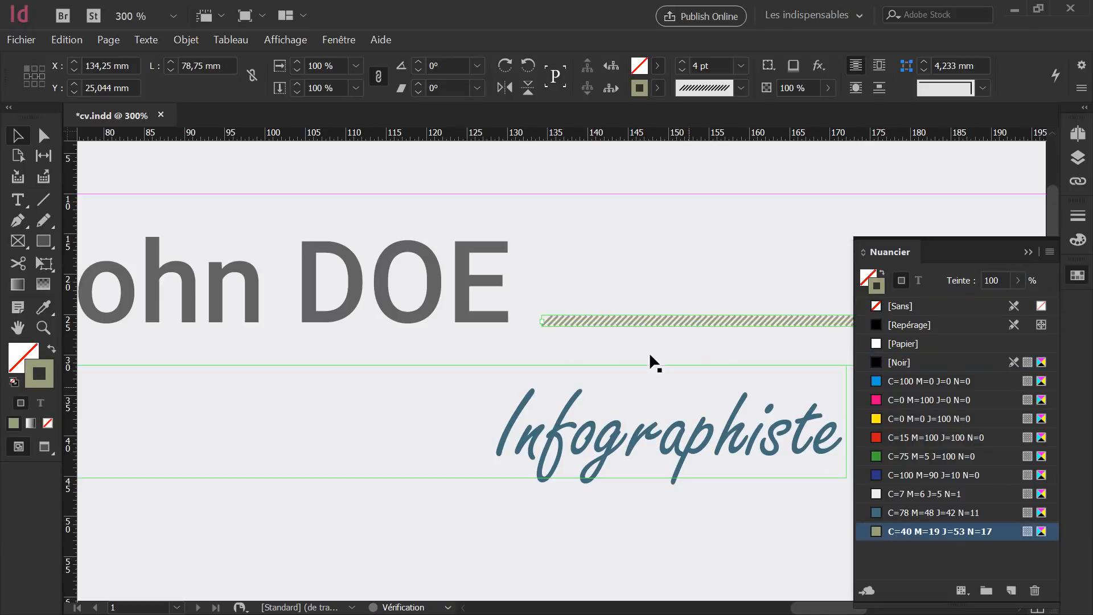
pyautogui.click(670, 293)
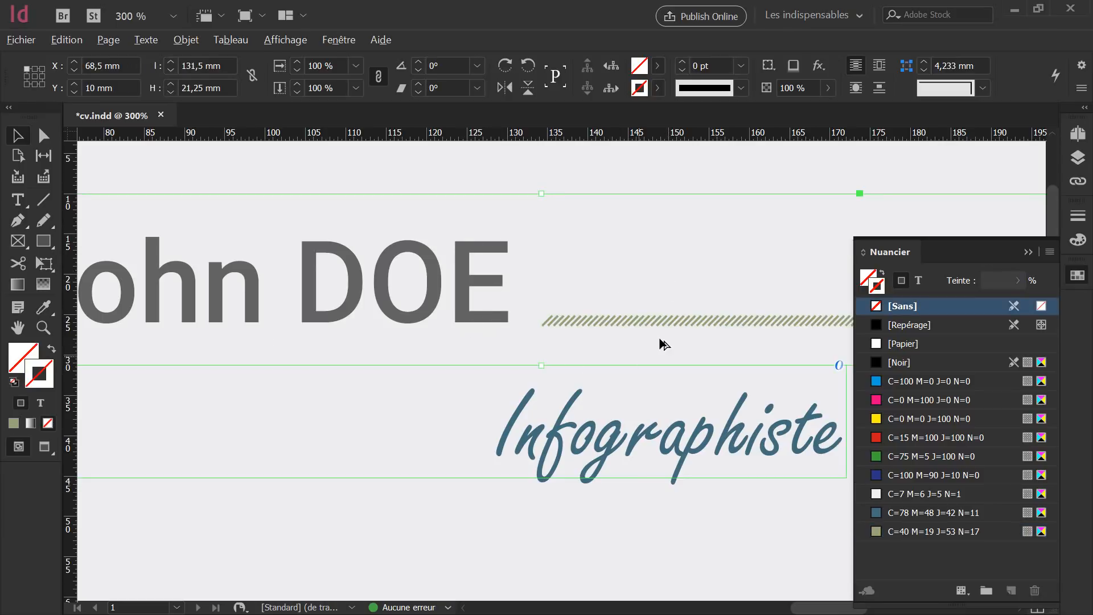
# Set the hatched line's stroke weight to 6 pt.
pyautogui.scroll(-1, 669, 341)
pyautogui.scroll(-2, 671, 342)
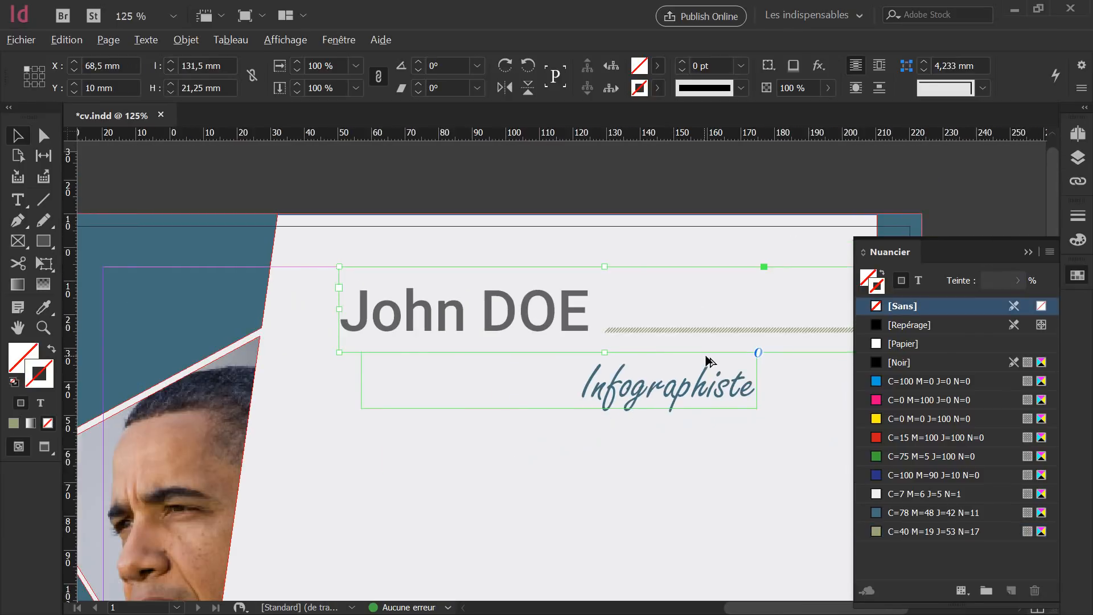
pyautogui.click(671, 331)
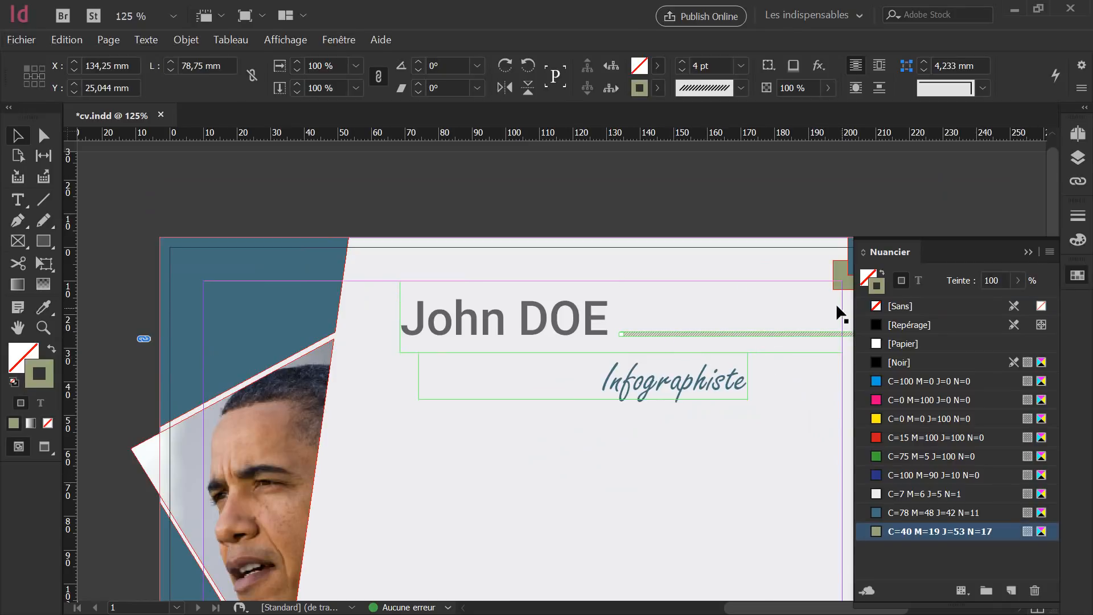
pyautogui.click(1078, 216)
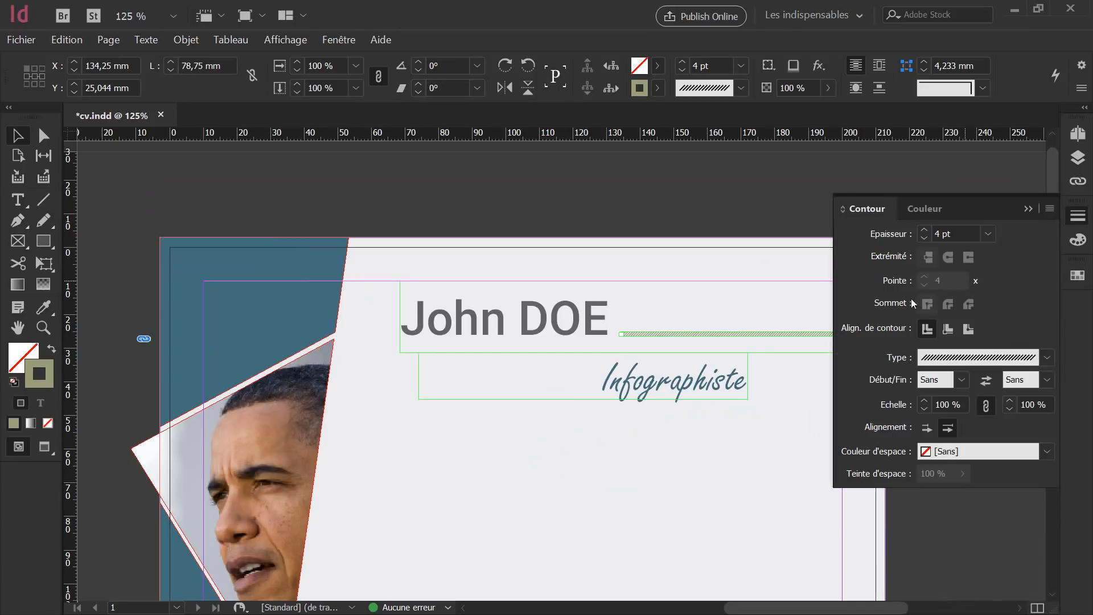
pyautogui.click(924, 230)
pyautogui.click(924, 230)
pyautogui.click(924, 230)
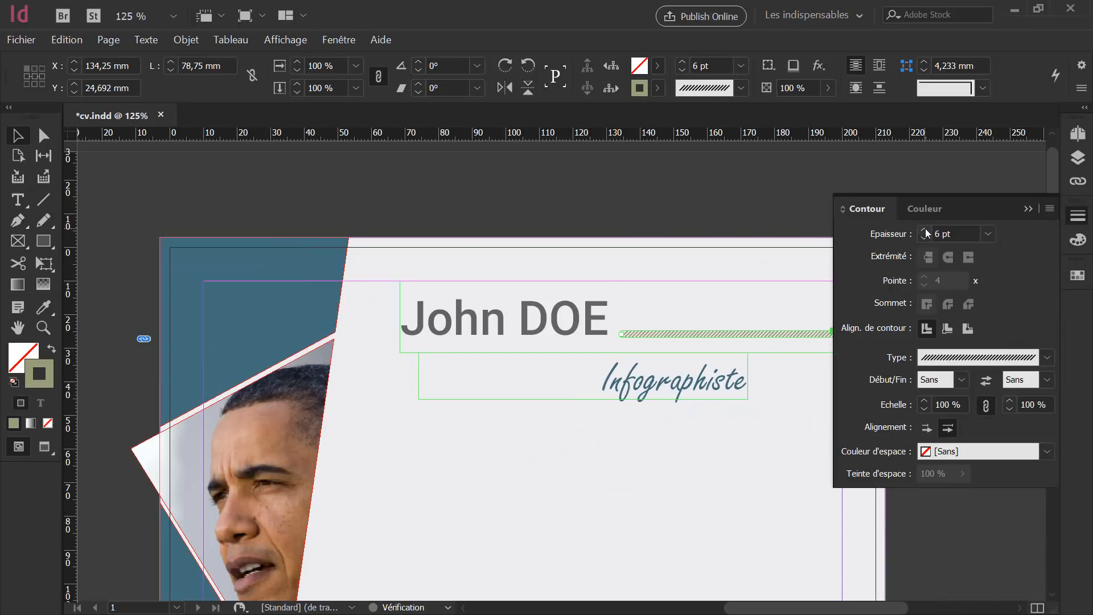
pyautogui.click(925, 240)
pyautogui.click(925, 240)
pyautogui.click(924, 231)
# Enlarge 'John DOE' to 44 pt and widen its frame leftward to 138 mm at X 62 mm.
pyautogui.click(465, 323)
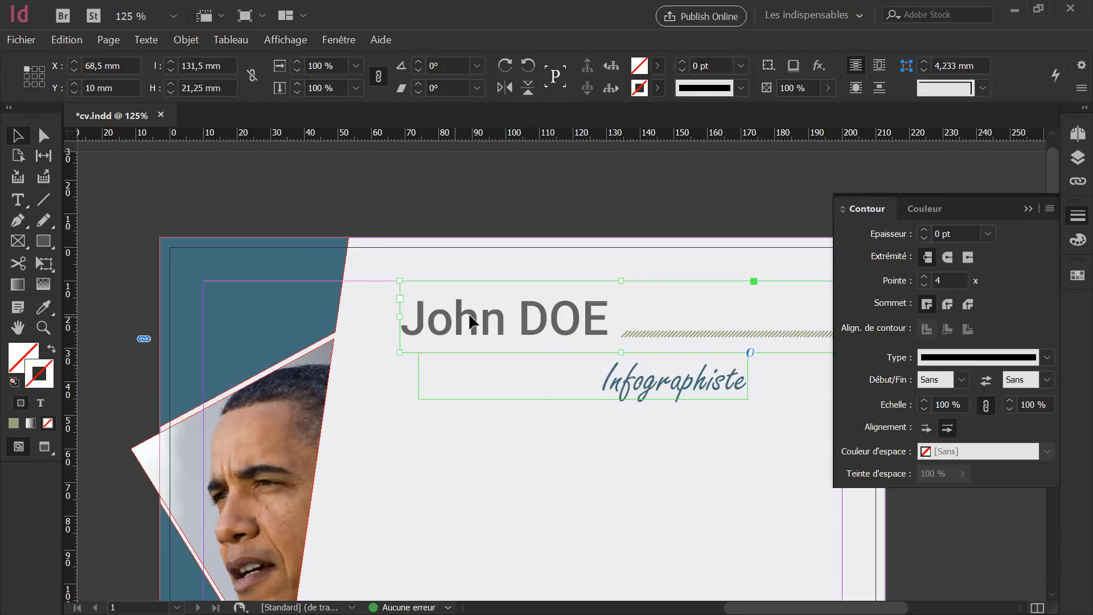
pyautogui.doubleClick(582, 316)
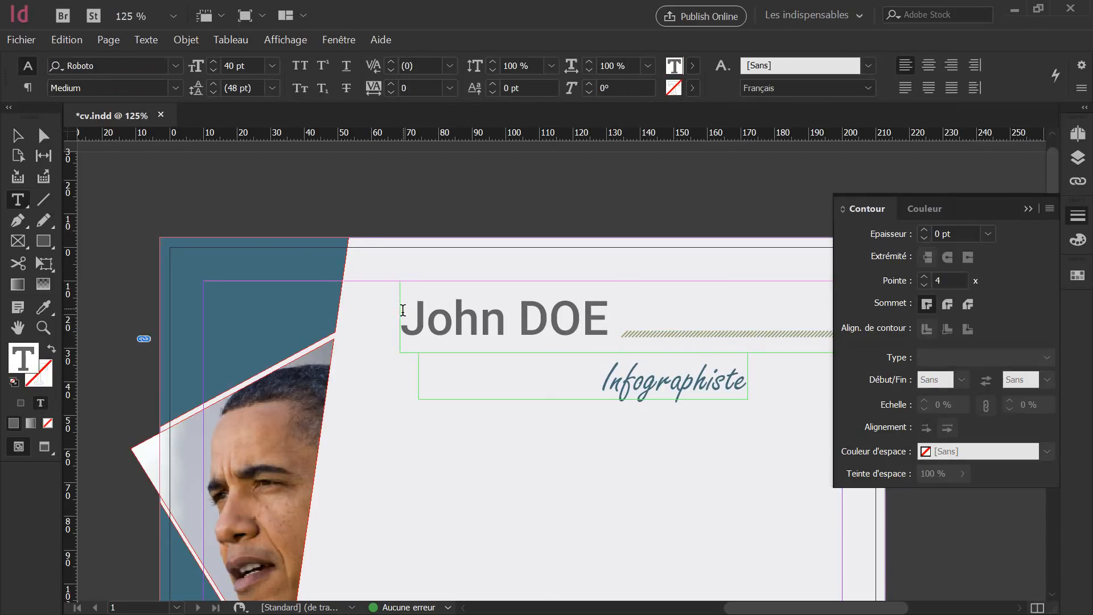
pyautogui.moveTo(401, 315); pyautogui.dragTo(609, 319)
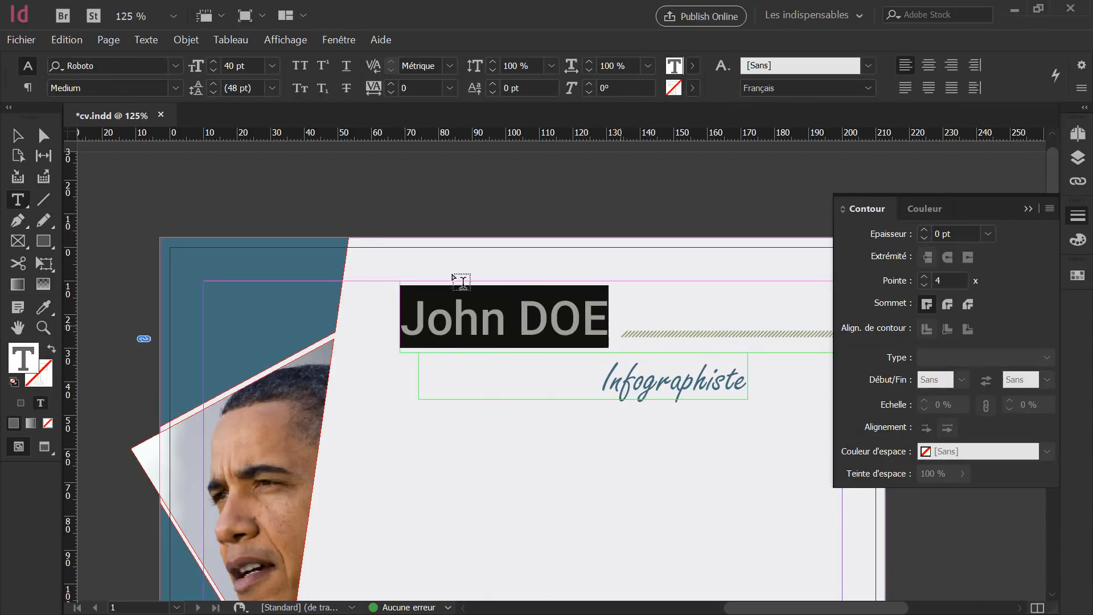
pyautogui.click(200, 68)
pyautogui.press('Up')
pyautogui.press('Up')
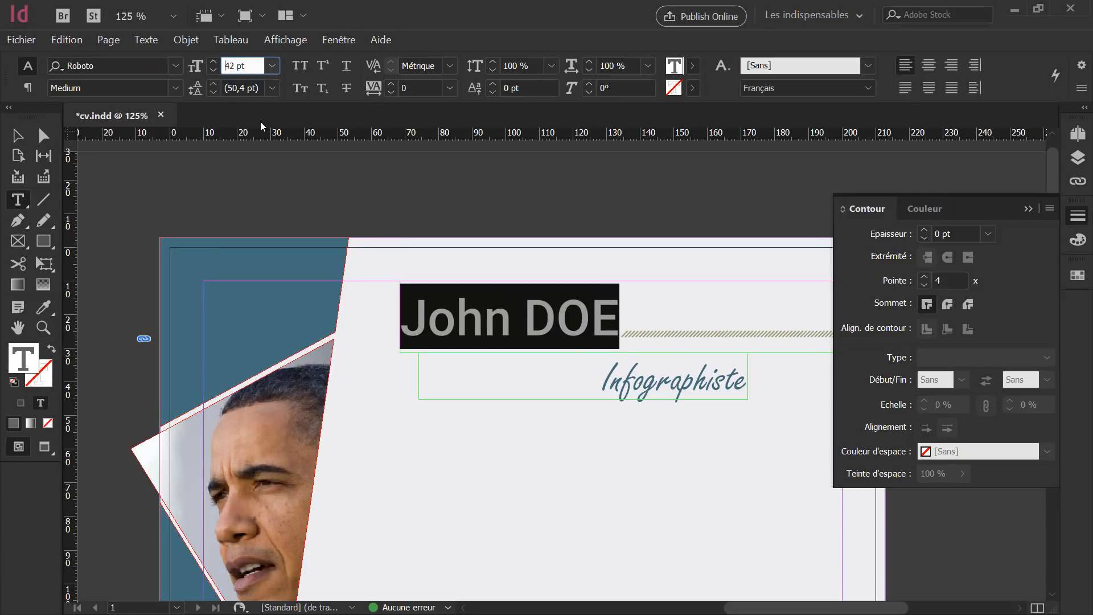
pyautogui.press('Up')
pyautogui.press('Up')
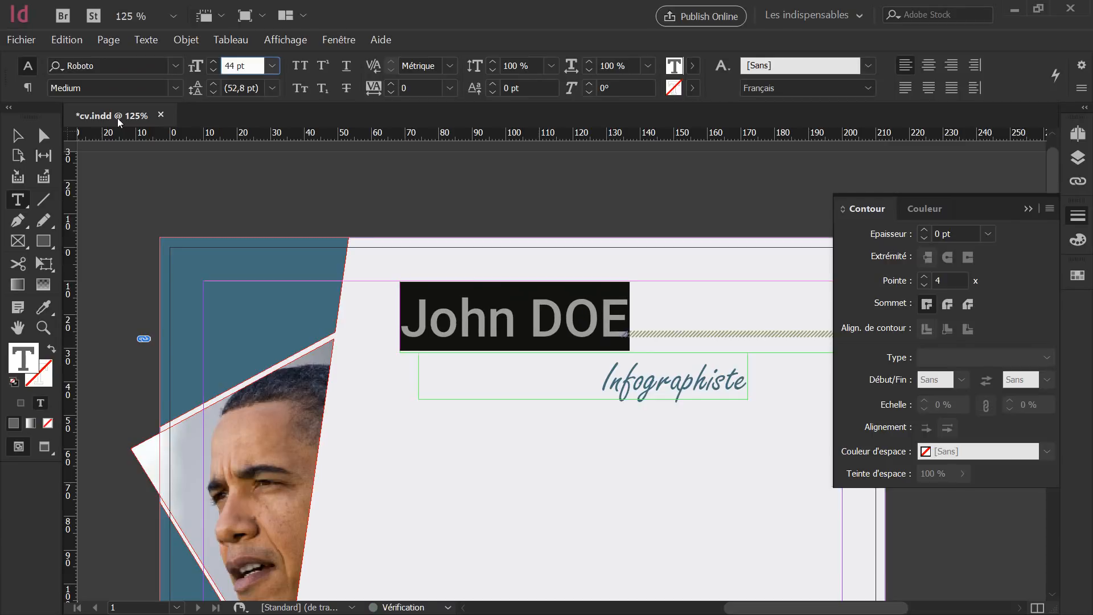
pyautogui.press('Escape')
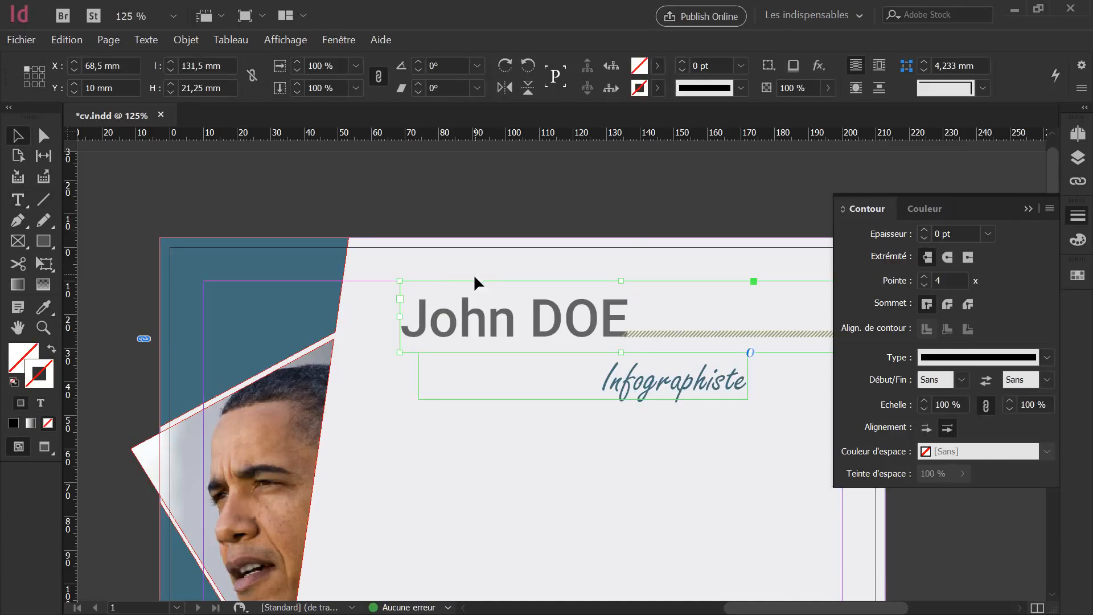
pyautogui.moveTo(397, 316)
pyautogui.mouseDown()
pyautogui.moveTo(368, 318)
pyautogui.moveTo(379, 317)
pyautogui.mouseUp()
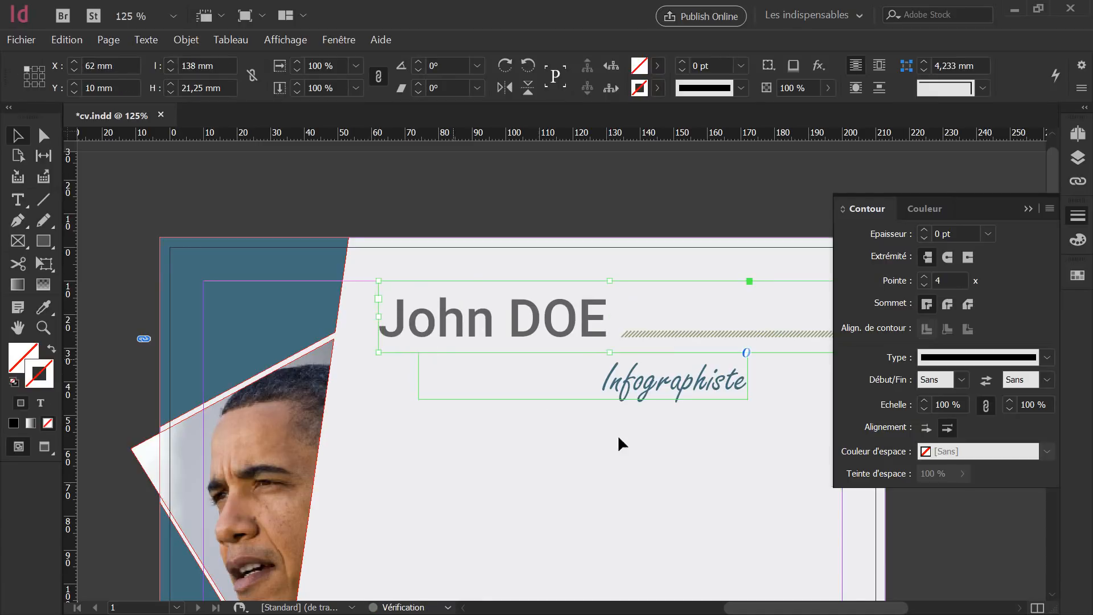
pyautogui.click(677, 421)
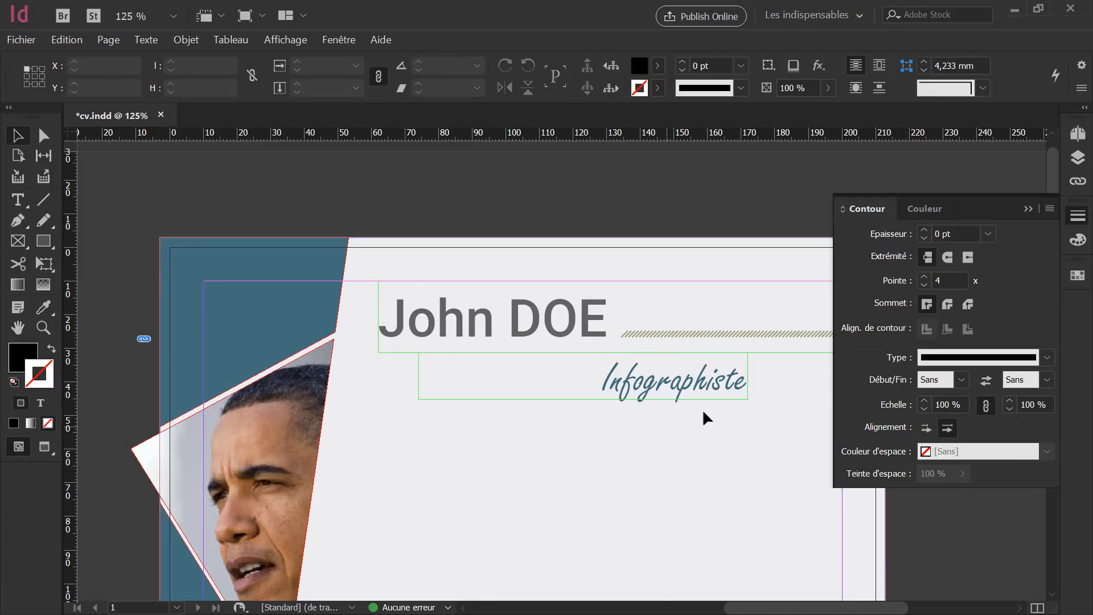
# Alt-drag a copy of the hatched line down beside Infographiste.
pyautogui.click(738, 333)
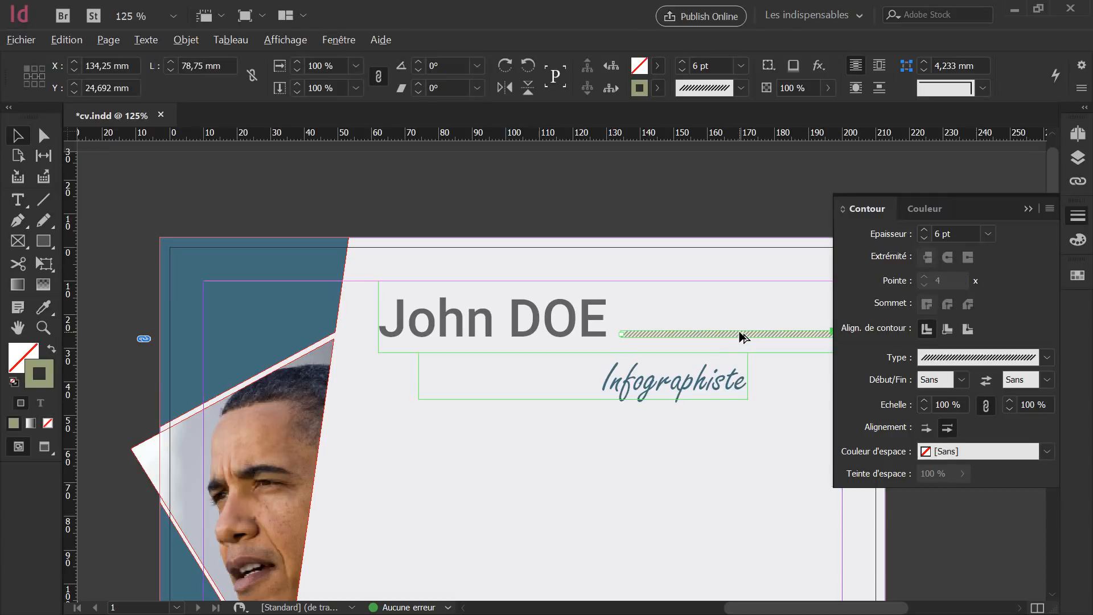
pyautogui.moveTo(724, 337)
pyautogui.mouseDown()
pyautogui.moveTo(438, 381)
pyautogui.moveTo(451, 390)
pyautogui.mouseUp()
pyautogui.click(472, 411)
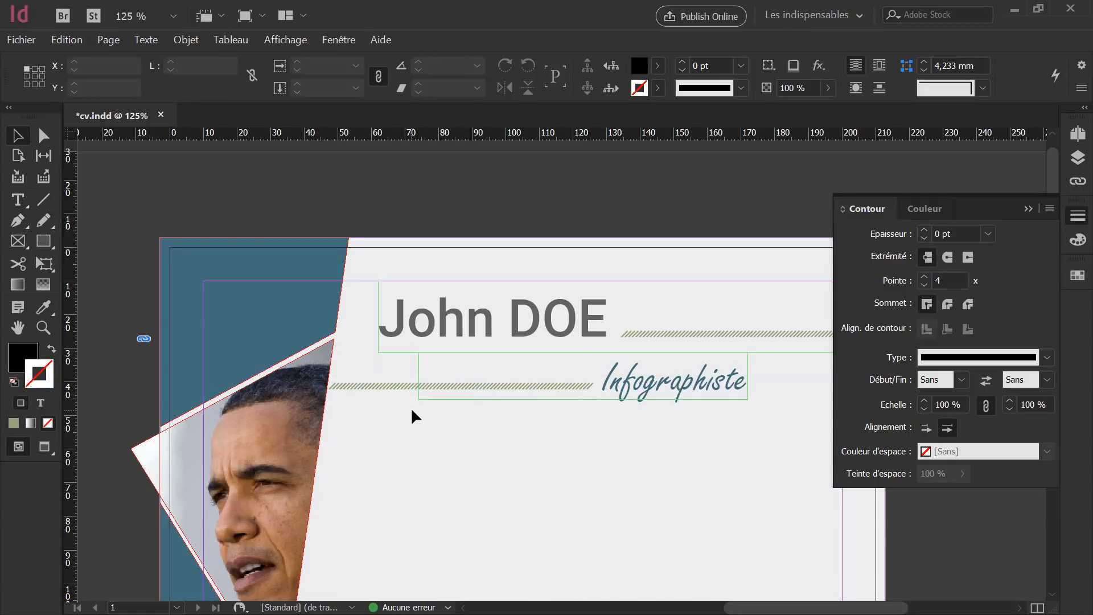
# Extend the lower hatched line's left end to the photo edge, making it 82,417 mm long.
pyautogui.click(387, 386)
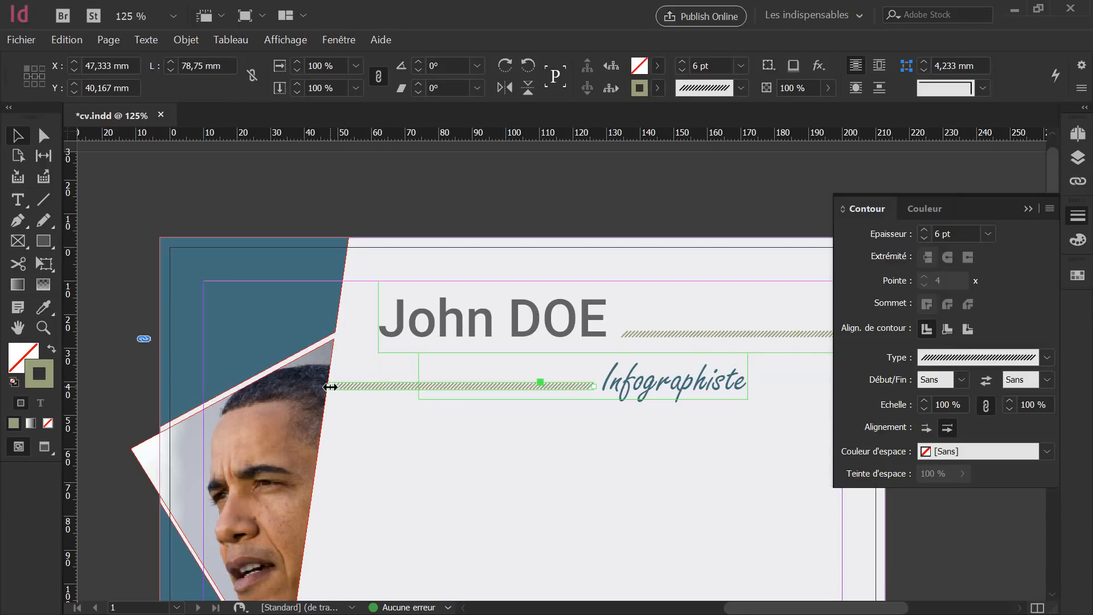
pyautogui.moveTo(329, 386); pyautogui.dragTo(316, 387)
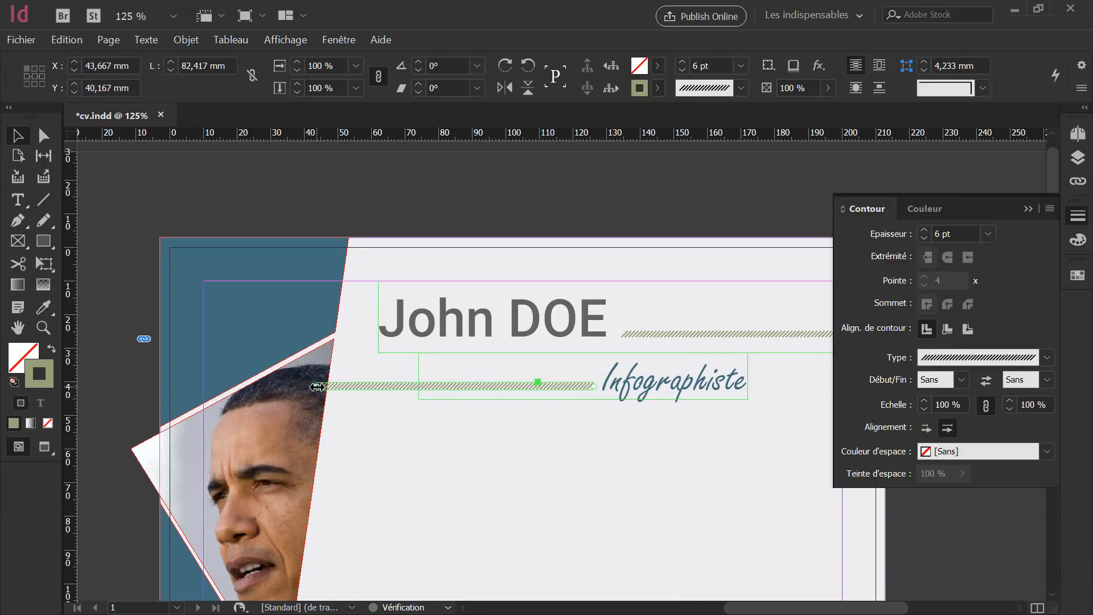
pyautogui.click(354, 431)
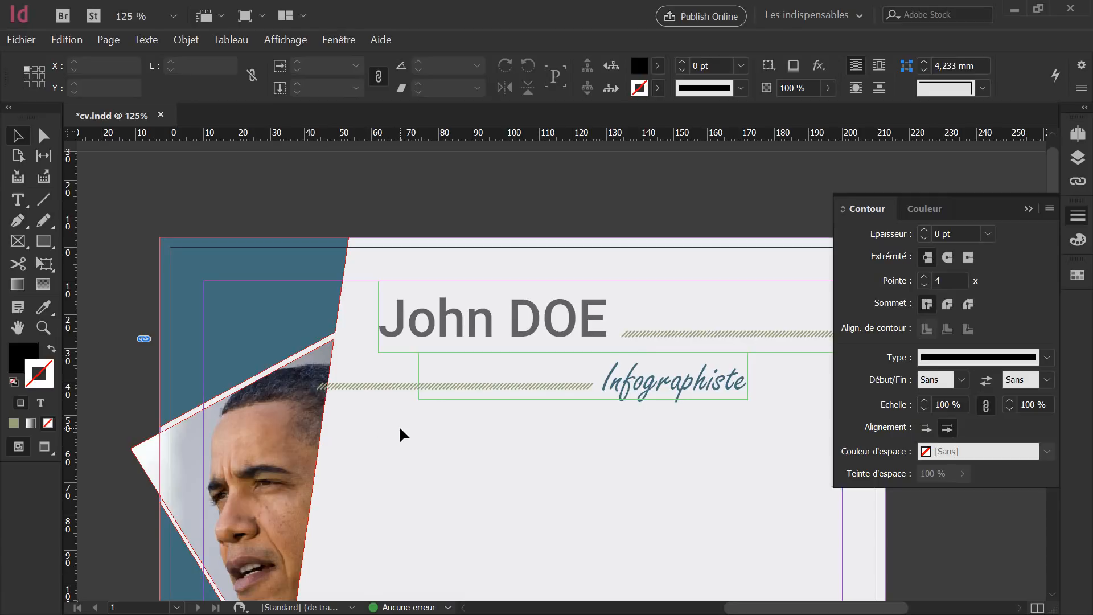
pyautogui.click(383, 387)
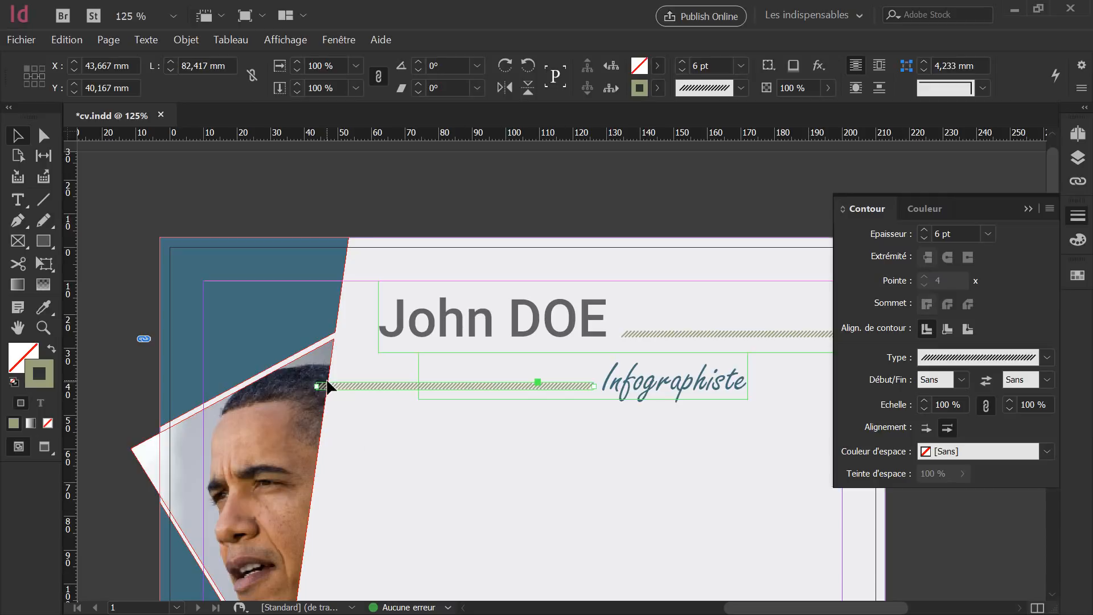
pyautogui.click(1075, 159)
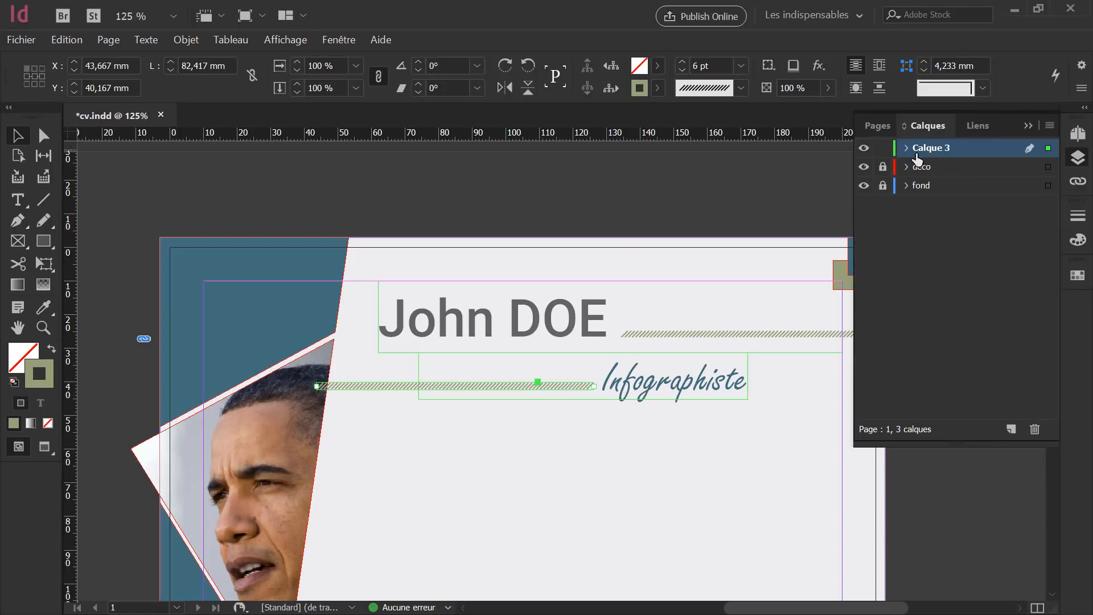
# Send the lower hatched line to the back with Disposition > Arrière-plan.
pyautogui.rightClick(388, 386)
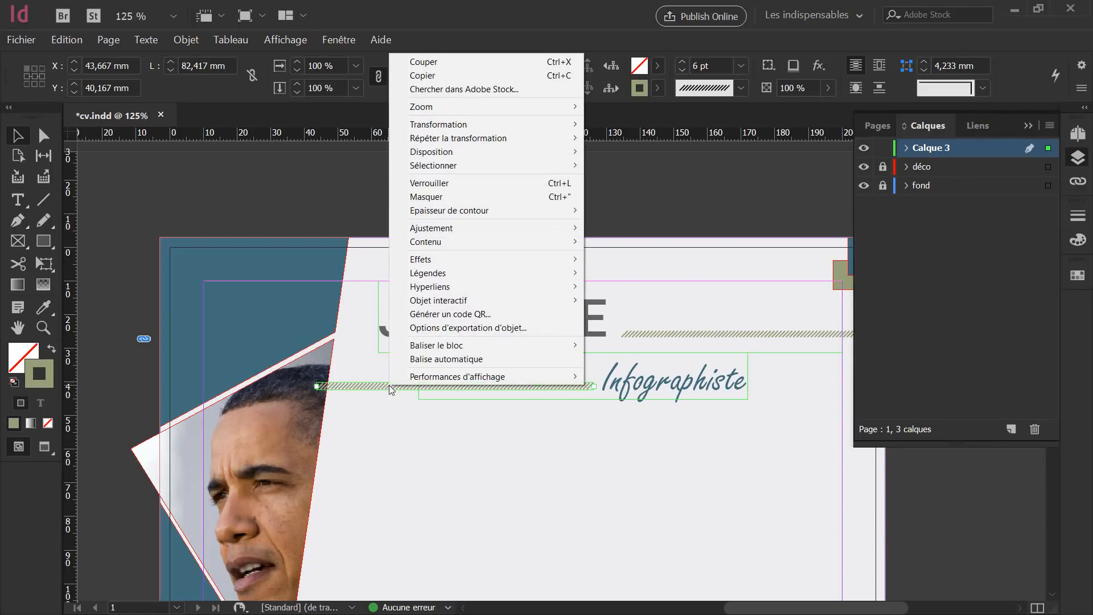
pyautogui.moveTo(493, 149)
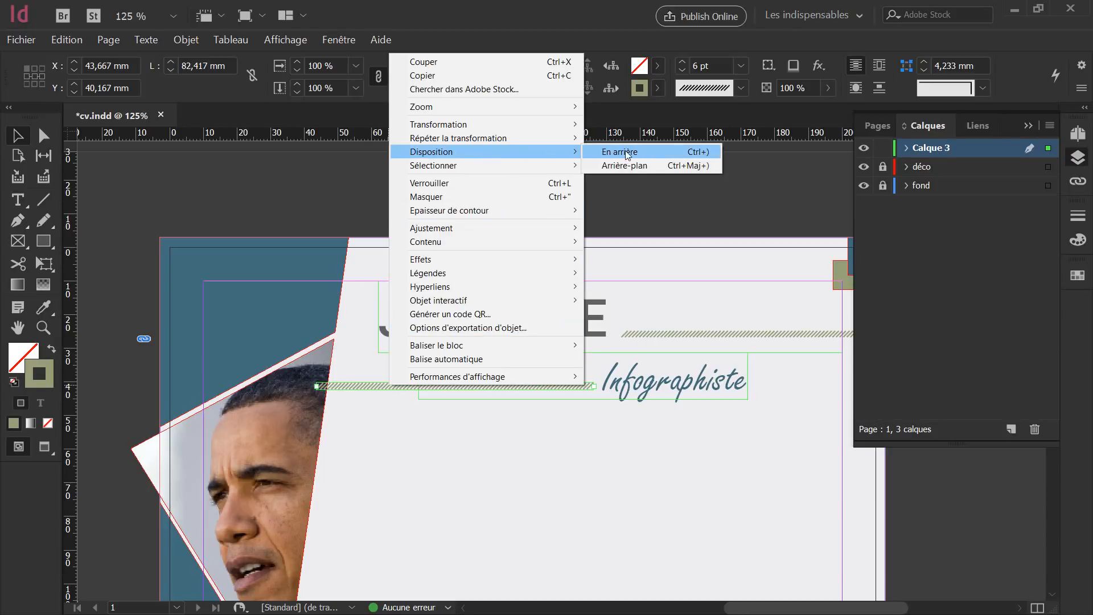
pyautogui.click(624, 165)
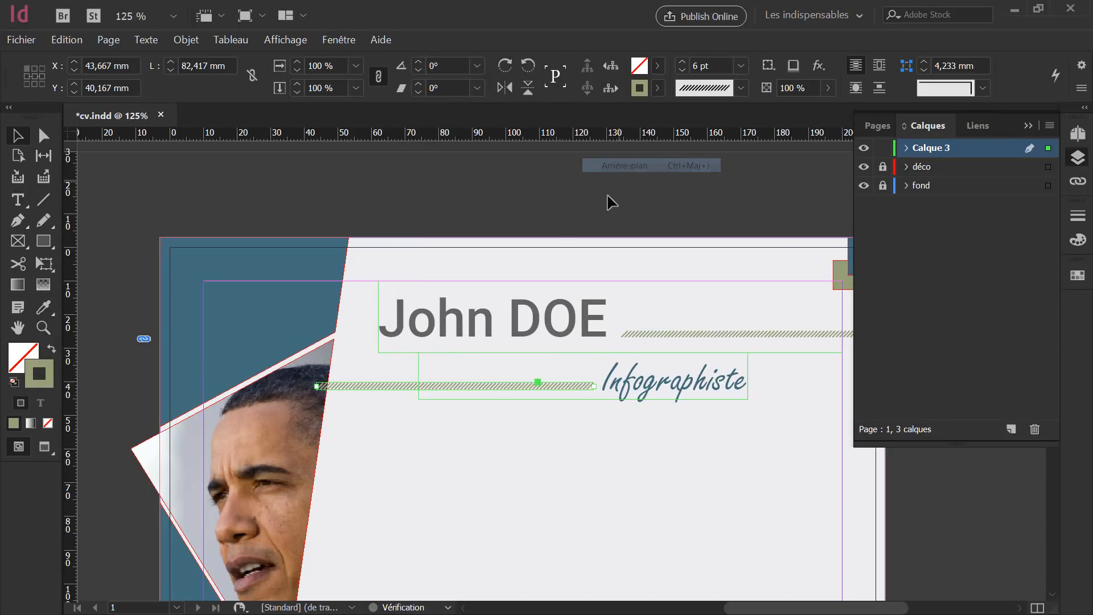
pyautogui.click(320, 410)
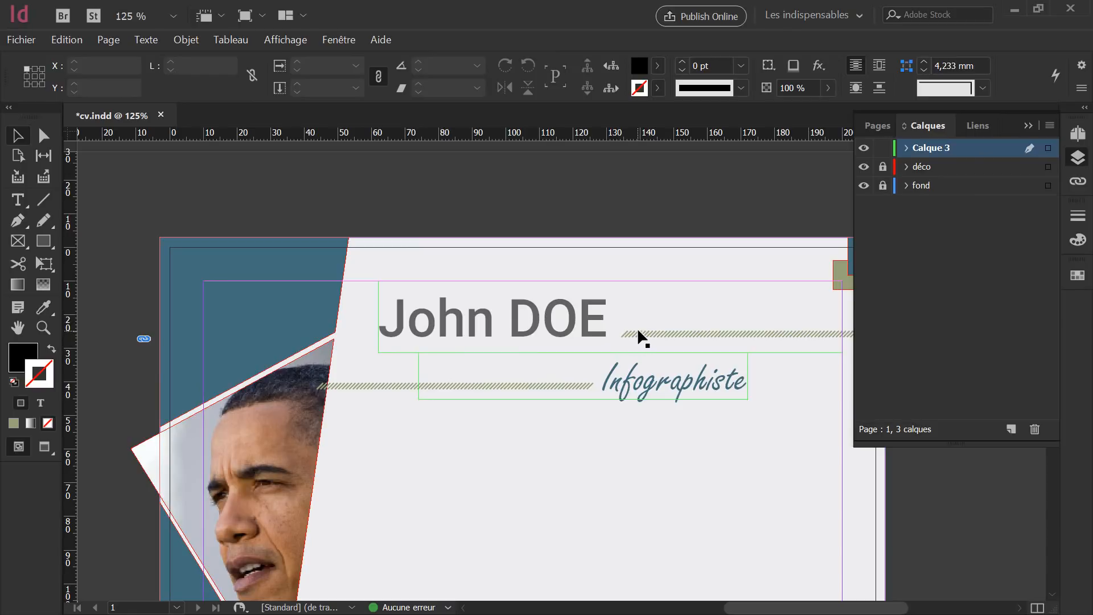
pyautogui.click(372, 386)
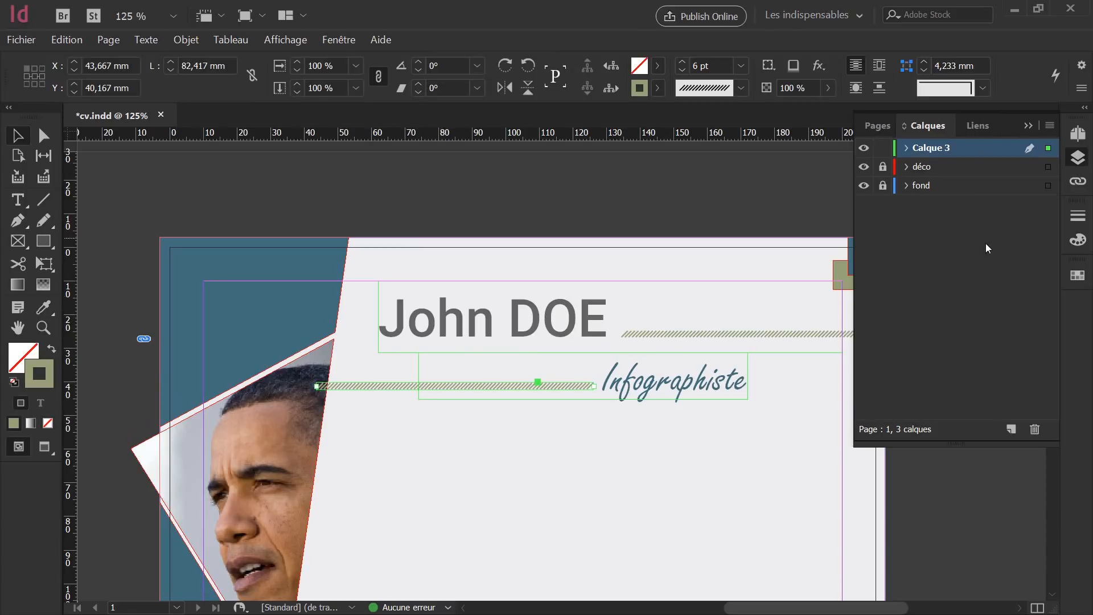
# Add layer Calque 4 and move both hatched lines onto it from Calque 3.
pyautogui.click(1010, 429)
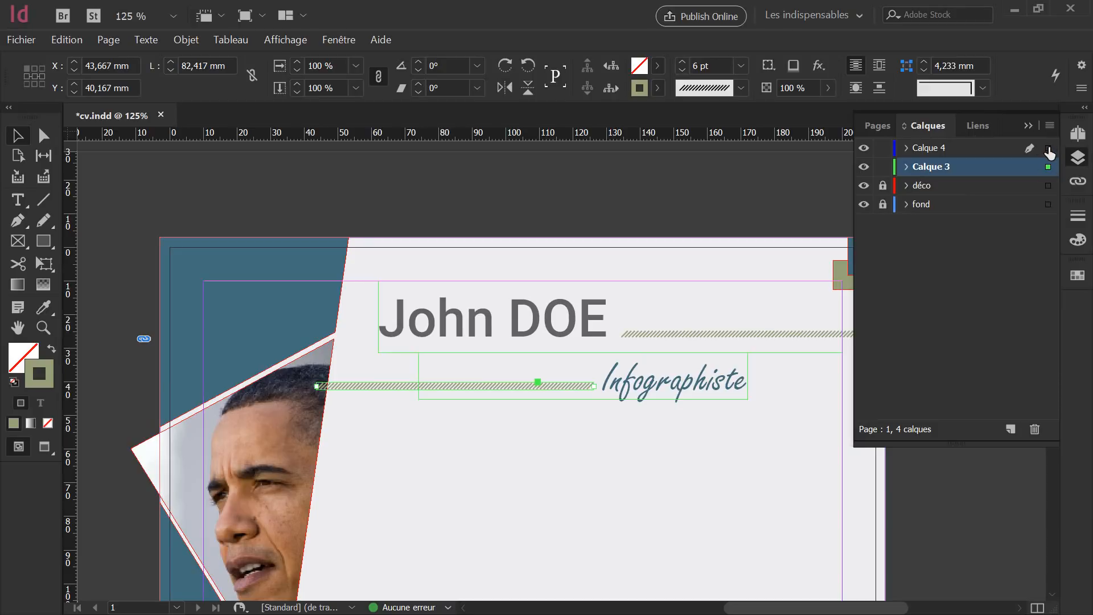
pyautogui.moveTo(1048, 167); pyautogui.dragTo(1049, 153)
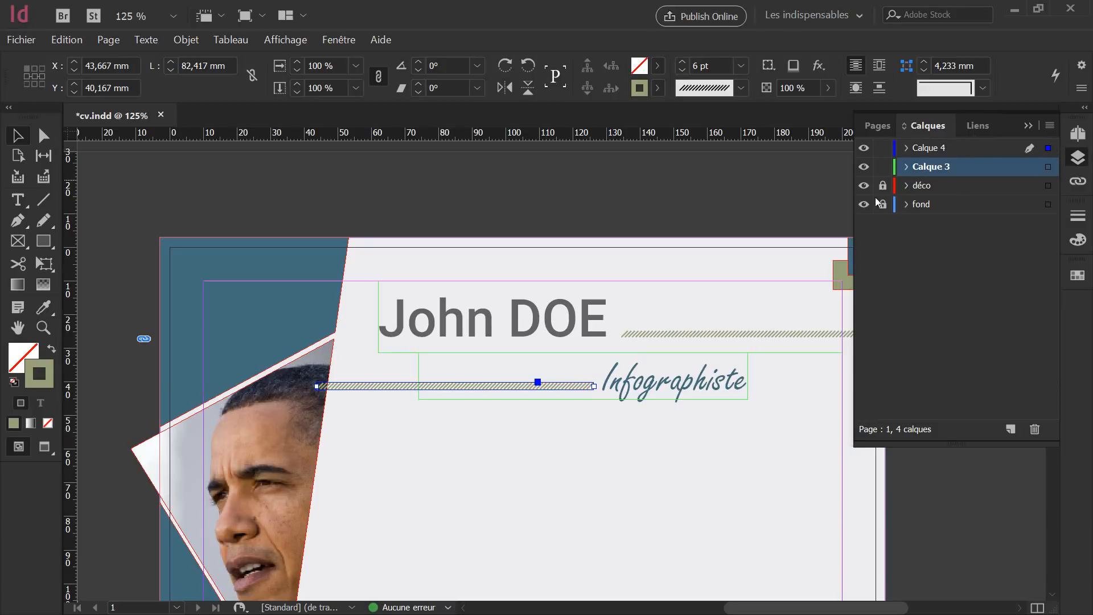
pyautogui.click(696, 331)
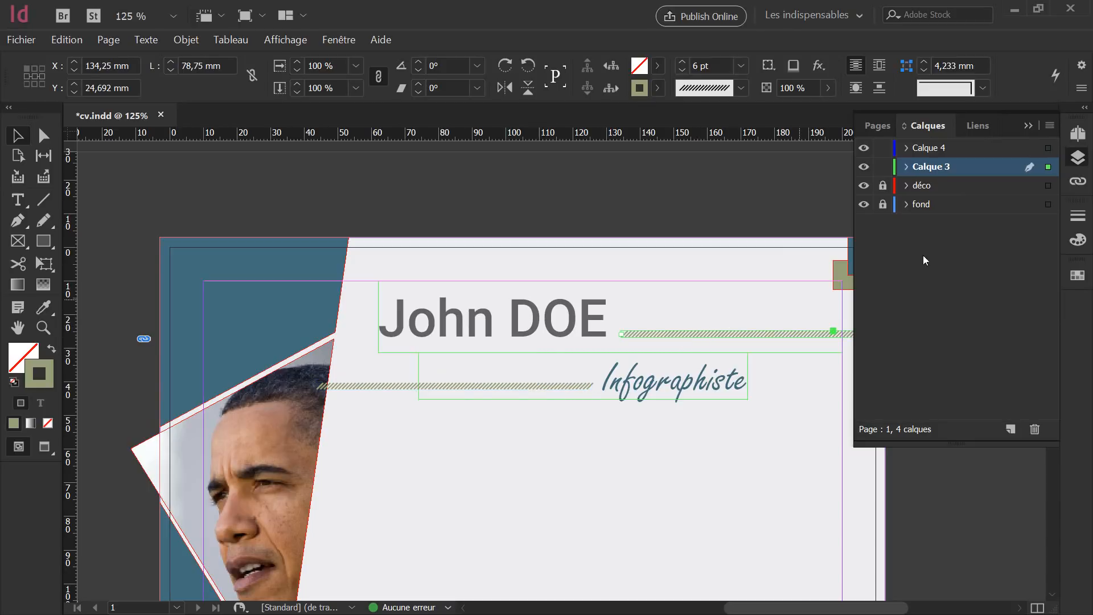
pyautogui.moveTo(1048, 168); pyautogui.dragTo(1048, 148)
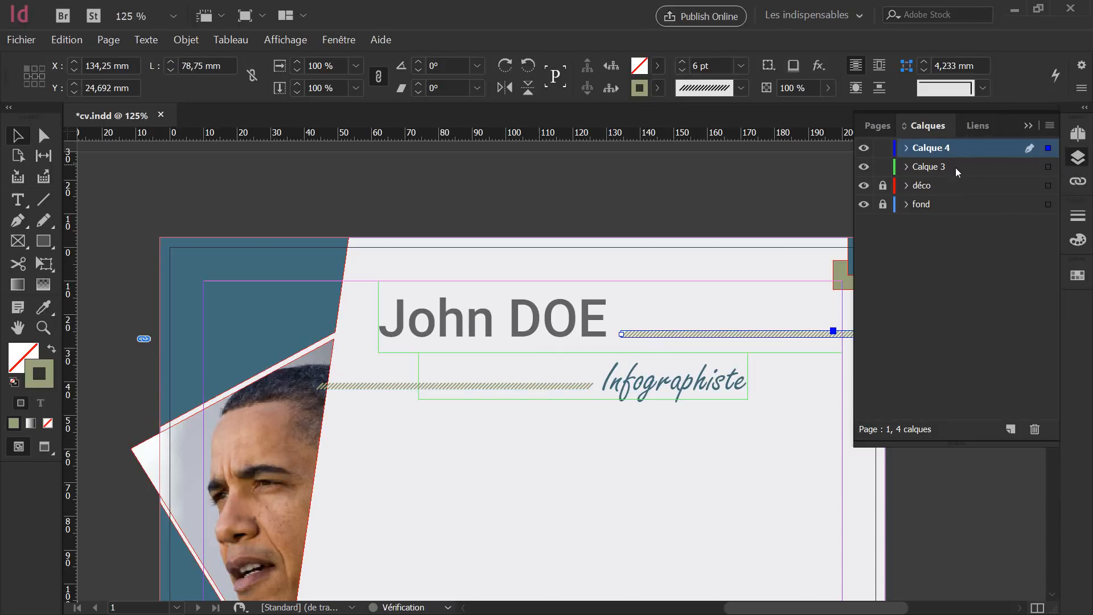
pyautogui.doubleClick(931, 149)
# Rename Calque 4 to 'Trait diagonale', move it between déco and fond, and lock it.
pyautogui.write('Tra')
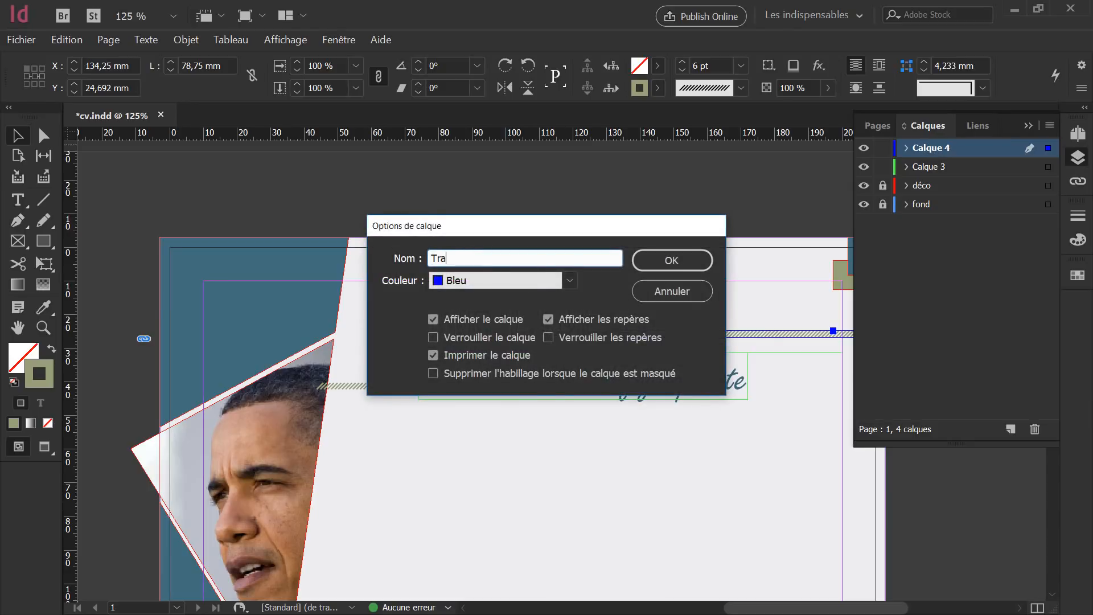
pyautogui.write('it idag')
pyautogui.press('BackSpace')
pyautogui.press('BackSpace')
pyautogui.click(671, 260)
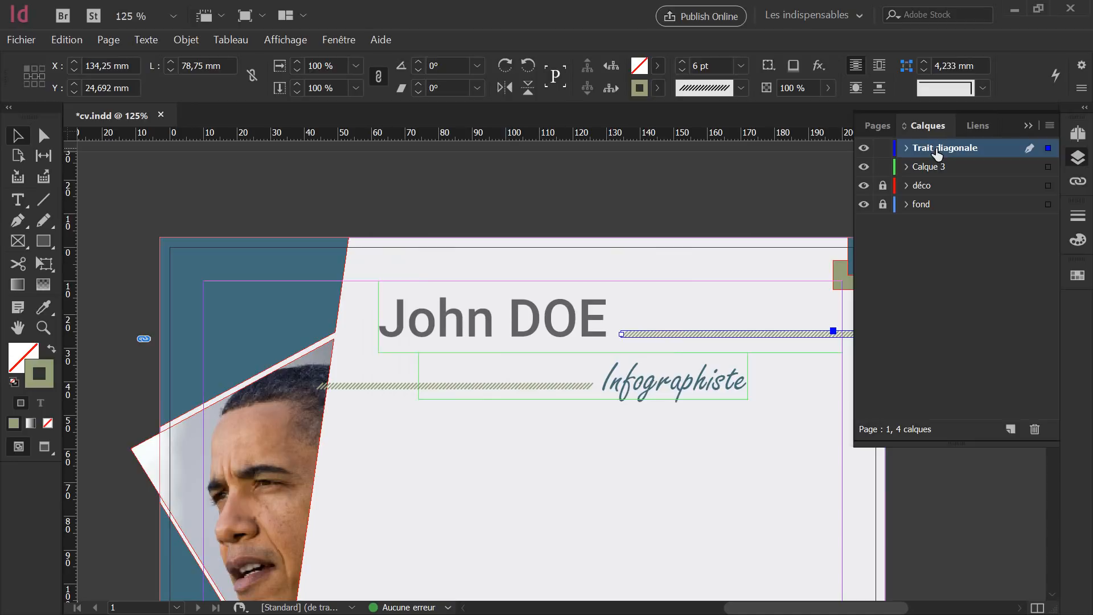
pyautogui.moveTo(935, 149); pyautogui.dragTo(939, 196)
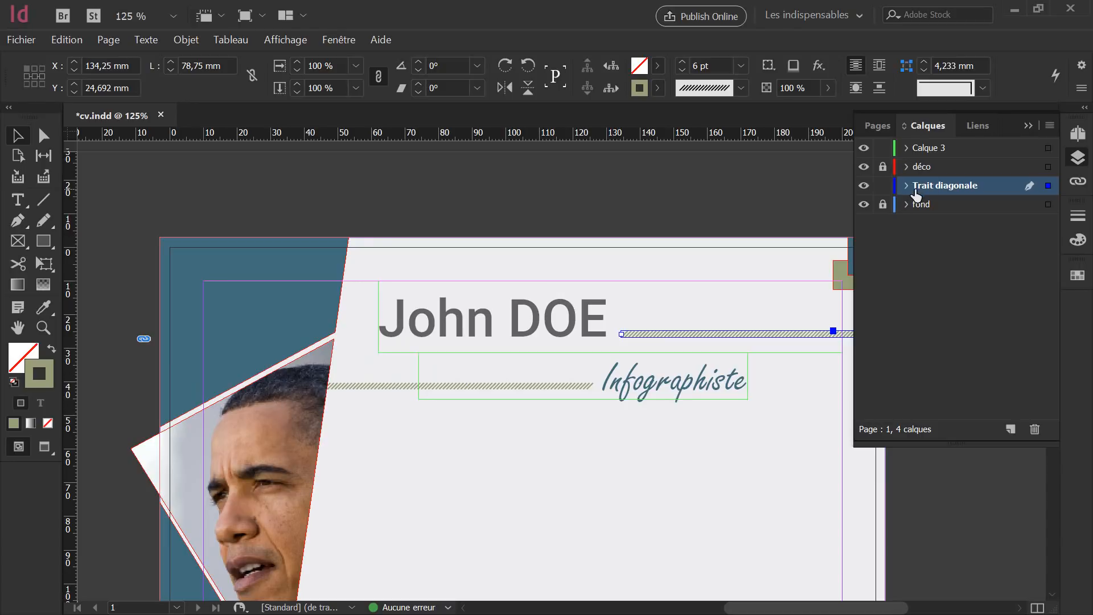
pyautogui.click(882, 185)
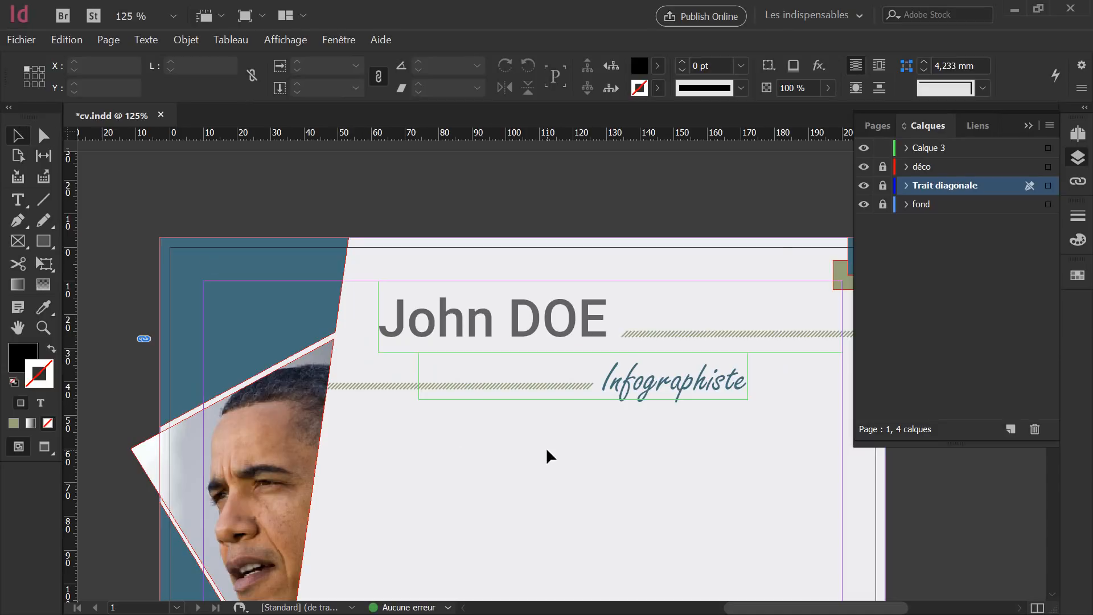
# Zoom out and preview the whole page full screen.
pyautogui.hotkey('ctrl', '-')
pyautogui.hotkey('ctrl', '-')
pyautogui.hotkey('ctrl', '-')
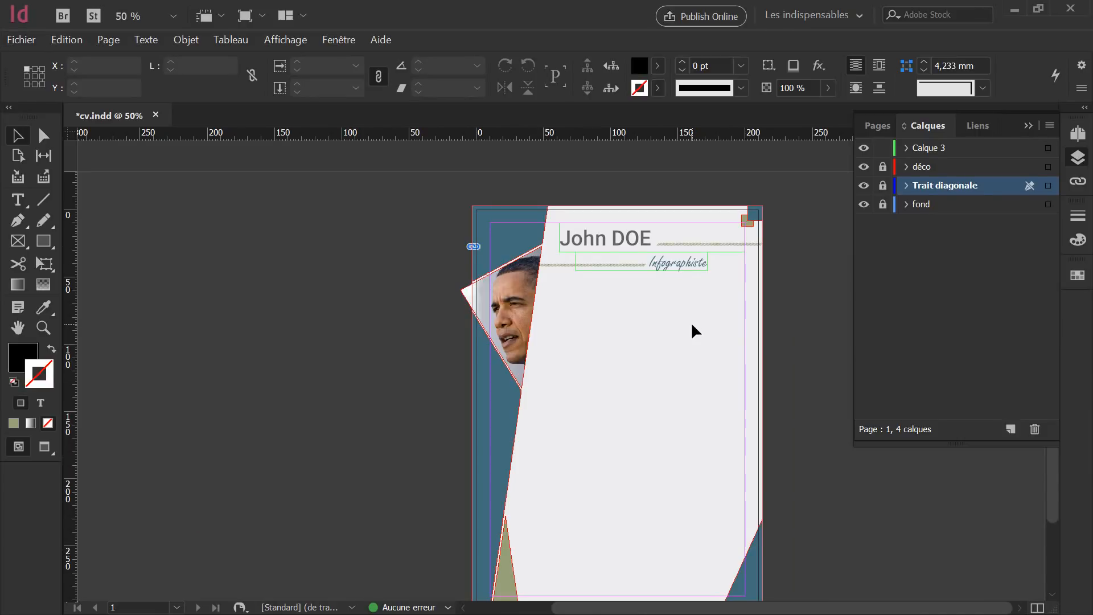
pyautogui.hotkey('shift', 'w')
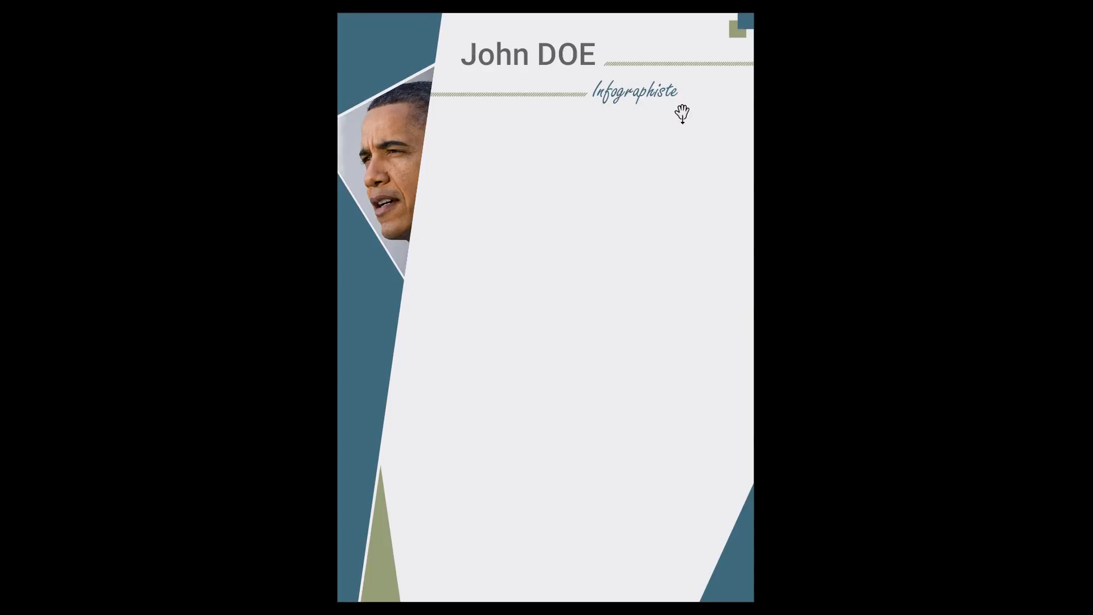
pyautogui.press('Escape')
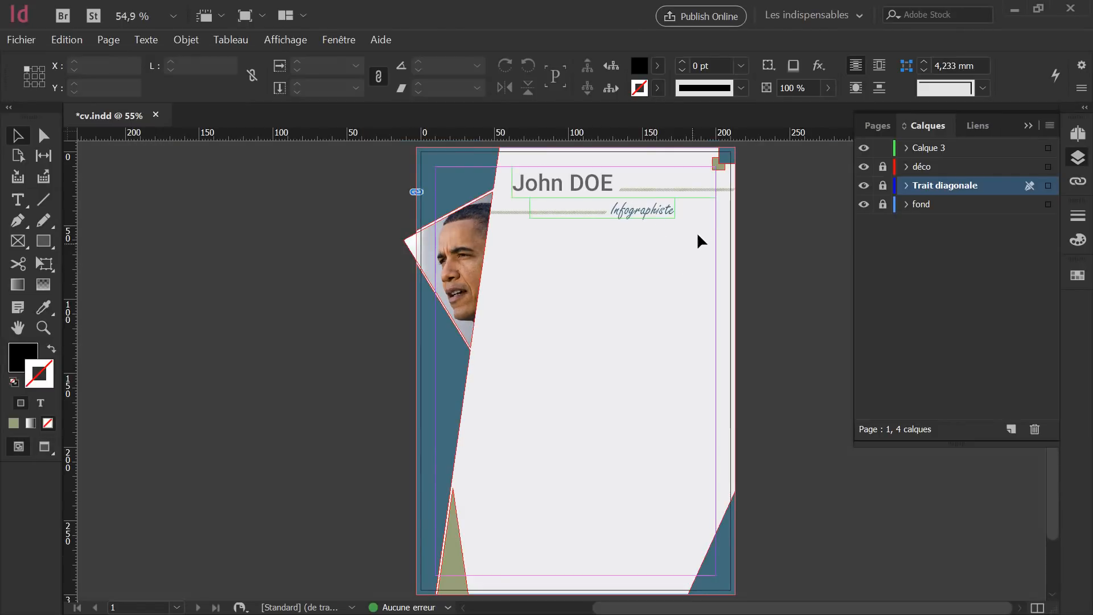
# Raise the Infographiste subtitle from 37 pt to 52 pt, overshooting to 60 pt first.
pyautogui.click(632, 206)
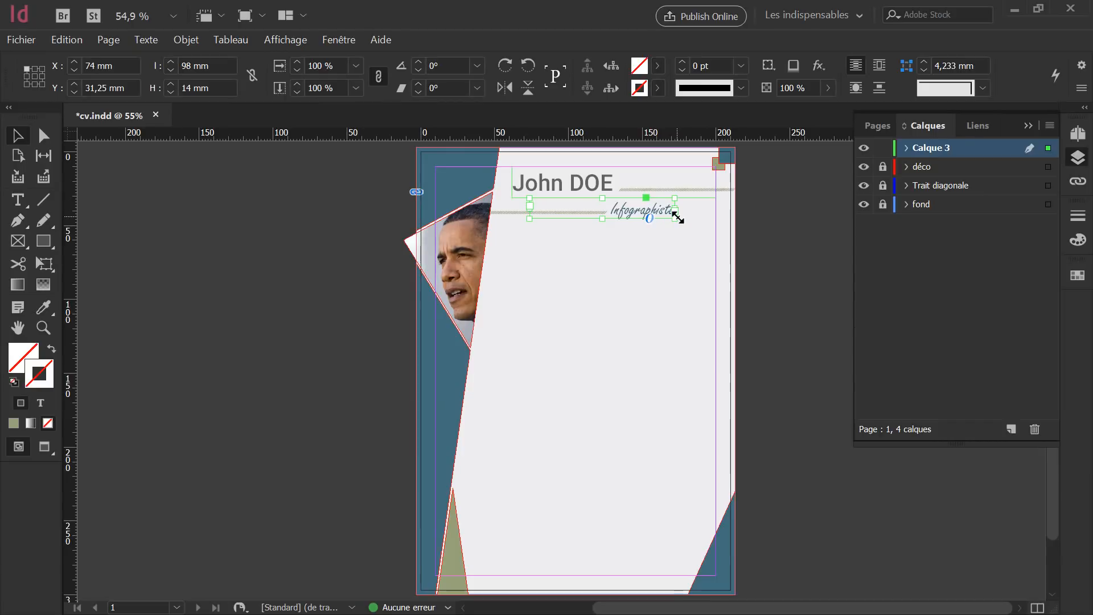
pyautogui.doubleClick(625, 210)
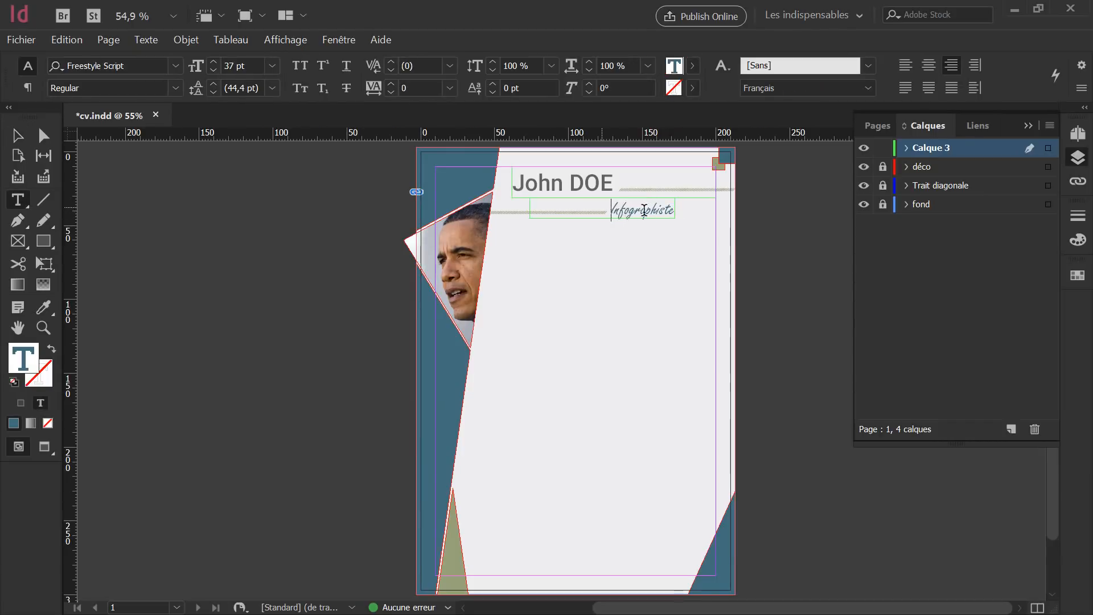
pyautogui.doubleClick(642, 209)
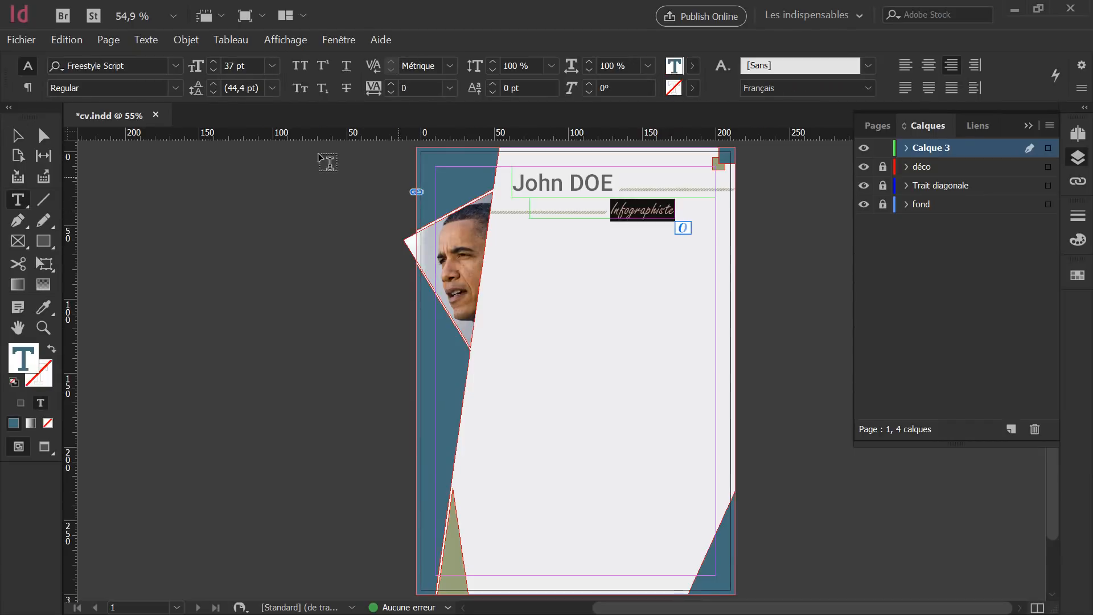
pyautogui.click(213, 62)
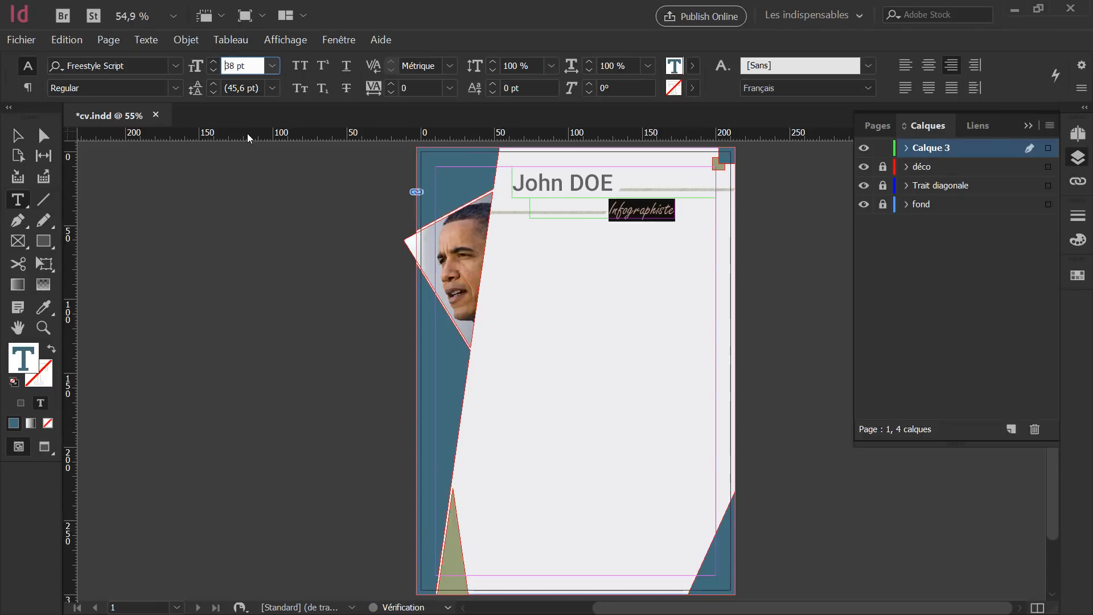
pyautogui.press('Up')
pyautogui.press('Up')
pyautogui.press('Up')
pyautogui.press('Up')
pyautogui.press('Up')
pyautogui.press('Up')
pyautogui.press('Up')
pyautogui.press('Up')
pyautogui.press('Up')
pyautogui.press('Up')
pyautogui.press('Up')
pyautogui.press('Up')
pyautogui.press('Up')
pyautogui.press('Up')
pyautogui.press('Up')
pyautogui.press('Up')
pyautogui.press('Up')
pyautogui.press('Up')
pyautogui.press('Up')
pyautogui.press('Up')
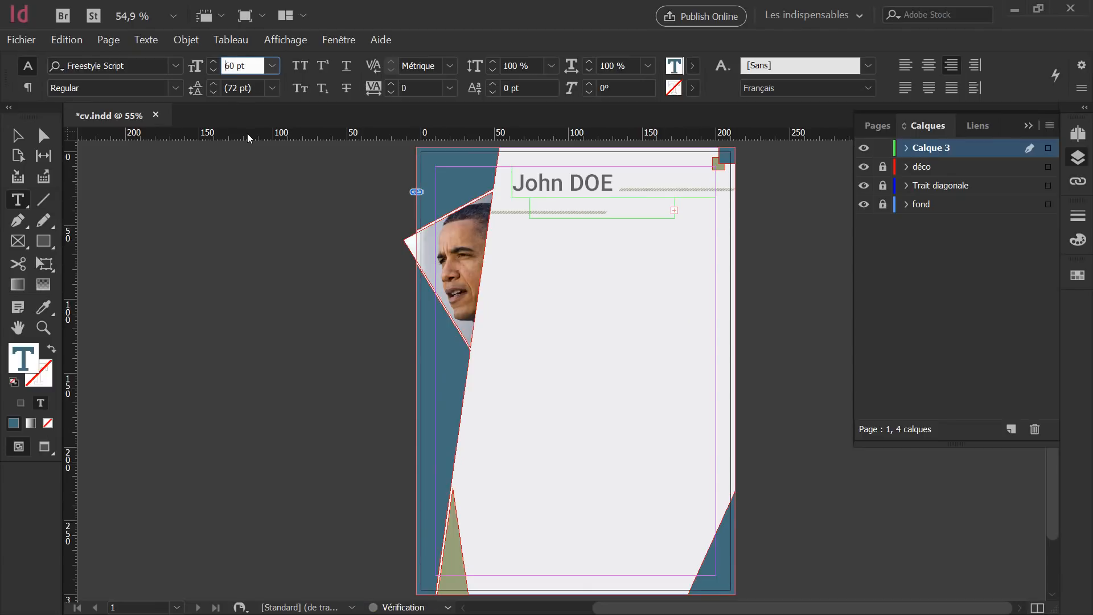
pyautogui.press('Down')
pyautogui.press('Down')
pyautogui.press('Down')
pyautogui.press('Down')
pyautogui.press('Down')
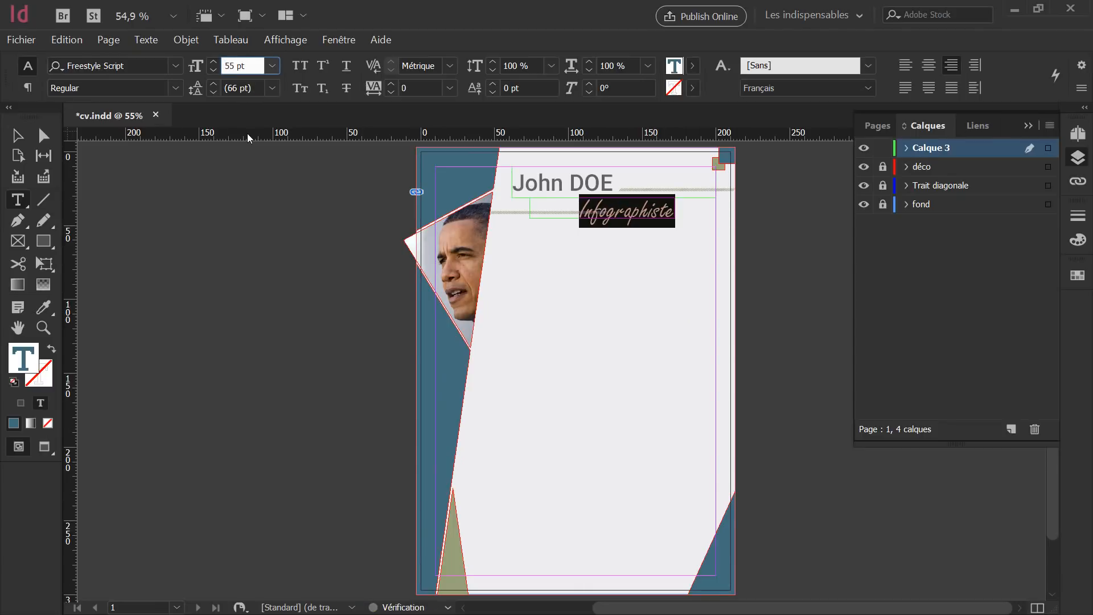
pyautogui.press('Down')
pyautogui.press('Down')
pyautogui.press('Down')
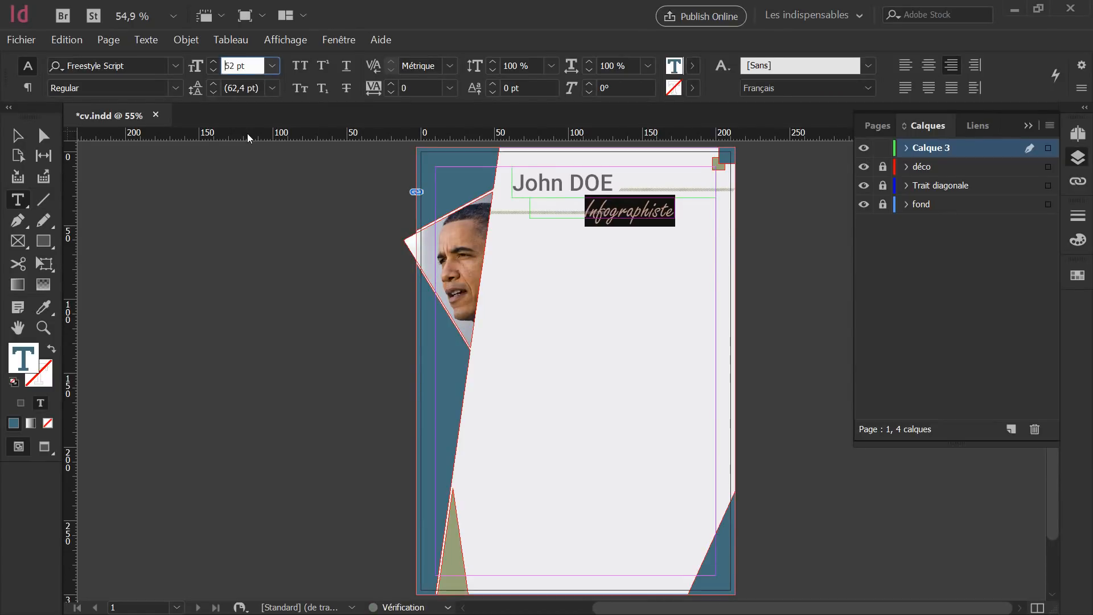
pyautogui.click(17, 135)
pyautogui.scroll(4, 698, 211)
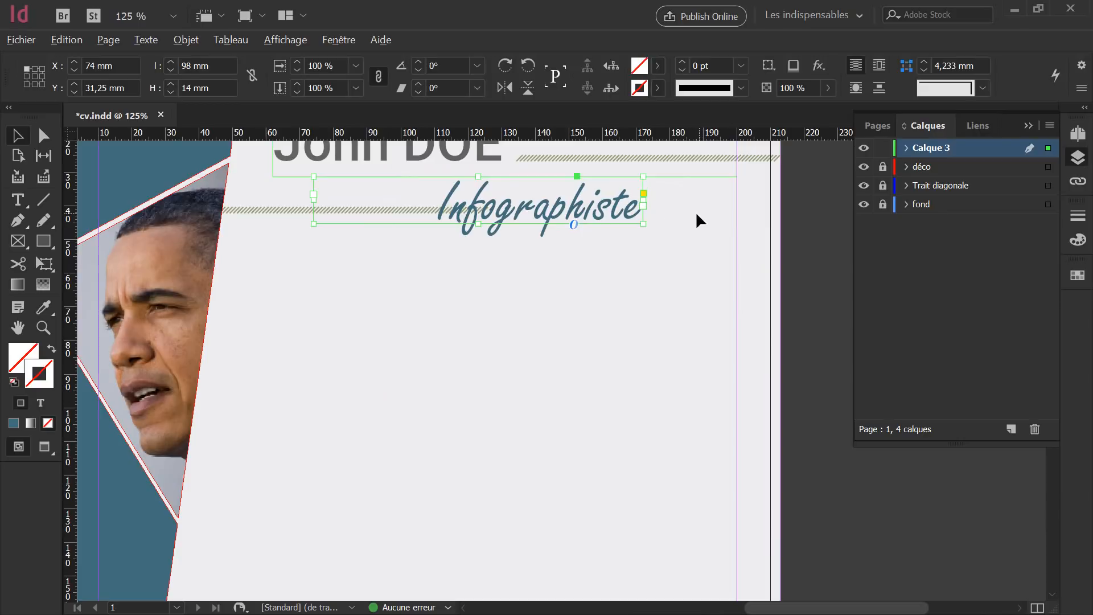
# Widen the Infographiste frame and shift it up and left to X 65,5 mm.
pyautogui.moveTo(643, 226); pyautogui.dragTo(737, 228)
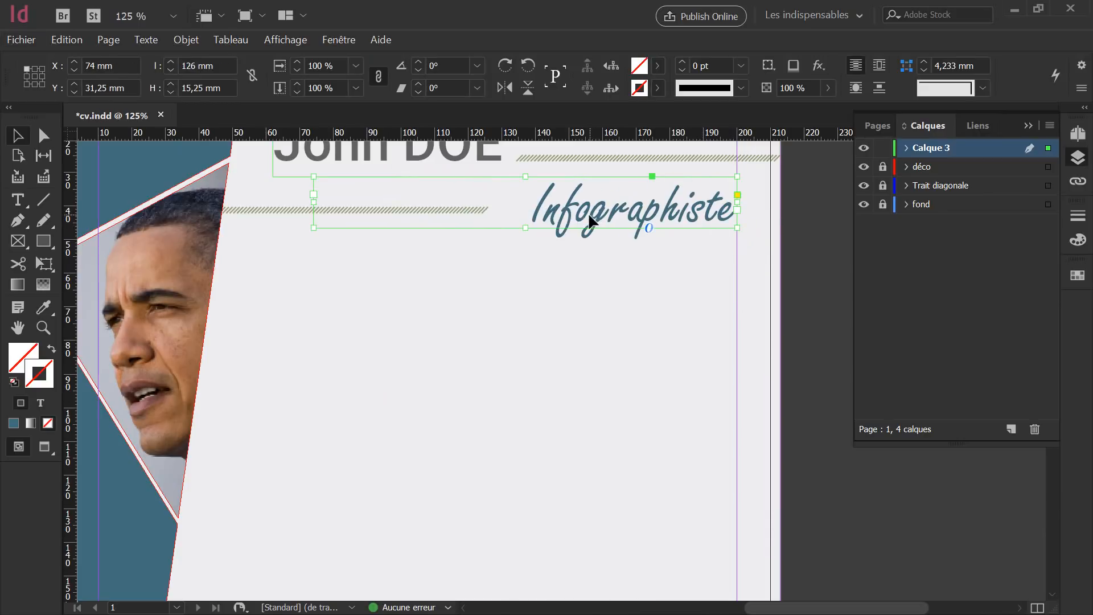
pyautogui.moveTo(588, 213); pyautogui.dragTo(555, 210)
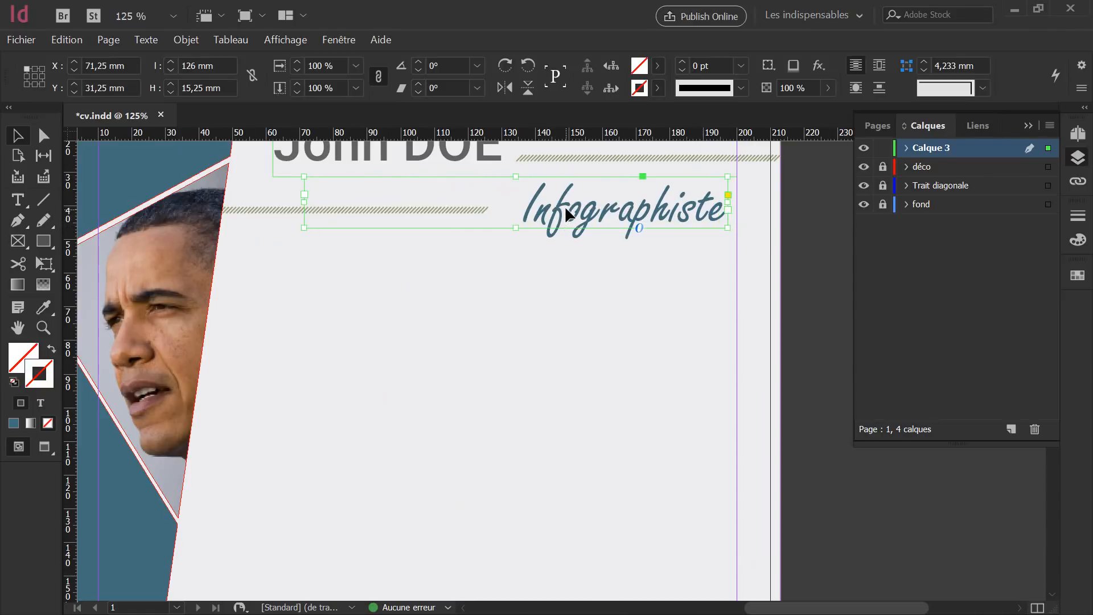
pyautogui.press('Up')
pyautogui.press('Up')
pyautogui.press('Up')
pyautogui.press('Up')
pyautogui.press('Up')
pyautogui.press('Up')
pyautogui.press('Up')
pyautogui.press('Up')
pyautogui.press('Up')
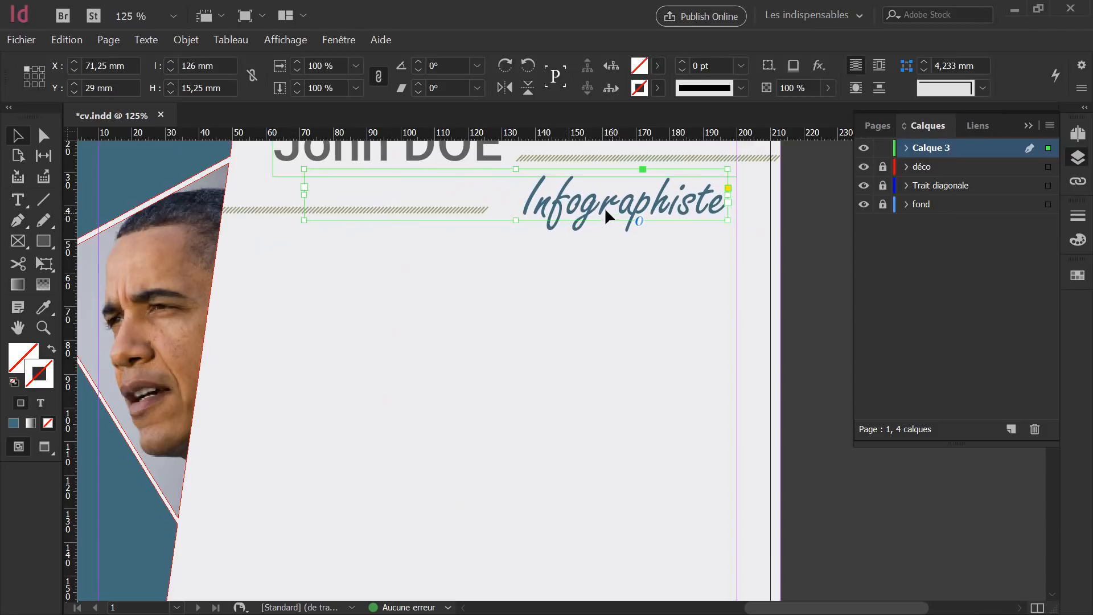
pyautogui.scroll(3, 572, 203)
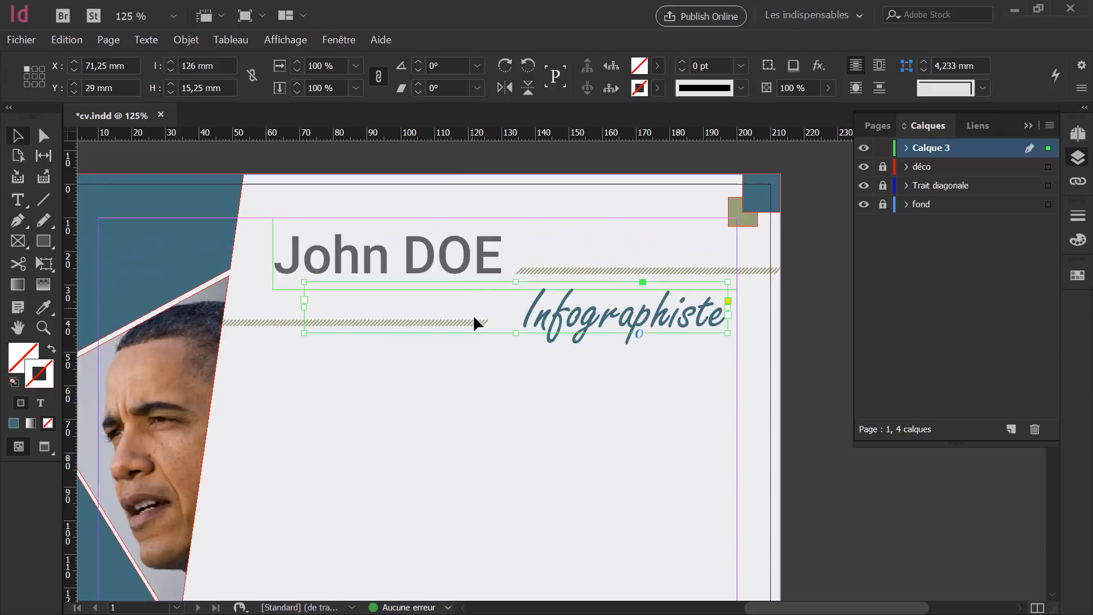
pyautogui.click(574, 438)
pyautogui.click(658, 325)
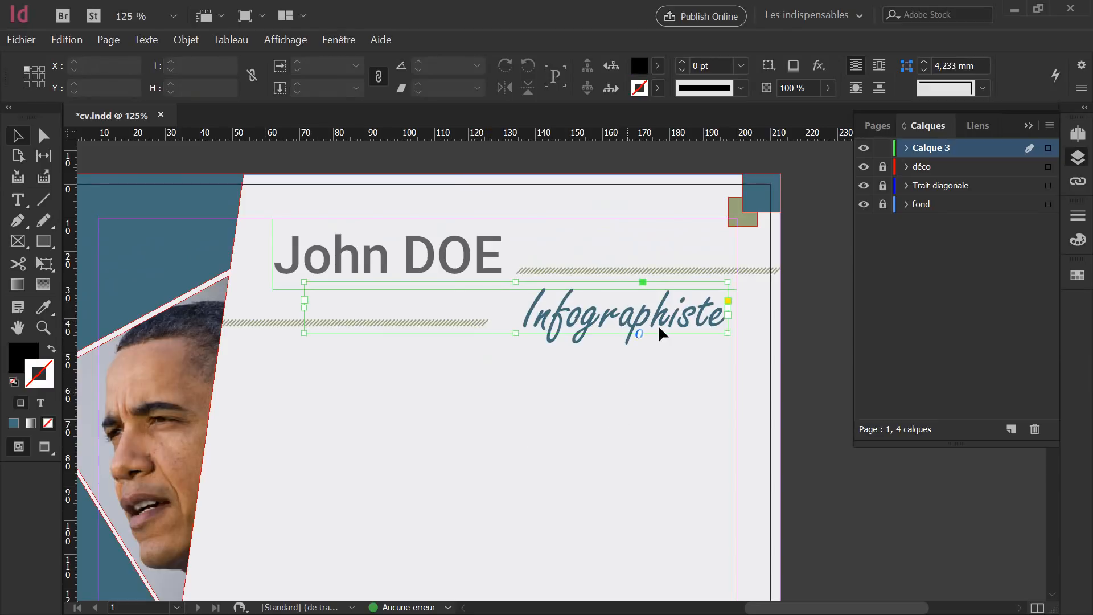
pyautogui.press('Left')
pyautogui.press('Left')
pyautogui.press('Left')
pyautogui.press('Left')
pyautogui.press('Left')
pyautogui.press('Left')
pyautogui.press('Left')
pyautogui.press('Left')
pyautogui.press('Left')
pyautogui.press('Left')
pyautogui.press('Left')
pyautogui.press('Left')
pyautogui.press('Left')
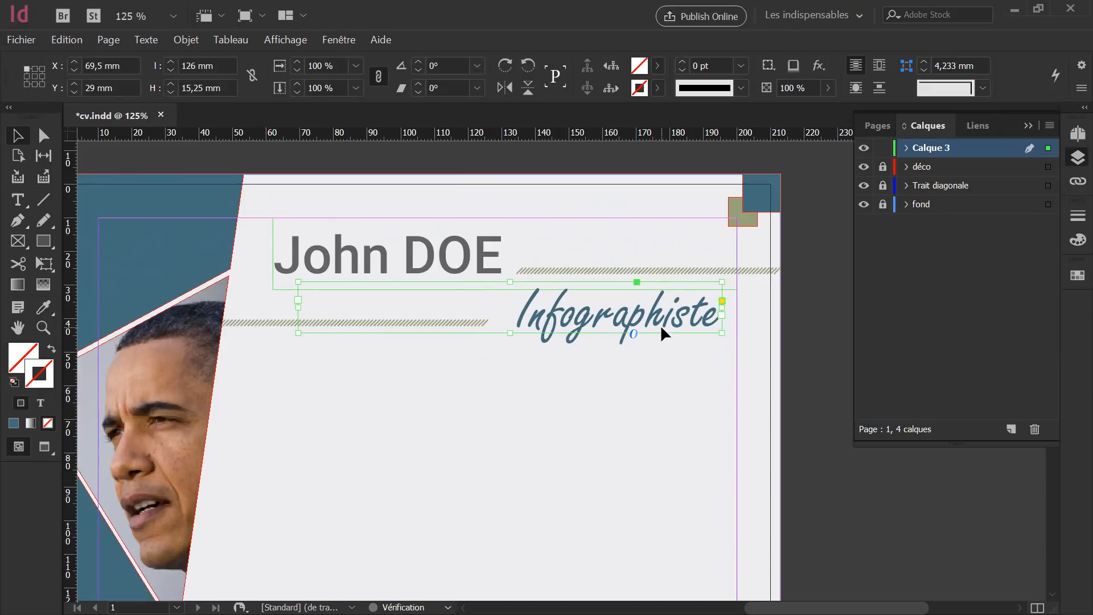
pyautogui.press('Left')
pyautogui.press('Left')
pyautogui.press('Left')
pyautogui.press('Left')
pyautogui.press('Left')
pyautogui.press('Left')
pyautogui.press('Left')
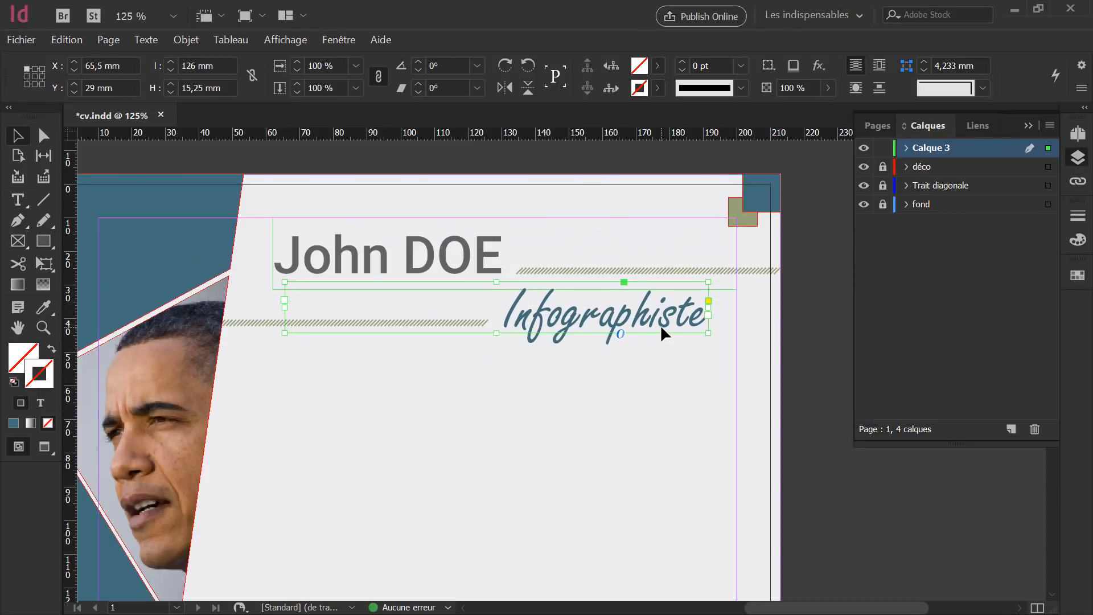
# Check the layout in Presentation mode (Shift+W) without guides or frame edges.
pyautogui.click(680, 391)
pyautogui.hotkey('shift', 'w')
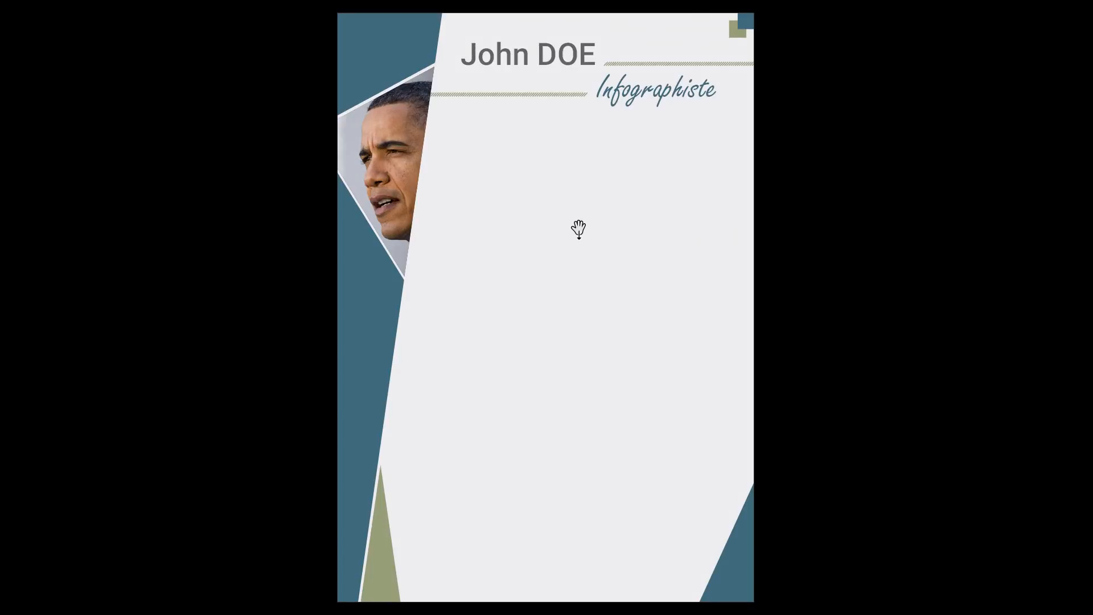
pyautogui.press('Escape')
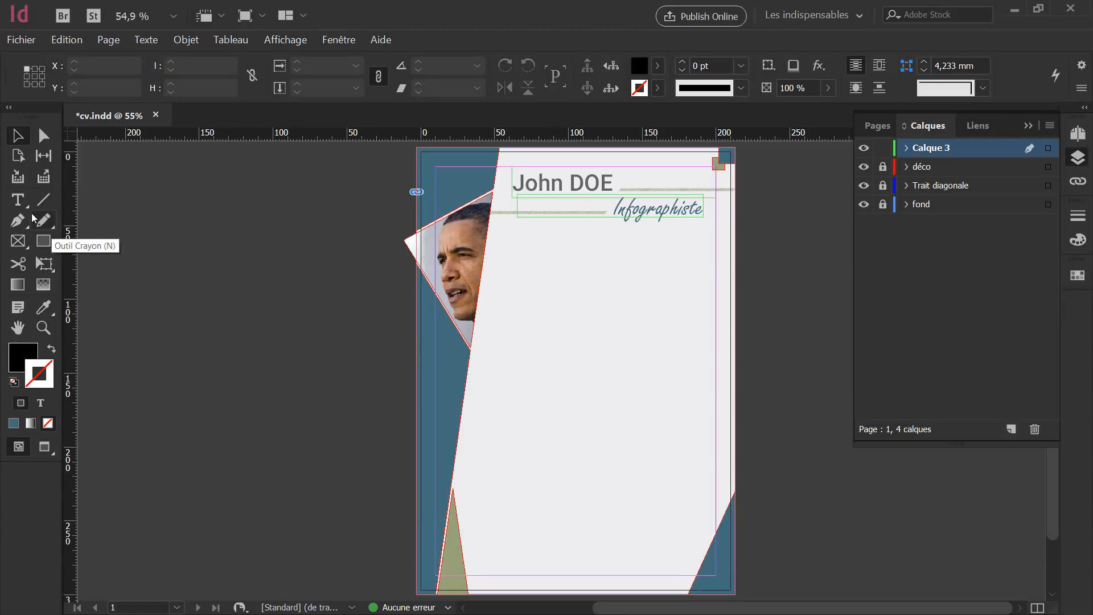
# Draw a text frame below the subtitle and type the phone number.
pyautogui.click(17, 200)
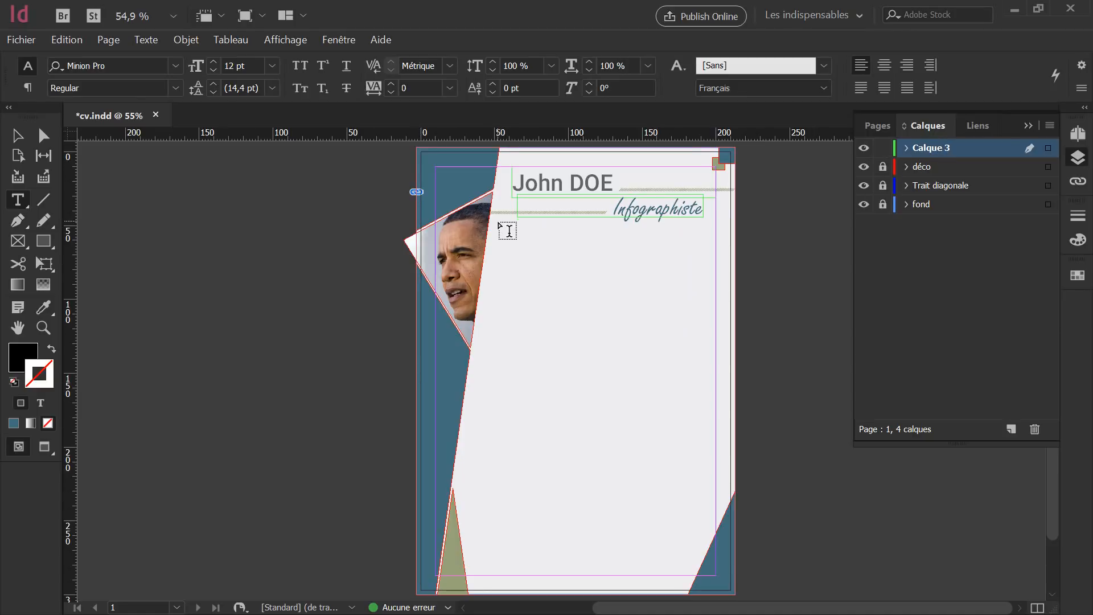
pyautogui.moveTo(499, 223); pyautogui.dragTo(715, 285)
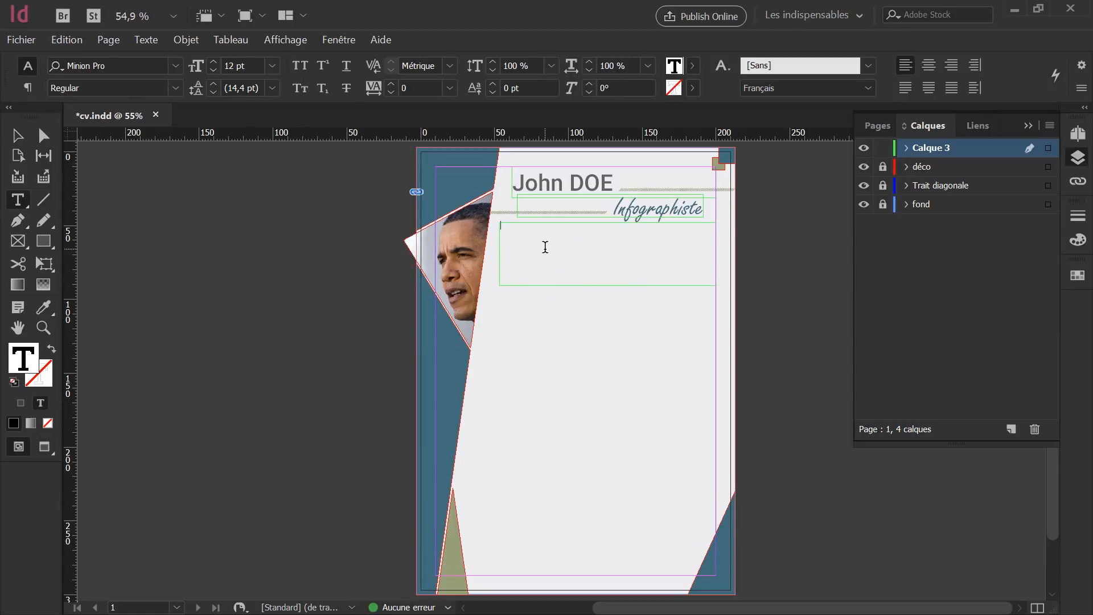
pyautogui.write('o')
# Set the phone number in Roboto Medium 12 pt.
pyautogui.moveTo(542, 232); pyautogui.dragTo(411, 220)
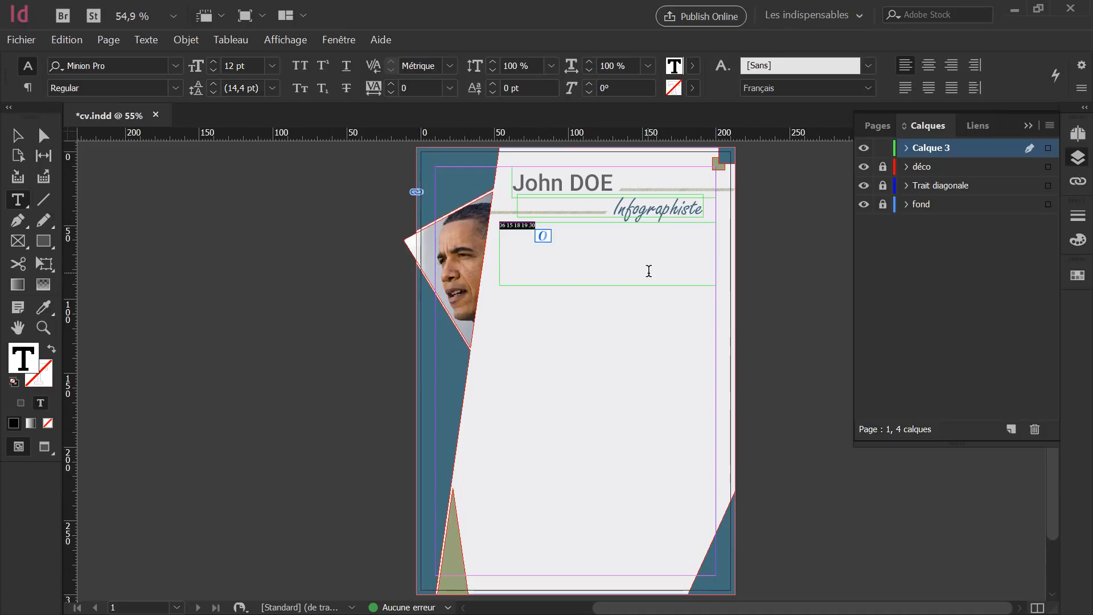
pyautogui.scroll(3, 638, 254)
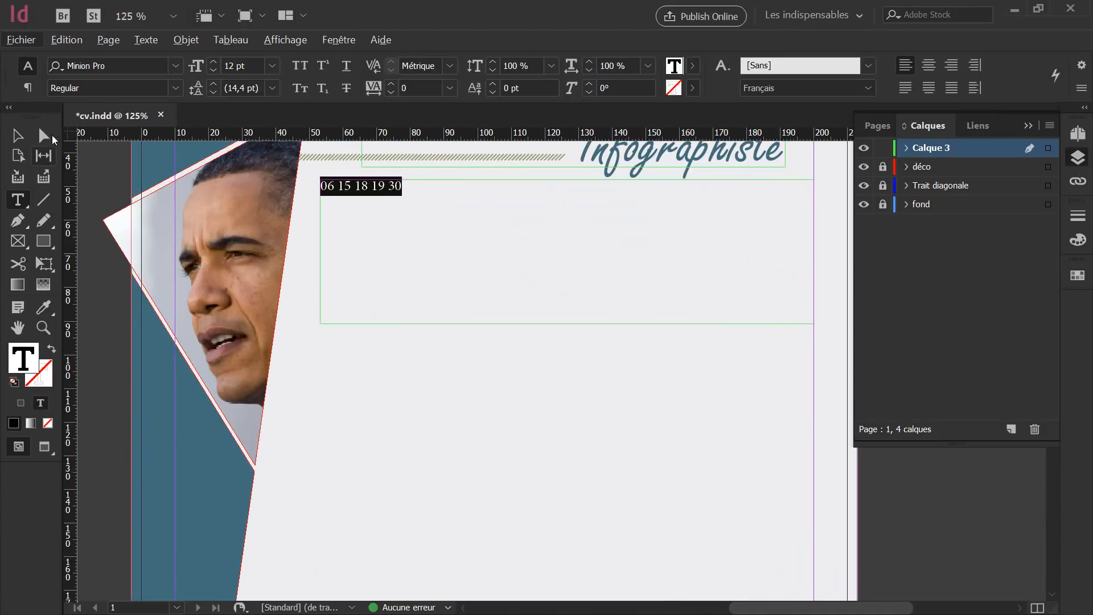
pyautogui.click(130, 65)
pyautogui.write('robo')
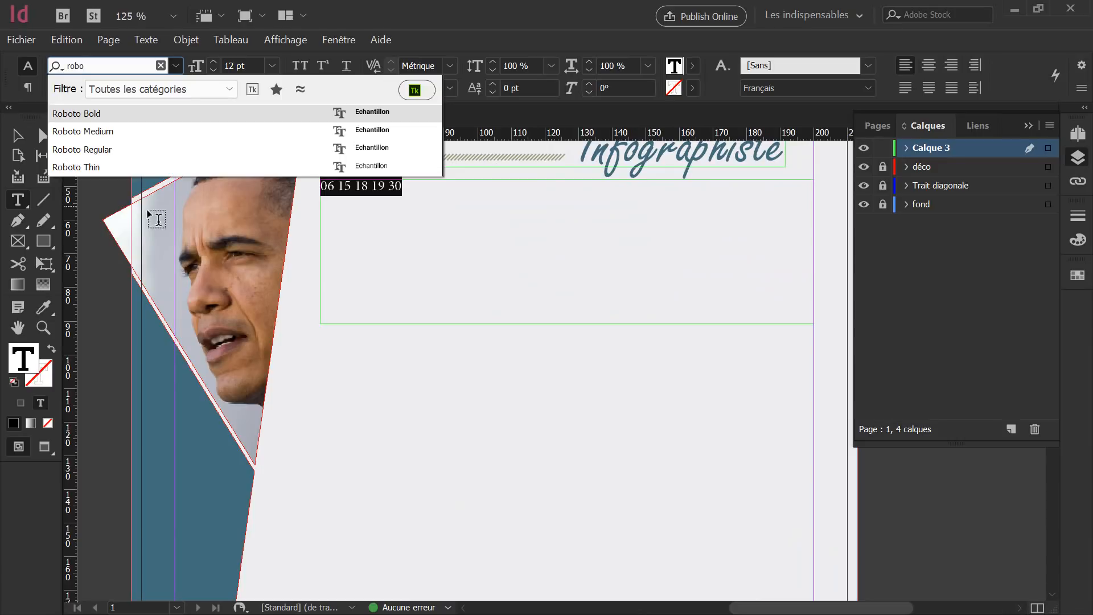
pyautogui.click(98, 132)
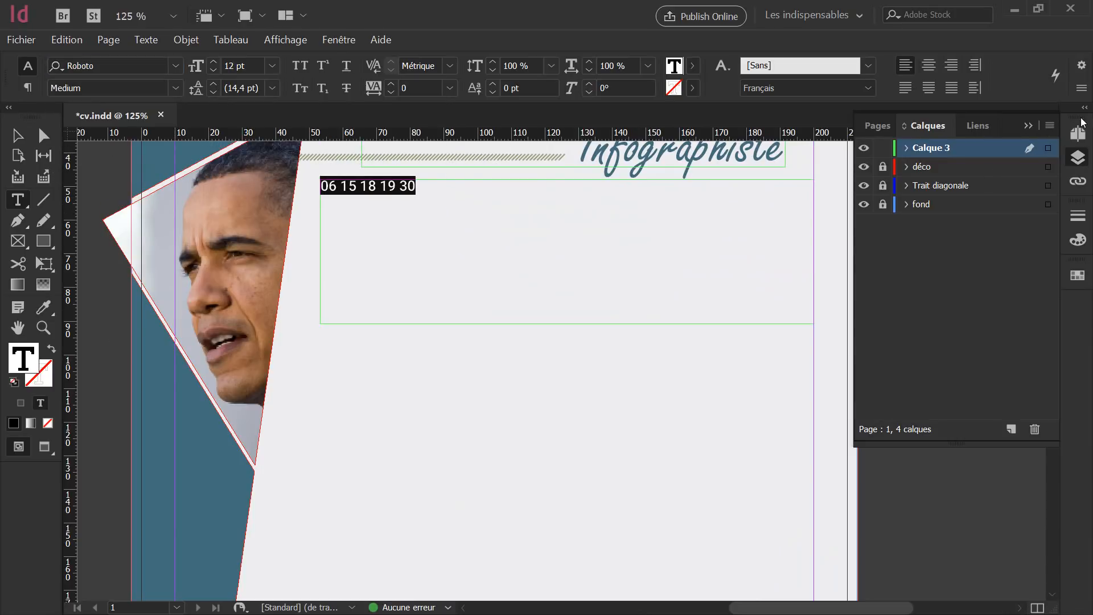
pyautogui.click(1077, 239)
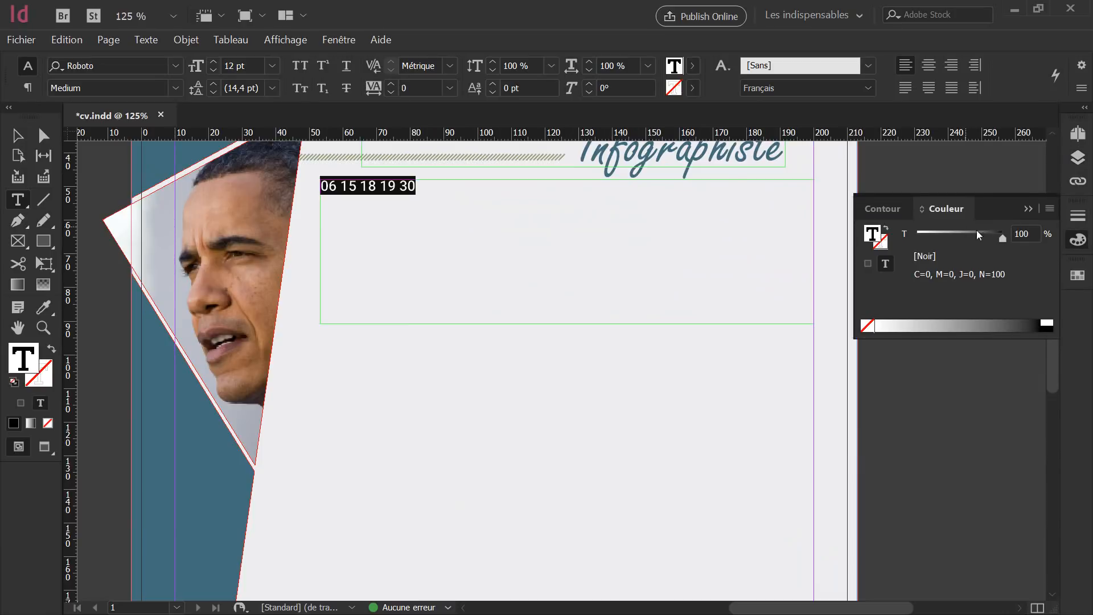
# Give the contact text a 70% black tint.
pyautogui.moveTo(1030, 234); pyautogui.dragTo(932, 232)
pyautogui.write('70')
pyautogui.press('Return')
pyautogui.press('Escape')
pyautogui.scroll(3, 485, 317)
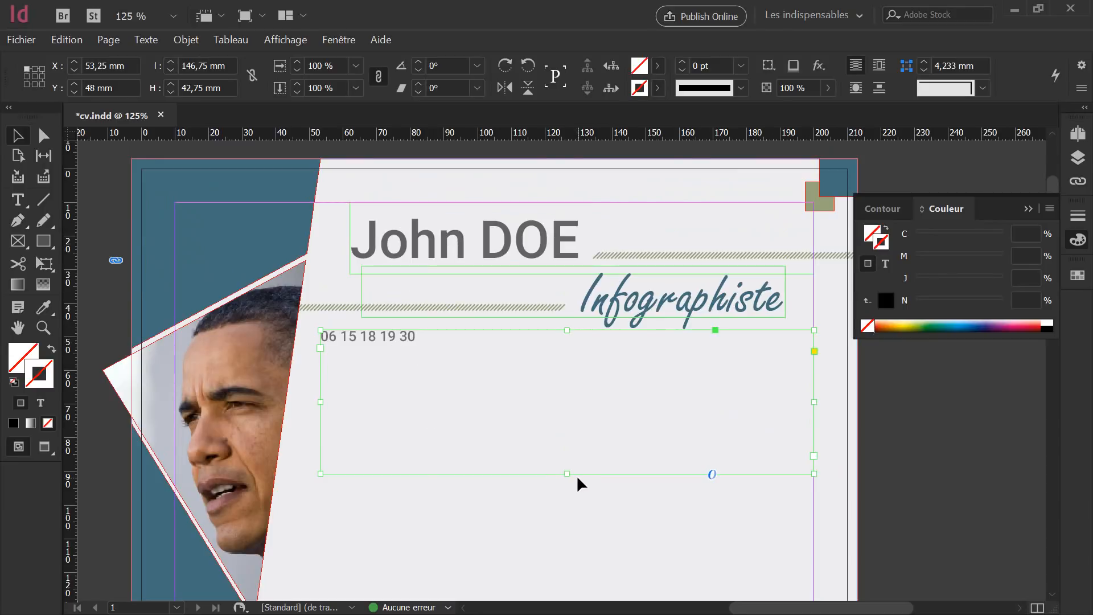
# Add the street address line and the postcode-city line below the phone number.
pyautogui.doubleClick(430, 335)
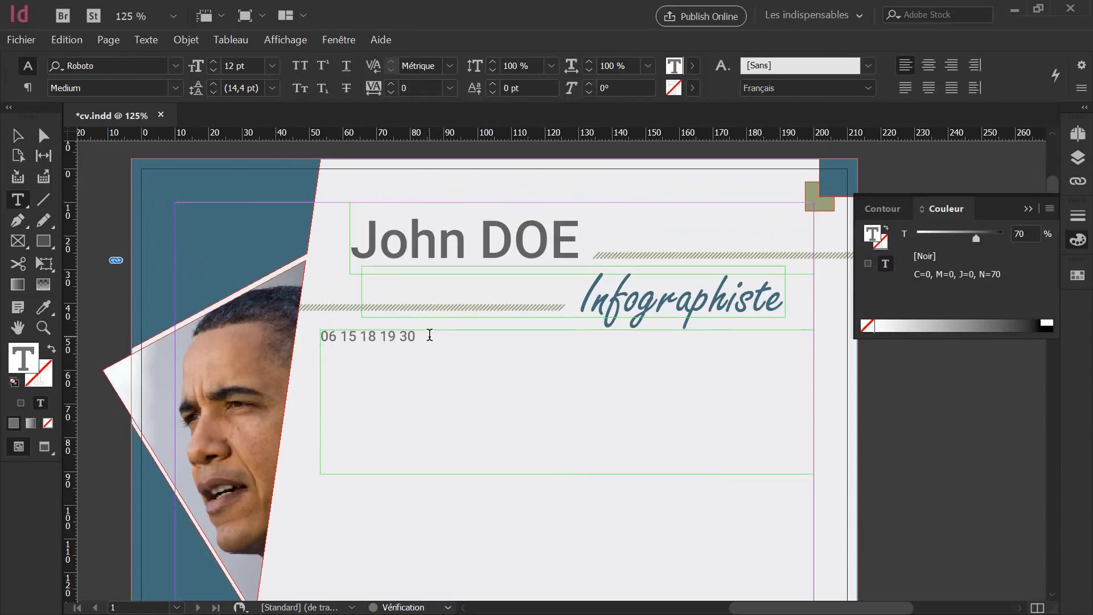
pyautogui.press('Return')
pyautogui.press('Return')
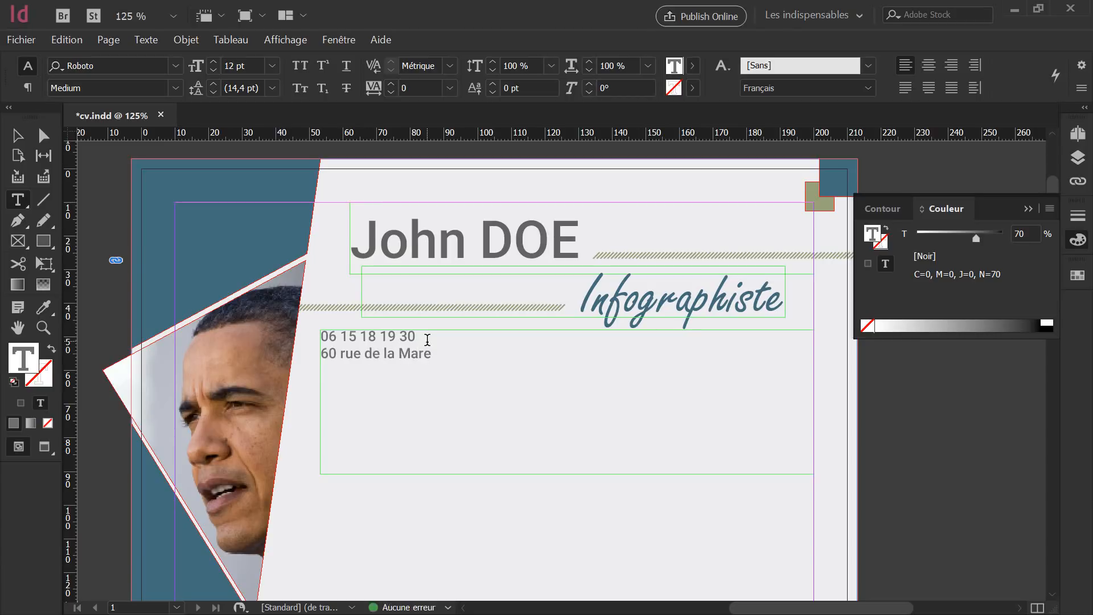
pyautogui.write('95 000 PARIS')
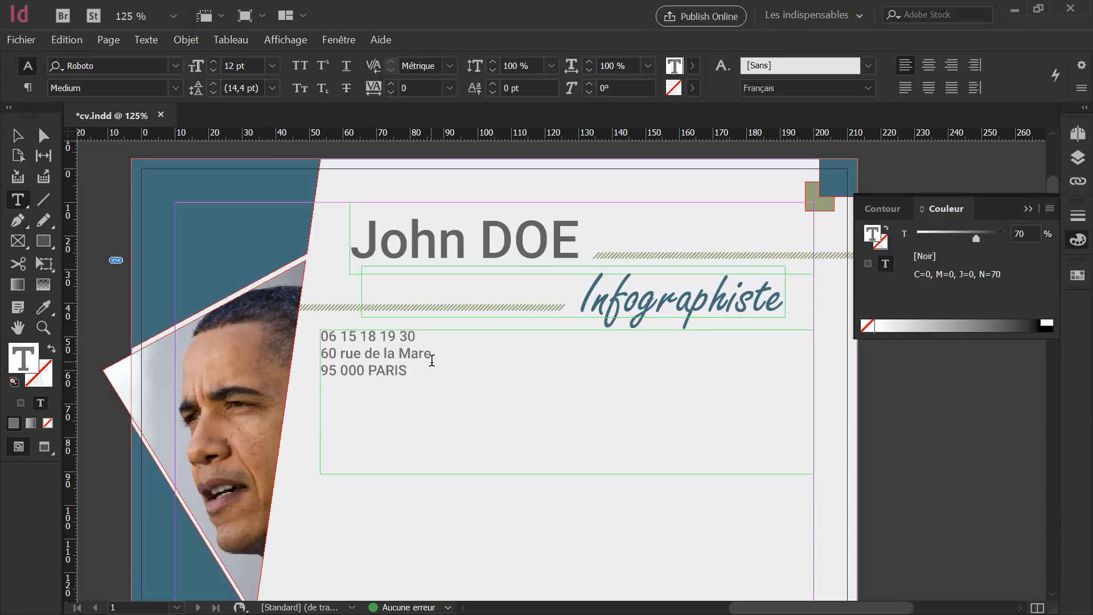
pyautogui.moveTo(420, 338); pyautogui.dragTo(279, 330)
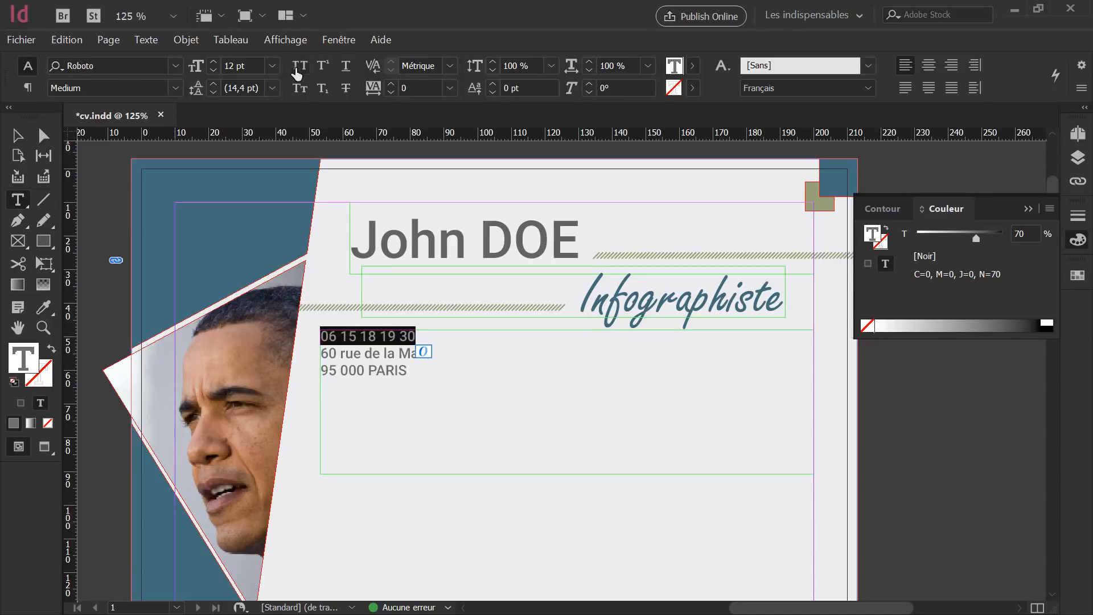
# Set Space After to 2 mm on the phone number paragraph in the paragraph Control panel.
pyautogui.click(27, 88)
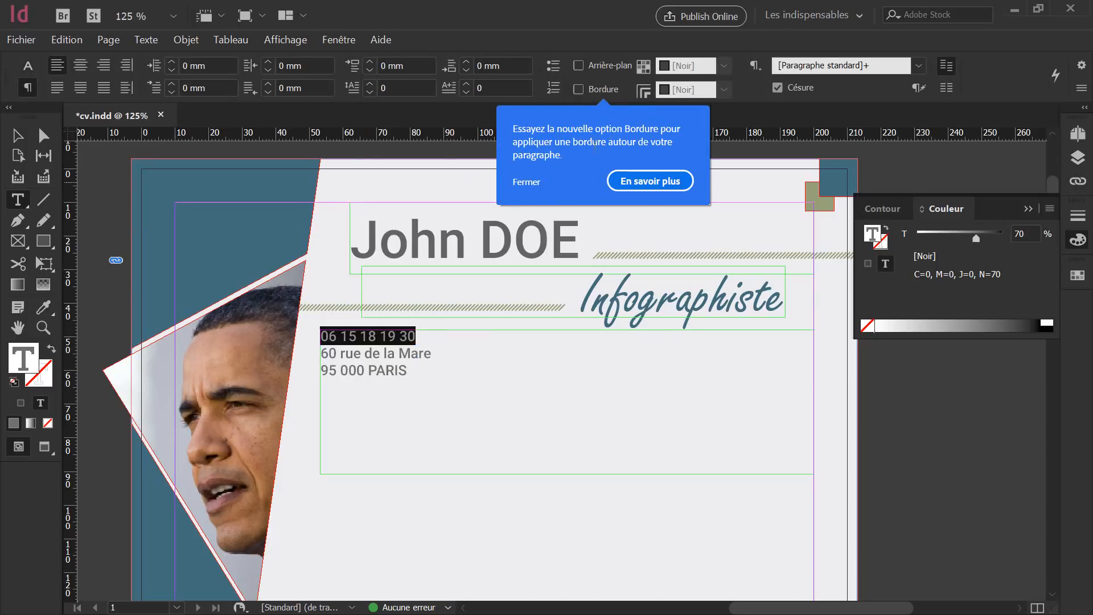
pyautogui.click(527, 182)
pyautogui.click(27, 90)
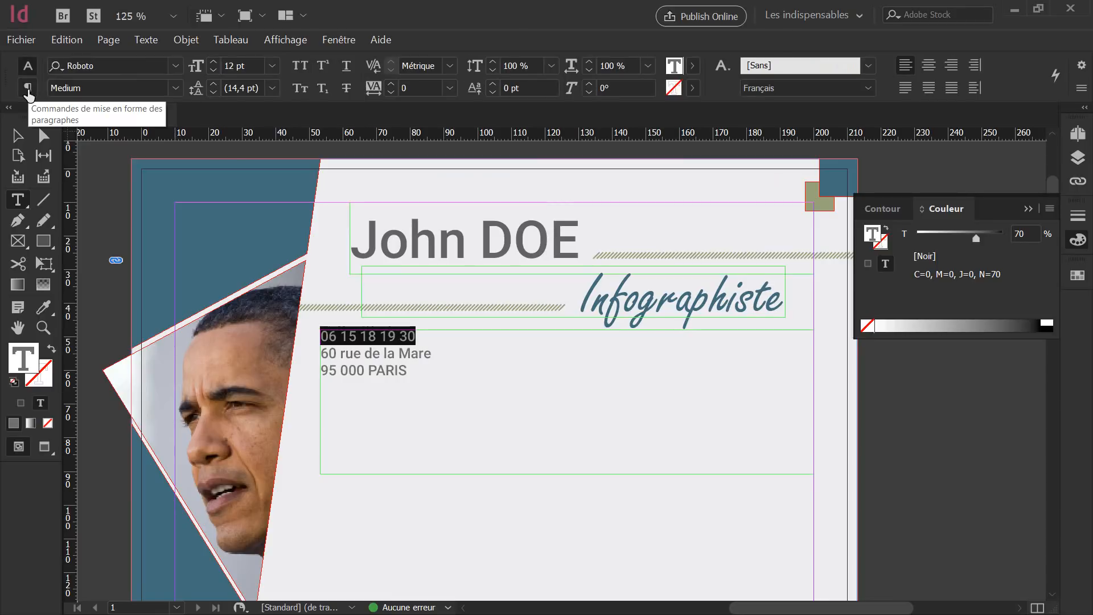
pyautogui.click(27, 90)
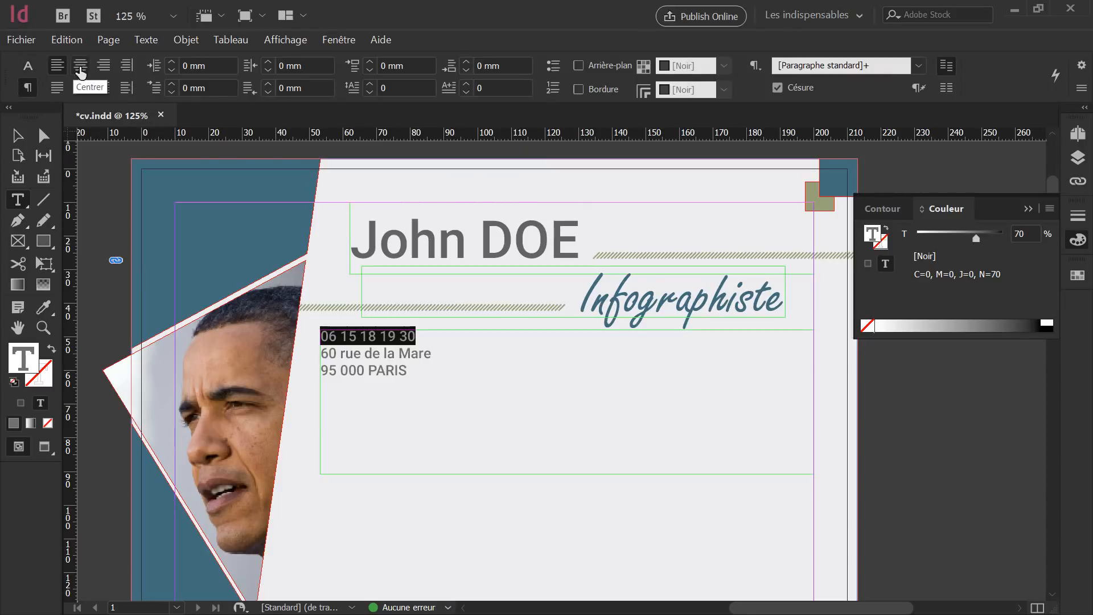
pyautogui.click(28, 66)
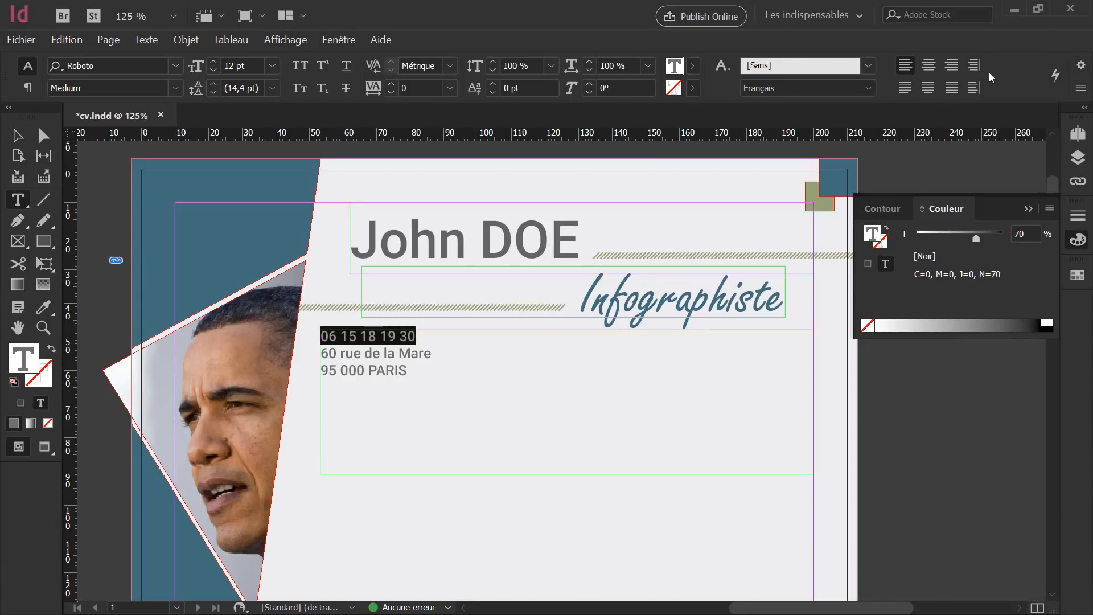
pyautogui.click(28, 88)
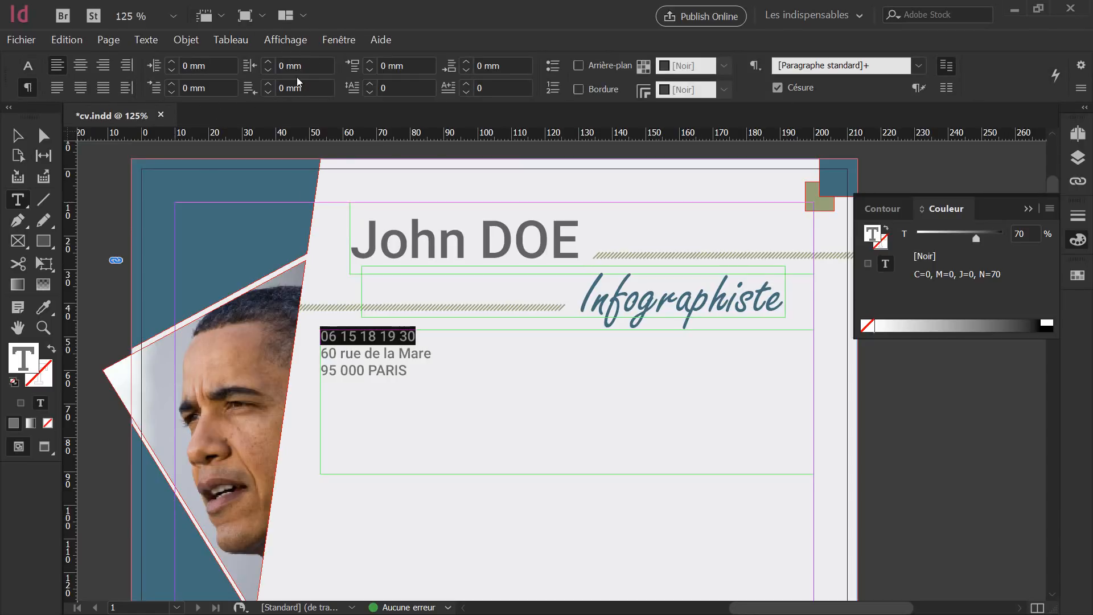
pyautogui.click(27, 66)
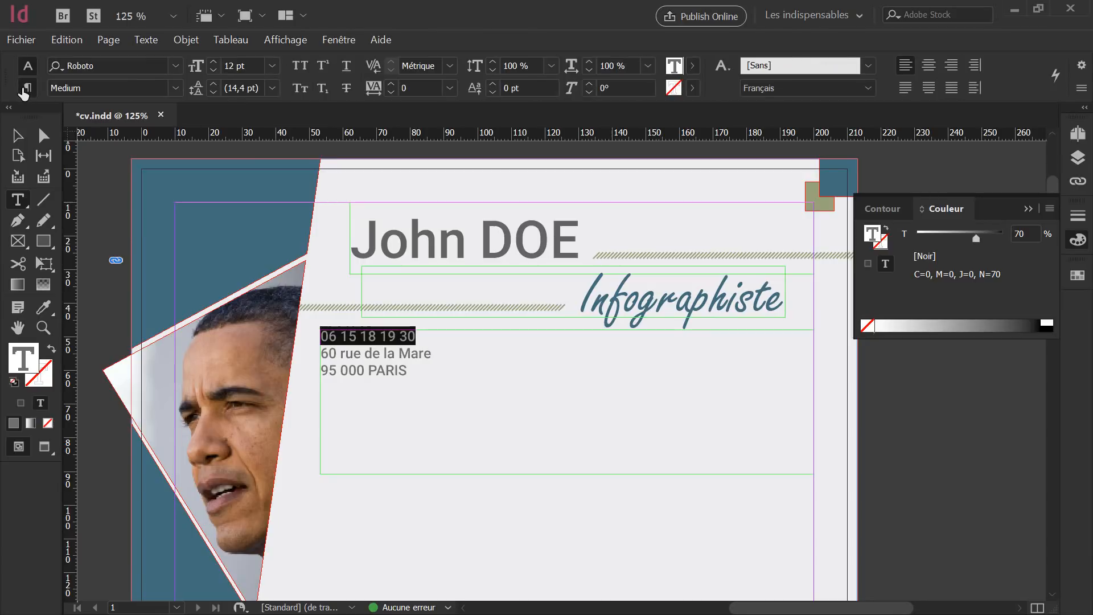
pyautogui.click(25, 90)
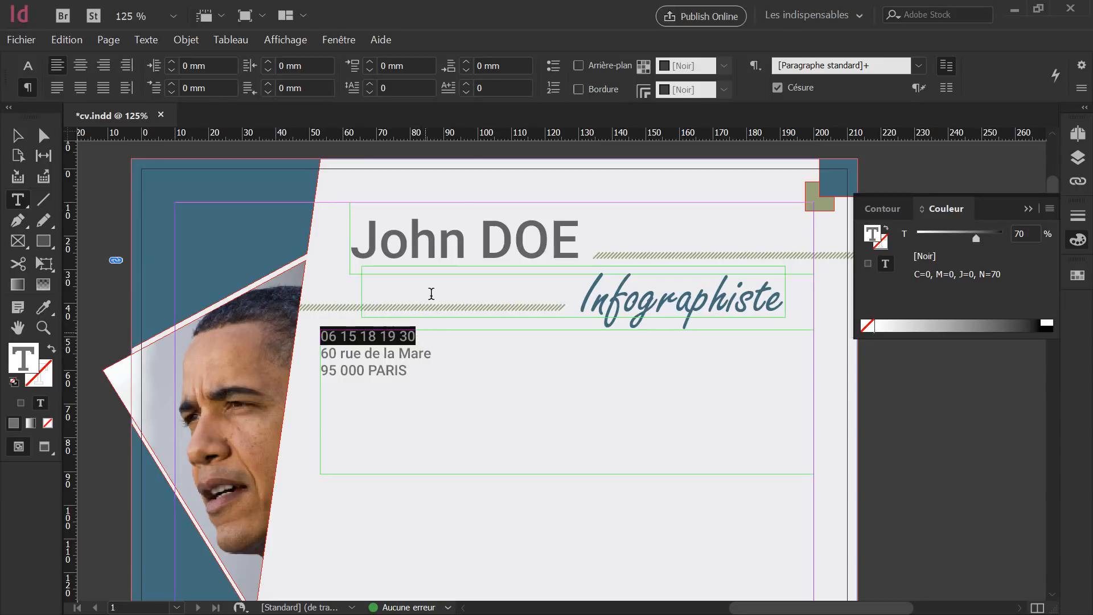
pyautogui.click(466, 62)
pyautogui.click(467, 62)
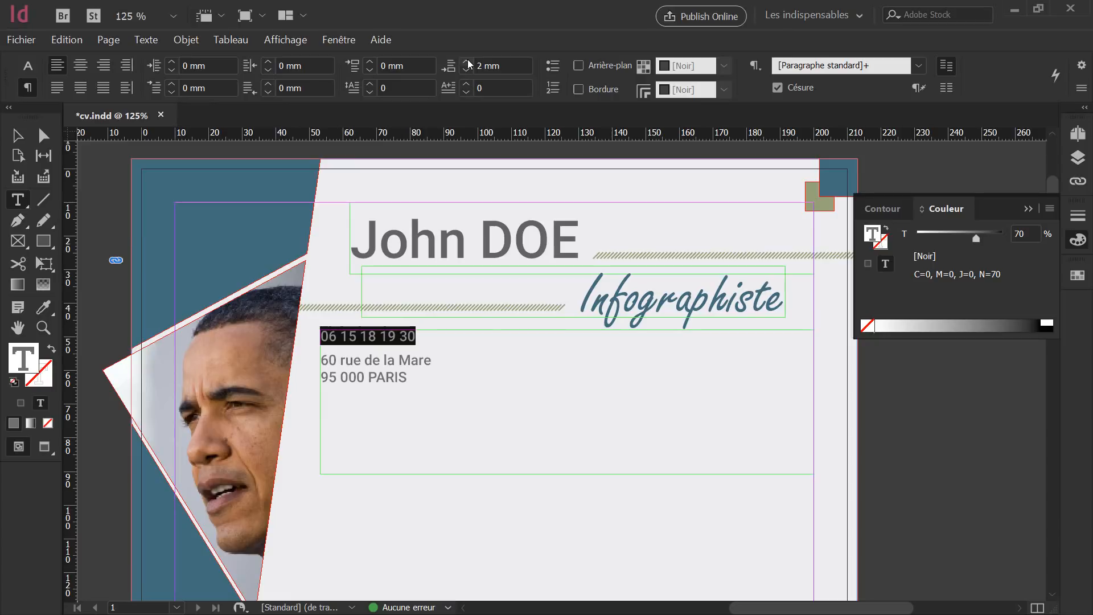
pyautogui.click(18, 136)
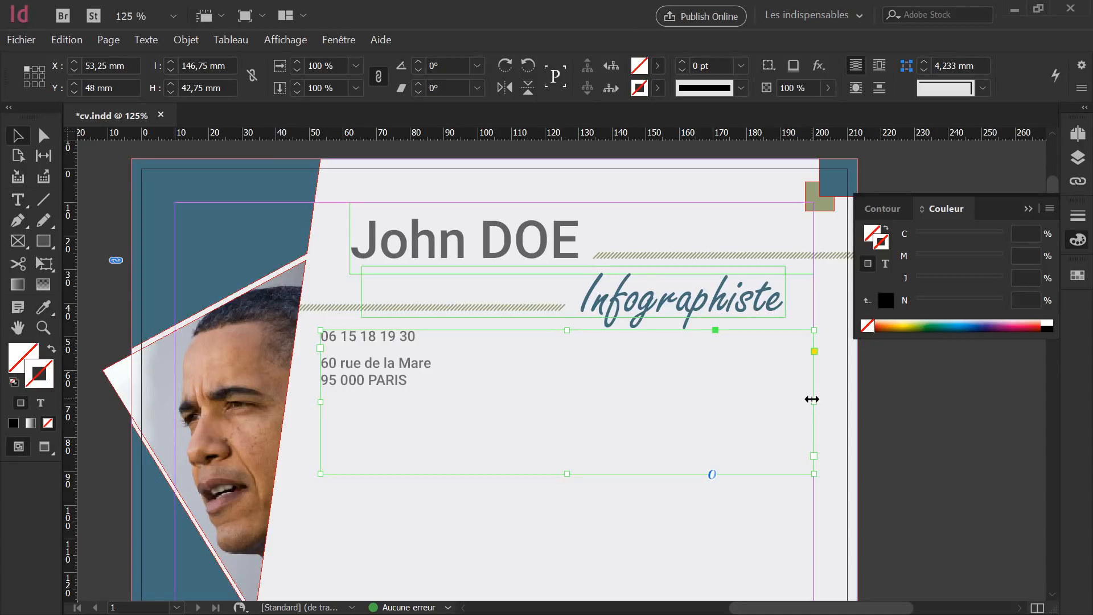
# Trim the contact frame to 48,75 × 18,167 mm and place a duplicate at X 134,25 mm.
pyautogui.moveTo(811, 399); pyautogui.dragTo(485, 396)
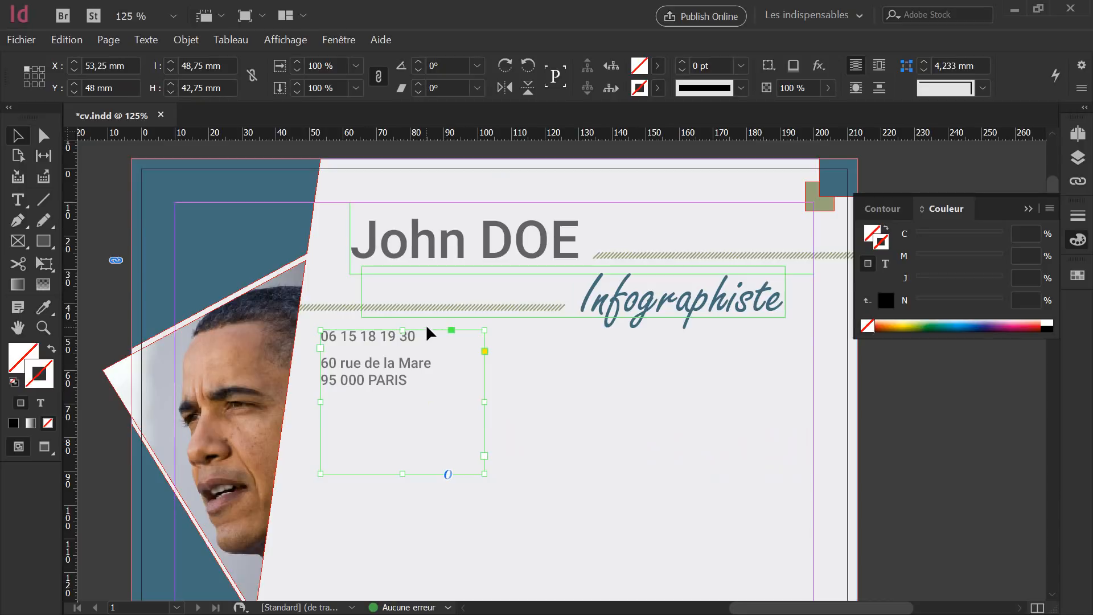
pyautogui.moveTo(403, 473); pyautogui.dragTo(403, 391)
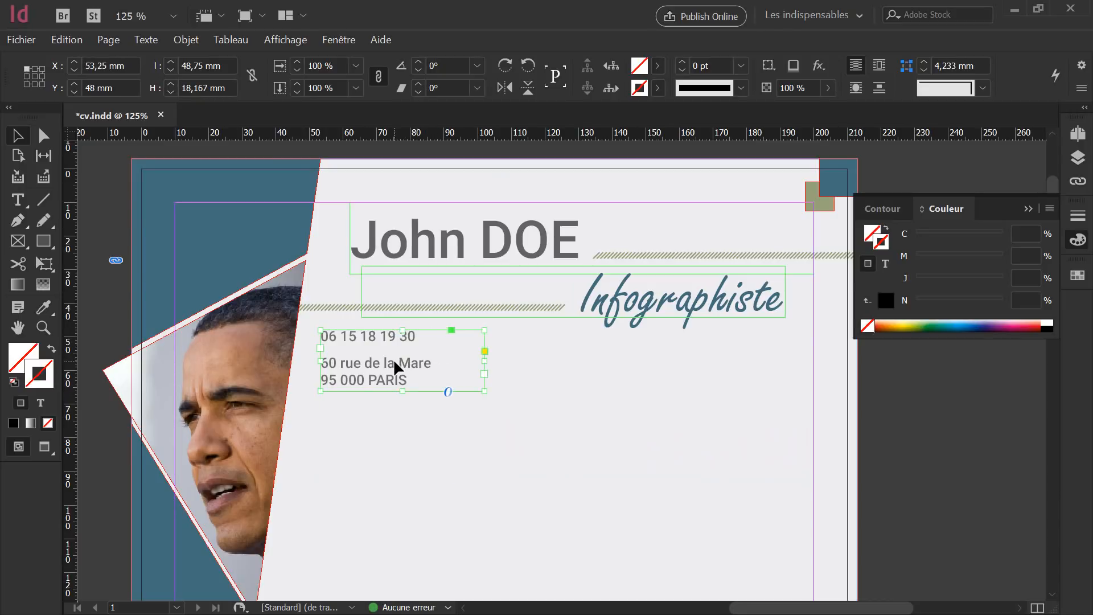
pyautogui.moveTo(393, 358); pyautogui.dragTo(666, 376)
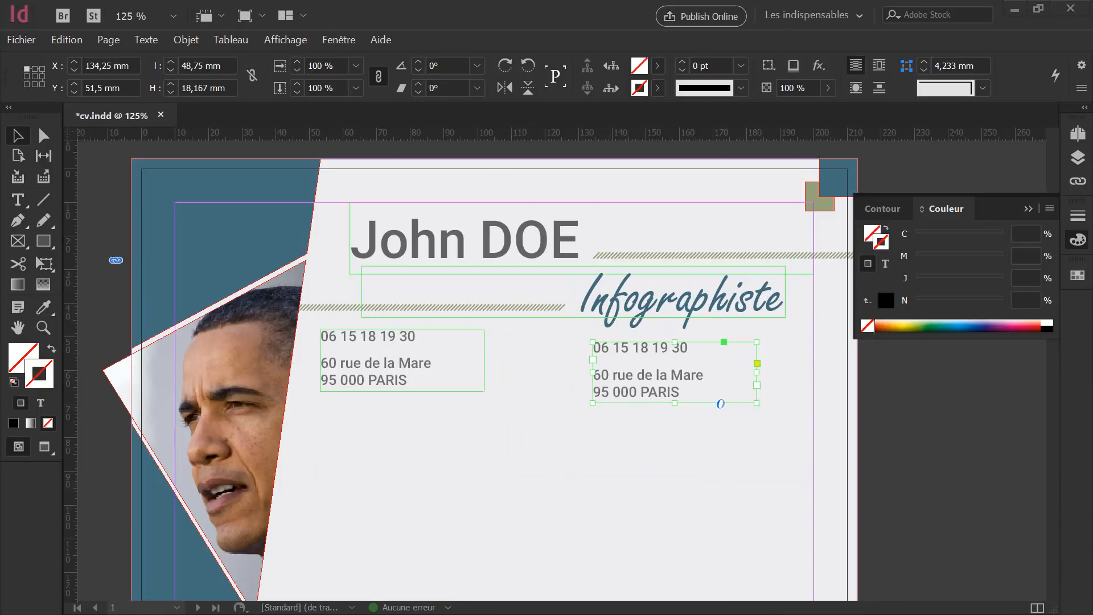
# Replace the copied frame's text with 'Marié, 4 enfants' and 'Véhicule Personnel, Permis B'.
pyautogui.click(686, 397)
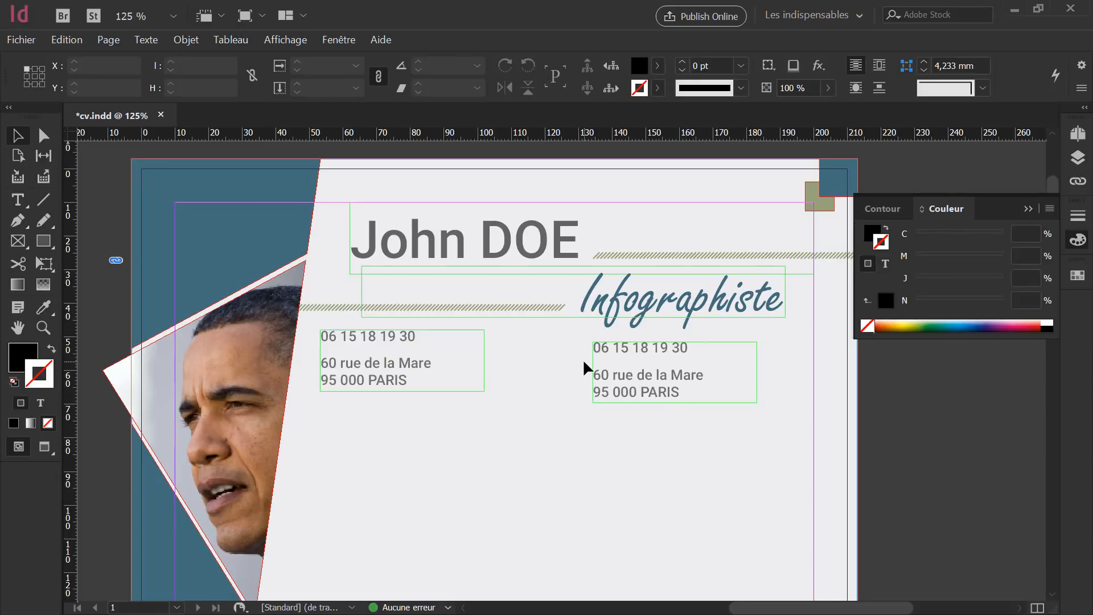
pyautogui.doubleClick(683, 385)
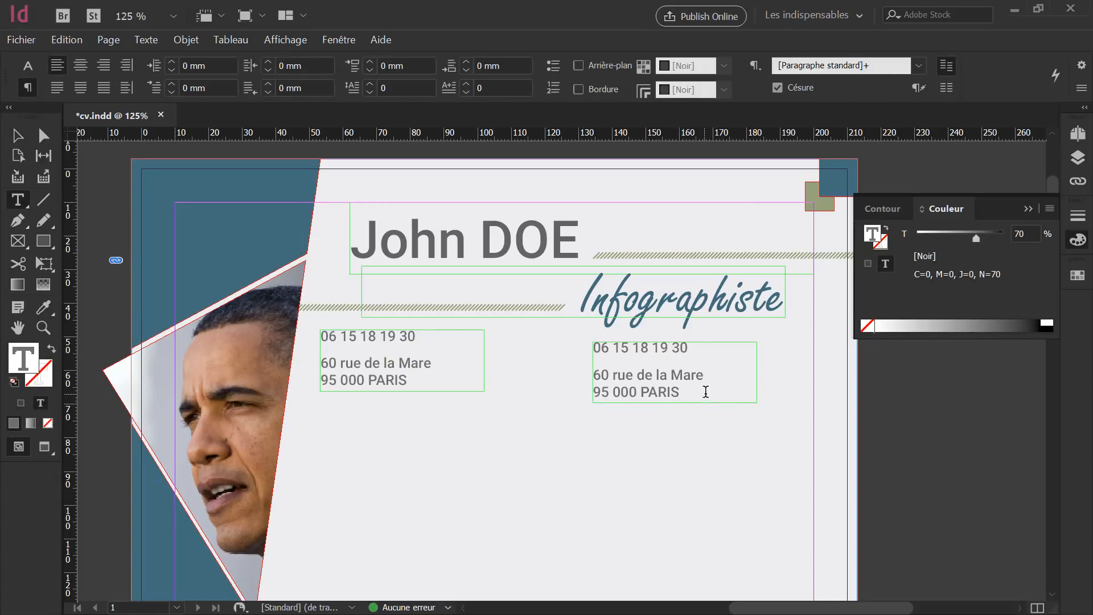
pyautogui.moveTo(706, 391); pyautogui.dragTo(549, 342)
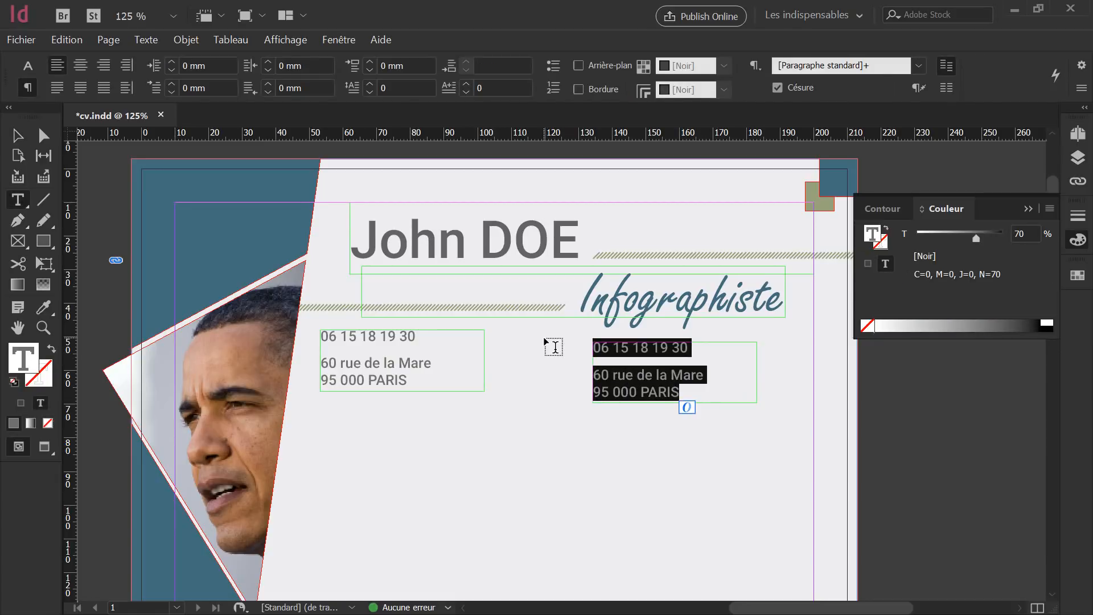
pyautogui.write('Marié')
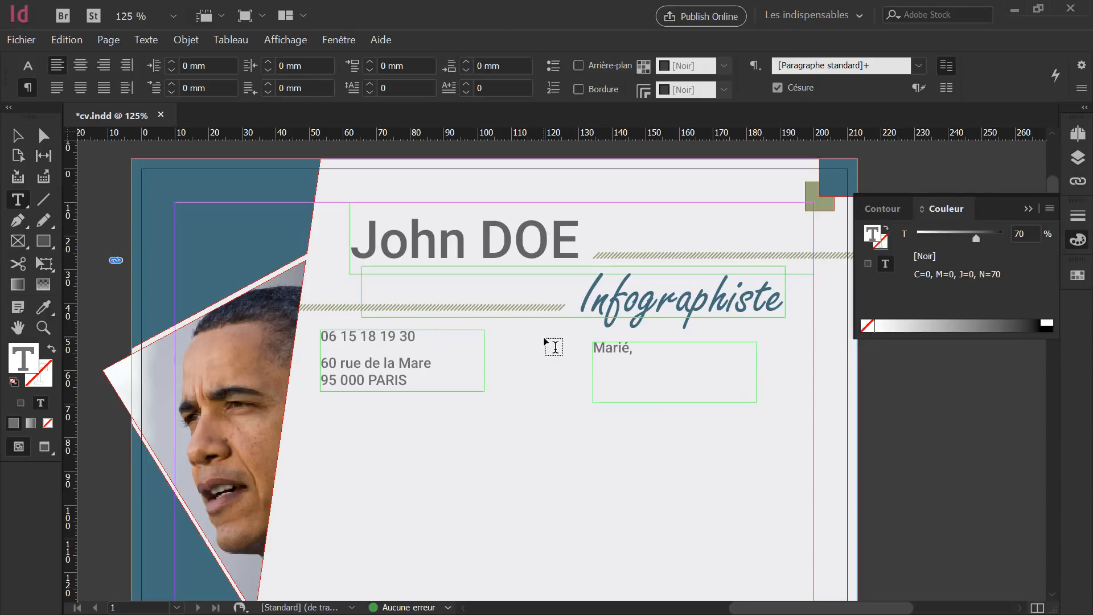
pyautogui.write(', 4 enfants')
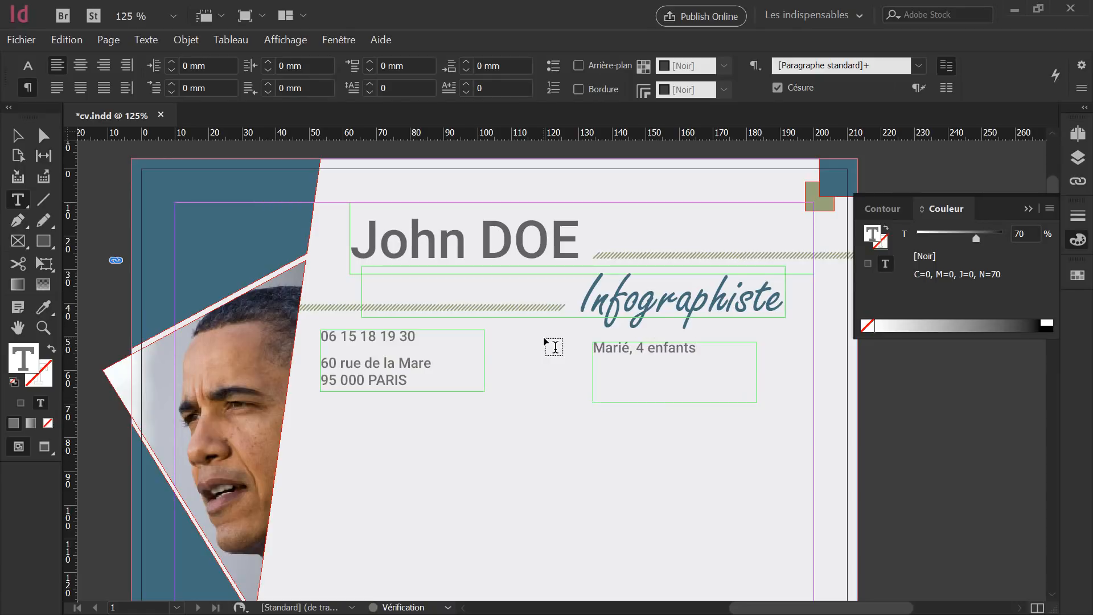
pyautogui.press('Return')
pyautogui.write('Véhicule Per')
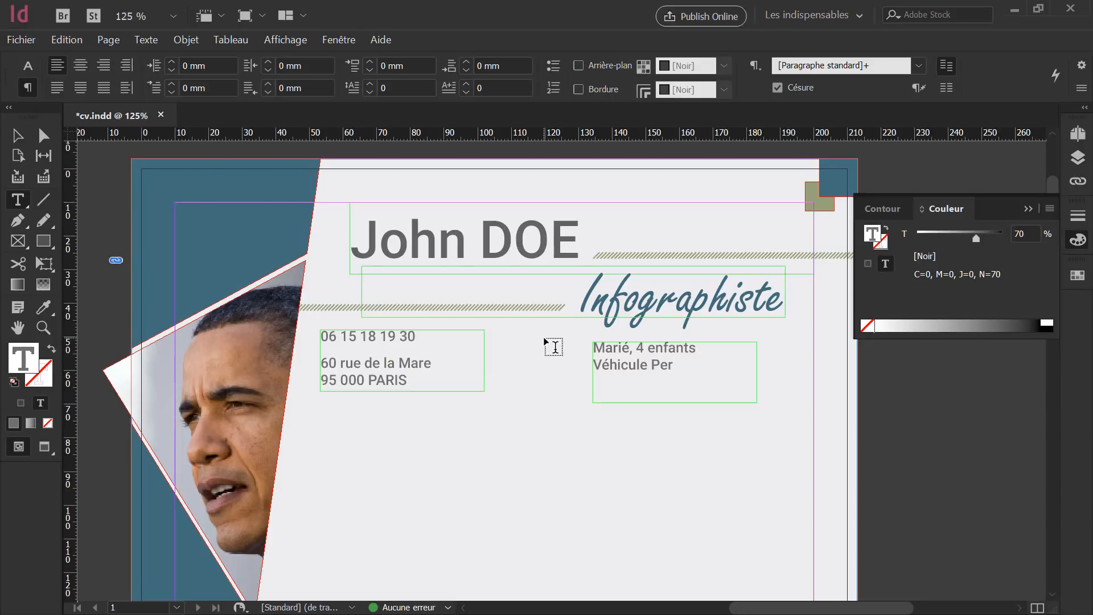
pyautogui.write('sonnel, Perm')
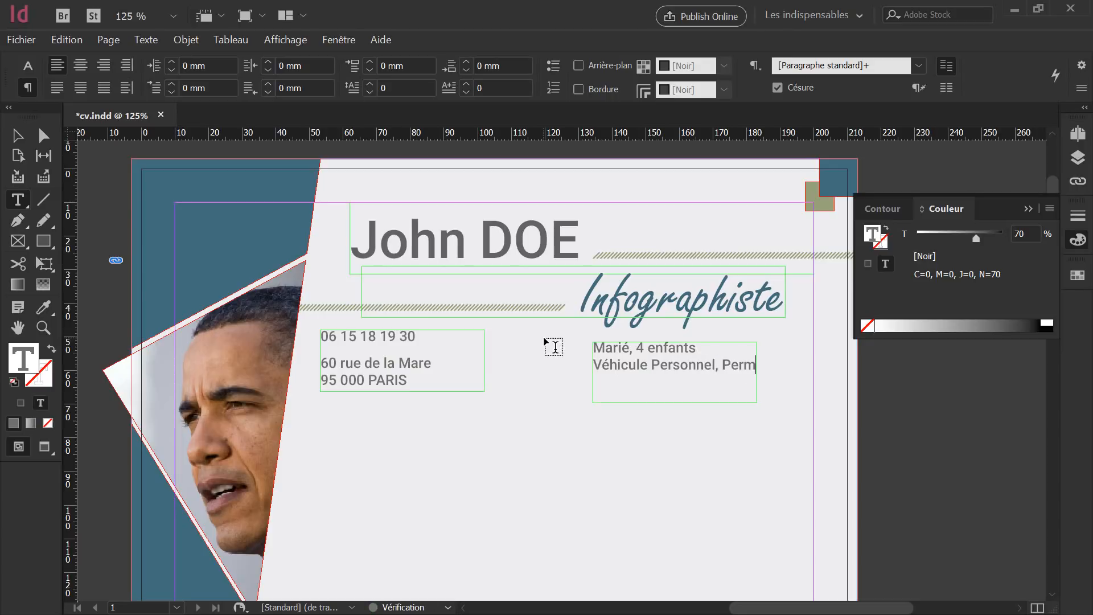
pyautogui.write('is B')
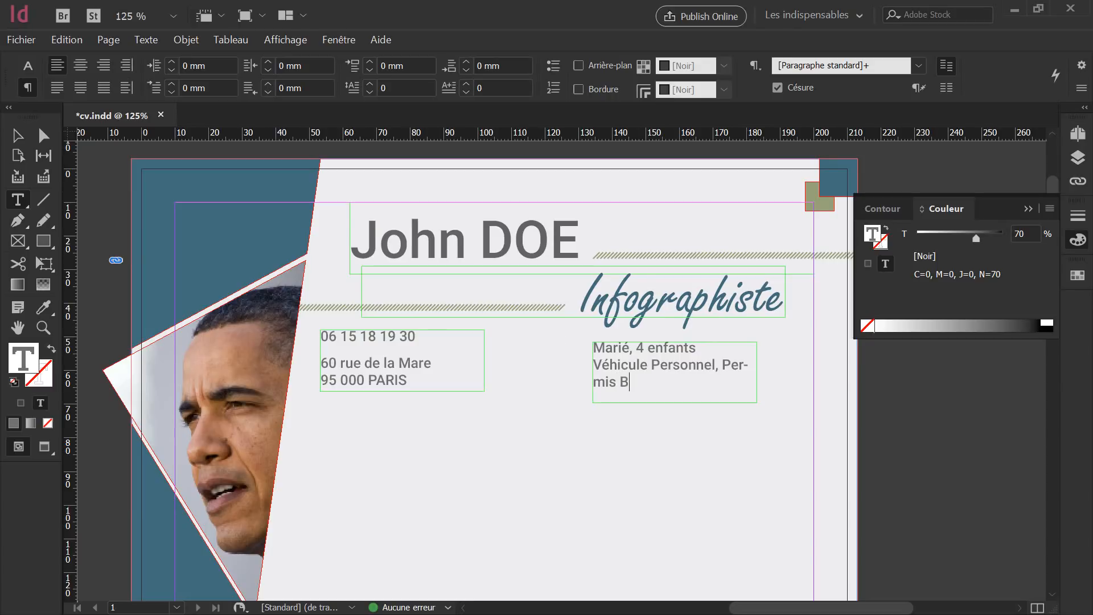
pyautogui.press('Escape')
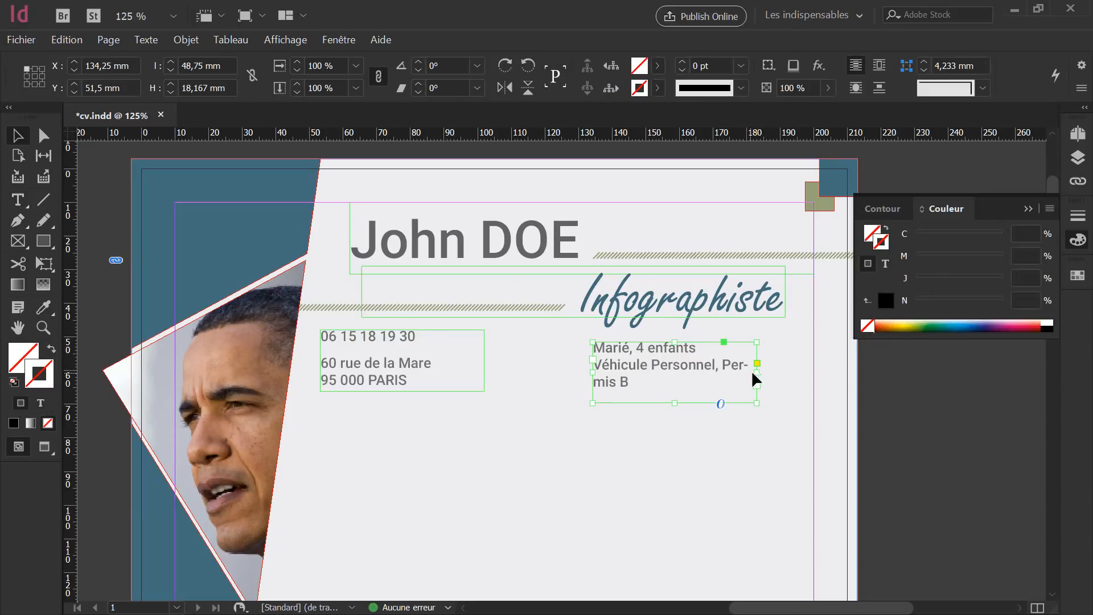
# Resize the personal-info frame to fit its two lines and set it level with the address.
pyautogui.moveTo(756, 371); pyautogui.dragTo(814, 377)
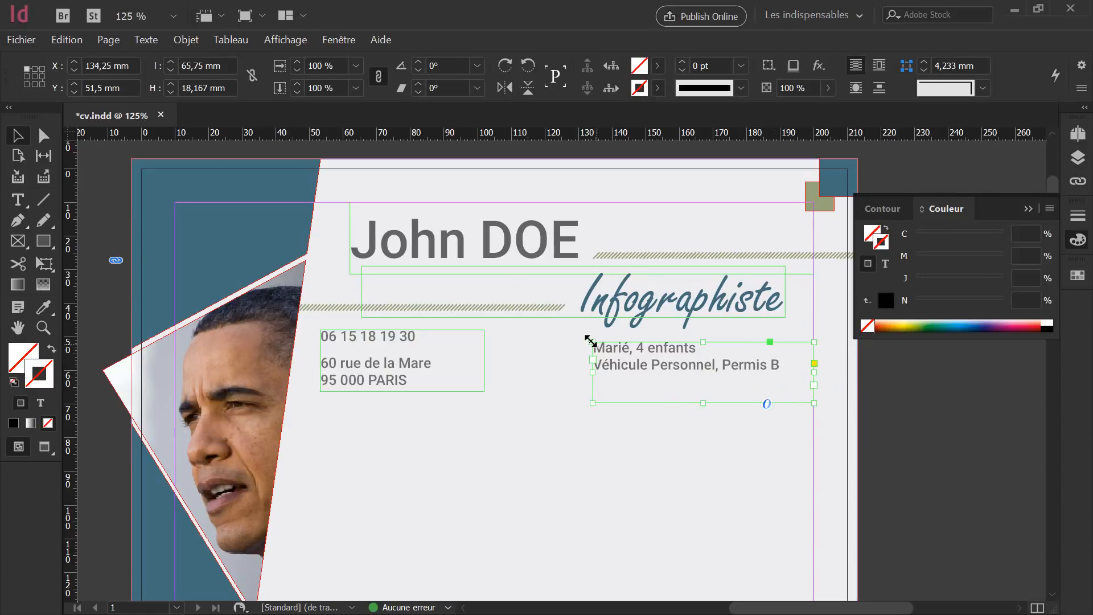
pyautogui.moveTo(592, 343); pyautogui.dragTo(609, 352)
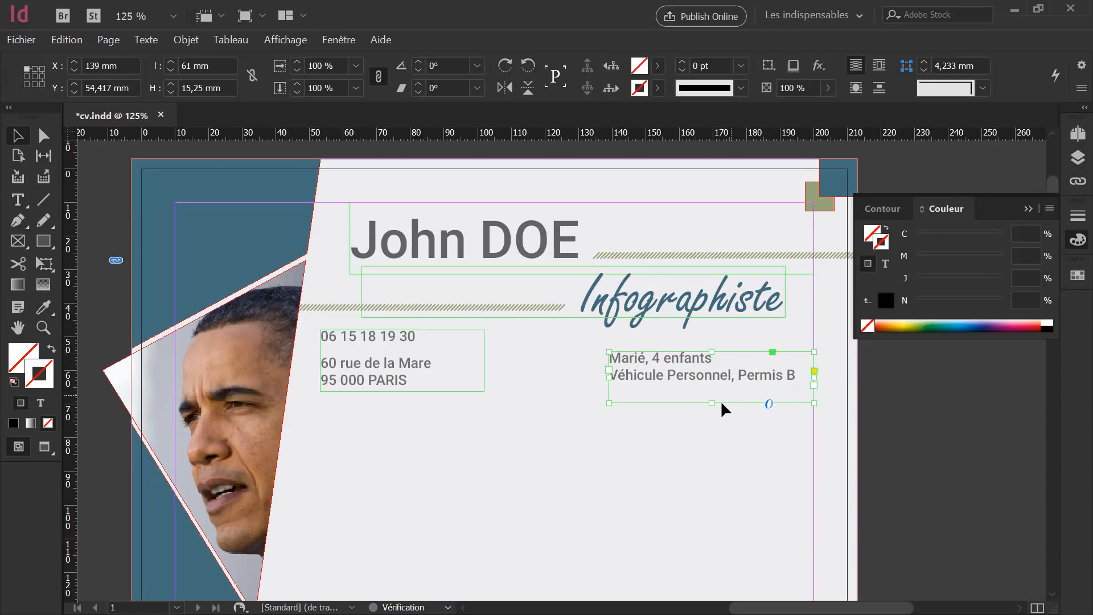
pyautogui.moveTo(712, 405); pyautogui.dragTo(712, 394)
pyautogui.click(527, 378)
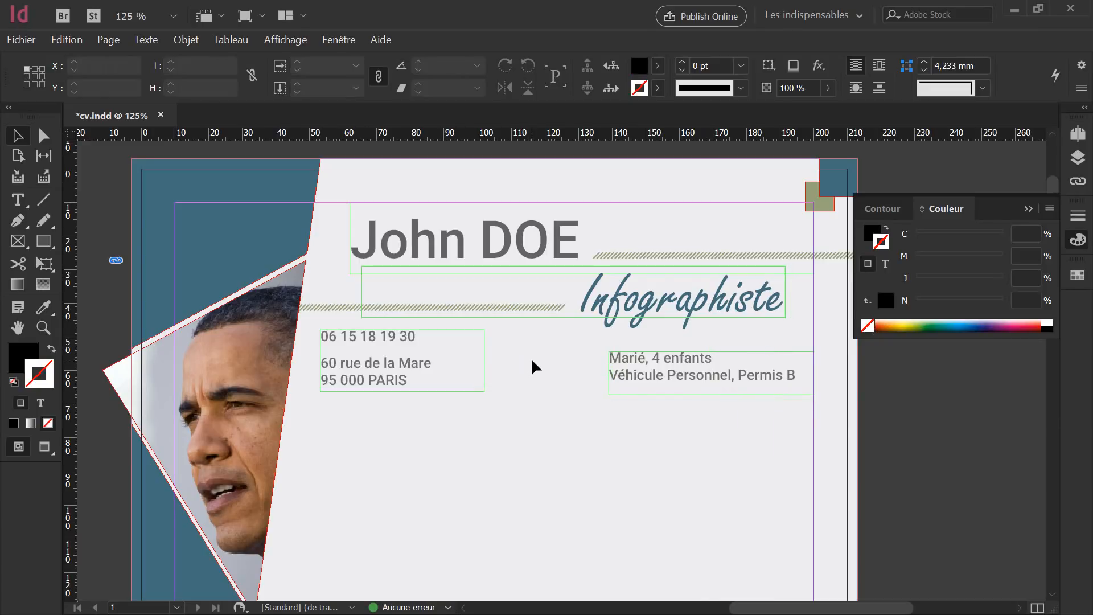
pyautogui.moveTo(664, 381); pyautogui.dragTo(661, 383)
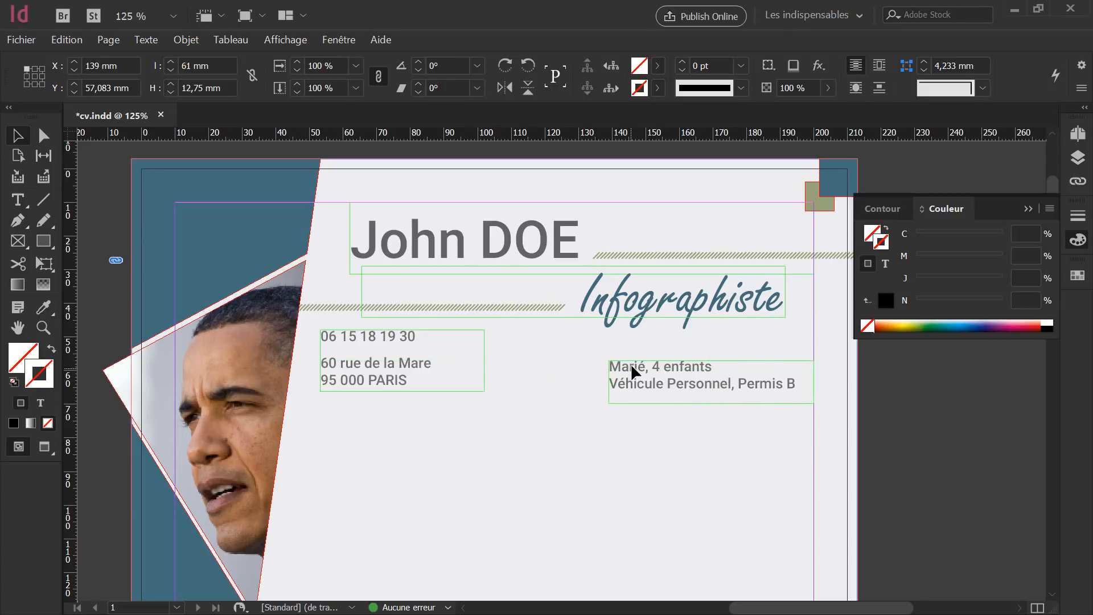
pyautogui.moveTo(631, 364); pyautogui.dragTo(632, 367)
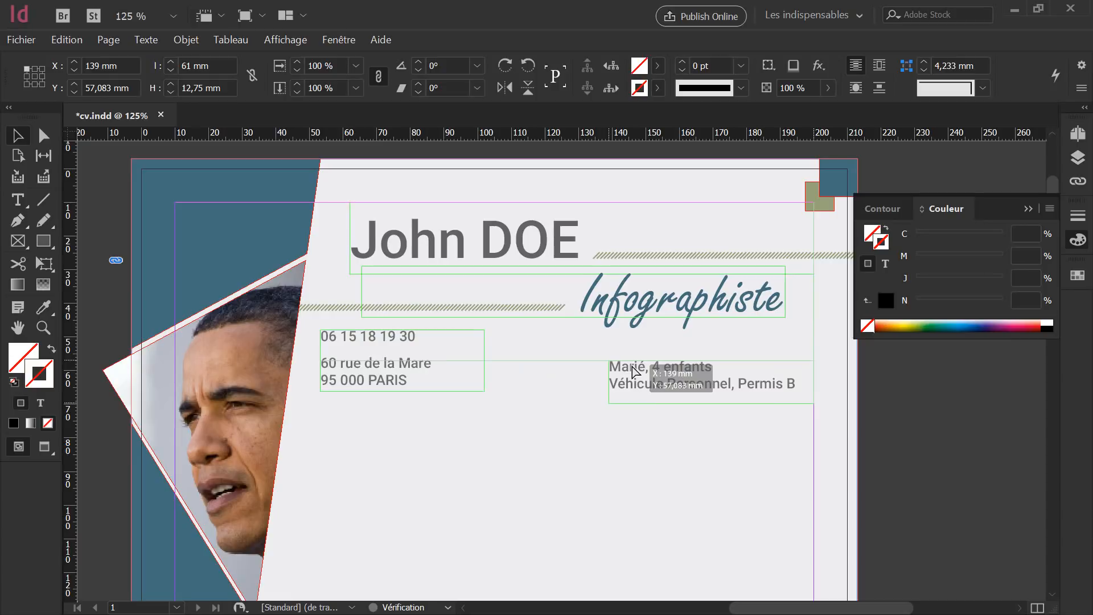
pyautogui.moveTo(631, 367); pyautogui.dragTo(631, 370)
pyautogui.click(537, 414)
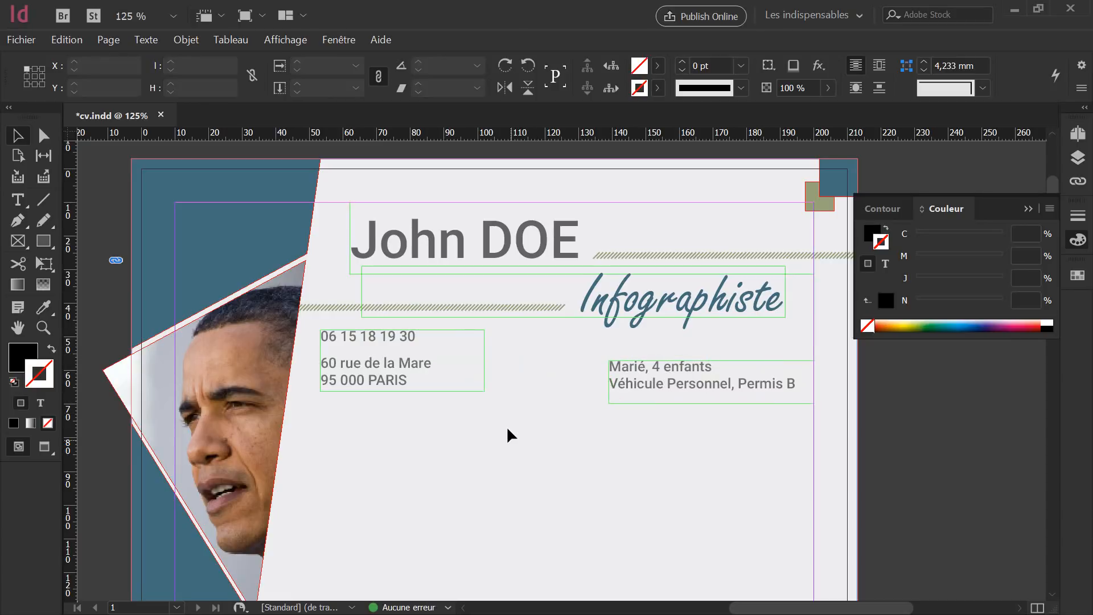
# Right-align both personal-info lines and preview the page in Presentation mode.
pyautogui.click(680, 395)
pyautogui.doubleClick(710, 403)
pyautogui.click(603, 376)
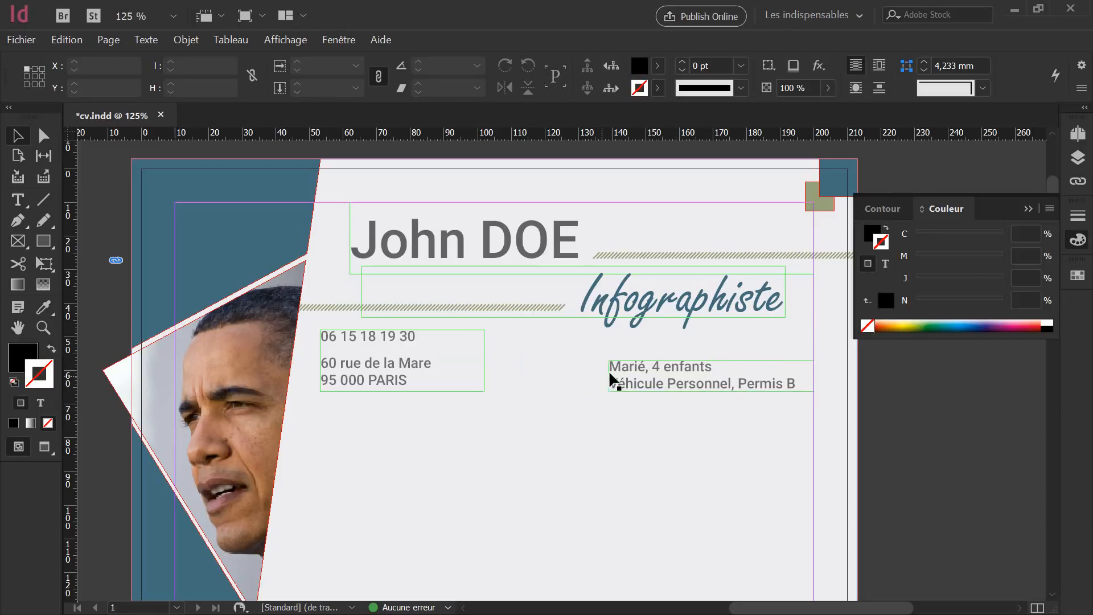
pyautogui.doubleClick(635, 369)
pyautogui.moveTo(801, 382); pyautogui.dragTo(531, 370)
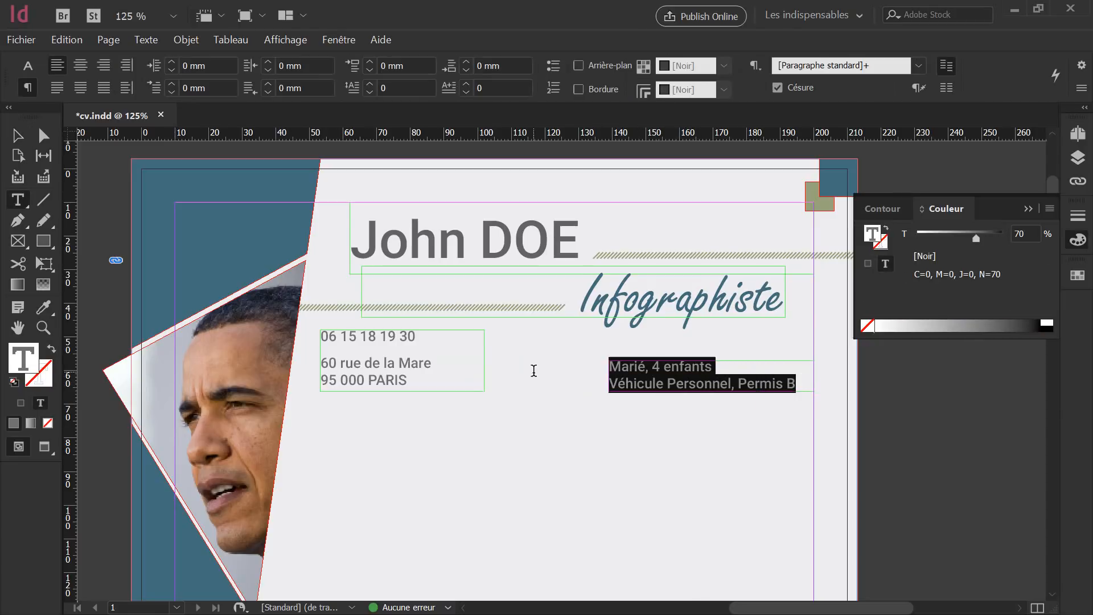
pyautogui.click(103, 67)
pyautogui.click(623, 433)
pyautogui.press('v')
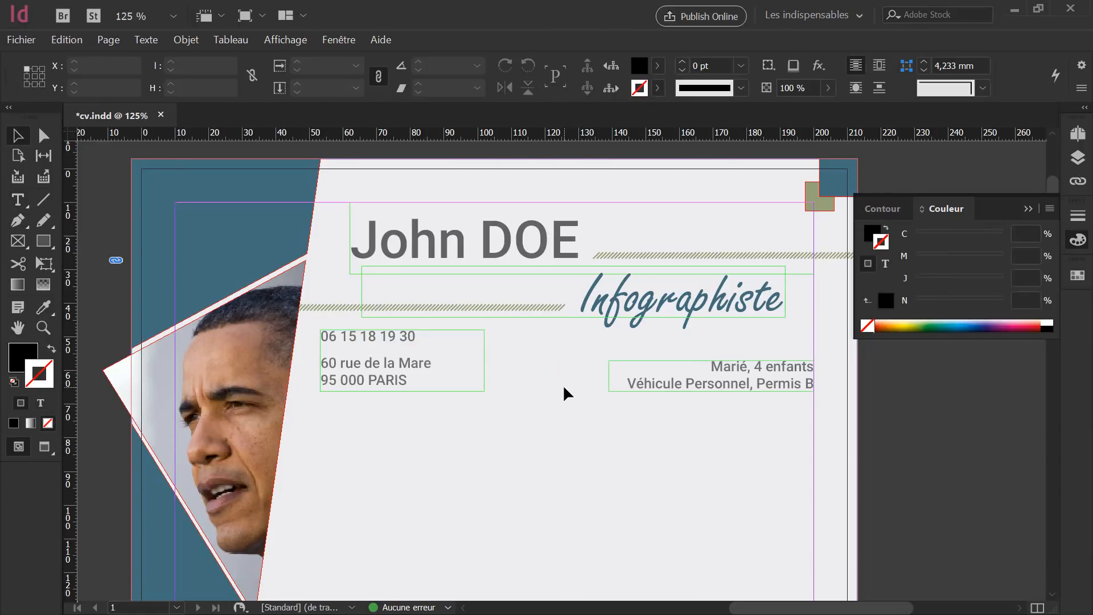
pyautogui.hotkey('shift', 'w')
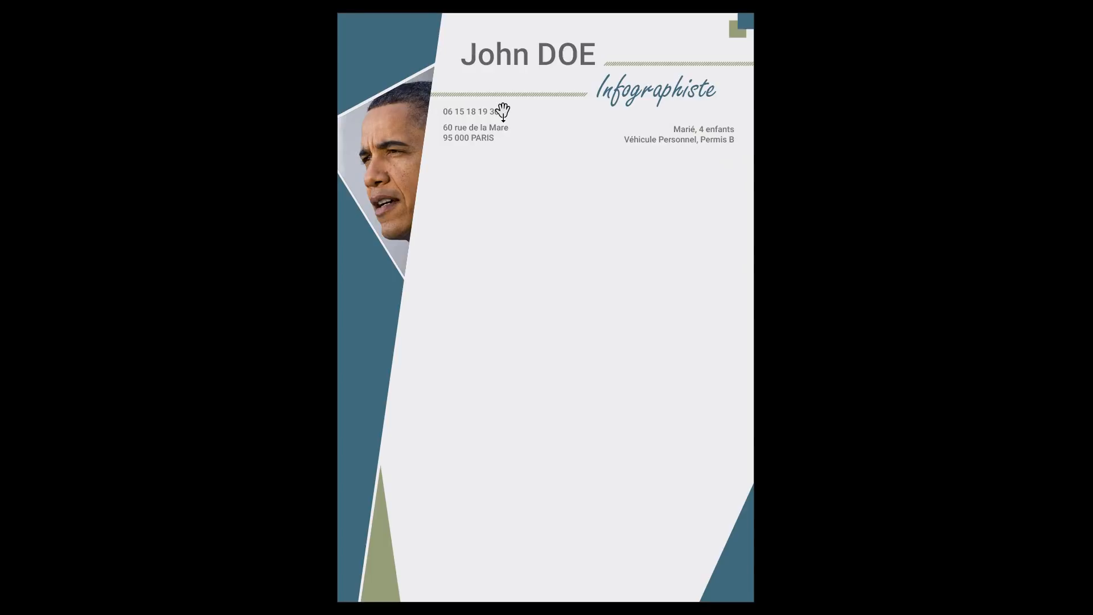
# Set the three contact lines to 14 pt and enlarge their frame to 61 × 26 mm.
pyautogui.press('Escape')
pyautogui.click(531, 234)
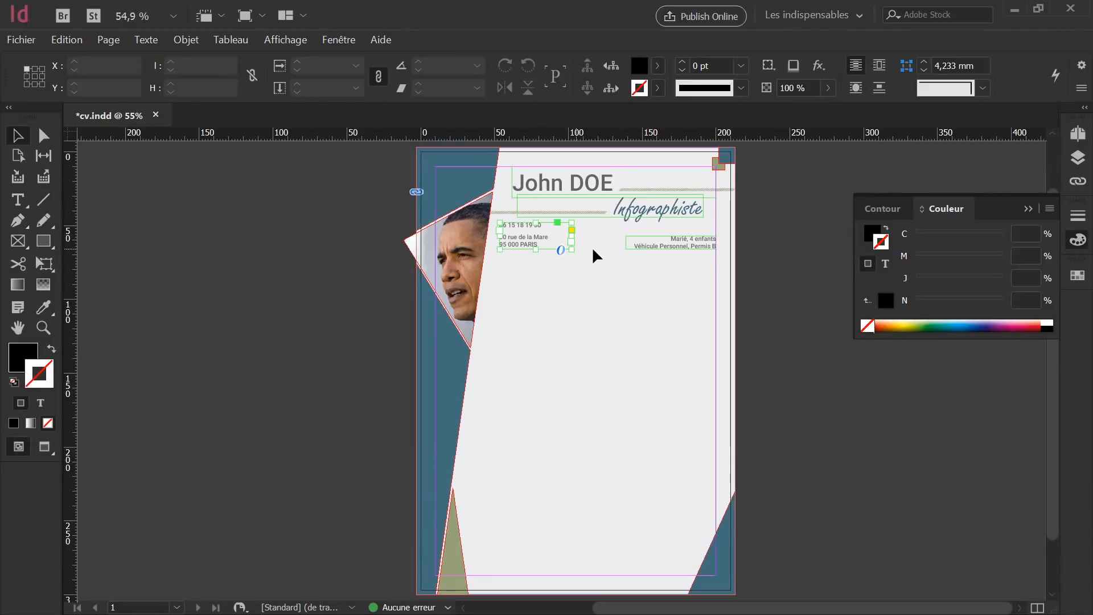
pyautogui.doubleClick(556, 244)
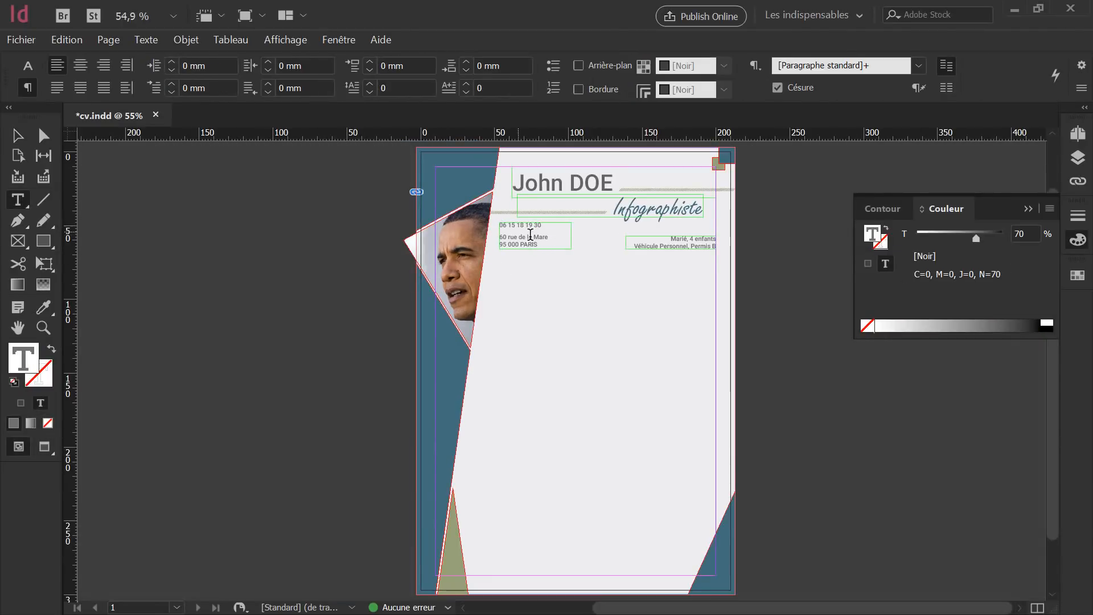
pyautogui.moveTo(548, 244); pyautogui.dragTo(486, 212)
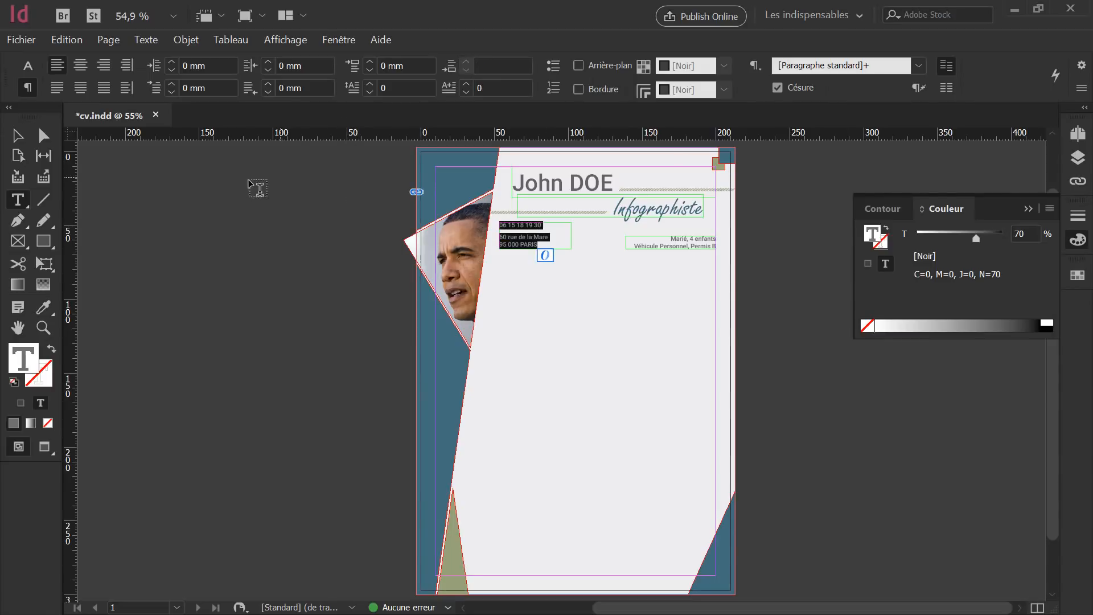
pyautogui.click(27, 66)
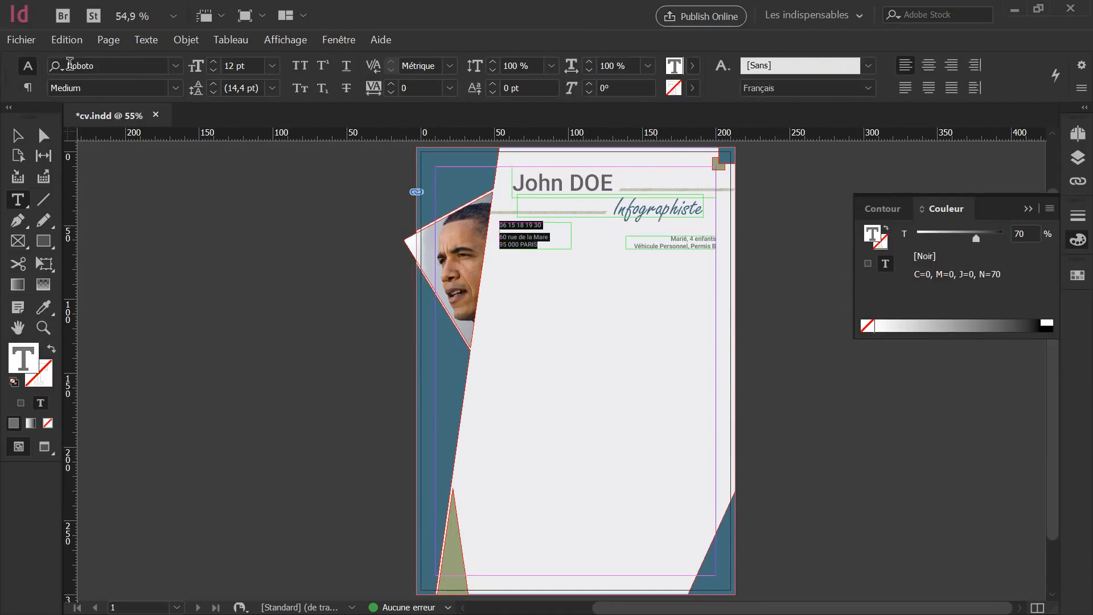
pyautogui.click(198, 67)
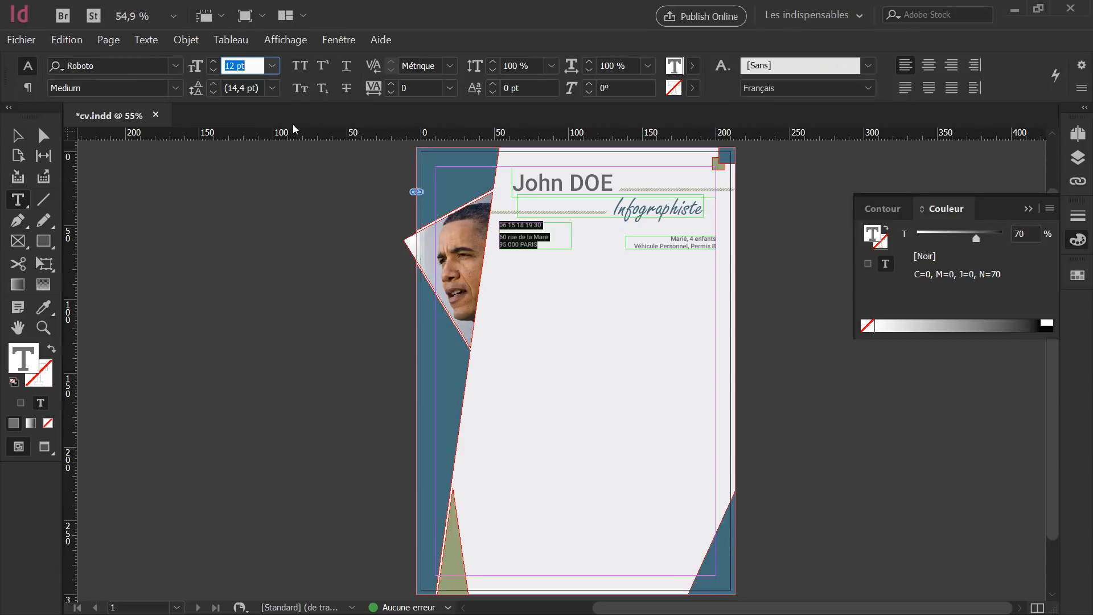
pyautogui.write('14')
pyautogui.press('Return')
pyautogui.click(13, 135)
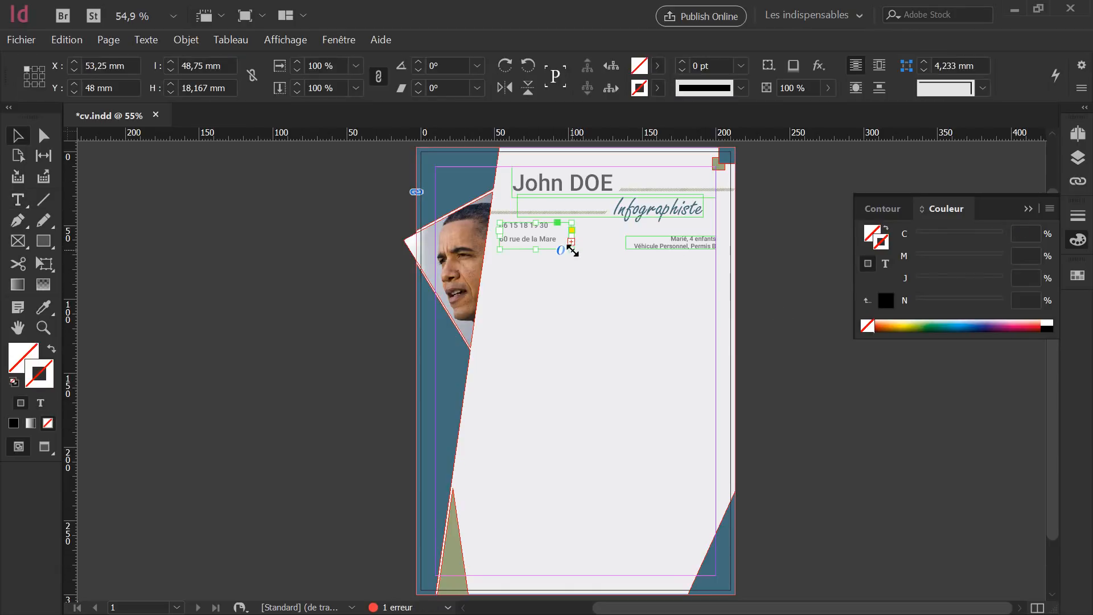
pyautogui.moveTo(571, 249); pyautogui.dragTo(589, 262)
pyautogui.scroll(3, 611, 252)
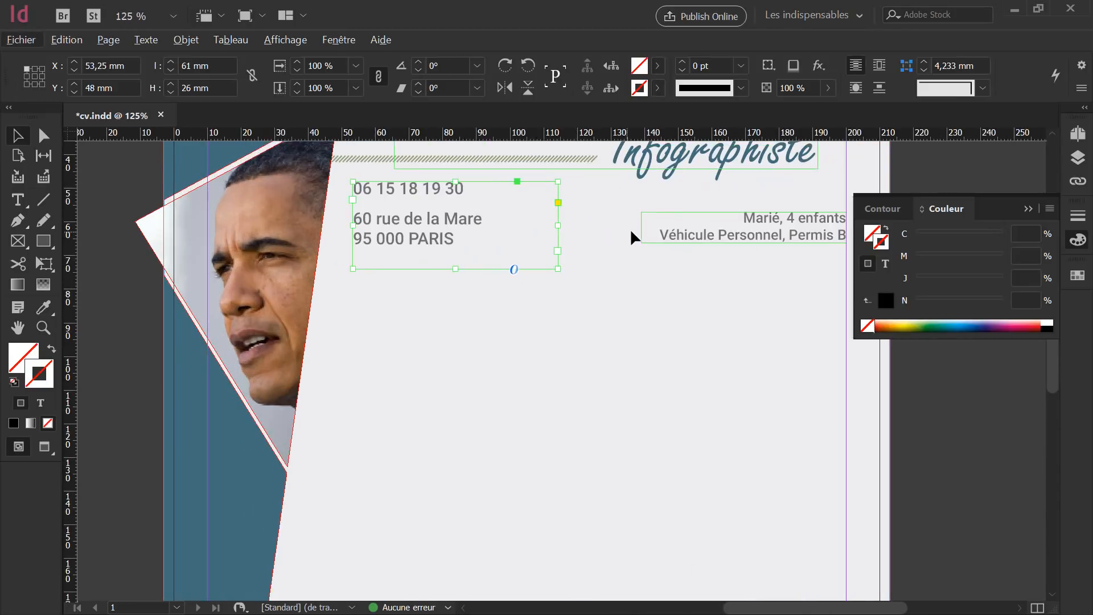
# Enlarge the phone number to 24 pt, nudge the frame down, and preview full-screen.
pyautogui.doubleClick(454, 196)
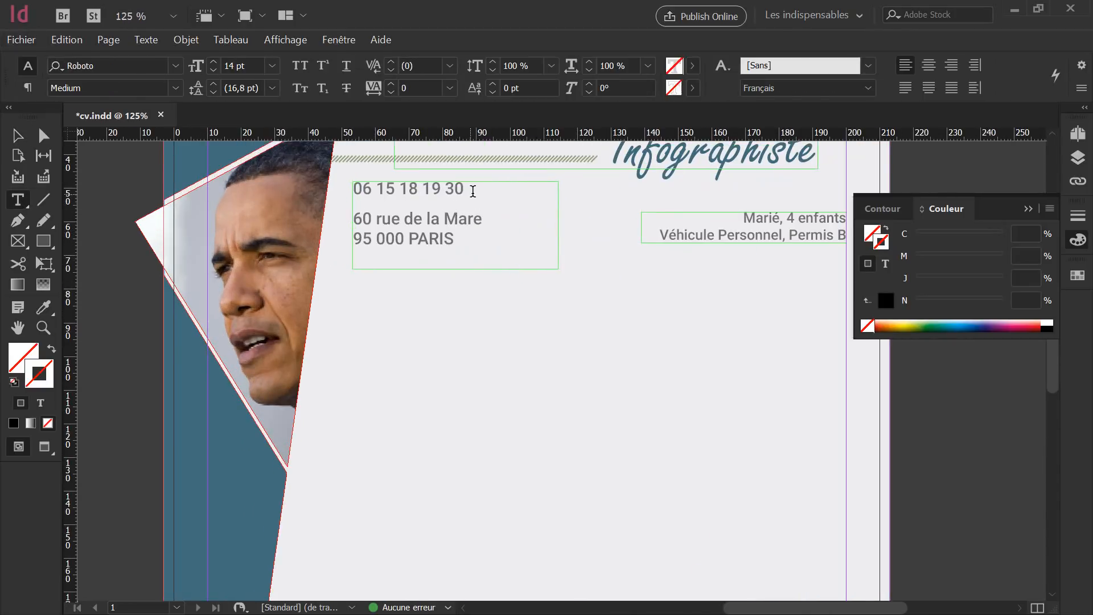
pyautogui.moveTo(490, 188); pyautogui.dragTo(340, 173)
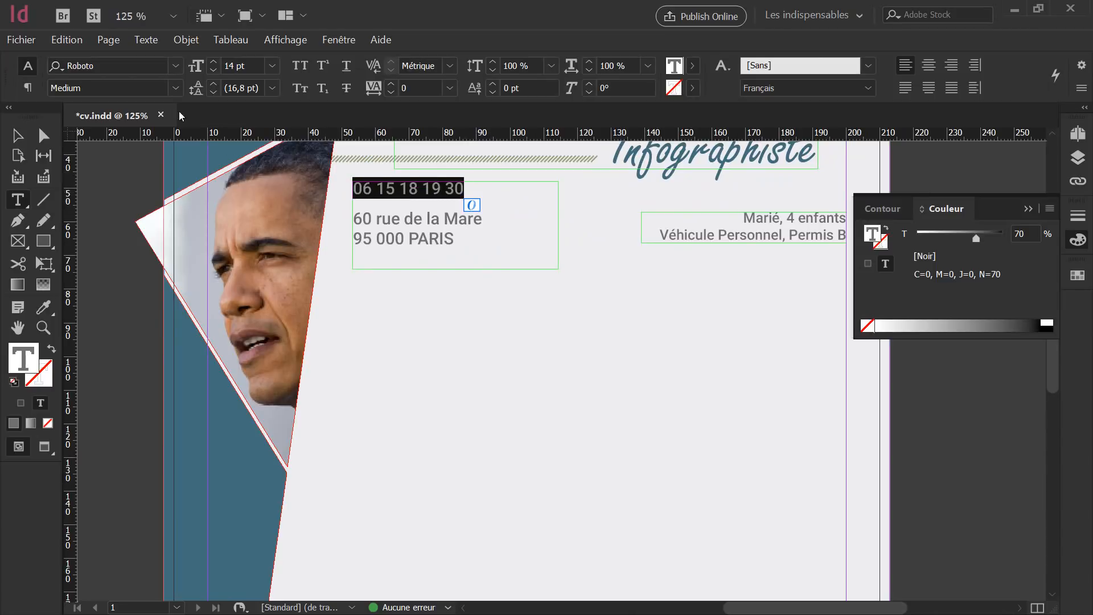
pyautogui.click(193, 65)
pyautogui.click(217, 60)
pyautogui.click(217, 60)
pyautogui.click(217, 60)
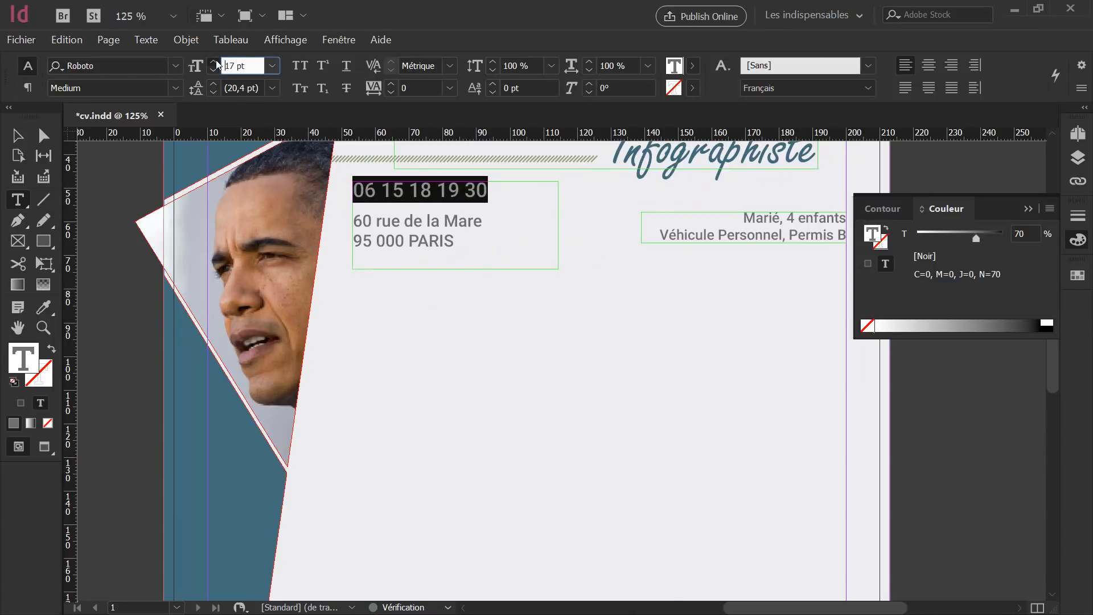
pyautogui.click(216, 60)
pyautogui.click(216, 60)
pyautogui.click(216, 60)
pyautogui.click(217, 60)
pyautogui.click(216, 60)
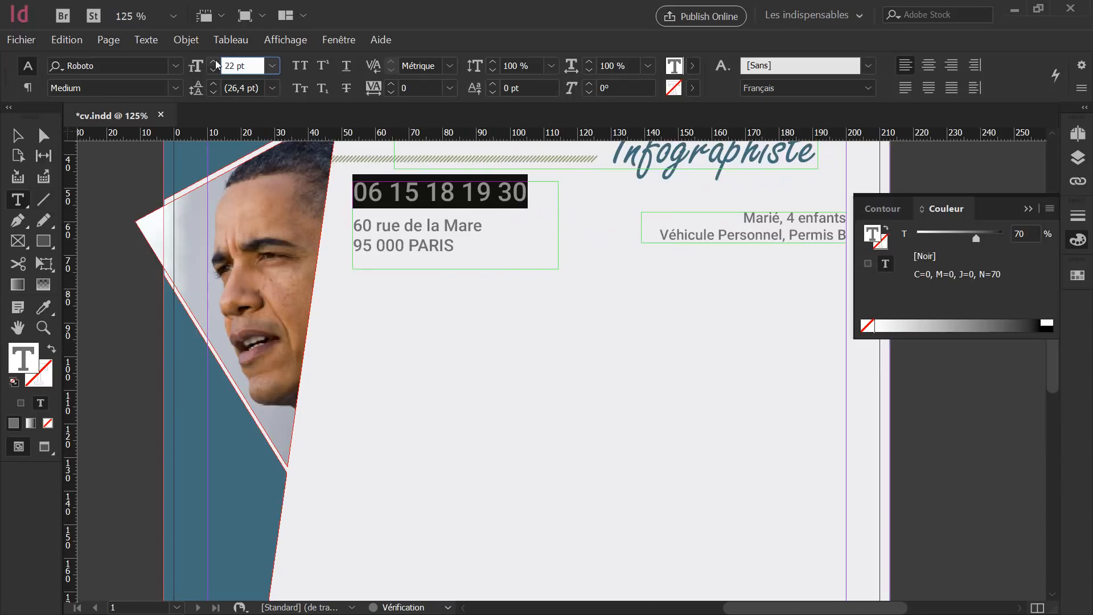
pyautogui.click(215, 59)
pyautogui.click(215, 60)
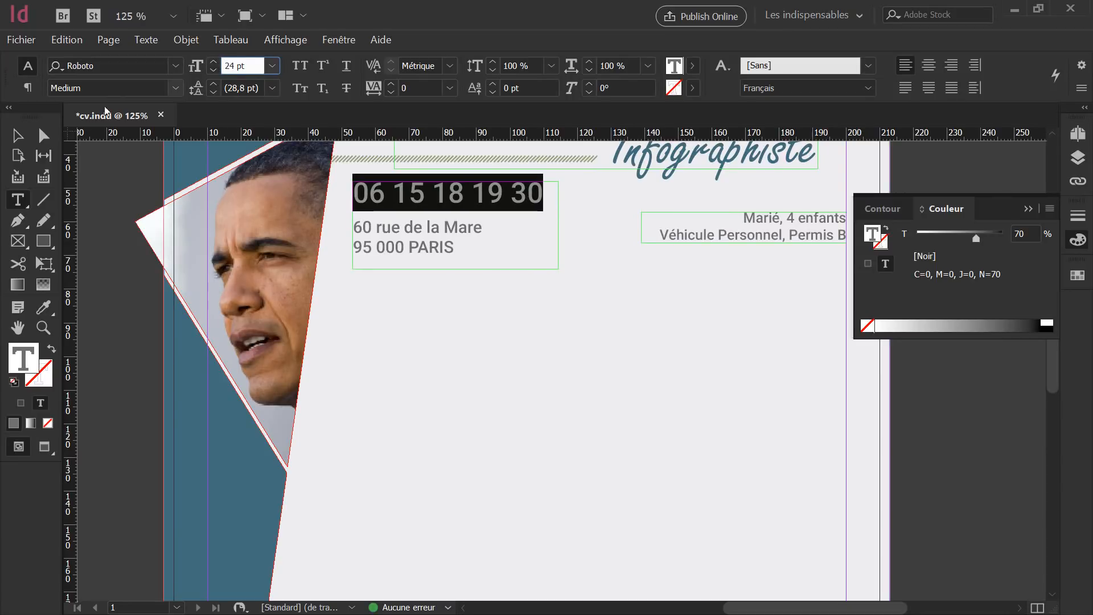
pyautogui.click(17, 135)
pyautogui.press('Down')
pyautogui.press('Down')
pyautogui.press('Down')
pyautogui.press('Down')
pyautogui.press('Down')
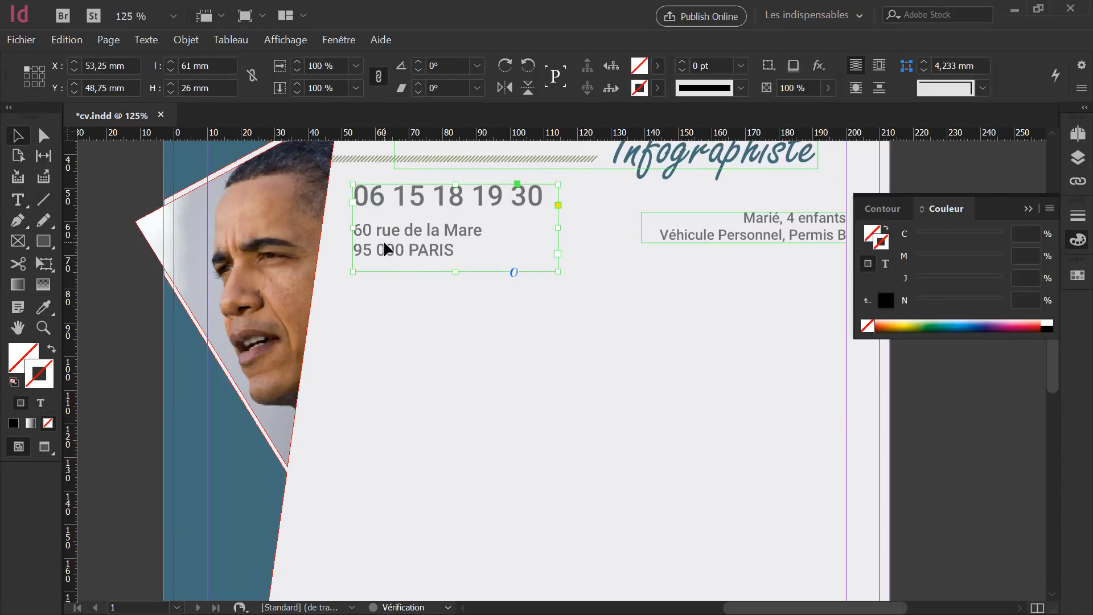
pyautogui.click(613, 298)
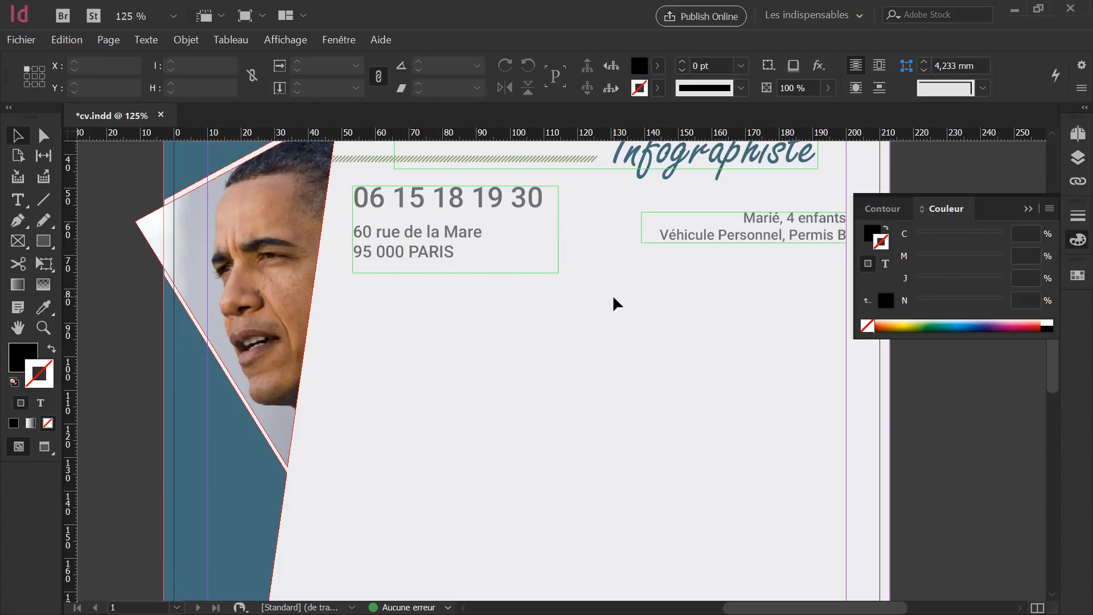
pyautogui.hotkey('shift', 'w')
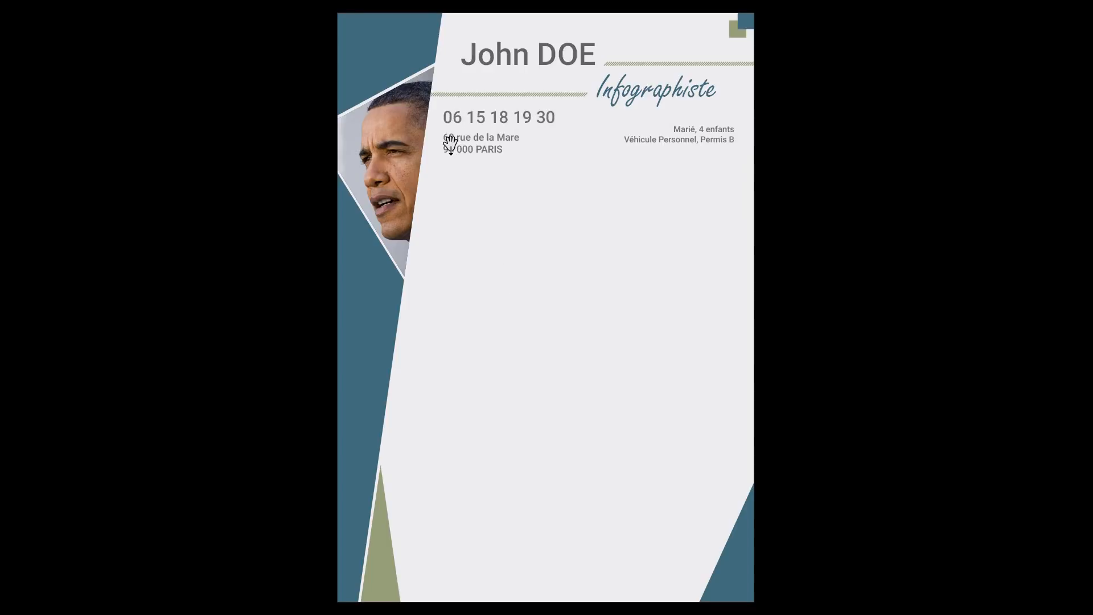
# Back in normal view, give the two address lines a 4 mm left indent.
pyautogui.press('Escape')
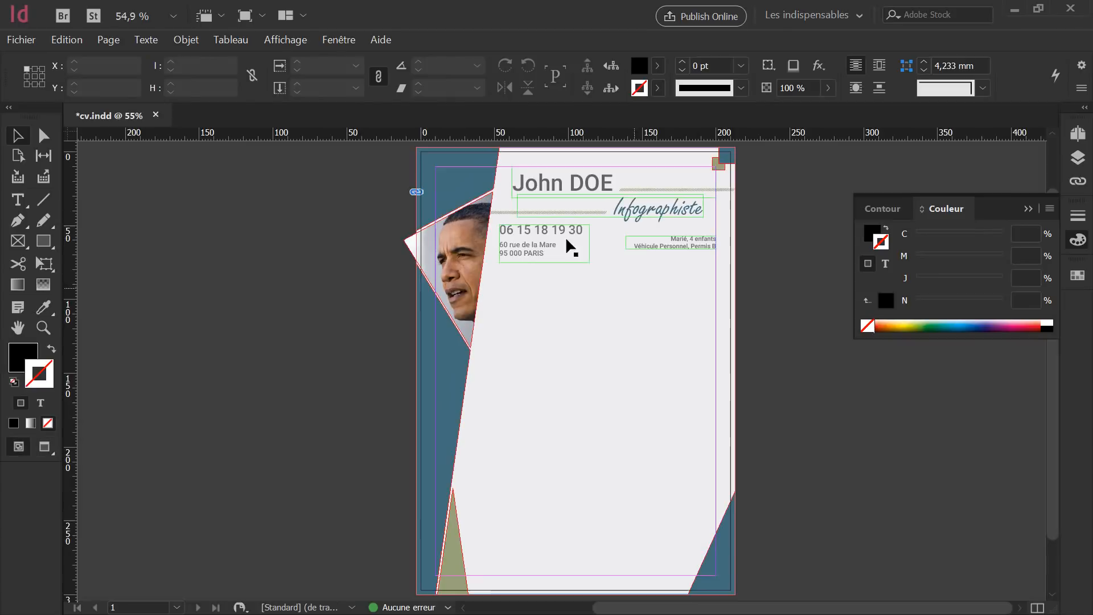
pyautogui.press('t')
pyautogui.click(551, 250)
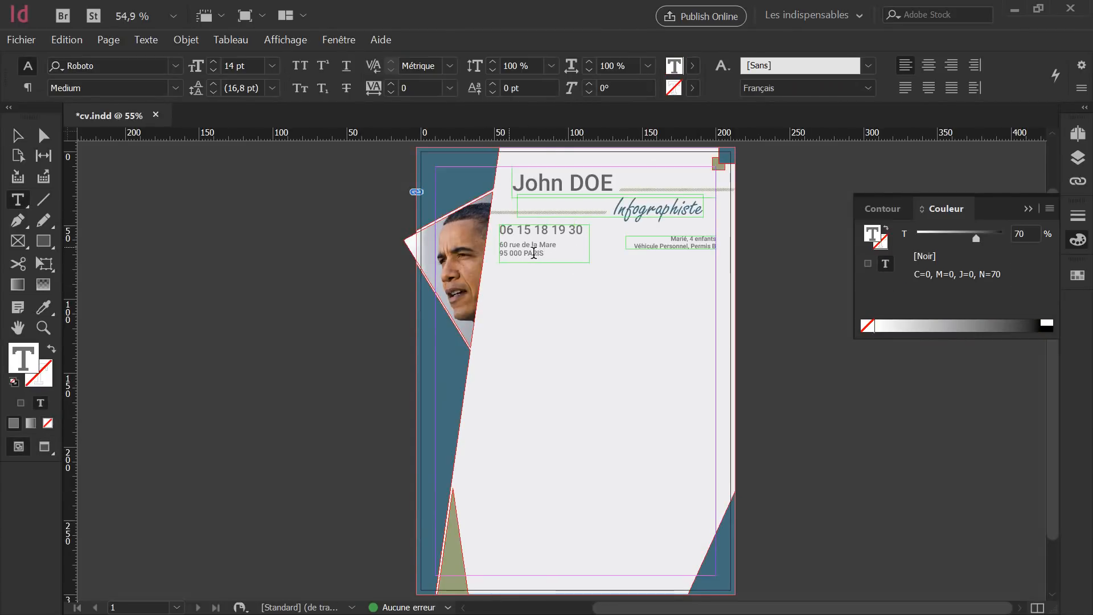
pyautogui.moveTo(553, 252); pyautogui.dragTo(493, 241)
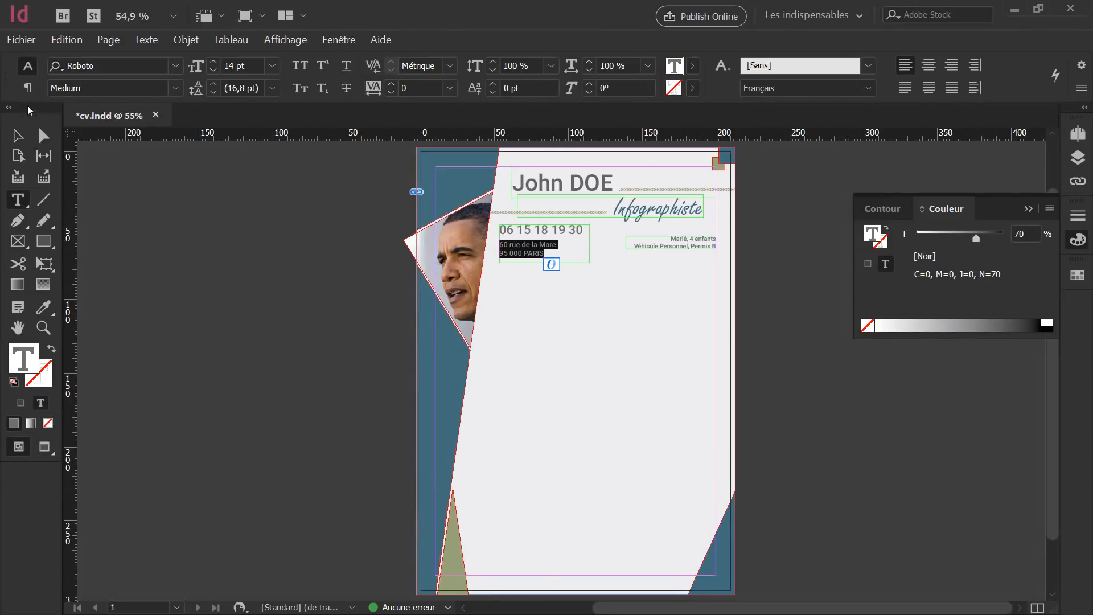
pyautogui.click(27, 87)
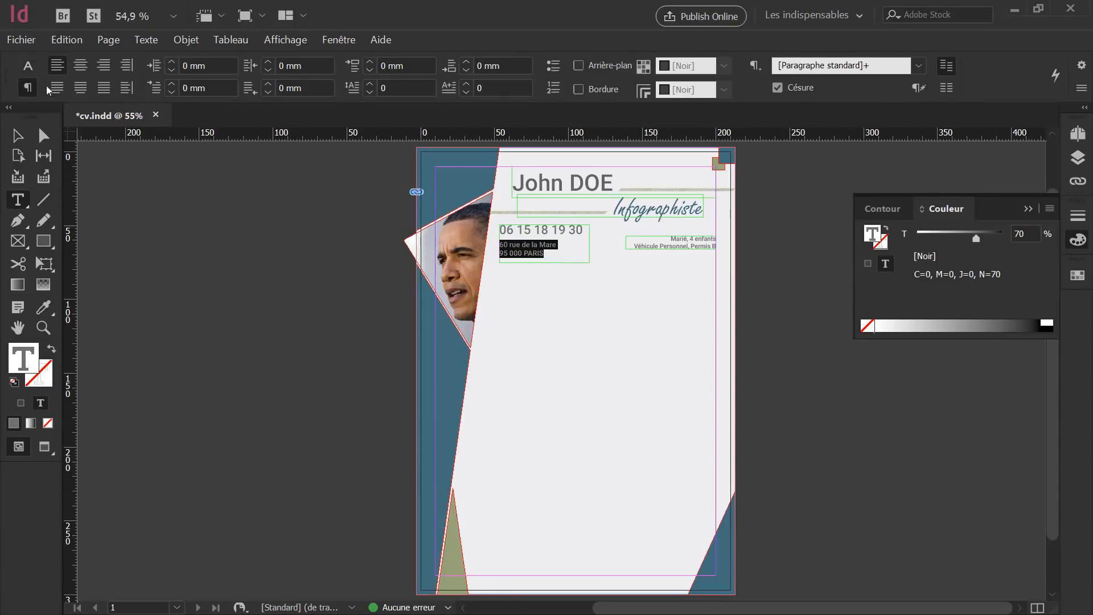
pyautogui.click(155, 67)
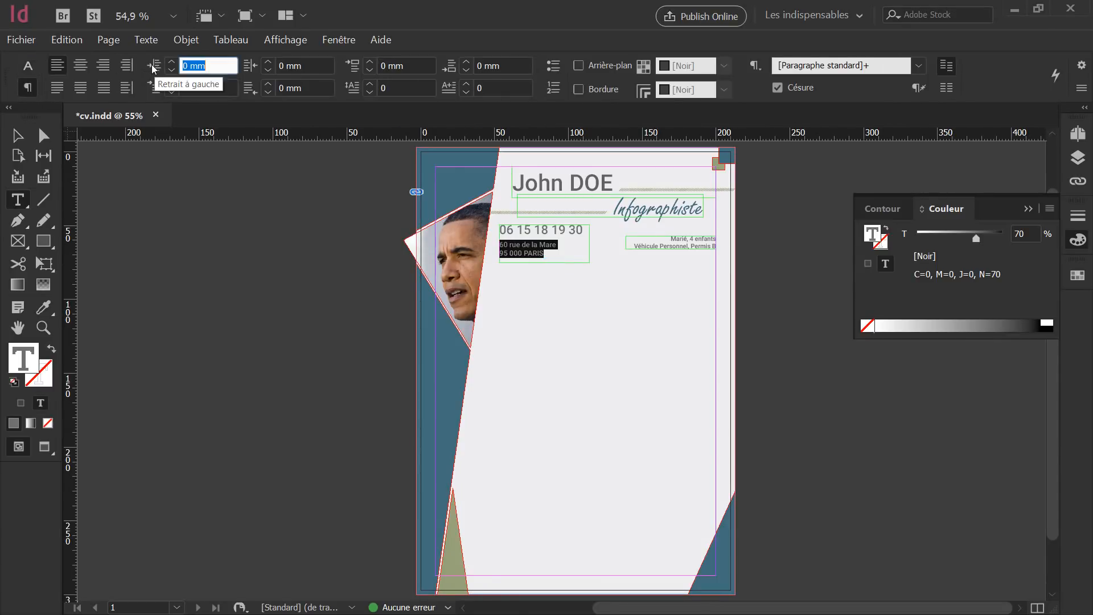
pyautogui.click(172, 62)
pyautogui.click(172, 62)
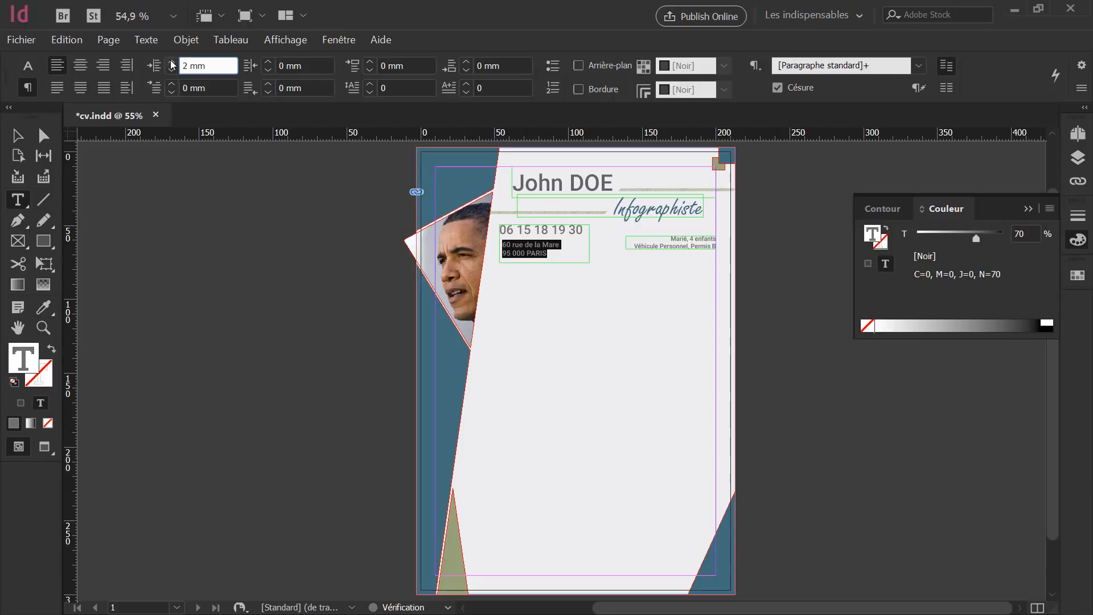
pyautogui.click(172, 62)
pyautogui.click(172, 62)
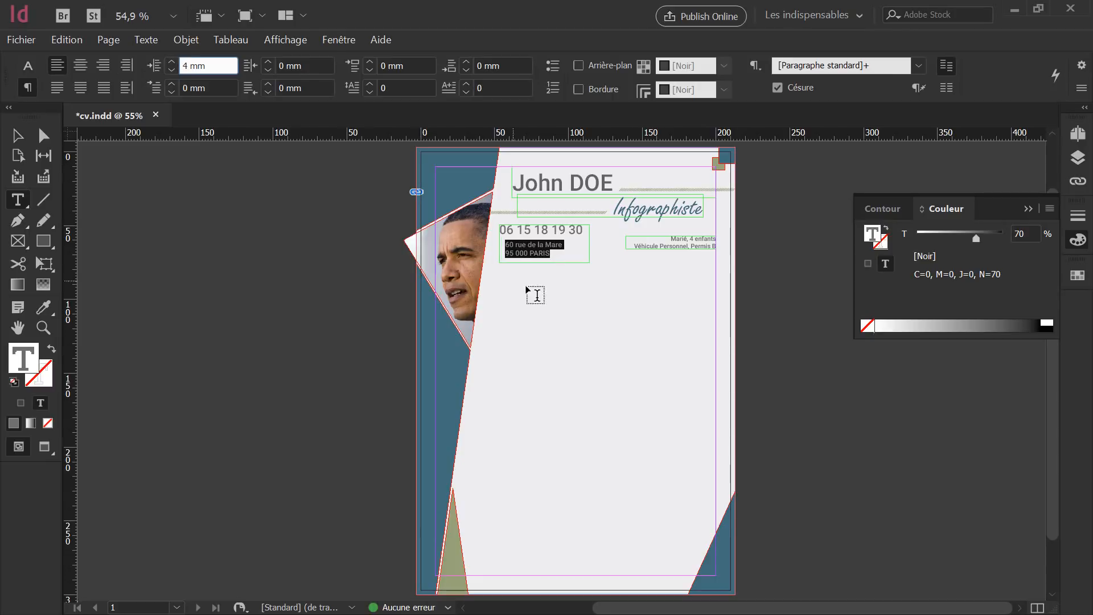
pyautogui.click(564, 254)
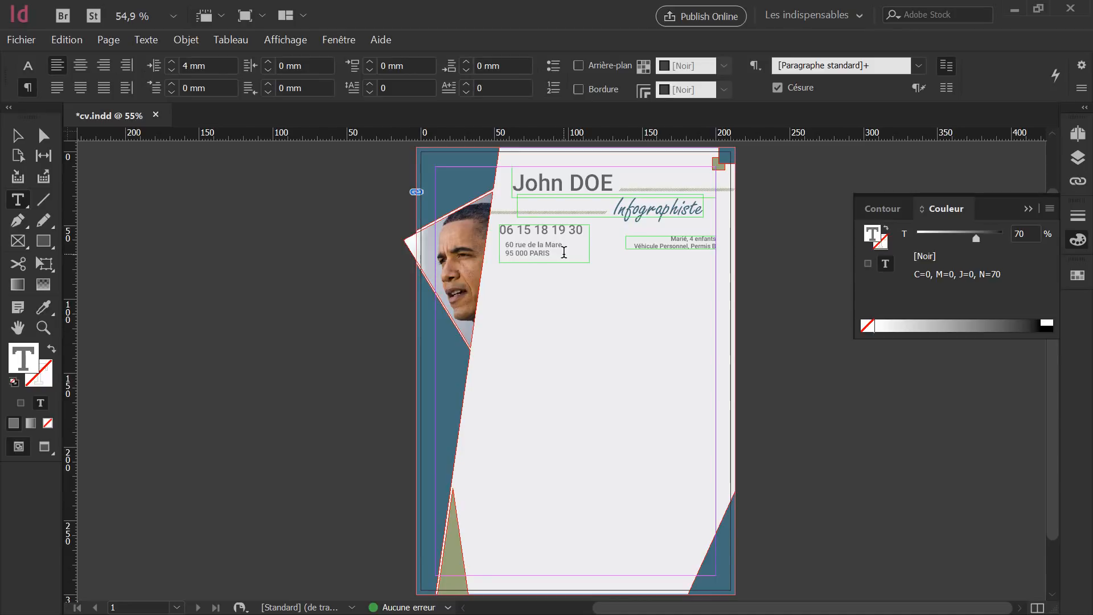
# Keep the address lines in the Medium font weight.
pyautogui.moveTo(562, 252); pyautogui.dragTo(496, 243)
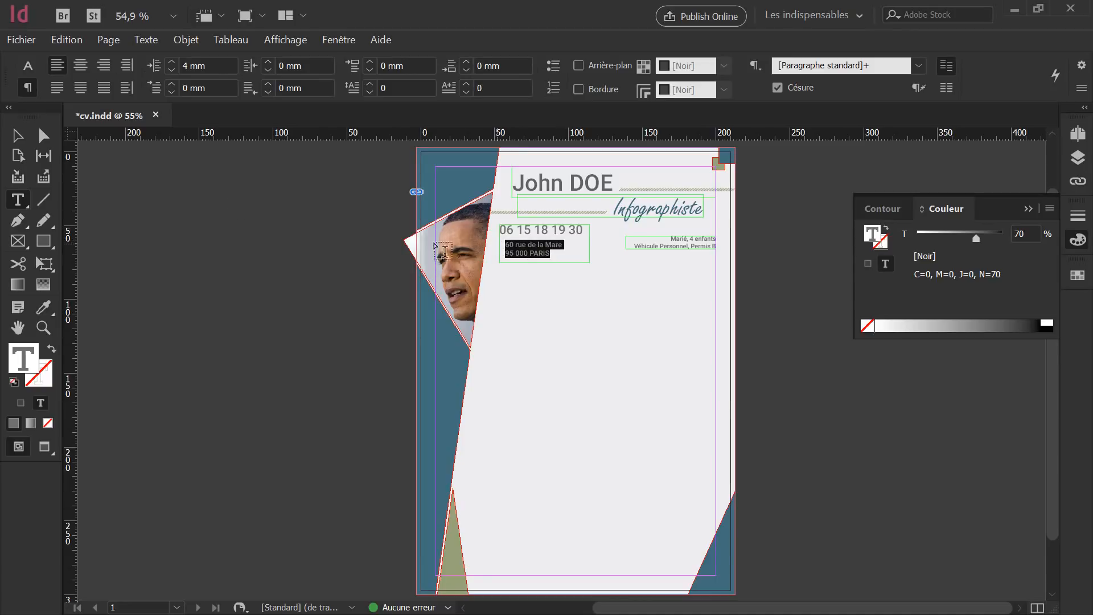
pyautogui.click(28, 66)
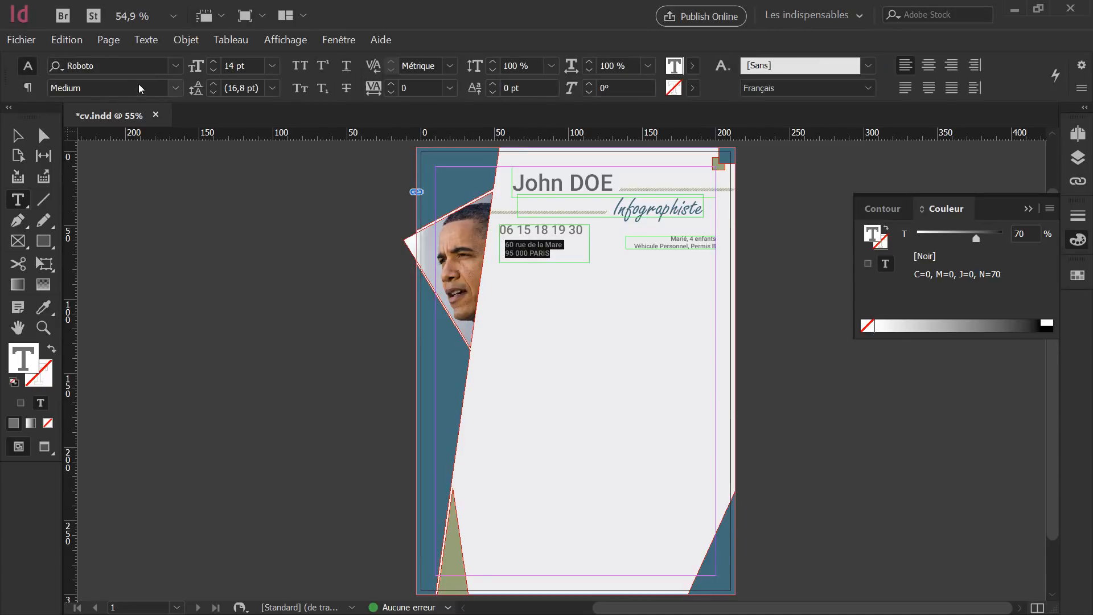
pyautogui.click(173, 88)
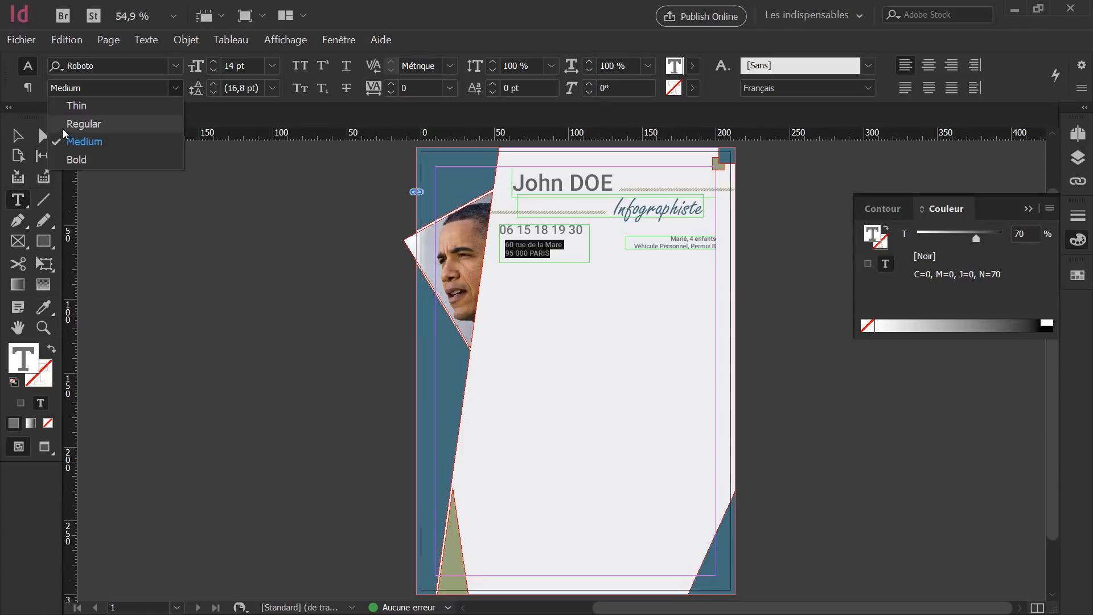
pyautogui.click(175, 90)
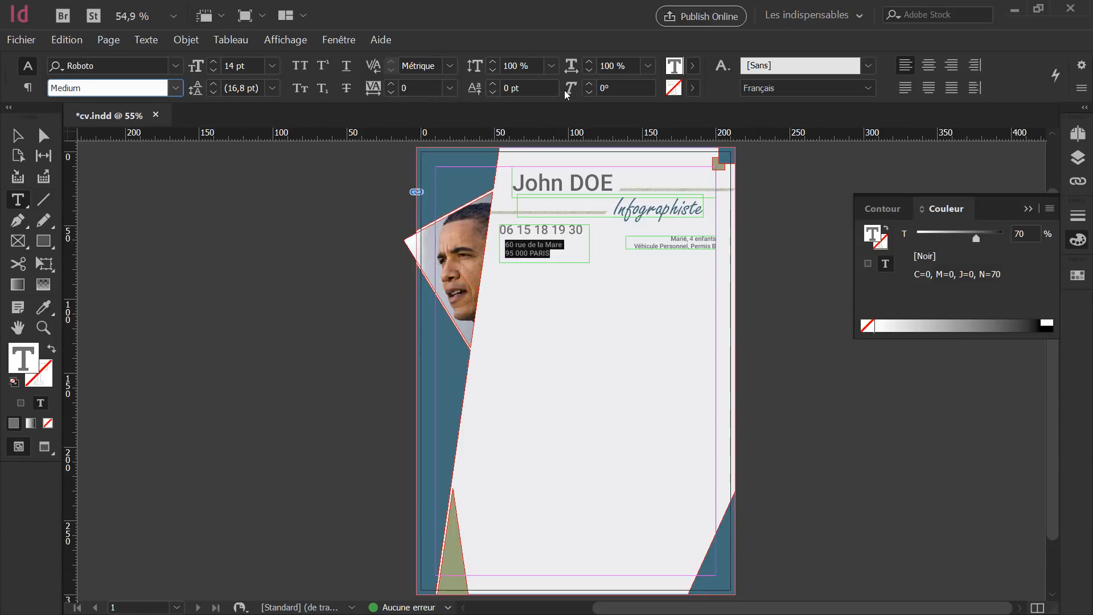
# Skew the two address lines to 15° after first trying 25°, then deselect them.
pyautogui.click(606, 87)
pyautogui.doubleClick(606, 86)
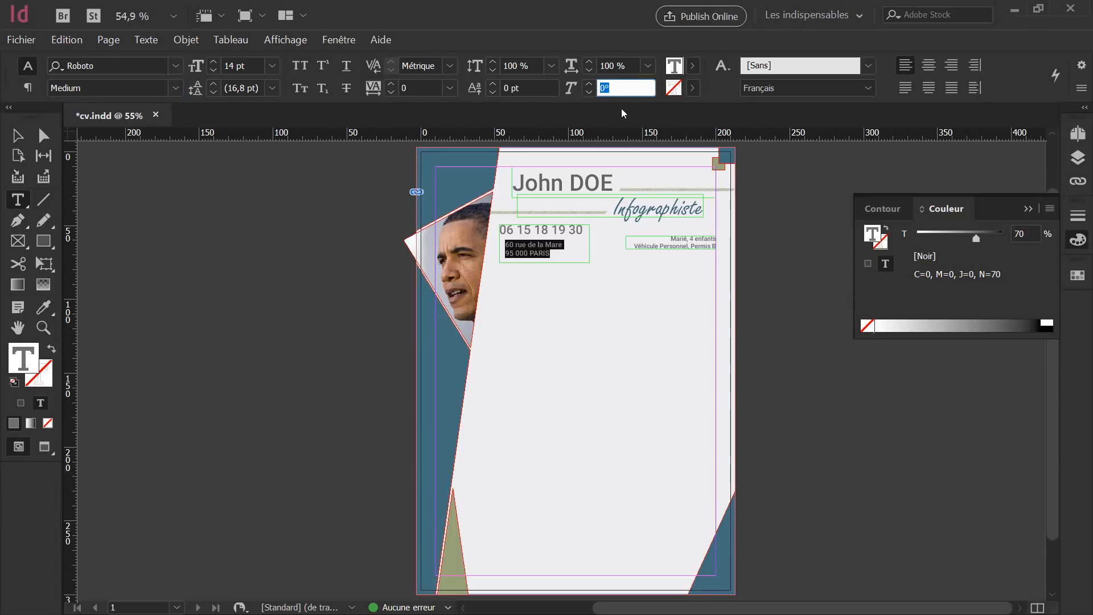
pyautogui.write('25')
pyautogui.press('Return')
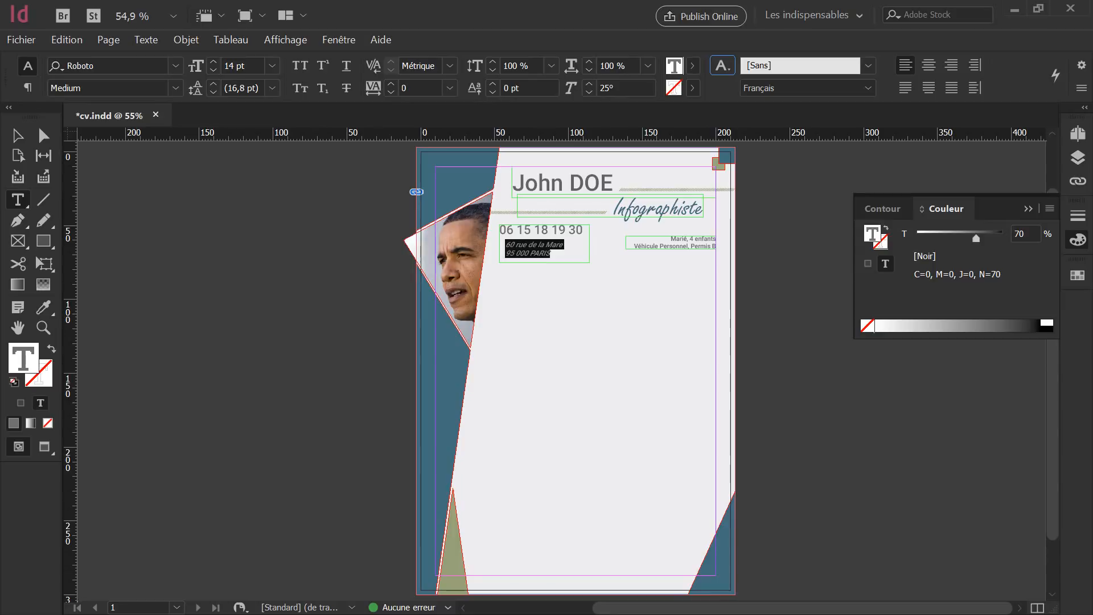
pyautogui.click(609, 89)
pyautogui.press('BackSpace')
pyautogui.press('BackSpace')
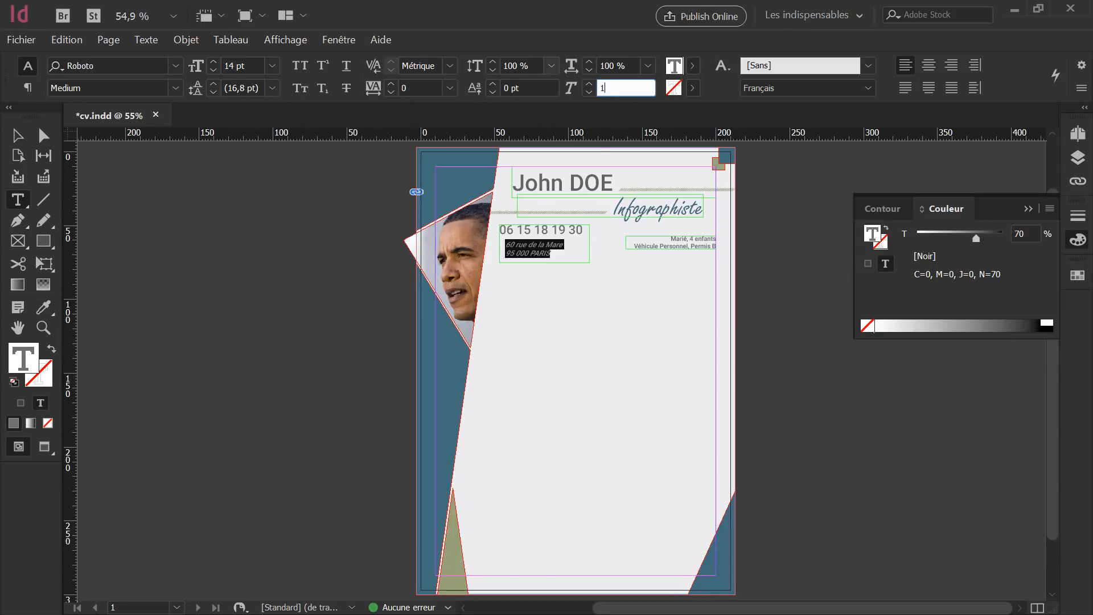
pyautogui.write('15')
pyautogui.press('Return')
pyautogui.click(17, 135)
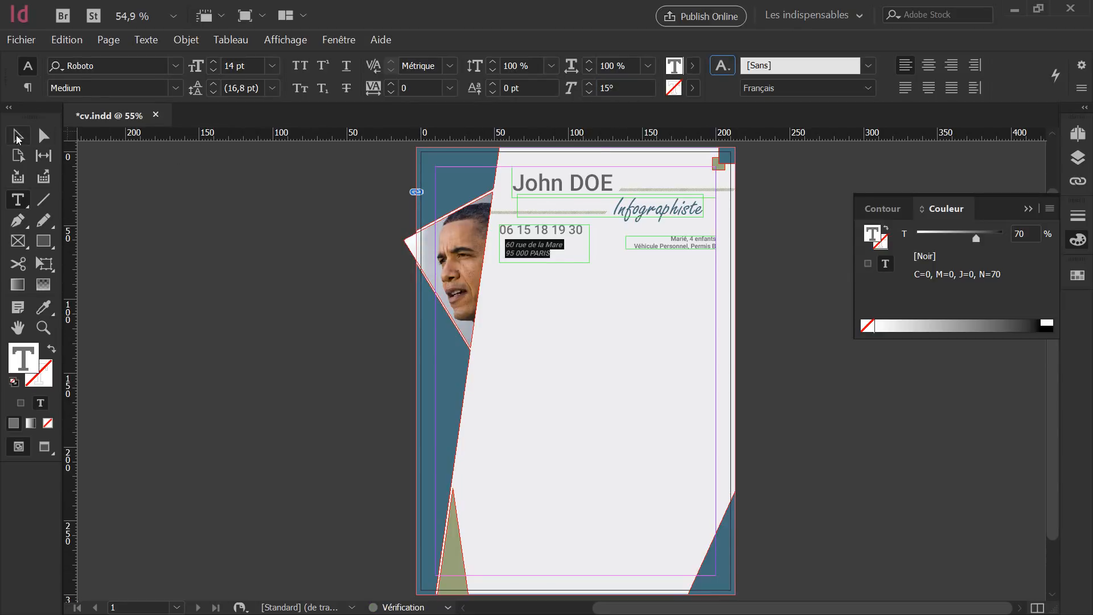
pyautogui.click(597, 295)
# Check the page in guide-free preview and full-screen presentation, then return to normal view.
pyautogui.press('w')
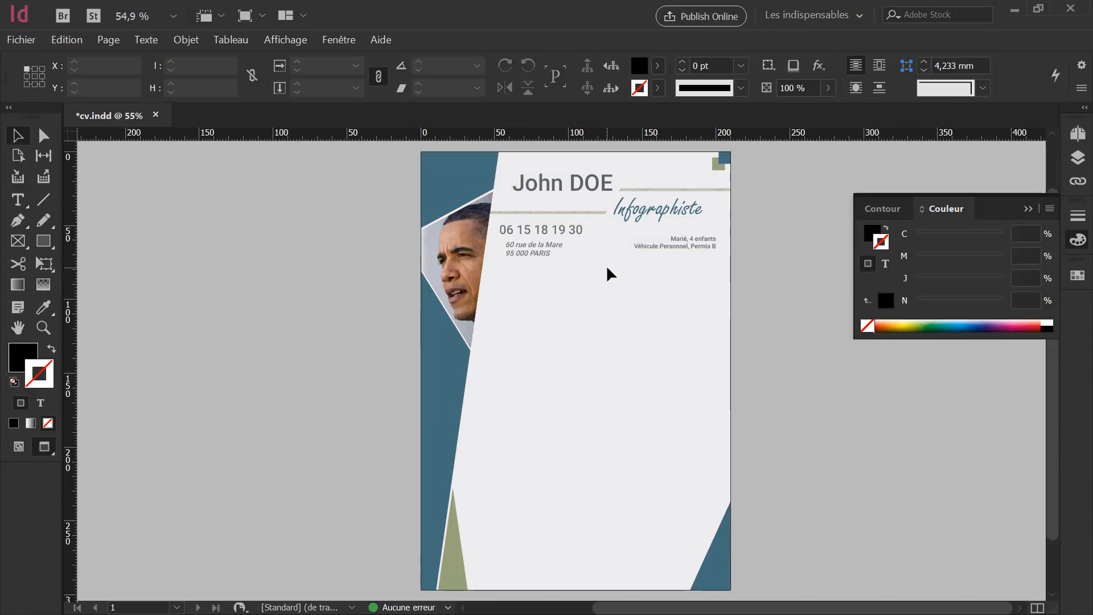
pyautogui.hotkey('shift', 'w')
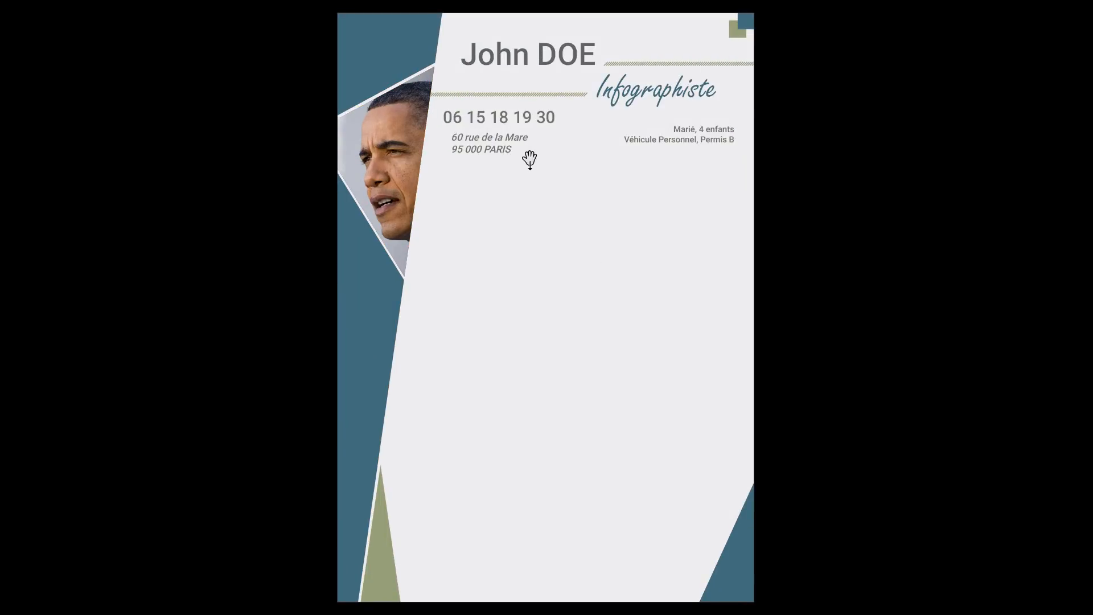
pyautogui.press('Escape')
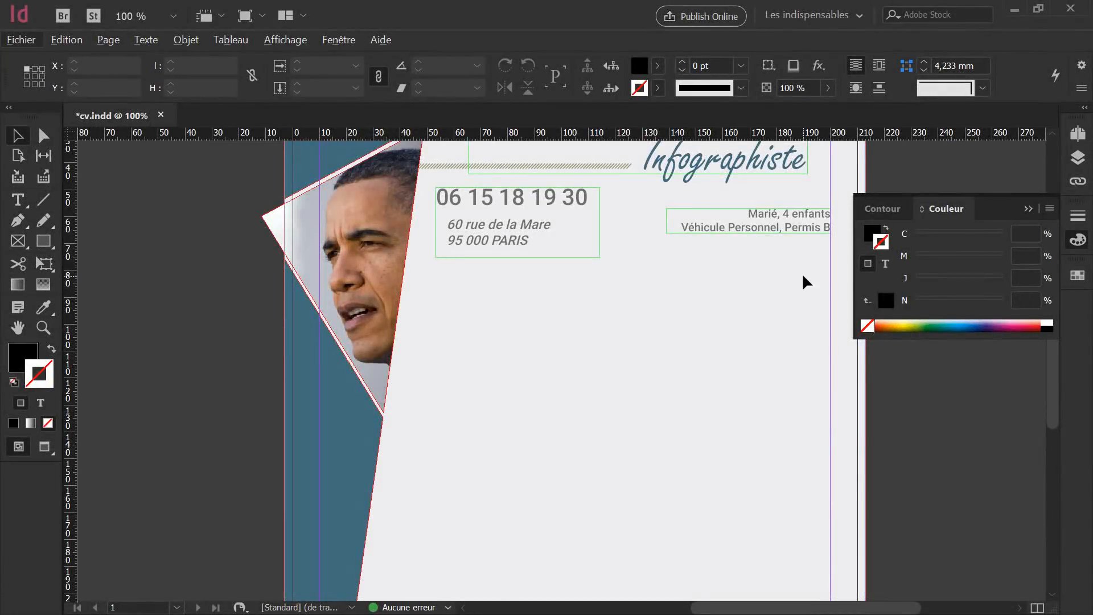
# Draw a text frame below the contact details, type 'Compétences' and set it in Roboto Bold.
pyautogui.click(20, 203)
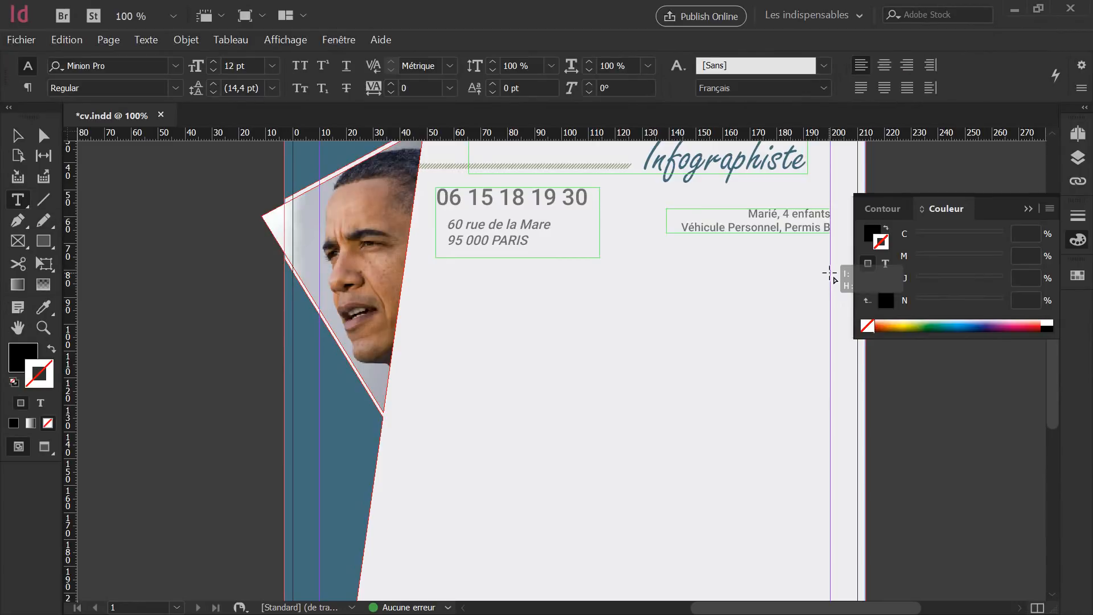
pyautogui.moveTo(829, 273); pyautogui.dragTo(435, 333)
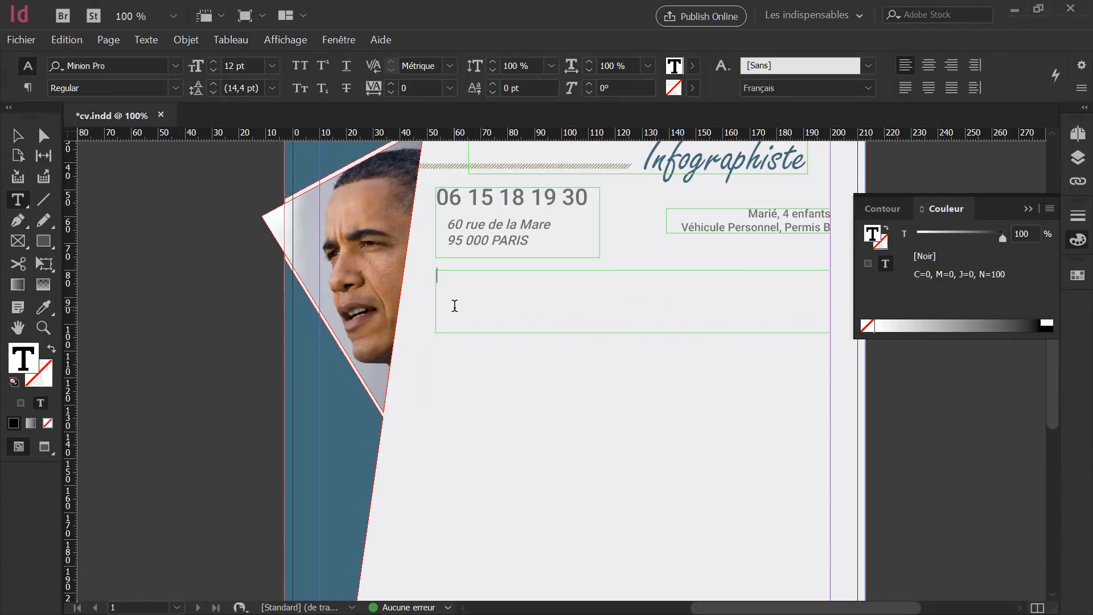
pyautogui.write('Compétences')
pyautogui.hotkey('ctrl', 'a')
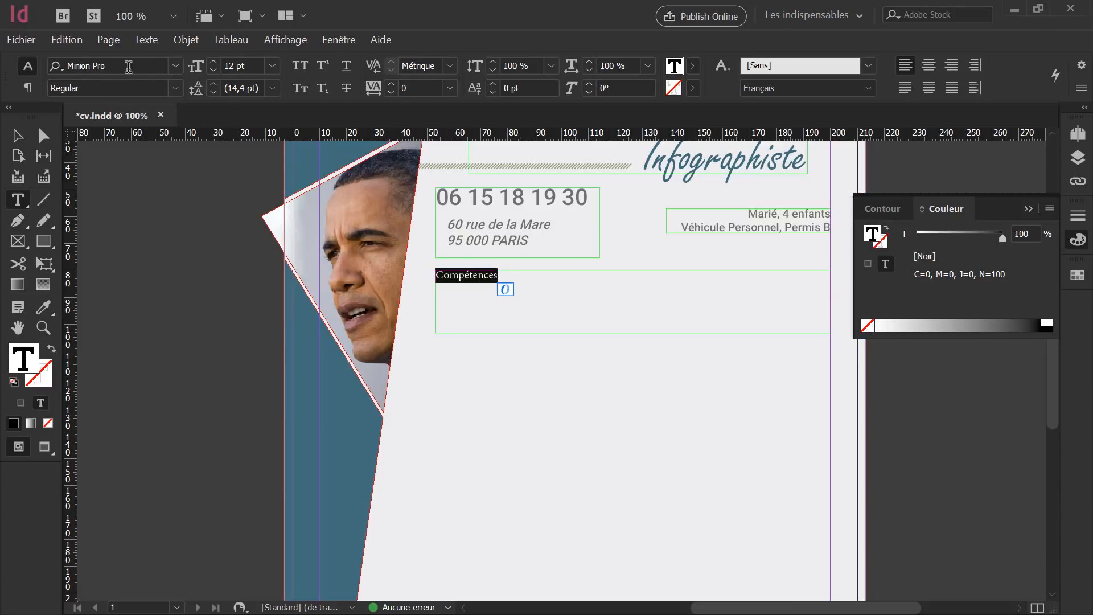
pyautogui.click(153, 67)
pyautogui.write('robot')
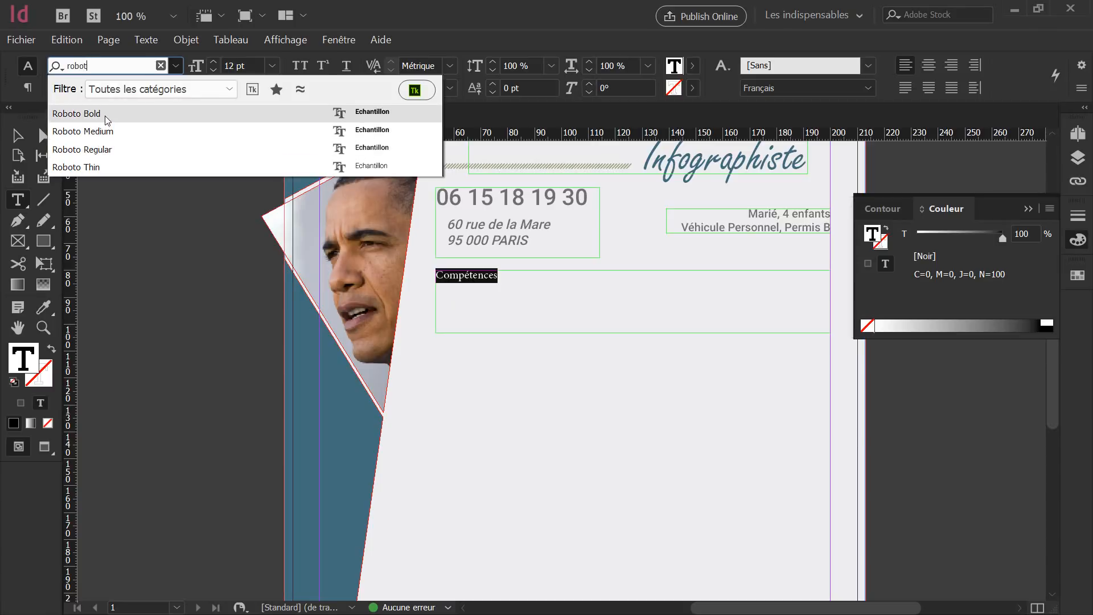
pyautogui.click(105, 115)
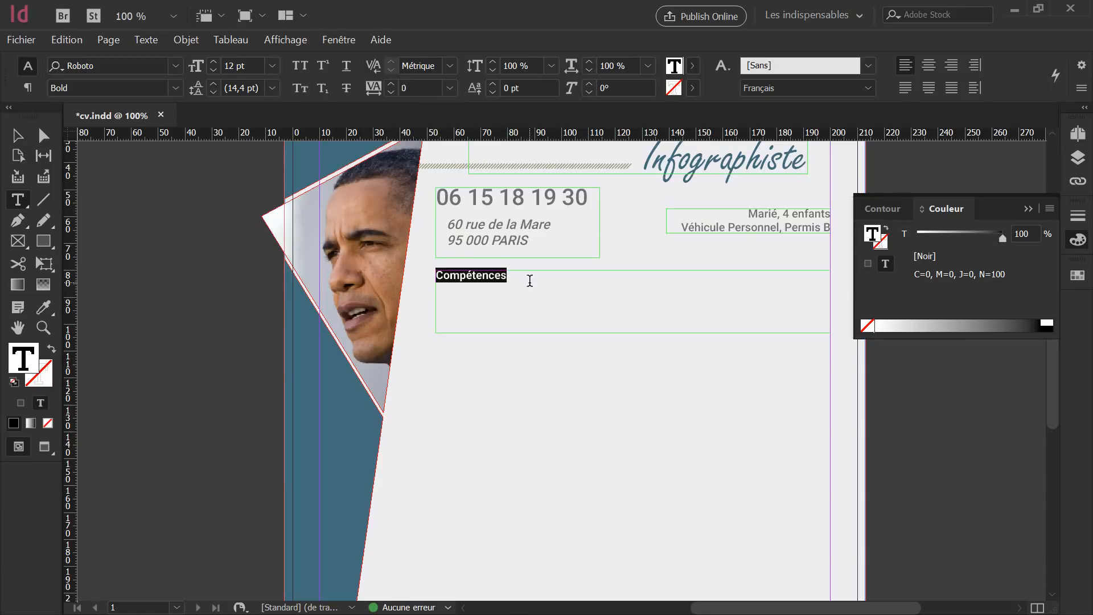
# Set the heading in all capitals and select its text to apply a 75% black tint.
pyautogui.click(302, 72)
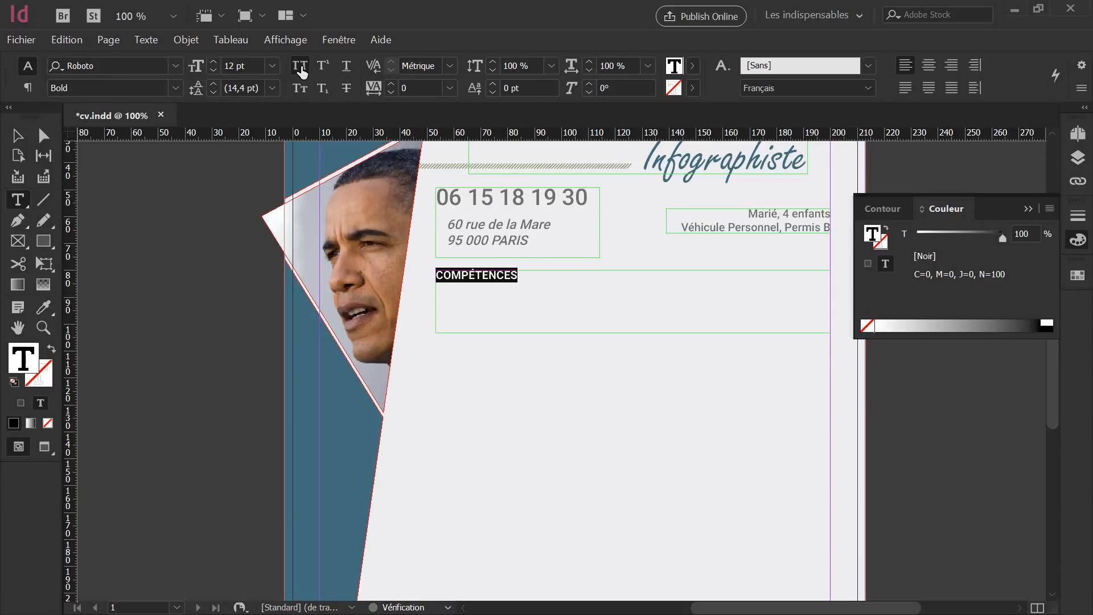
pyautogui.click(301, 90)
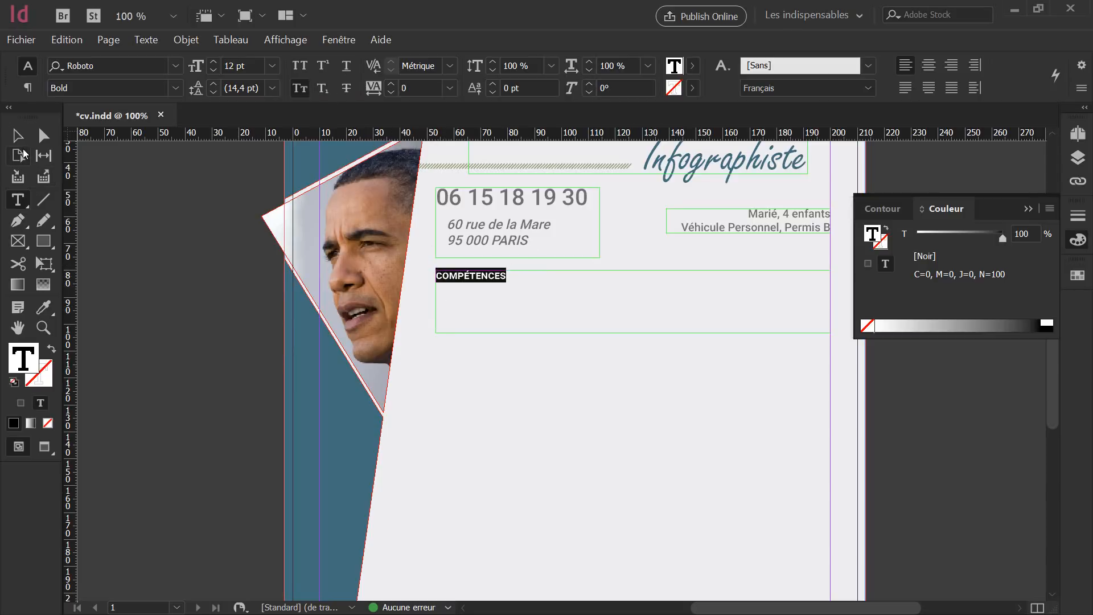
pyautogui.click(447, 276)
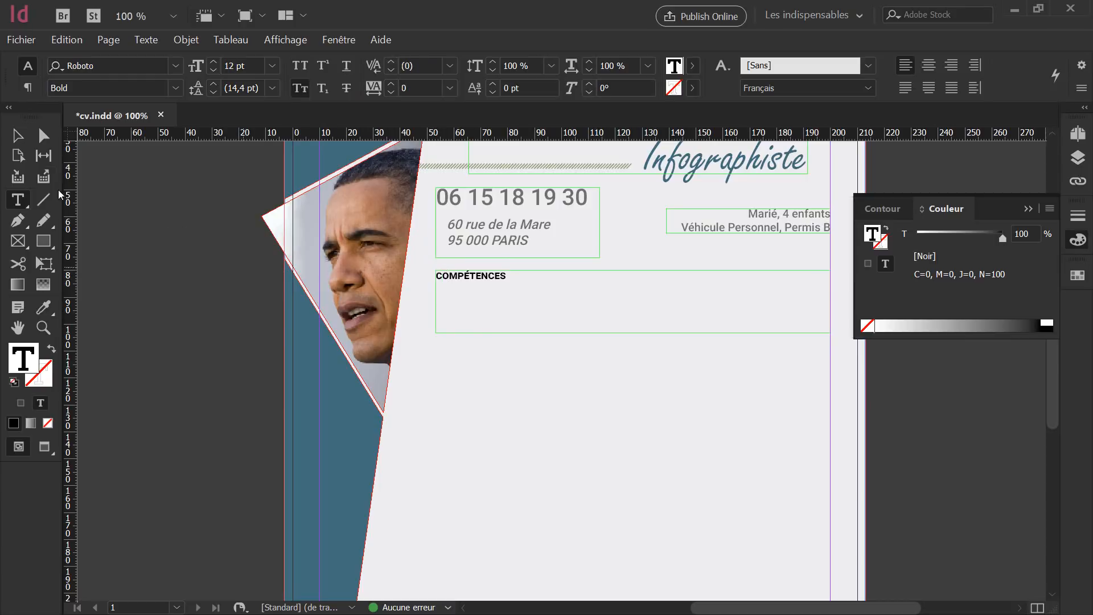
pyautogui.click(17, 135)
pyautogui.press('t')
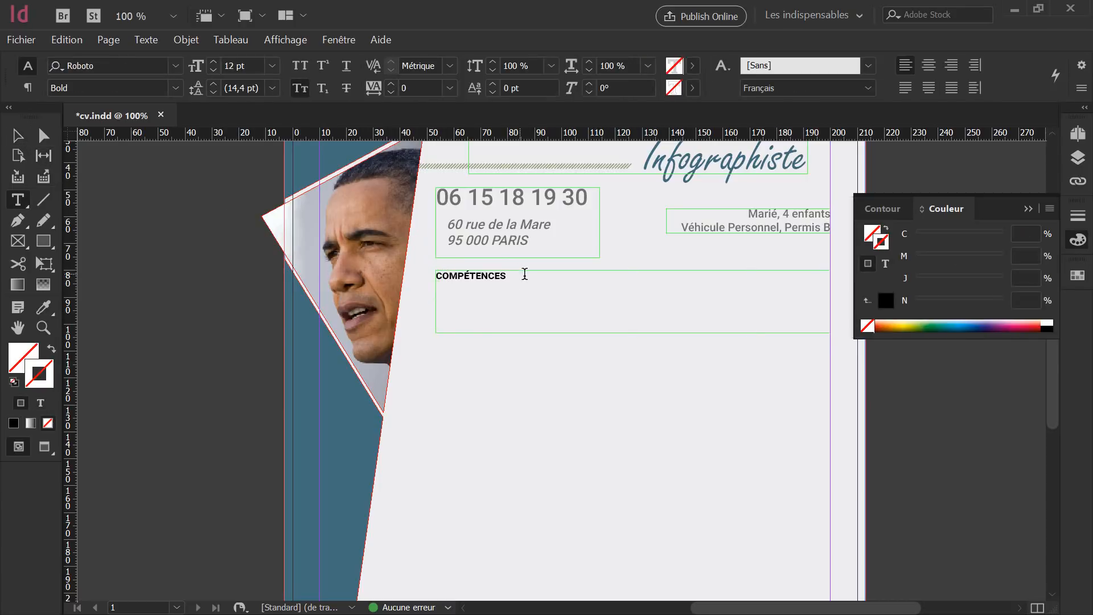
pyautogui.click(524, 274)
pyautogui.moveTo(507, 275); pyautogui.dragTo(436, 275)
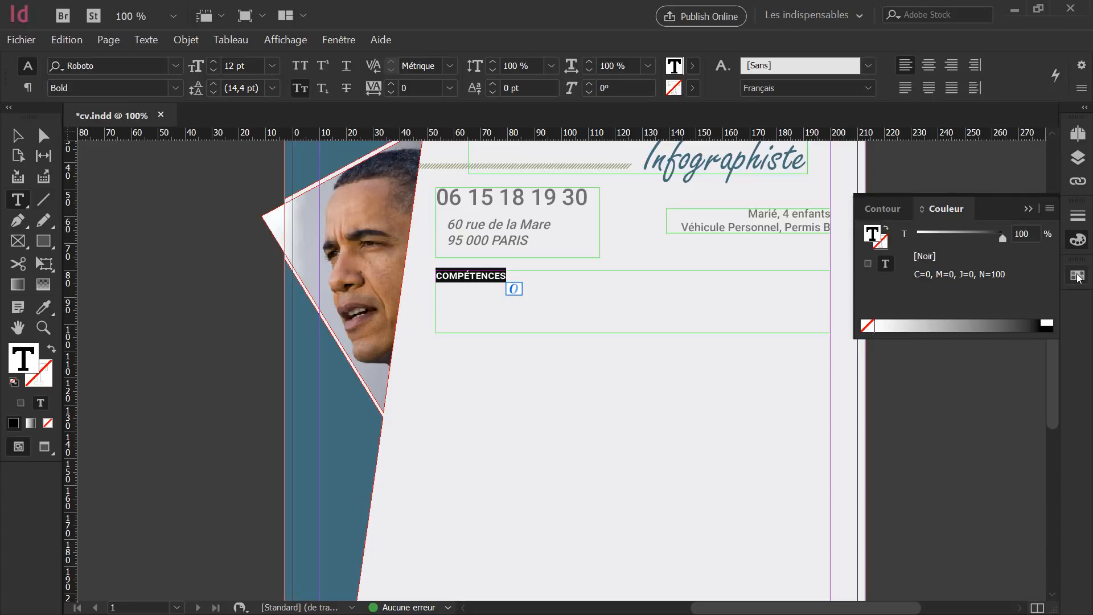
pyautogui.moveTo(1031, 236); pyautogui.dragTo(950, 234)
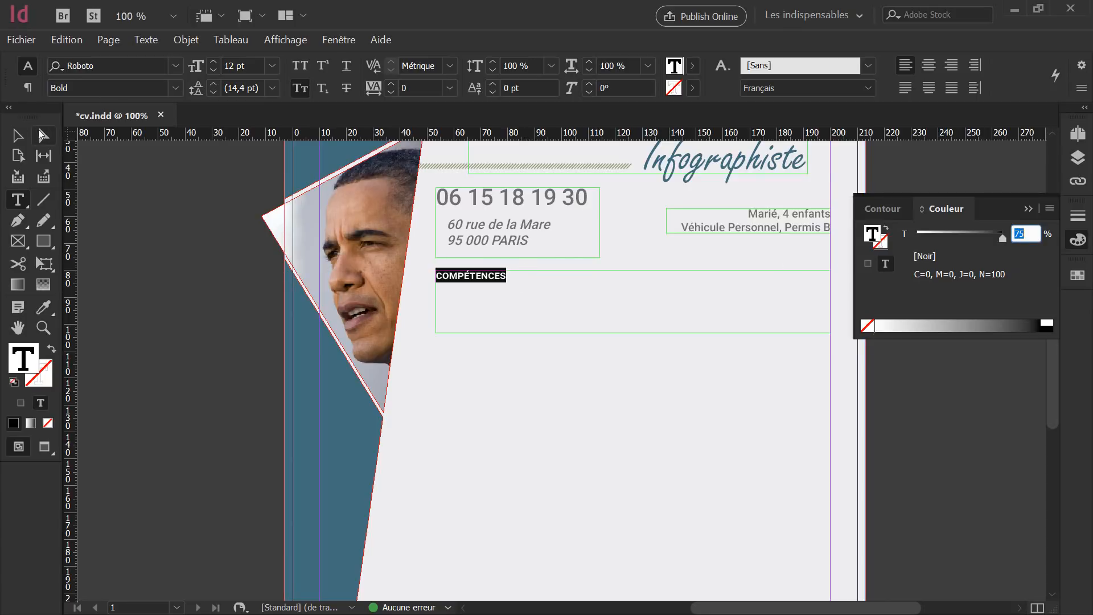
# Select the COMPÉTENCES heading and set its font size to 20 pt.
pyautogui.click(17, 135)
pyautogui.doubleClick(506, 284)
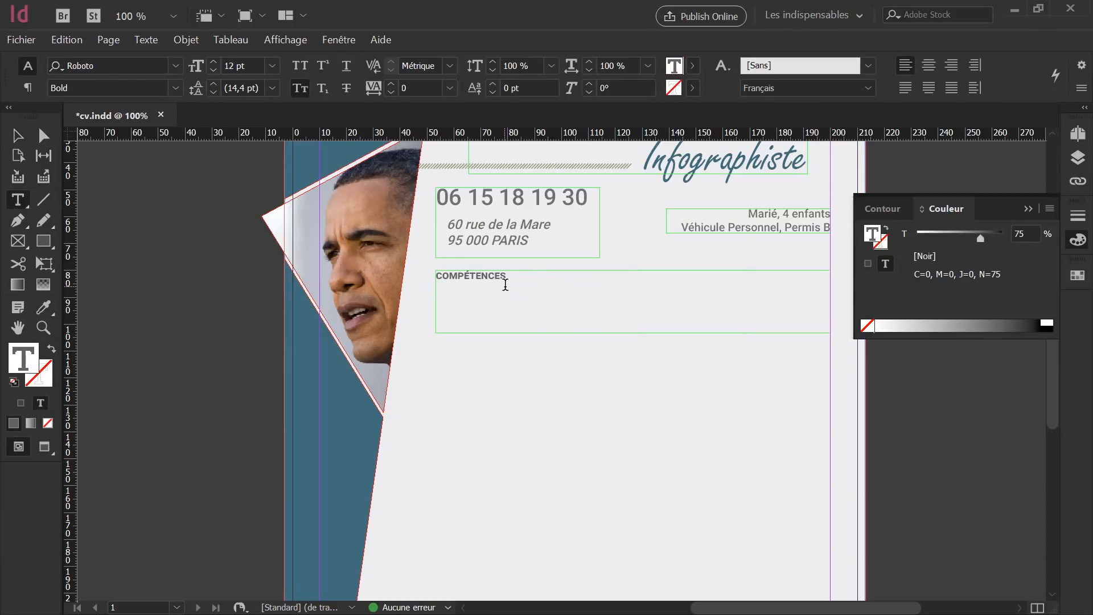
pyautogui.moveTo(515, 277); pyautogui.dragTo(365, 252)
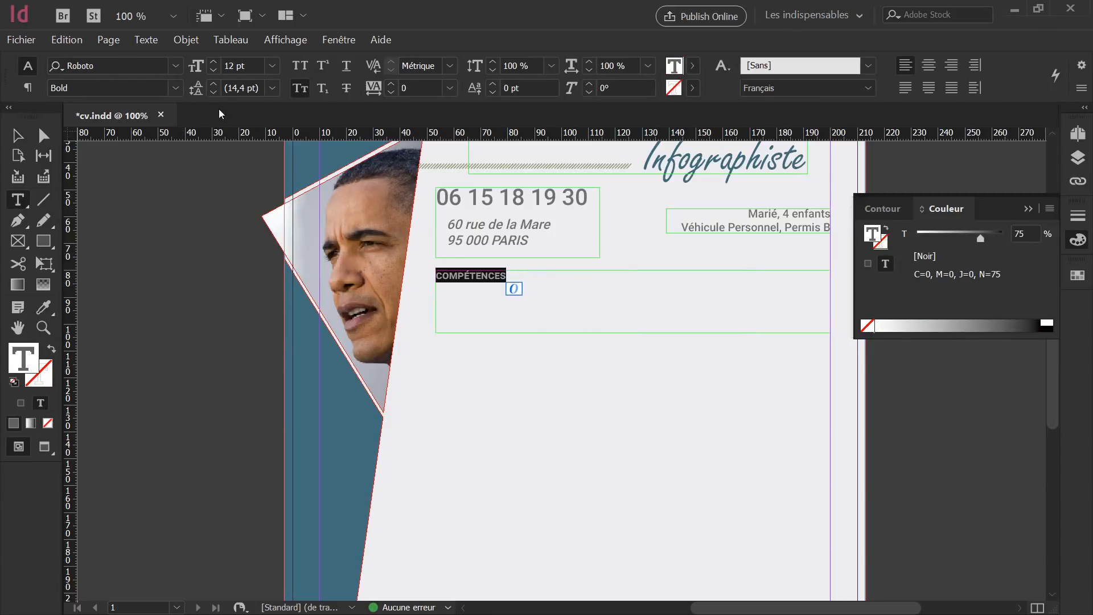
pyautogui.click(196, 67)
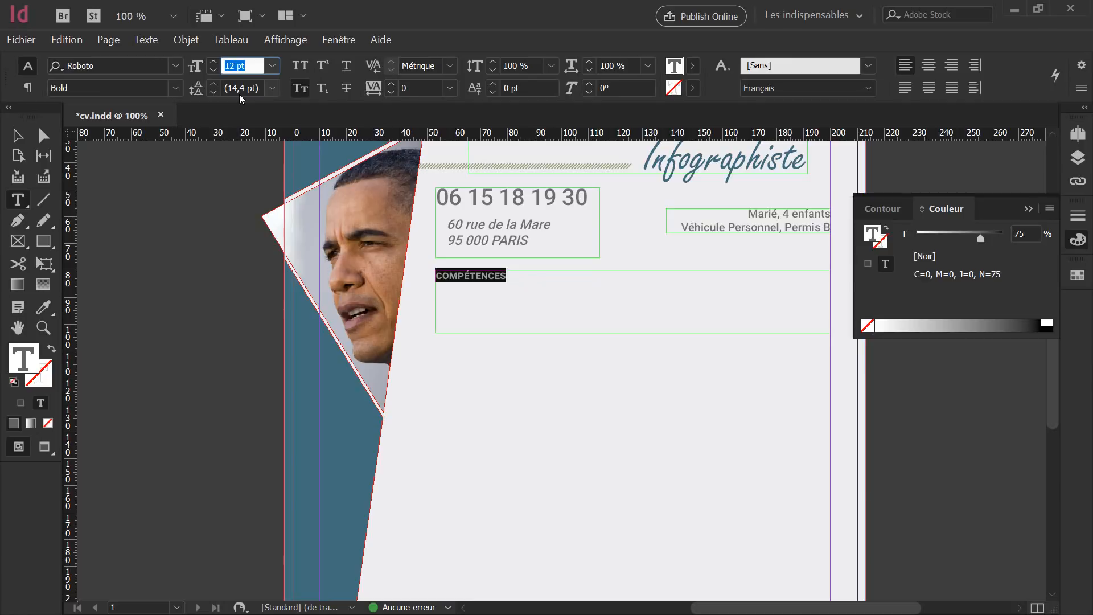
pyautogui.press('Up')
pyautogui.press('Up')
pyautogui.press('Up')
pyautogui.press('Up')
pyautogui.press('Up')
pyautogui.press('Up')
pyautogui.press('Up')
pyautogui.press('Up')
pyautogui.press('Up')
pyautogui.press('Up')
pyautogui.press('Up')
pyautogui.press('Up')
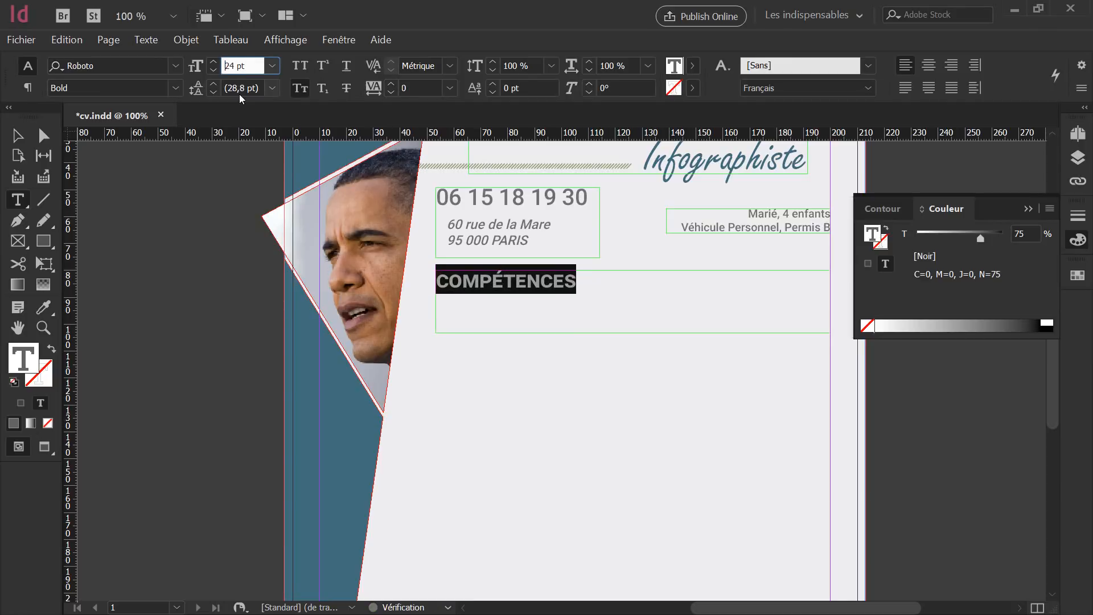
pyautogui.moveTo(662, 312); pyautogui.dragTo(672, 302)
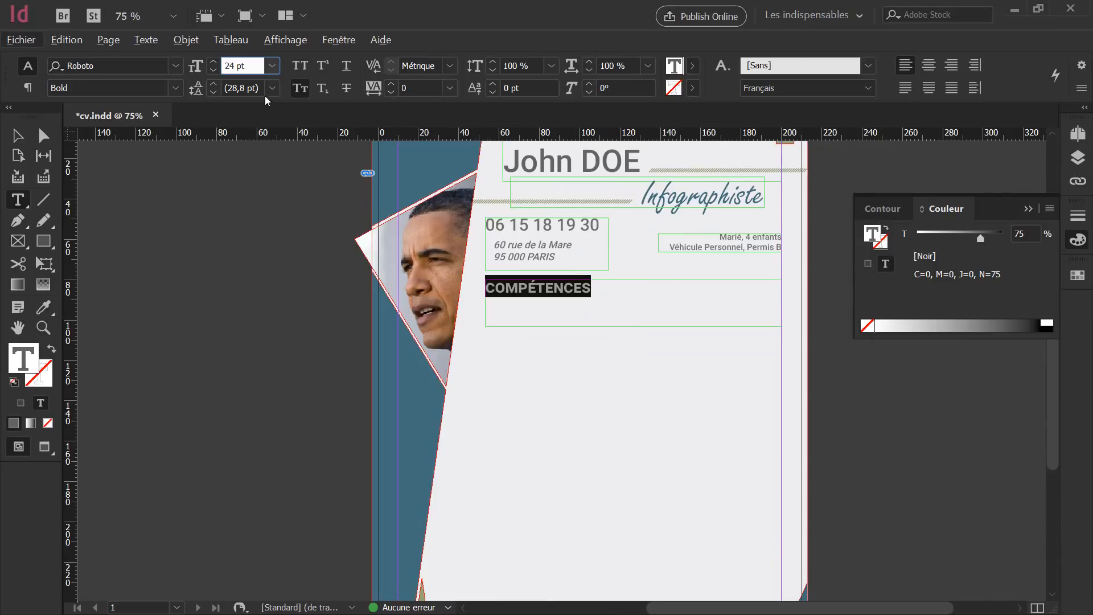
pyautogui.moveTo(257, 66); pyautogui.dragTo(123, 60)
pyautogui.press('Down')
pyautogui.press('Down')
pyautogui.press('Down')
pyautogui.press('Down')
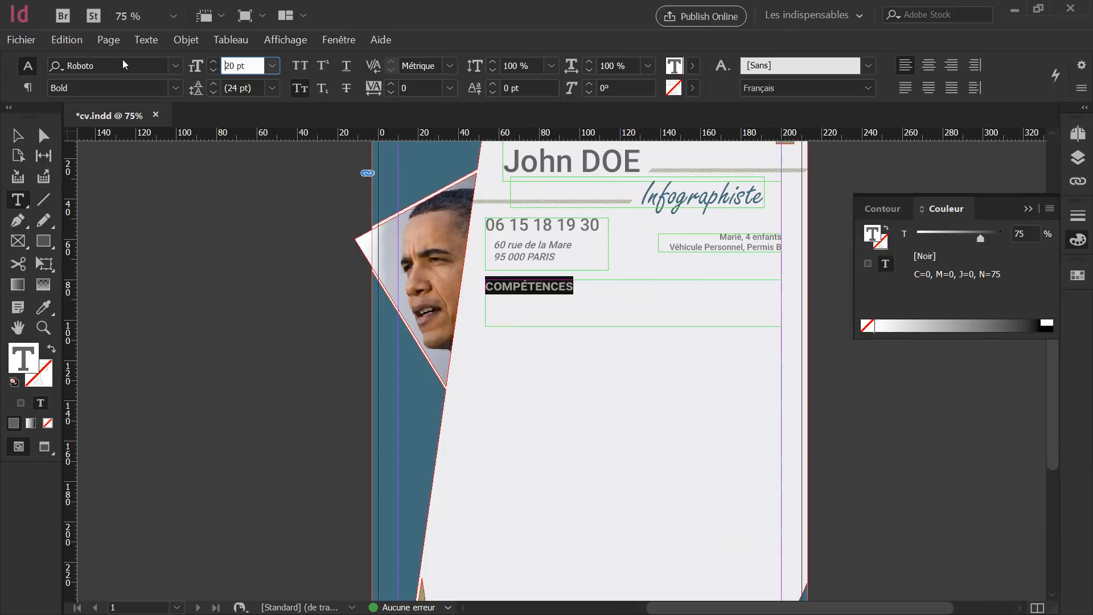
# After trying Thin and Regular, set the heading in Roboto Medium.
pyautogui.click(177, 90)
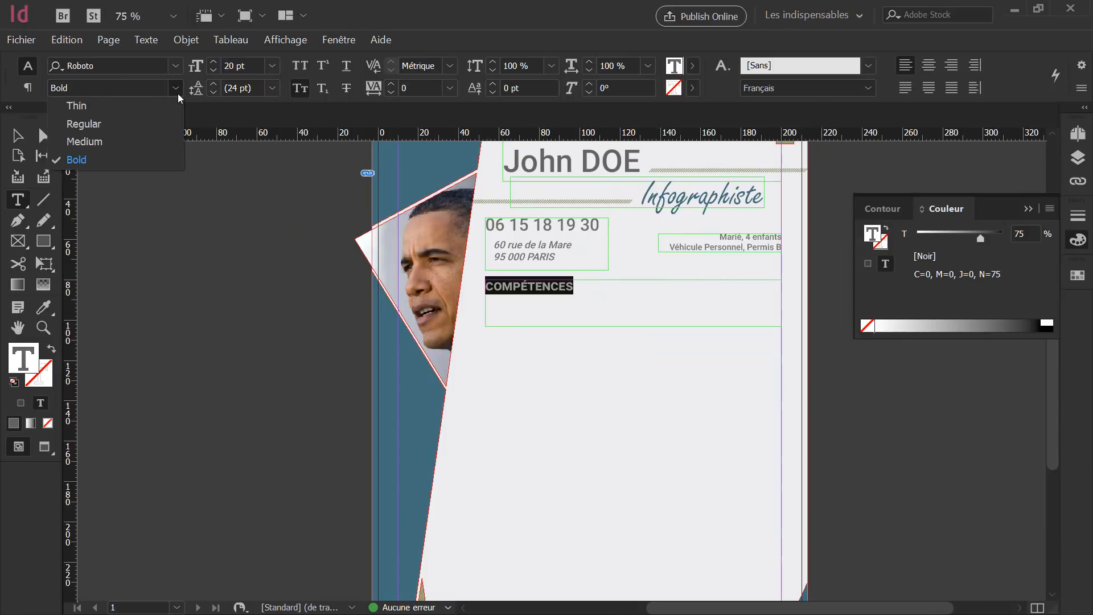
pyautogui.click(126, 108)
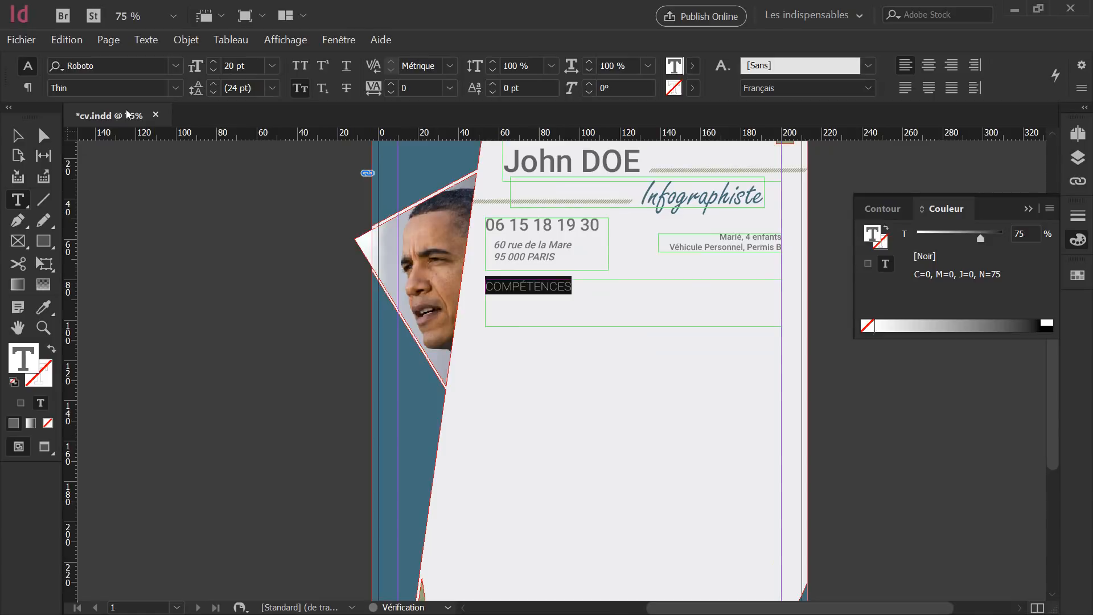
pyautogui.click(176, 87)
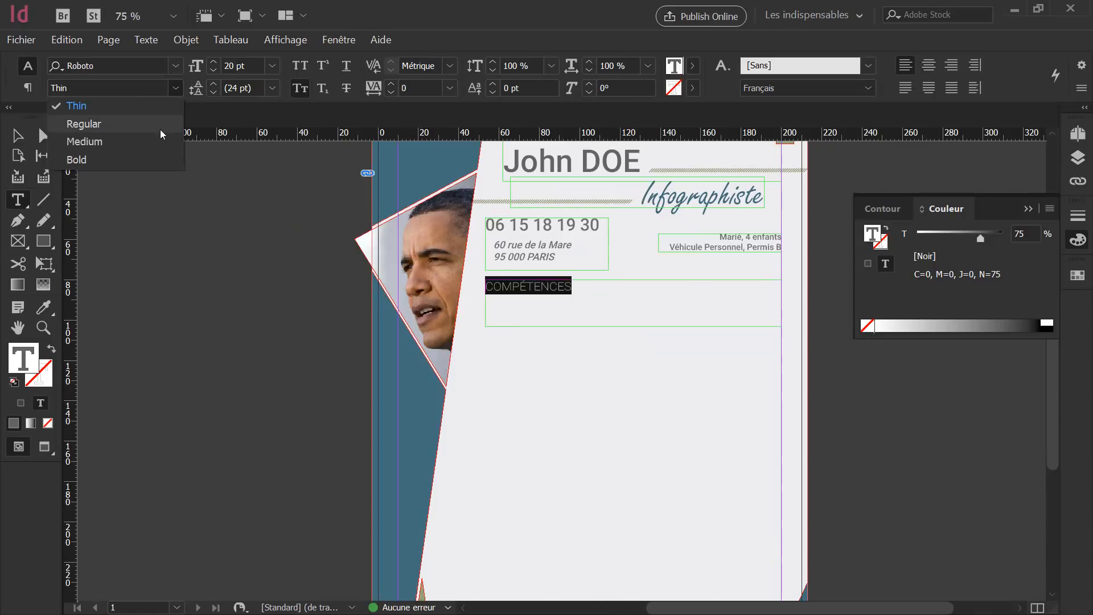
pyautogui.click(156, 138)
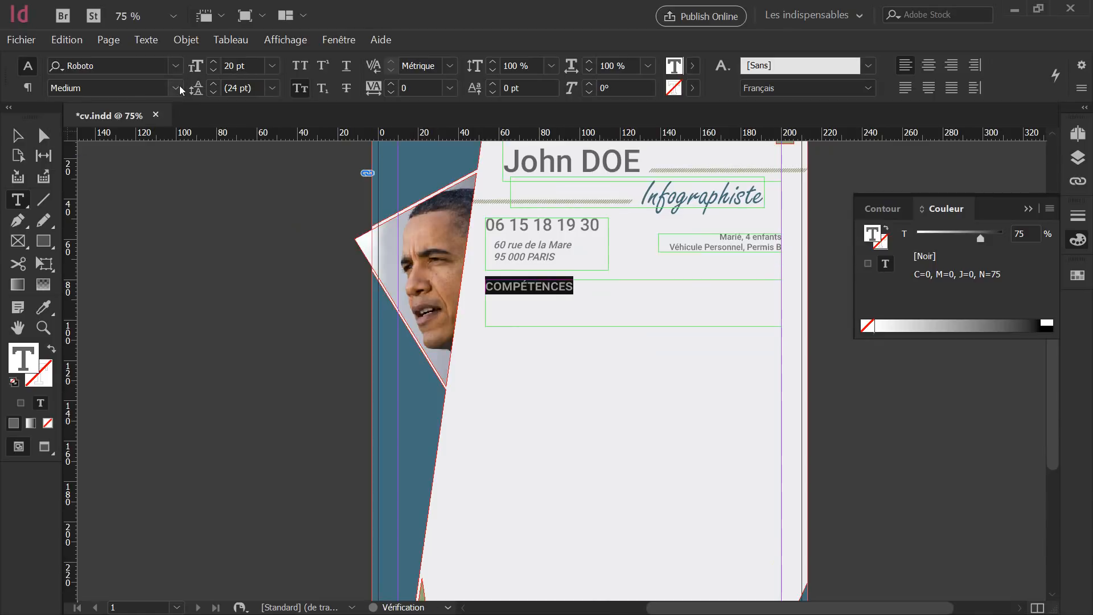
pyautogui.click(179, 86)
pyautogui.click(157, 125)
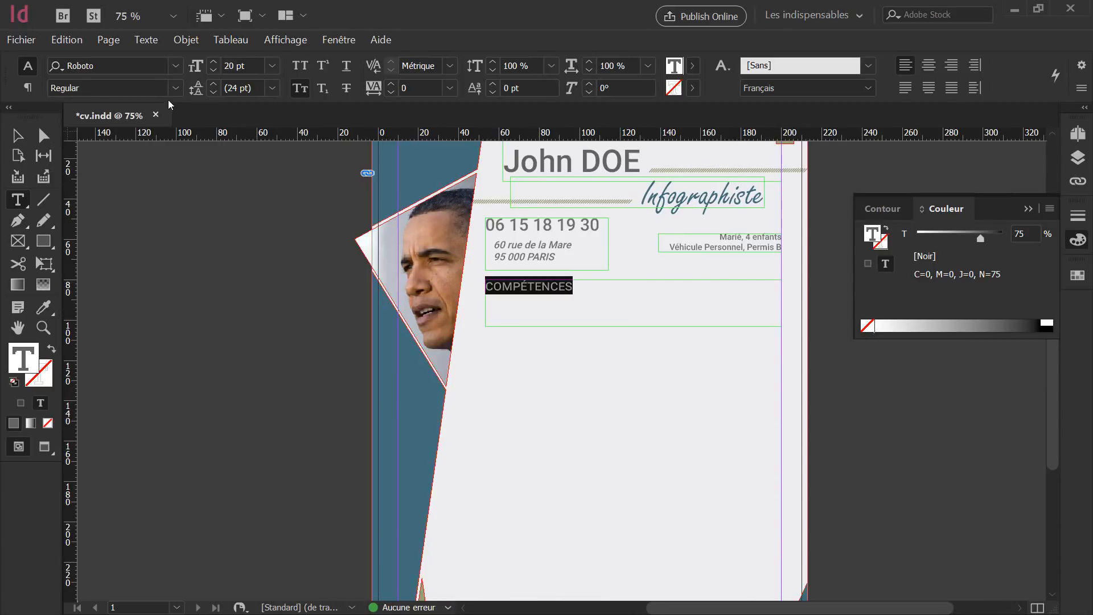
pyautogui.click(174, 87)
pyautogui.click(149, 139)
pyautogui.press('Escape')
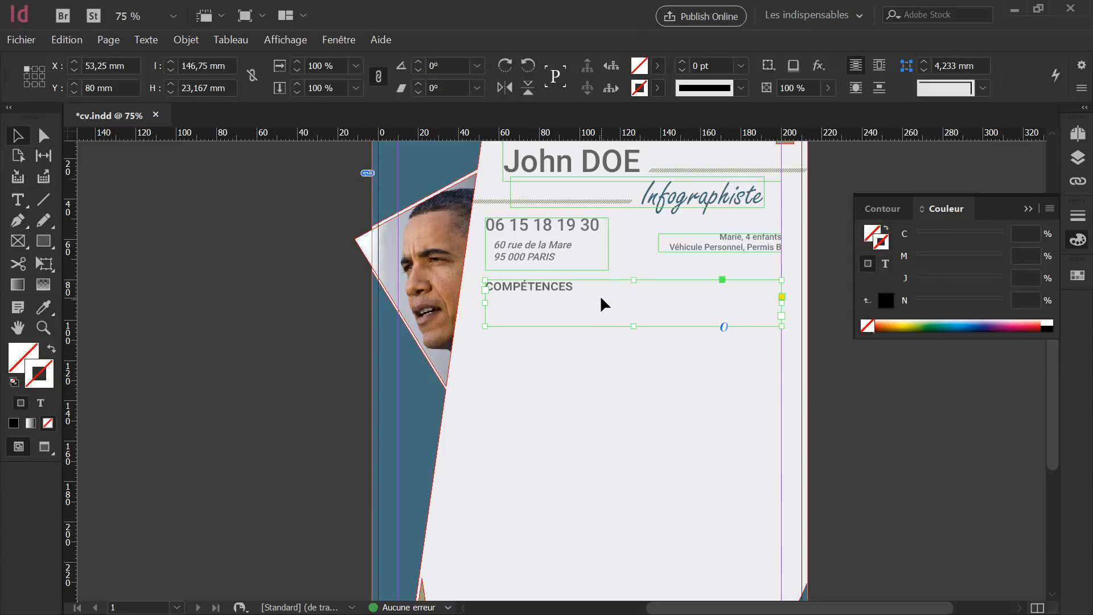
pyautogui.moveTo(633, 326); pyautogui.dragTo(631, 295)
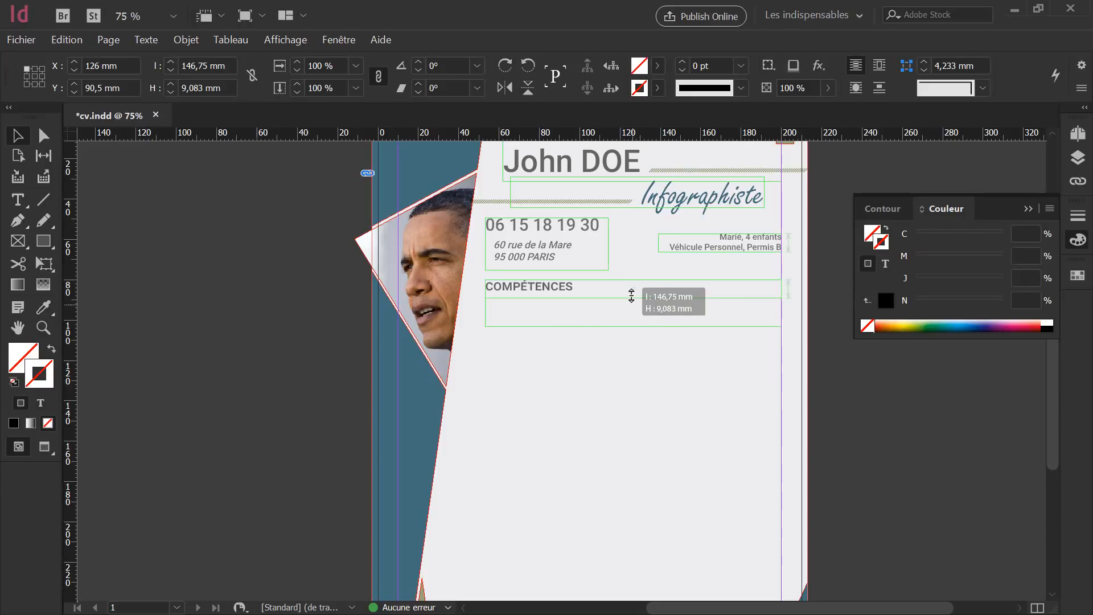
pyautogui.click(836, 392)
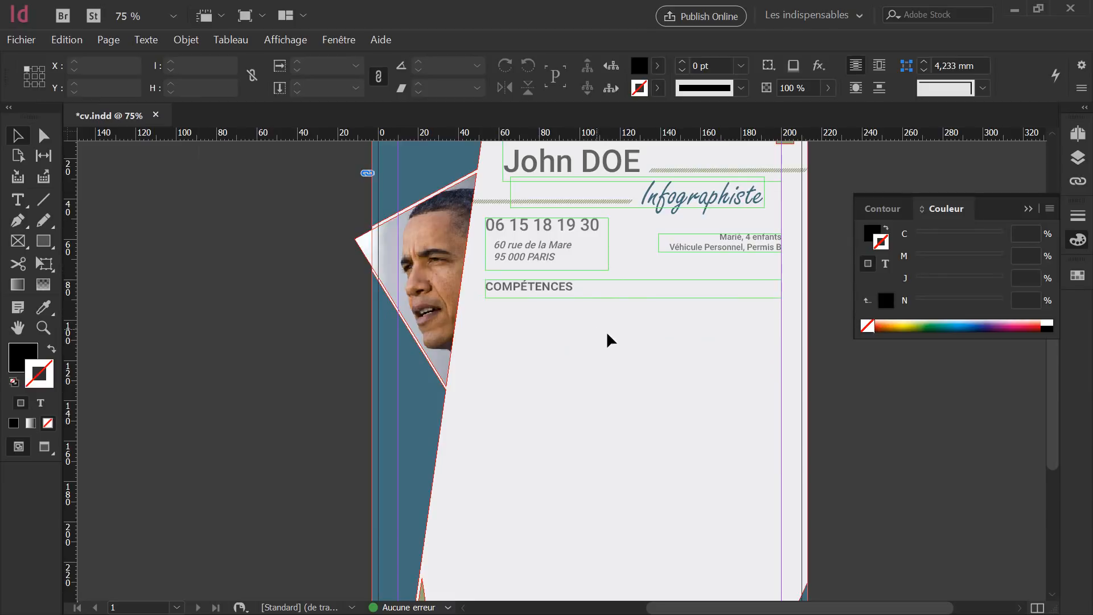
pyautogui.click(571, 293)
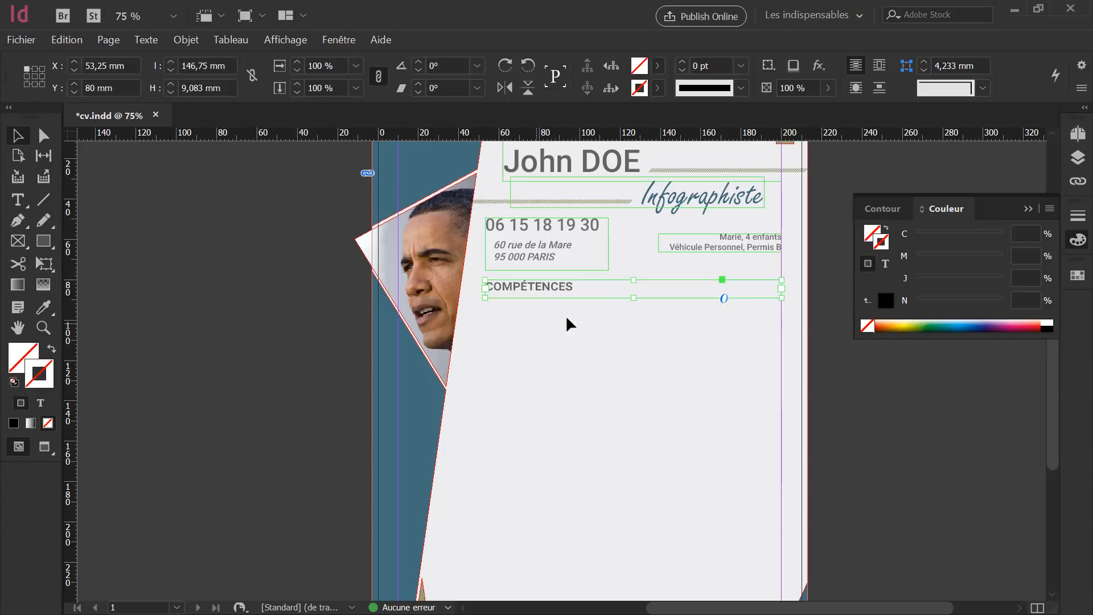
pyautogui.keyDown('alt'); pyautogui.scroll(3, 619, 308); pyautogui.keyUp('alt')
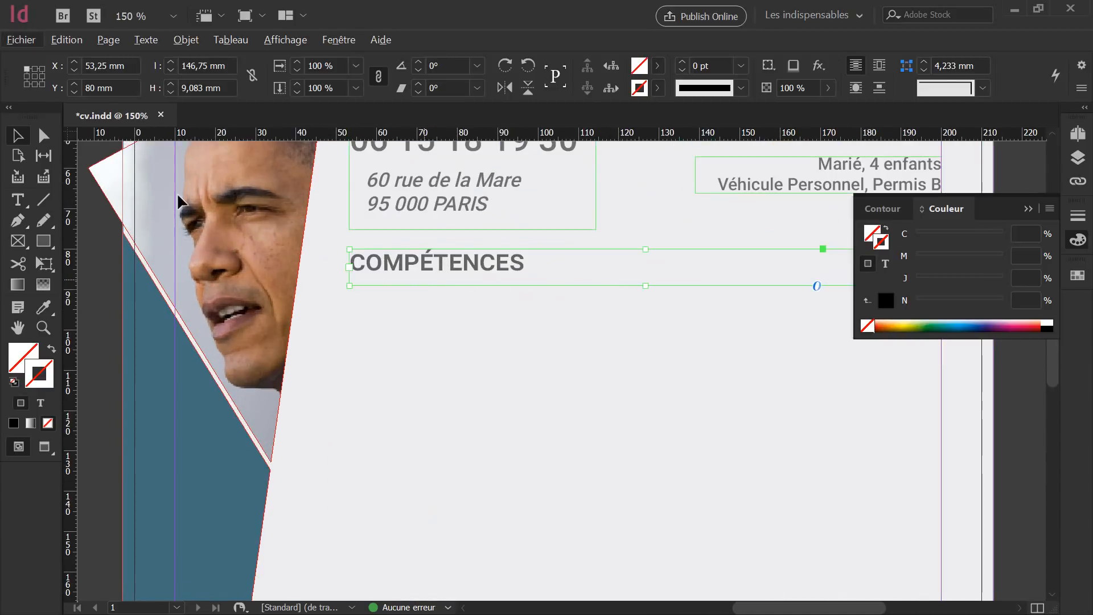
pyautogui.keyDown('alt'); pyautogui.scroll(-2, 540, 297); pyautogui.keyUp('alt')
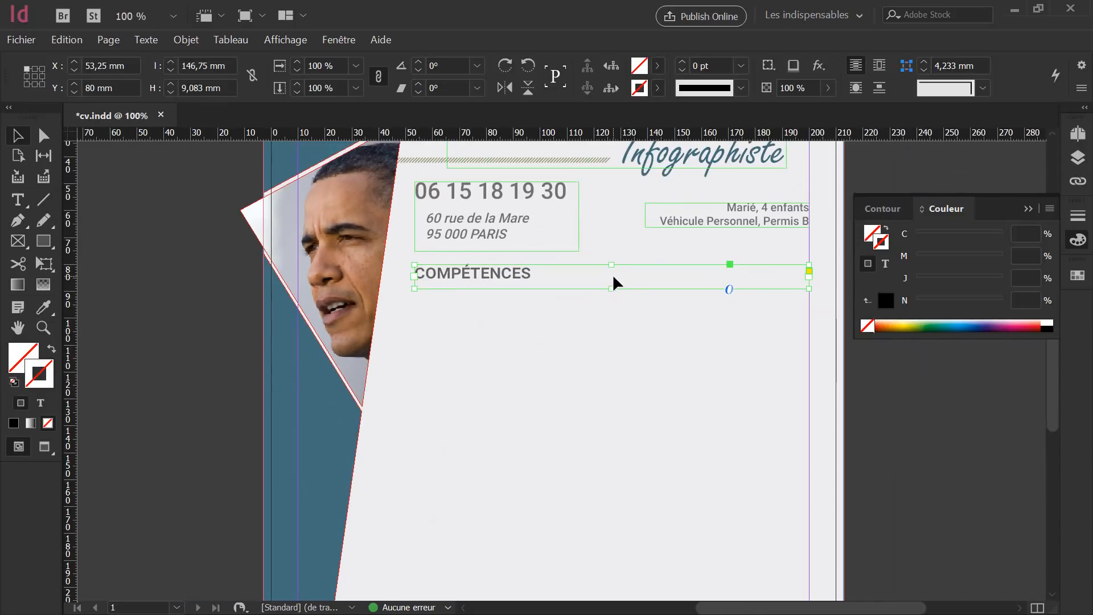
pyautogui.scroll(4, 613, 278)
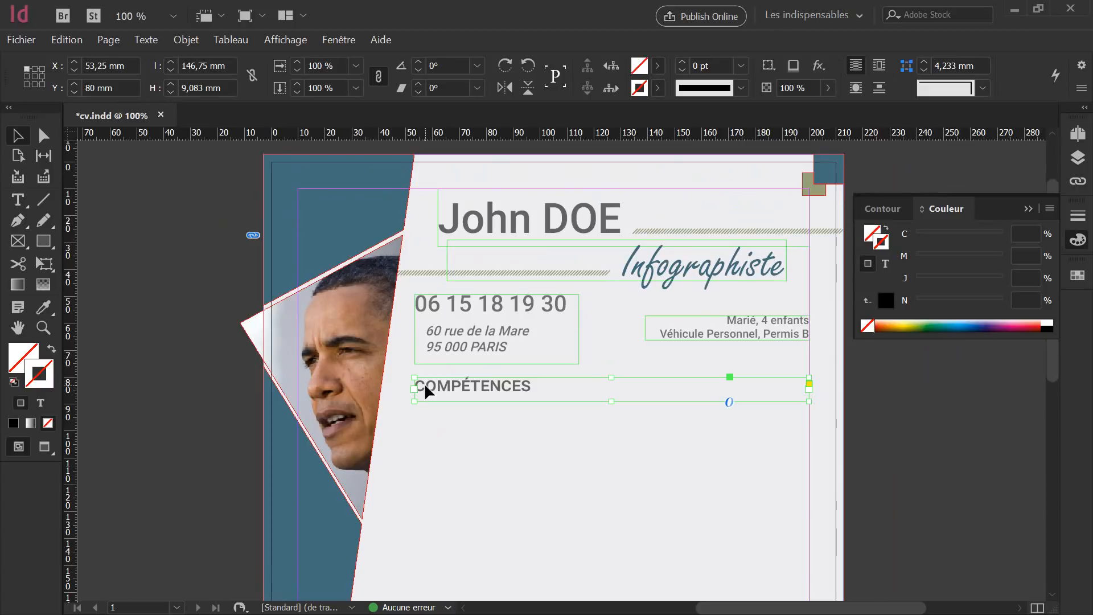
pyautogui.doubleClick(459, 389)
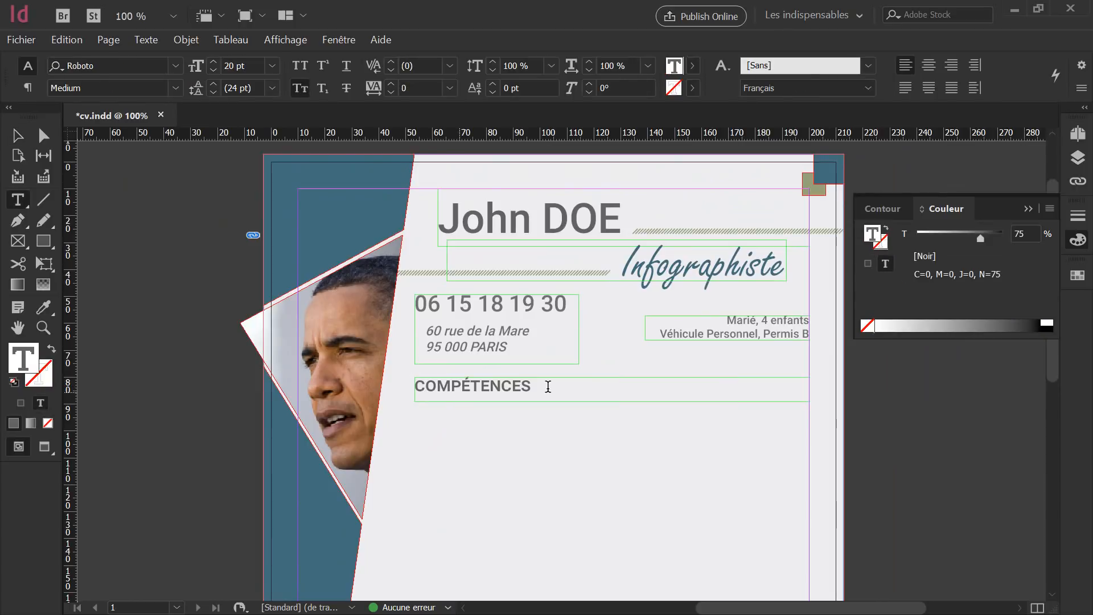
pyautogui.moveTo(548, 385); pyautogui.dragTo(404, 383)
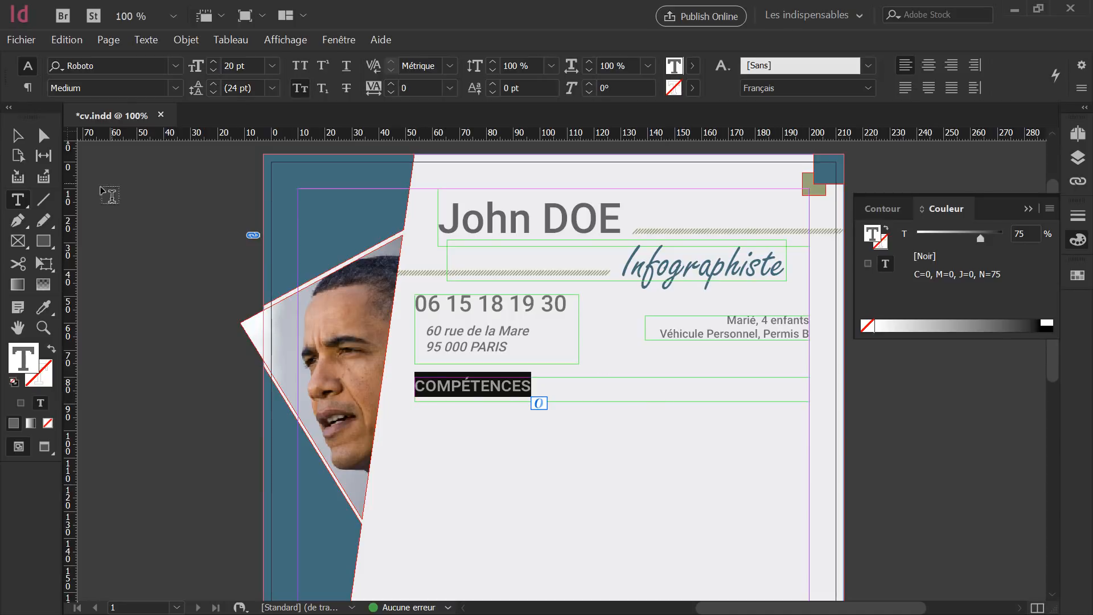
pyautogui.click(44, 199)
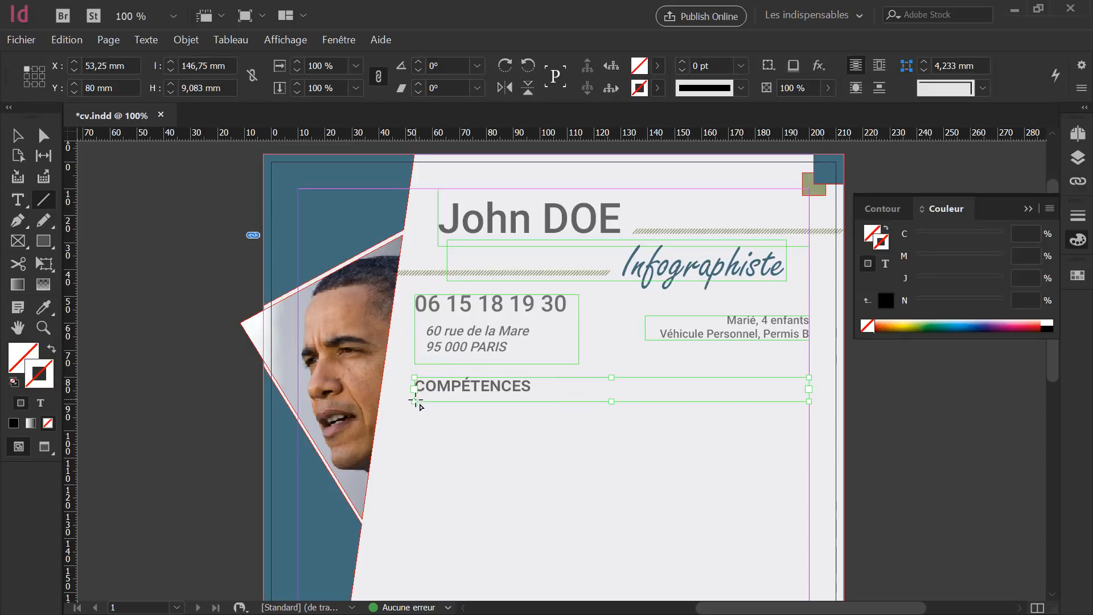
# Draw a black line under COMPÉTENCES reaching the right margin and tint it 75%.
pyautogui.moveTo(403, 396); pyautogui.dragTo(810, 396)
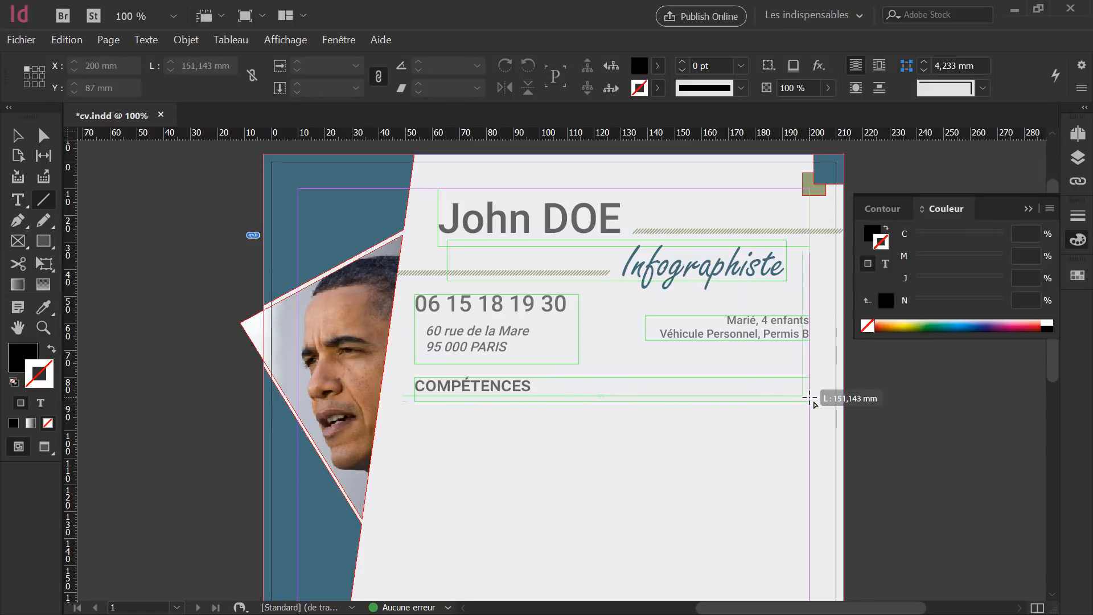
pyautogui.moveTo(809, 397); pyautogui.dragTo(810, 397)
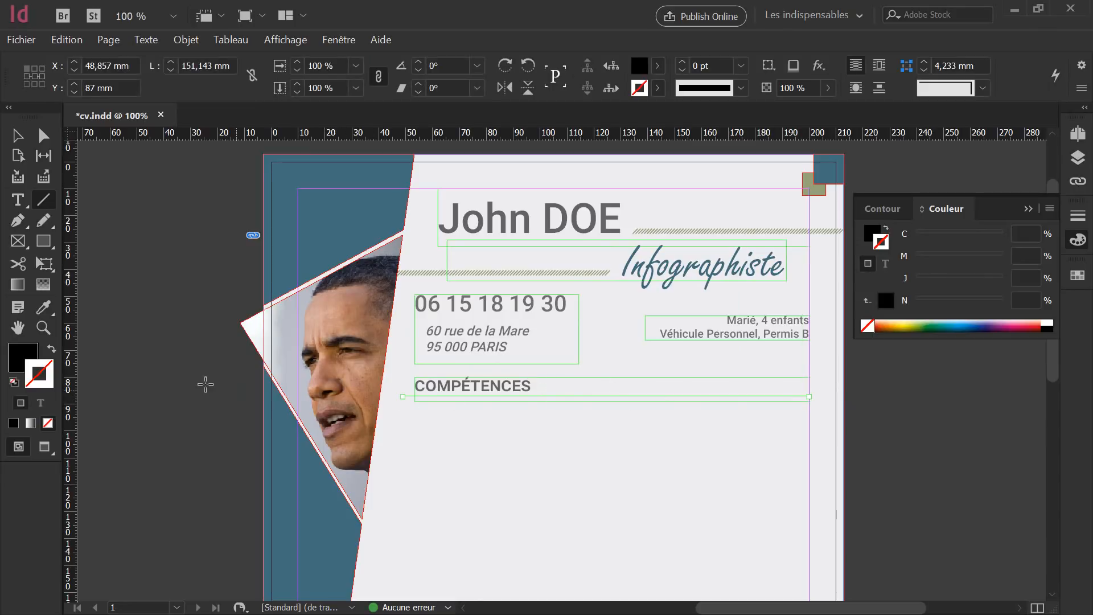
pyautogui.click(52, 349)
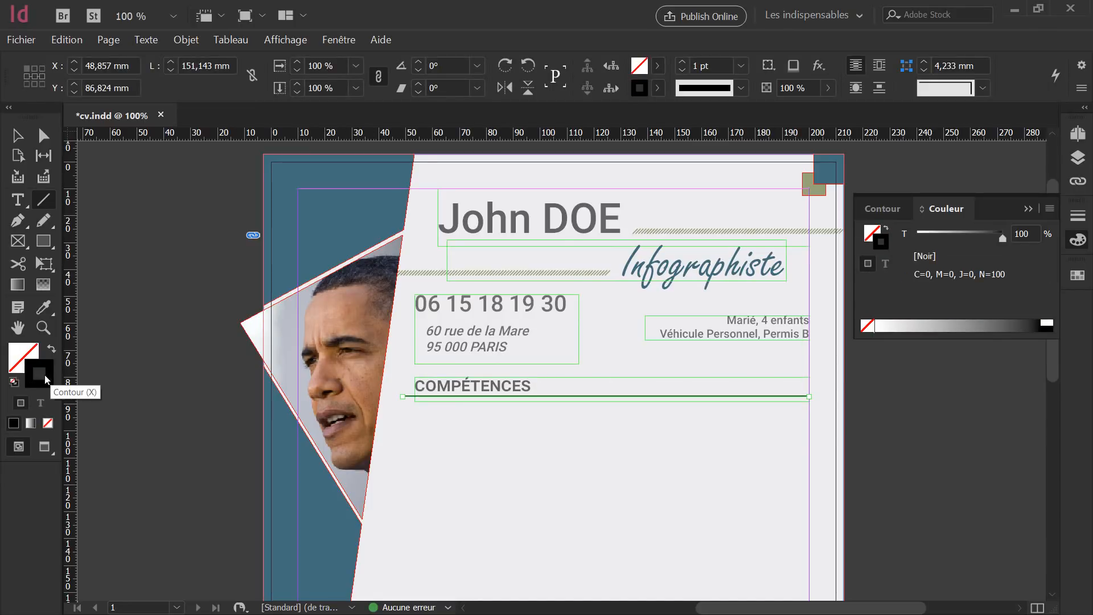
pyautogui.click(1030, 234)
pyautogui.write('75')
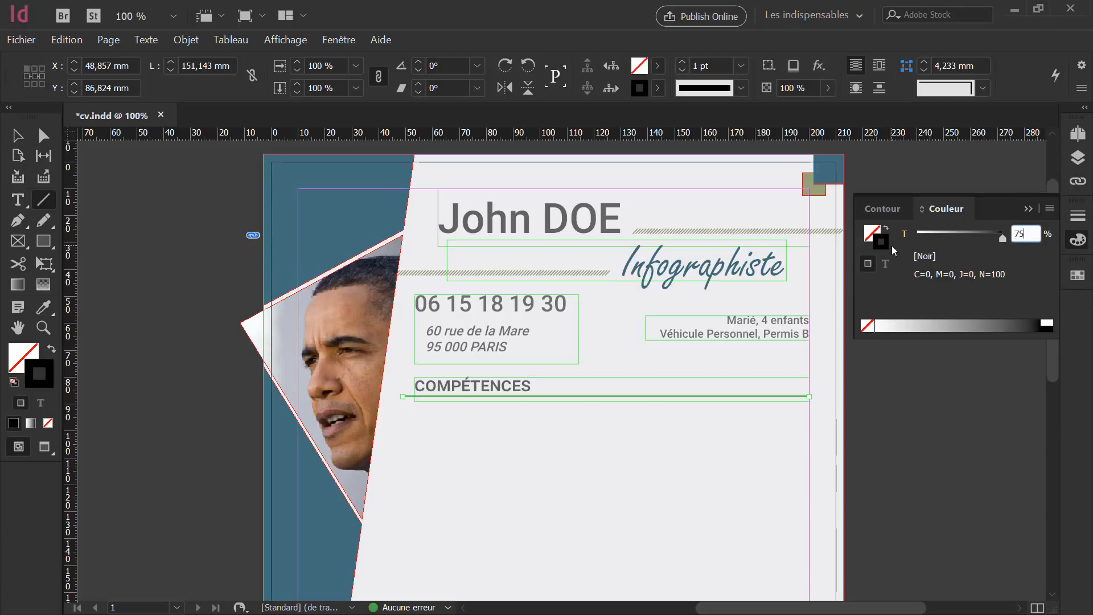
pyautogui.press('Return')
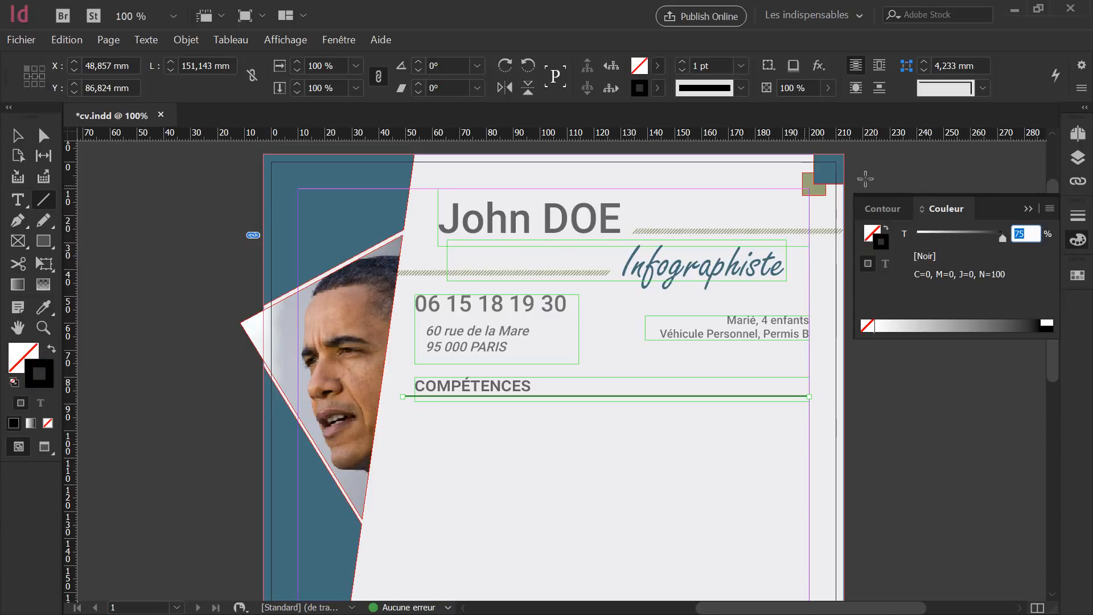
# Give the line a 2 pt stroke weight with round caps.
pyautogui.click(1080, 217)
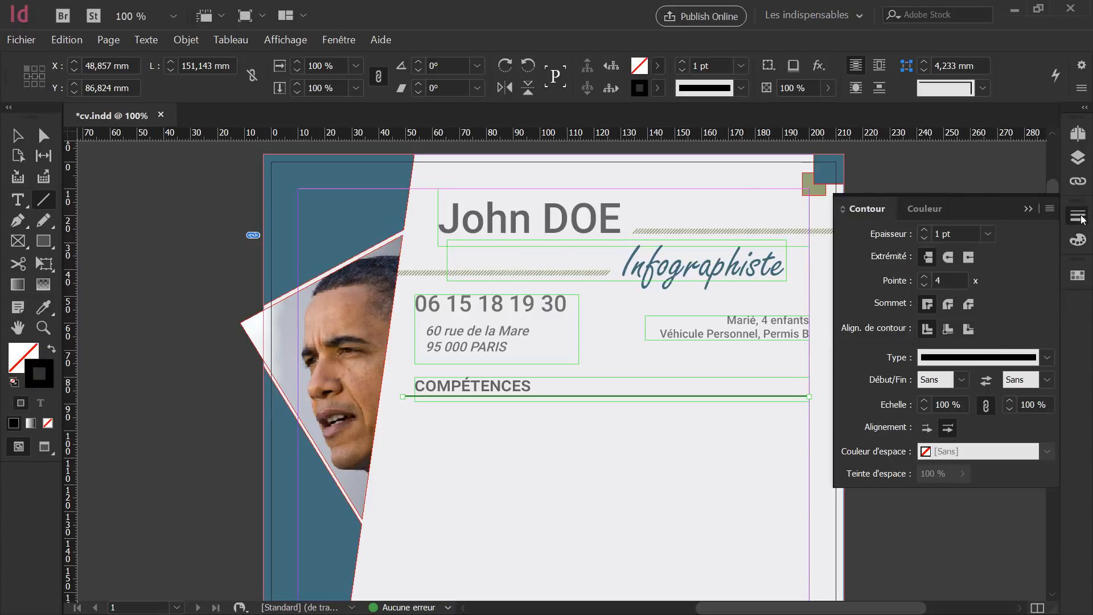
pyautogui.click(924, 231)
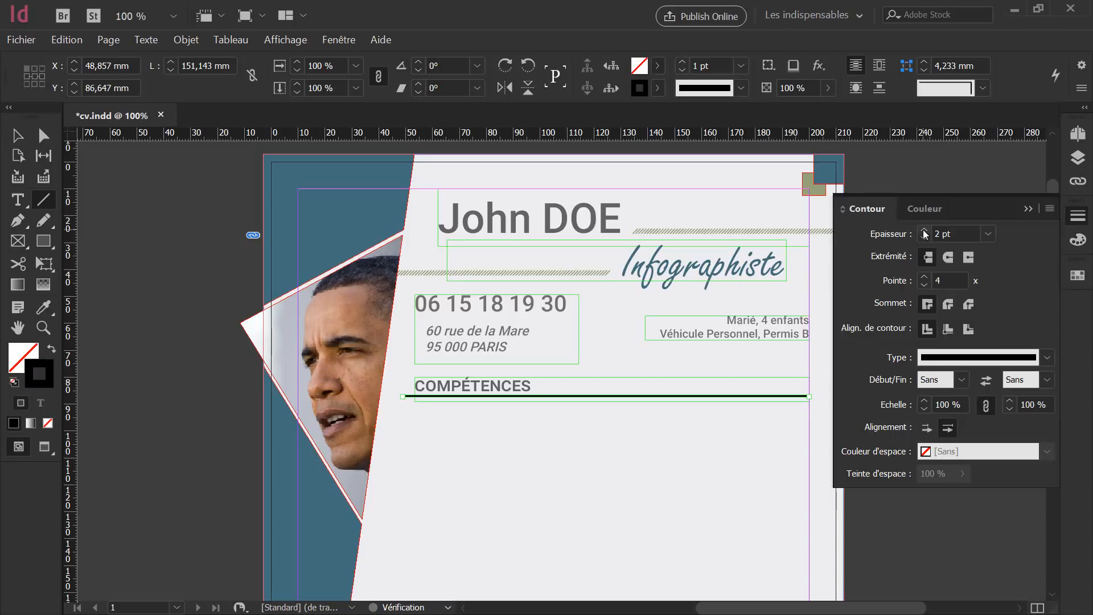
pyautogui.click(947, 257)
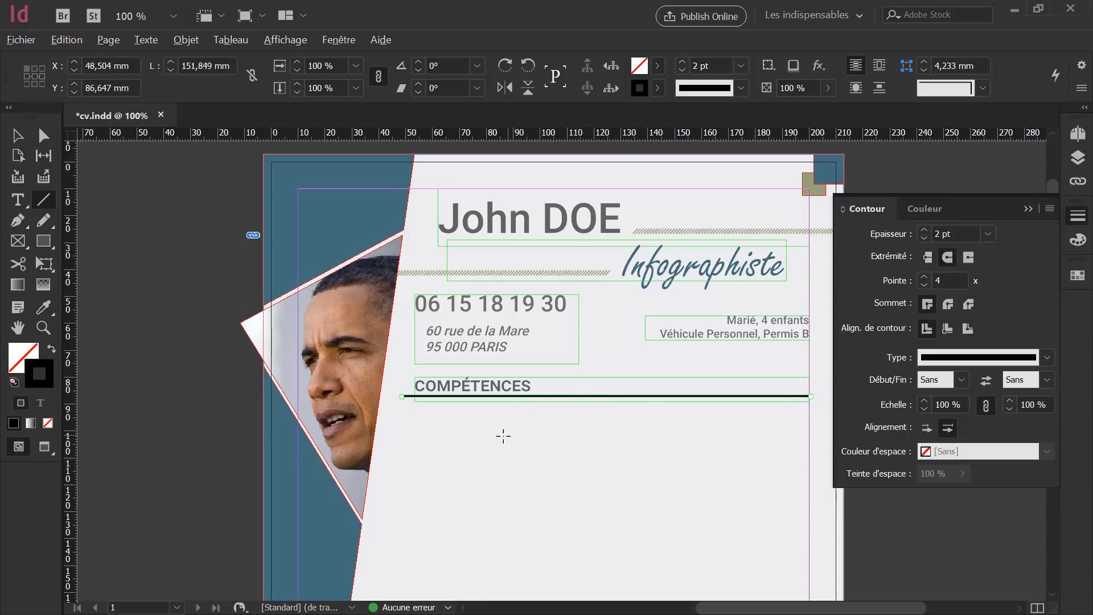
pyautogui.scroll(5, 415, 421)
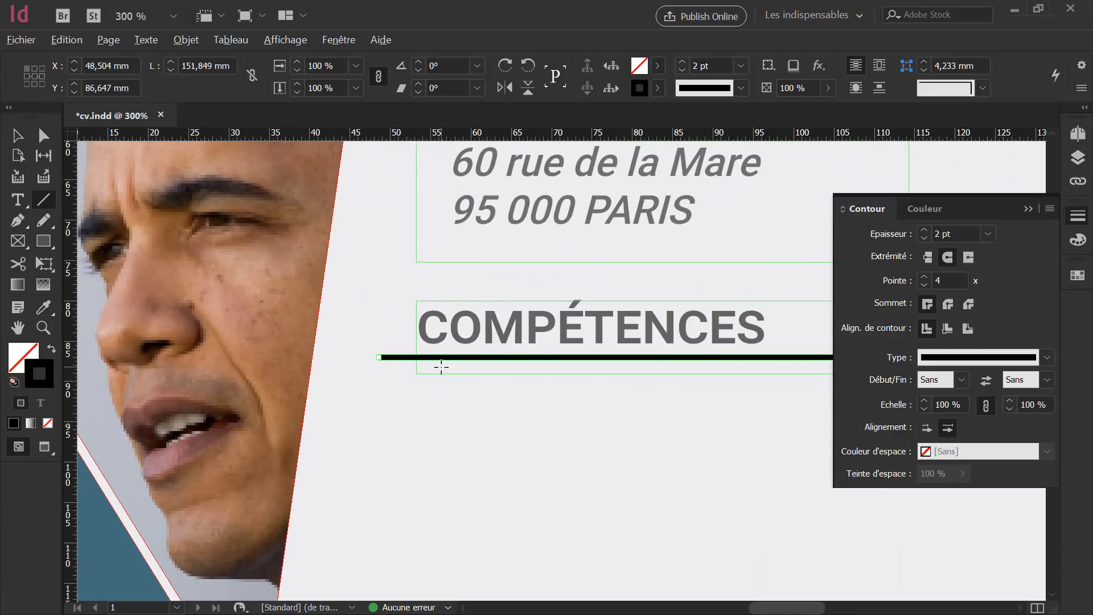
pyautogui.scroll(4, 441, 367)
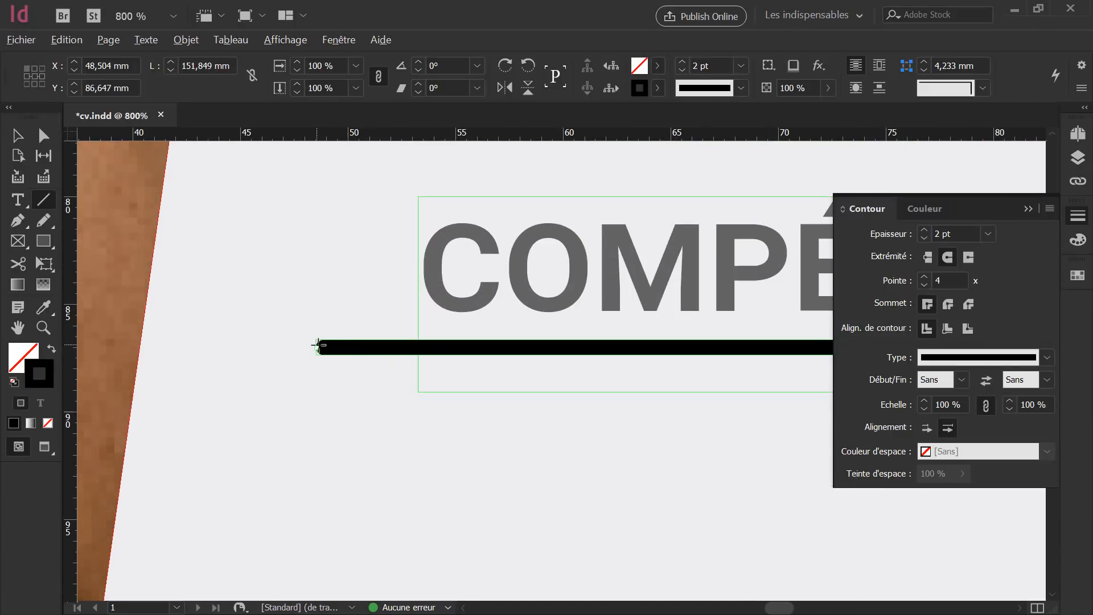
pyautogui.scroll(-1, 579, 363)
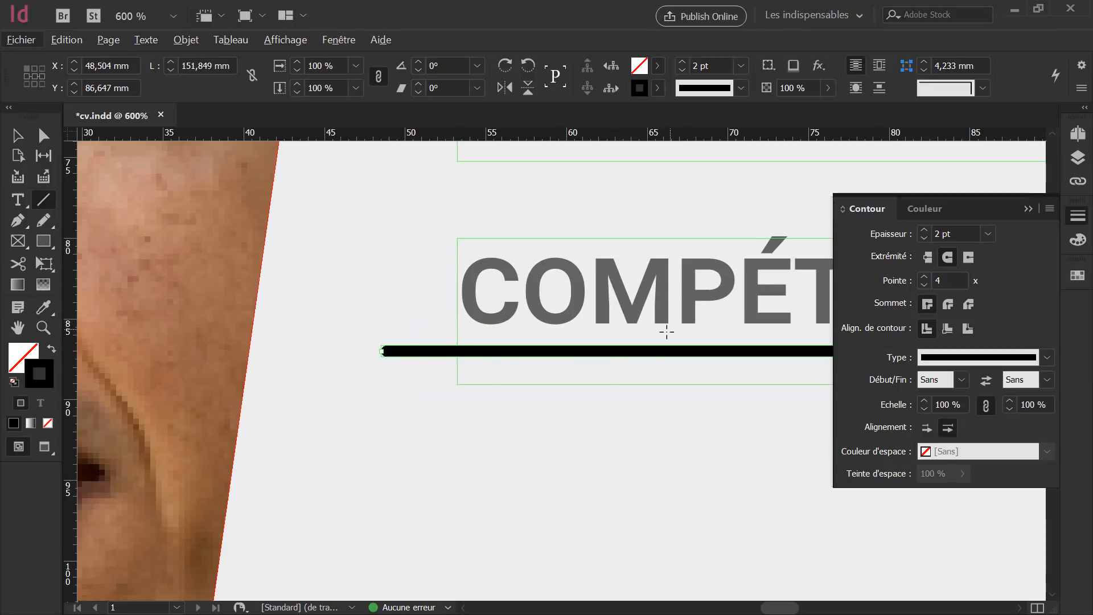
# Re-enter the 75% black tint on the line and deselect it.
pyautogui.click(1078, 241)
pyautogui.click(1030, 231)
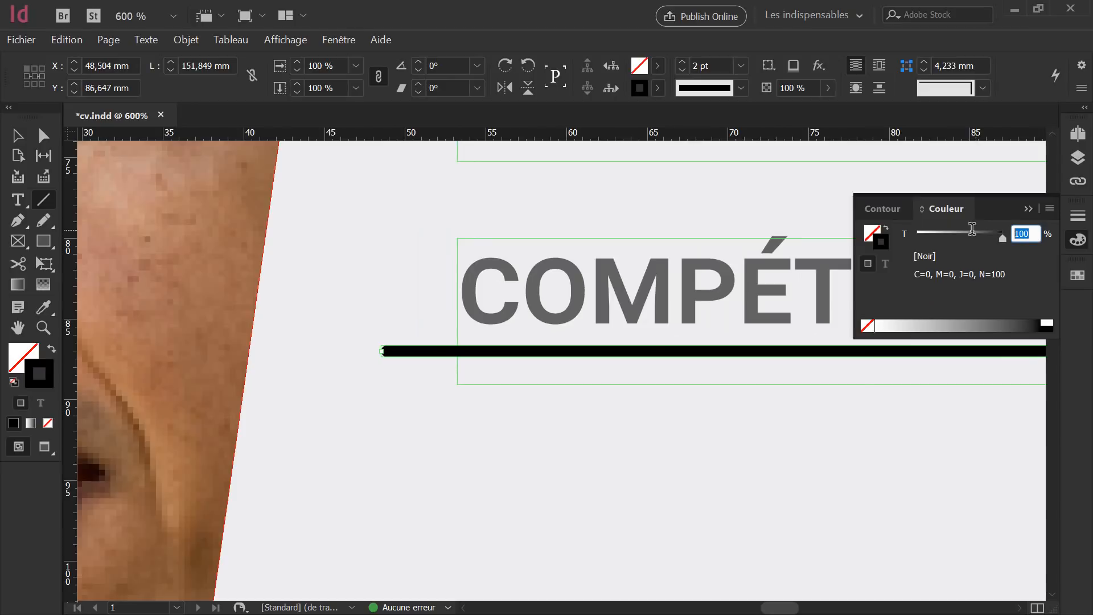
pyautogui.write('75')
pyautogui.press('Return')
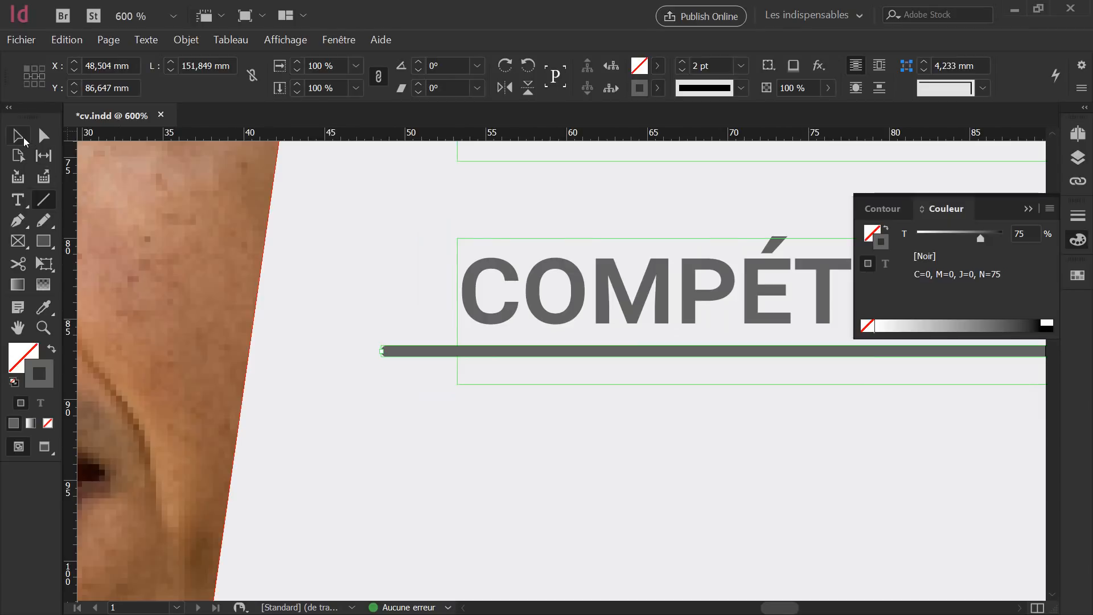
pyautogui.click(23, 139)
pyautogui.click(617, 406)
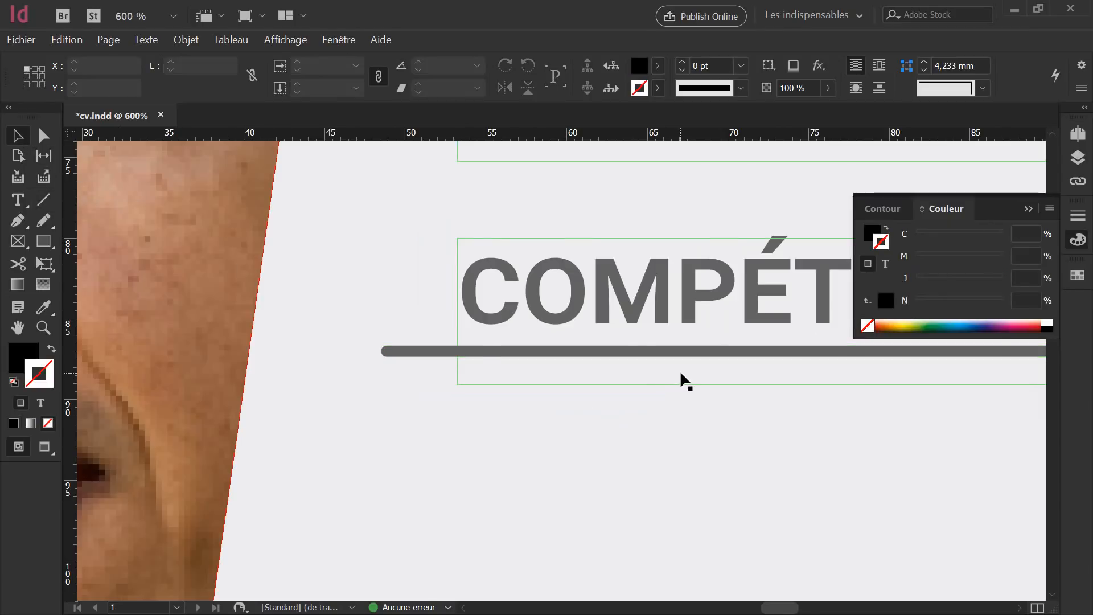
pyautogui.scroll(-3, 686, 381)
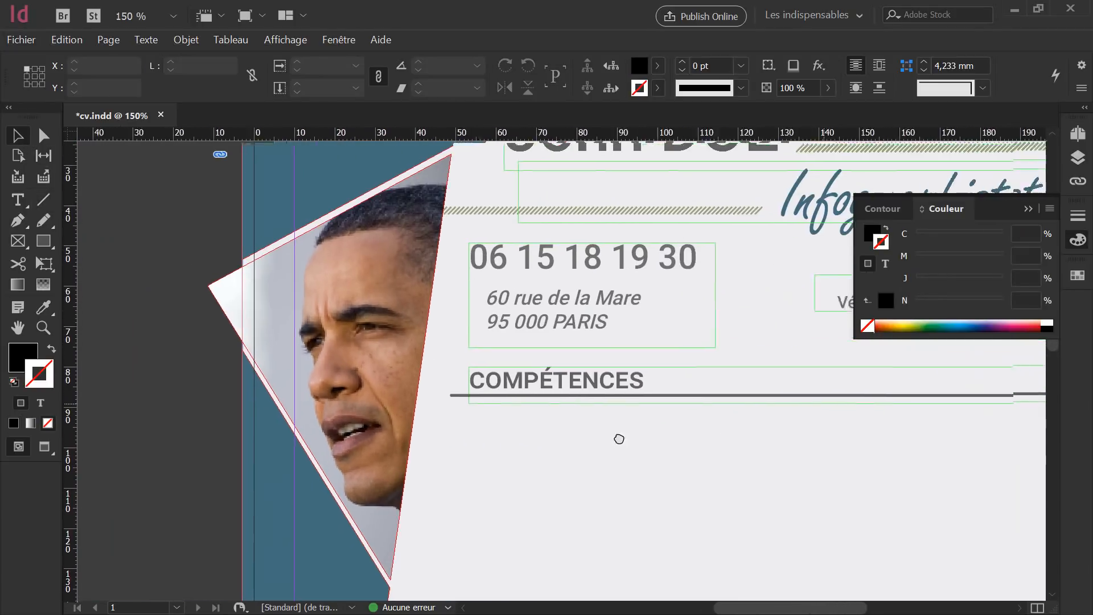
pyautogui.moveTo(618, 439); pyautogui.dragTo(510, 452)
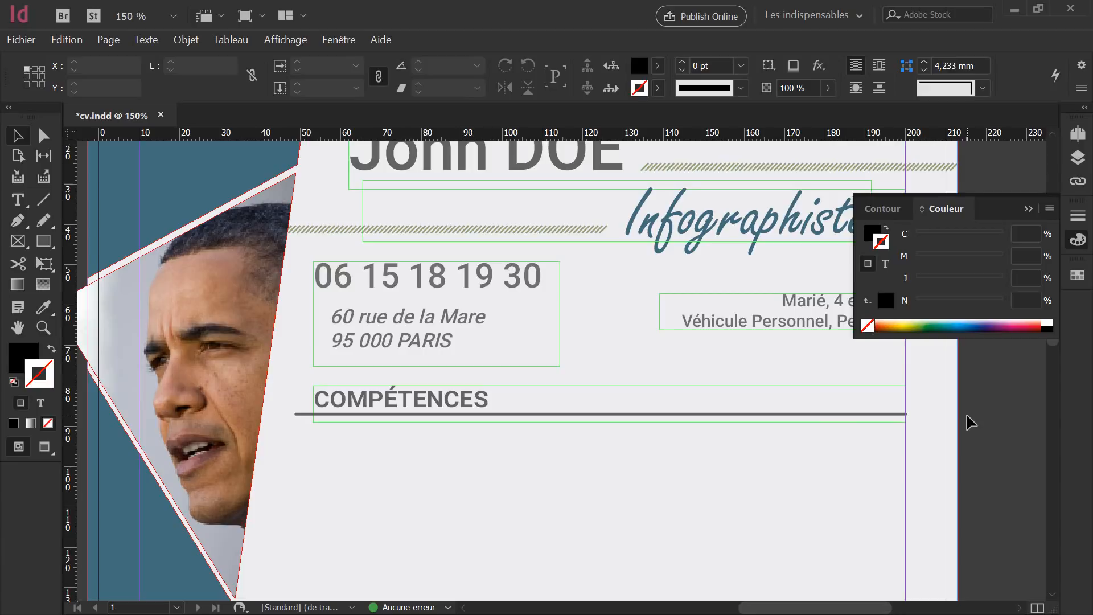
pyautogui.hotkey('shift', 'w')
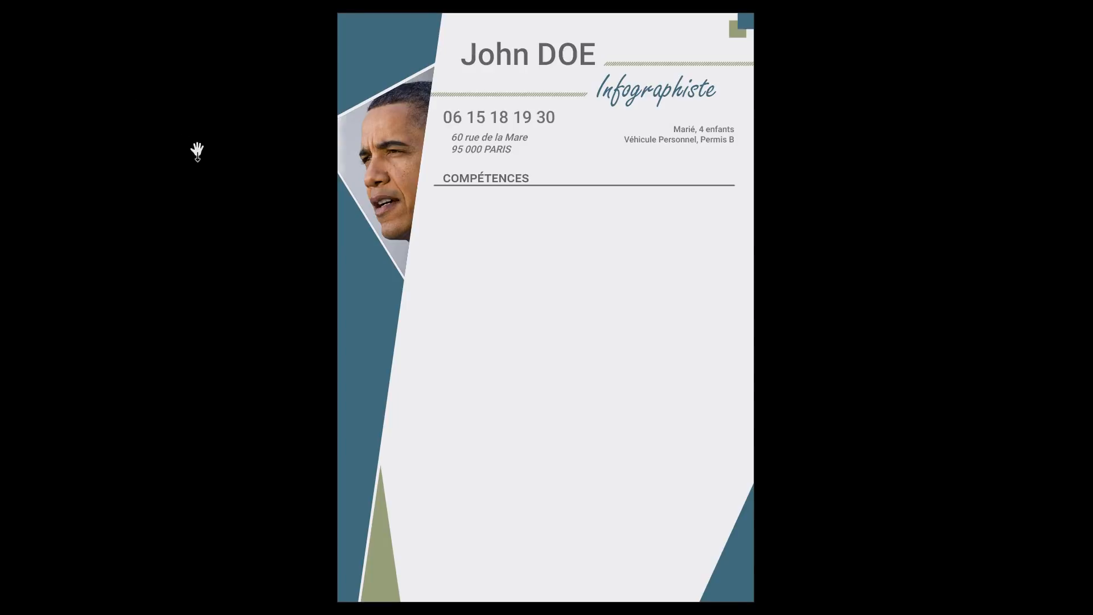
pyautogui.press('Escape')
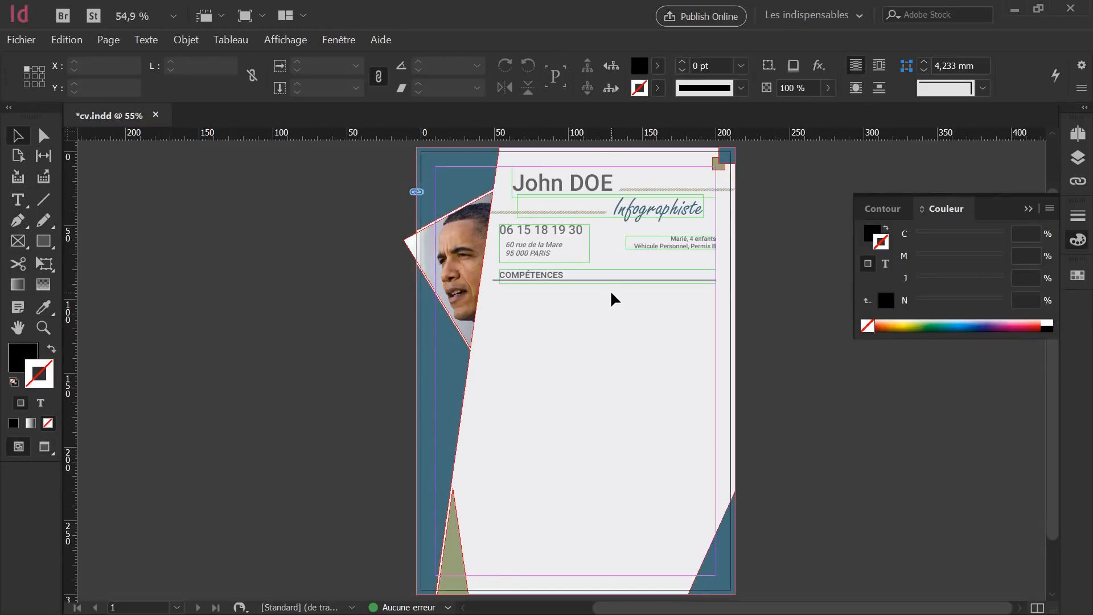
pyautogui.scroll(2, 620, 286)
pyautogui.scroll(1, 624, 286)
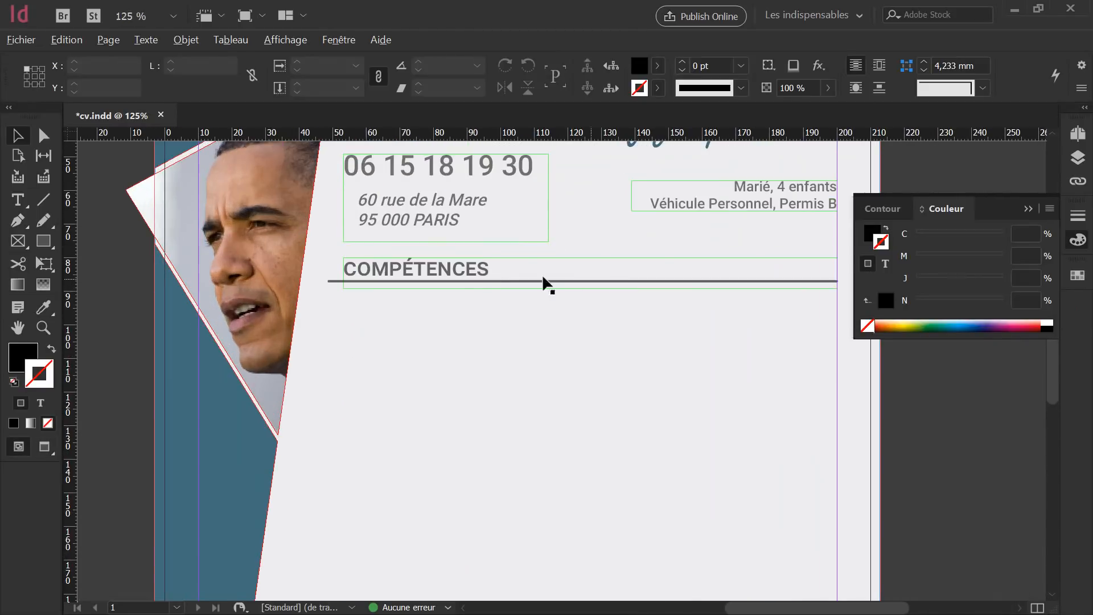
# Set the COMPÉTENCES heading in Roboto Thin at 24 pt.
pyautogui.doubleClick(488, 269)
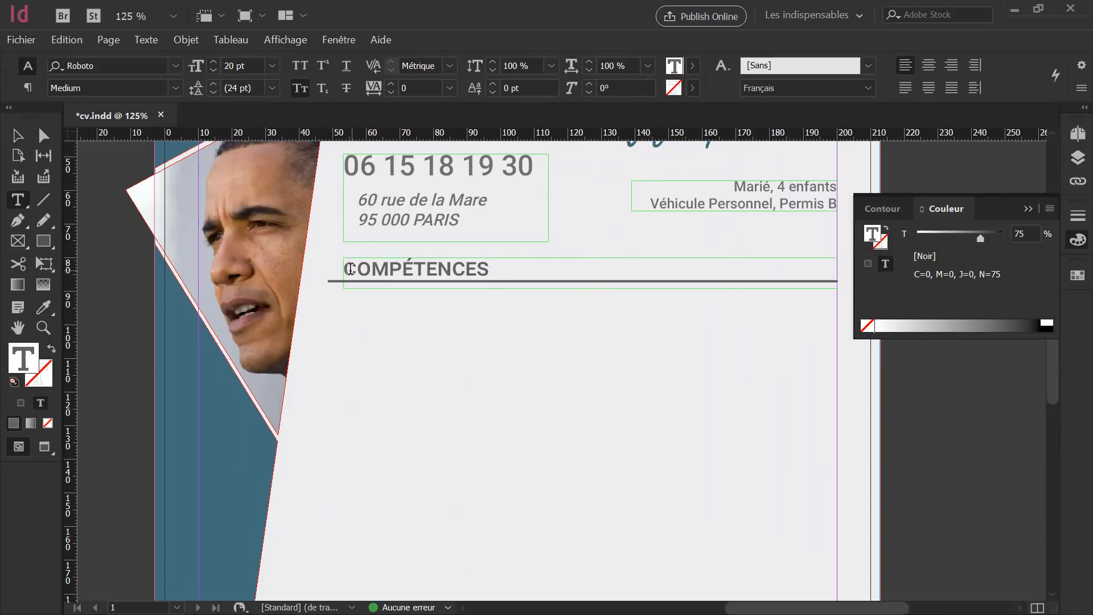
pyautogui.moveTo(343, 269); pyautogui.dragTo(492, 269)
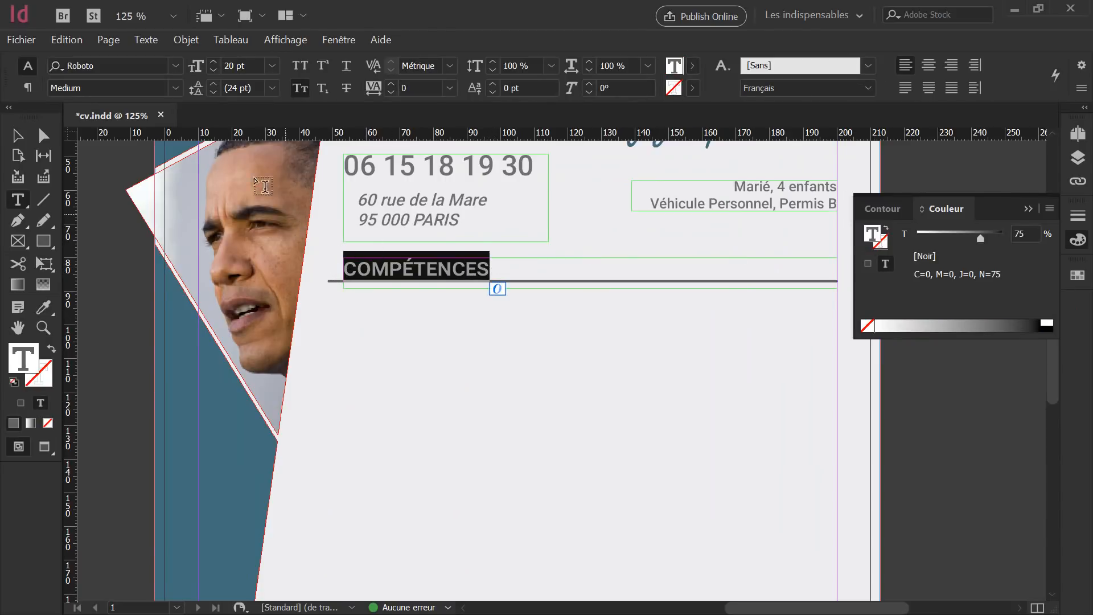
pyautogui.click(176, 88)
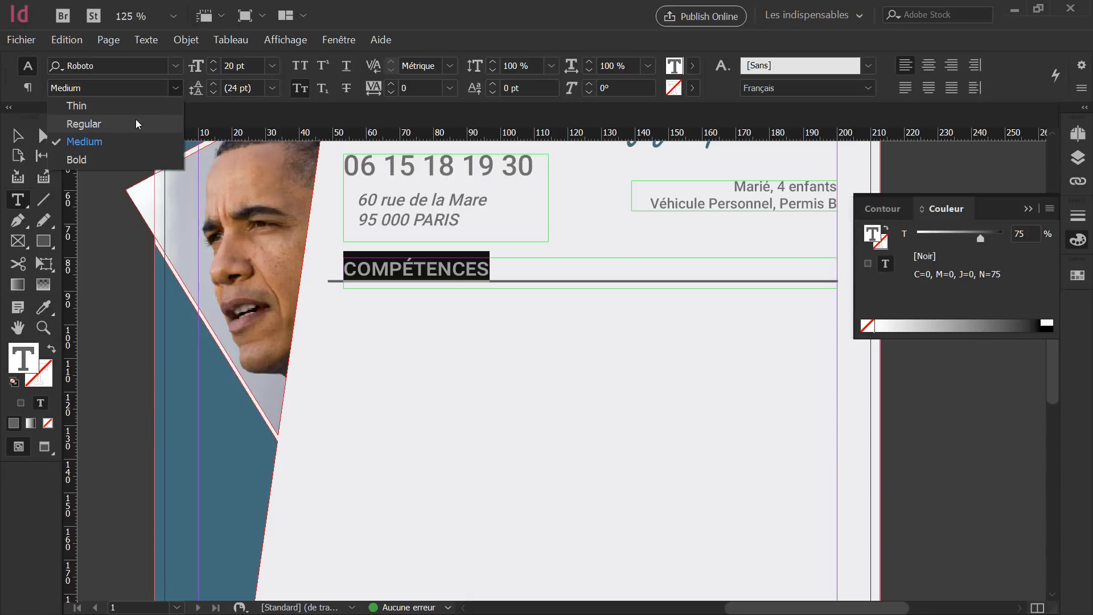
pyautogui.click(127, 107)
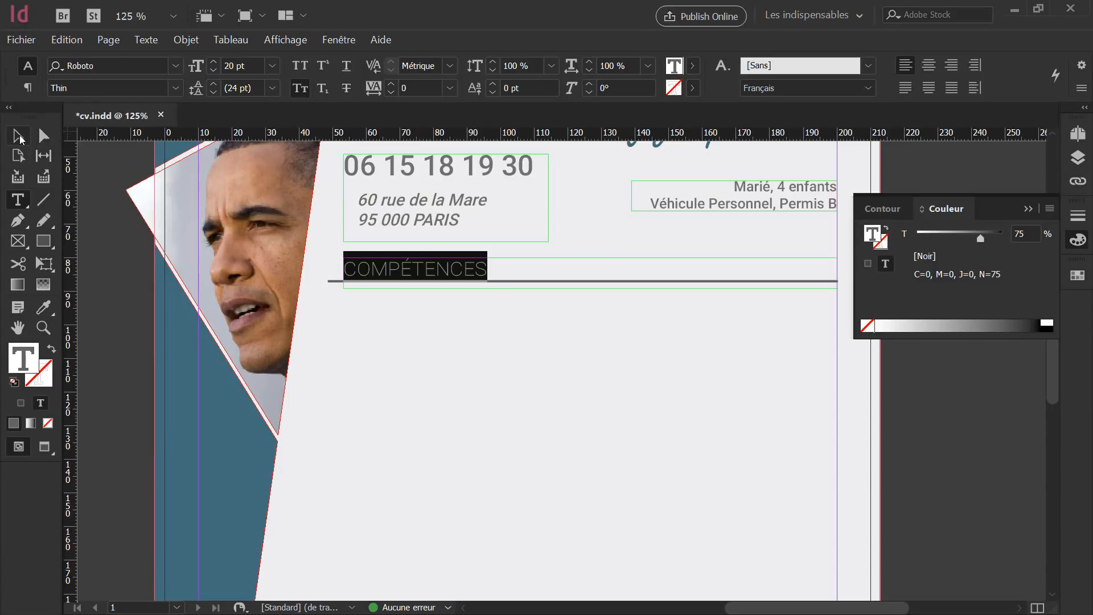
pyautogui.click(196, 66)
pyautogui.press('Up')
pyautogui.press('Up')
pyautogui.press('Up')
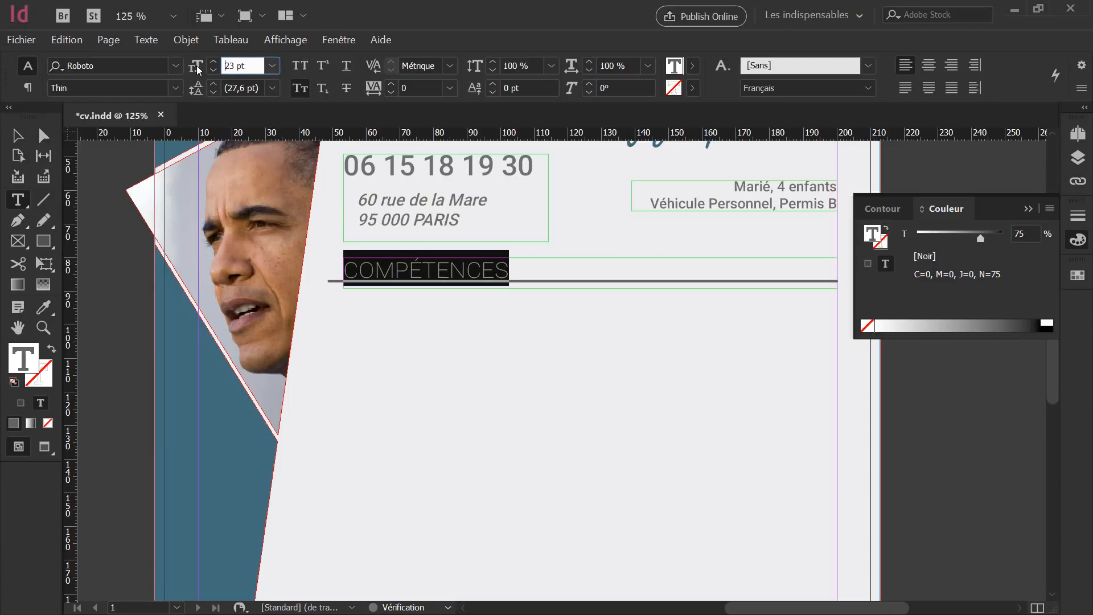
pyautogui.press('Up')
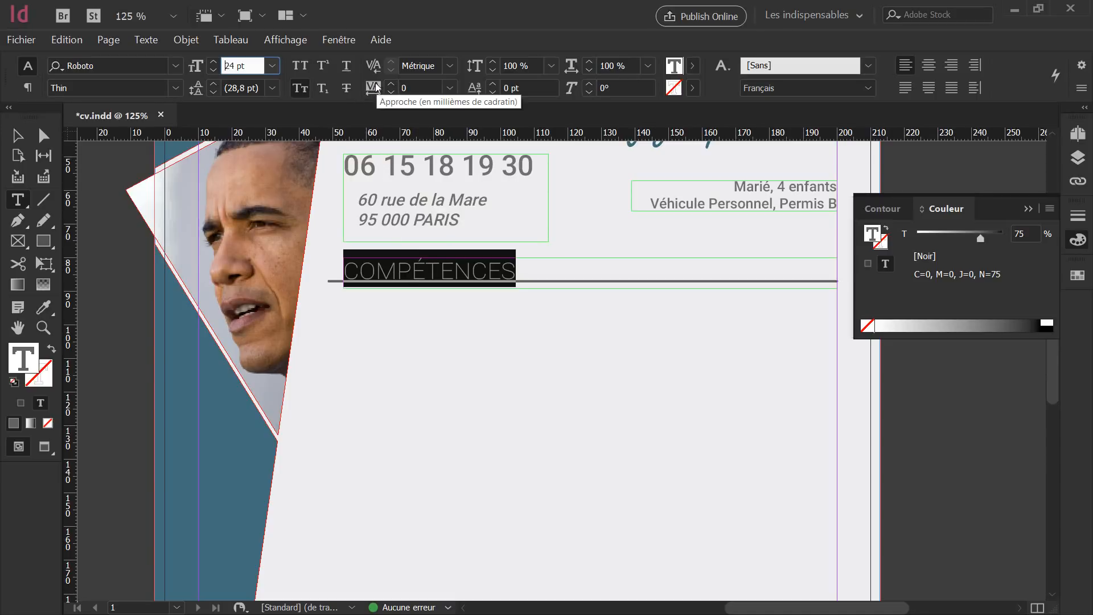
# Widen the heading's tracking, trying values up to 210, and settle on 160.
pyautogui.doubleClick(415, 87)
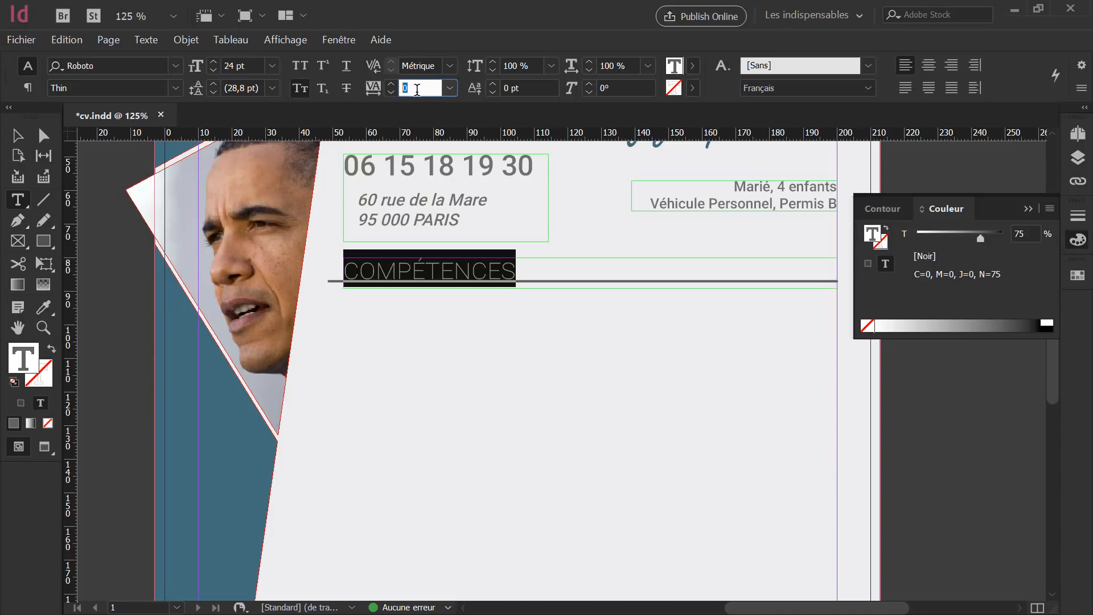
pyautogui.press('Up')
pyautogui.press('Up')
pyautogui.press('Up')
pyautogui.press('Up')
pyautogui.press('Up')
pyautogui.press('Up')
pyautogui.press('Up')
pyautogui.press('Up')
pyautogui.press('Up')
pyautogui.press('Up')
pyautogui.press('Up')
pyautogui.press('Up')
pyautogui.press('Up')
pyautogui.press('Up')
pyautogui.press('Up')
pyautogui.press('Up')
pyautogui.press('Up')
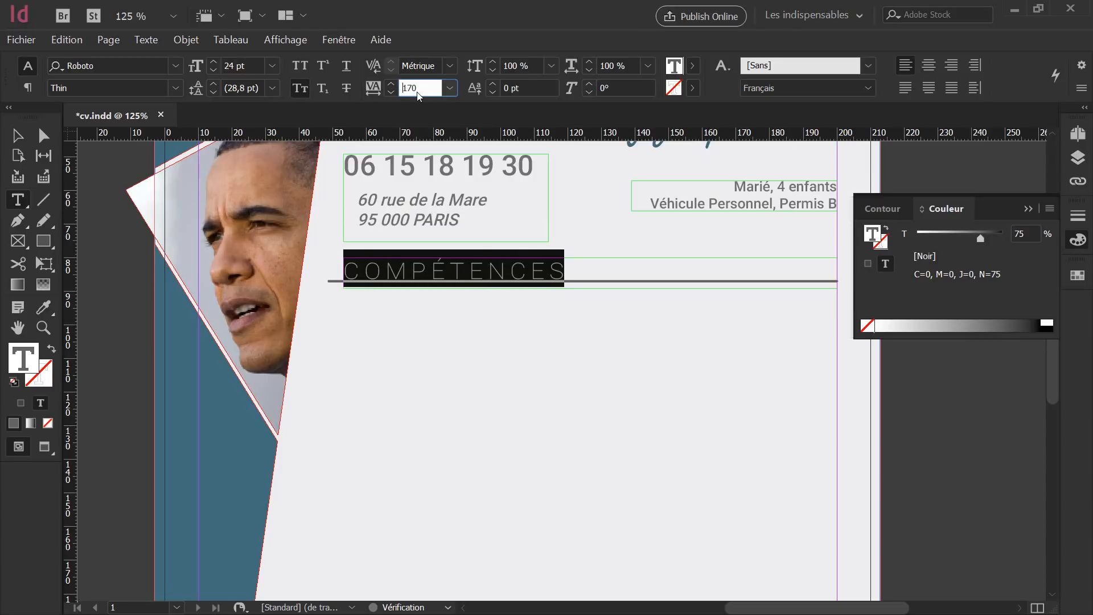
pyautogui.press('Up')
pyautogui.press('Up')
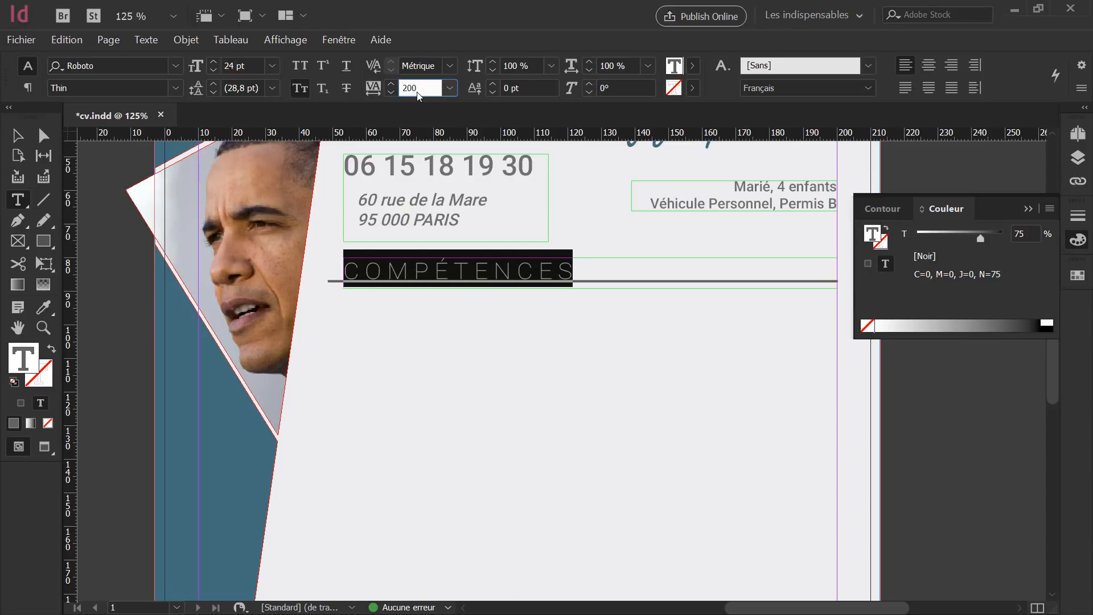
pyautogui.press('Up')
pyautogui.press('Down')
pyautogui.press('Down')
pyautogui.press('Down')
pyautogui.press('Down')
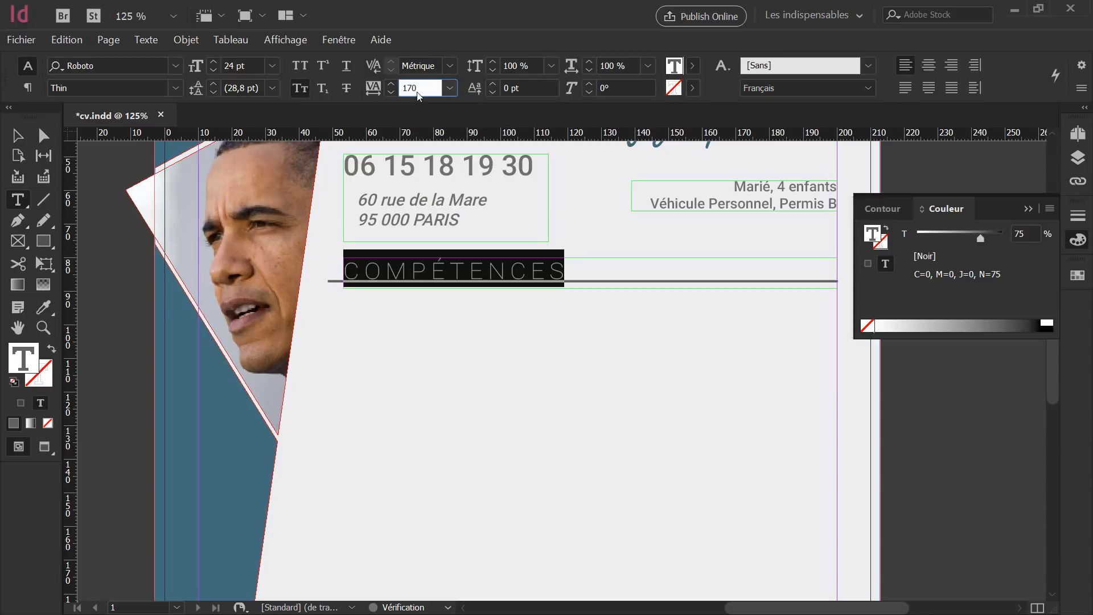
pyautogui.press('Down')
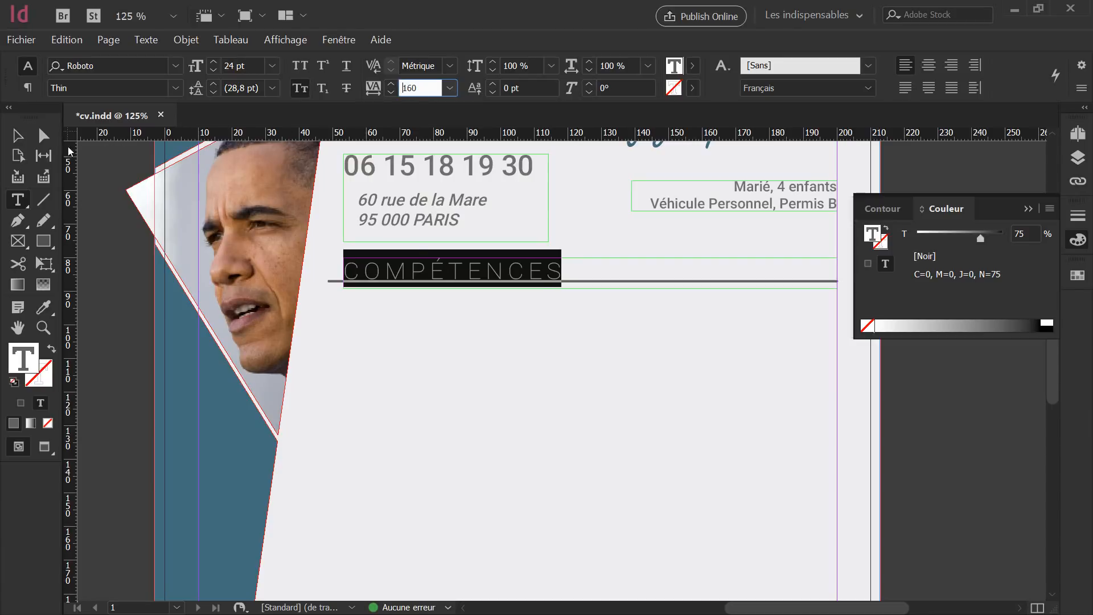
pyautogui.click(17, 135)
# Nudge the COMPÉTENCES rule down, thin it to 1.5 pt, and check it in full-screen preview.
pyautogui.click(603, 280)
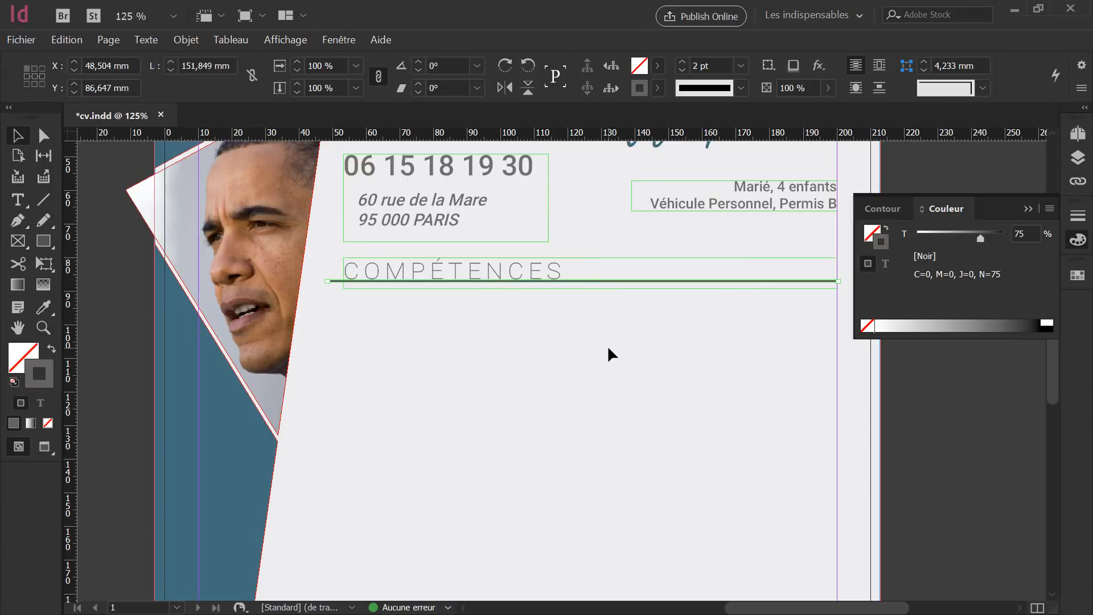
pyautogui.press('Down')
pyautogui.press('Down')
pyautogui.press('Down')
pyautogui.press('Down')
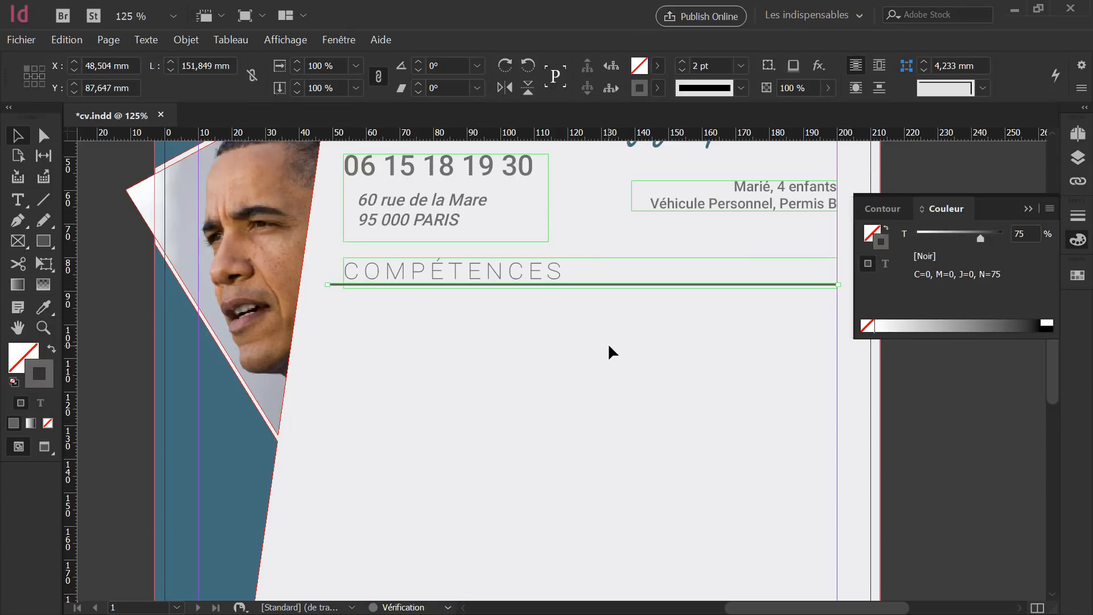
pyautogui.click(1077, 215)
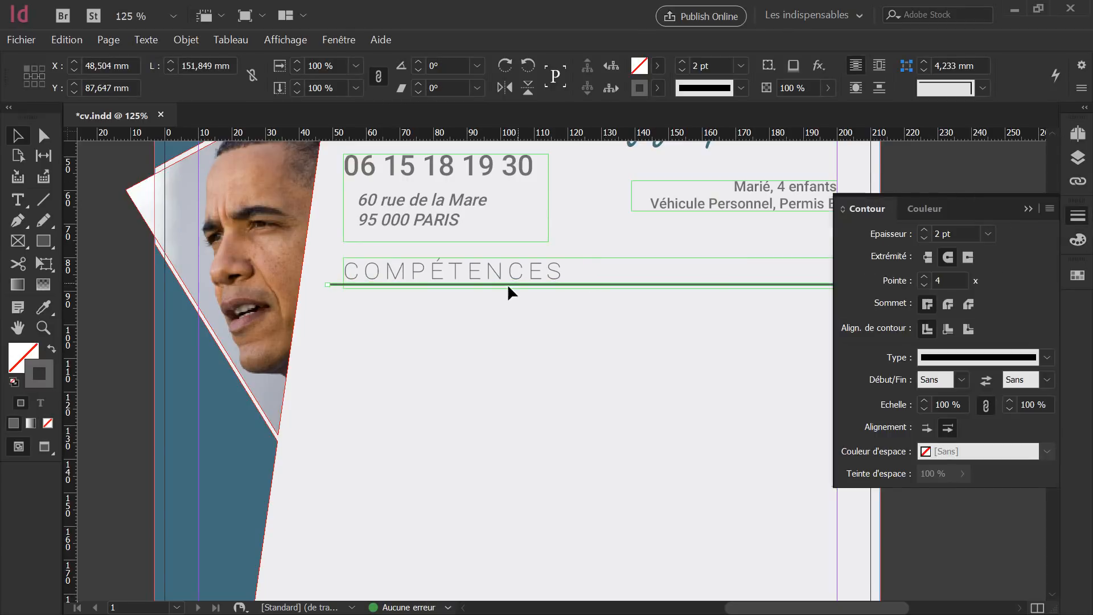
pyautogui.click(895, 235)
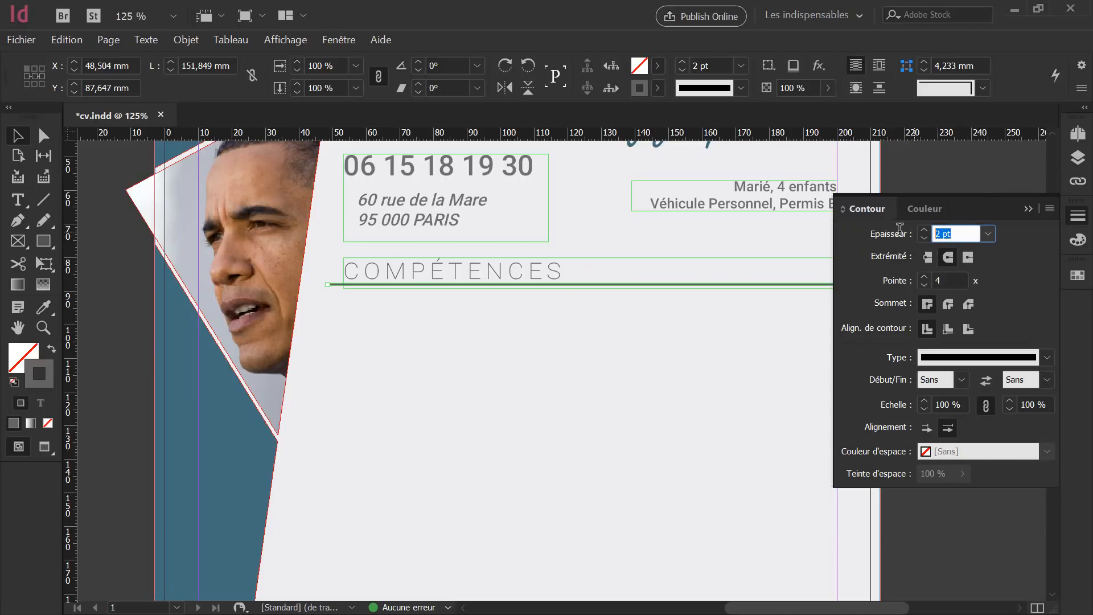
pyautogui.write('1.5')
pyautogui.press('Return')
pyautogui.click(530, 297)
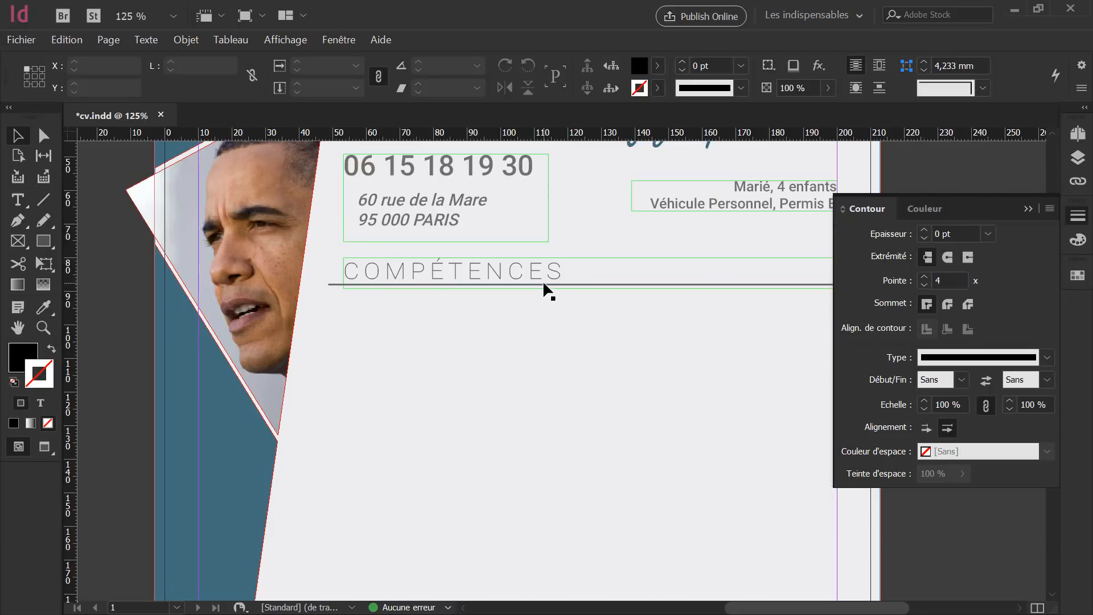
pyautogui.click(544, 284)
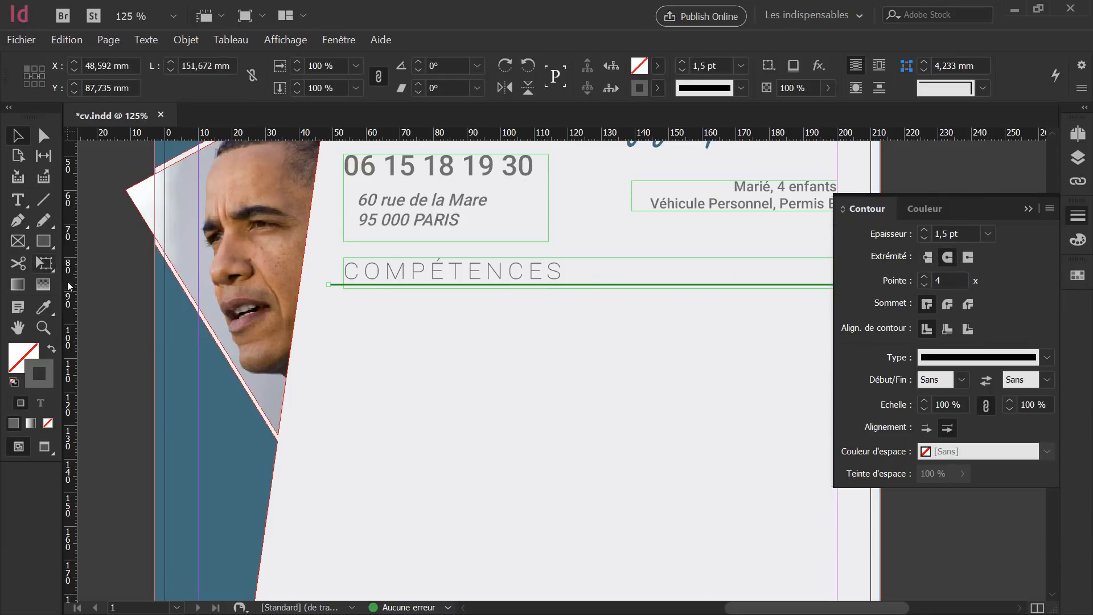
pyautogui.hotkey('shift', 'w')
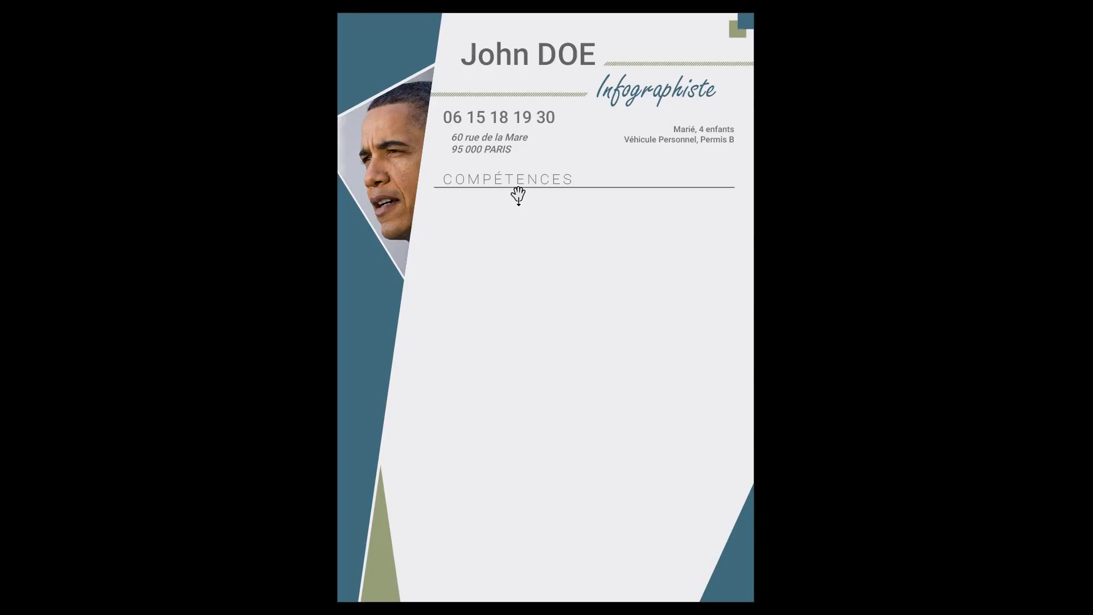
pyautogui.press('Escape')
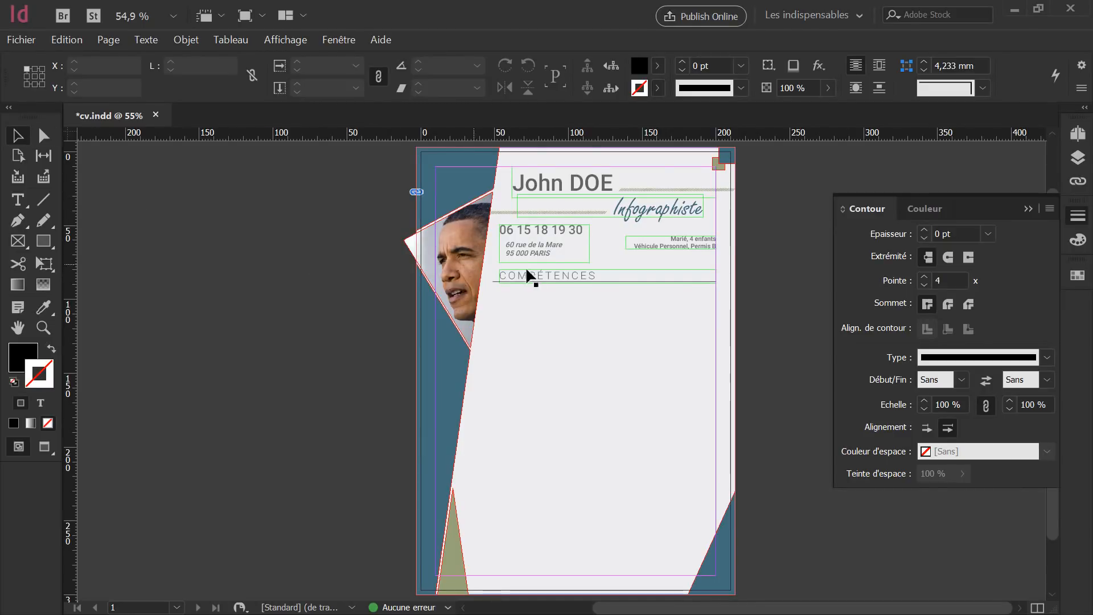
# Nudge the COMPÉTENCES heading and its rule down together, then switch to the images folder.
pyautogui.click(547, 280)
pyautogui.scroll(1, 637, 262)
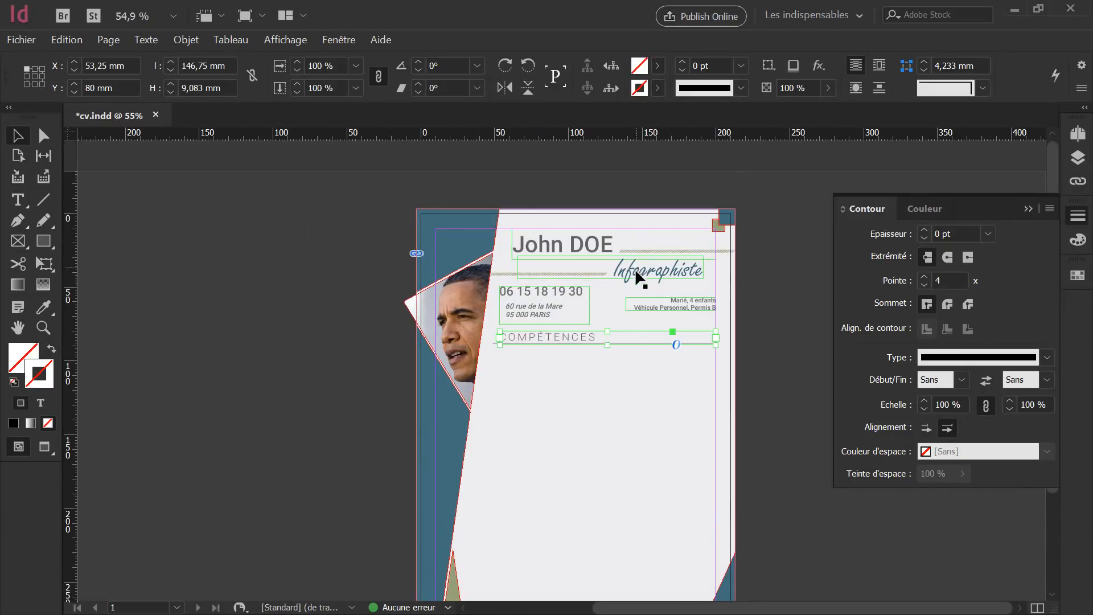
pyautogui.scroll(3, 612, 350)
pyautogui.scroll(1, 615, 355)
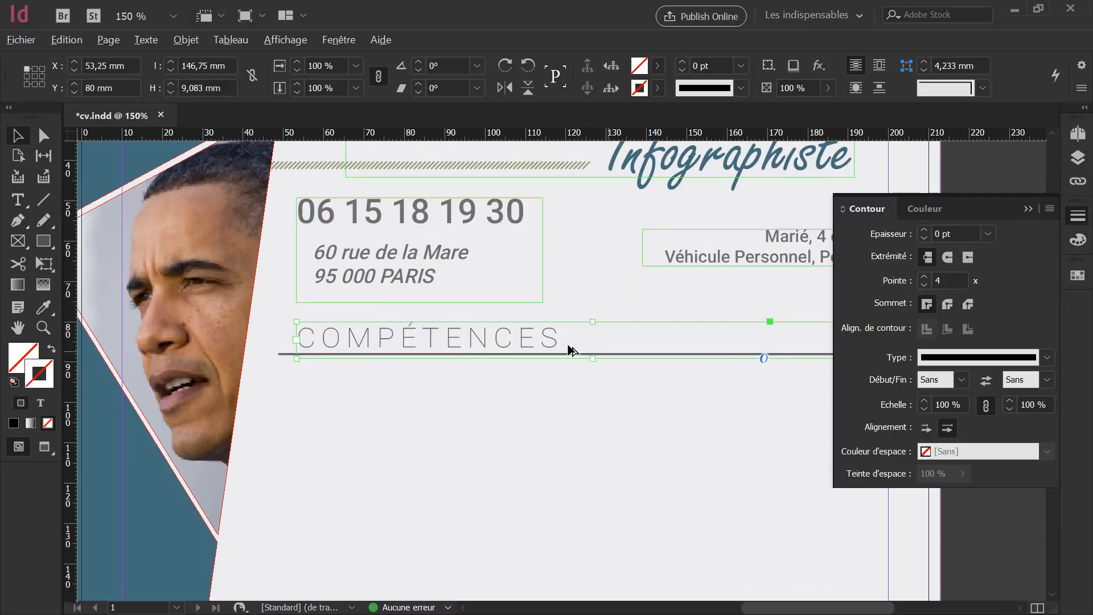
pyautogui.keyDown('shift'); pyautogui.click(284, 353); pyautogui.keyUp('shift')
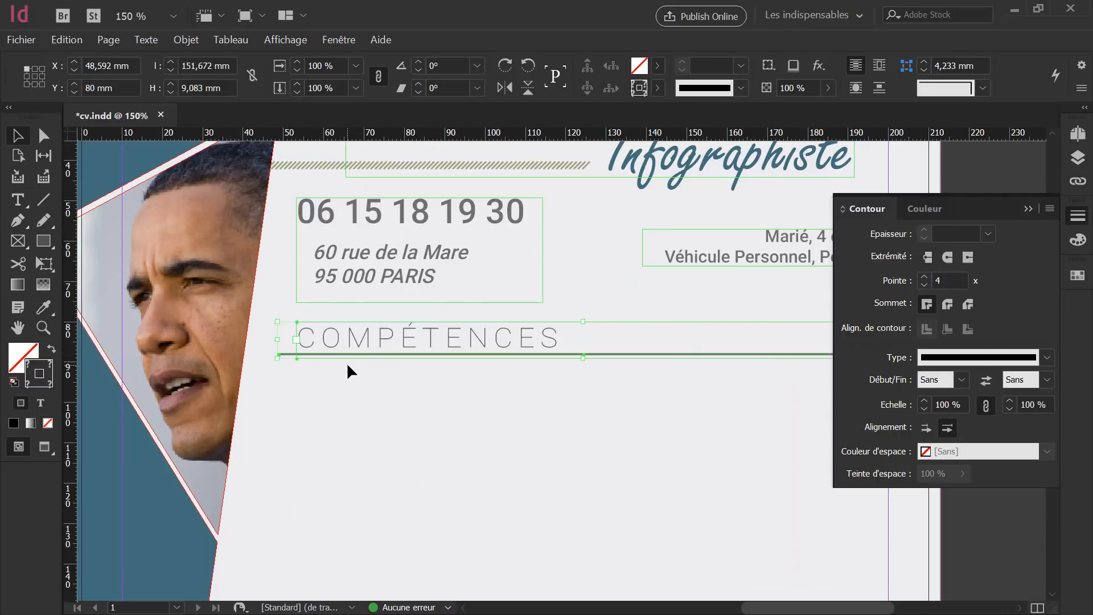
pyautogui.press('Down')
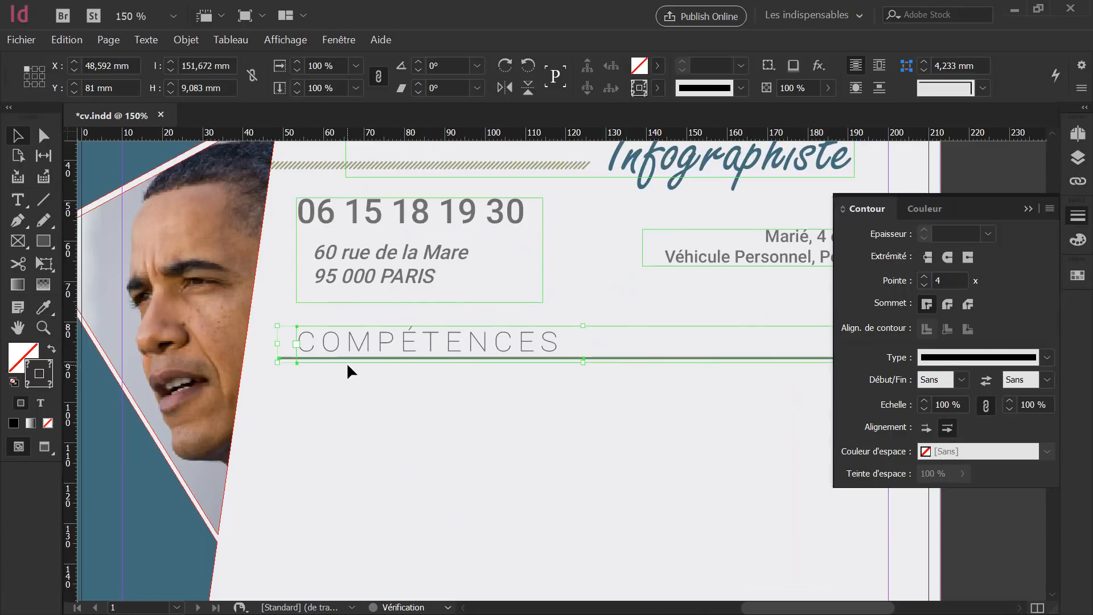
pyautogui.click(353, 393)
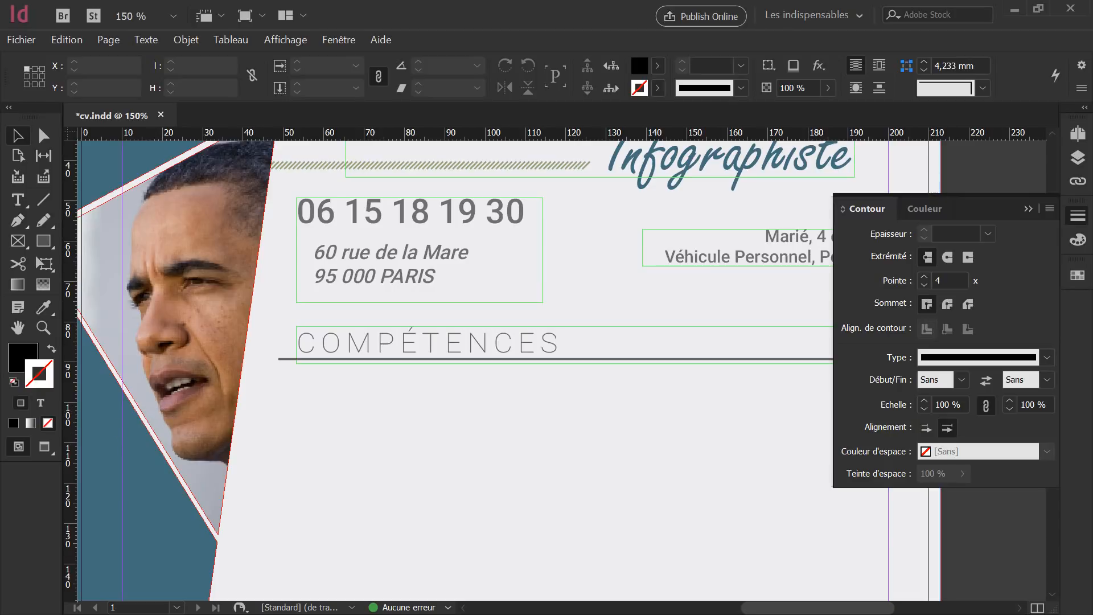
pyautogui.hotkey('alt', 'Tab')
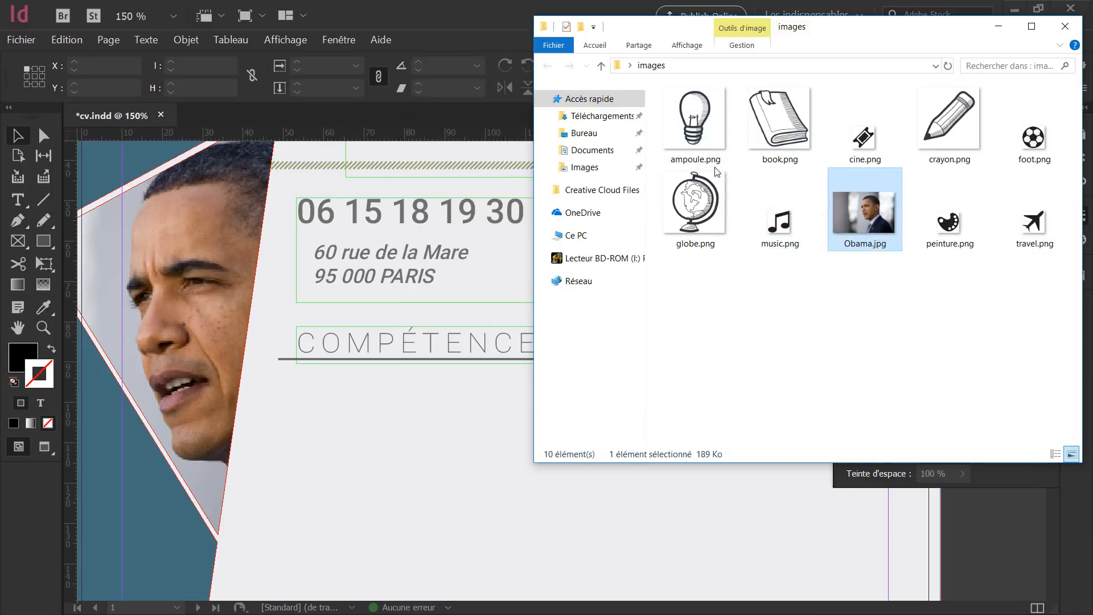
# Place ampoule.png on the page and move it left of the COMPÉTENCES heading.
pyautogui.moveTo(706, 145); pyautogui.dragTo(362, 459)
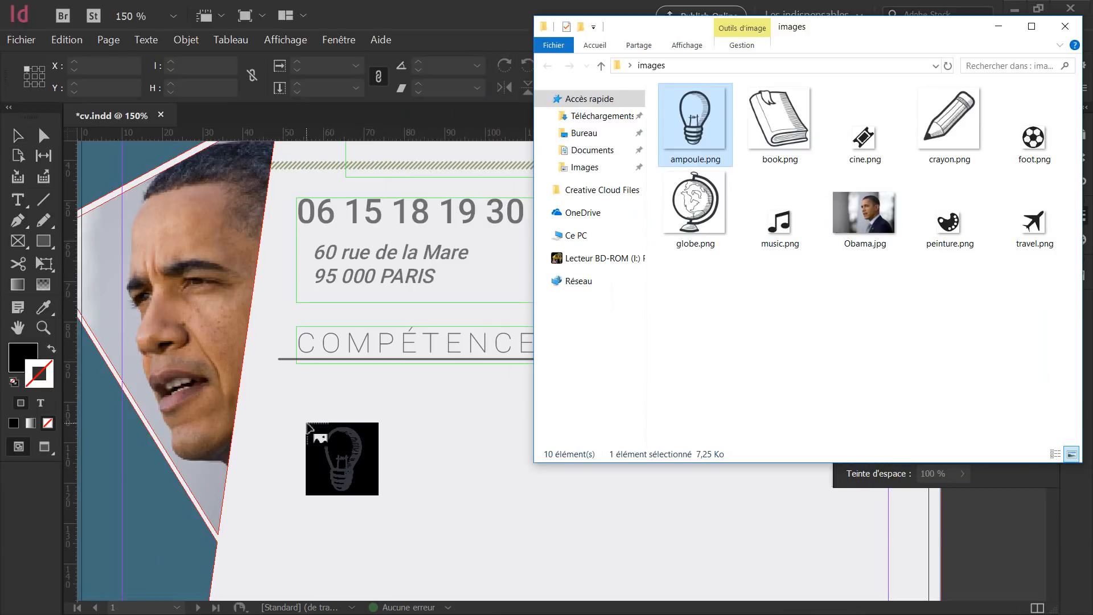
pyautogui.moveTo(296, 407); pyautogui.dragTo(340, 449)
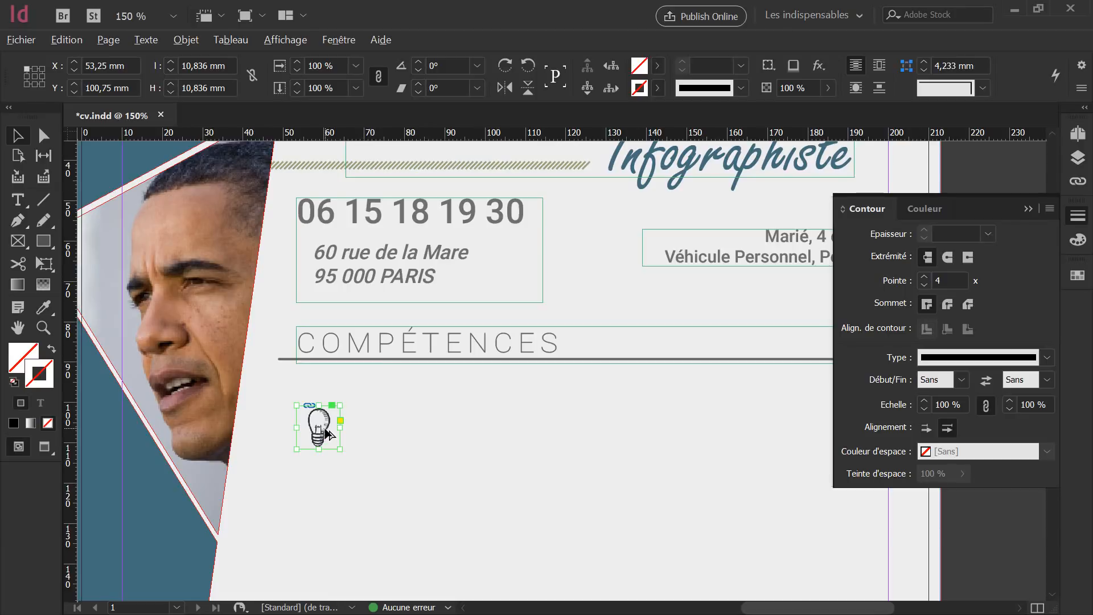
pyautogui.moveTo(327, 434); pyautogui.dragTo(280, 348)
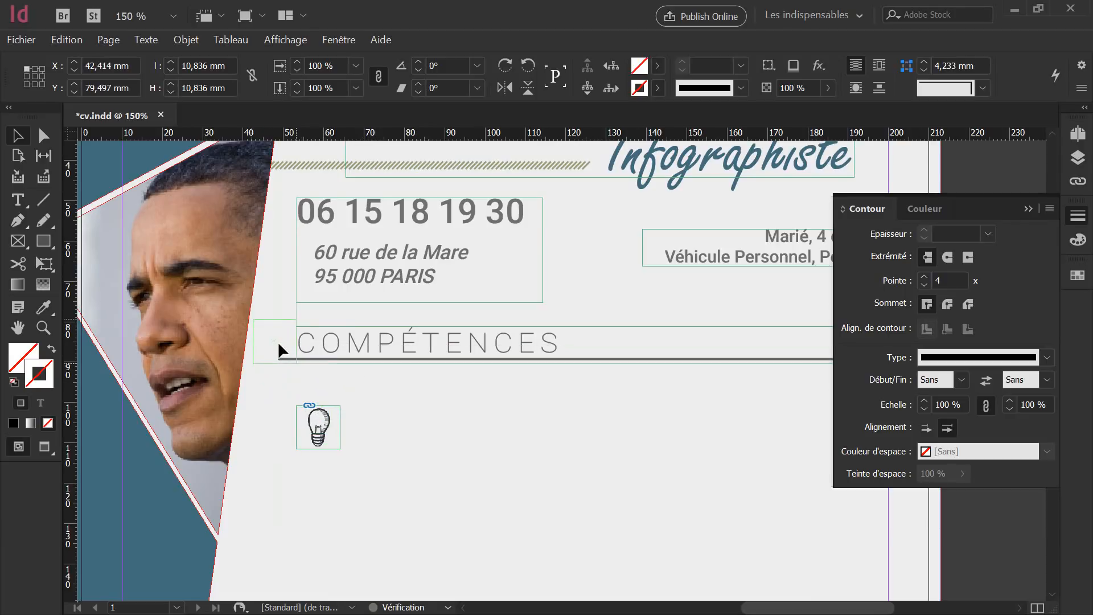
pyautogui.click(333, 419)
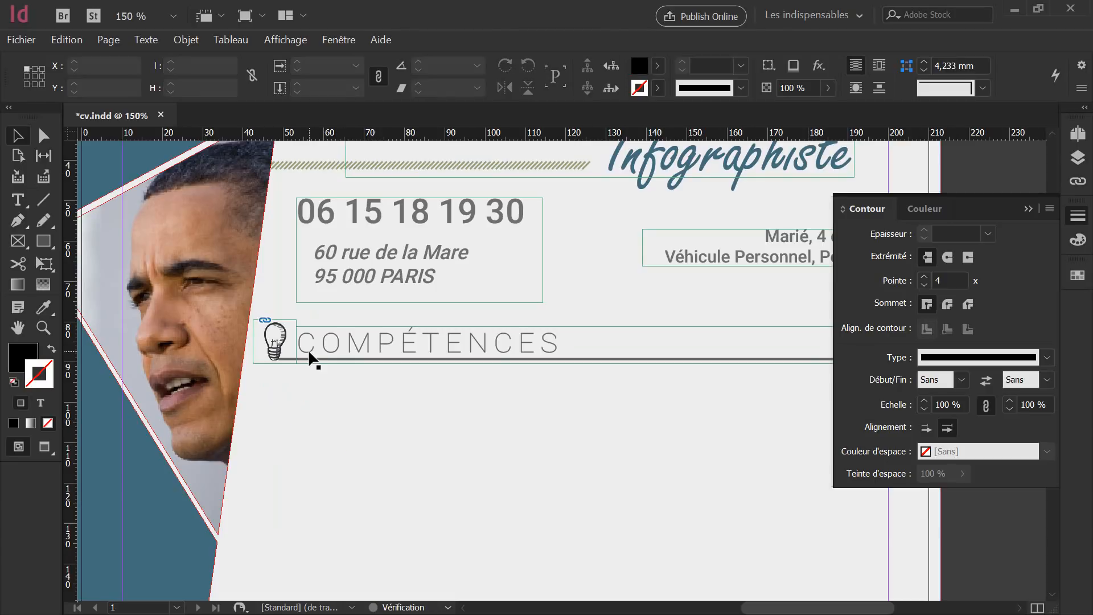
# Shrink the lightbulb icon to about 7 mm square beside the heading and preview the page.
pyautogui.click(283, 339)
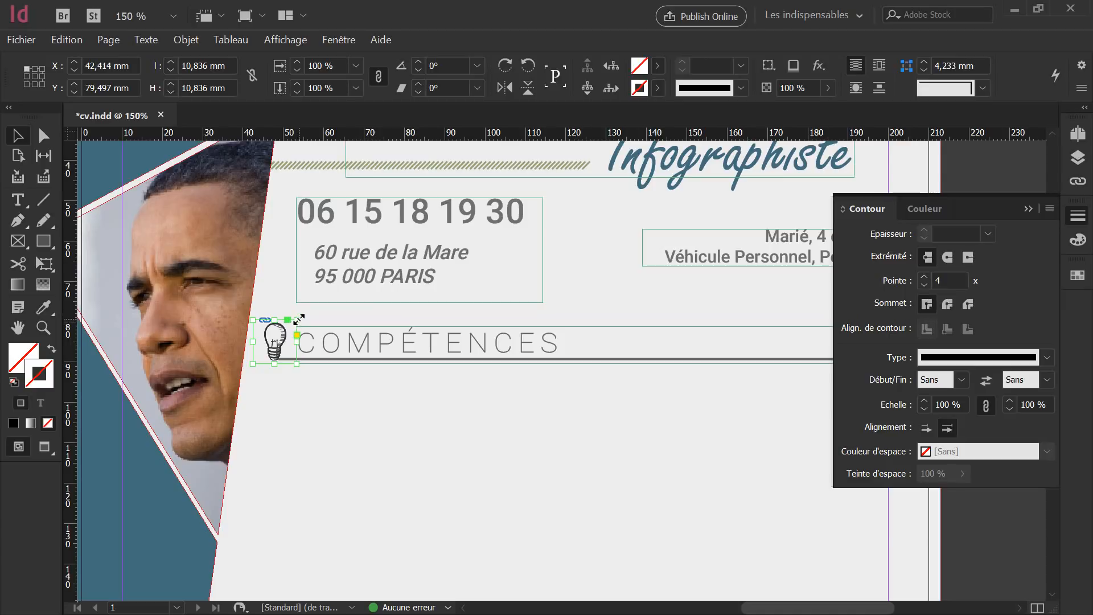
pyautogui.moveTo(299, 318); pyautogui.dragTo(279, 337)
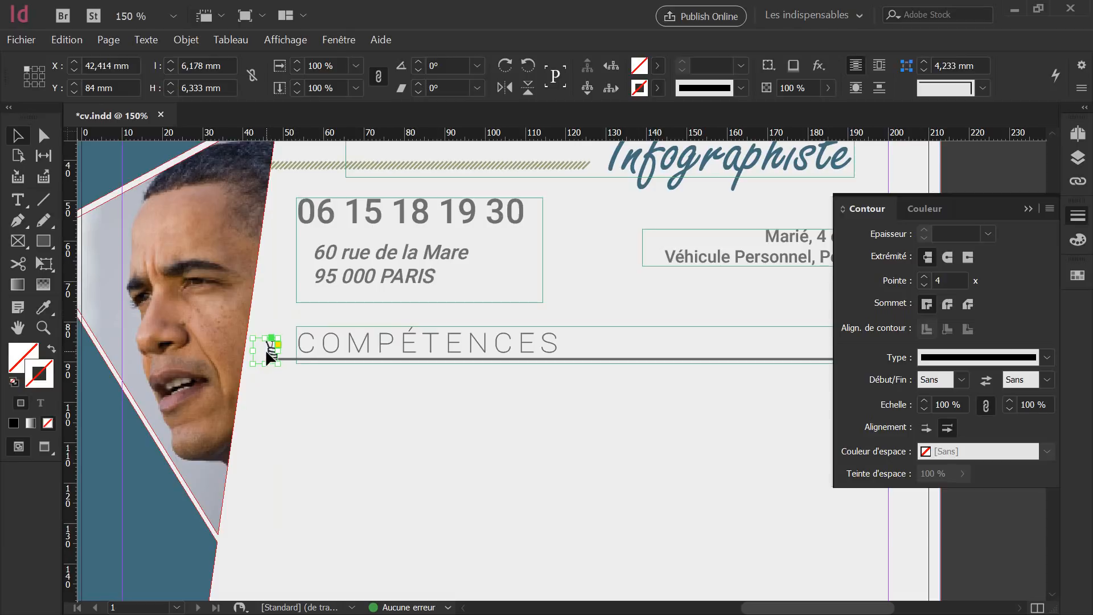
pyautogui.hotkey('ctrl', 'z')
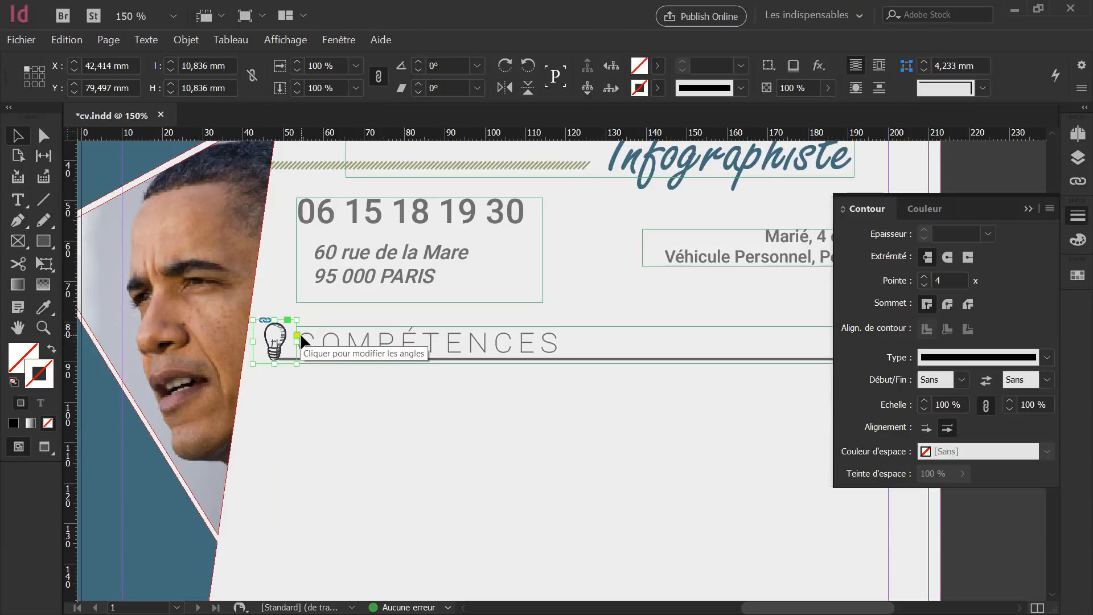
pyautogui.moveTo(296, 321); pyautogui.dragTo(281, 342)
pyautogui.click(325, 402)
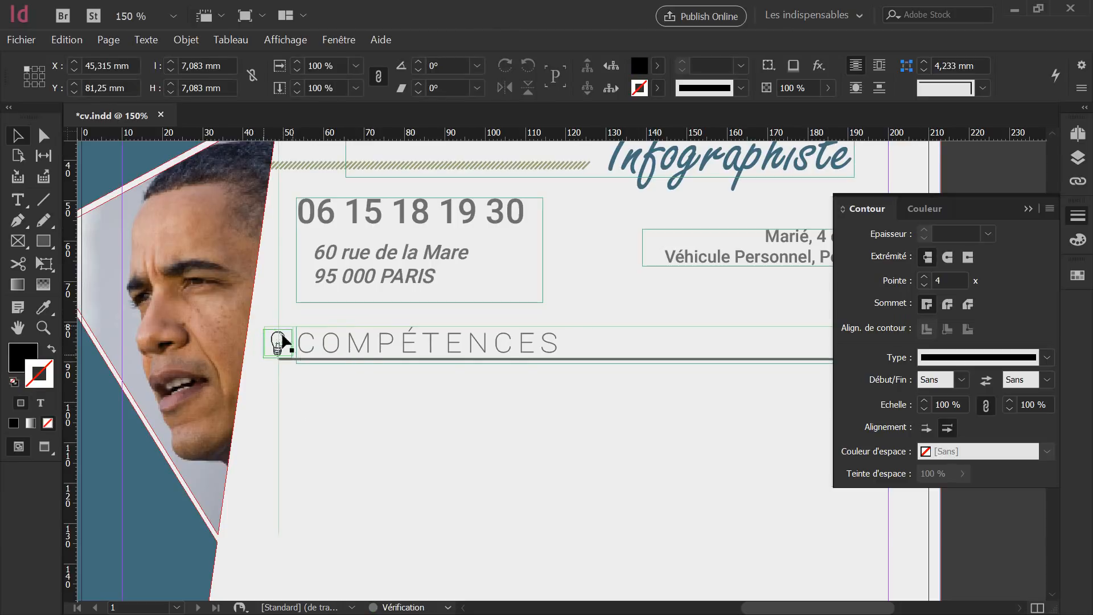
pyautogui.click(343, 391)
pyautogui.hotkey('shift', 'w')
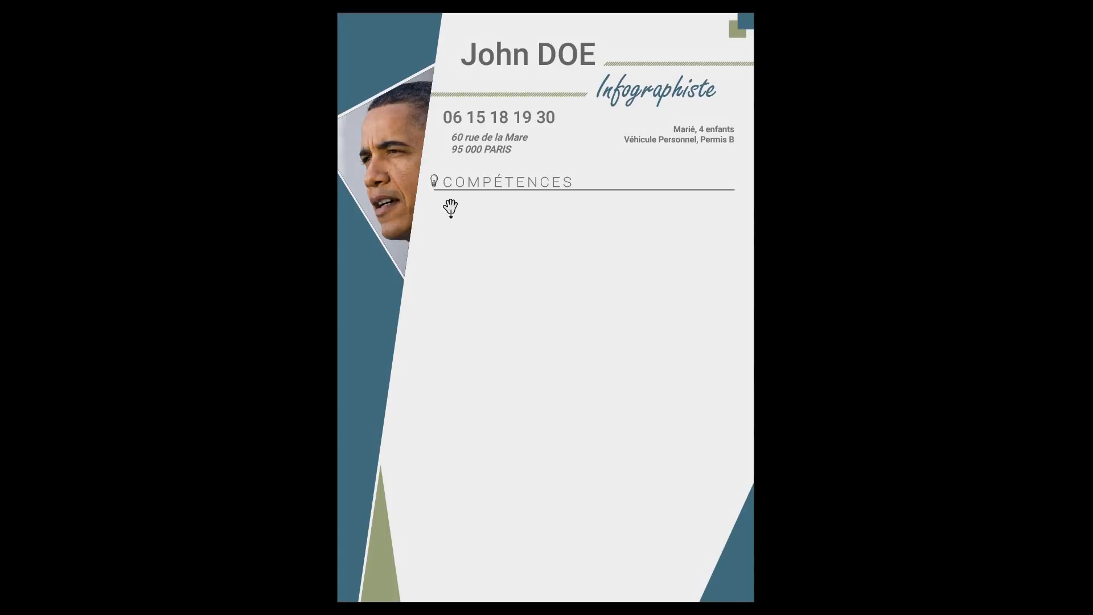
pyautogui.hotkey('shift', 'w')
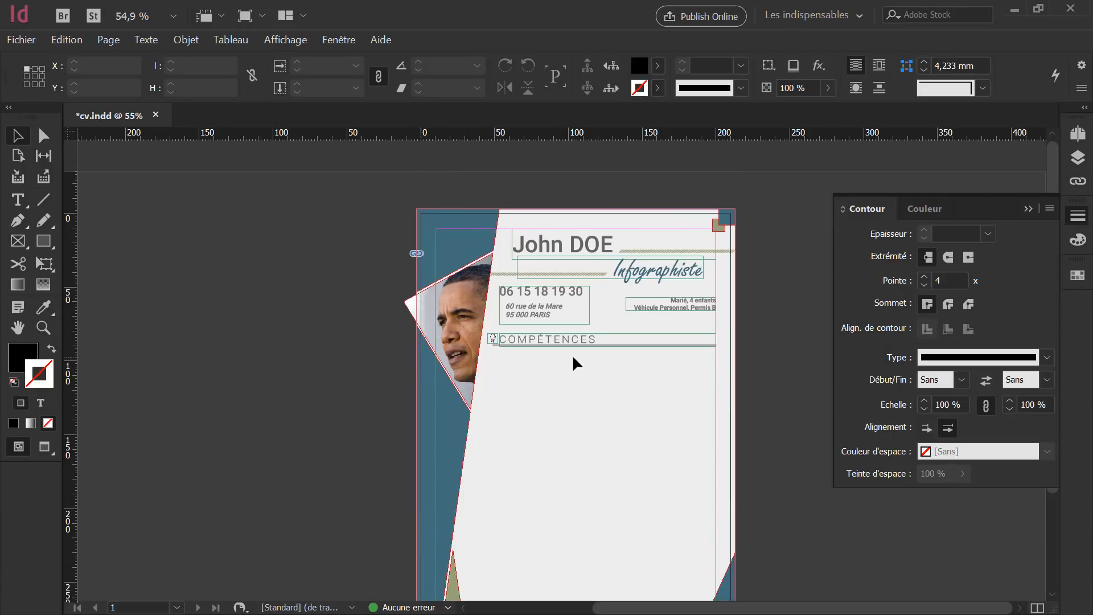
pyautogui.scroll(5, 576, 365)
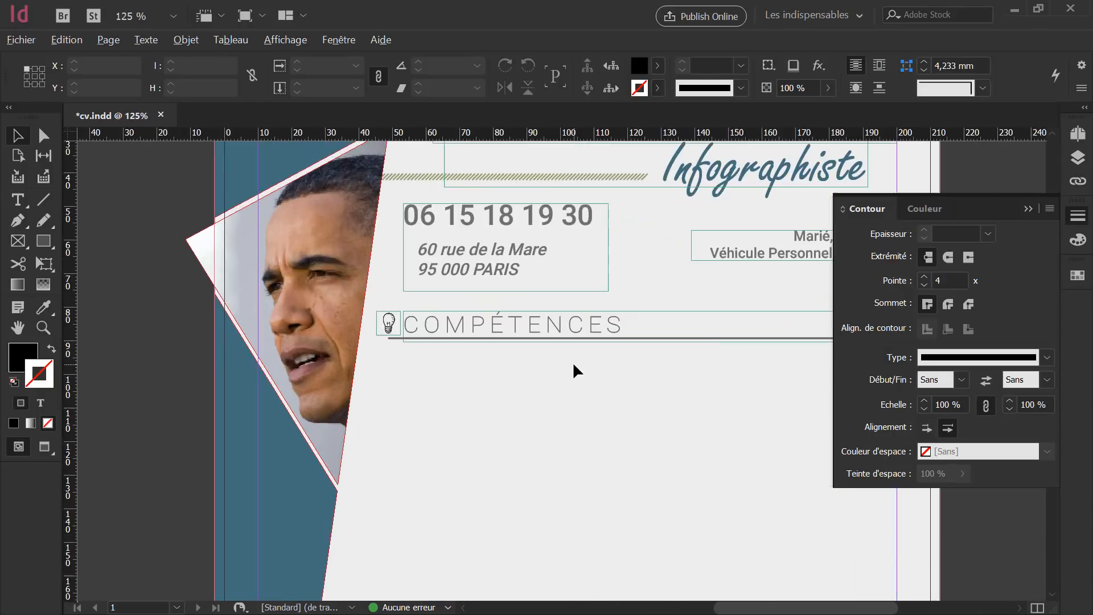
pyautogui.click(496, 319)
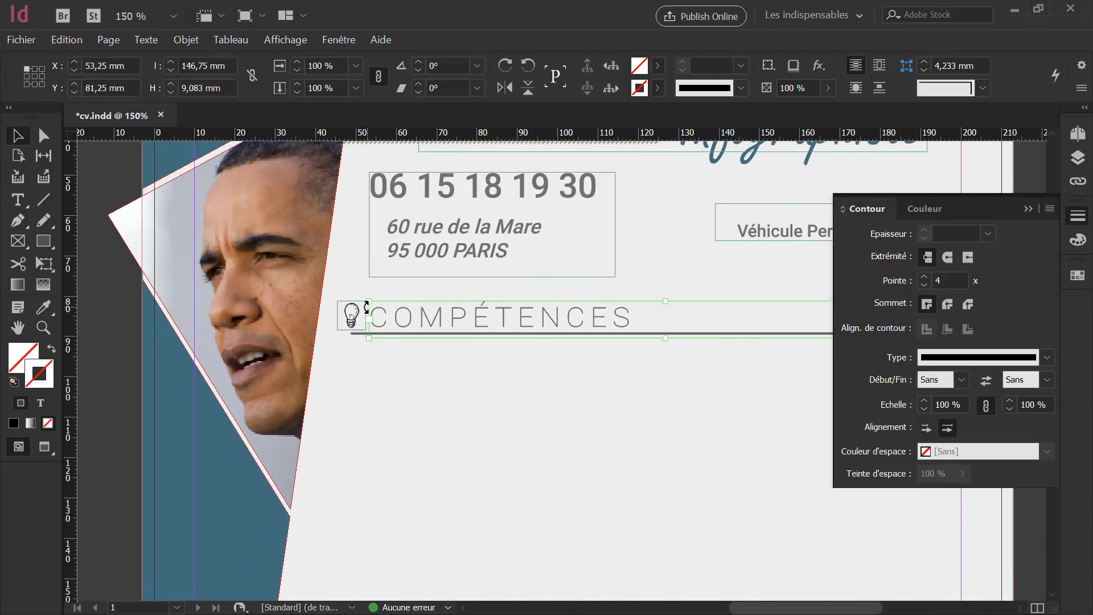
pyautogui.moveTo(367, 302)
pyautogui.mouseDown()
pyautogui.moveTo(386, 301)
pyautogui.moveTo(378, 294)
pyautogui.moveTo(375, 307)
pyautogui.mouseUp()
pyautogui.click(363, 311)
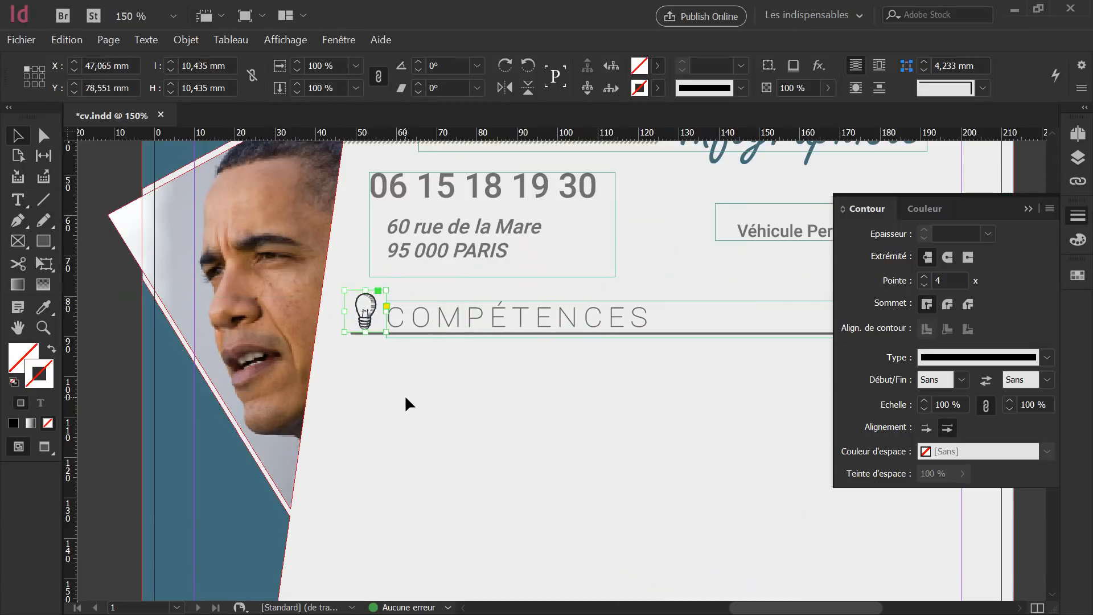
pyautogui.click(405, 402)
pyautogui.click(371, 305)
pyautogui.moveTo(374, 297); pyautogui.dragTo(388, 331)
pyautogui.click(437, 387)
pyautogui.click(382, 332)
pyautogui.click(460, 423)
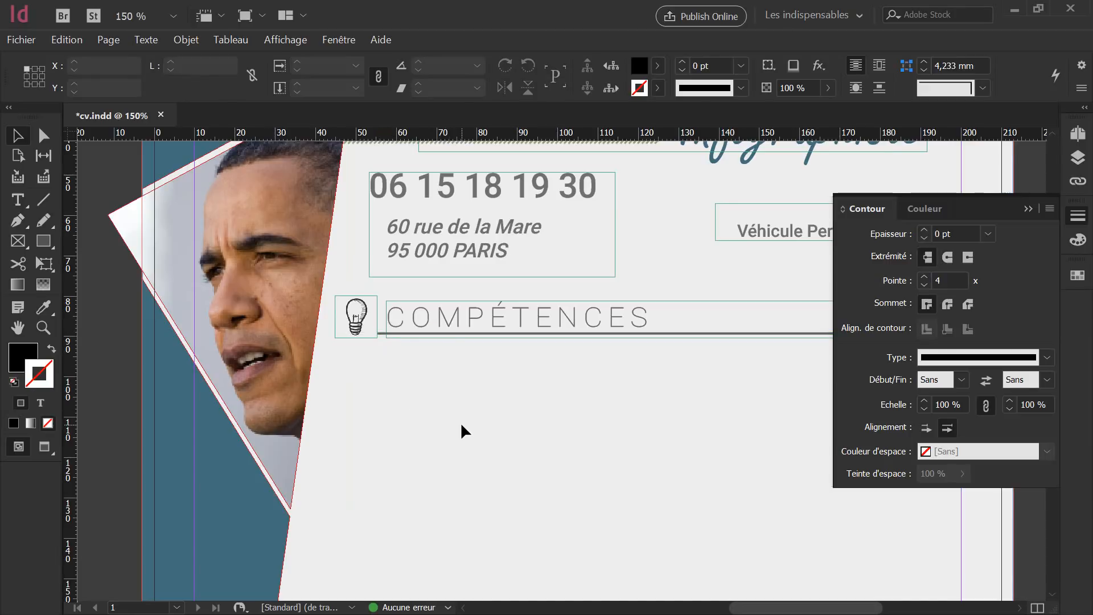
pyautogui.hotkey('shift', 'w')
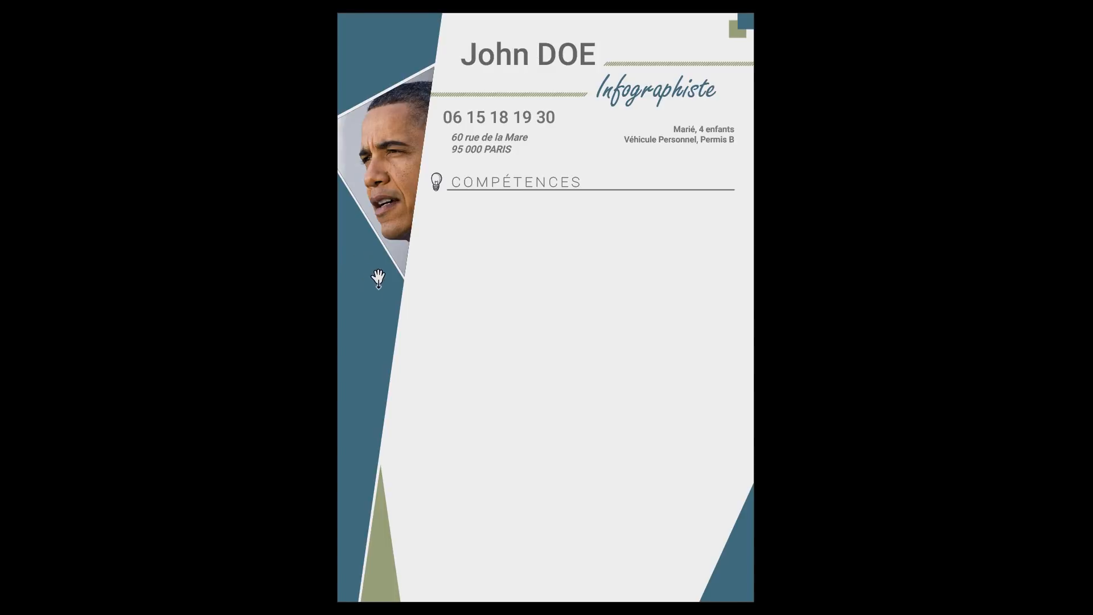
pyautogui.press('Escape')
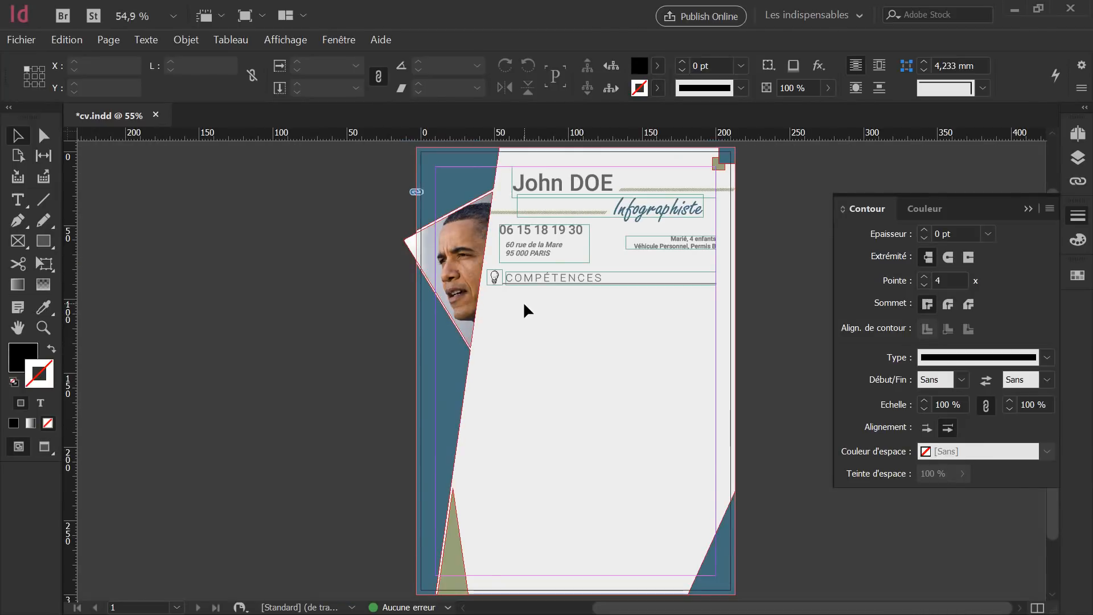
# Draw a text frame below COMPÉTENCES and type 'WEB : HTML, CSS, PHP ...'.
pyautogui.click(18, 199)
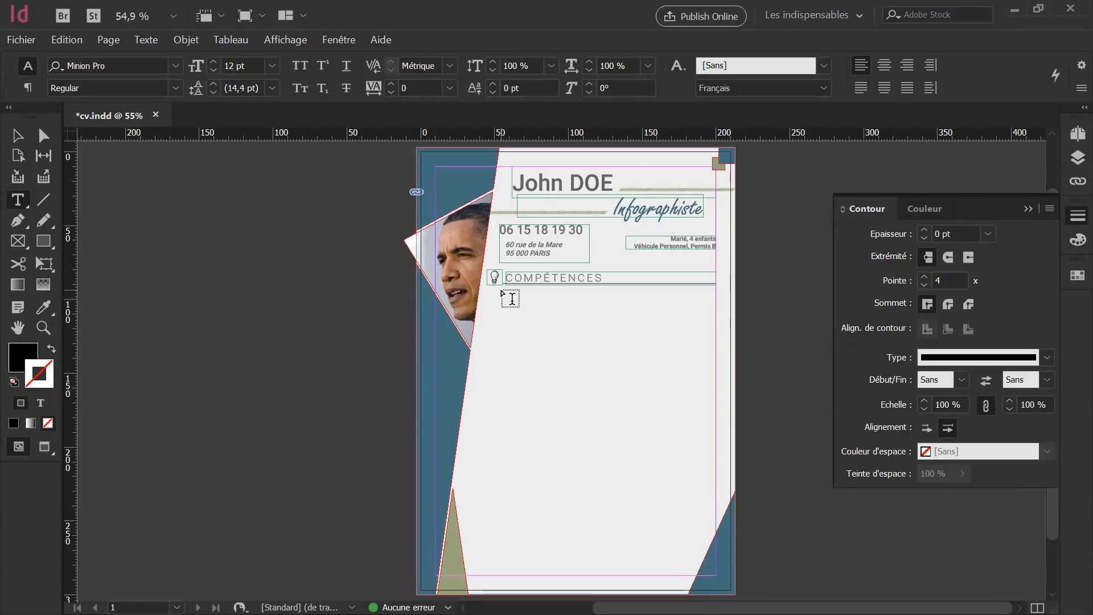
pyautogui.moveTo(502, 291); pyautogui.dragTo(611, 353)
pyautogui.scroll(3, 609, 344)
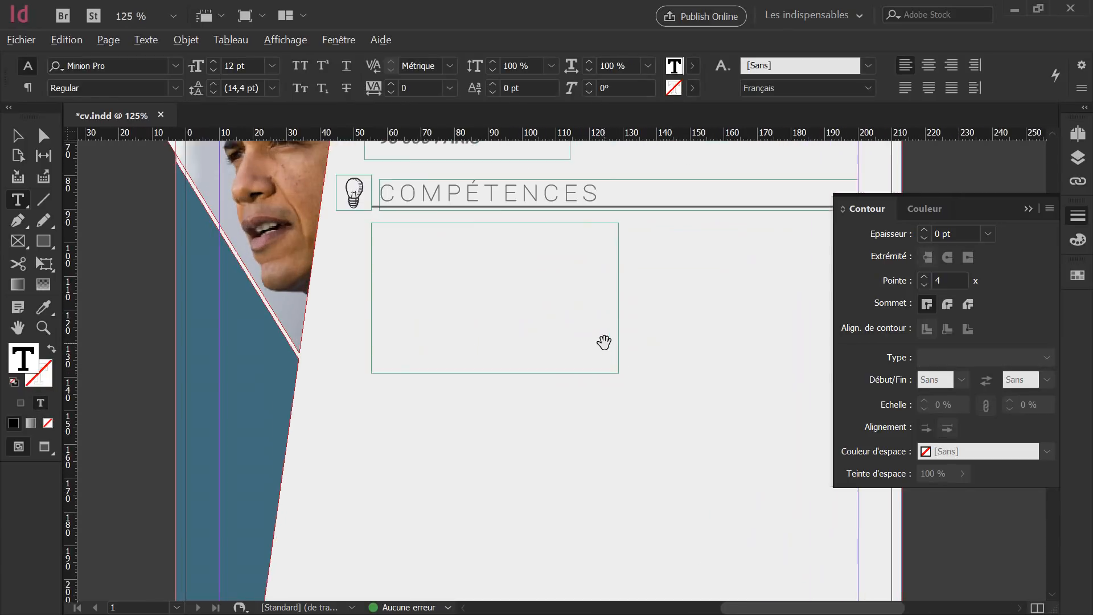
pyautogui.press('alt')
pyautogui.write('Web')
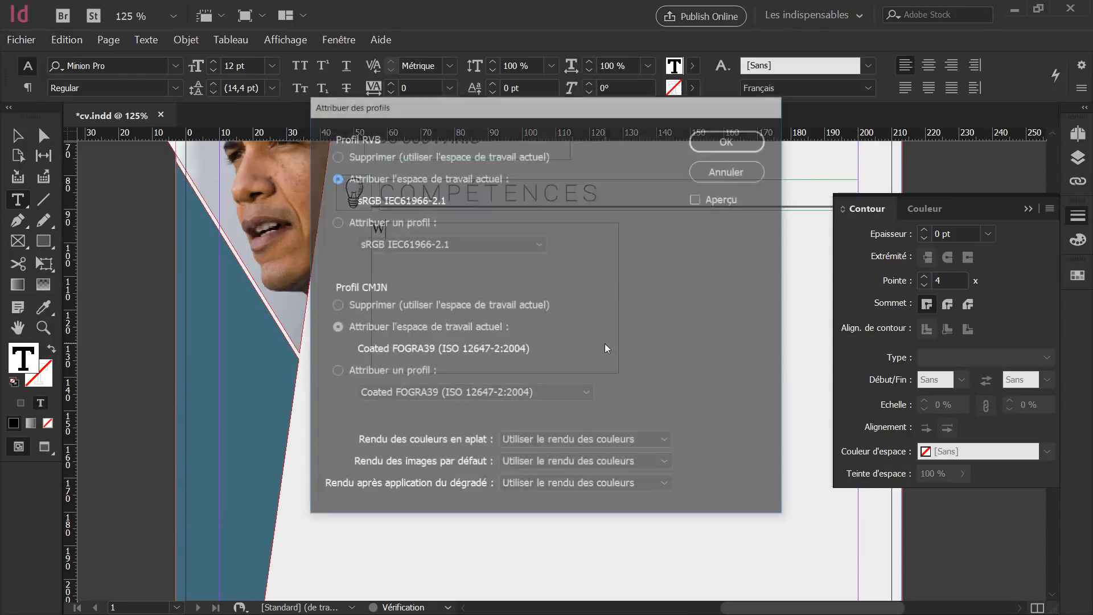
pyautogui.click(742, 177)
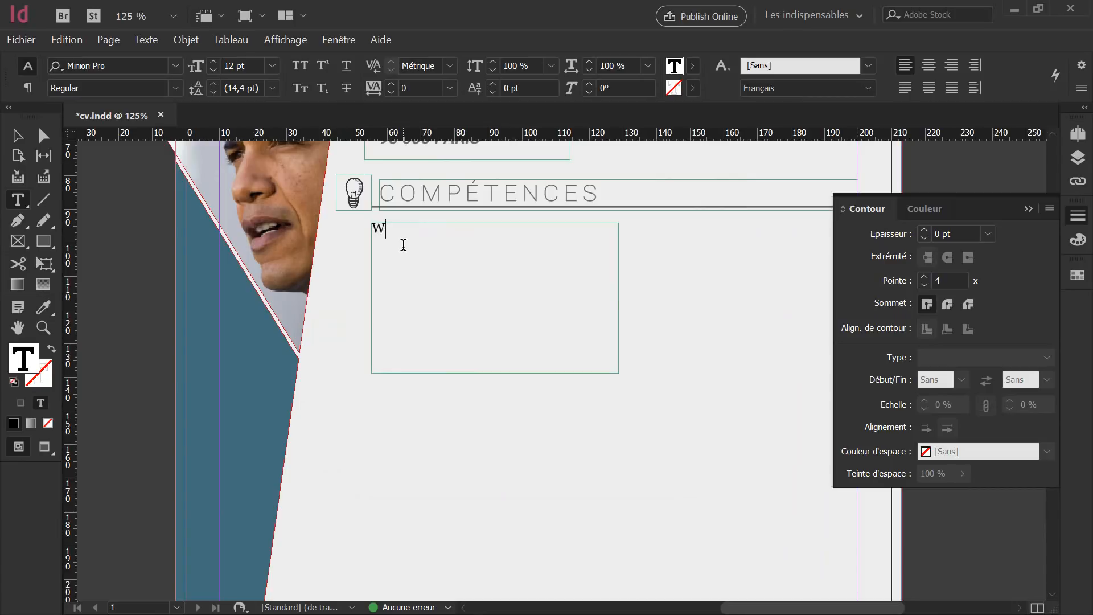
pyautogui.write('EB : HTML, CSS')
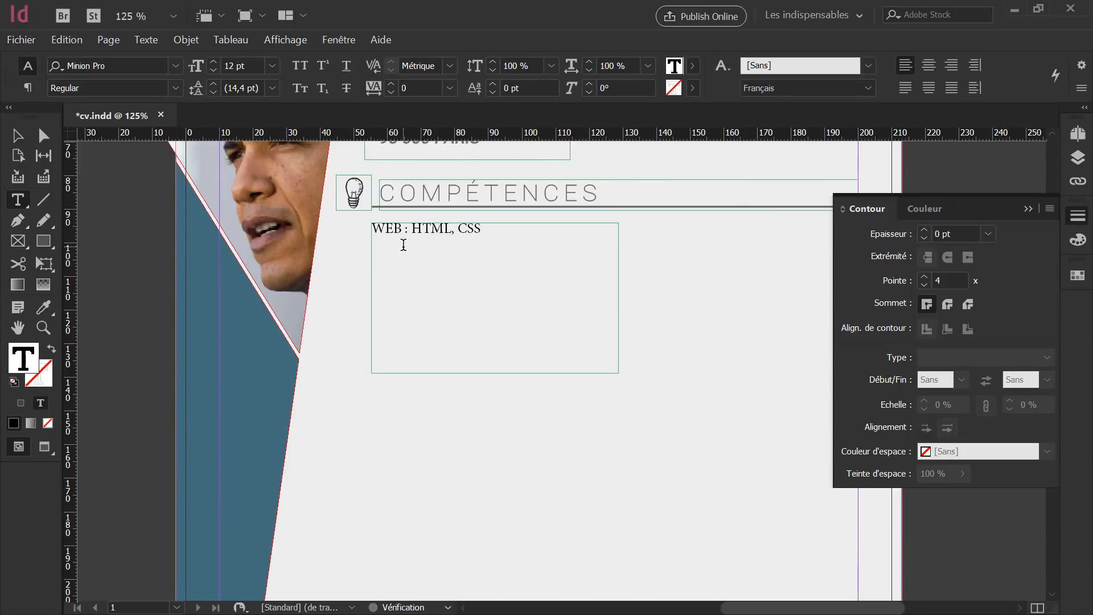
pyautogui.write(', PHP ...')
pyautogui.press('Return')
# Type the second skill line 'PAO Photoshop, Indesign, Illustrator'.
pyautogui.write('PAO Phot')
pyautogui.press('BackSpace')
pyautogui.press('BackSpace')
pyautogui.press('BackSpace')
pyautogui.press('BackSpace')
pyautogui.write('PHOT')
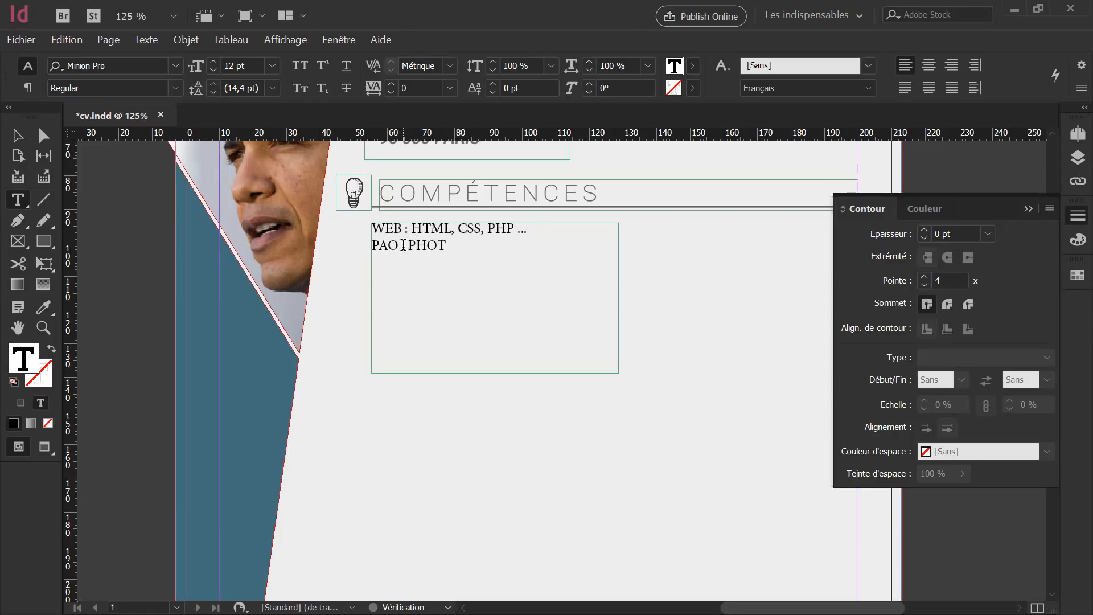
pyautogui.write('OS')
pyautogui.press('BackSpace')
pyautogui.press('BackSpace')
pyautogui.press('BackSpace')
pyautogui.press('BackSpace')
pyautogui.press('BackSpace')
pyautogui.write('hotoshop, Indesign')
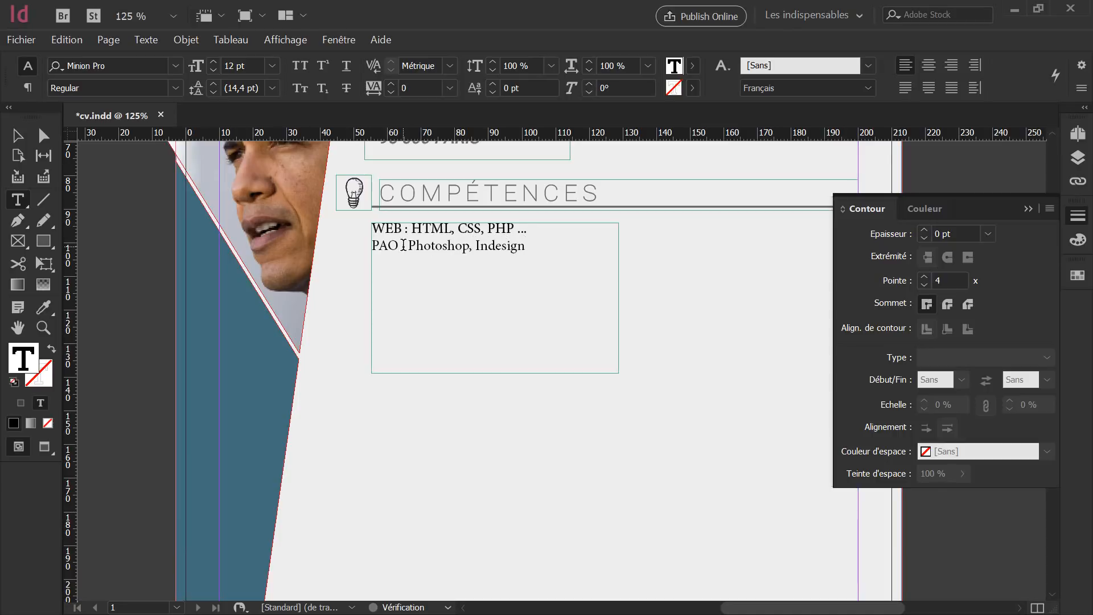
pyautogui.write(', Illustrator')
pyautogui.press('Return')
# Type 'BUREAUTIQUE : Word, Excel' and insert the missing colon after PAO.
pyautogui.write('Bue')
pyautogui.press('BackSpace')
pyautogui.write('e')
pyautogui.write('ea')
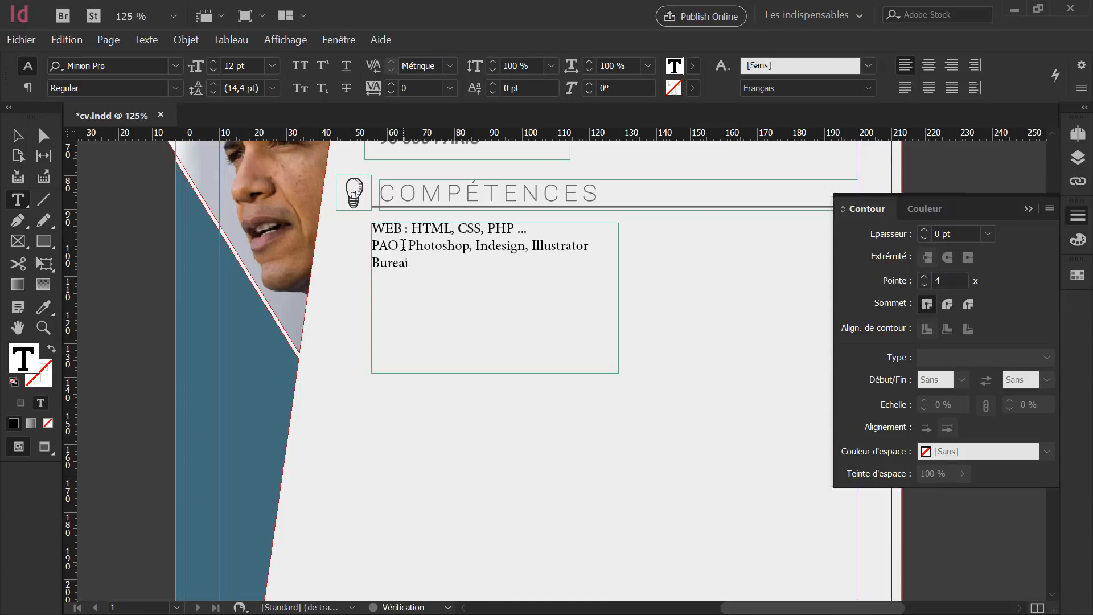
pyautogui.press('BackSpace')
pyautogui.press('BackSpace')
pyautogui.press('BackSpace')
pyautogui.press('BackSpace')
pyautogui.write('UREAUTIQUE')
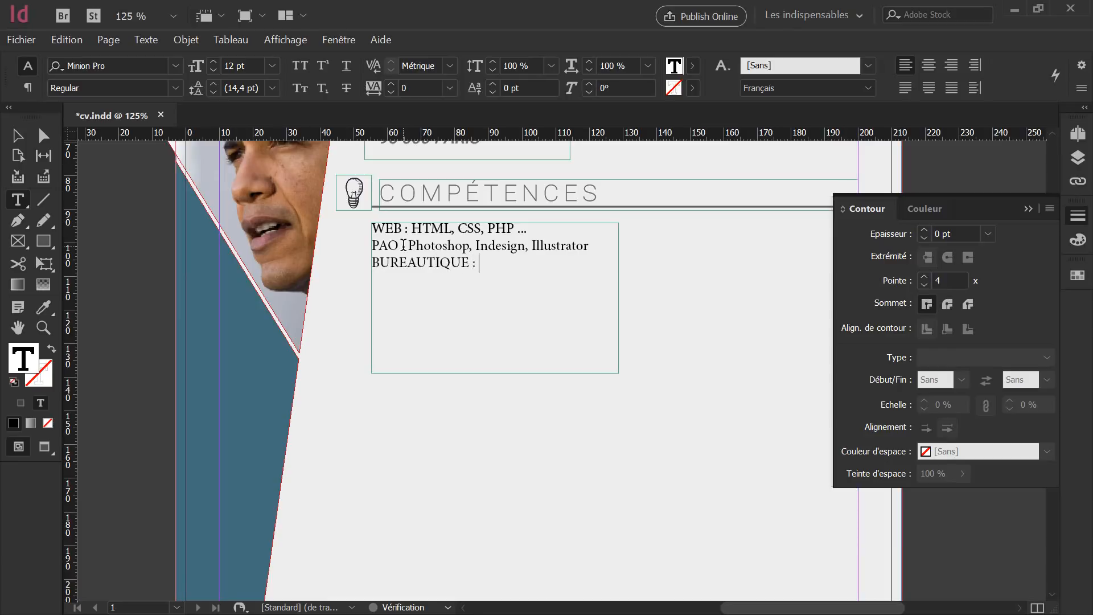
pyautogui.write(' : Word, Excel')
pyautogui.click(403, 245)
pyautogui.write(':')
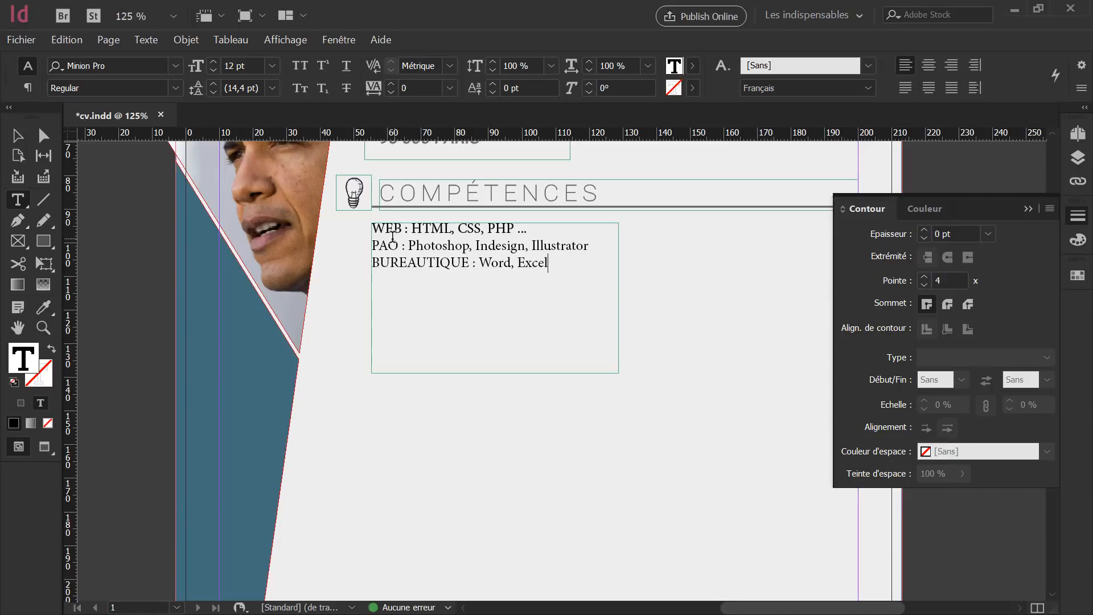
pyautogui.click(18, 136)
# Set the three skill lines in Roboto Medium.
pyautogui.doubleClick(566, 268)
pyautogui.moveTo(564, 263); pyautogui.dragTo(353, 219)
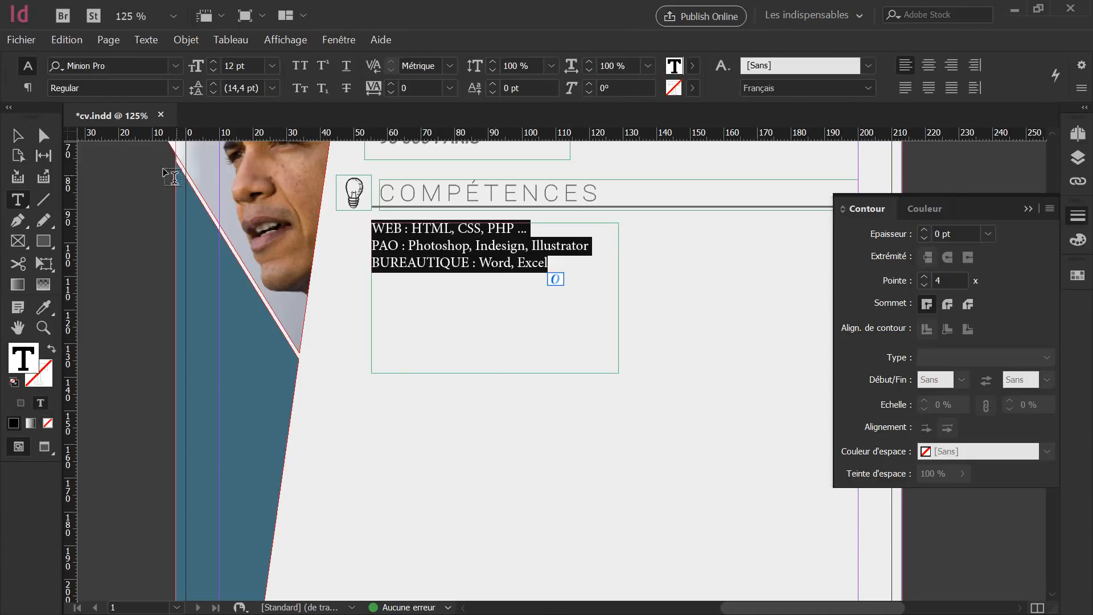
pyautogui.click(117, 66)
pyautogui.write('robo')
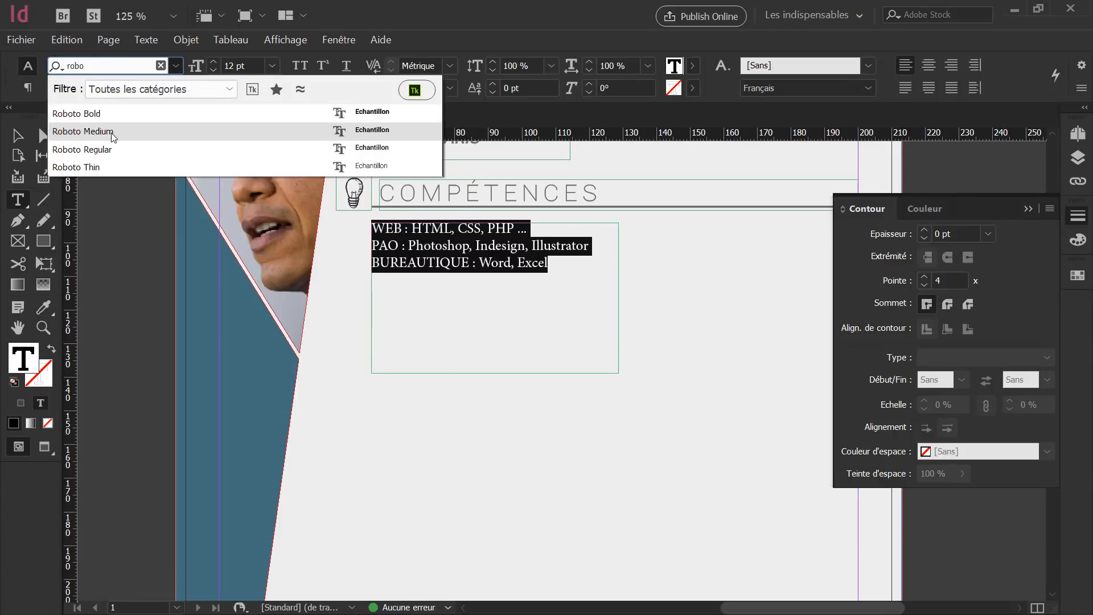
pyautogui.click(116, 133)
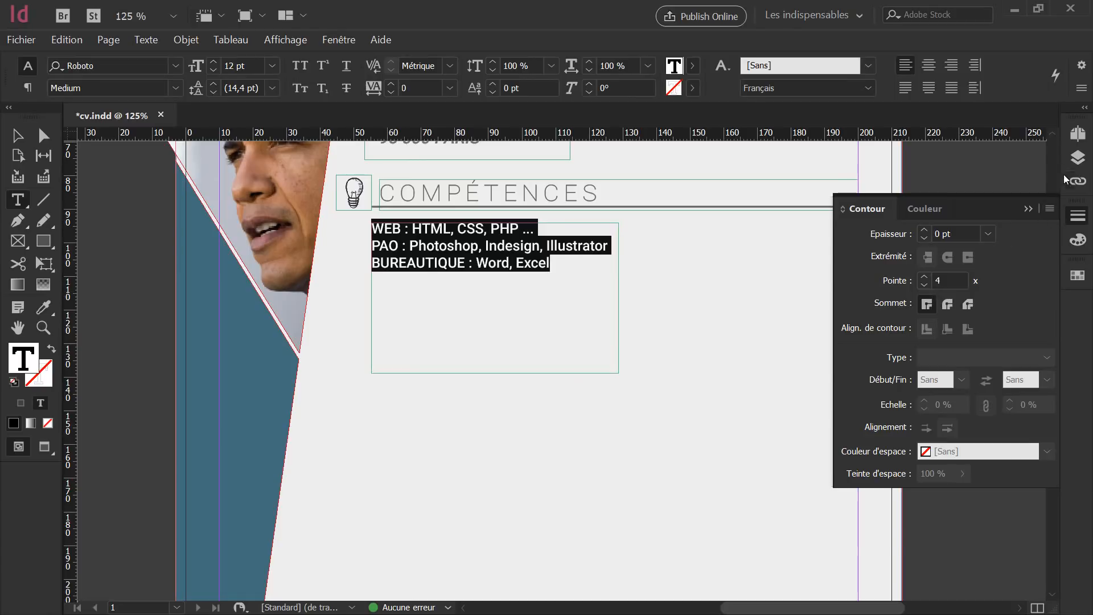
# Give the skill lines a 60% black tint in the Couleur panel.
pyautogui.click(1077, 239)
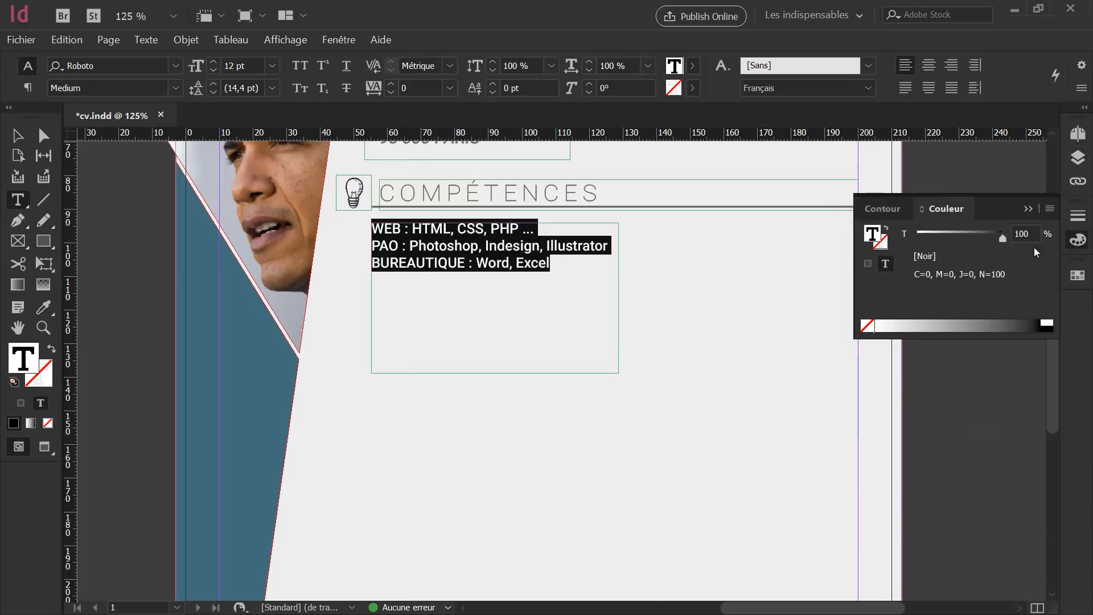
pyautogui.click(865, 234)
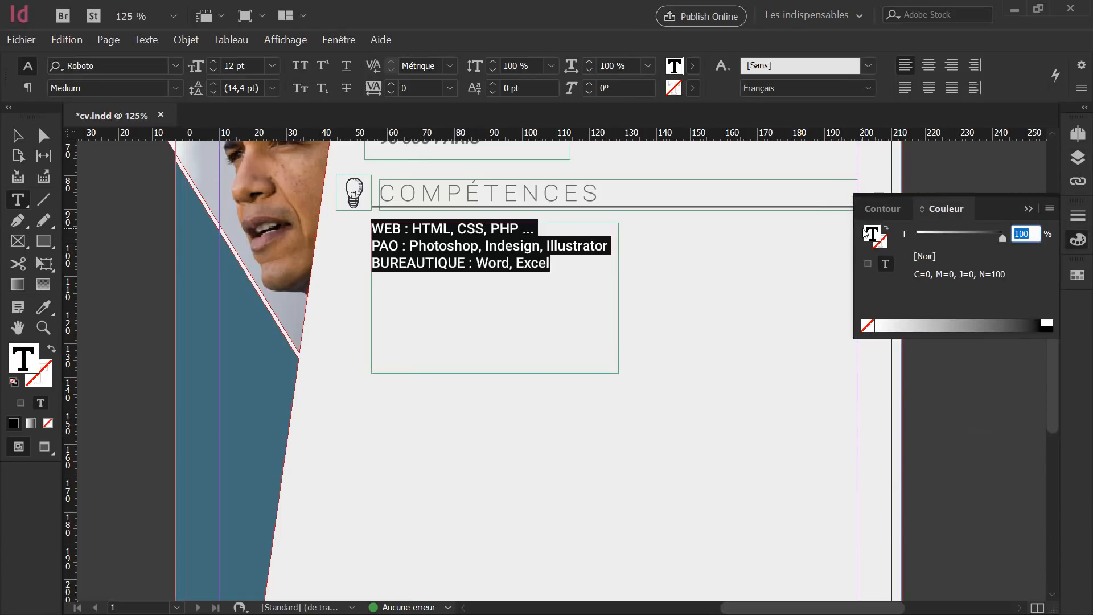
pyautogui.write('75')
pyautogui.press('Escape')
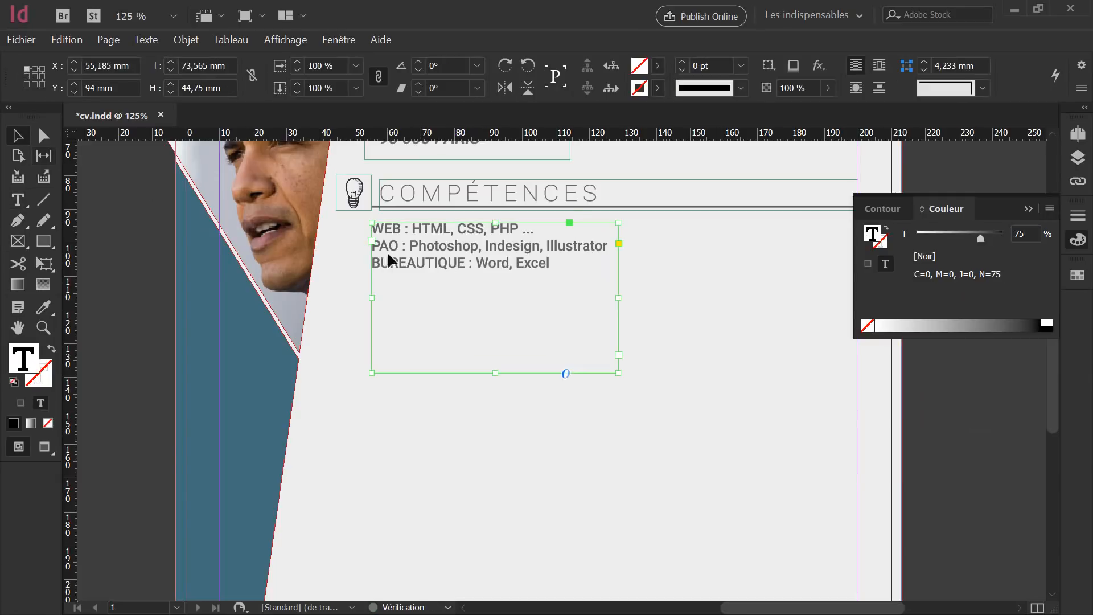
pyautogui.doubleClick(554, 263)
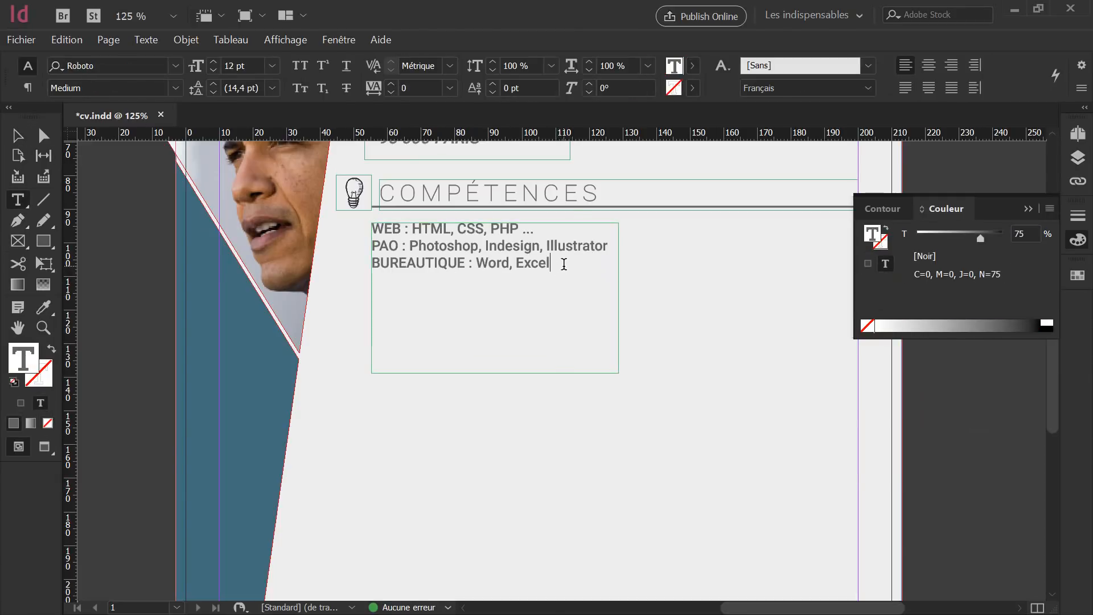
pyautogui.moveTo(565, 266); pyautogui.dragTo(360, 224)
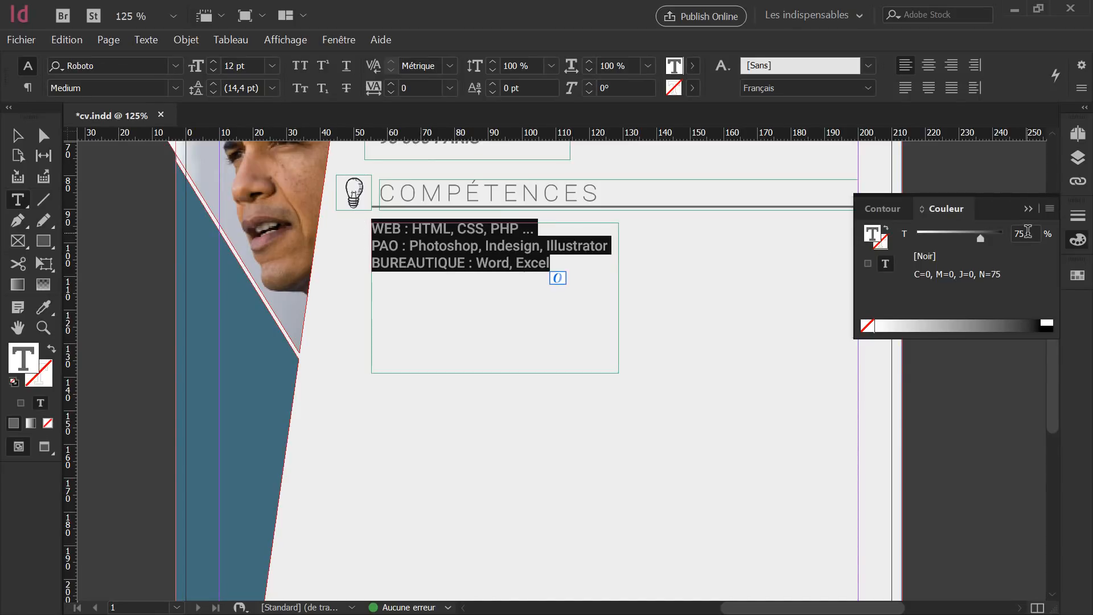
pyautogui.click(981, 238)
pyautogui.write('60')
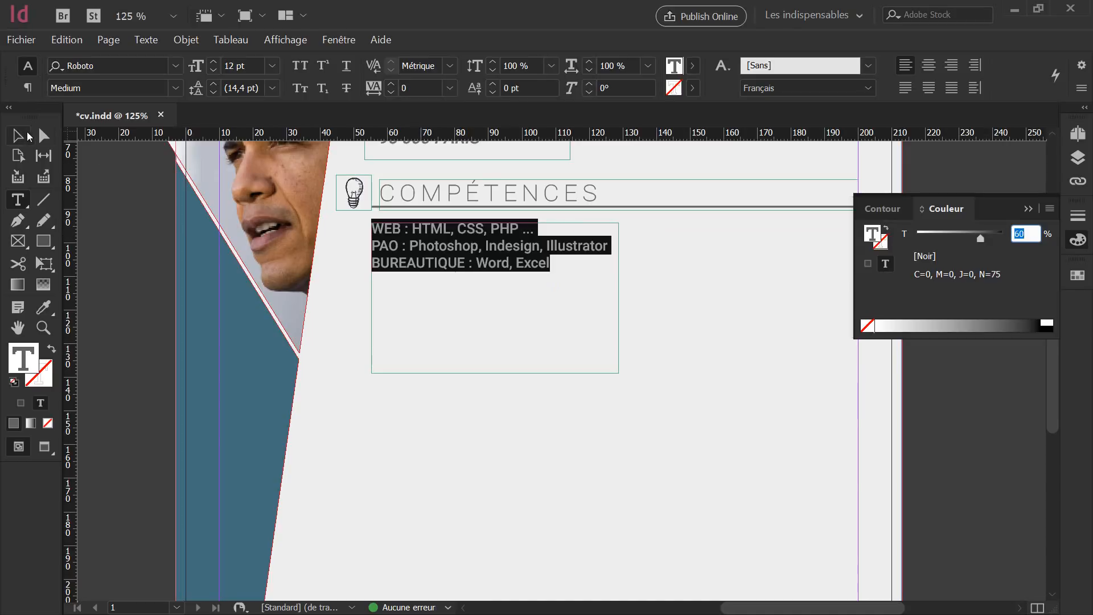
pyautogui.press('Return')
pyautogui.click(21, 136)
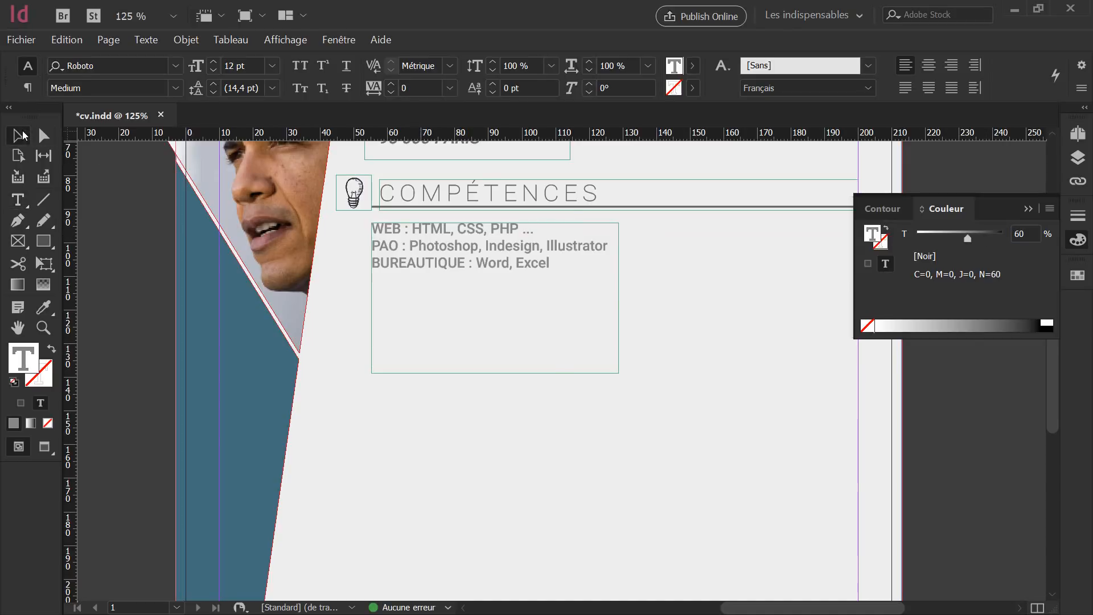
pyautogui.click(519, 286)
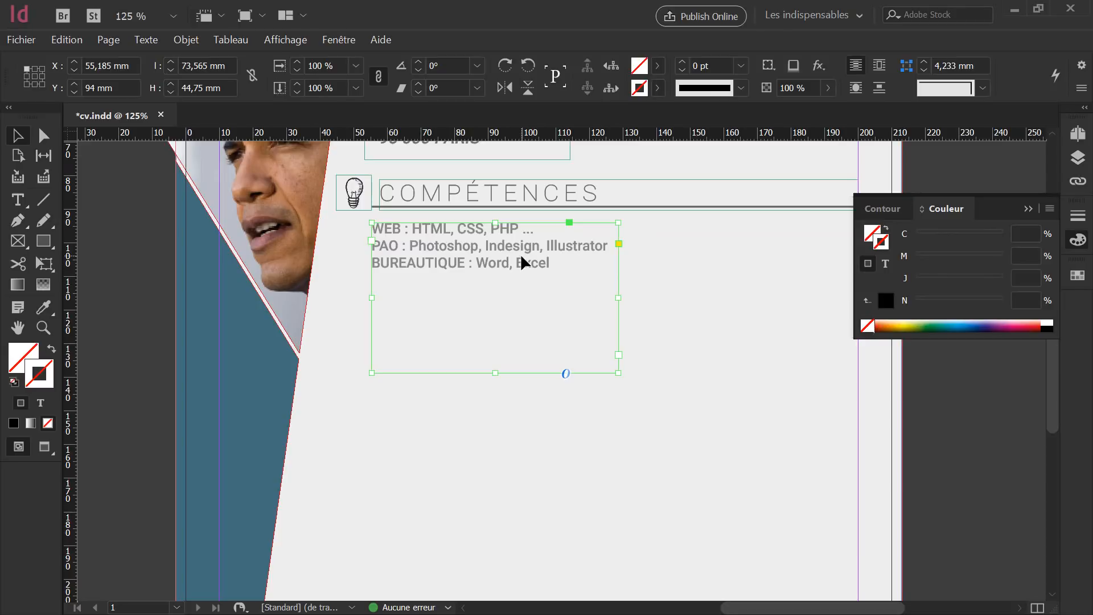
# Replace the colons after WEB, PAO and BUREAUTIQUE with line breaks, moving each software list down.
pyautogui.doubleClick(523, 262)
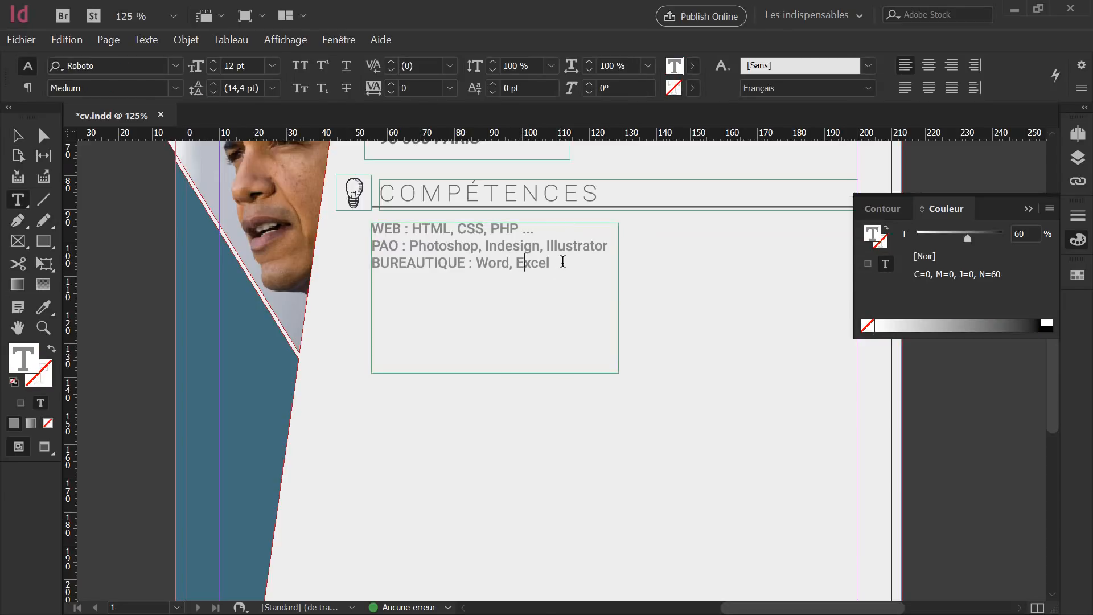
pyautogui.moveTo(558, 262); pyautogui.dragTo(354, 222)
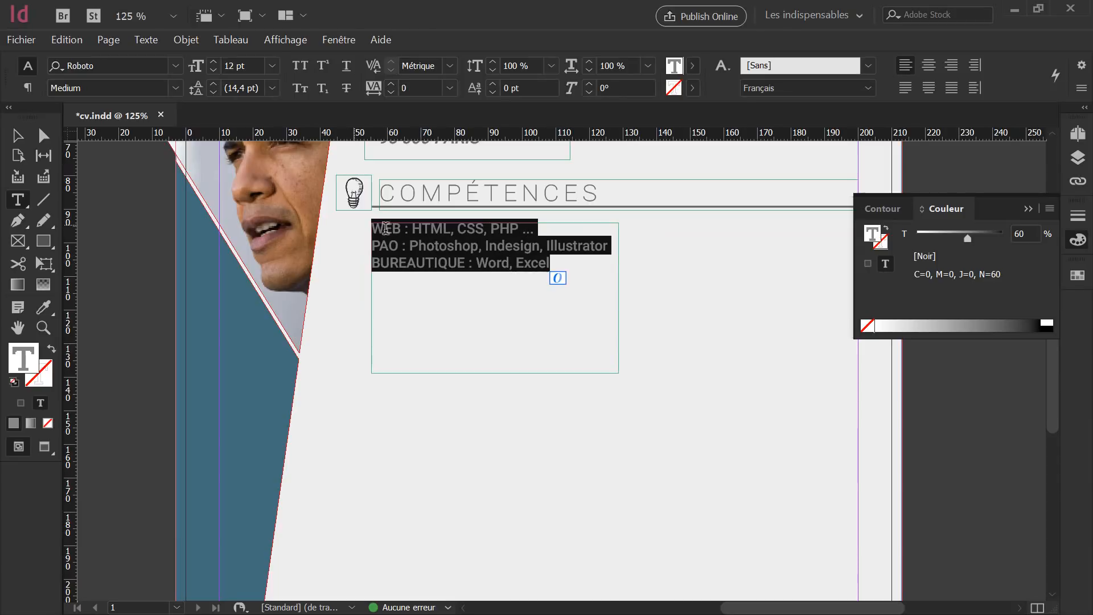
pyautogui.click(417, 243)
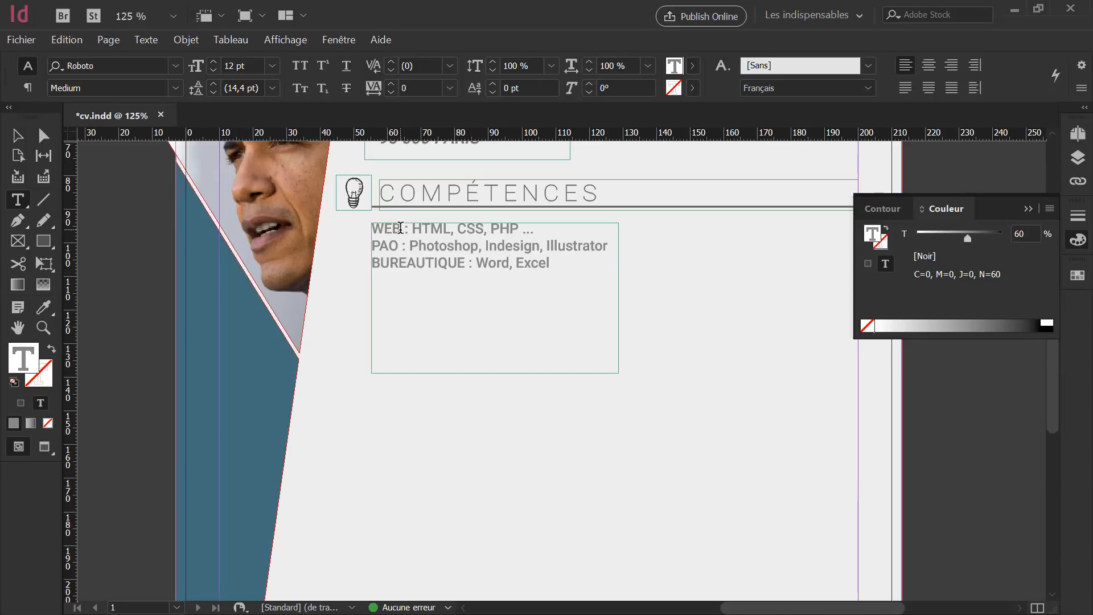
pyautogui.moveTo(400, 228); pyautogui.dragTo(409, 229)
pyautogui.press('Return')
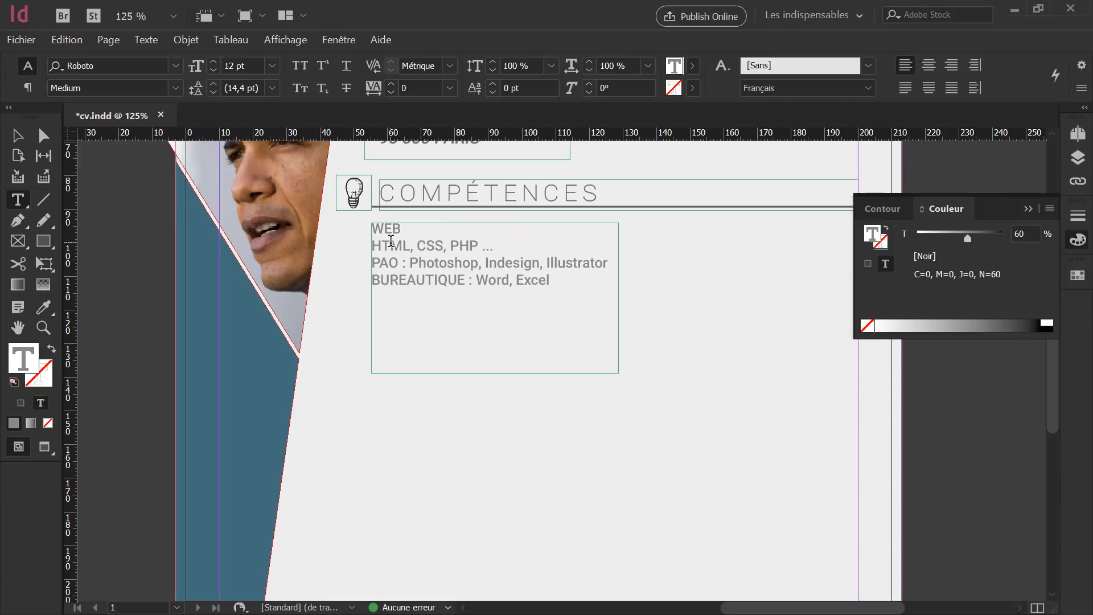
pyautogui.doubleClick(402, 262)
pyautogui.press('Return')
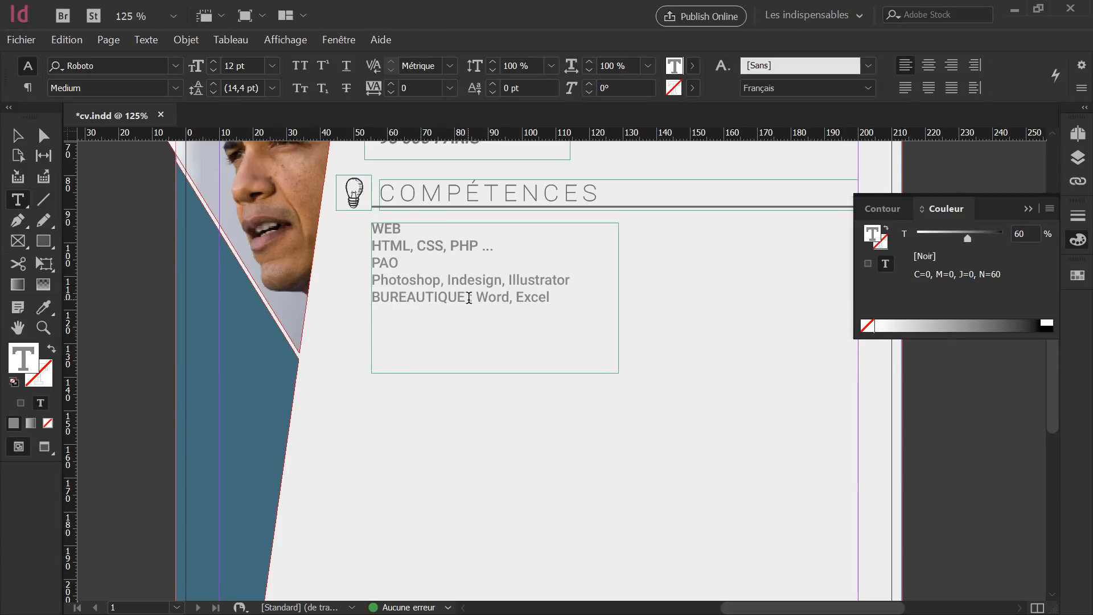
pyautogui.doubleClick(469, 297)
pyautogui.press('Return')
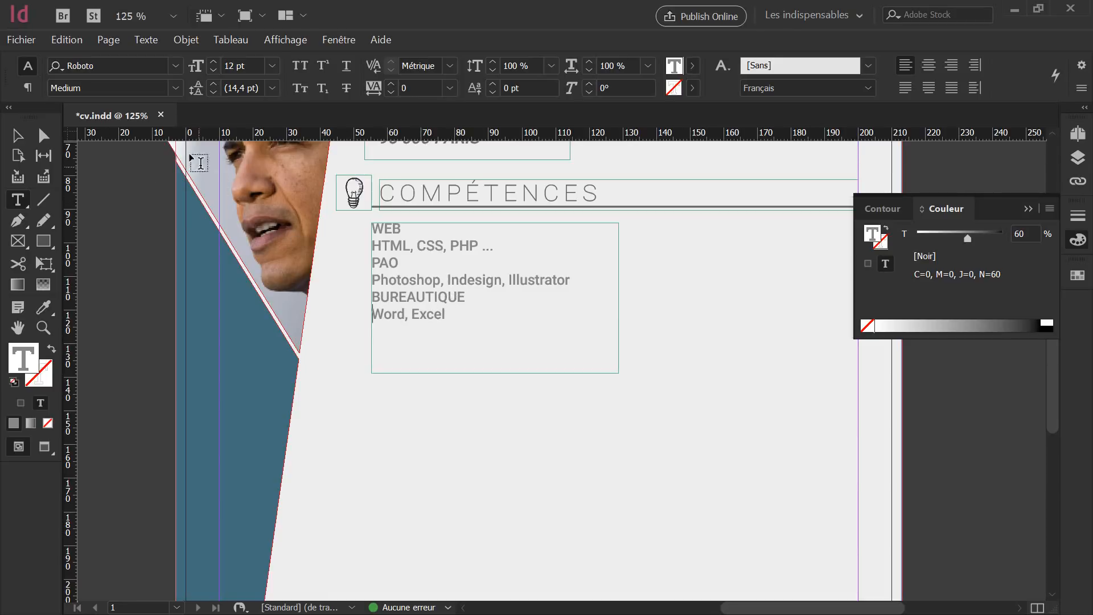
# Show hidden characters and give the six skill lines 4 mm Space After.
pyautogui.click(146, 40)
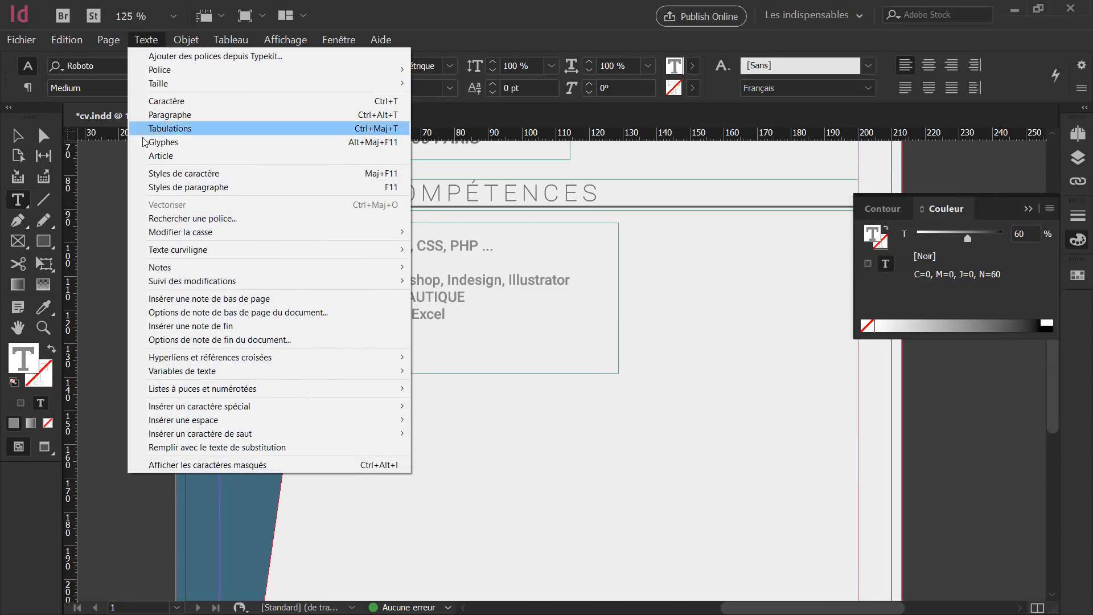
pyautogui.click(206, 464)
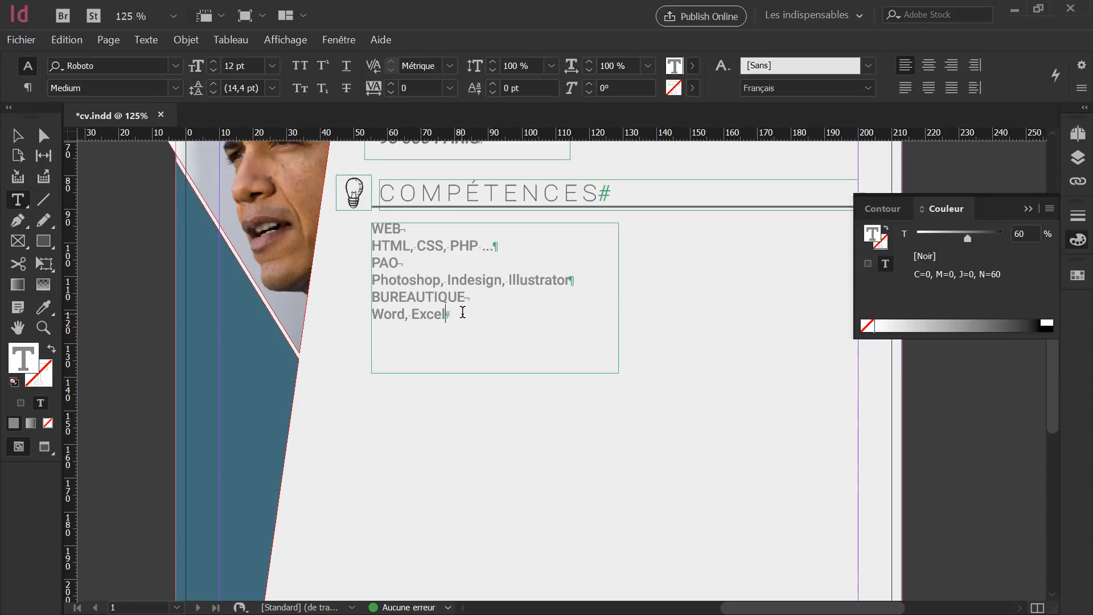
pyautogui.moveTo(441, 313); pyautogui.dragTo(357, 242)
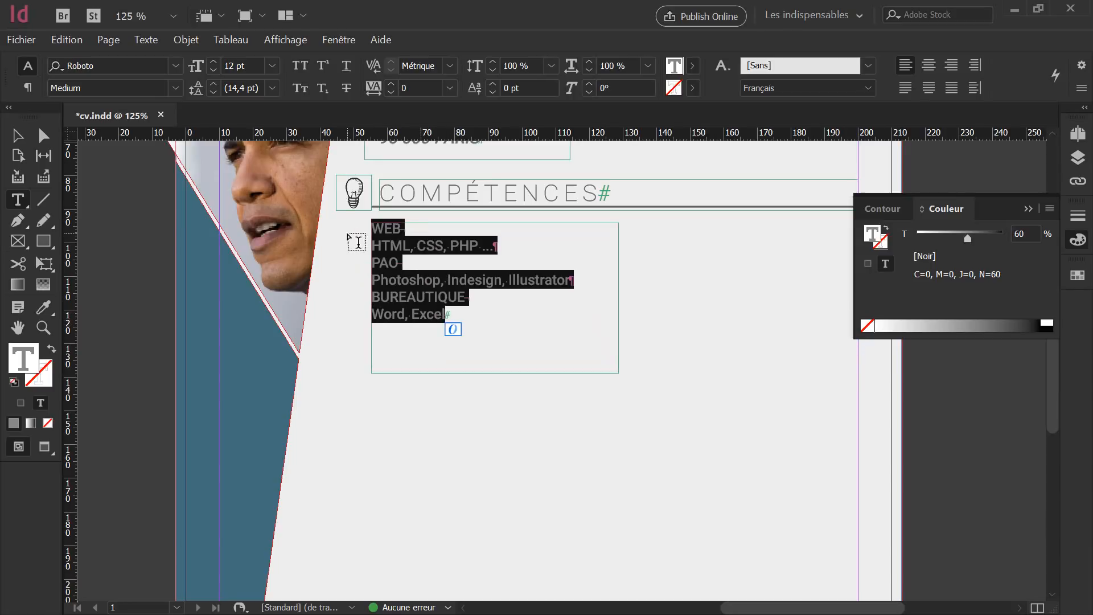
pyautogui.click(27, 88)
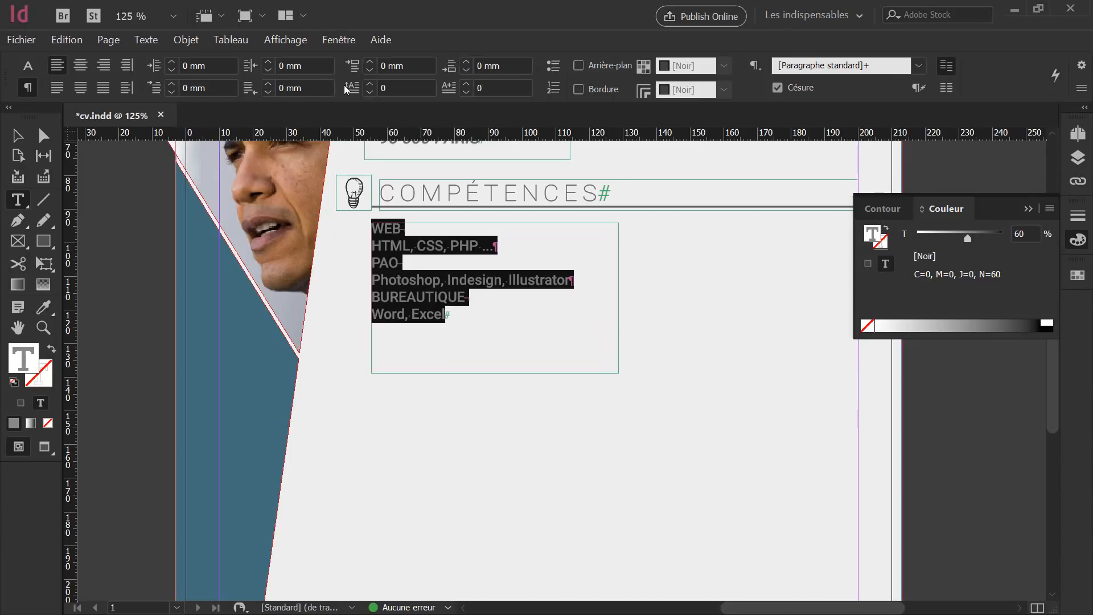
pyautogui.click(467, 62)
pyautogui.click(466, 62)
pyautogui.click(467, 63)
pyautogui.click(467, 63)
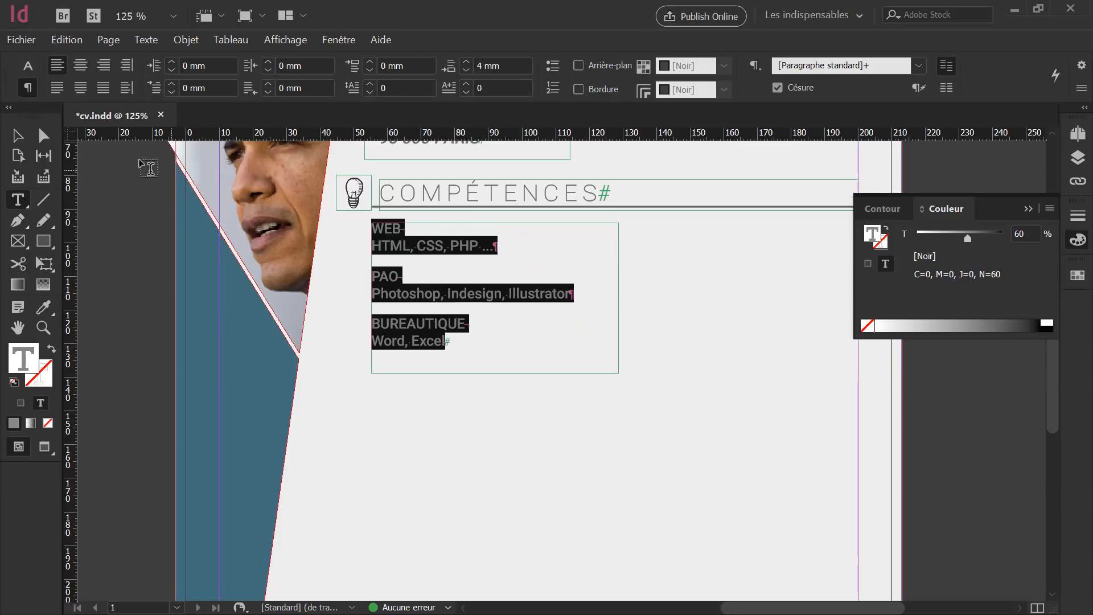
pyautogui.click(17, 136)
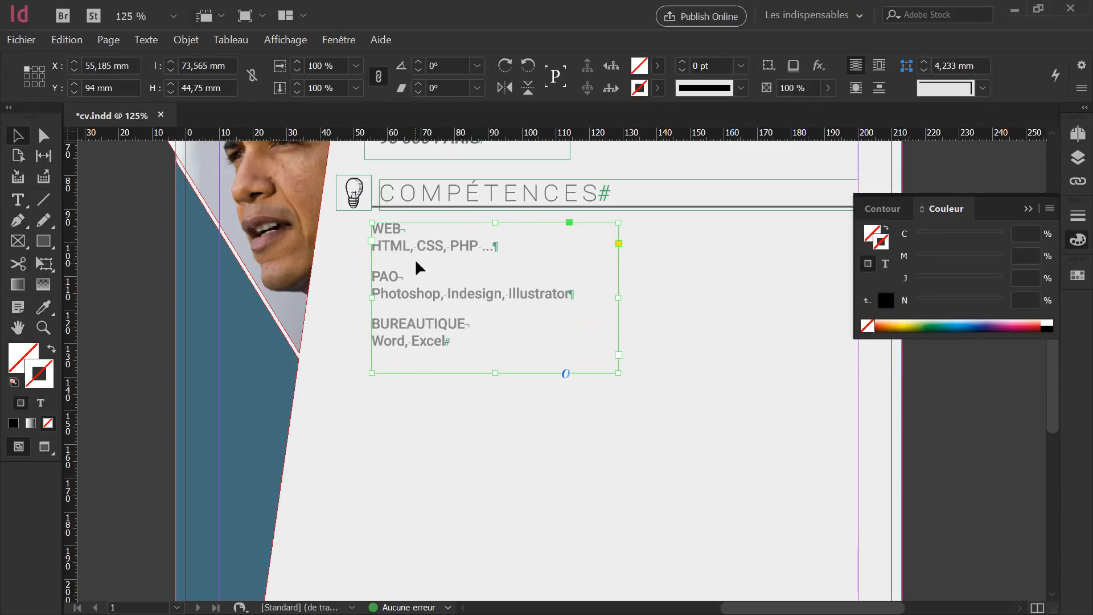
# Tint the WEB heading to 80% black, after first trying 70%.
pyautogui.press('t')
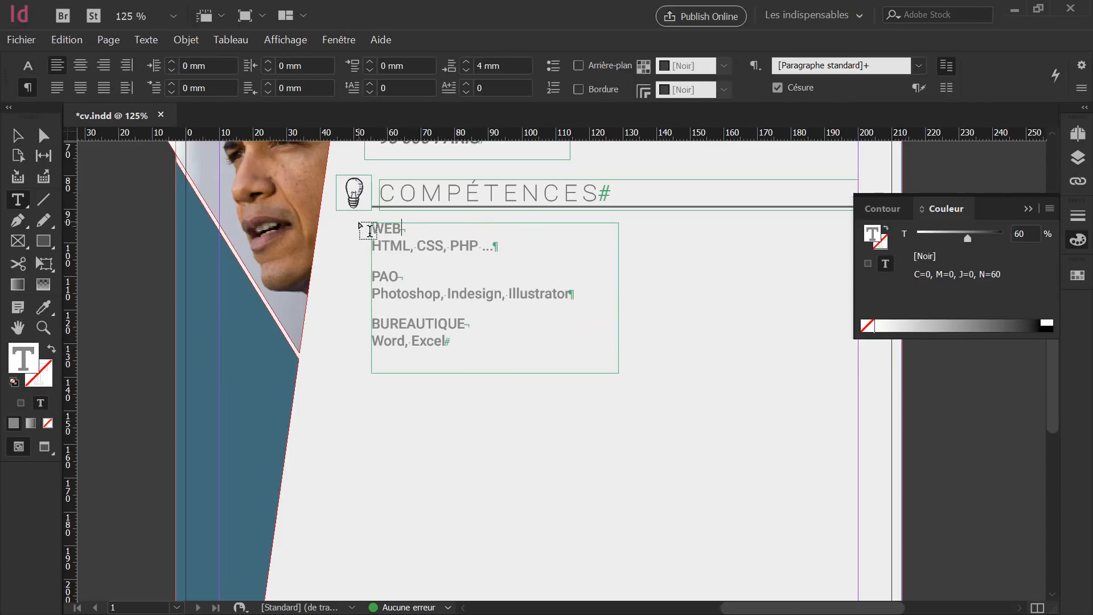
pyautogui.moveTo(418, 232); pyautogui.dragTo(361, 233)
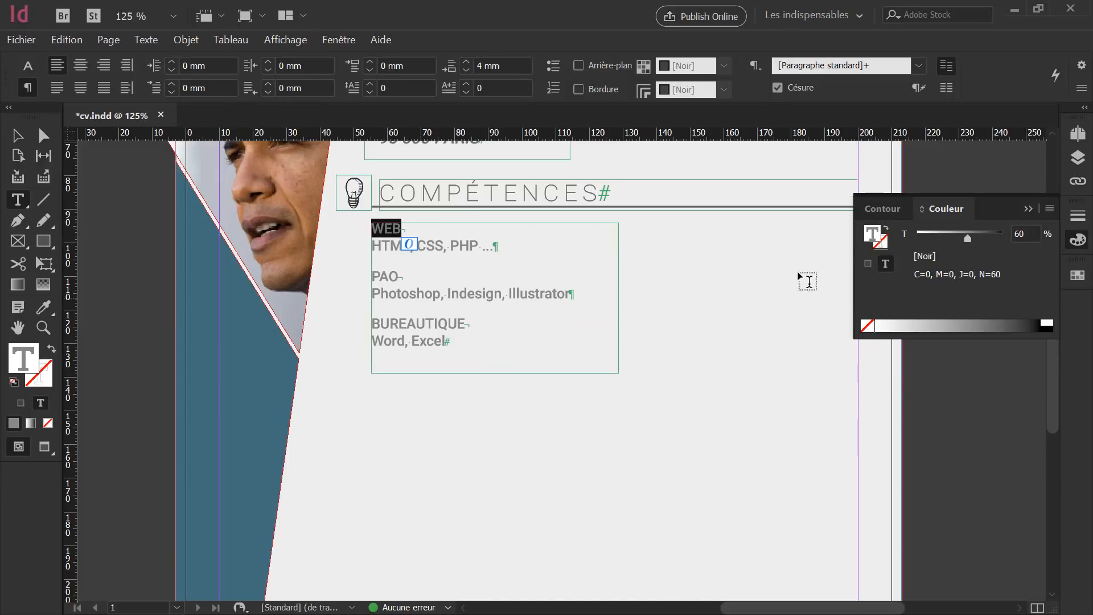
pyautogui.click(1017, 241)
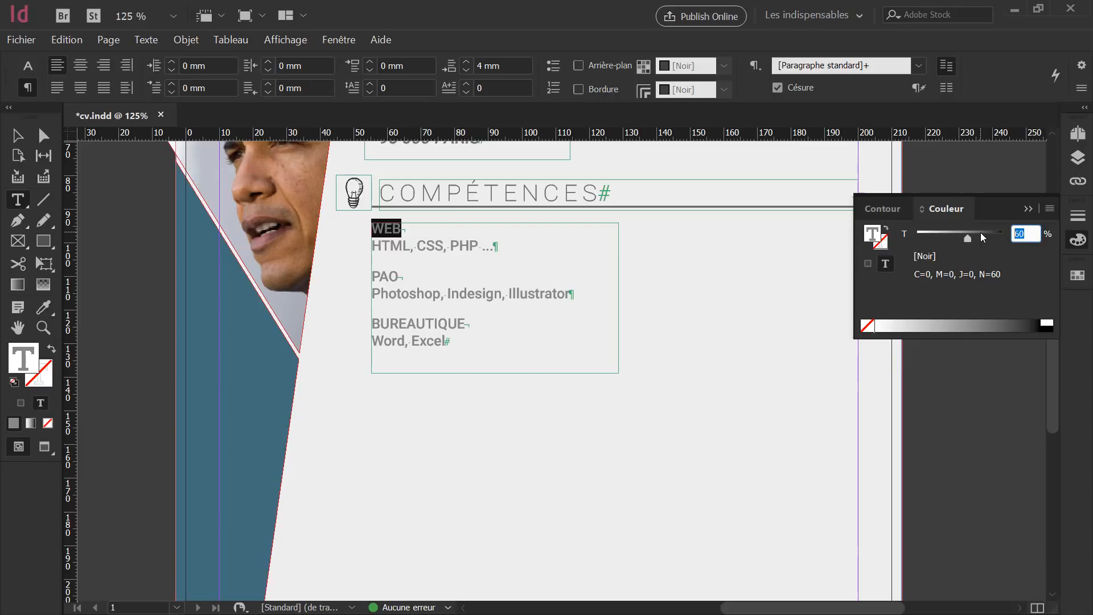
pyautogui.write('70')
pyautogui.press('Return')
pyautogui.click(438, 272)
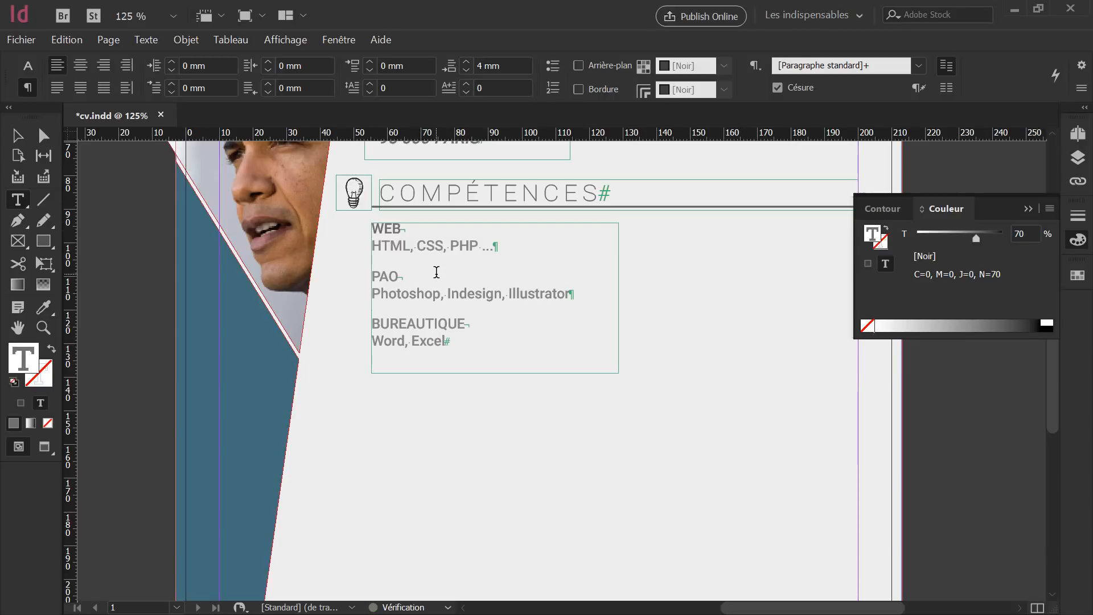
pyautogui.moveTo(402, 228); pyautogui.dragTo(371, 227)
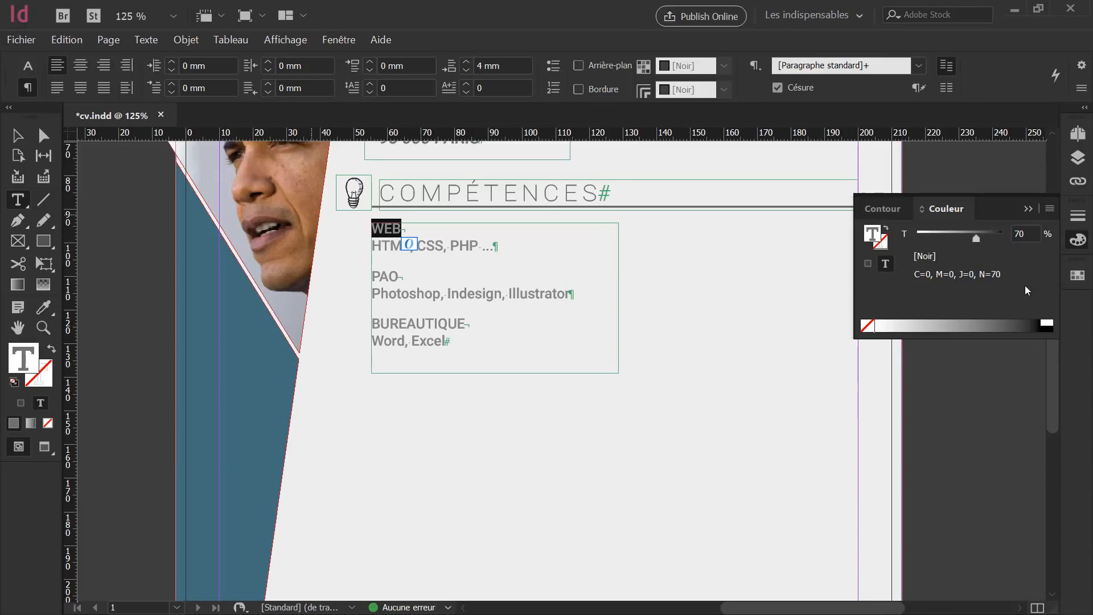
pyautogui.click(1025, 234)
pyautogui.write('80')
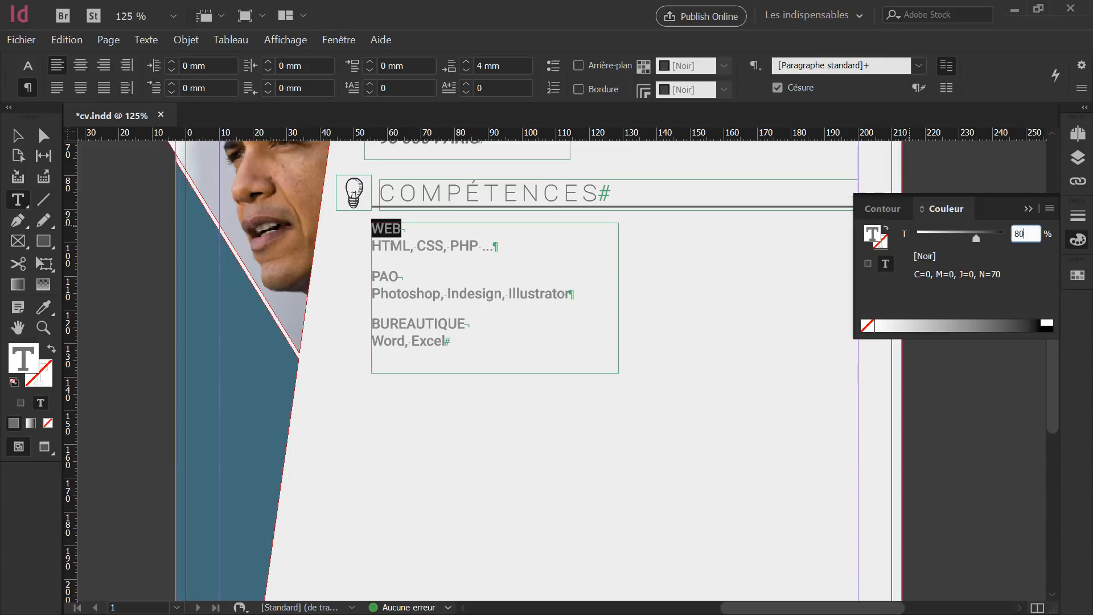
pyautogui.press('Return')
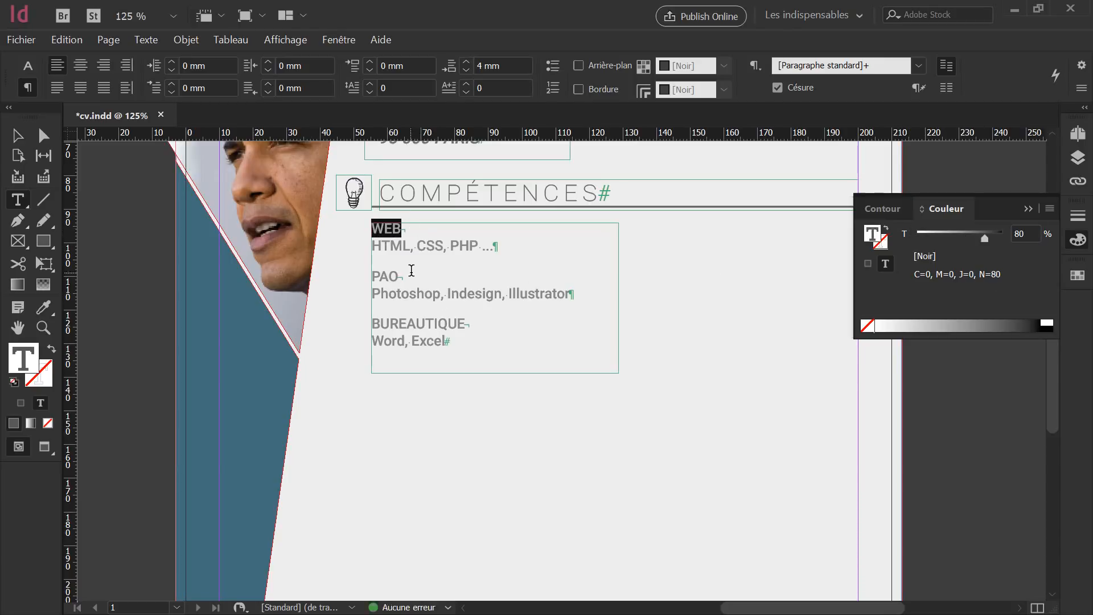
pyautogui.click(422, 272)
# Tint the PAO and BUREAUTIQUE headings to 80% black.
pyautogui.moveTo(402, 276); pyautogui.dragTo(365, 276)
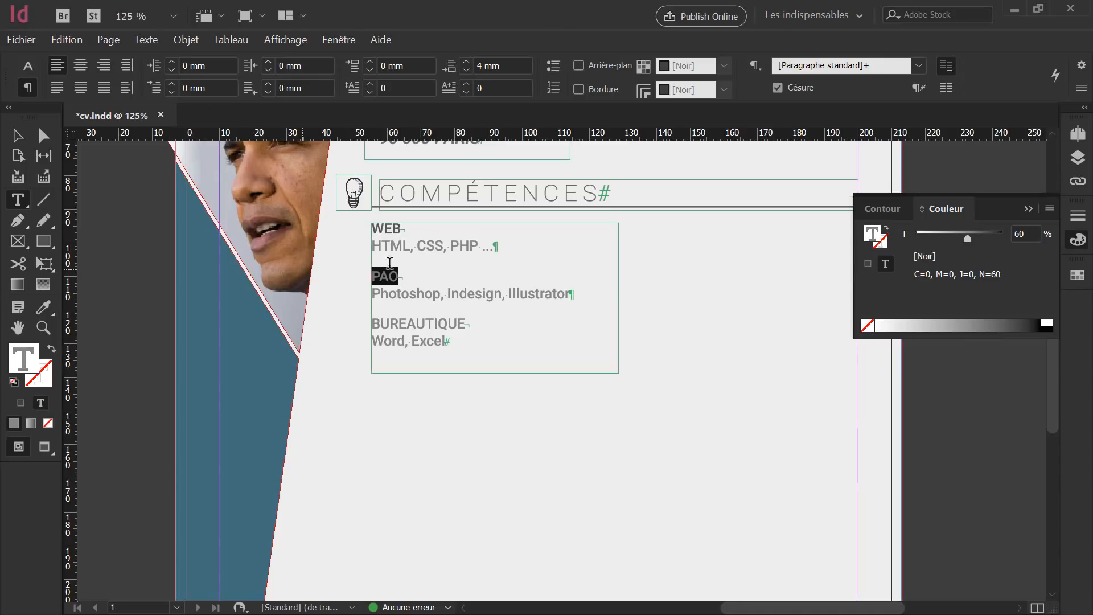
pyautogui.click(1023, 234)
pyautogui.write('80')
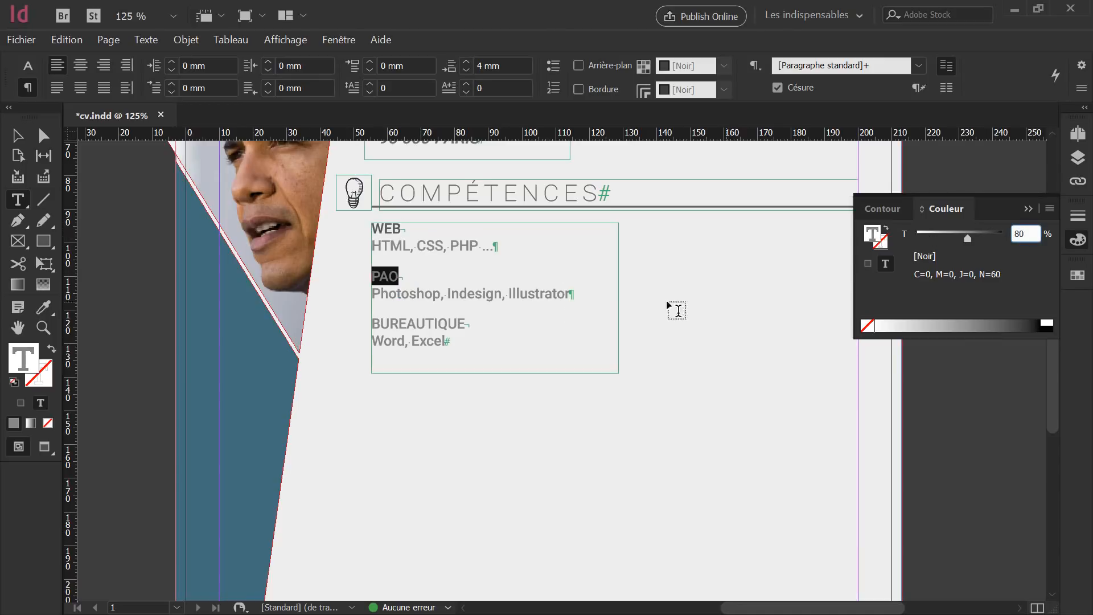
pyautogui.press('Return')
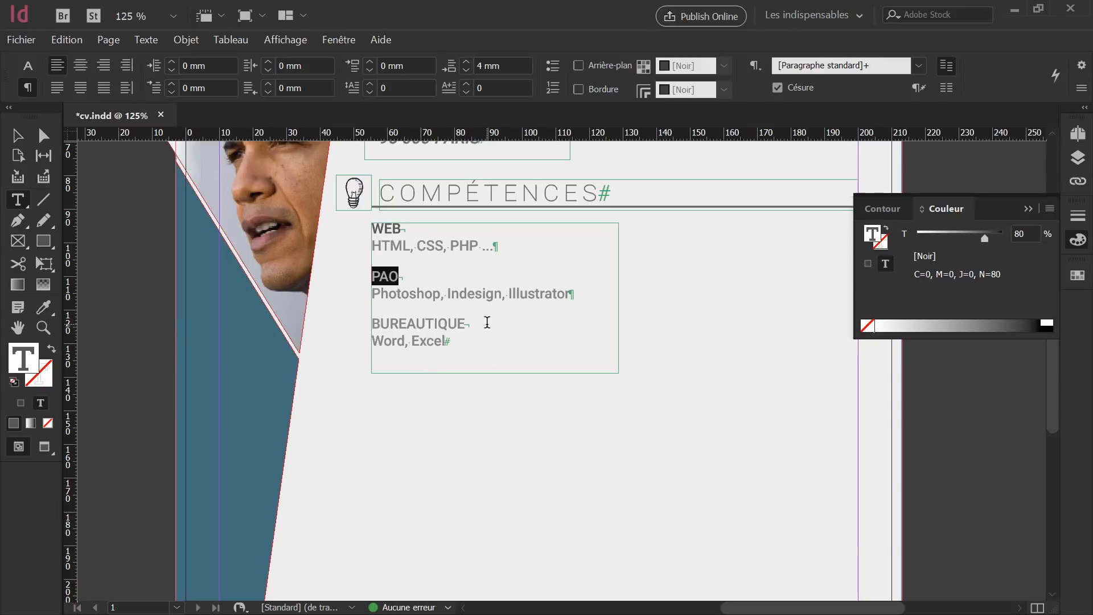
pyautogui.moveTo(468, 323); pyautogui.dragTo(328, 325)
pyautogui.click(1024, 230)
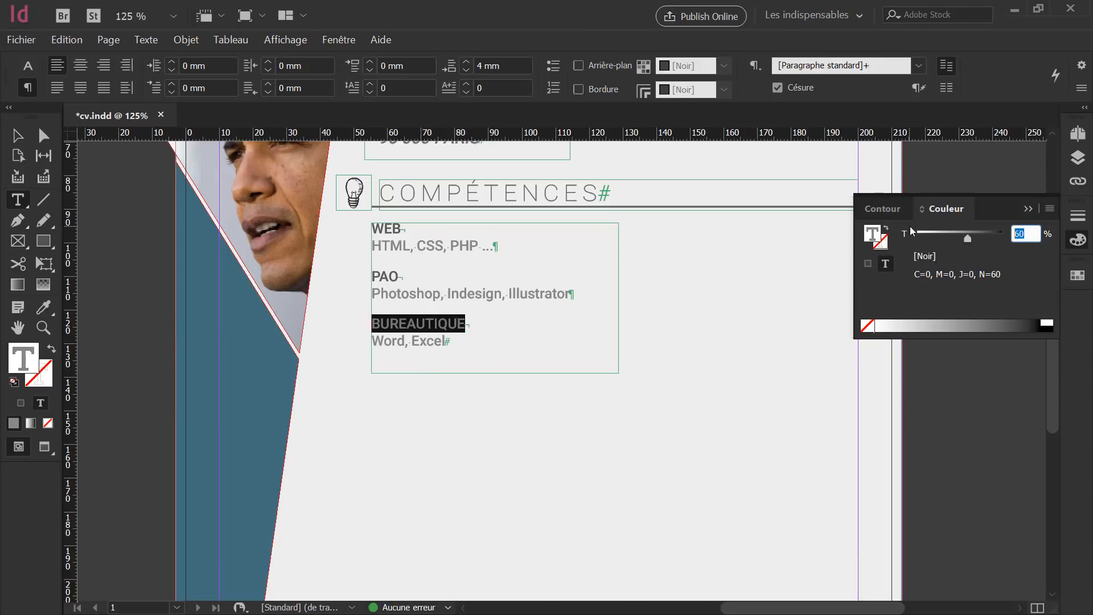
pyautogui.write('80')
pyautogui.press('Return')
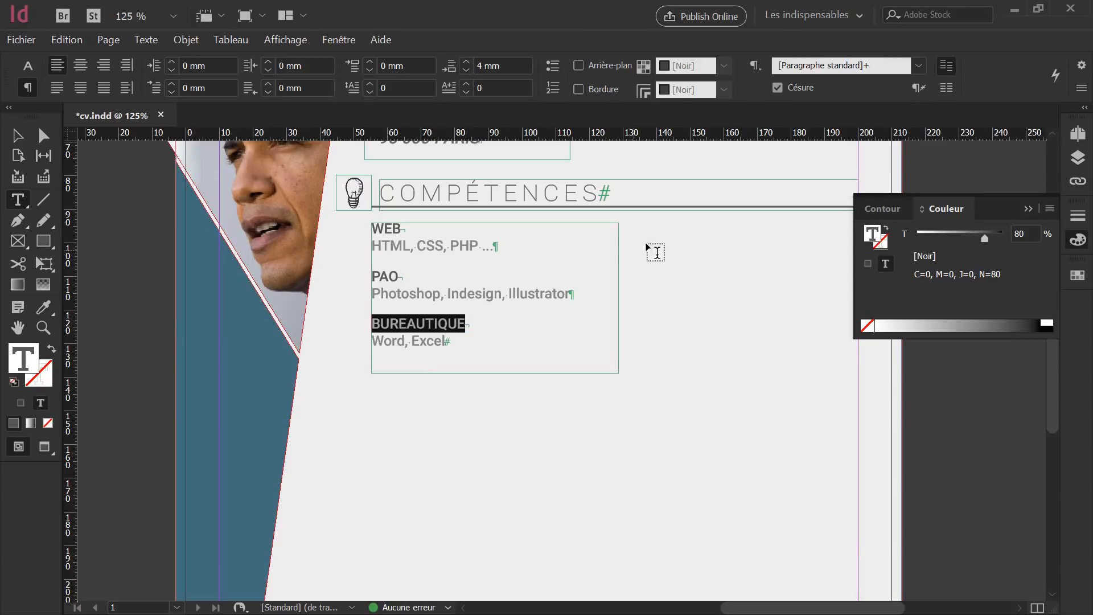
# Reselect the BUREAUTIQUE heading text with character formatting options shown.
pyautogui.click(17, 135)
pyautogui.click(511, 327)
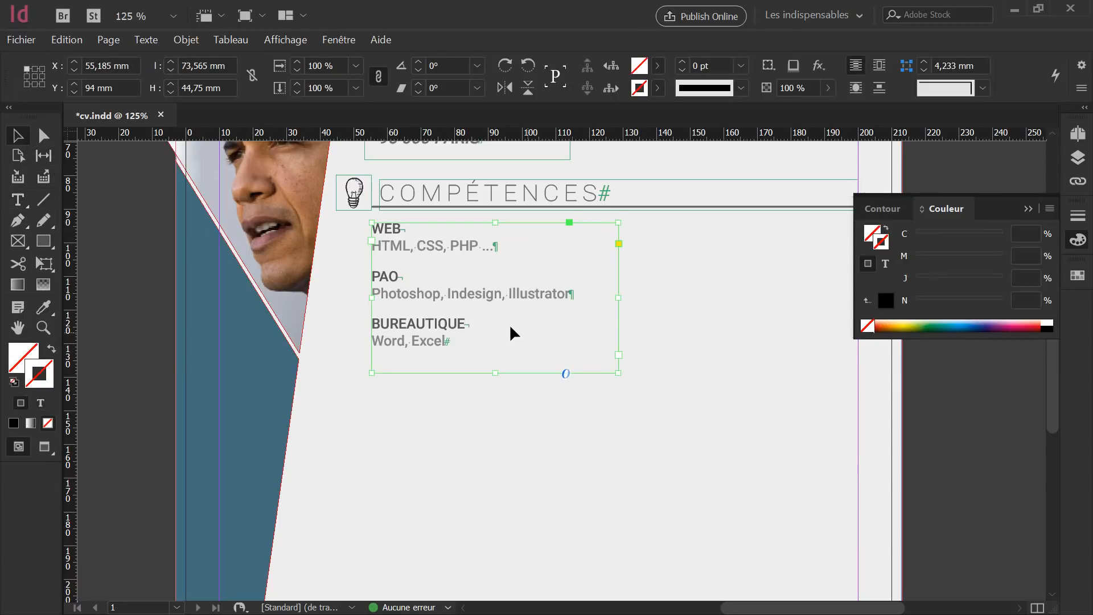
pyautogui.doubleClick(487, 325)
pyautogui.moveTo(476, 322); pyautogui.dragTo(315, 325)
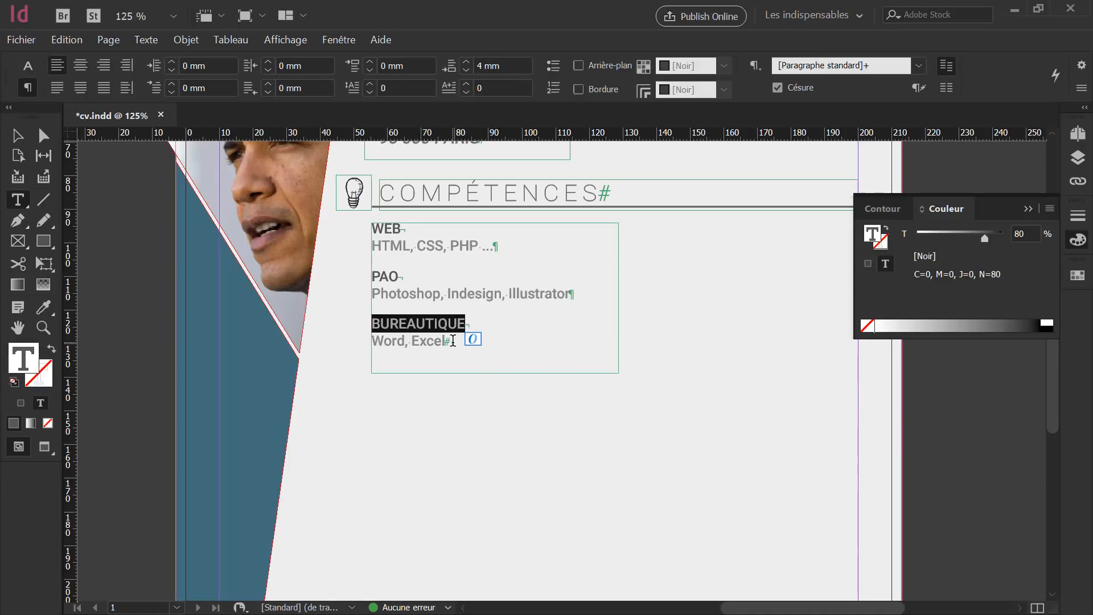
pyautogui.click(27, 66)
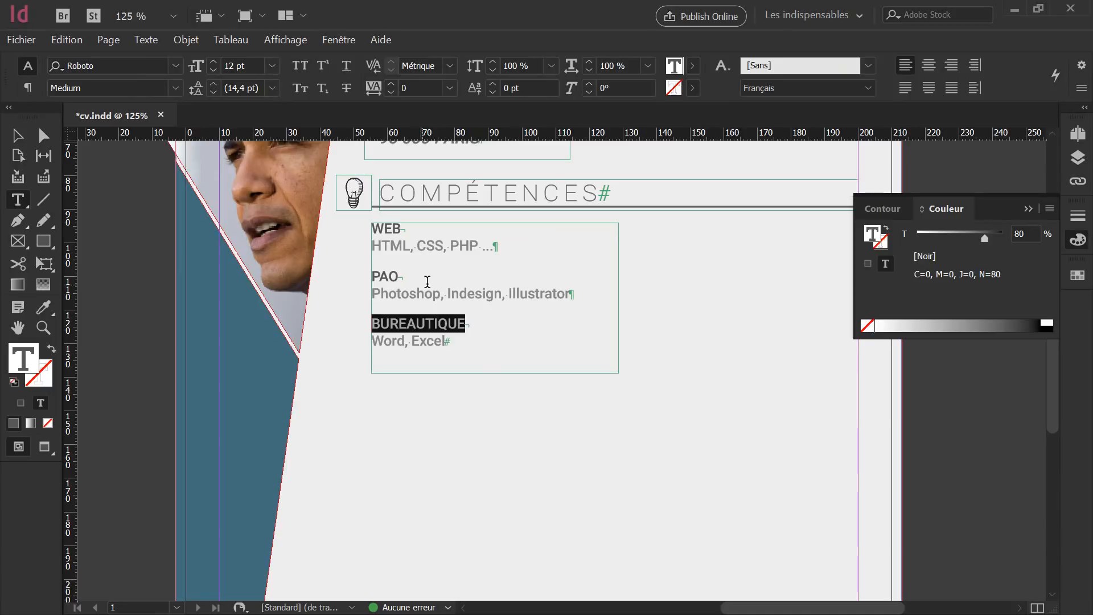
# Set the HTML, CSS, PHP line to 11 pt.
pyautogui.scroll(-3, 524, 320)
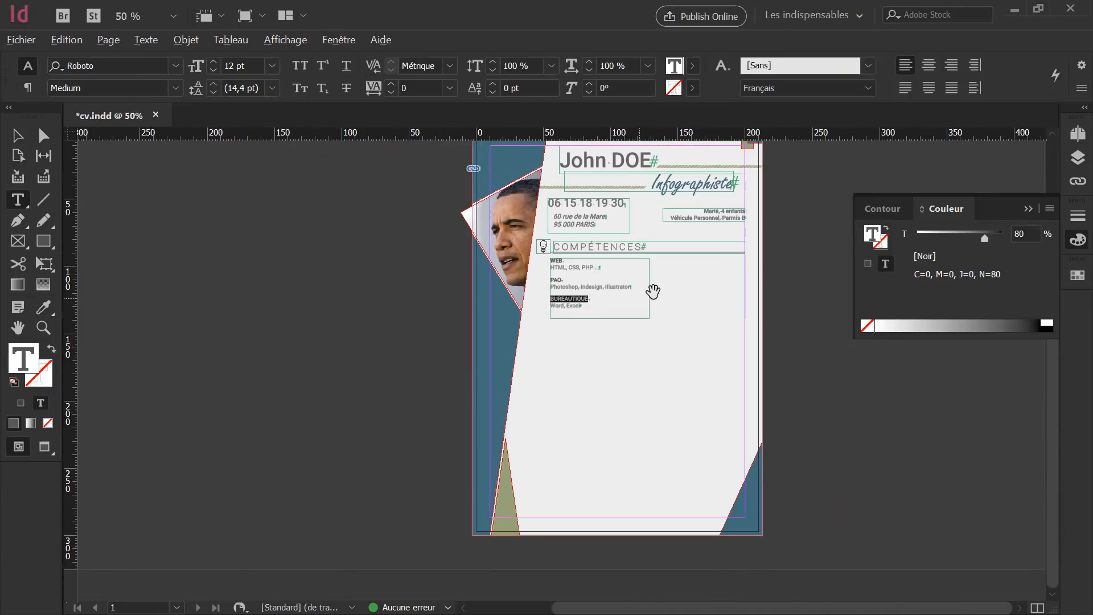
pyautogui.scroll(4, 652, 290)
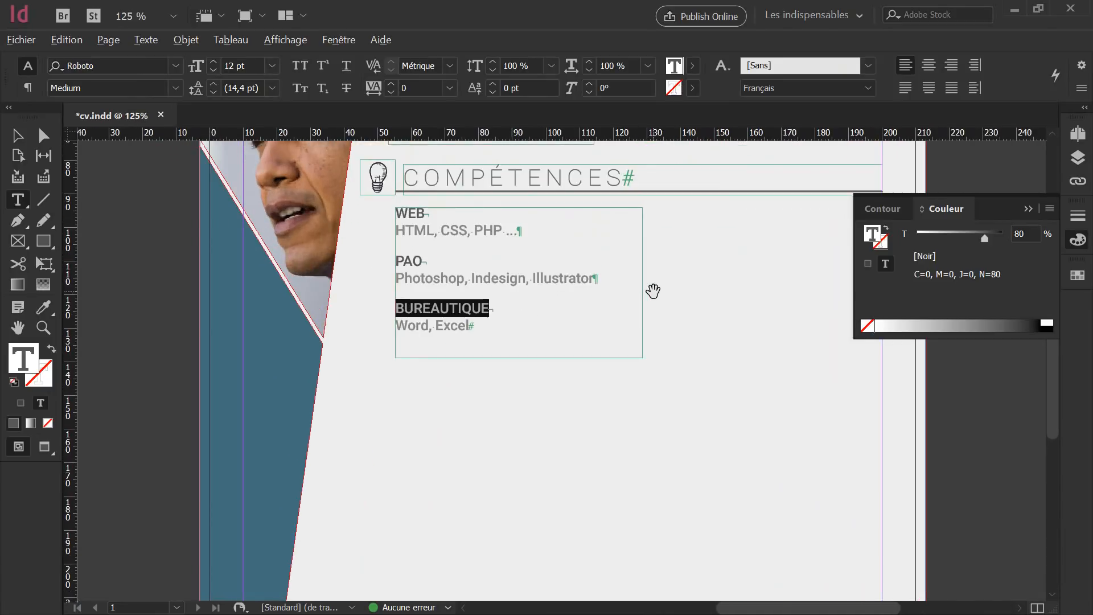
pyautogui.tripleClick(518, 230)
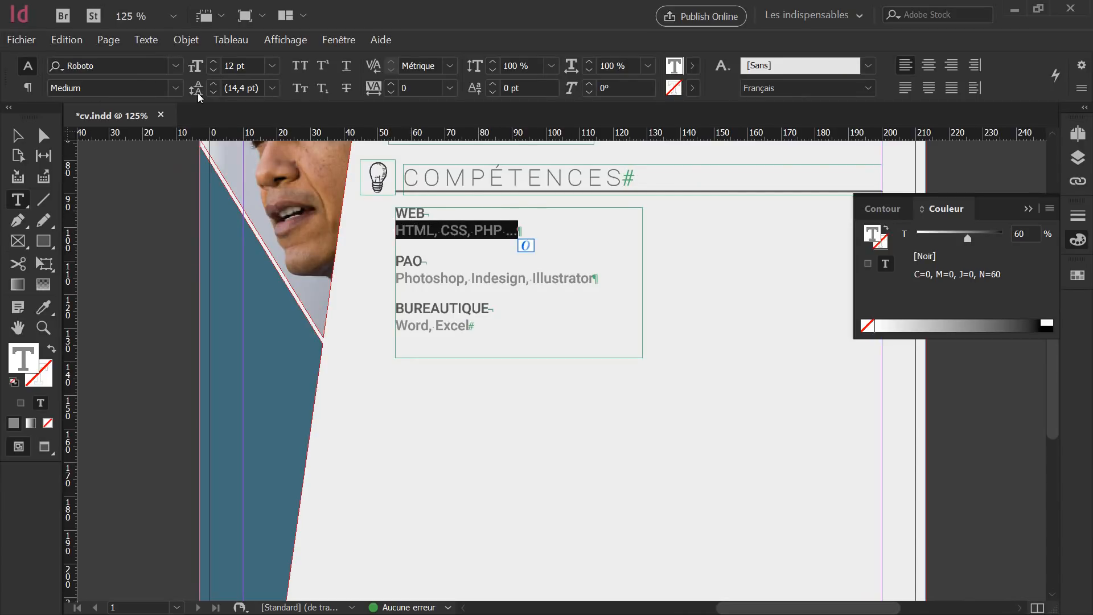
pyautogui.click(213, 72)
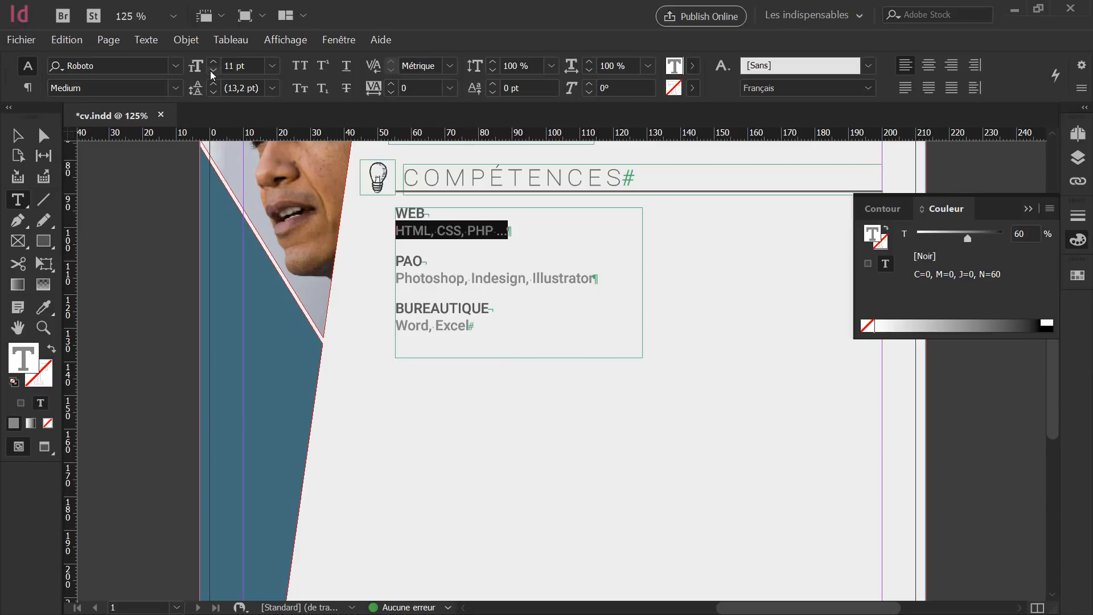
pyautogui.click(211, 72)
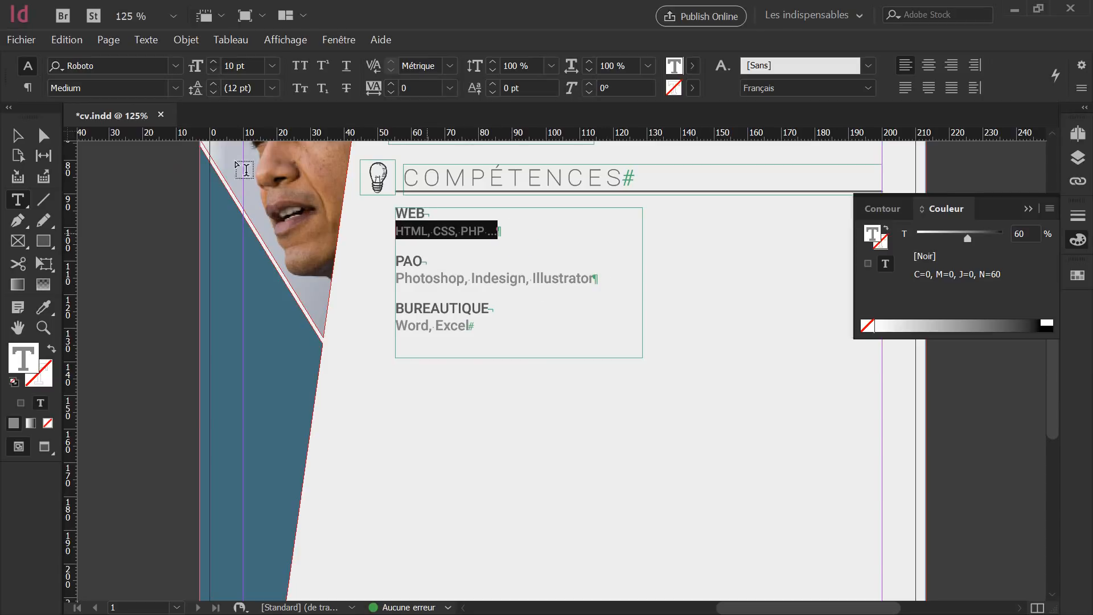
pyautogui.click(214, 62)
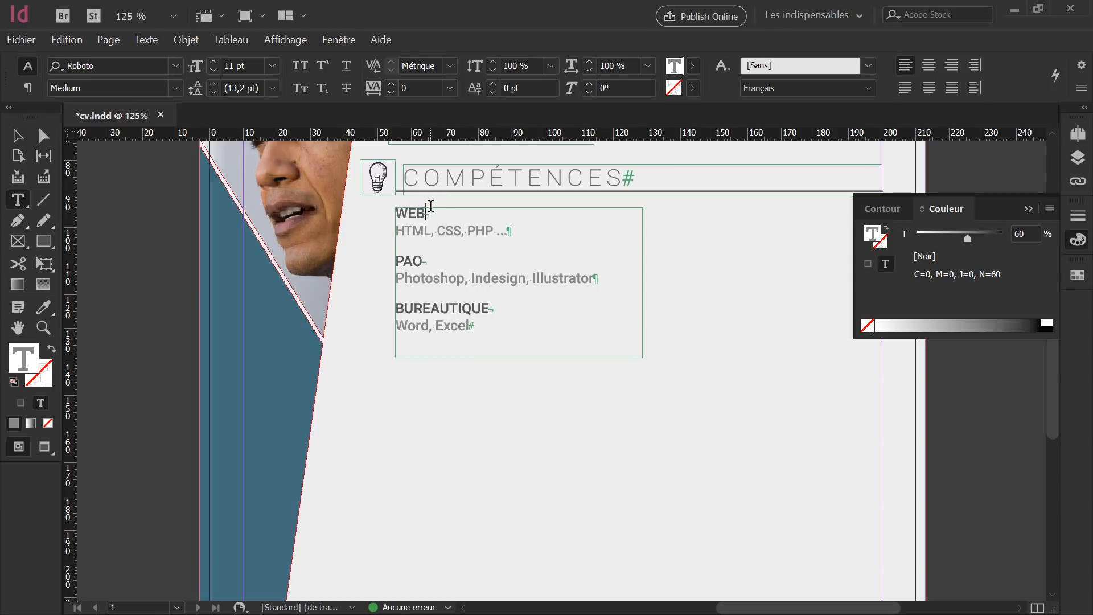
# Enlarge the WEB heading to 14 pt.
pyautogui.doubleClick(410, 213)
pyautogui.click(214, 63)
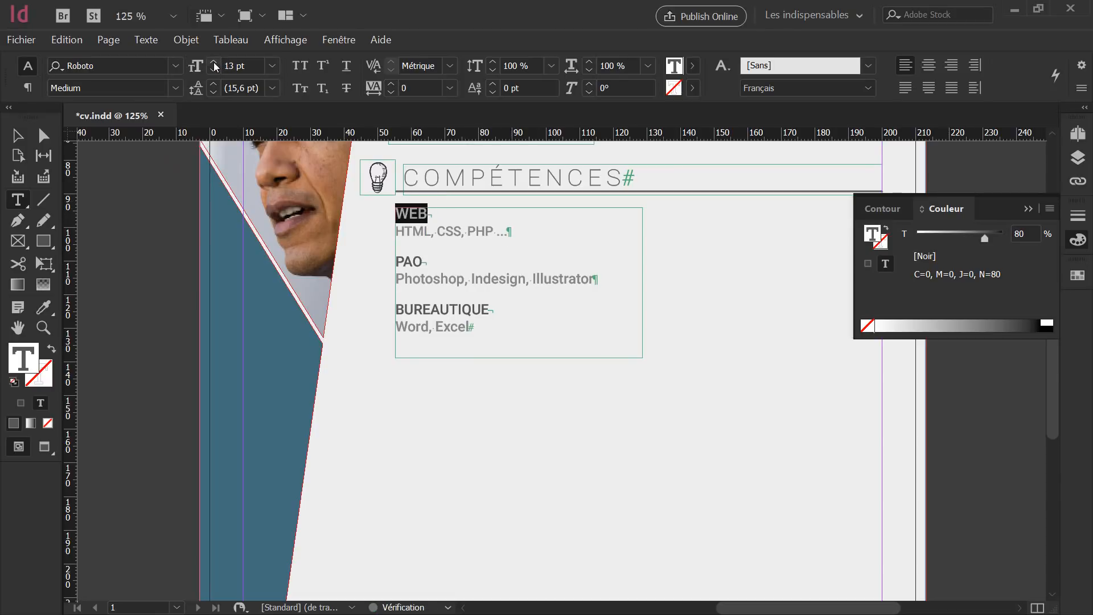
pyautogui.click(214, 63)
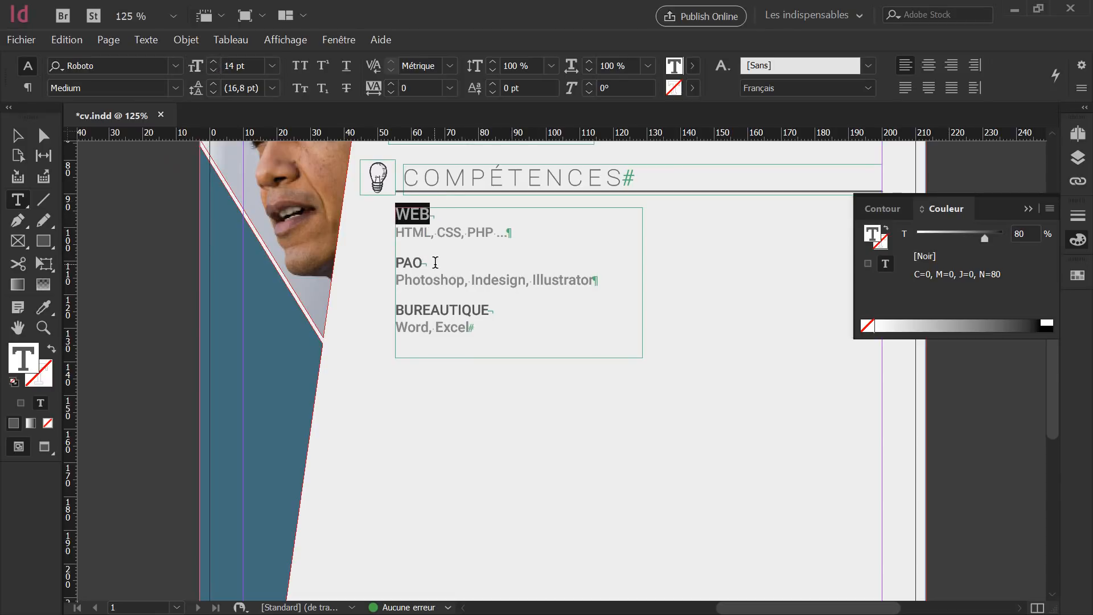
pyautogui.doubleClick(406, 262)
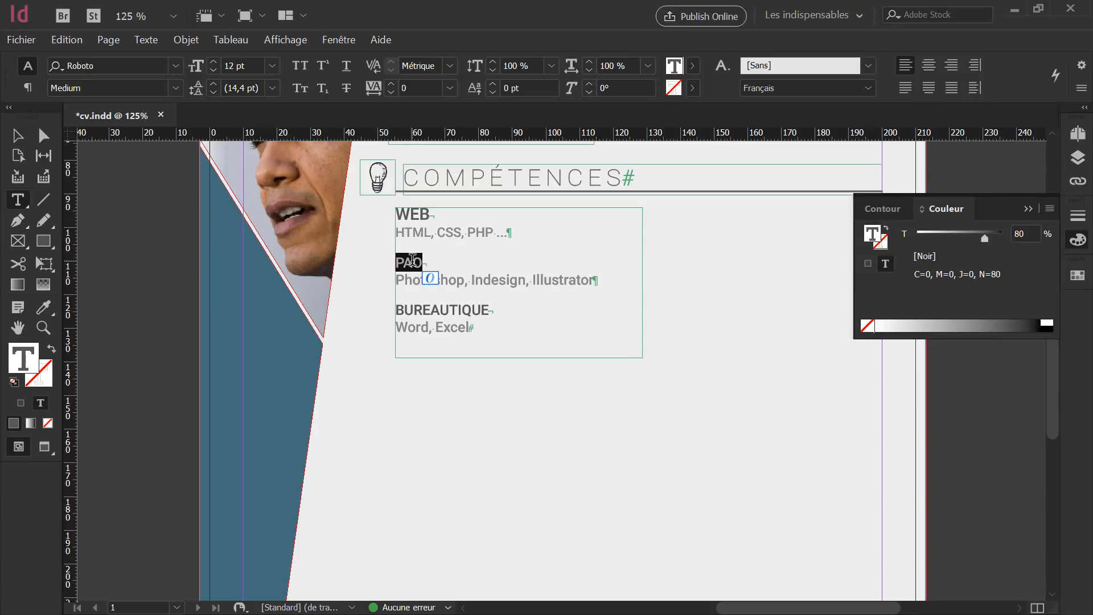
# Eyedrop WEB's heading format onto the PAO and BUREAUTIQUE headings.
pyautogui.click(42, 309)
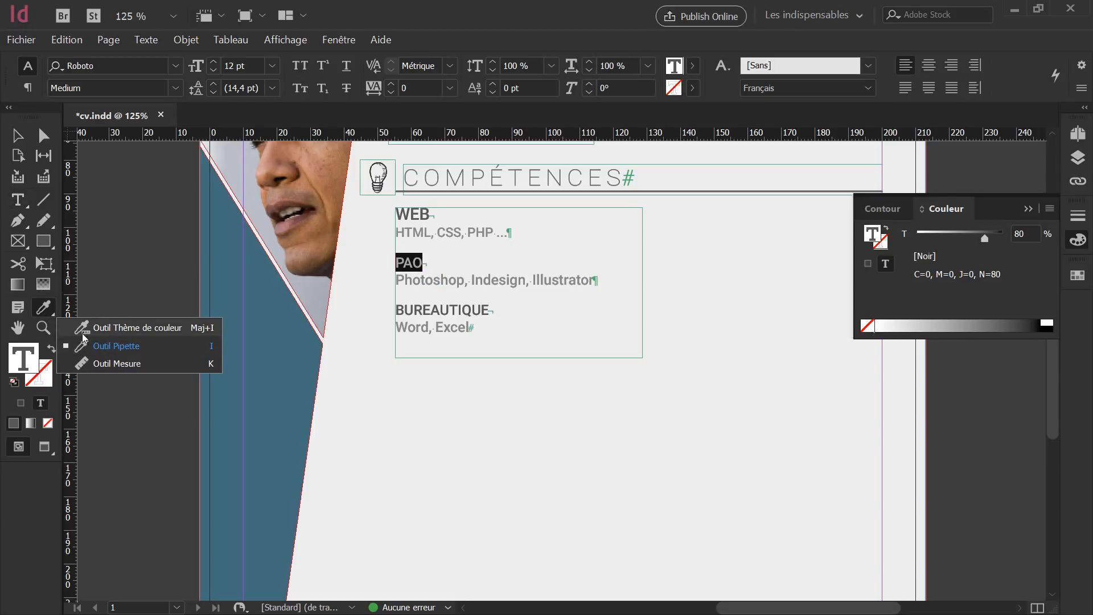
pyautogui.click(125, 345)
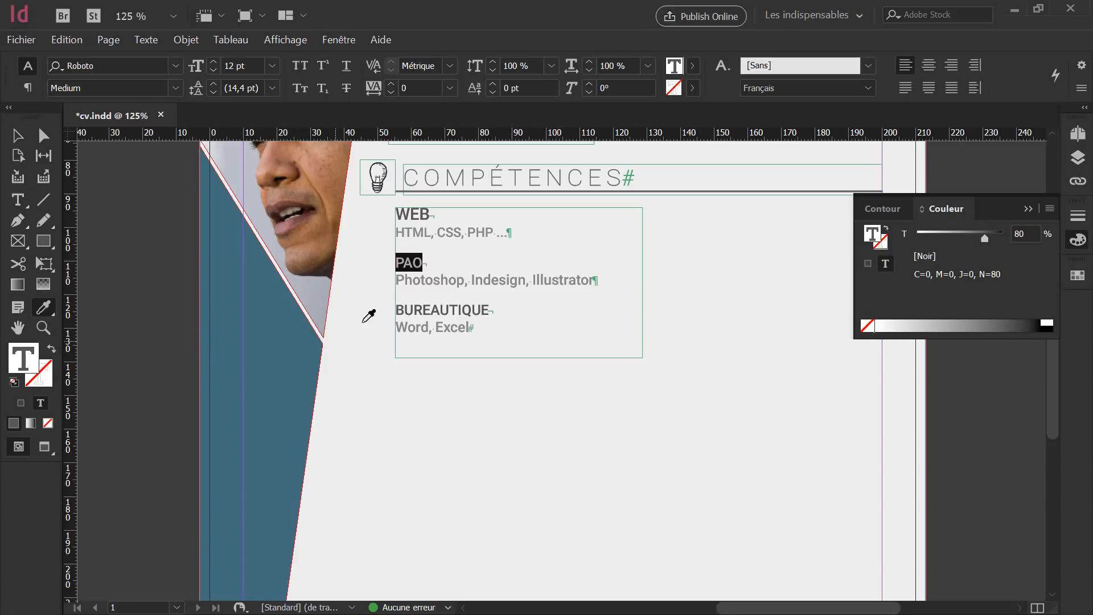
pyautogui.click(414, 214)
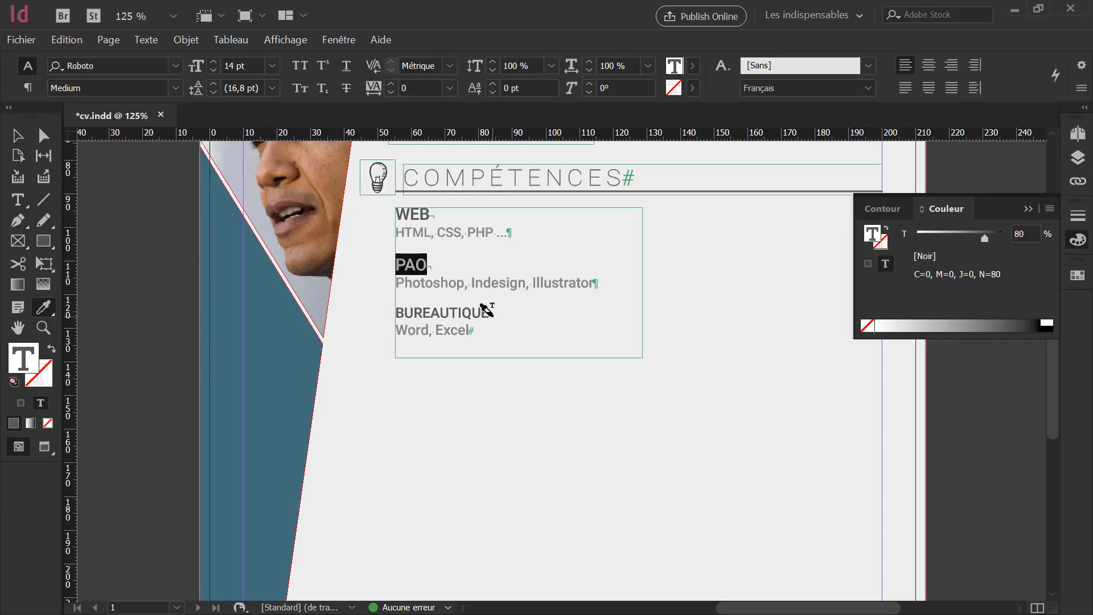
pyautogui.moveTo(486, 308); pyautogui.dragTo(383, 305)
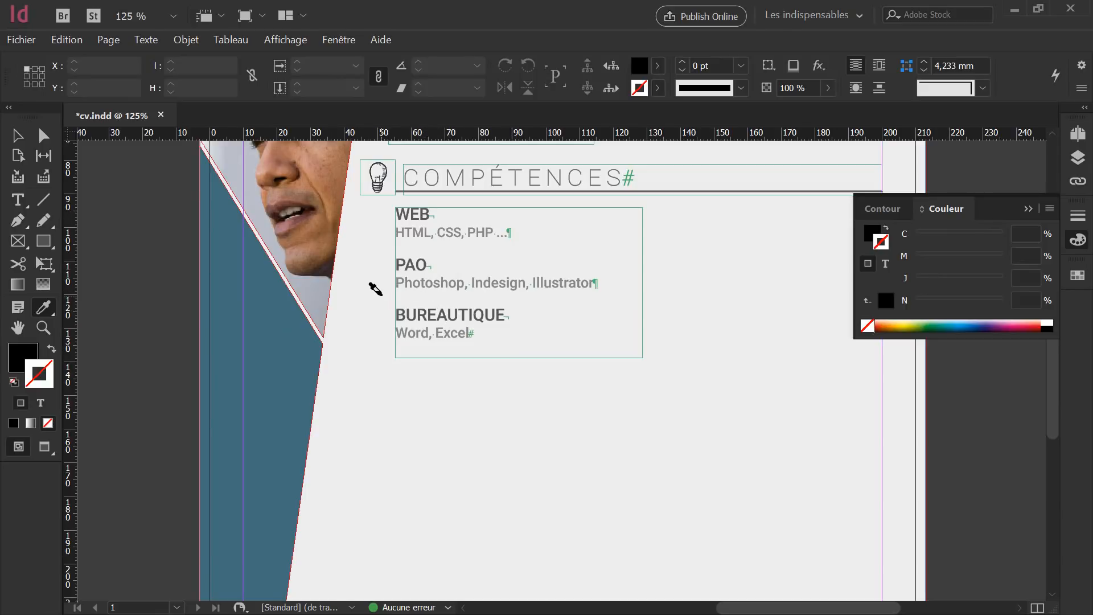
# Eyedrop the 11 pt HTML line format onto the Photoshop and Word, Excel lines.
pyautogui.click(17, 135)
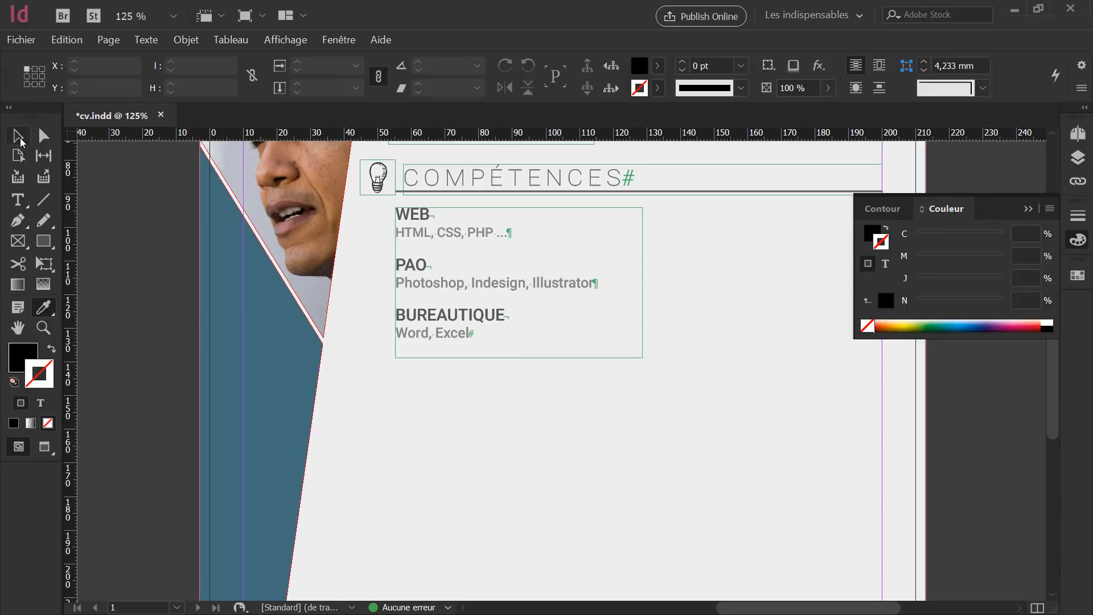
pyautogui.click(479, 314)
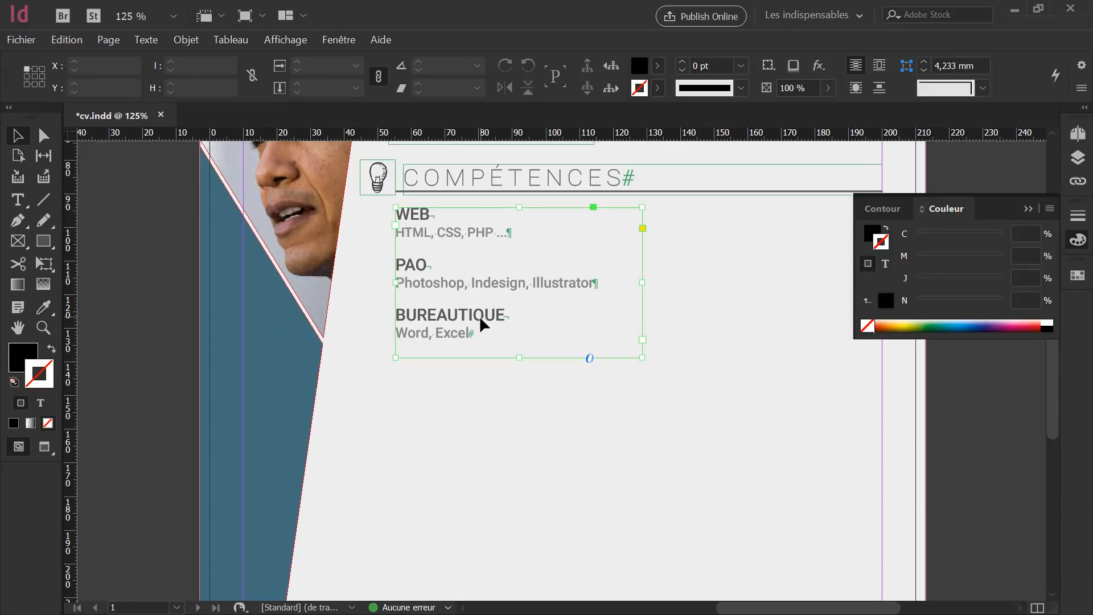
pyautogui.doubleClick(597, 281)
pyautogui.moveTo(596, 283); pyautogui.dragTo(394, 279)
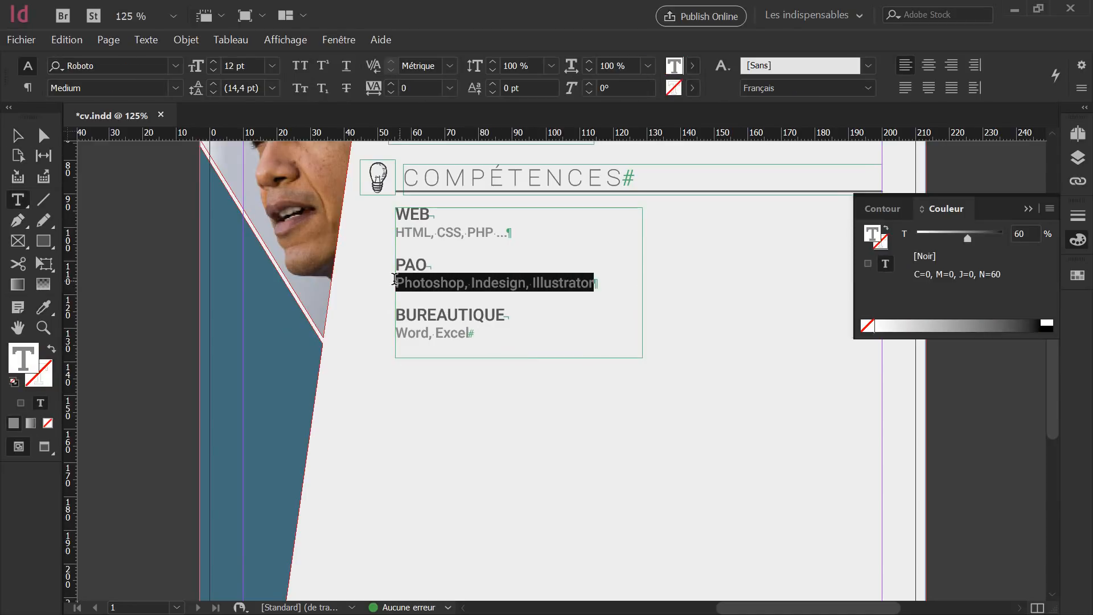
pyautogui.click(42, 310)
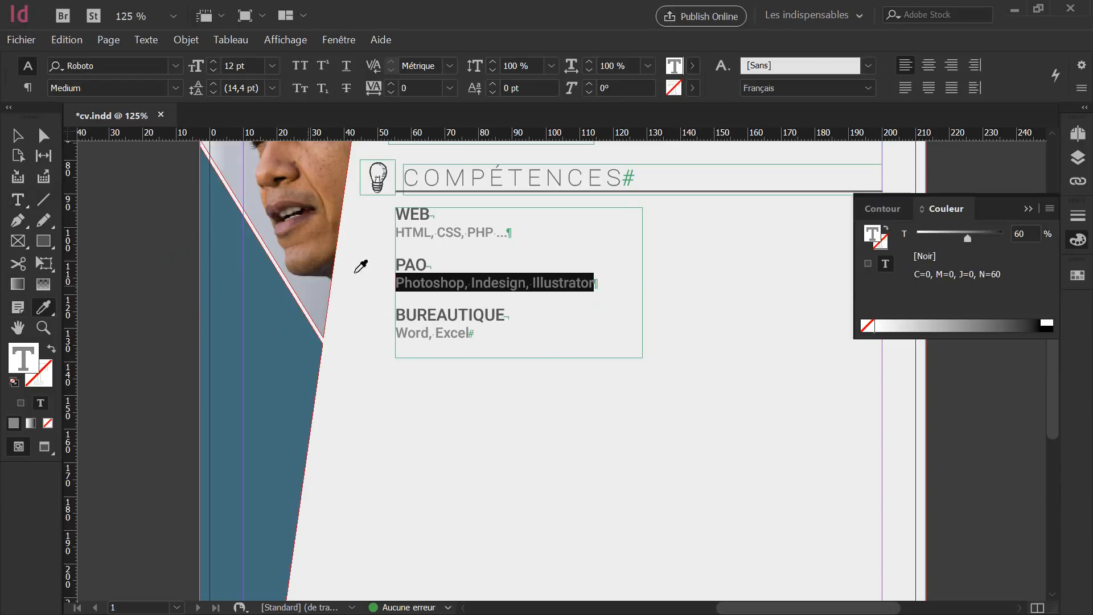
pyautogui.click(423, 230)
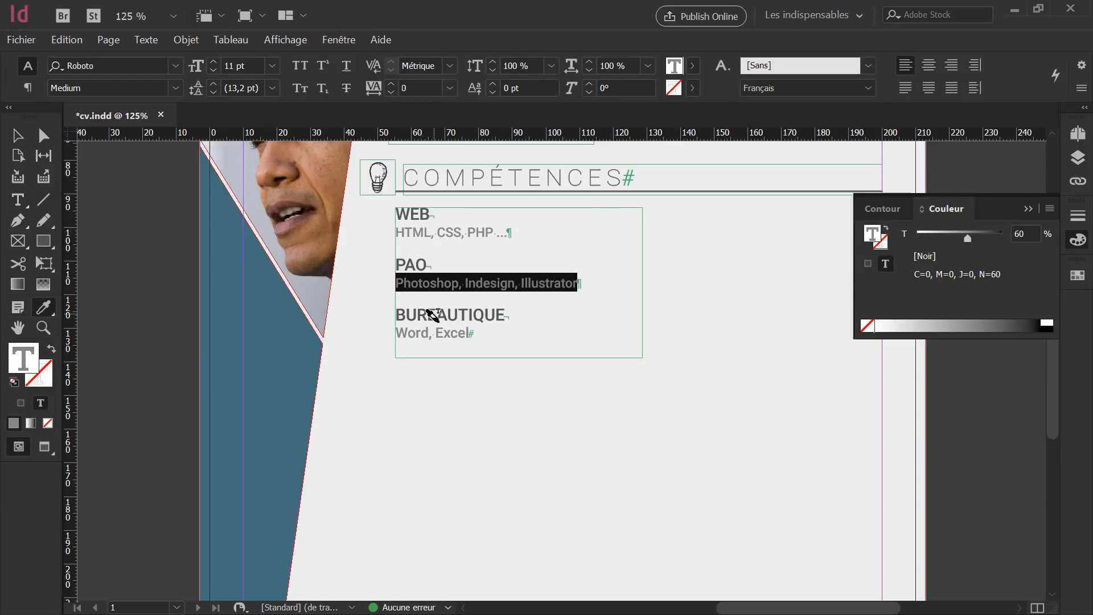
pyautogui.moveTo(474, 333); pyautogui.dragTo(375, 325)
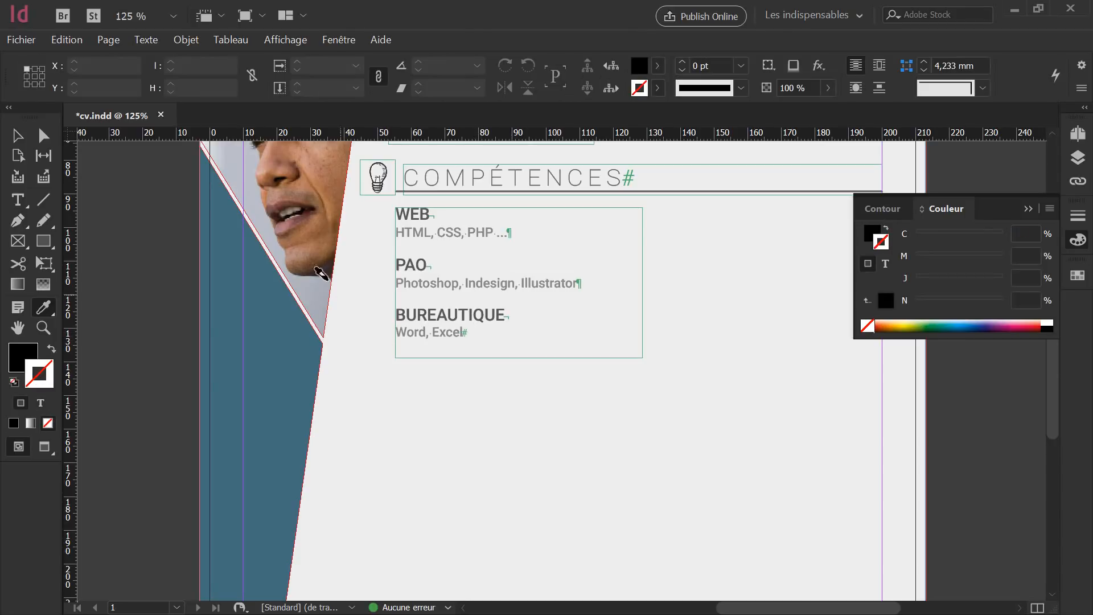
# Narrow the skills text frame to 61 mm wide.
pyautogui.click(23, 140)
pyautogui.click(622, 316)
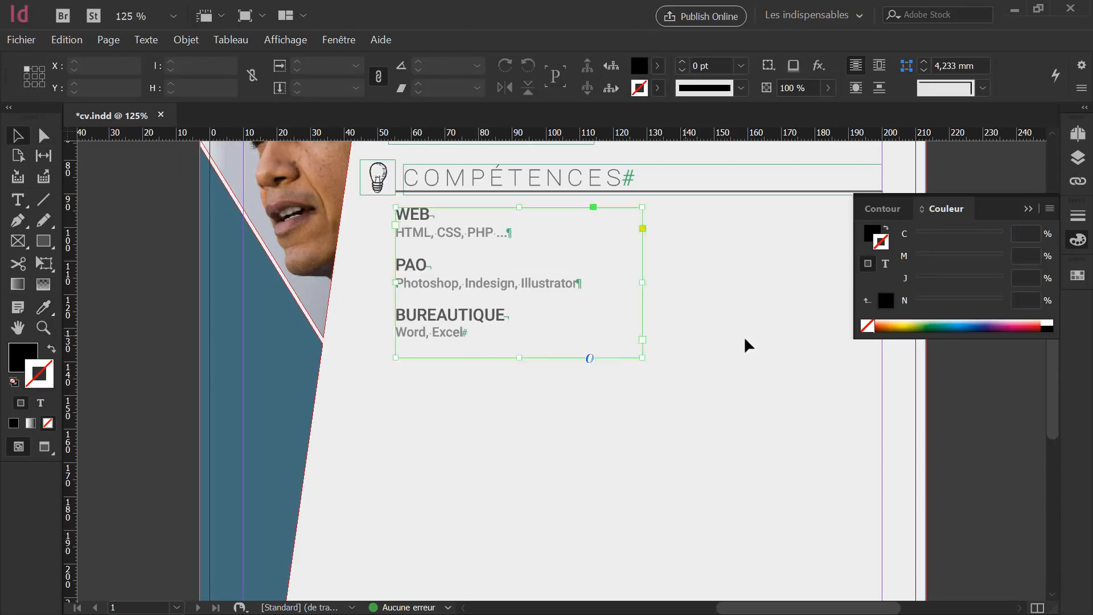
pyautogui.click(740, 336)
pyautogui.click(642, 267)
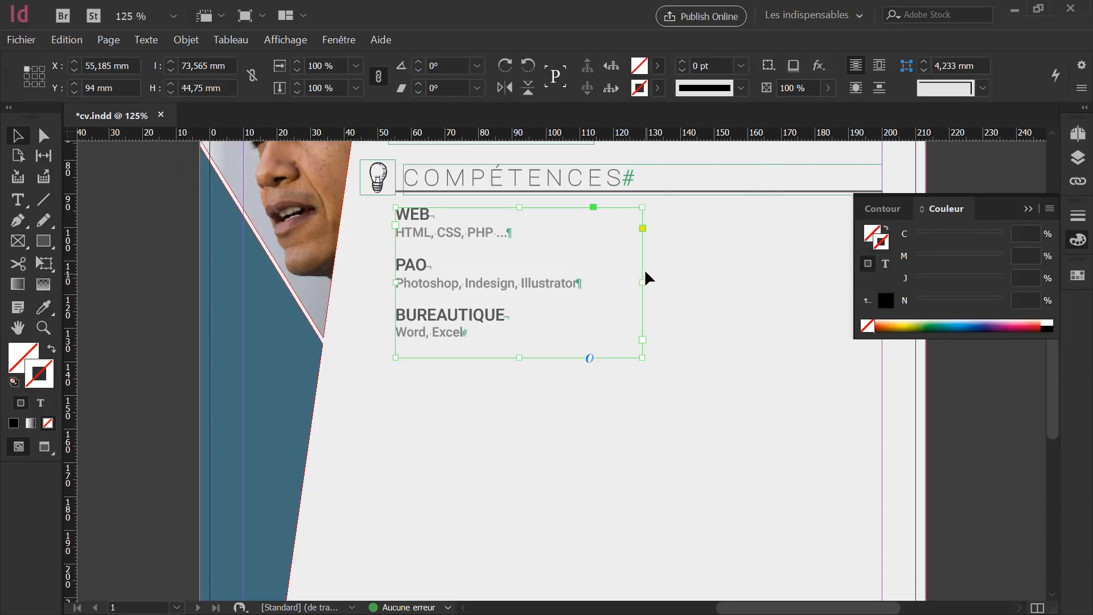
pyautogui.moveTo(642, 283); pyautogui.dragTo(615, 287)
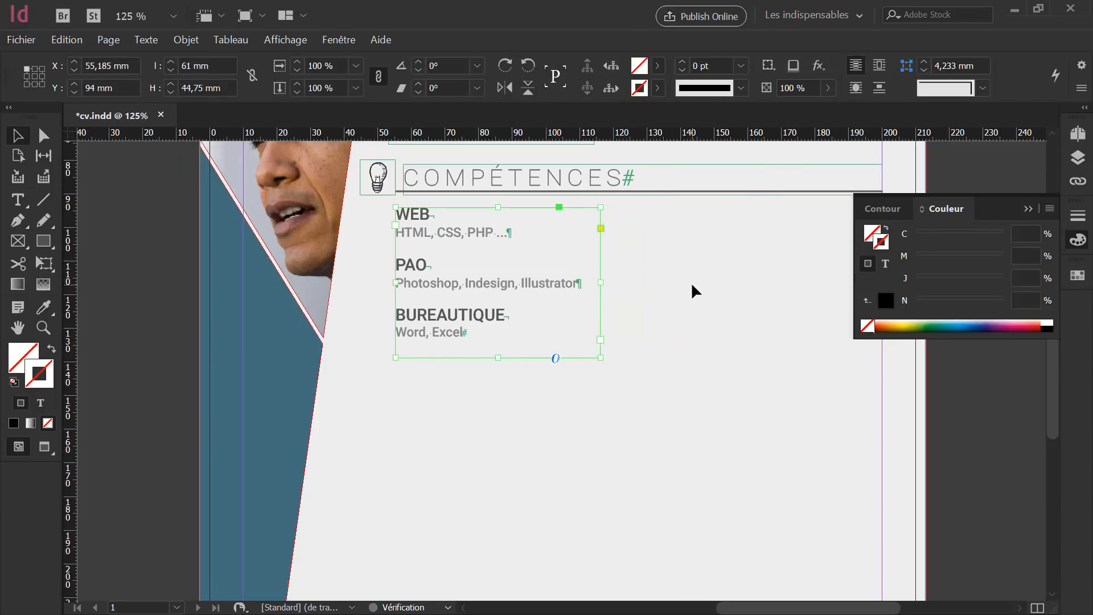
pyautogui.click(691, 282)
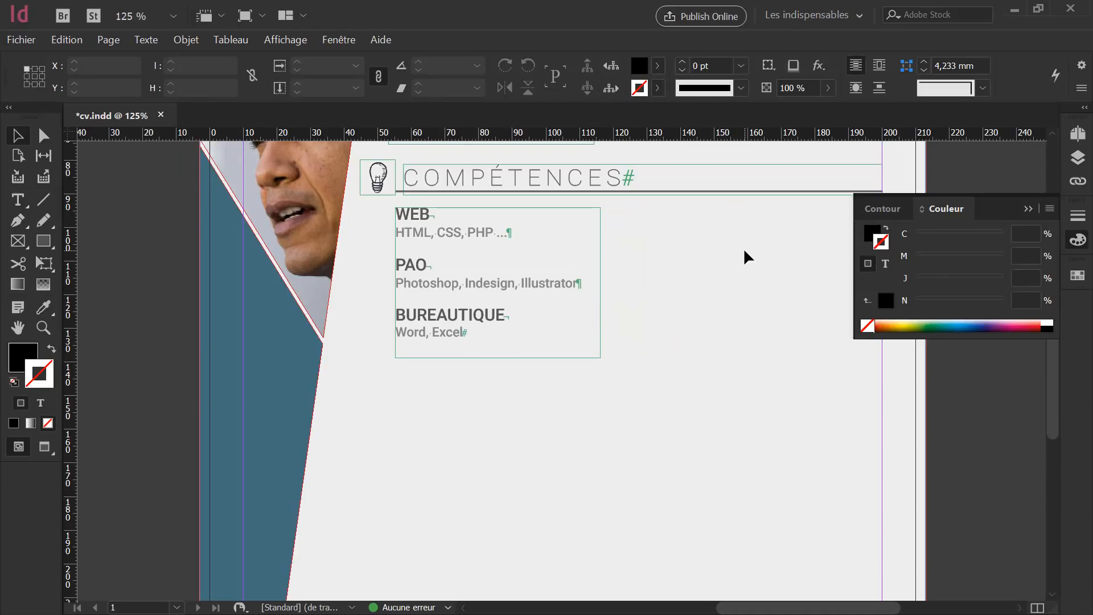
# Draw a 34 mm horizontal line right of the skills with a black stroke.
pyautogui.click(45, 204)
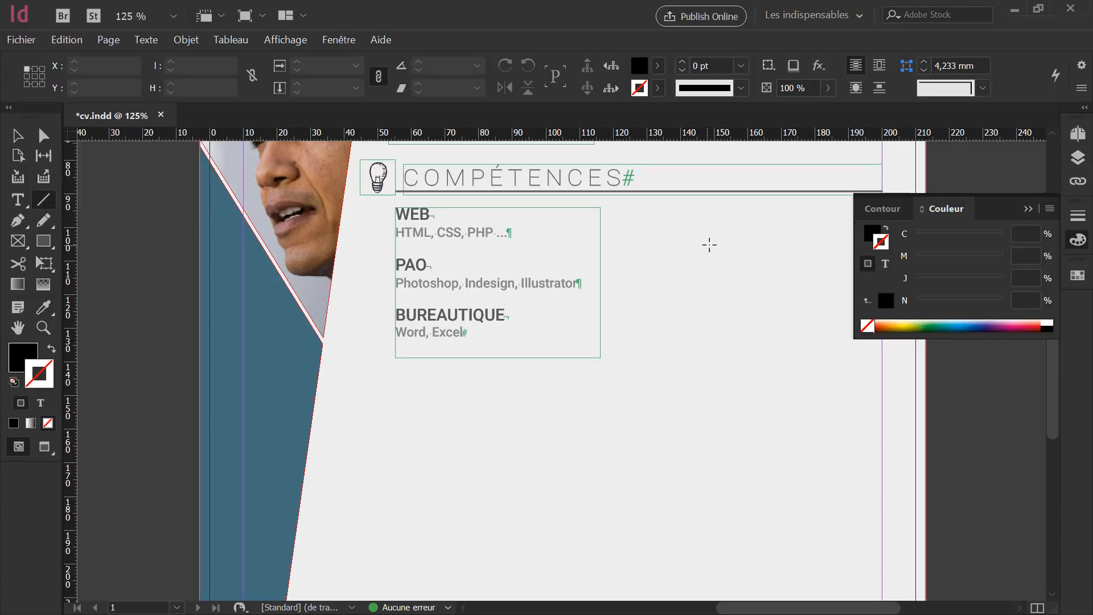
pyautogui.moveTo(745, 247); pyautogui.dragTo(859, 248)
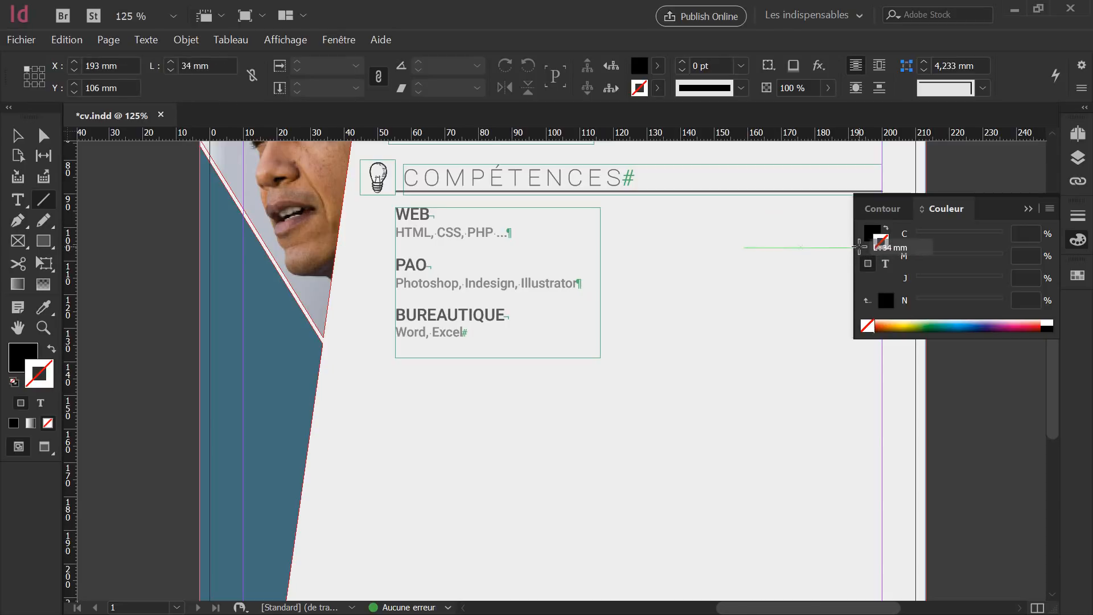
pyautogui.click(1029, 209)
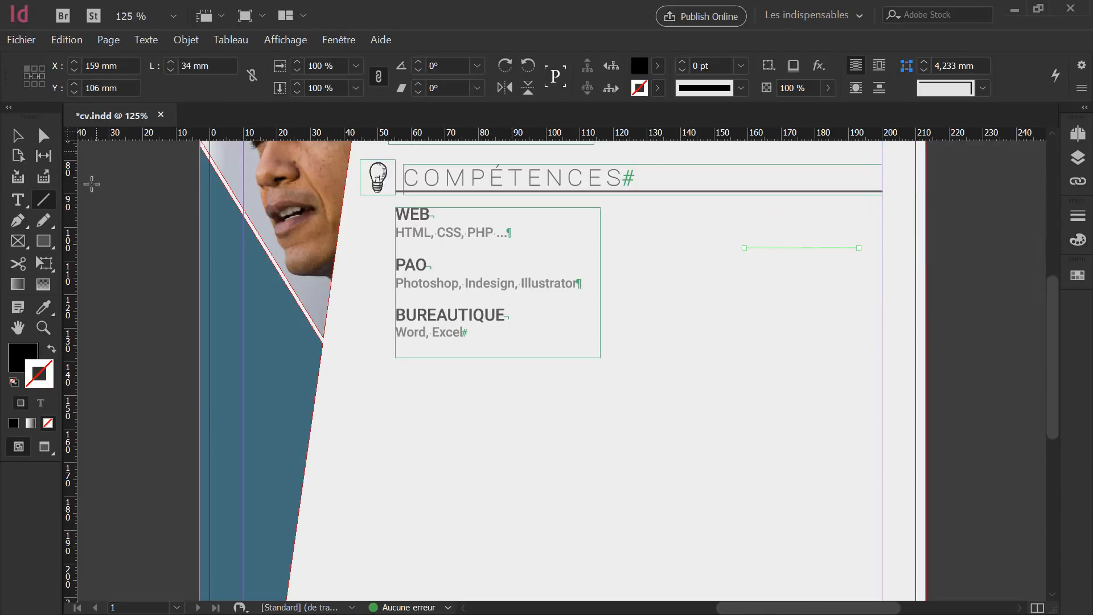
pyautogui.click(50, 349)
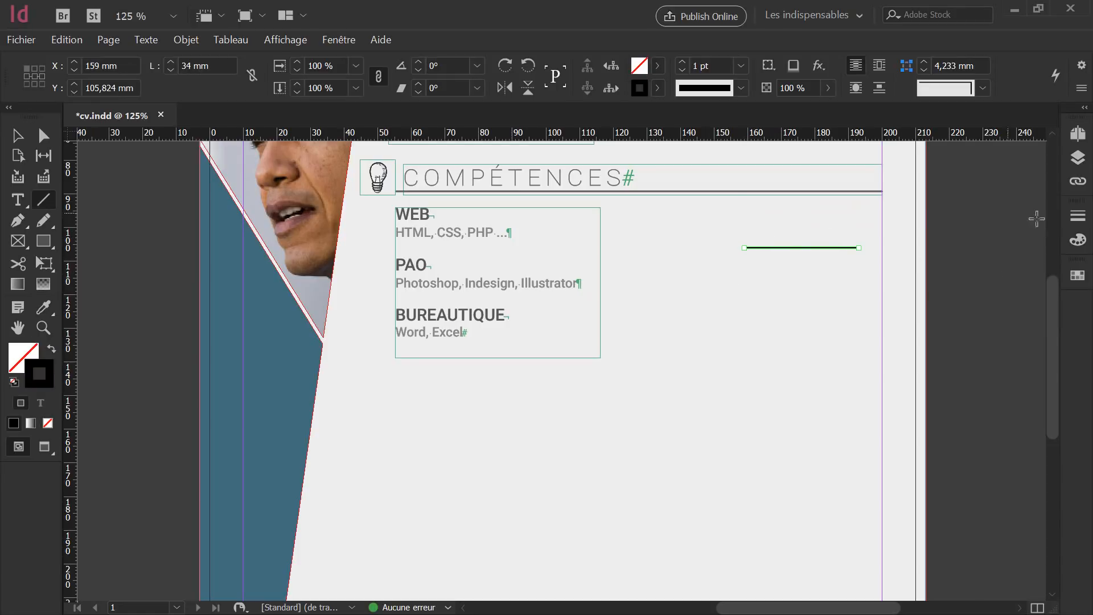
# Give the line a 2 pt weight, round caps and an 80% black tint.
pyautogui.click(1078, 216)
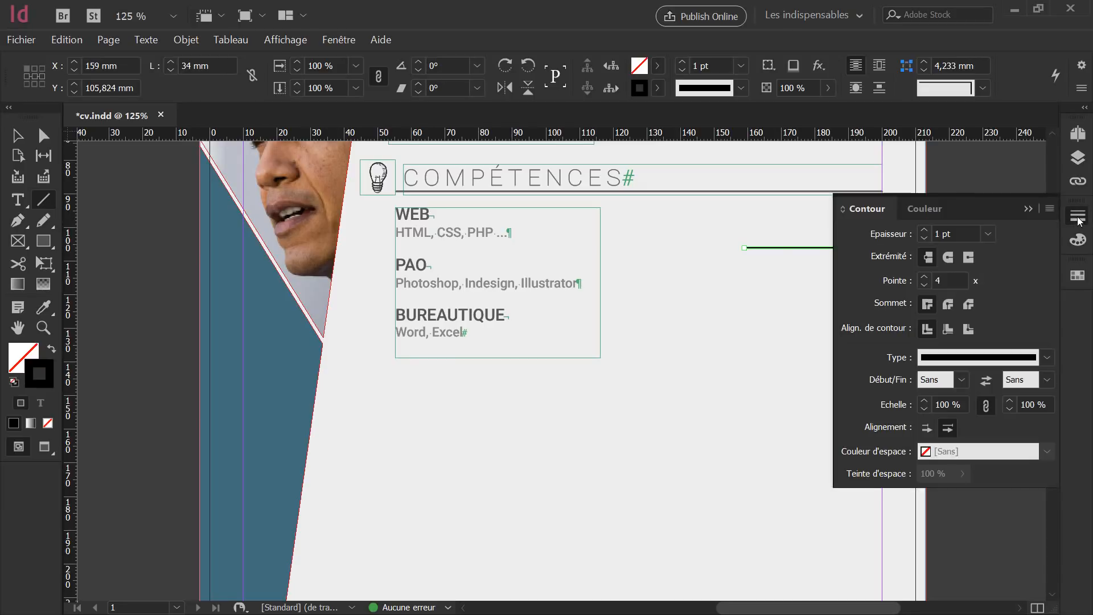
pyautogui.click(924, 229)
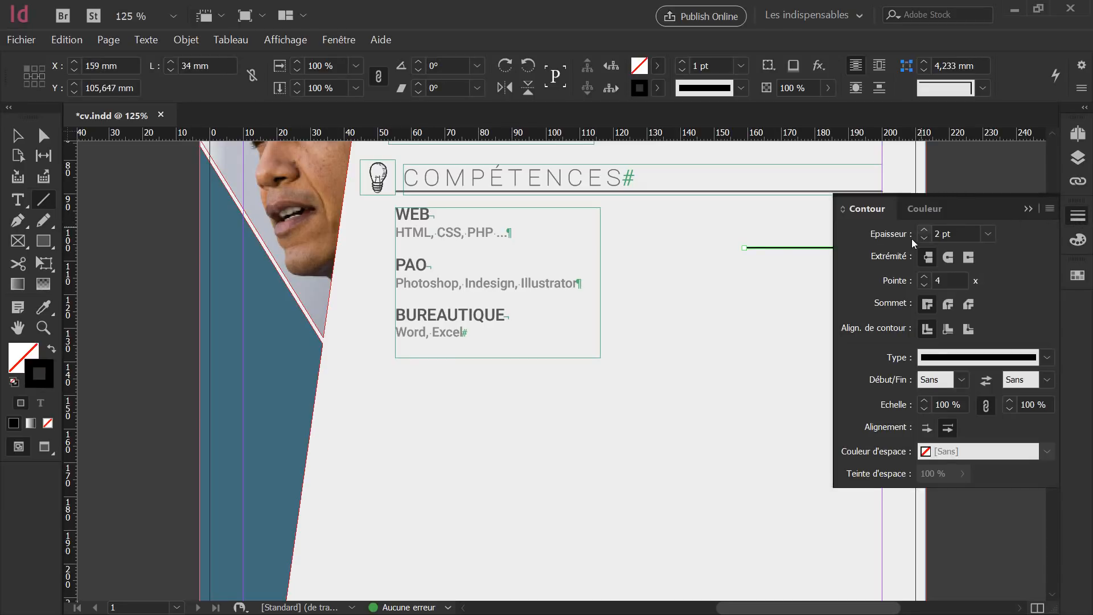
pyautogui.click(948, 257)
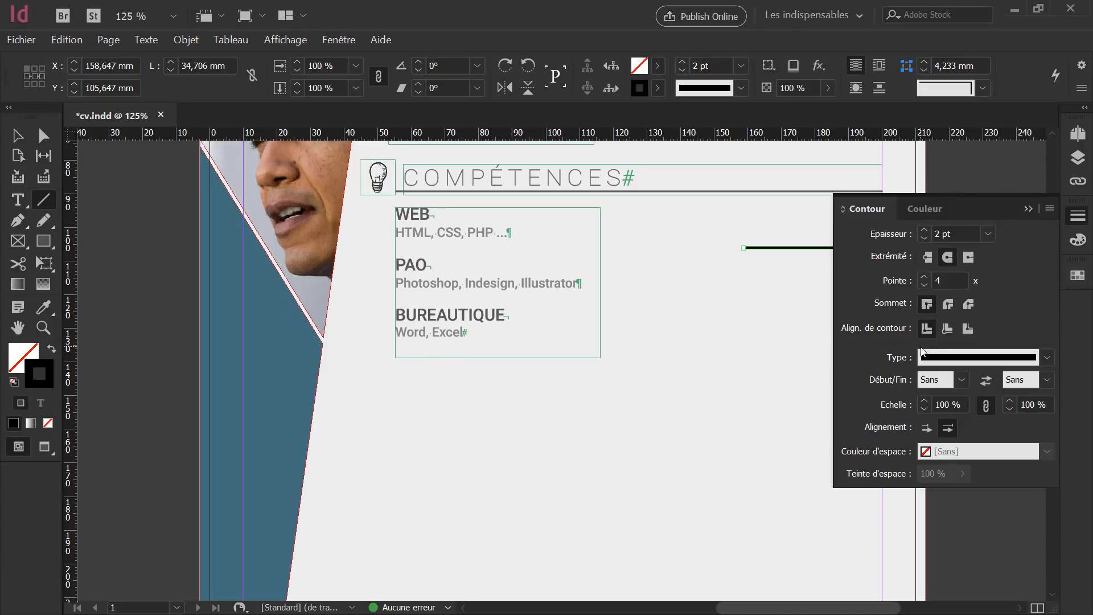
pyautogui.click(1078, 240)
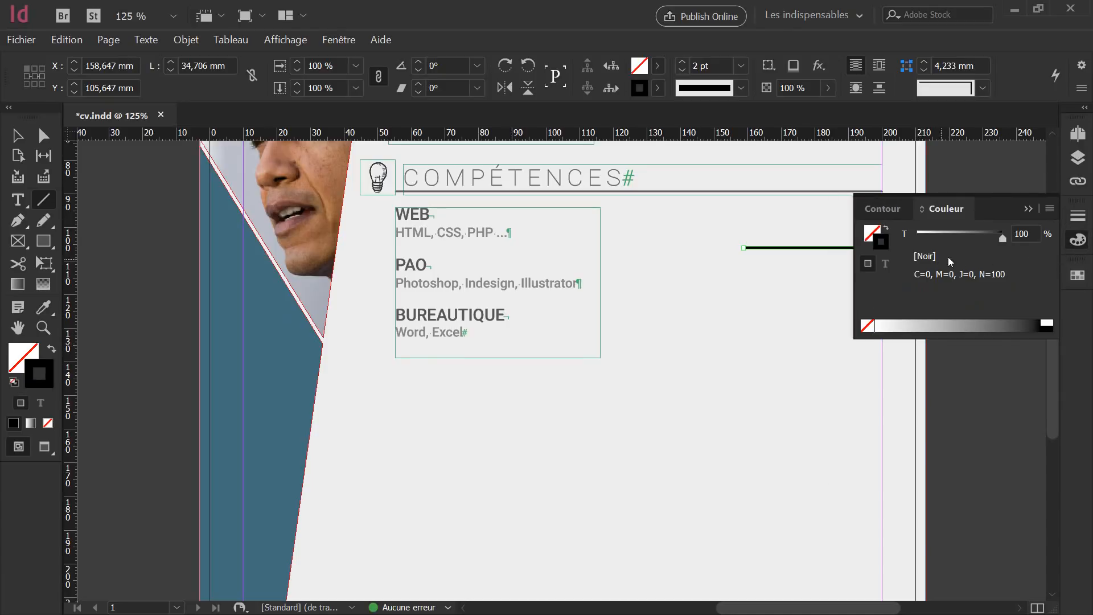
pyautogui.click(1033, 233)
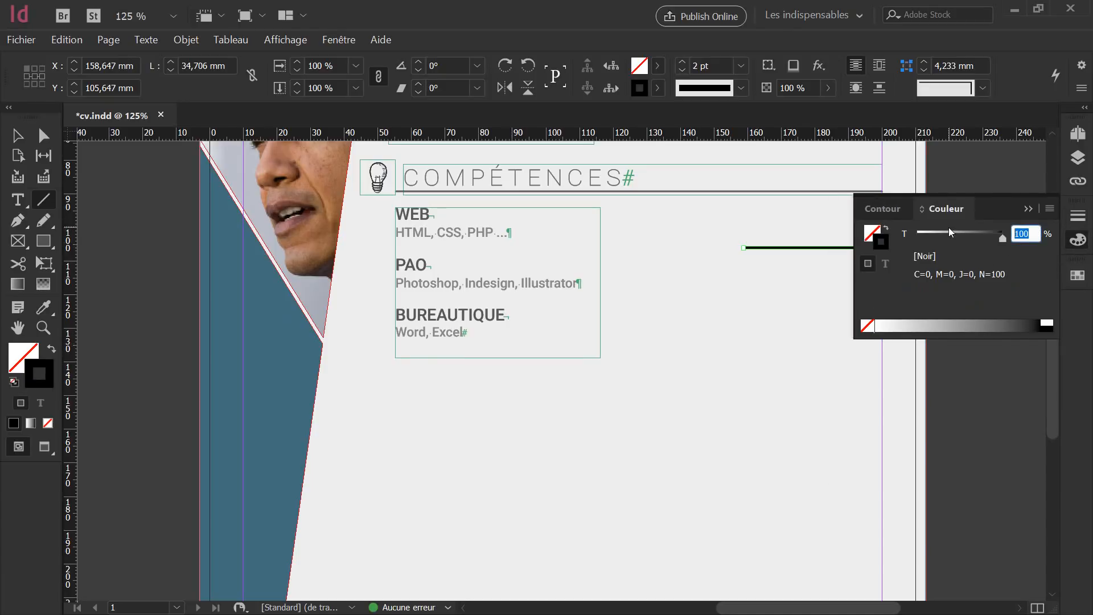
pyautogui.write('80')
pyautogui.press('Return')
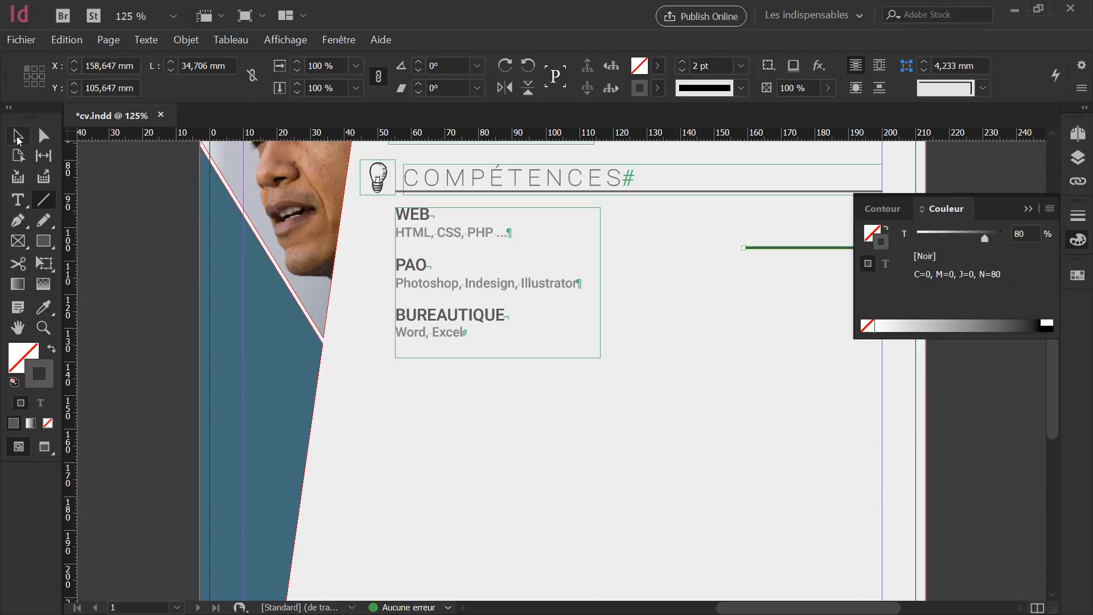
# Move the grey line level with the WEB heading.
pyautogui.click(17, 135)
pyautogui.click(706, 244)
pyautogui.click(778, 248)
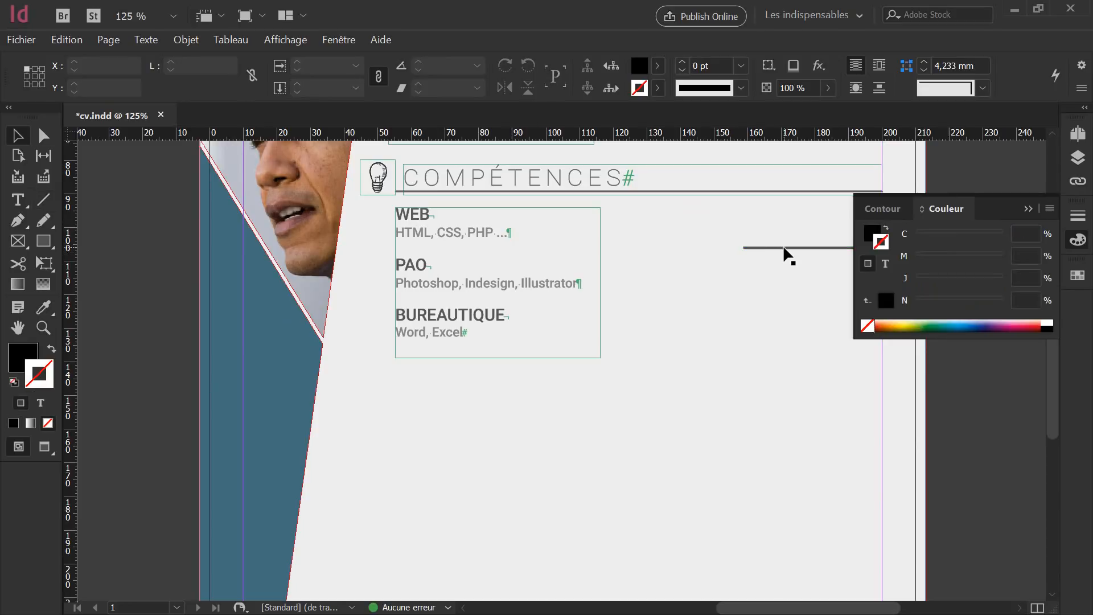
pyautogui.moveTo(783, 246); pyautogui.dragTo(804, 241)
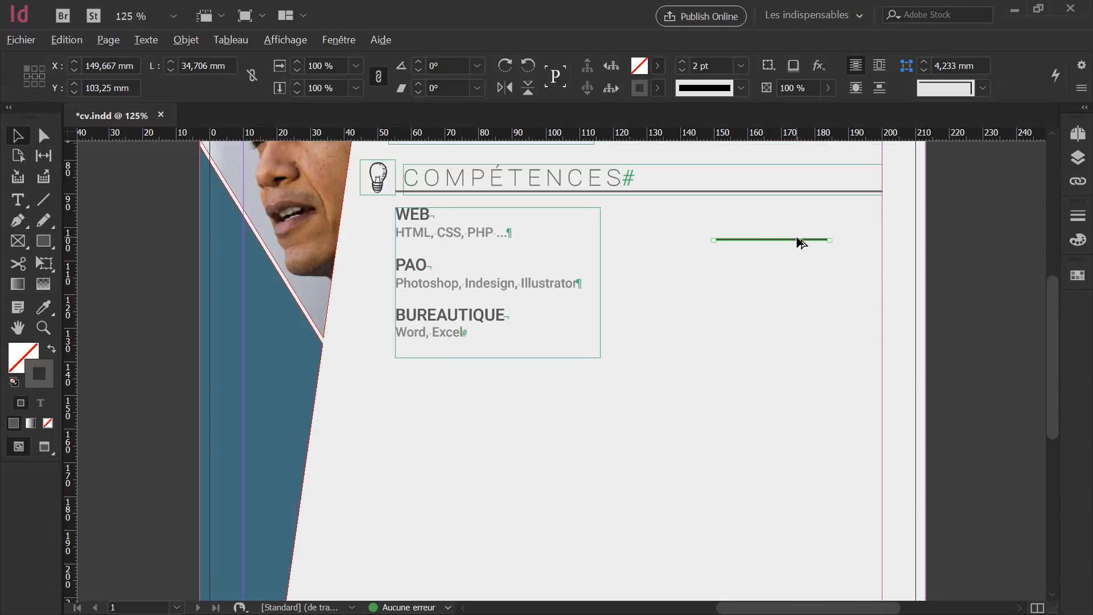
# Alt-drag two copies of the line beside PAO and BUREAUTIQUE, then select all three.
pyautogui.moveTo(795, 238); pyautogui.dragTo(798, 304)
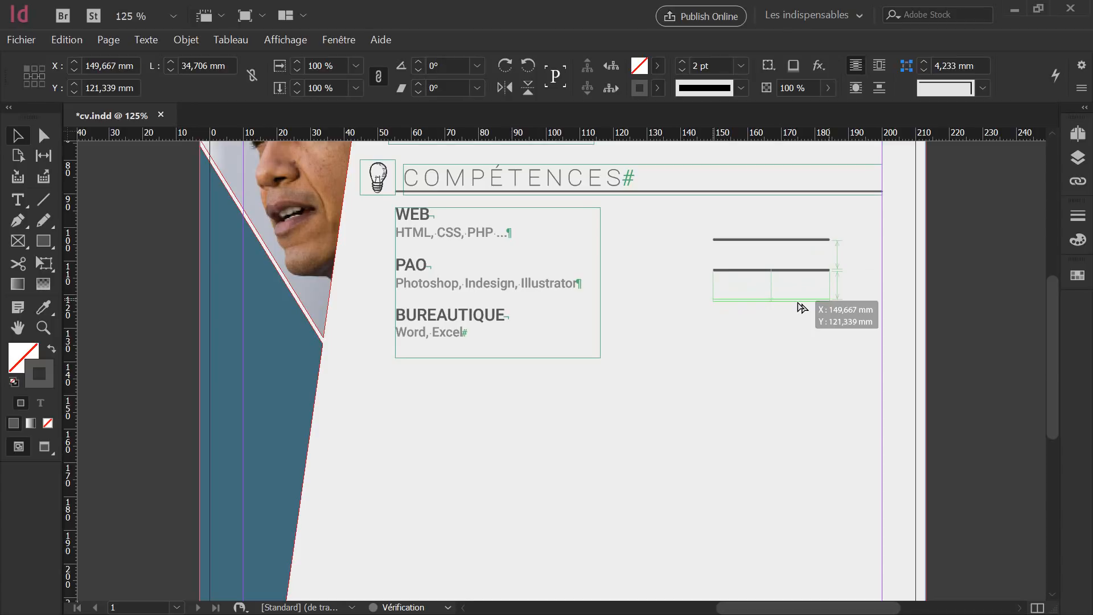
pyautogui.moveTo(803, 308); pyautogui.dragTo(801, 305)
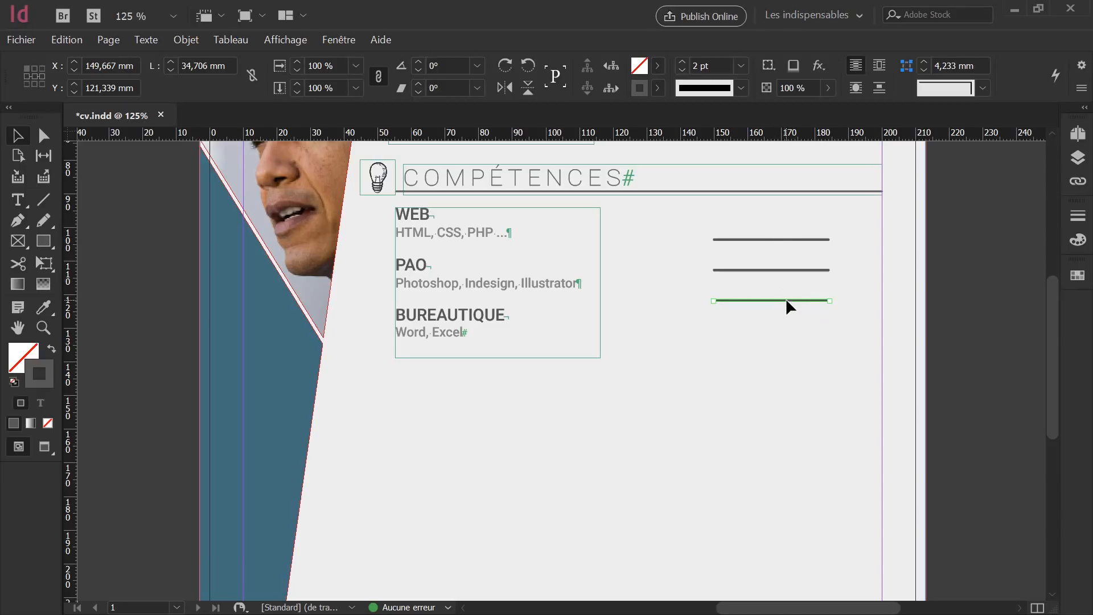
pyautogui.moveTo(786, 300); pyautogui.dragTo(788, 331)
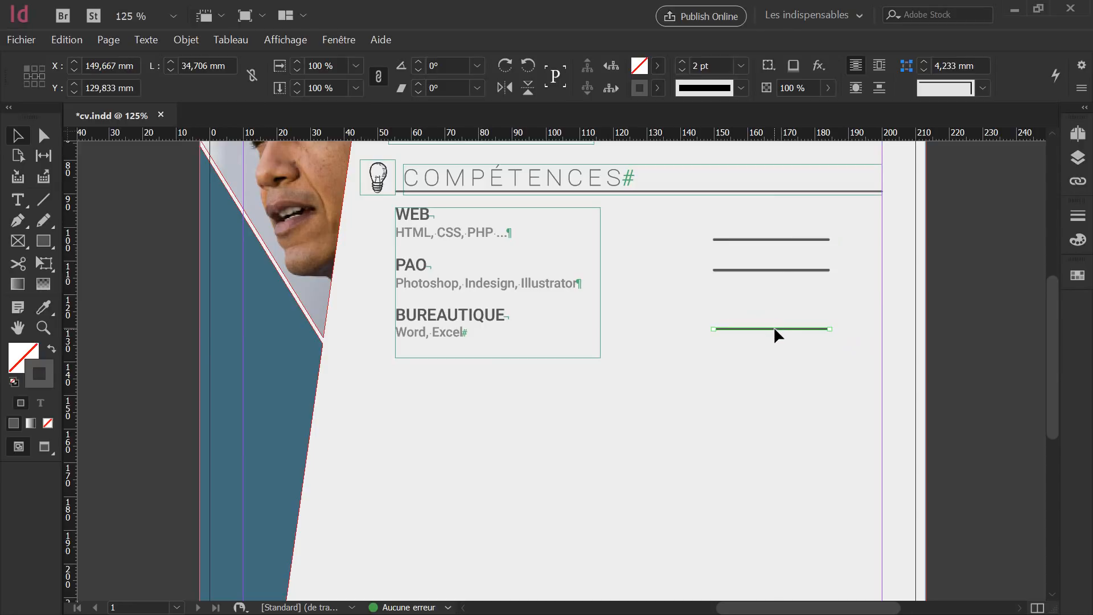
pyautogui.click(774, 270)
pyautogui.moveTo(774, 268); pyautogui.dragTo(773, 289)
pyautogui.click(771, 353)
pyautogui.moveTo(685, 224); pyautogui.dragTo(792, 350)
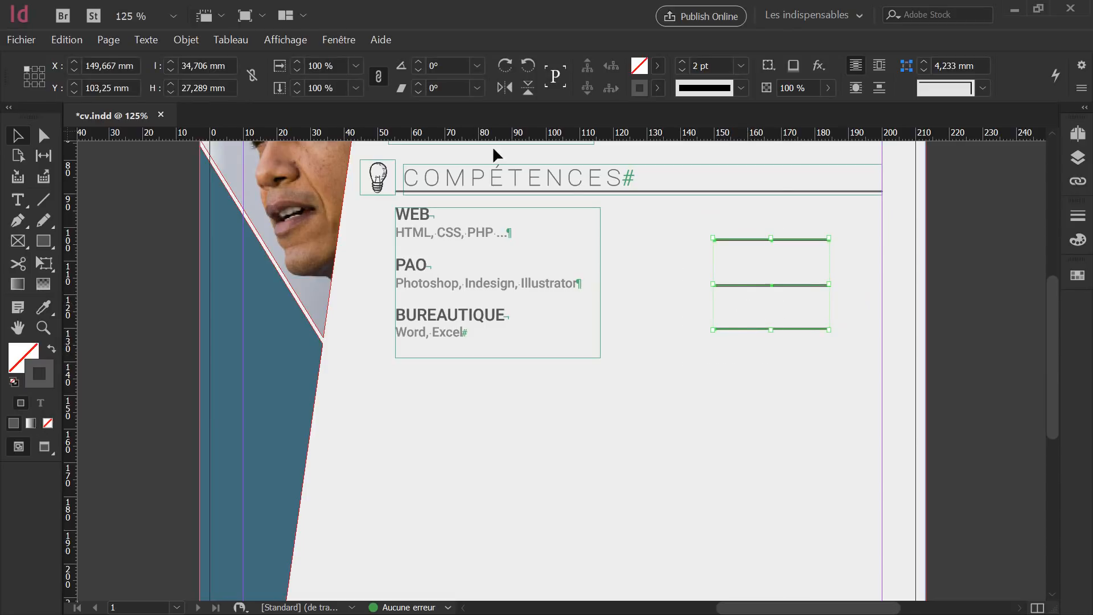
# Distribute the three grey lines by their vertical centres using the Alignement panel.
pyautogui.click(339, 40)
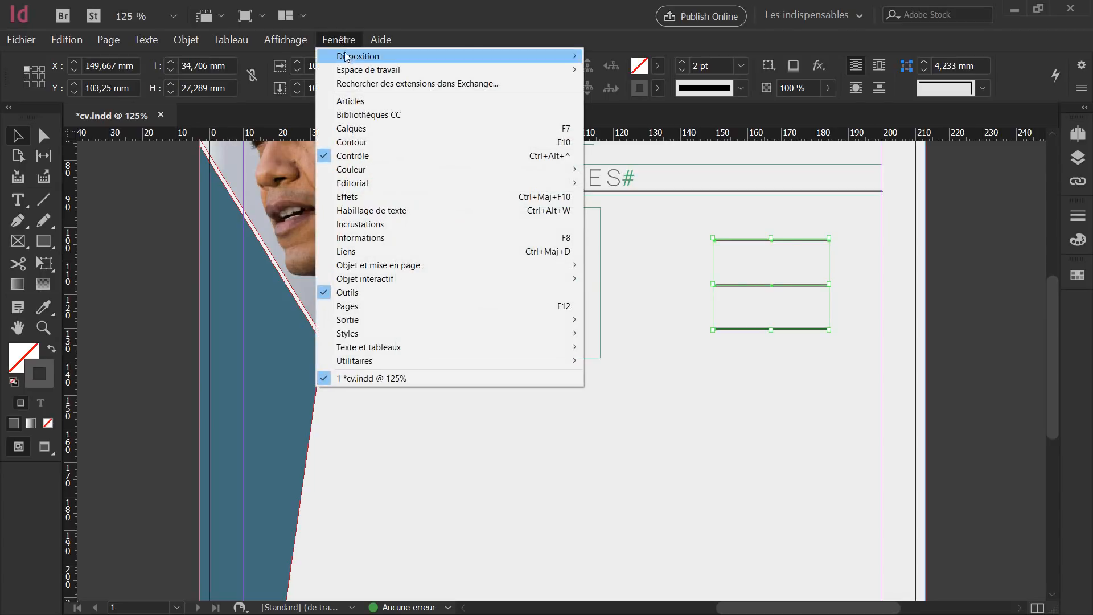
pyautogui.moveTo(430, 267)
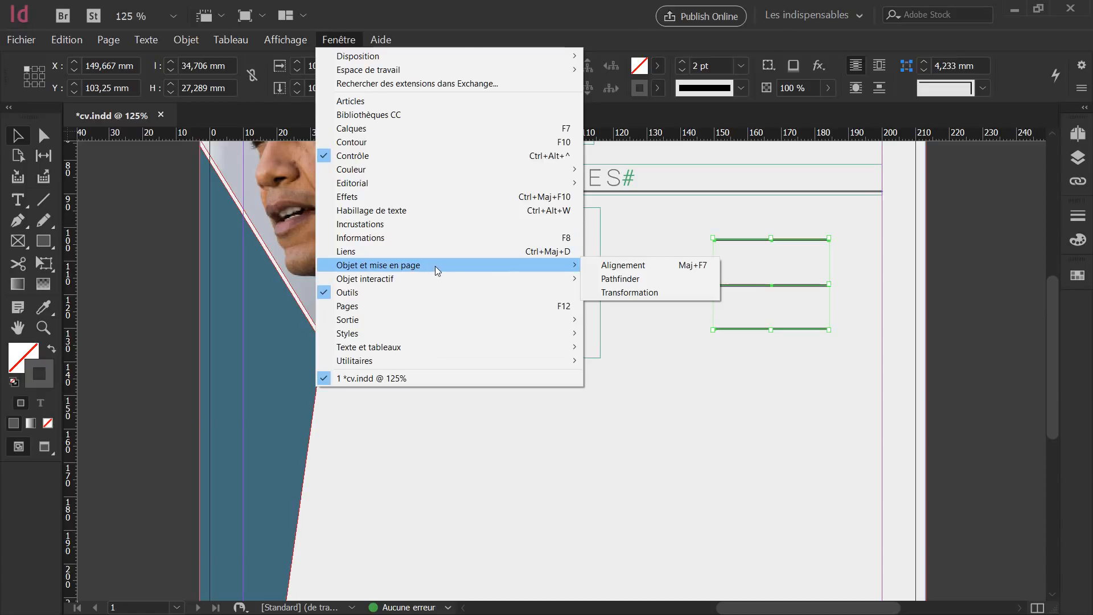
pyautogui.click(639, 269)
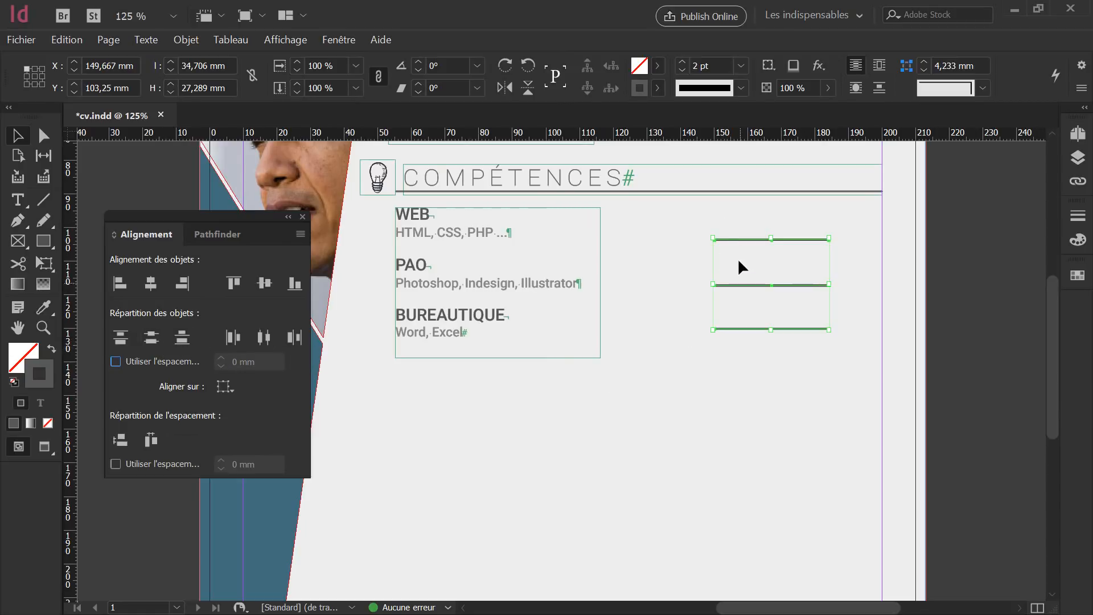
pyautogui.click(150, 341)
pyautogui.click(303, 216)
pyautogui.click(691, 350)
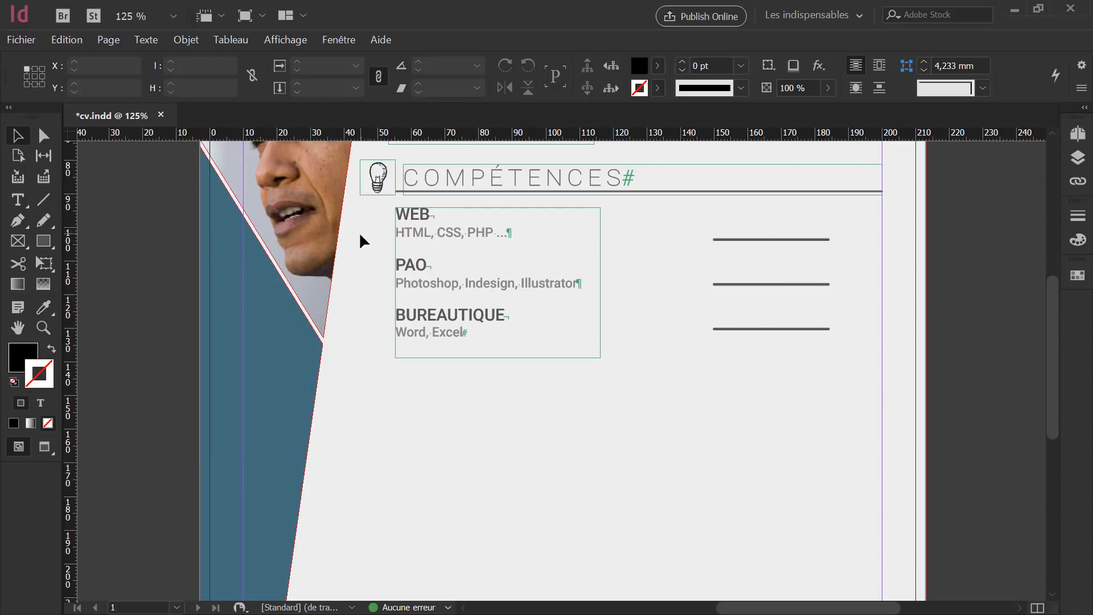
# Draw a rectangle over the left part of the first grey skill line.
pyautogui.click(45, 243)
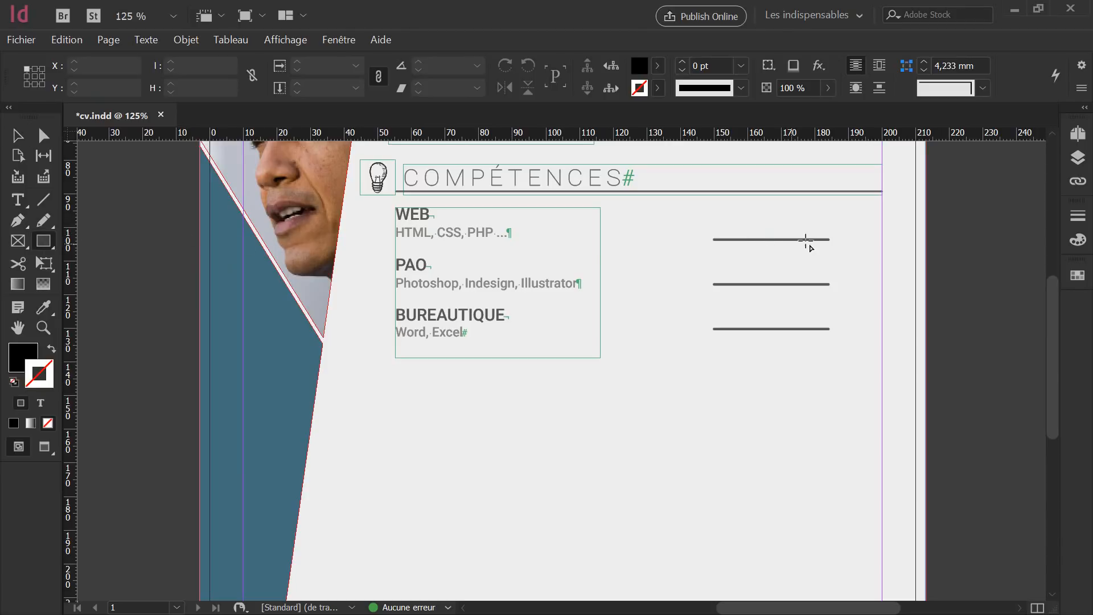
pyautogui.scroll(4, 752, 231)
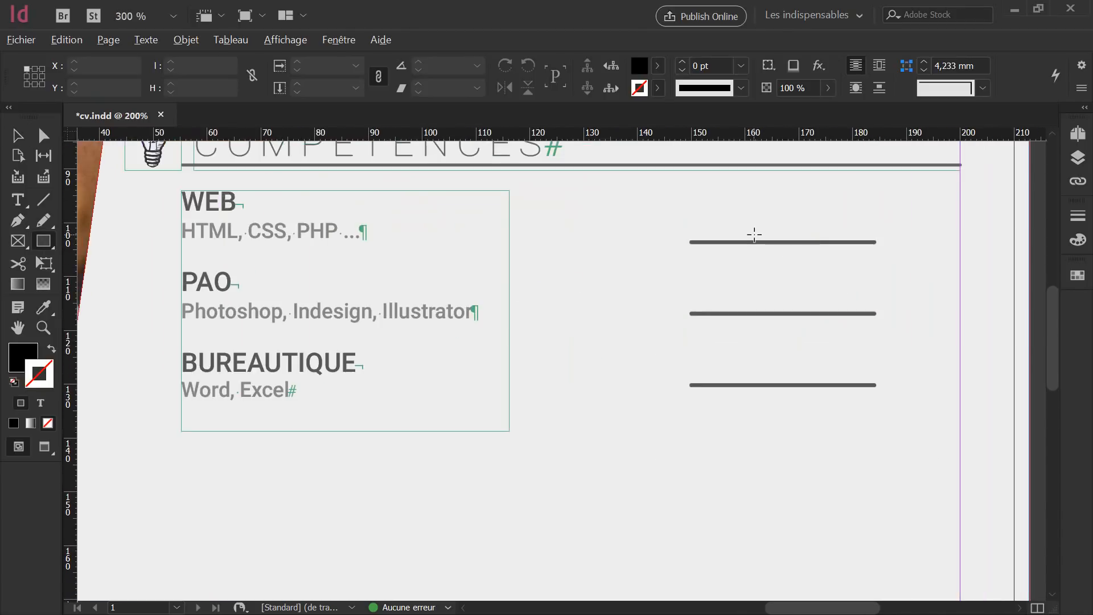
pyautogui.press('alt')
pyautogui.moveTo(632, 231)
pyautogui.mouseDown()
pyautogui.moveTo(700, 261)
pyautogui.moveTo(882, 262)
pyautogui.mouseUp()
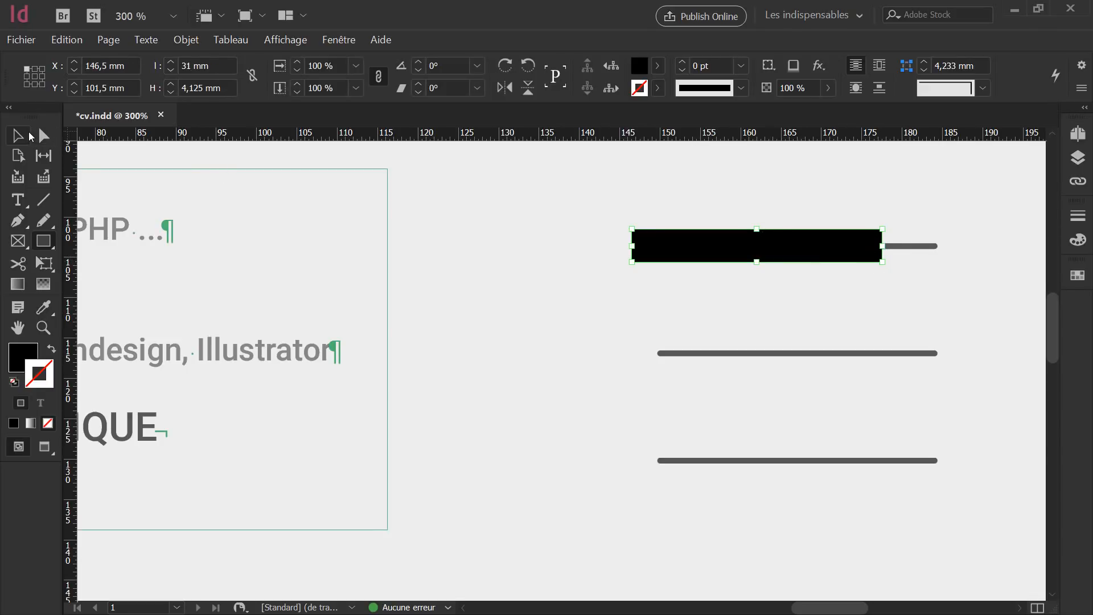
# Fill the bar with the C=40 M=19 J=53 N=17 olive swatch and set its stroke to [Sans].
pyautogui.click(19, 136)
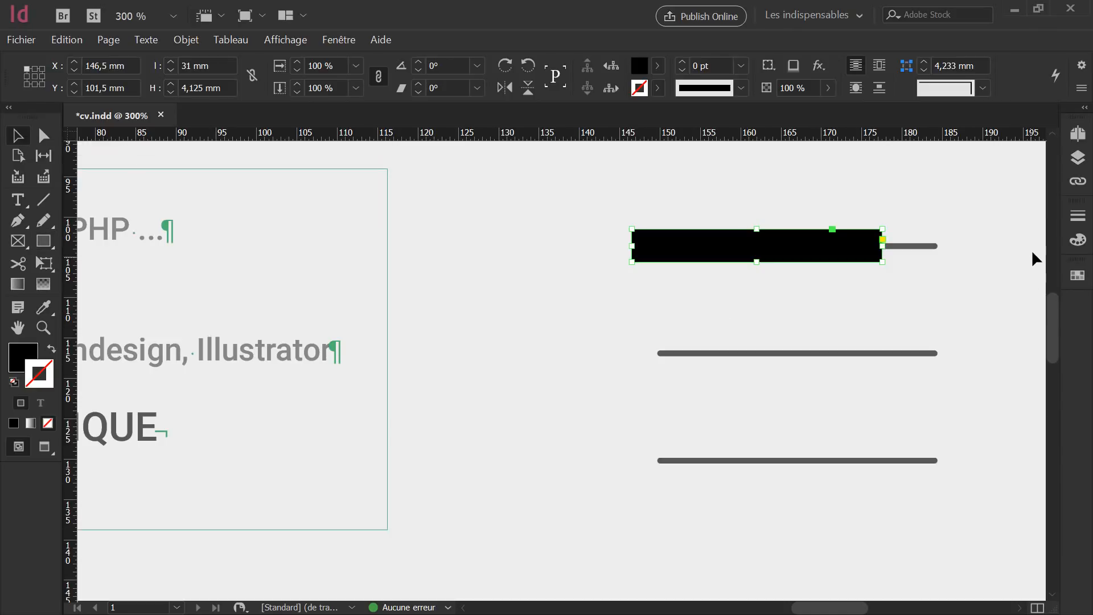
pyautogui.click(1077, 275)
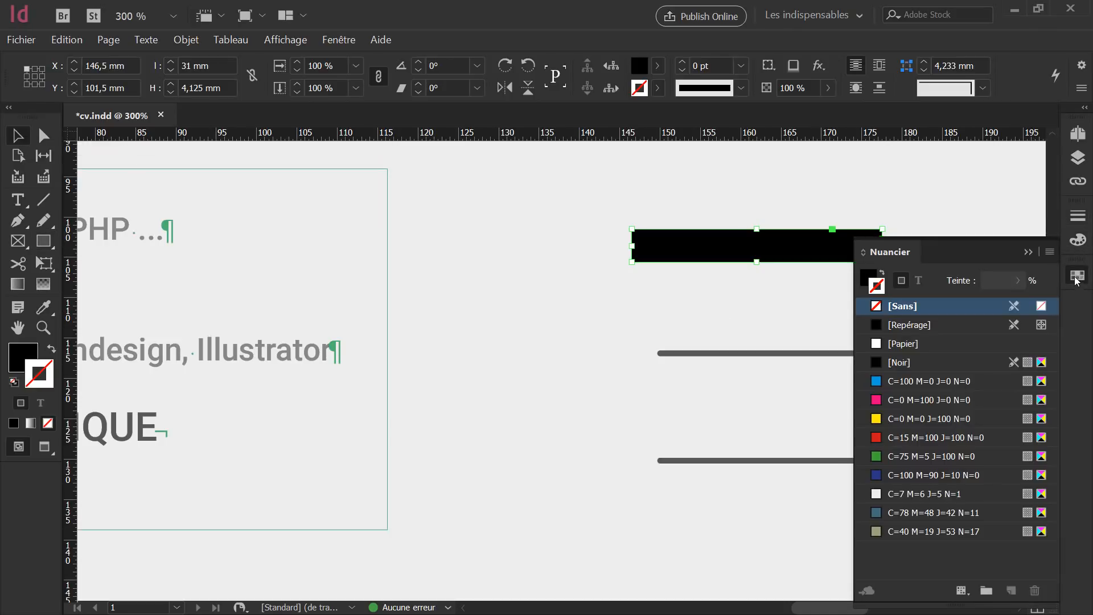
pyautogui.click(922, 532)
pyautogui.click(740, 296)
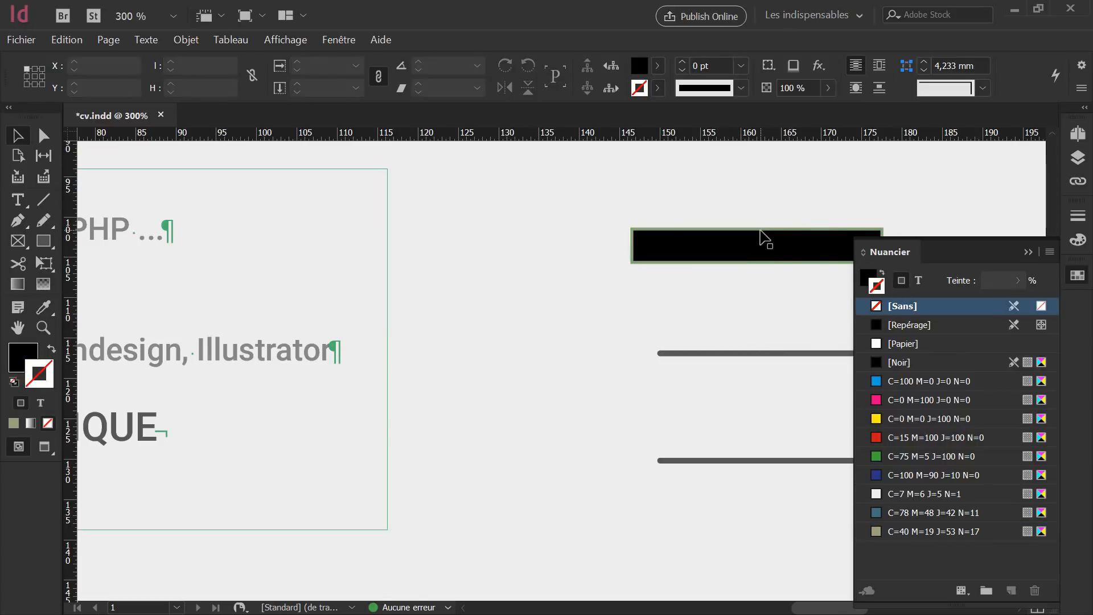
pyautogui.click(761, 237)
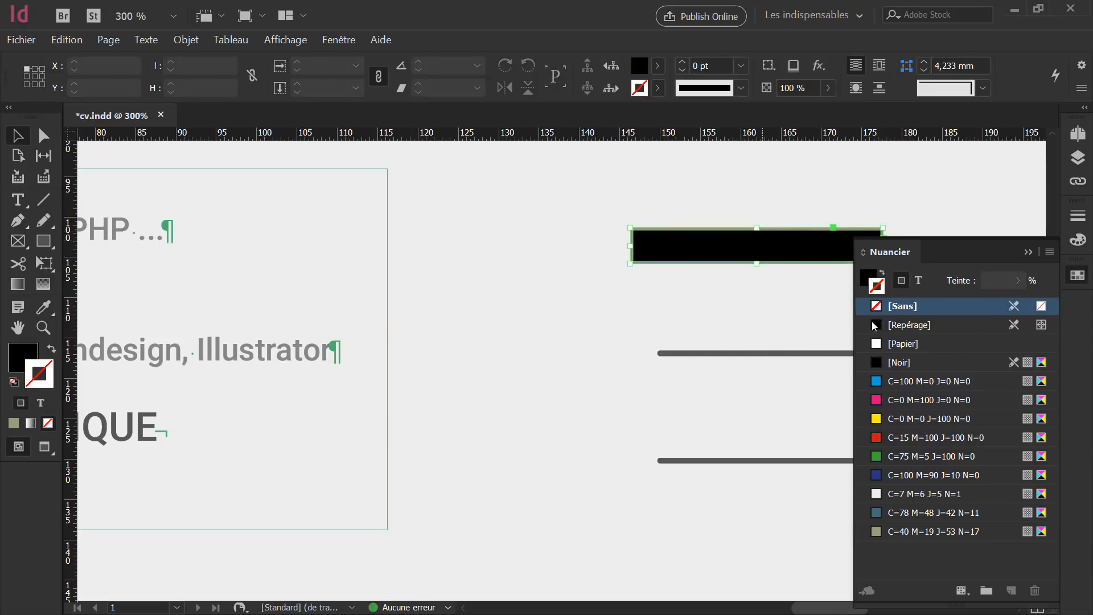
pyautogui.click(881, 273)
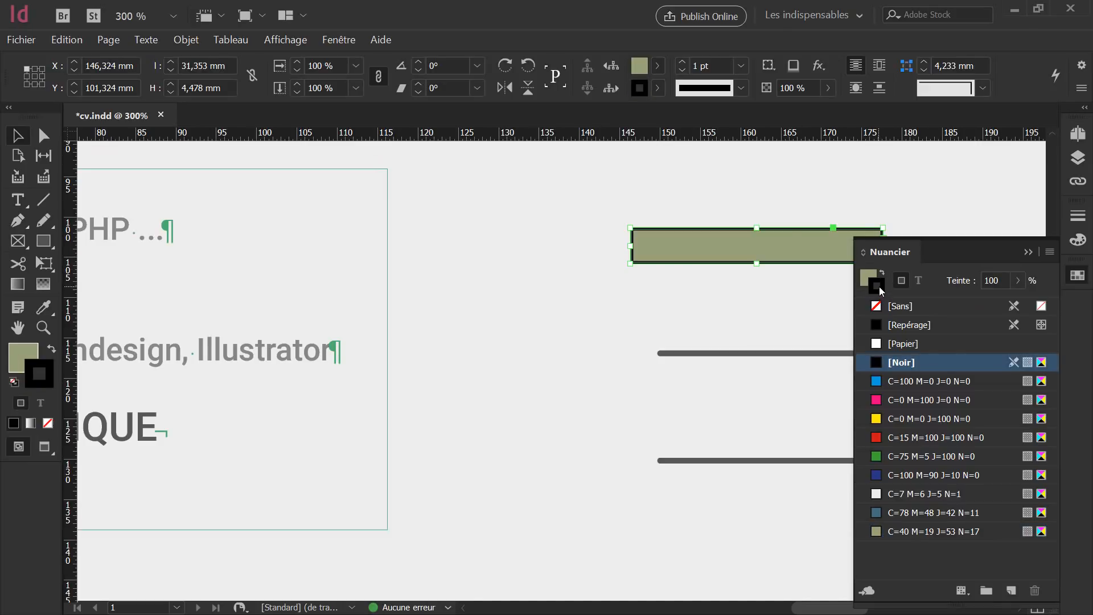
pyautogui.click(897, 306)
pyautogui.click(643, 282)
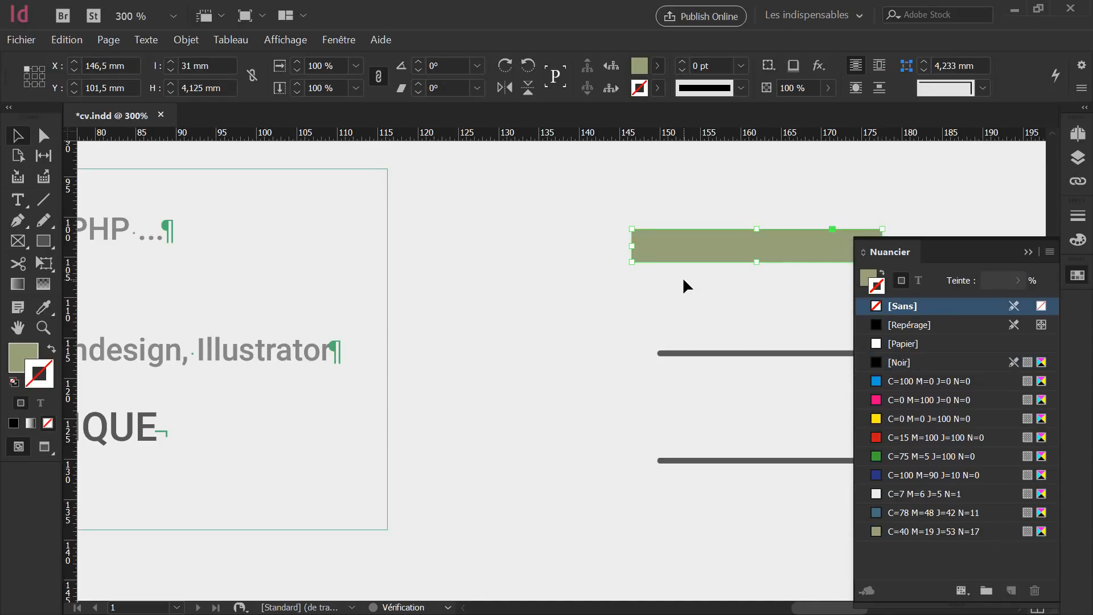
pyautogui.click(1033, 252)
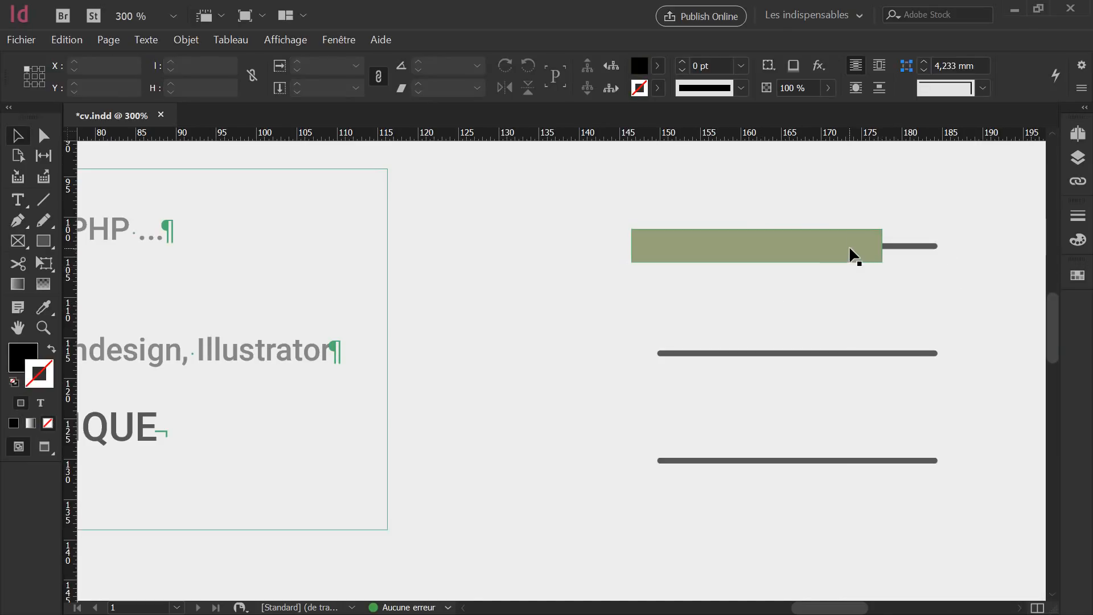
pyautogui.click(850, 255)
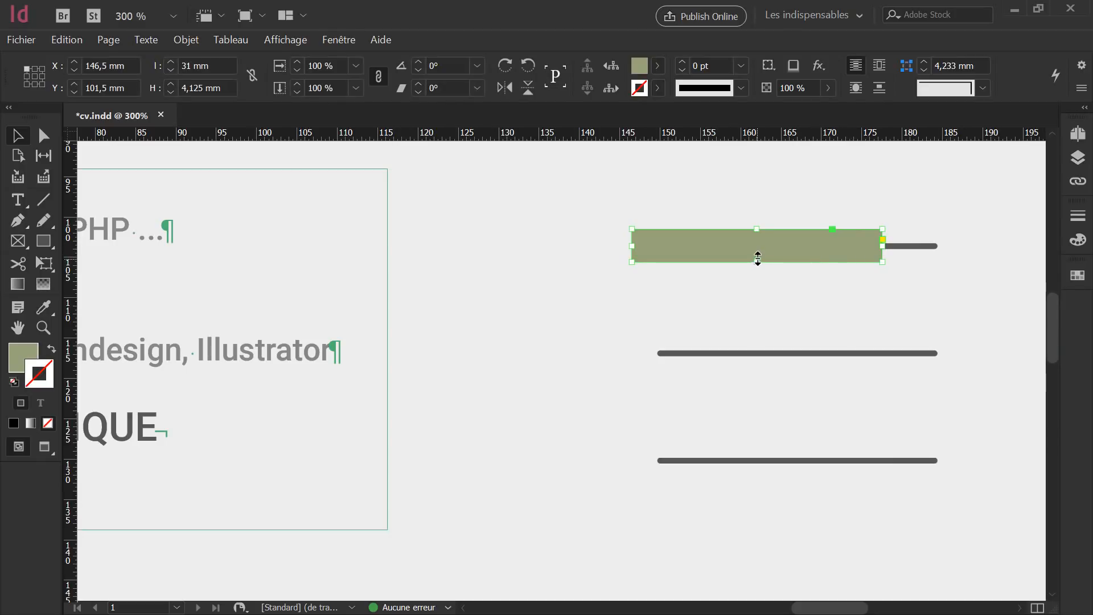
# Make the olive bar thinner and Alt-drag copies of it onto the other skill lines.
pyautogui.moveTo(757, 259); pyautogui.dragTo(757, 258)
pyautogui.click(764, 302)
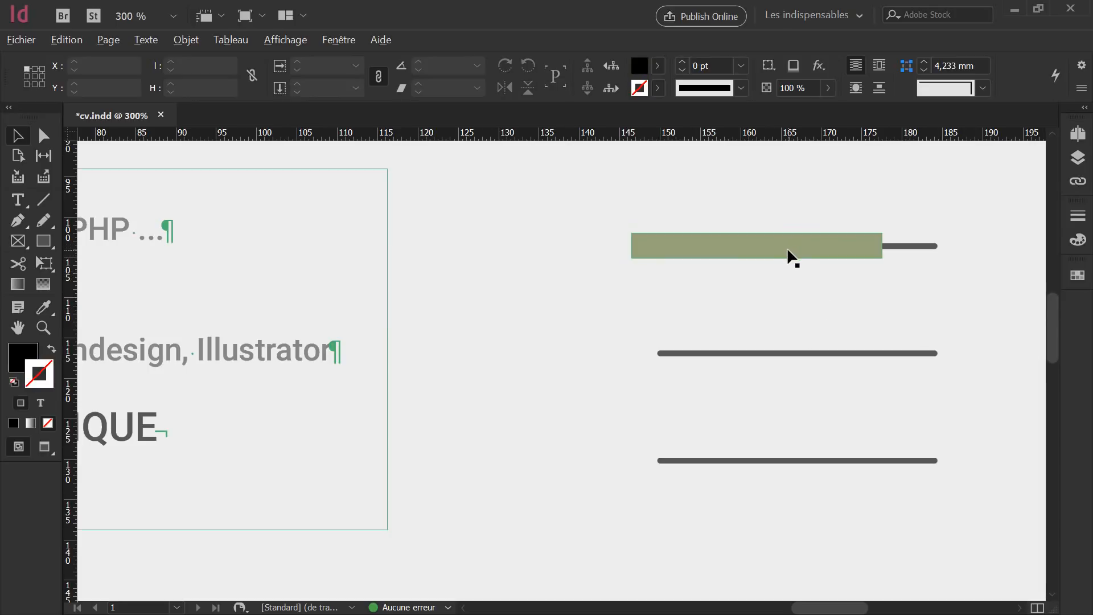
pyautogui.moveTo(789, 250); pyautogui.dragTo(790, 464)
pyautogui.click(862, 378)
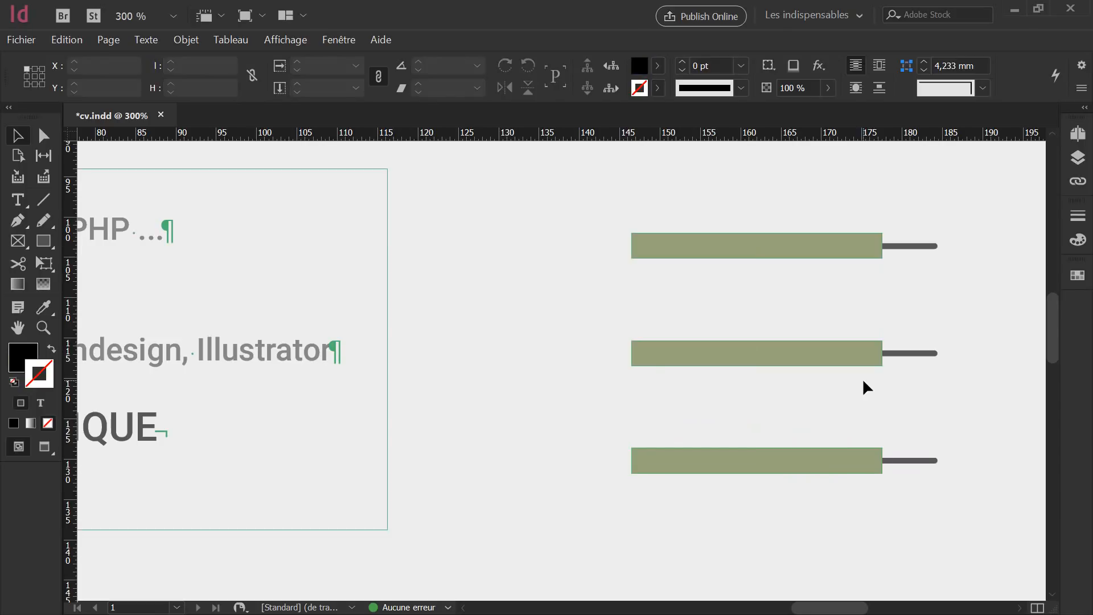
# Shorten the third bar to about 20.5 mm and lengthen the second to 35.5 mm.
pyautogui.click(853, 461)
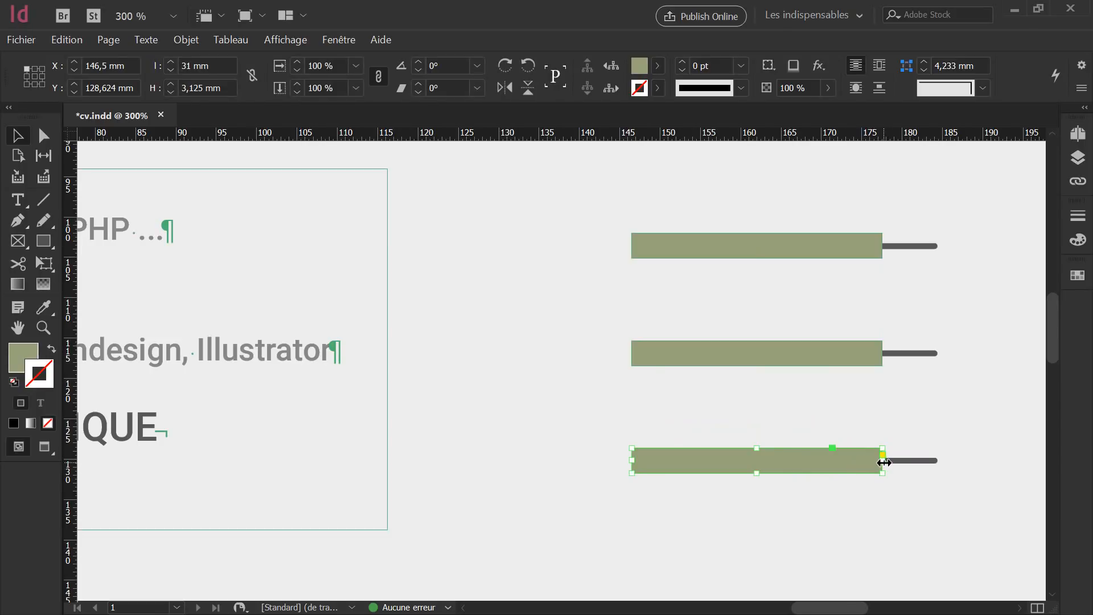
pyautogui.moveTo(884, 462); pyautogui.dragTo(797, 459)
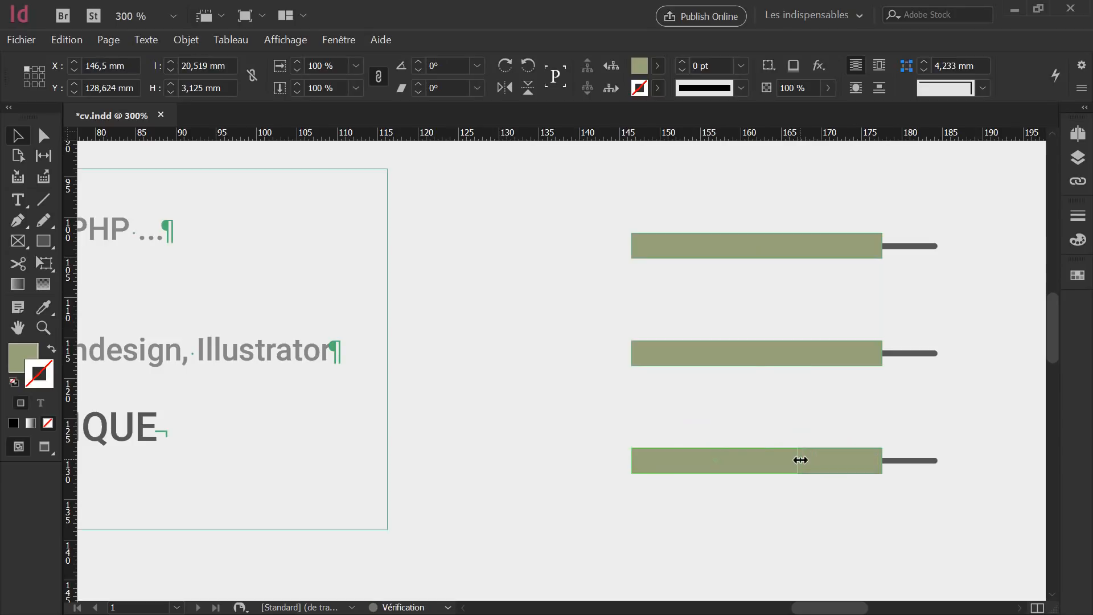
pyautogui.click(860, 350)
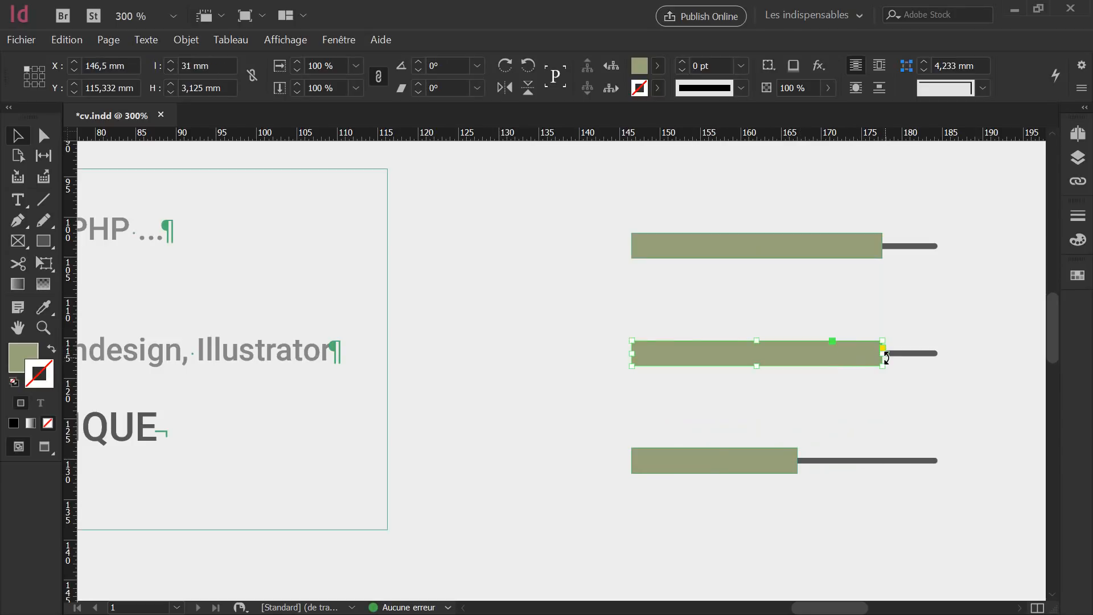
pyautogui.moveTo(879, 354); pyautogui.dragTo(917, 354)
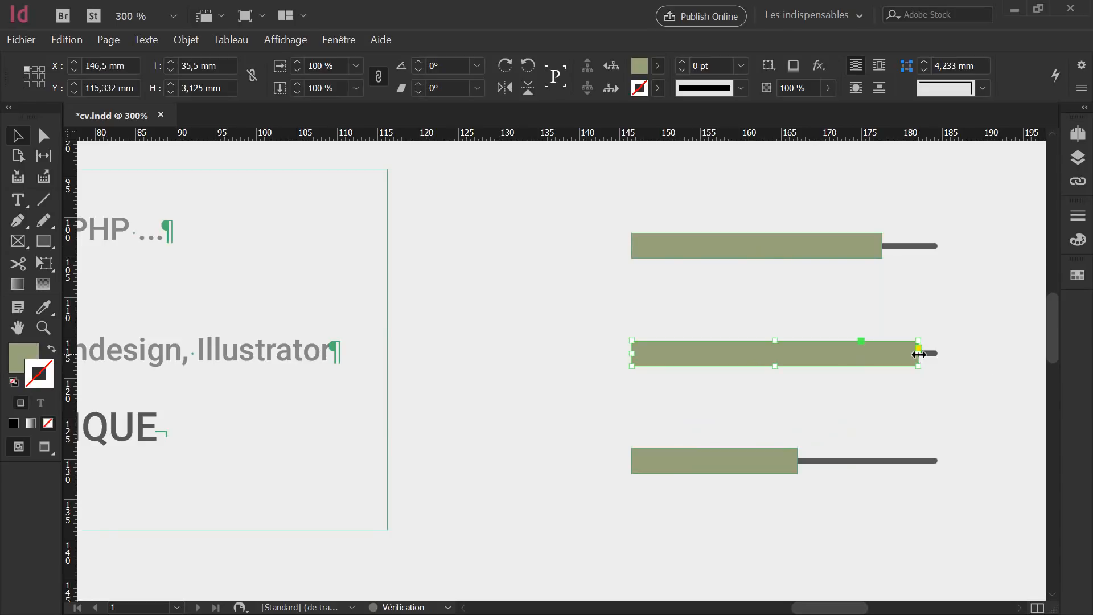
pyautogui.click(907, 311)
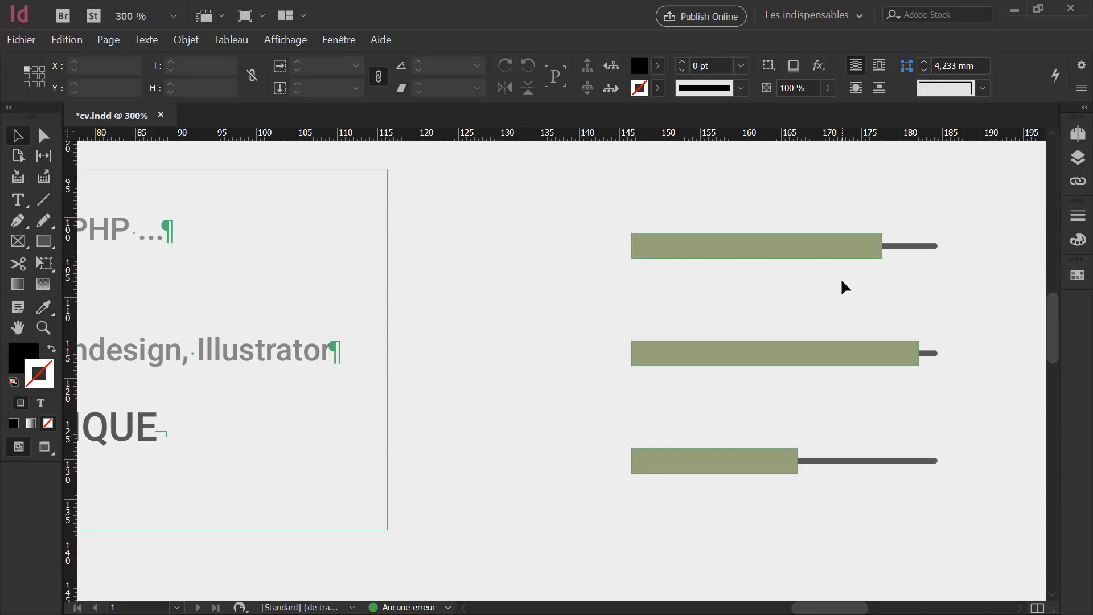
pyautogui.keyDown('alt'); pyautogui.scroll(-1, 878, 281); pyautogui.keyUp('alt')
# Draw a narrow text frame right of the bars containing 75 %, 90 % and 50 % on separate lines.
pyautogui.keyDown('alt'); pyautogui.scroll(-1, 889, 297); pyautogui.keyUp('alt')
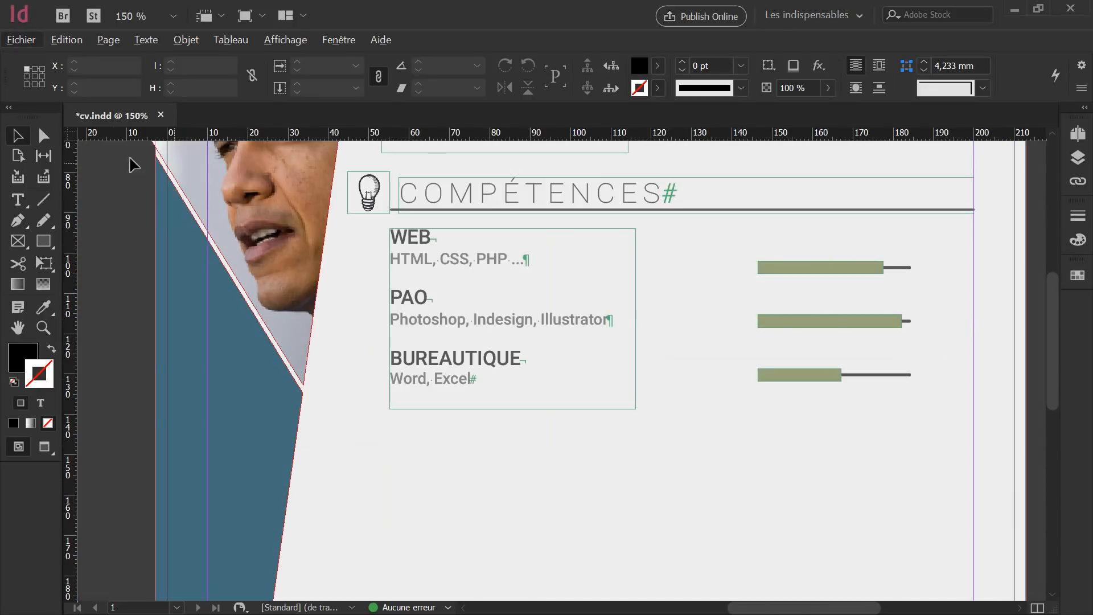
pyautogui.click(21, 202)
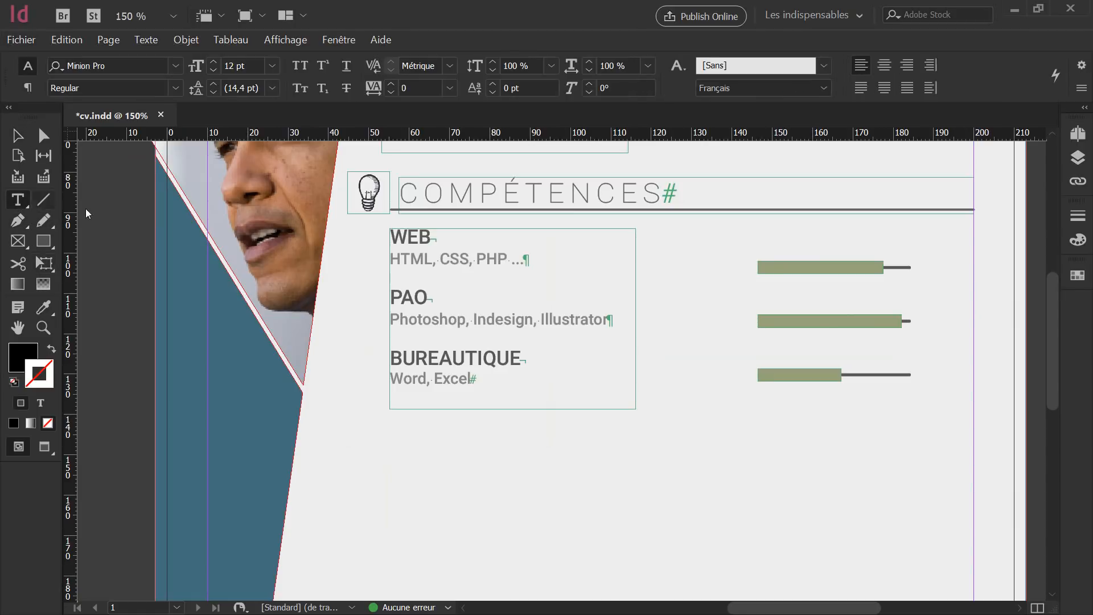
pyautogui.moveTo(925, 235); pyautogui.dragTo(966, 409)
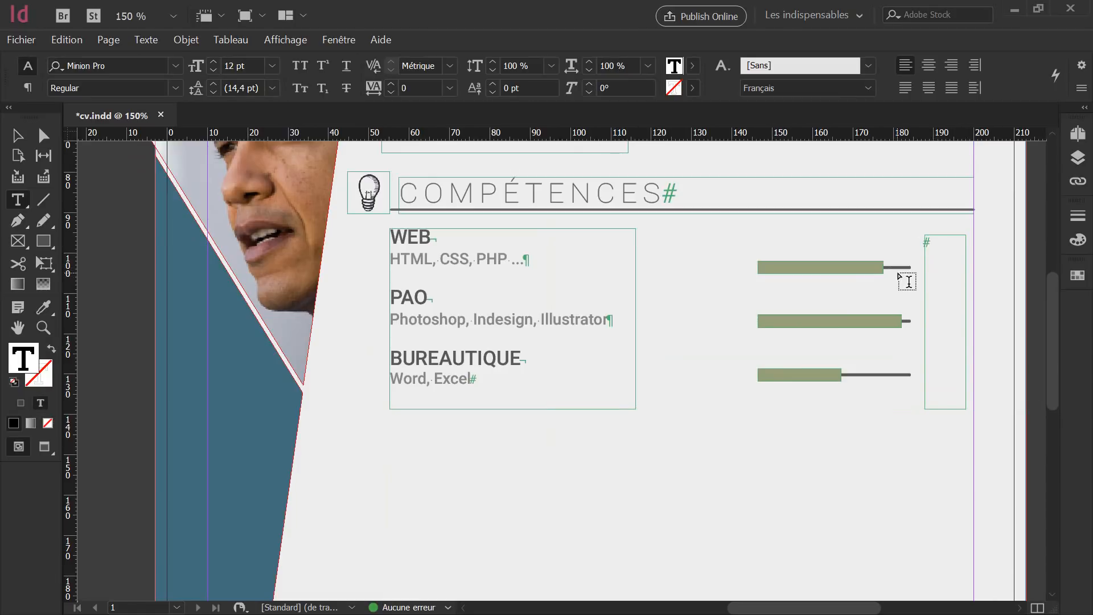
pyautogui.write('75 %')
pyautogui.press('Return')
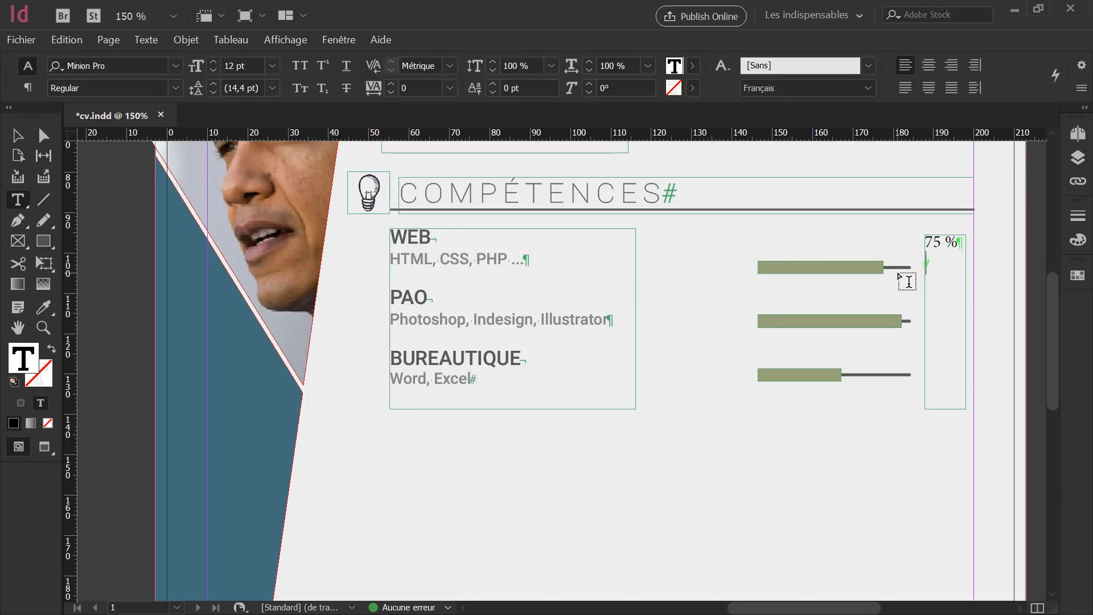
pyautogui.write('90 %')
pyautogui.press('Return')
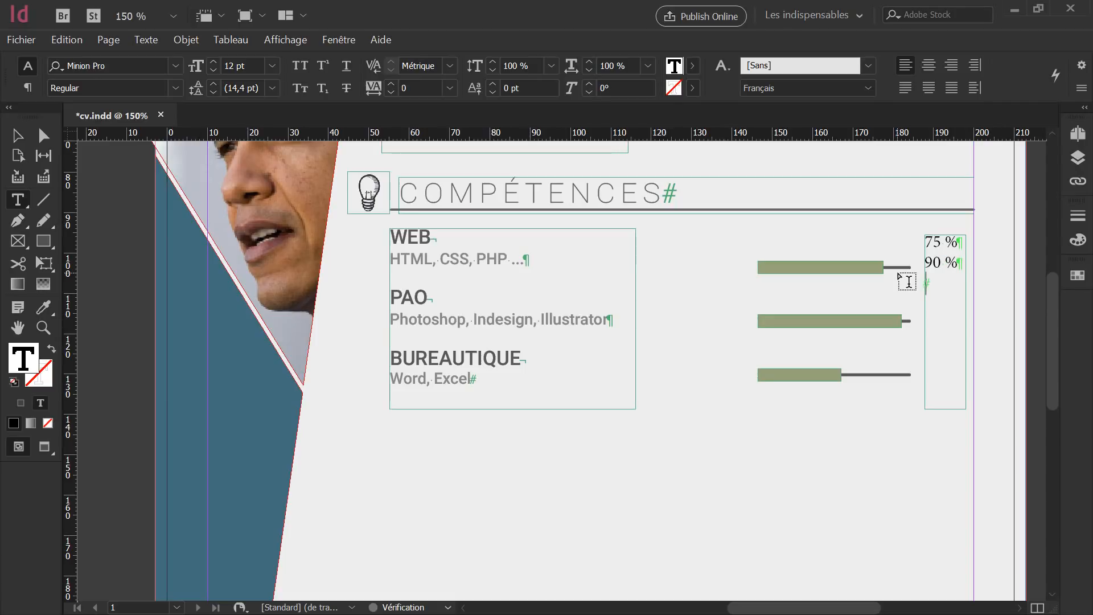
pyautogui.write('50 %')
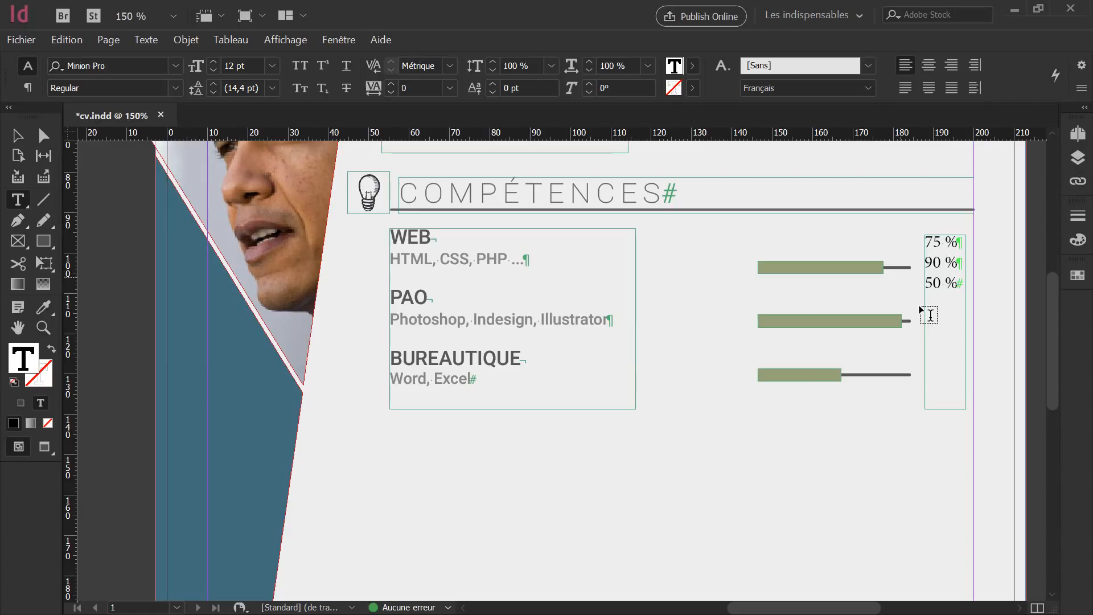
# Select all the percentages and search the font list for Roboto.
pyautogui.hotkey('ctrl', 'a')
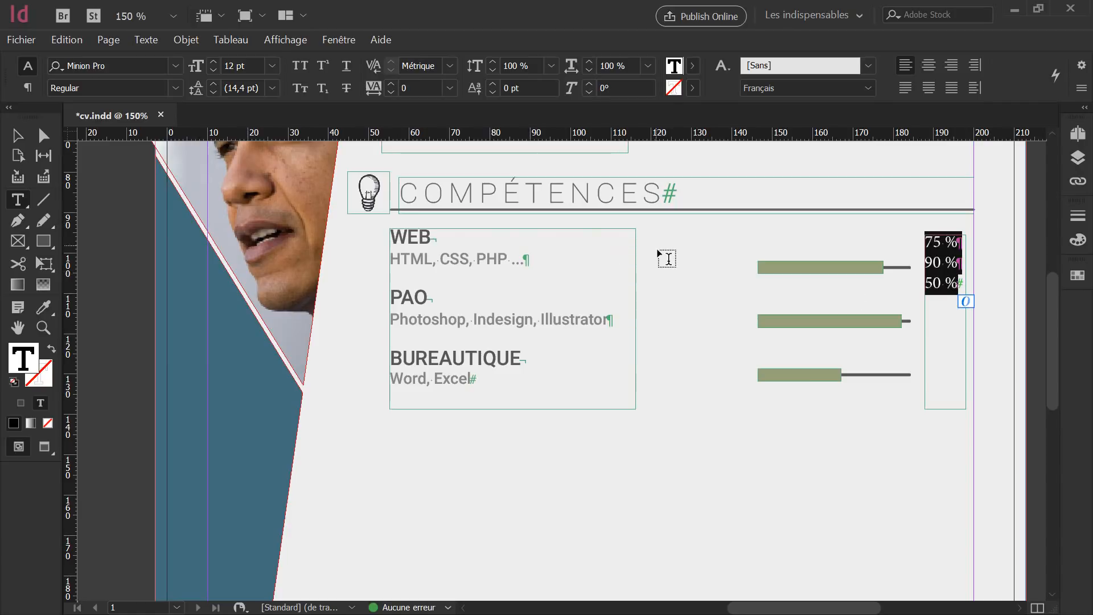
pyautogui.click(137, 64)
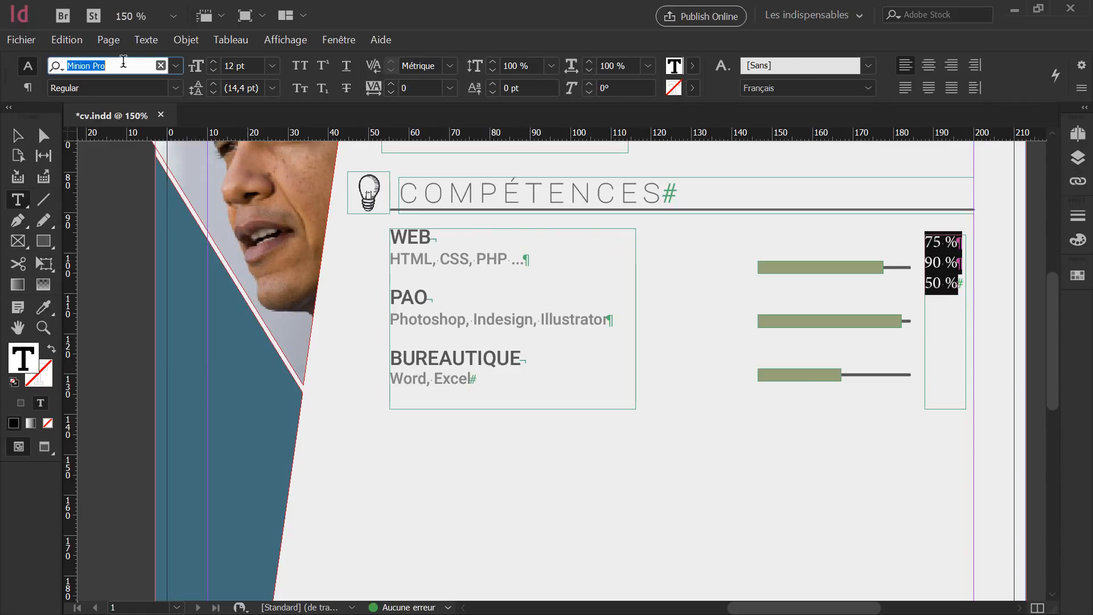
pyautogui.write('robo')
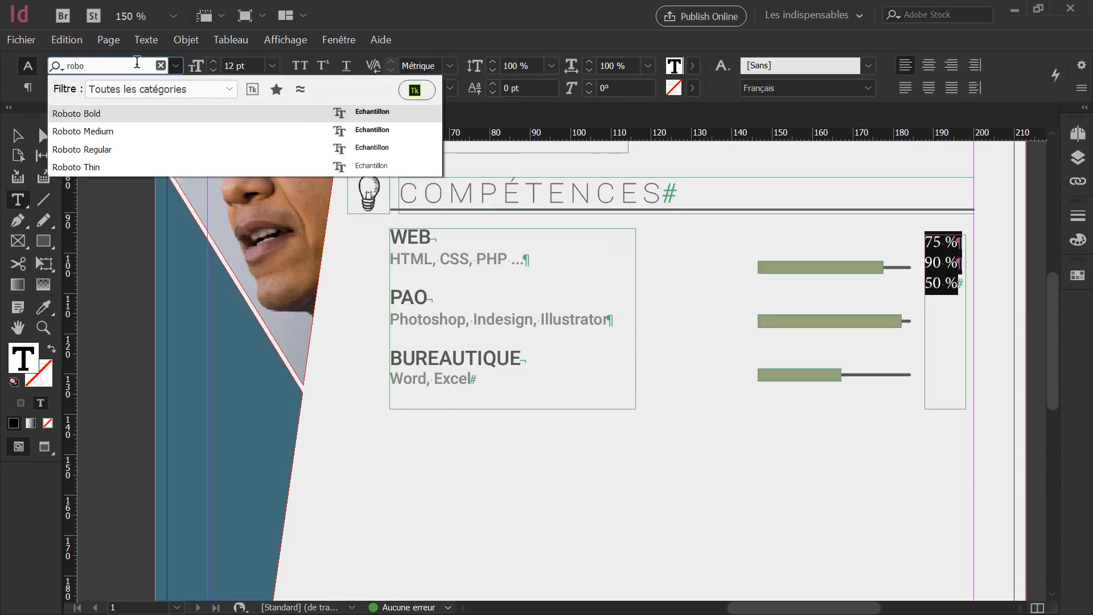
# Format the percentages as Roboto Bold, 10 pt, in small caps.
pyautogui.press('Return')
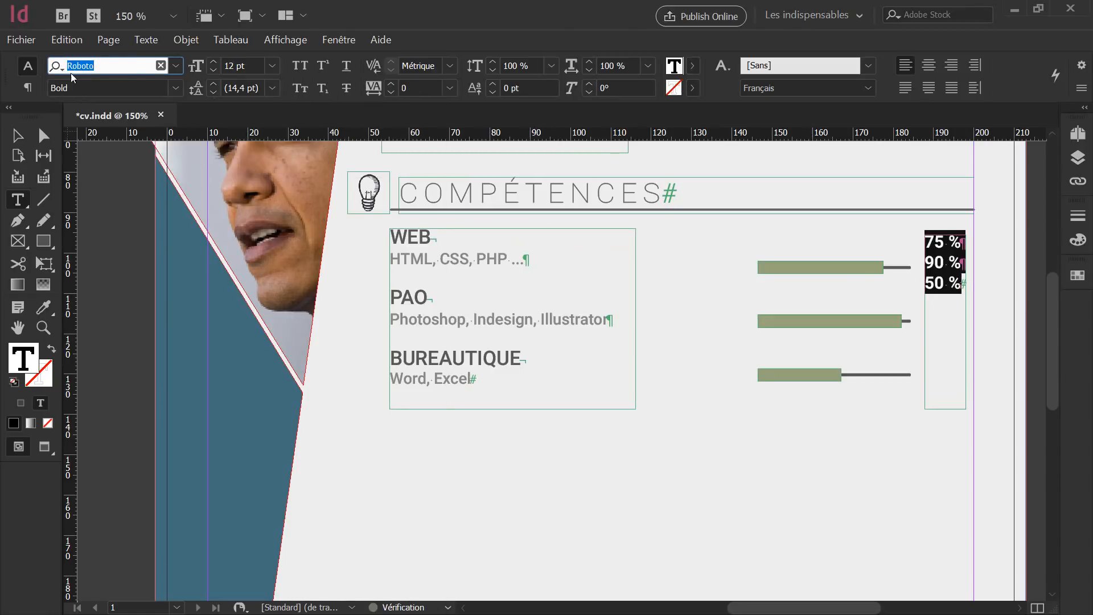
pyautogui.press('Tab')
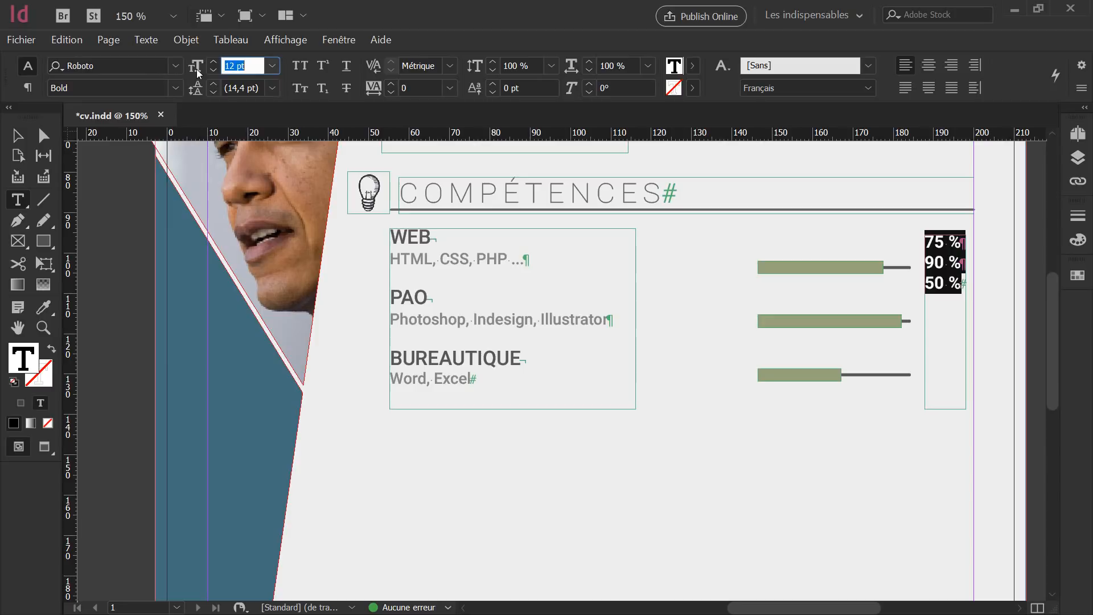
pyautogui.write('10')
pyautogui.press('Return')
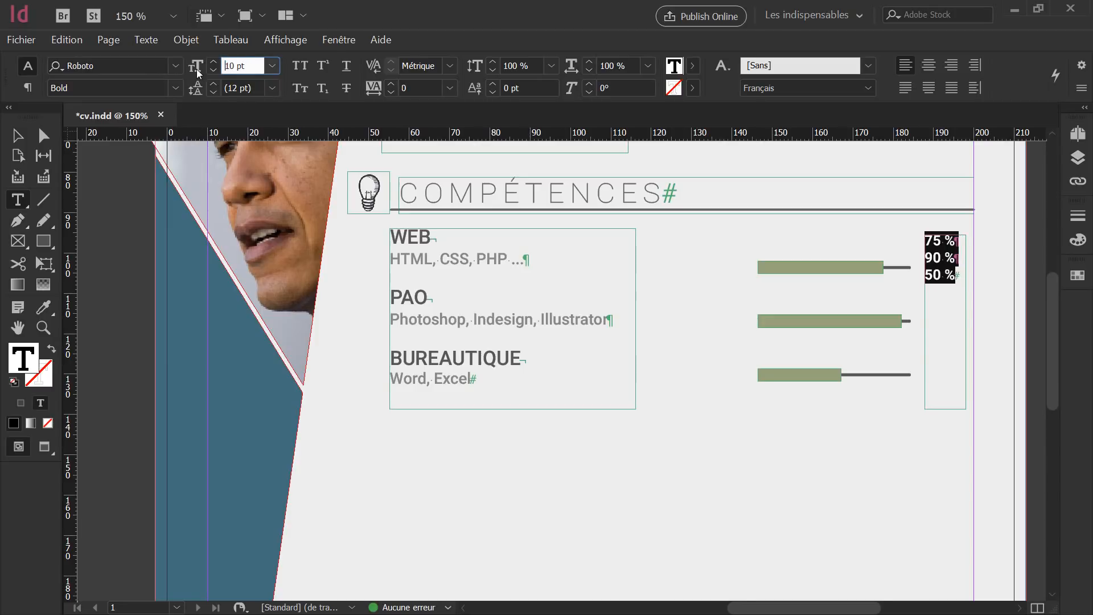
pyautogui.click(305, 92)
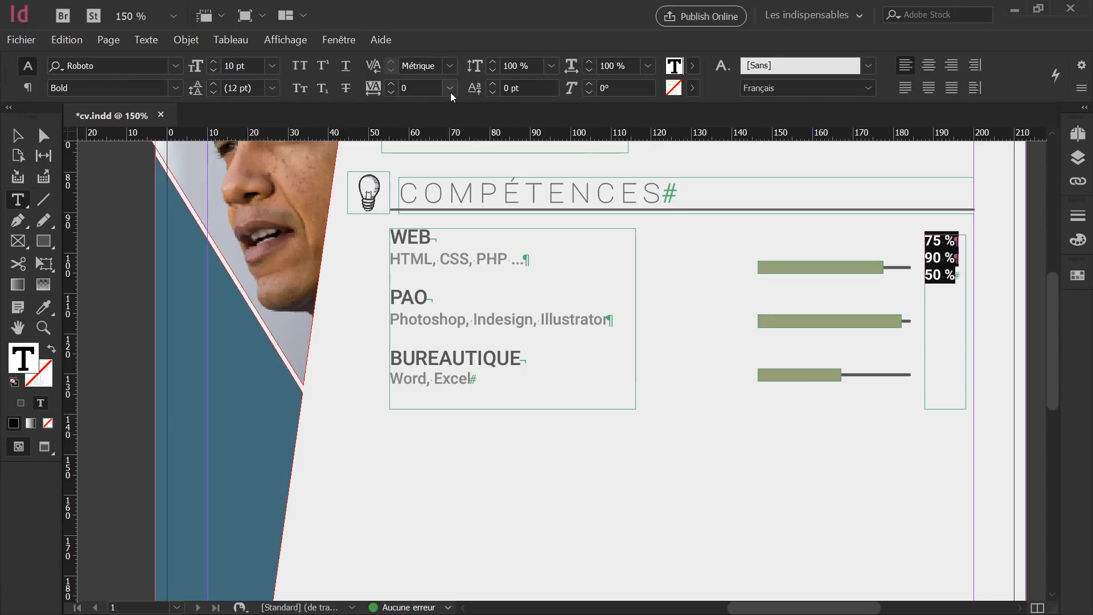
# Give each percentage 9 mm space after and adjust the frame so lines align with the bars.
pyautogui.click(27, 88)
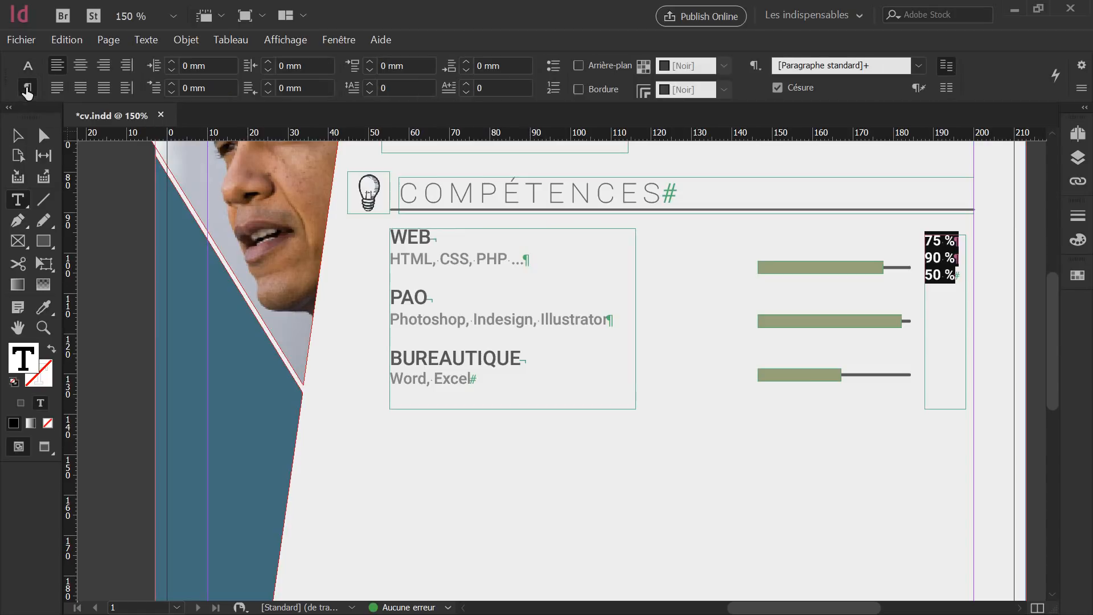
pyautogui.click(450, 66)
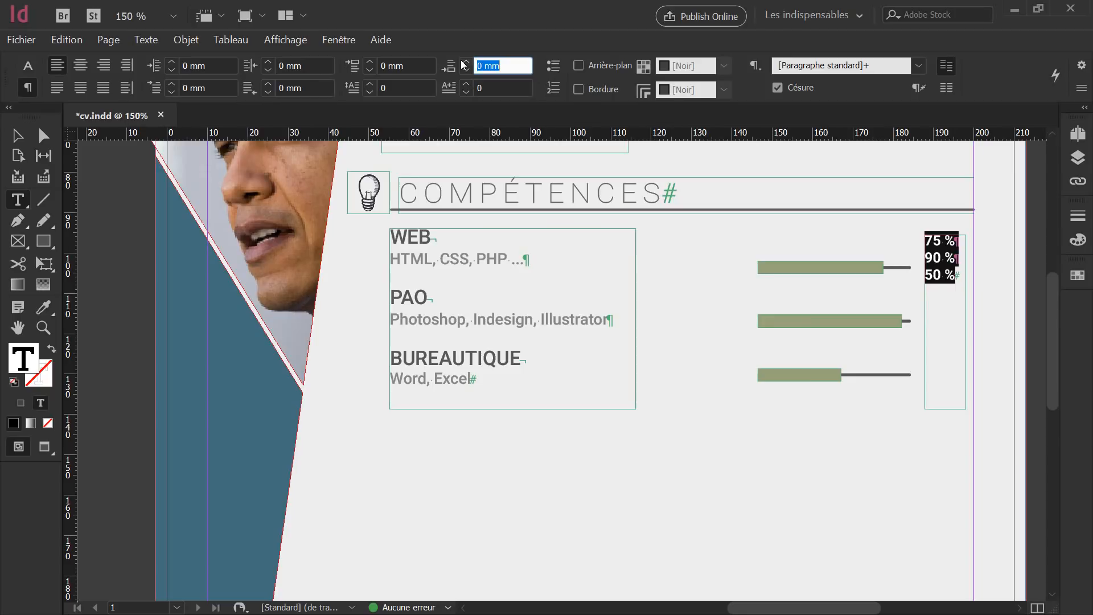
pyautogui.press('Up')
pyautogui.press('Up')
pyautogui.press('Up')
pyautogui.press('Up')
pyautogui.press('Up')
pyautogui.press('Up')
pyautogui.press('Up')
pyautogui.press('Up')
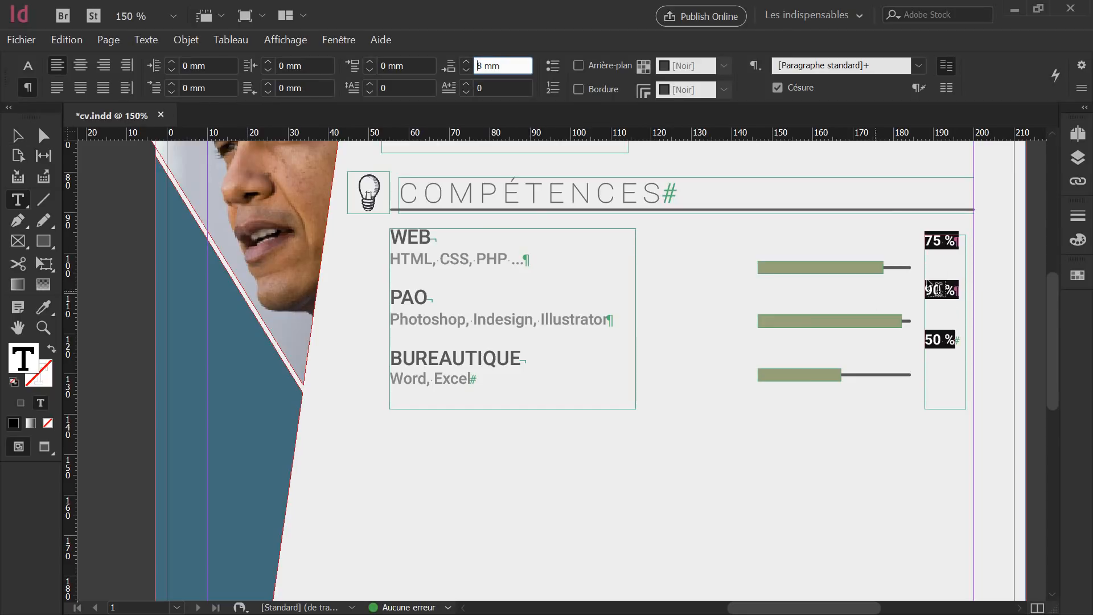
pyautogui.click(17, 135)
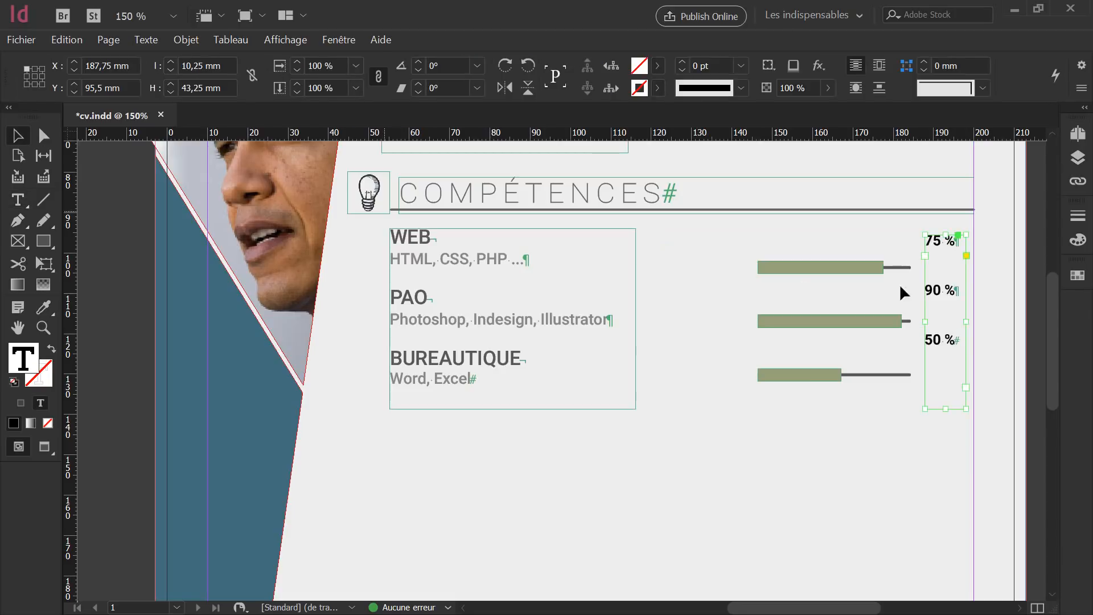
pyautogui.moveTo(945, 234); pyautogui.dragTo(945, 262)
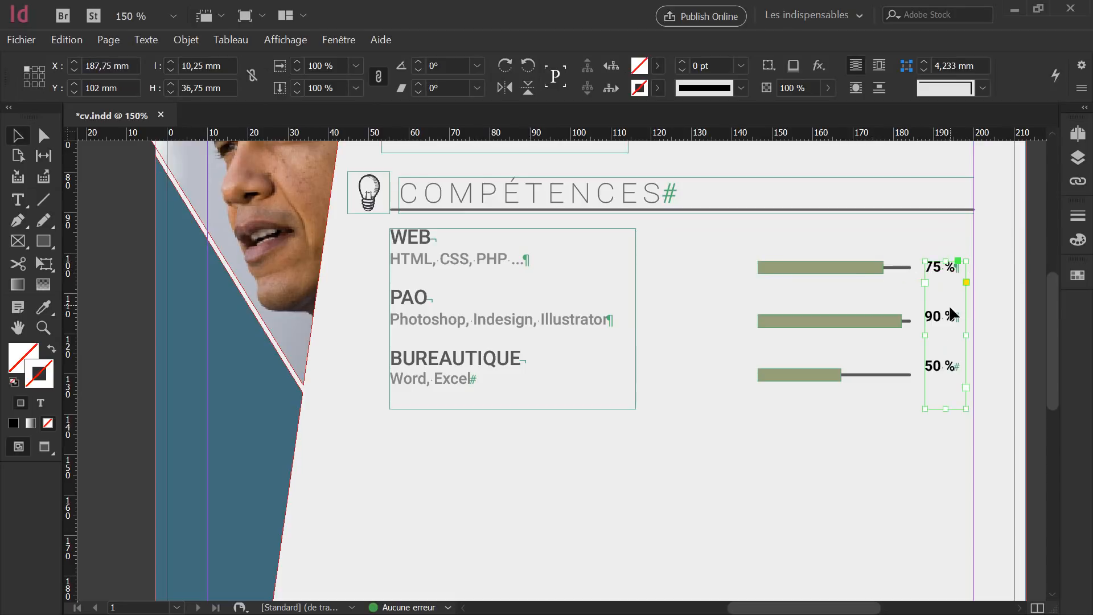
pyautogui.doubleClick(957, 270)
pyautogui.hotkey('ctrl', 'a')
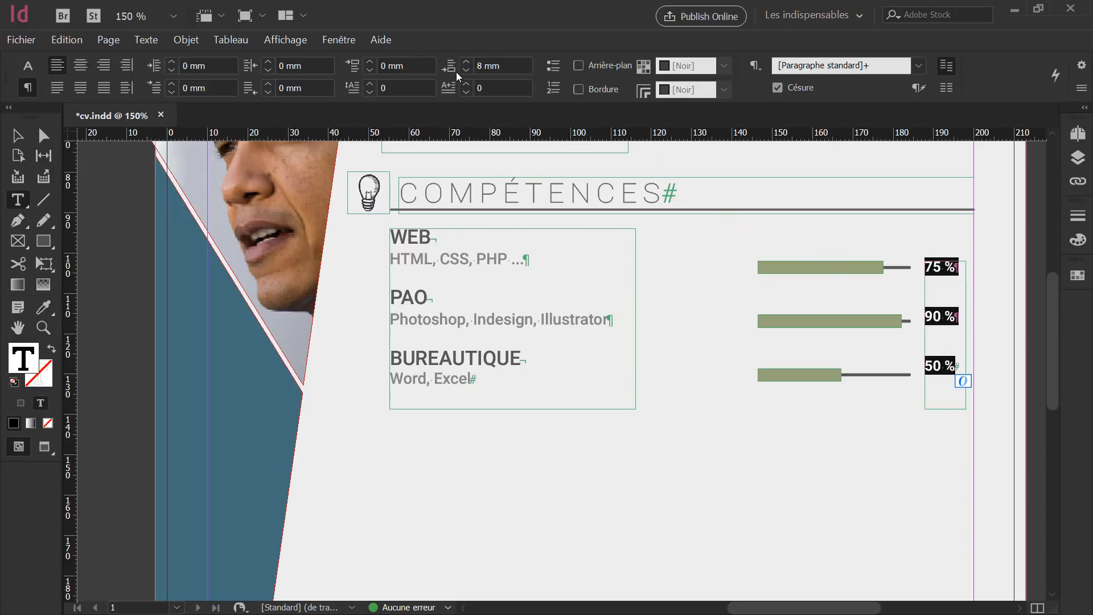
pyautogui.click(469, 61)
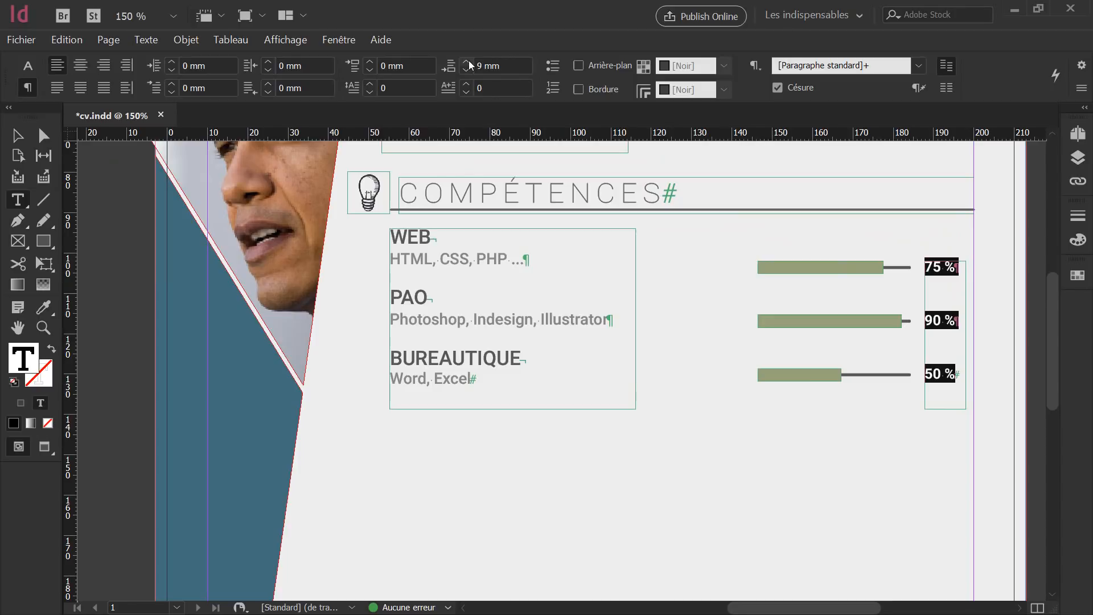
pyautogui.click(17, 135)
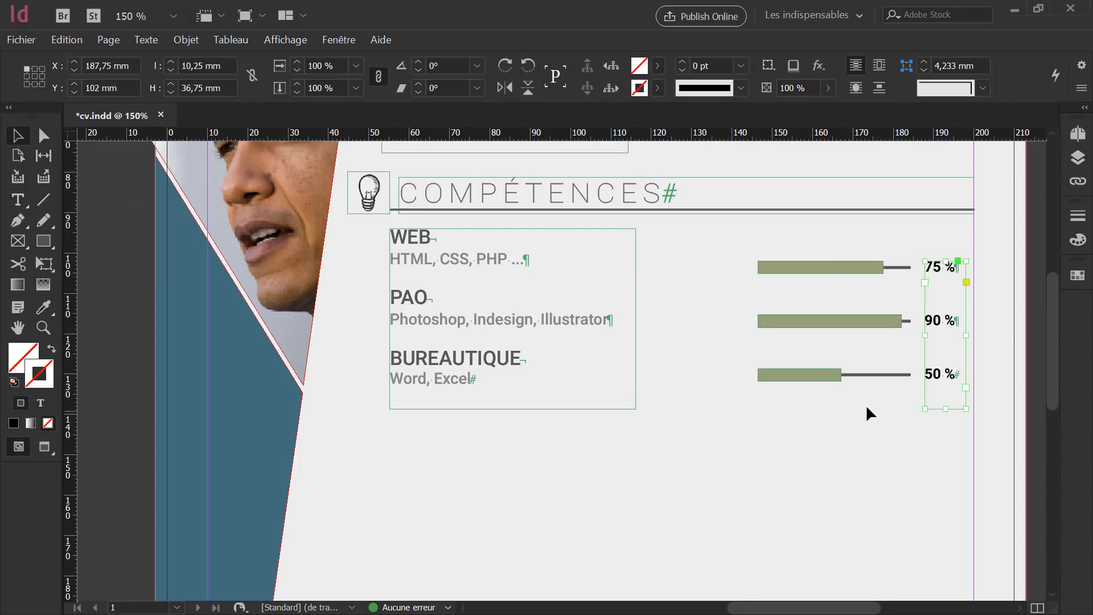
pyautogui.press('Up')
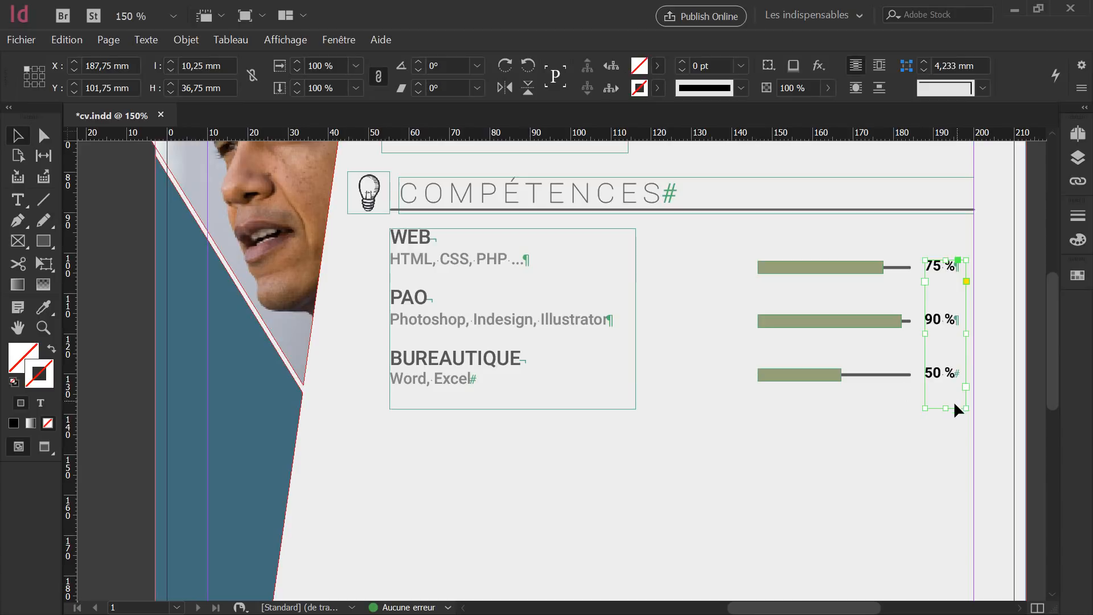
pyautogui.moveTo(943, 408); pyautogui.dragTo(942, 386)
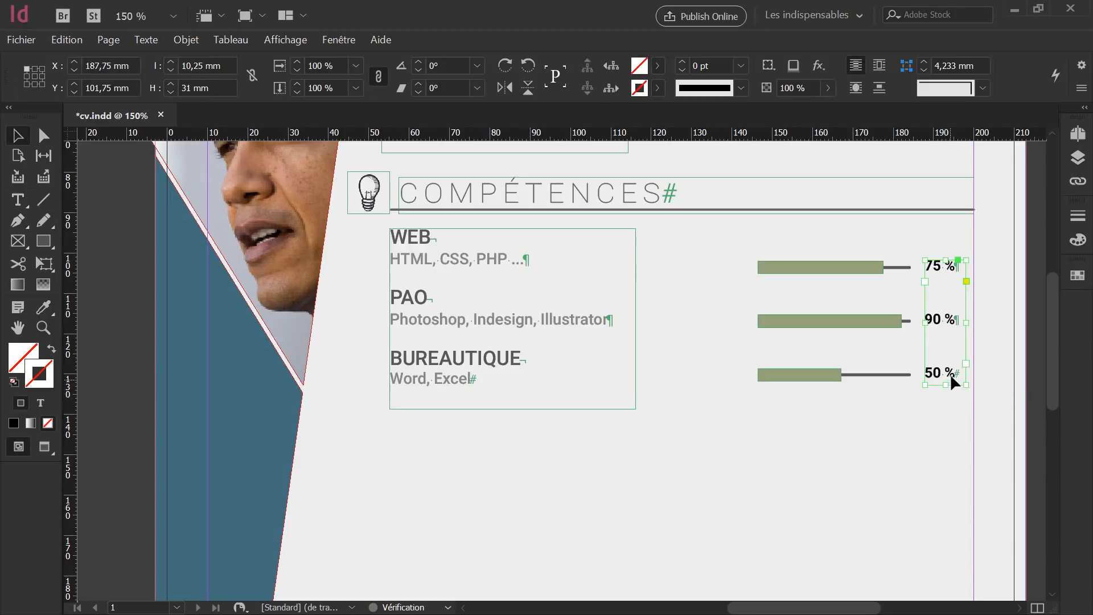
# Set the percentage text colour to an 80% tint of black.
pyautogui.doubleClick(950, 374)
pyautogui.hotkey('ctrl', 'a')
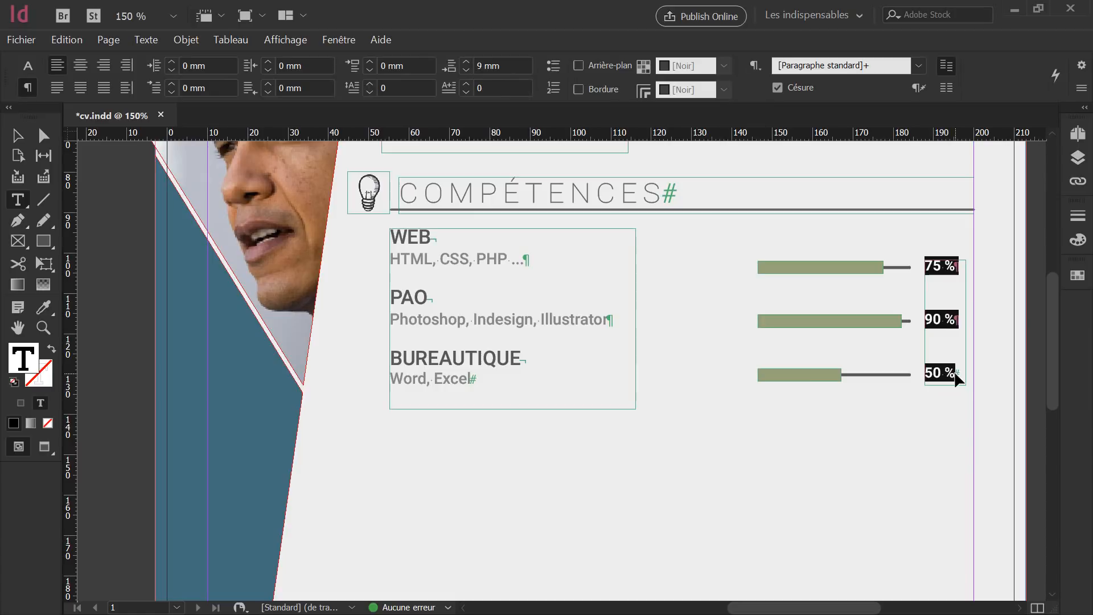
pyautogui.click(1082, 240)
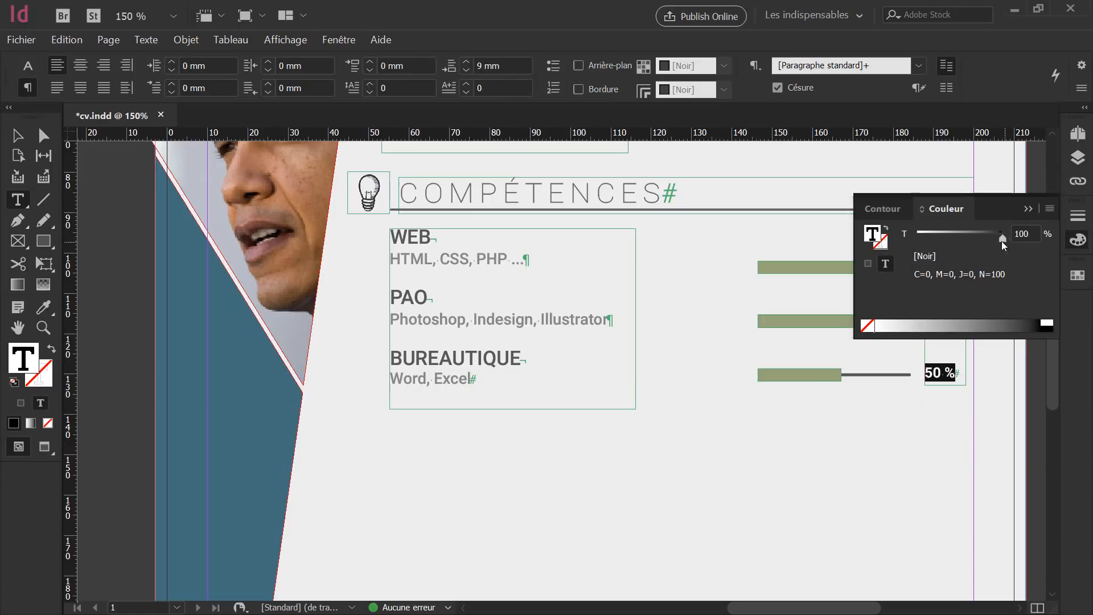
pyautogui.click(1021, 239)
pyautogui.write('80')
pyautogui.press('Return')
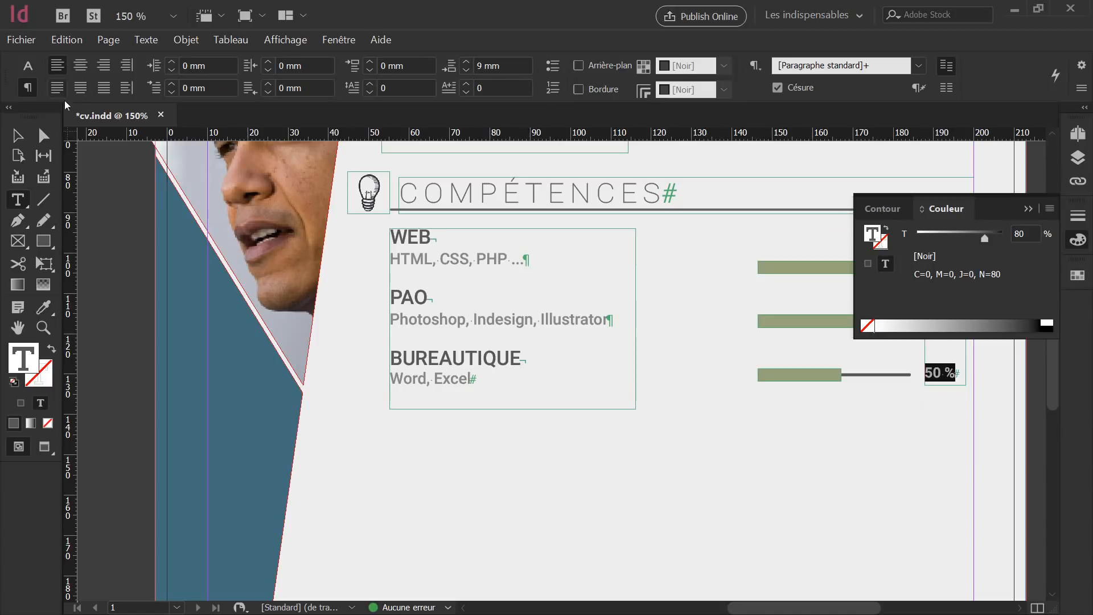
# Deselect everything and preview the whole page in Presentation mode.
pyautogui.click(20, 136)
pyautogui.click(884, 503)
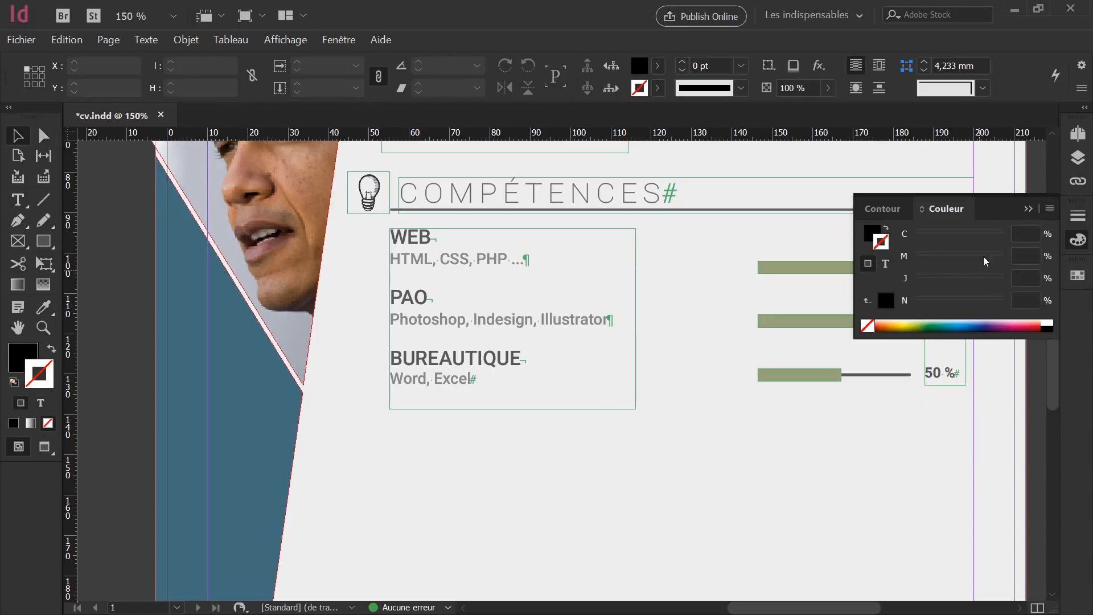
pyautogui.click(1024, 211)
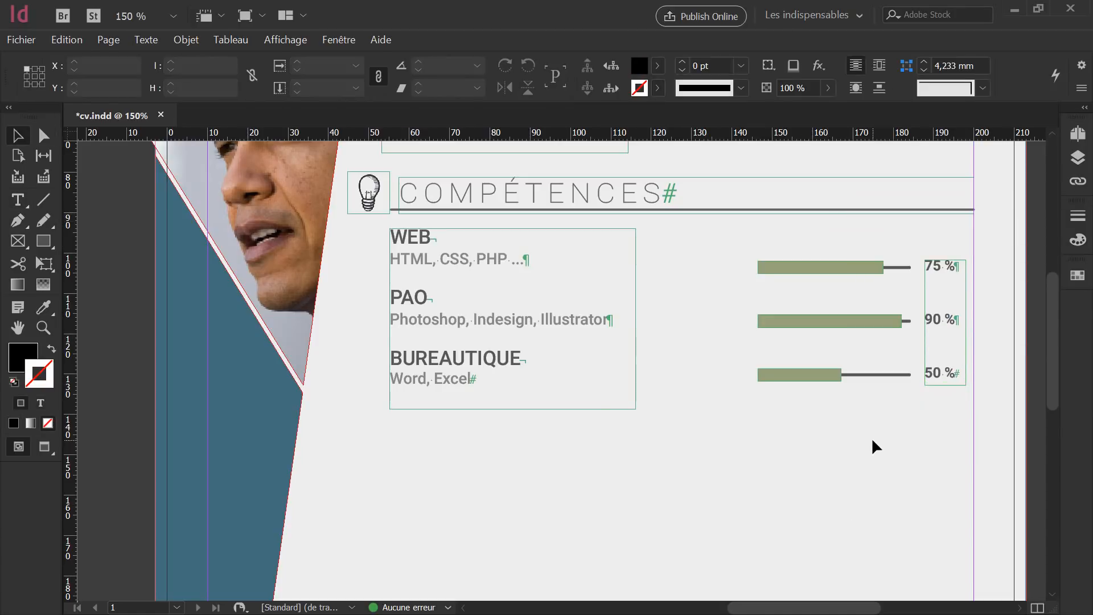
pyautogui.hotkey('shift', 'w')
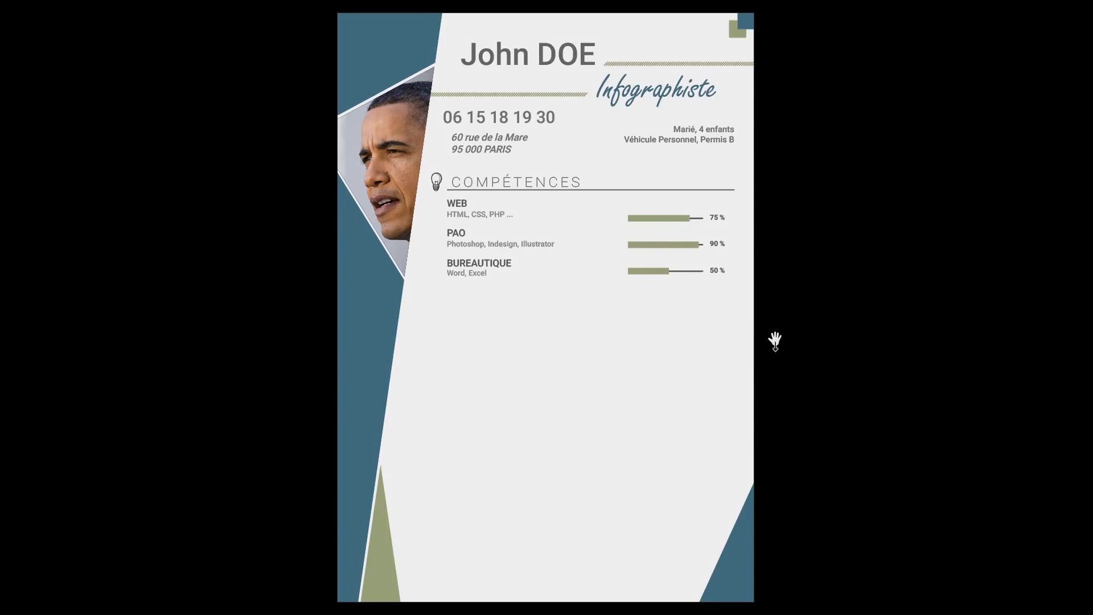
# Leave the full-screen preview, zoom in, and Alt-drag a copy of the percentages frame left of the bars.
pyautogui.press('Escape')
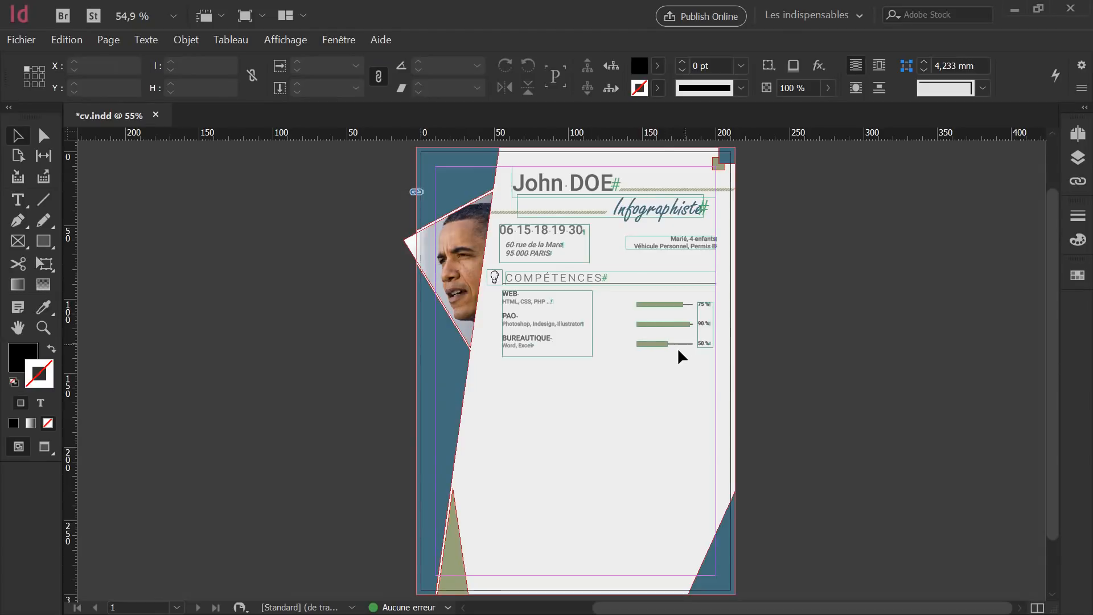
pyautogui.scroll(2, 674, 345)
pyautogui.scroll(1, 678, 351)
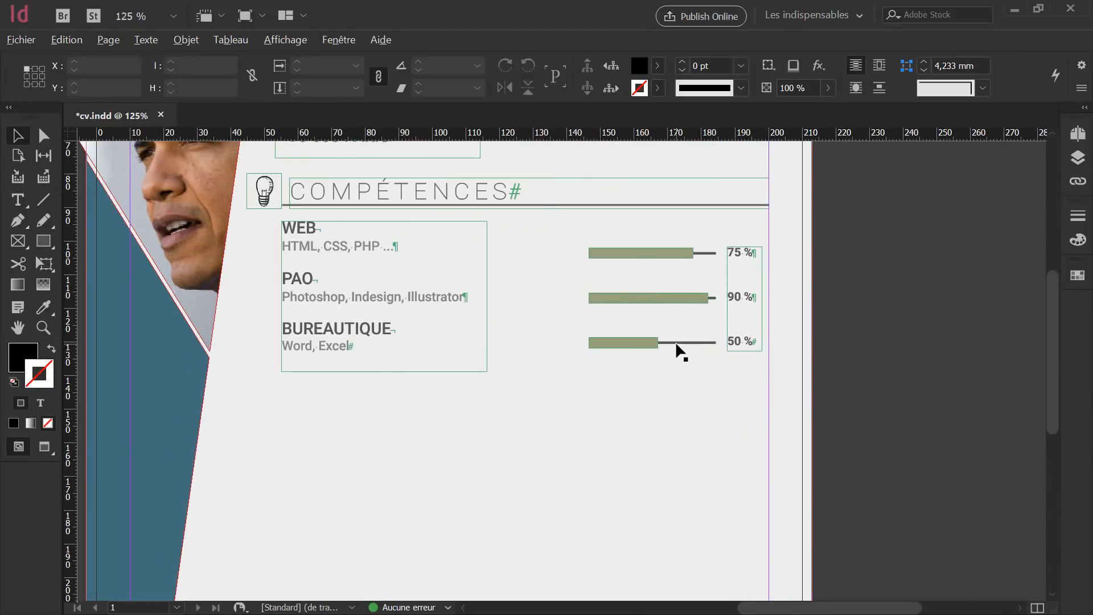
pyautogui.scroll(1, 677, 351)
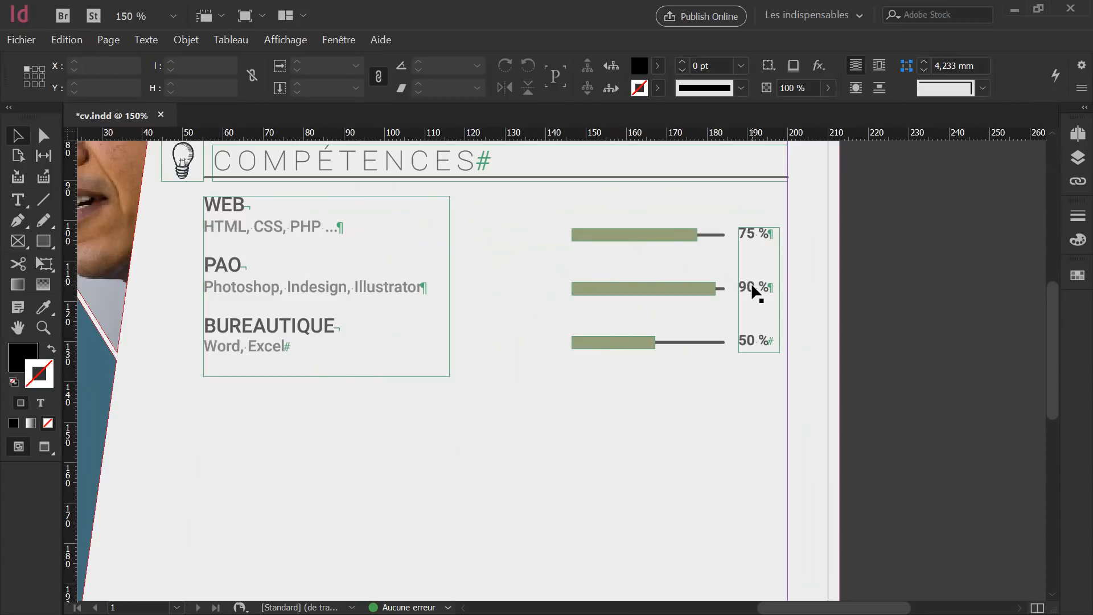
pyautogui.moveTo(754, 290); pyautogui.dragTo(502, 282)
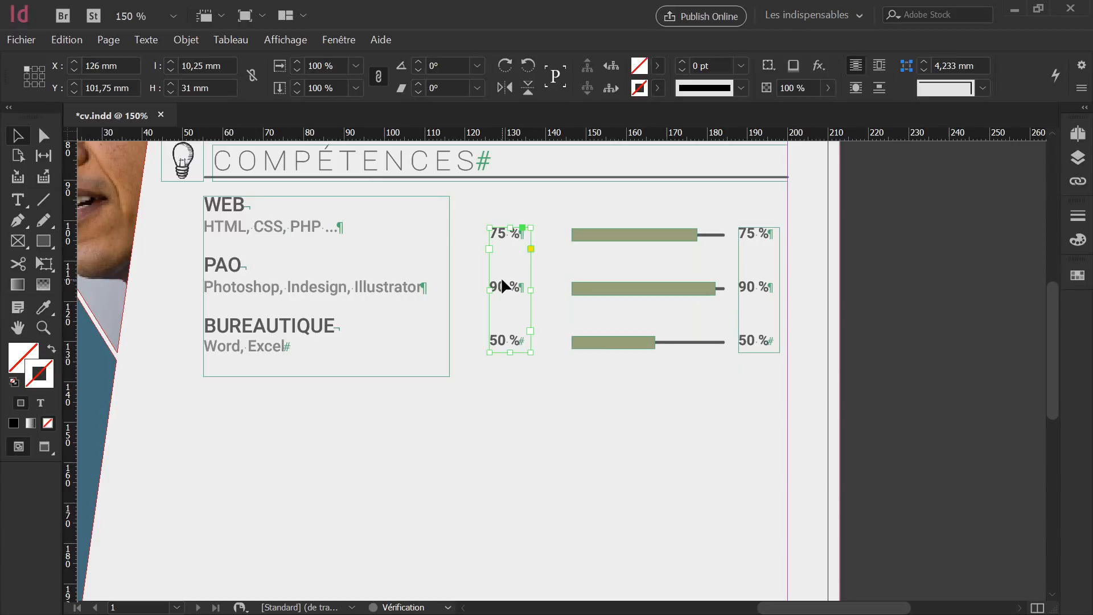
# Replace the copied text with the labels CREATIVITE, ADAPTATION and MANAGEMENT, one per line.
pyautogui.doubleClick(499, 234)
pyautogui.hotkey('ctrl', 'a')
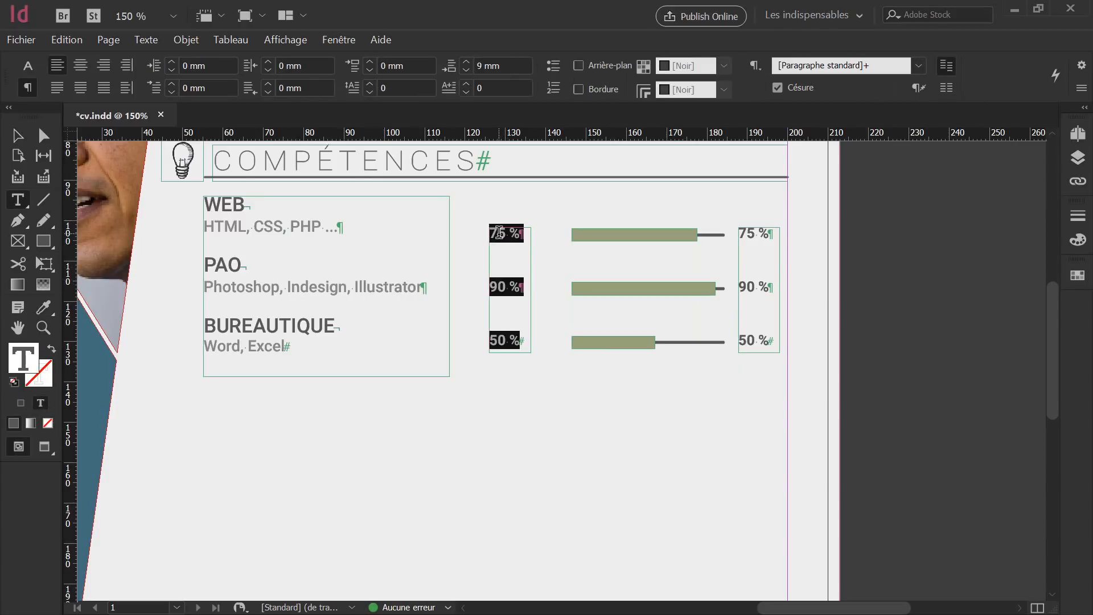
pyautogui.write('CREA')
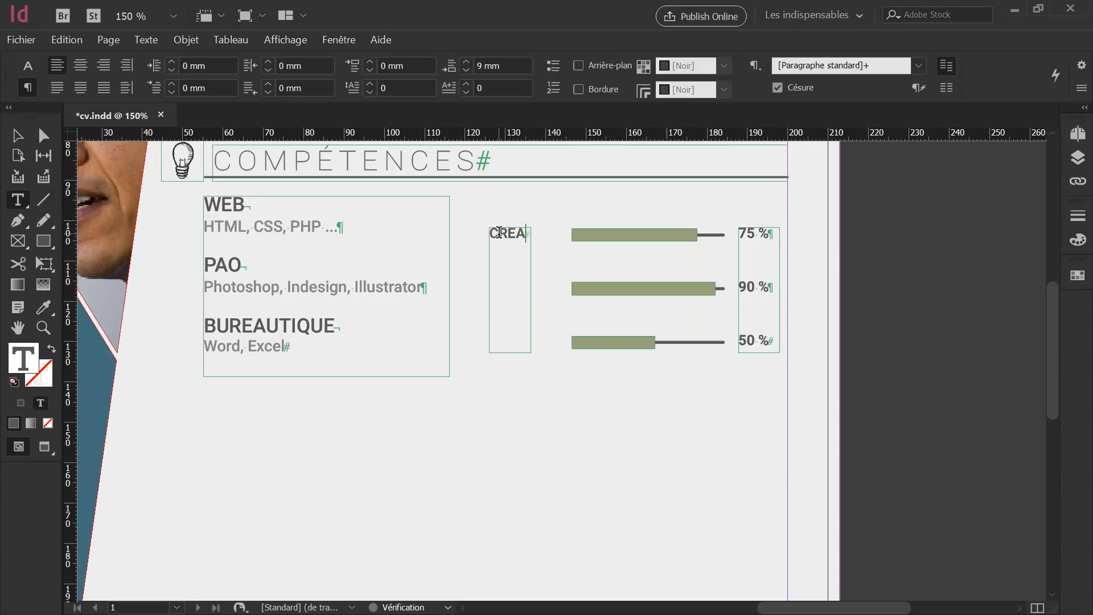
pyautogui.write('TIVITE')
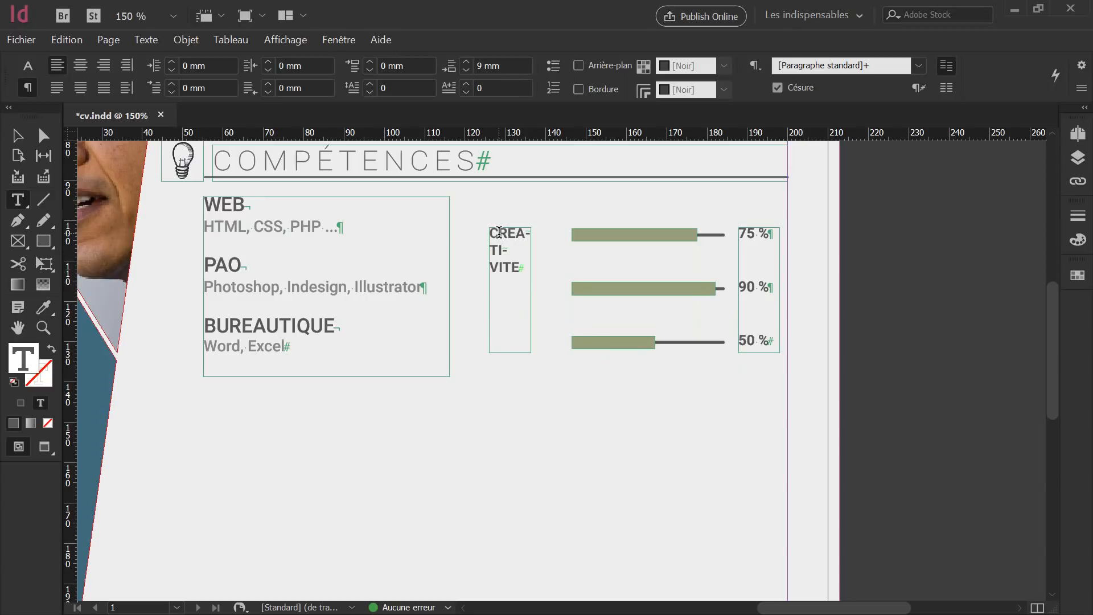
pyautogui.press('Return')
pyautogui.write('A')
pyautogui.write('DAP')
pyautogui.write('T')
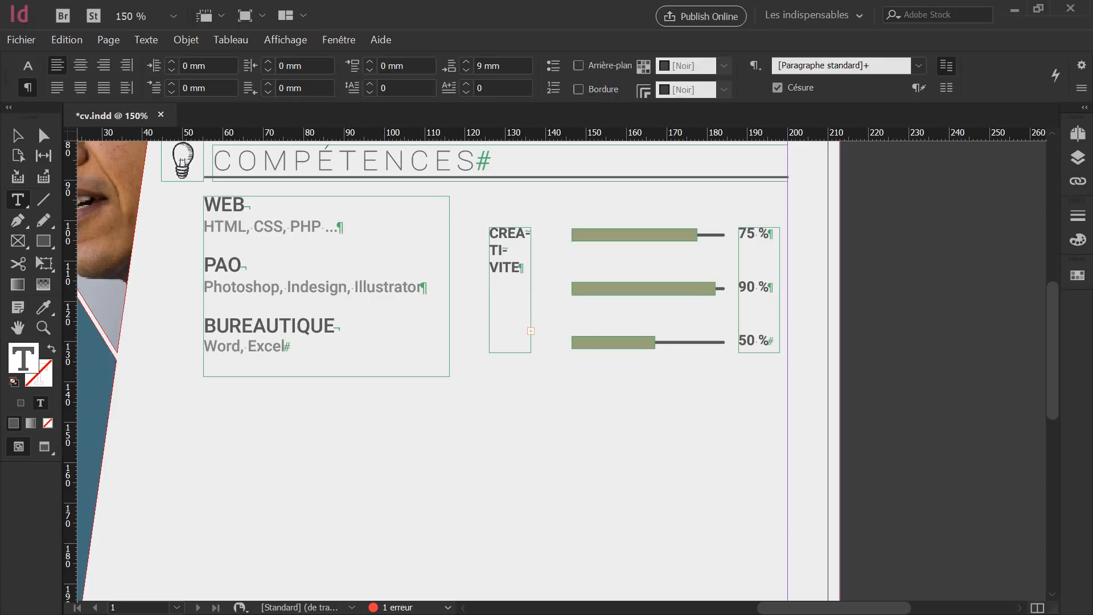
# Widen the labels frame on both sides to 26.25 mm so each label fits on one line.
pyautogui.click(22, 137)
pyautogui.click(502, 272)
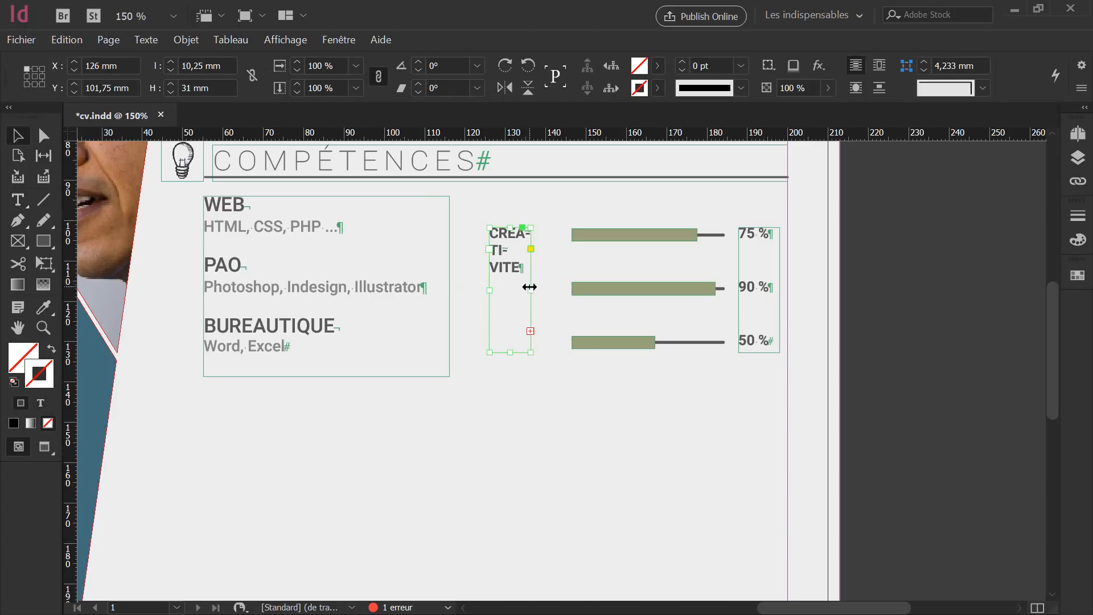
pyautogui.moveTo(531, 290); pyautogui.dragTo(563, 290)
pyautogui.moveTo(492, 287); pyautogui.dragTo(459, 291)
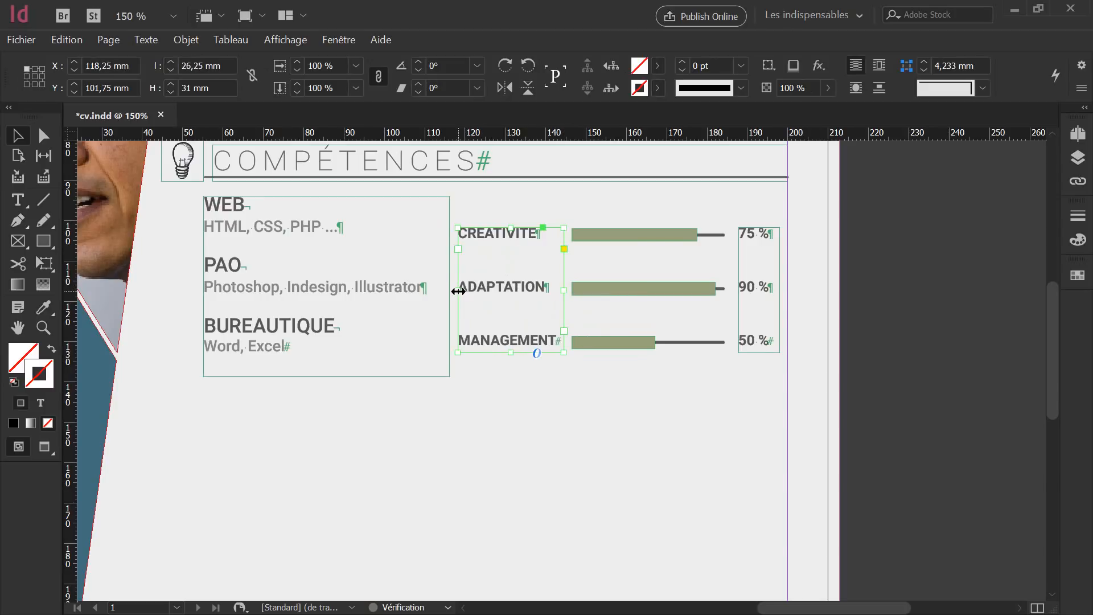
# Right-align the three skill labels in their frame.
pyautogui.doubleClick(510, 287)
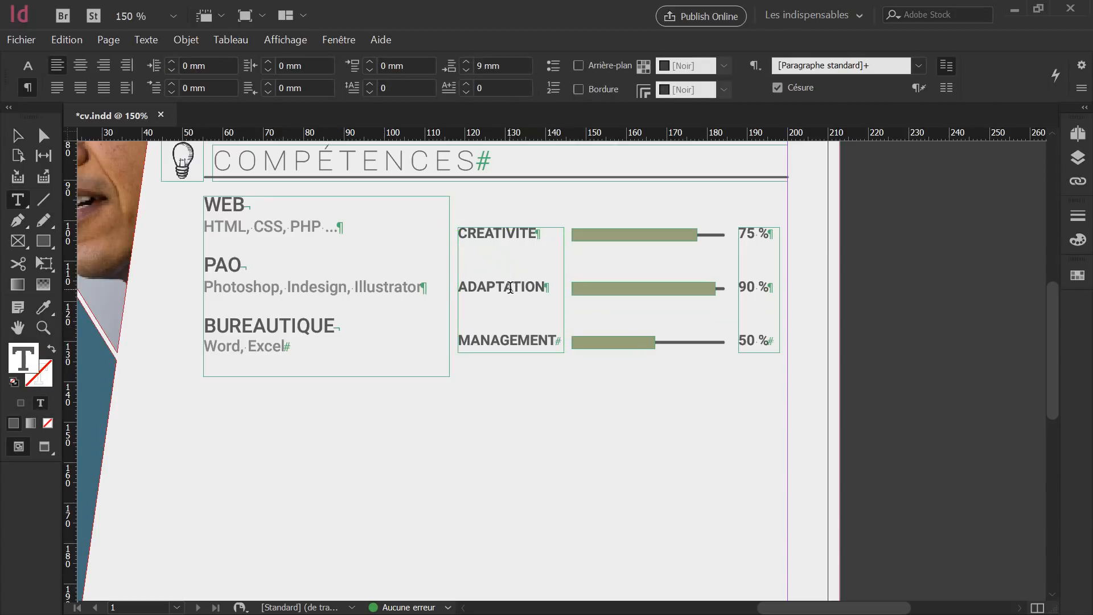
pyautogui.hotkey('ctrl', 'a')
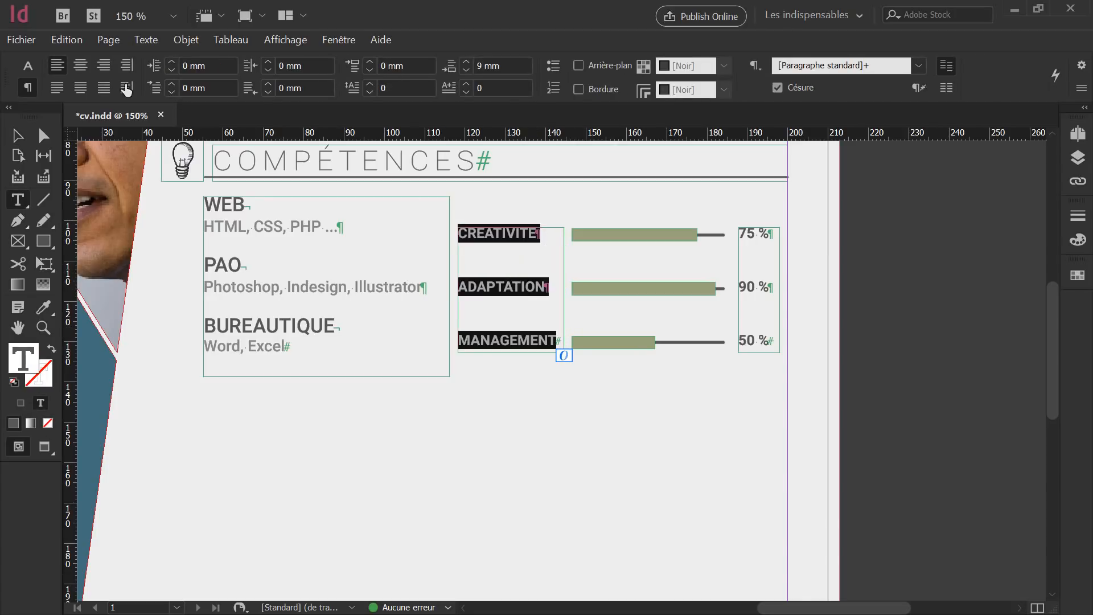
pyautogui.click(103, 67)
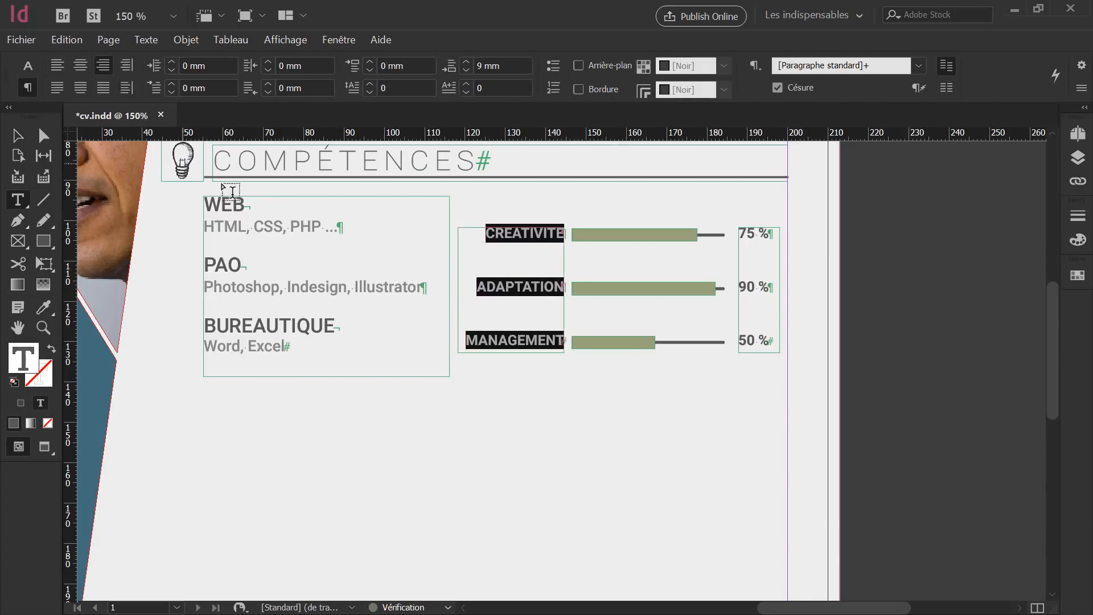
pyautogui.click(17, 135)
pyautogui.doubleClick(483, 233)
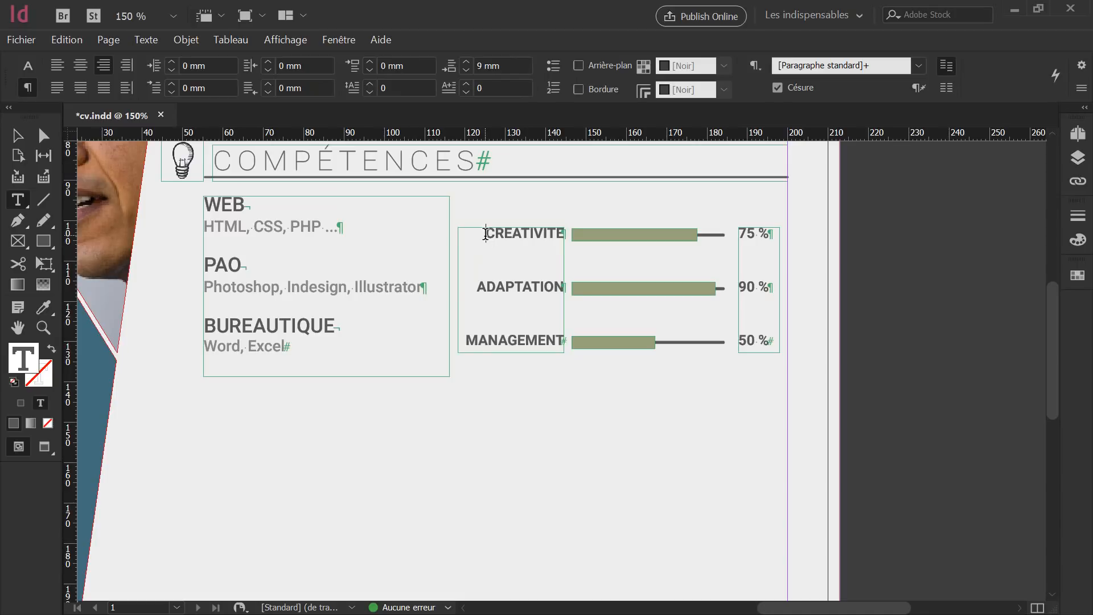
pyautogui.press('Escape')
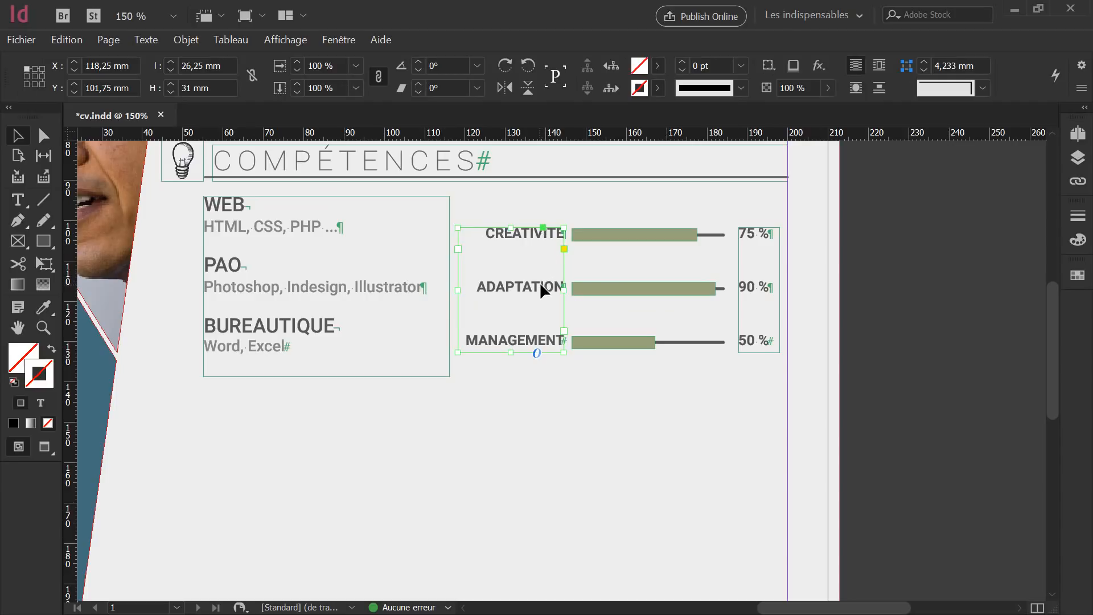
# Move the labels frame right and slightly down against the bars, then preview the page full-screen.
pyautogui.moveTo(538, 282); pyautogui.dragTo(540, 285)
pyautogui.press('Right')
pyautogui.press('Right')
pyautogui.press('Right')
pyautogui.press('Right')
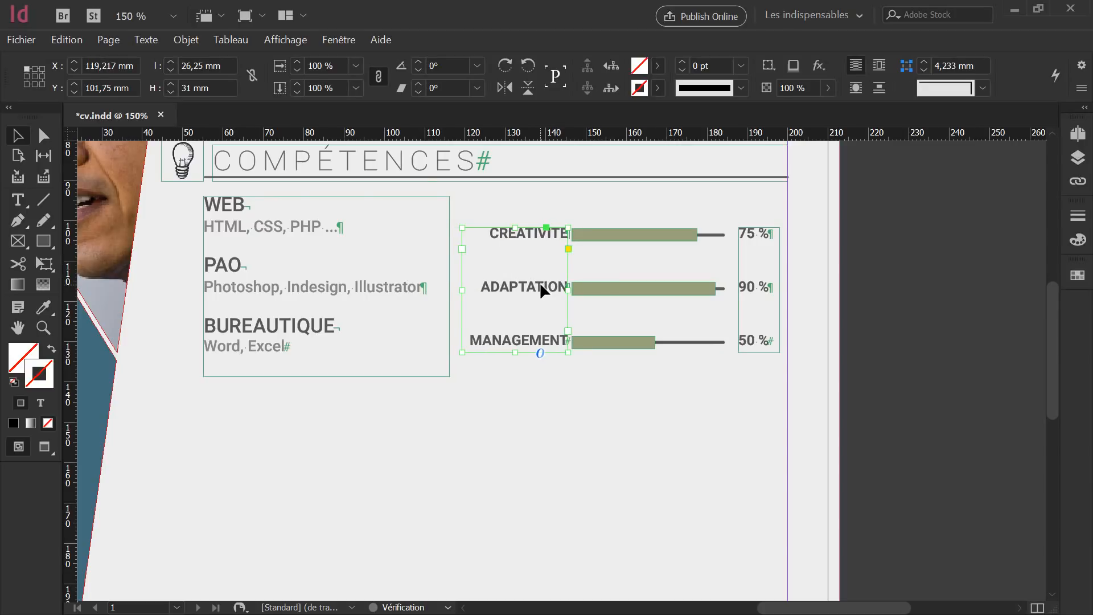
pyautogui.press('Down')
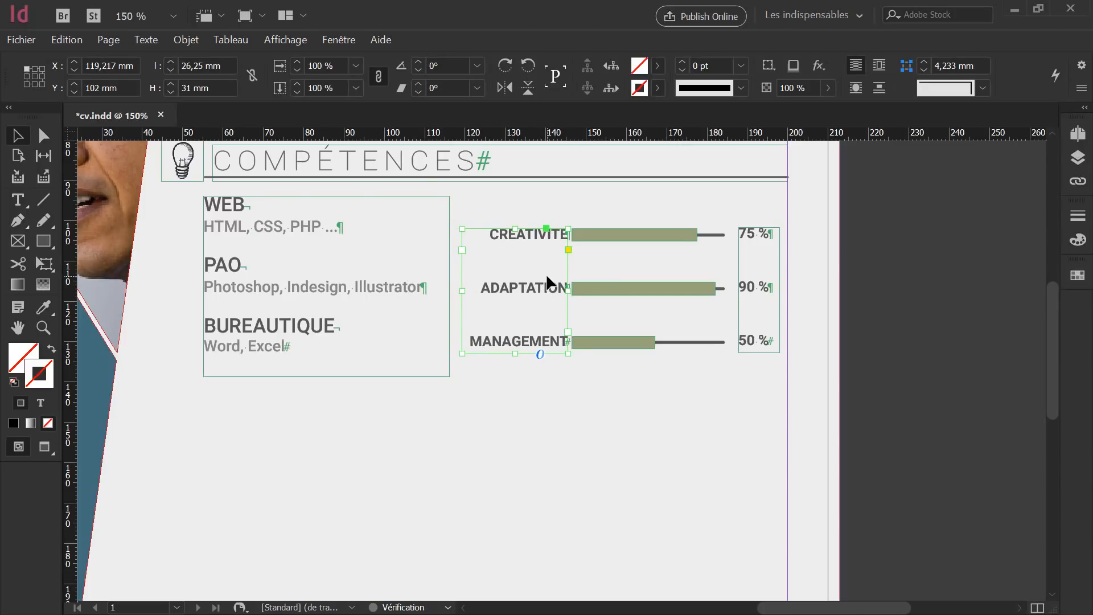
pyautogui.press('Down')
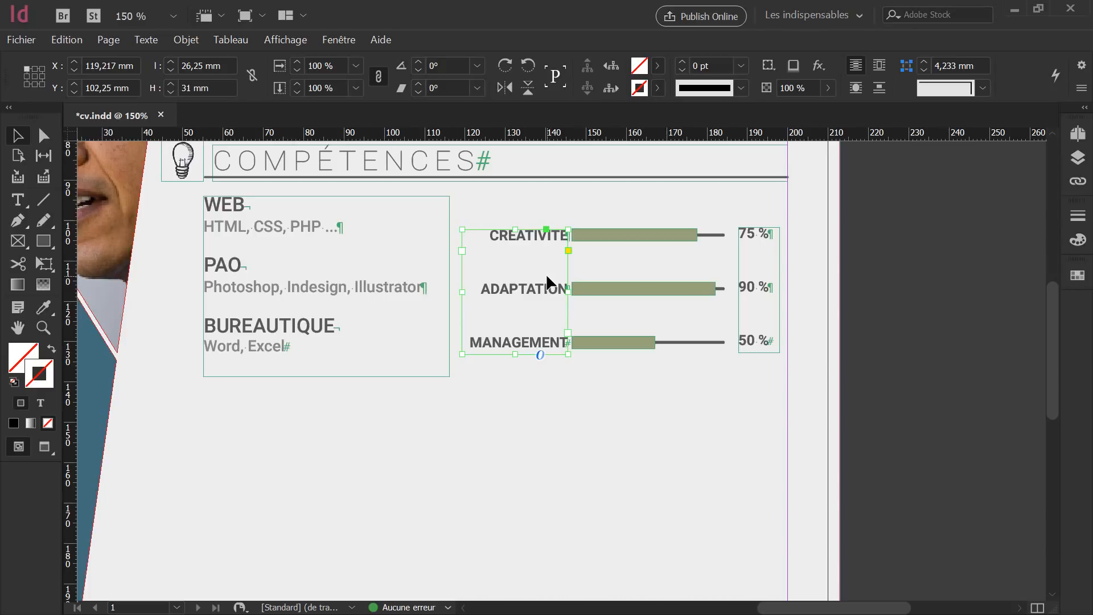
pyautogui.click(621, 189)
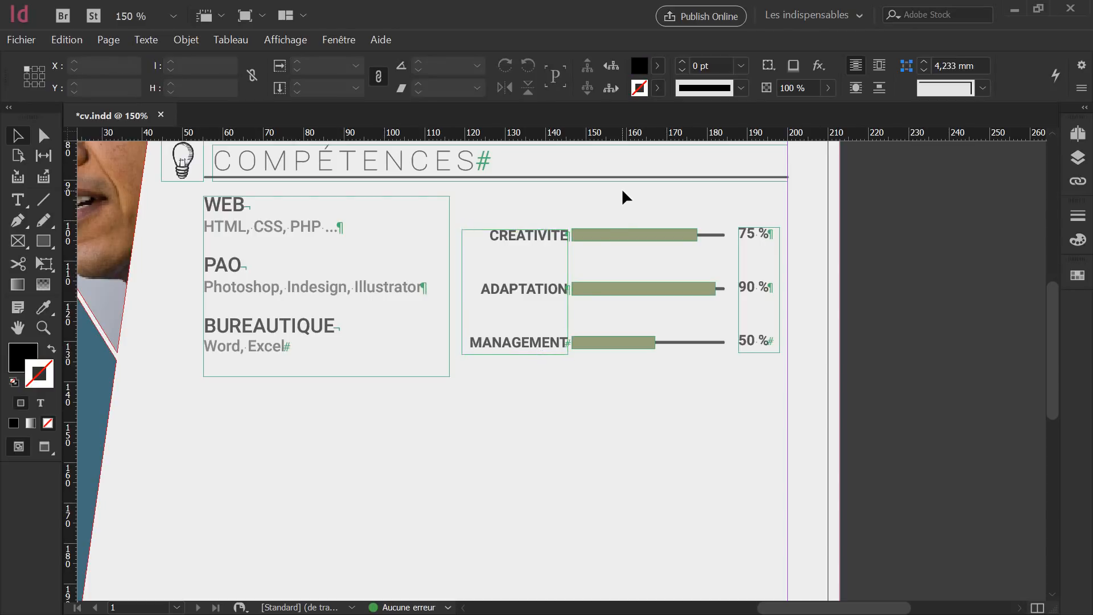
pyautogui.hotkey('shift', 'w')
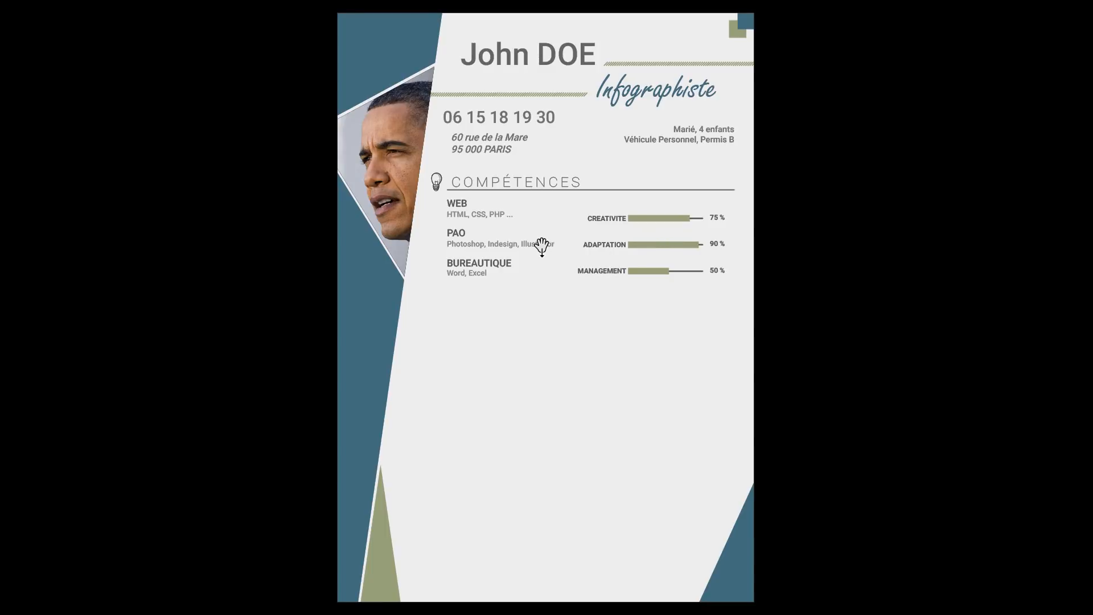
# Exit Presentation mode to get back to editing the CV's skills area.
pyautogui.press('Escape')
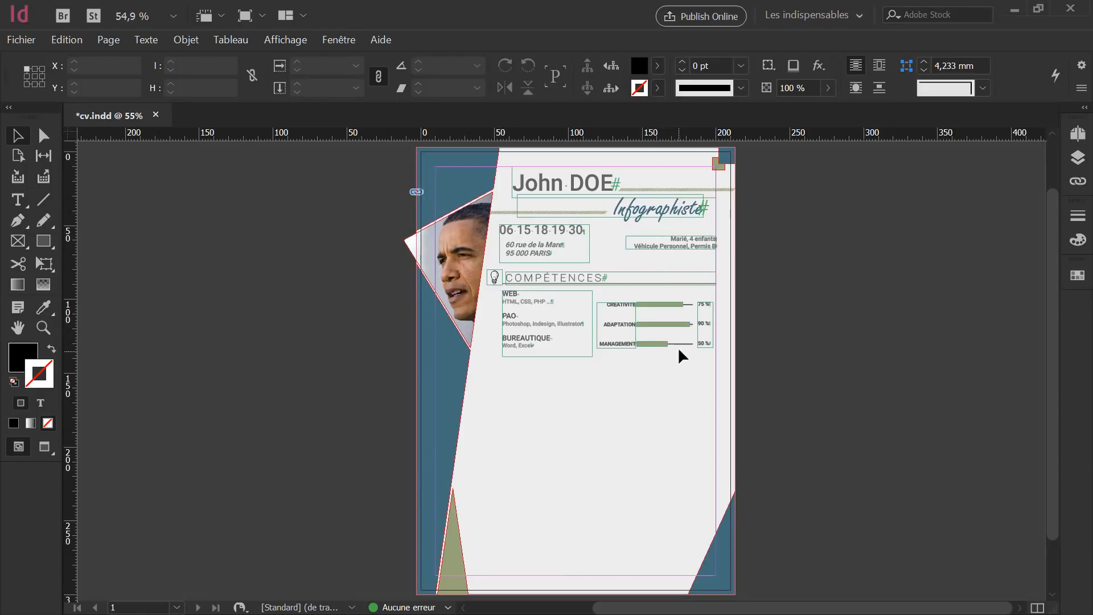
# Group the skill bars, labels and percentages together with Associer.
pyautogui.keyDown('alt'); pyautogui.scroll(2, 690, 350); pyautogui.keyUp('alt')
pyautogui.keyDown('alt'); pyautogui.scroll(2, 691, 350); pyautogui.keyUp('alt')
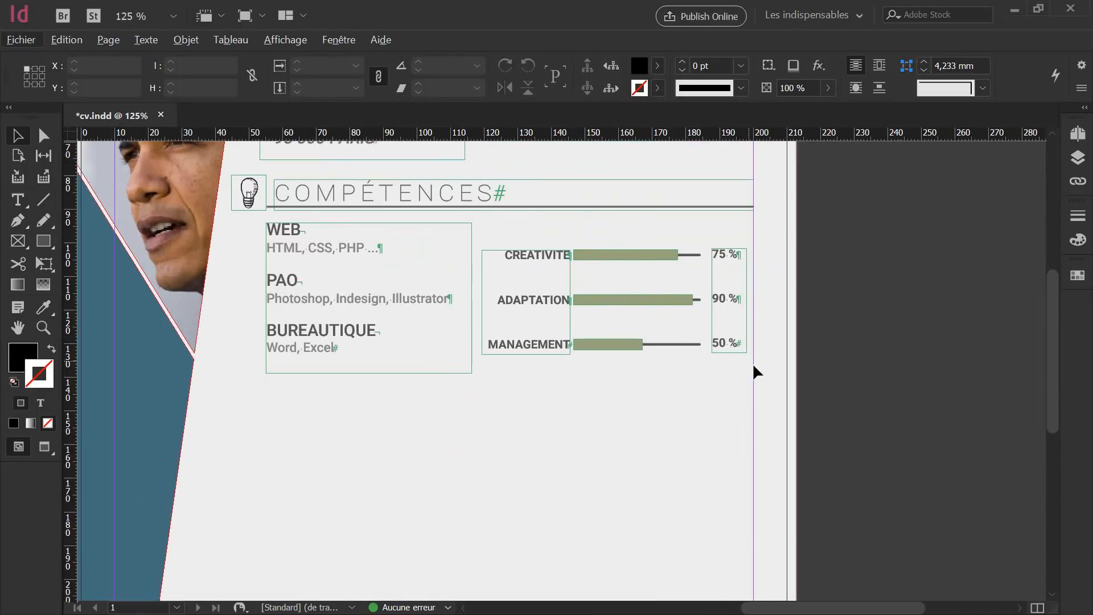
pyautogui.moveTo(772, 370)
pyautogui.mouseDown()
pyautogui.moveTo(568, 335)
pyautogui.moveTo(488, 228)
pyautogui.mouseUp()
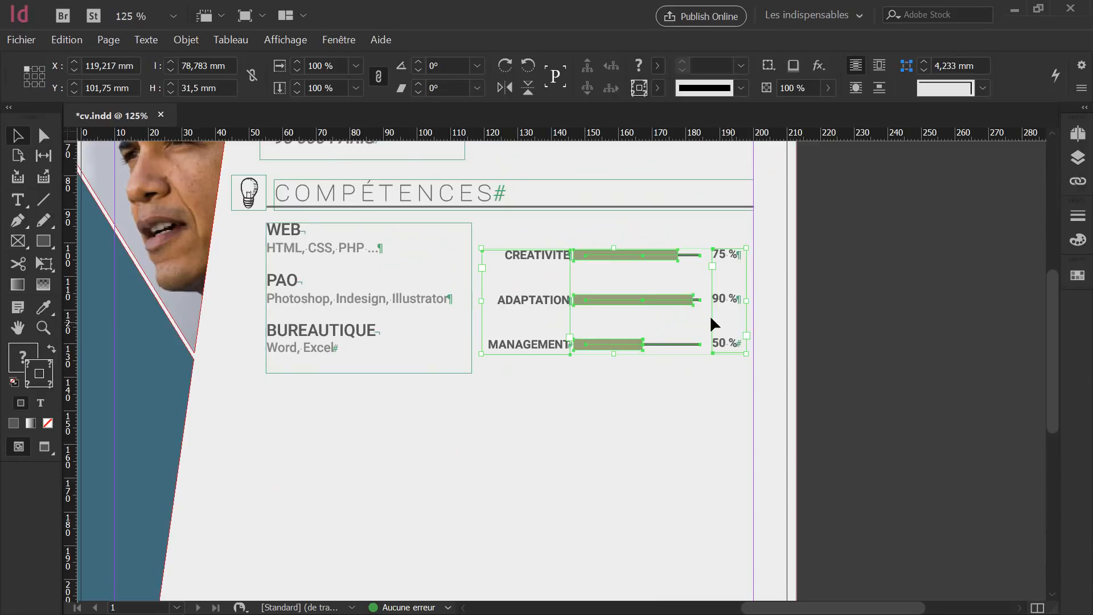
pyautogui.rightClick(653, 295)
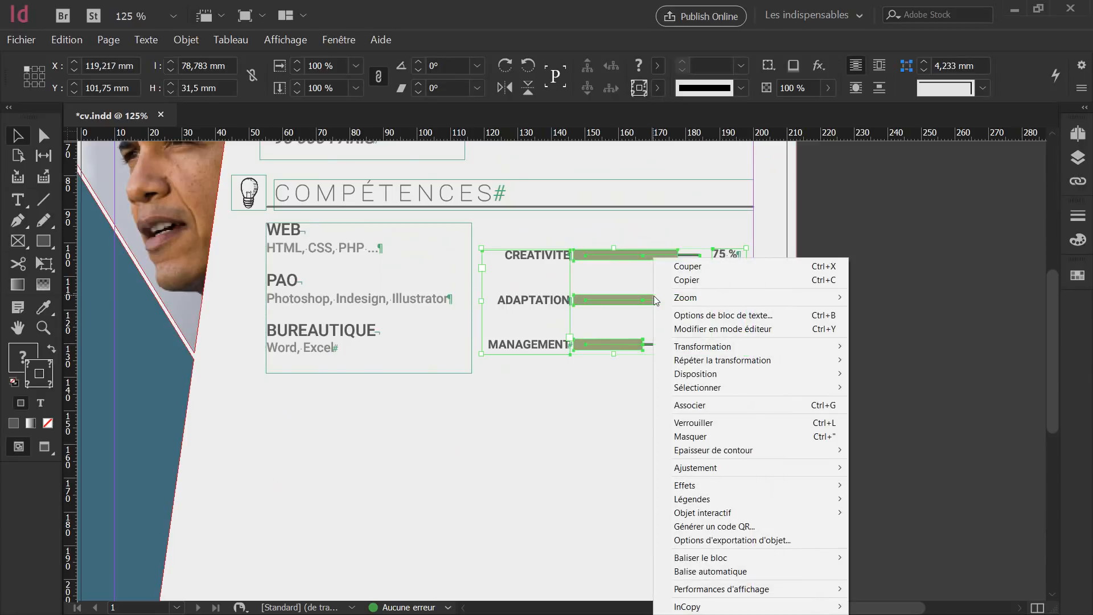
pyautogui.moveTo(712, 389)
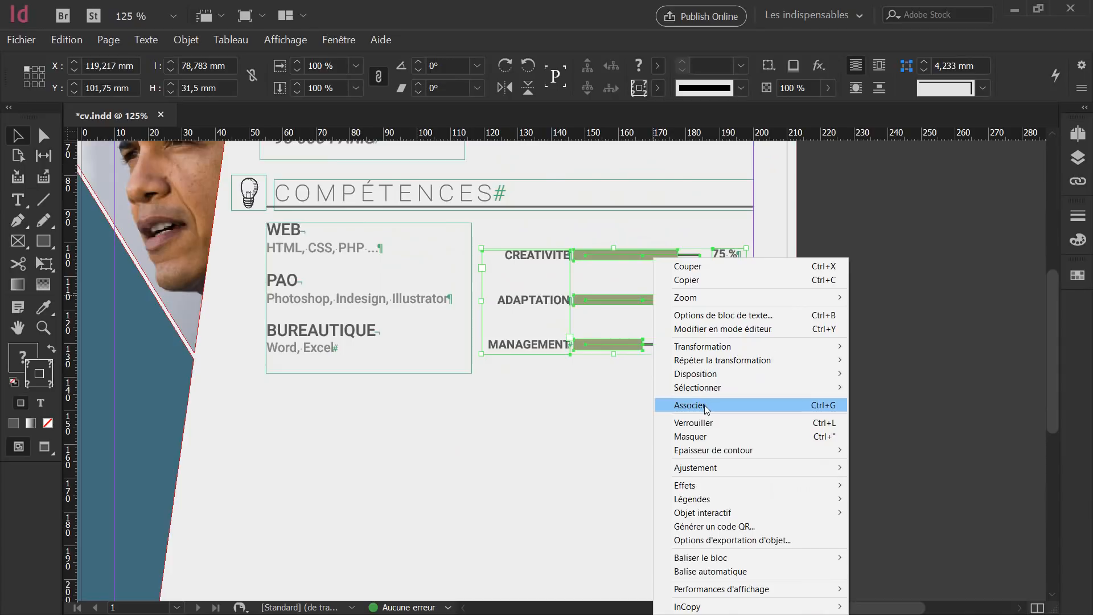
pyautogui.click(704, 405)
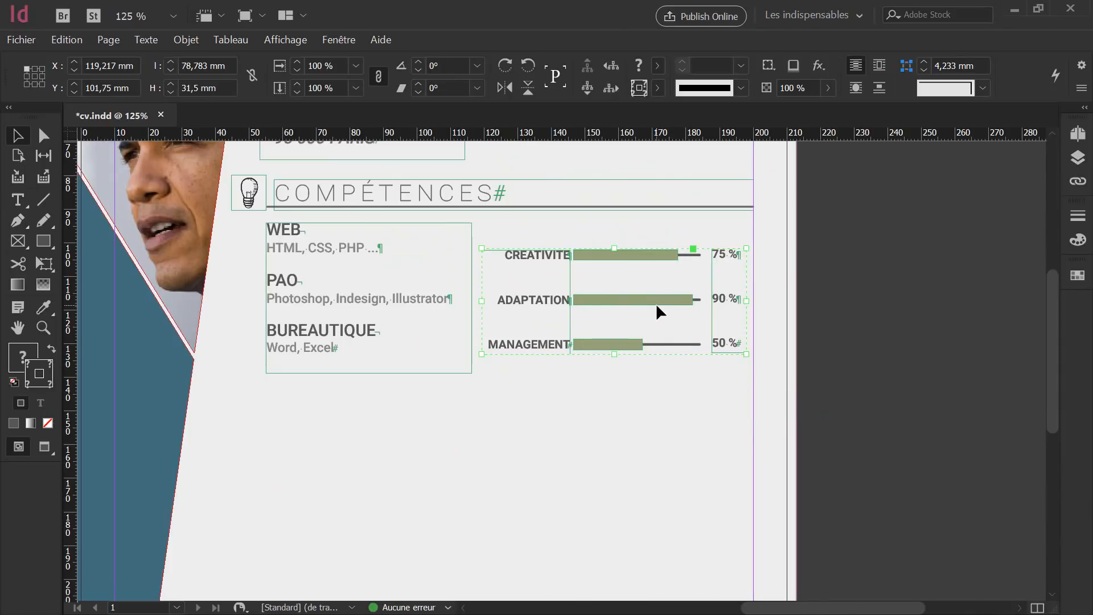
# Nudge the skill-bar group four steps to the right.
pyautogui.press('Right')
pyautogui.press('Right')
pyautogui.press('Right')
pyautogui.press('Right')
pyautogui.press('Right')
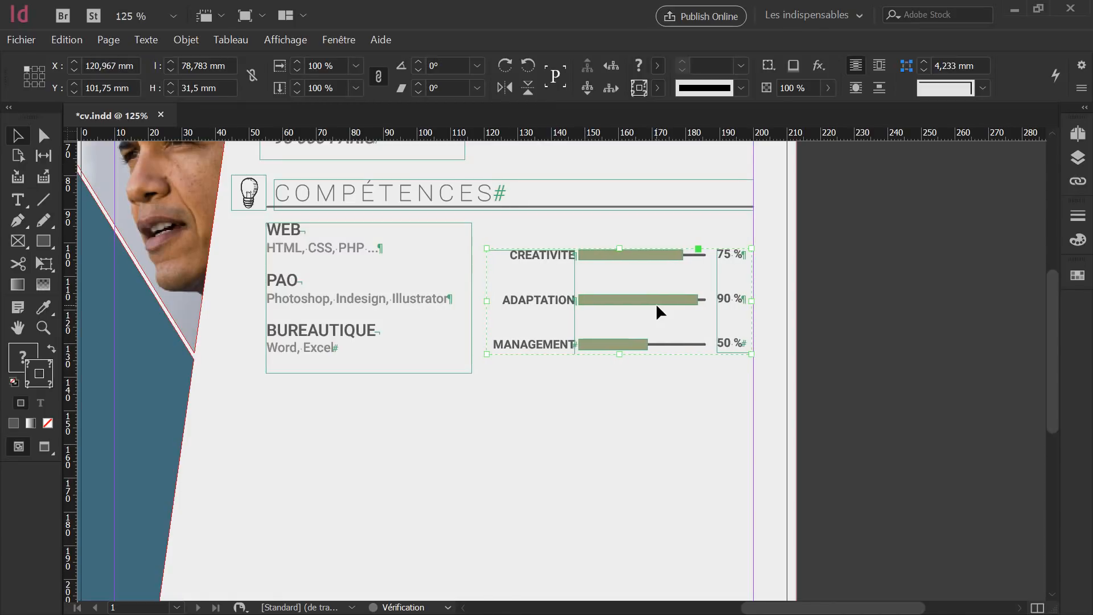
pyautogui.press('Right')
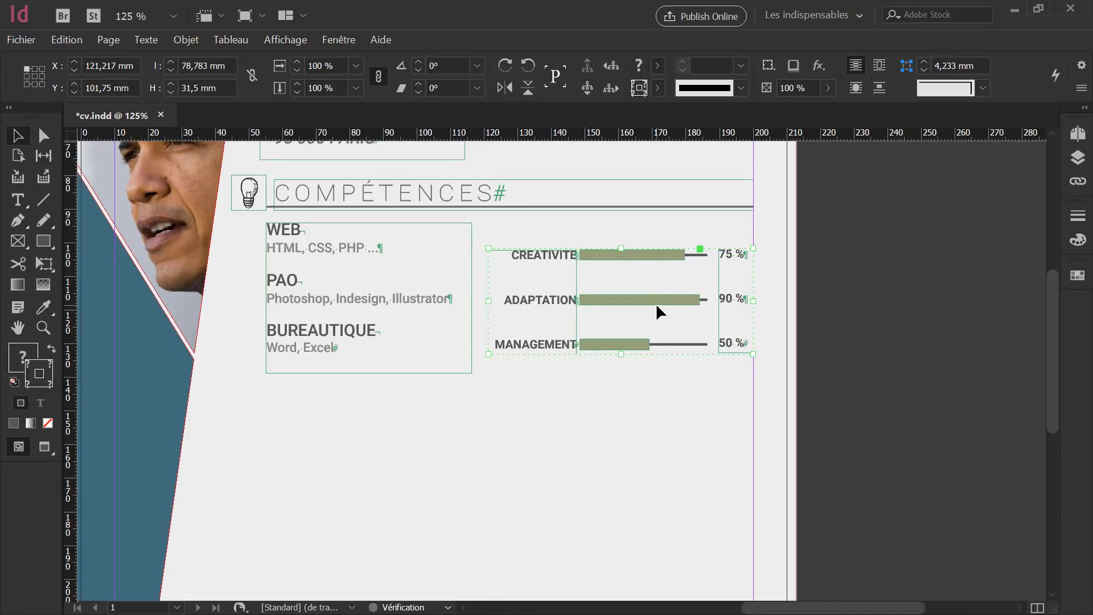
pyautogui.press('Right')
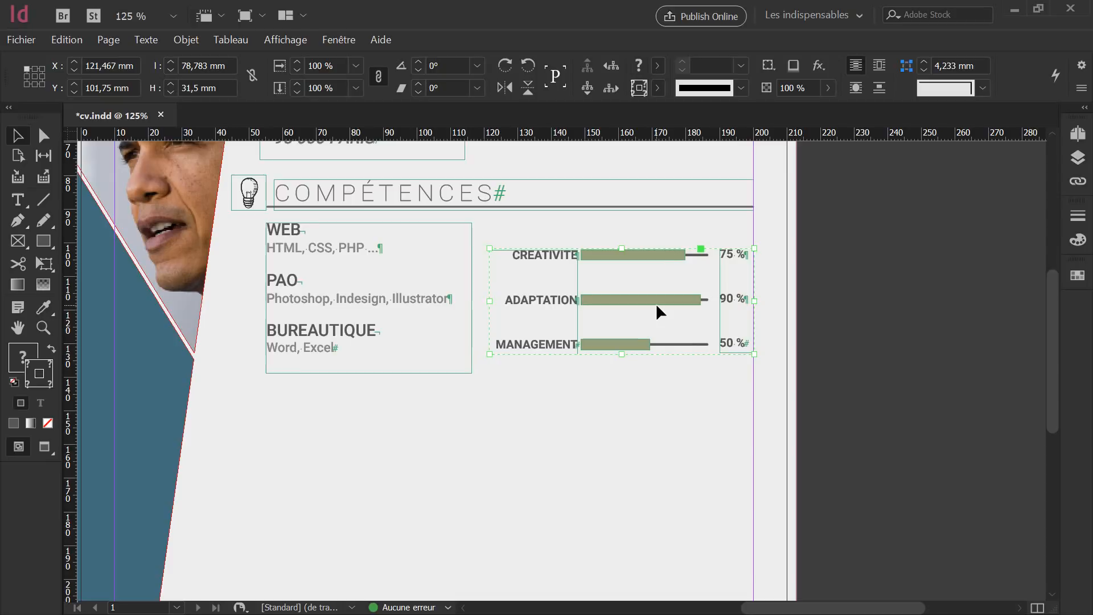
pyautogui.press('Right')
pyautogui.press('Right')
pyautogui.press('Right')
pyautogui.click(673, 393)
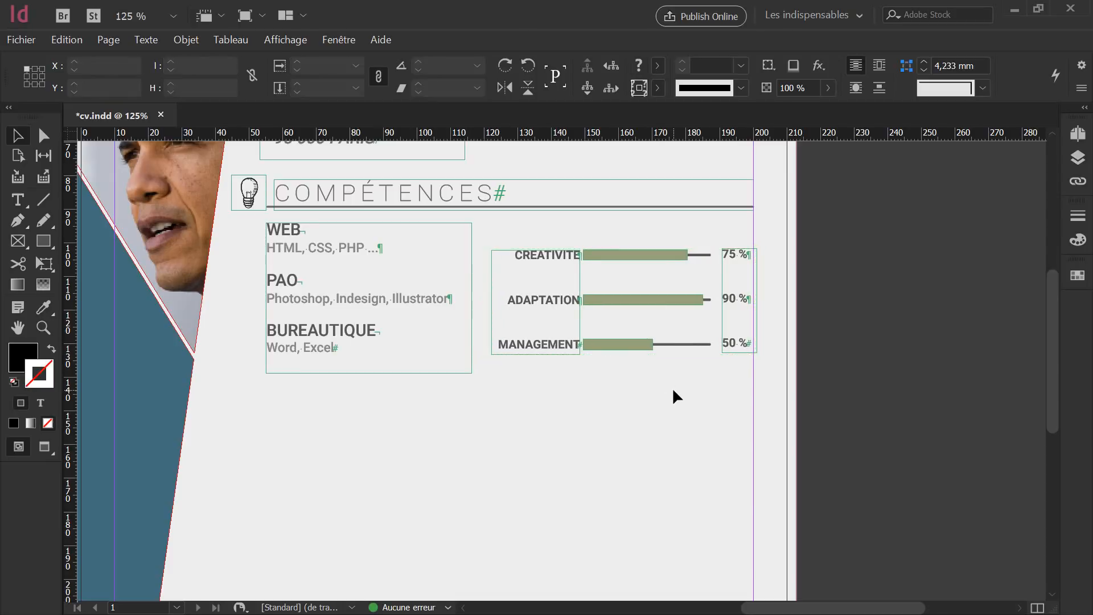
# Narrow the percentages frame inside the group, then preview the page full-screen.
pyautogui.click(755, 299)
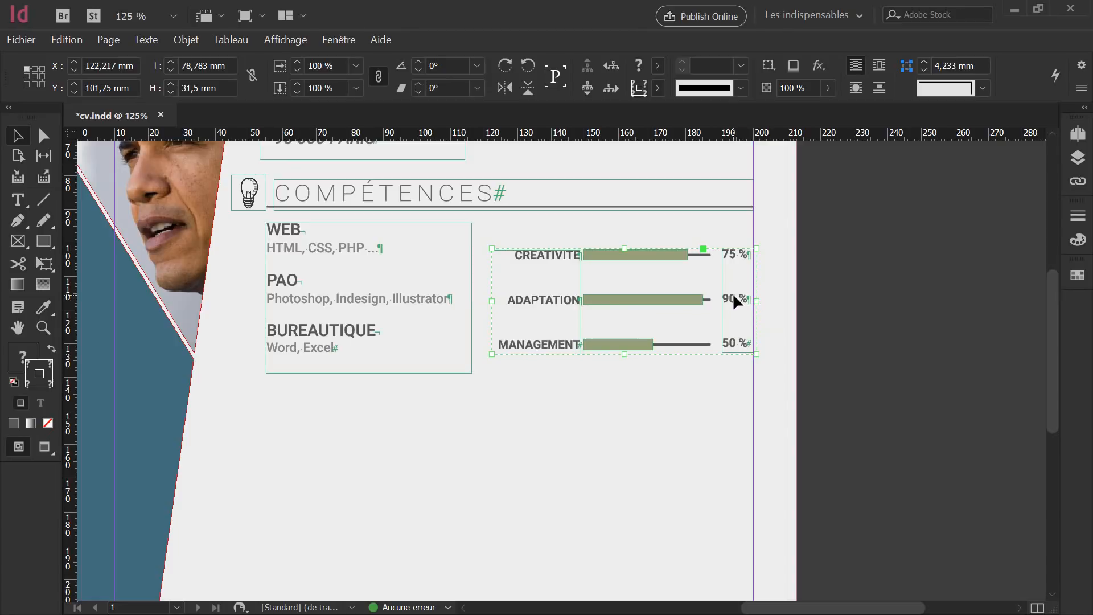
pyautogui.doubleClick(735, 296)
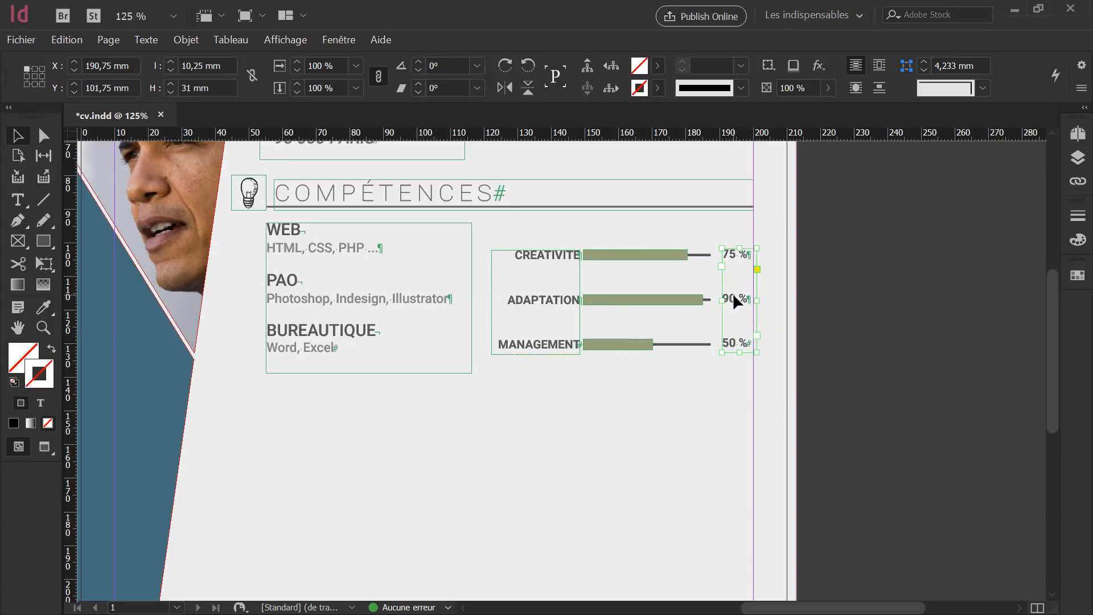
pyautogui.moveTo(756, 300); pyautogui.dragTo(751, 299)
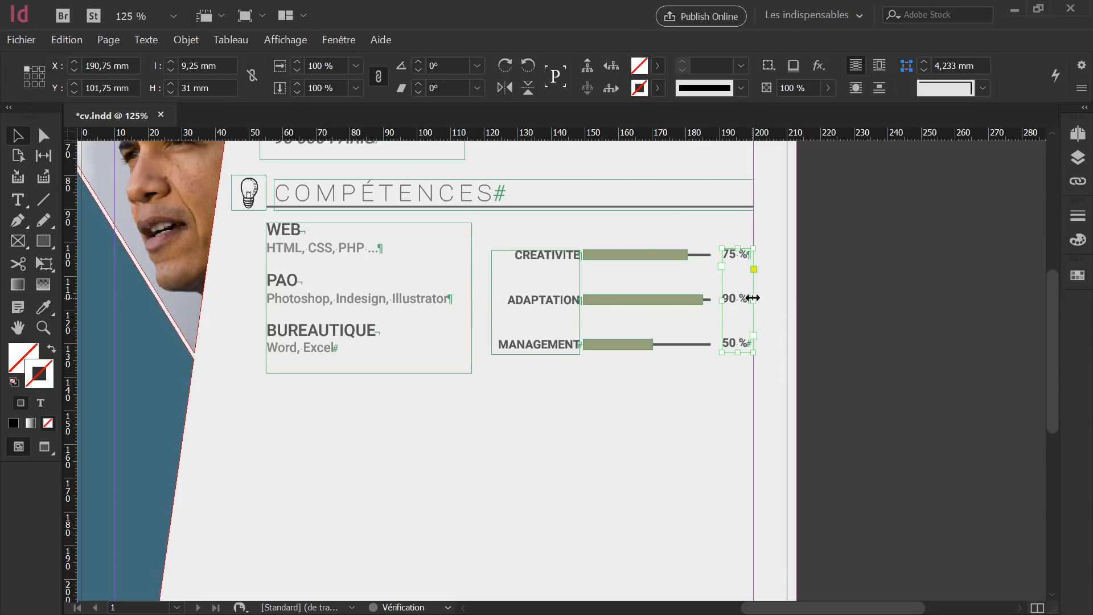
pyautogui.click(722, 404)
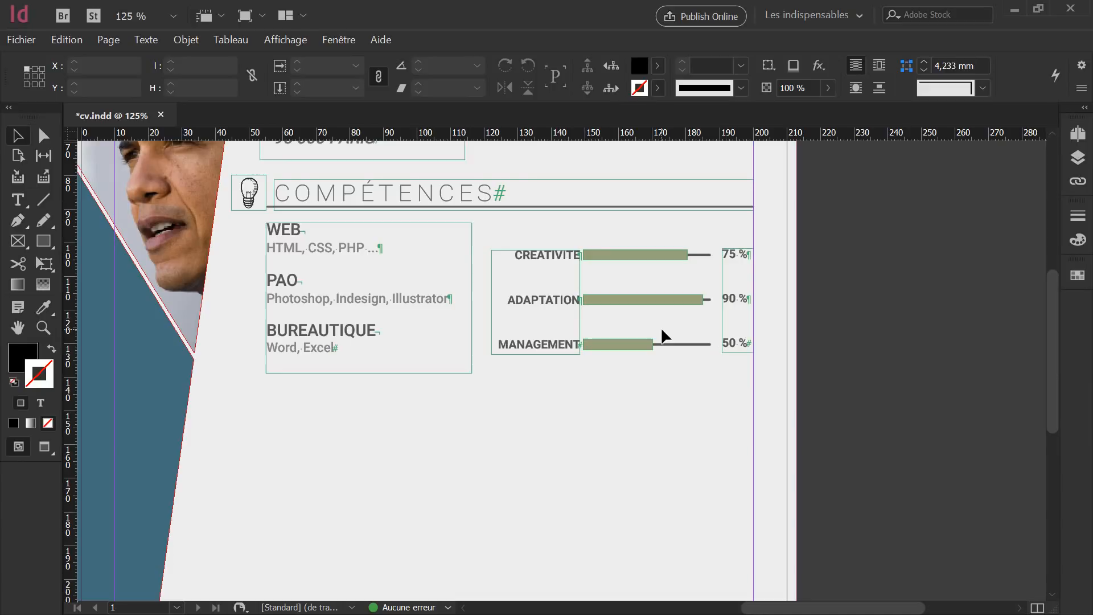
pyautogui.hotkey('shift', 'w')
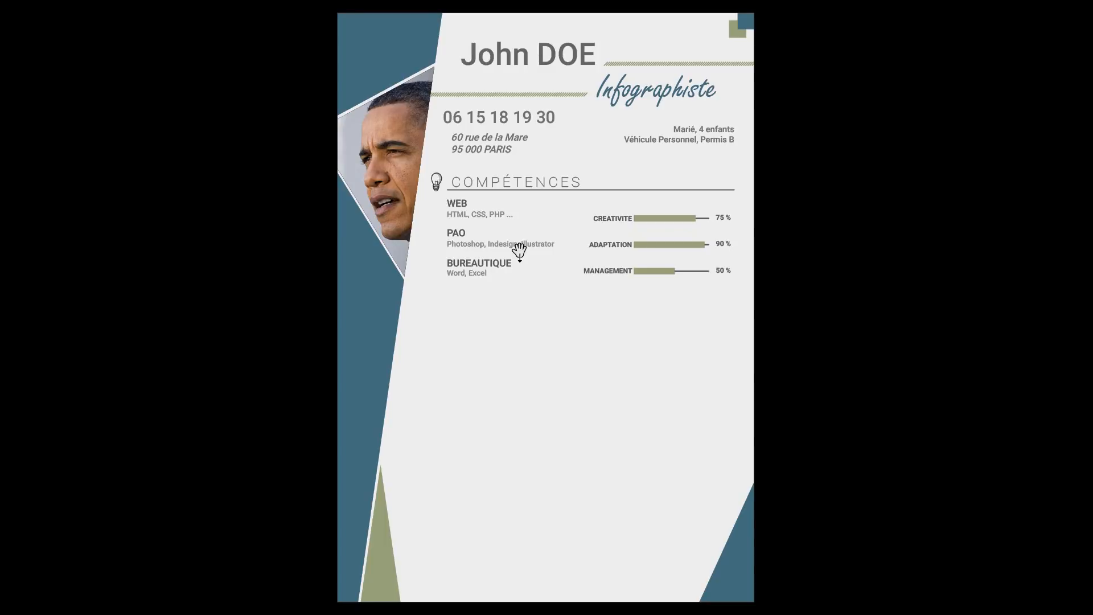
# Shorten the WEB/PAO/BUREAUTIQUE frame to 41 mm, nudge it right and down, and check it full-screen.
pyautogui.hotkey('shift', 'w')
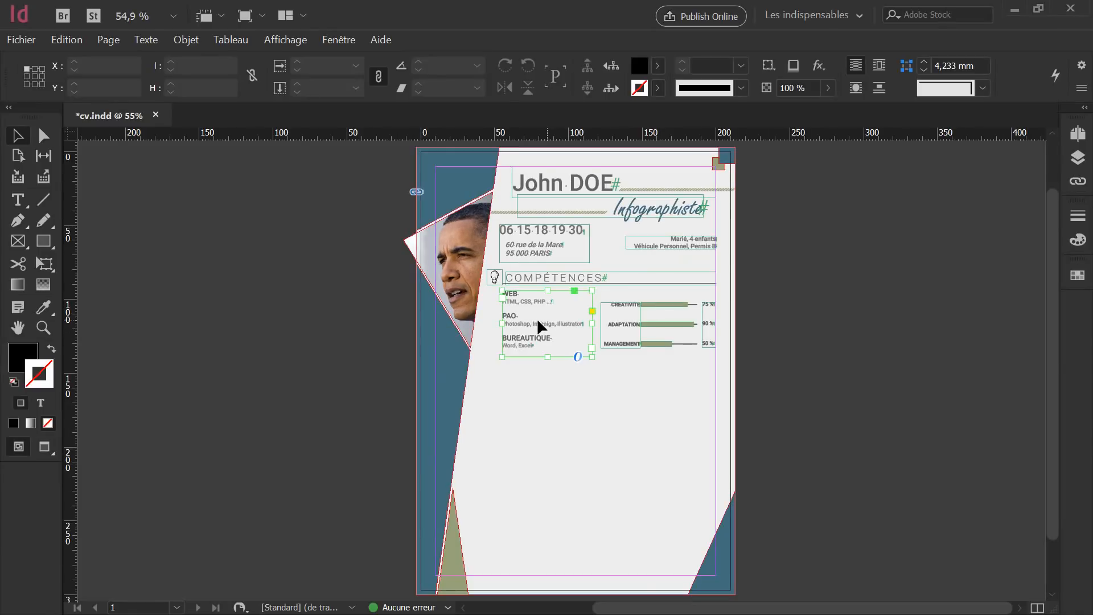
pyautogui.moveTo(548, 357); pyautogui.dragTo(551, 351)
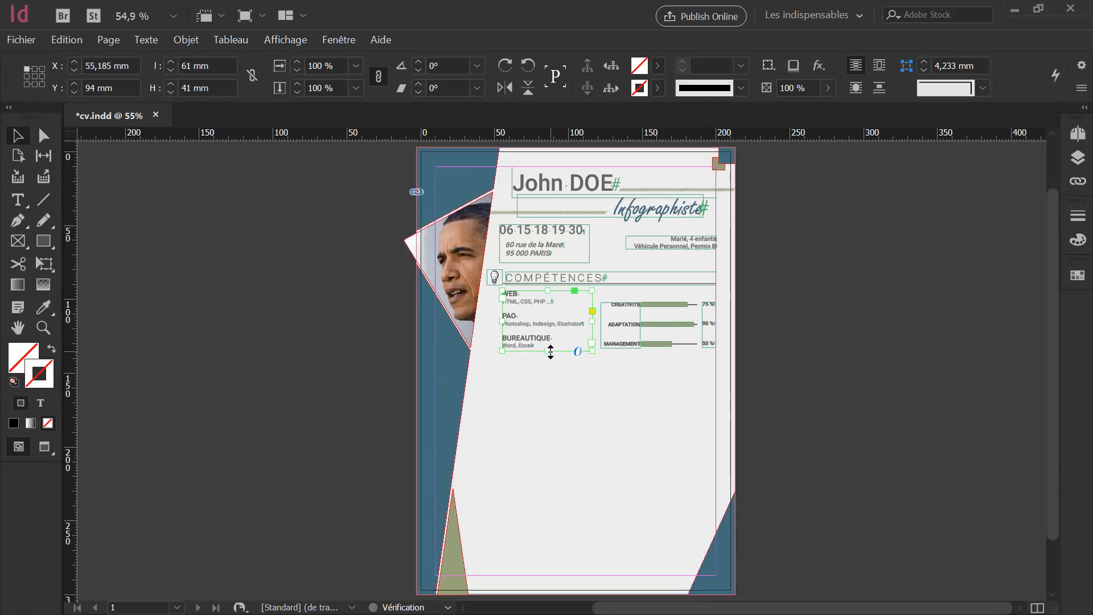
pyautogui.press('Right')
pyautogui.press('Right')
pyautogui.press('Right')
pyautogui.press('Right')
pyautogui.press('Down')
pyautogui.press('Down')
pyautogui.press('Down')
pyautogui.press('Down')
pyautogui.press('Down')
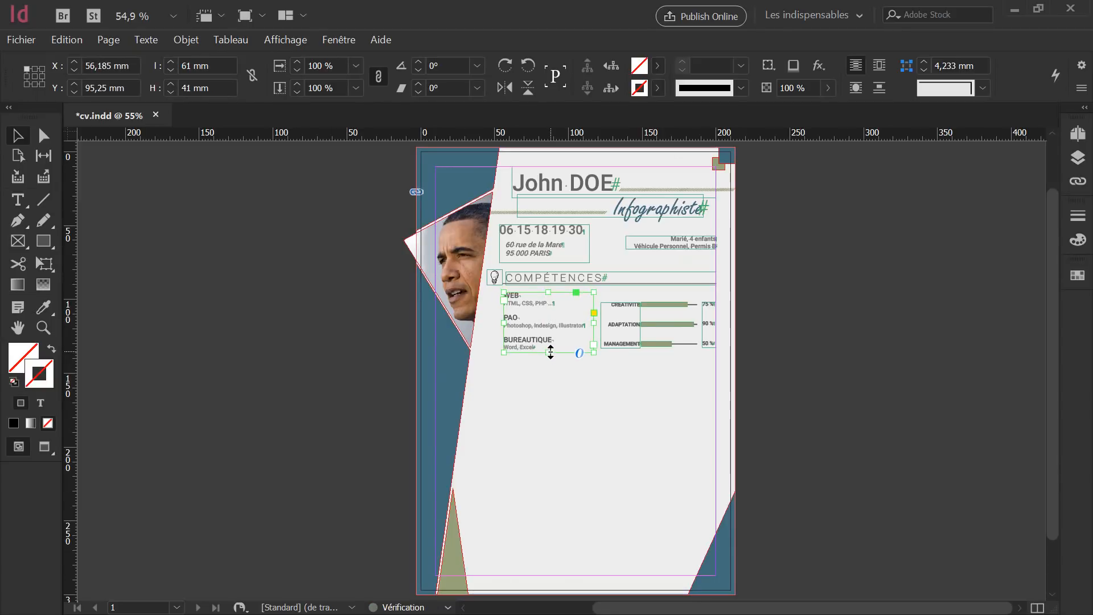
pyautogui.press('Right')
pyautogui.press('Down')
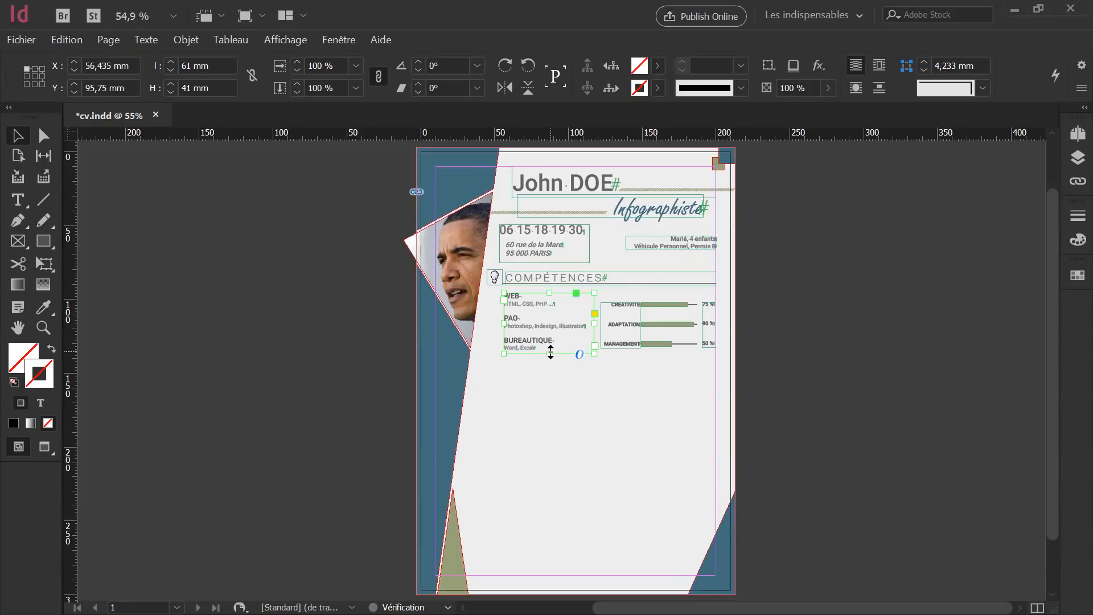
pyautogui.click(639, 453)
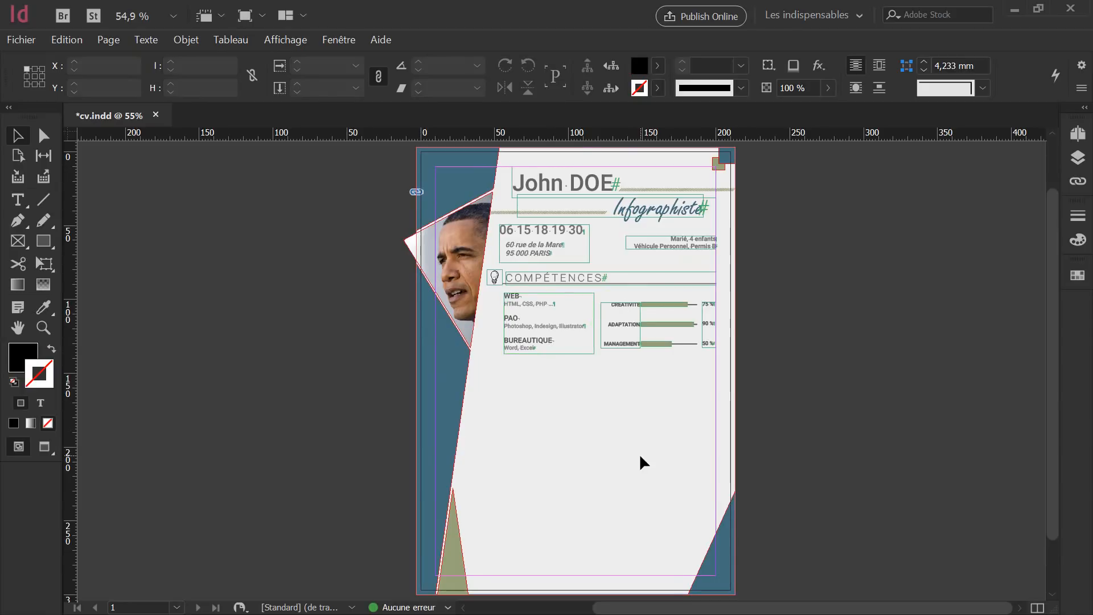
pyautogui.hotkey('shift', 'w')
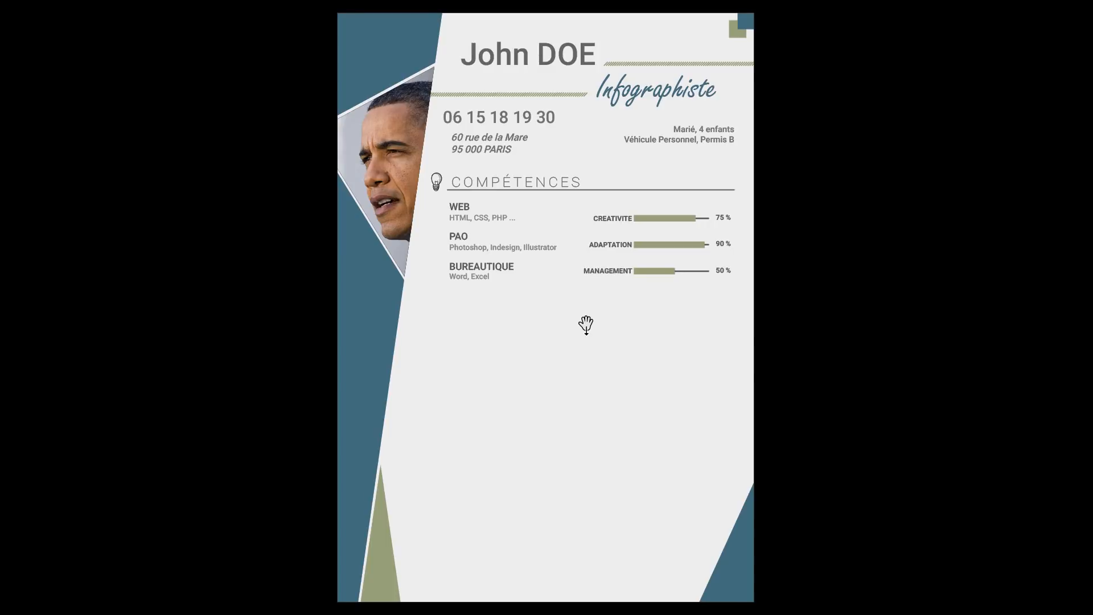
pyautogui.press('Escape')
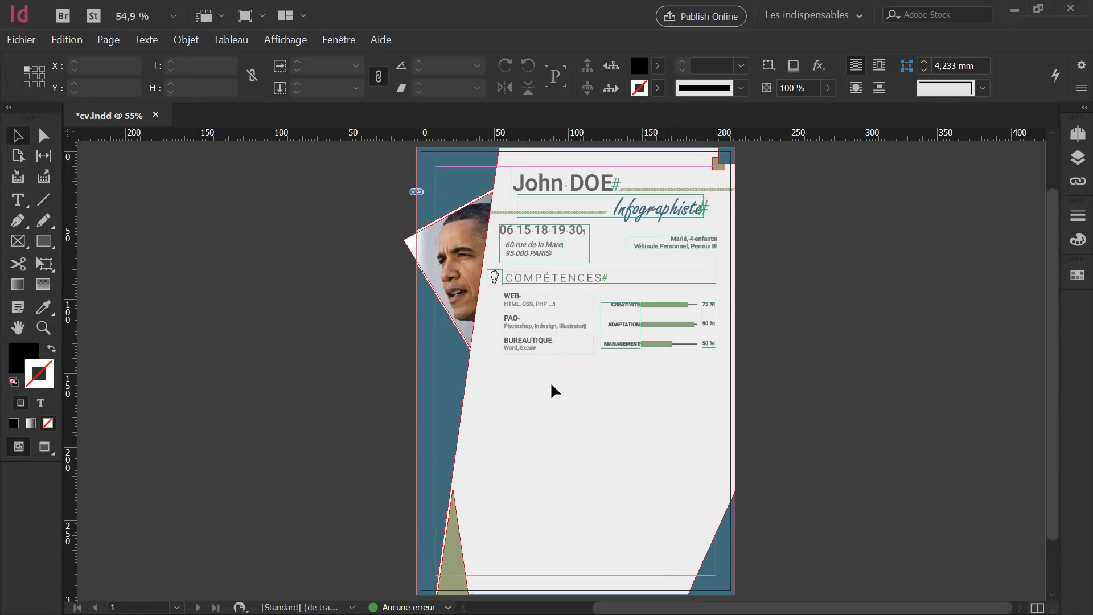
# Group the lightbulb icon, COMPÉTENCES title and its underline rule with Associer.
pyautogui.scroll(3, 563, 385)
pyautogui.scroll(-1, 561, 386)
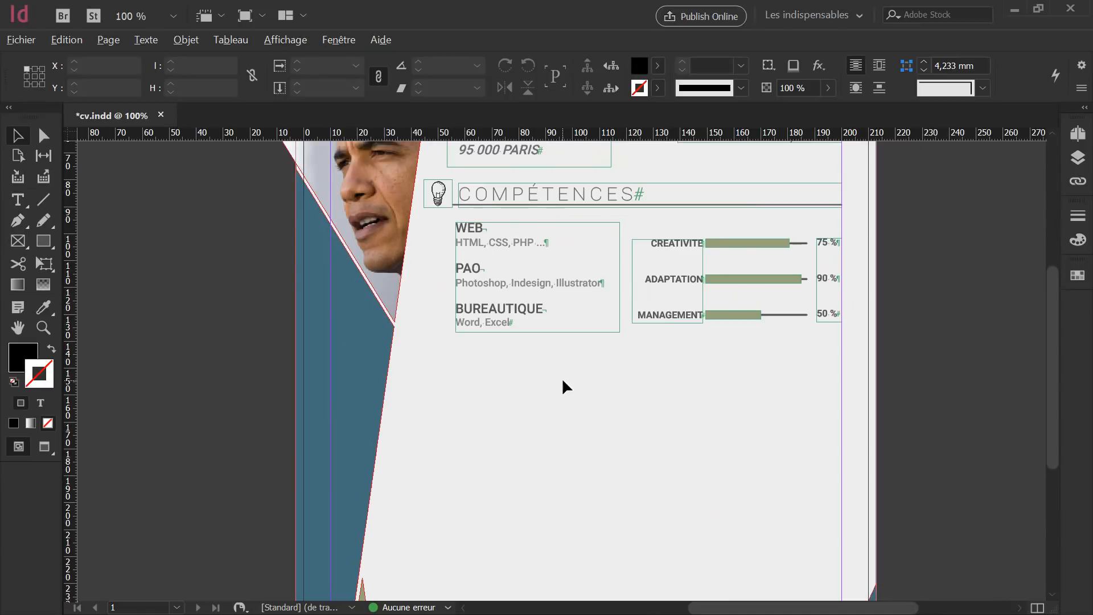
pyautogui.click(546, 192)
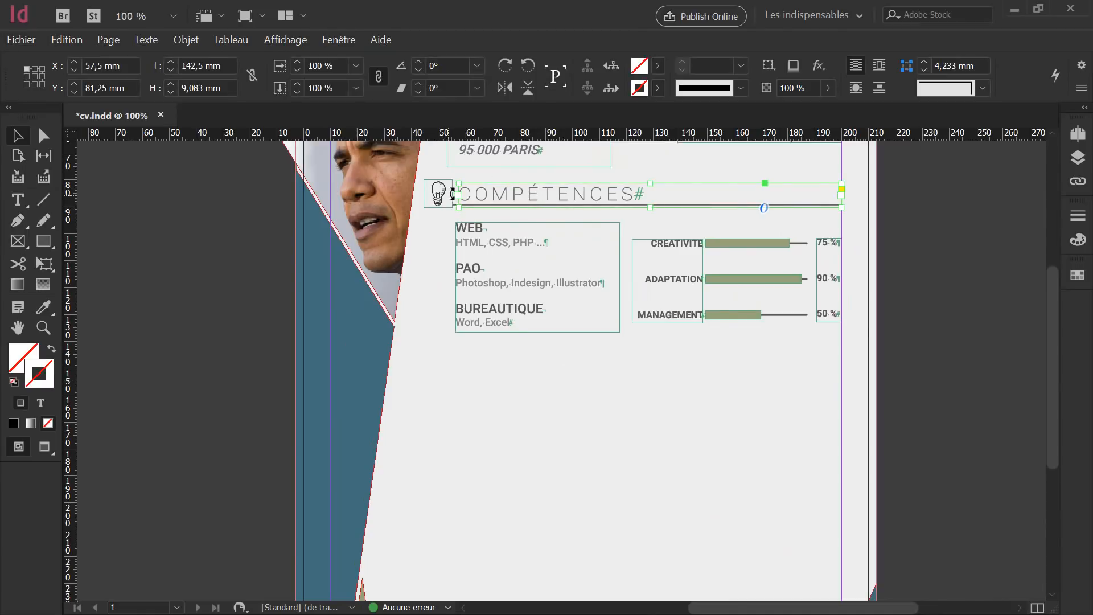
pyautogui.scroll(4, 468, 200)
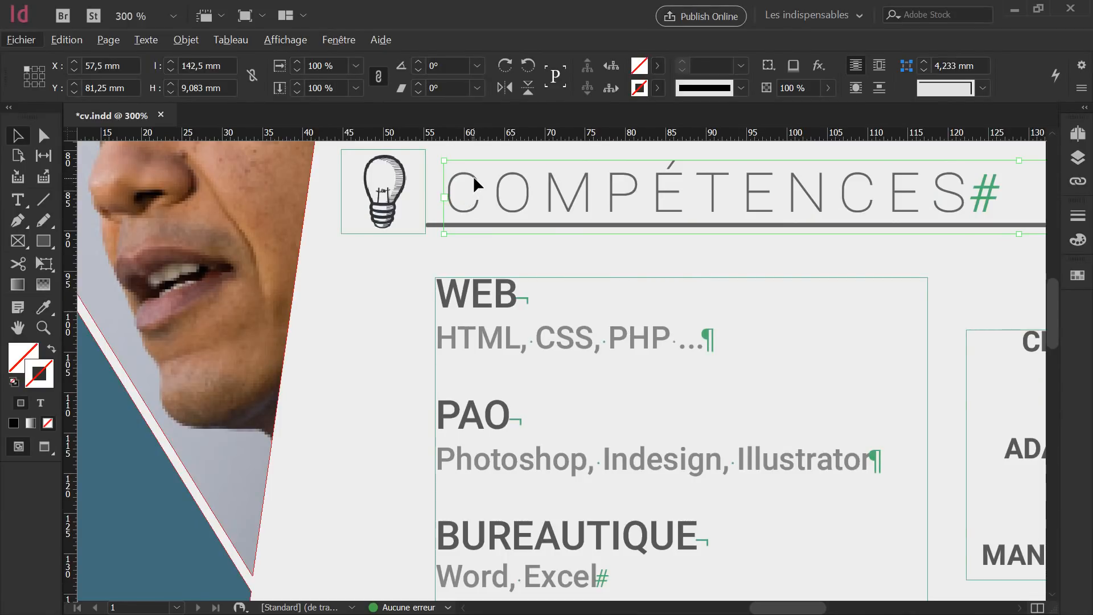
pyautogui.keyDown('shift'); pyautogui.click(431, 225); pyautogui.keyUp('shift')
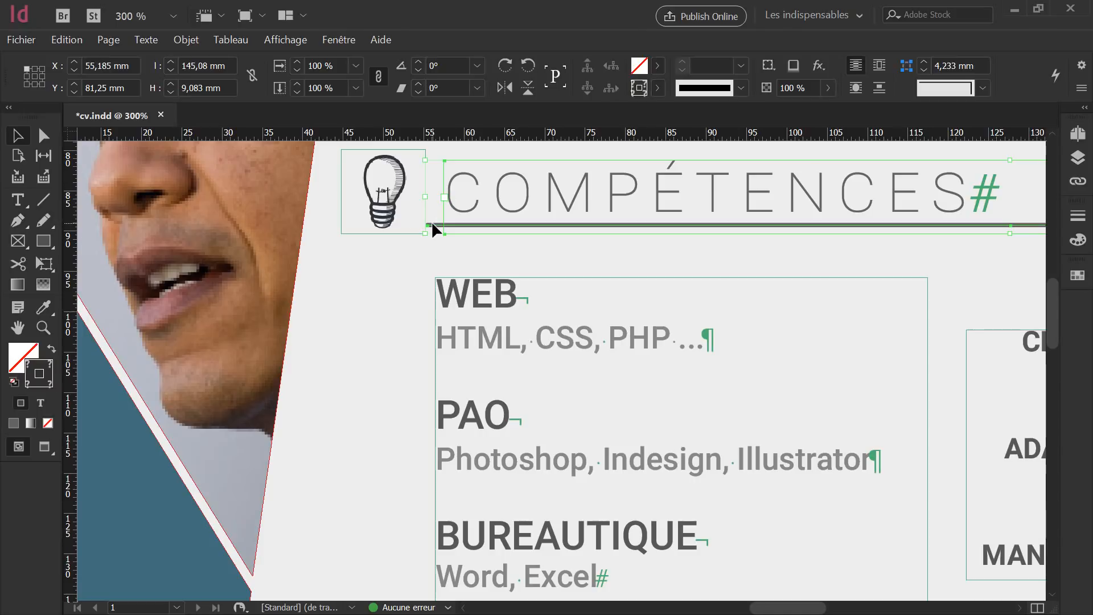
pyautogui.keyDown('shift'); pyautogui.click(389, 174); pyautogui.keyUp('shift')
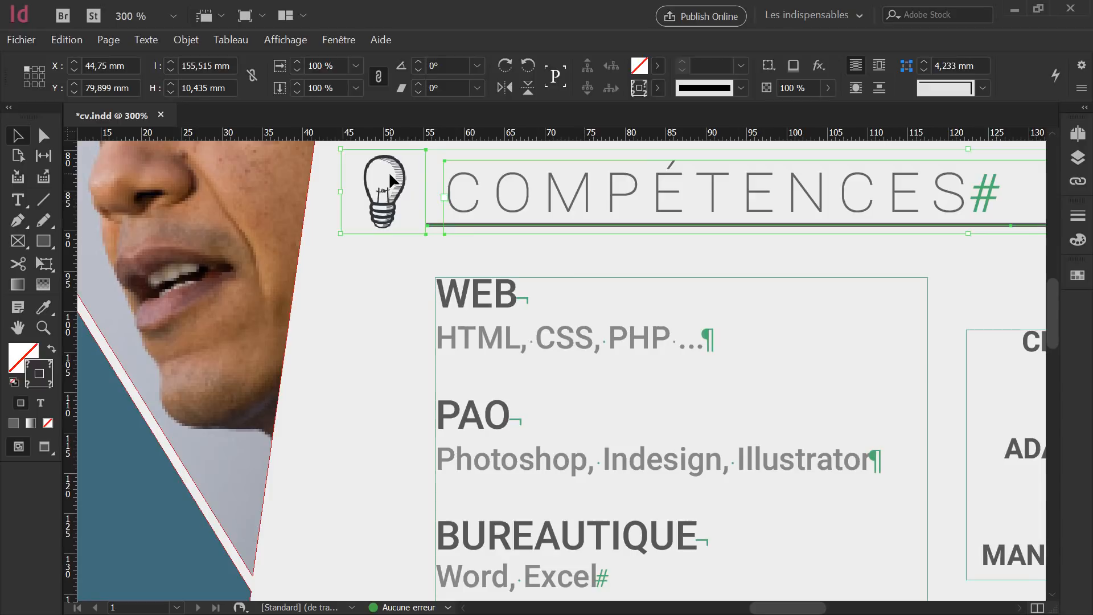
pyautogui.rightClick(389, 174)
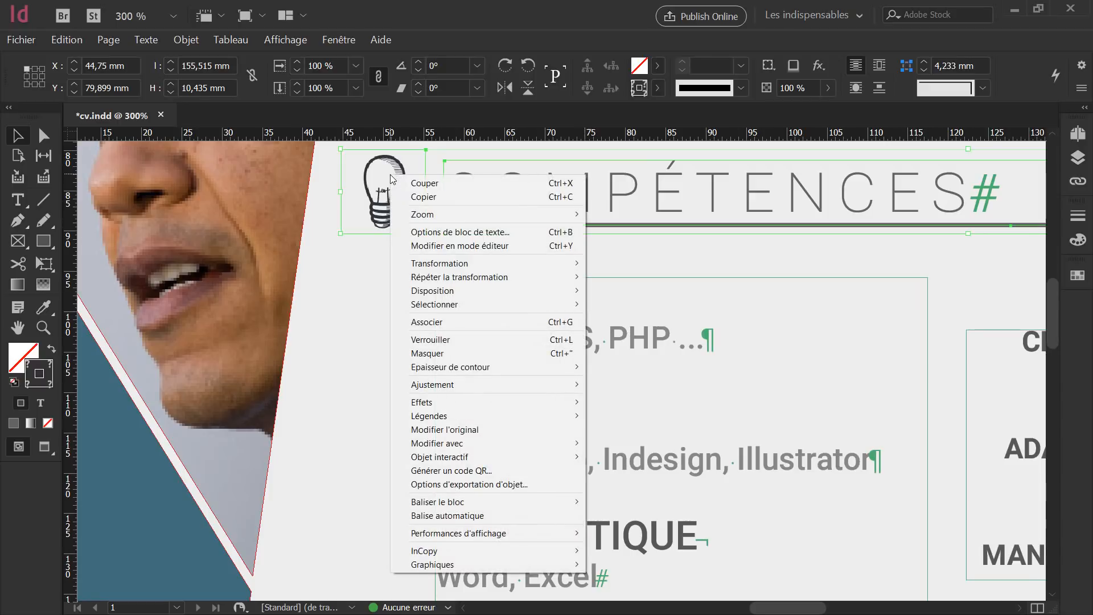
pyautogui.click(454, 320)
pyautogui.scroll(-4, 498, 250)
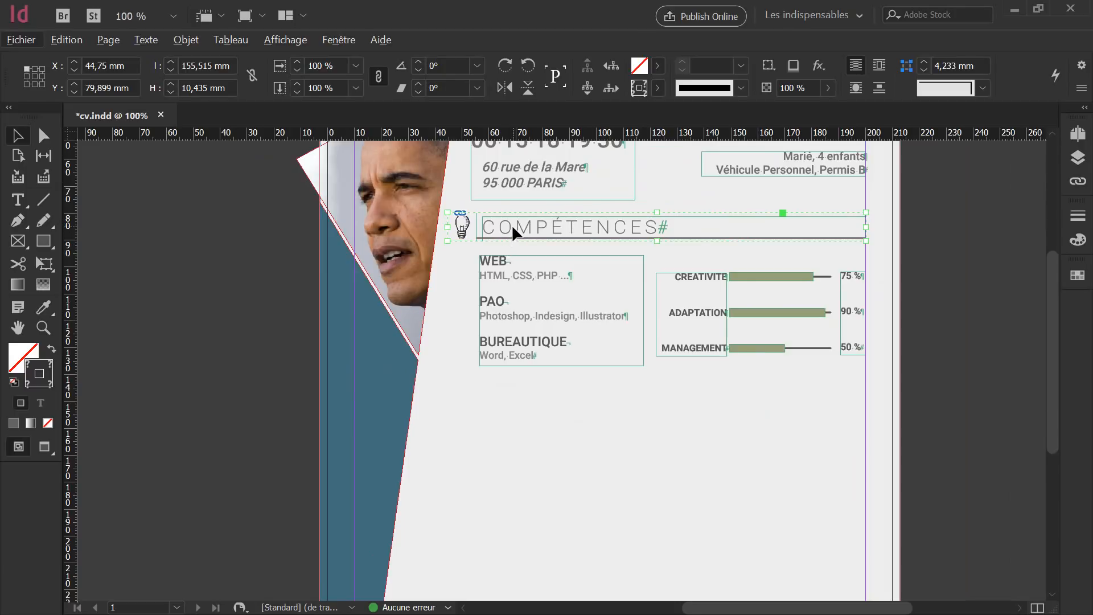
# Place a copy of the title group below the skills and retitle it EXPÉRIENCES.
pyautogui.moveTo(519, 228); pyautogui.dragTo(523, 398)
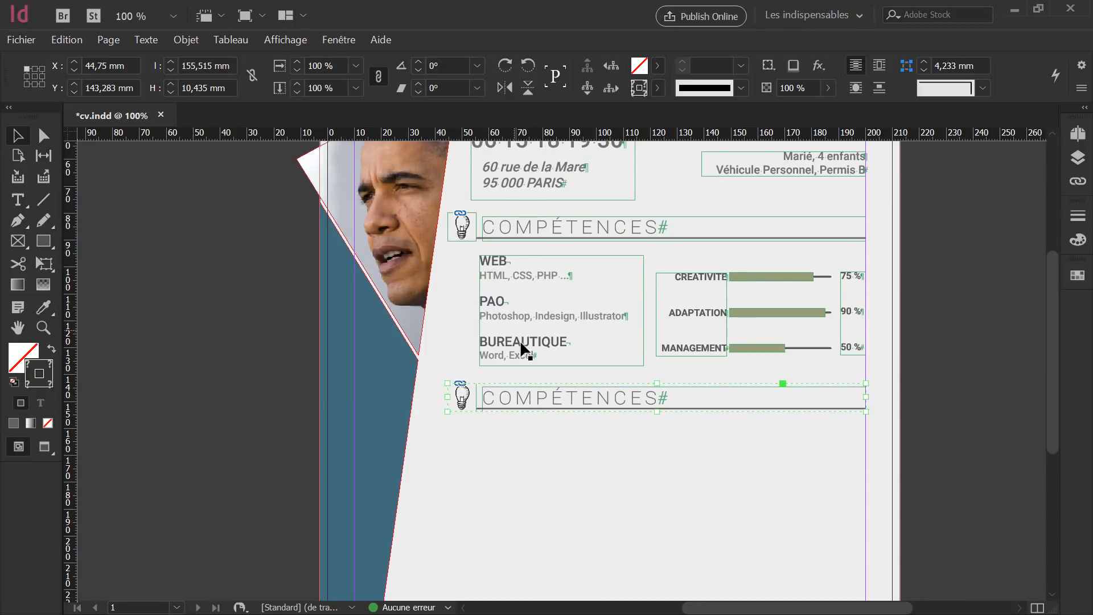
pyautogui.doubleClick(603, 397)
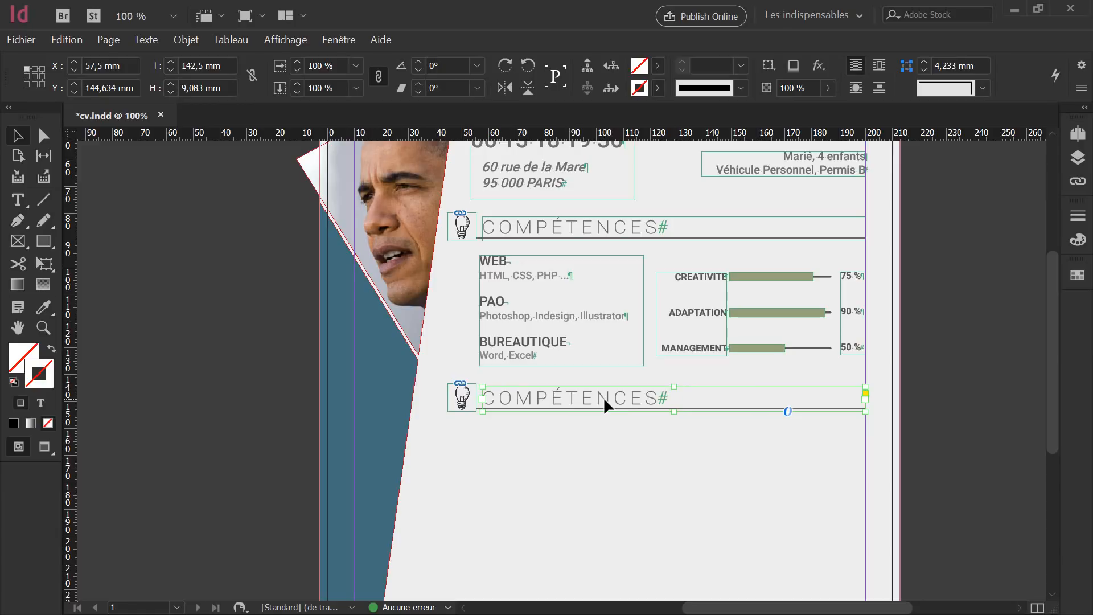
pyautogui.doubleClick(654, 397)
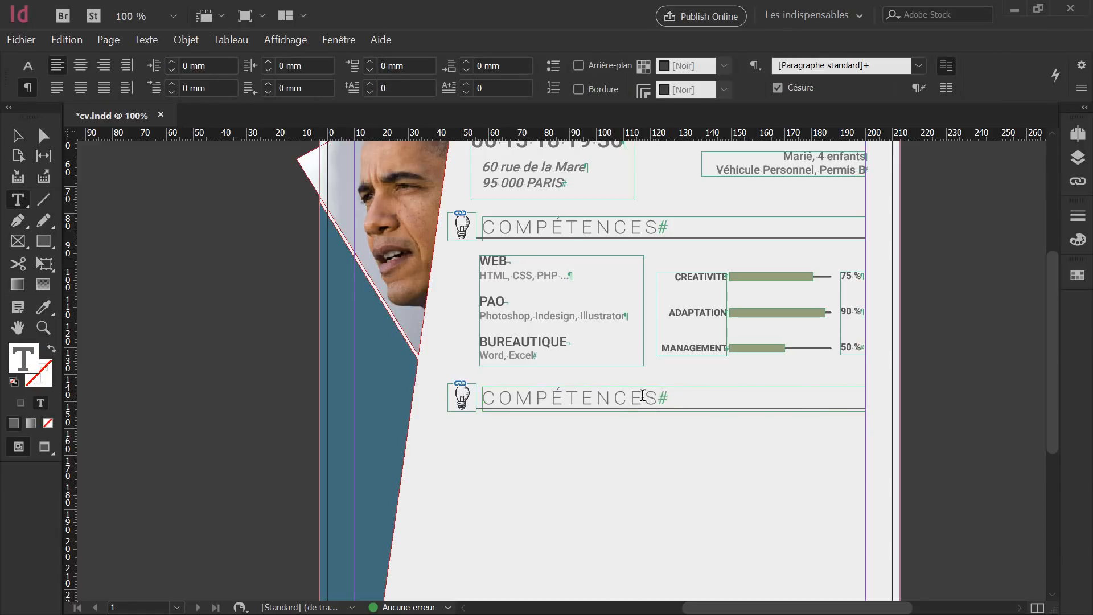
pyautogui.moveTo(654, 397); pyautogui.dragTo(483, 396)
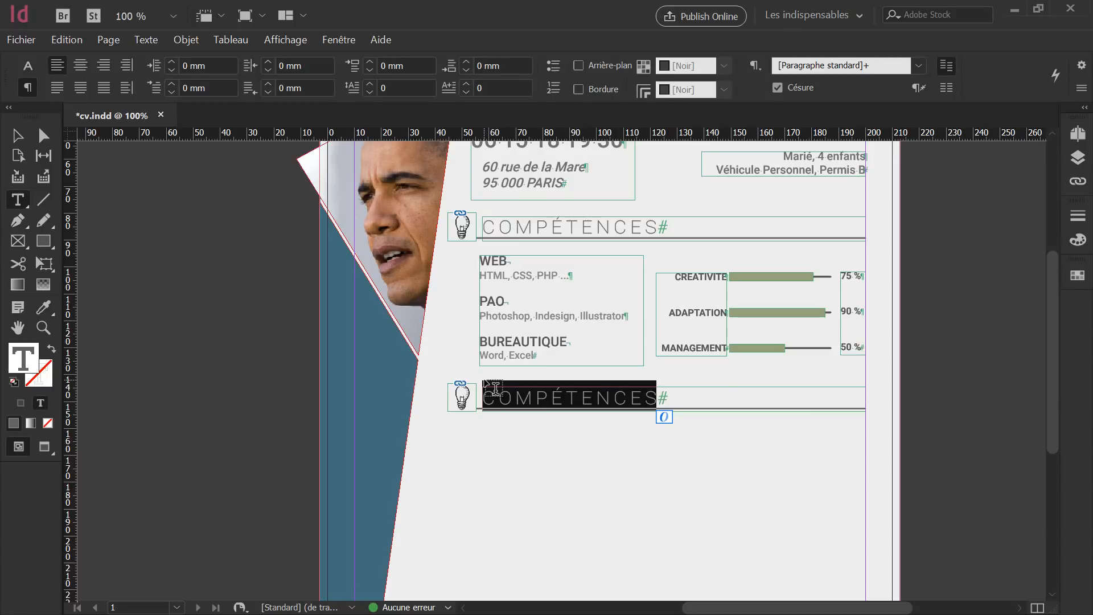
pyautogui.write('EXP')
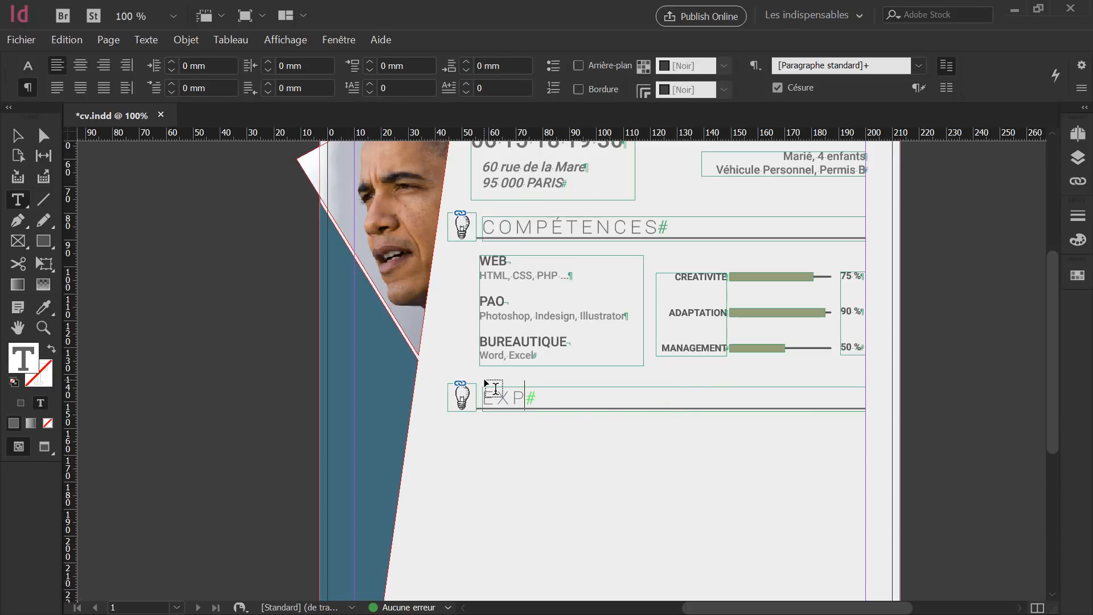
pyautogui.write('ÉRIENCES')
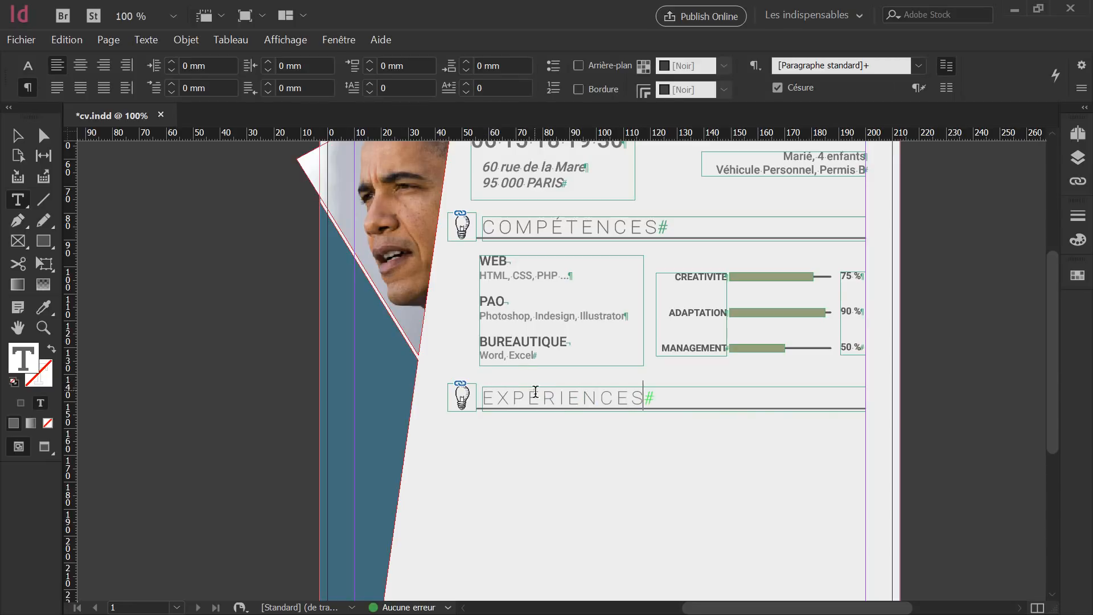
pyautogui.press('Escape')
pyautogui.click(527, 505)
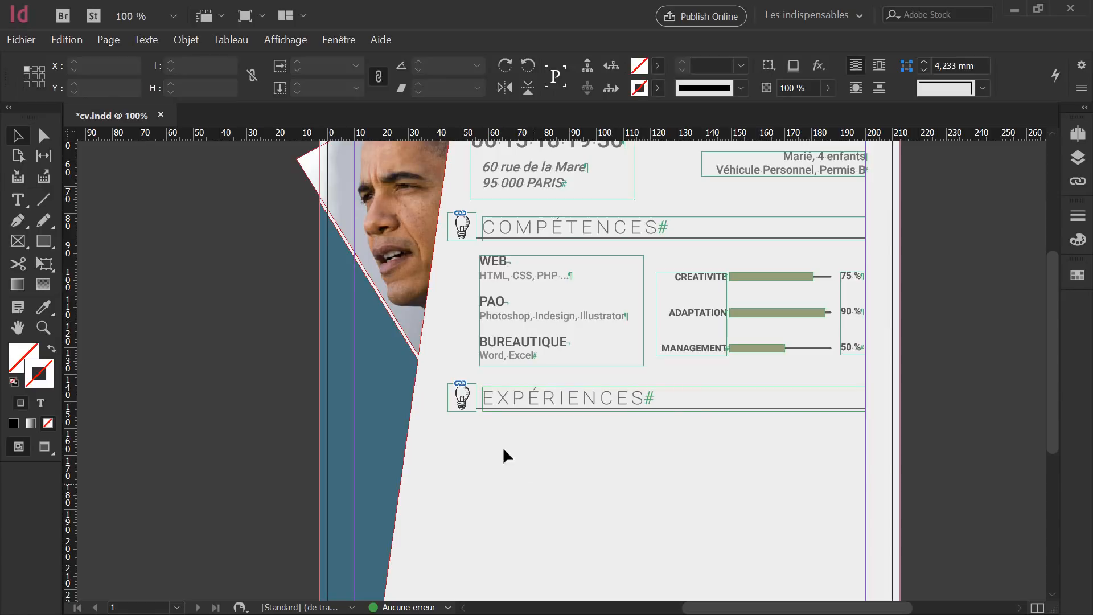
# Relink the EXPÉRIENCES bulb icon to crayon.png from the images folder.
pyautogui.click(461, 387)
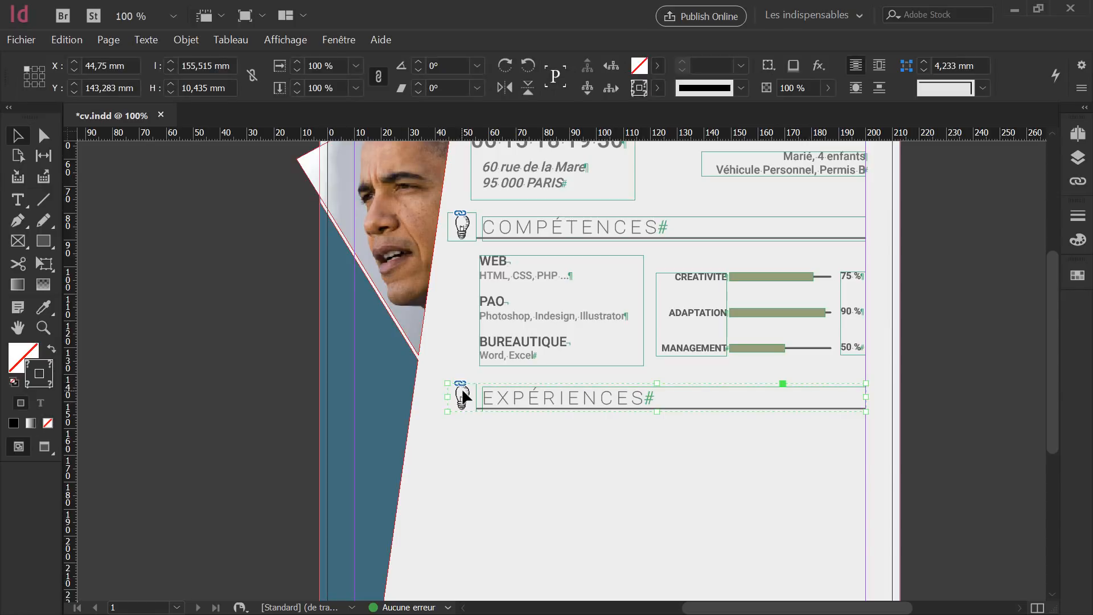
pyautogui.doubleClick(462, 391)
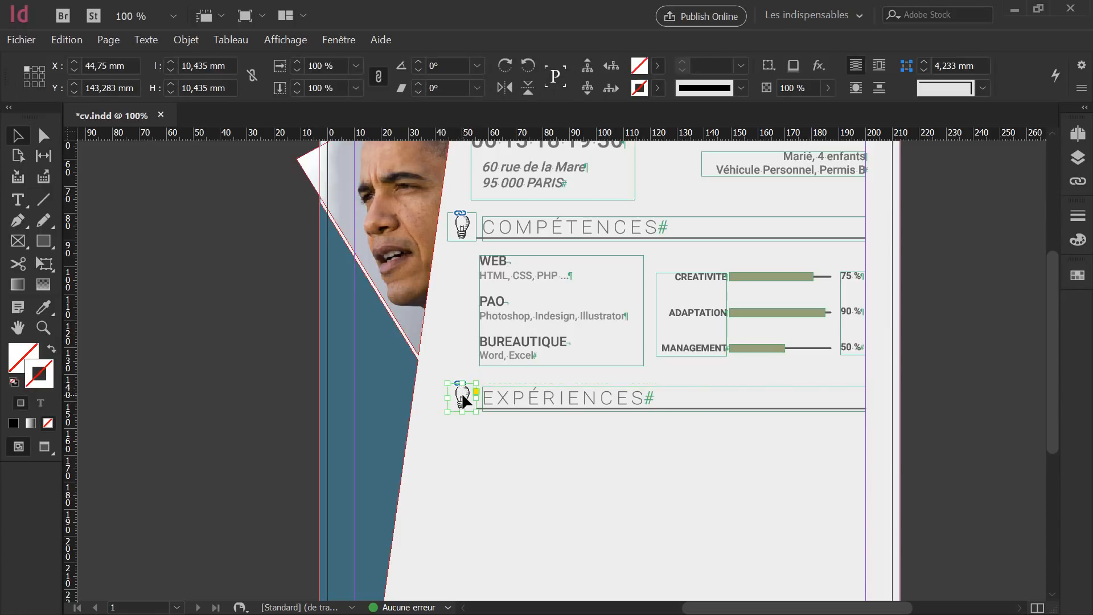
pyautogui.scroll(5, 461, 395)
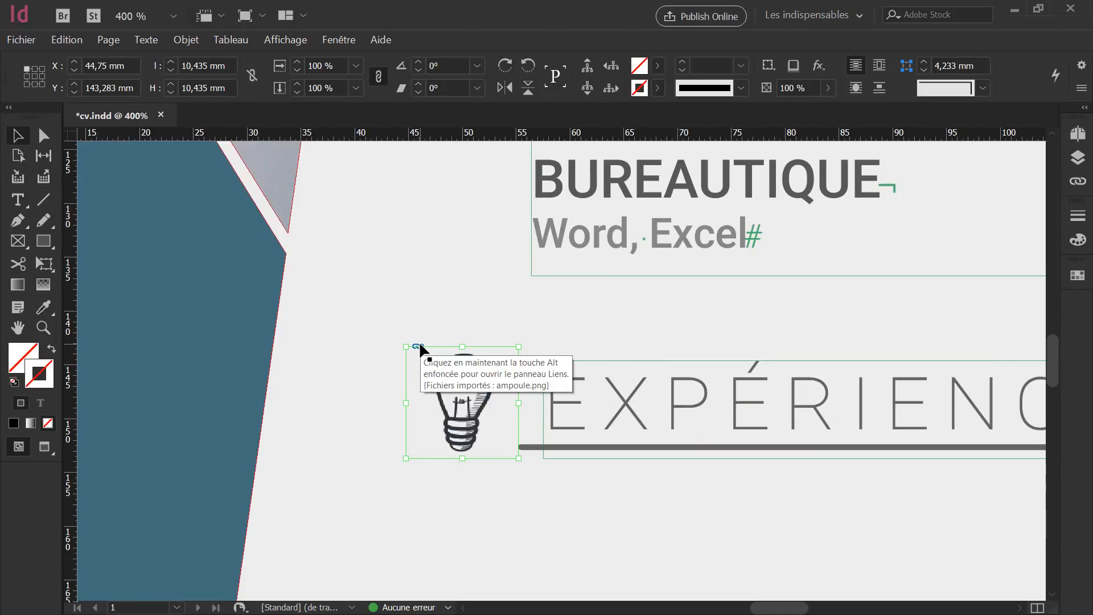
pyautogui.keyDown('alt'); pyautogui.click(419, 344); pyautogui.keyUp('alt')
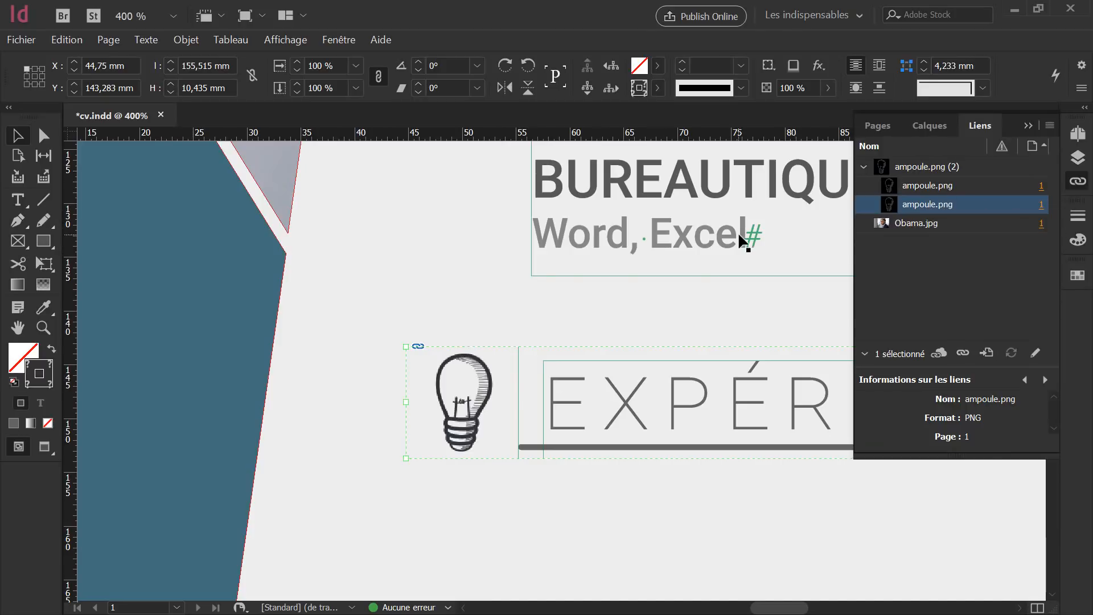
pyautogui.scroll(3, 594, 245)
pyautogui.scroll(10, 596, 244)
pyautogui.scroll(-10, 597, 244)
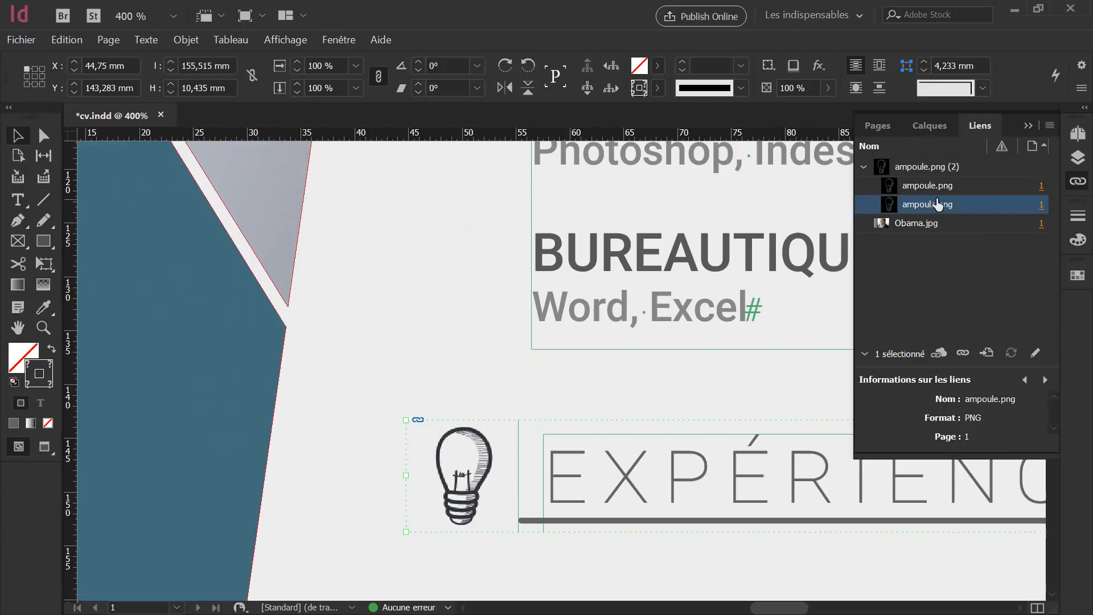
pyautogui.click(963, 354)
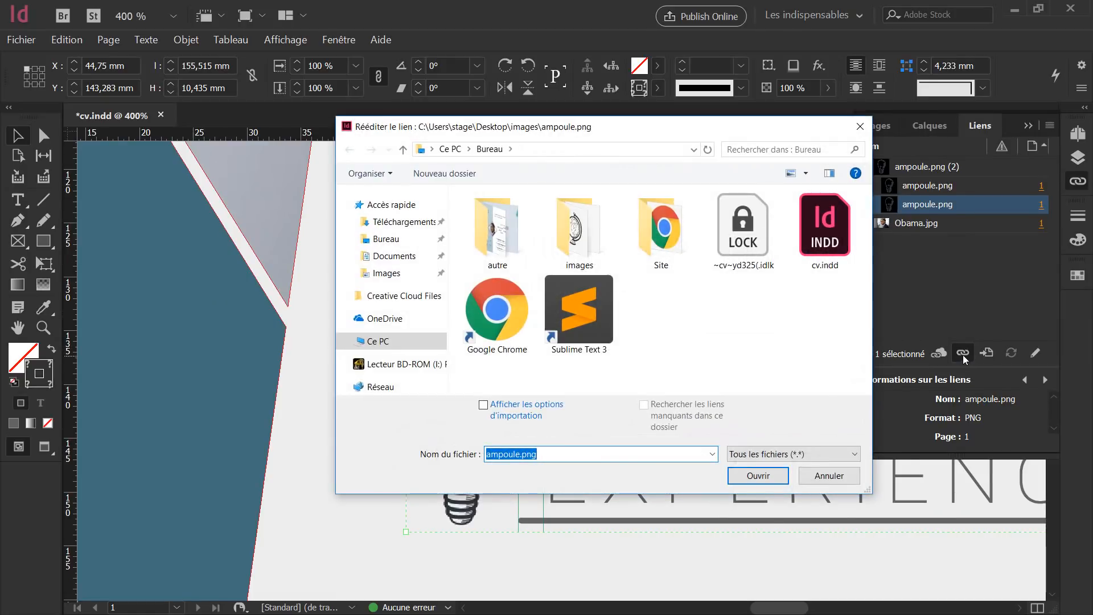
pyautogui.doubleClick(577, 236)
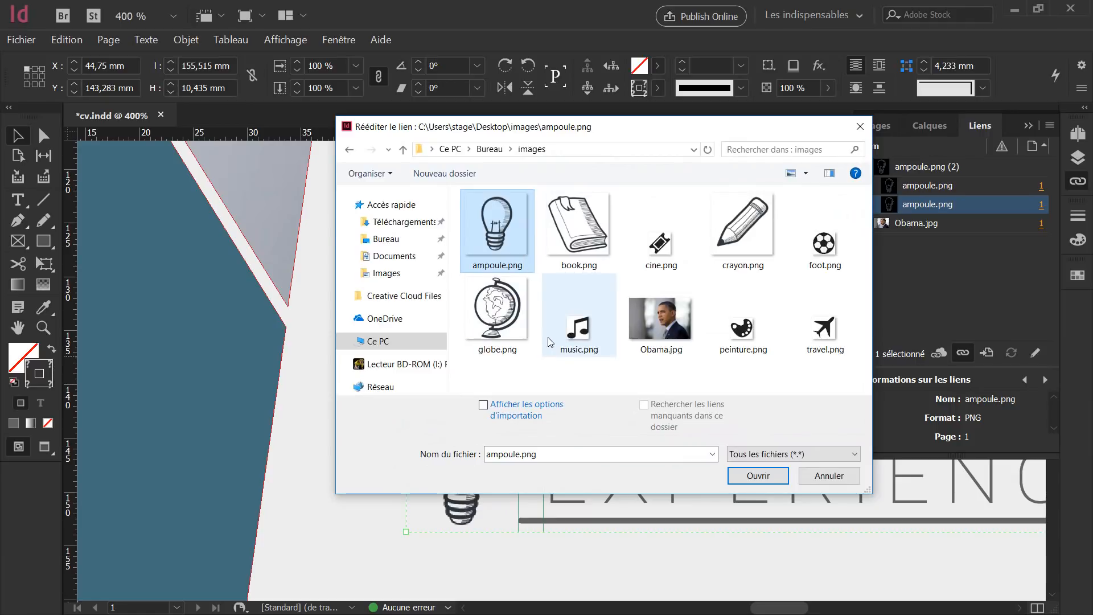
pyautogui.click(746, 240)
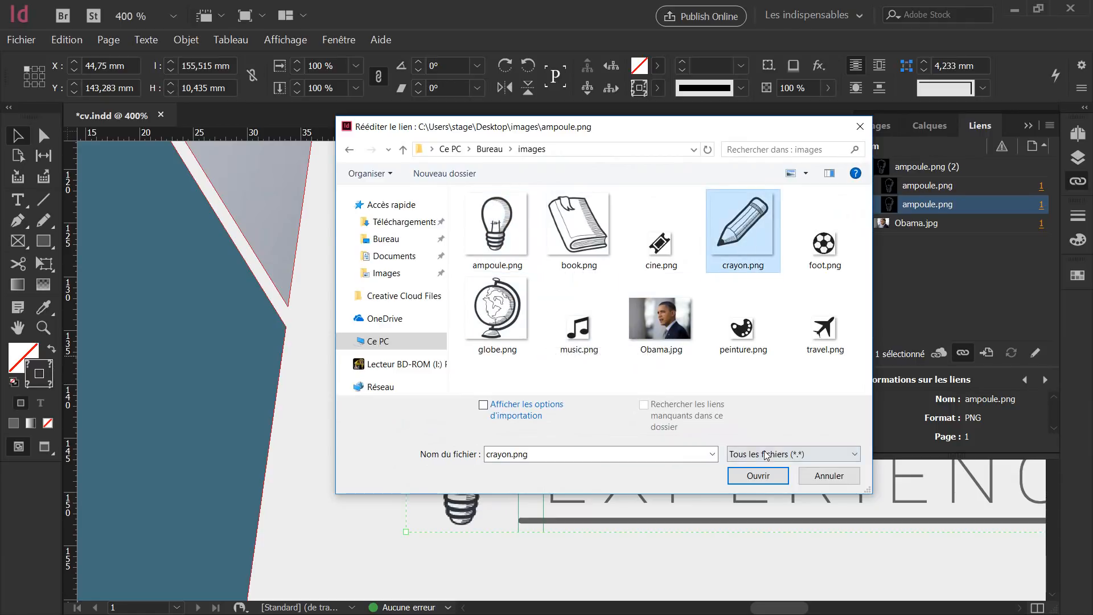
pyautogui.click(768, 476)
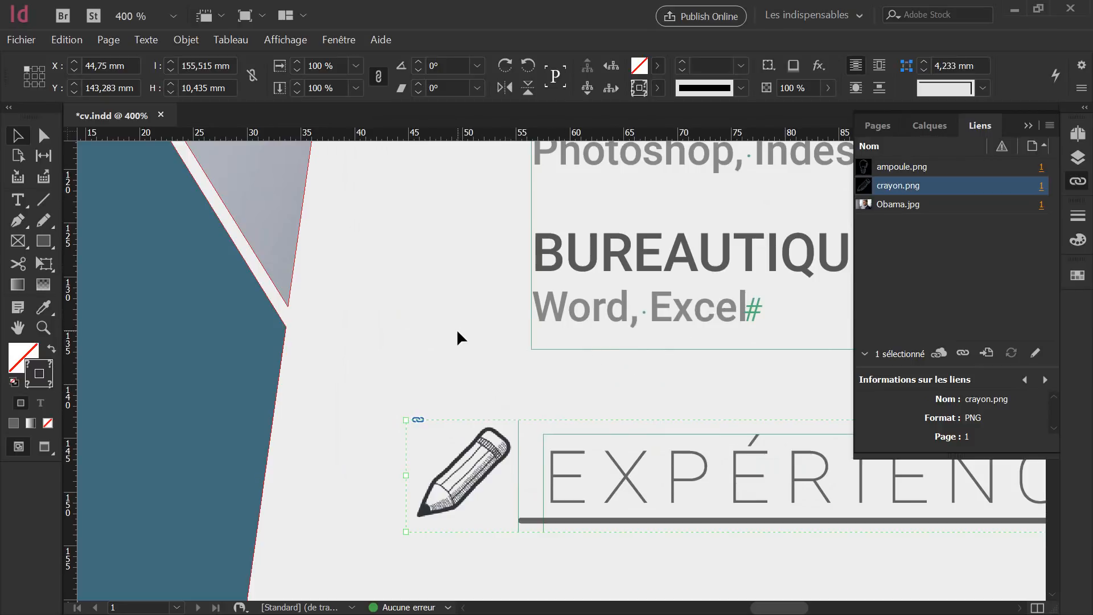
pyautogui.scroll(-3, 458, 337)
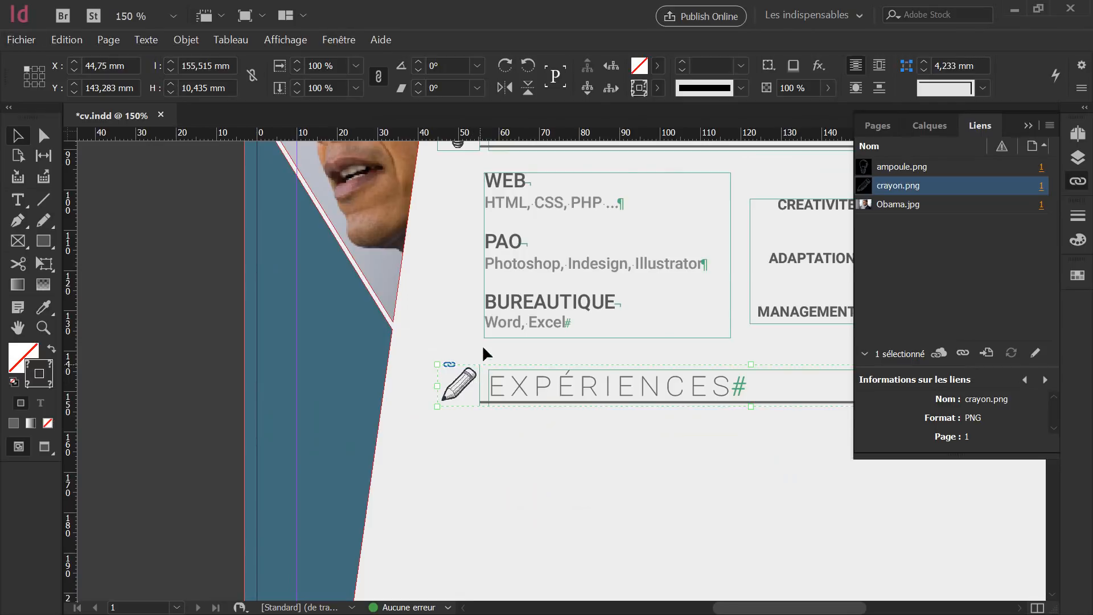
pyautogui.scroll(2, 481, 341)
pyautogui.scroll(-2, 482, 333)
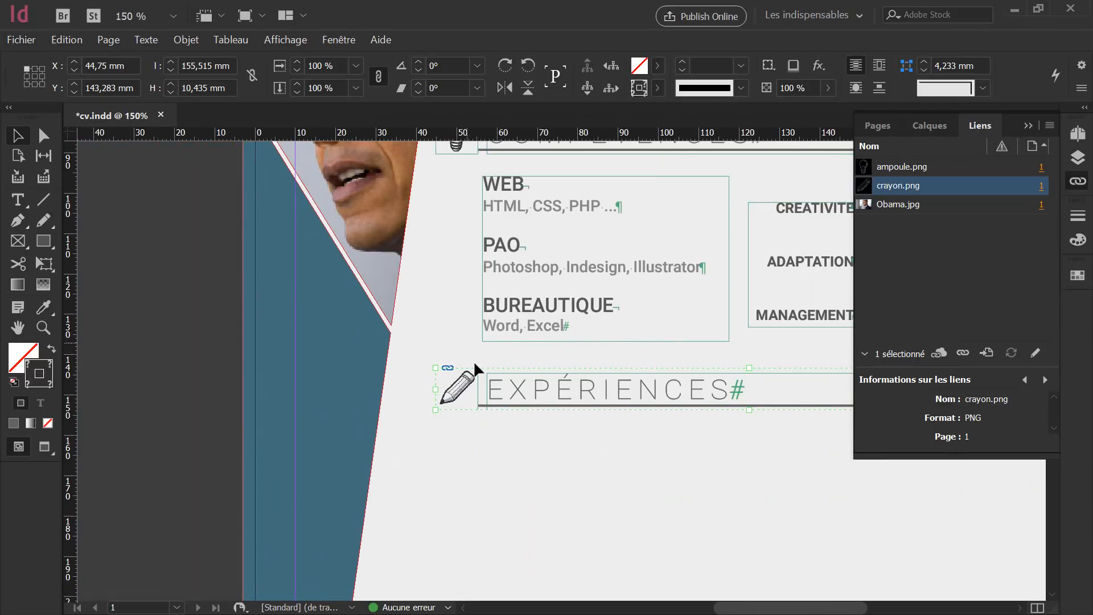
pyautogui.scroll(3, 467, 336)
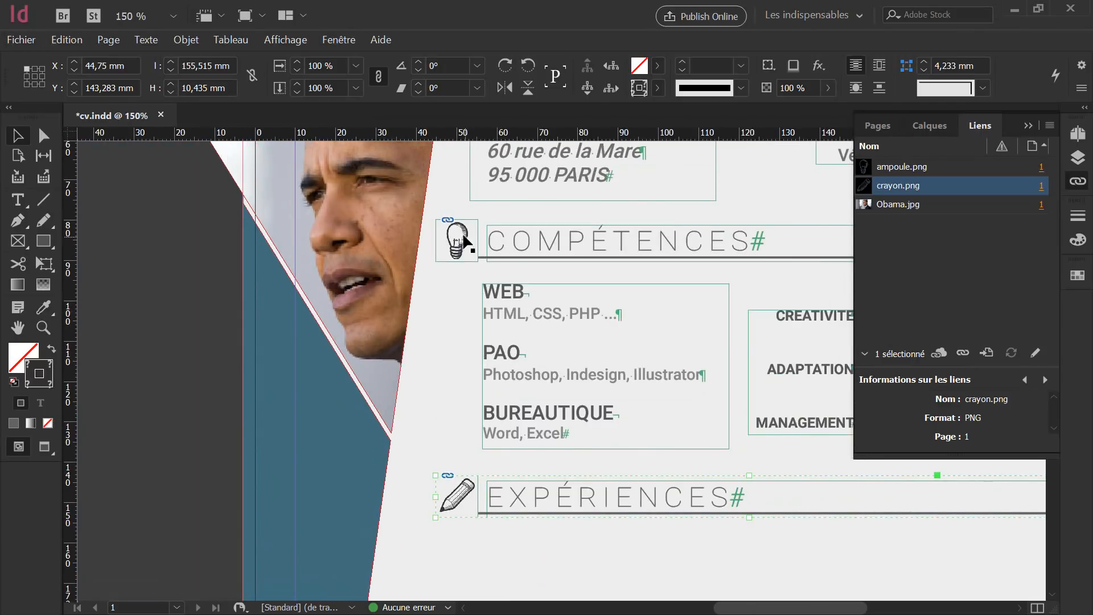
pyautogui.click(470, 421)
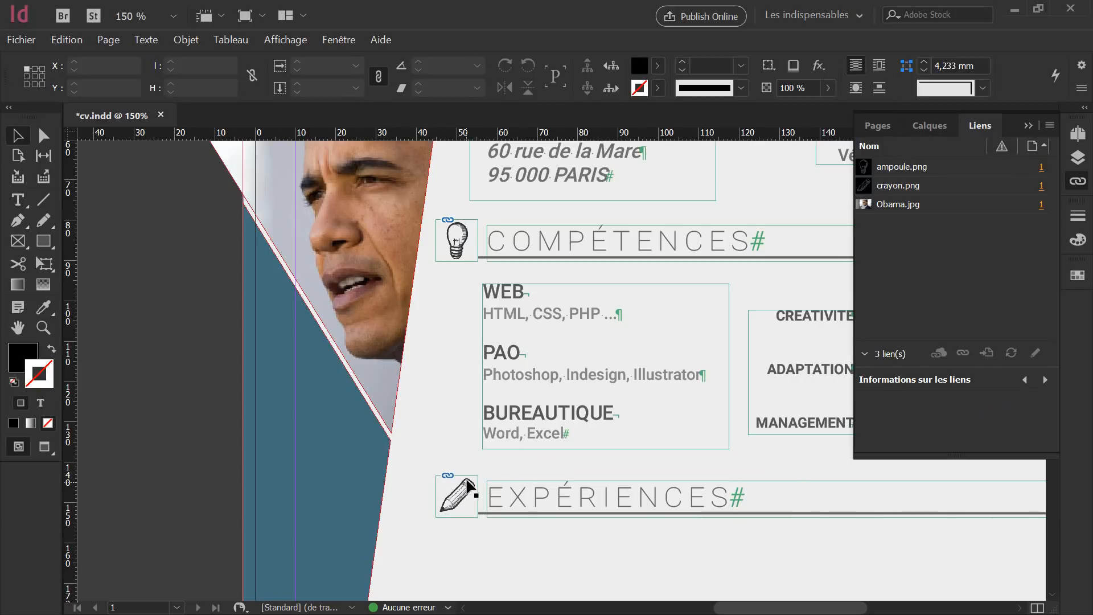
pyautogui.click(465, 483)
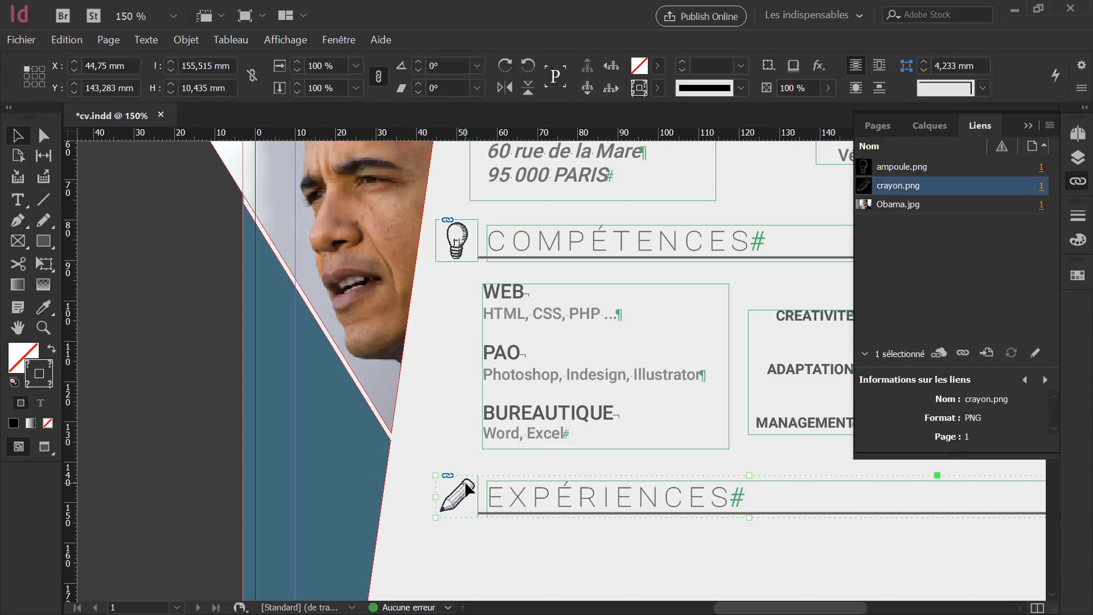
pyautogui.hotkey('ctrl', 'alt', 'c')
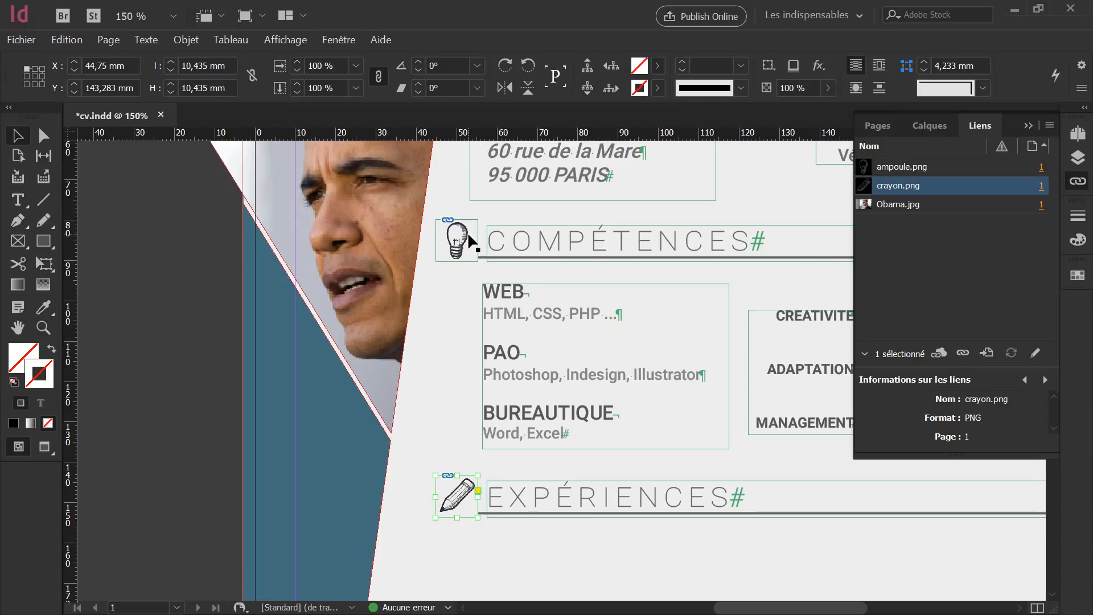
pyautogui.scroll(-3, 650, 428)
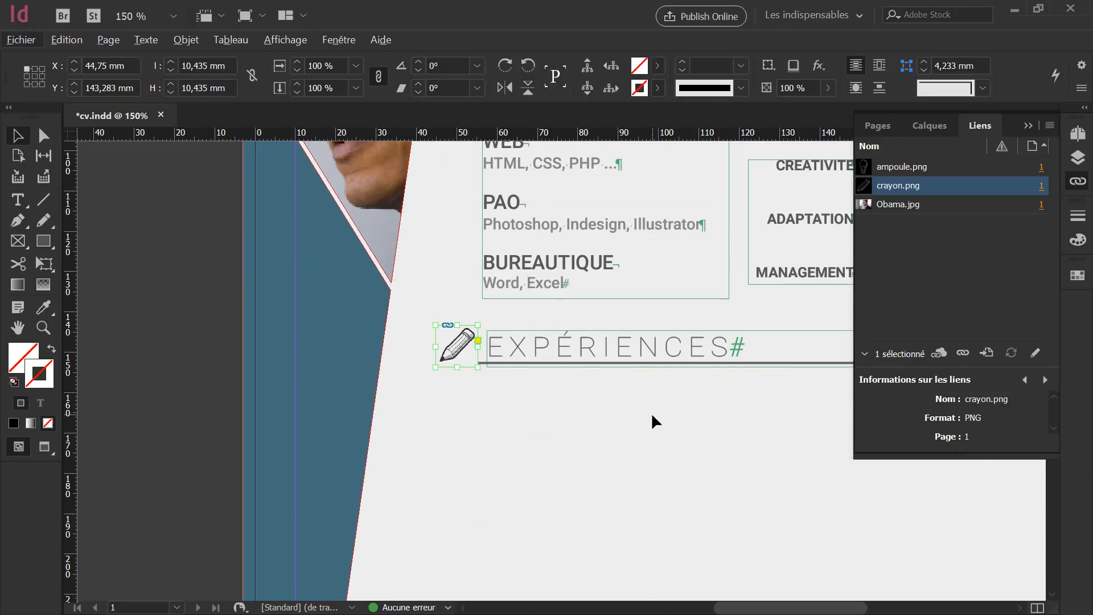
pyautogui.scroll(3, 651, 412)
pyautogui.scroll(-5, 650, 412)
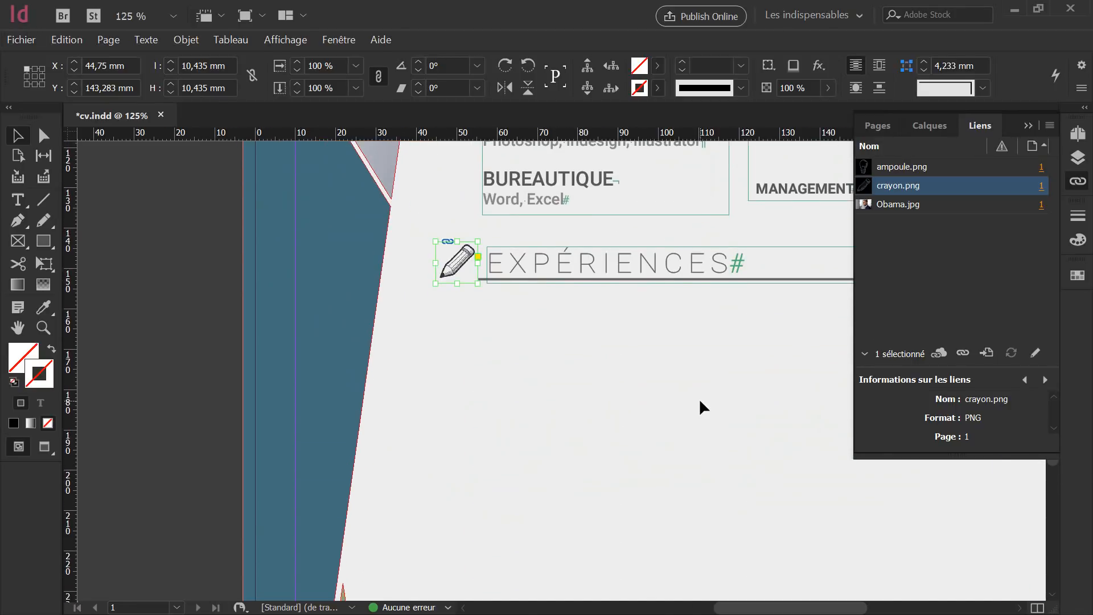
pyautogui.scroll(-2, 700, 400)
pyautogui.moveTo(701, 389); pyautogui.dragTo(471, 385)
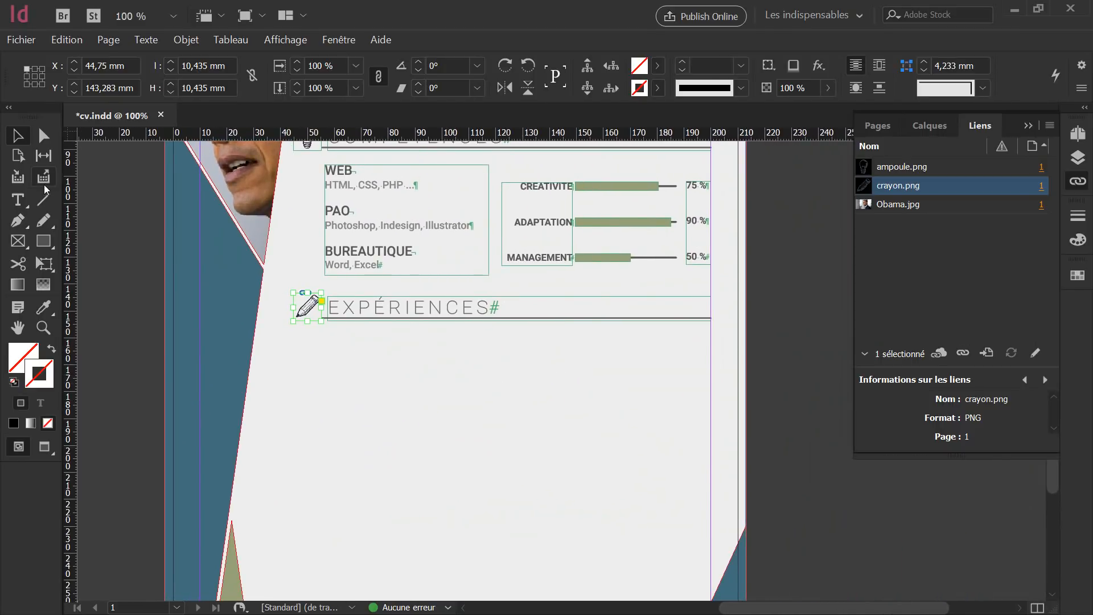
pyautogui.click(18, 199)
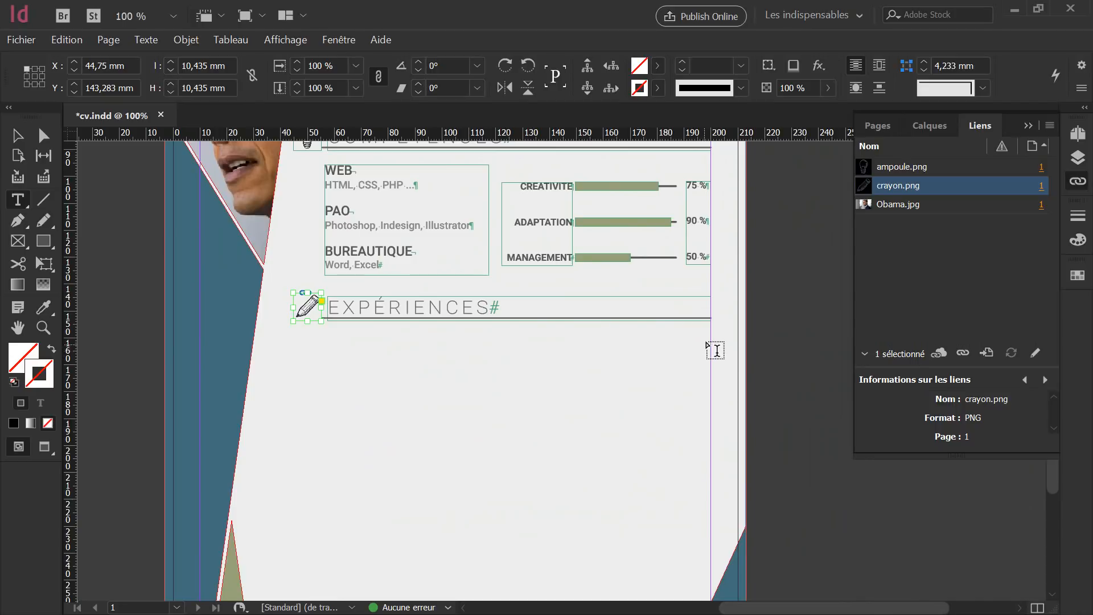
# Add a text frame with 'Poste Occupé - 2015 à 2018' and 'Etablissement, Lieux | Remarques sur le Poste'.
pyautogui.moveTo(710, 333); pyautogui.dragTo(324, 451)
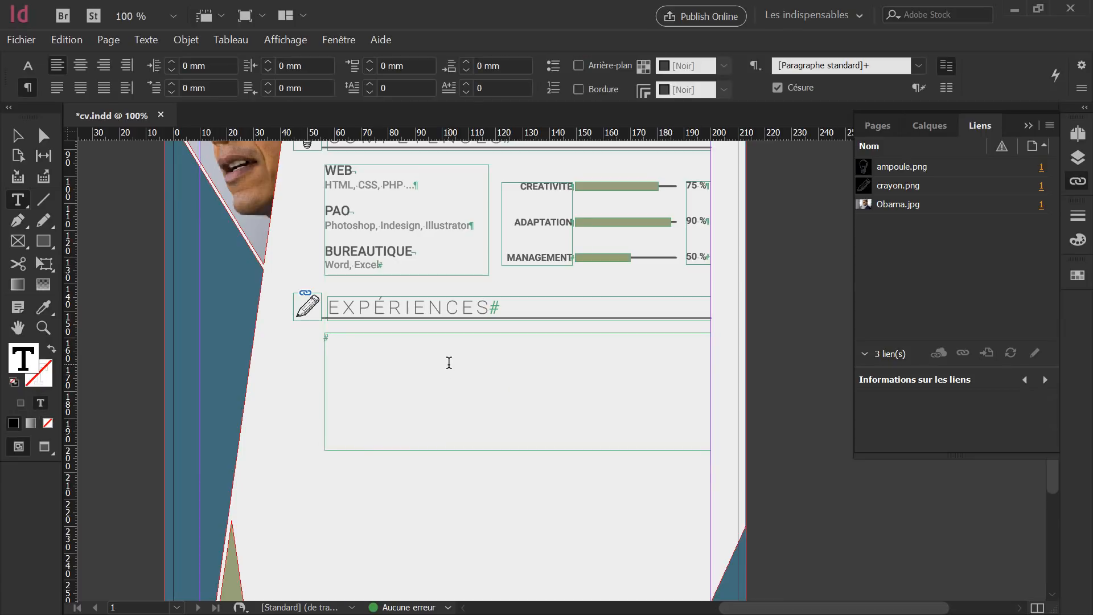
pyautogui.write('Poste Occupé - 2015')
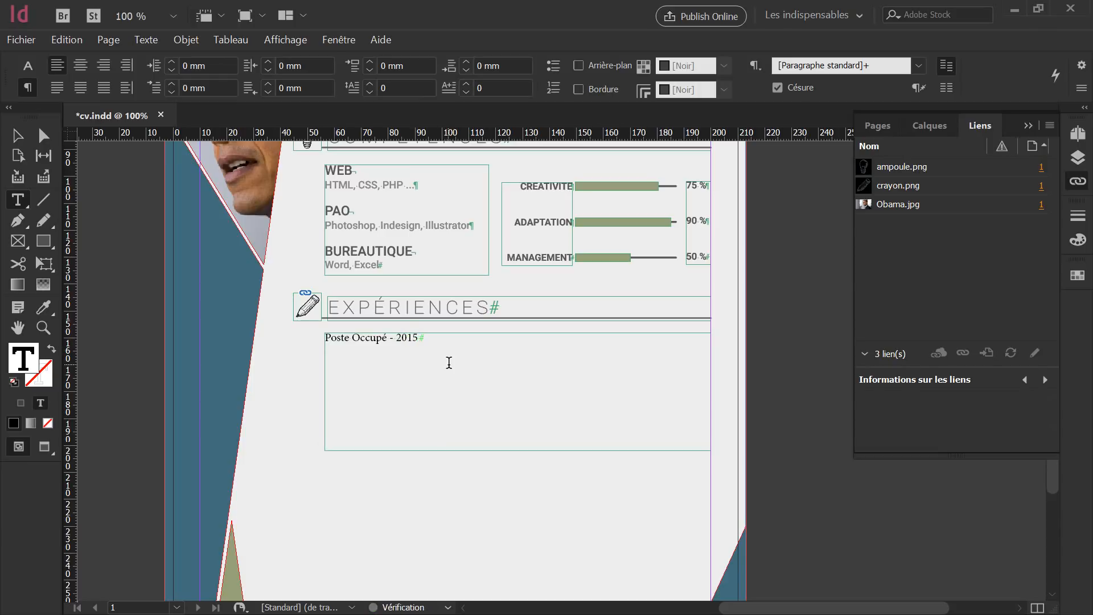
pyautogui.write(' à 2018')
pyautogui.press('Return')
pyautogui.write('Etablissement, Lieux')
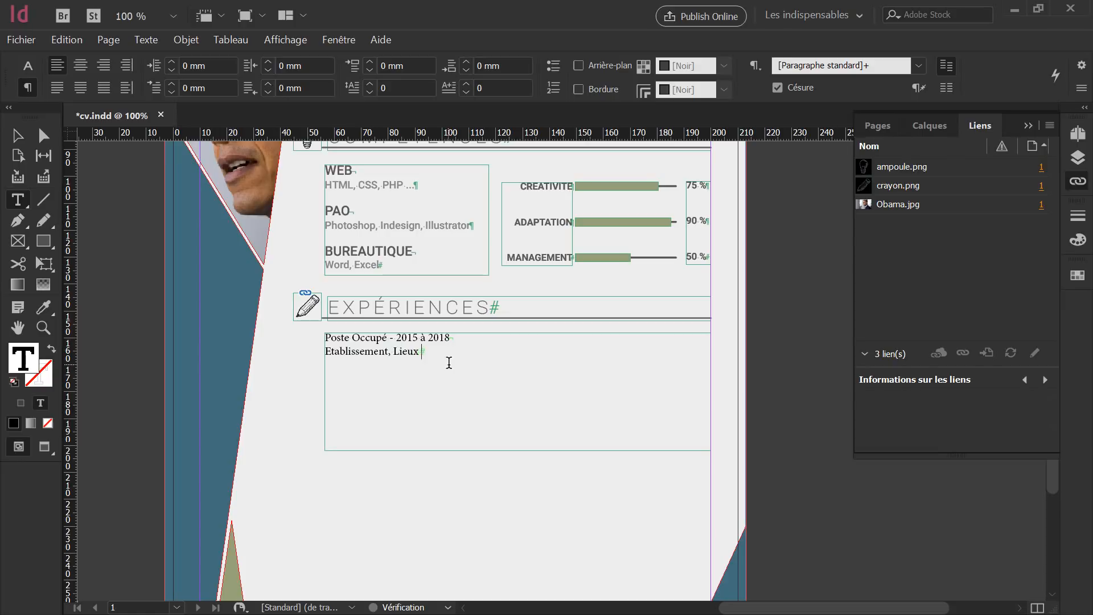
pyautogui.write(' | Rre')
pyautogui.write('emqu')
pyautogui.press('BackSpace')
pyautogui.press('BackSpace')
pyautogui.write('arques sur le Poste')
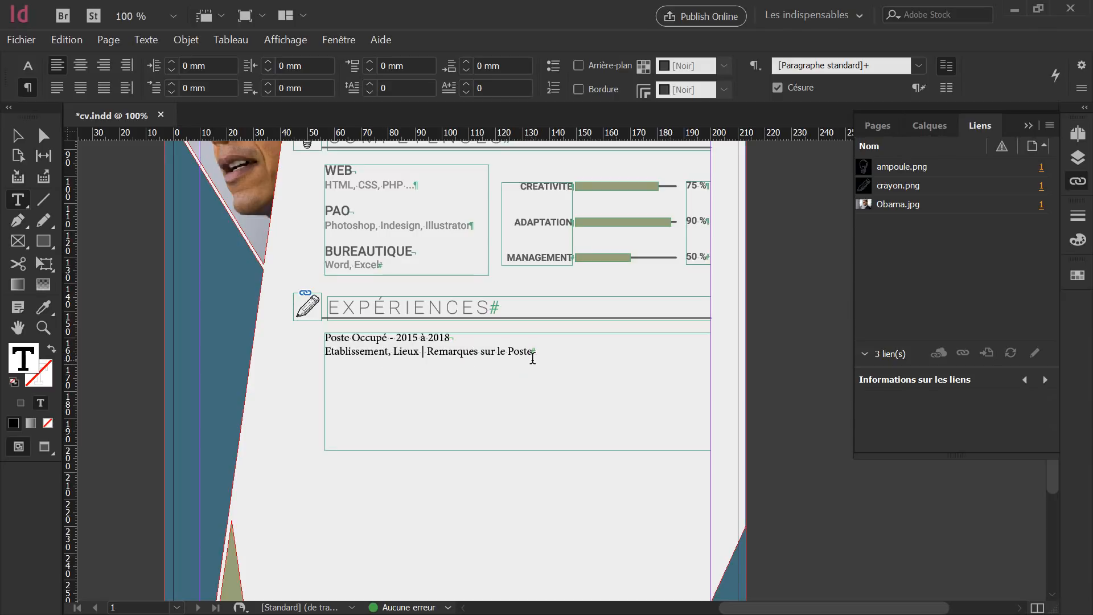
# Paste two more copies of the job entry below the first.
pyautogui.moveTo(532, 354); pyautogui.dragTo(323, 340)
pyautogui.hotkey('ctrl', 'c')
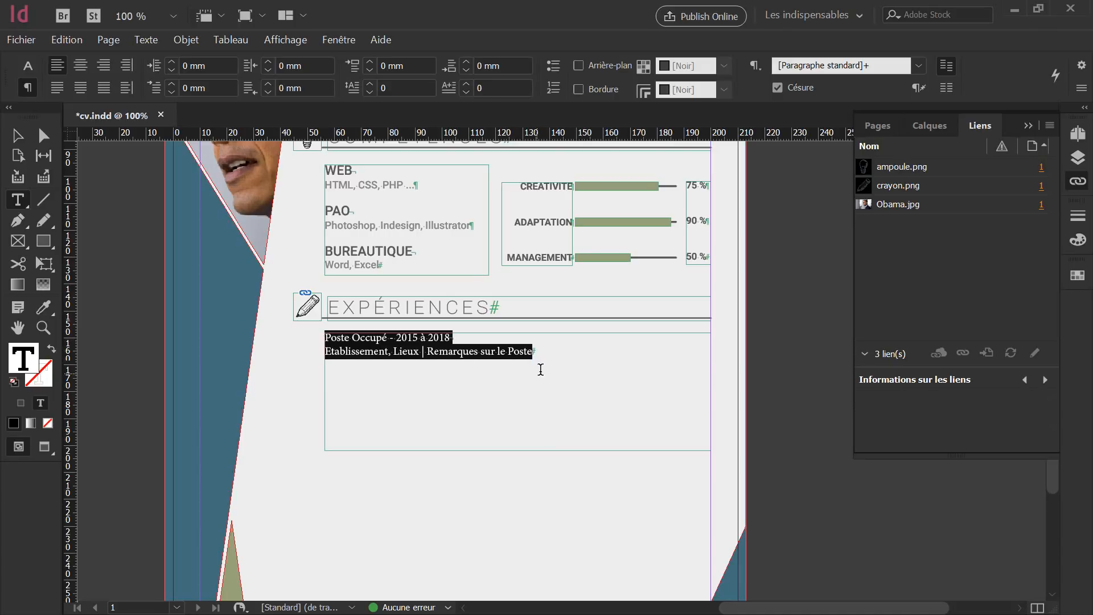
pyautogui.click(544, 351)
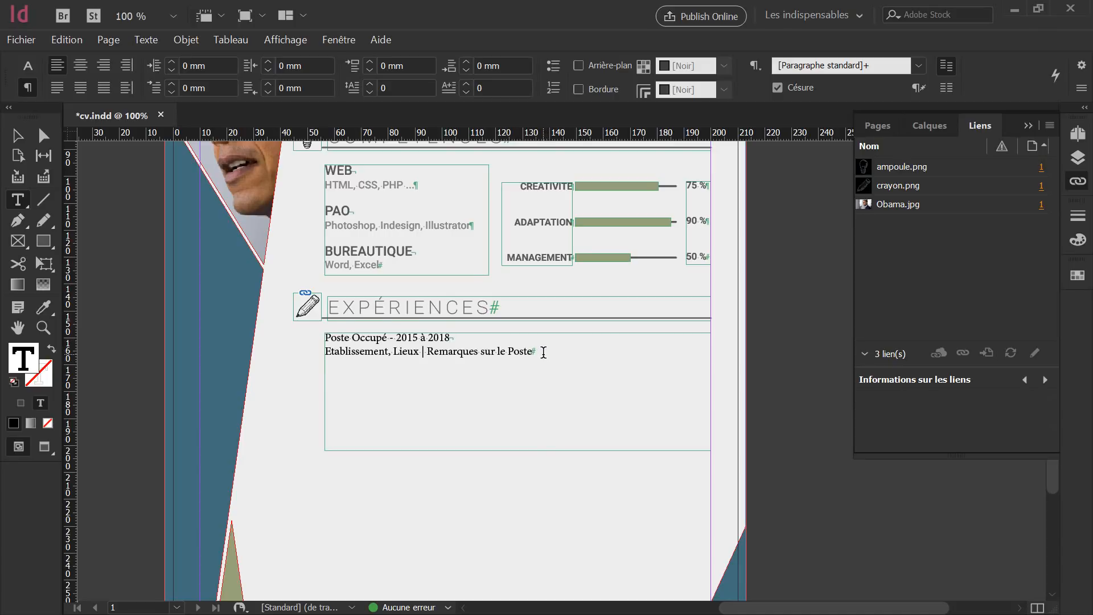
pyautogui.press('Return')
pyautogui.hotkey('ctrl', 'v')
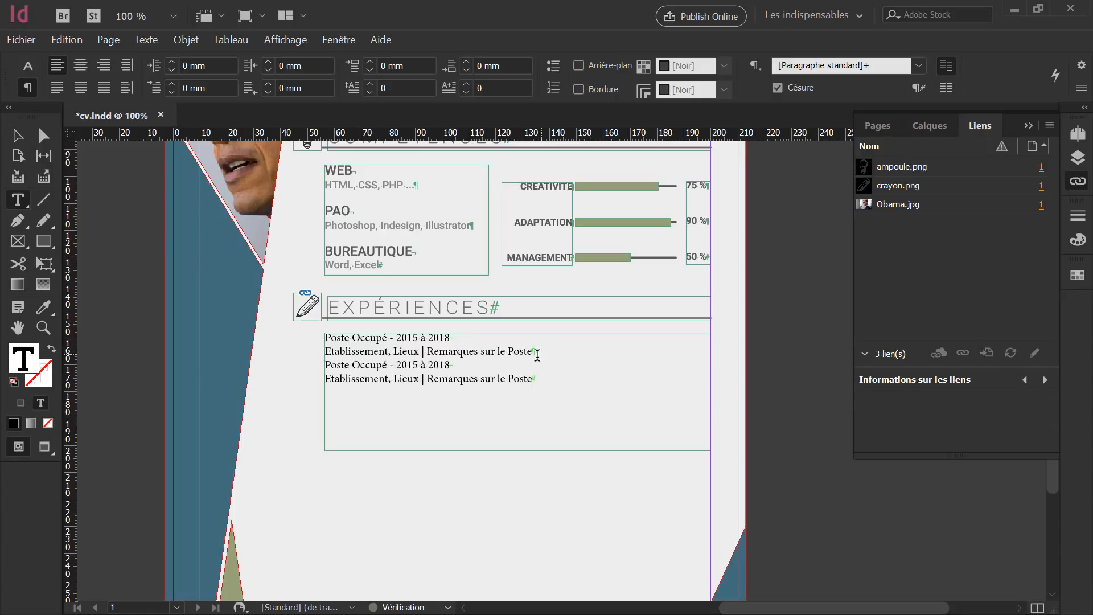
pyautogui.hotkey('ctrl', 'v')
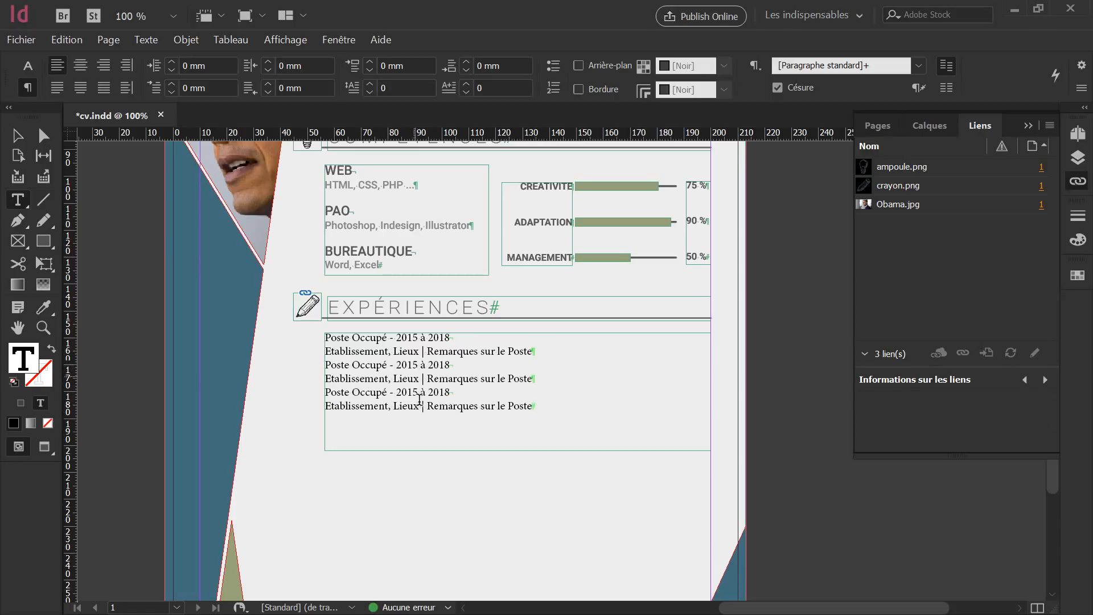
# Change the copied entries' dates to 2013 à 2015 and 2011 à 2013.
pyautogui.moveTo(417, 366); pyautogui.dragTo(412, 365)
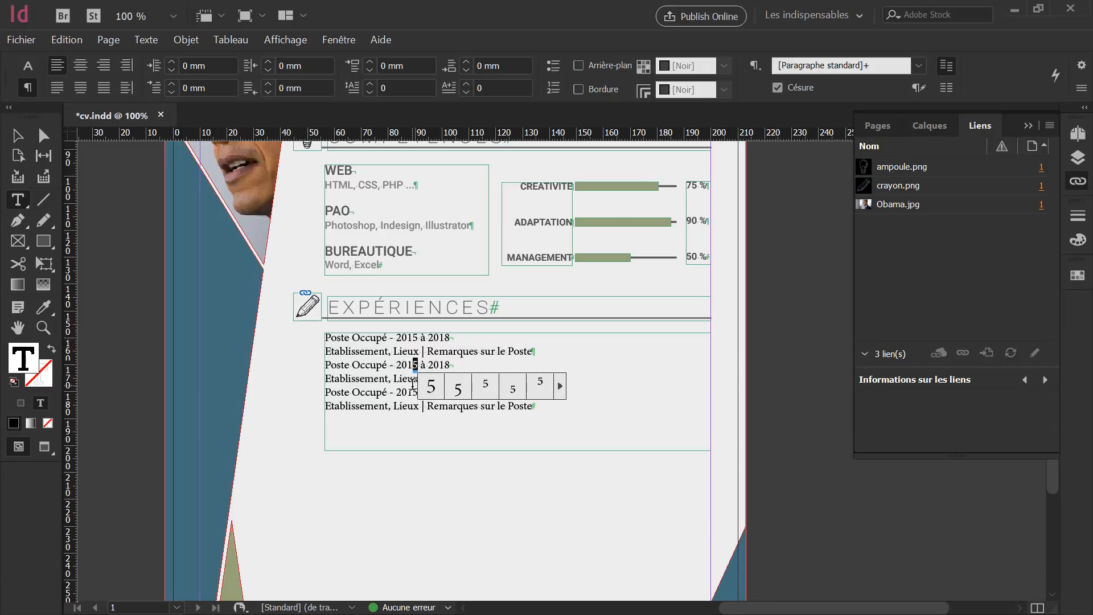
pyautogui.write('3')
pyautogui.moveTo(451, 366); pyautogui.dragTo(419, 392)
pyautogui.write('5')
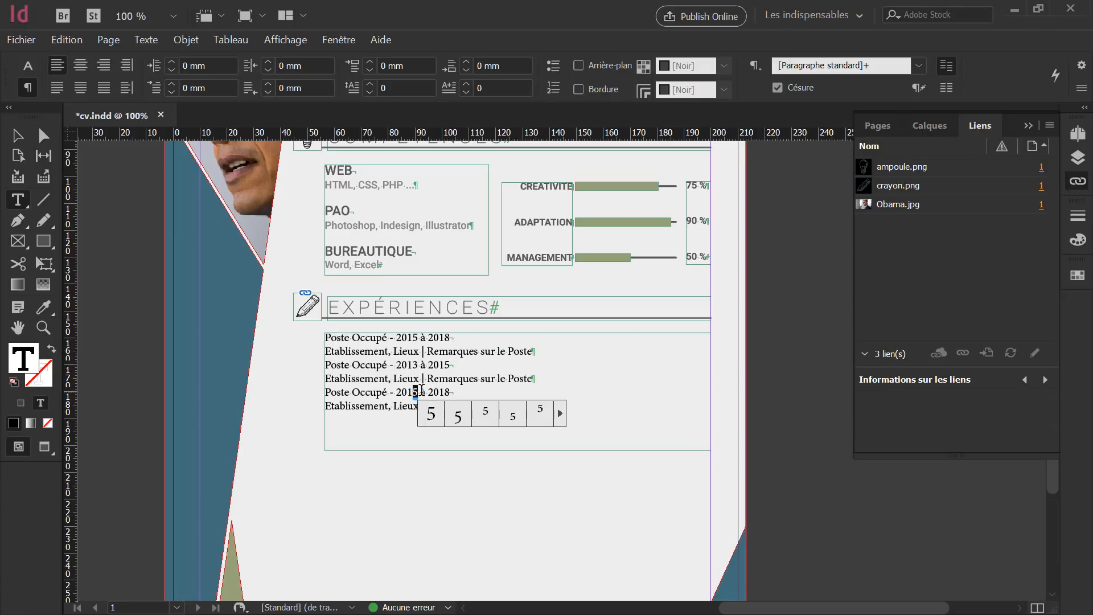
pyautogui.write('1')
pyautogui.moveTo(445, 393); pyautogui.dragTo(450, 393)
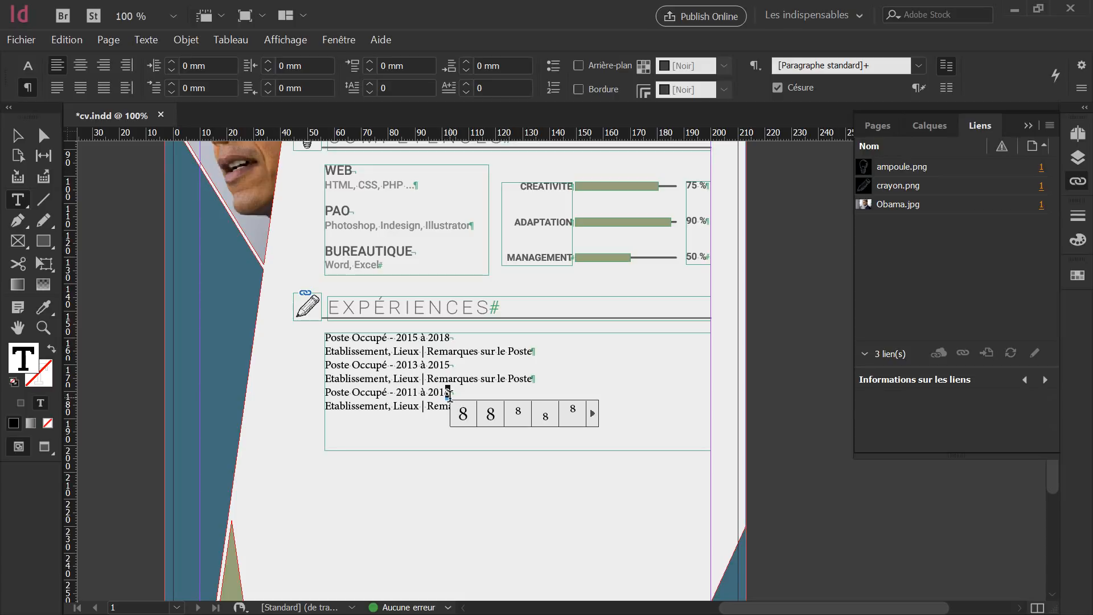
pyautogui.write('3')
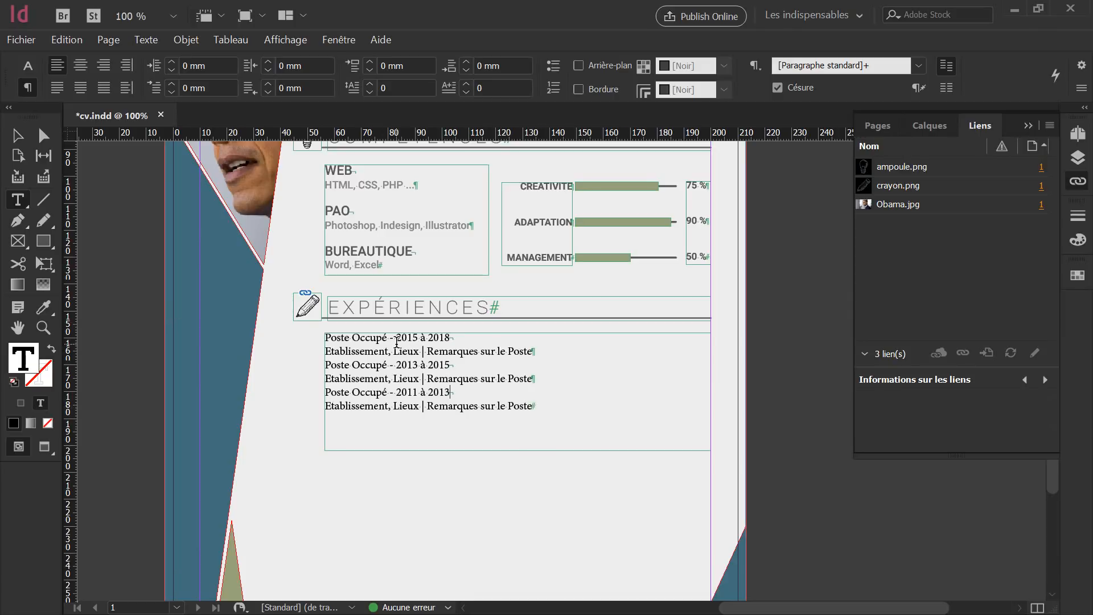
# Format the first job title line in Roboto Bold with a grey tint.
pyautogui.moveTo(454, 338); pyautogui.dragTo(325, 337)
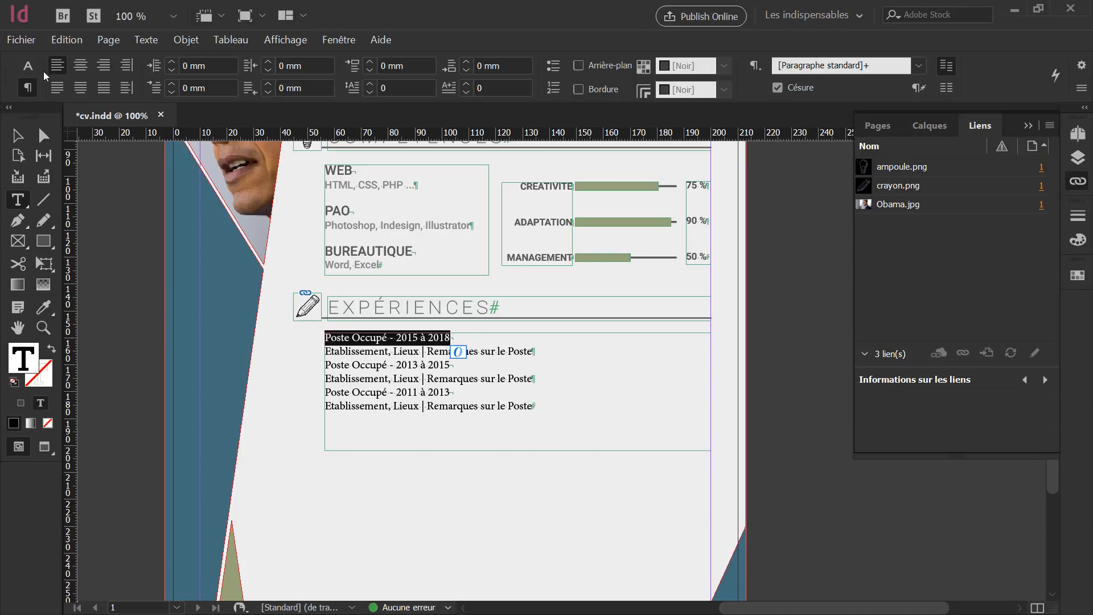
pyautogui.click(27, 66)
pyautogui.click(120, 66)
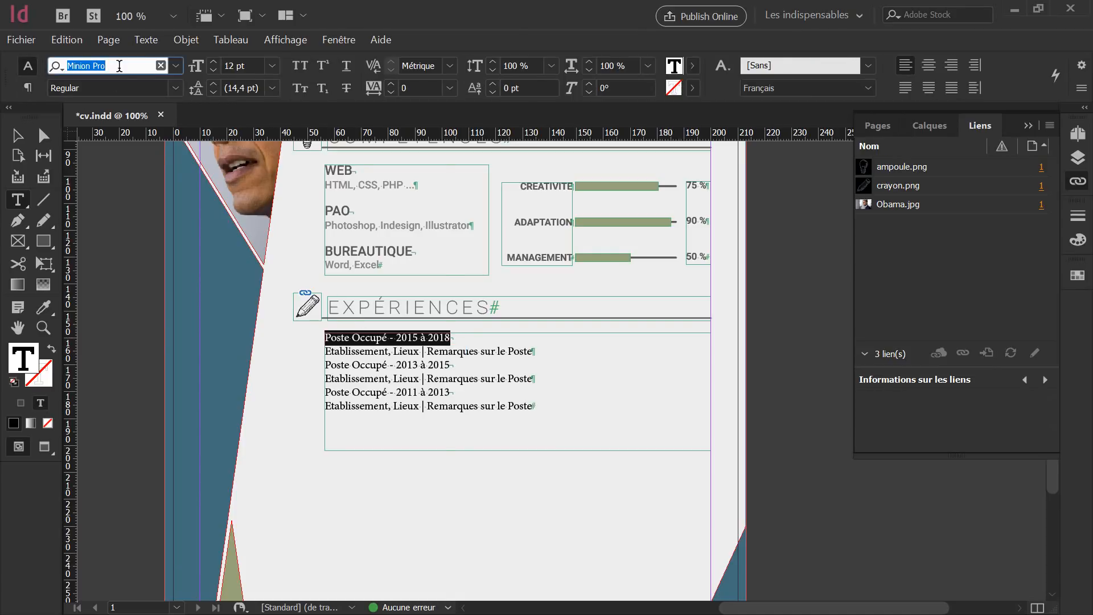
pyautogui.write('robo')
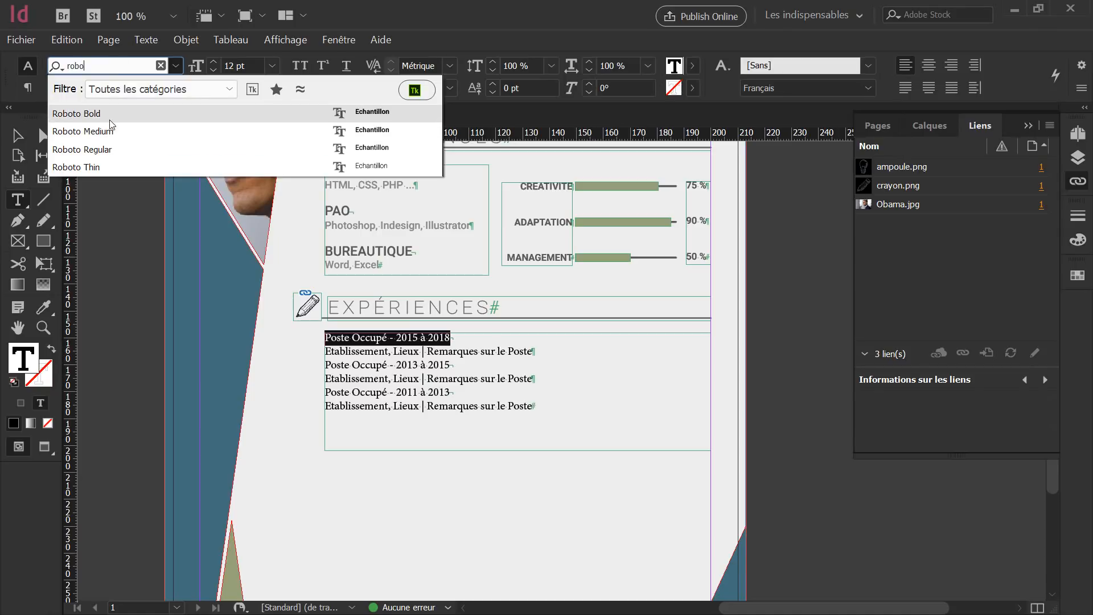
pyautogui.click(109, 120)
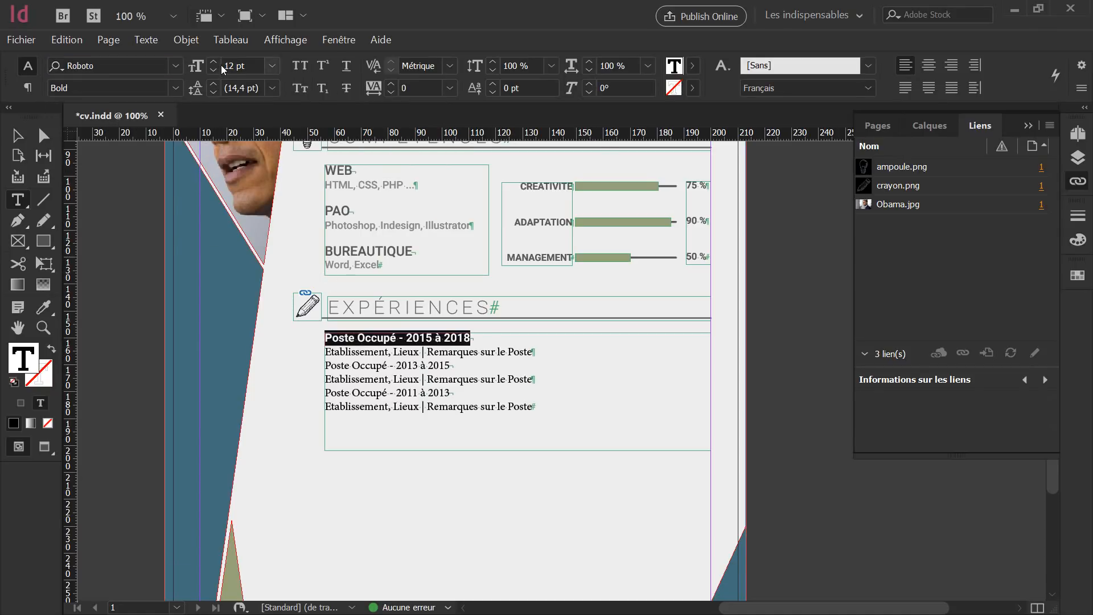
pyautogui.click(1077, 239)
pyautogui.click(1032, 238)
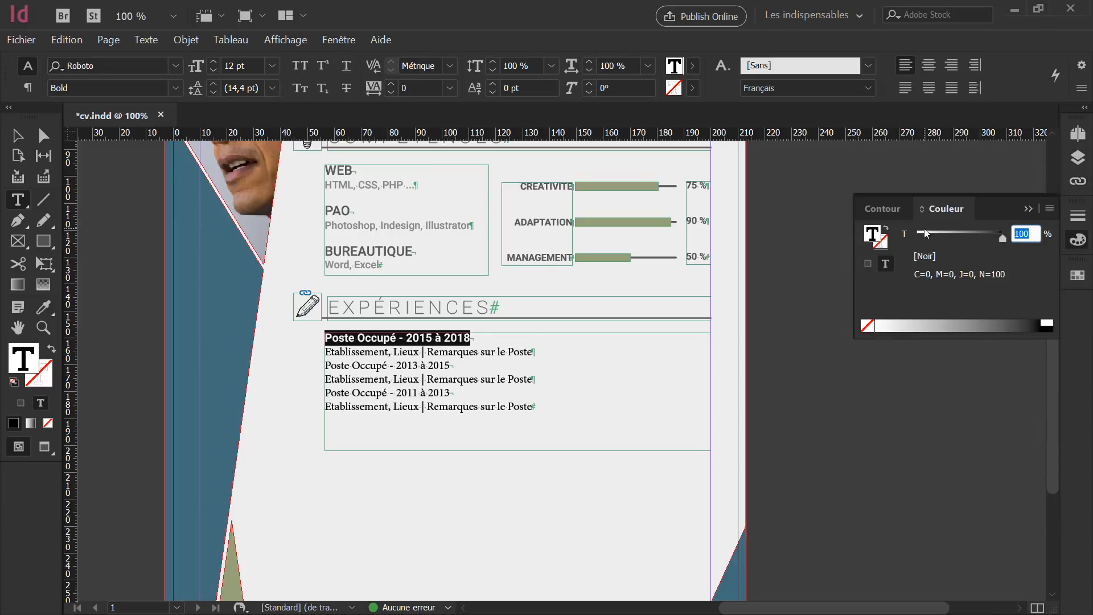
pyautogui.write('7')
pyautogui.press('Return')
pyautogui.click(520, 361)
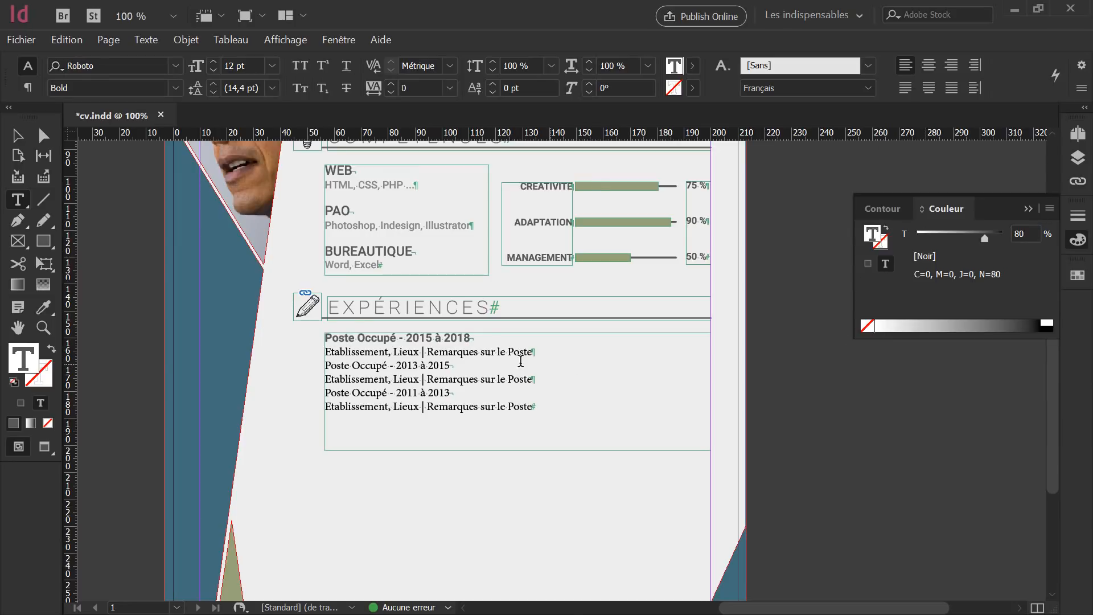
# Format the first details line as Roboto Medium, 11 pt, 60% tint.
pyautogui.moveTo(535, 352); pyautogui.dragTo(323, 352)
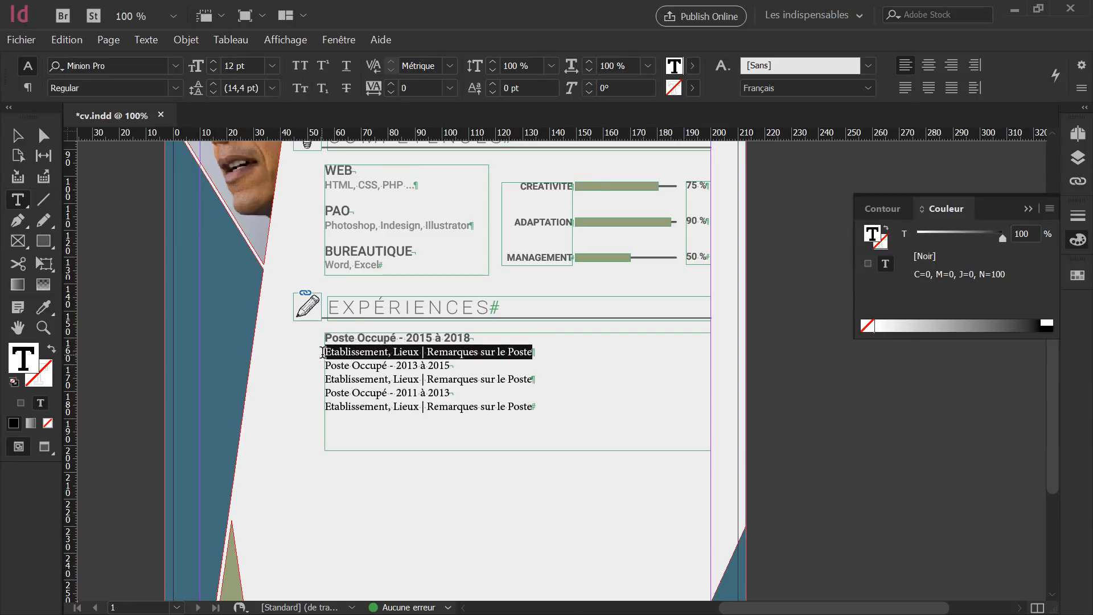
pyautogui.click(1035, 231)
pyautogui.write('60')
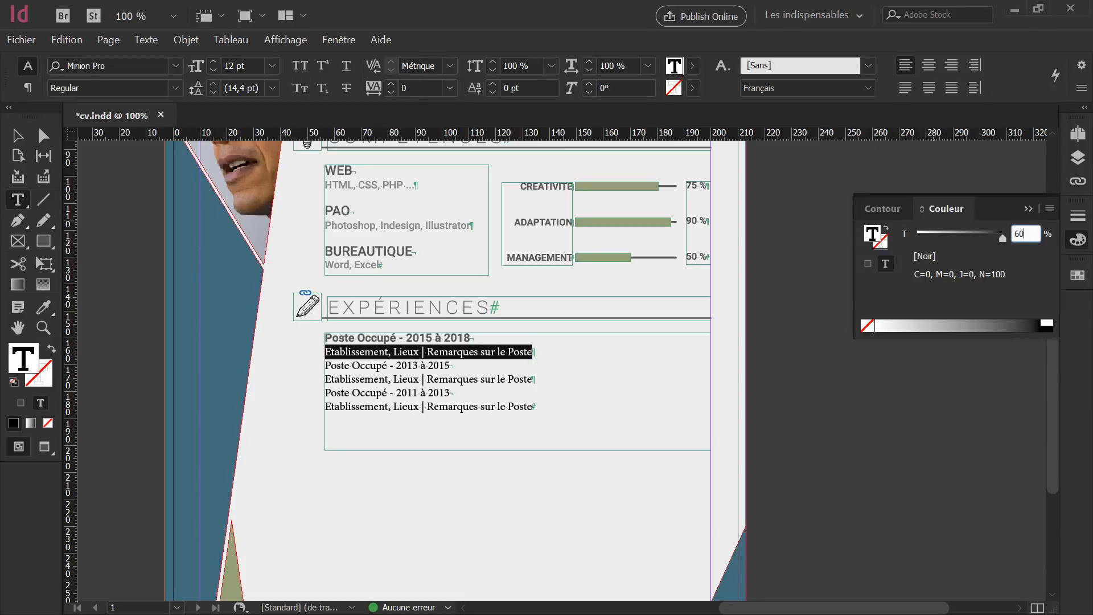
pyautogui.press('Return')
pyautogui.click(150, 63)
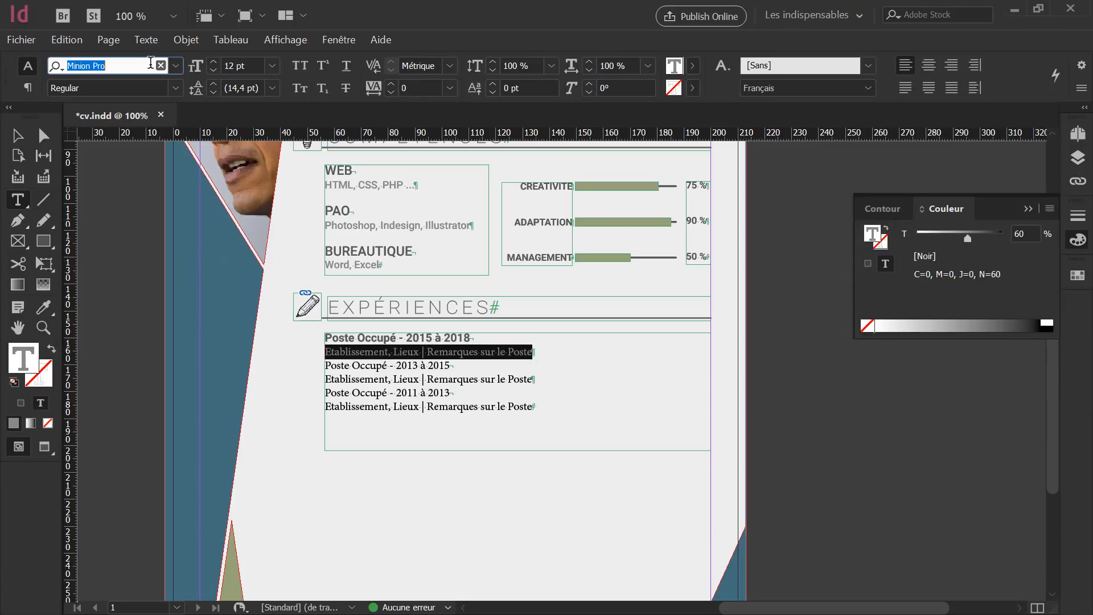
pyautogui.write('robo')
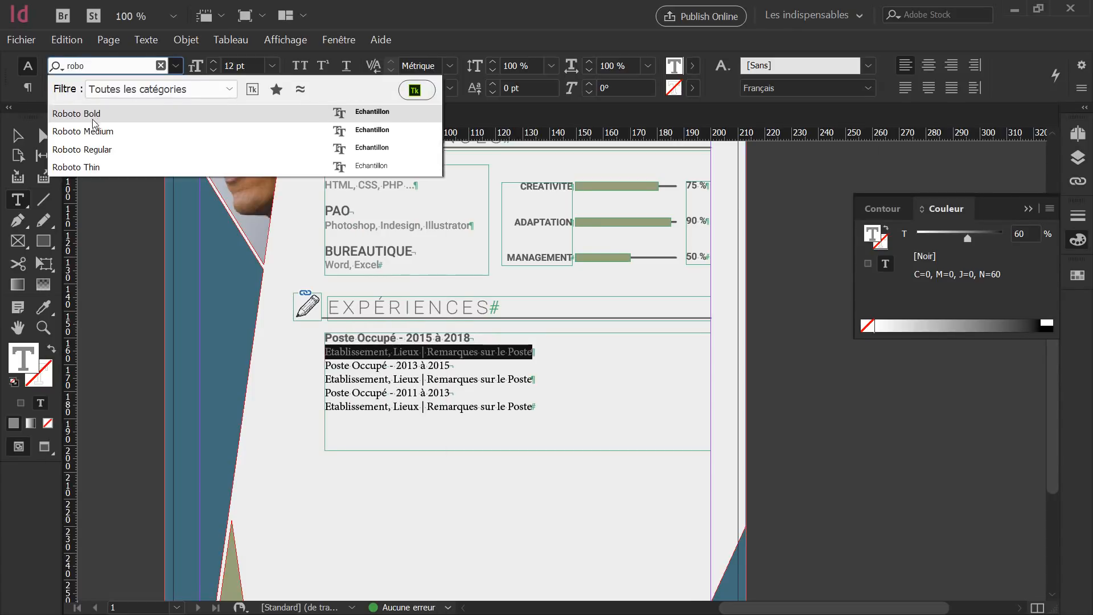
pyautogui.click(91, 133)
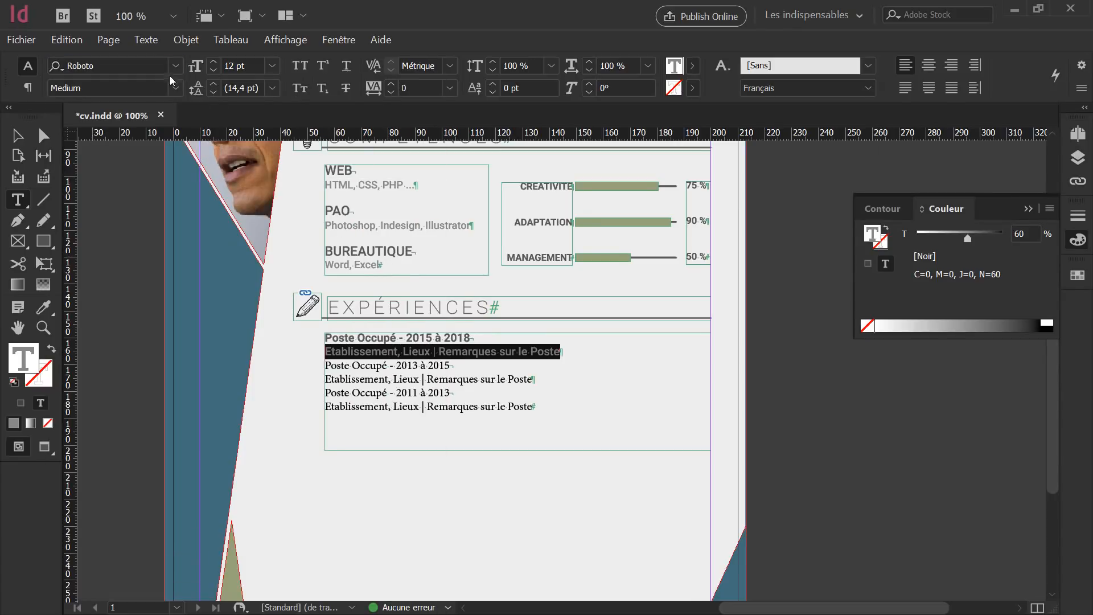
pyautogui.click(197, 67)
pyautogui.click(215, 71)
pyautogui.click(215, 71)
pyautogui.click(215, 72)
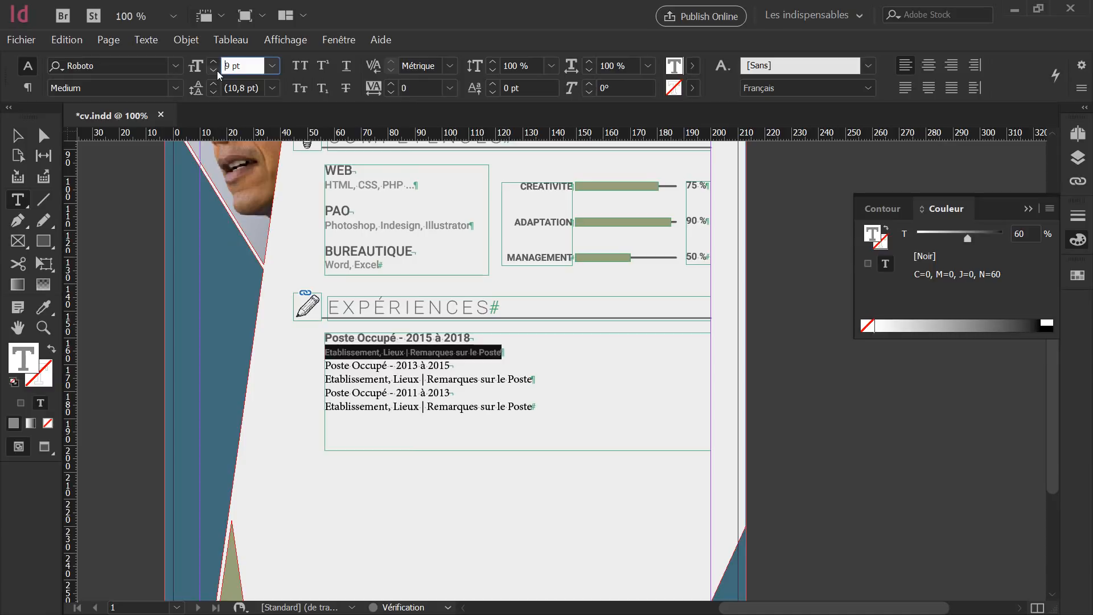
pyautogui.click(214, 61)
pyautogui.click(214, 61)
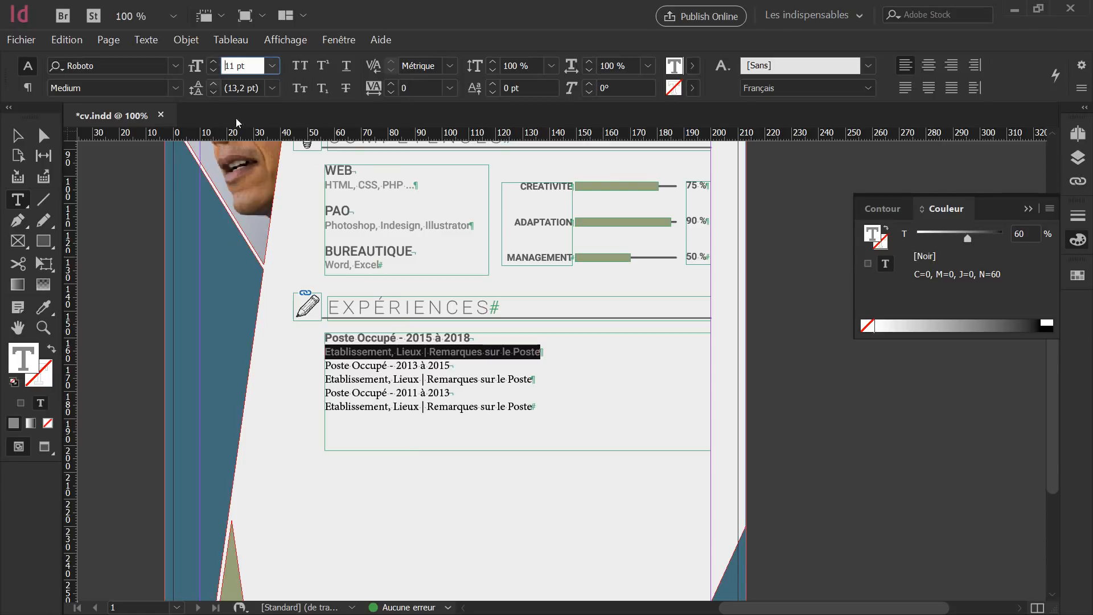
pyautogui.click(490, 364)
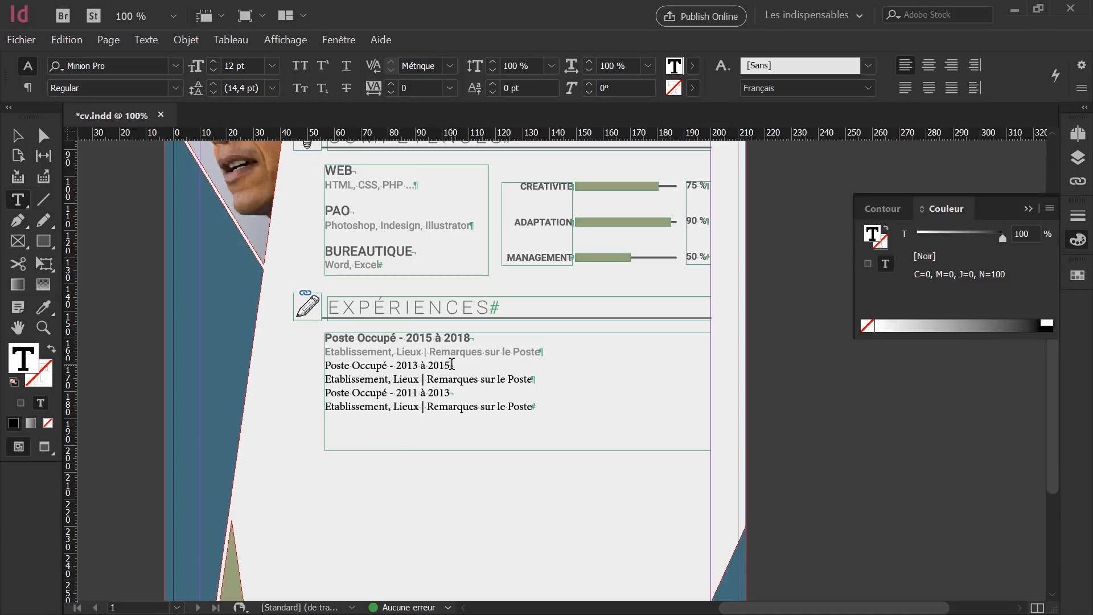
# Copy the first title's formatting onto the 2013 à 2015 and 2011 à 2013 titles with the Eyedropper.
pyautogui.moveTo(451, 365); pyautogui.dragTo(310, 365)
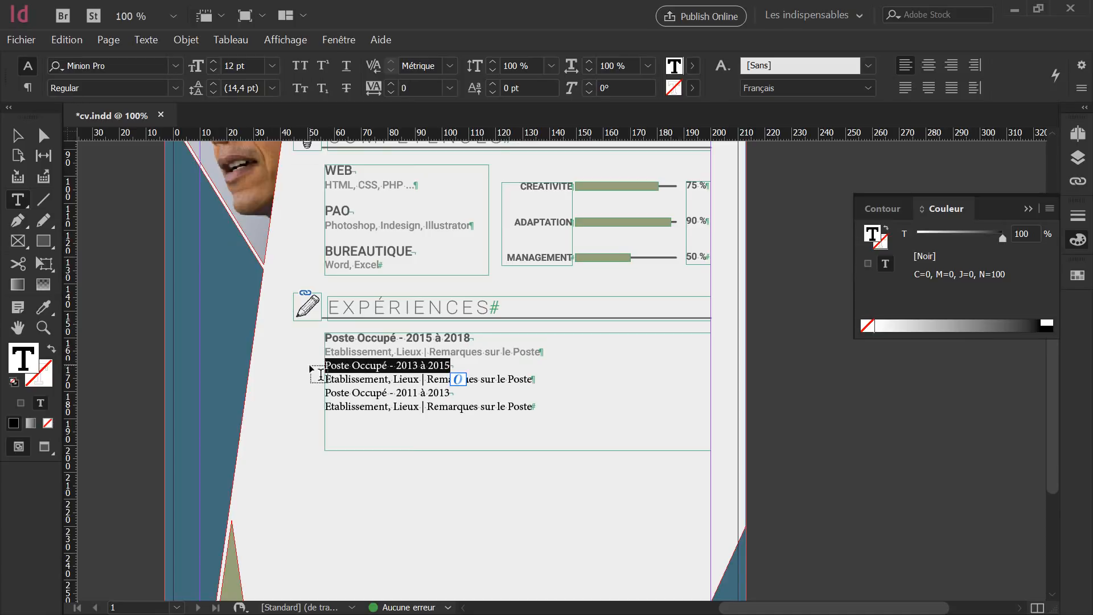
pyautogui.click(44, 309)
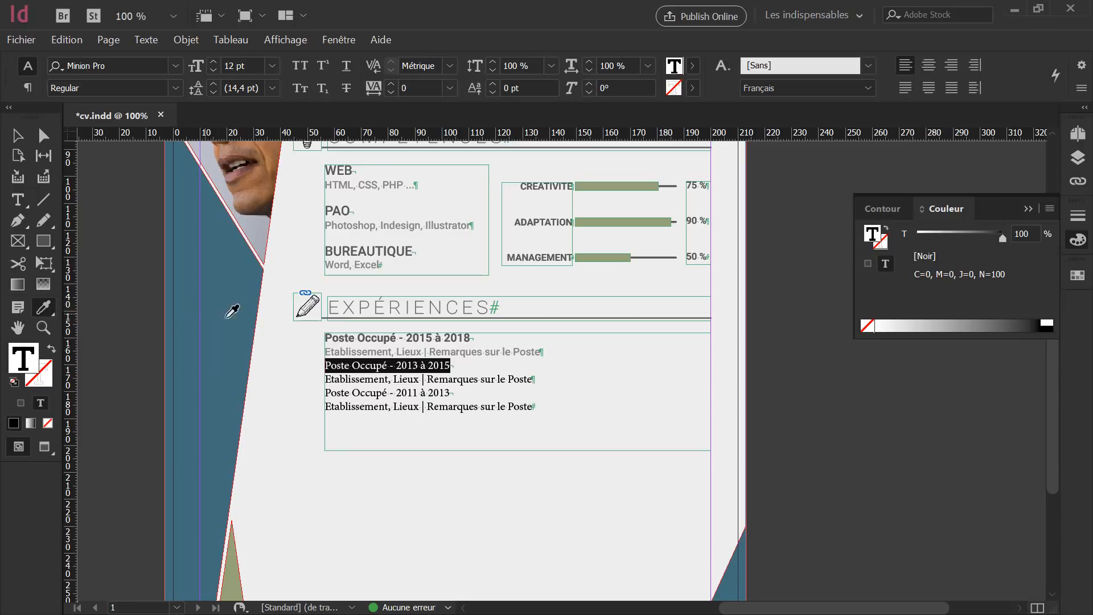
pyautogui.click(369, 337)
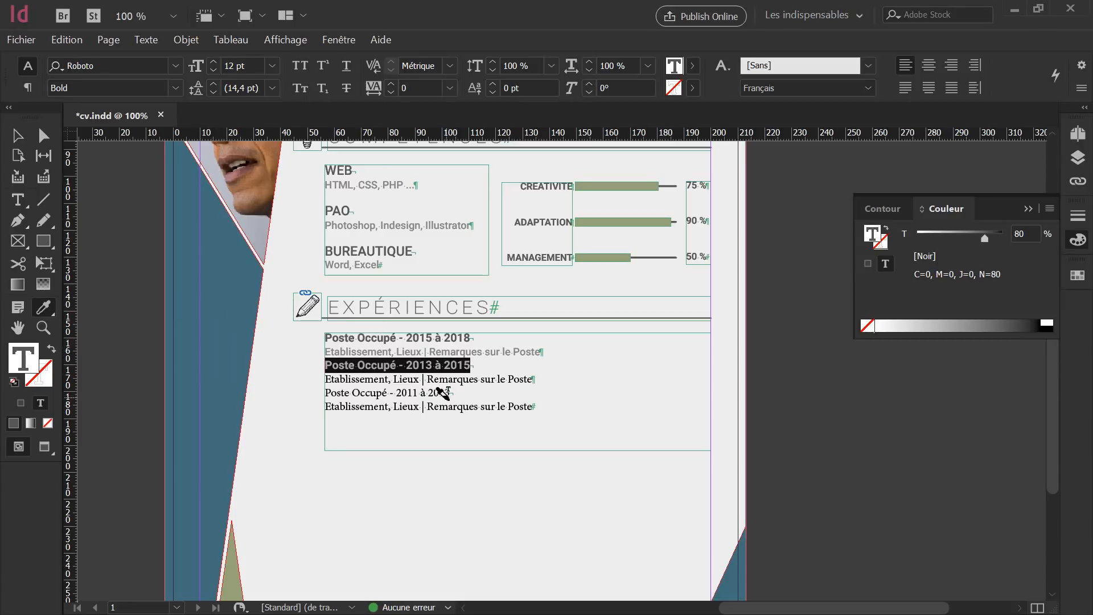
pyautogui.moveTo(451, 393); pyautogui.dragTo(305, 383)
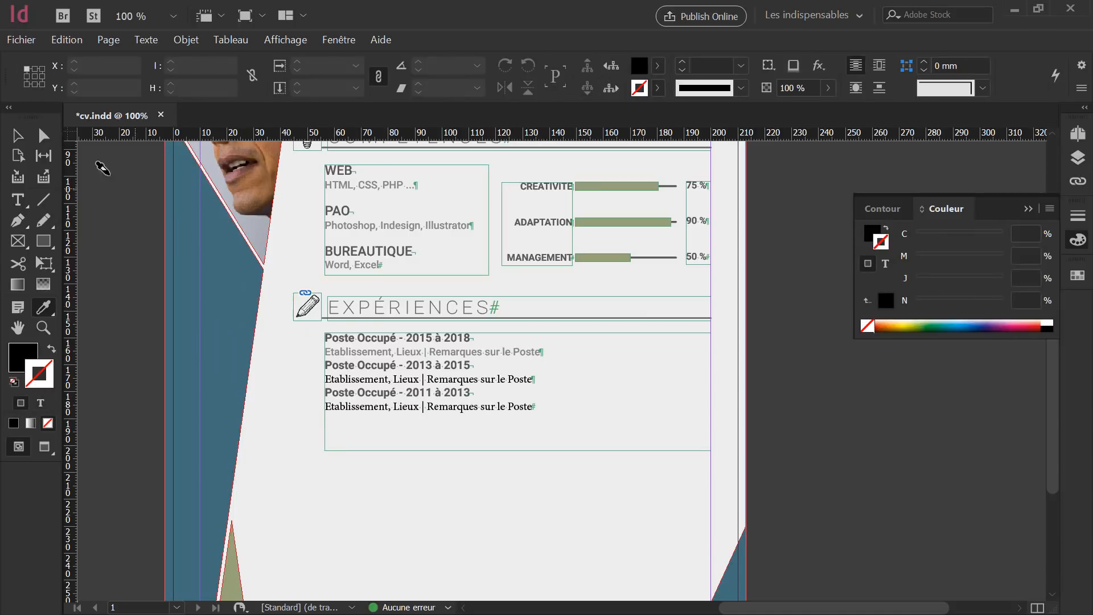
pyautogui.click(17, 136)
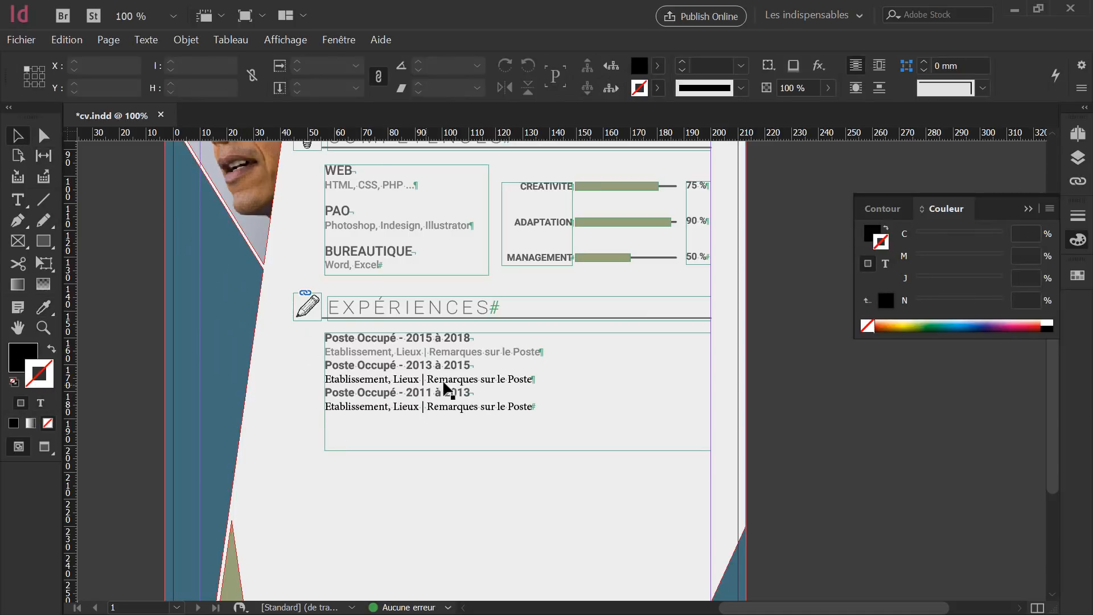
# Copy the grey details formatting onto the second and third 'Etablissement, Lieux' lines.
pyautogui.doubleClick(541, 380)
pyautogui.moveTo(544, 376); pyautogui.dragTo(283, 371)
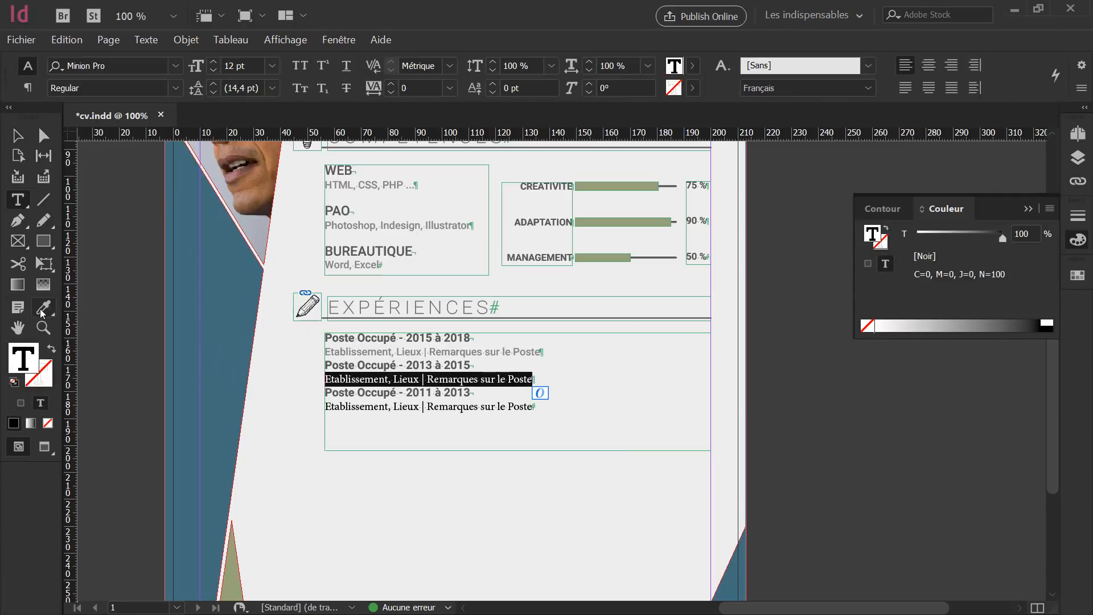
pyautogui.click(41, 308)
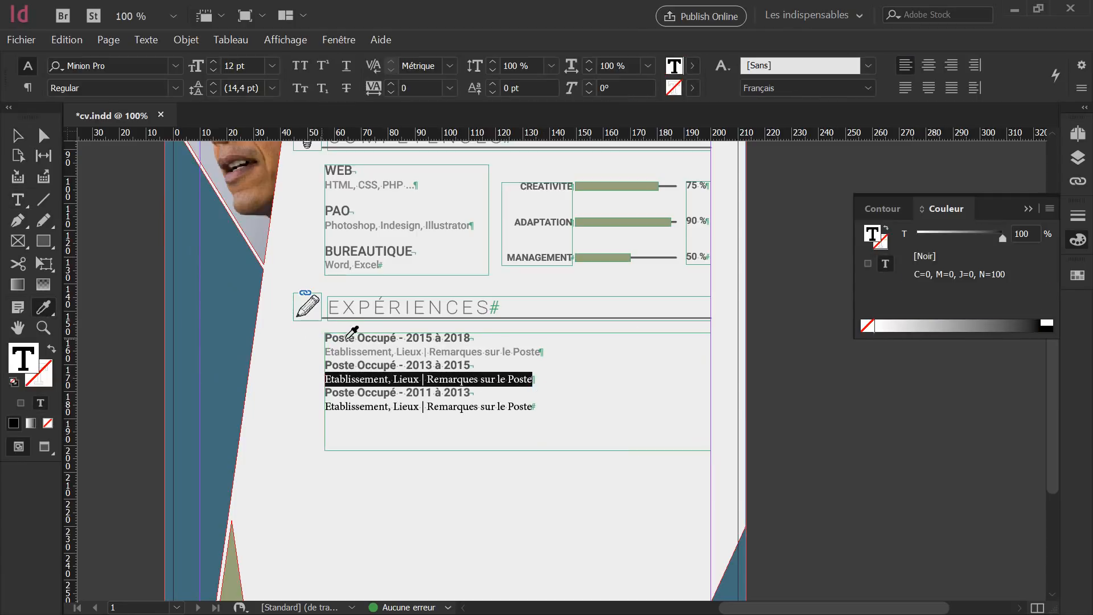
pyautogui.click(391, 350)
pyautogui.click(532, 405)
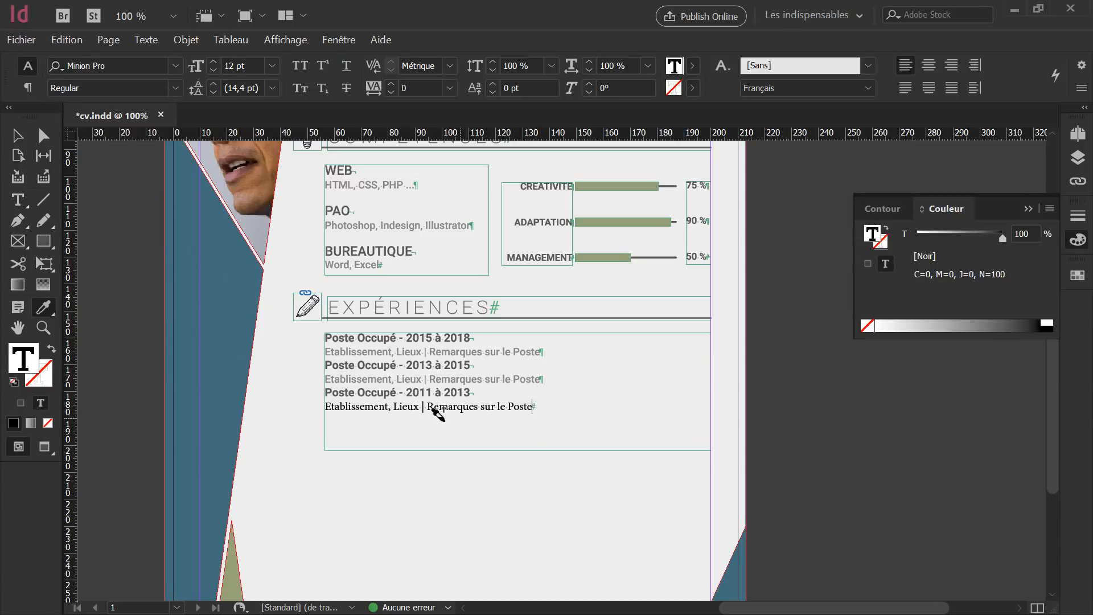
pyautogui.moveTo(434, 409); pyautogui.dragTo(293, 399)
pyautogui.hotkey('ctrl', 'shift', 'a')
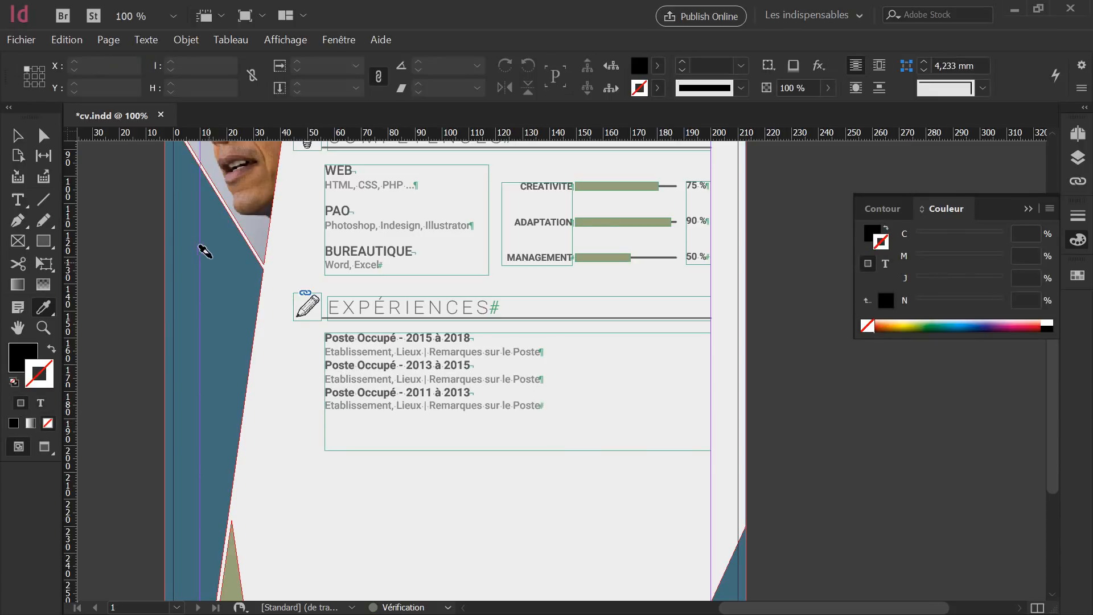
pyautogui.click(17, 136)
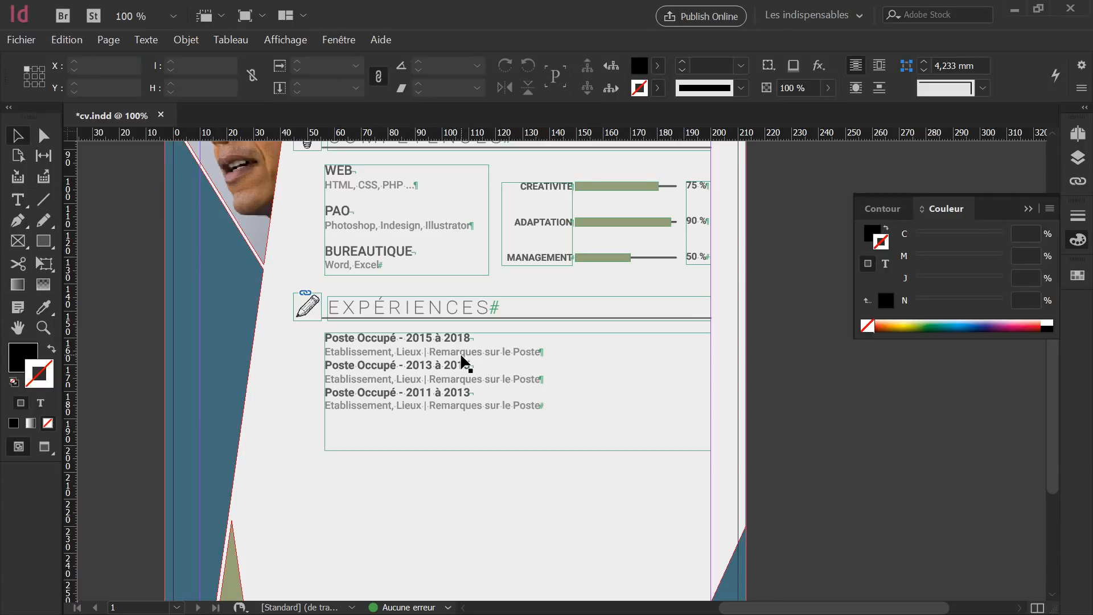
# Apply Liste à puces to all the Expériences entries and open Puces et numérotation.
pyautogui.doubleClick(507, 406)
pyautogui.moveTo(556, 404); pyautogui.dragTo(320, 335)
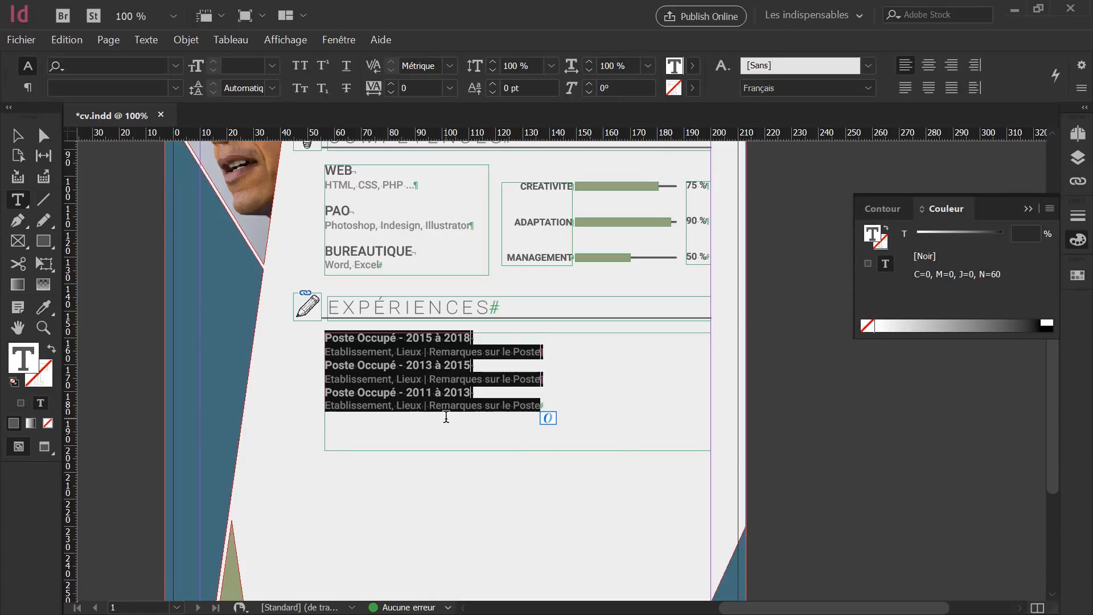
pyautogui.click(27, 89)
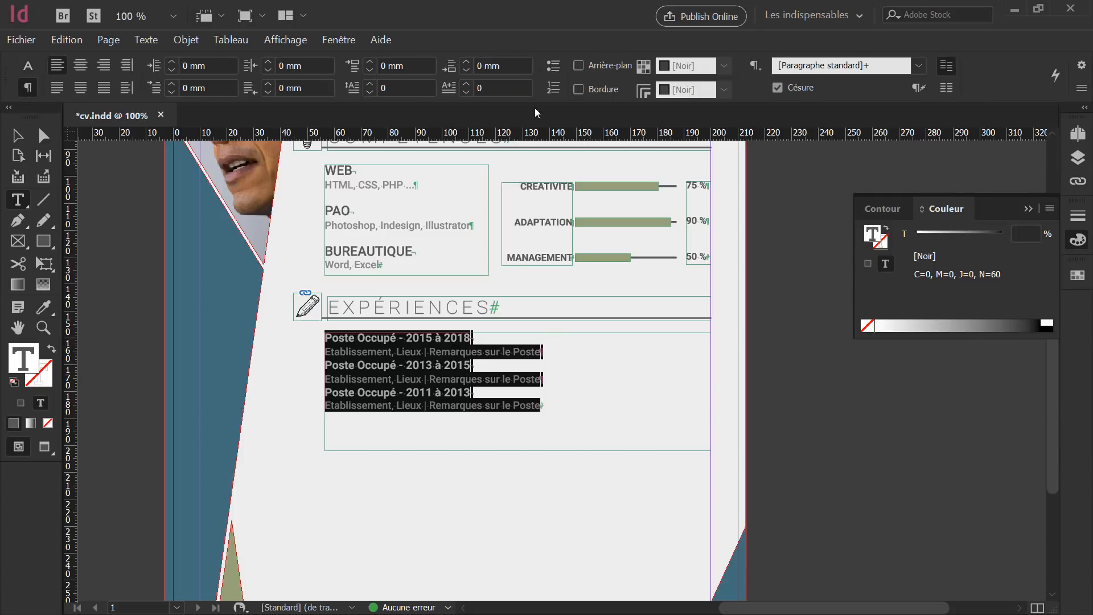
pyautogui.click(550, 68)
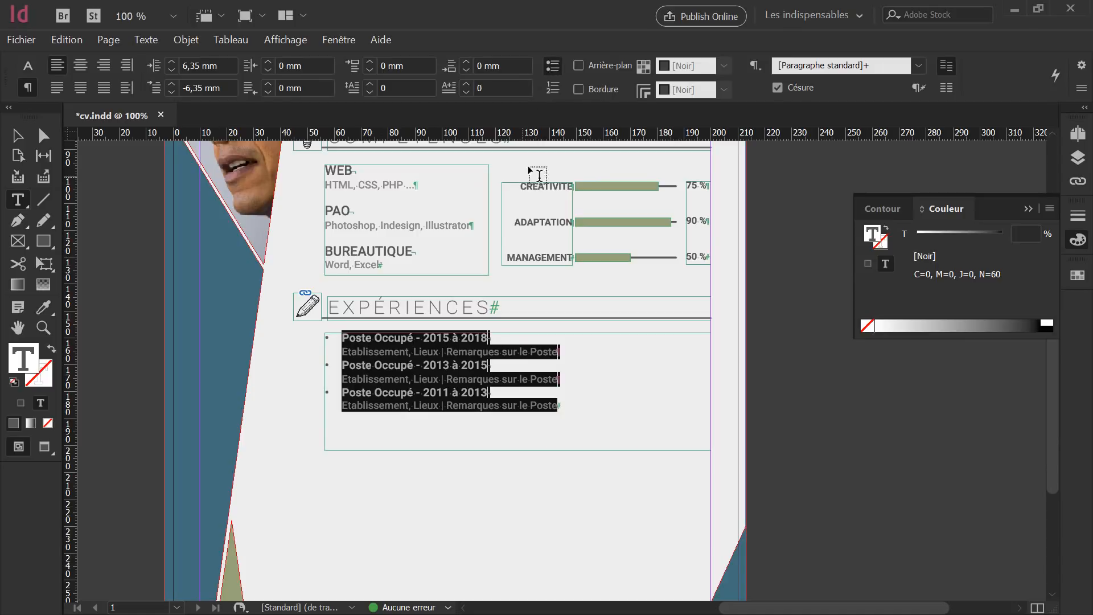
pyautogui.keyDown('alt'); pyautogui.click(555, 73); pyautogui.keyUp('alt')
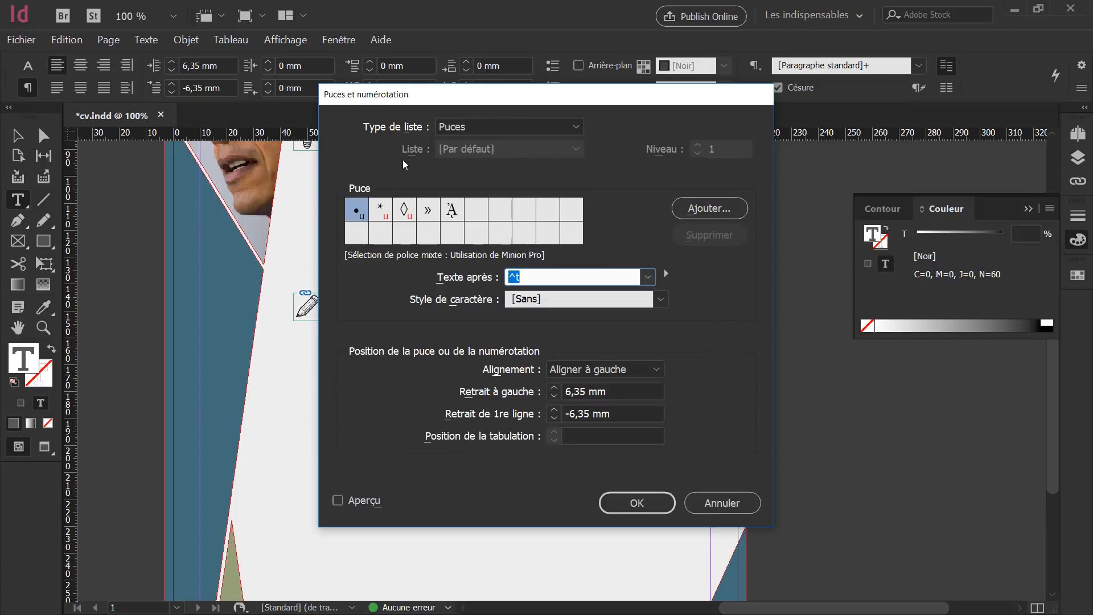
# Add a small Wingdings square to the bullet glyphs and choose it as the Expériences bullet.
pyautogui.click(461, 128)
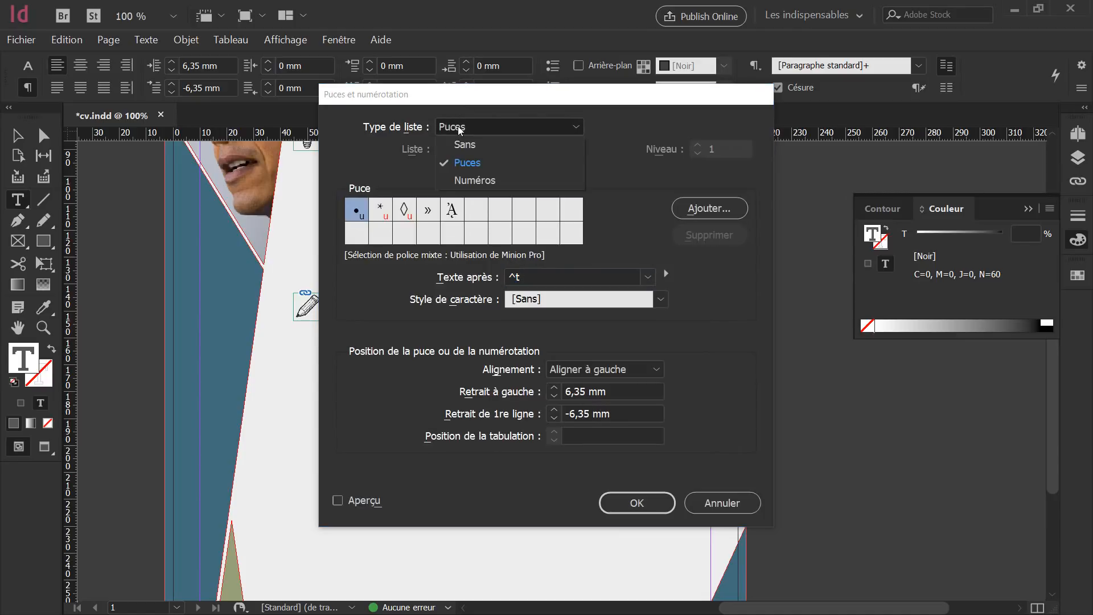
pyautogui.click(490, 128)
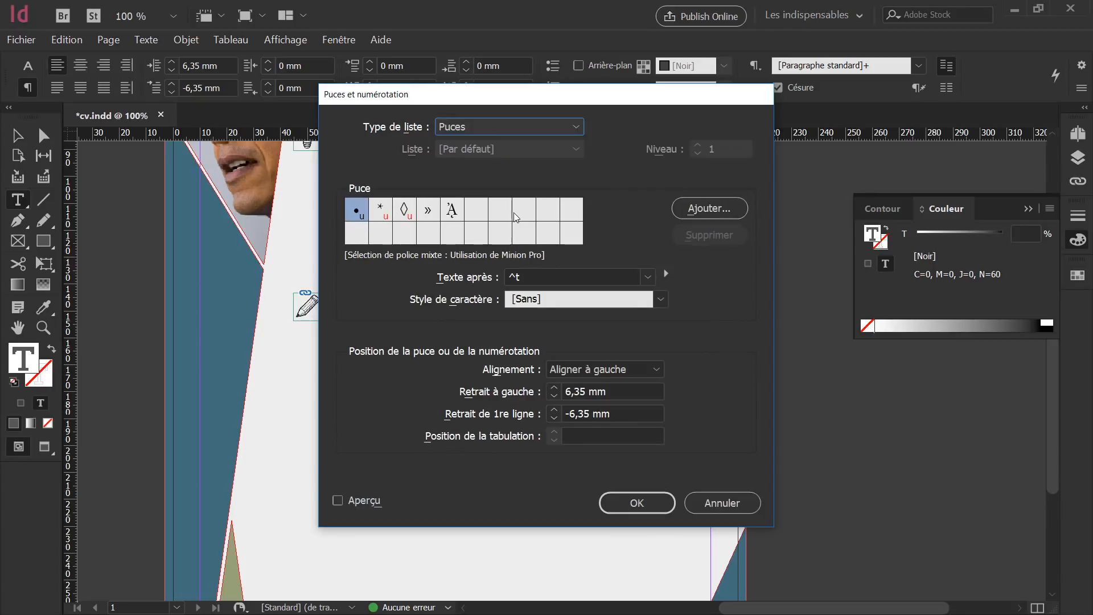
pyautogui.click(721, 211)
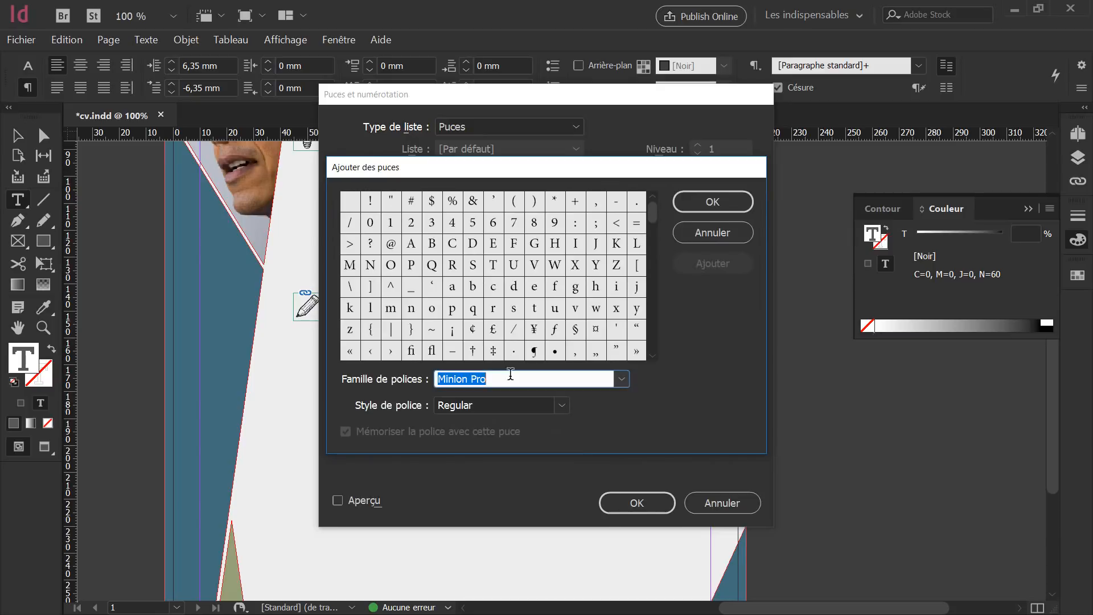
pyautogui.click(621, 379)
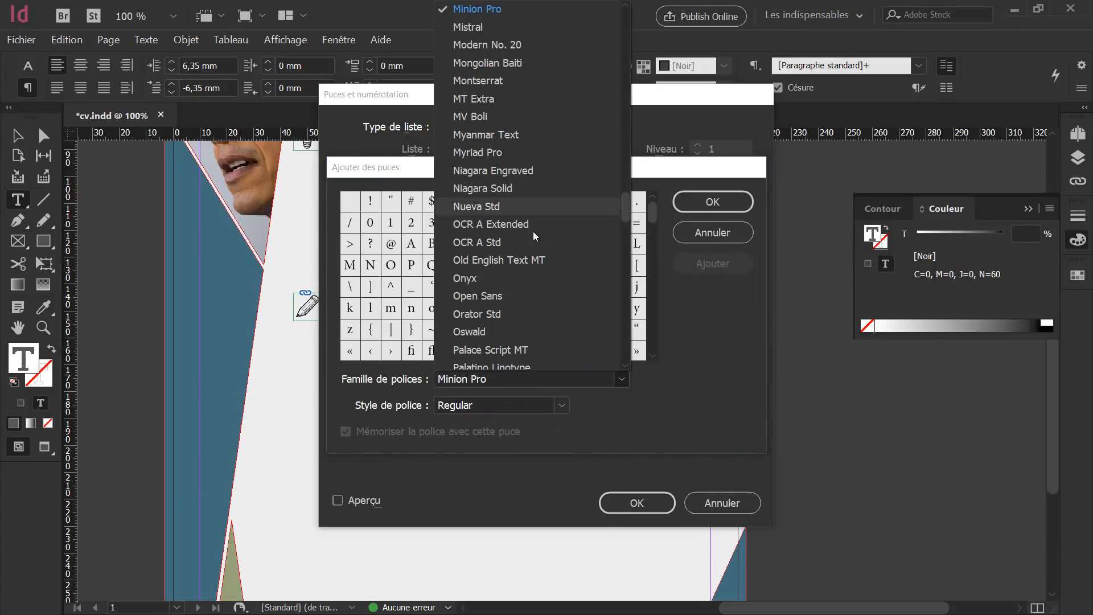
pyautogui.scroll(-10, 528, 248)
pyautogui.scroll(-5, 527, 248)
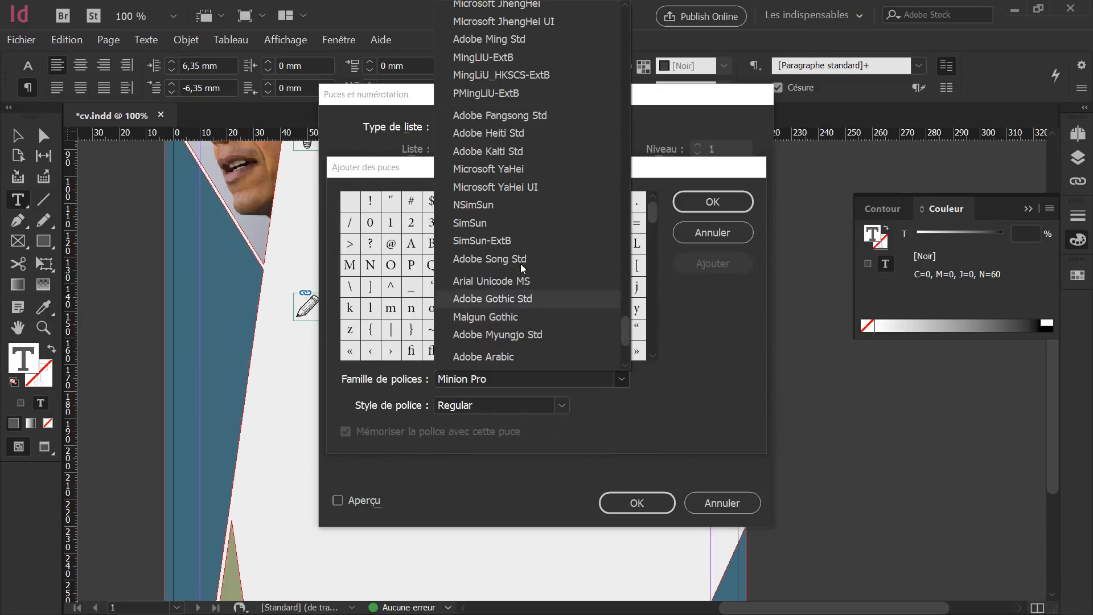
pyautogui.scroll(5, 514, 236)
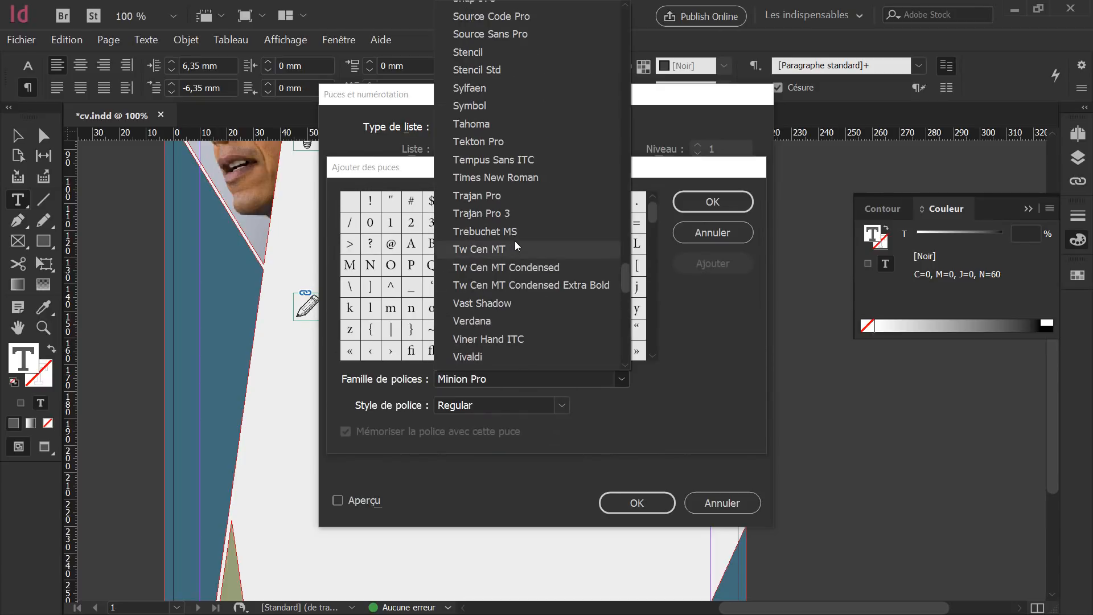
pyautogui.scroll(-2, 503, 318)
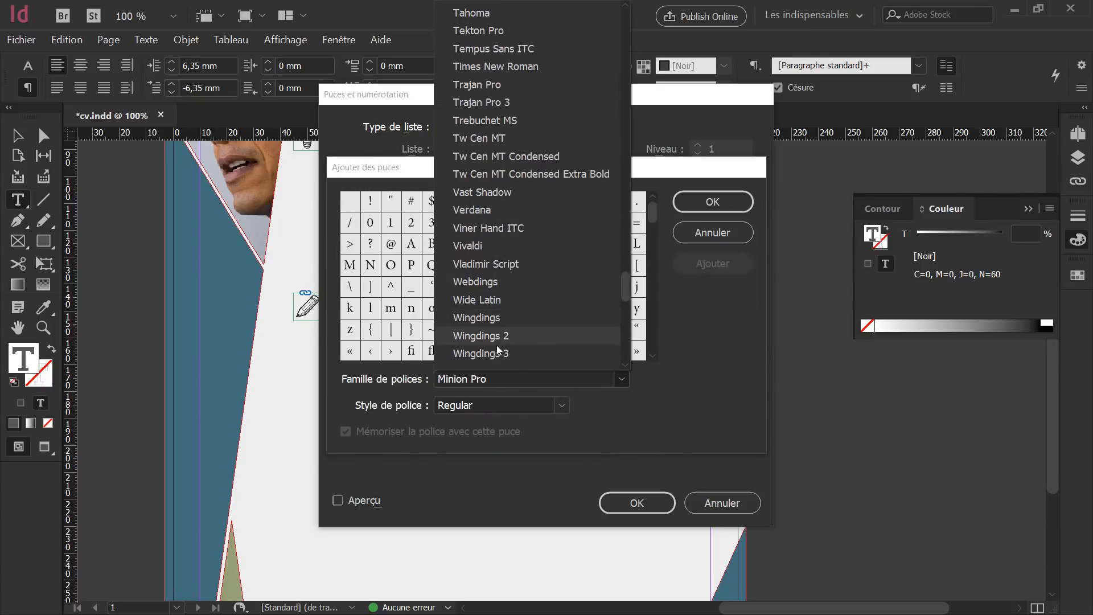
pyautogui.click(478, 317)
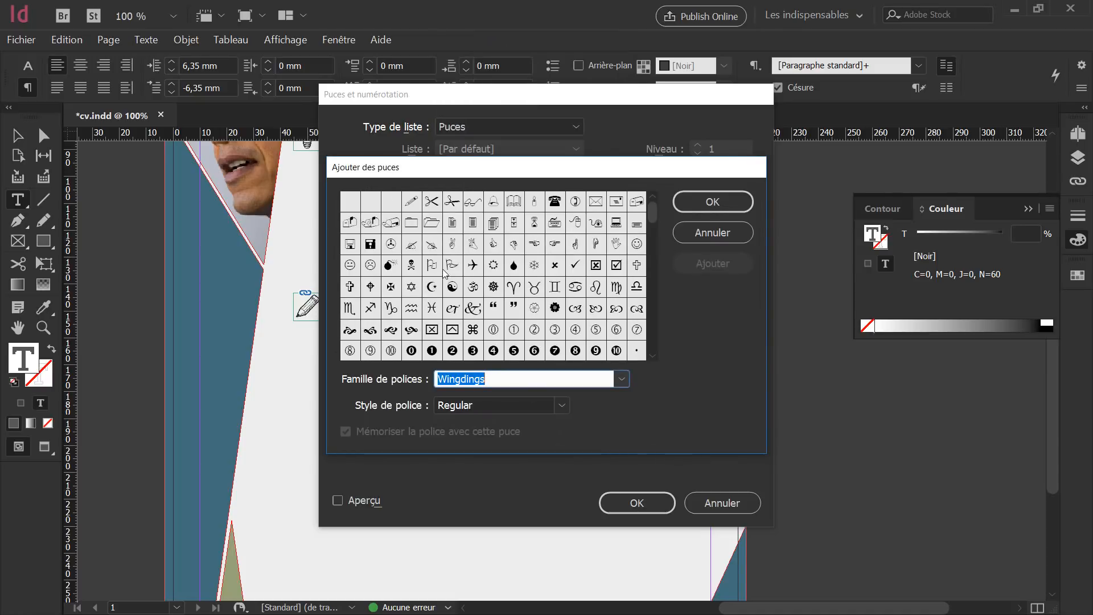
pyautogui.scroll(-2, 650, 356)
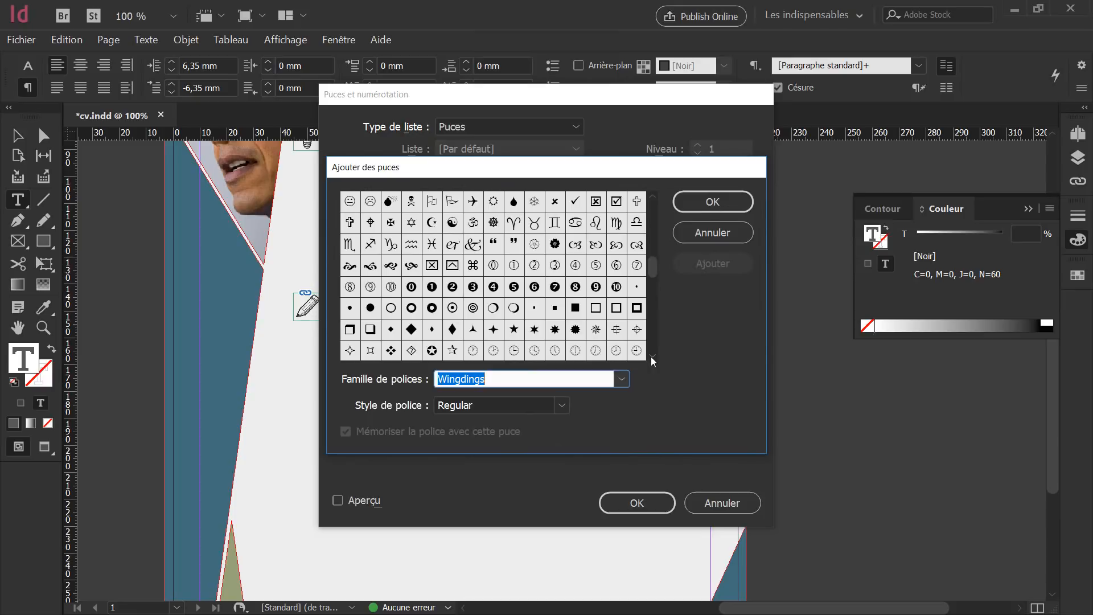
pyautogui.click(554, 308)
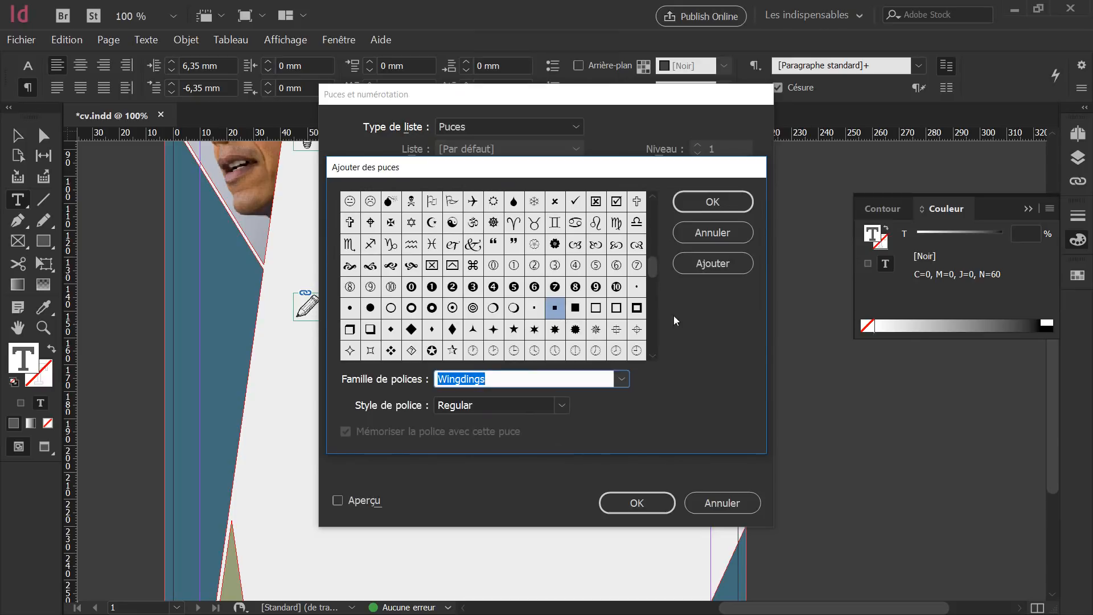
pyautogui.click(692, 202)
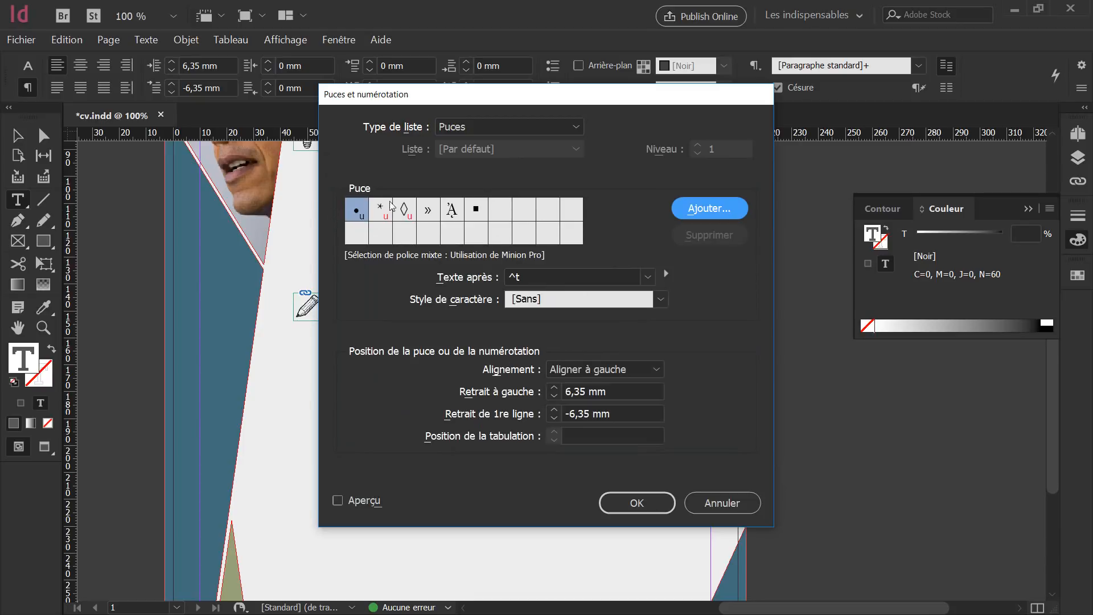
pyautogui.click(476, 215)
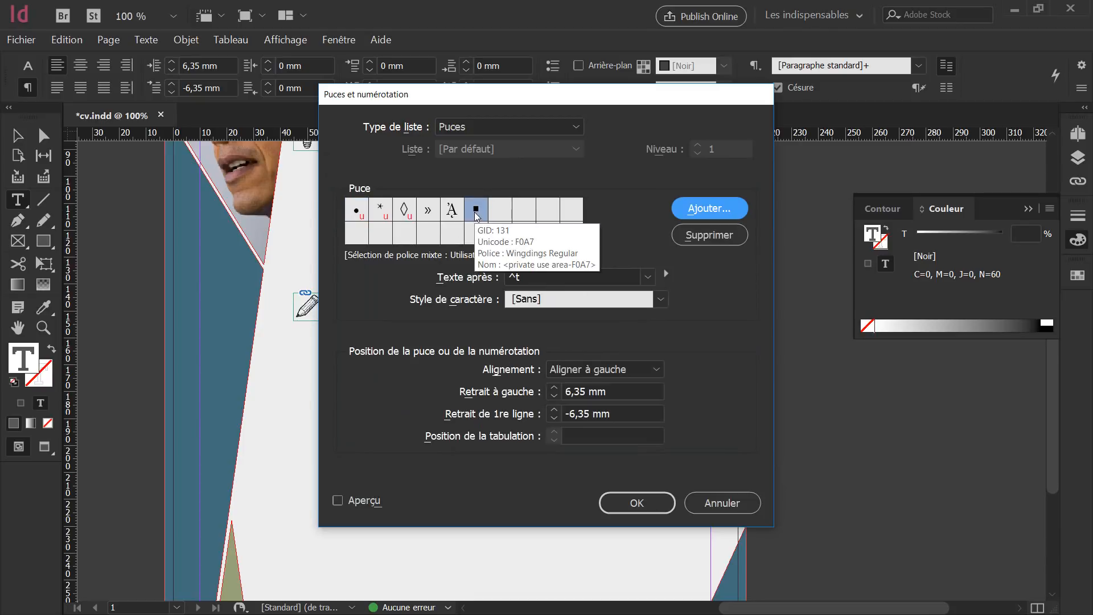
pyautogui.moveTo(509, 95); pyautogui.dragTo(729, 110)
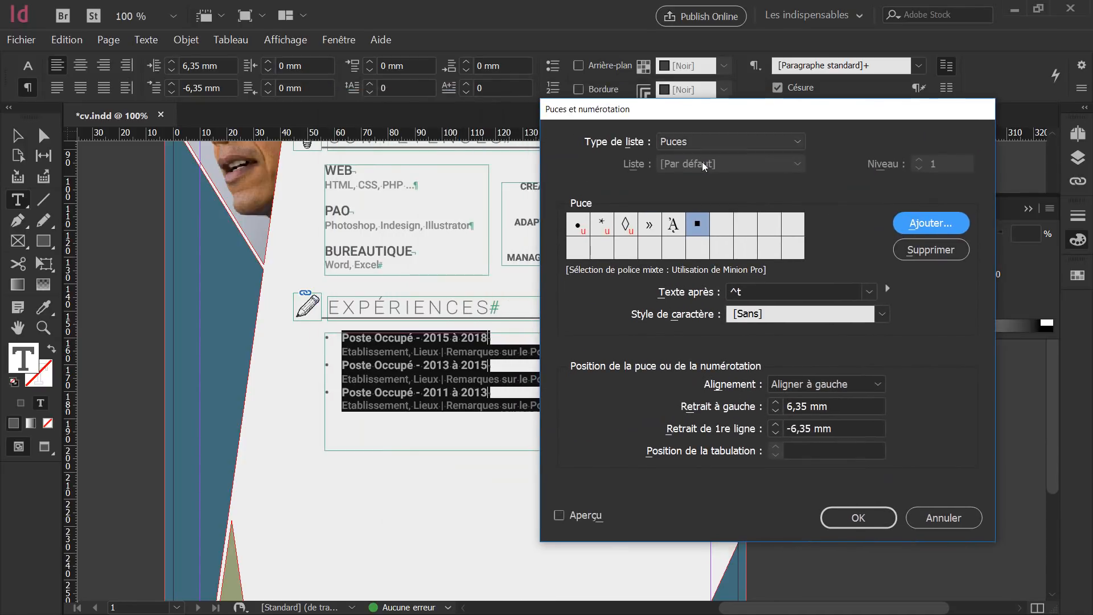
# Preview the square bullets on the experience list and start a new character style for them.
pyautogui.click(559, 515)
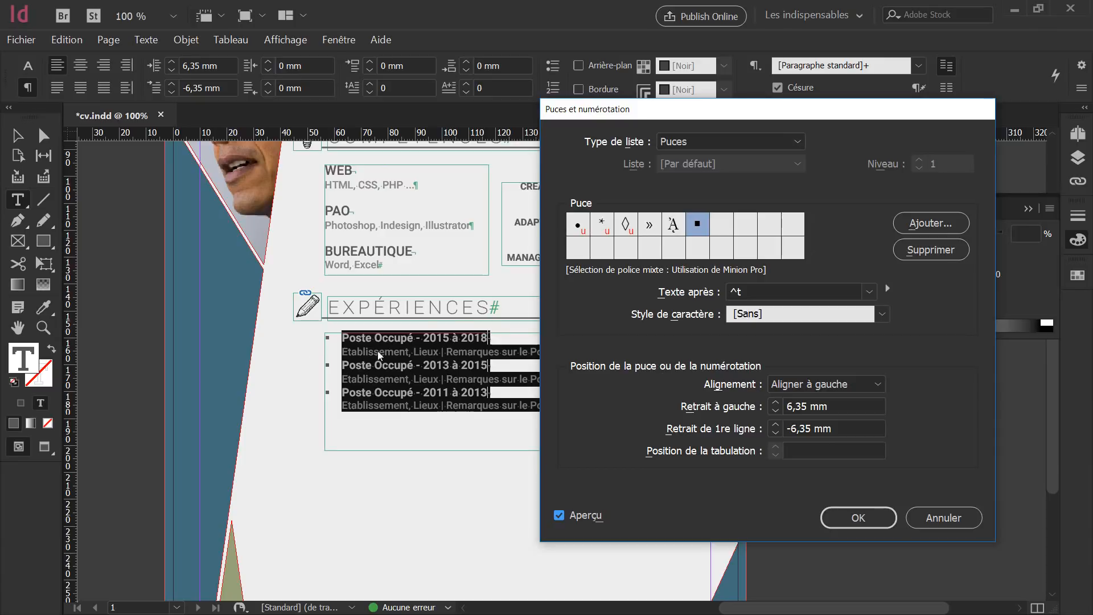
pyautogui.click(765, 315)
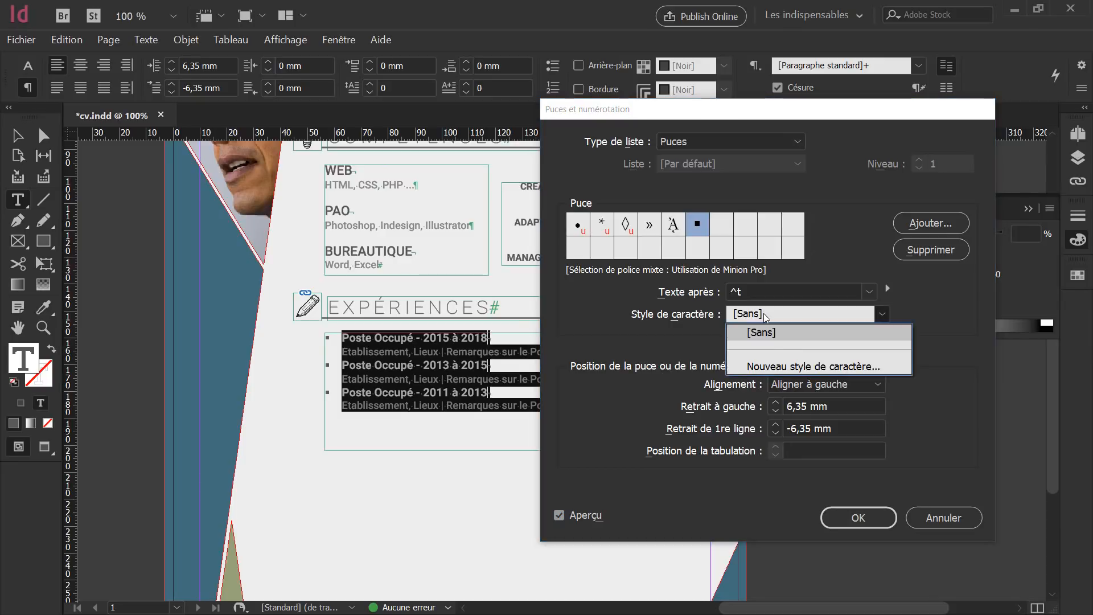
pyautogui.click(770, 367)
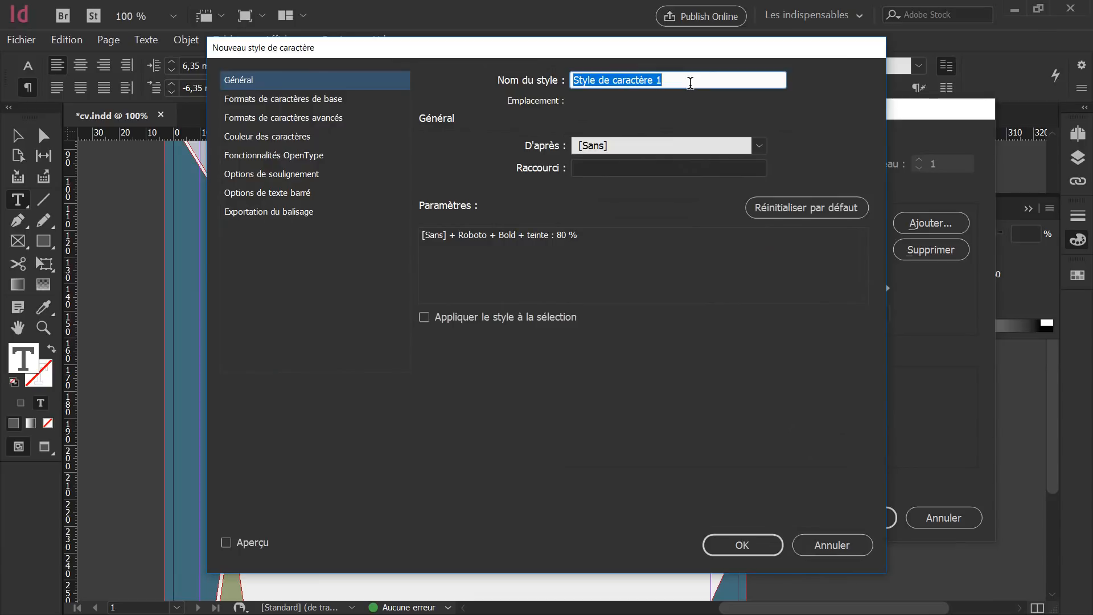
# Create the Puces character style in the C=40 M=19 J=53 N=17 green at size 14.
pyautogui.write('Puces')
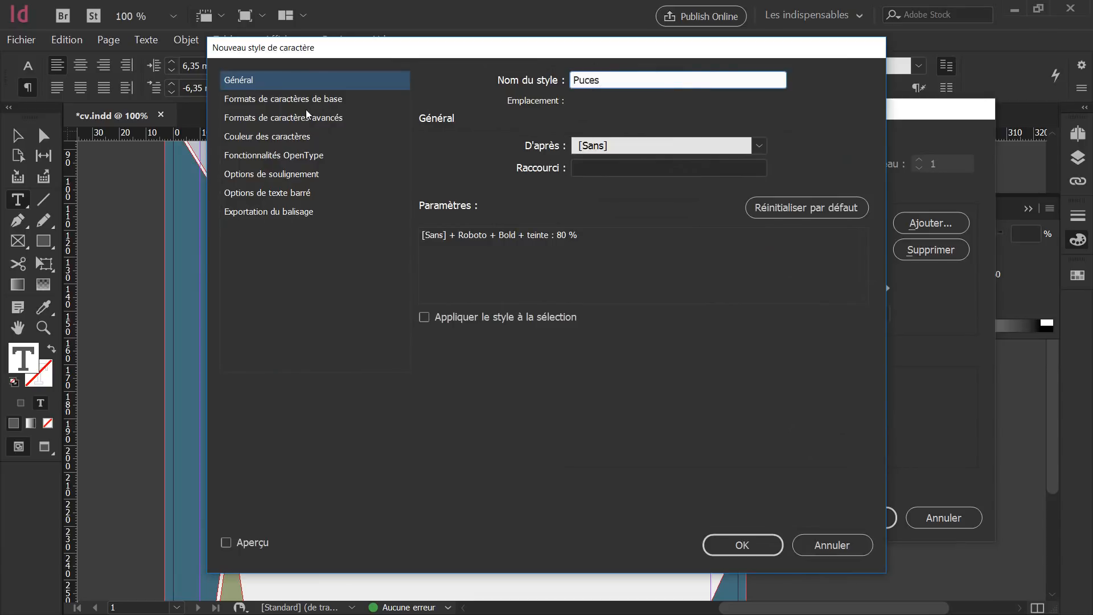
pyautogui.click(251, 138)
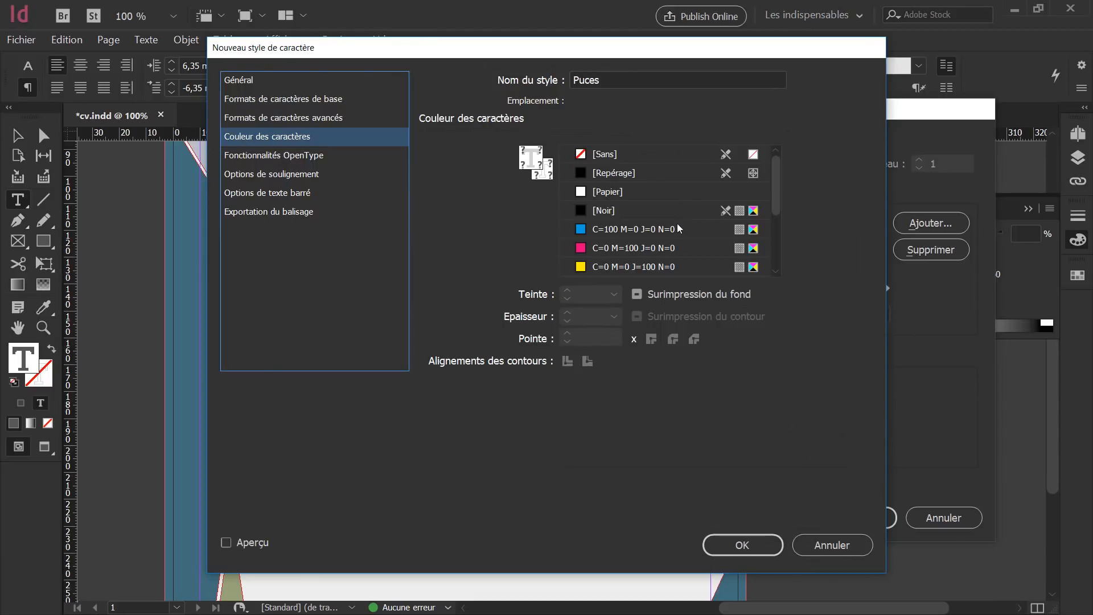
pyautogui.moveTo(777, 188); pyautogui.dragTo(776, 257)
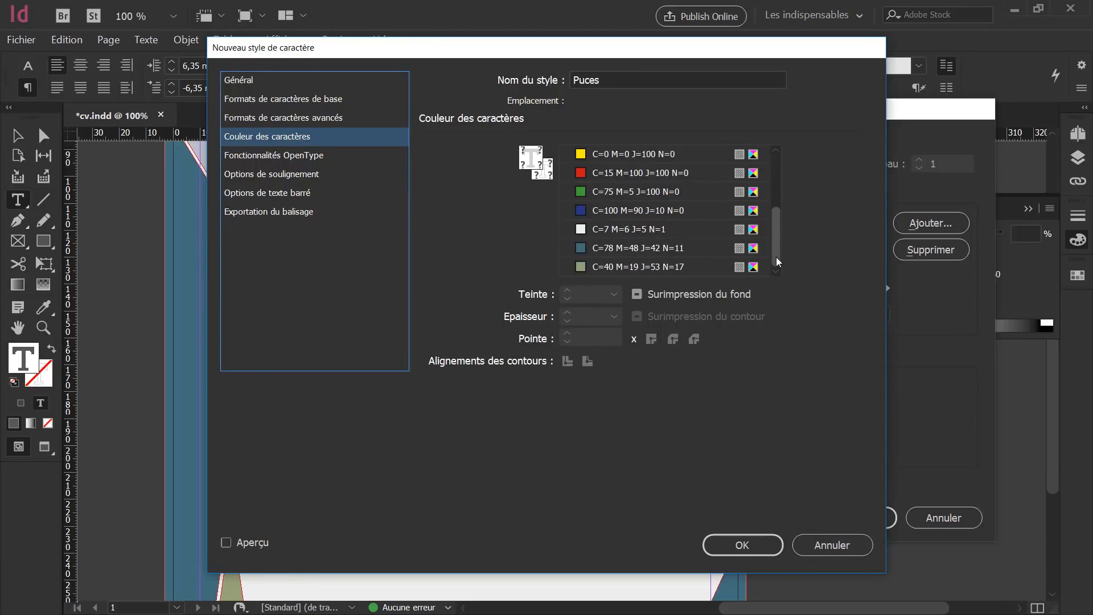
pyautogui.click(612, 266)
pyautogui.scroll(-3, 778, 188)
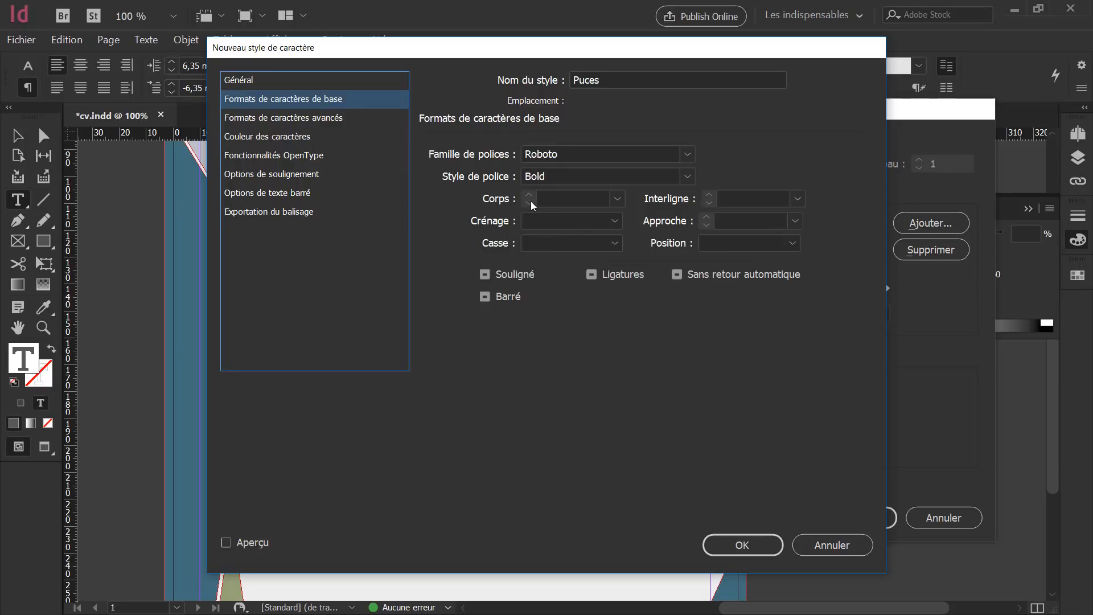
pyautogui.click(578, 198)
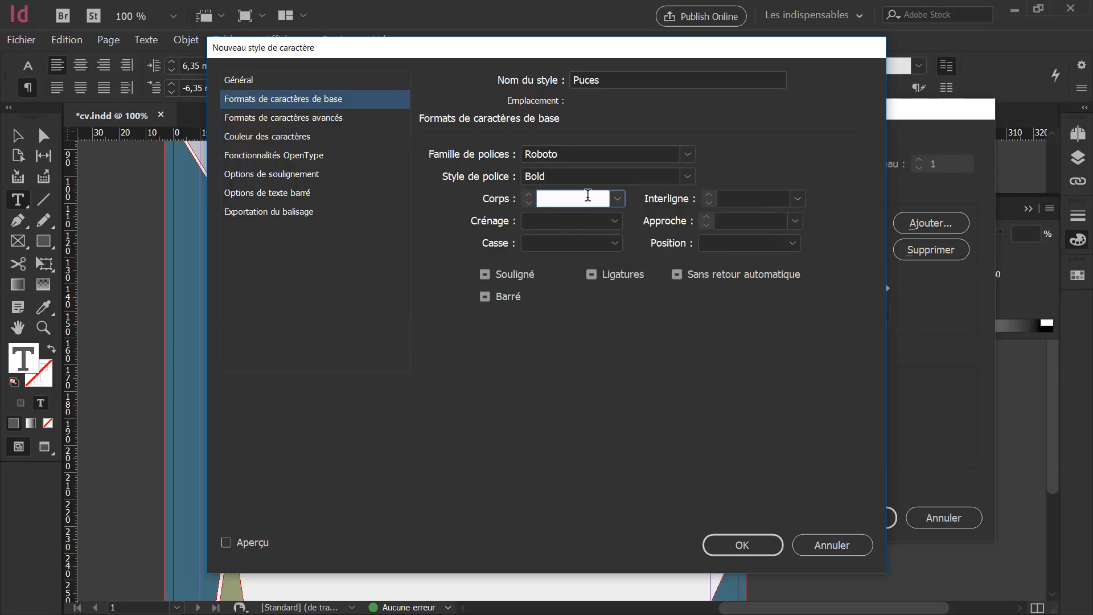
pyautogui.write('14')
pyautogui.click(738, 546)
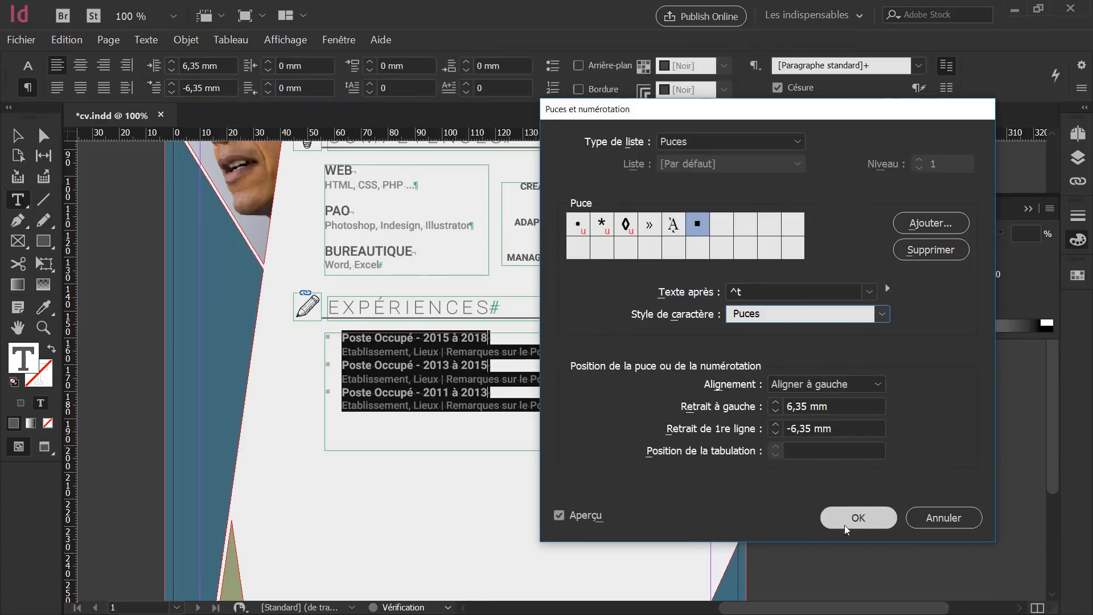
# Confirm the bullet settings, then select the three job entries and review their bullet options unchanged.
pyautogui.click(859, 518)
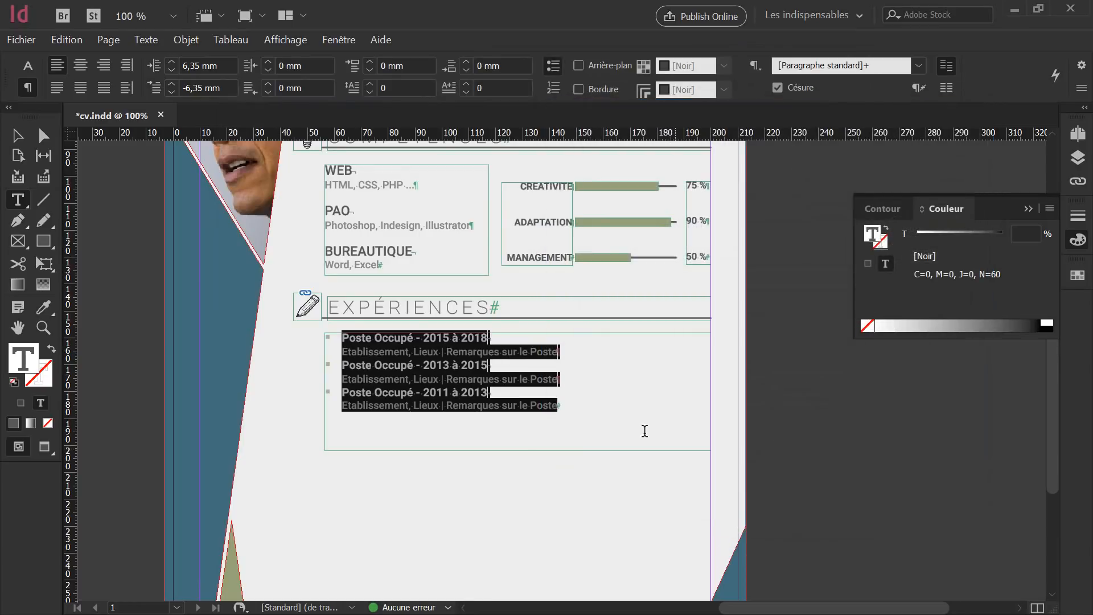
pyautogui.click(585, 392)
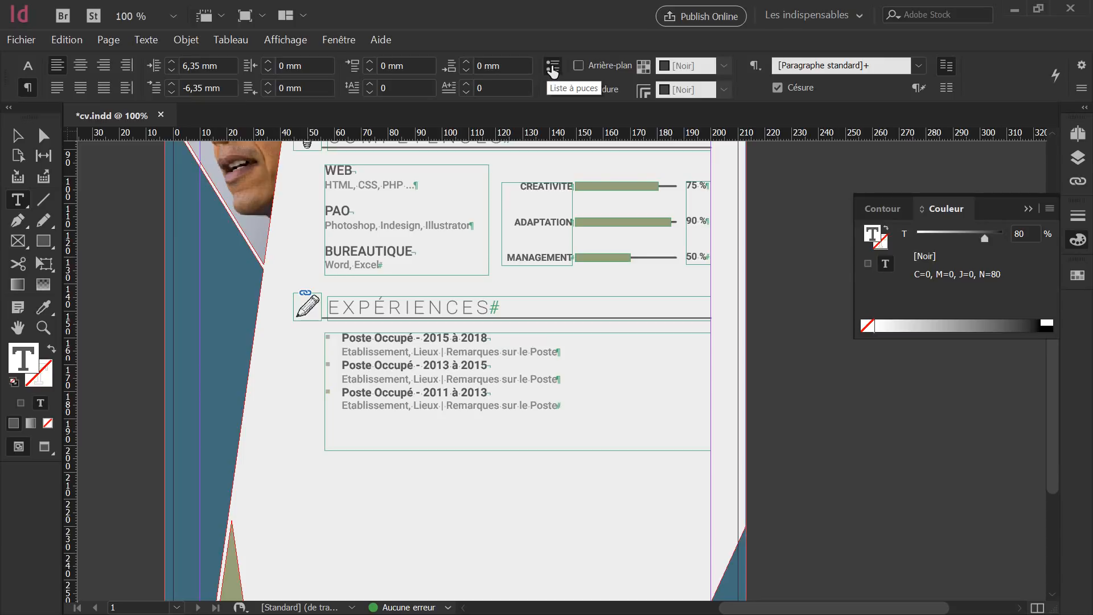
pyautogui.moveTo(519, 399); pyautogui.dragTo(320, 332)
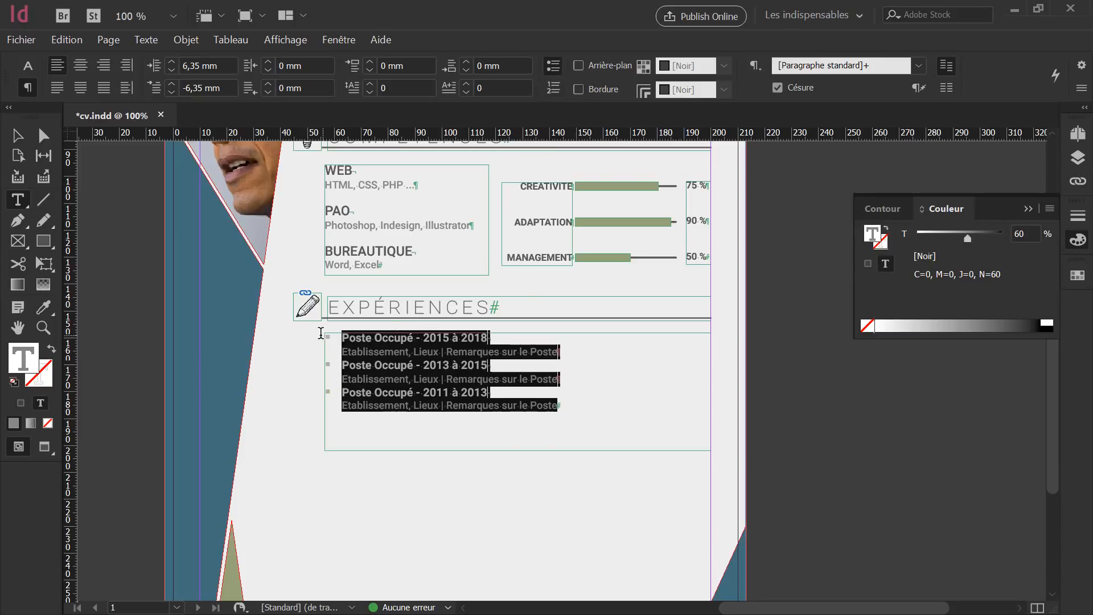
pyautogui.keyDown('alt'); pyautogui.click(549, 67); pyautogui.keyUp('alt')
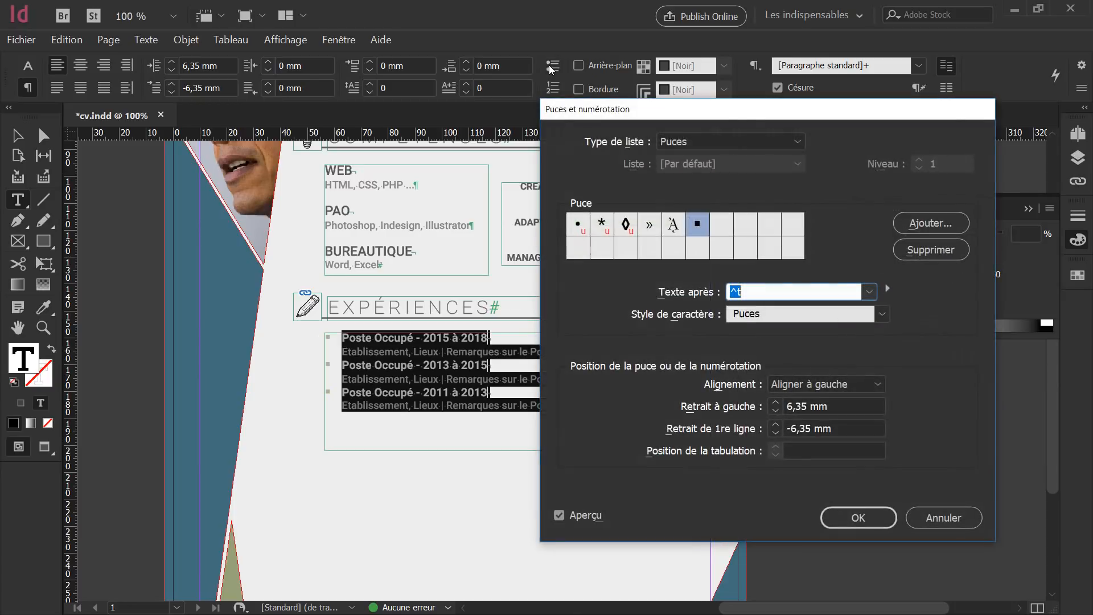
pyautogui.click(790, 316)
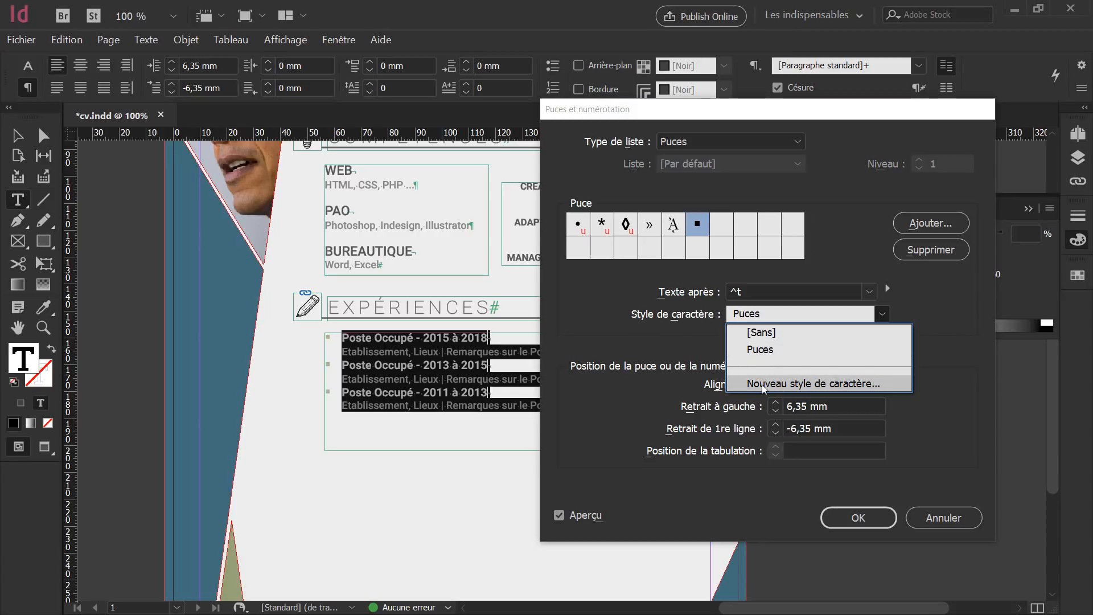
pyautogui.click(955, 519)
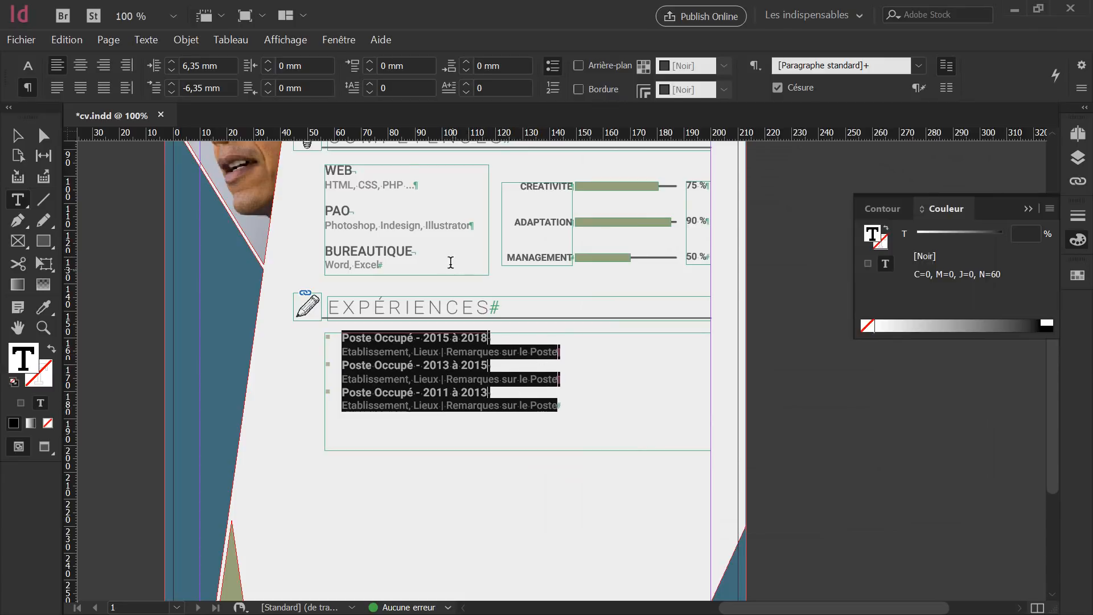
# Show the Character Styles panel, test Puces on the job entries, undo it, and open Puces' options.
pyautogui.click(346, 41)
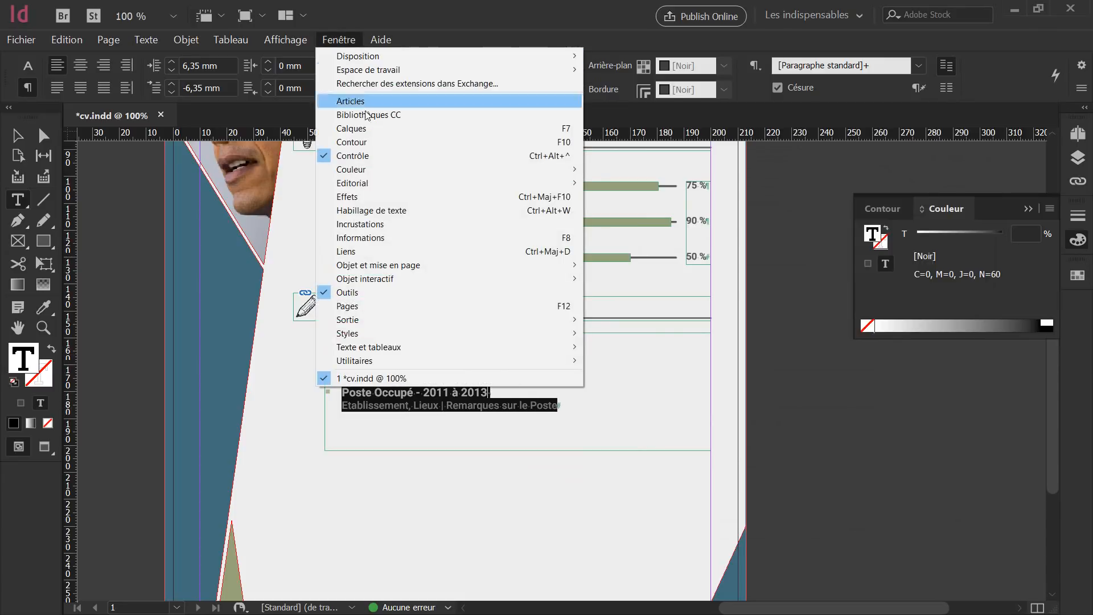
pyautogui.moveTo(420, 334)
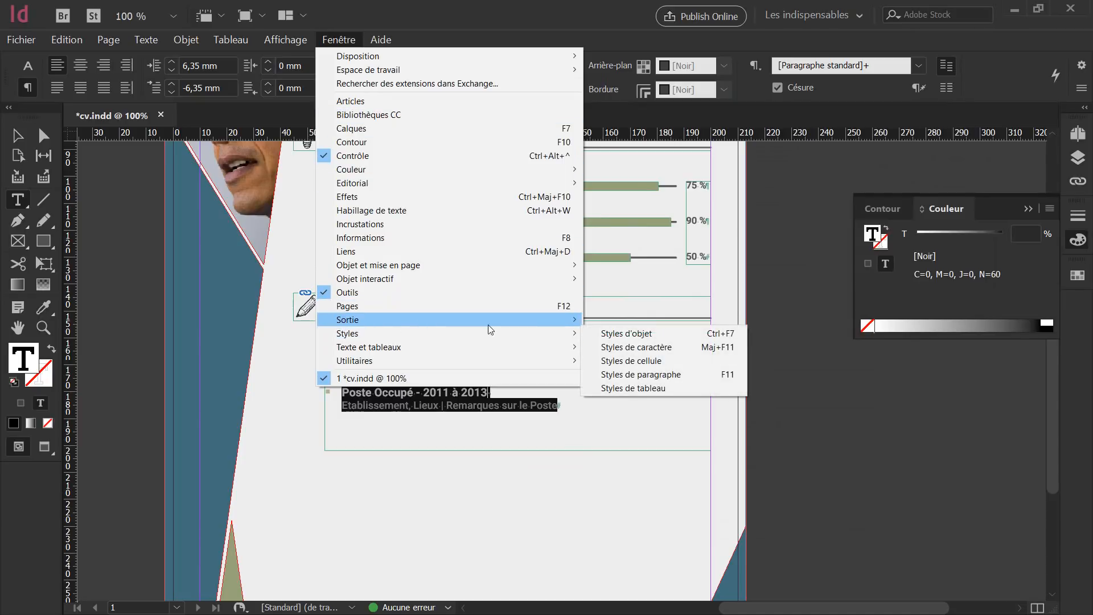
pyautogui.click(624, 347)
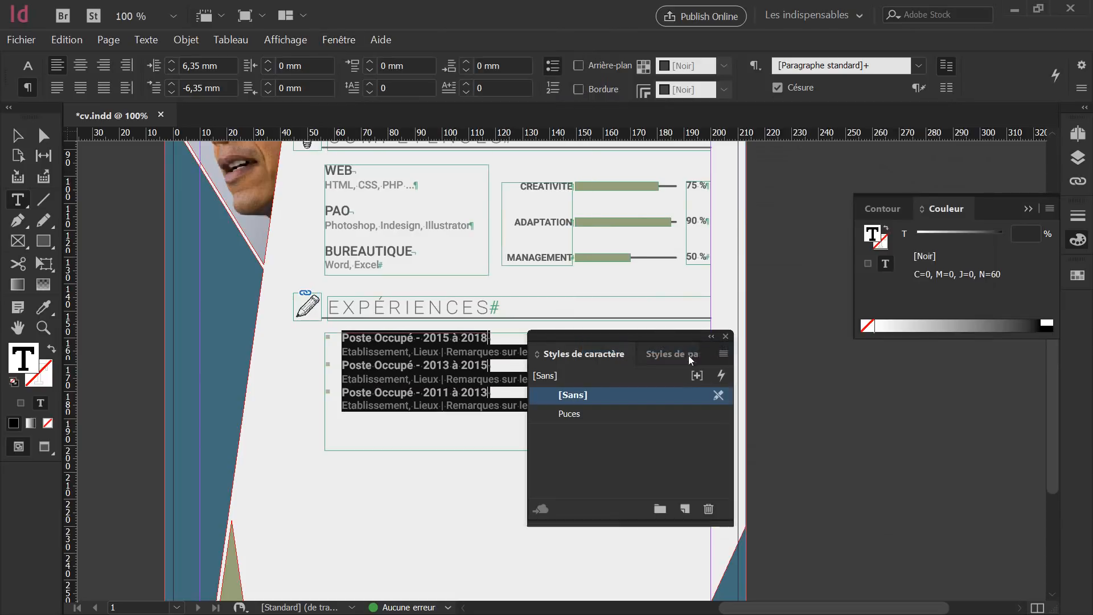
pyautogui.moveTo(647, 334); pyautogui.dragTo(707, 354)
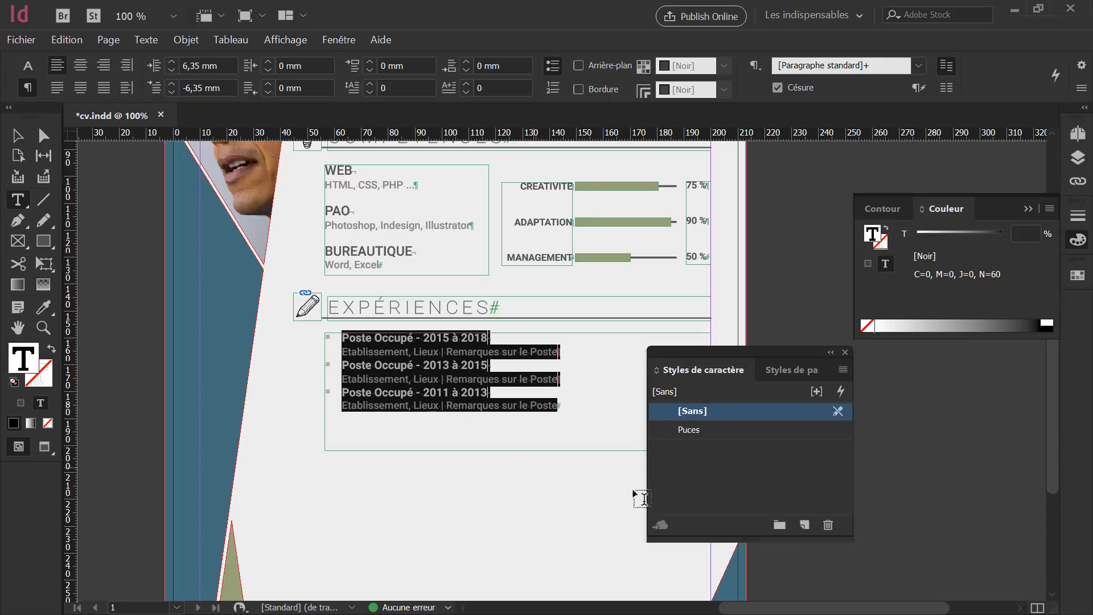
pyautogui.click(693, 431)
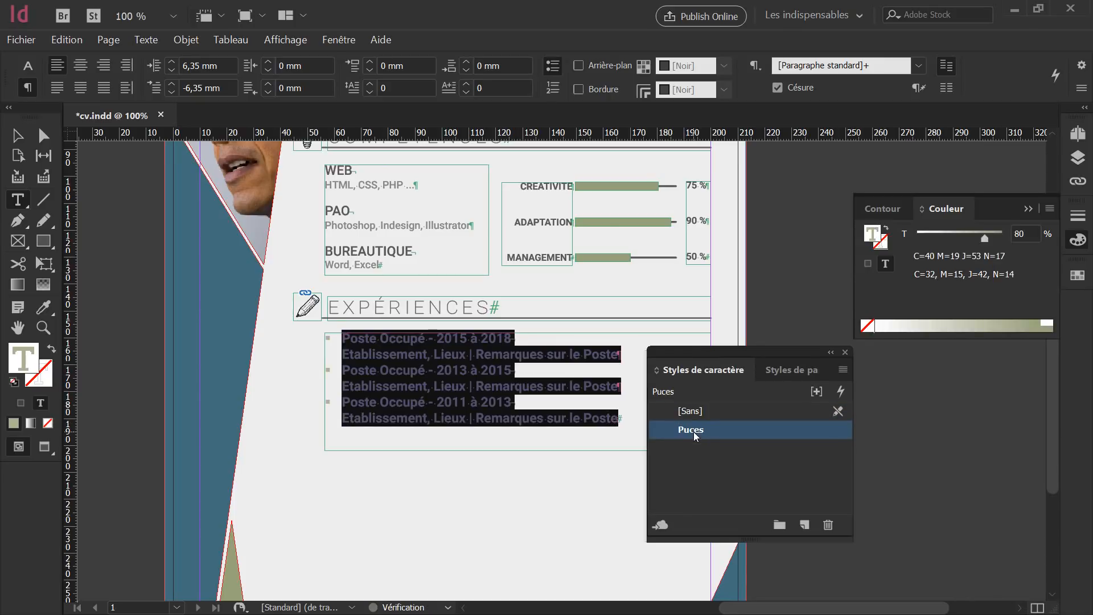
pyautogui.click(576, 408)
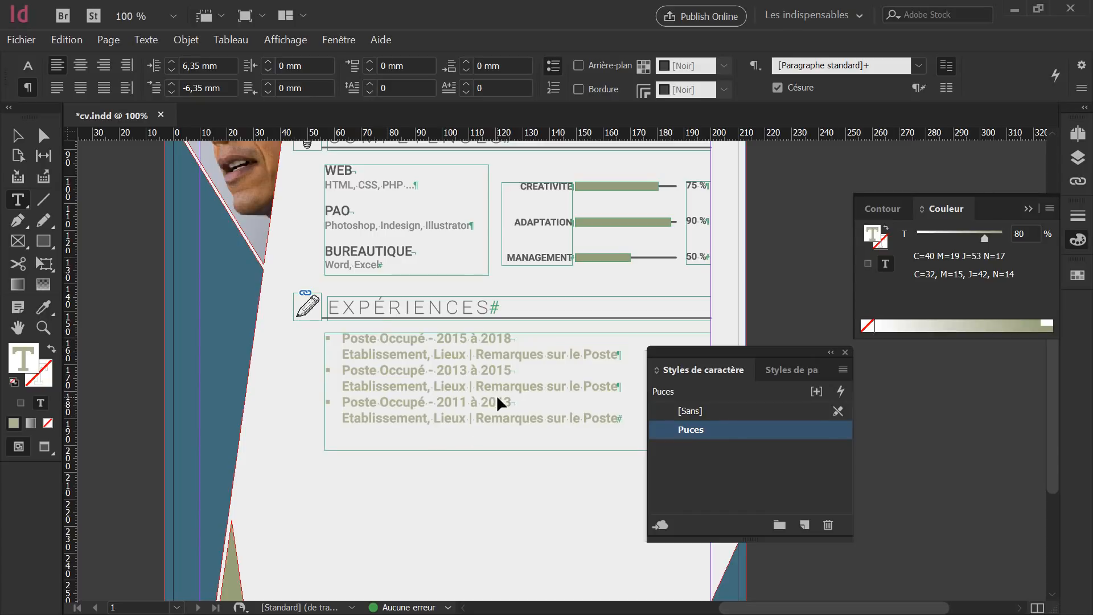
pyautogui.hotkey('ctrl', 'a')
pyautogui.click(690, 410)
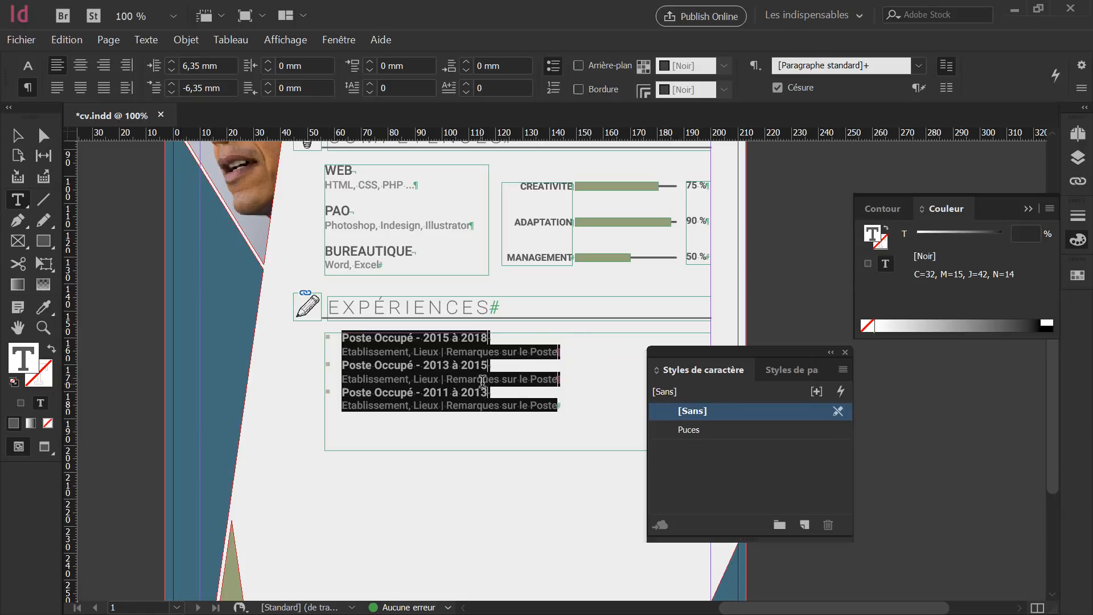
pyautogui.rightClick(712, 430)
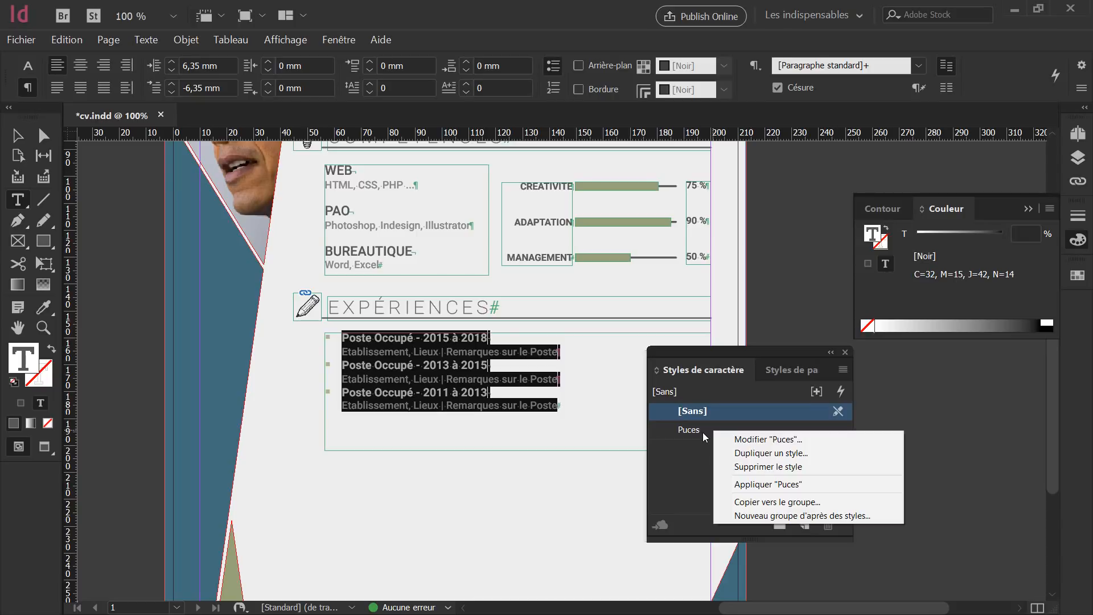
# Edit the Puces style with live preview, trying bullet sizes between 17 and 19 pt.
pyautogui.click(770, 440)
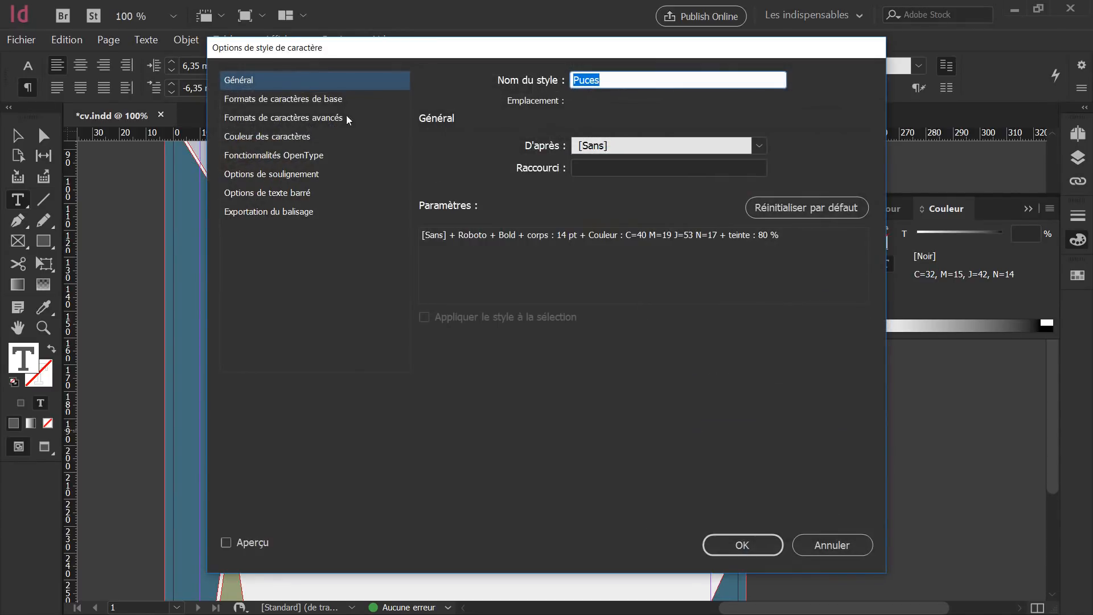
pyautogui.click(318, 100)
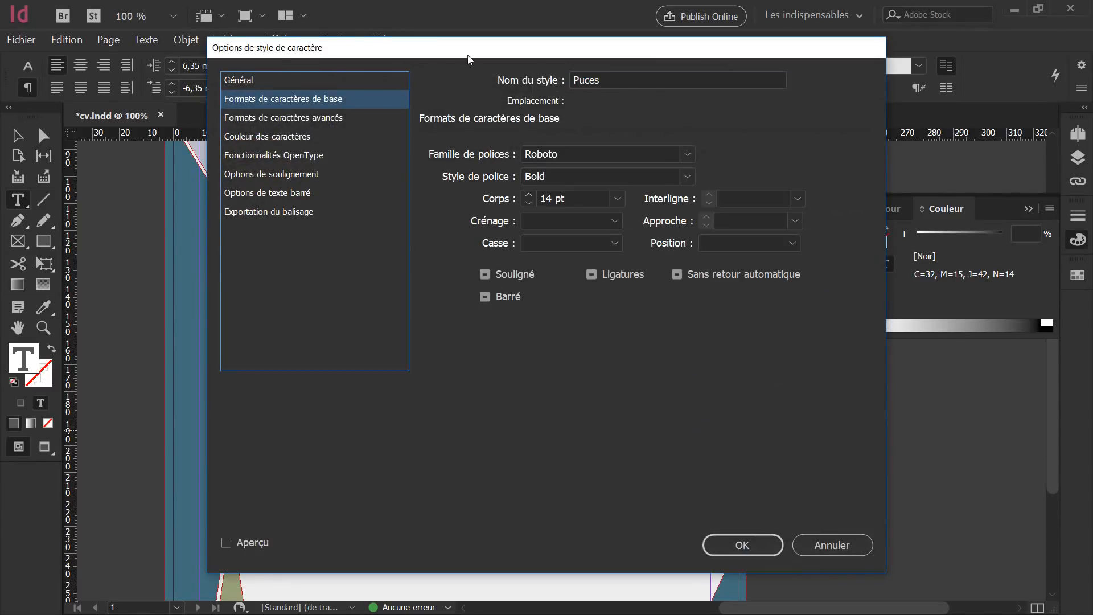
pyautogui.moveTo(468, 58); pyautogui.dragTo(621, 76)
pyautogui.click(394, 560)
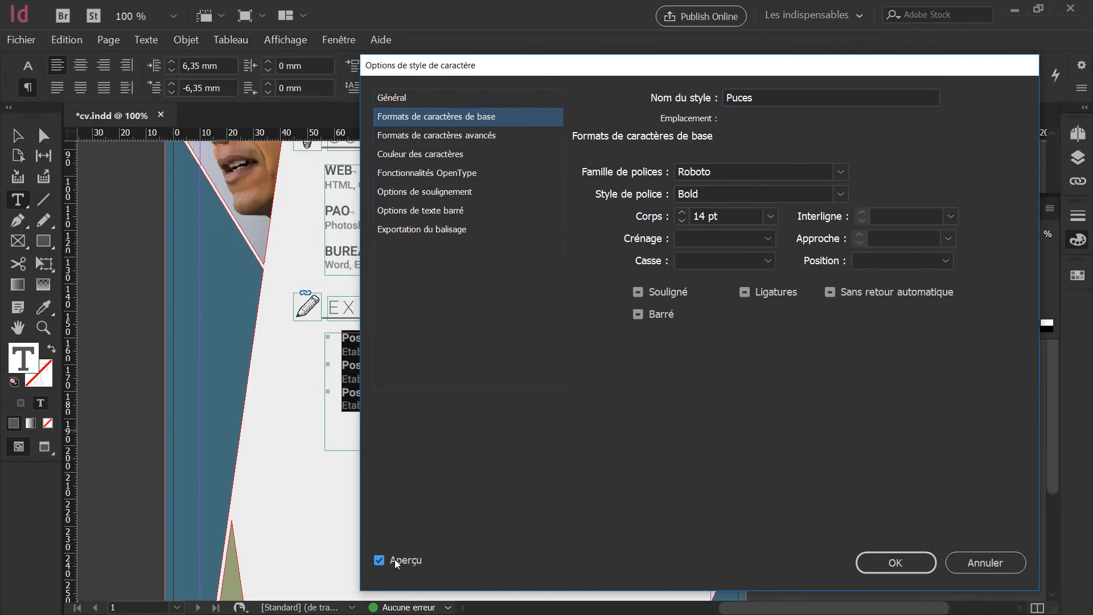
pyautogui.click(681, 211)
pyautogui.click(681, 211)
pyautogui.click(682, 211)
pyautogui.click(681, 211)
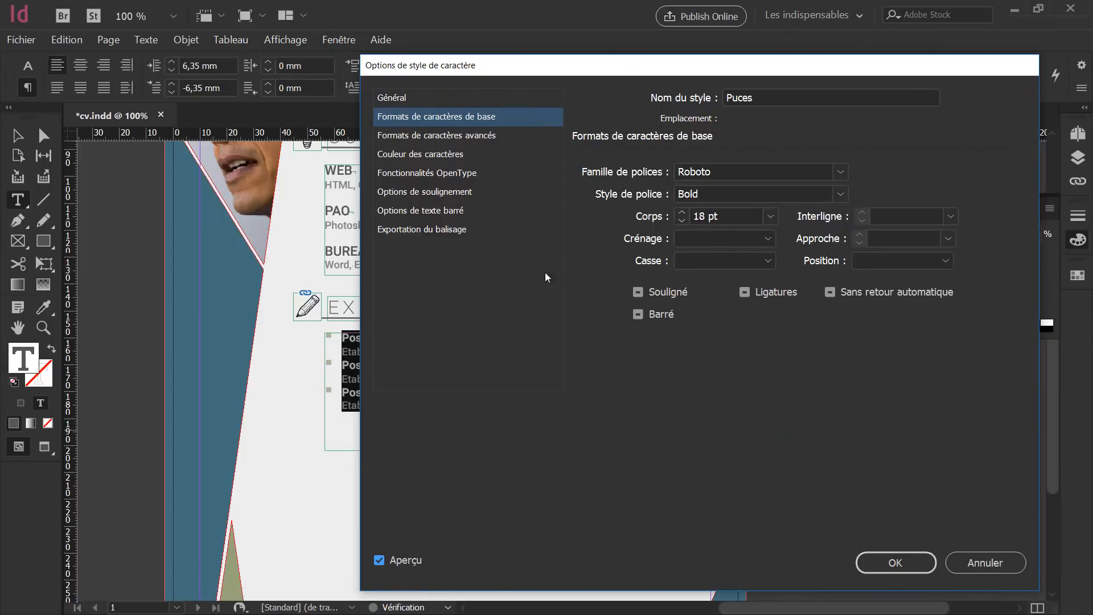
pyautogui.click(682, 212)
pyautogui.click(682, 221)
pyautogui.click(681, 221)
pyautogui.click(684, 212)
pyautogui.click(680, 212)
pyautogui.click(683, 220)
pyautogui.click(682, 220)
# Try subscript position, then keep the bullets at Normal position with size 26 pt.
pyautogui.click(944, 262)
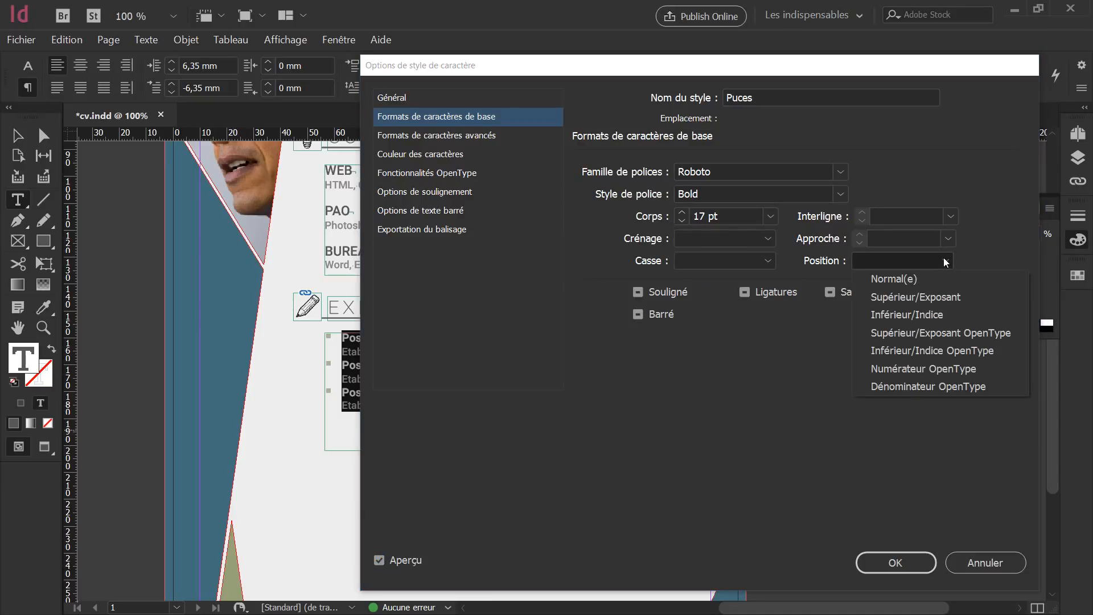
pyautogui.click(929, 313)
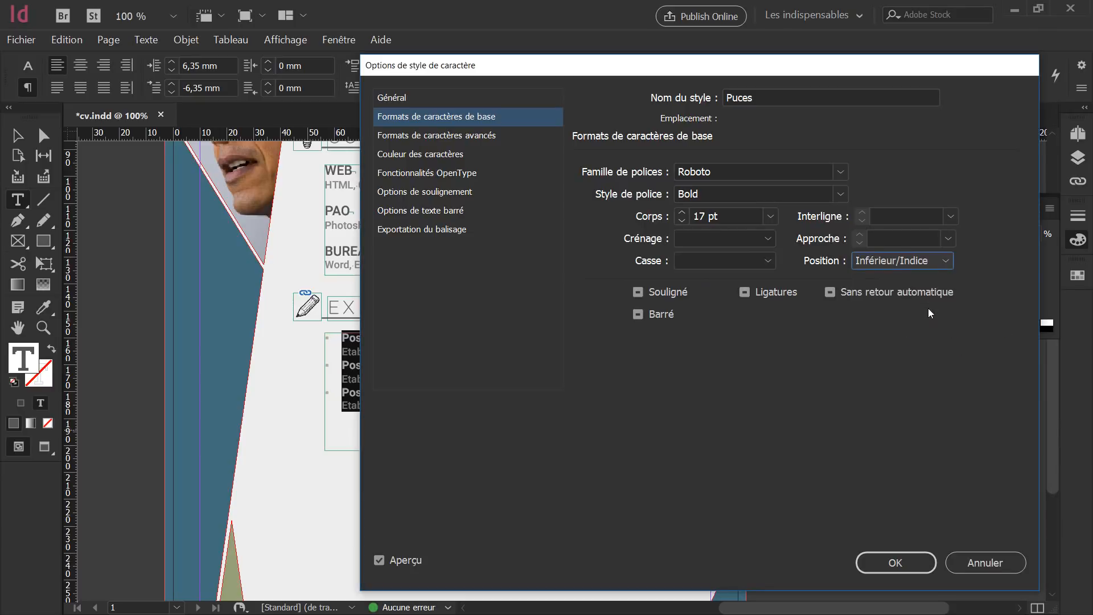
pyautogui.click(681, 212)
pyautogui.click(681, 210)
pyautogui.click(681, 210)
pyautogui.click(914, 263)
pyautogui.click(912, 282)
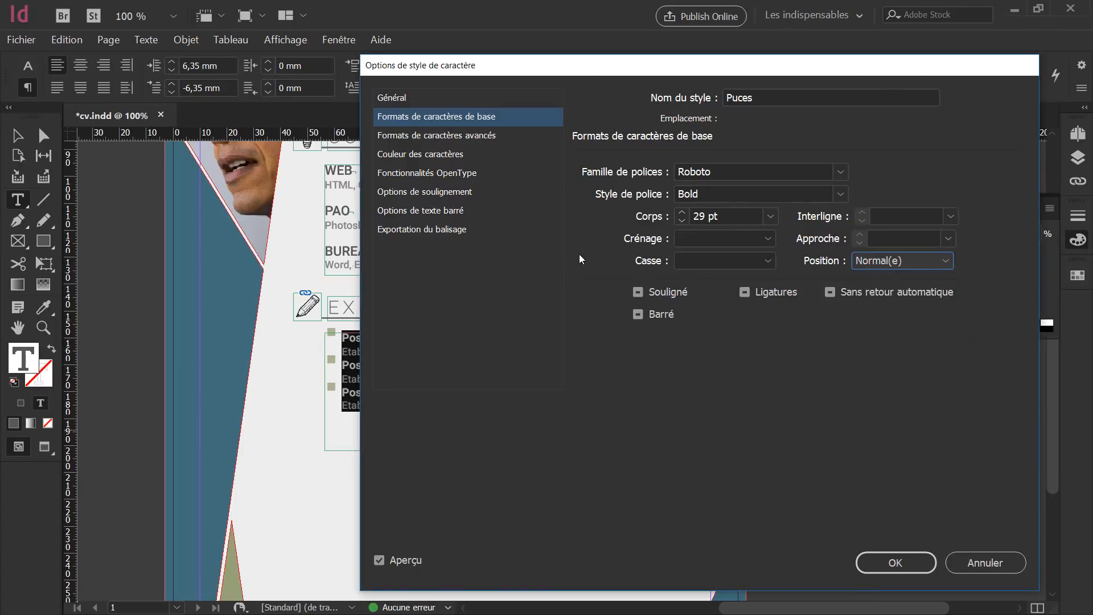
pyautogui.click(682, 221)
pyautogui.click(683, 222)
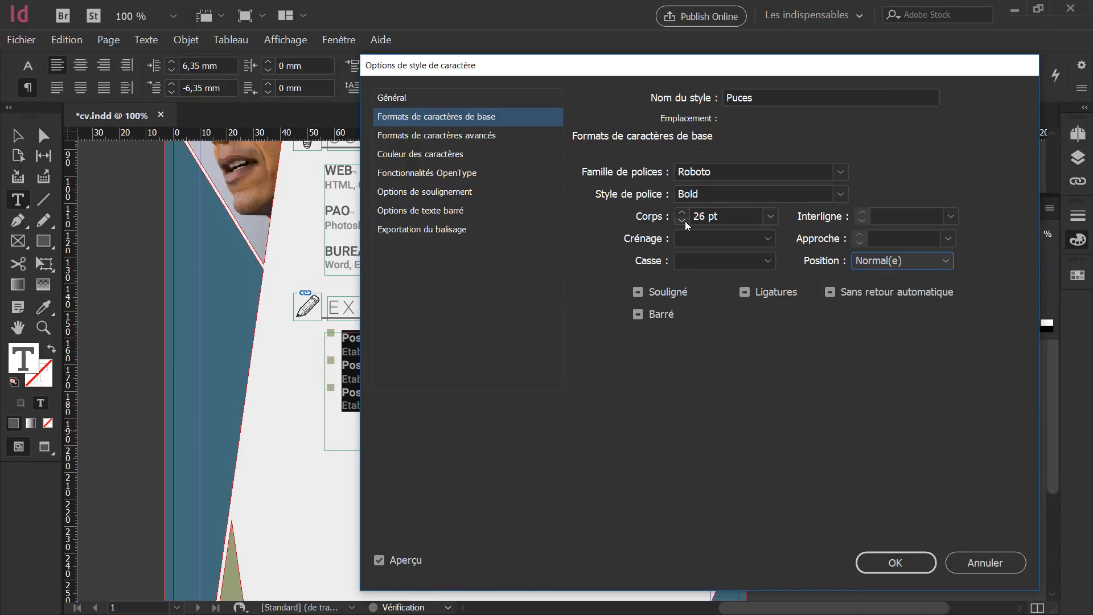
# Set the Puces vertical offset to -5 pt in the advanced formats and save the style.
pyautogui.click(428, 140)
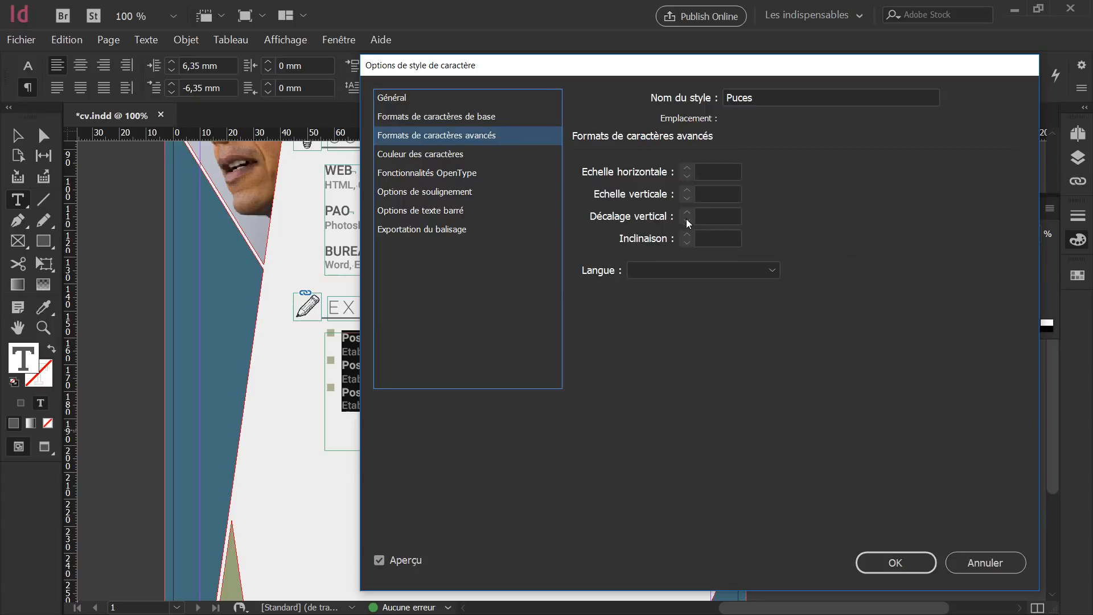
pyautogui.click(707, 216)
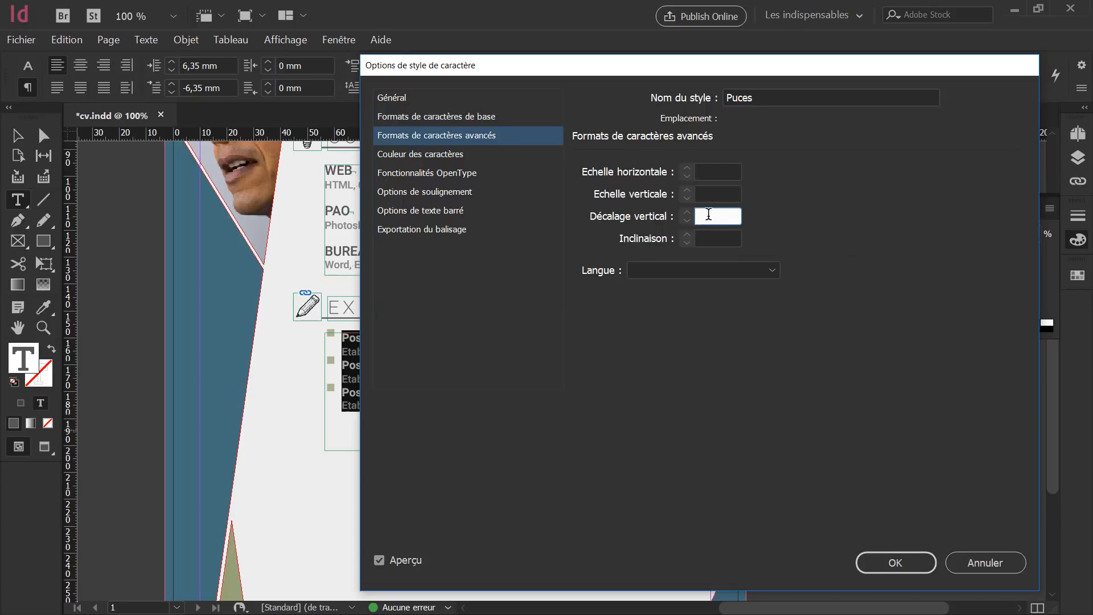
pyautogui.write('2')
pyautogui.press('Tab')
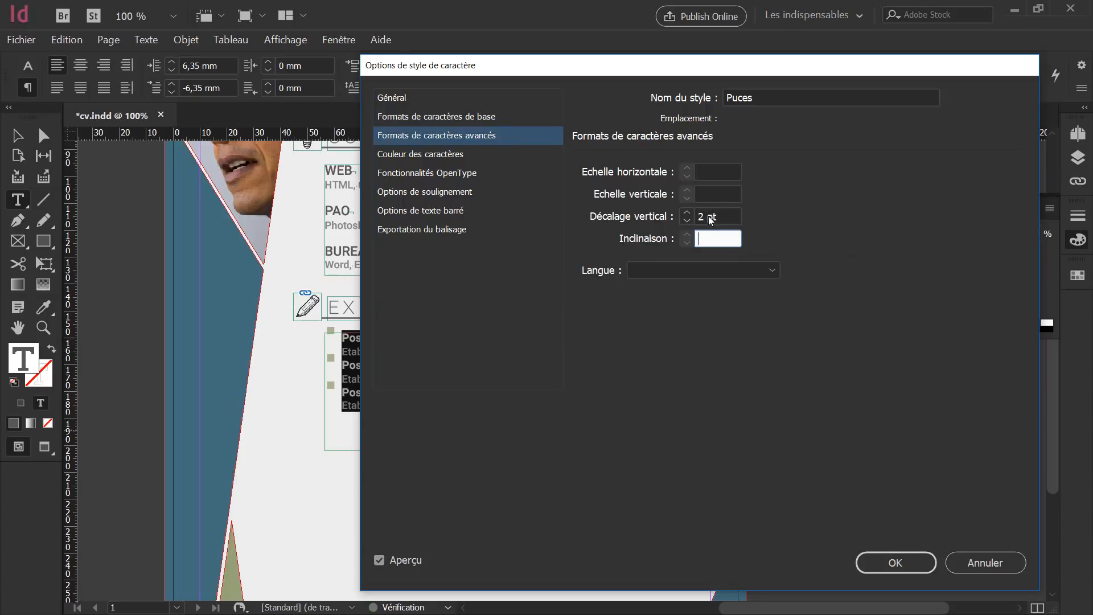
pyautogui.hotkey('shift', 'Tab')
pyautogui.write('-')
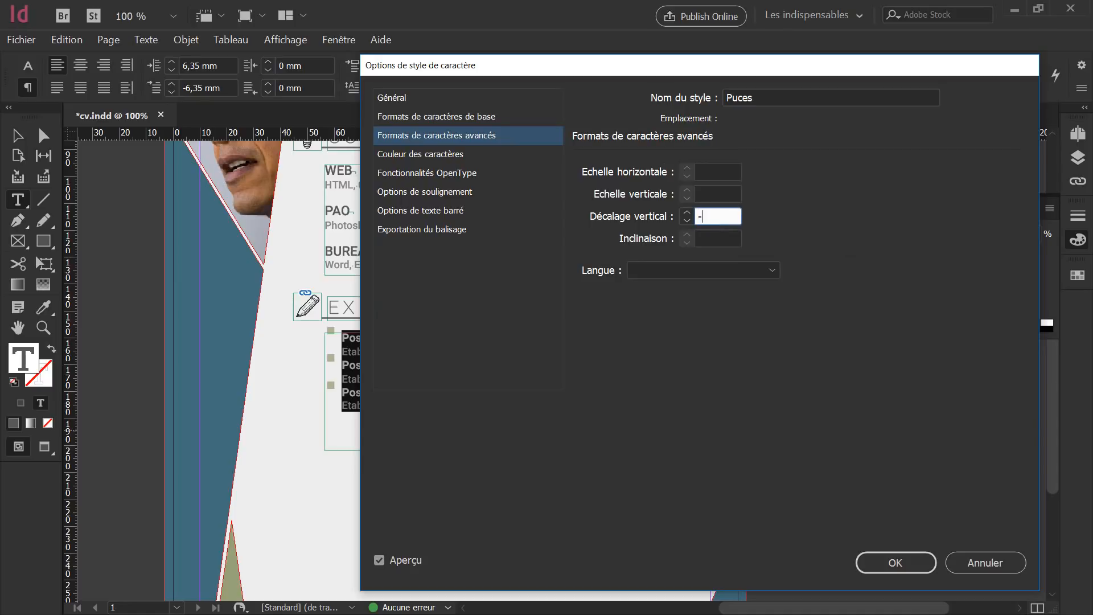
pyautogui.write('3')
pyautogui.press('Tab')
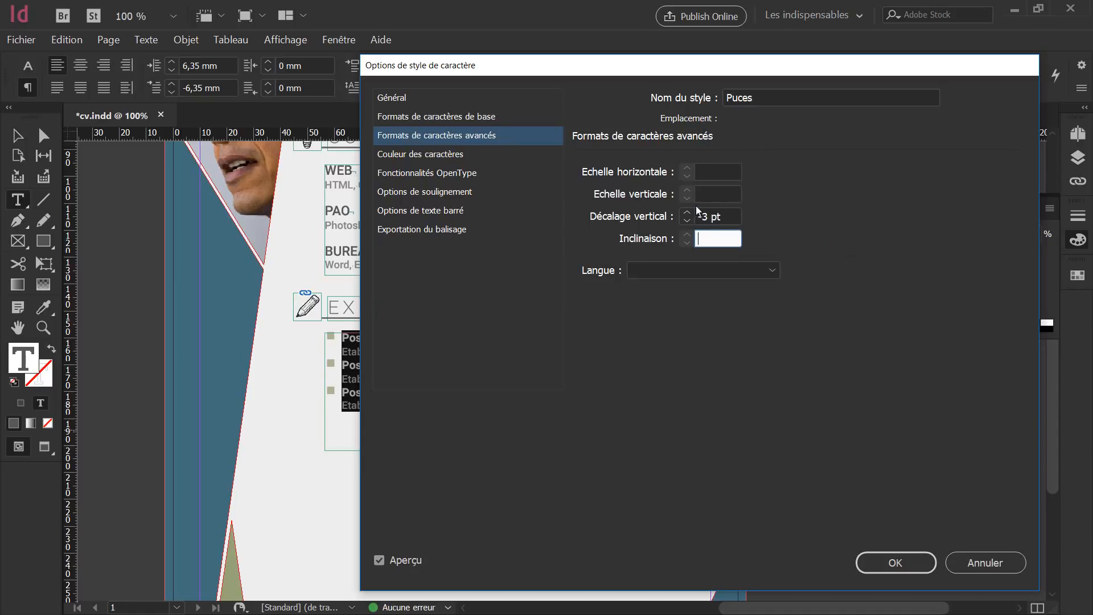
pyautogui.click(687, 221)
pyautogui.click(687, 211)
pyautogui.click(883, 562)
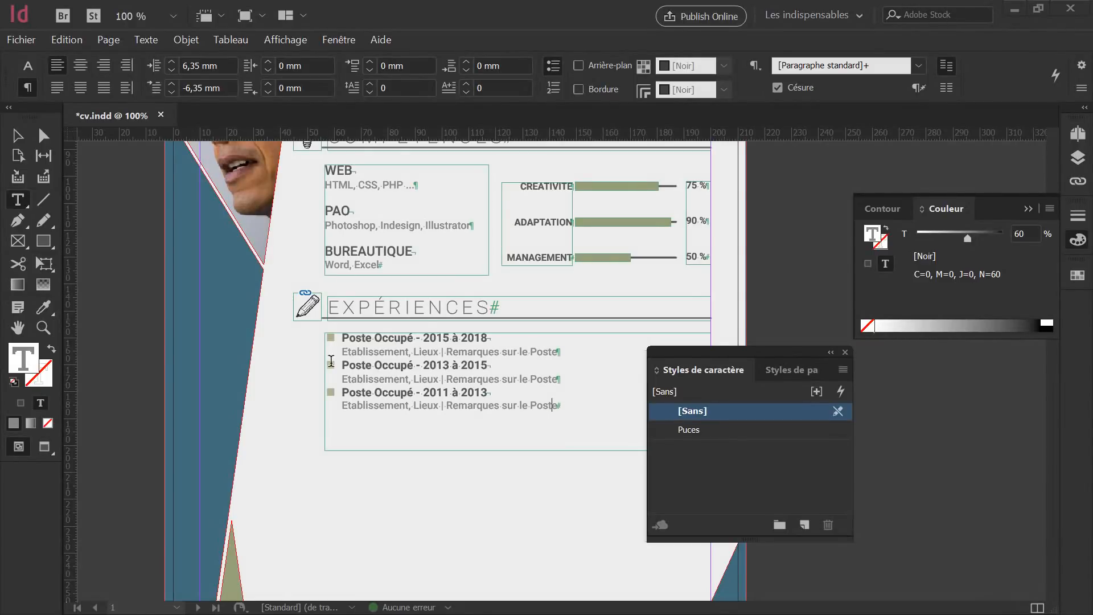
# Duplicate the EXPÉRIENCES heading and list lower on the page, and shorten the original list frame.
pyautogui.press('Escape')
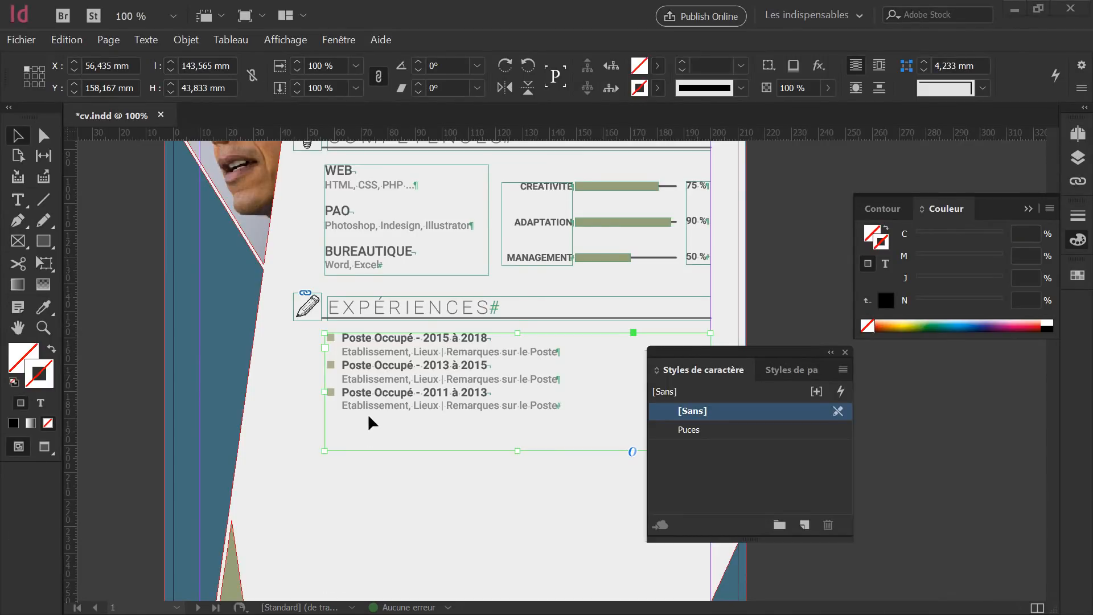
pyautogui.click(324, 302)
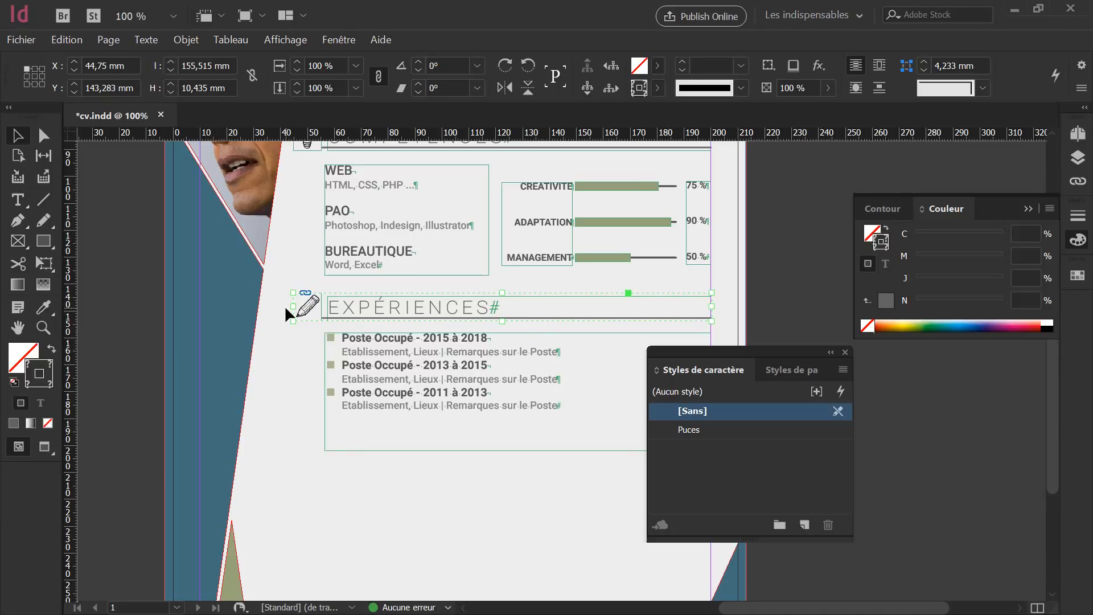
pyautogui.click(368, 340)
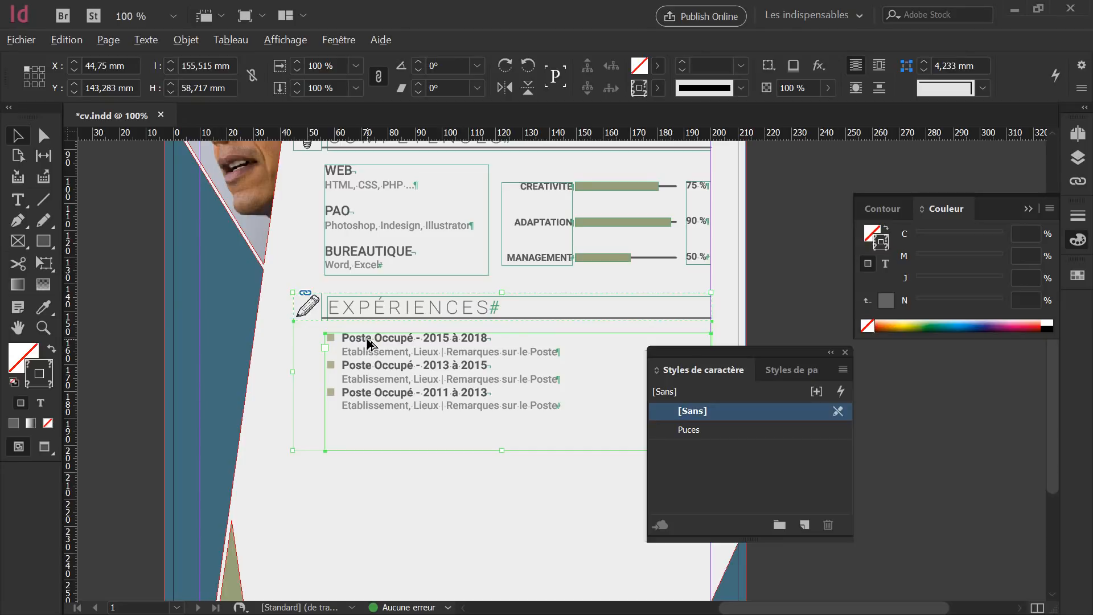
pyautogui.moveTo(368, 344); pyautogui.dragTo(375, 470)
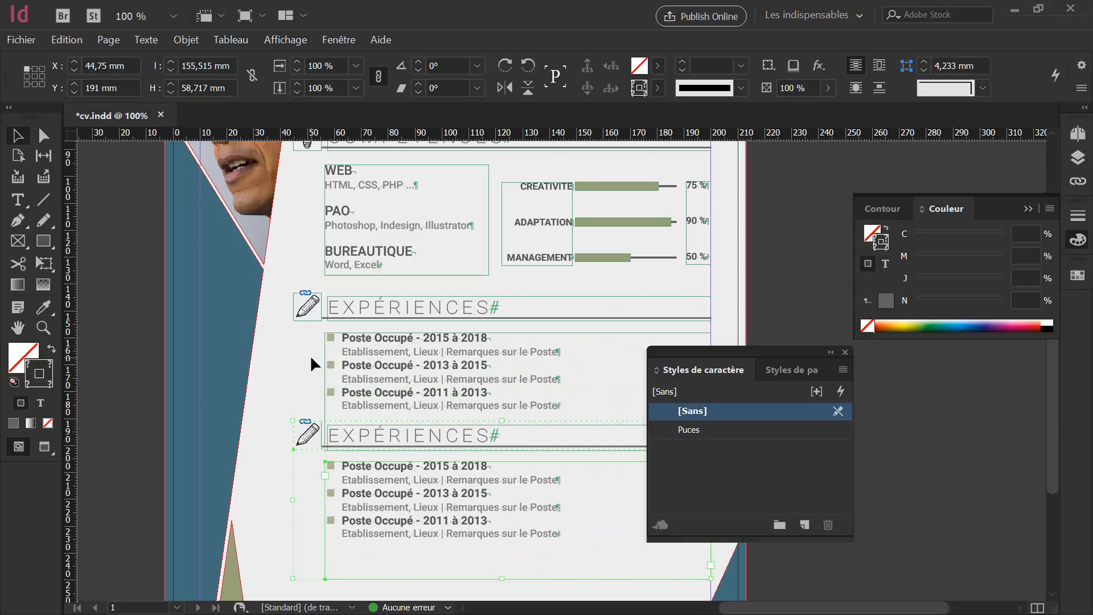
pyautogui.click(292, 374)
pyautogui.click(383, 387)
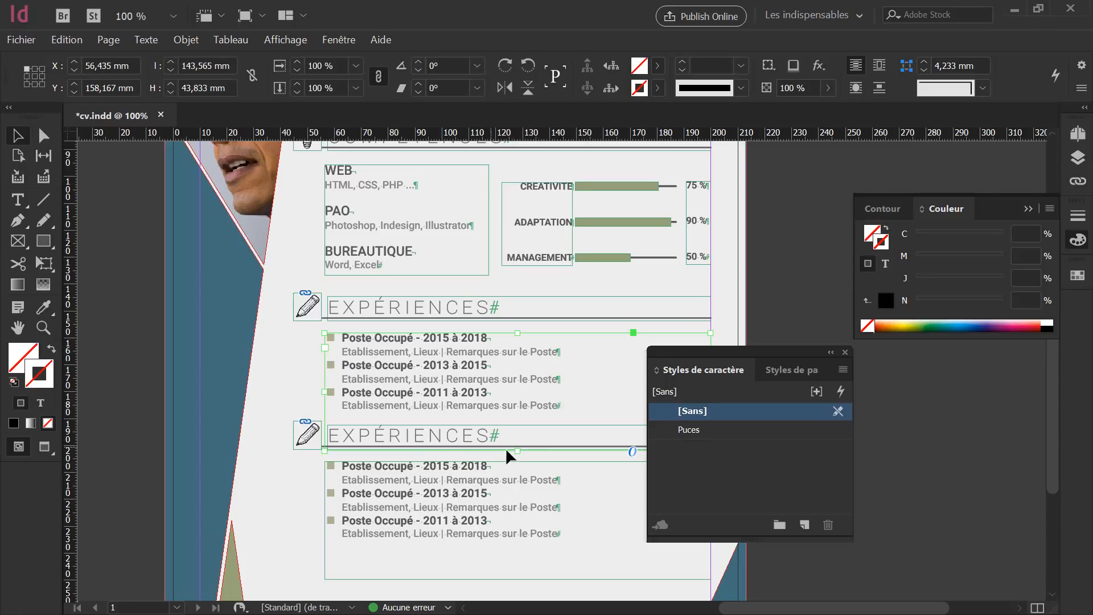
pyautogui.moveTo(518, 448); pyautogui.dragTo(519, 412)
pyautogui.click(296, 387)
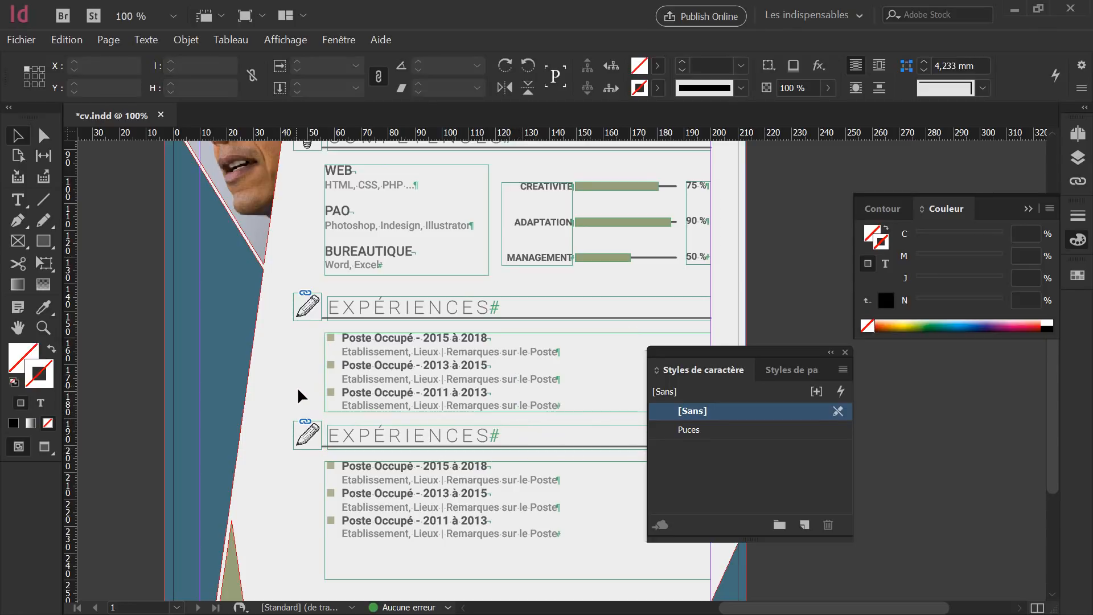
# Change the duplicated heading's text from EXPÉRIENCES to FORMATIONS.
pyautogui.scroll(-4, 513, 415)
pyautogui.click(428, 316)
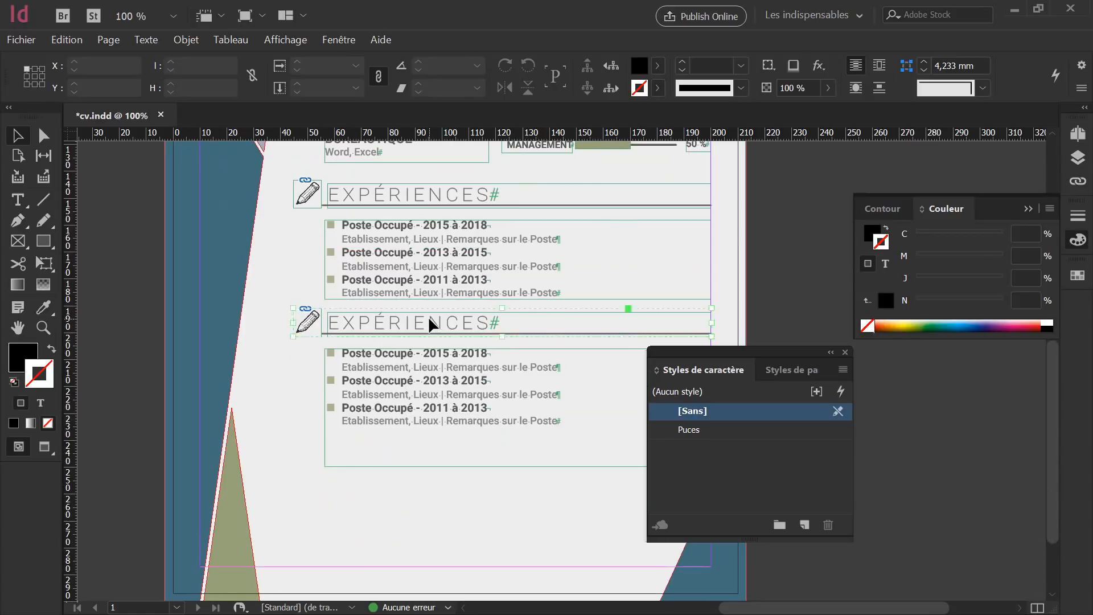
pyautogui.doubleClick(427, 322)
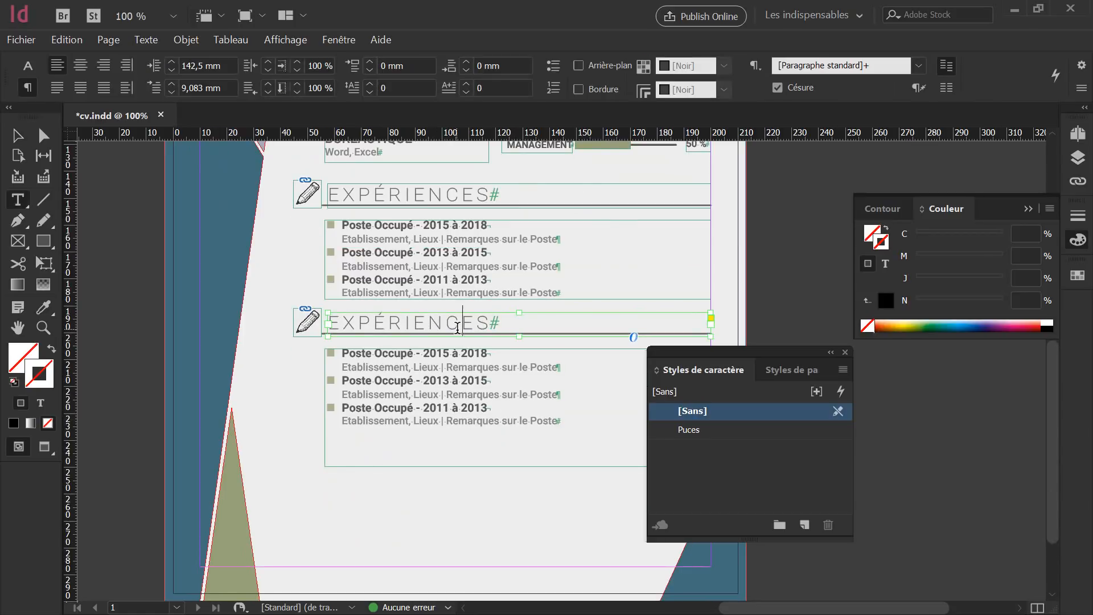
pyautogui.moveTo(491, 322); pyautogui.dragTo(336, 317)
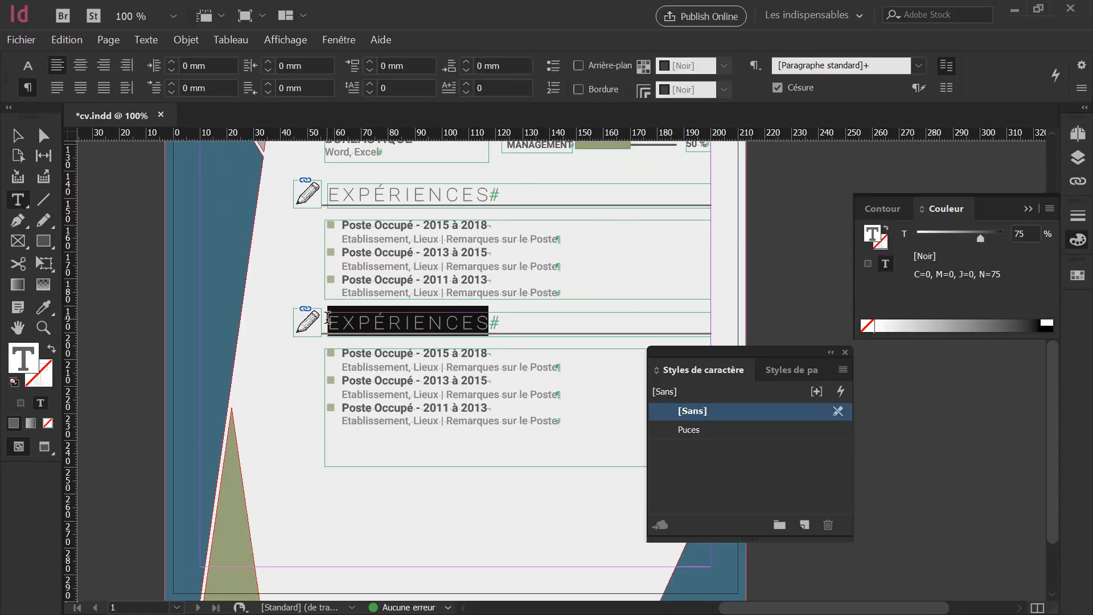
pyautogui.press('BackSpace')
pyautogui.press('BackSpace')
pyautogui.write('FORMATIONS')
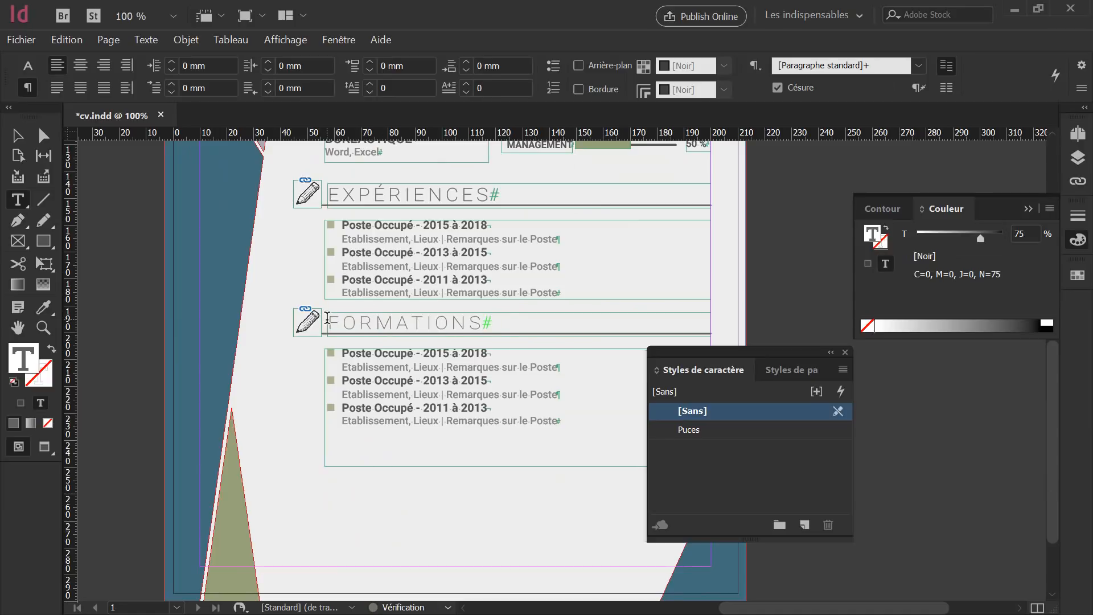
pyautogui.press('Escape')
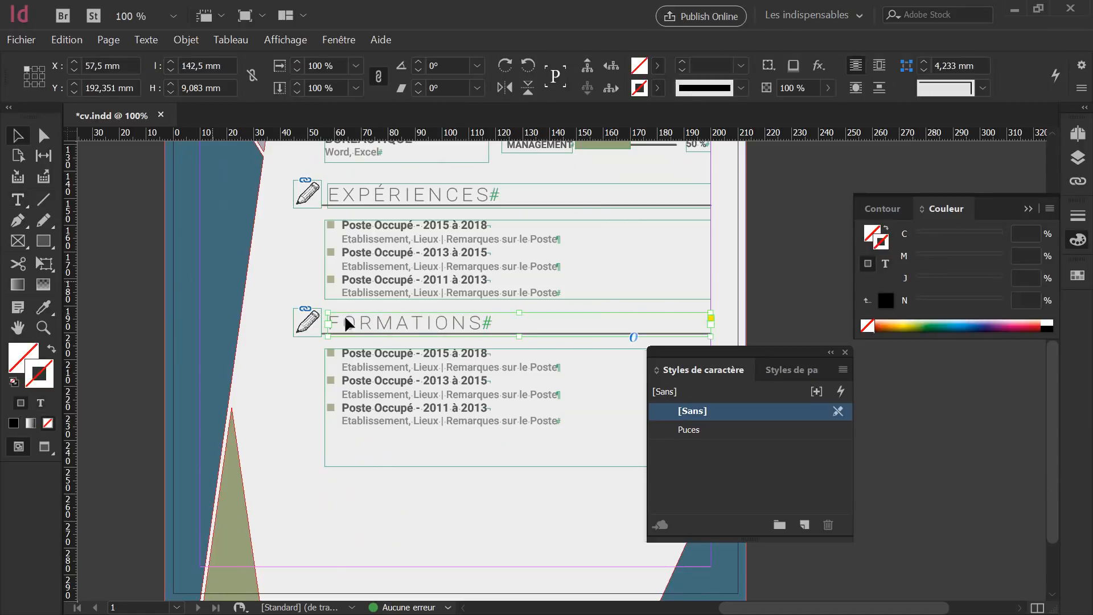
pyautogui.click(311, 316)
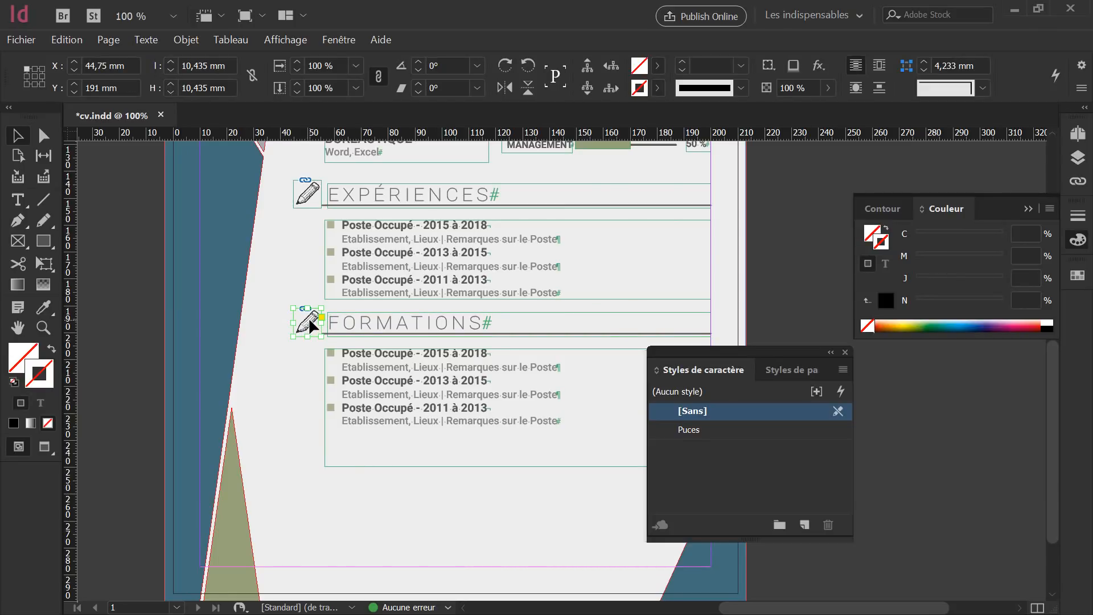
# Relink the pencil icon beside FORMATIONS to book.png through the Links panel.
pyautogui.hotkey('ctrl', '=')
pyautogui.hotkey('ctrl', '=')
pyautogui.hotkey('ctrl', '=')
pyautogui.hotkey('ctrl', '=')
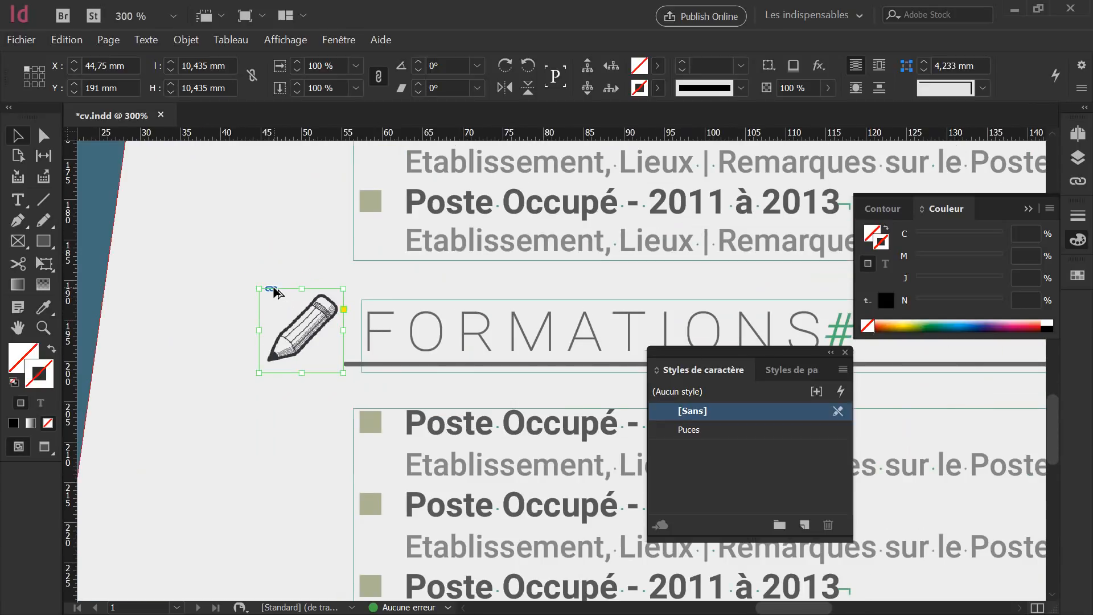
pyautogui.moveTo(273, 292)
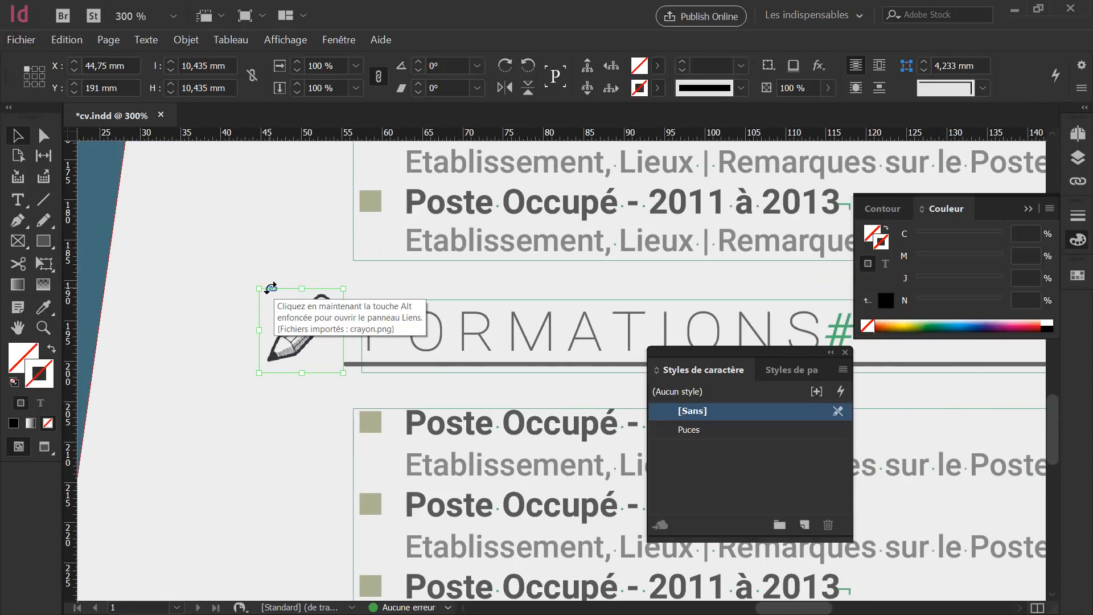
pyautogui.click(273, 292)
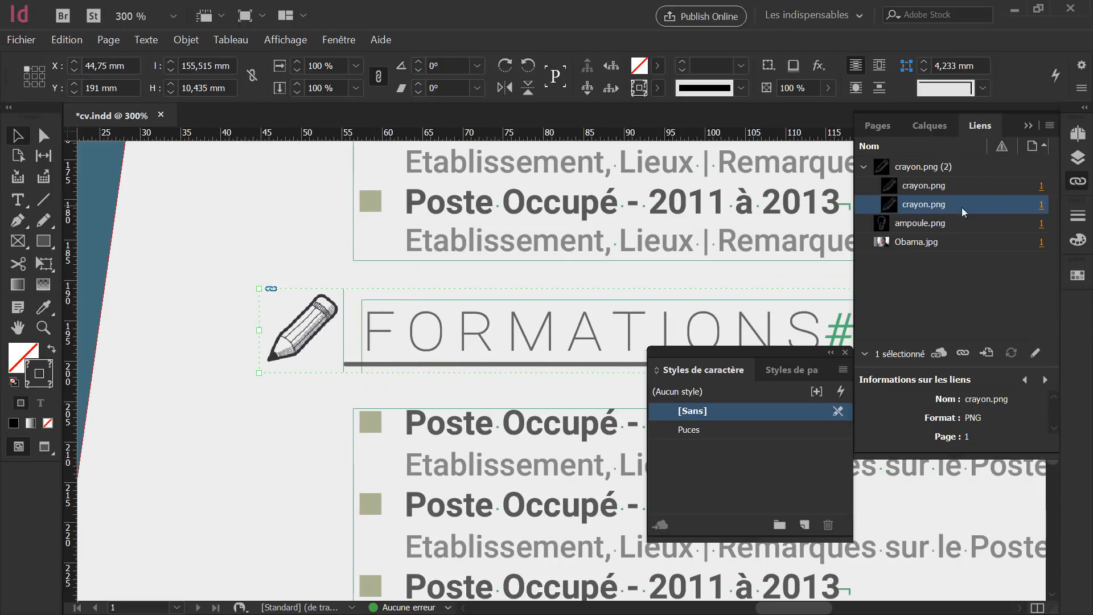
pyautogui.click(963, 355)
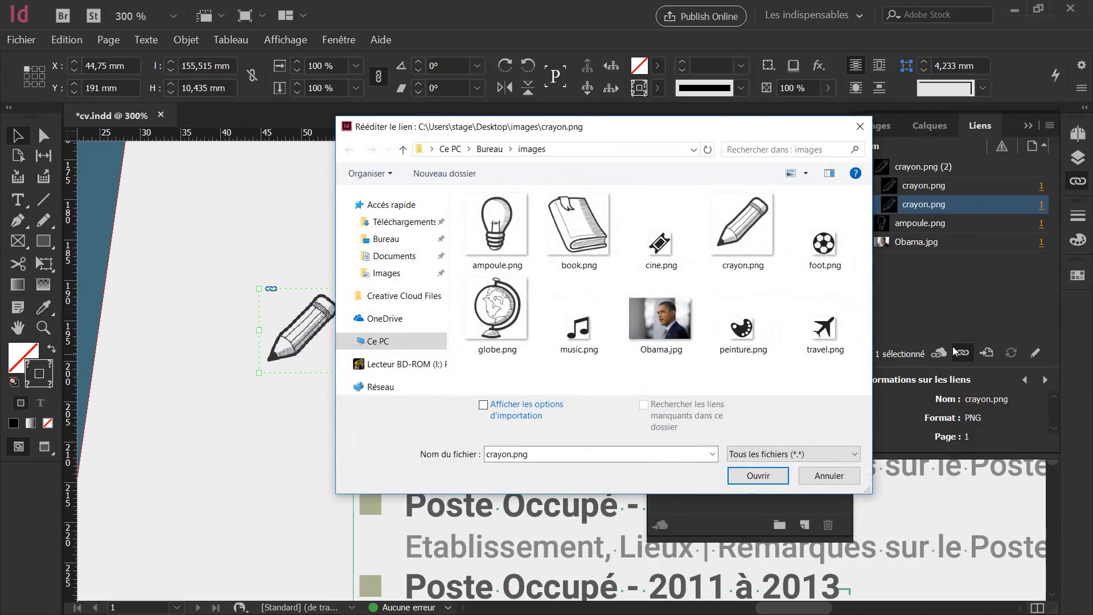
pyautogui.click(578, 230)
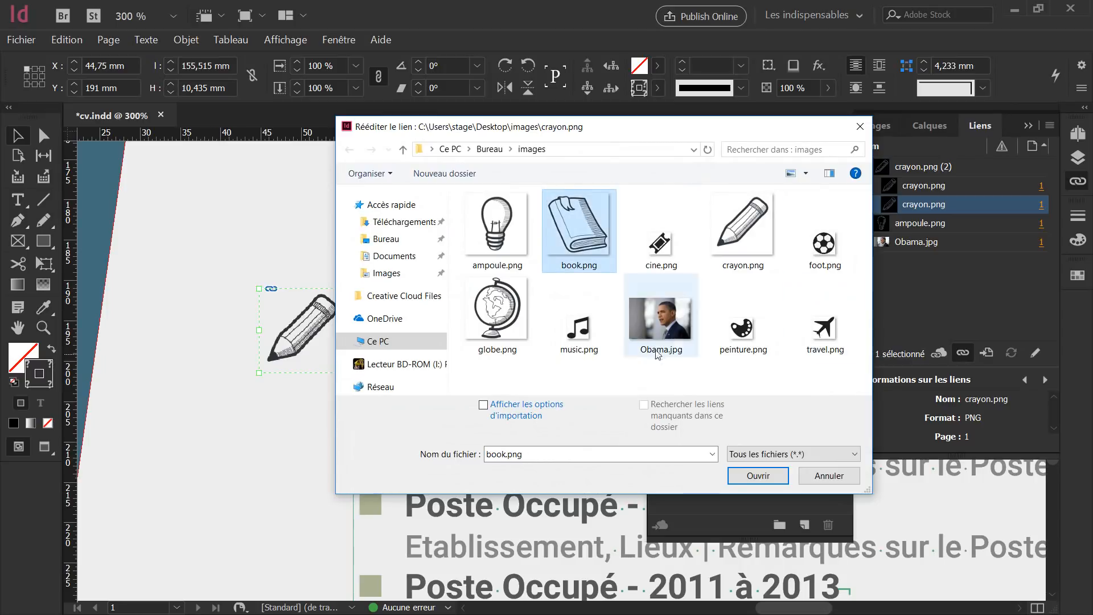
pyautogui.click(751, 475)
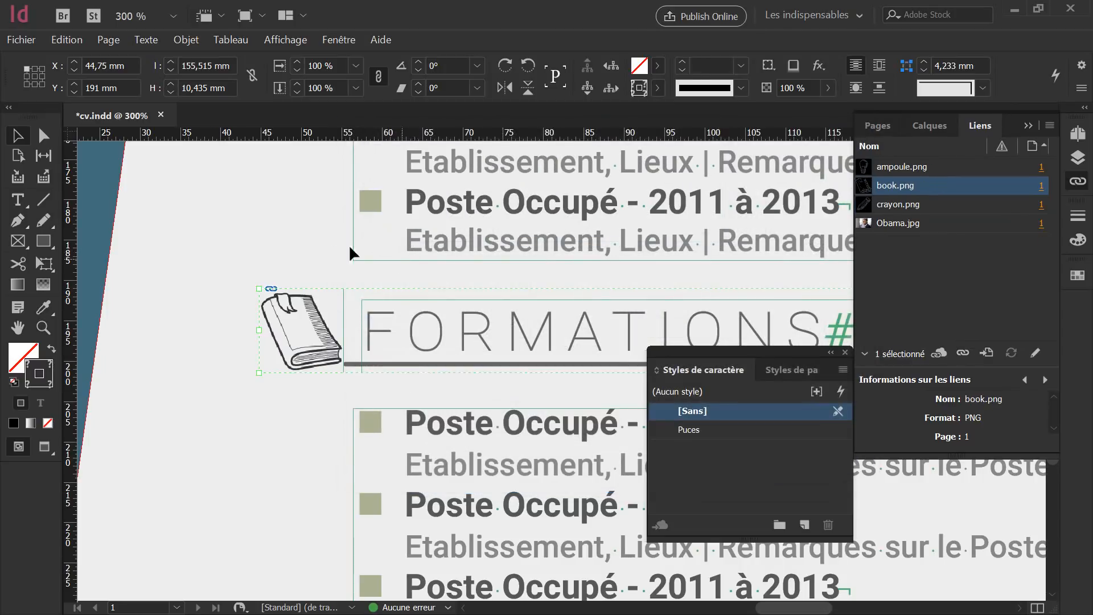
pyautogui.hotkey('ctrl', '1')
# Rewrite the first FORMATIONS entry as 'Diplôme - 2017' with the detail line ending 'Mentions, remarques'.
pyautogui.doubleClick(463, 399)
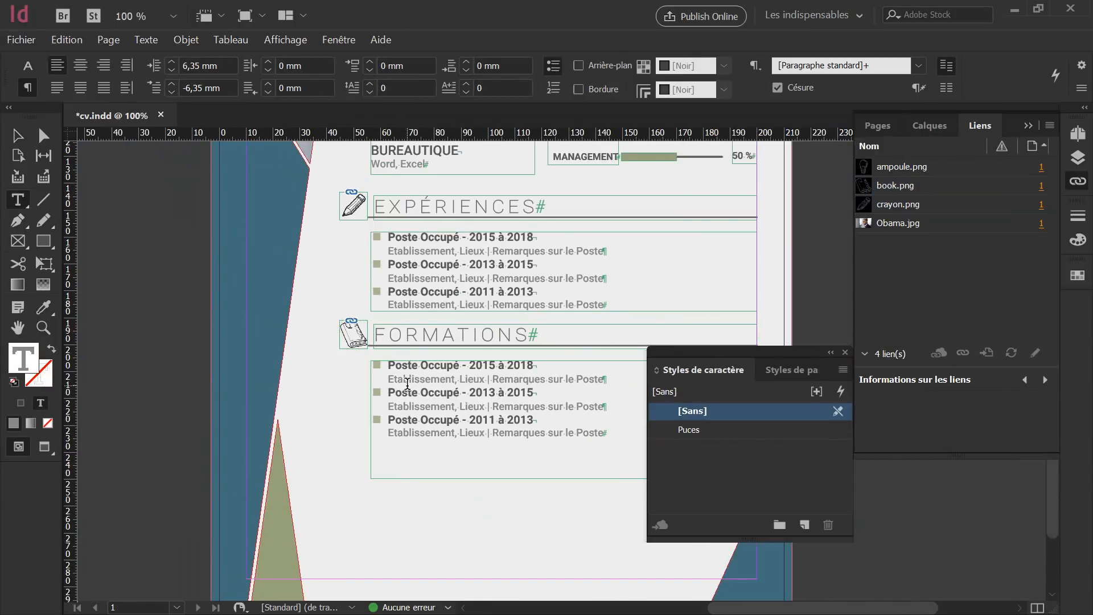
pyautogui.click(391, 365)
pyautogui.moveTo(392, 365); pyautogui.dragTo(540, 359)
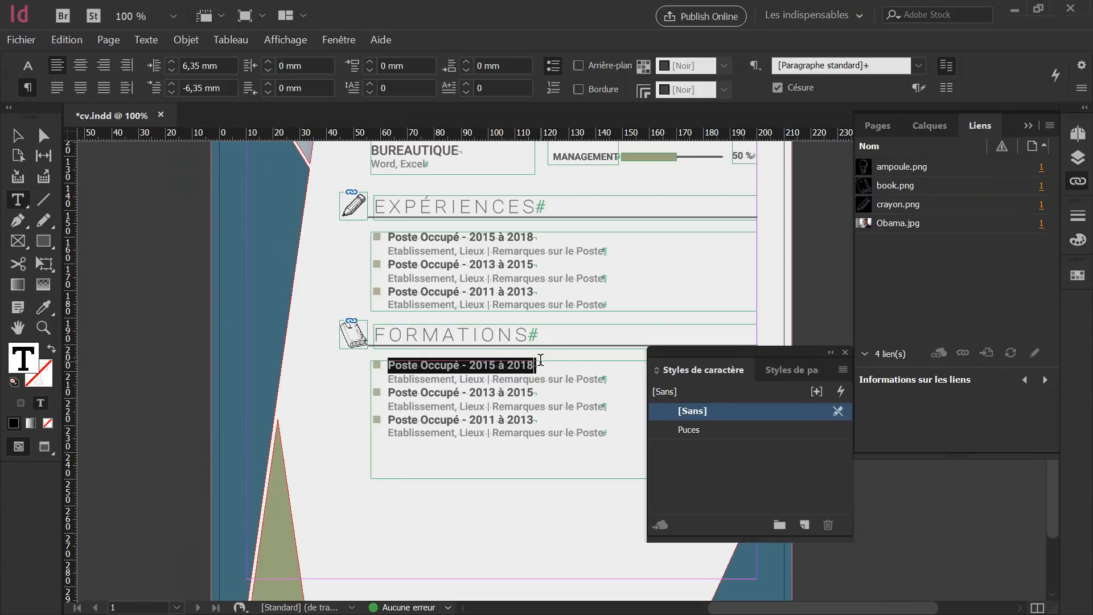
pyautogui.write('Dip')
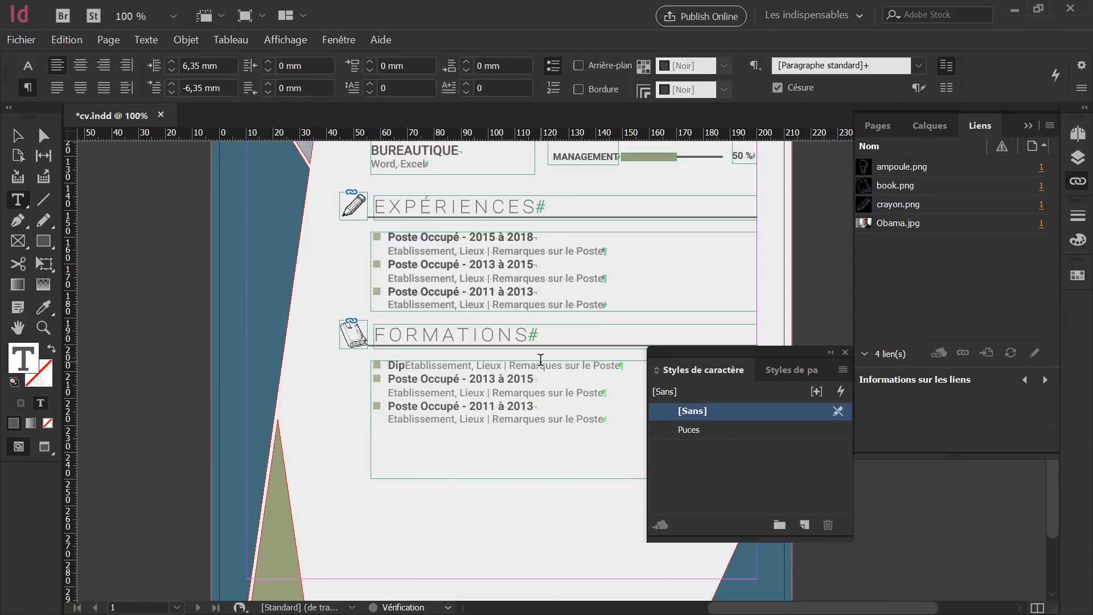
pyautogui.write('l')
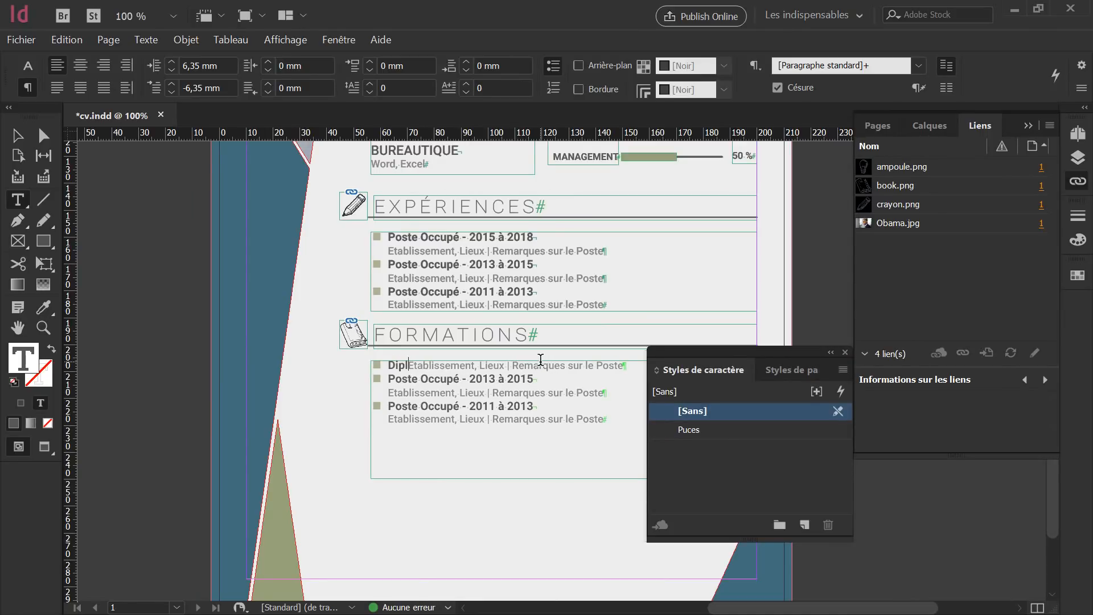
pyautogui.write('ôme')
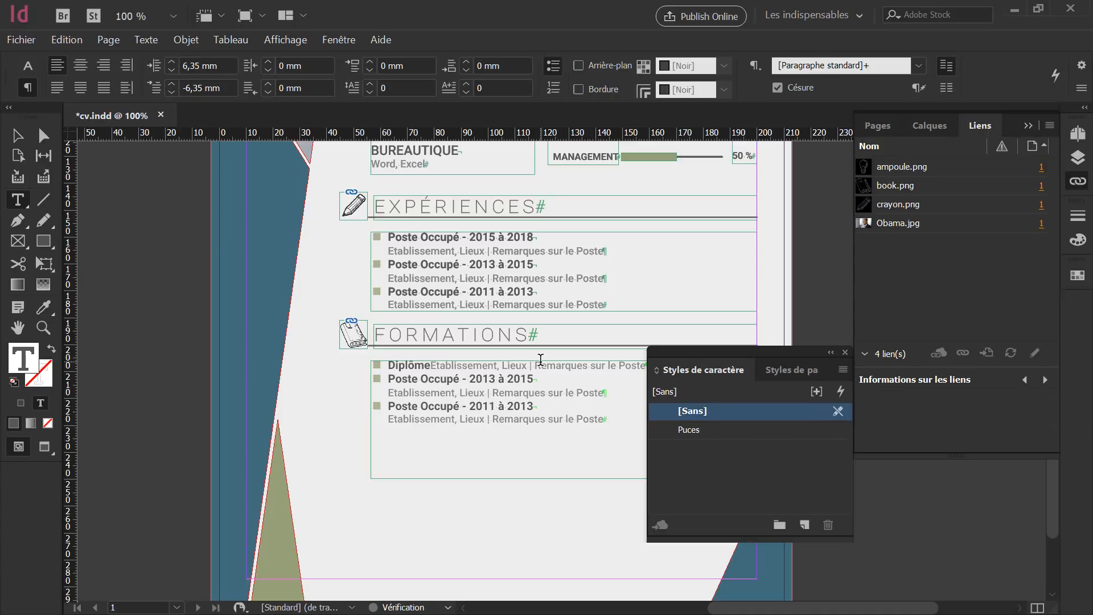
pyautogui.write(' - ')
pyautogui.write('2017')
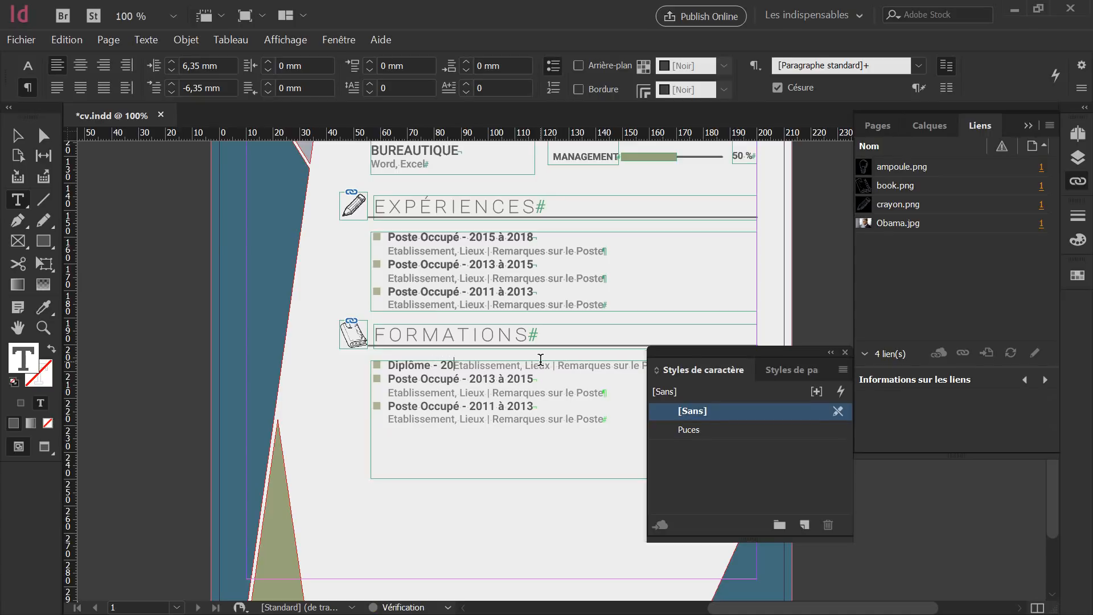
pyautogui.hotkey('shift', 'Return')
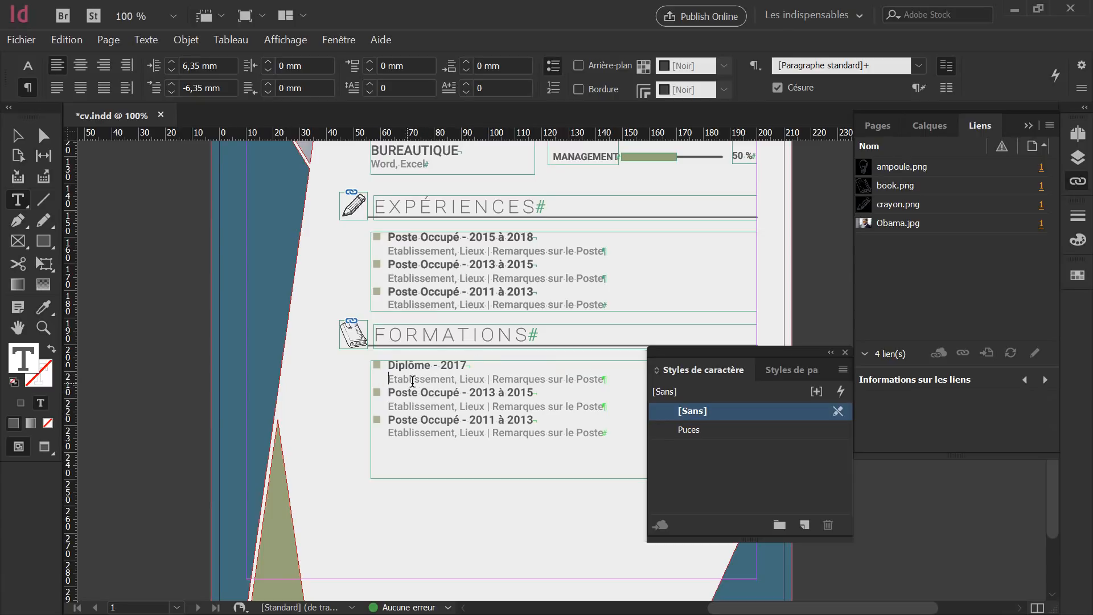
pyautogui.moveTo(455, 379); pyautogui.dragTo(487, 381)
pyautogui.press('BackSpace')
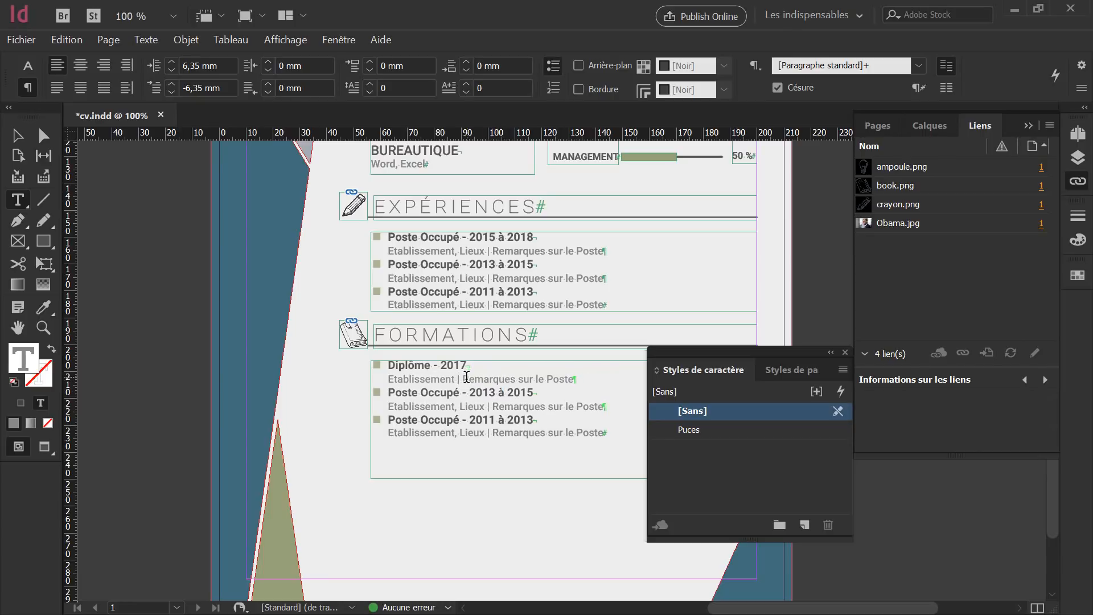
pyautogui.moveTo(465, 378); pyautogui.dragTo(592, 378)
pyautogui.write('Mentions')
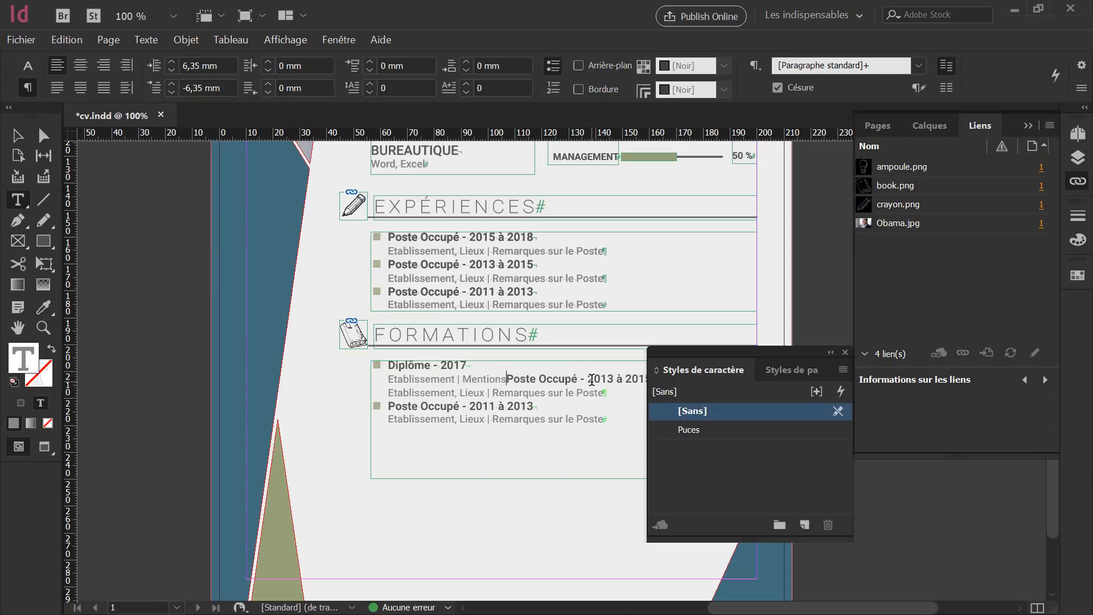
pyautogui.write(', remar')
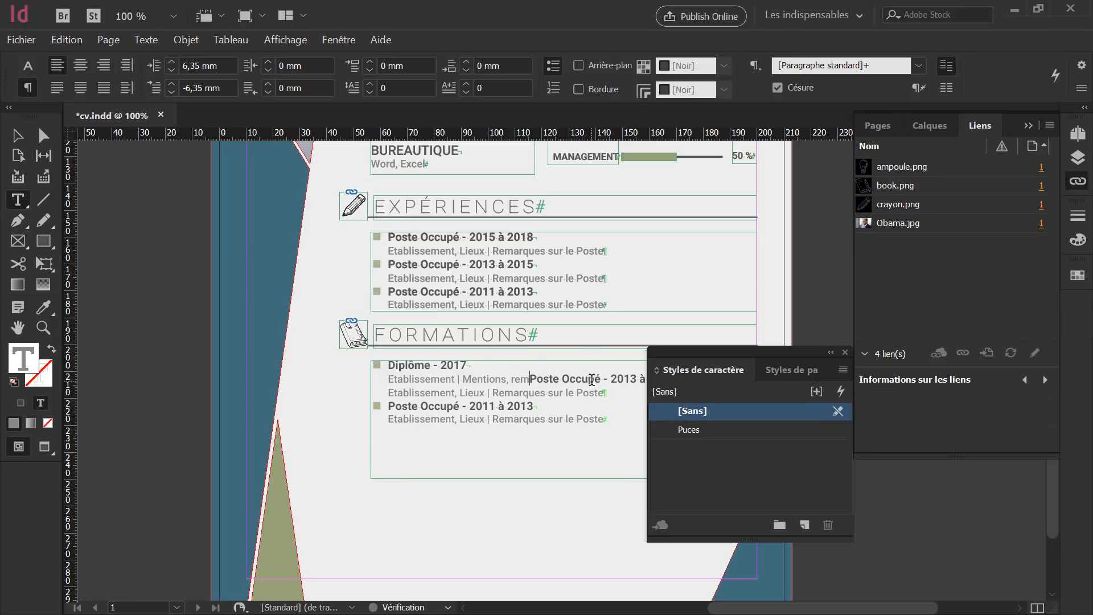
pyautogui.write('ques')
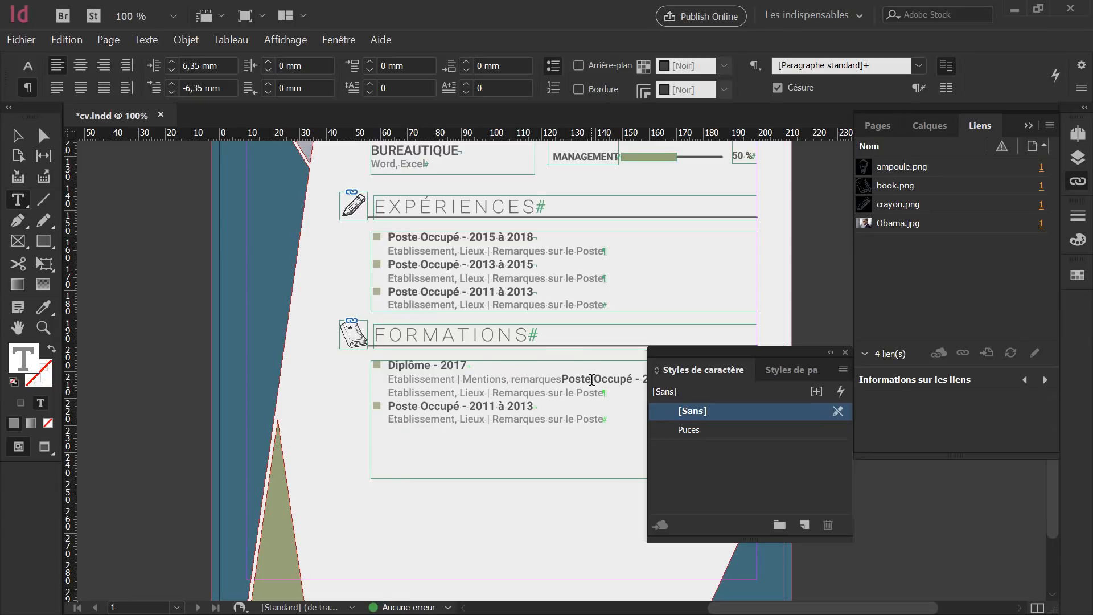
pyautogui.press('Return')
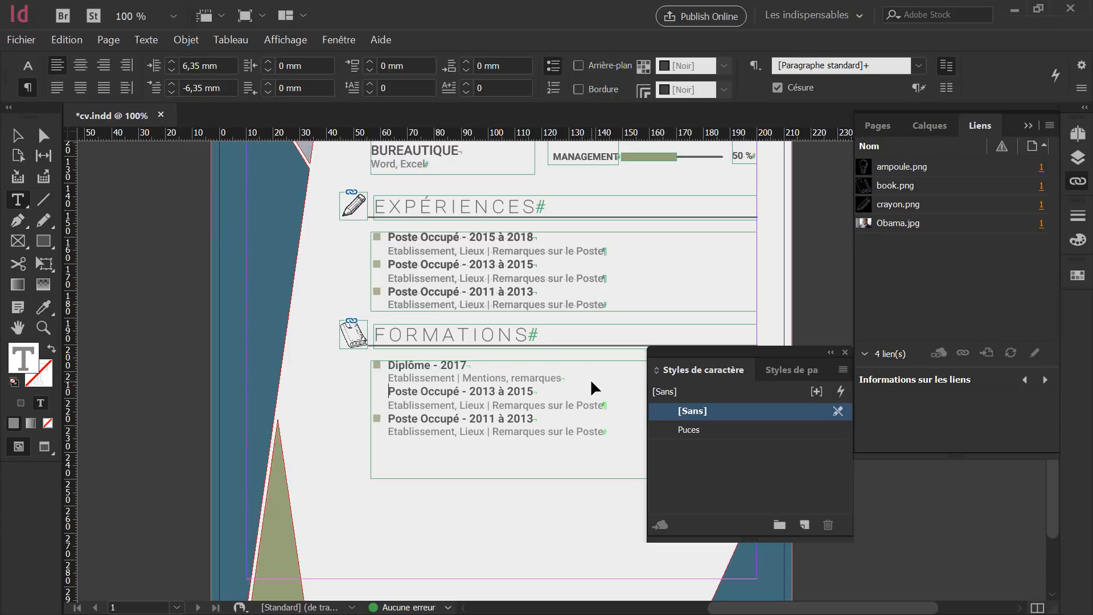
pyautogui.press('BackSpace')
pyautogui.press('Return')
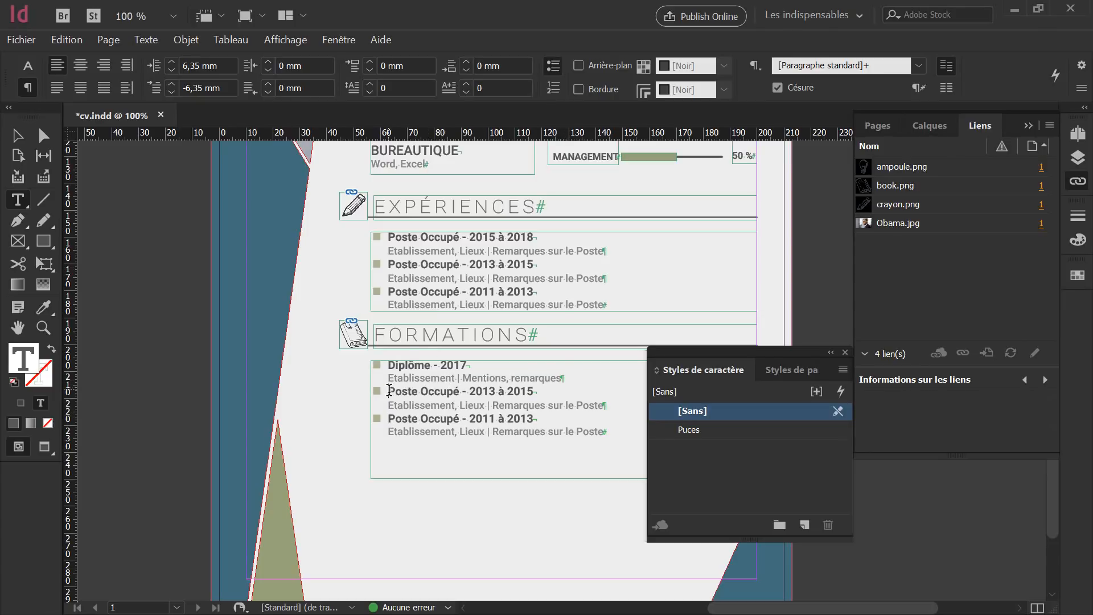
# Delete the remaining old entries and paste copies of the Diplôme entry to make four.
pyautogui.click(567, 378)
pyautogui.moveTo(386, 391); pyautogui.dragTo(625, 431)
pyautogui.press('BackSpace')
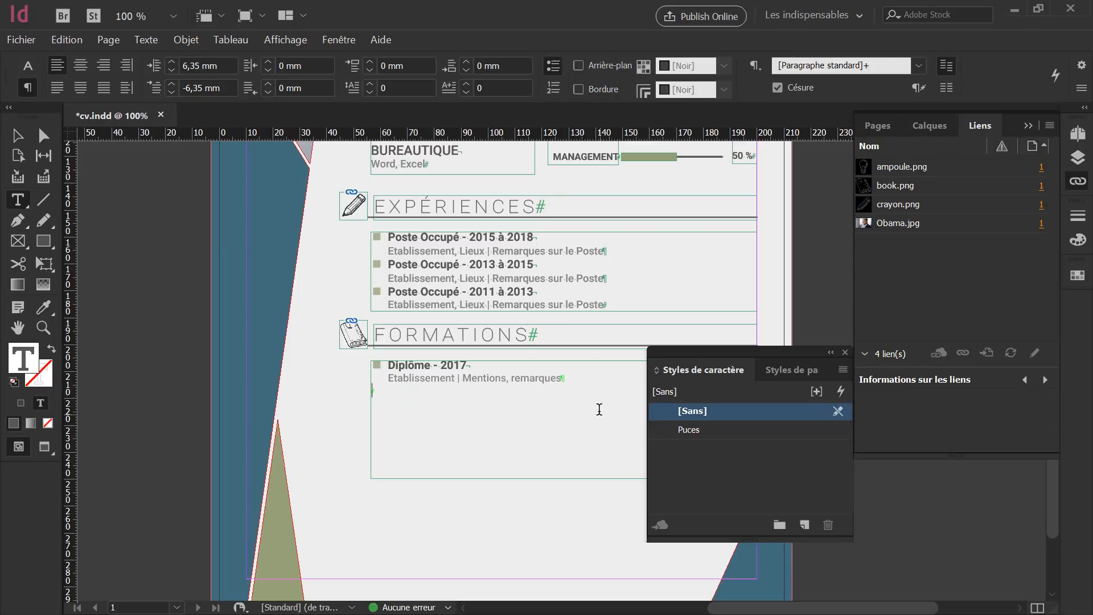
pyautogui.moveTo(567, 378); pyautogui.dragTo(384, 360)
pyautogui.hotkey('ctrl', 'c')
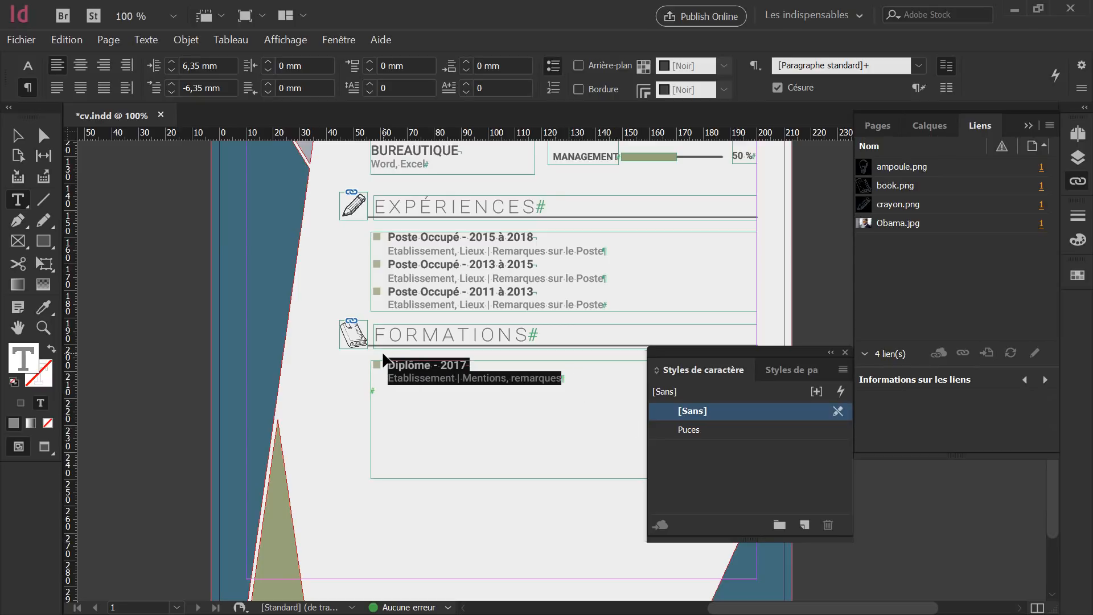
pyautogui.click(562, 383)
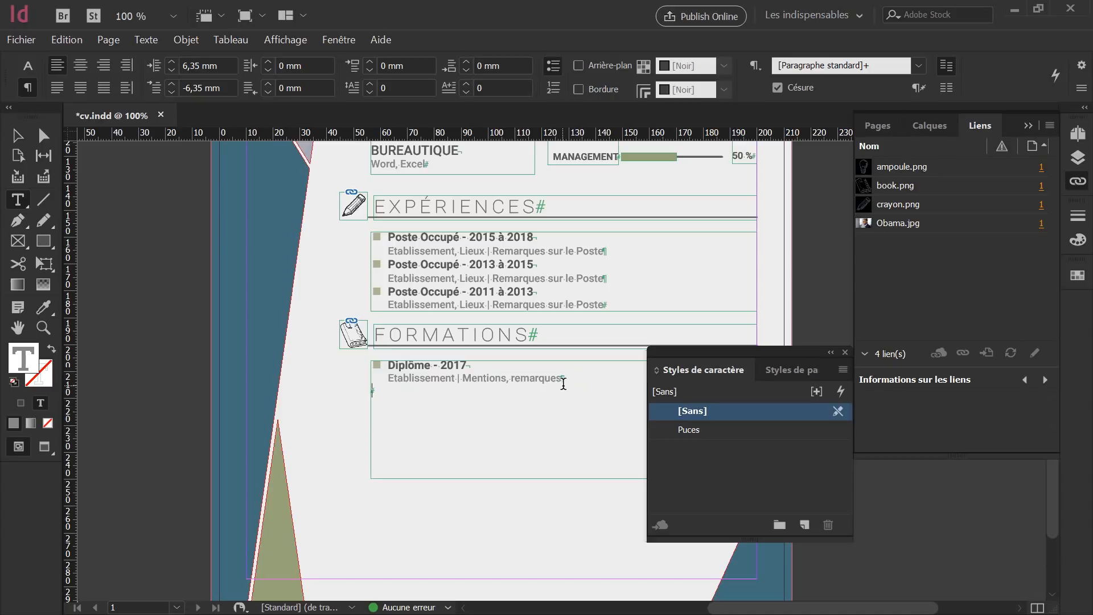
pyautogui.hotkey('ctrl', 'v')
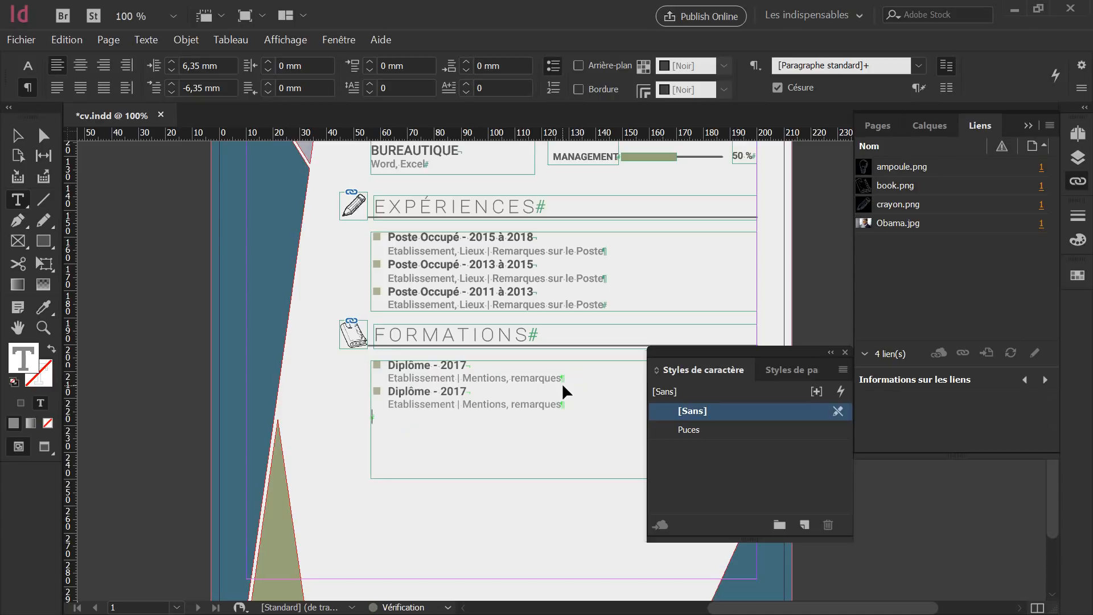
pyautogui.hotkey('ctrl', 'v')
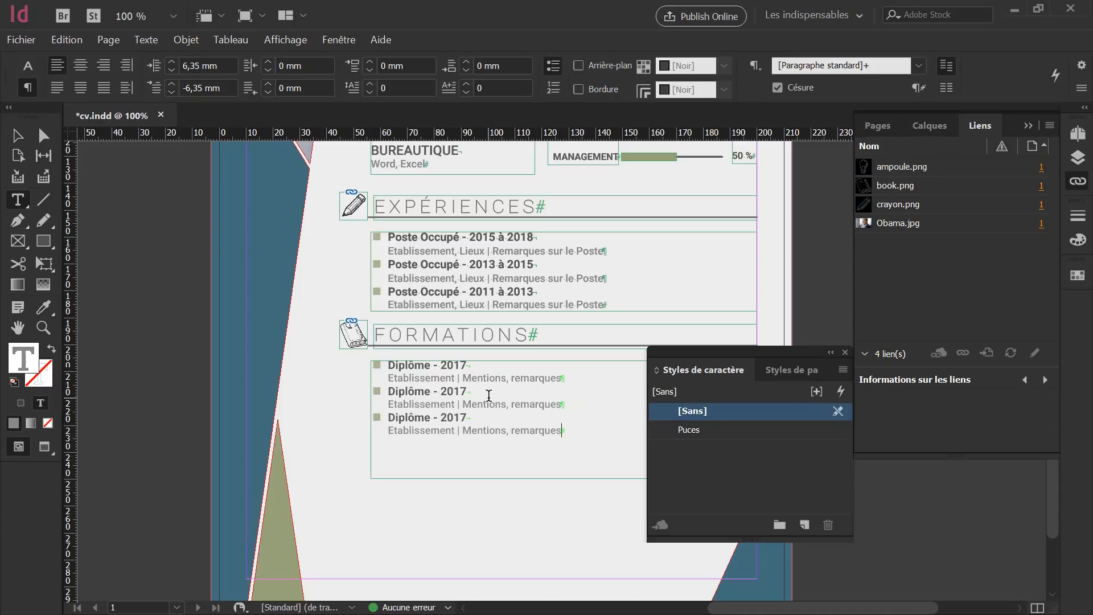
pyautogui.press('Return')
pyautogui.hotkey('ctrl', 'v')
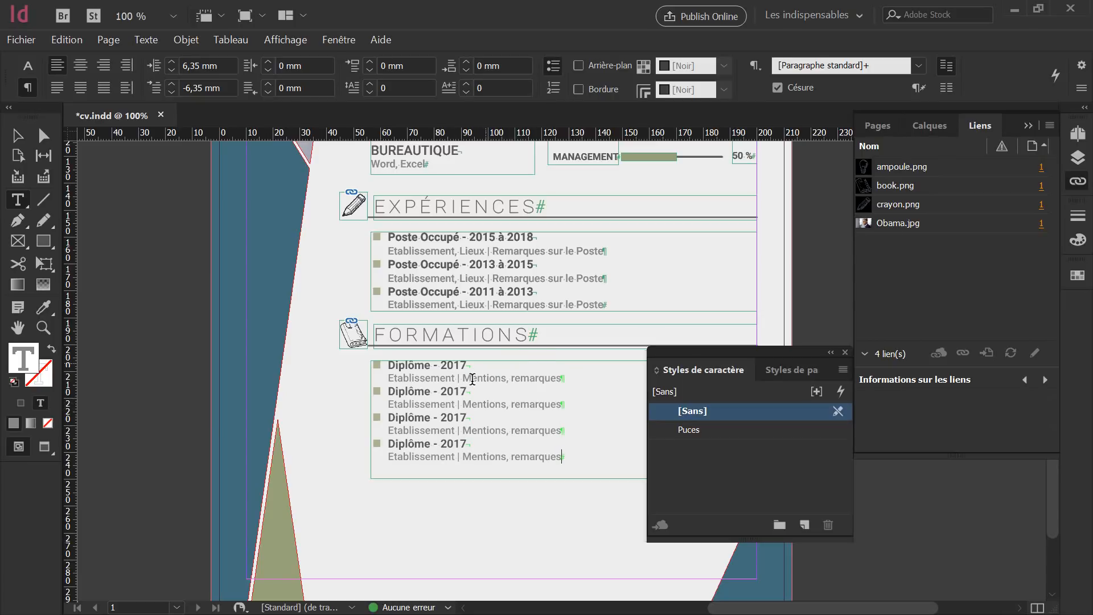
# Change the copied years to 2015, 2013 and 2011, restoring the line break after 2013.
pyautogui.click(465, 391)
pyautogui.press('BackSpace')
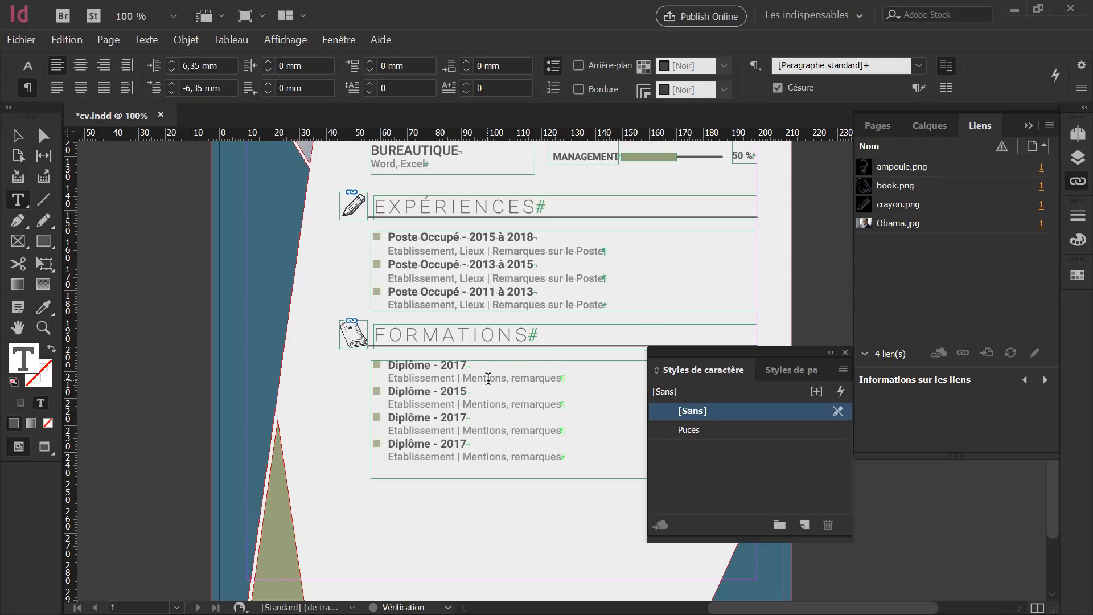
pyautogui.click(469, 416)
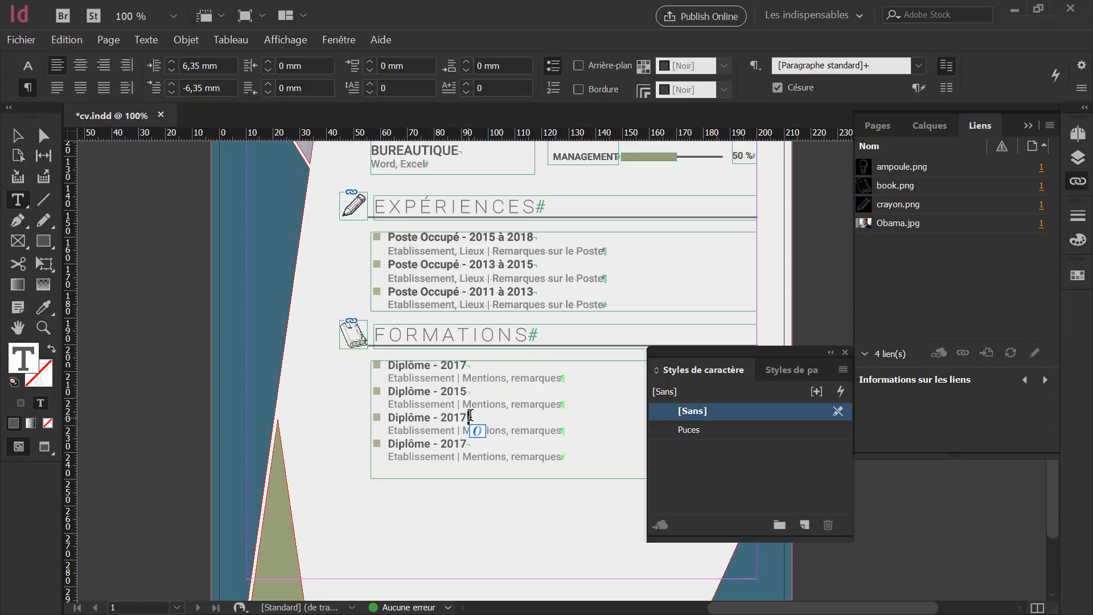
pyautogui.press('Delete')
pyautogui.write('3')
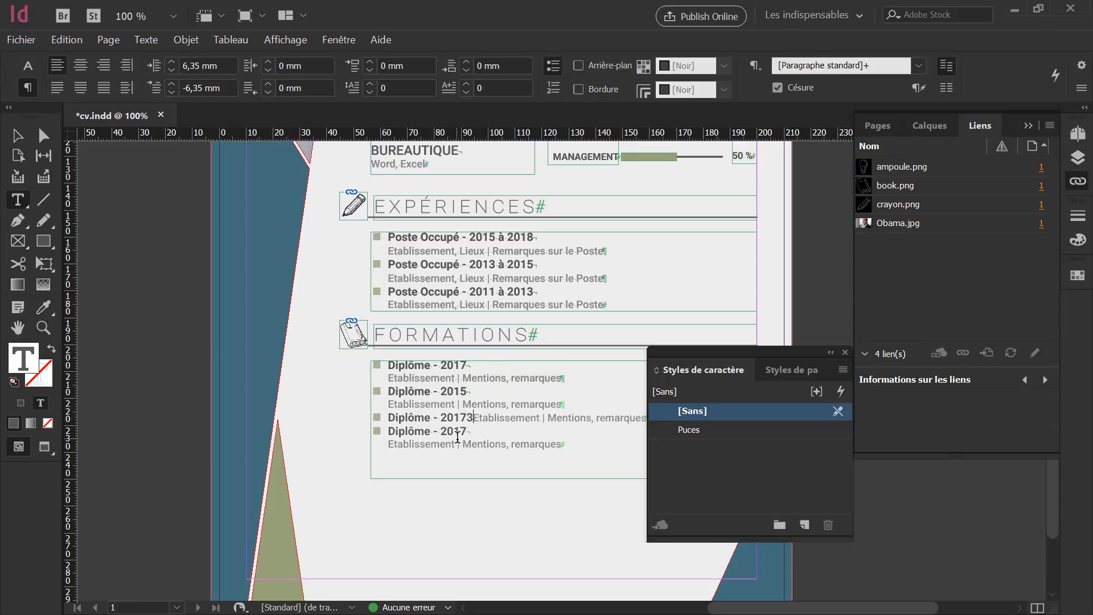
pyautogui.press('BackSpace')
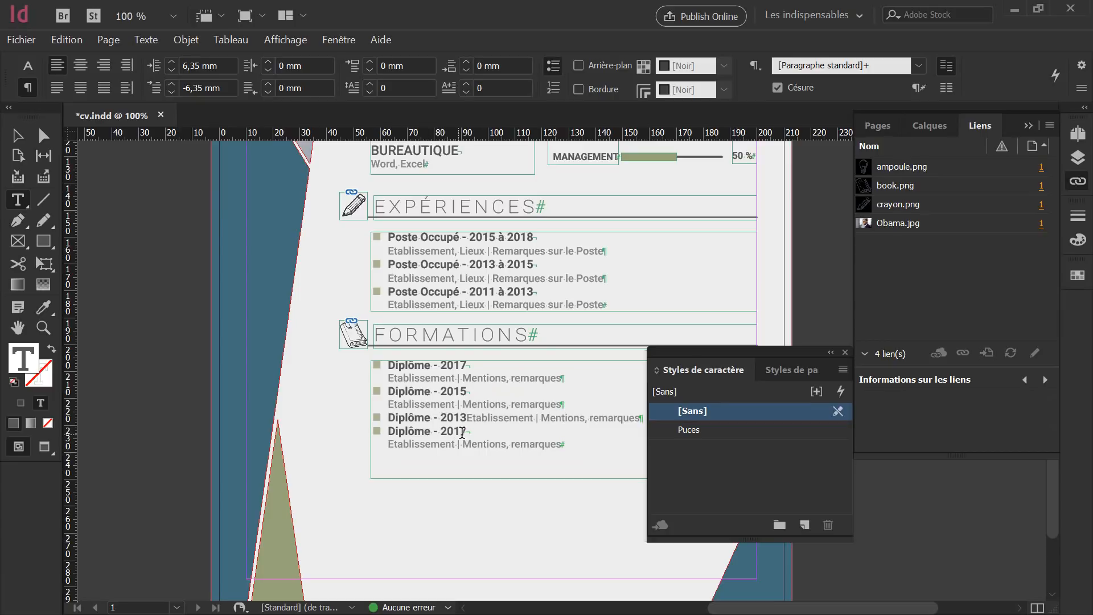
pyautogui.moveTo(461, 431); pyautogui.dragTo(468, 432)
pyautogui.moveTo(472, 432); pyautogui.dragTo(468, 429)
pyautogui.click(491, 430)
pyautogui.press('BackSpace')
pyautogui.write('1')
pyautogui.hotkey('shift', 'Return')
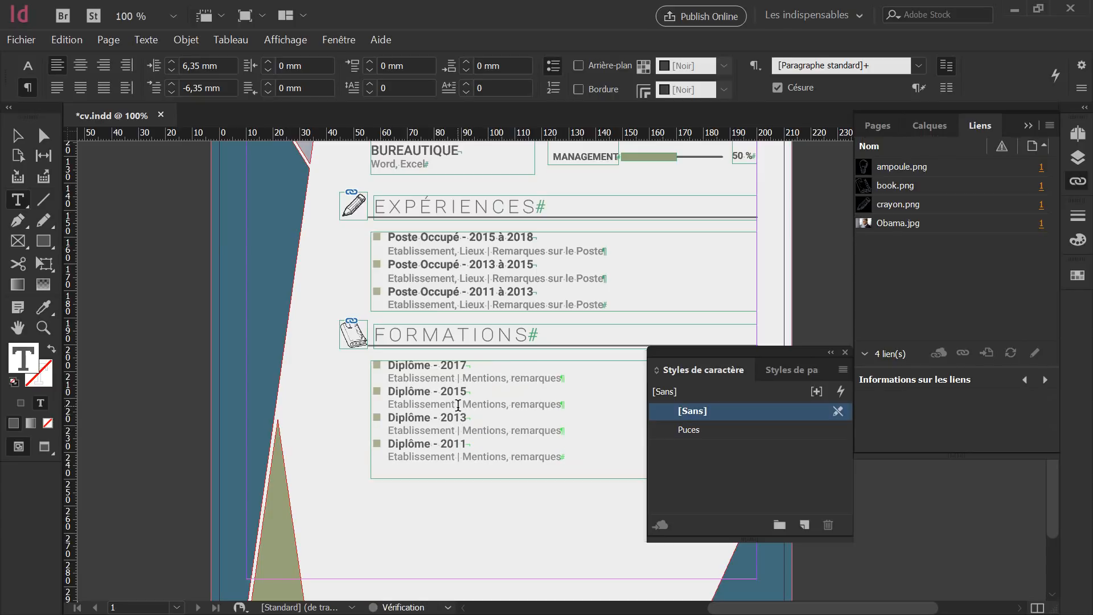
pyautogui.click(489, 430)
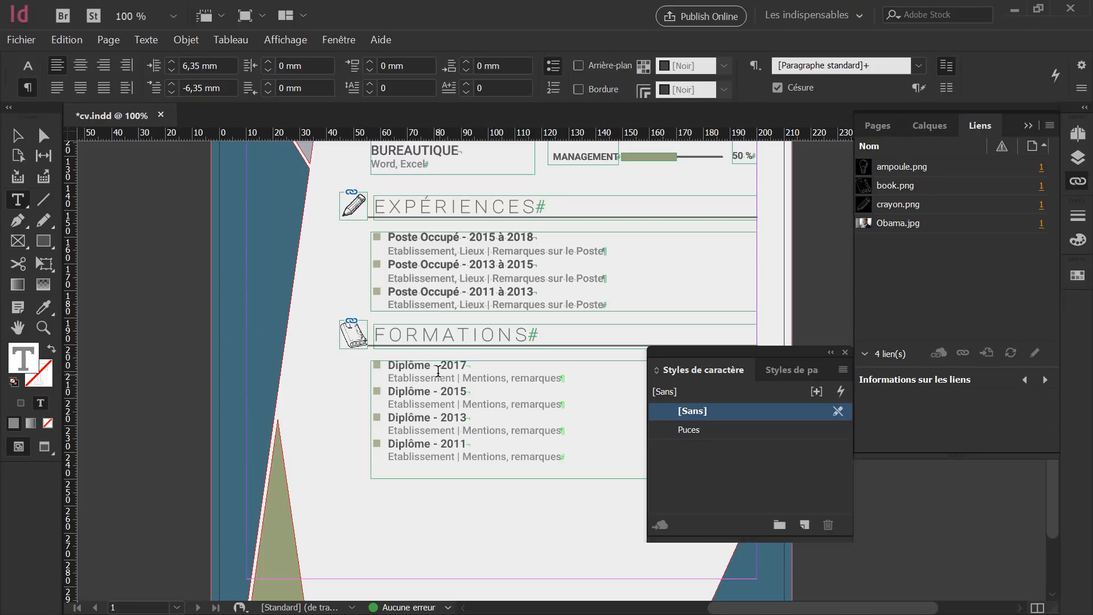
# Give the FORMATIONS diploma entries 2 mm of space after.
pyautogui.moveTo(564, 455); pyautogui.dragTo(389, 351)
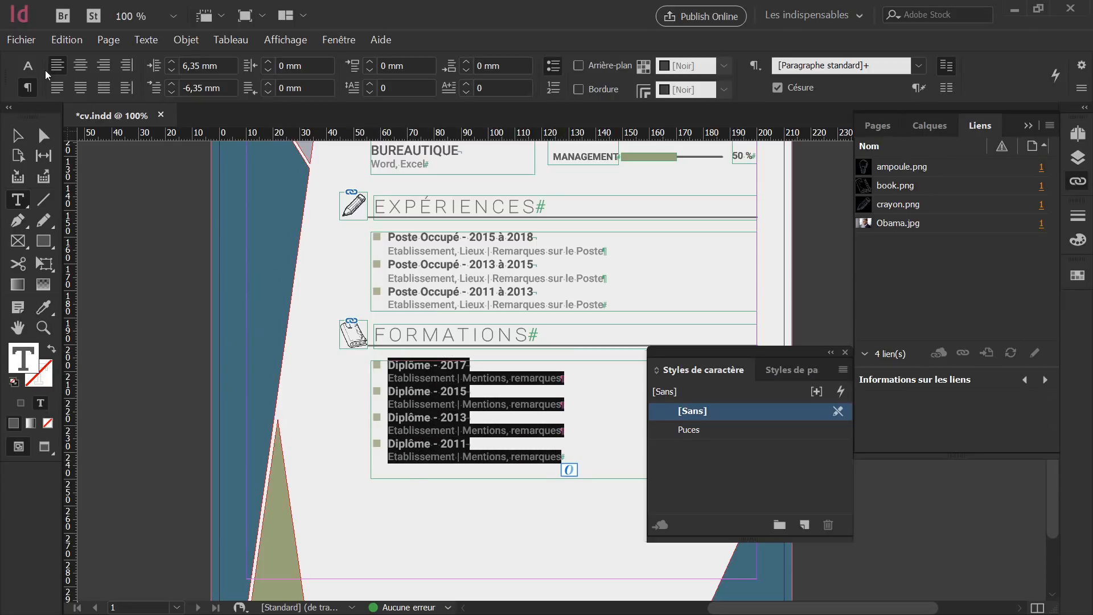
pyautogui.click(452, 65)
pyautogui.write('1')
pyautogui.press('Return')
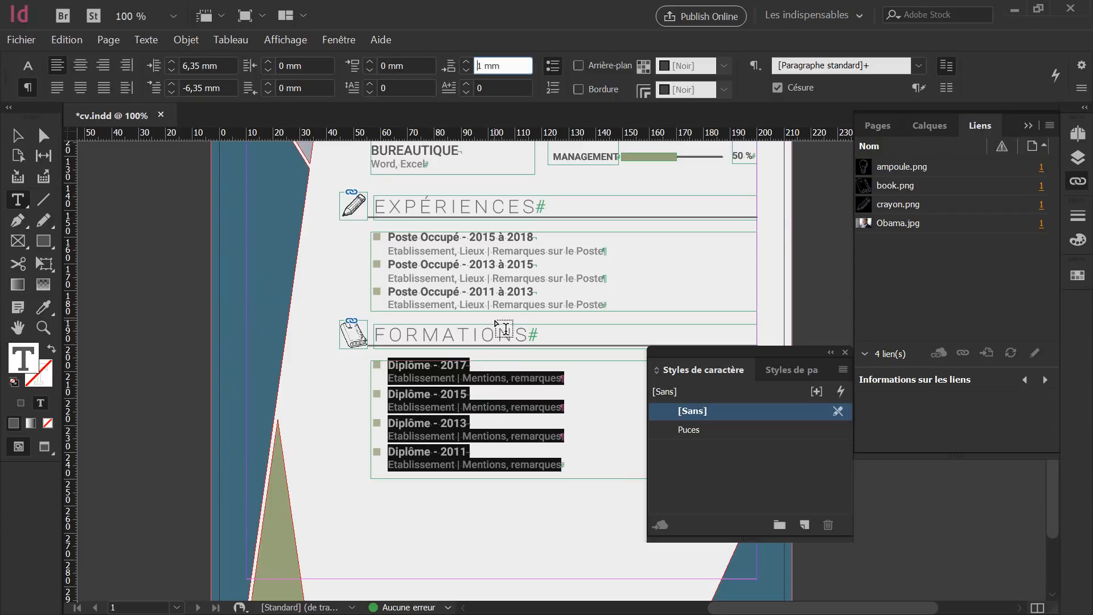
pyautogui.press('Up')
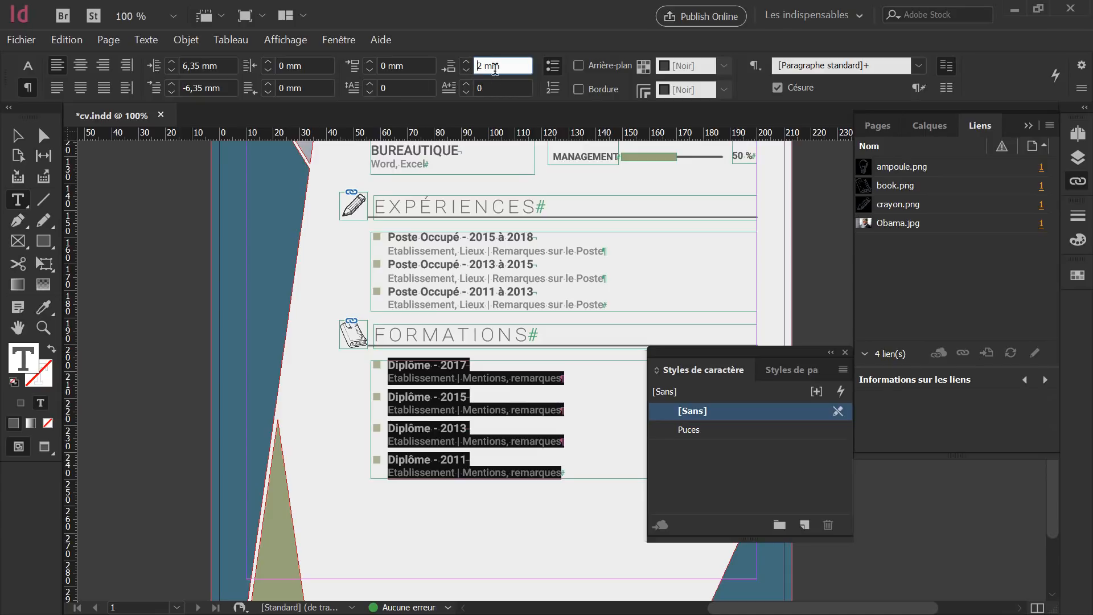
# Give the EXPÉRIENCES job entries 2 mm of space after as well.
pyautogui.moveTo(618, 303); pyautogui.dragTo(389, 236)
pyautogui.click(450, 66)
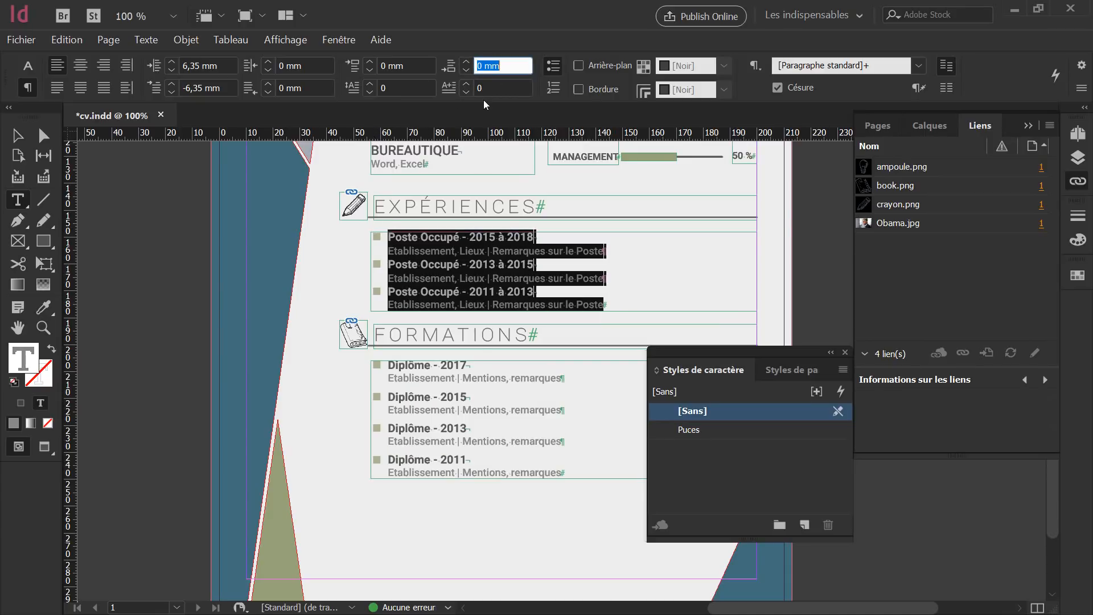
pyautogui.write('2')
pyautogui.press('Return')
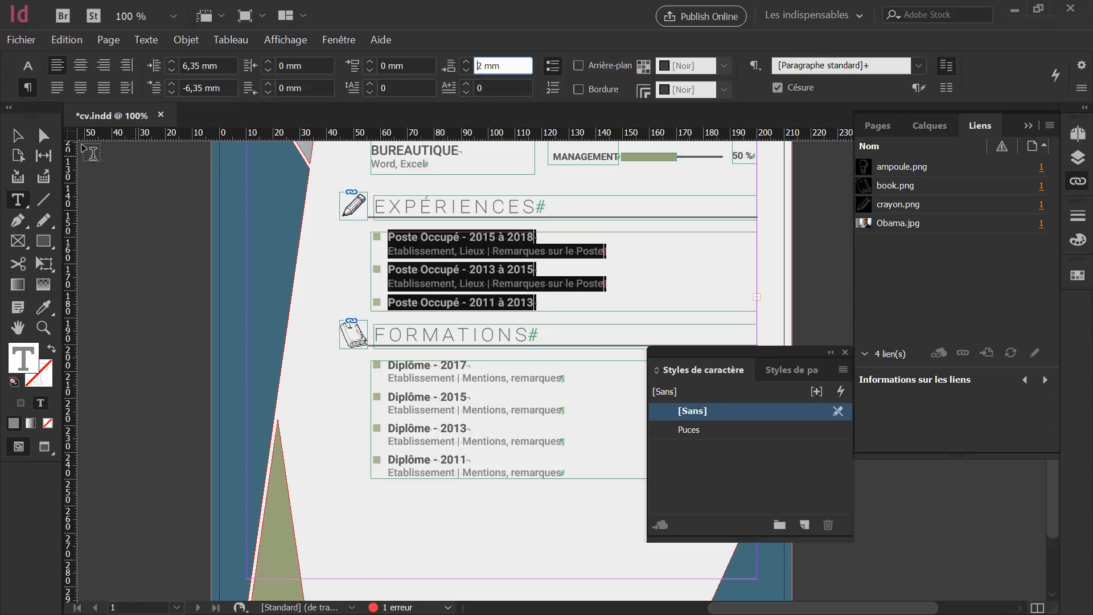
# Stretch the EXPÉRIENCES frame to 34 mm tall and nudge the FORMATIONS heading and list down.
pyautogui.click(17, 135)
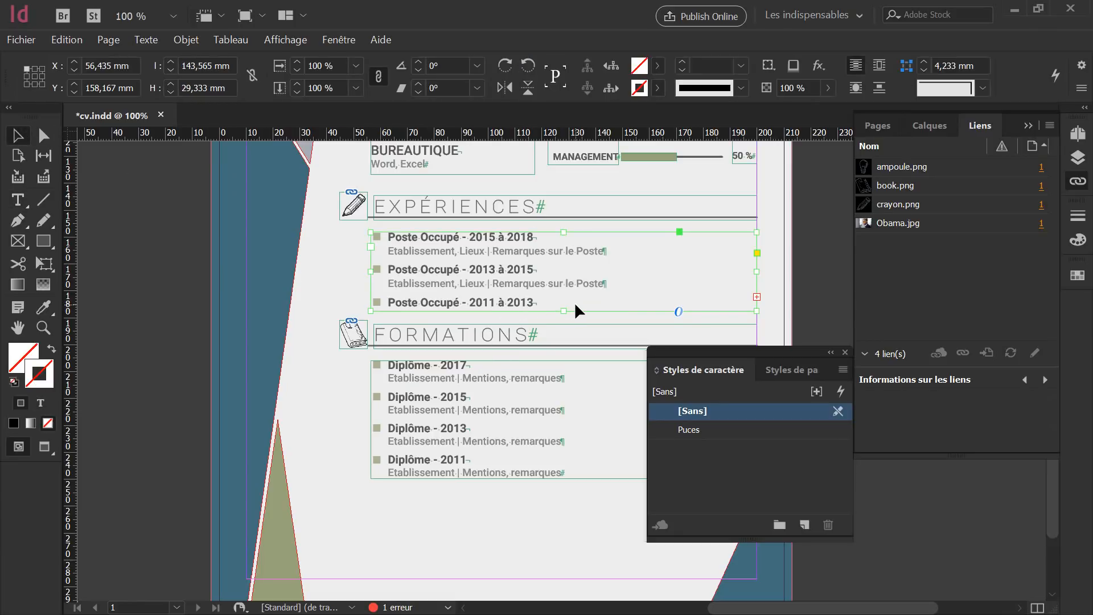
pyautogui.moveTo(563, 311); pyautogui.dragTo(563, 324)
pyautogui.click(550, 335)
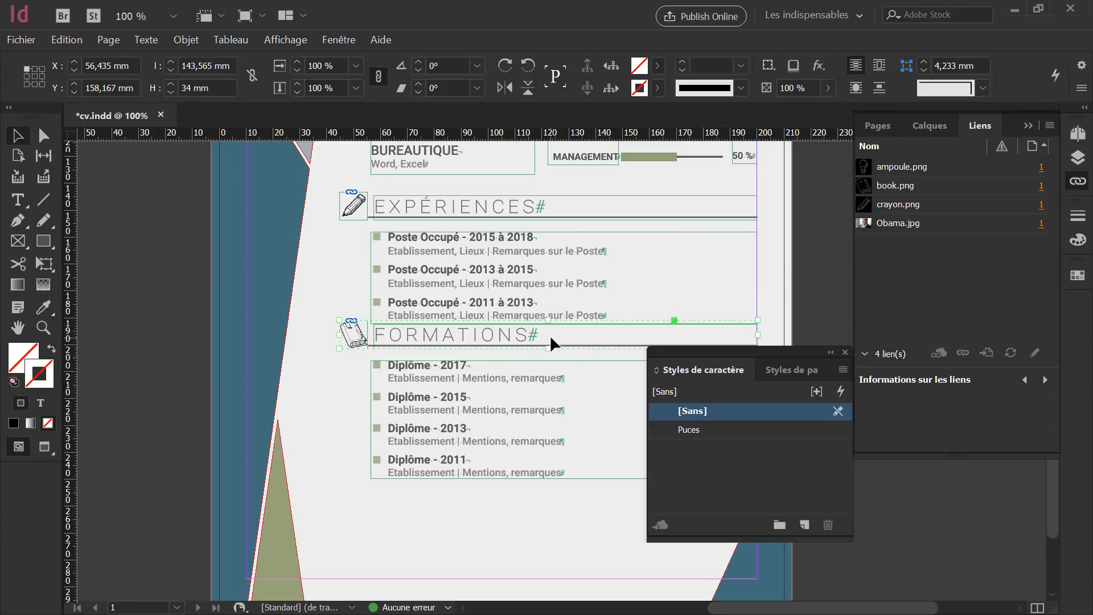
pyautogui.click(546, 387)
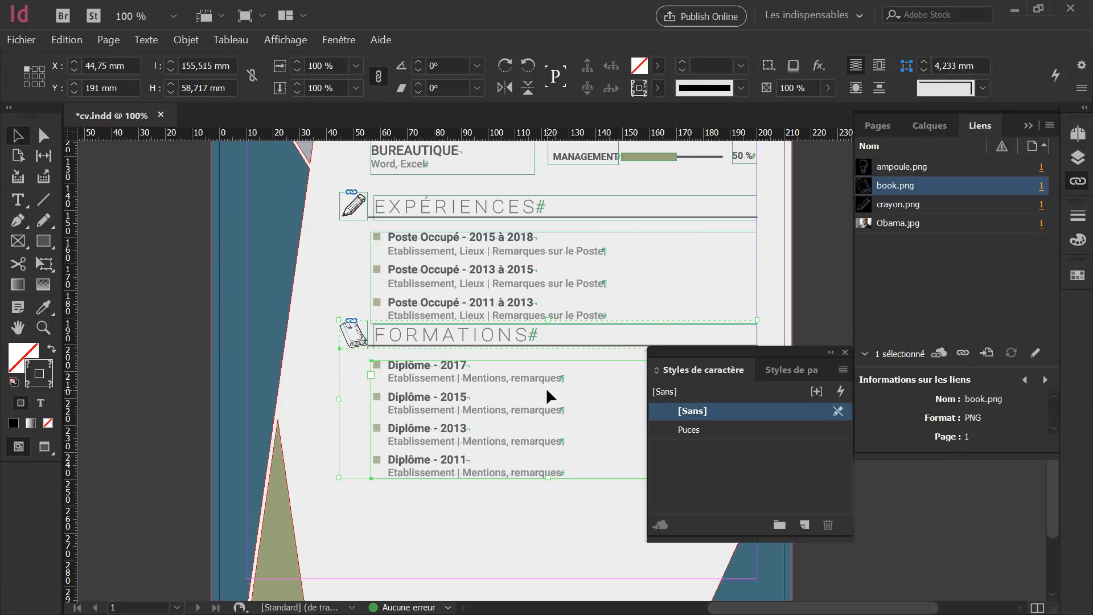
pyautogui.press('Down')
pyautogui.press('Down')
pyautogui.press('Down')
pyautogui.press('Down')
pyautogui.press('Down')
pyautogui.press('Down')
pyautogui.press('Down')
pyautogui.press('Down')
pyautogui.press('Down')
pyautogui.press('Down')
pyautogui.press('Down')
pyautogui.press('Down')
pyautogui.press('Down')
pyautogui.press('Down')
pyautogui.press('Down')
pyautogui.press('Down')
pyautogui.press('Down')
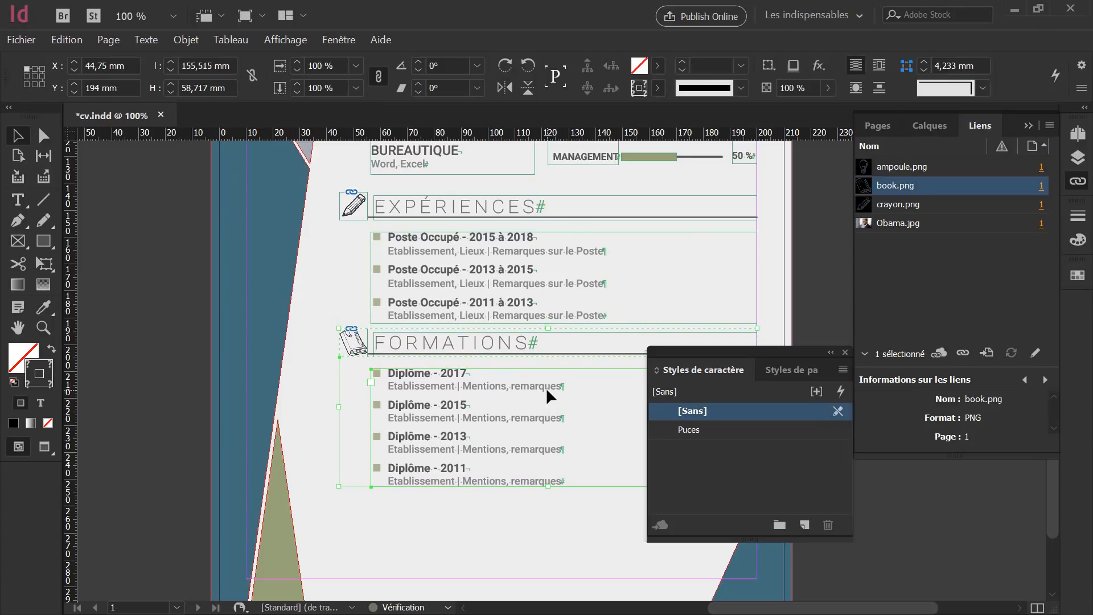
pyautogui.press('Down')
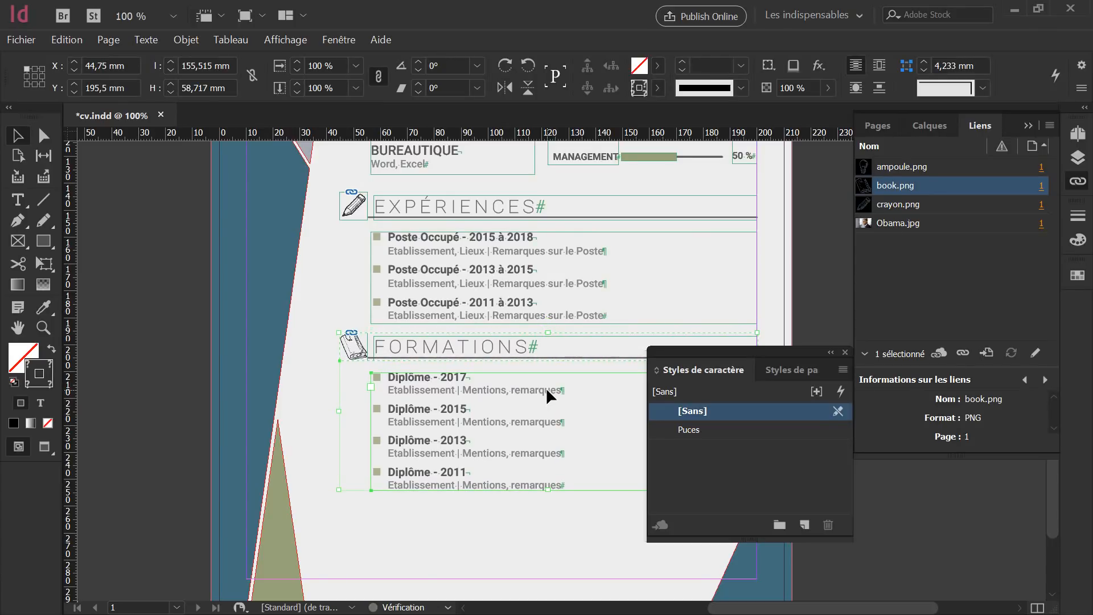
pyautogui.press('Down')
pyautogui.press('Down')
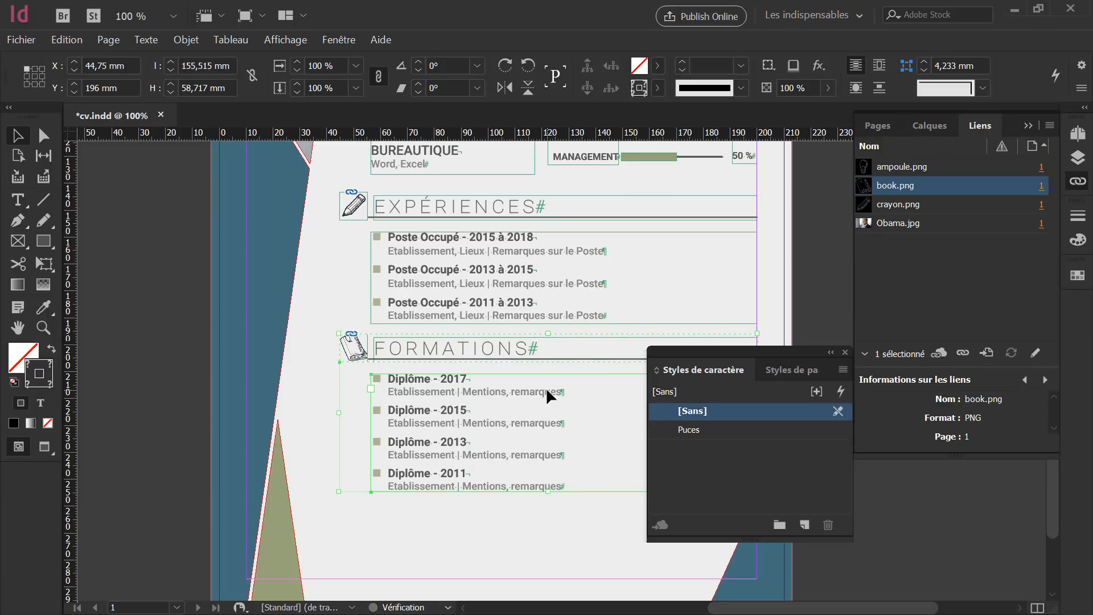
pyautogui.click(525, 515)
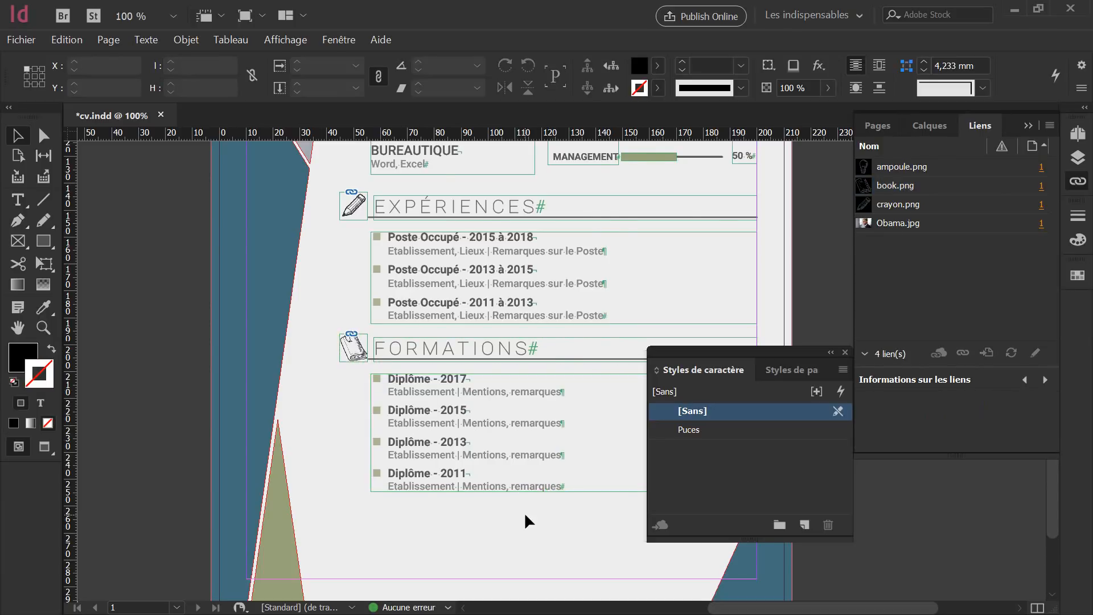
pyautogui.hotkey('shift', 'w')
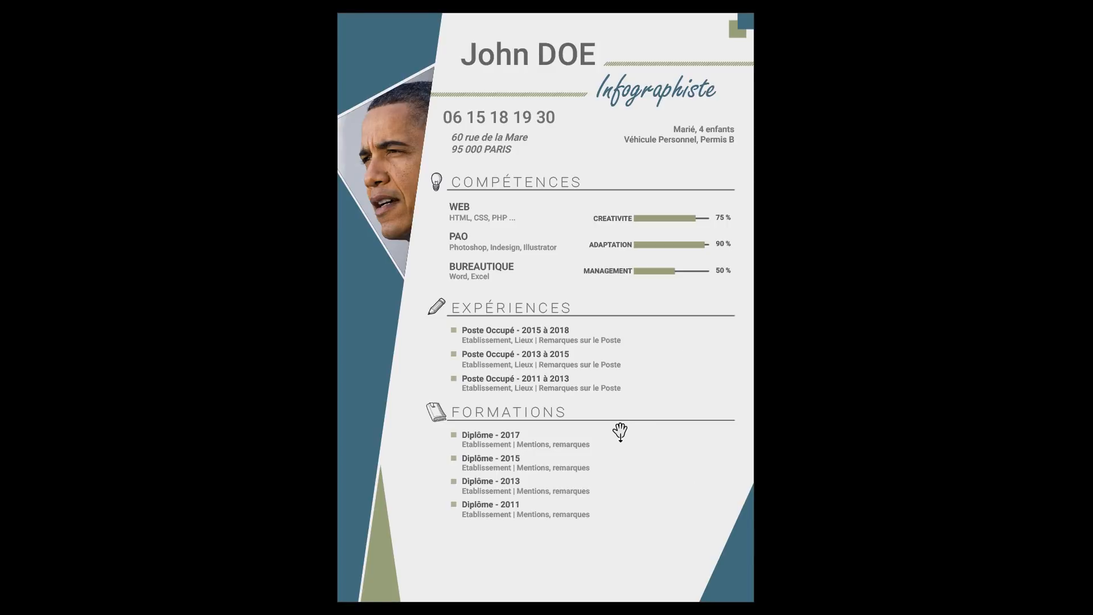
pyautogui.press('Escape')
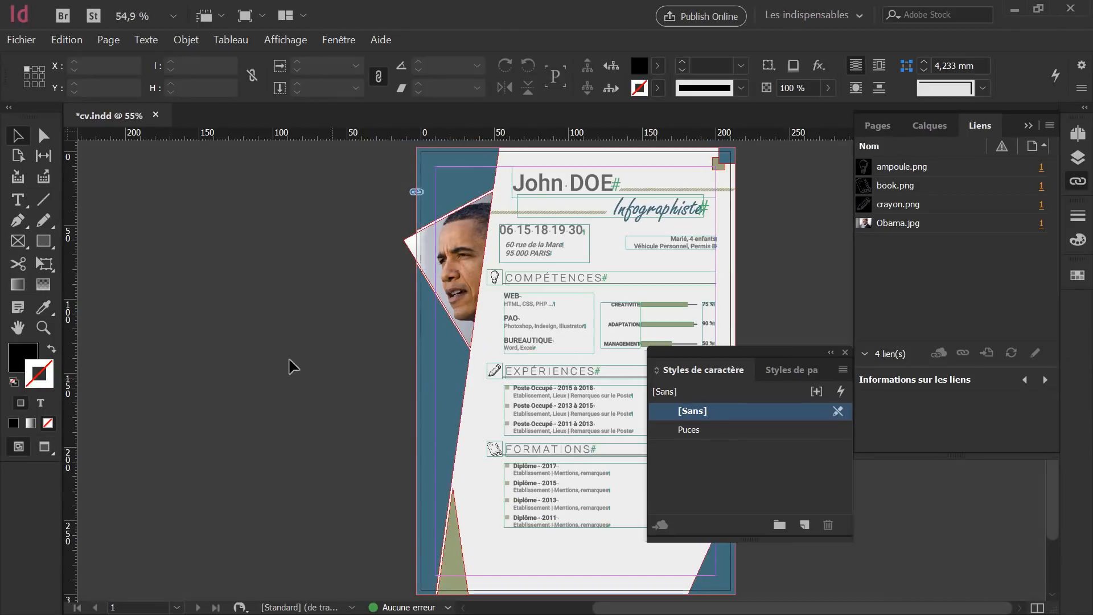
# Move both list frames' left edge to X 78,5 mm, then view the CV in Presentation mode.
pyautogui.scroll(-3, 219, 320)
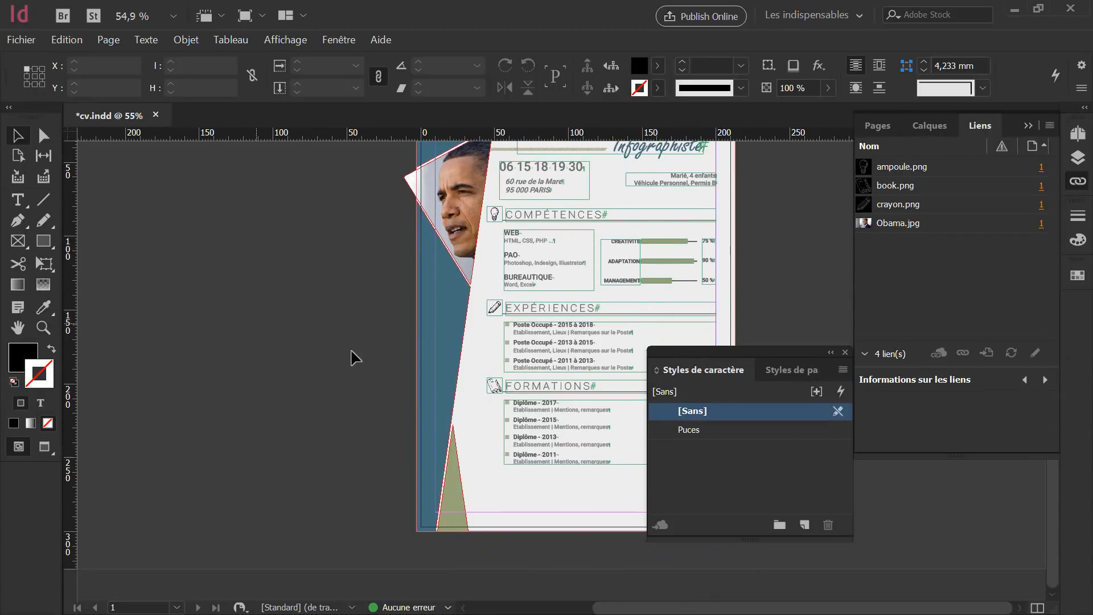
pyautogui.scroll(3, 556, 388)
pyautogui.click(563, 307)
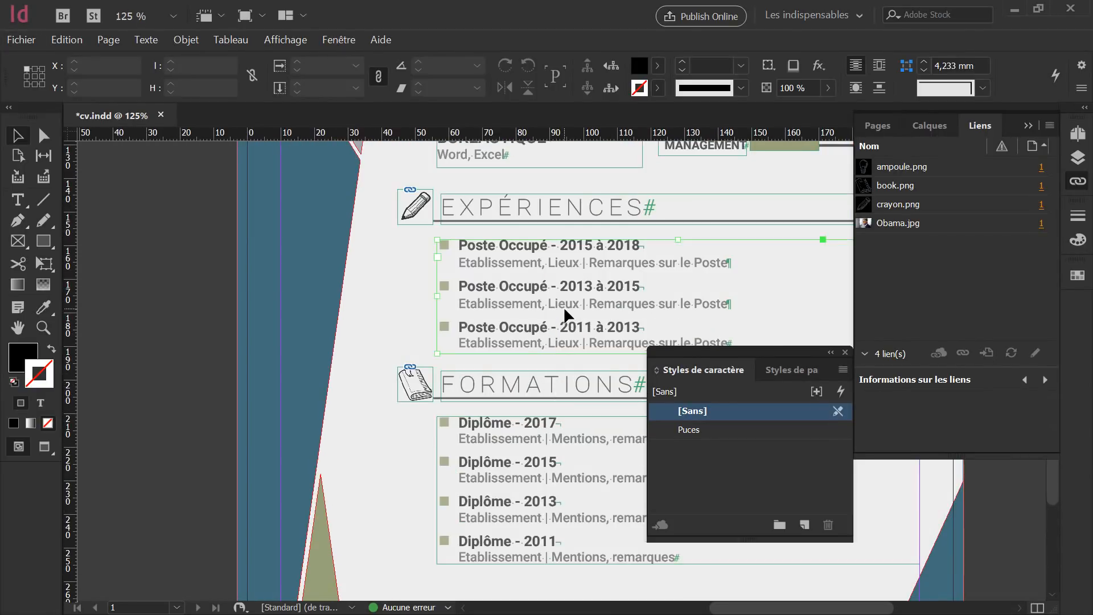
pyautogui.keyDown('shift'); pyautogui.click(496, 480); pyautogui.keyUp('shift')
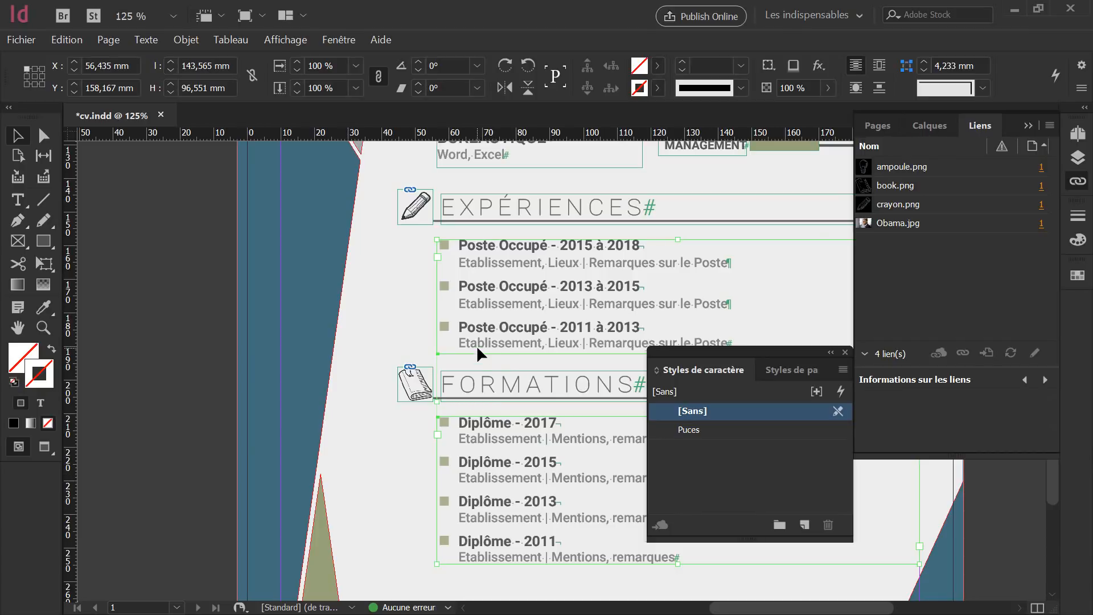
pyautogui.scroll(-2, 476, 347)
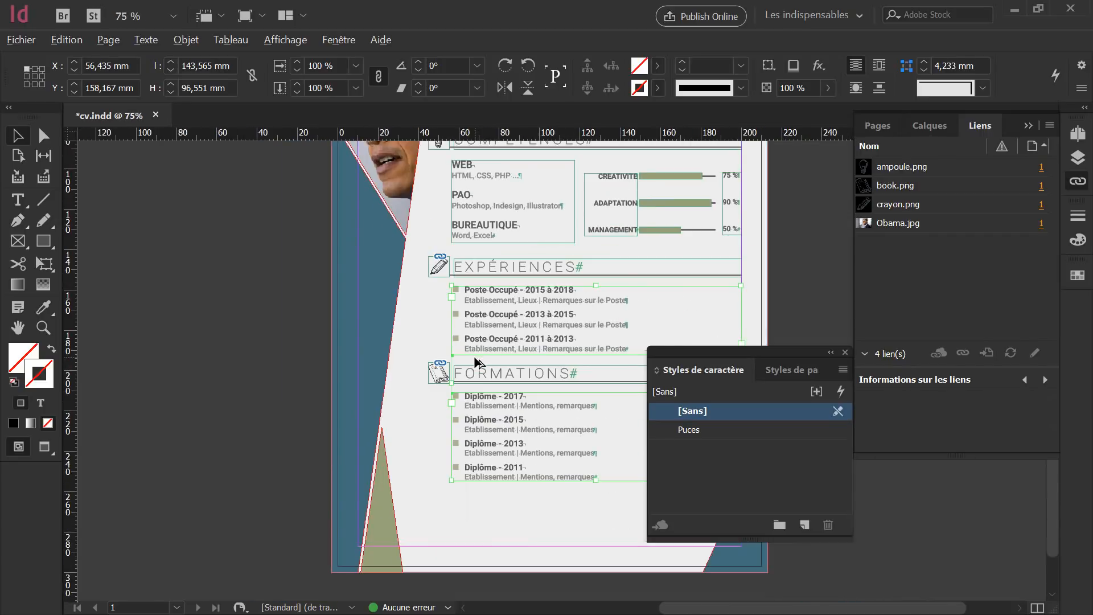
pyautogui.press('alt')
pyautogui.moveTo(449, 479); pyautogui.dragTo(487, 487)
pyautogui.click(456, 447)
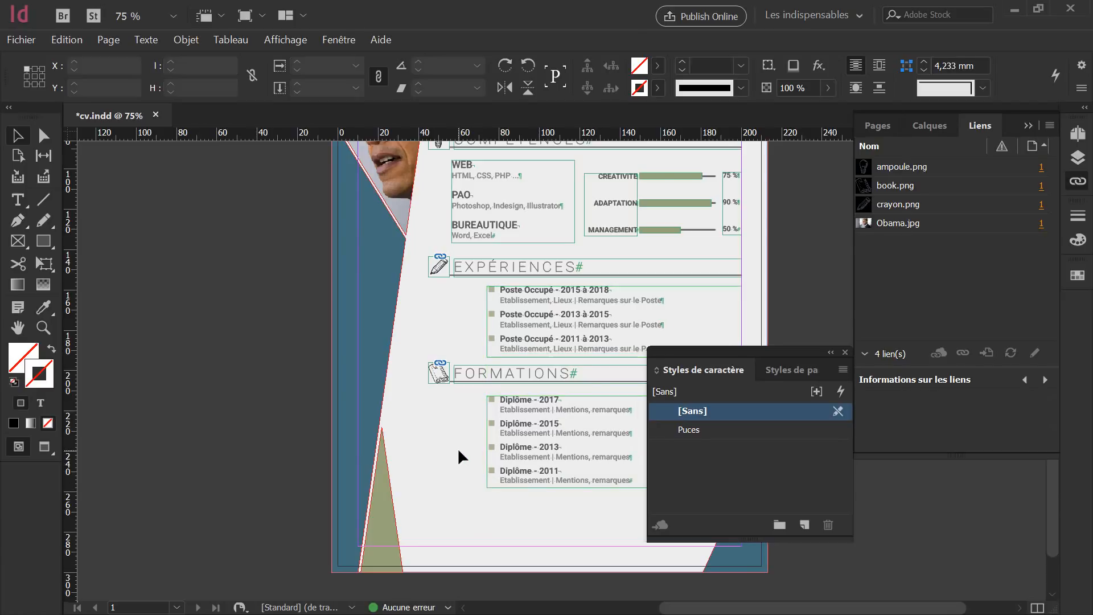
pyautogui.hotkey('shift', 'w')
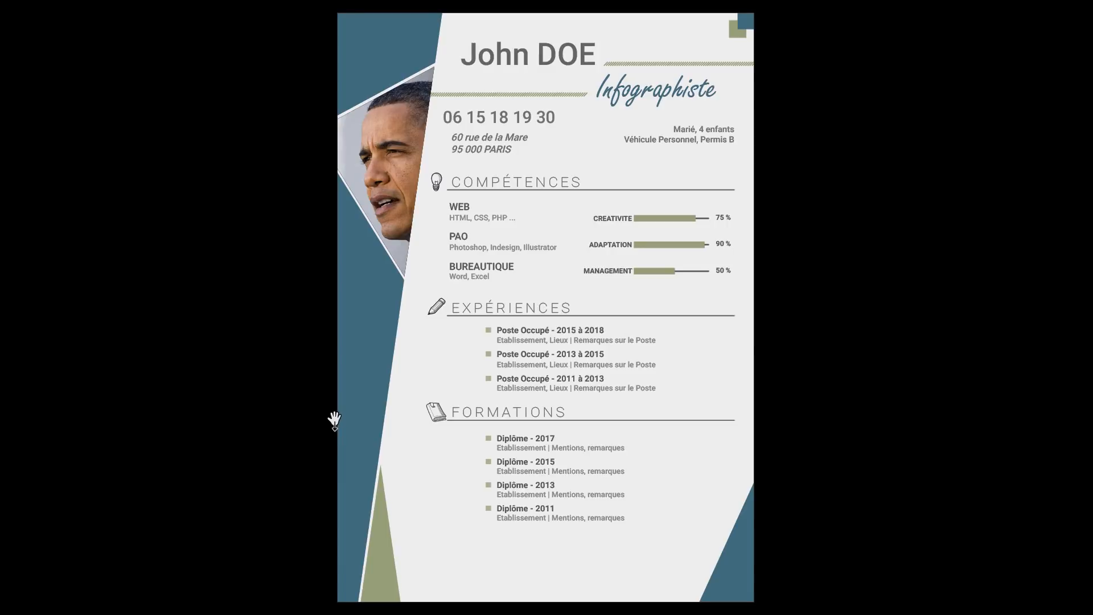
# Copy the FORMATIONS heading and book icon below the Diplôme list, nudged up slightly.
pyautogui.press('Escape')
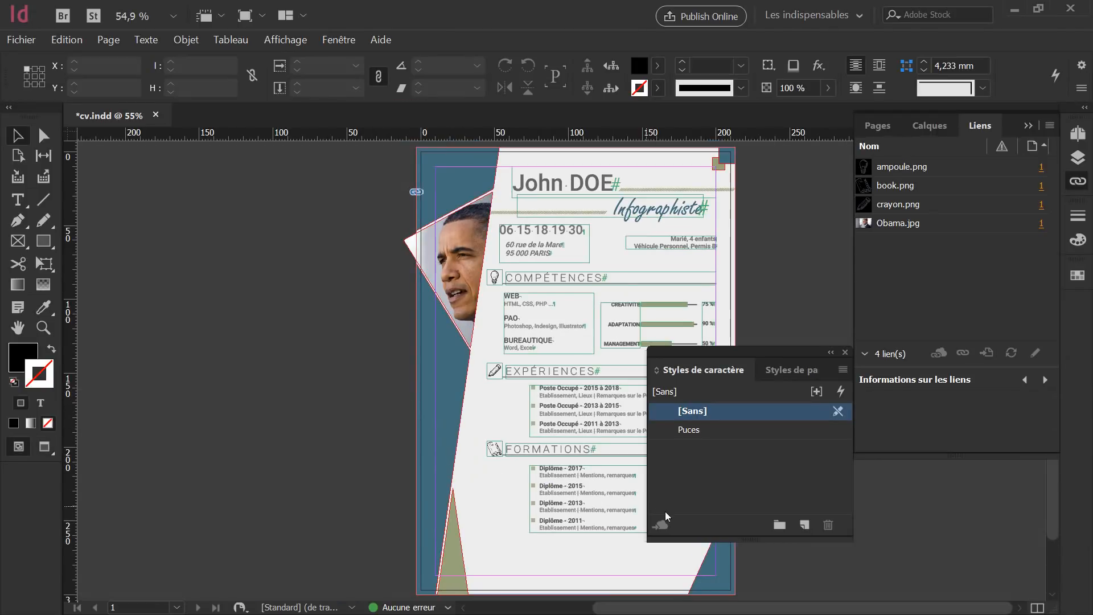
pyautogui.click(501, 451)
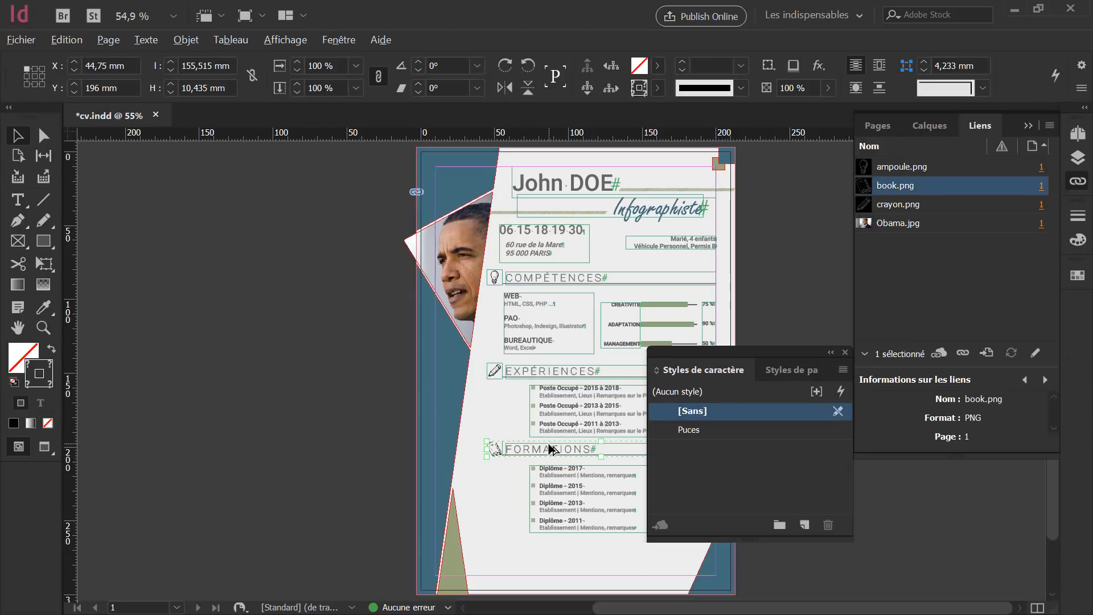
pyautogui.moveTo(551, 449); pyautogui.dragTo(547, 551)
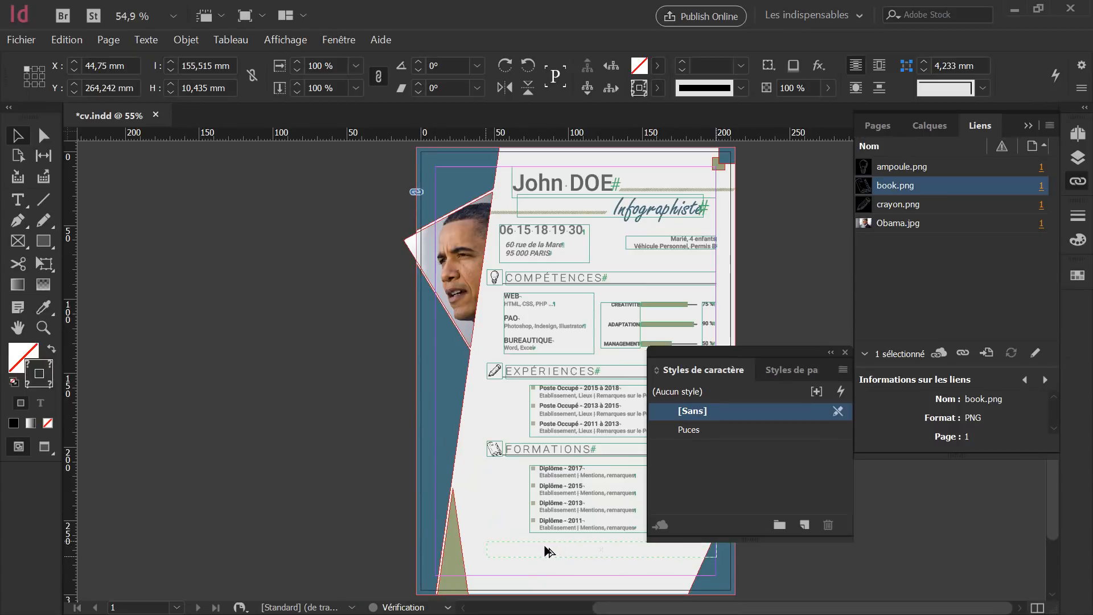
pyautogui.scroll(1, 521, 511)
pyautogui.scroll(-3, 595, 539)
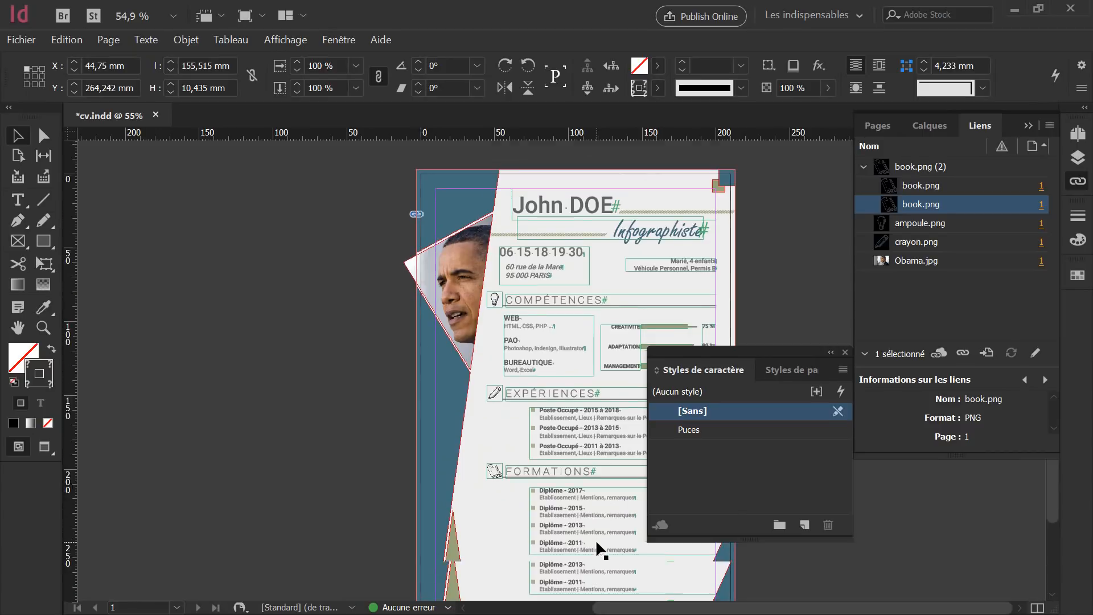
pyautogui.hotkey('ctrl', '1')
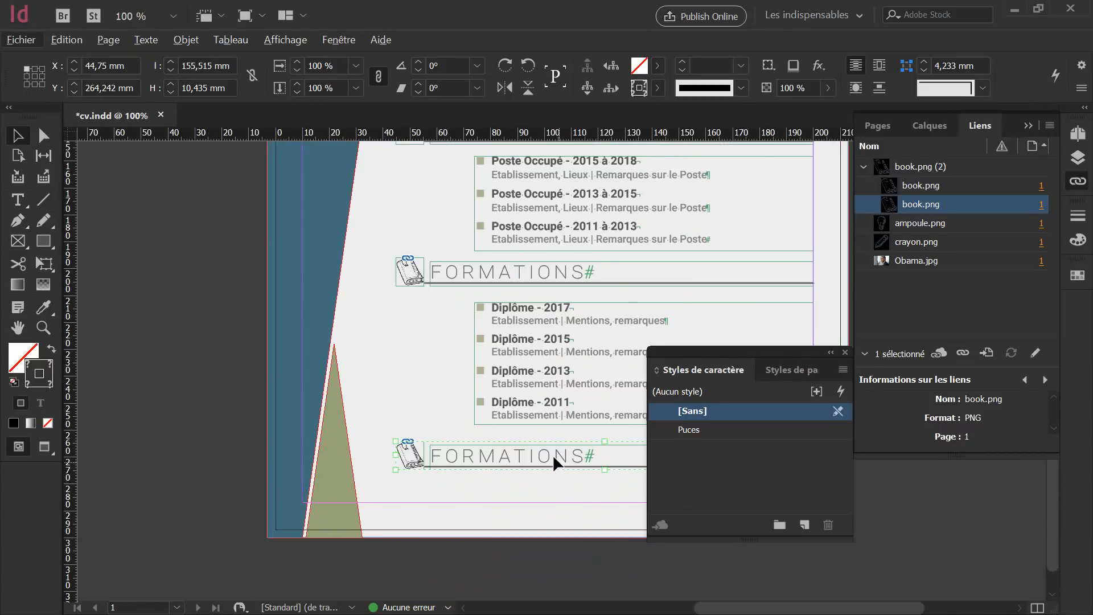
pyautogui.press('Up')
pyautogui.press('Up')
pyautogui.press('Up')
pyautogui.press('Up')
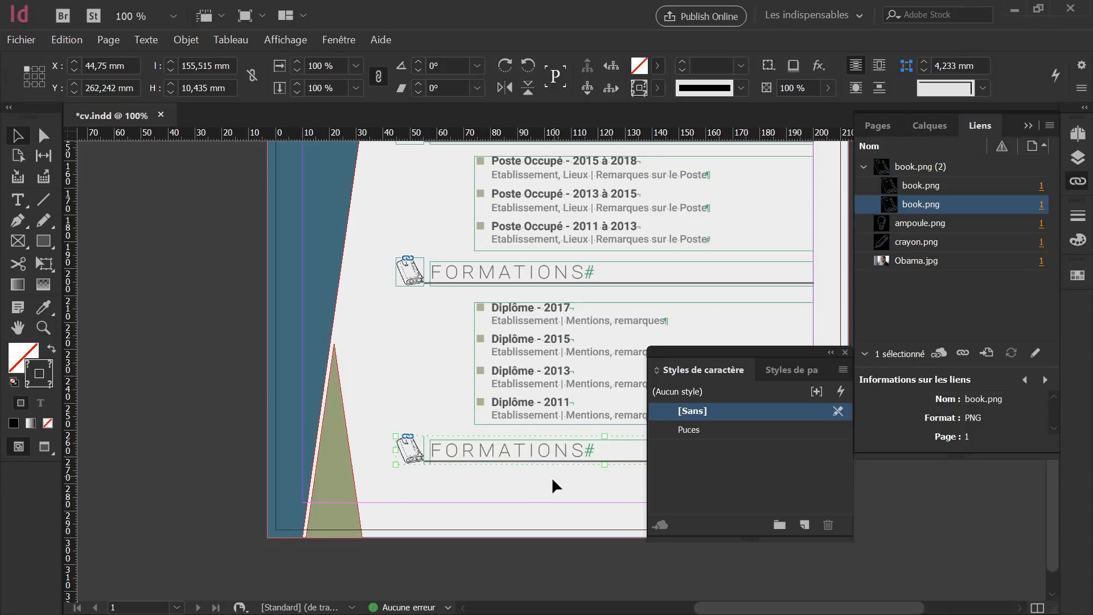
pyautogui.click(551, 478)
pyautogui.click(567, 451)
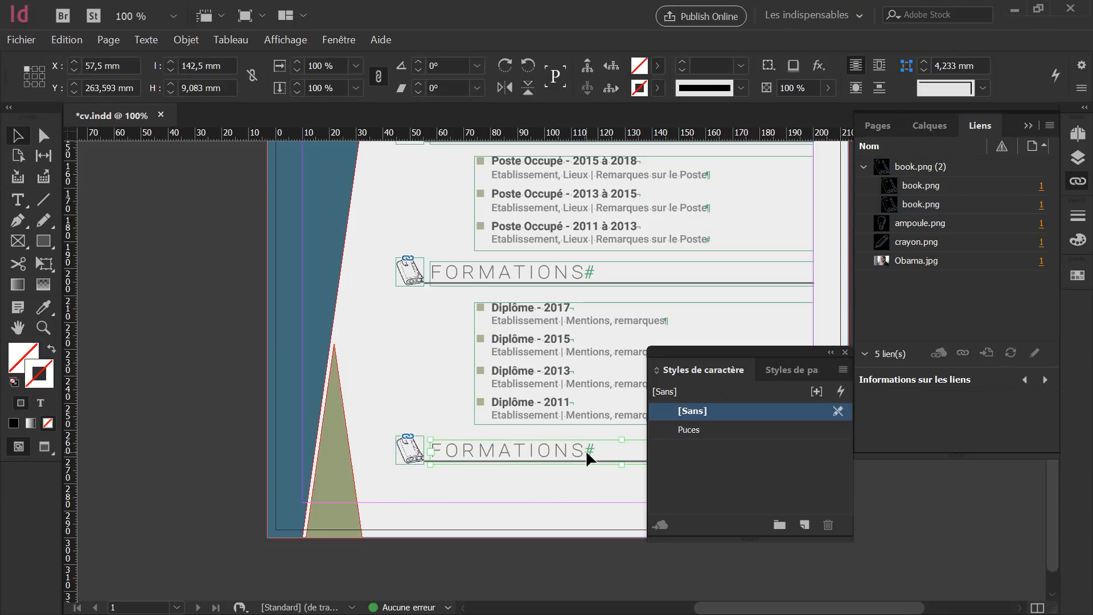
# Replace FORMATIONS in the copied heading with CENTRES D'INTERETS.
pyautogui.doubleClick(585, 450)
pyautogui.moveTo(585, 449); pyautogui.dragTo(426, 436)
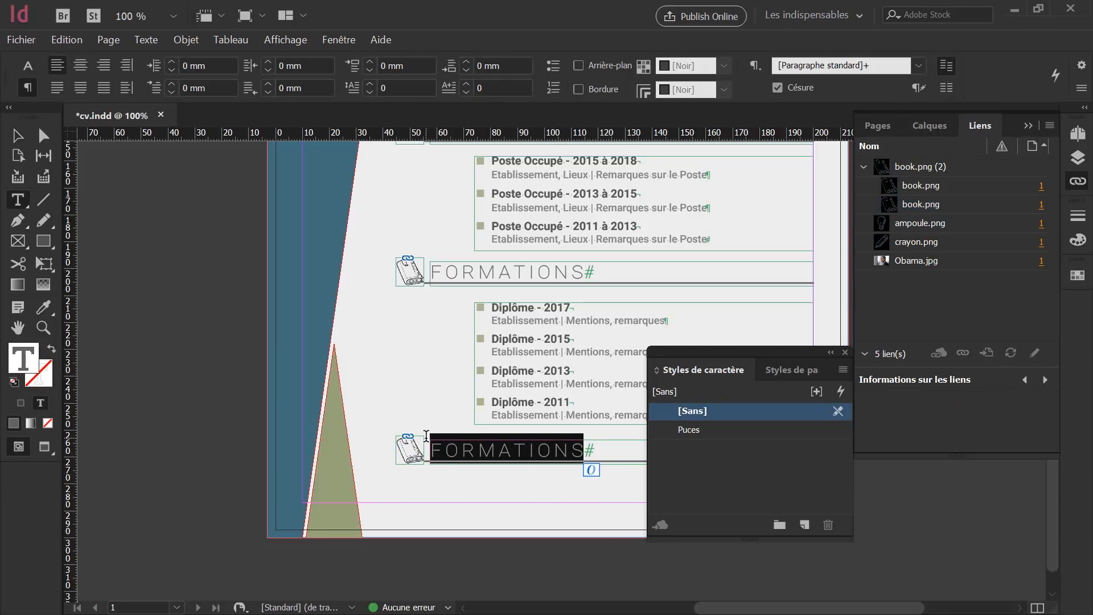
pyautogui.write('CENTR')
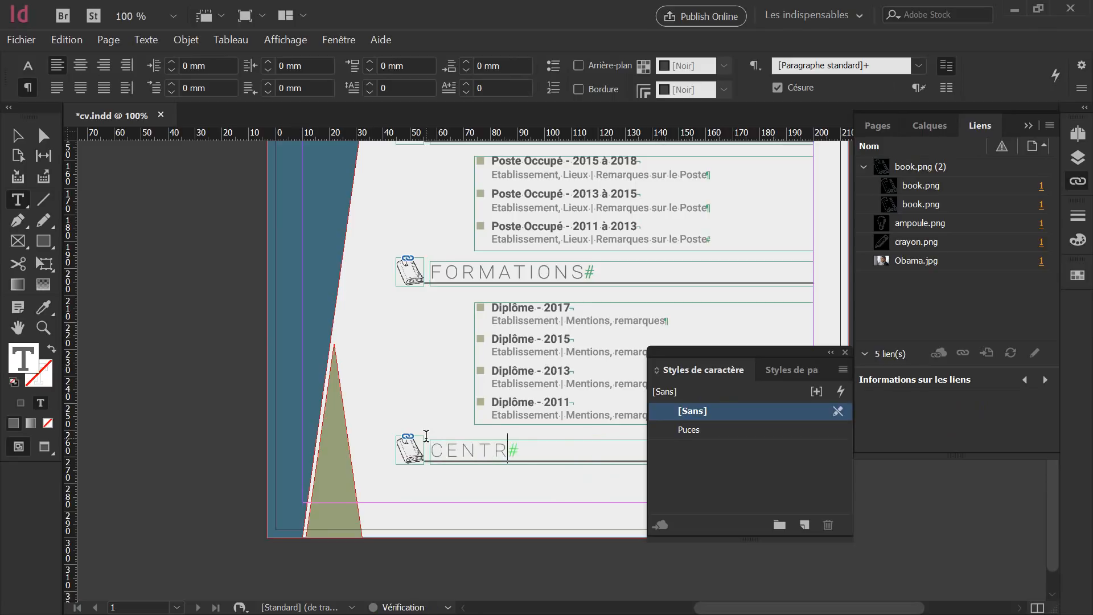
pyautogui.write("ES D'")
pyautogui.write('INT')
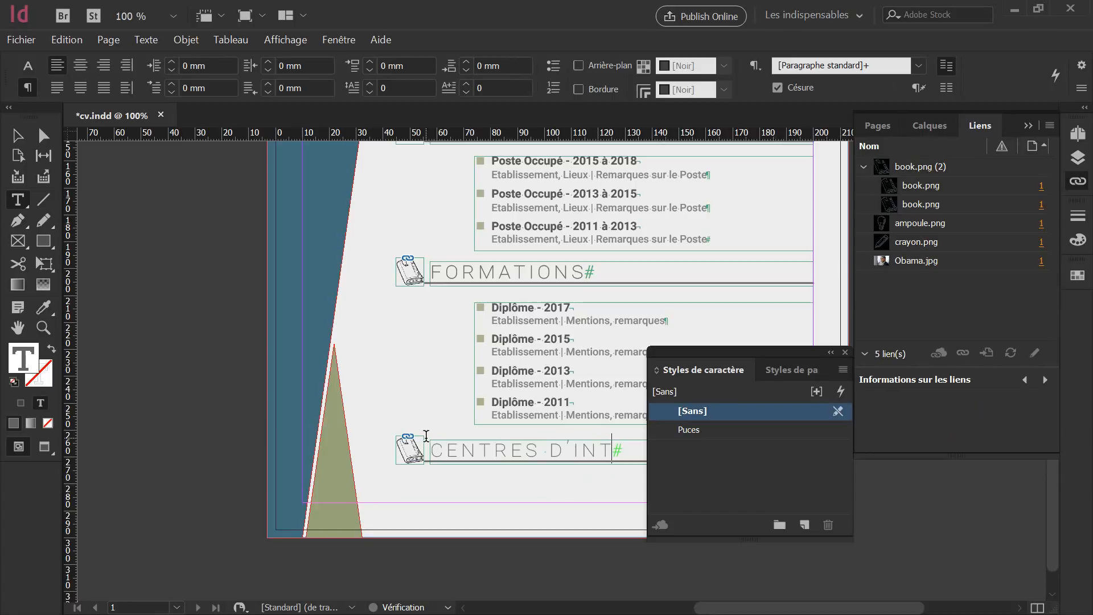
pyautogui.write('ERE')
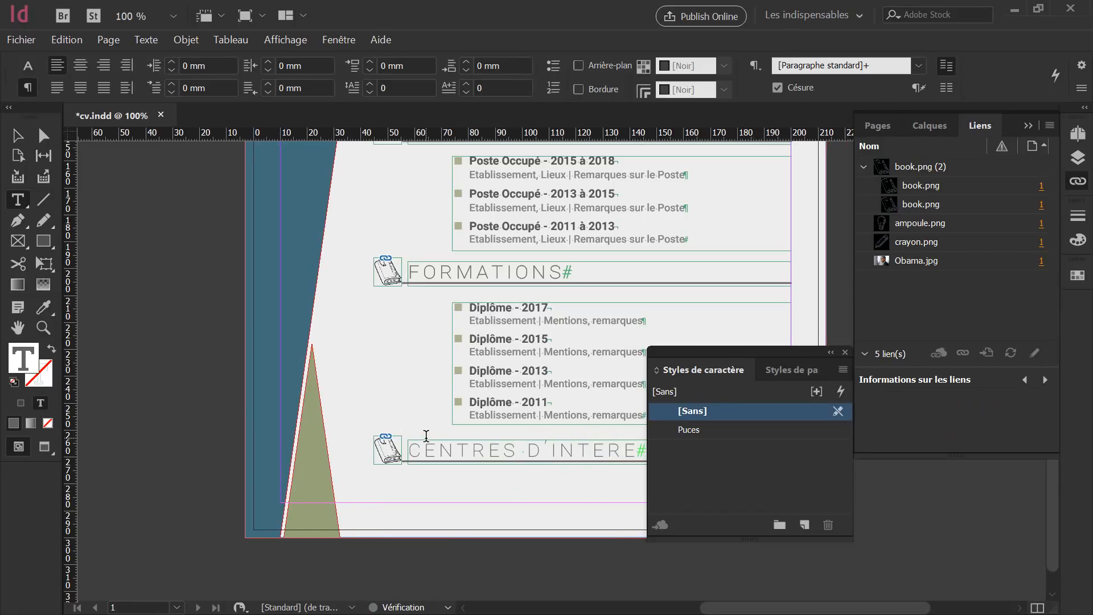
pyautogui.write('TS')
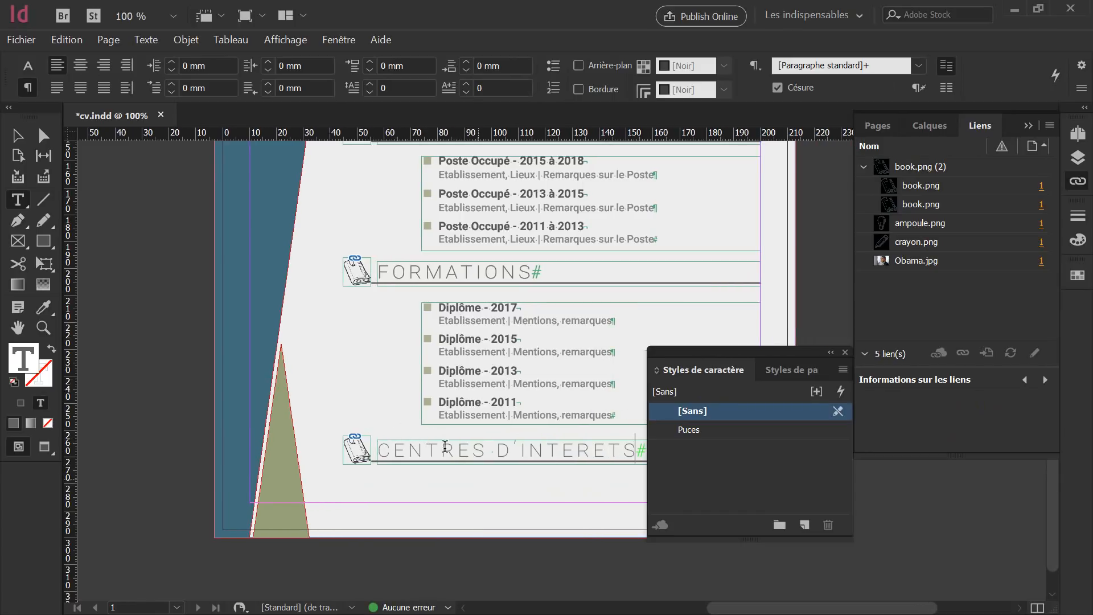
pyautogui.click(20, 135)
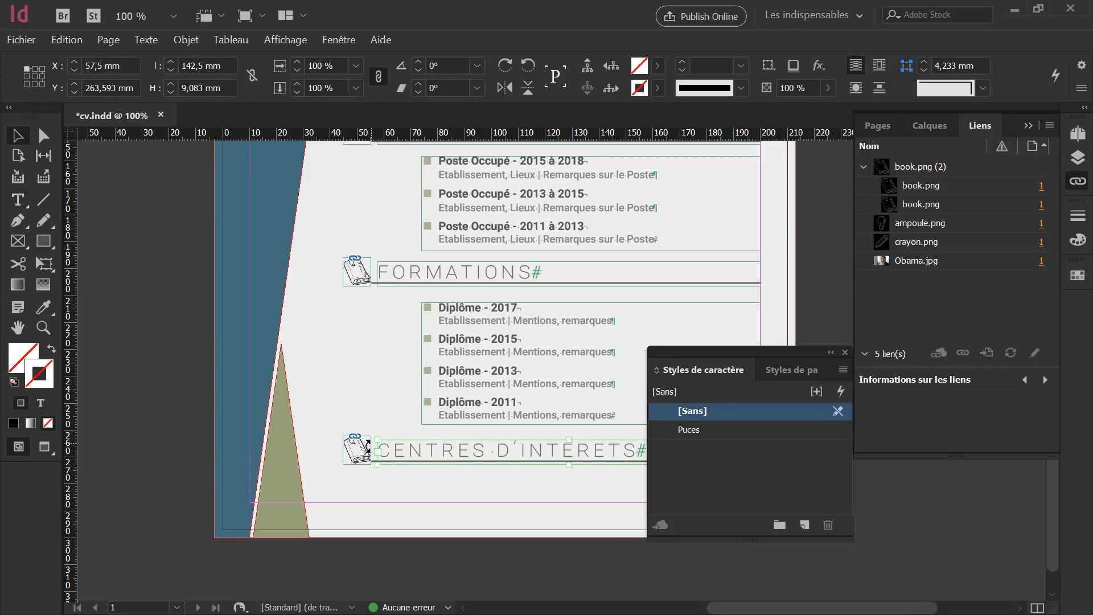
# Relink the icon beside CENTRES D'INTERETS from book.png to globe.png.
pyautogui.click(358, 449)
pyautogui.press('alt')
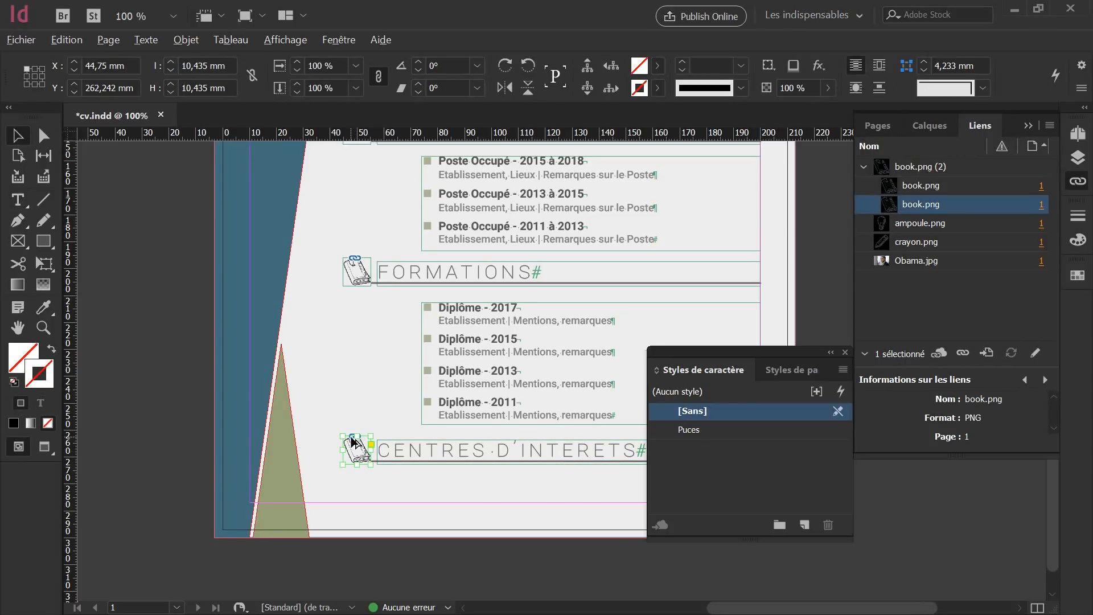
pyautogui.click(353, 441)
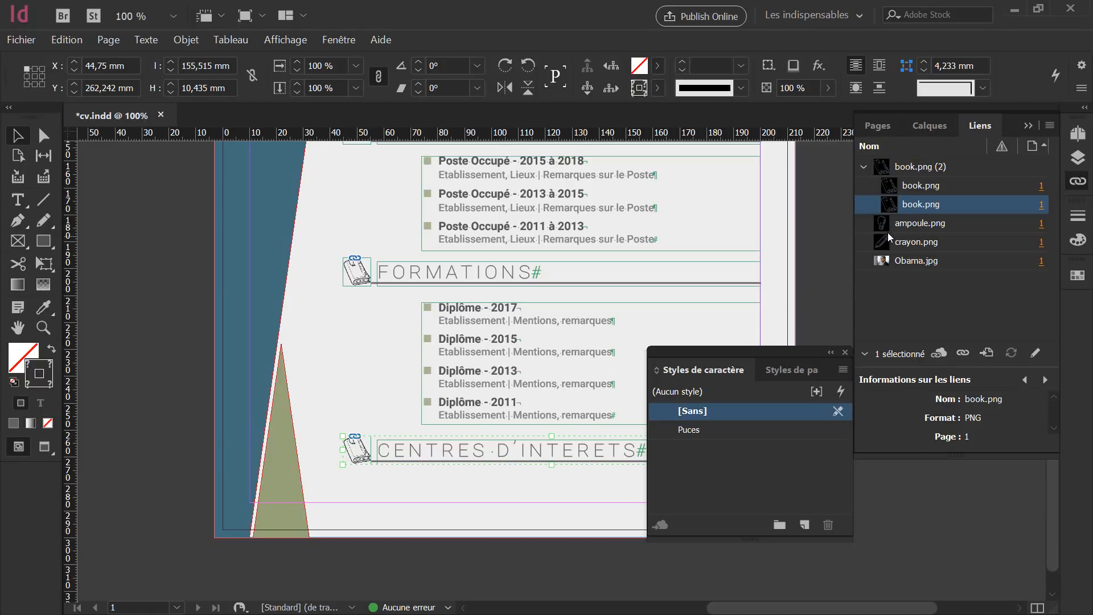
pyautogui.click(963, 354)
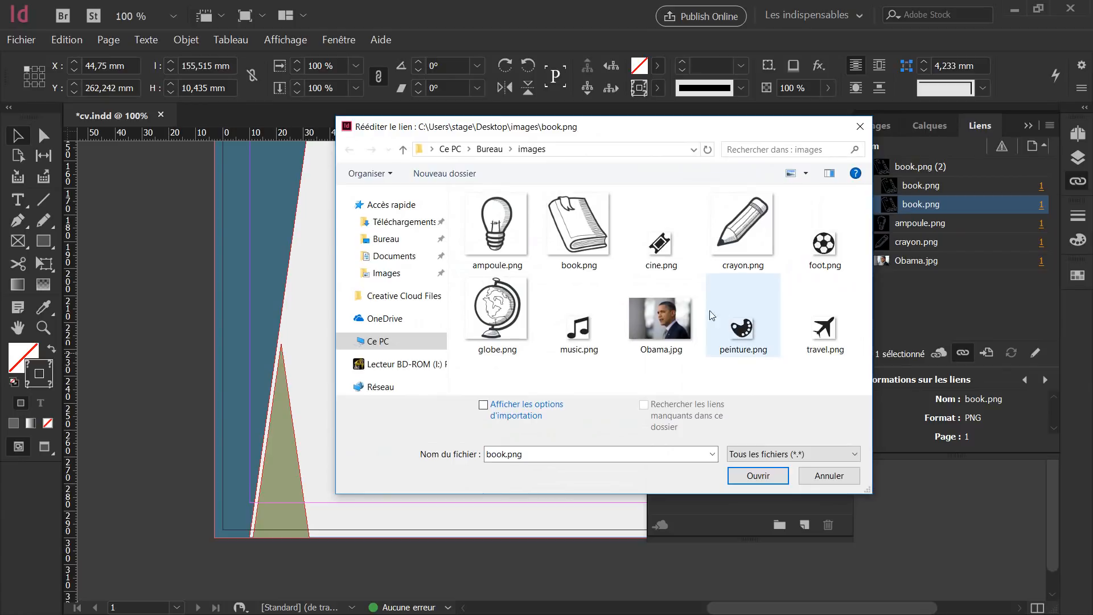
pyautogui.click(497, 310)
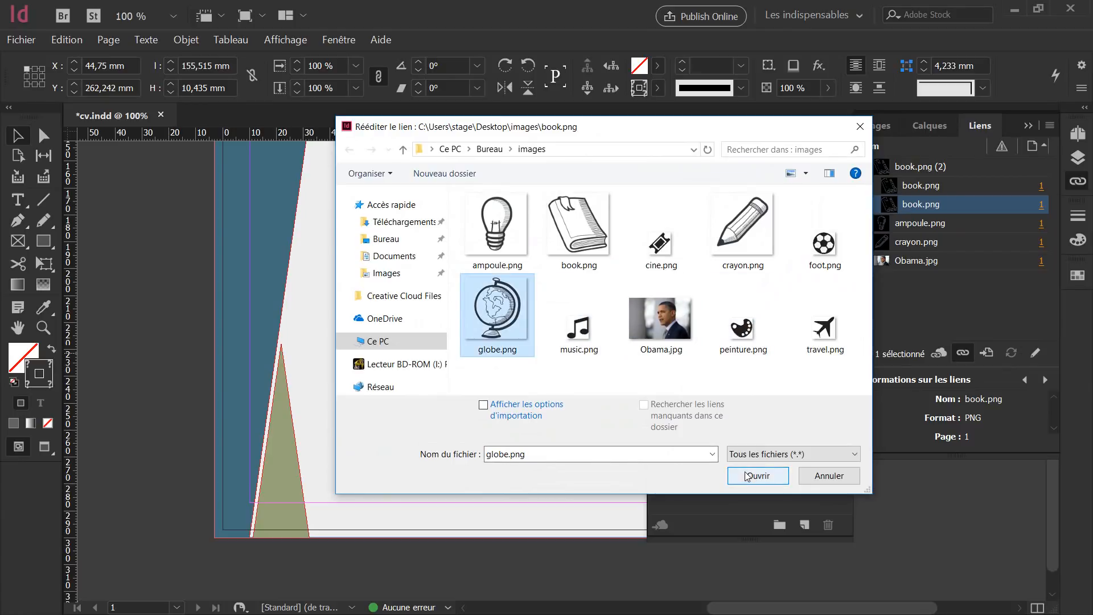
pyautogui.click(758, 475)
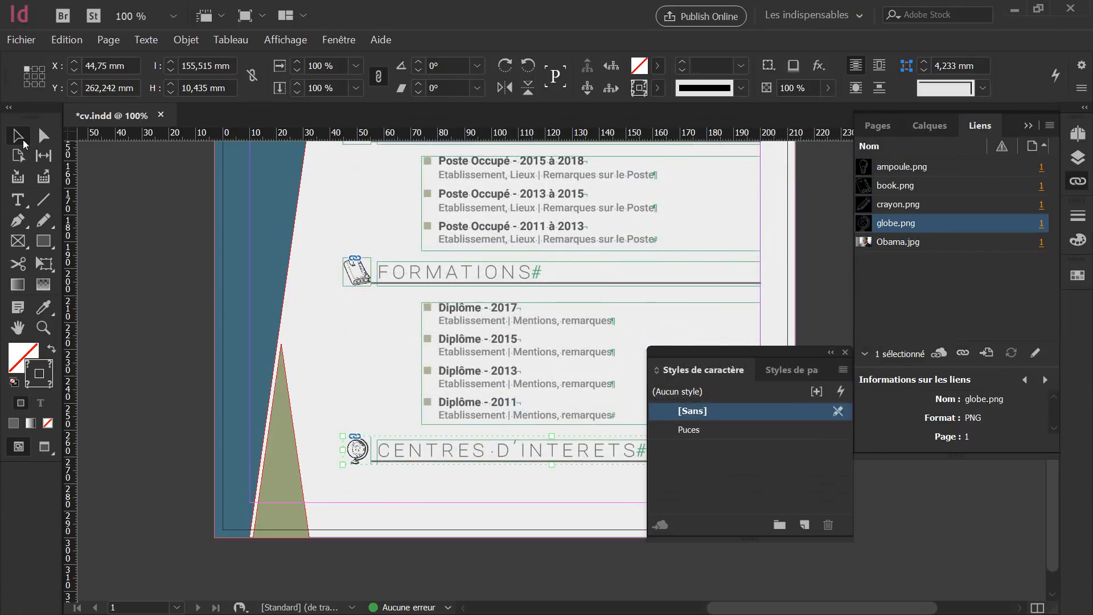
pyautogui.scroll(2, 542, 507)
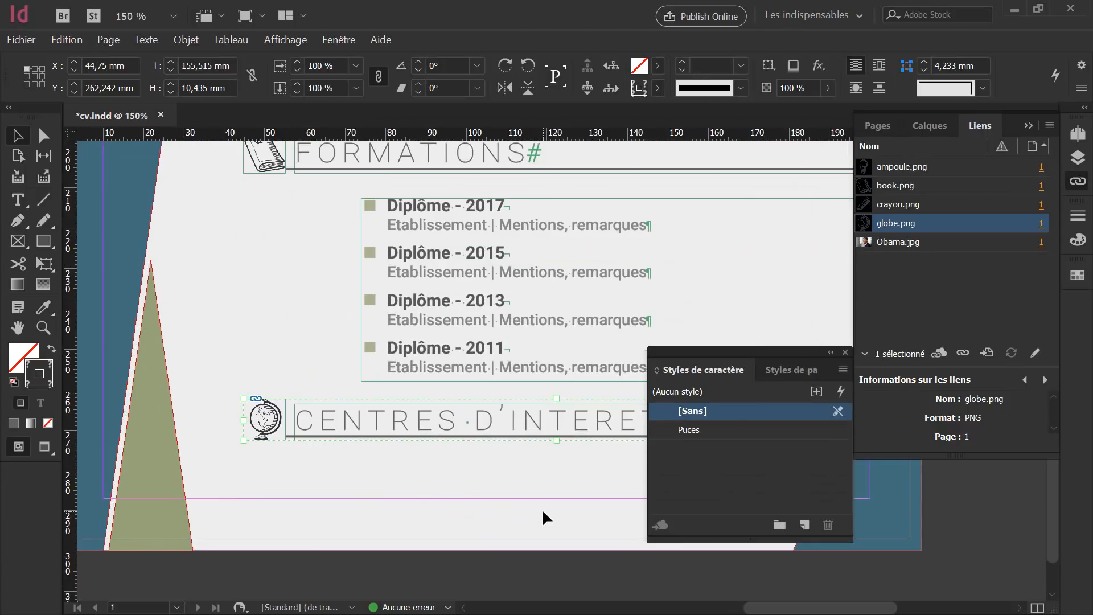
# Collapse the character styles and Links panels and close the floating Styles panel.
pyautogui.click(830, 356)
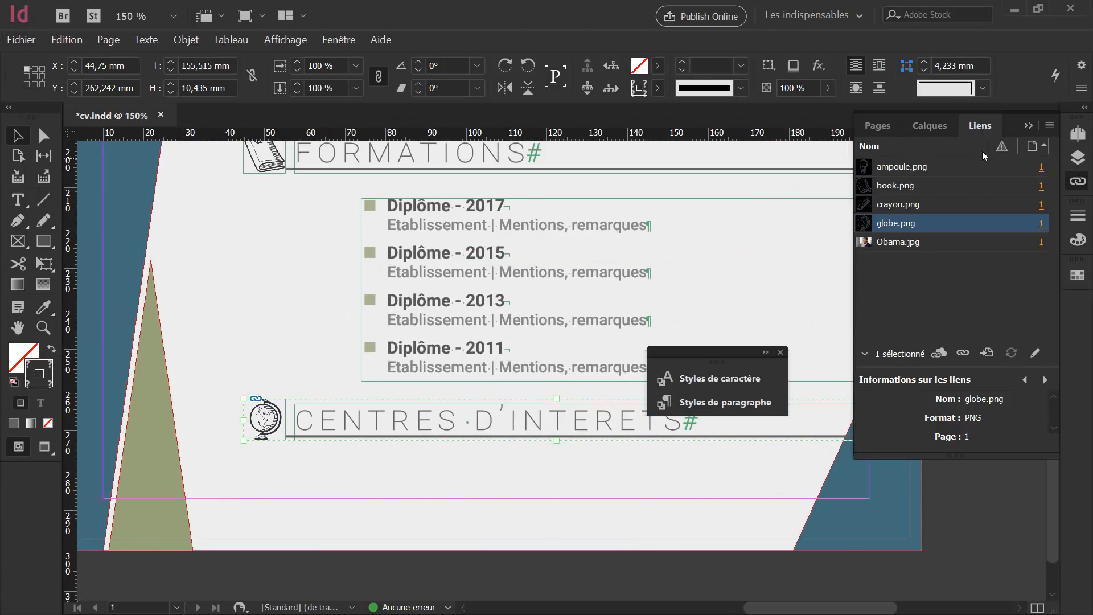
pyautogui.click(1028, 126)
pyautogui.click(779, 352)
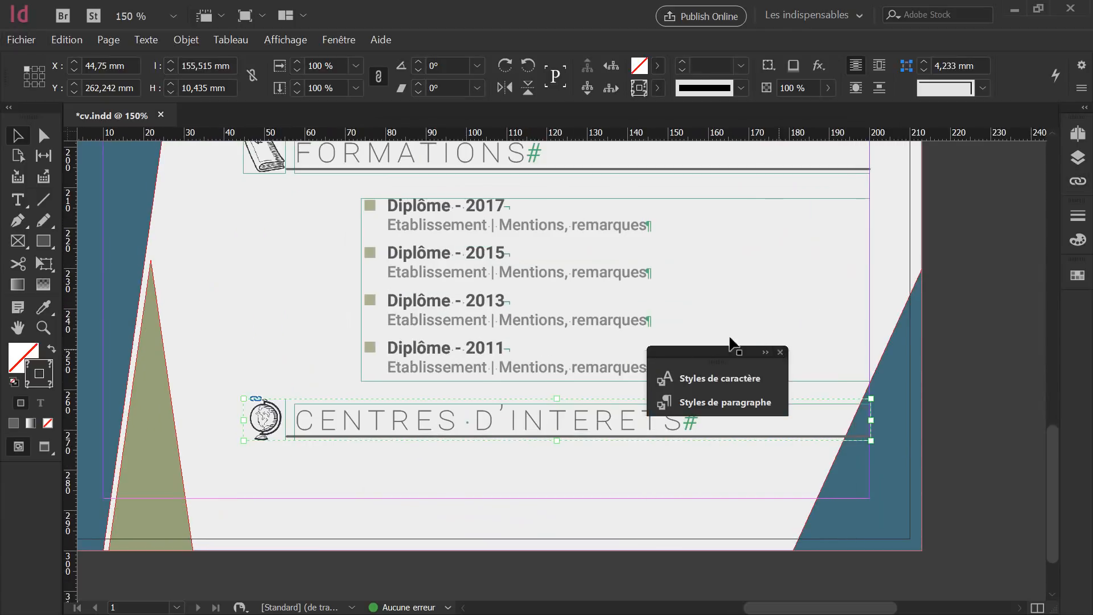
# Shorten the rule under CENTRES D'INTERETS to about 133 mm, clearing the blue corner.
pyautogui.click(566, 362)
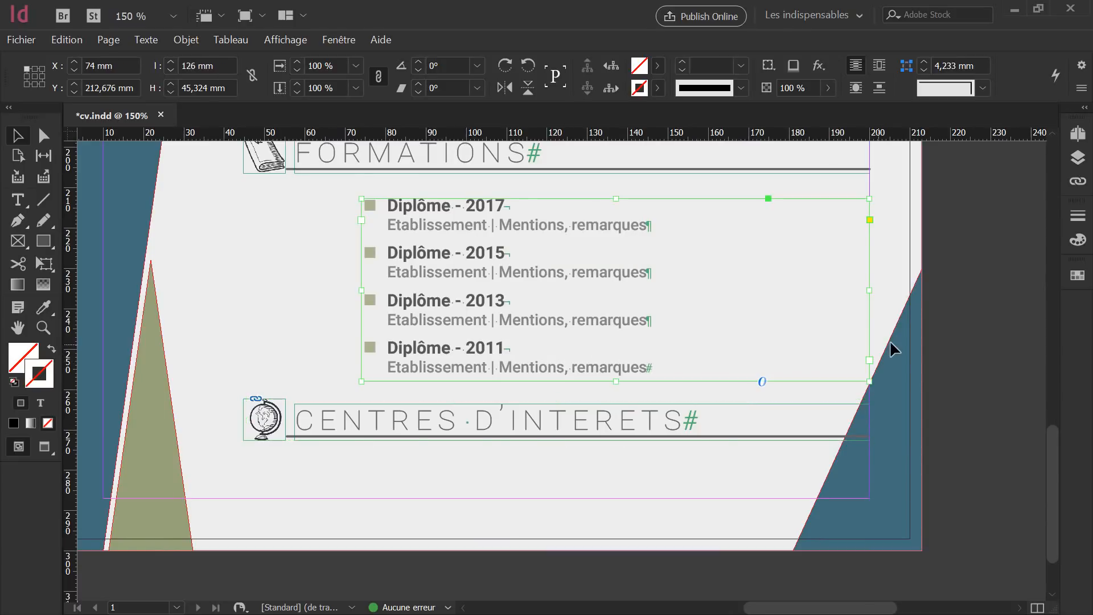
pyautogui.click(845, 439)
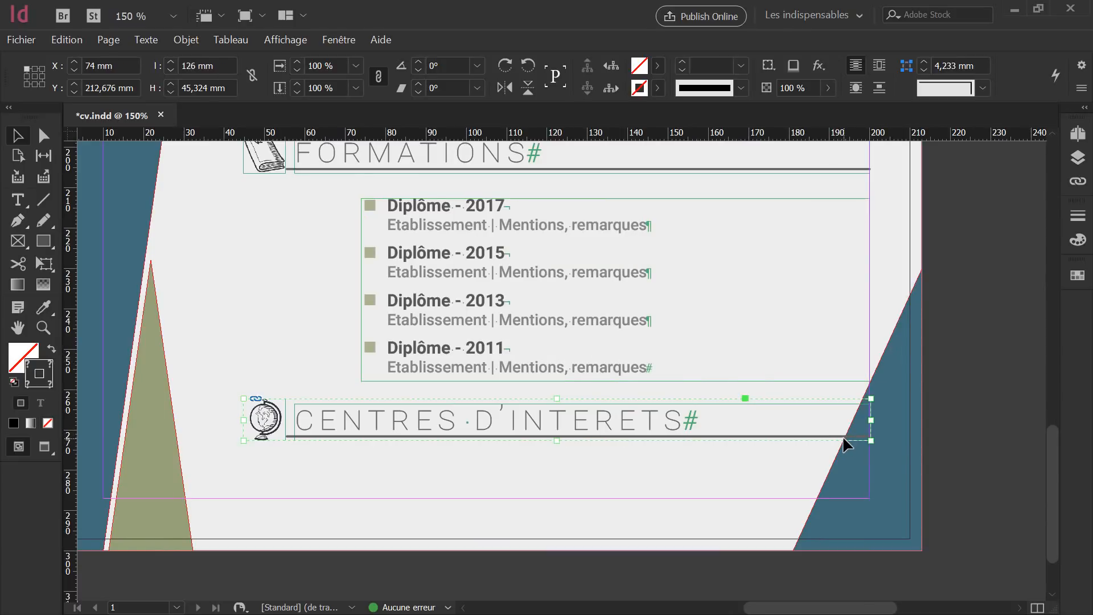
pyautogui.doubleClick(743, 436)
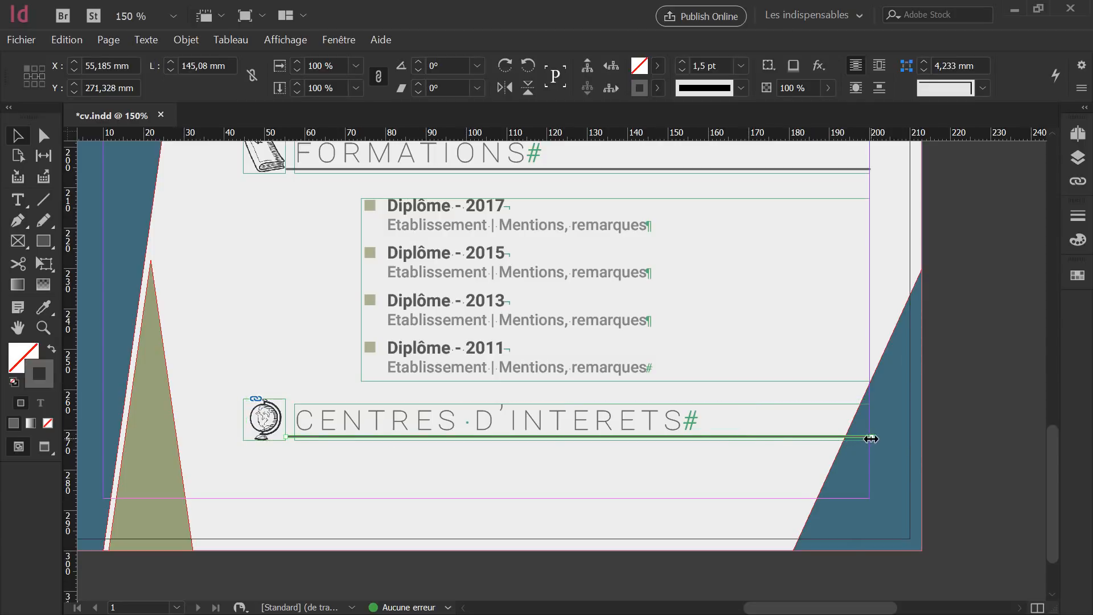
pyautogui.moveTo(870, 438); pyautogui.dragTo(820, 439)
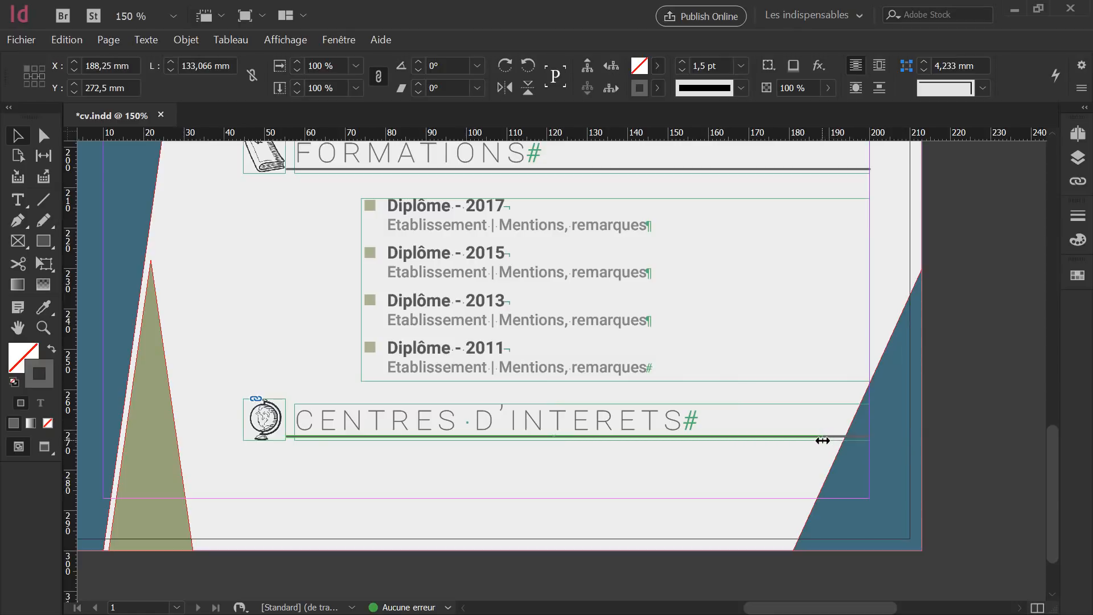
pyautogui.click(630, 467)
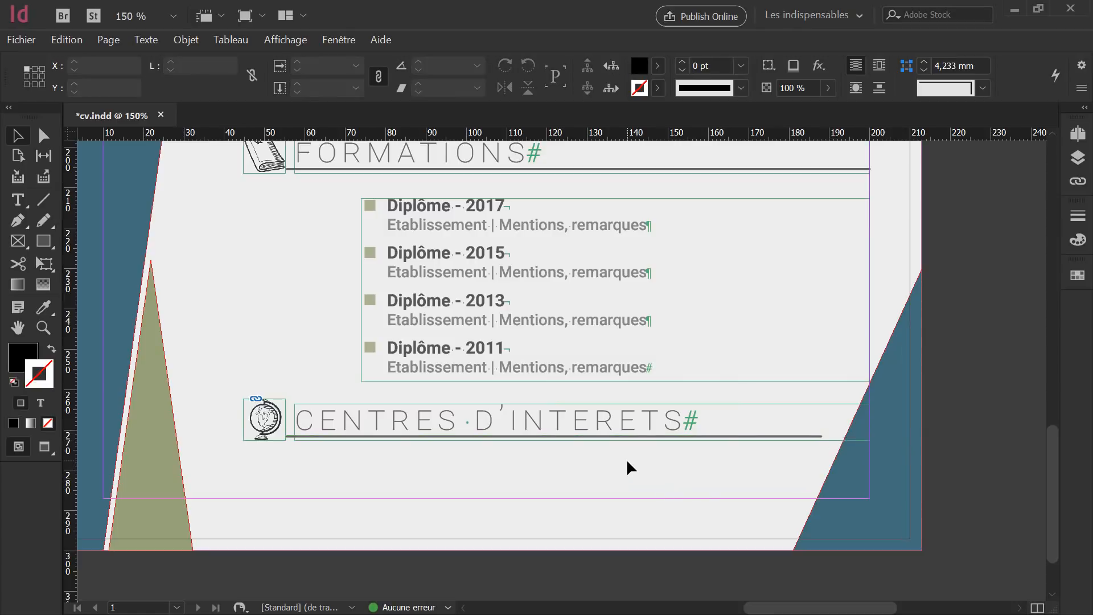
pyautogui.hotkey('shift', 'w')
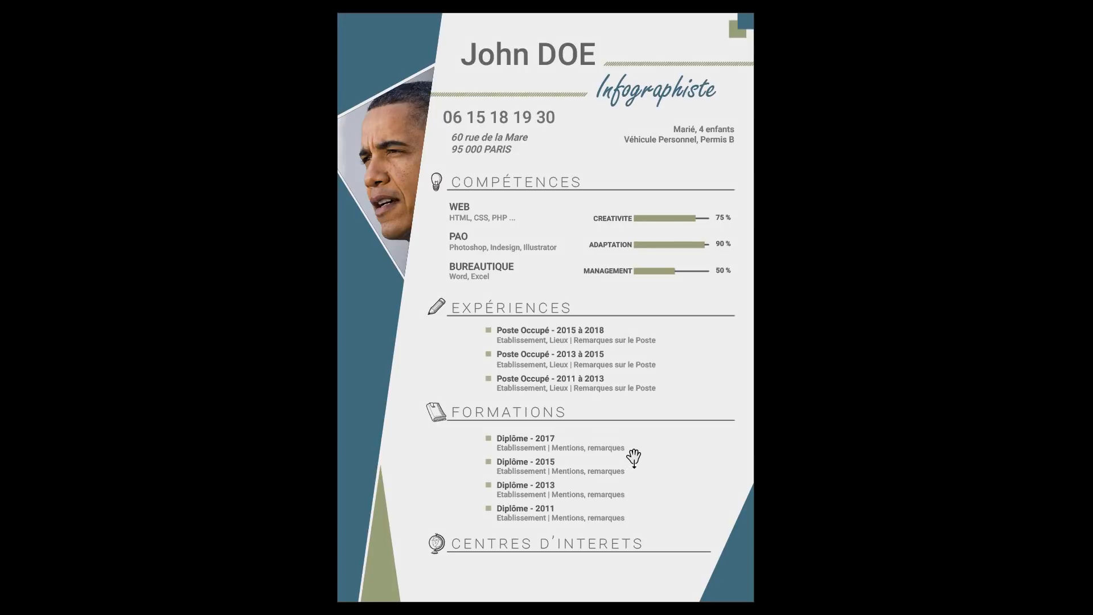
pyautogui.press('Escape')
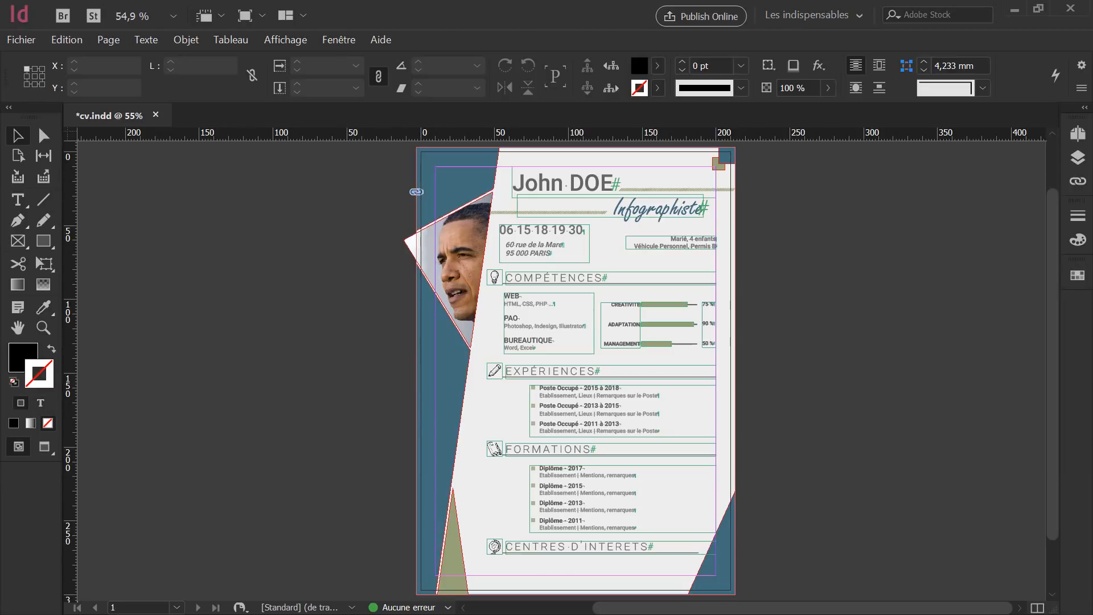
pyautogui.hotkey('alt', 'Tab')
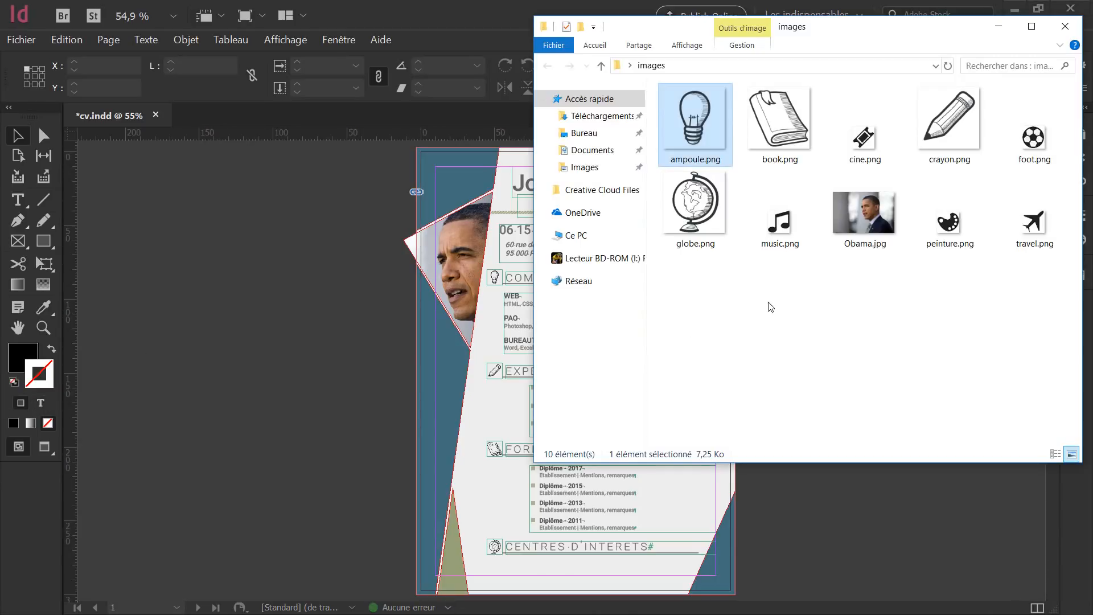
# Drag cine, foot, travel, peinture and music.png from the images folder toward InDesign.
pyautogui.click(864, 146)
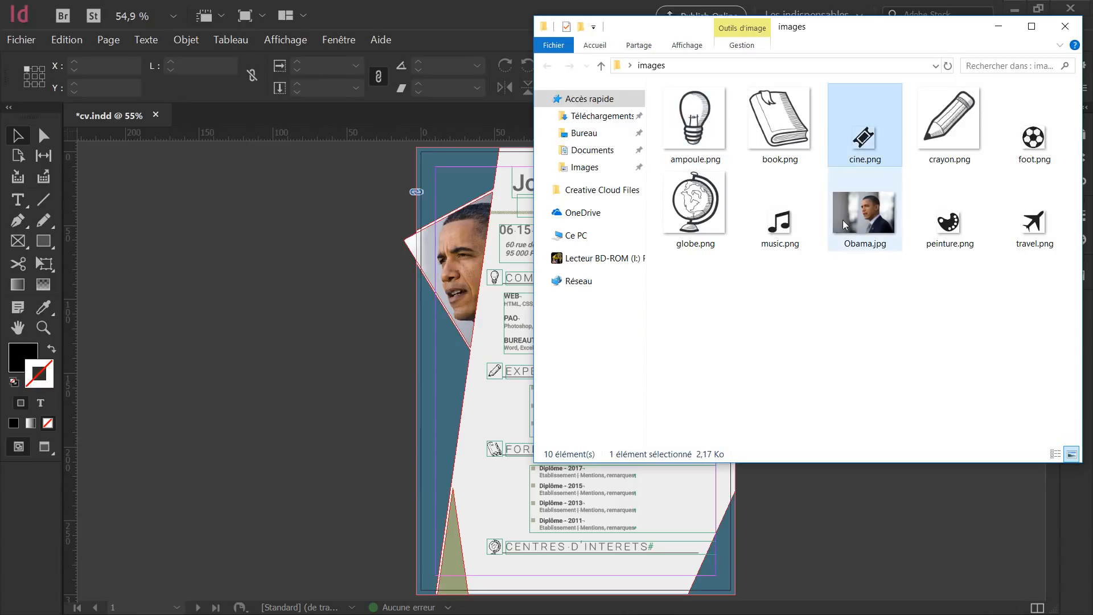
pyautogui.keyDown('ctrl'); pyautogui.click(1033, 136); pyautogui.keyUp('ctrl')
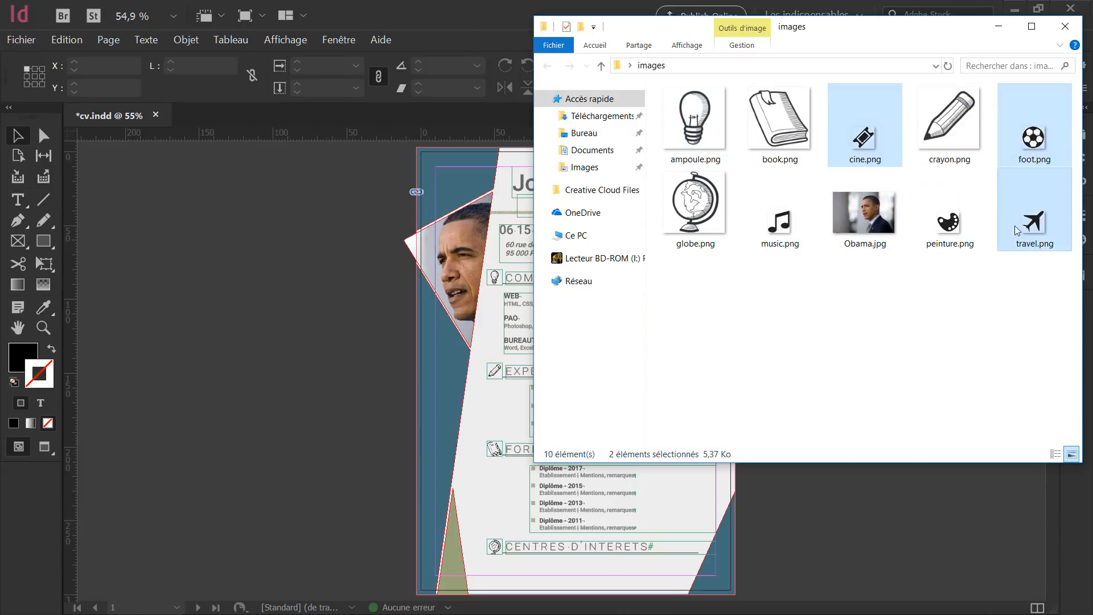
pyautogui.keyDown('ctrl'); pyautogui.click(1014, 225); pyautogui.keyUp('ctrl')
pyautogui.keyDown('ctrl'); pyautogui.click(956, 234); pyautogui.keyUp('ctrl')
pyautogui.keyDown('ctrl'); pyautogui.click(781, 227); pyautogui.keyUp('ctrl')
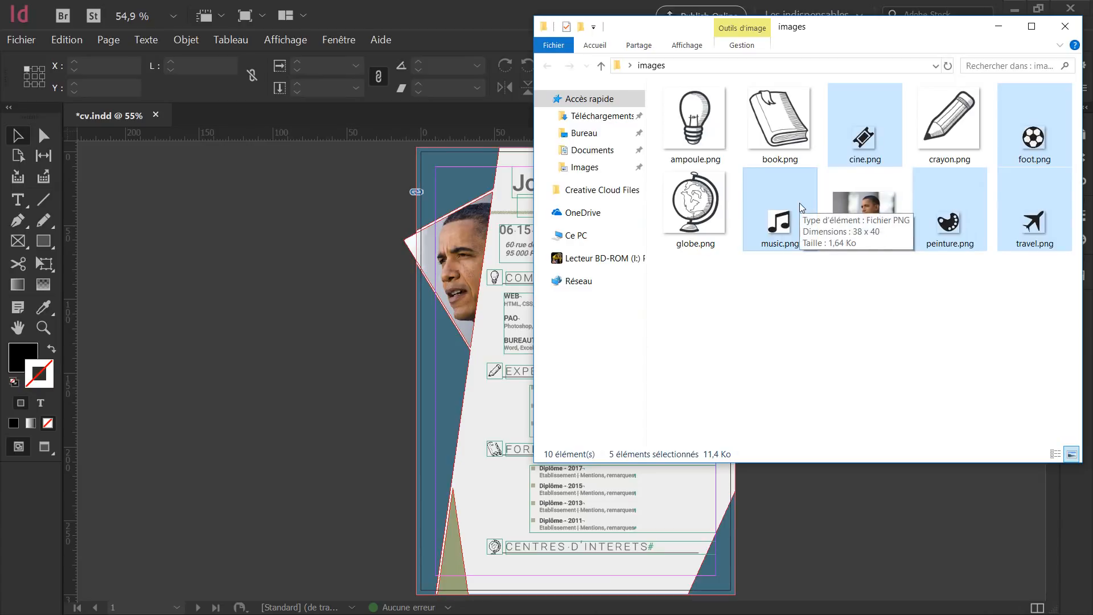
pyautogui.moveTo(799, 204); pyautogui.dragTo(518, 573)
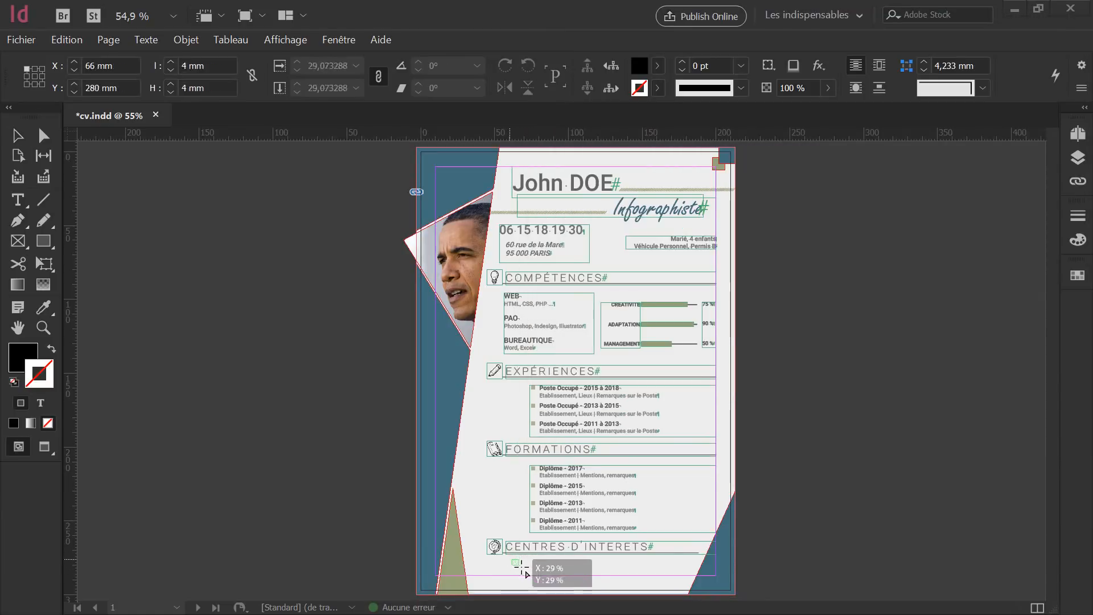
# Place the five interest icons as a row below CENTRES D'INTERETS and check them.
pyautogui.moveTo(512, 561); pyautogui.dragTo(659, 582)
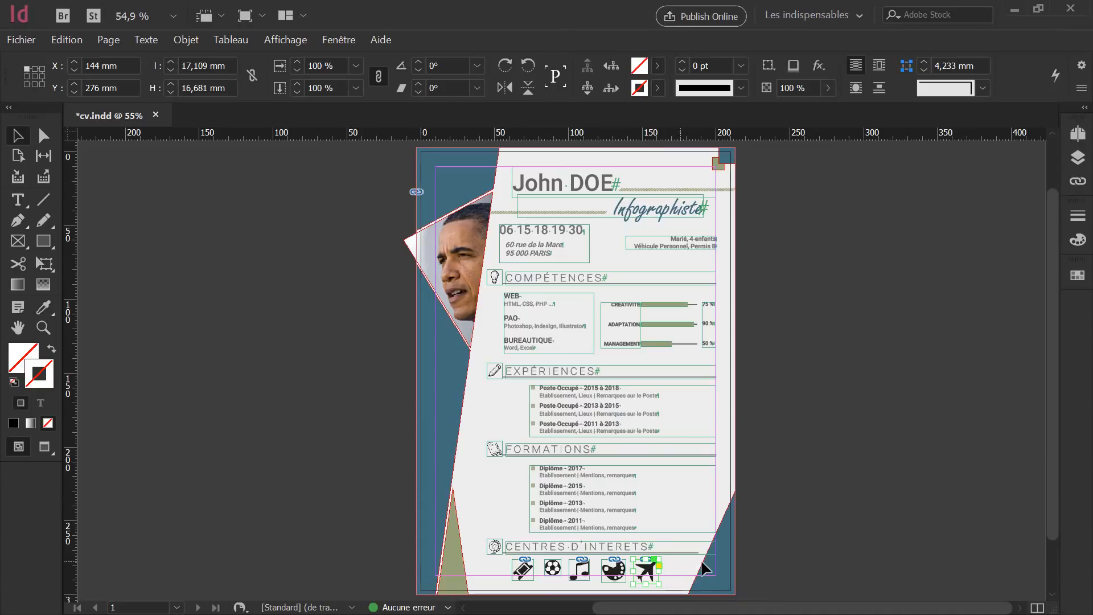
pyautogui.scroll(1, 634, 576)
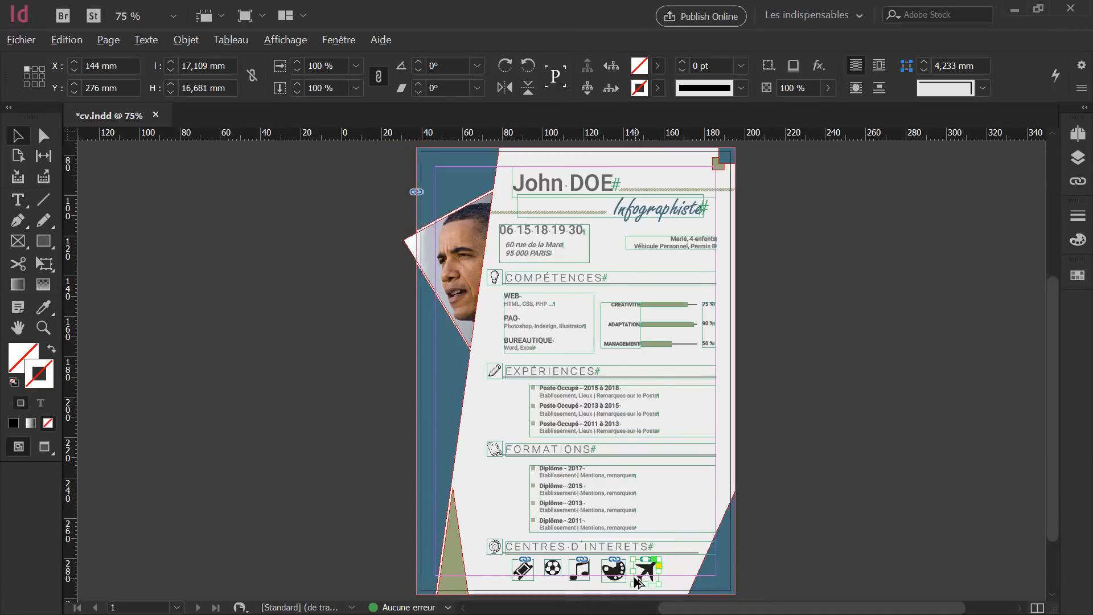
pyautogui.scroll(3, 635, 578)
pyautogui.scroll(1, 564, 495)
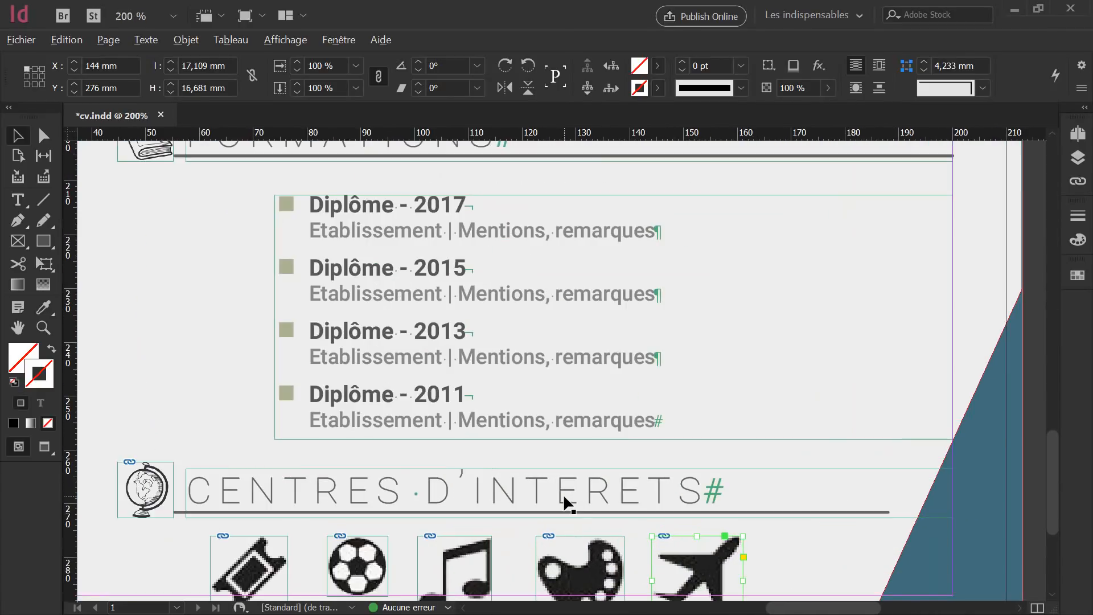
pyautogui.moveTo(551, 471); pyautogui.dragTo(624, 401)
pyautogui.scroll(-1, 626, 404)
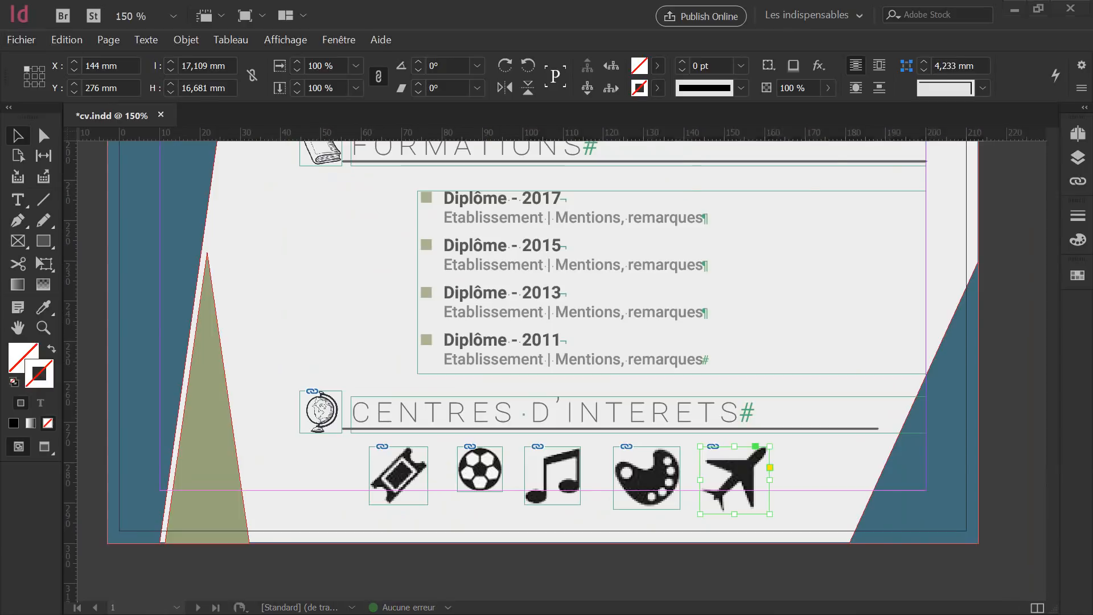
# View the Détails properties of music.png to read its 38 x 40 pixel size.
pyautogui.hotkey('alt', 'Tab')
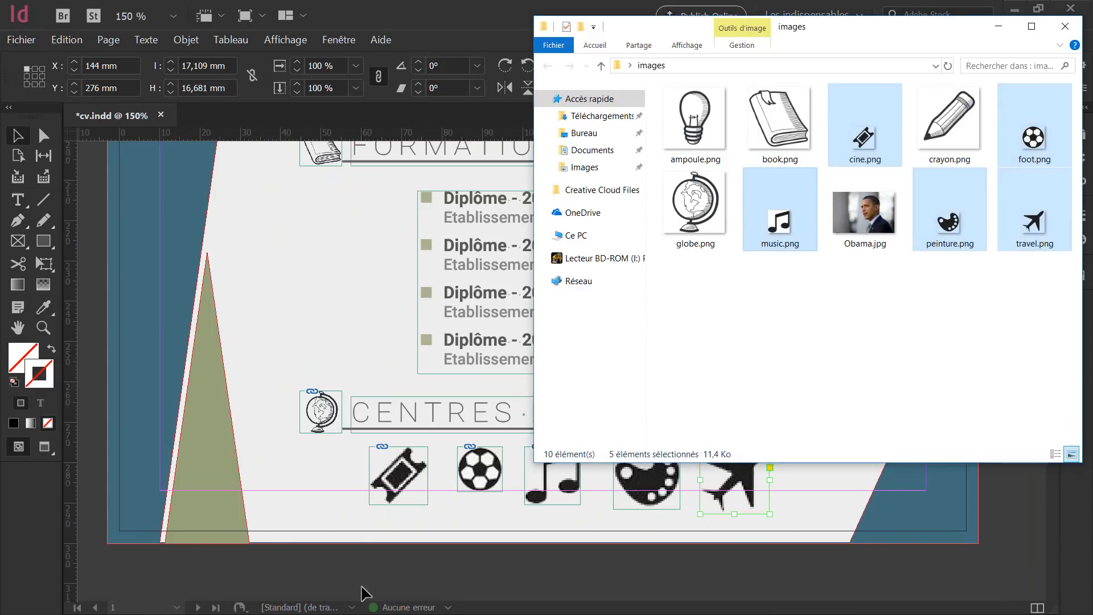
pyautogui.click(829, 378)
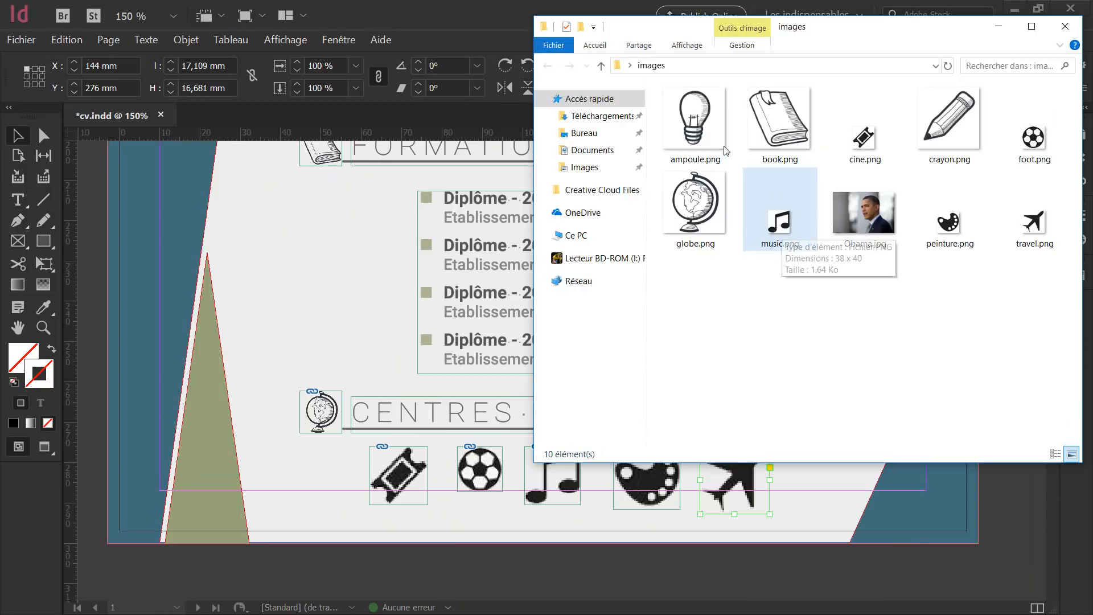
pyautogui.rightClick(779, 228)
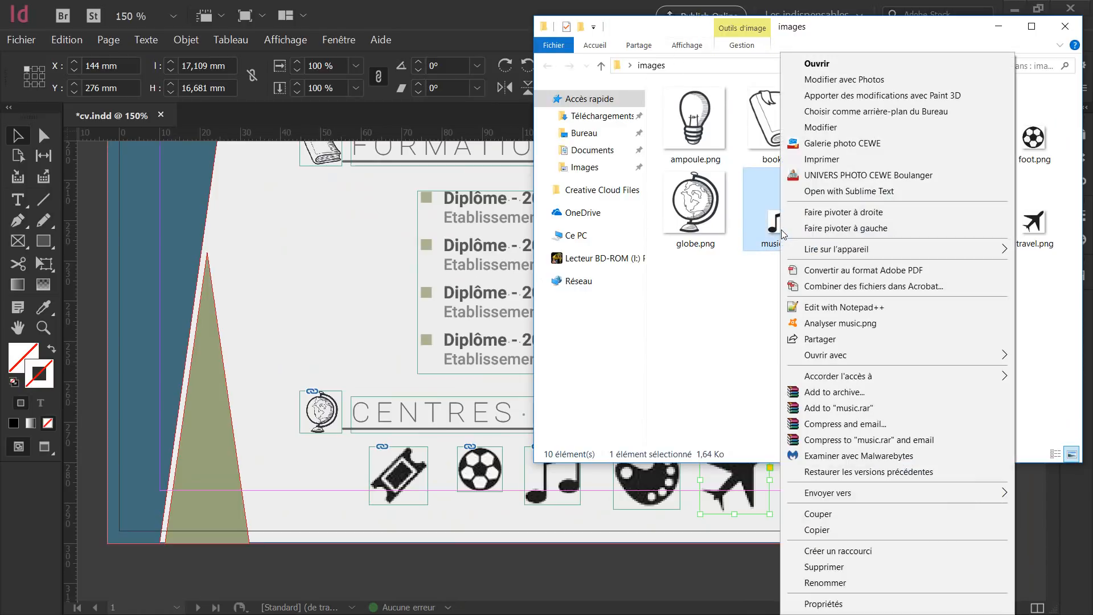
pyautogui.click(820, 603)
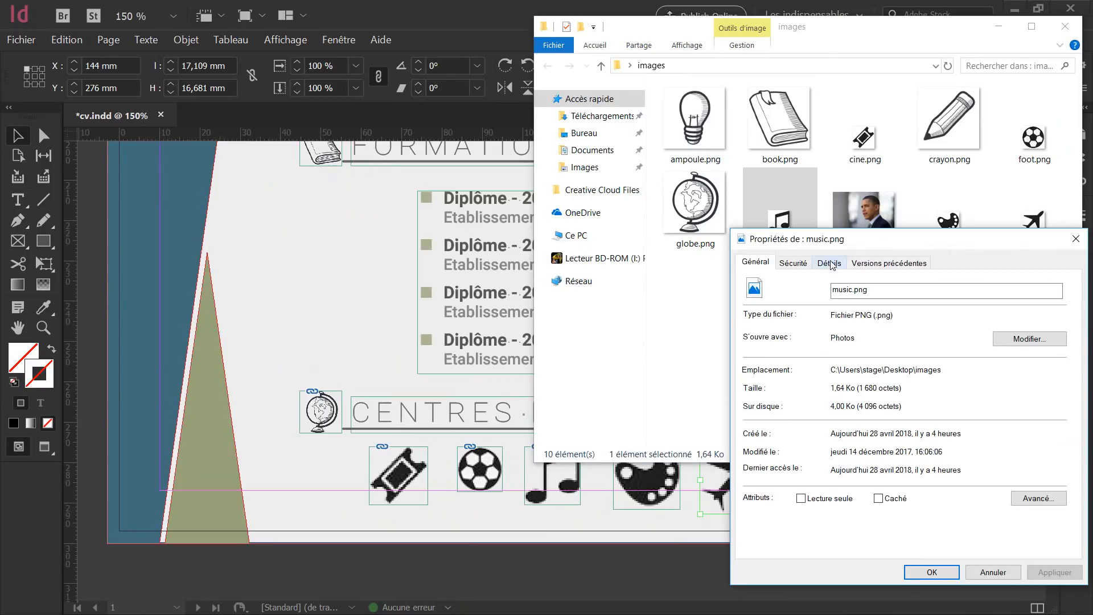
pyautogui.click(829, 263)
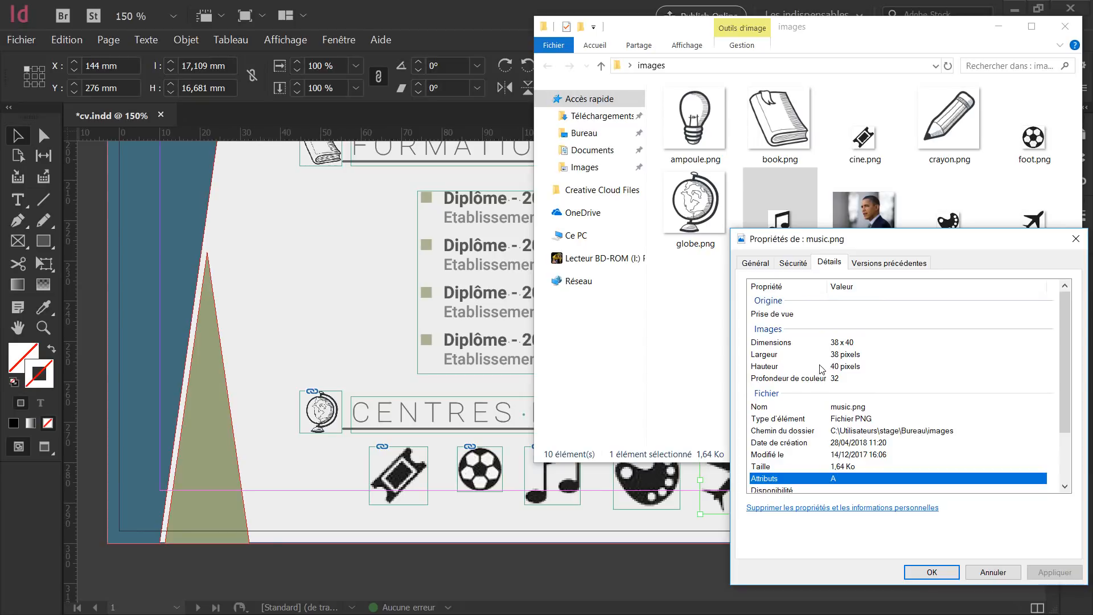
# Close the properties and Explorer windows, then size the airplane frame to 38 x 40 px.
pyautogui.click(933, 572)
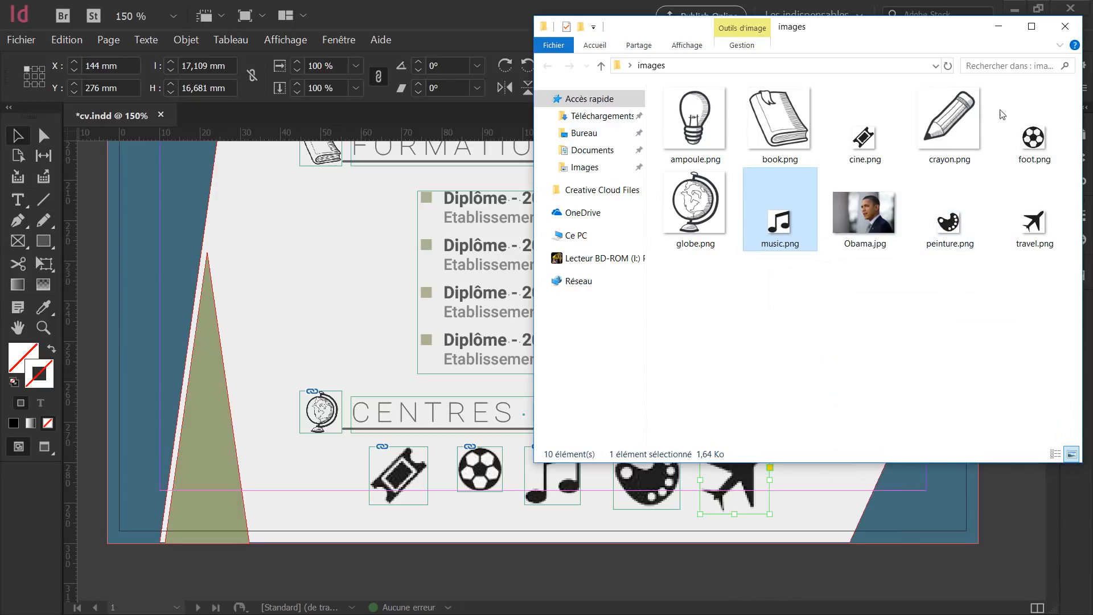
pyautogui.click(1064, 26)
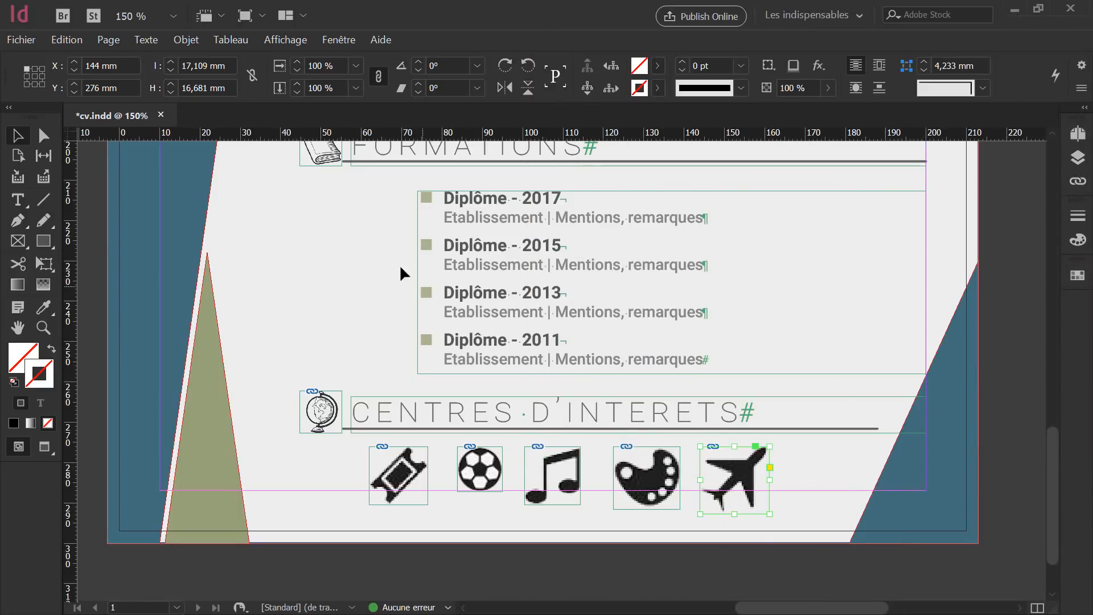
pyautogui.click(232, 65)
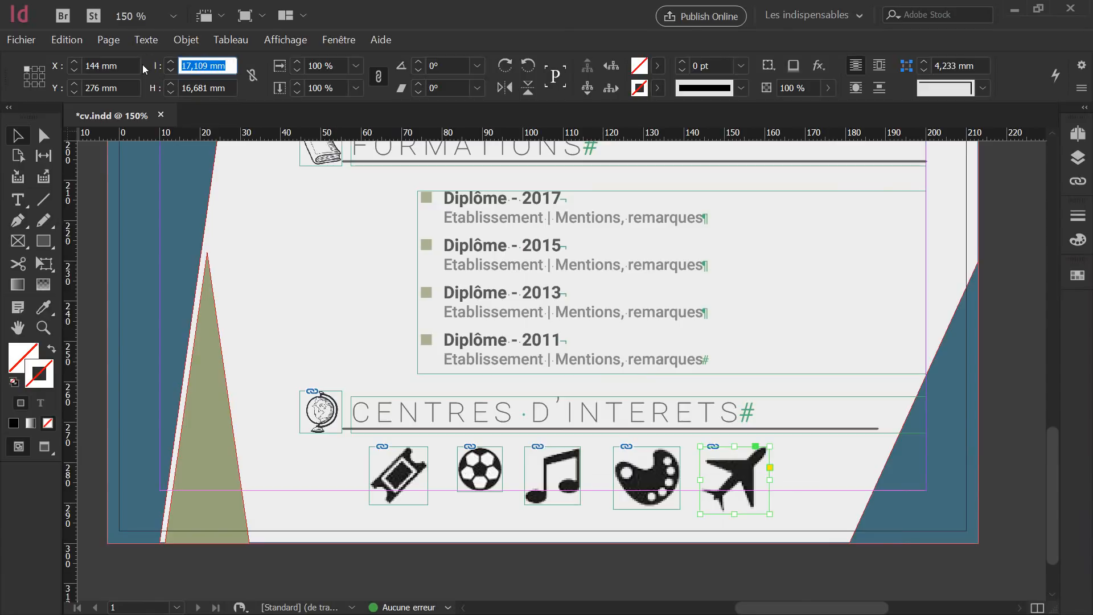
pyautogui.write('38')
pyautogui.press('Tab')
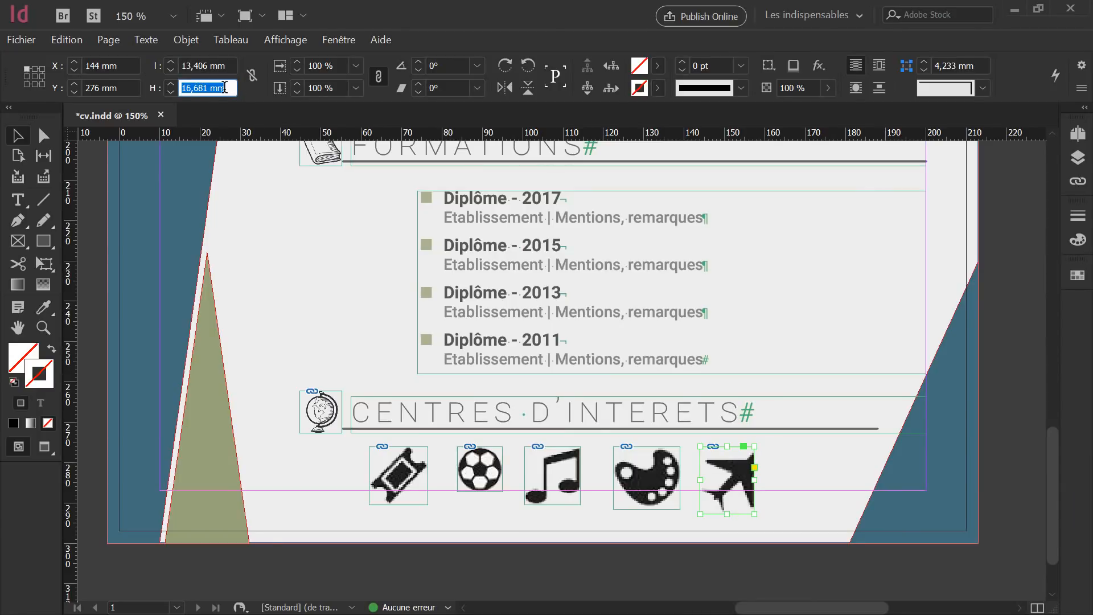
pyautogui.write('4')
pyautogui.press('Tab')
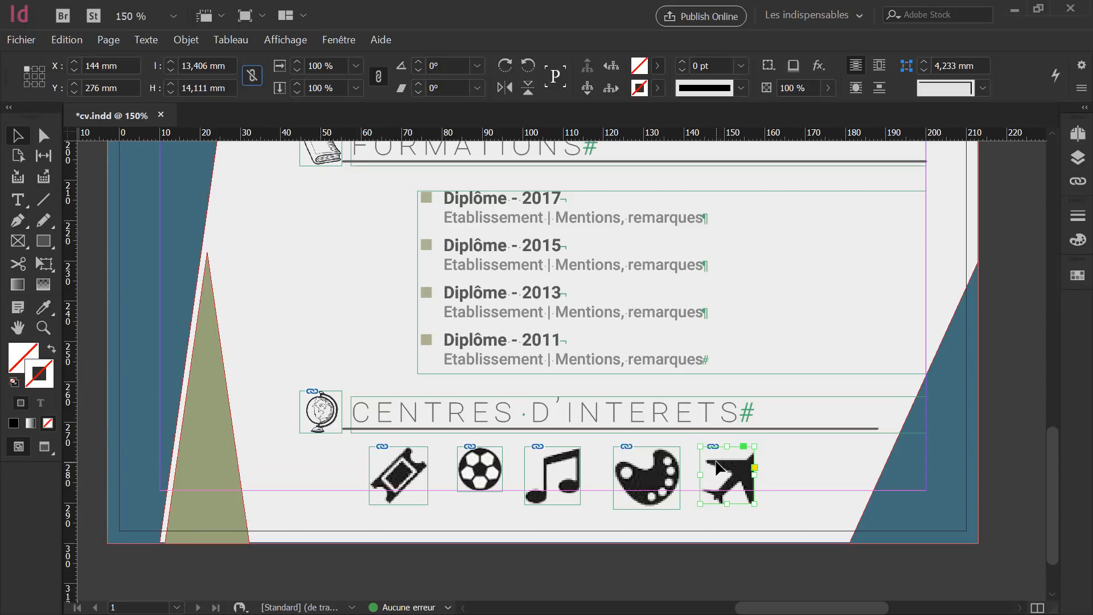
# Fit the airplane image to its frame with Ajustement > Ajuster le contenu au bloc.
pyautogui.rightClick(729, 464)
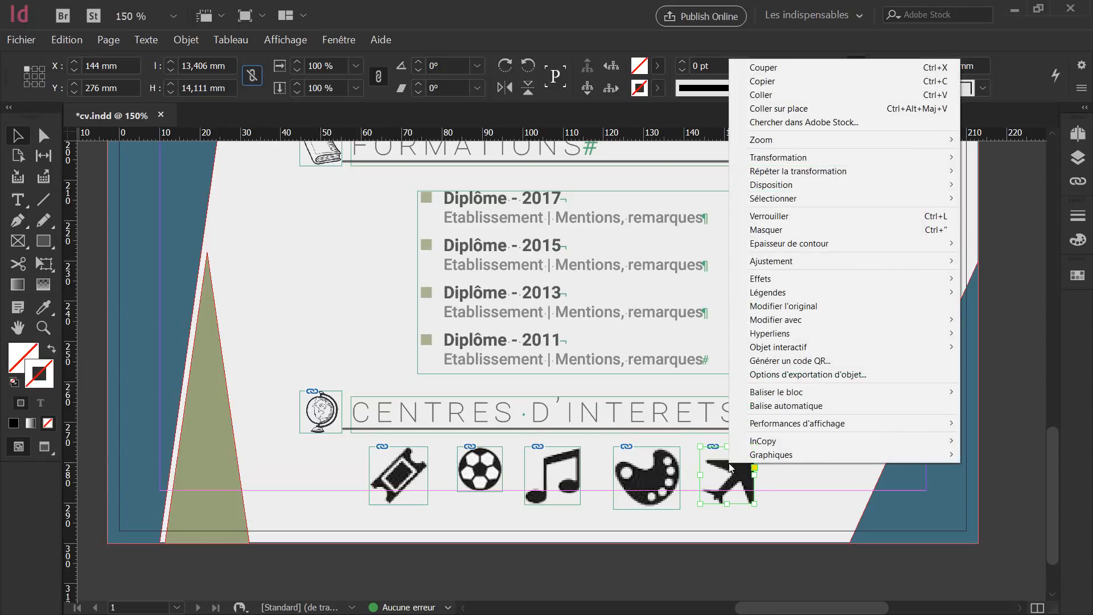
pyautogui.moveTo(801, 262)
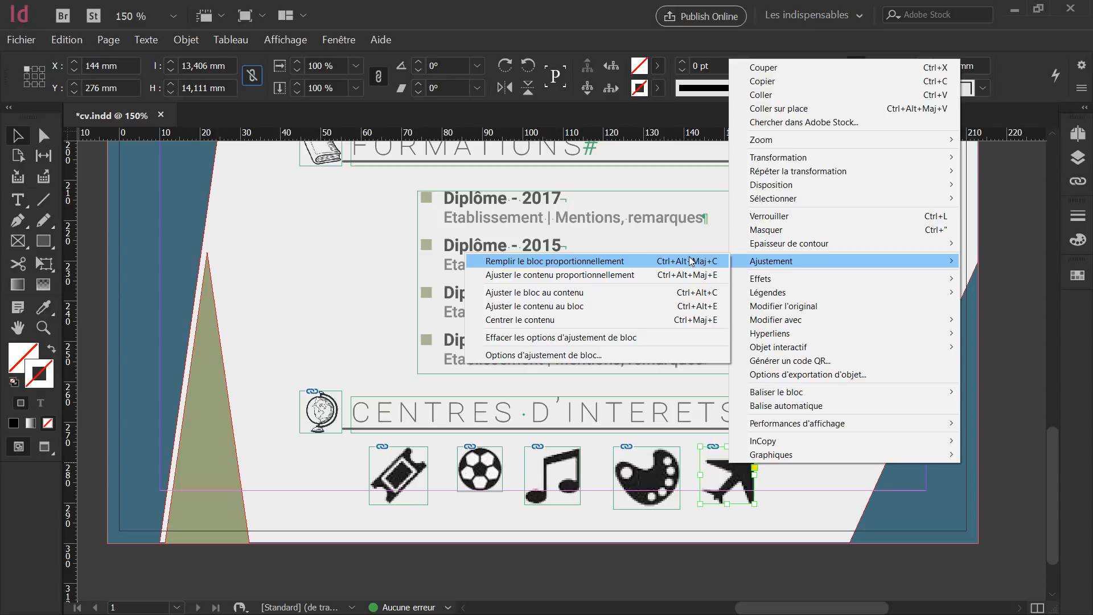
pyautogui.click(557, 308)
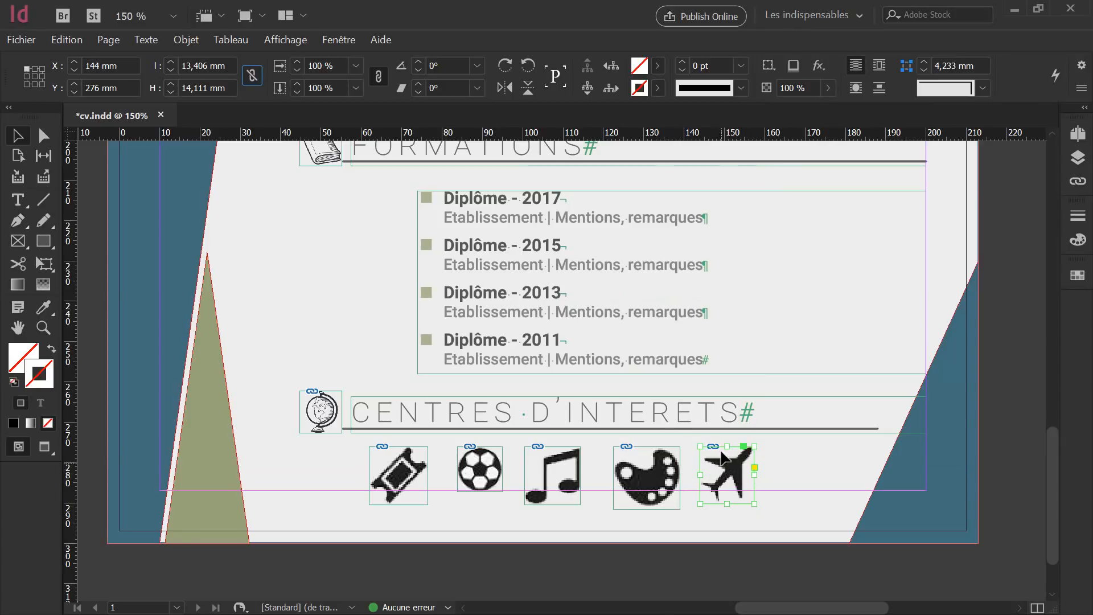
pyautogui.click(659, 467)
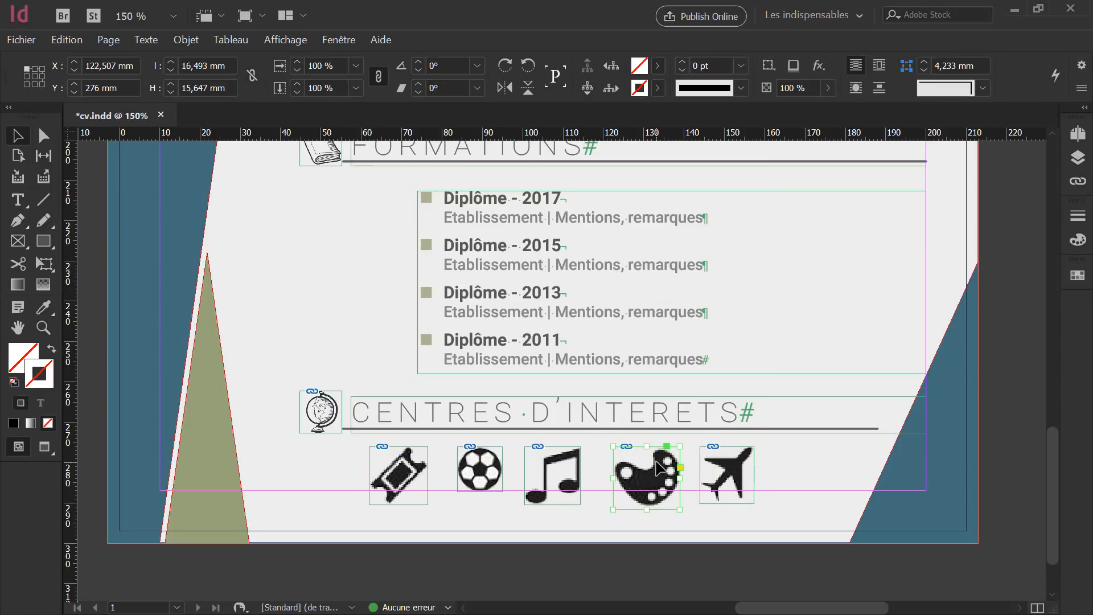
# Resize the palette icon's frame to 38 x 40 px.
pyautogui.keyDown('shift'); pyautogui.click(568, 467); pyautogui.keyUp('shift')
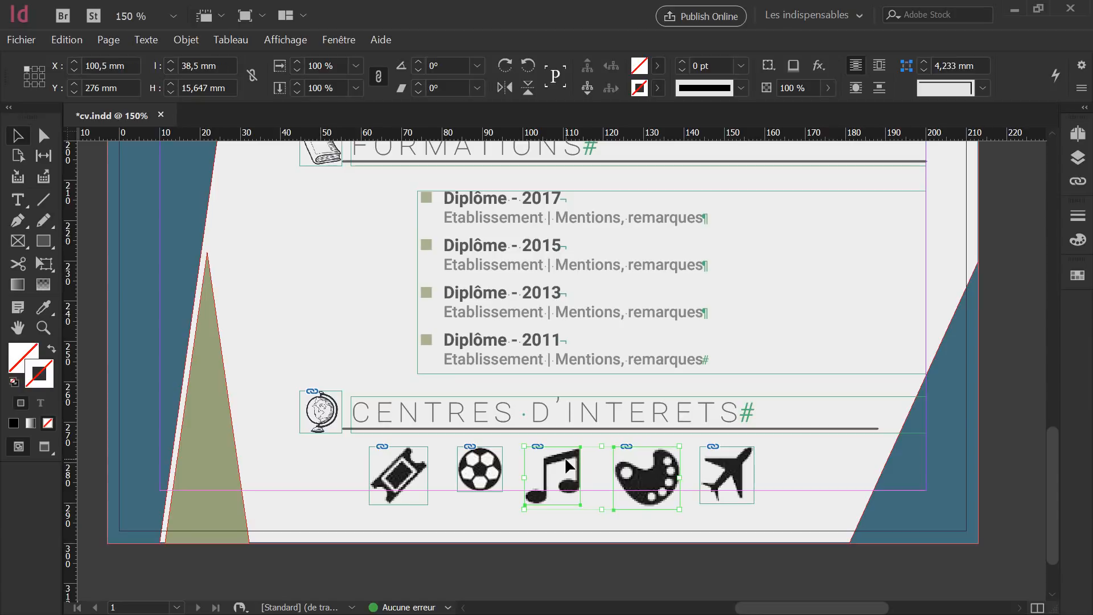
pyautogui.keyDown('shift'); pyautogui.click(476, 456); pyautogui.keyUp('shift')
pyautogui.keyDown('shift'); pyautogui.click(391, 464); pyautogui.keyUp('shift')
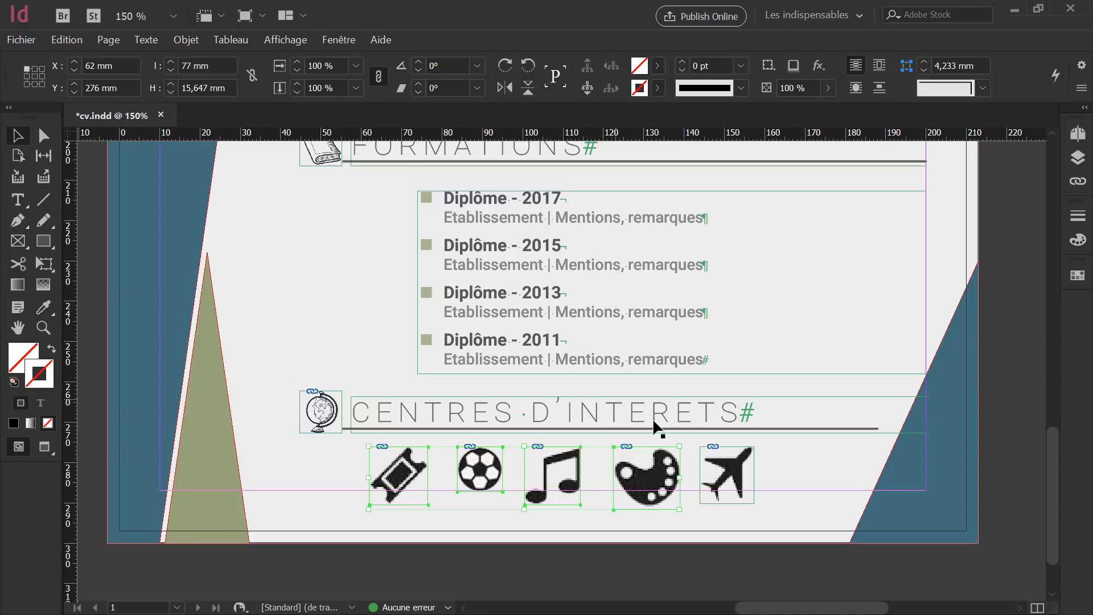
pyautogui.click(817, 476)
pyautogui.click(646, 465)
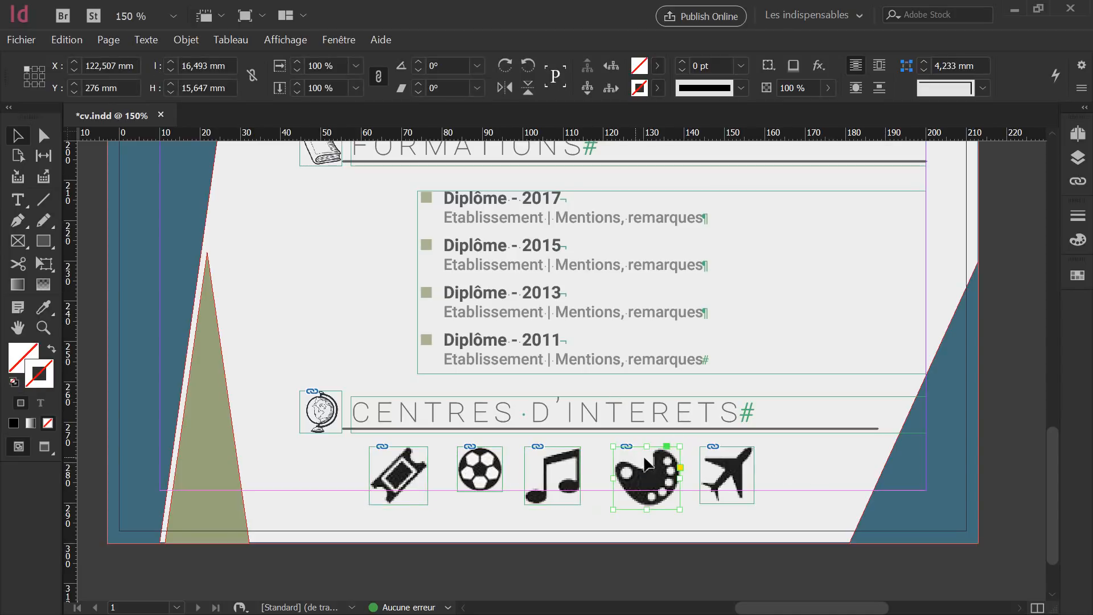
pyautogui.click(200, 66)
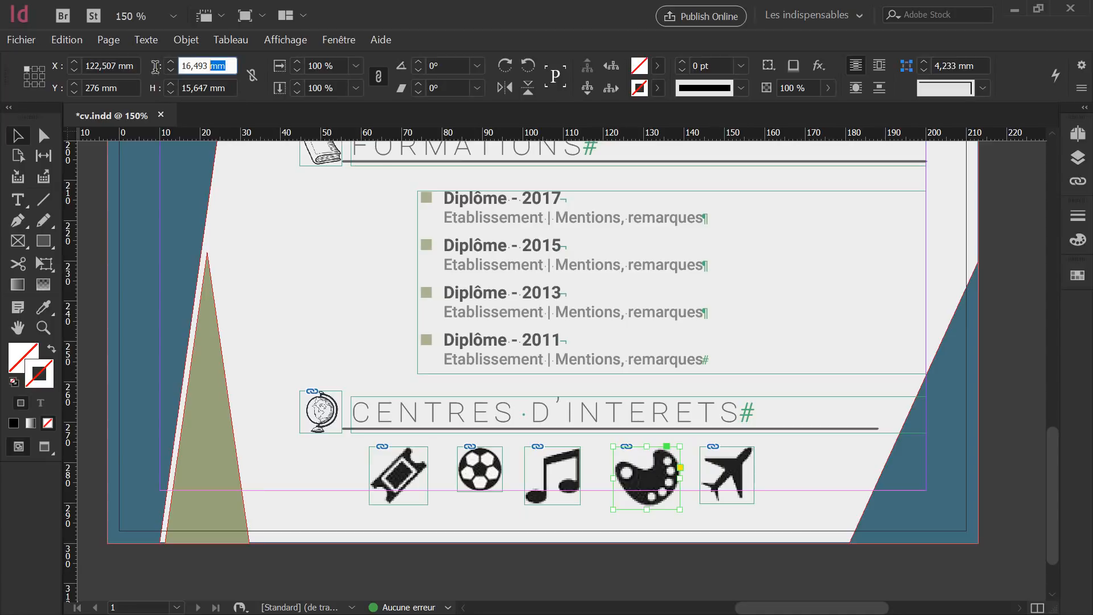
pyautogui.write('38')
pyautogui.press('Tab')
pyautogui.write('4')
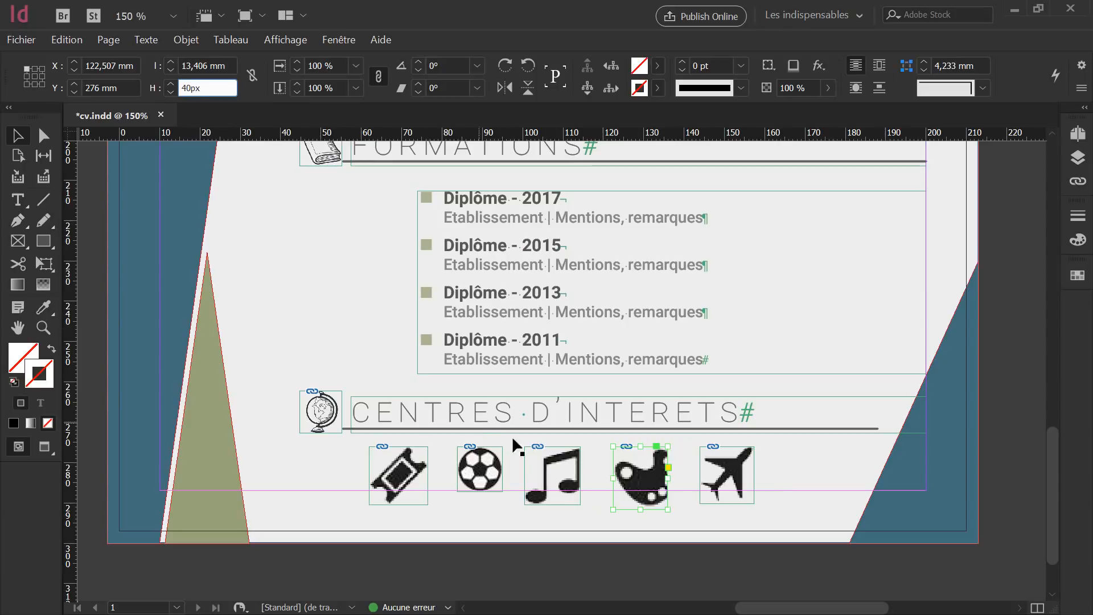
pyautogui.press('Return')
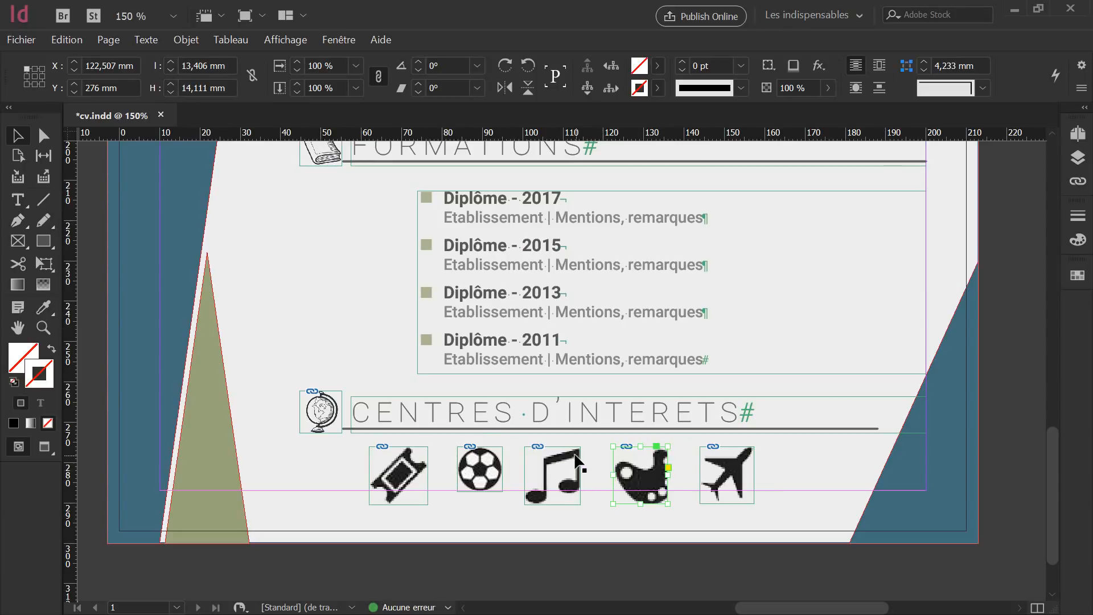
# Resize the music-note icon's frame to 38 x 40 px, correcting the width entry.
pyautogui.click(575, 457)
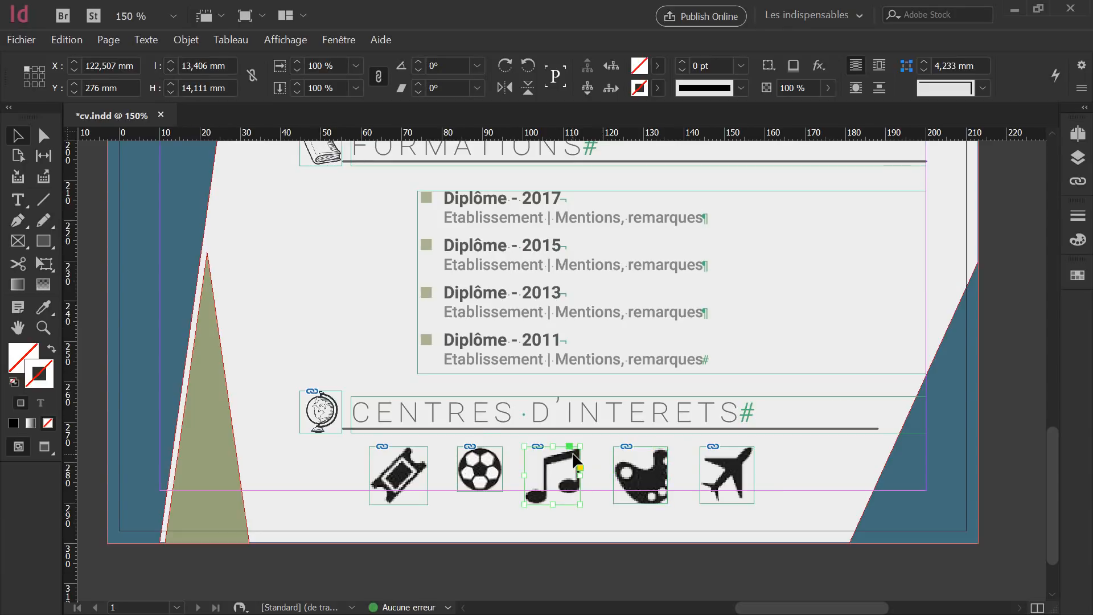
pyautogui.click(199, 64)
pyautogui.write('38')
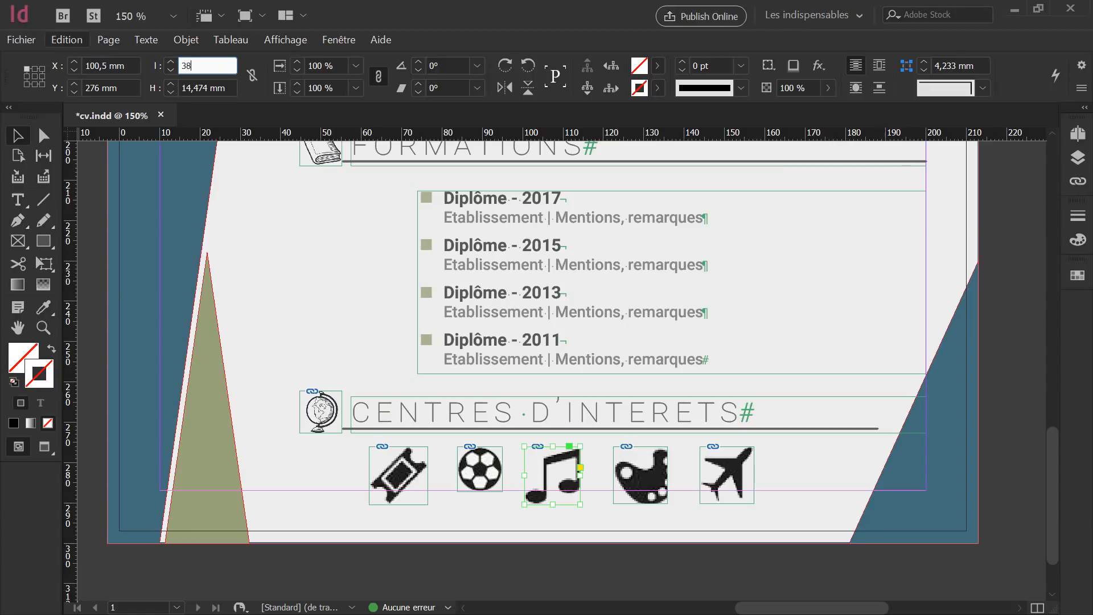
pyautogui.press('Tab')
pyautogui.click(208, 66)
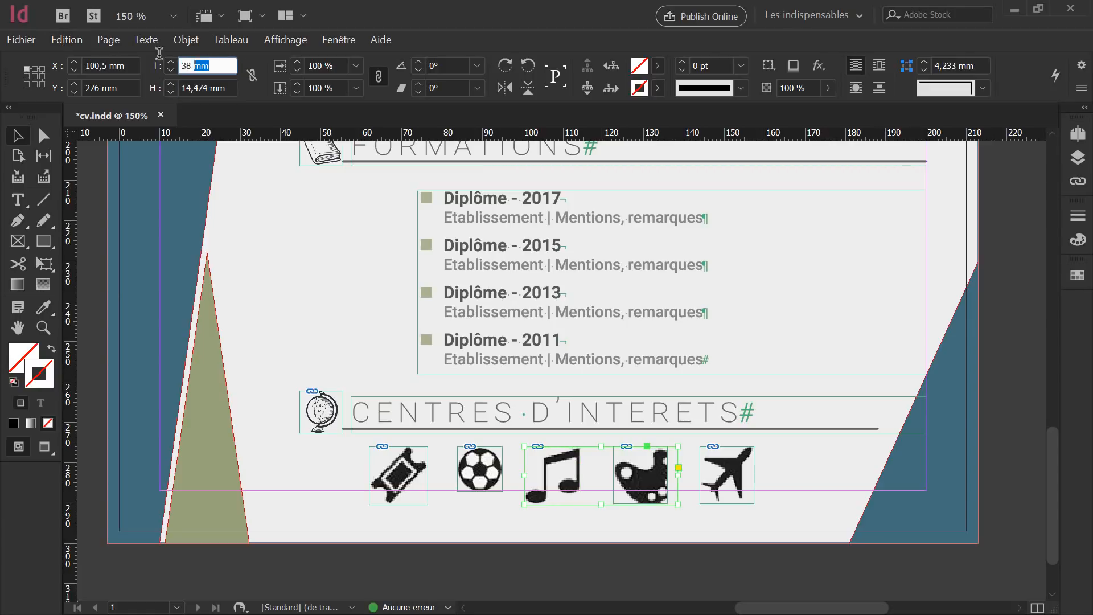
pyautogui.write('38')
pyautogui.press('Tab')
pyautogui.write('40px')
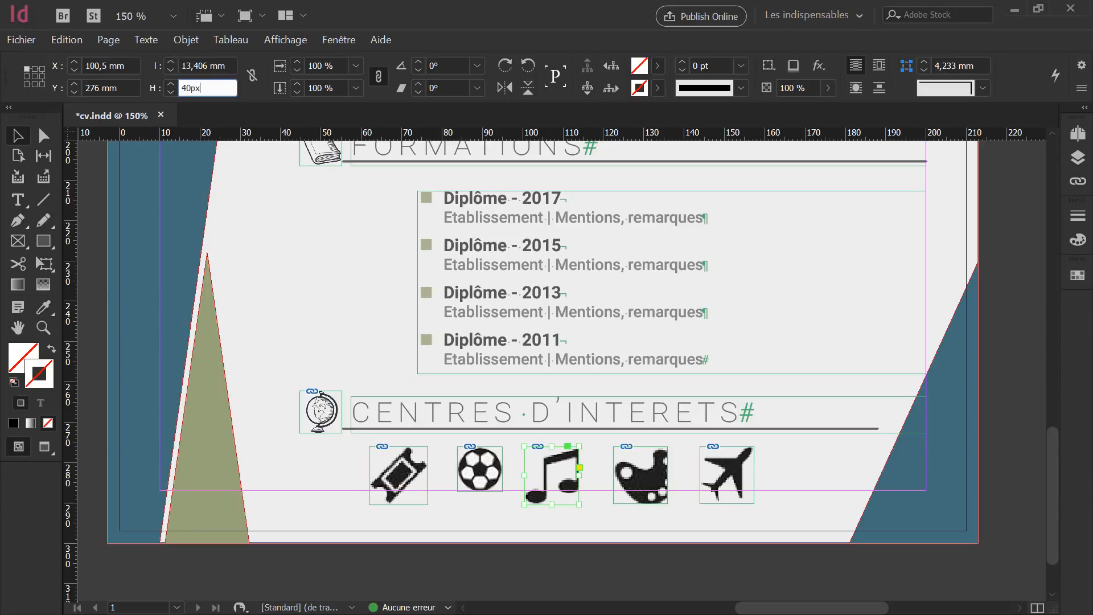
pyautogui.press('Tab')
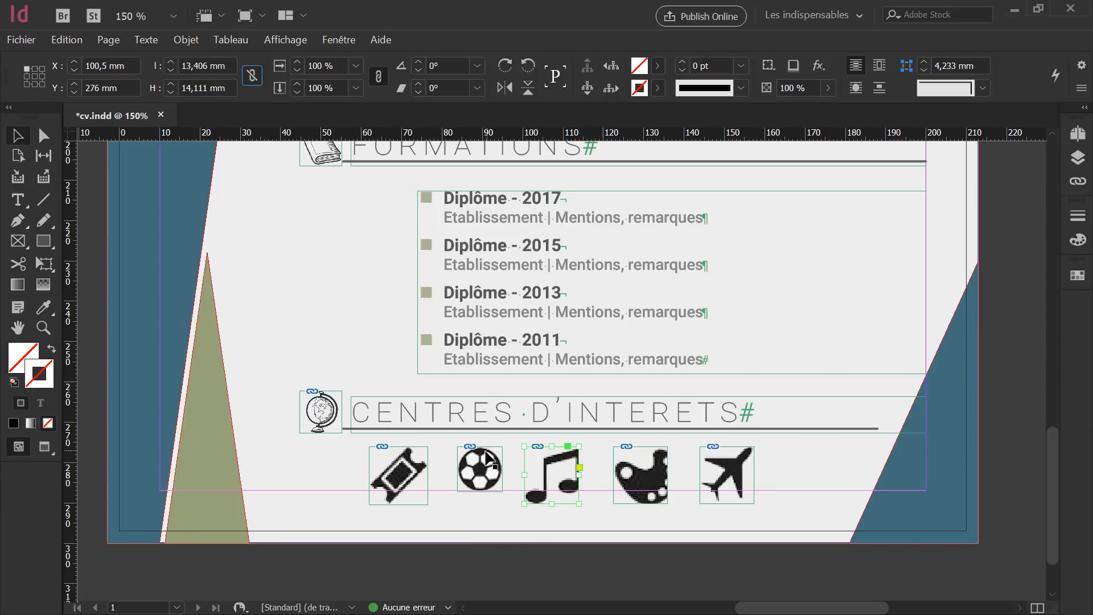
# Resize the football icon's frame to 38 x 40 px.
pyautogui.click(479, 469)
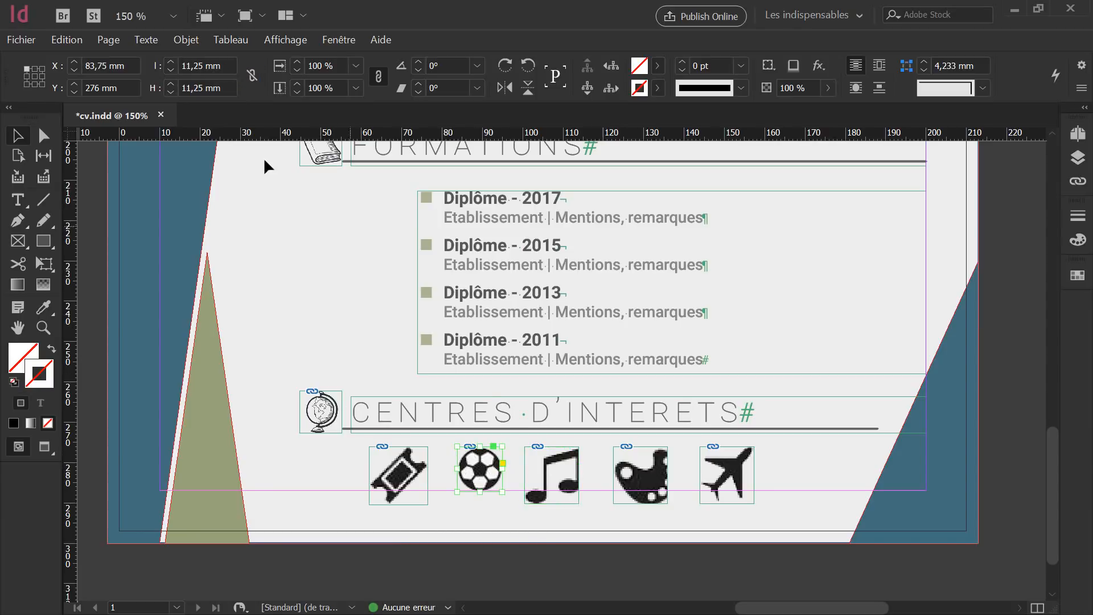
pyautogui.click(224, 67)
pyautogui.write('38')
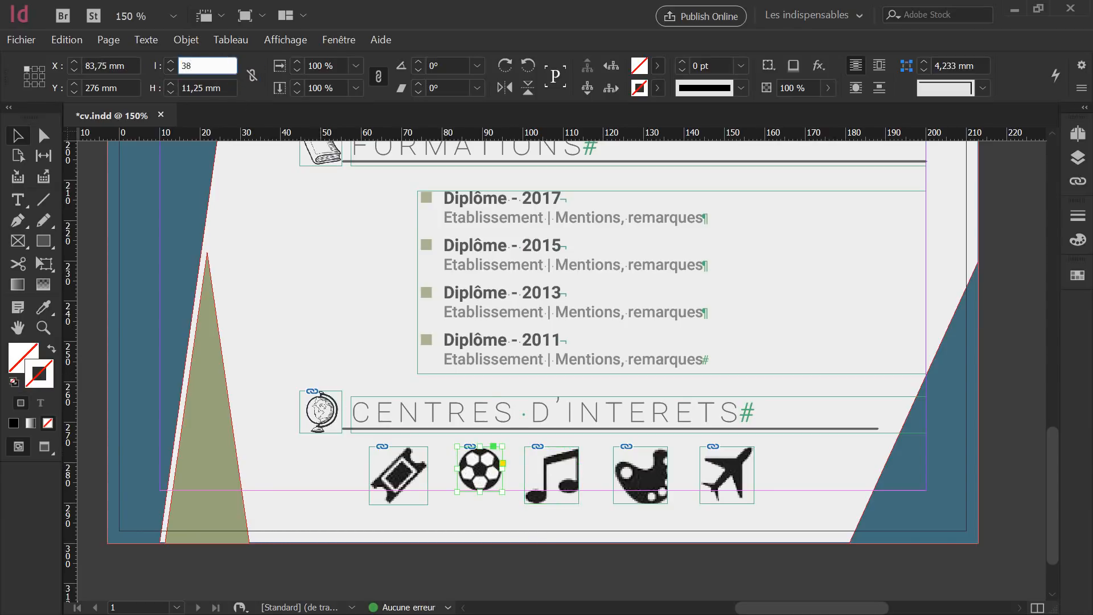
pyautogui.press('Return')
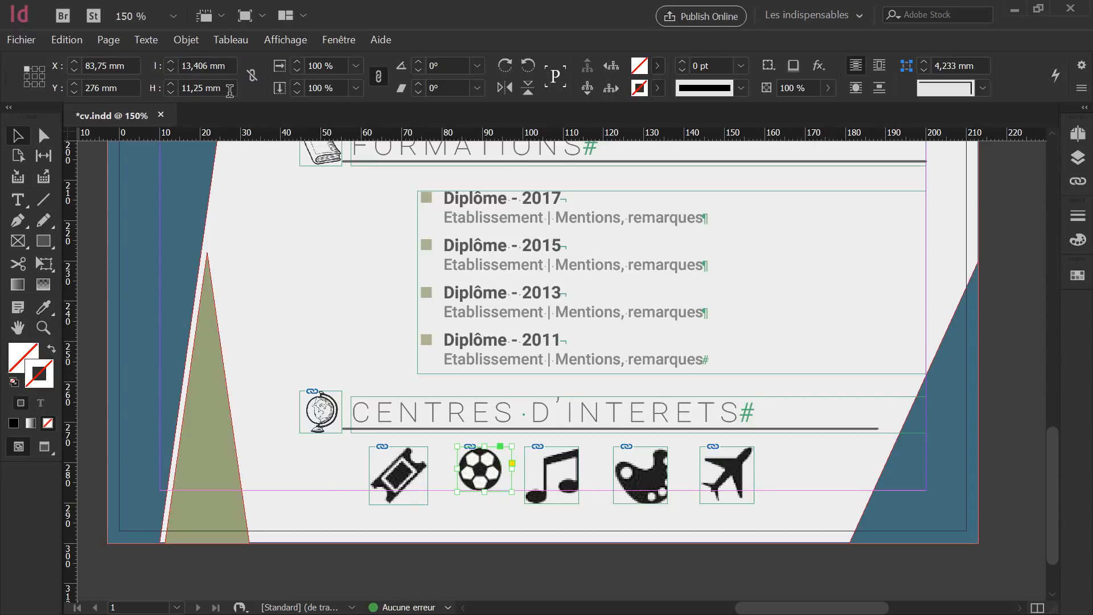
pyautogui.click(193, 94)
pyautogui.write('40')
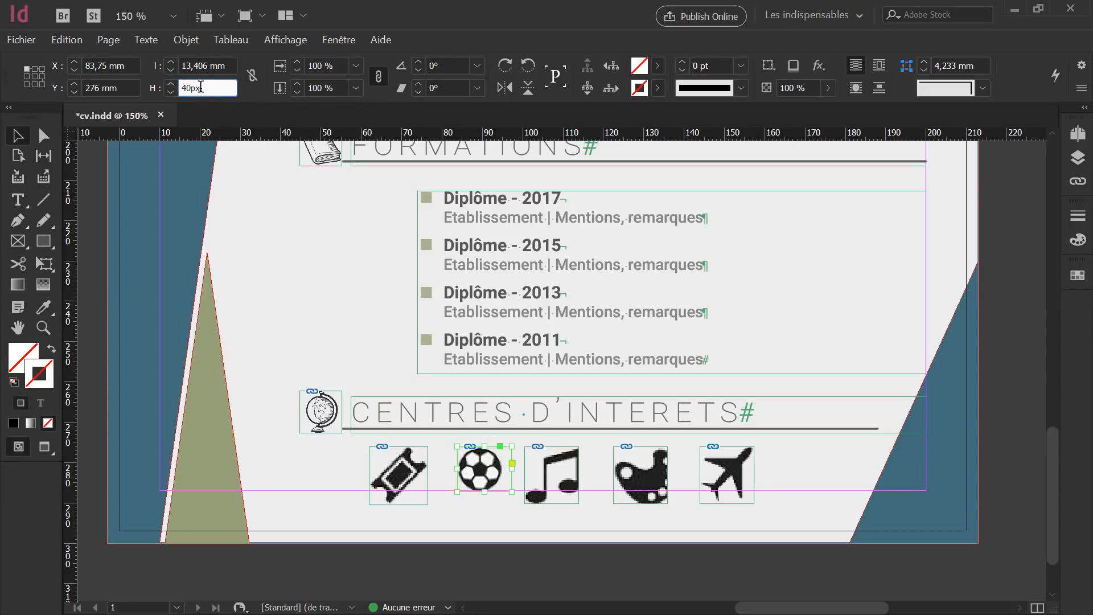
pyautogui.press('Return')
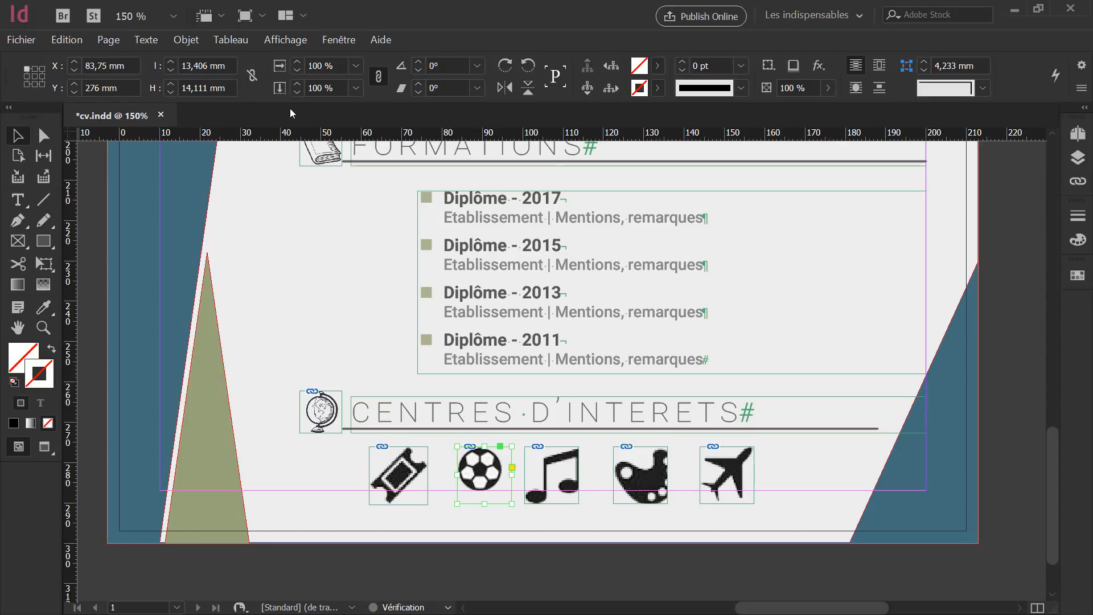
pyautogui.click(393, 466)
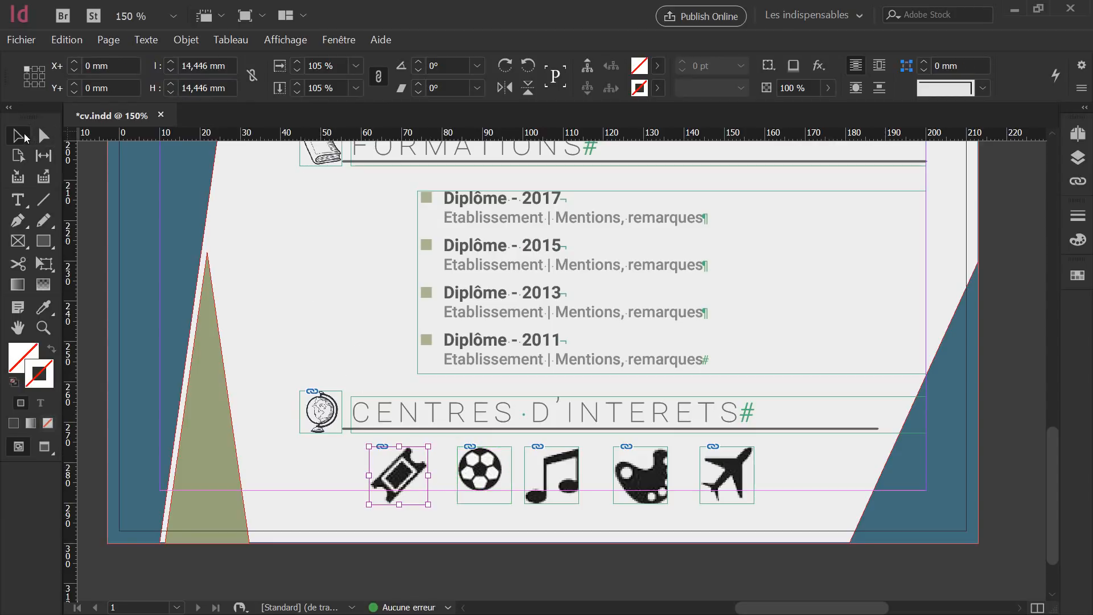
# Resize the ticket icon's frame to 38 px wide and 40 px high.
pyautogui.click(277, 431)
pyautogui.click(405, 462)
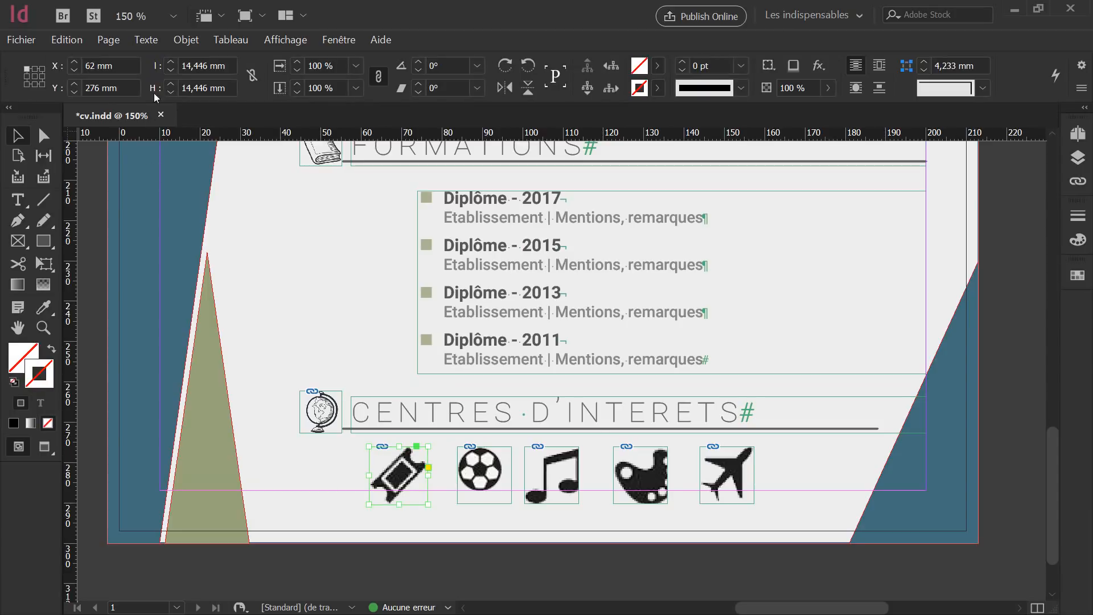
pyautogui.click(225, 66)
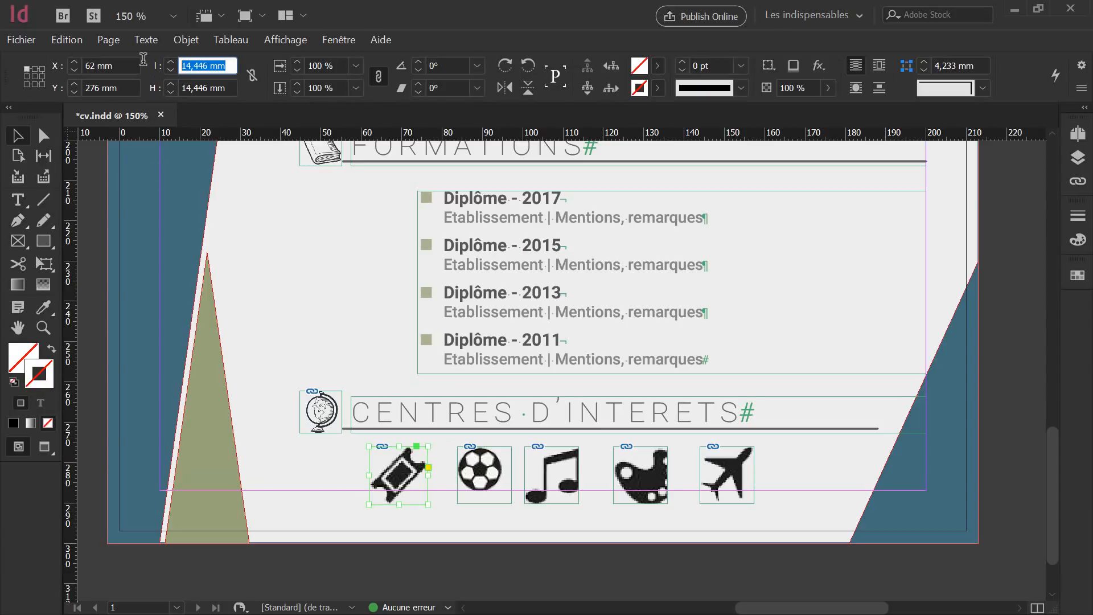
pyautogui.write('38px')
pyautogui.press('Return')
pyautogui.click(232, 86)
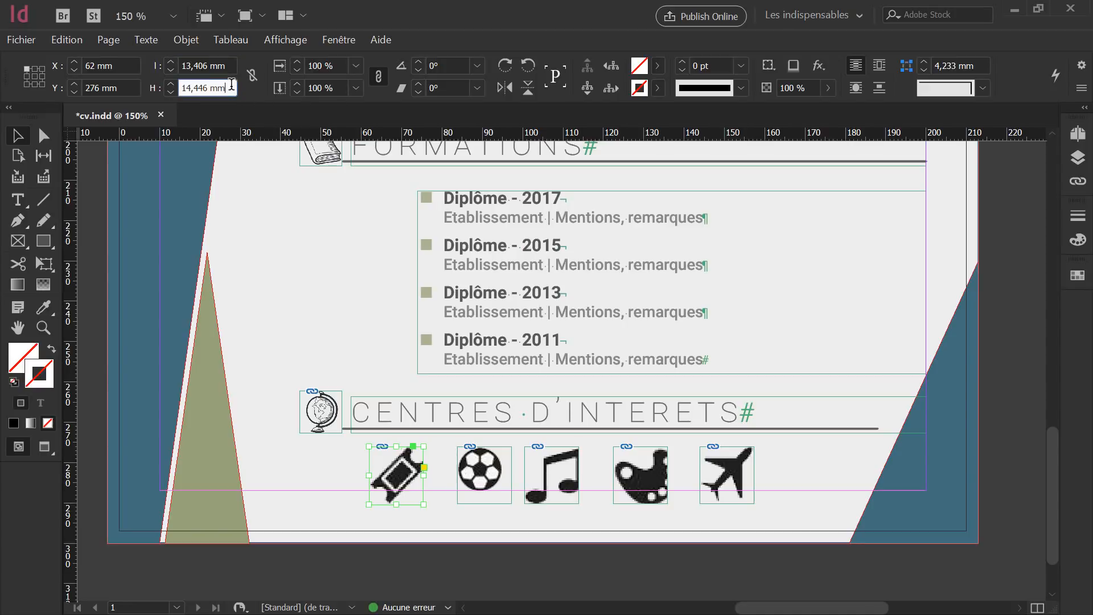
pyautogui.moveTo(232, 85); pyautogui.dragTo(126, 76)
pyautogui.write('40px')
pyautogui.press('Return')
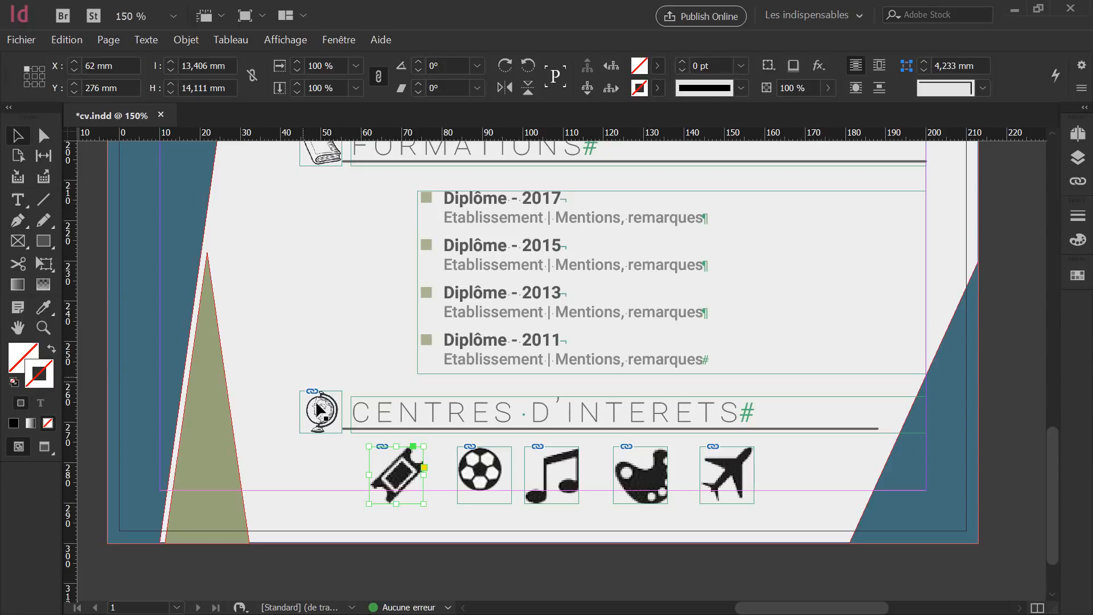
# Fit the ticket, football, music and palette graphics to their frames with Ajuster le contenu au bloc.
pyautogui.keyDown('shift'); pyautogui.click(493, 473); pyautogui.keyUp('shift')
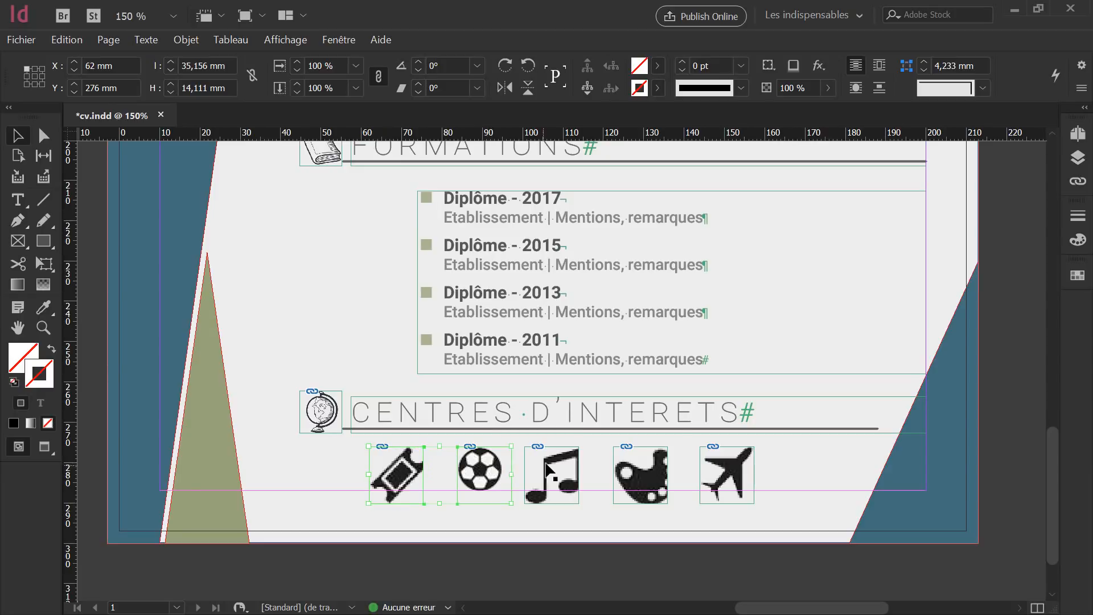
pyautogui.keyDown('shift'); pyautogui.click(552, 470); pyautogui.keyUp('shift')
pyautogui.keyDown('shift'); pyautogui.click(636, 461); pyautogui.keyUp('shift')
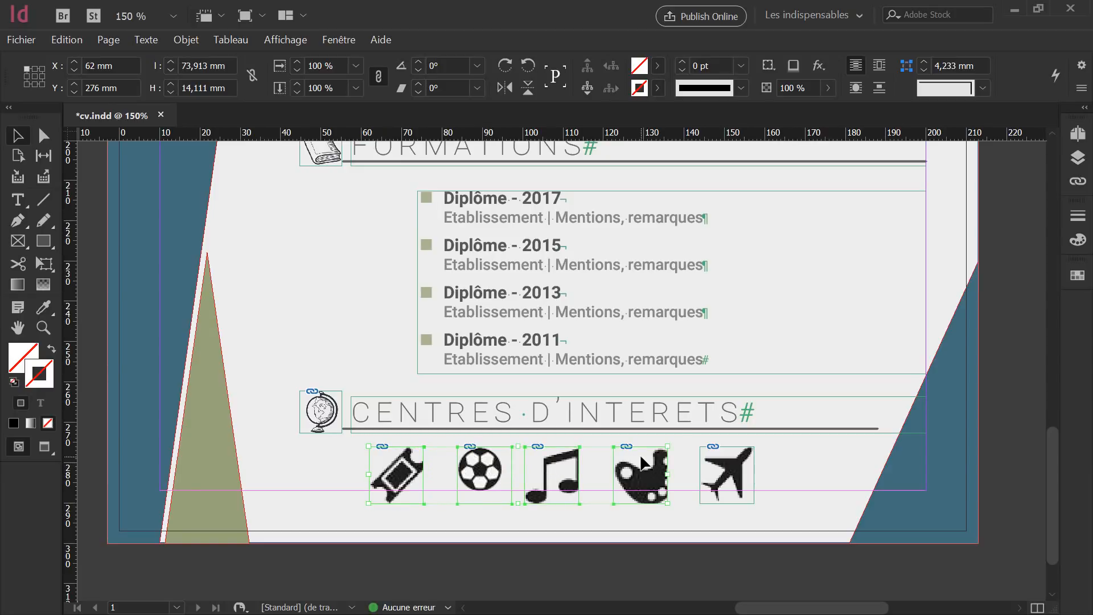
pyautogui.rightClick(641, 462)
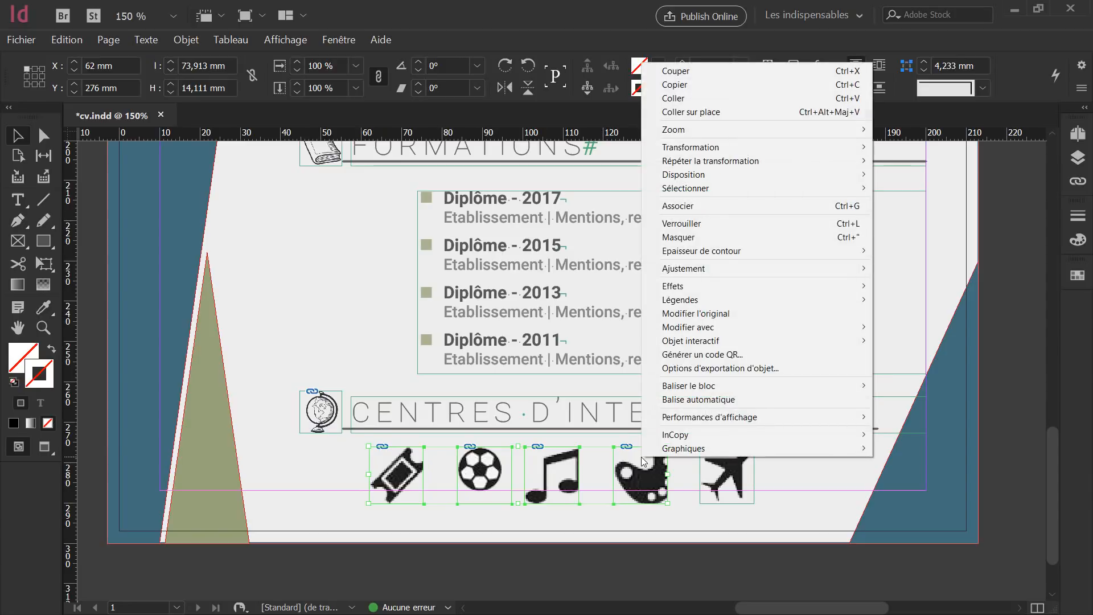
pyautogui.moveTo(715, 189)
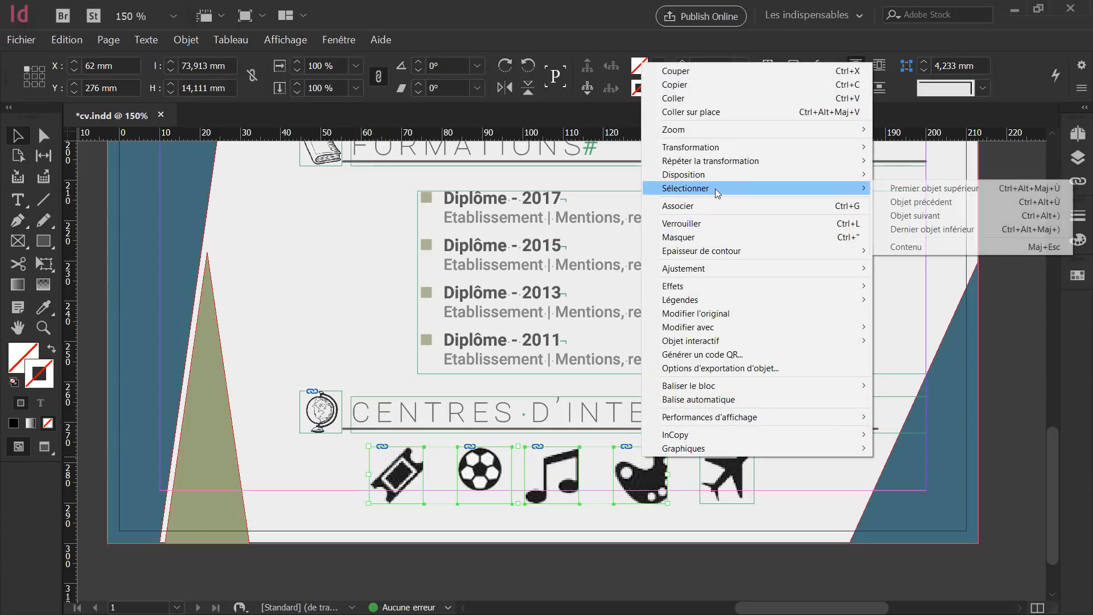
pyautogui.moveTo(705, 266)
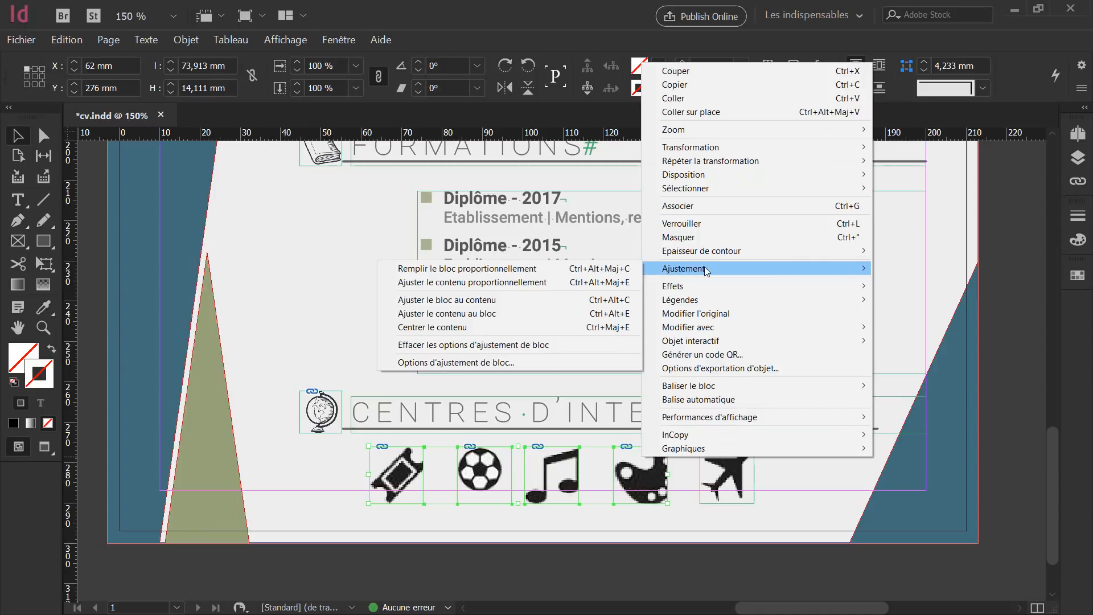
pyautogui.click(459, 315)
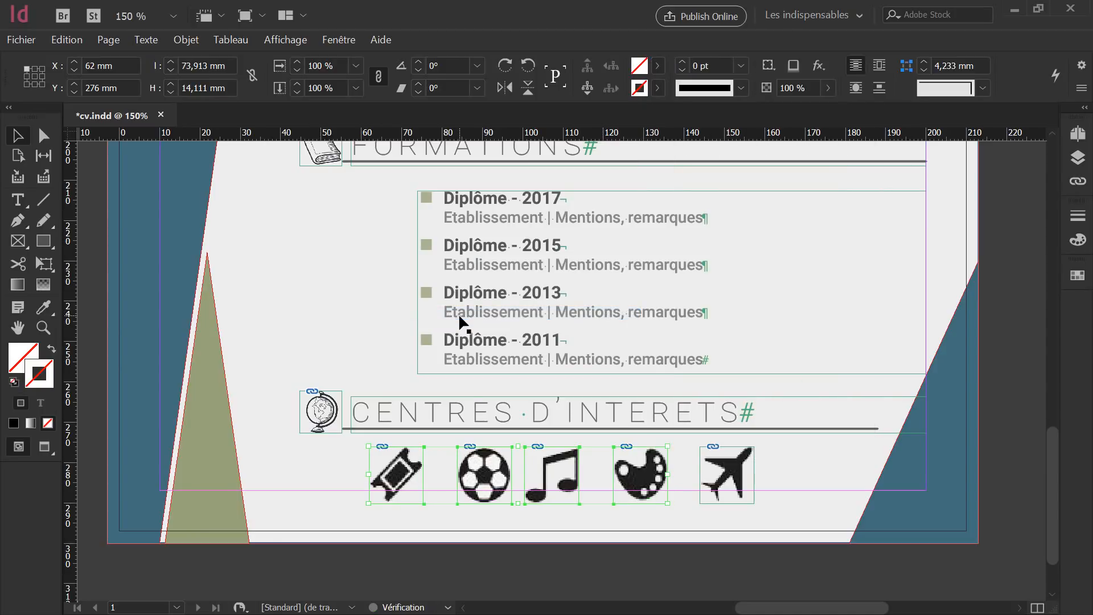
pyautogui.click(801, 457)
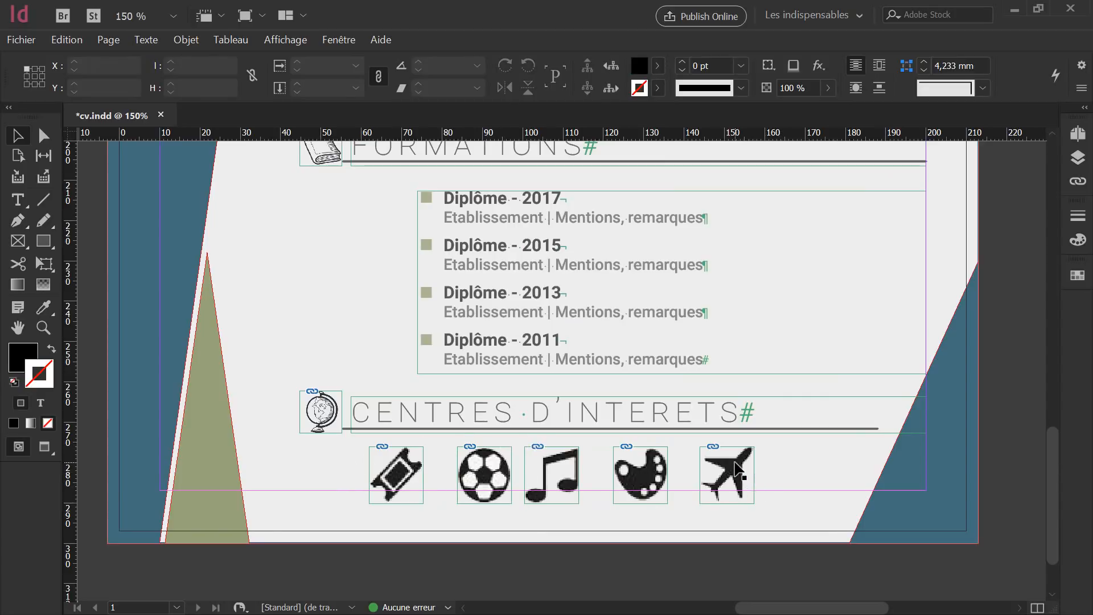
# Shift the airplane and ticket icons right, then select all five interest icons.
pyautogui.moveTo(737, 470); pyautogui.dragTo(769, 468)
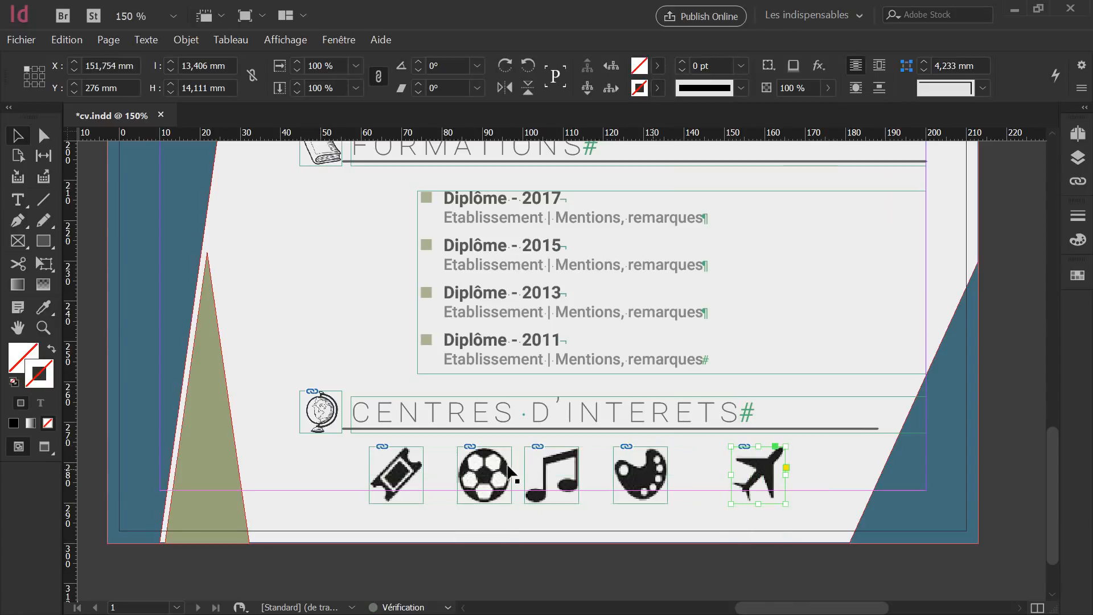
pyautogui.moveTo(393, 456); pyautogui.dragTo(426, 462)
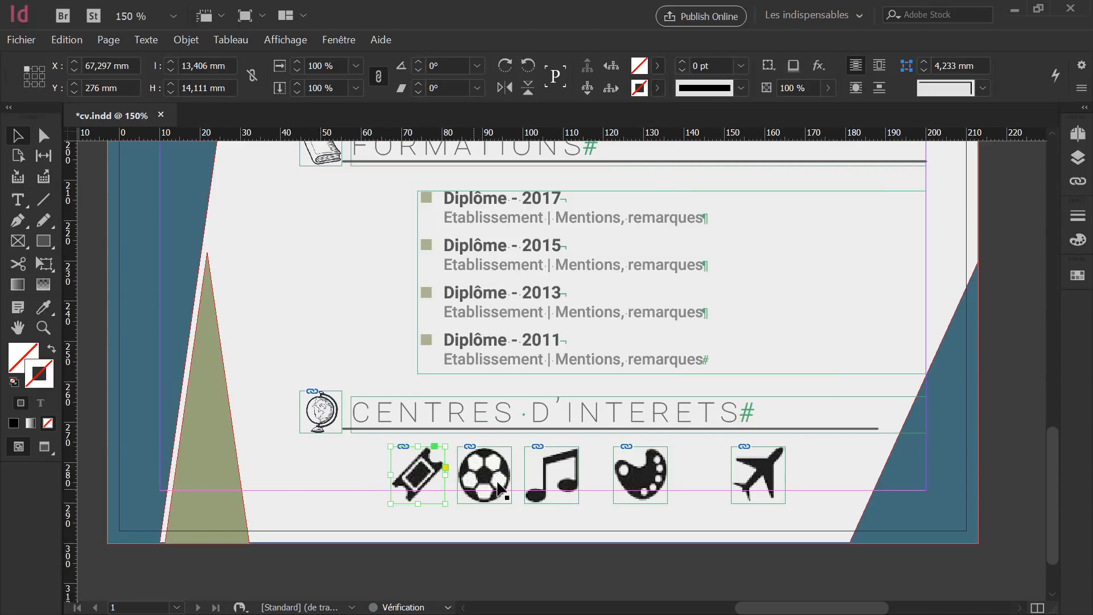
pyautogui.keyDown('shift'); pyautogui.click(503, 466); pyautogui.keyUp('shift')
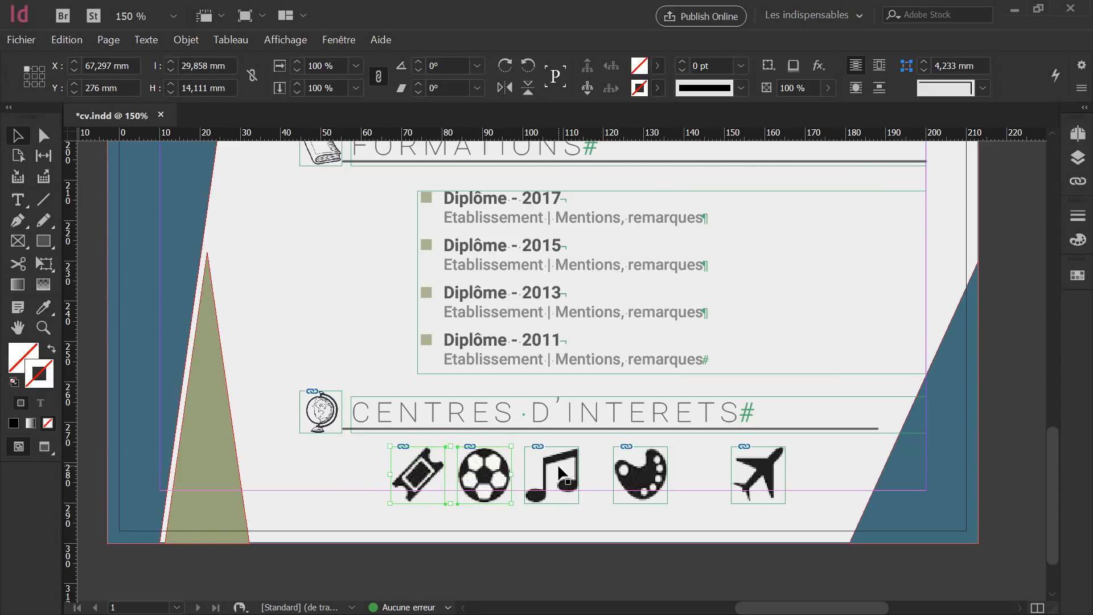
pyautogui.keyDown('shift'); pyautogui.click(558, 463); pyautogui.keyUp('shift')
pyautogui.keyDown('shift'); pyautogui.click(643, 472); pyautogui.keyUp('shift')
pyautogui.keyDown('shift'); pyautogui.click(750, 475); pyautogui.keyUp('shift')
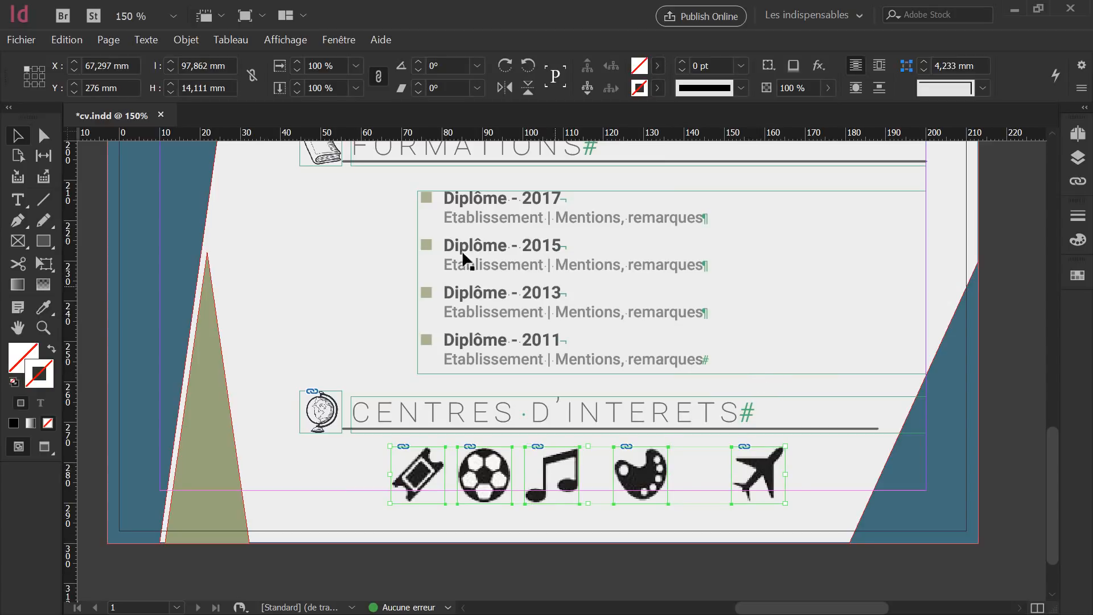
# Distribute the icons' horizontal centres via the Alignement panel and preview the page full-screen.
pyautogui.click(343, 42)
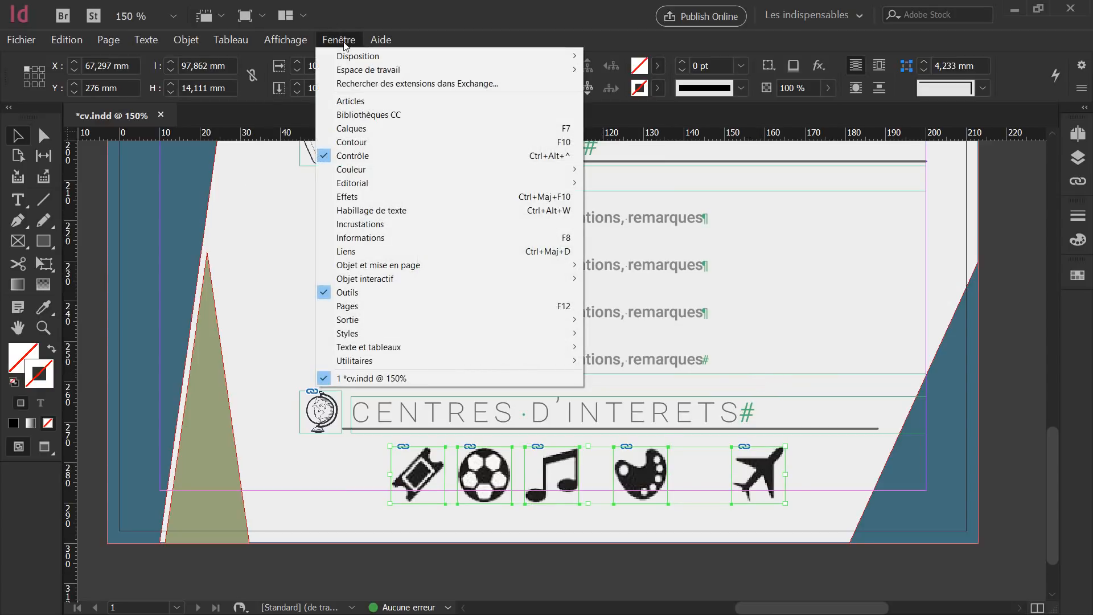
pyautogui.moveTo(405, 267)
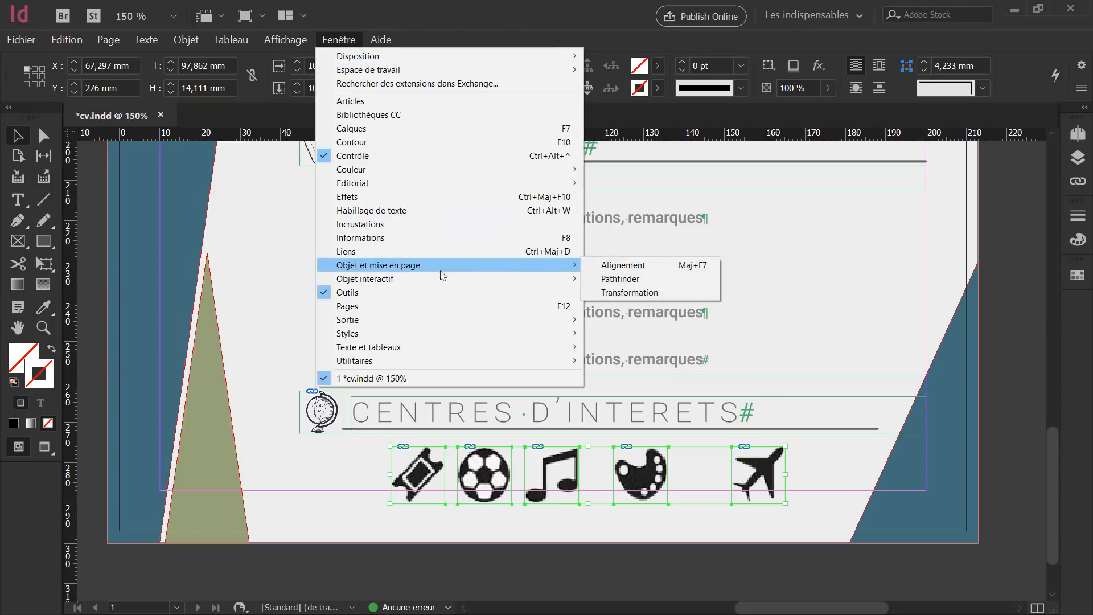
pyautogui.click(637, 270)
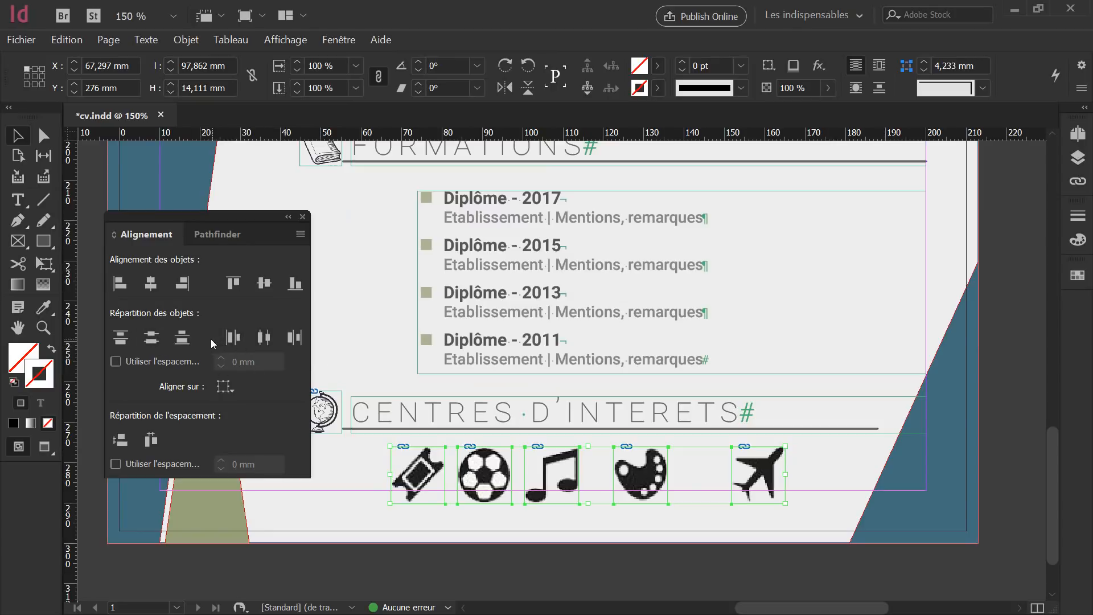
pyautogui.click(263, 338)
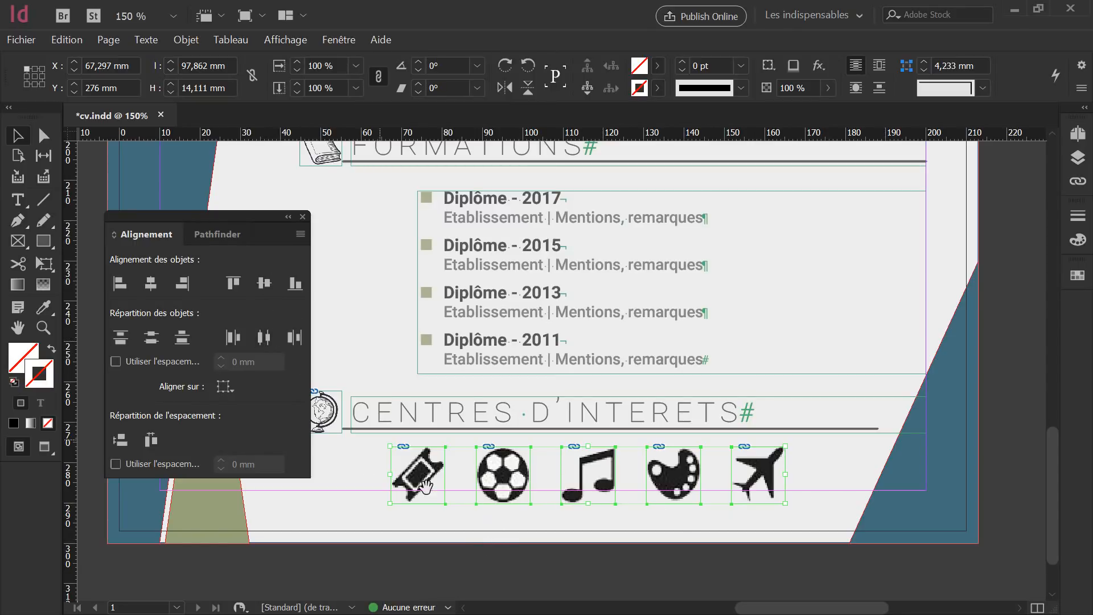
pyautogui.click(303, 217)
pyautogui.hotkey('shift', 'w')
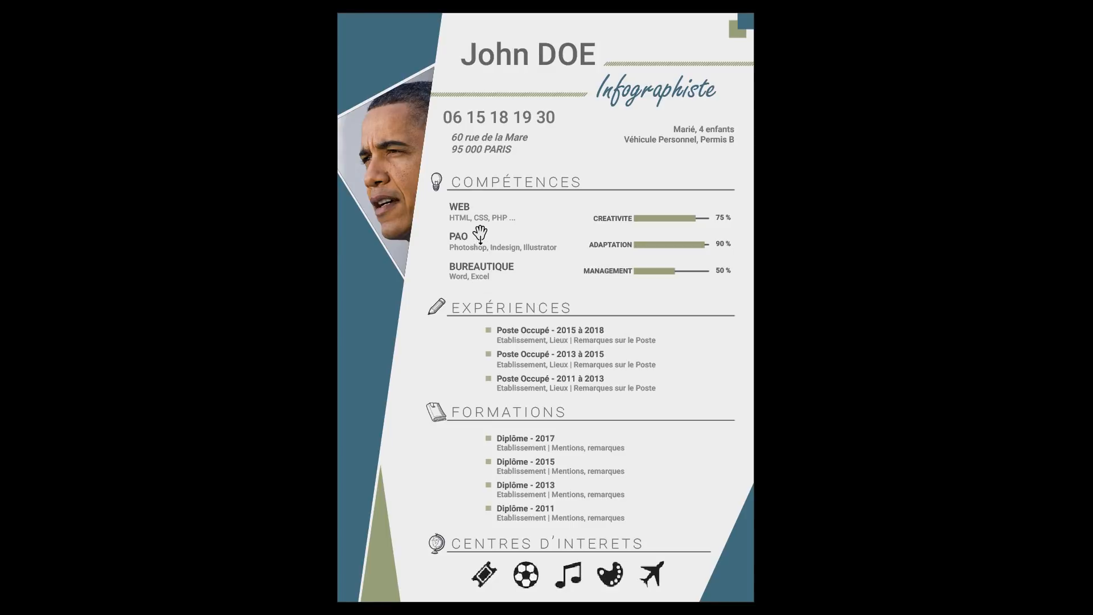
# Leave the preview and select all five interest icon frames together.
pyautogui.press('Escape')
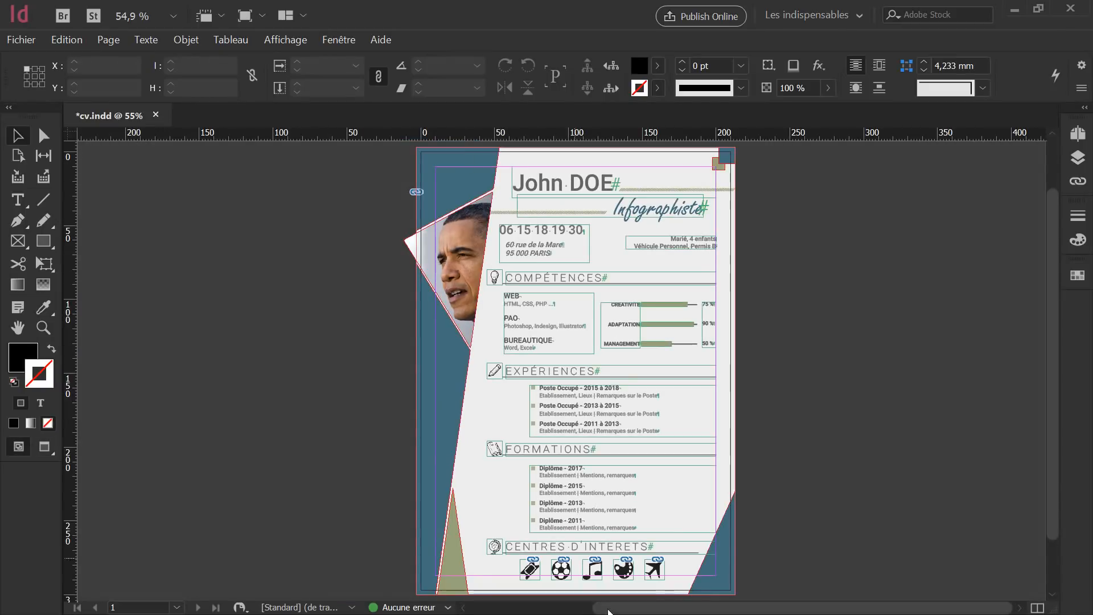
pyautogui.scroll(3, 627, 585)
pyautogui.scroll(2, 626, 585)
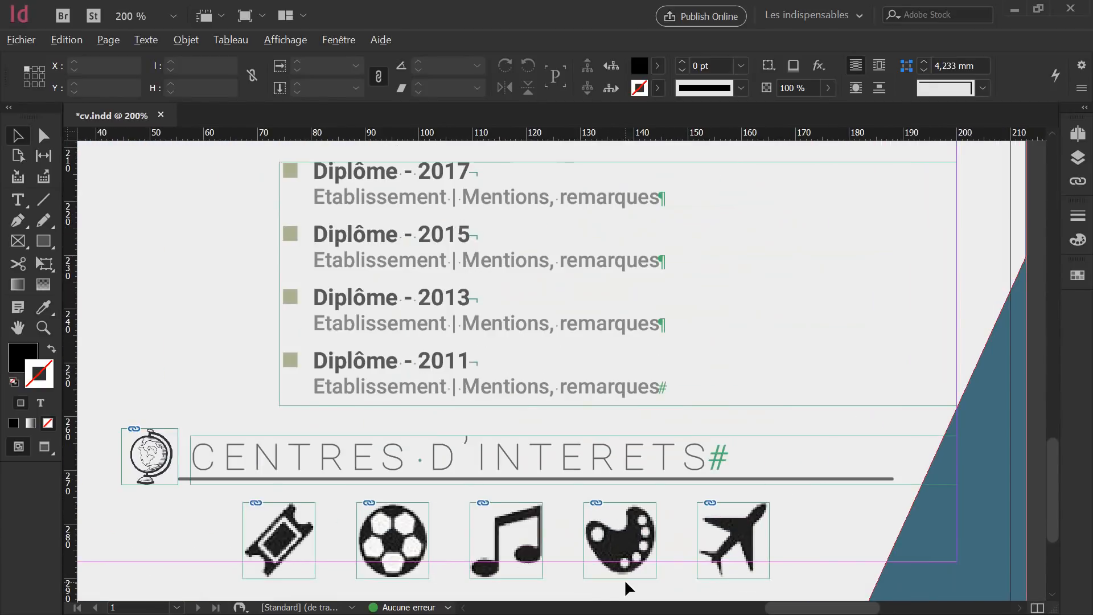
pyautogui.click(284, 532)
pyautogui.keyDown('shift'); pyautogui.click(387, 539); pyautogui.keyUp('shift')
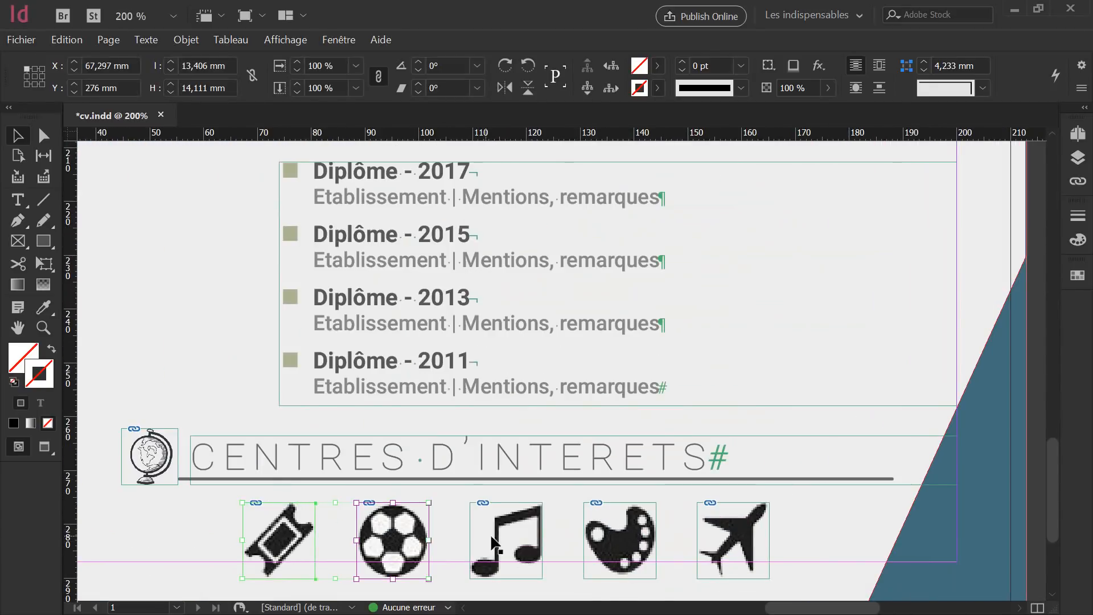
pyautogui.keyDown('shift'); pyautogui.click(503, 538); pyautogui.keyUp('shift')
pyautogui.click(437, 529)
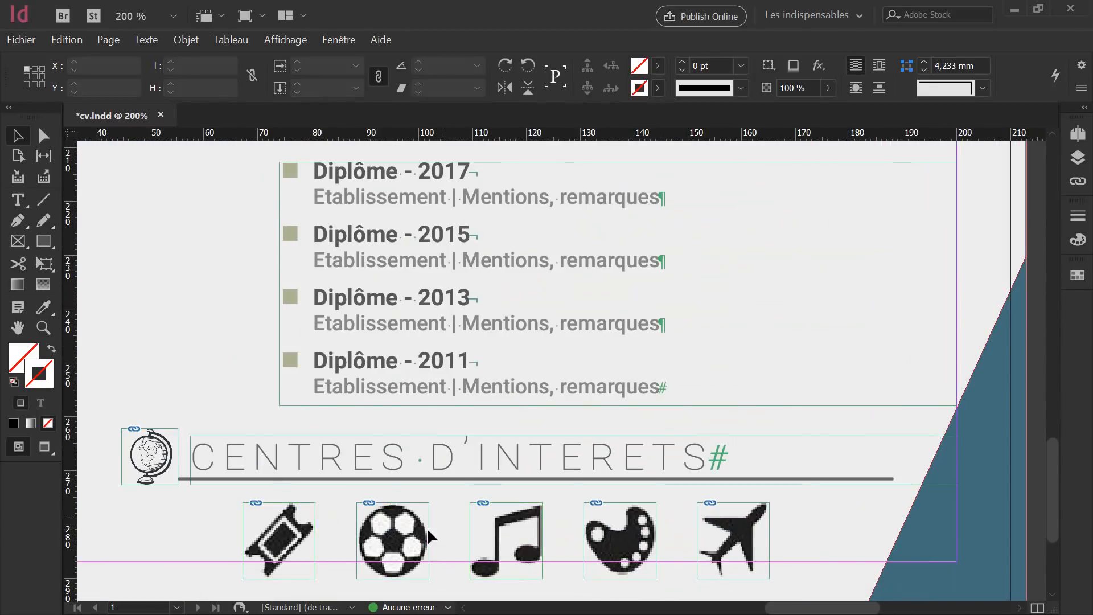
pyautogui.click(390, 524)
pyautogui.keyDown('shift'); pyautogui.click(282, 530); pyautogui.keyUp('shift')
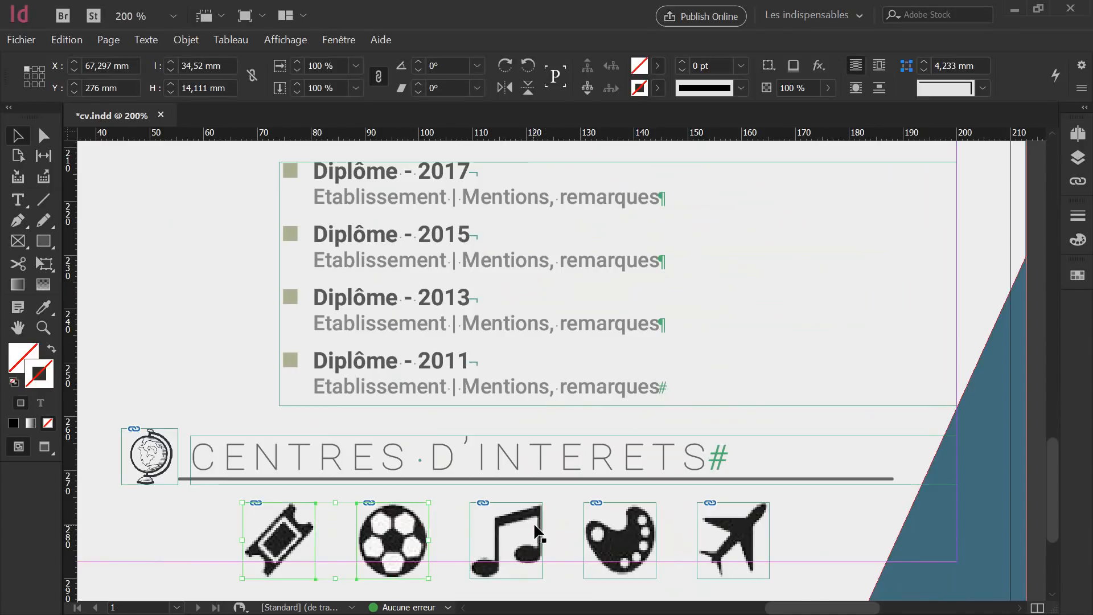
pyautogui.keyDown('shift'); pyautogui.click(534, 529); pyautogui.keyUp('shift')
pyautogui.keyDown('shift'); pyautogui.click(635, 529); pyautogui.keyUp('shift')
pyautogui.keyDown('shift'); pyautogui.click(720, 523); pyautogui.keyUp('shift')
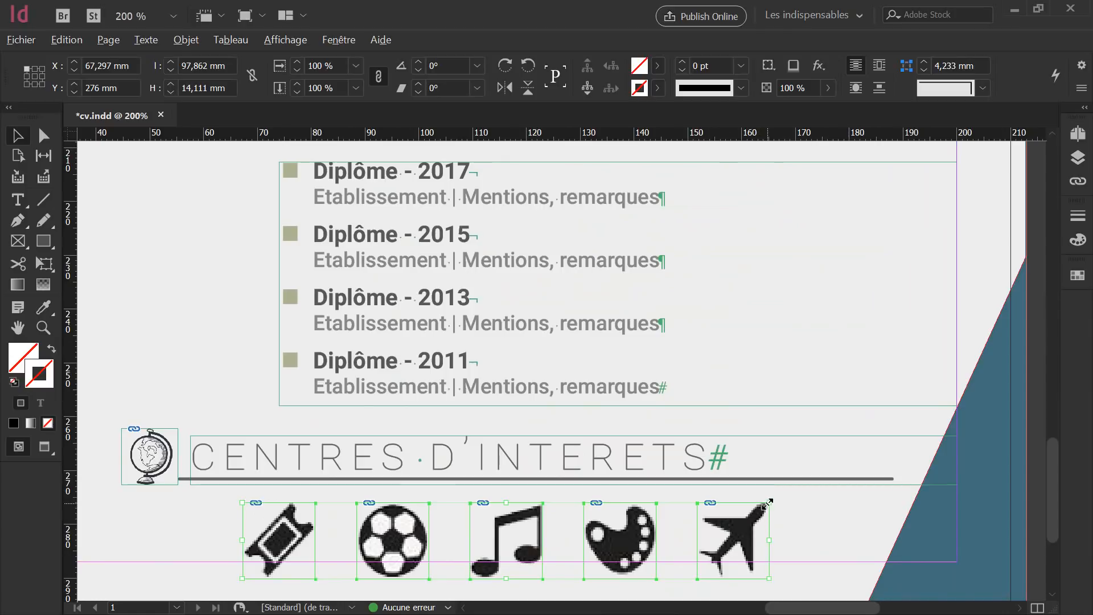
# Scale the icon row down to about 75 mm wide, nudge it, and preview full-screen.
pyautogui.moveTo(767, 503); pyautogui.dragTo(752, 517)
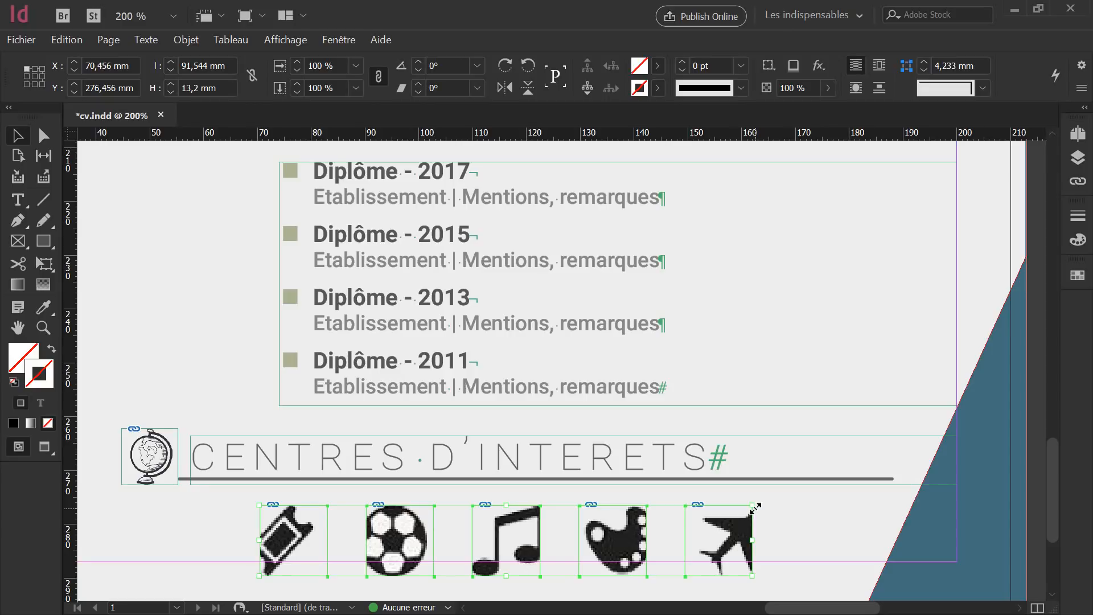
pyautogui.moveTo(753, 505); pyautogui.dragTo(769, 502)
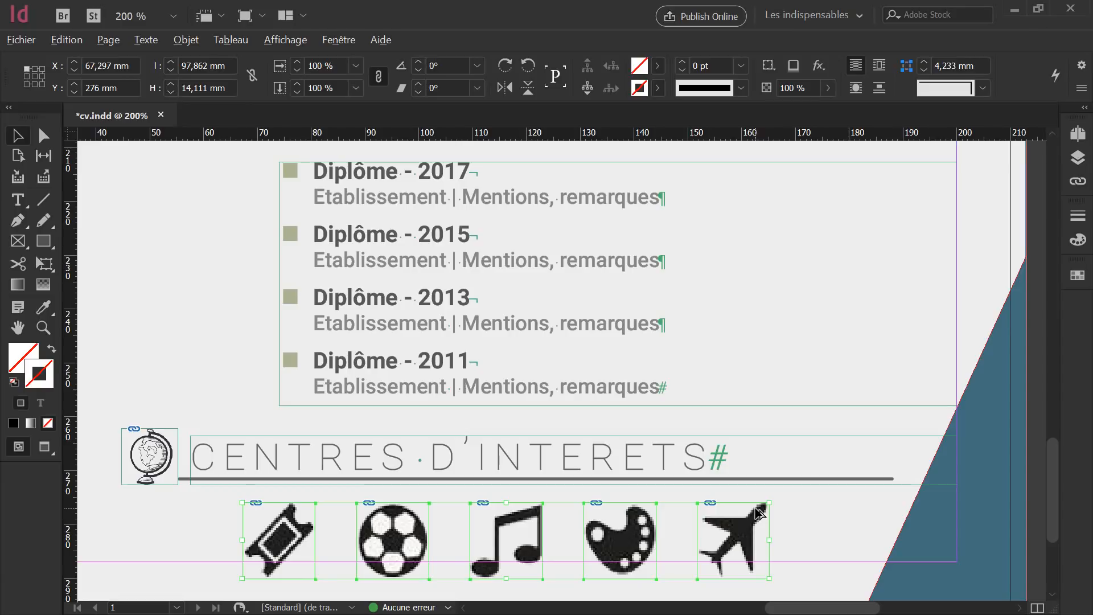
pyautogui.moveTo(768, 503); pyautogui.dragTo(718, 535)
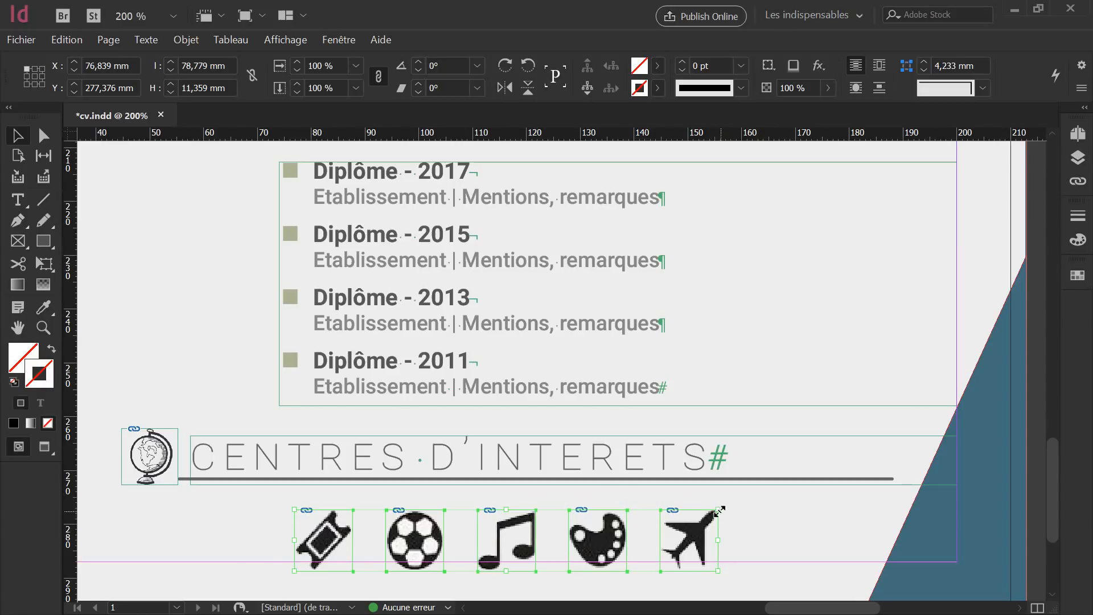
pyautogui.moveTo(718, 508); pyautogui.dragTo(709, 515)
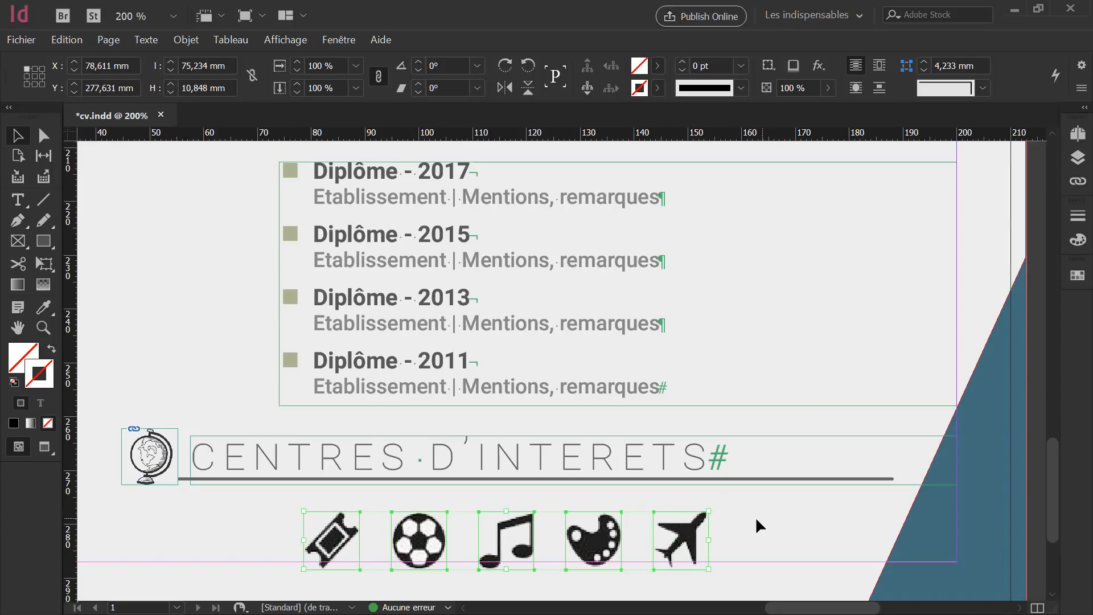
pyautogui.press('Up')
pyautogui.press('Up')
pyautogui.press('Up')
pyautogui.press('Up')
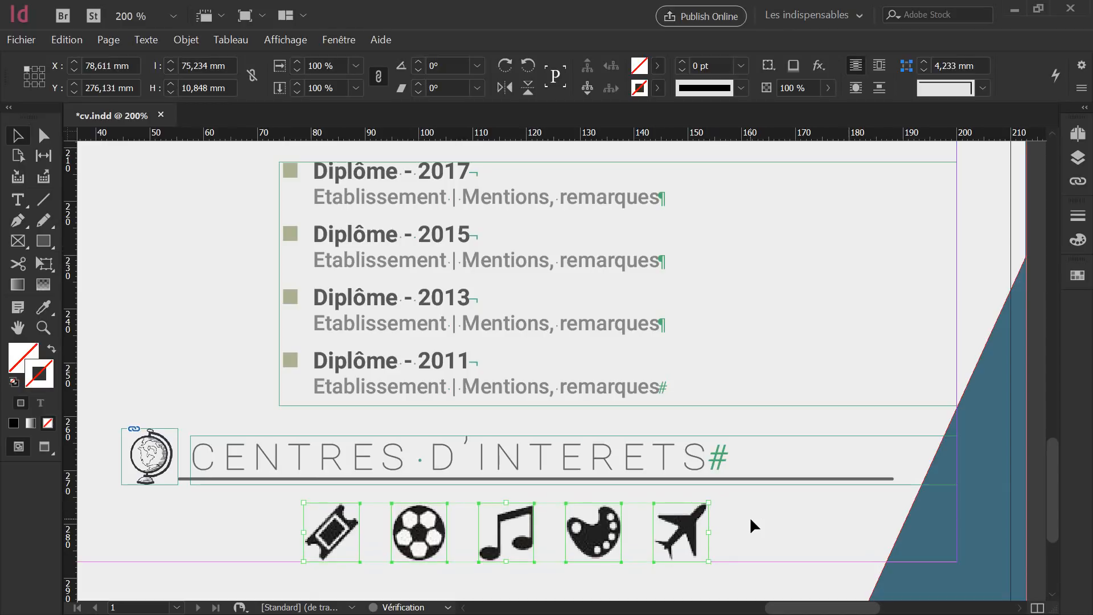
pyautogui.press('Down')
pyautogui.press('Down')
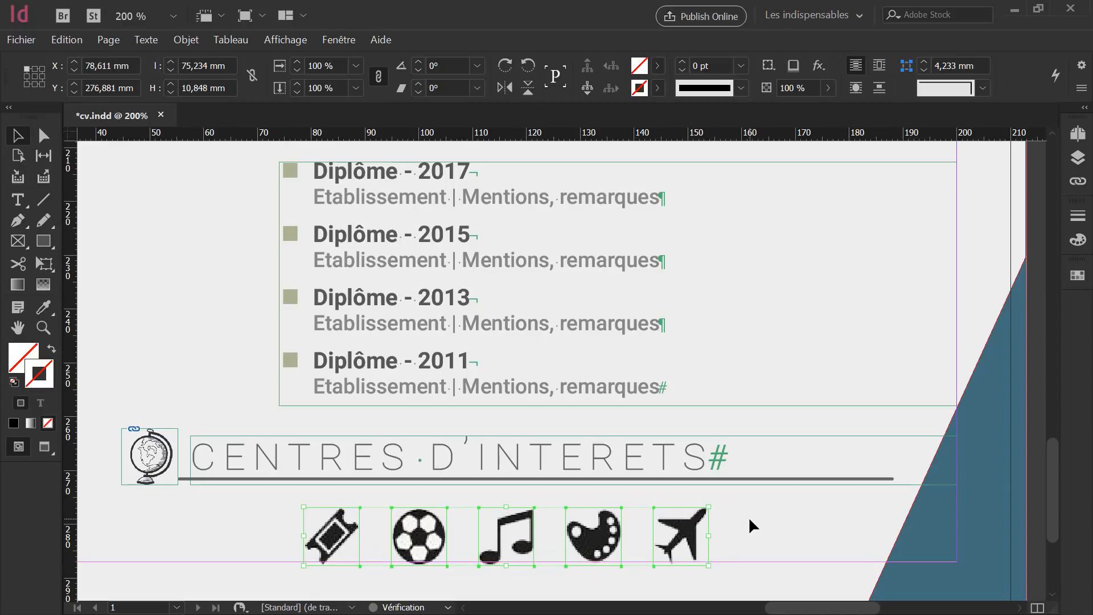
pyautogui.click(749, 515)
pyautogui.hotkey('shift', 'w')
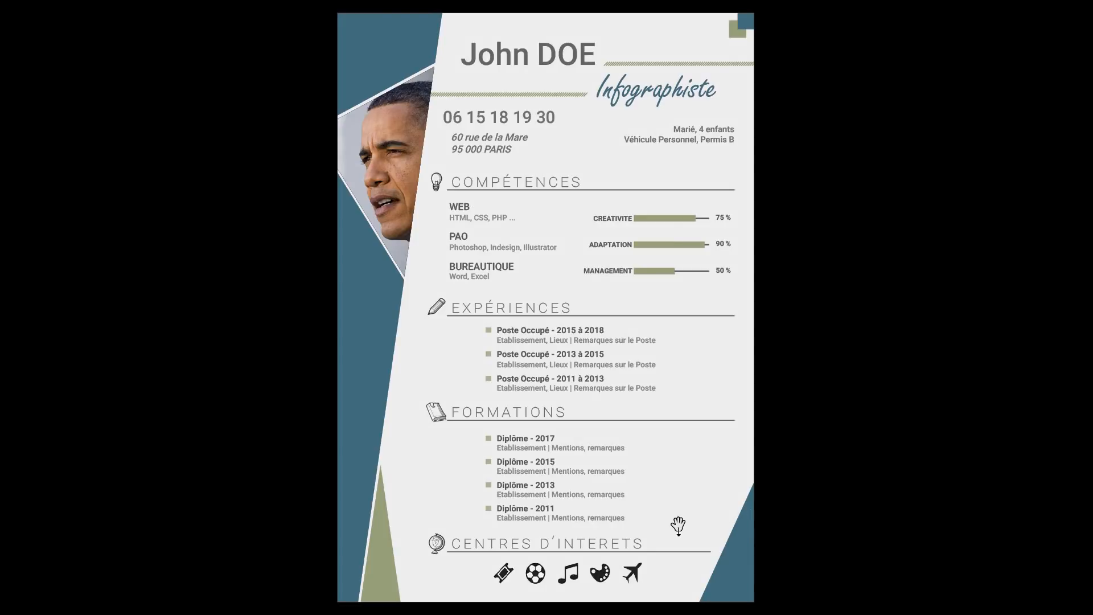
# Move the ticket icon further left and the plane icon to the row's right end.
pyautogui.press('Escape')
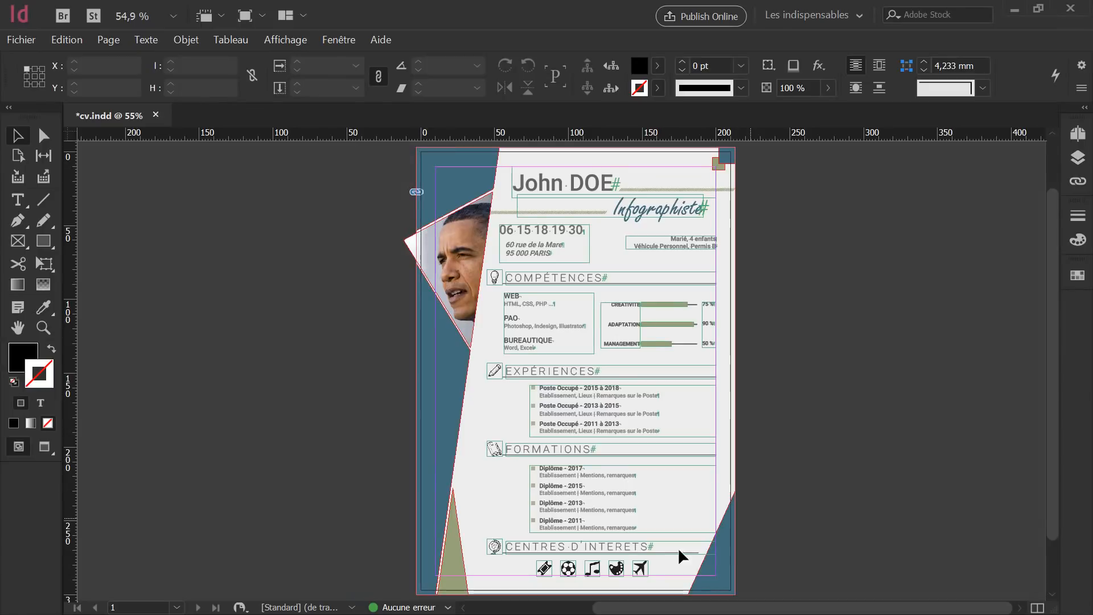
pyautogui.scroll(5, 675, 569)
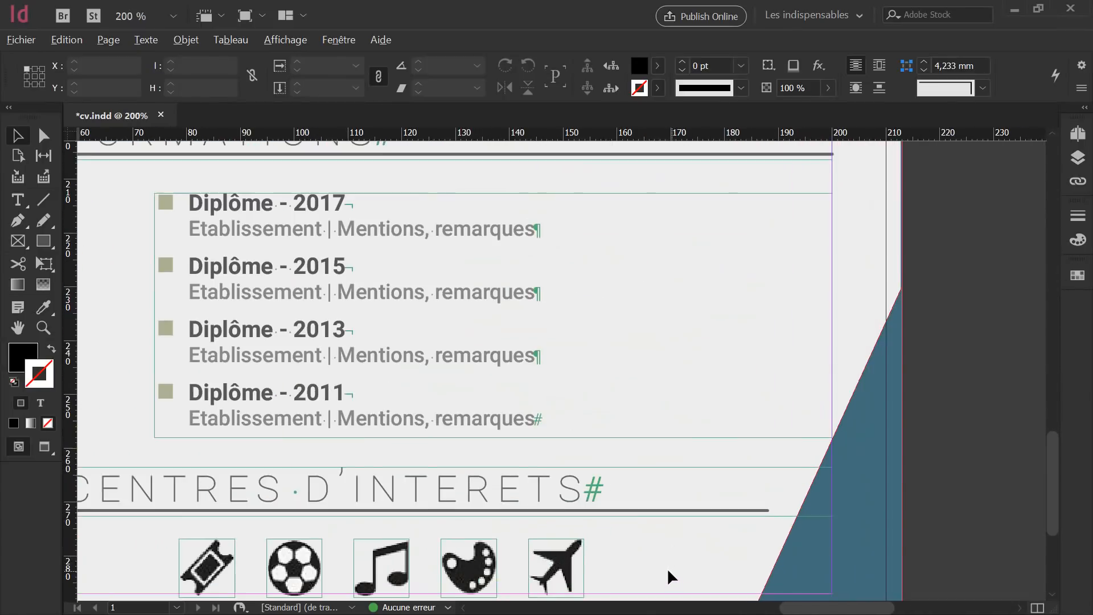
pyautogui.moveTo(617, 541); pyautogui.dragTo(681, 428)
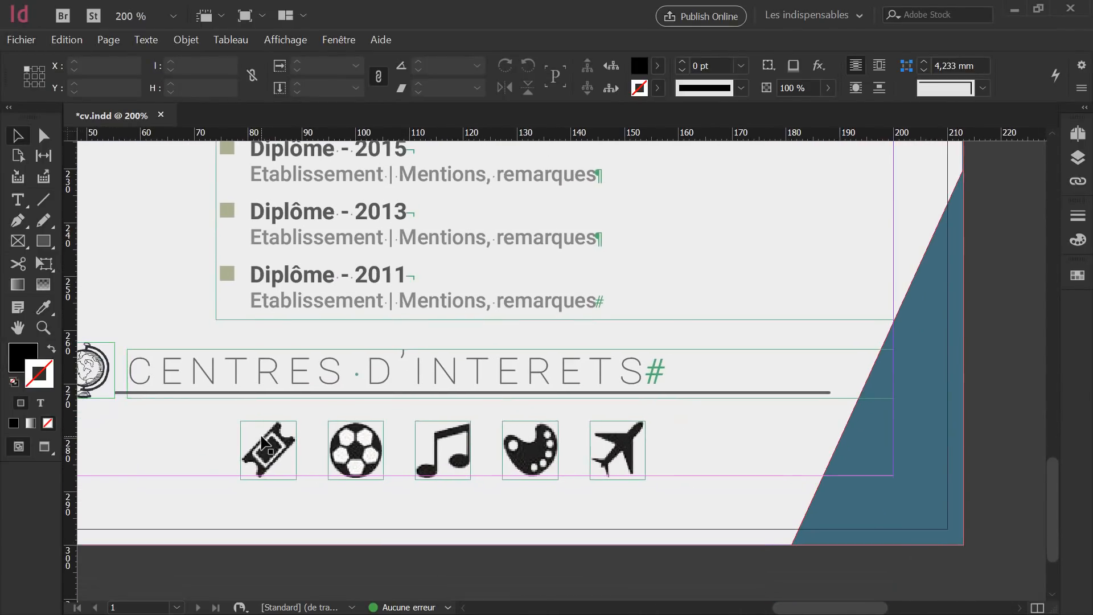
pyautogui.click(273, 442)
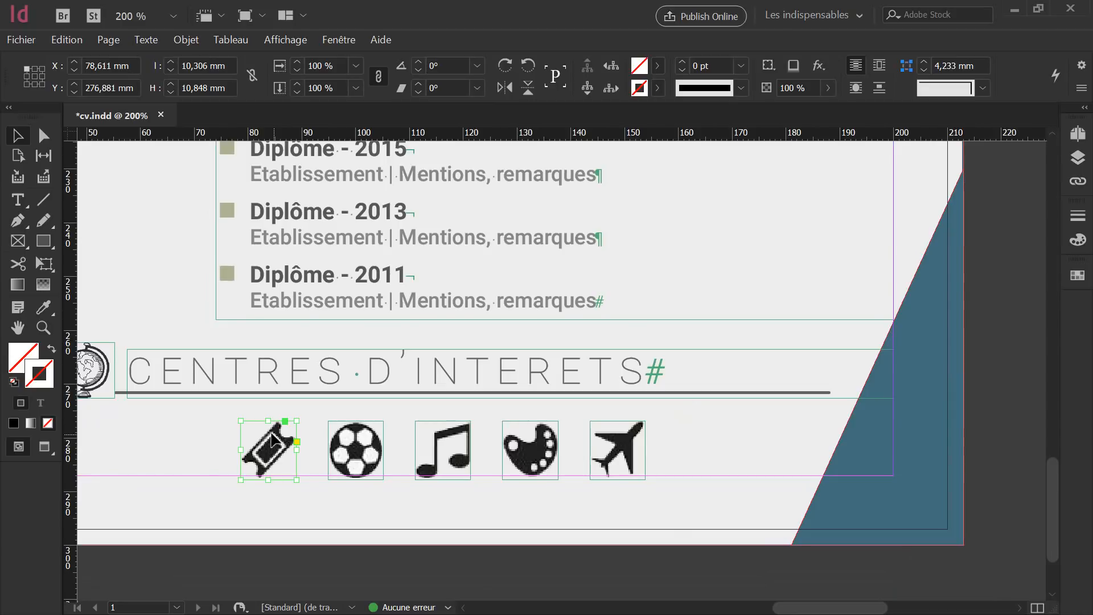
pyautogui.moveTo(272, 433); pyautogui.dragTo(219, 431)
pyautogui.keyDown('shift'); pyautogui.click(626, 440); pyautogui.keyUp('shift')
pyautogui.moveTo(627, 440); pyautogui.dragTo(700, 443)
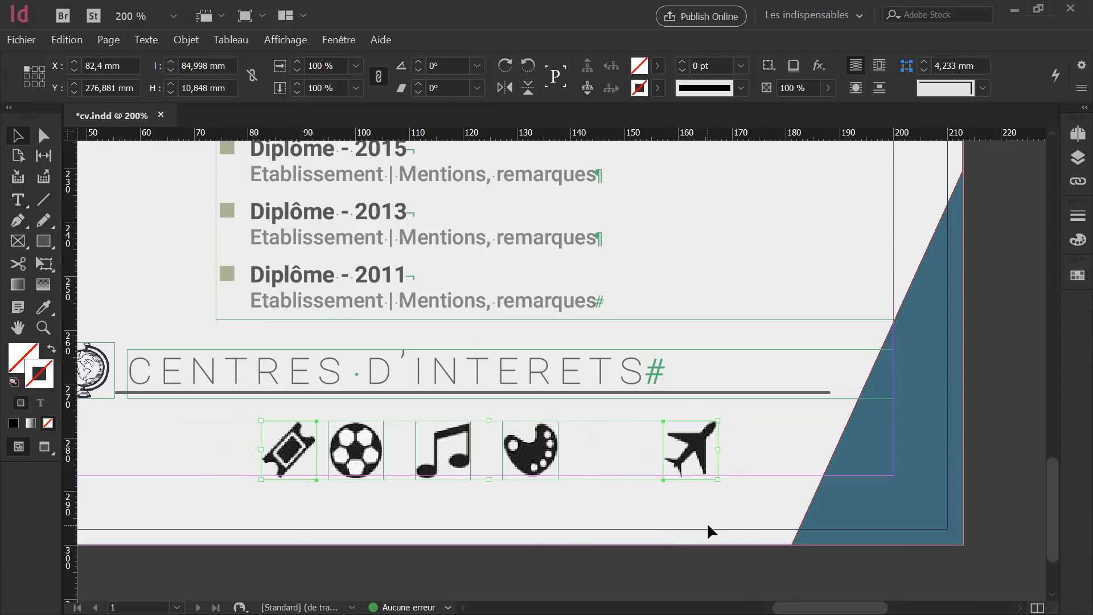
pyautogui.hotkey('ctrl', 'z')
pyautogui.click(628, 448)
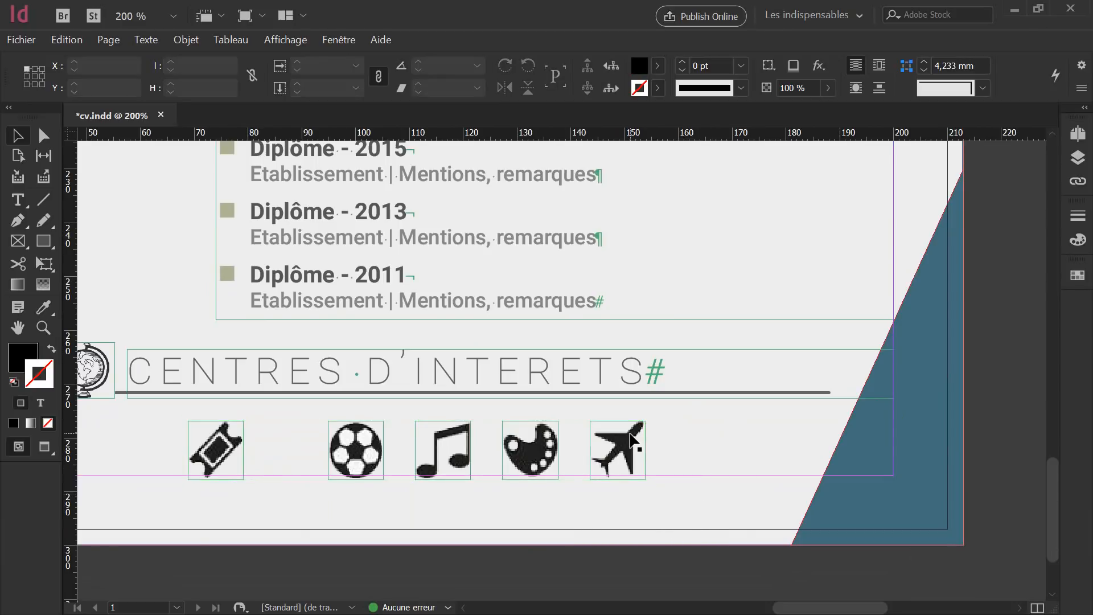
pyautogui.moveTo(628, 448); pyautogui.dragTo(682, 448)
# Select all five icons, distribute their horizontal centres, and preview full-screen.
pyautogui.moveTo(715, 525); pyautogui.dragTo(176, 415)
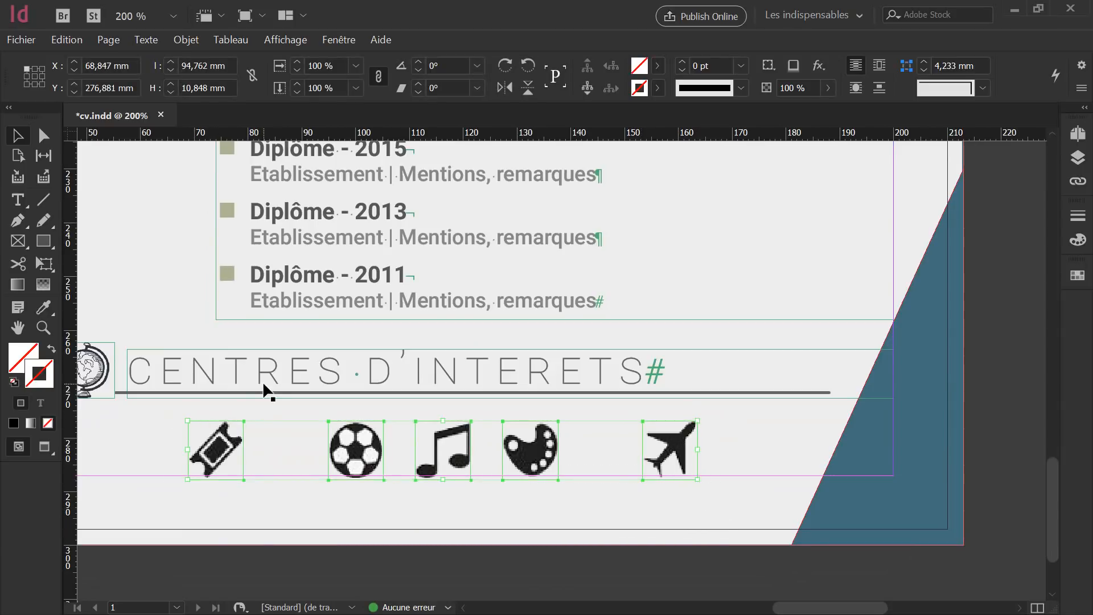
pyautogui.click(338, 40)
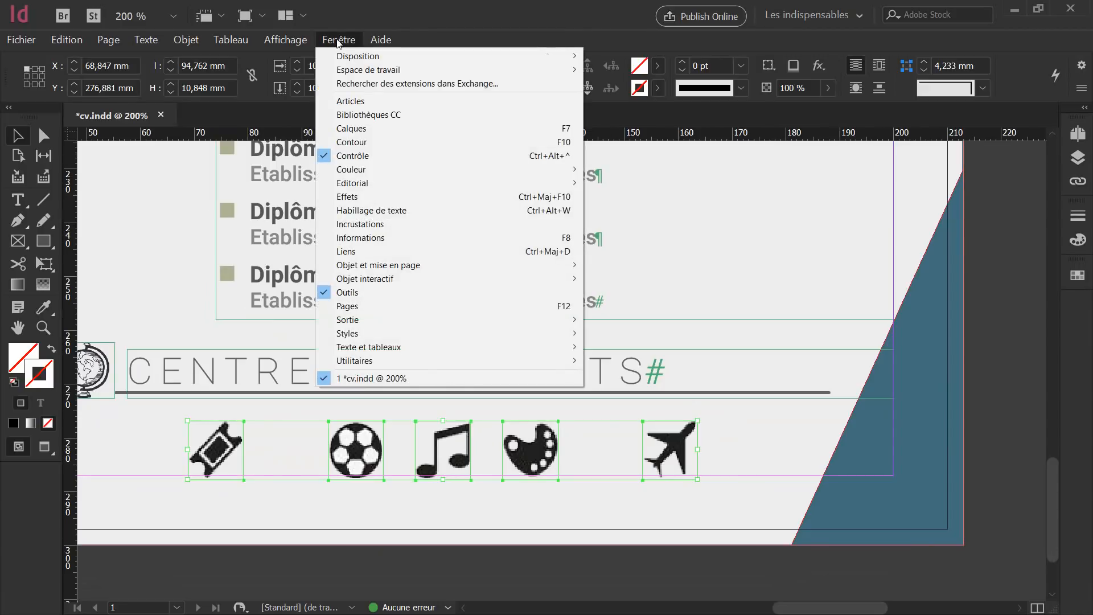
pyautogui.moveTo(433, 265)
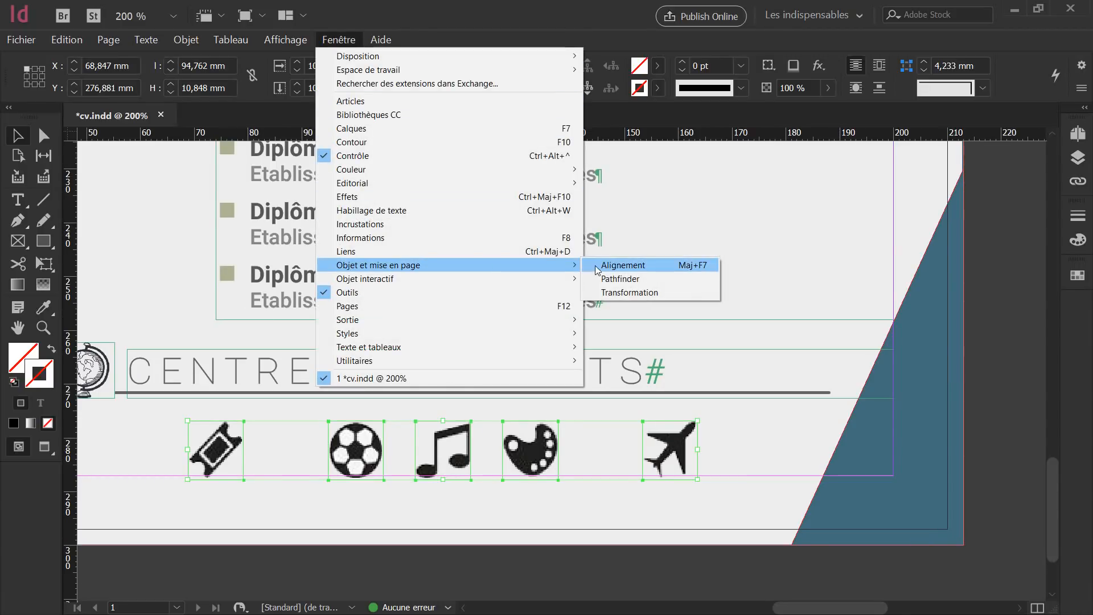
pyautogui.click(621, 265)
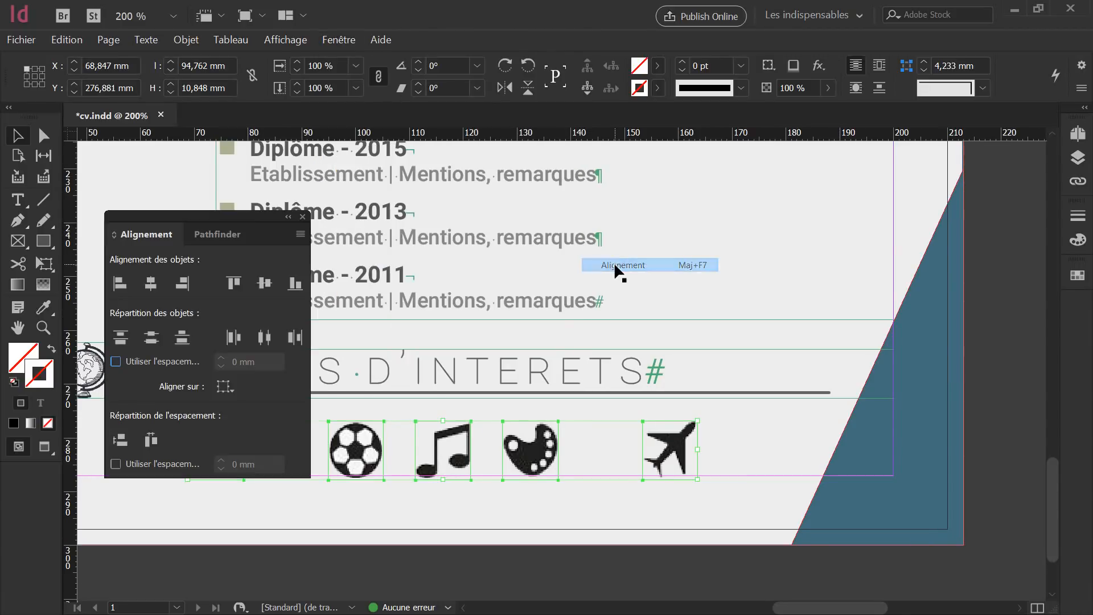
pyautogui.click(264, 338)
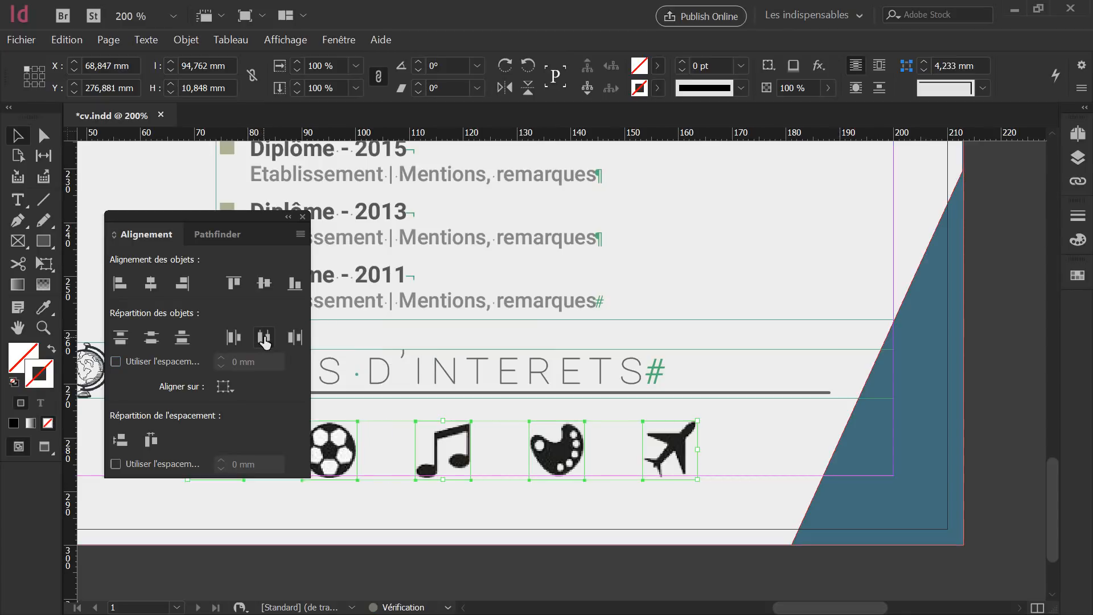
pyautogui.click(305, 220)
pyautogui.click(456, 493)
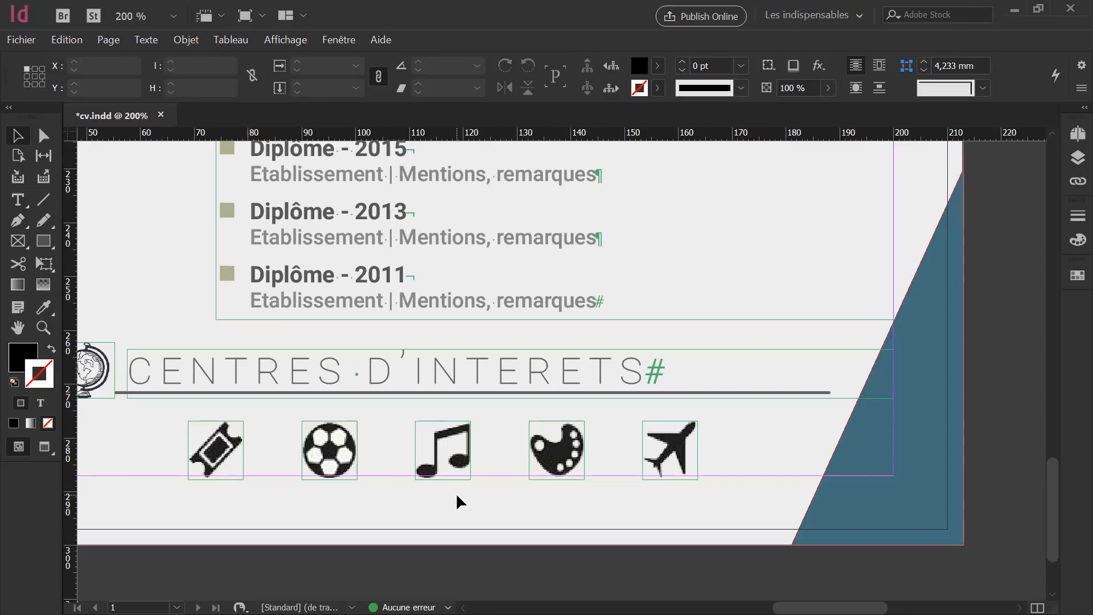
pyautogui.hotkey('shift', 'w')
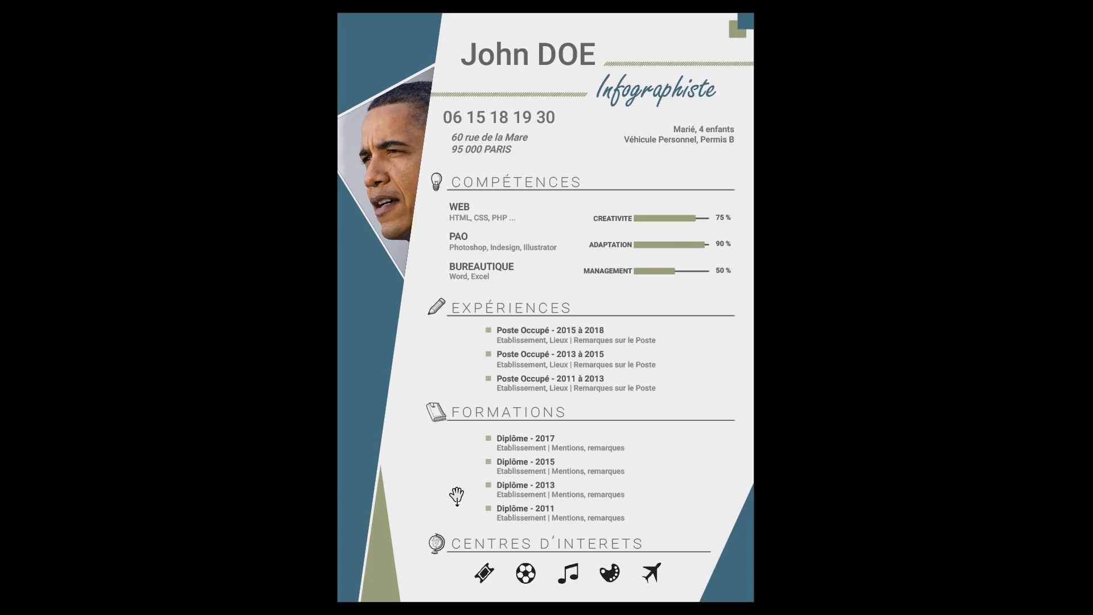
# Nudge the five-icon row down to Y 278,381 mm and check it full-screen.
pyautogui.press('Escape')
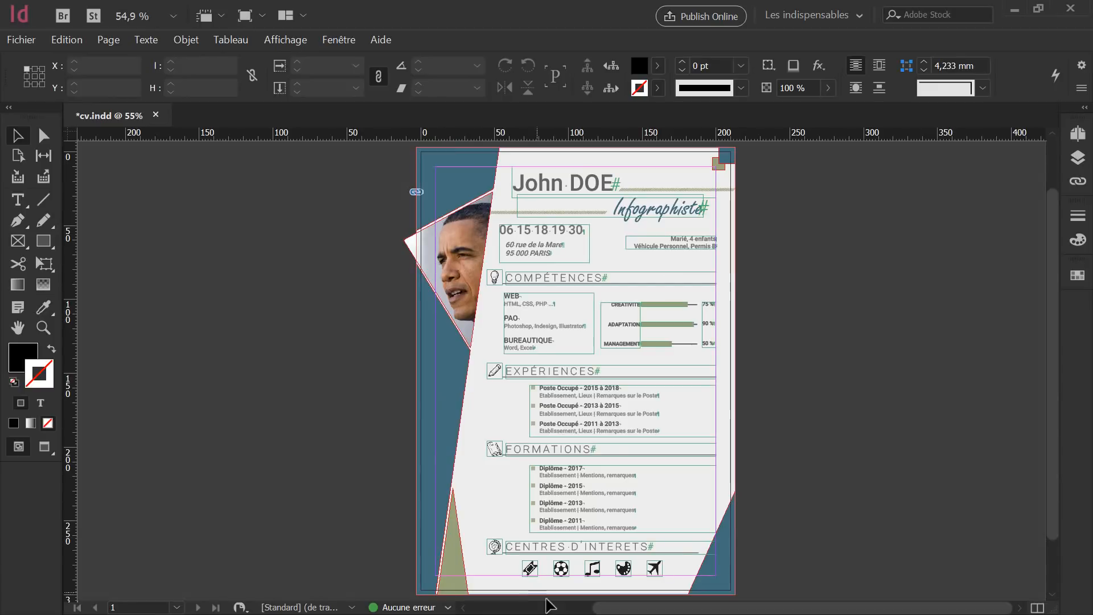
pyautogui.click(660, 576)
pyautogui.moveTo(674, 595); pyautogui.dragTo(529, 572)
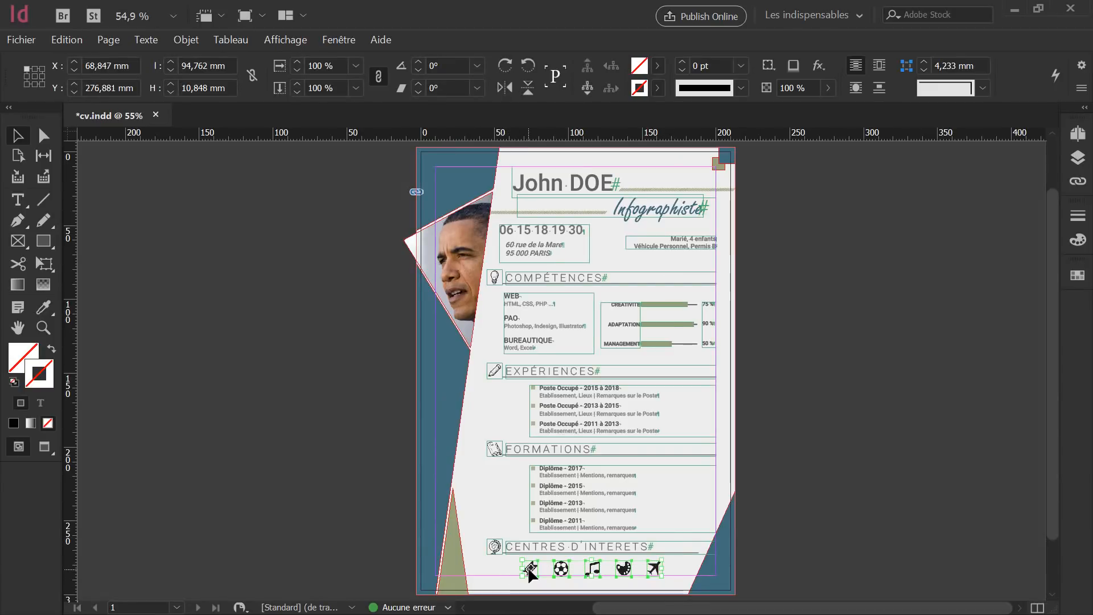
pyautogui.press('Down')
pyautogui.press('Down')
pyautogui.press('Down')
pyautogui.press('Down')
pyautogui.press('Down')
pyautogui.press('Down')
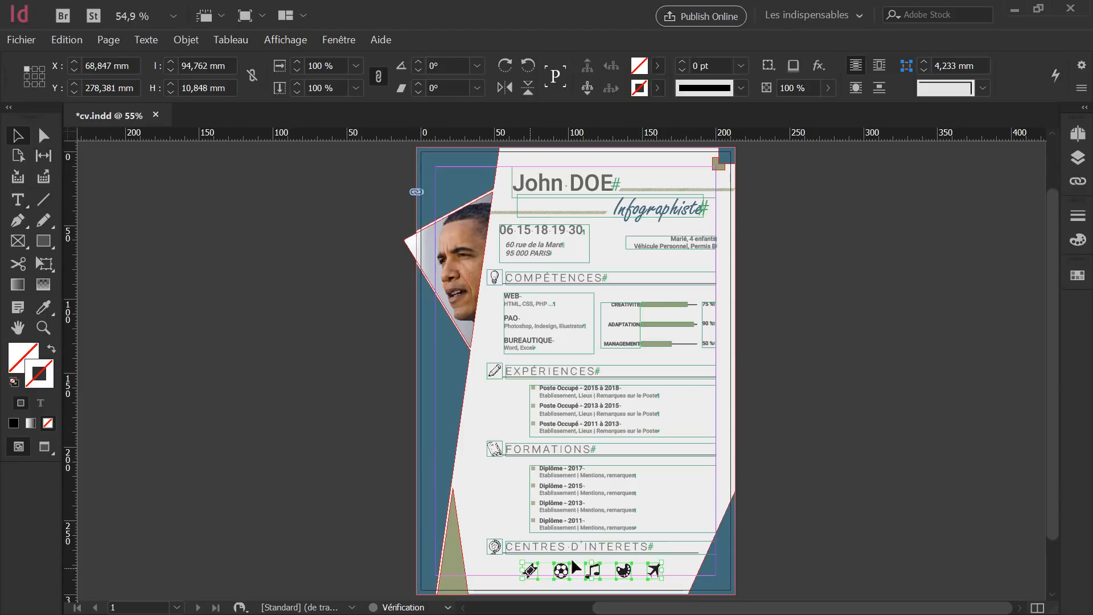
pyautogui.click(751, 441)
pyautogui.hotkey('shift', 'w')
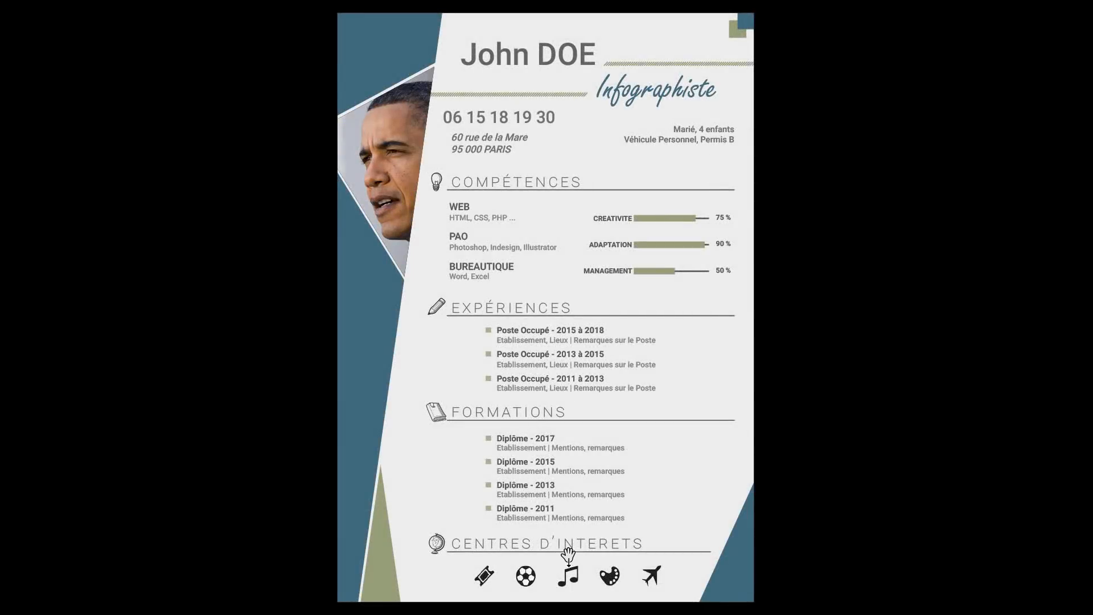
pyautogui.press('Escape')
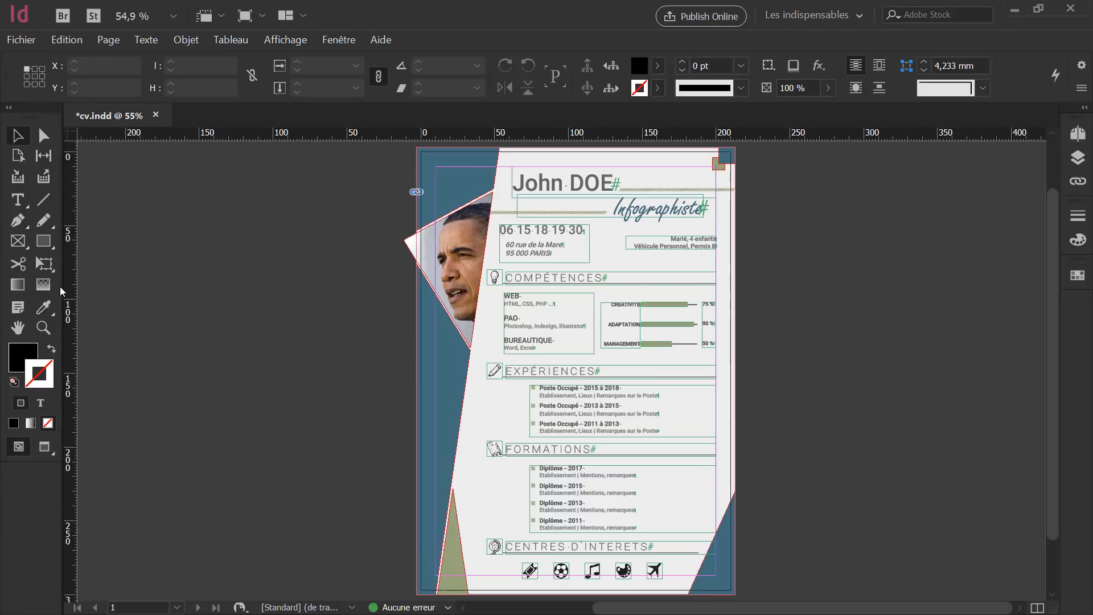
# Draw a small text frame left of the Formations list and clear its placeholder C.
pyautogui.click(18, 200)
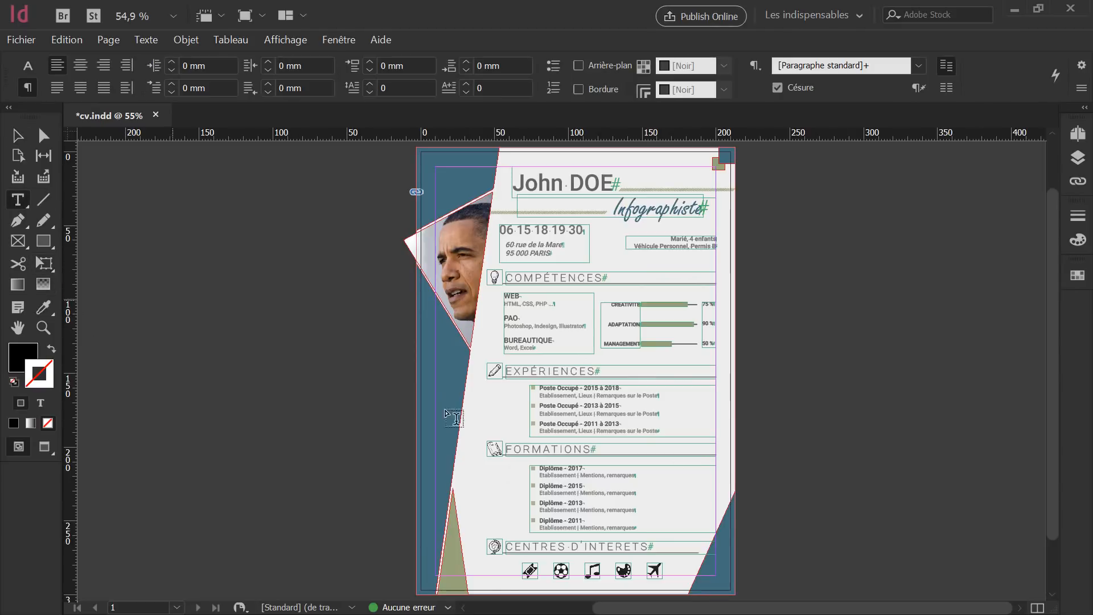
pyautogui.moveTo(477, 465); pyautogui.dragTo(592, 491)
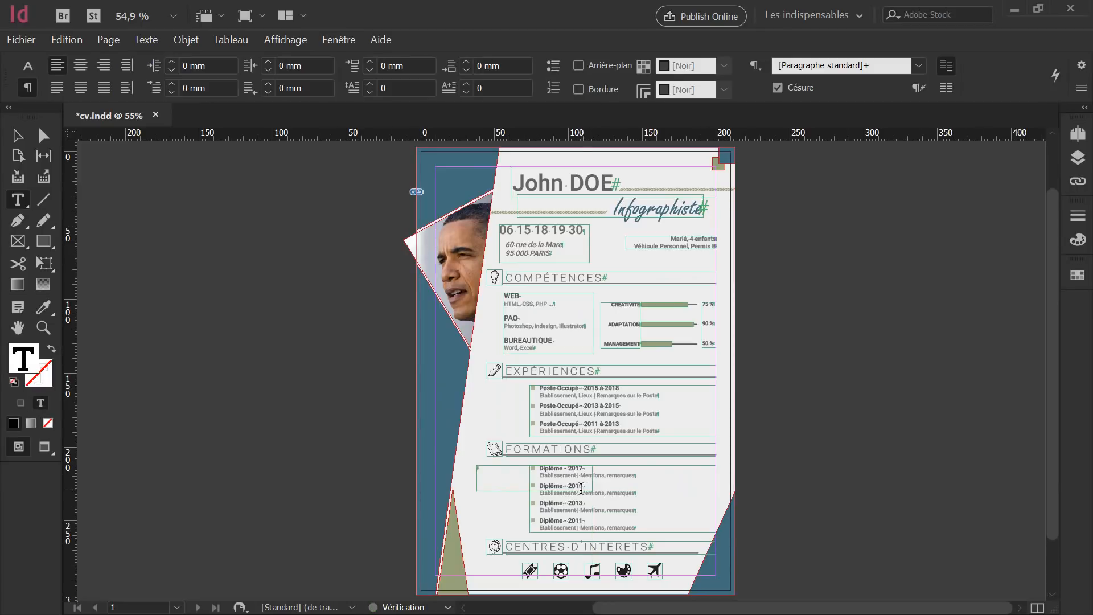
pyautogui.scroll(5, 529, 508)
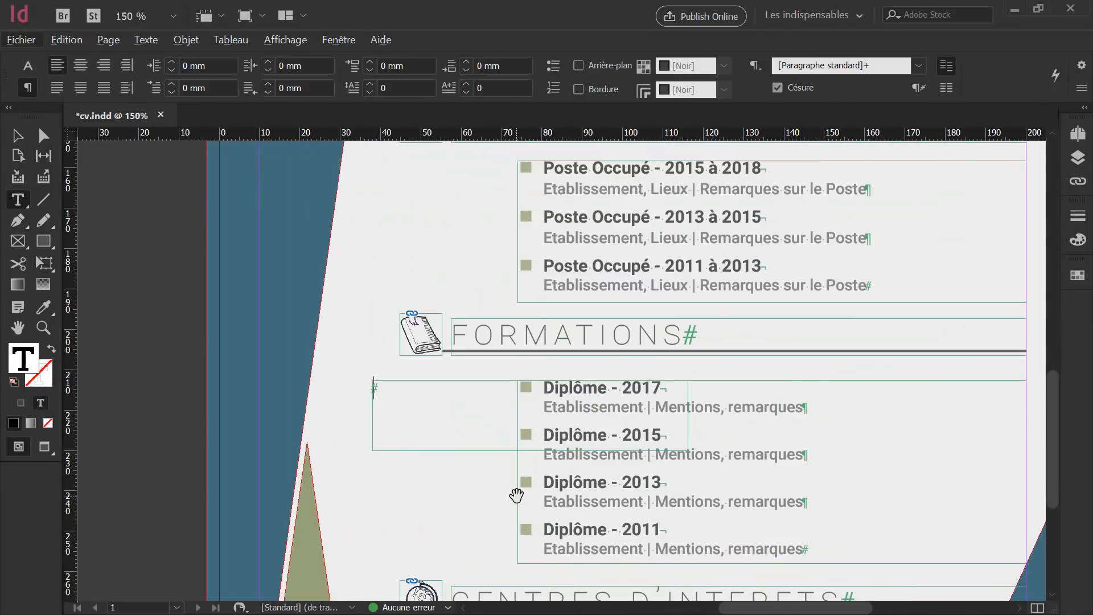
pyautogui.write('C')
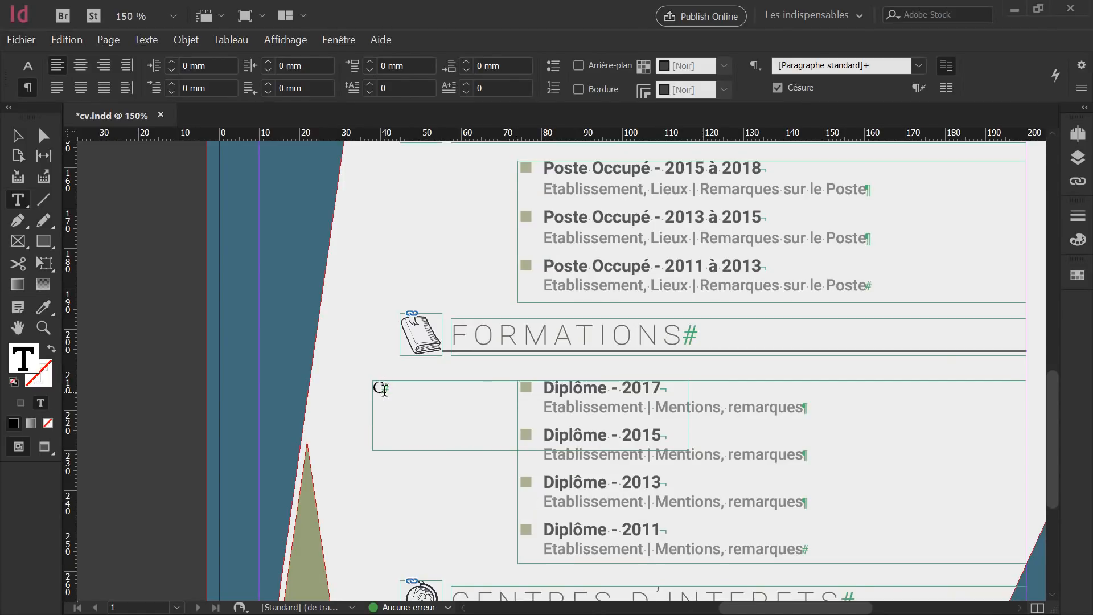
pyautogui.moveTo(385, 390); pyautogui.dragTo(367, 398)
pyautogui.press('BackSpace')
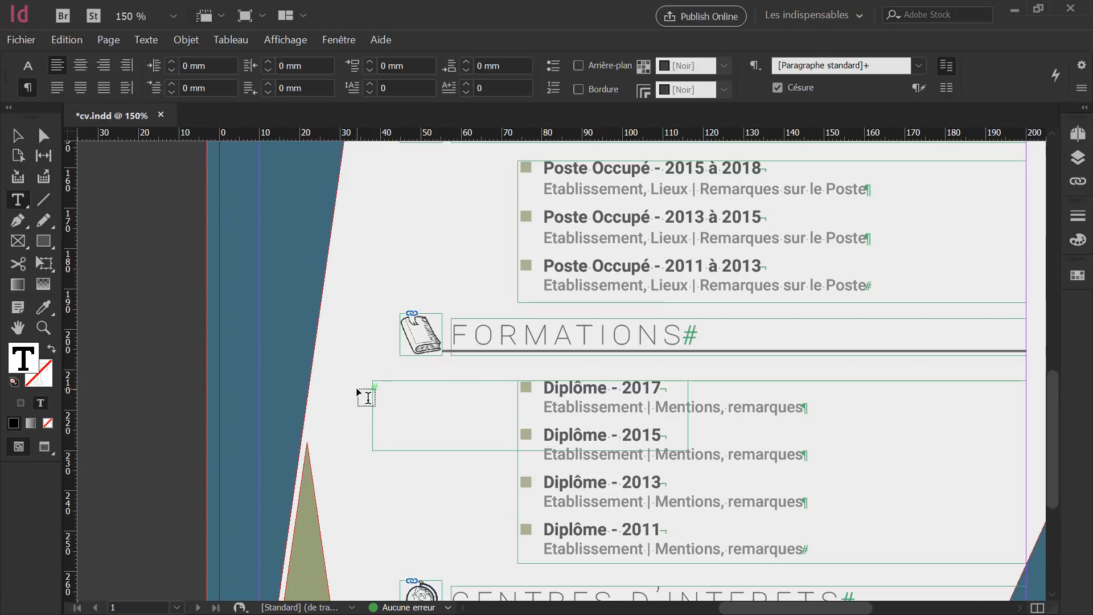
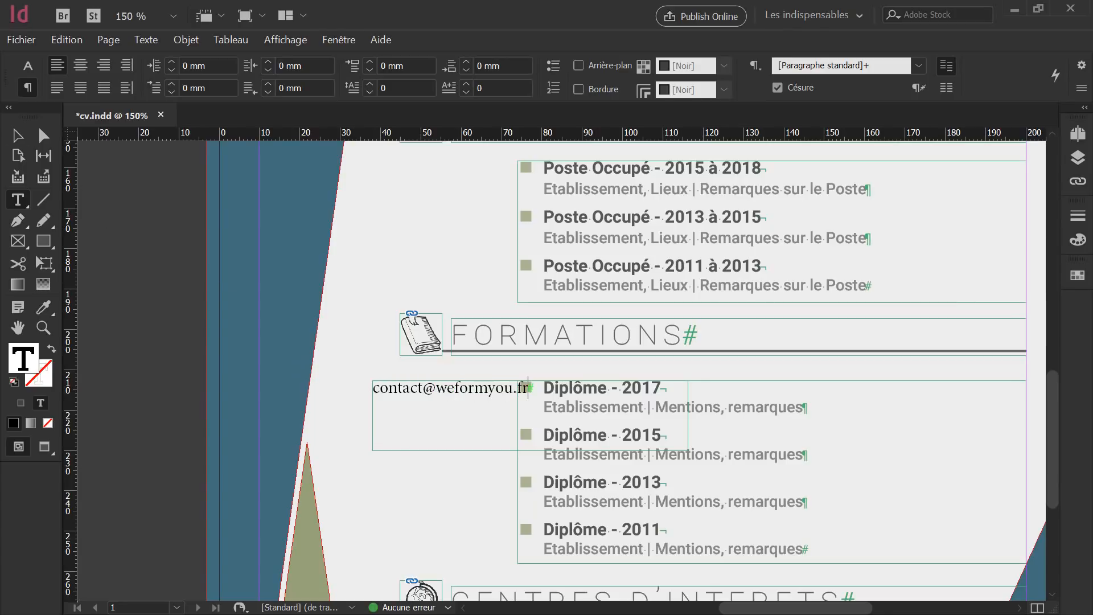
# Type the contact e-mail address, select it, and search the font list for 'robo'.
pyautogui.moveTo(373, 388); pyautogui.dragTo(528, 389)
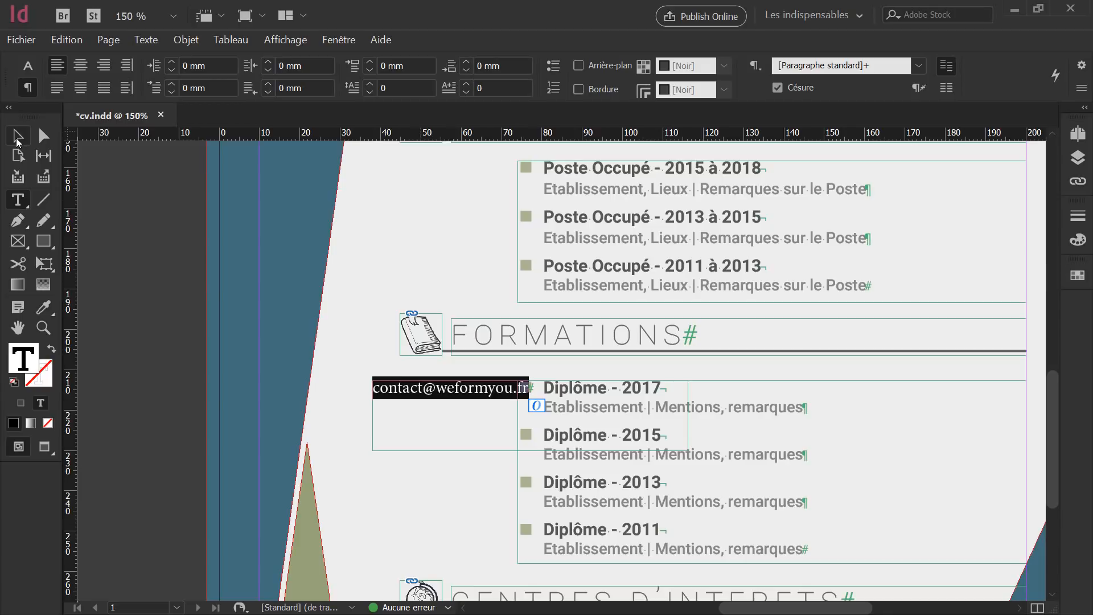
pyautogui.click(28, 66)
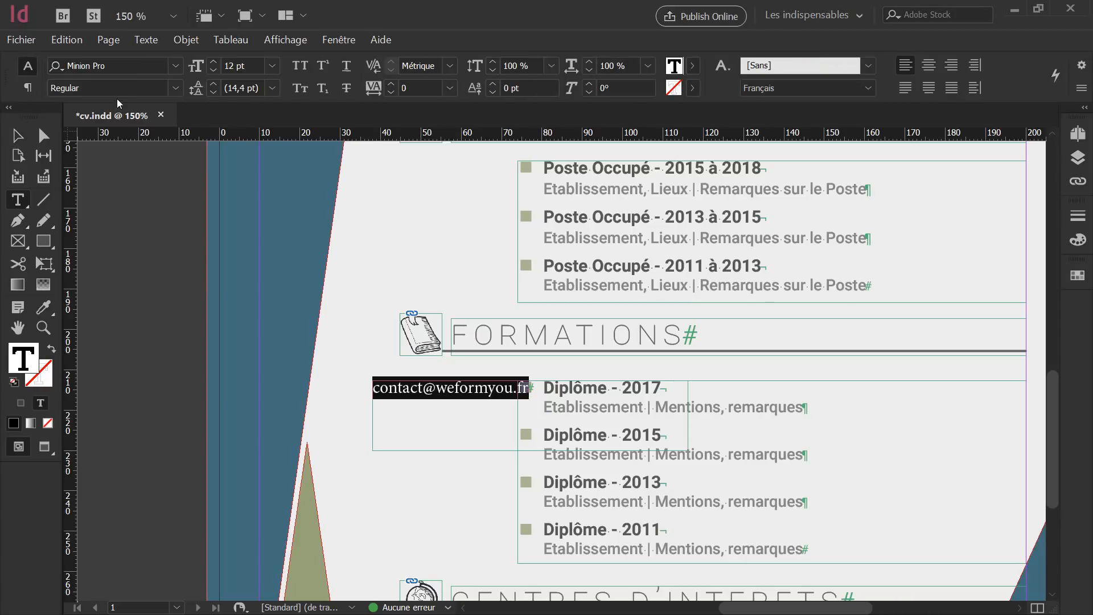
pyautogui.click(132, 64)
pyautogui.write('robo')
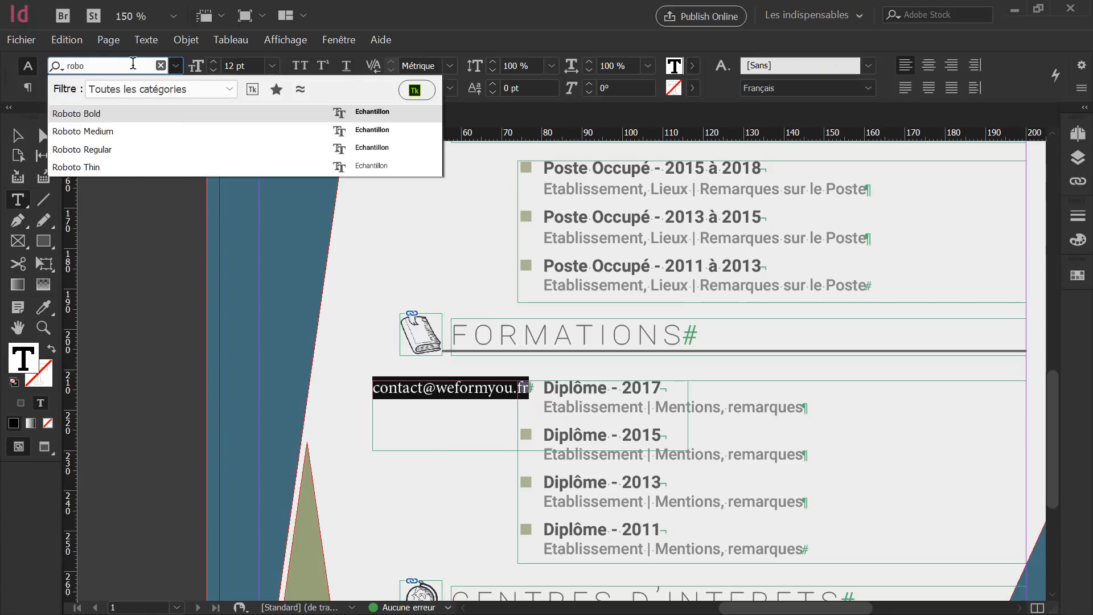
# Apply Roboto Medium to the e-mail text.
pyautogui.click(129, 135)
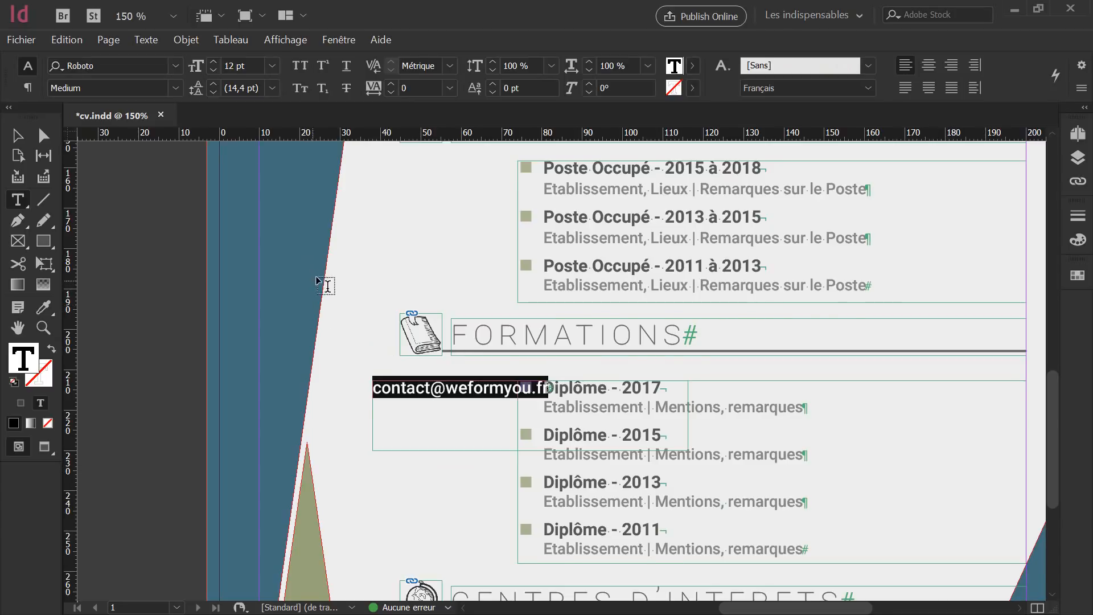
pyautogui.scroll(2, 325, 285)
pyautogui.scroll(2, 325, 285)
pyautogui.scroll(-1, 333, 258)
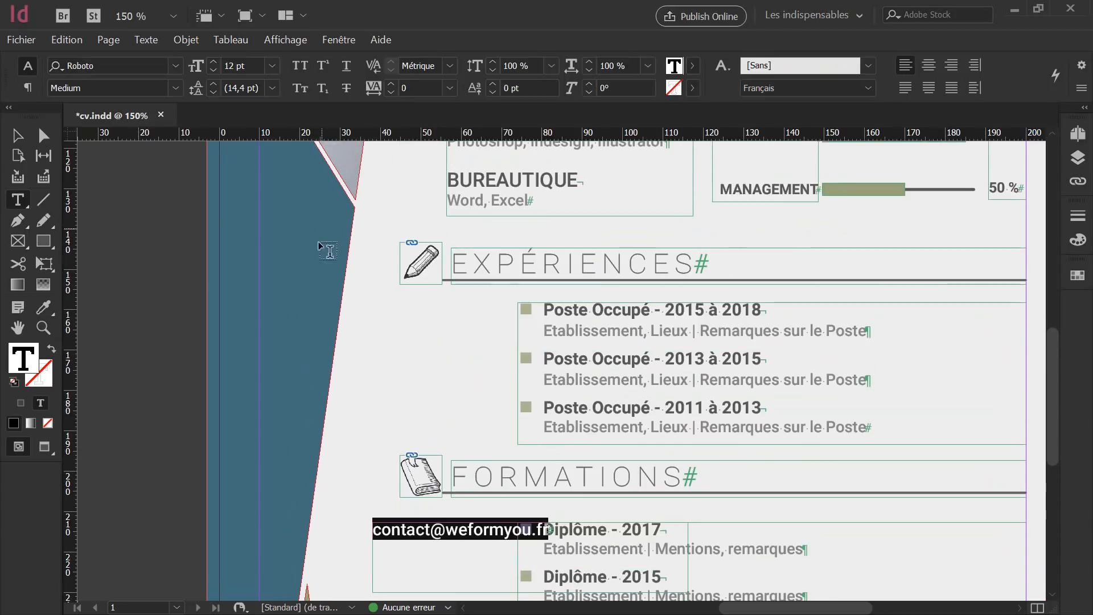
pyautogui.scroll(-2, 389, 386)
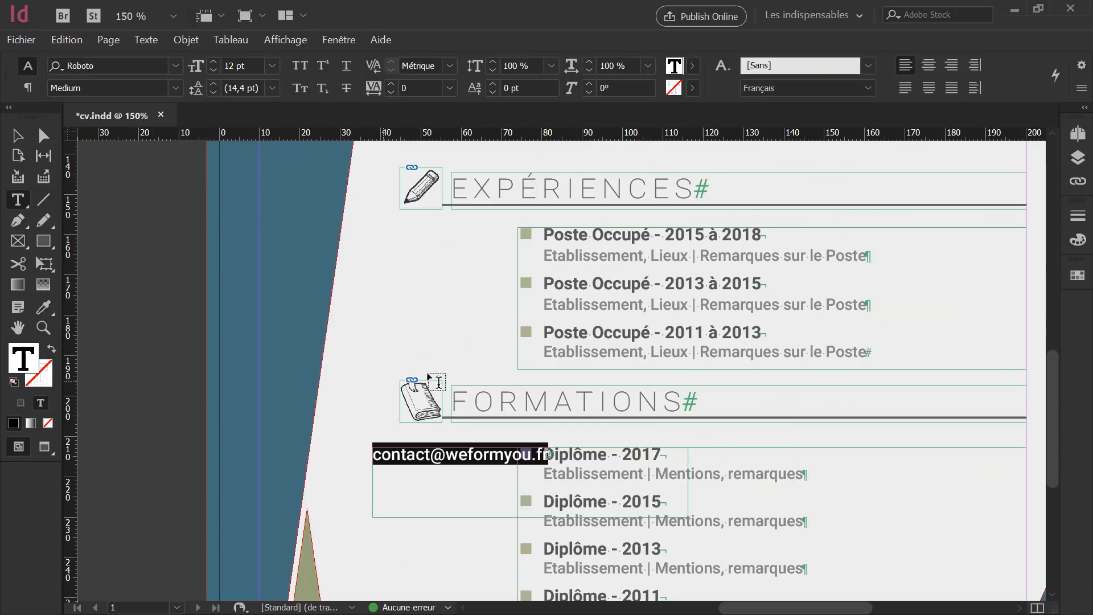
# Colour the e-mail text with the C=7 M=6 J=5 N=1 swatch.
pyautogui.click(1077, 275)
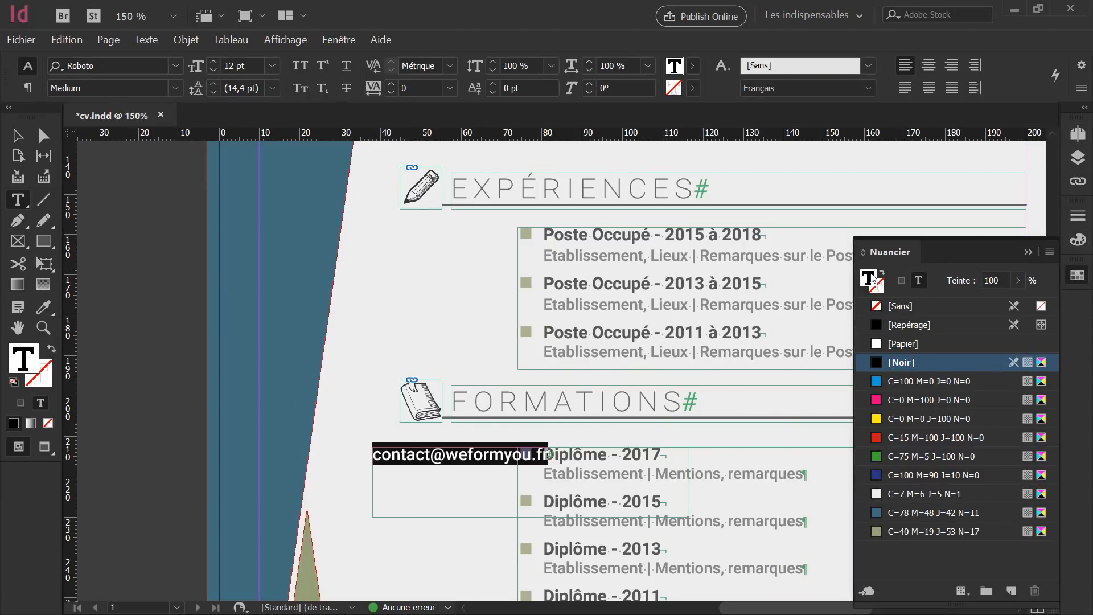
pyautogui.click(900, 344)
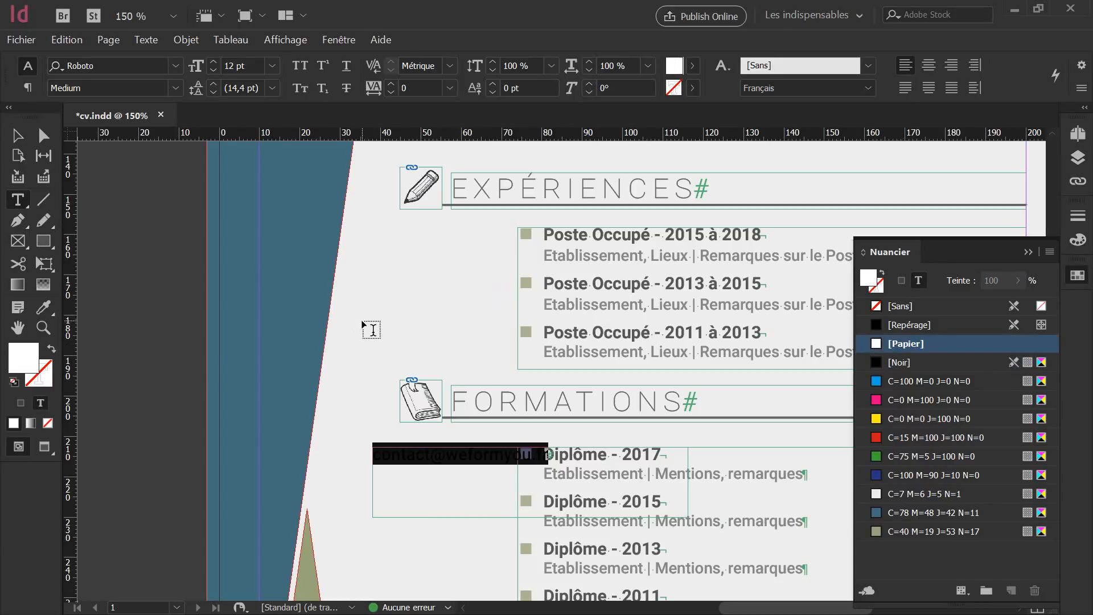
pyautogui.click(901, 495)
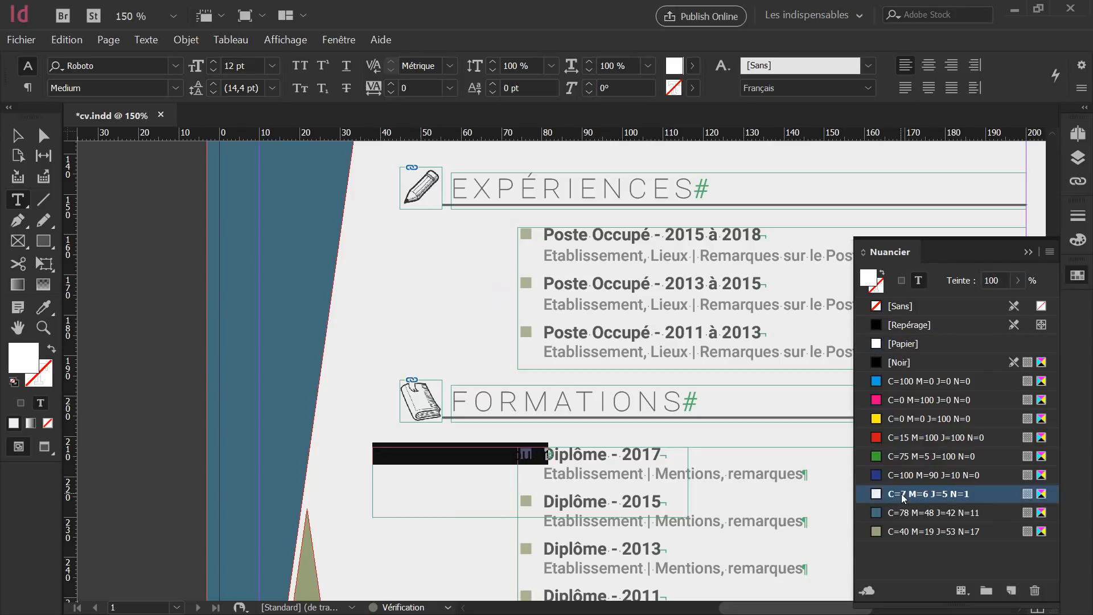
pyautogui.click(19, 137)
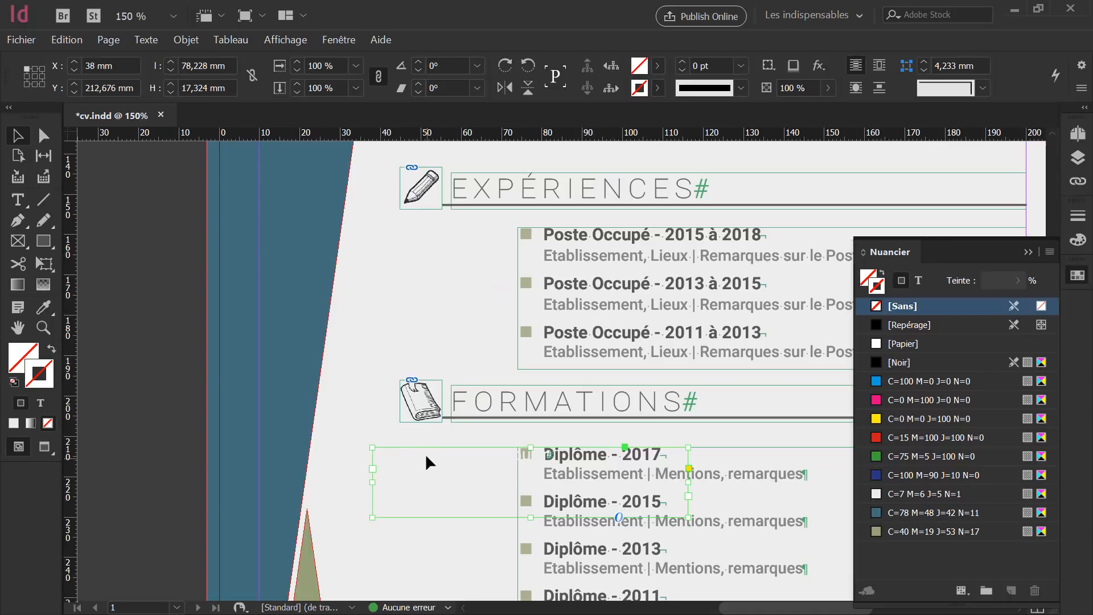
# Move the e-mail frame onto the blue band and centre-align its text.
pyautogui.moveTo(425, 453); pyautogui.dragTo(276, 305)
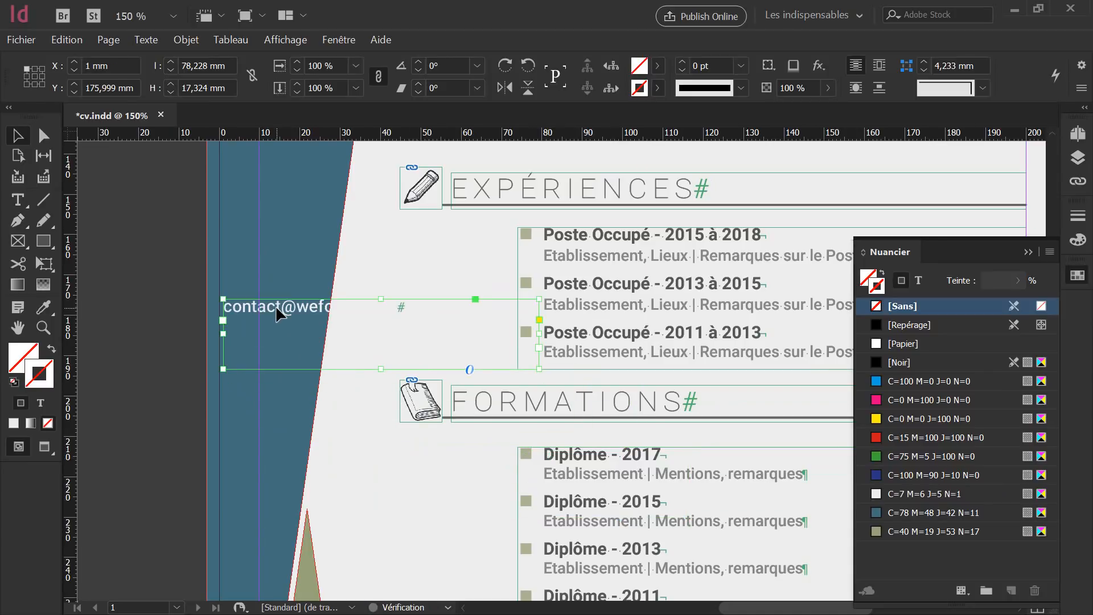
pyautogui.doubleClick(313, 301)
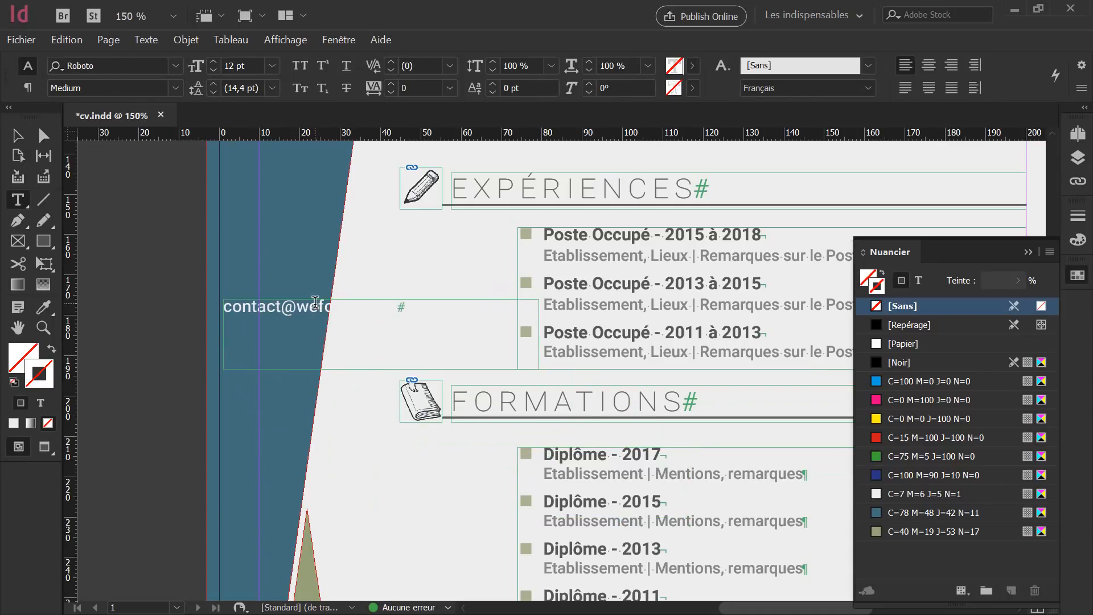
pyautogui.hotkey('ctrl', 'a')
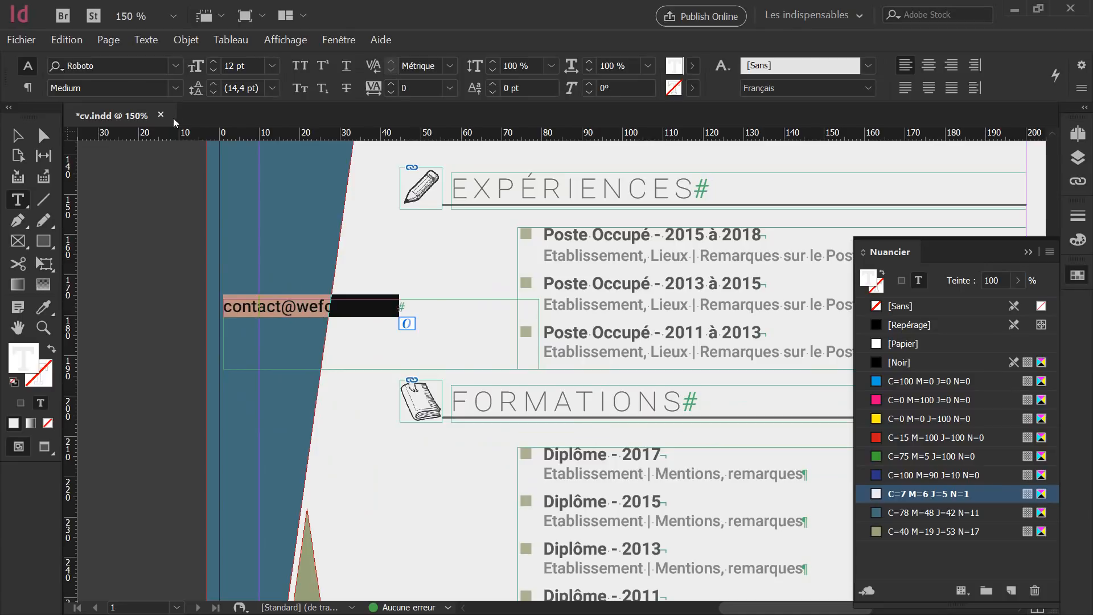
pyautogui.click(27, 87)
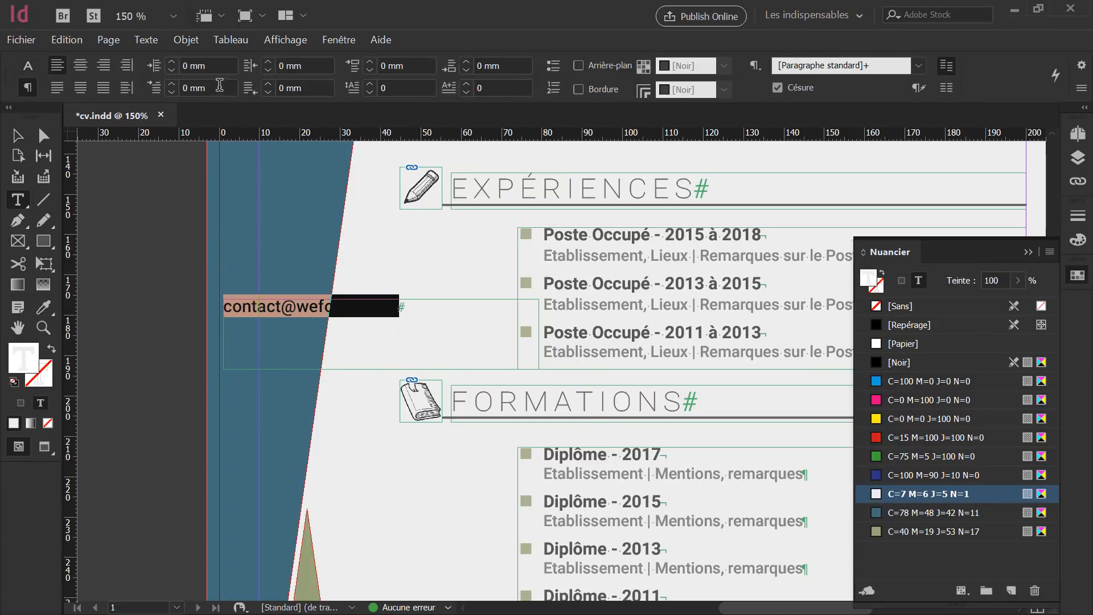
pyautogui.click(80, 66)
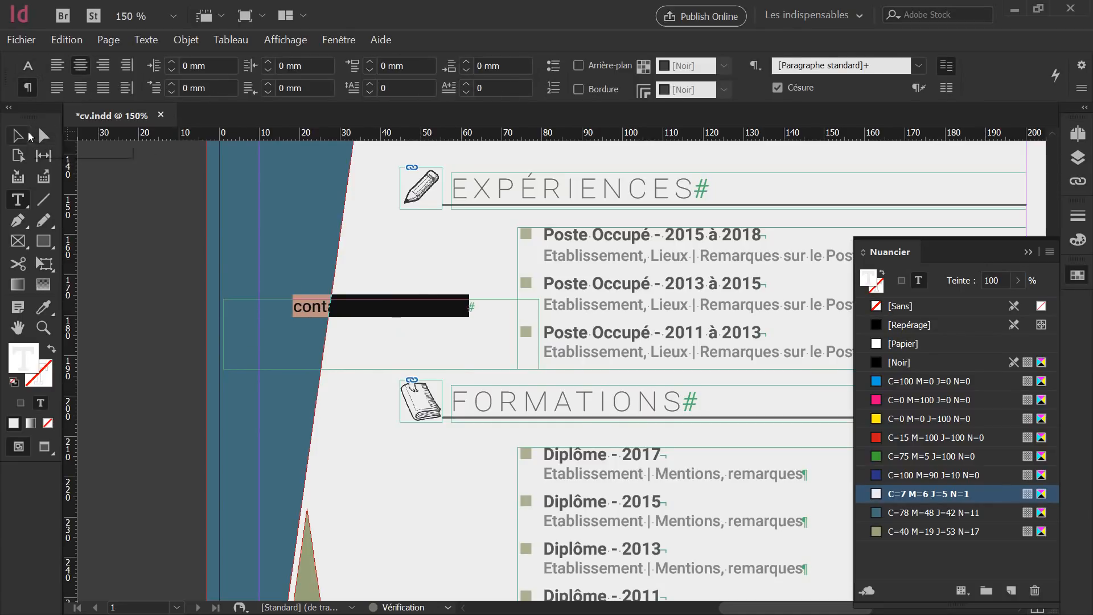
pyautogui.click(17, 135)
# Shrink the frame to one line, rotate it to 82°, and place it in the band.
pyautogui.moveTo(379, 369); pyautogui.dragTo(381, 323)
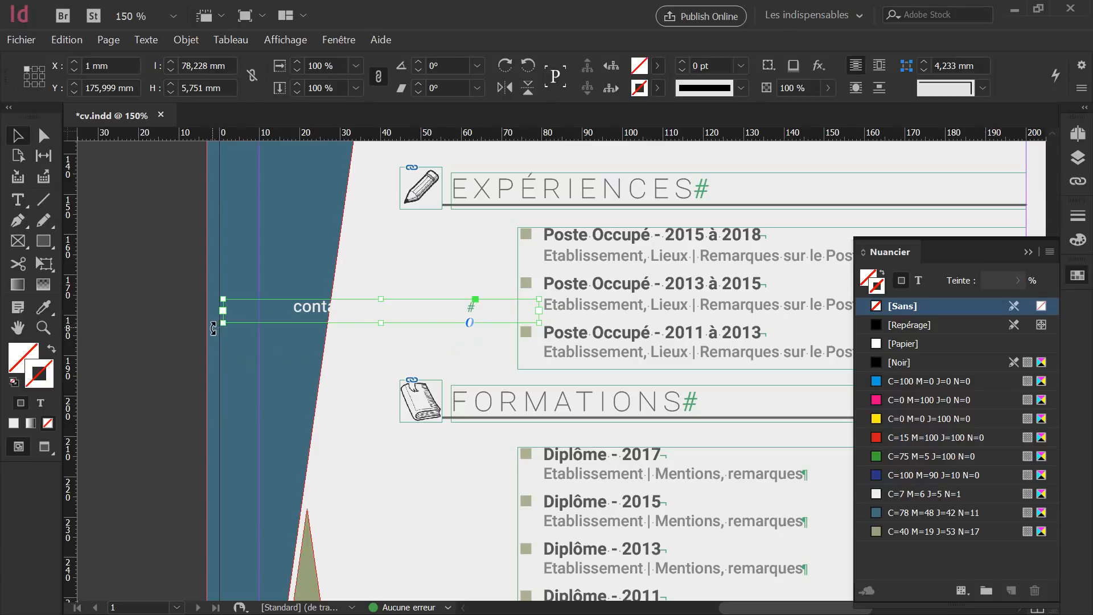
pyautogui.moveTo(213, 329); pyautogui.dragTo(377, 481)
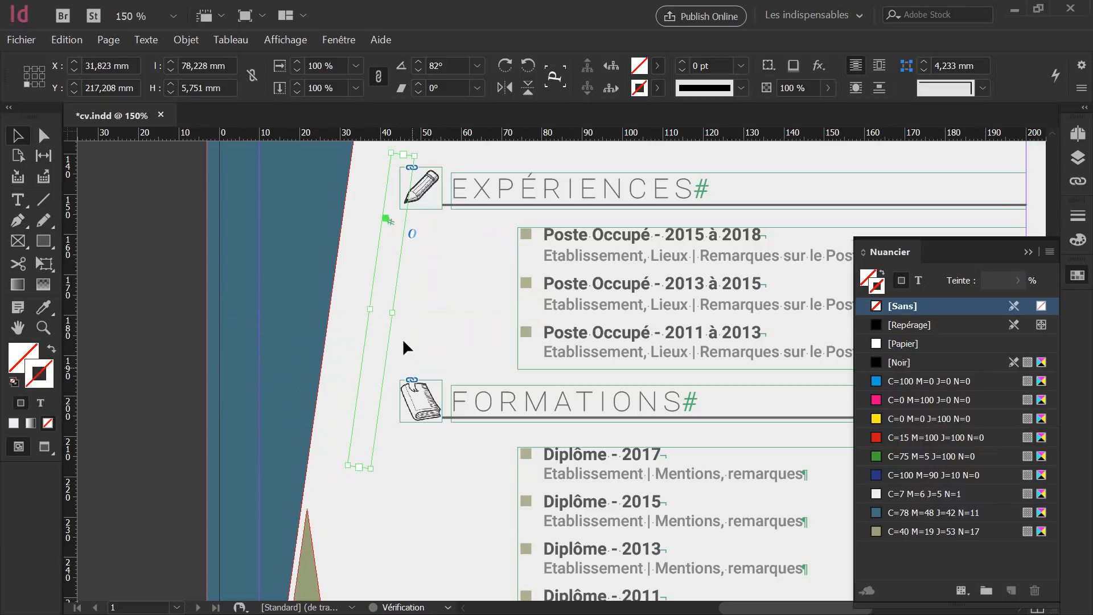
pyautogui.moveTo(385, 306); pyautogui.dragTo(305, 289)
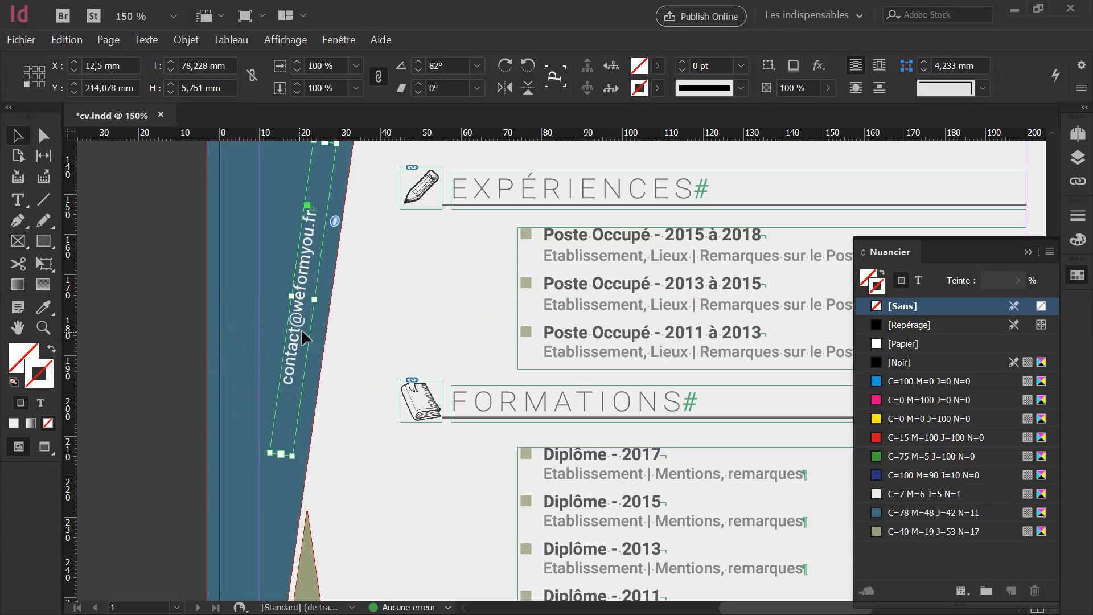
# Increase the rotated e-mail text's size step by step to 21 pt.
pyautogui.scroll(5, 342, 298)
pyautogui.scroll(-3, 343, 303)
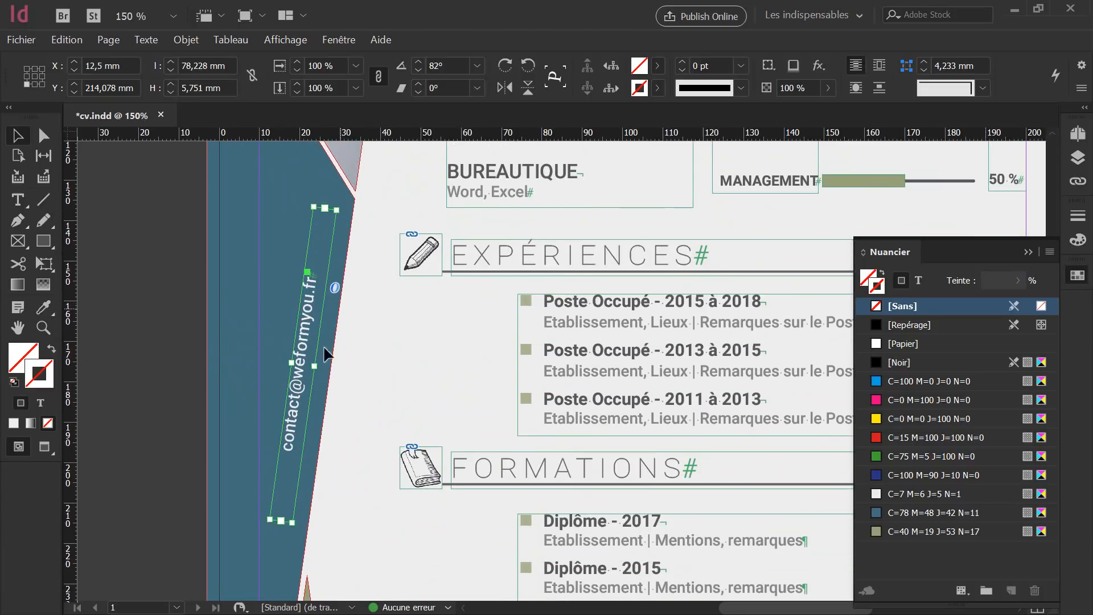
pyautogui.doubleClick(292, 430)
pyautogui.tripleClick(292, 429)
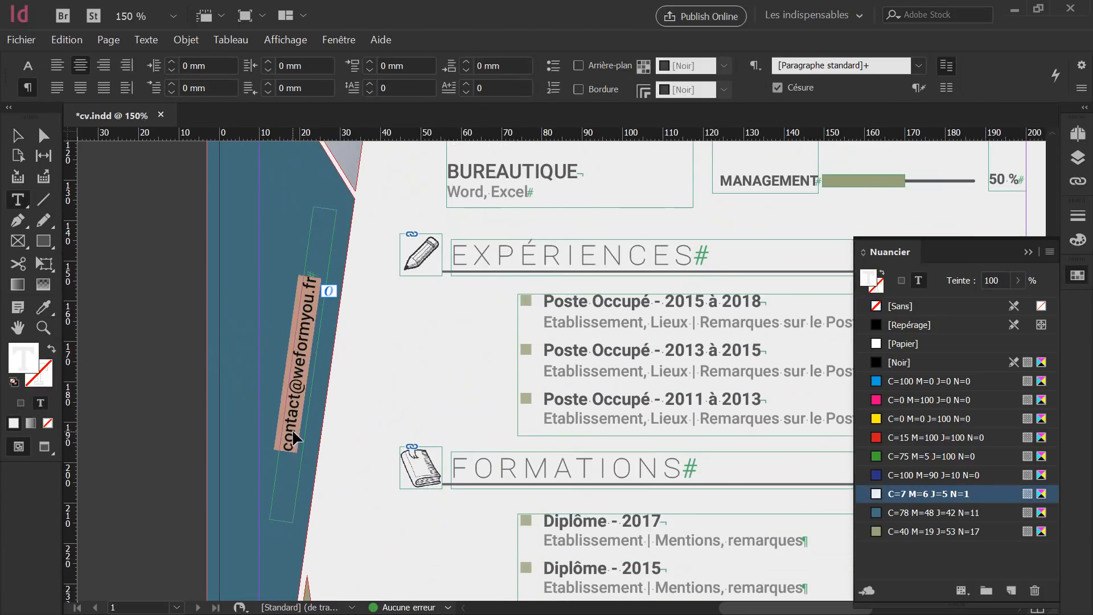
pyautogui.click(27, 66)
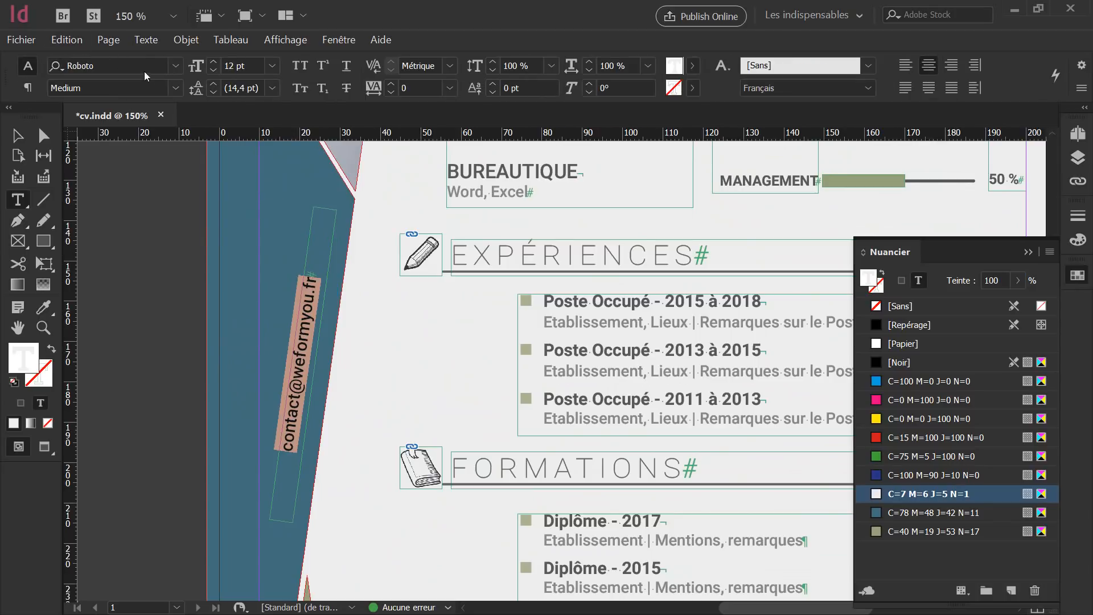
pyautogui.click(215, 61)
pyautogui.click(215, 61)
pyautogui.click(215, 60)
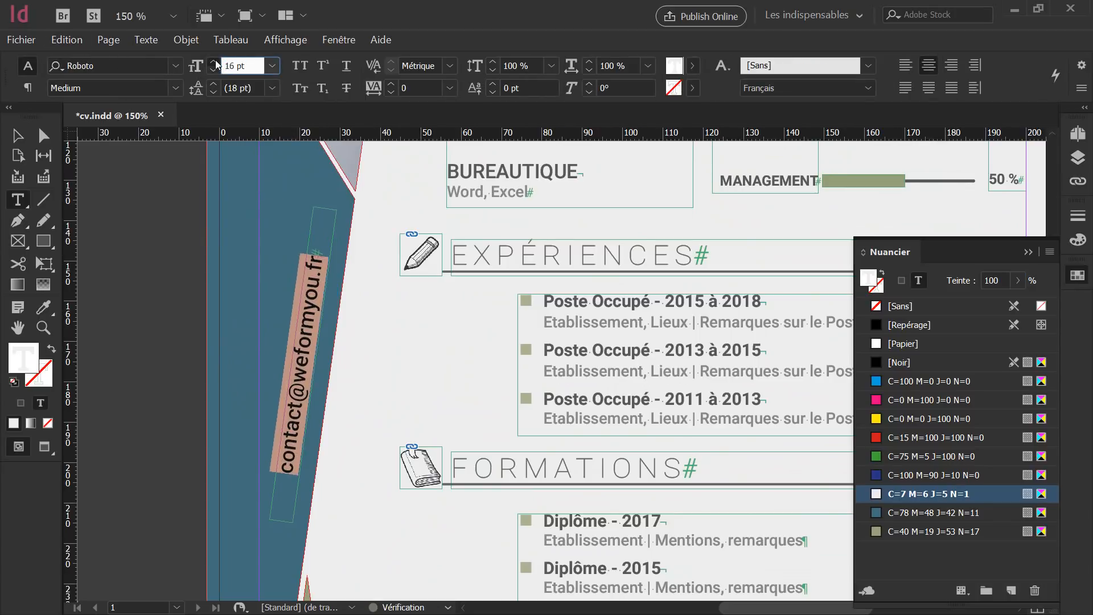
pyautogui.click(214, 61)
pyautogui.click(214, 61)
pyautogui.click(214, 61)
pyautogui.click(216, 60)
pyautogui.click(216, 61)
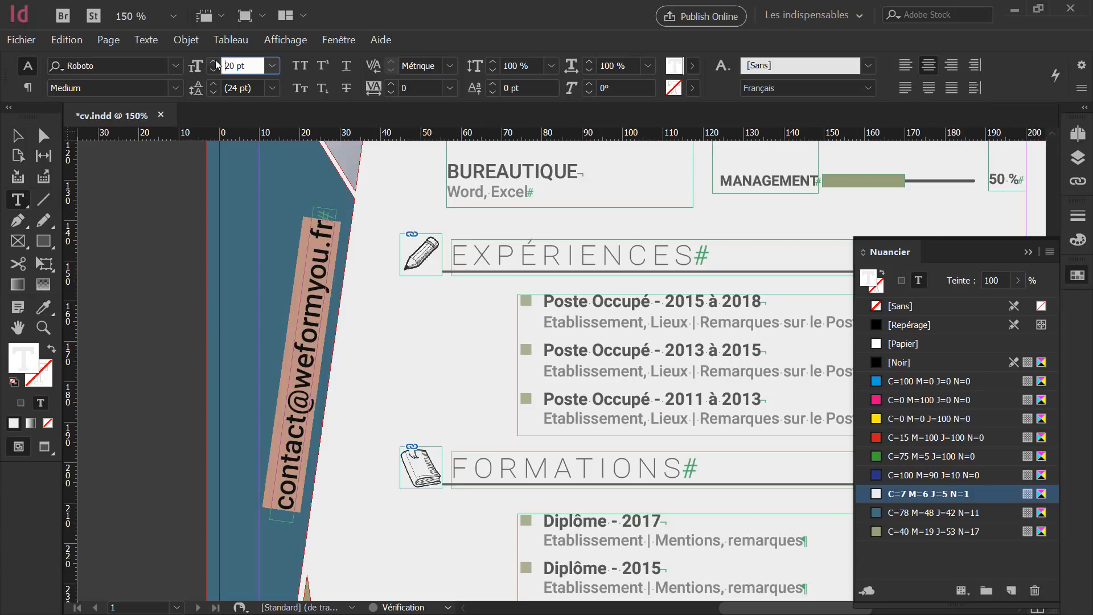
pyautogui.click(216, 61)
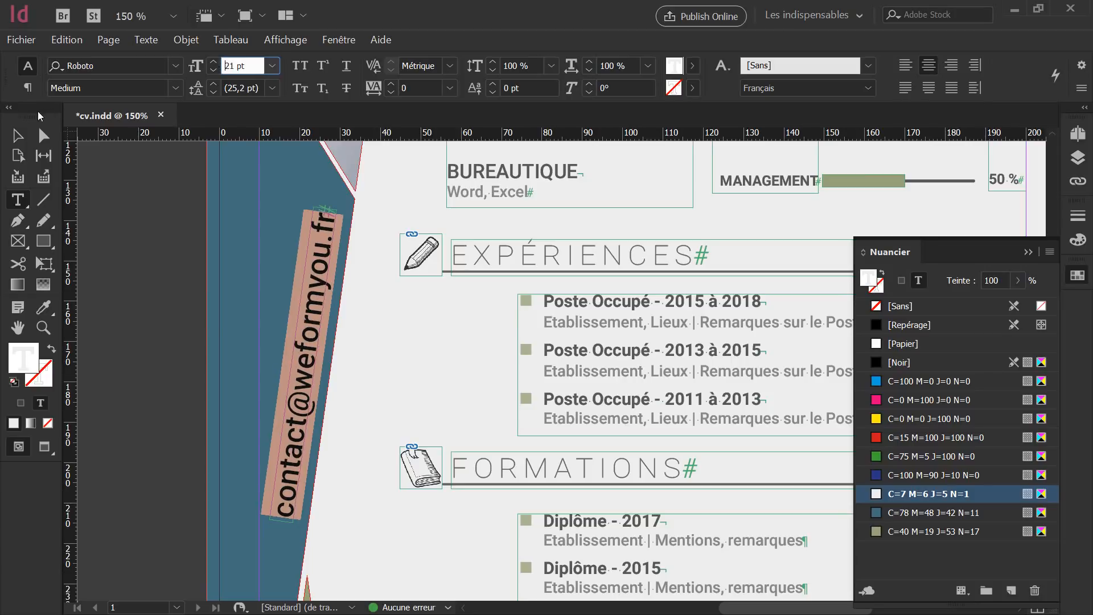
# Lower the e-mail frame within the blue band to Y 218,708 mm and preview full-screen.
pyautogui.click(16, 138)
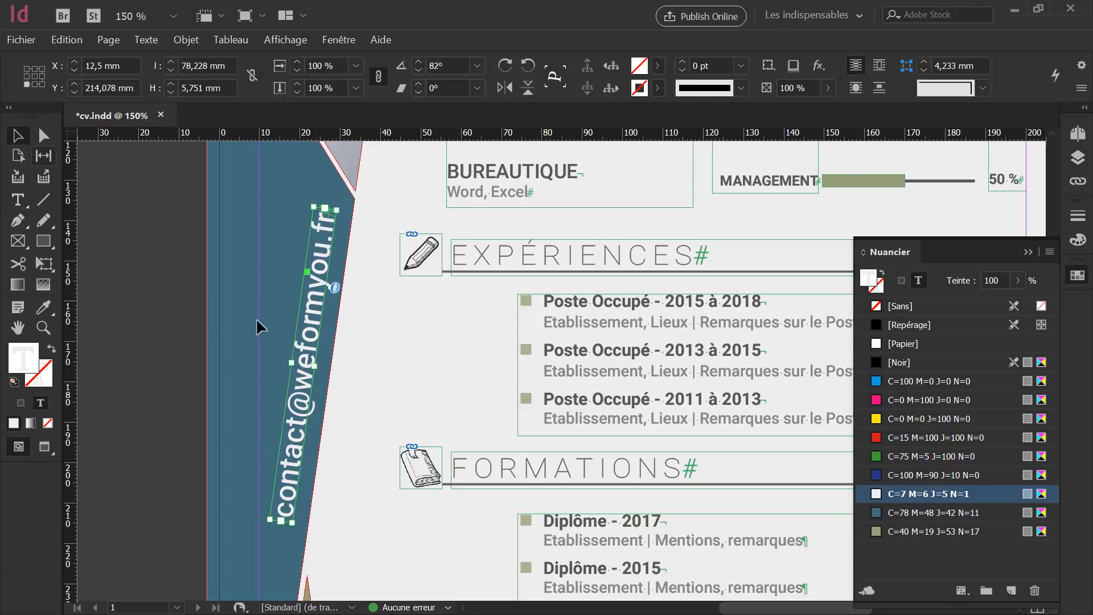
pyautogui.moveTo(316, 306); pyautogui.dragTo(322, 328)
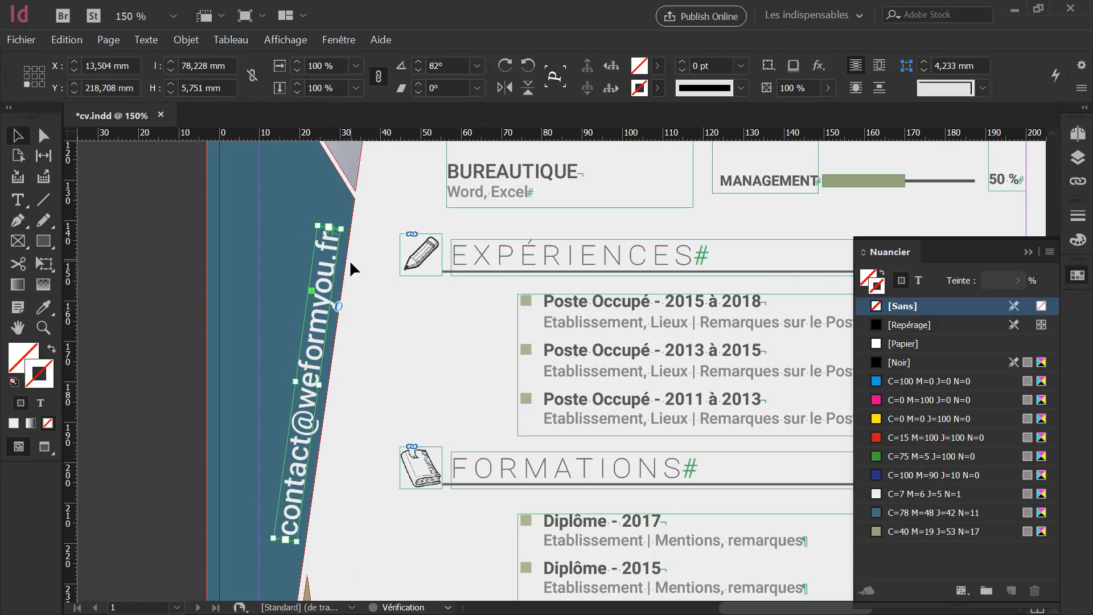
pyautogui.moveTo(310, 378); pyautogui.dragTo(308, 374)
pyautogui.moveTo(322, 296); pyautogui.dragTo(323, 295)
pyautogui.press('alt')
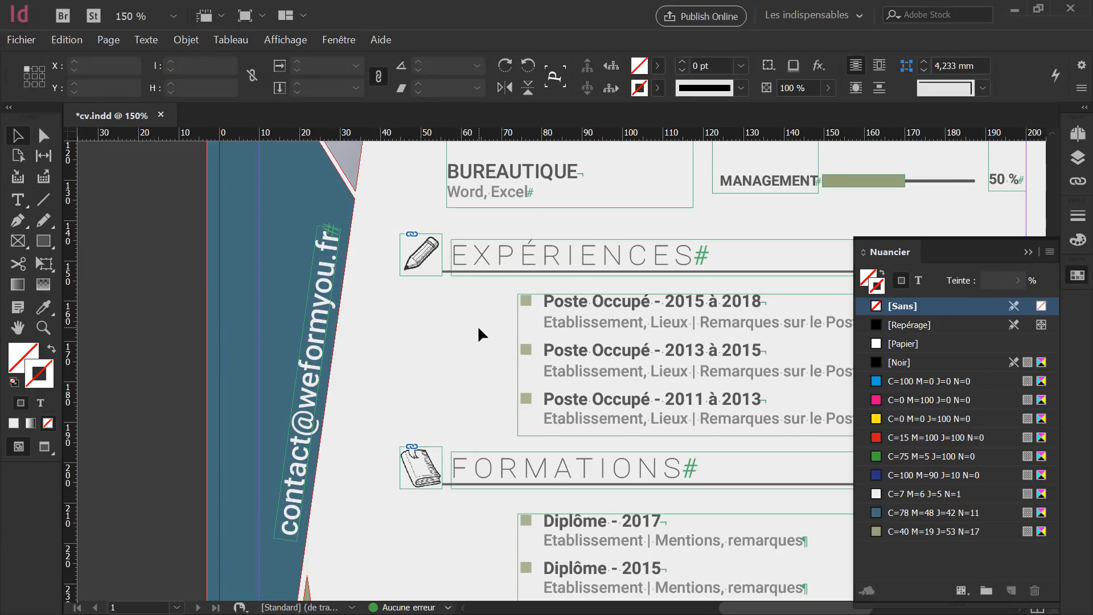
pyautogui.hotkey('shift', 'w')
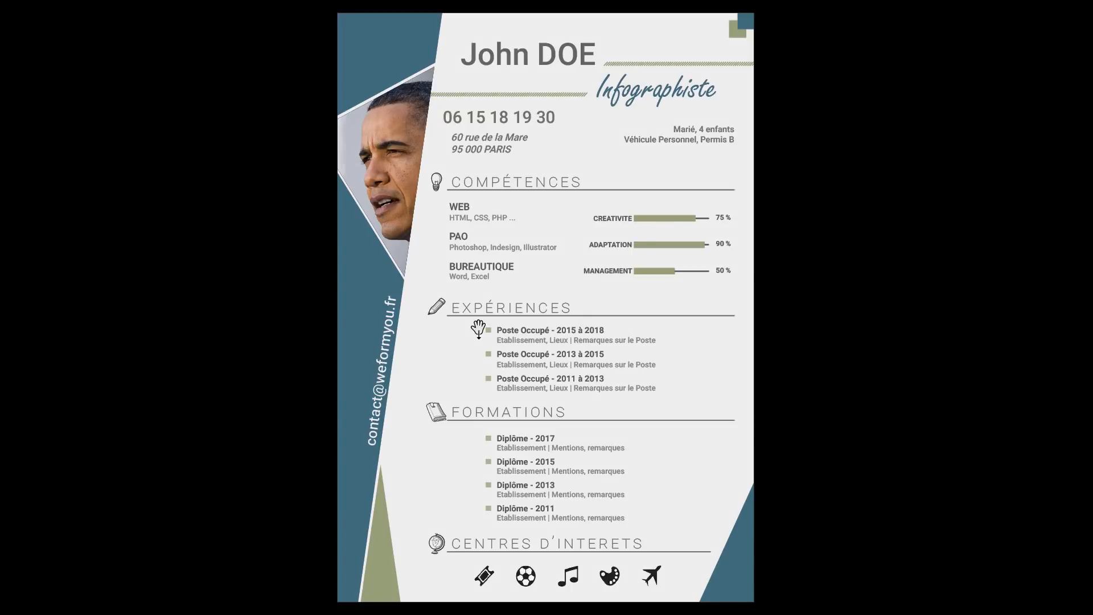
# Tilt the contact e-mail frame to about 81° and check it full-screen.
pyautogui.press('Escape')
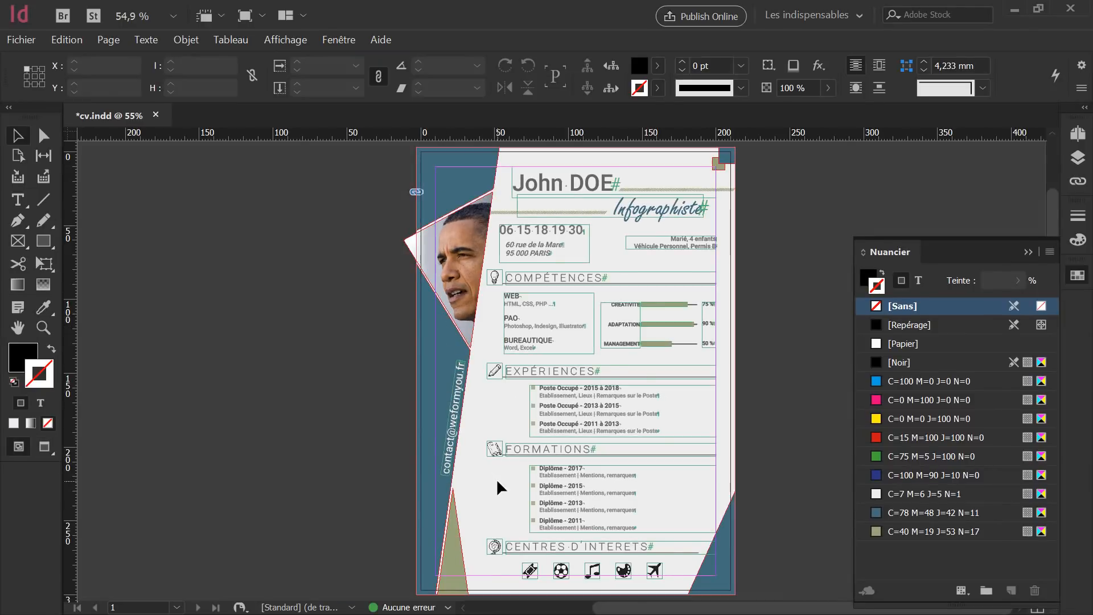
pyautogui.scroll(3, 486, 482)
pyautogui.click(391, 462)
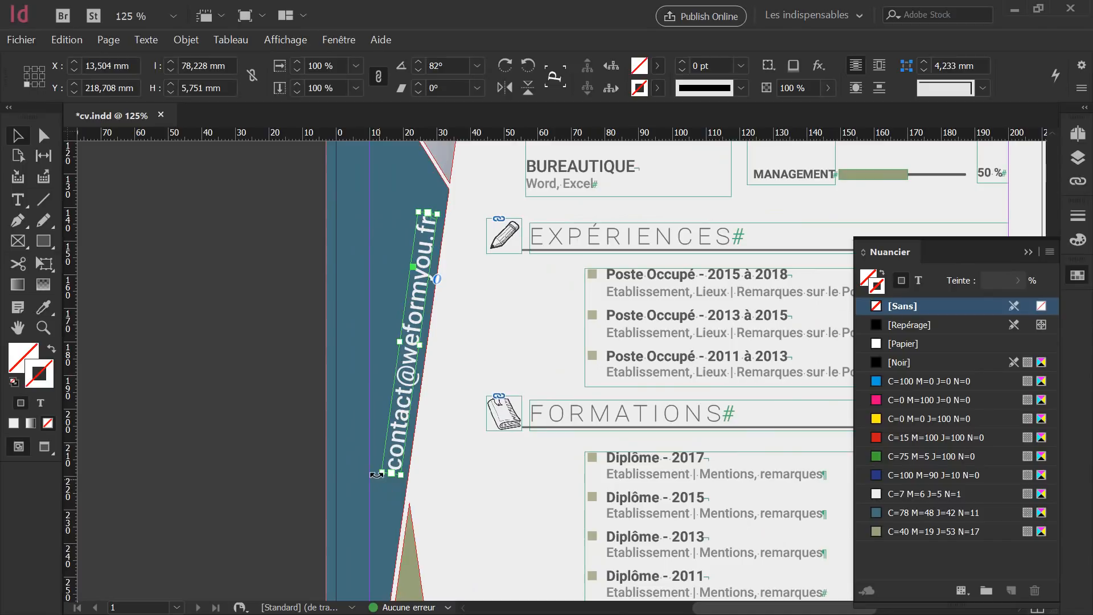
pyautogui.moveTo(378, 475); pyautogui.dragTo(376, 477)
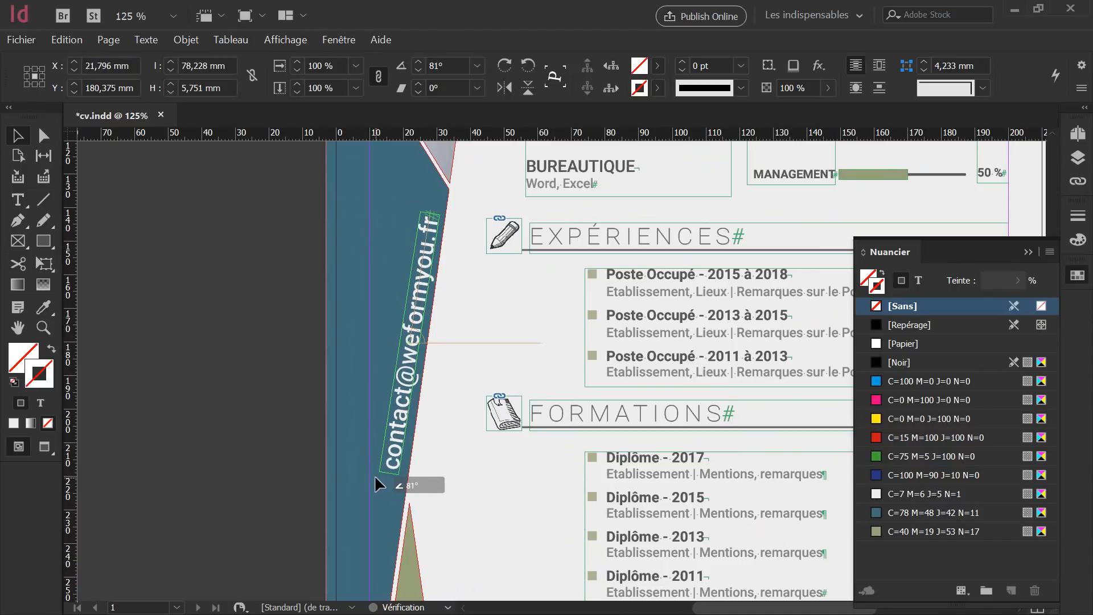
pyautogui.moveTo(376, 476); pyautogui.dragTo(376, 476)
pyautogui.click(514, 358)
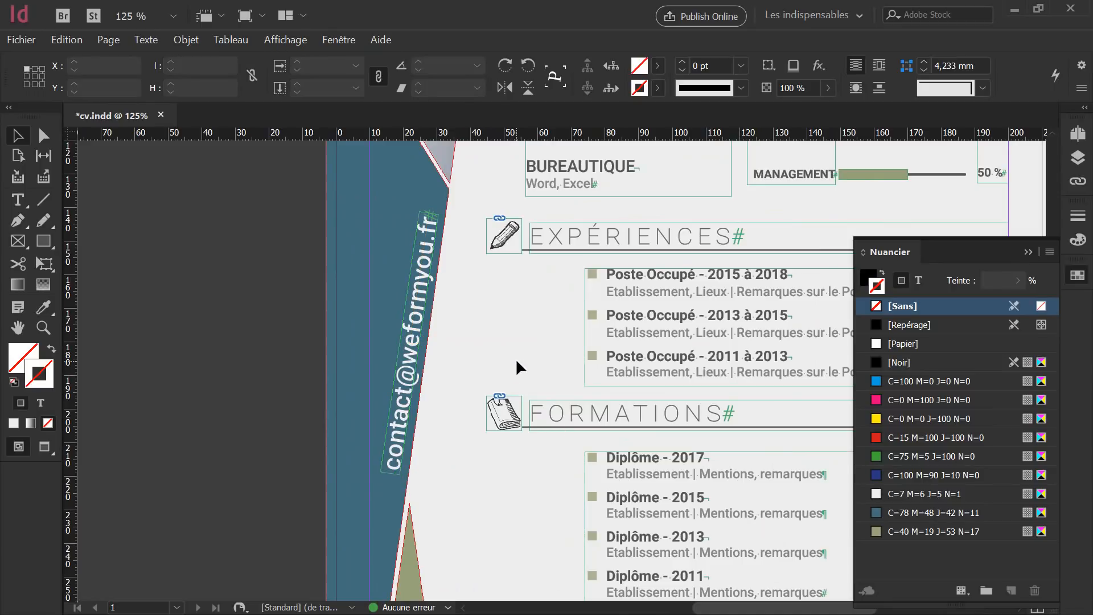
pyautogui.hotkey('shift', 'w')
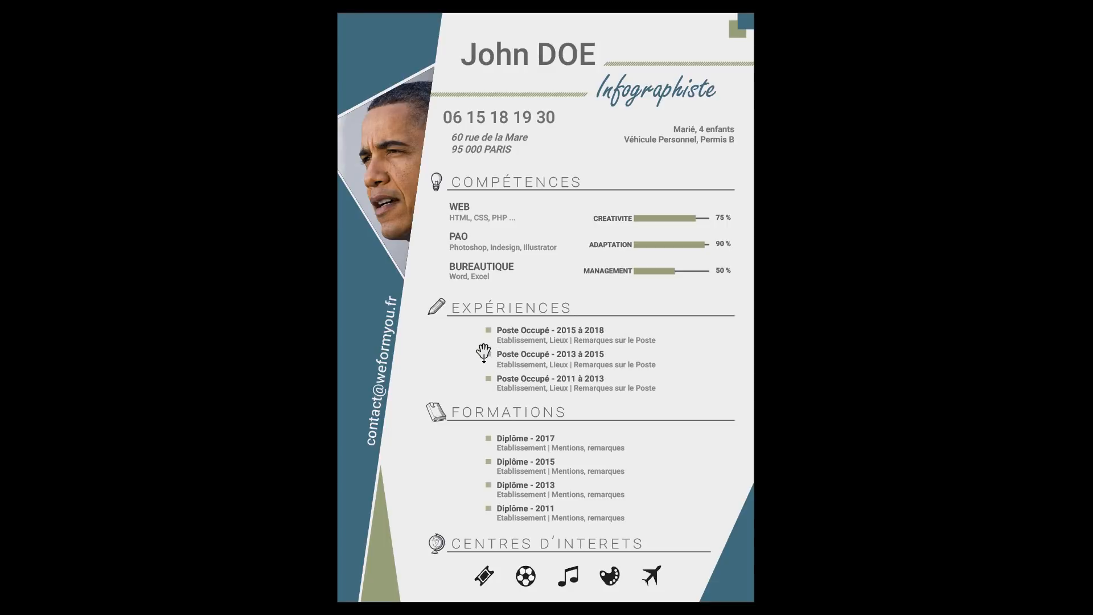
# Move the contact e-mail text lower down the blue band and recheck the page.
pyautogui.press('Escape')
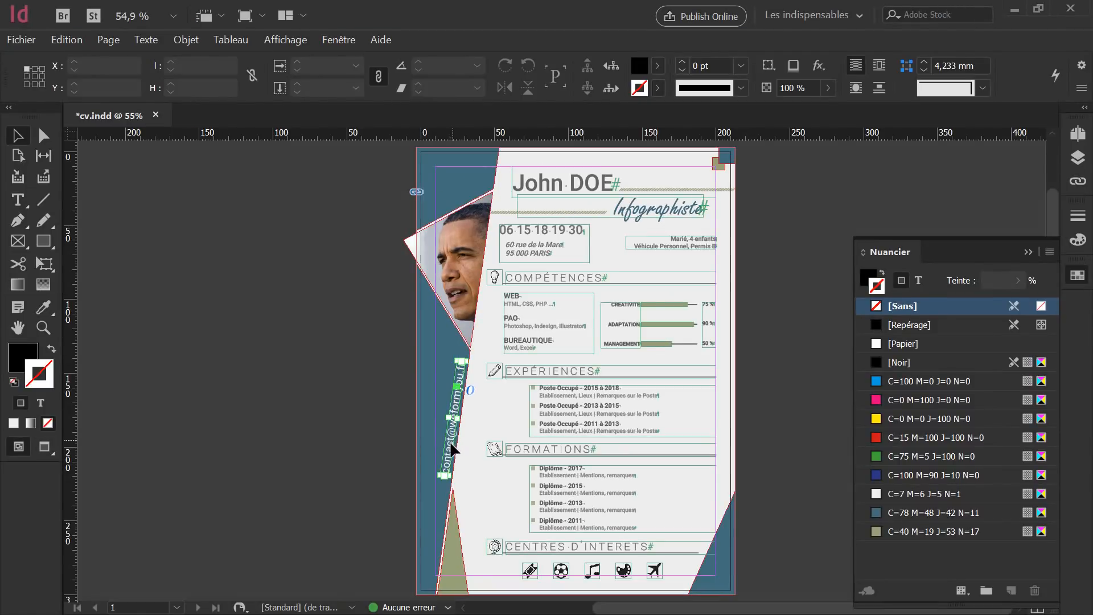
pyautogui.moveTo(450, 441); pyautogui.dragTo(441, 481)
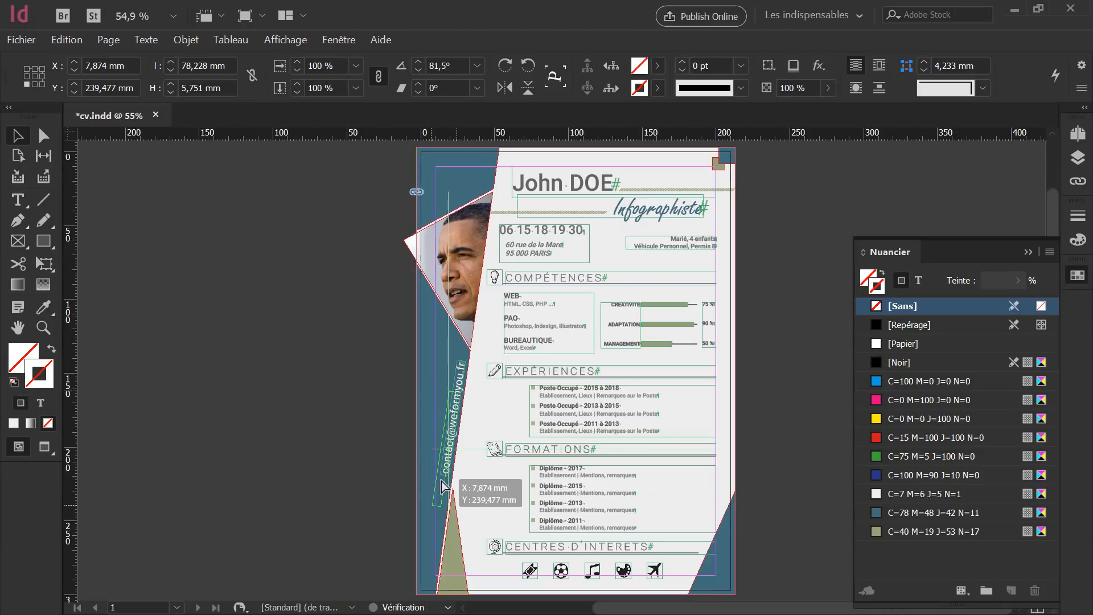
pyautogui.click(492, 411)
pyautogui.hotkey('shift', 'w')
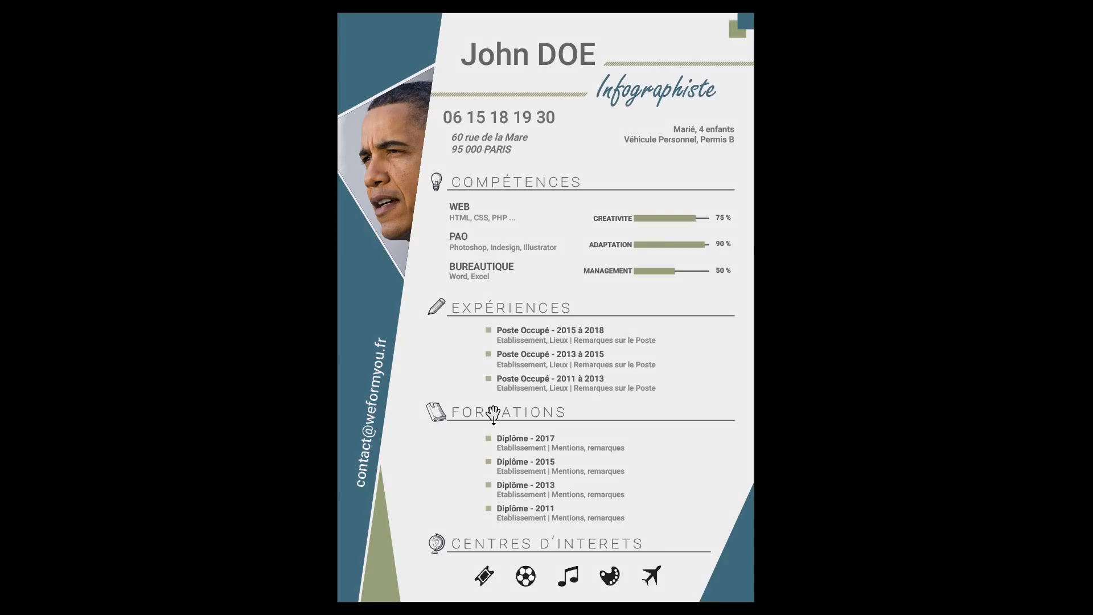
pyautogui.hotkey('shift', 'w')
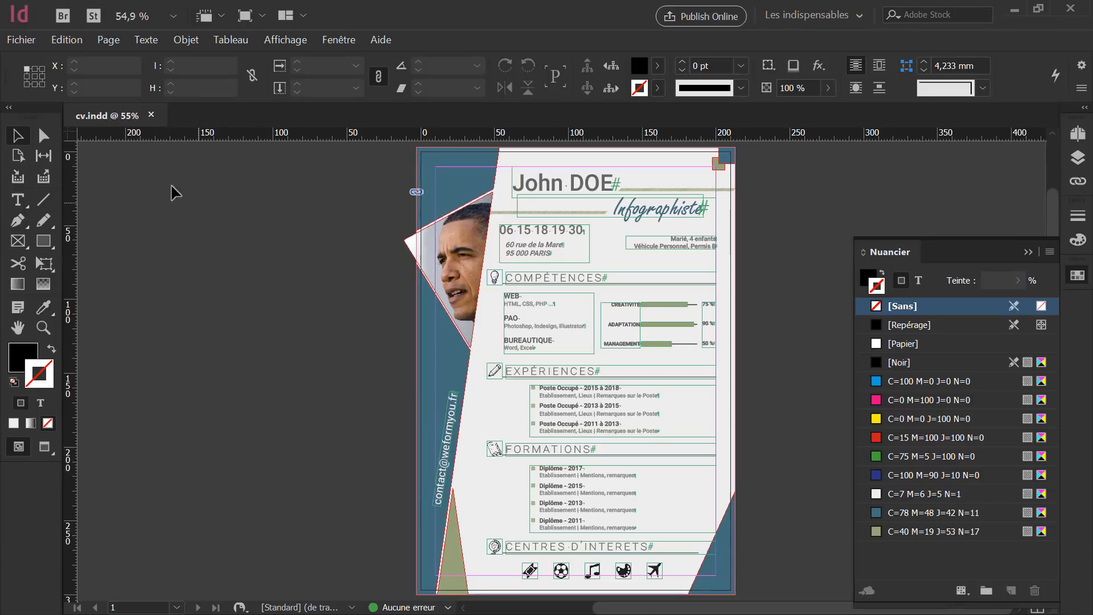
# Export the document as cv.pdf in Adobe PDF (impression) format.
pyautogui.click(20, 41)
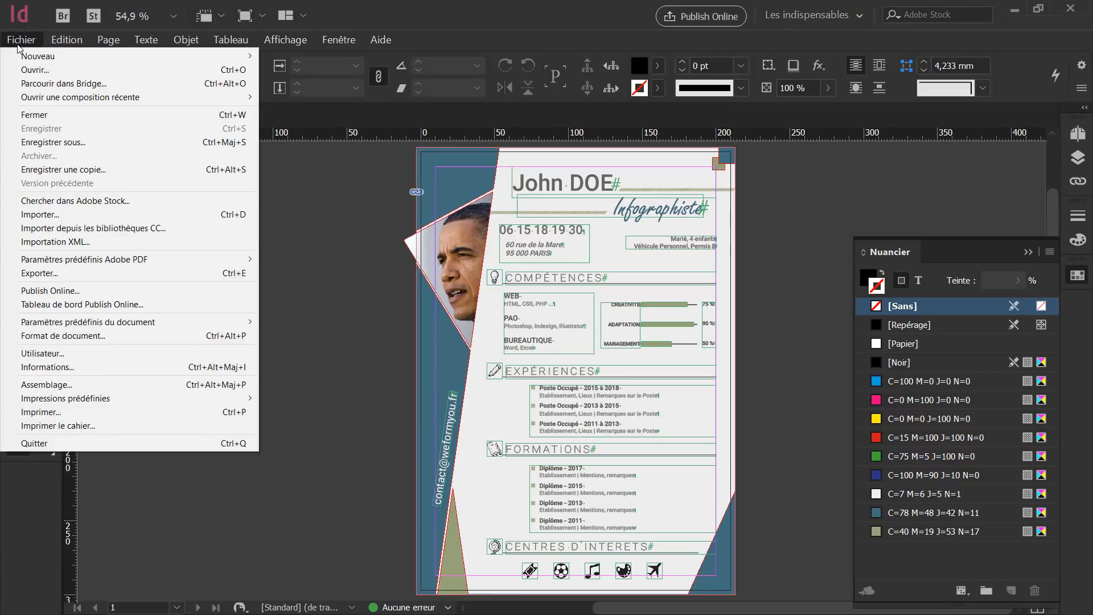
pyautogui.click(50, 273)
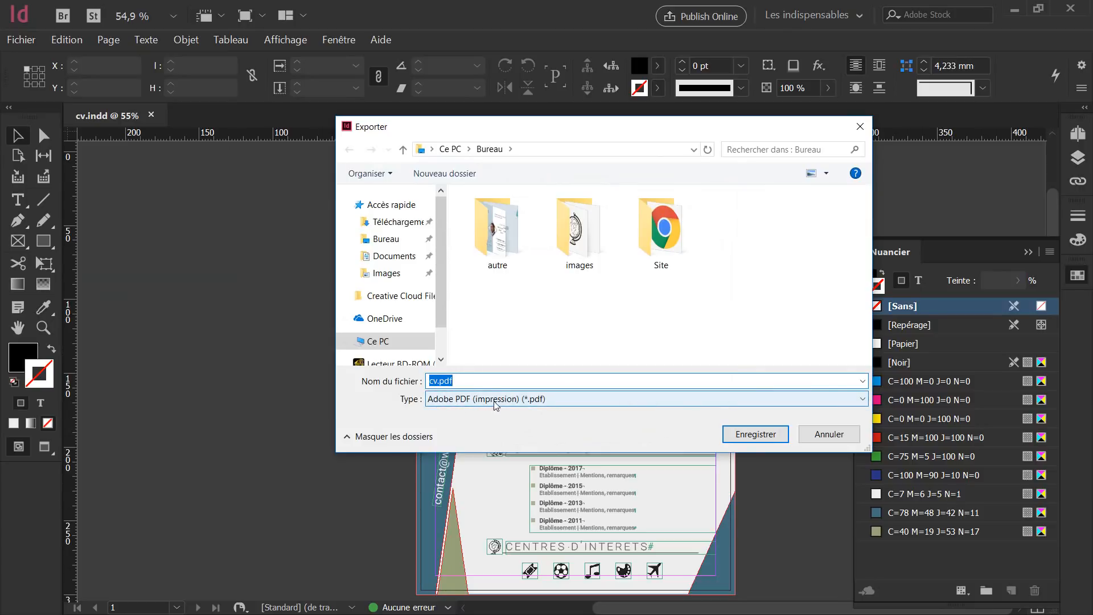
pyautogui.click(752, 436)
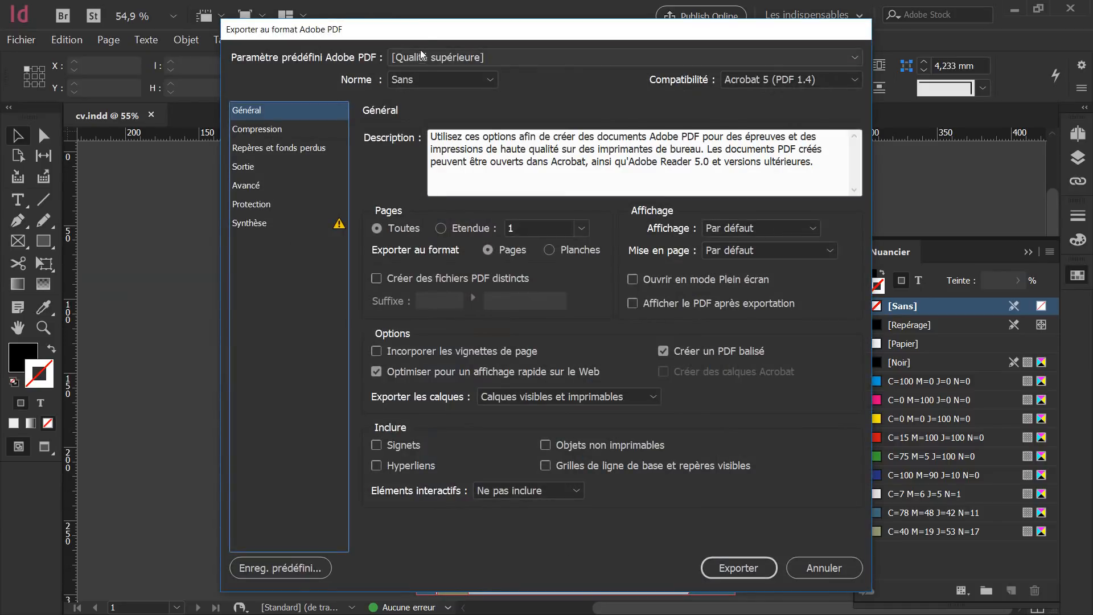
# Switch the PDF export preset from Qualité supérieure to [Qualité optimale].
pyautogui.moveTo(432, 43); pyautogui.dragTo(495, 133)
pyautogui.click(485, 161)
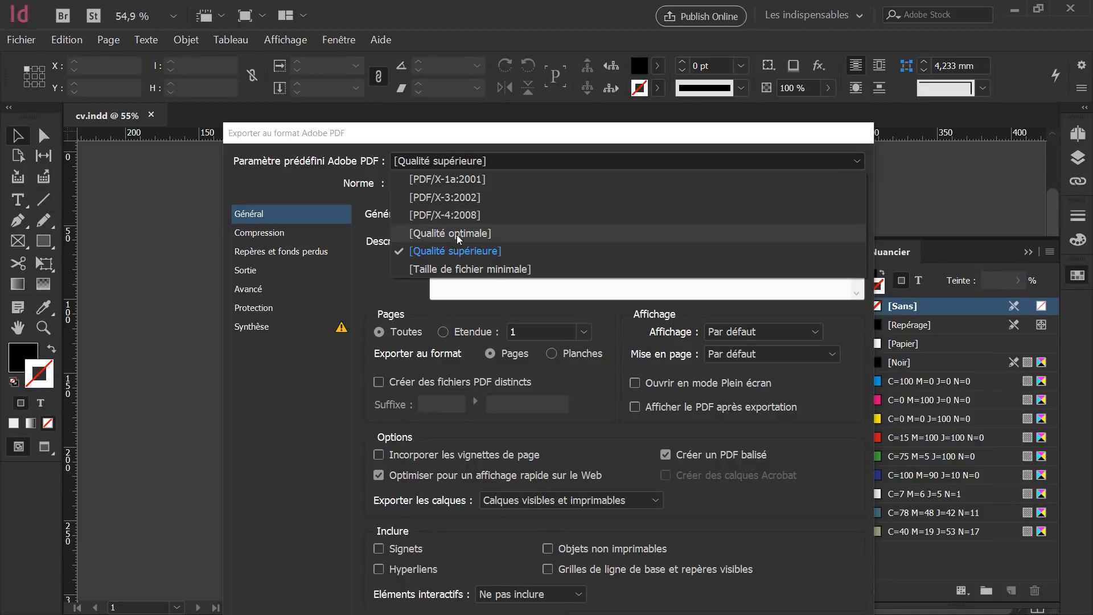
pyautogui.click(426, 234)
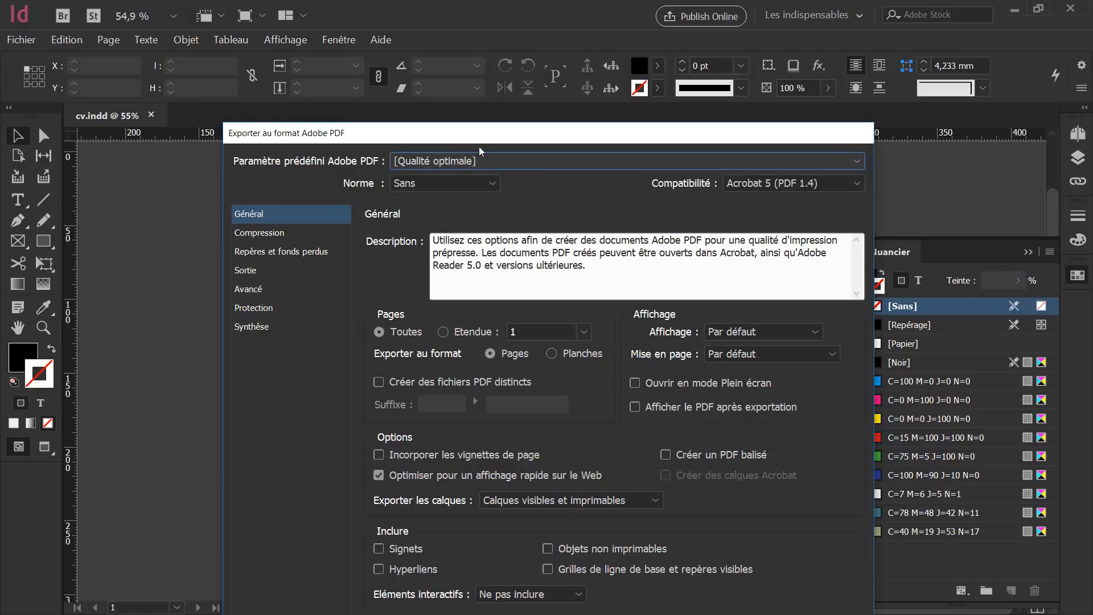
pyautogui.moveTo(481, 133); pyautogui.dragTo(494, 32)
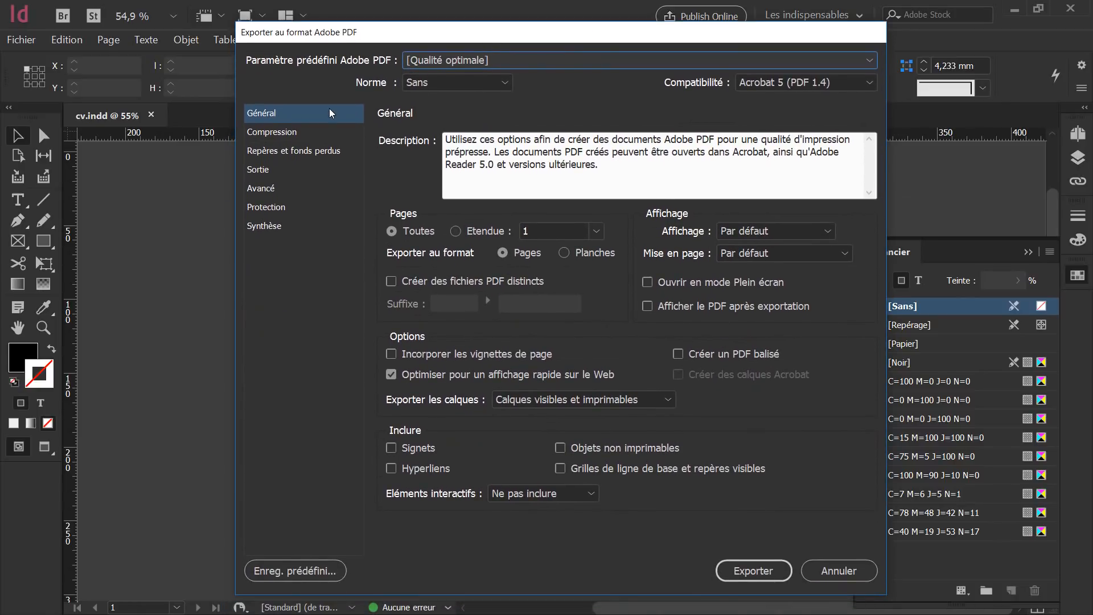
# On the Compression settings, switch the preset to [Taille de fichier minimale], downsampling colour images to 100 ppi.
pyautogui.click(285, 131)
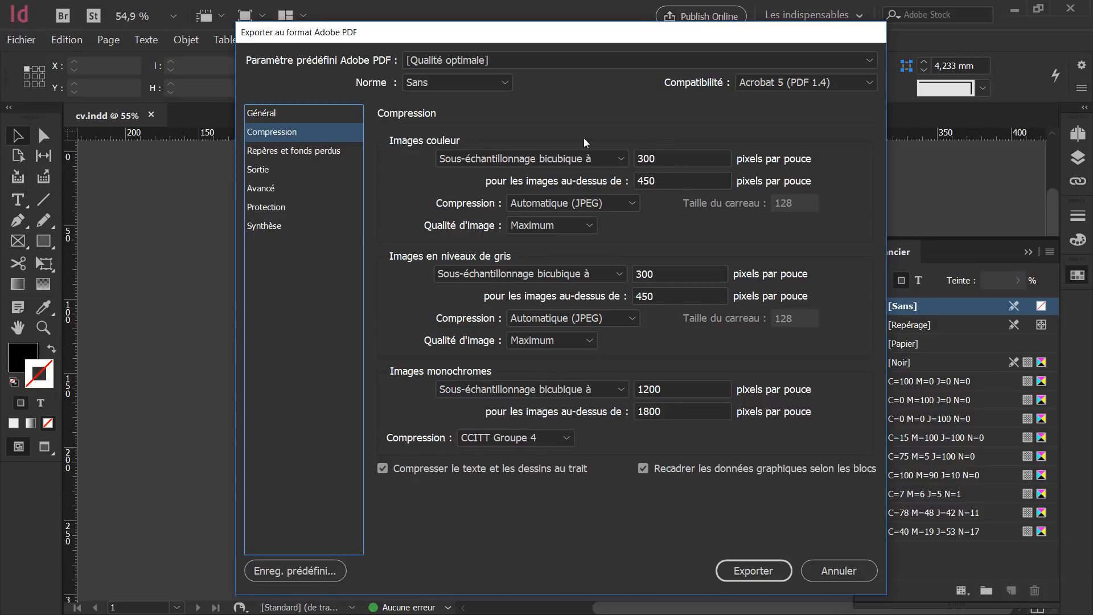
pyautogui.click(501, 127)
pyautogui.click(497, 62)
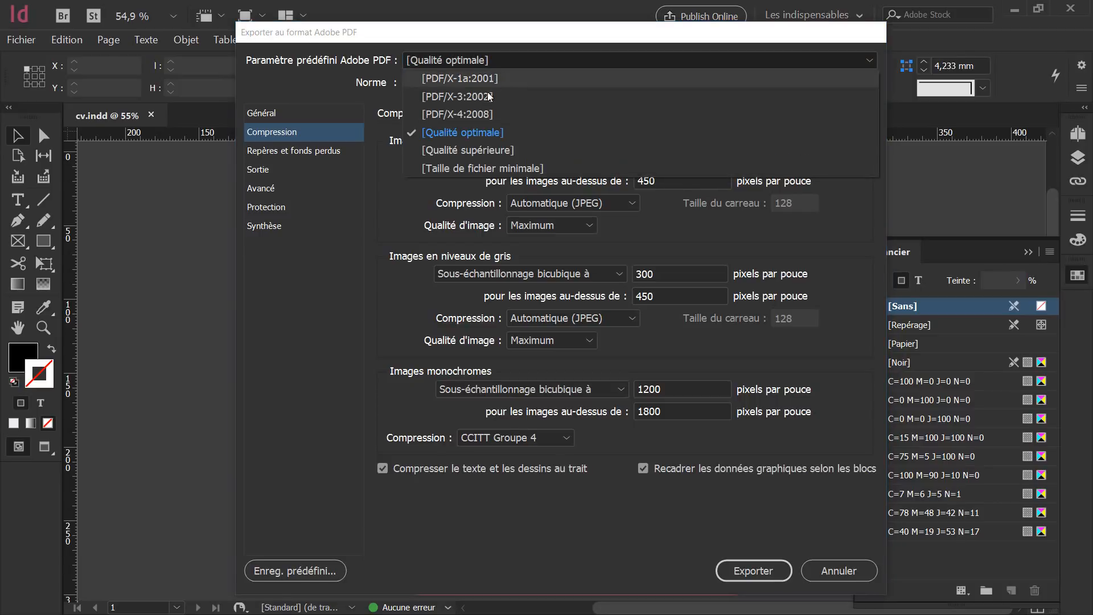
pyautogui.click(535, 169)
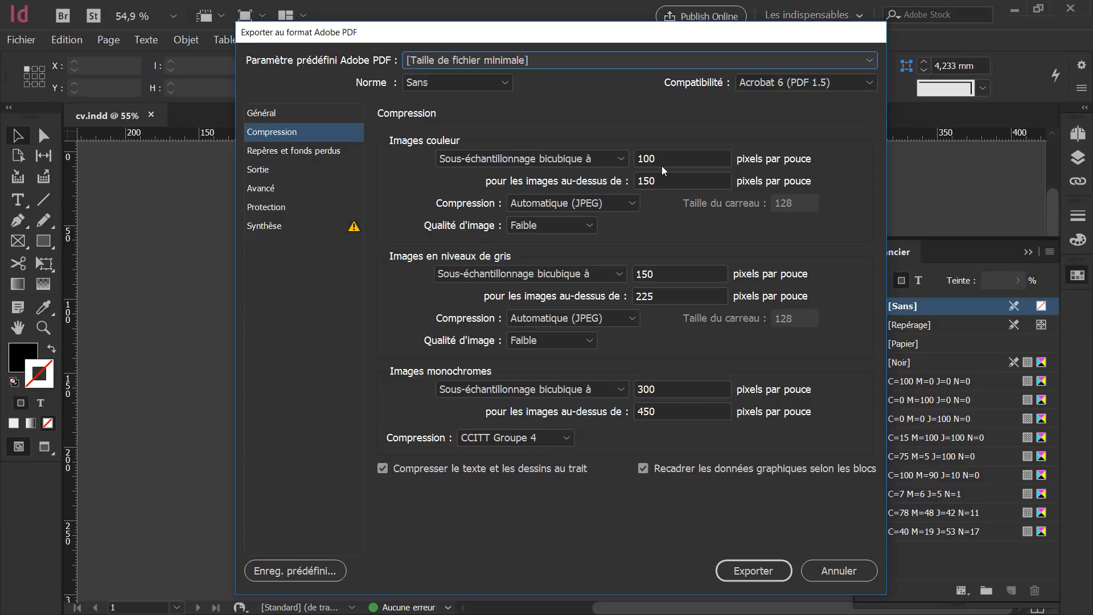
pyautogui.moveTo(582, 44); pyautogui.dragTo(579, 359)
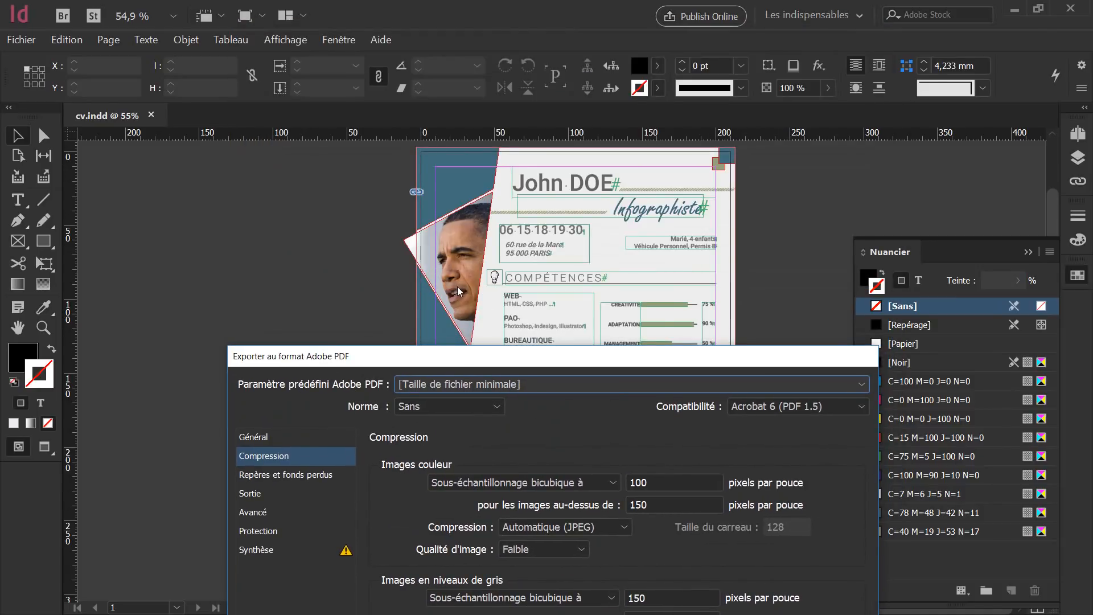
pyautogui.moveTo(478, 358); pyautogui.dragTo(479, 41)
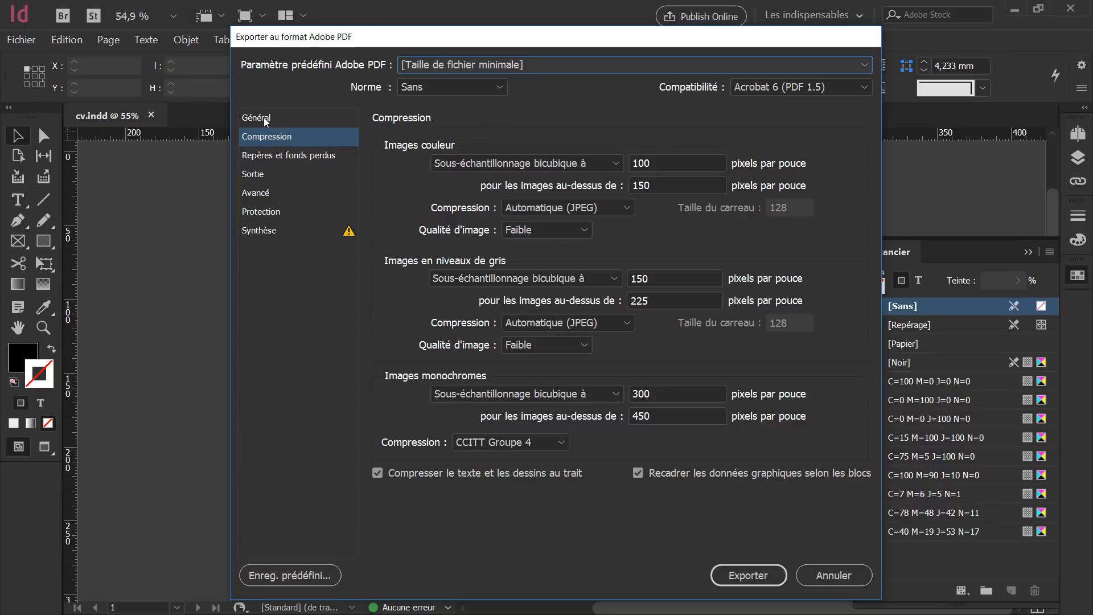
# Show the Repères et fonds perdus settings: no printer marks, all bleeds at 0 mm.
pyautogui.click(265, 157)
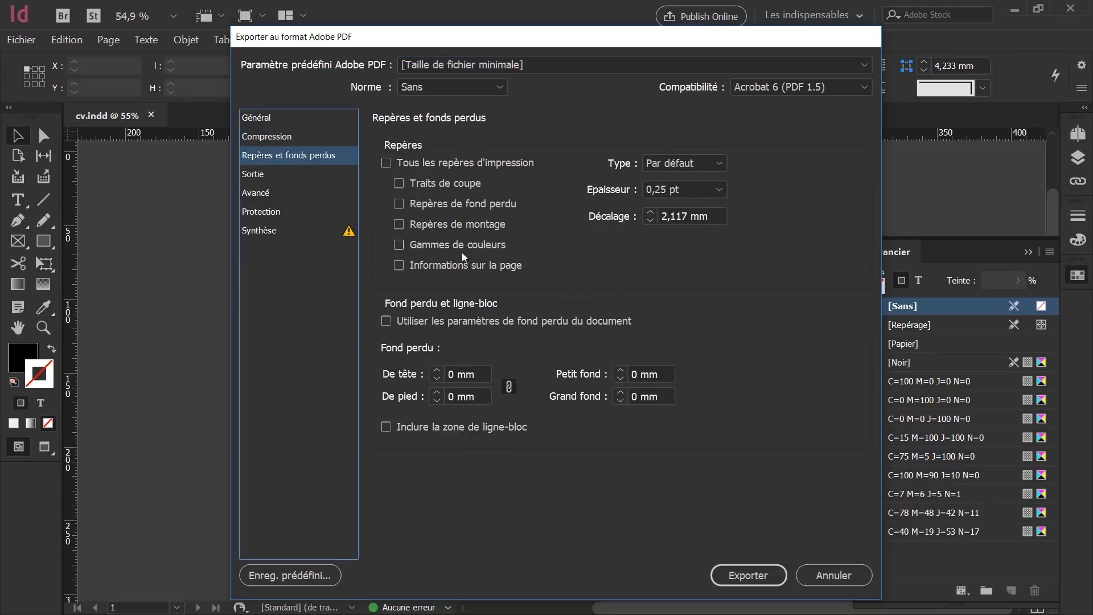
pyautogui.moveTo(445, 45); pyautogui.dragTo(545, 341)
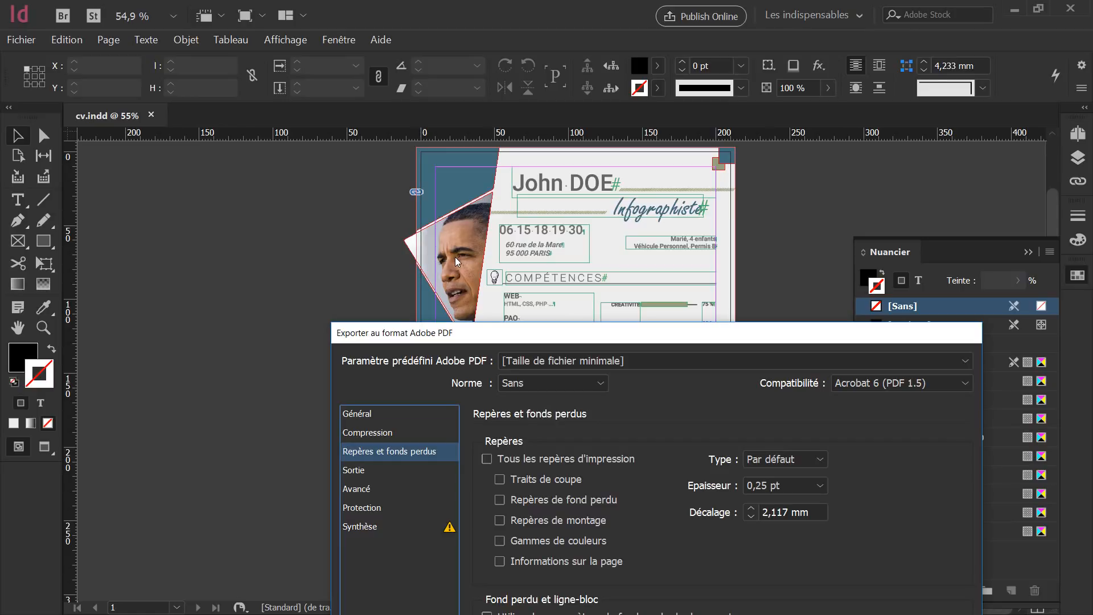
pyautogui.moveTo(469, 339); pyautogui.dragTo(439, 118)
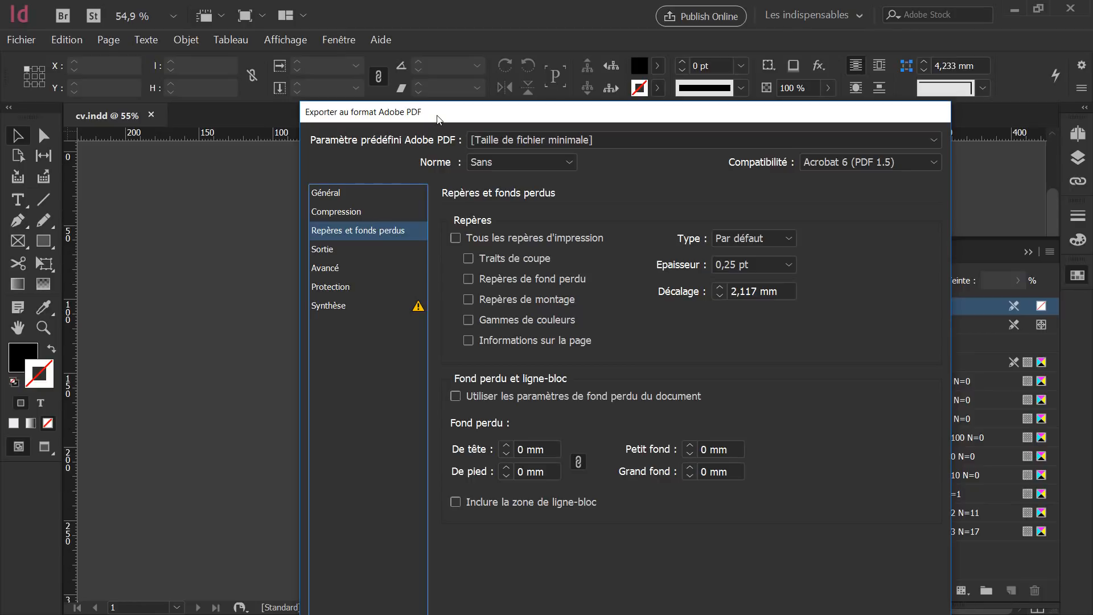
# Try the document's 3 mm bleed, then leave document bleed off with bleeds at 0 mm.
pyautogui.click(456, 397)
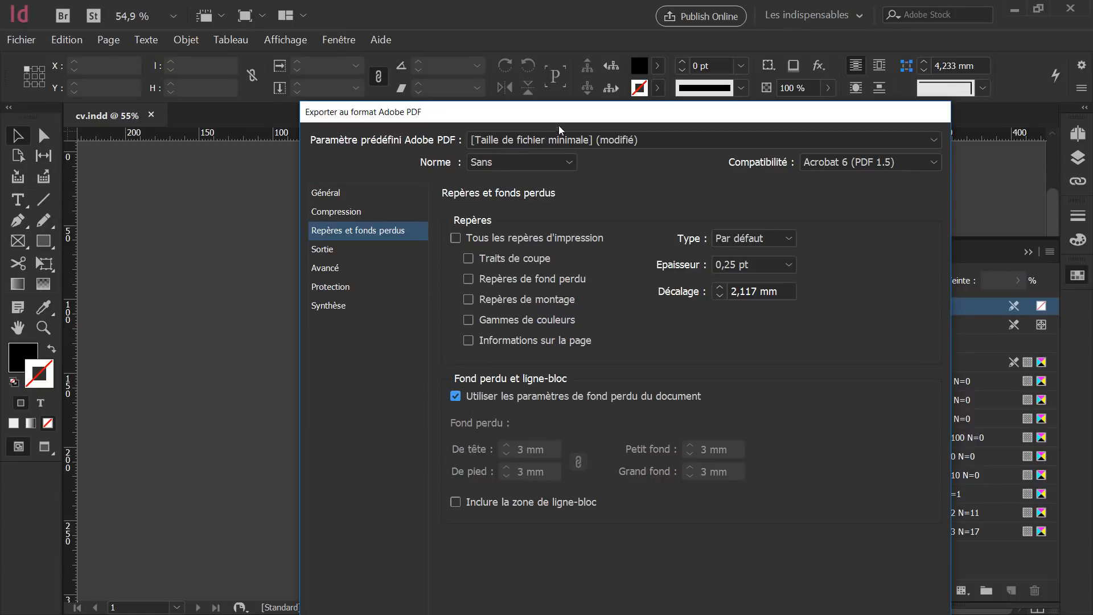
pyautogui.moveTo(558, 116); pyautogui.dragTo(499, 340)
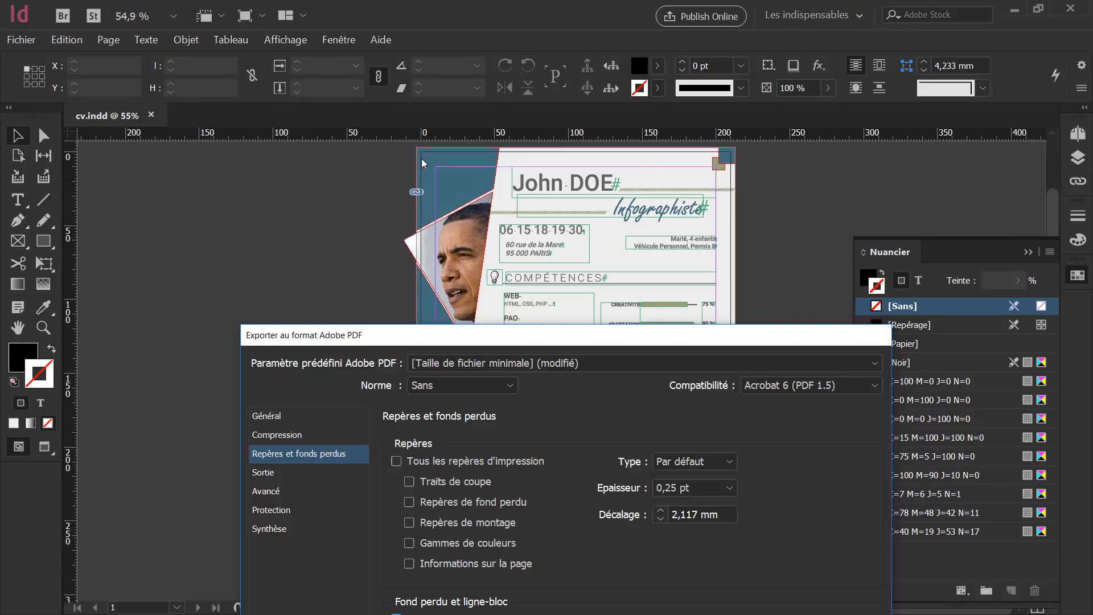
pyautogui.moveTo(416, 334); pyautogui.dragTo(409, 114)
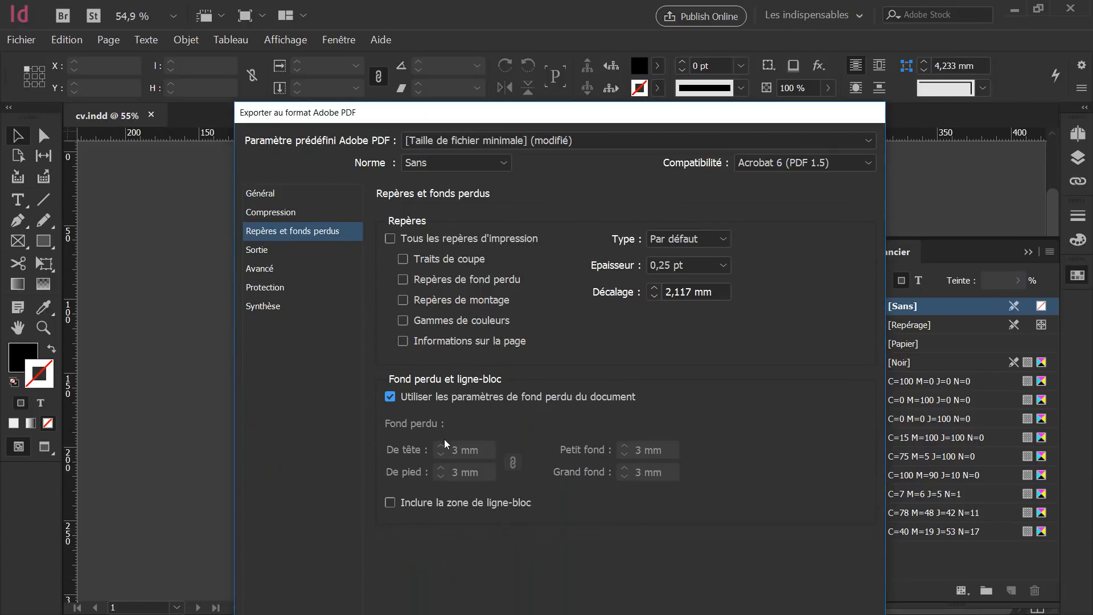
pyautogui.moveTo(479, 116); pyautogui.dragTo(509, 212)
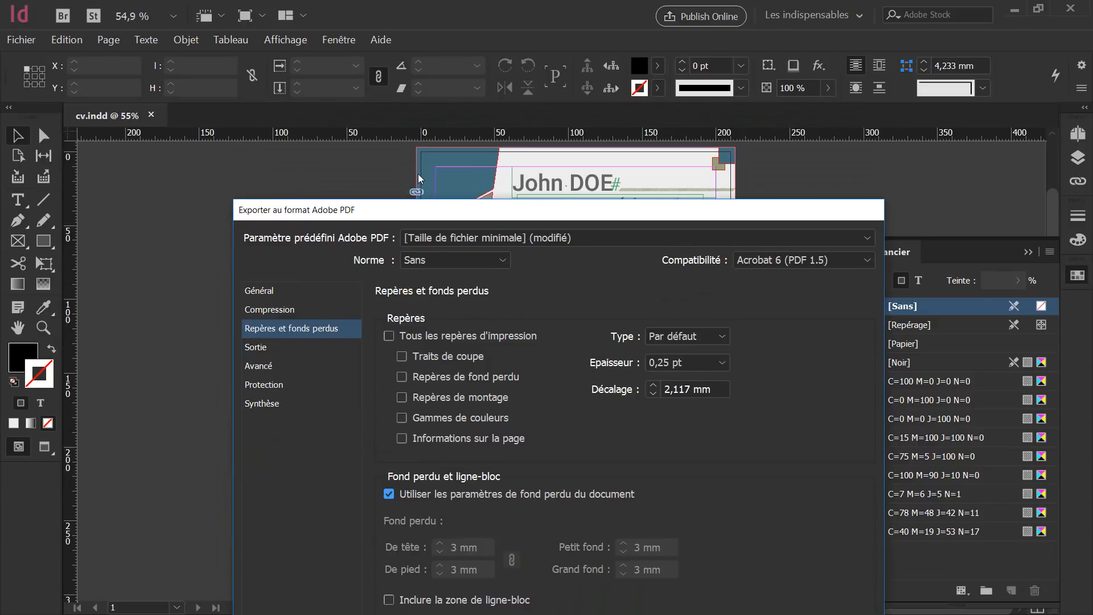
pyautogui.moveTo(432, 211); pyautogui.dragTo(441, 118)
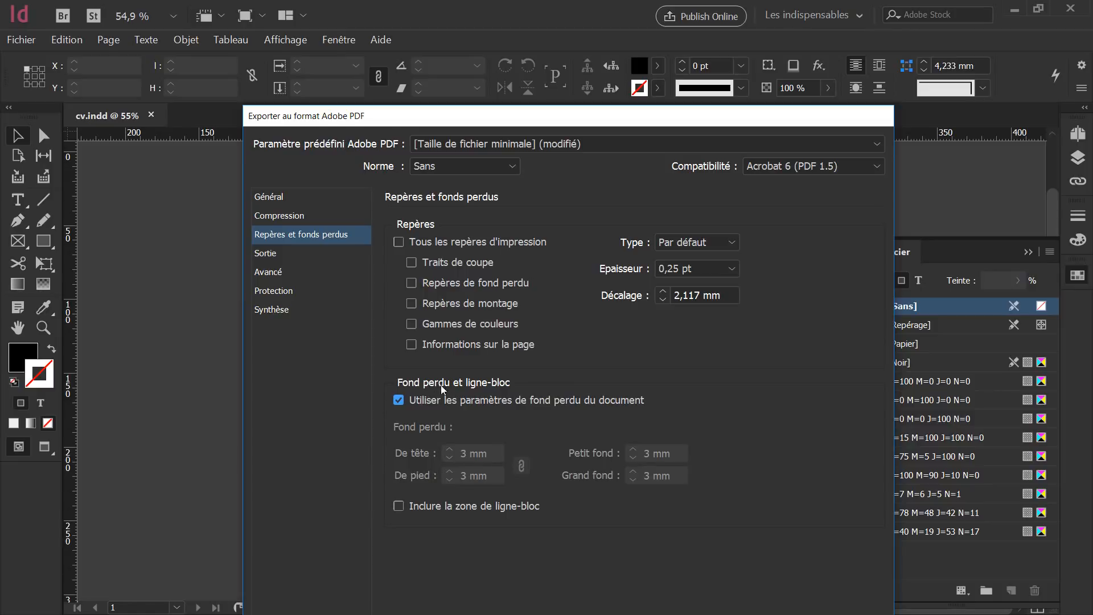
pyautogui.click(399, 400)
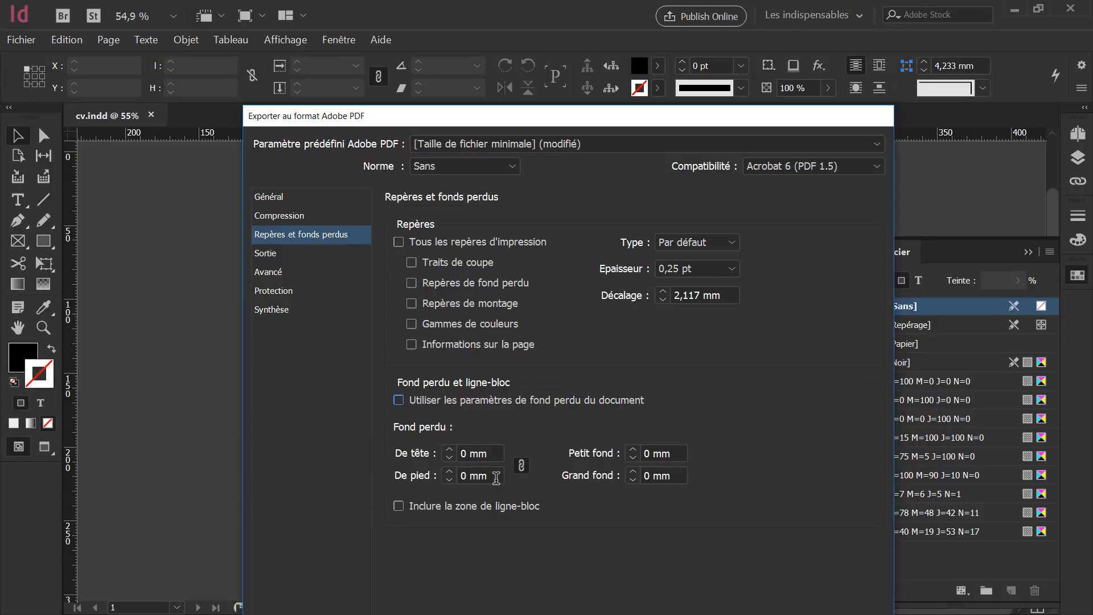
pyautogui.moveTo(481, 115)
pyautogui.mouseDown()
pyautogui.moveTo(490, 272)
pyautogui.moveTo(490, 106)
pyautogui.mouseUp()
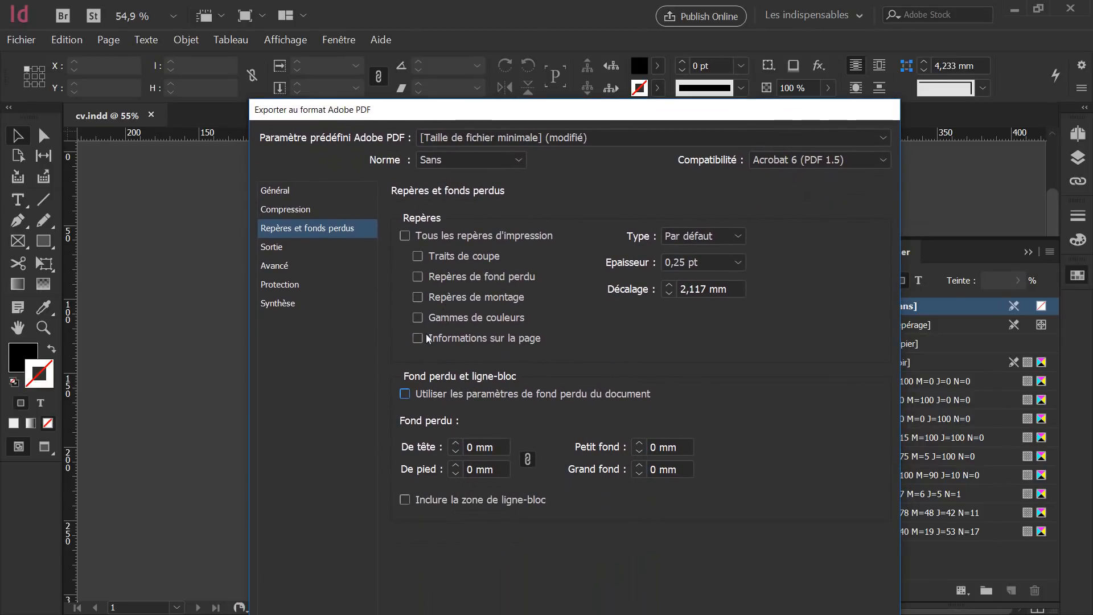
pyautogui.click(405, 394)
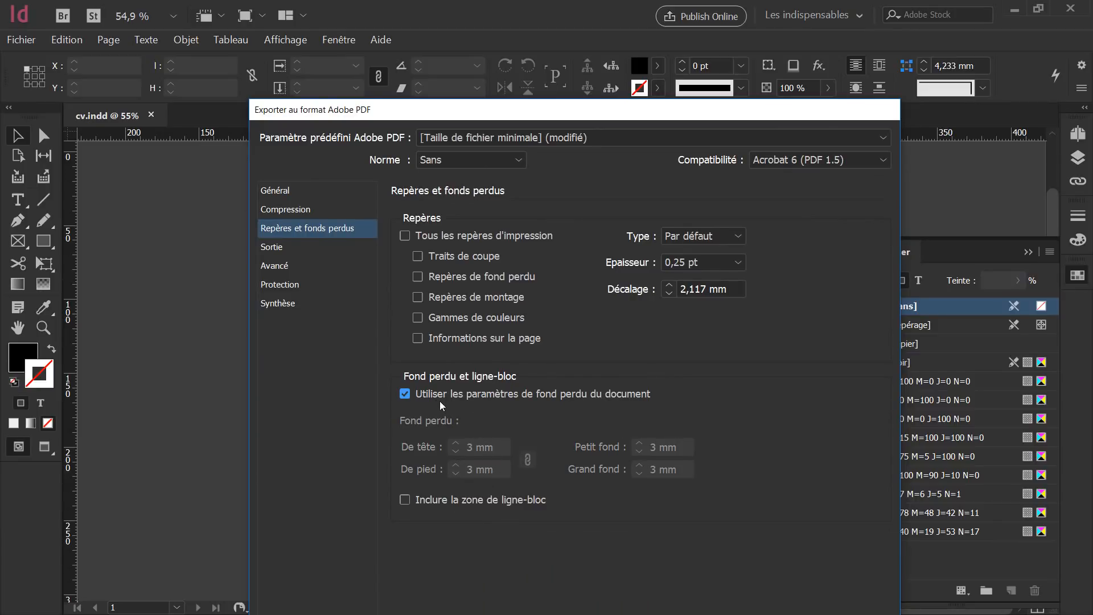
pyautogui.click(405, 394)
pyautogui.moveTo(436, 118); pyautogui.dragTo(438, 37)
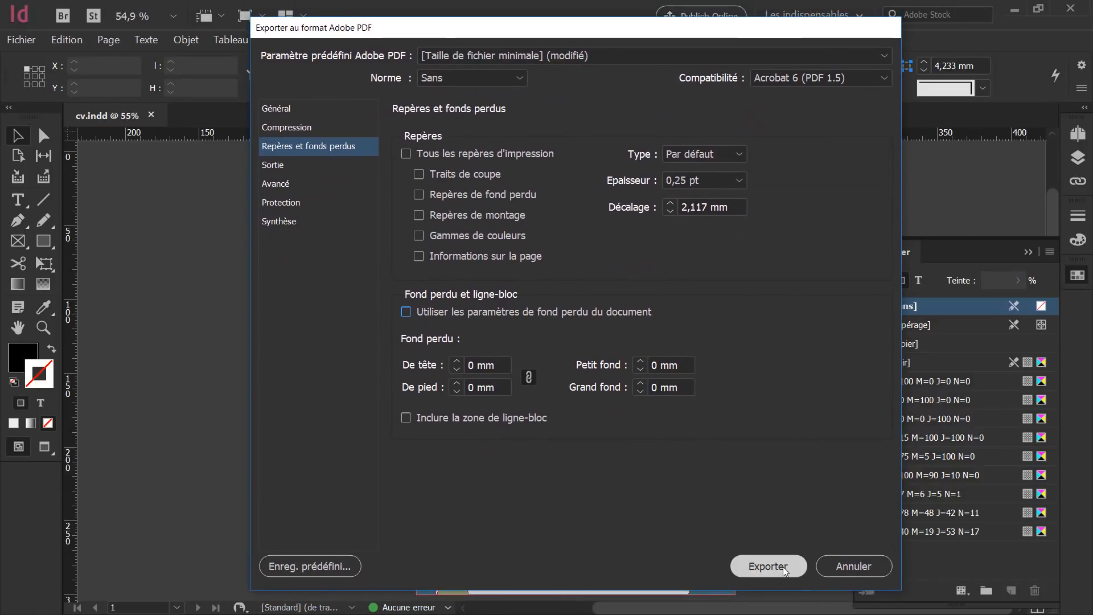
# Export cv.pdf from the Général settings and accept the transparency blend-space warning.
pyautogui.click(285, 113)
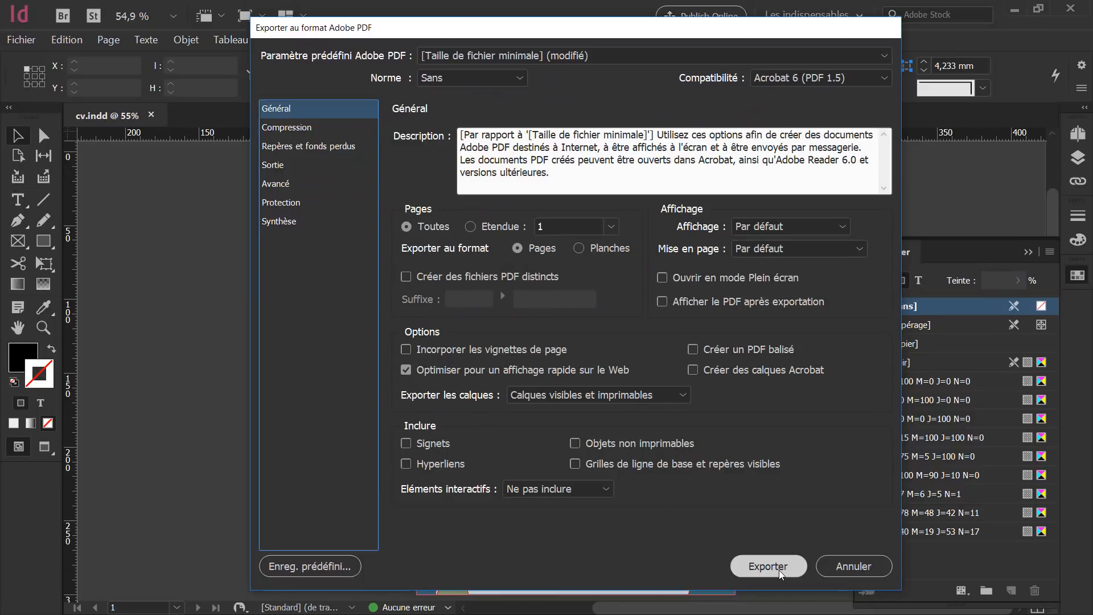
pyautogui.click(761, 565)
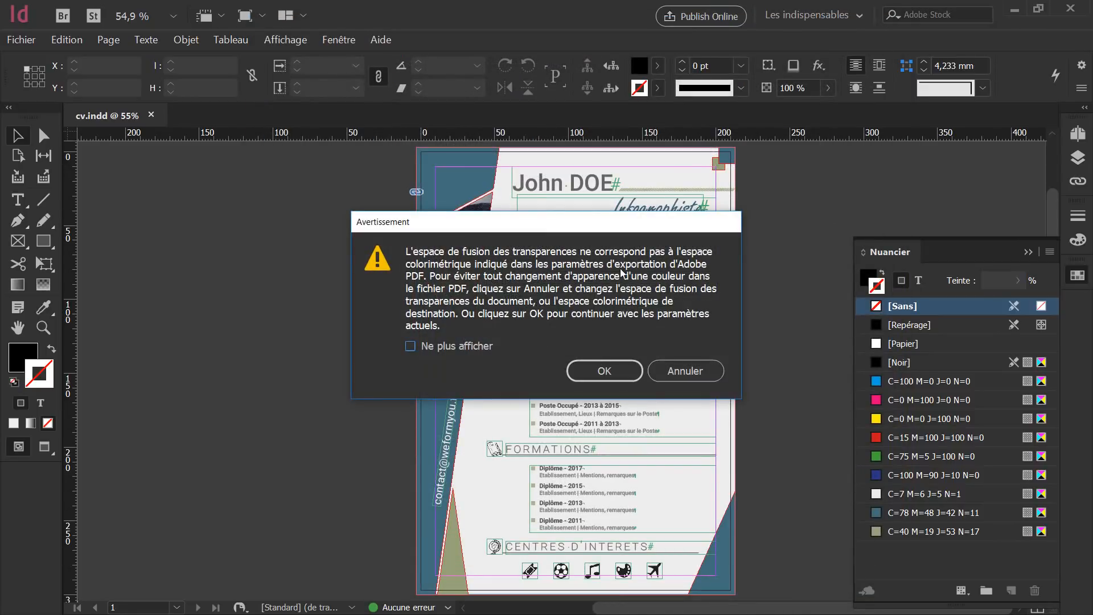
pyautogui.click(595, 374)
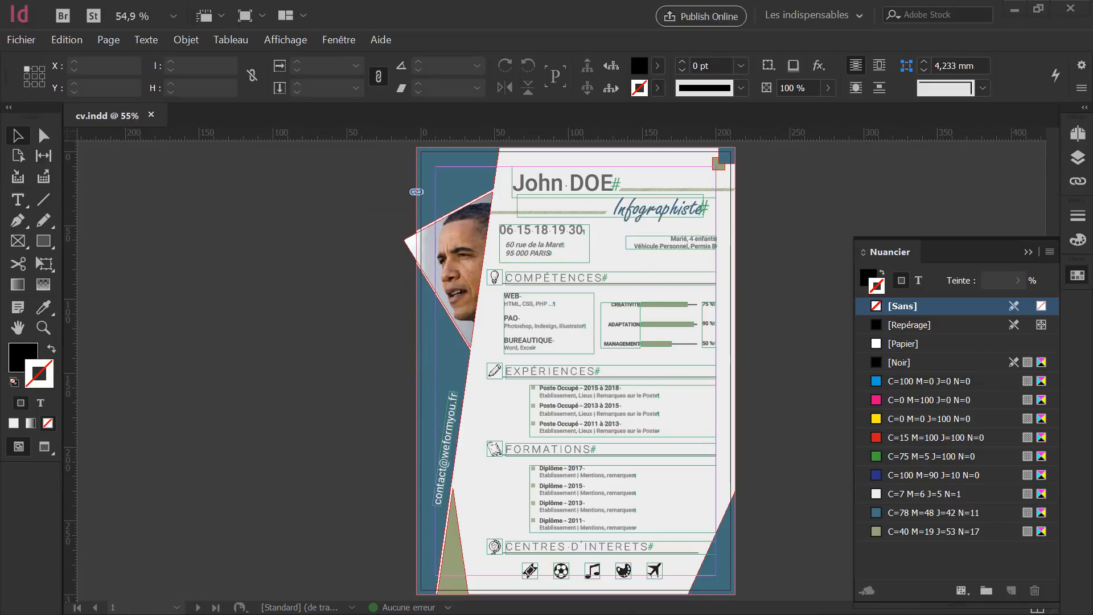
# Open cv.pdf from the Bureau folder in Google Chrome via Ouvrir avec.
pyautogui.press('super+e')
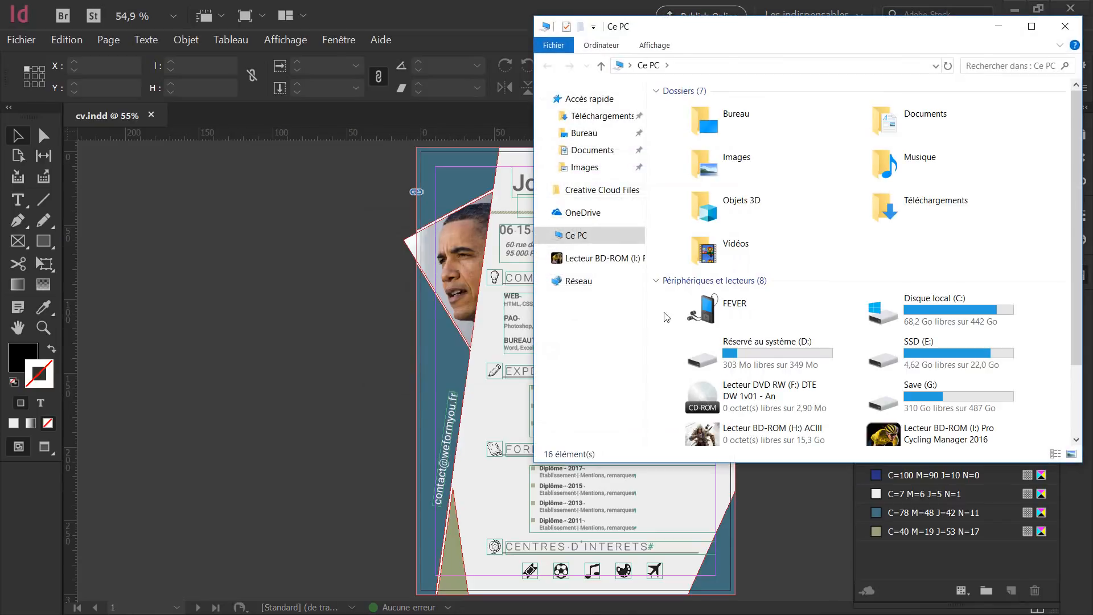
pyautogui.click(600, 133)
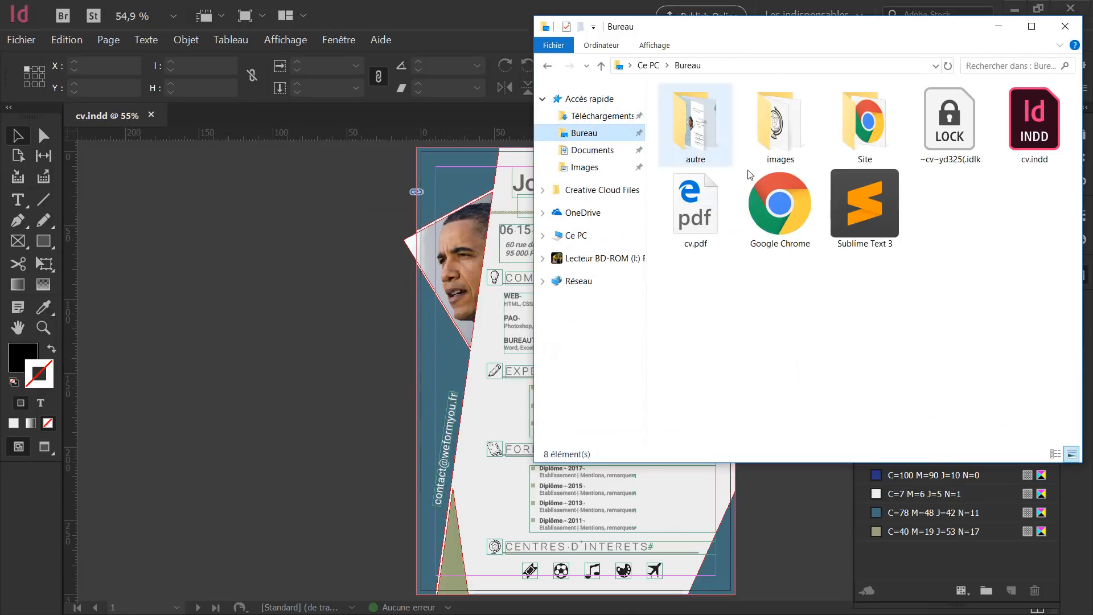
pyautogui.rightClick(700, 221)
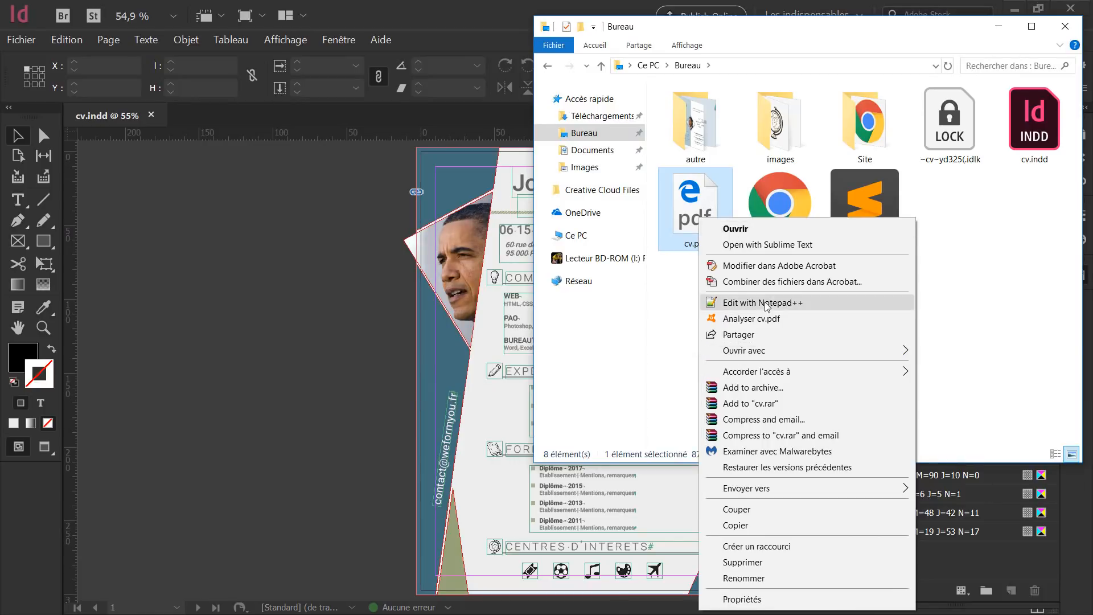
pyautogui.moveTo(738, 355)
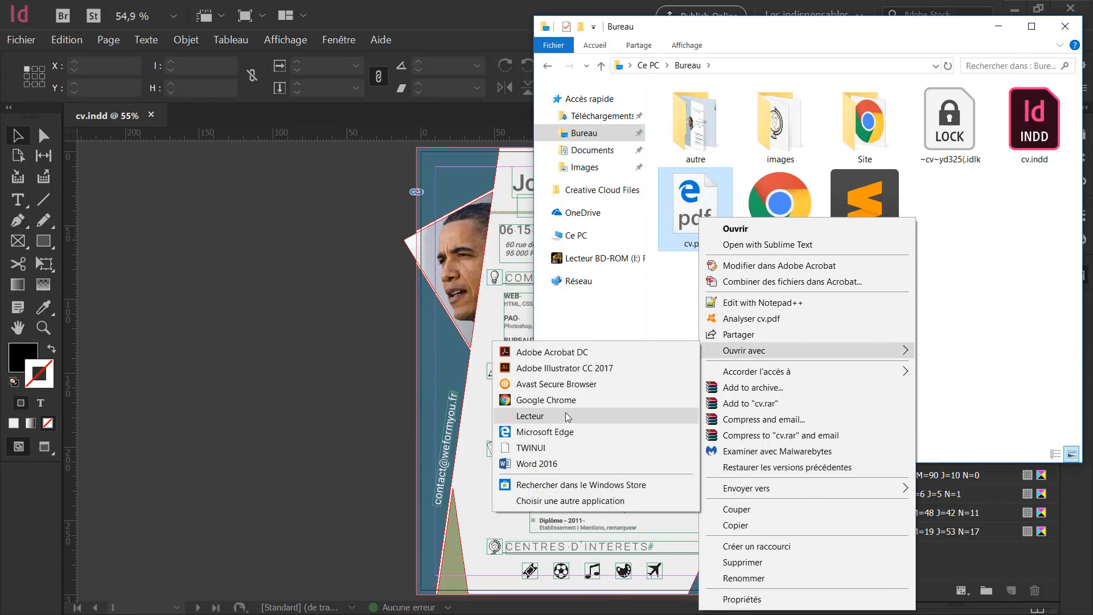
pyautogui.click(546, 400)
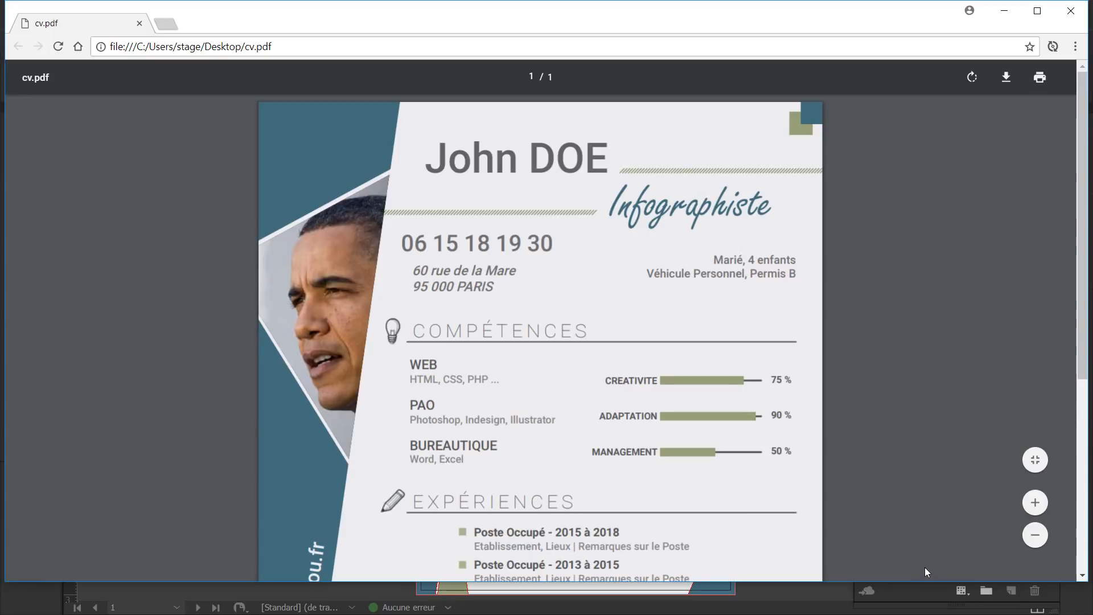
# Maximize Chrome, zoom out to view the whole CV page, then close the PDF.
pyautogui.click(1034, 11)
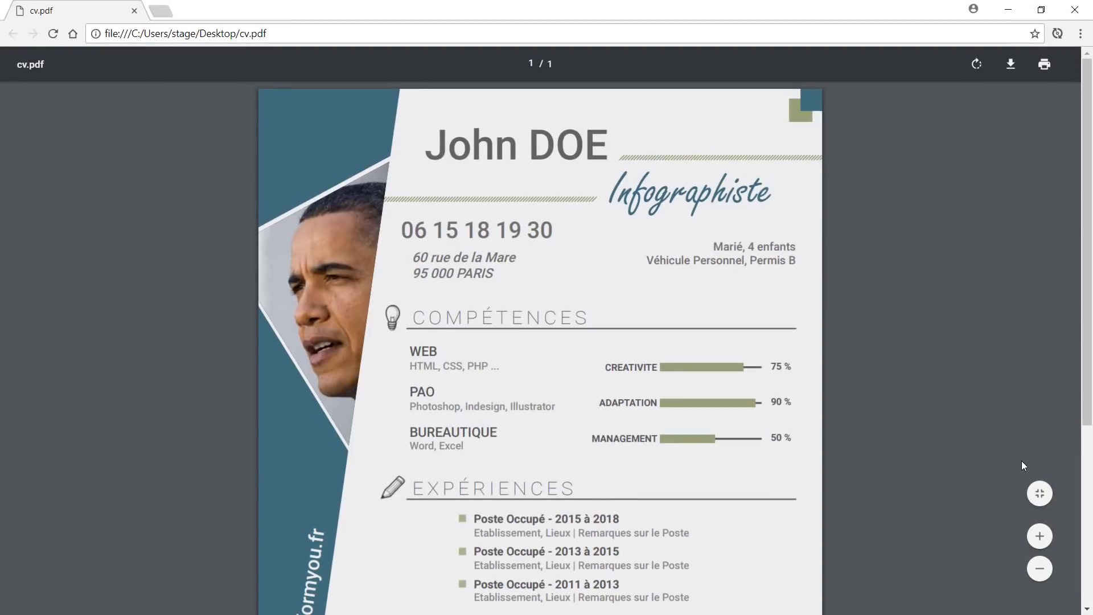
pyautogui.click(1039, 572)
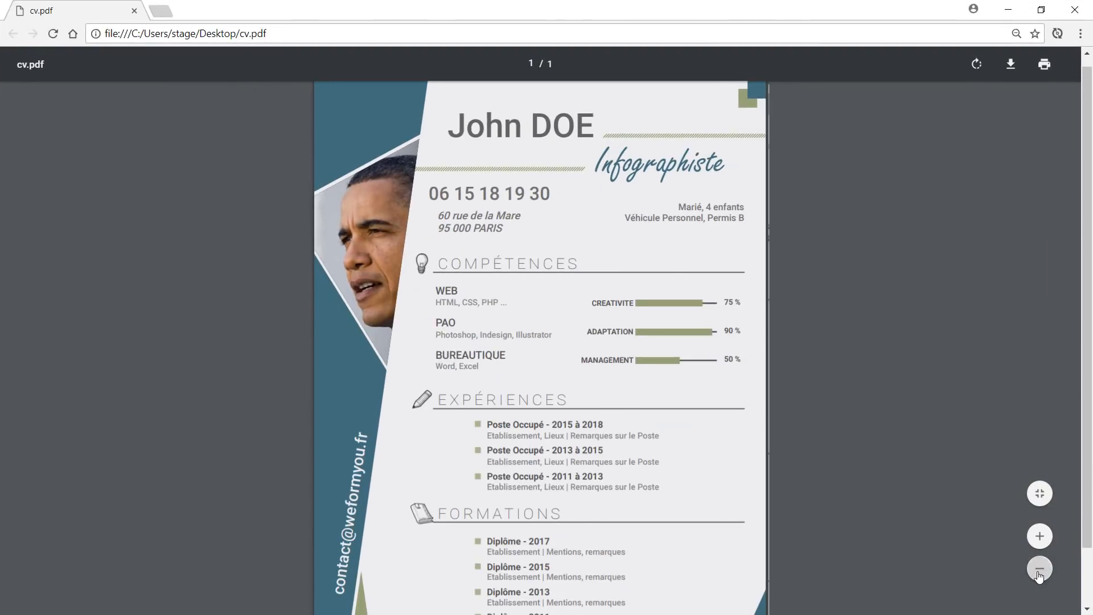
pyautogui.click(1039, 572)
pyautogui.click(1040, 570)
pyautogui.click(1039, 569)
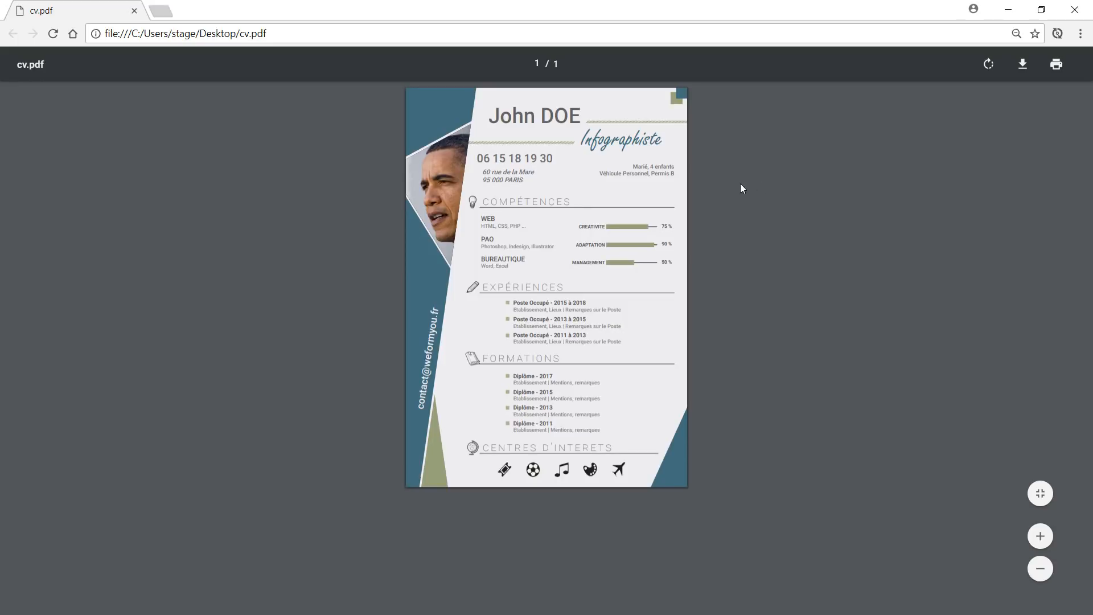
pyautogui.click(1075, 10)
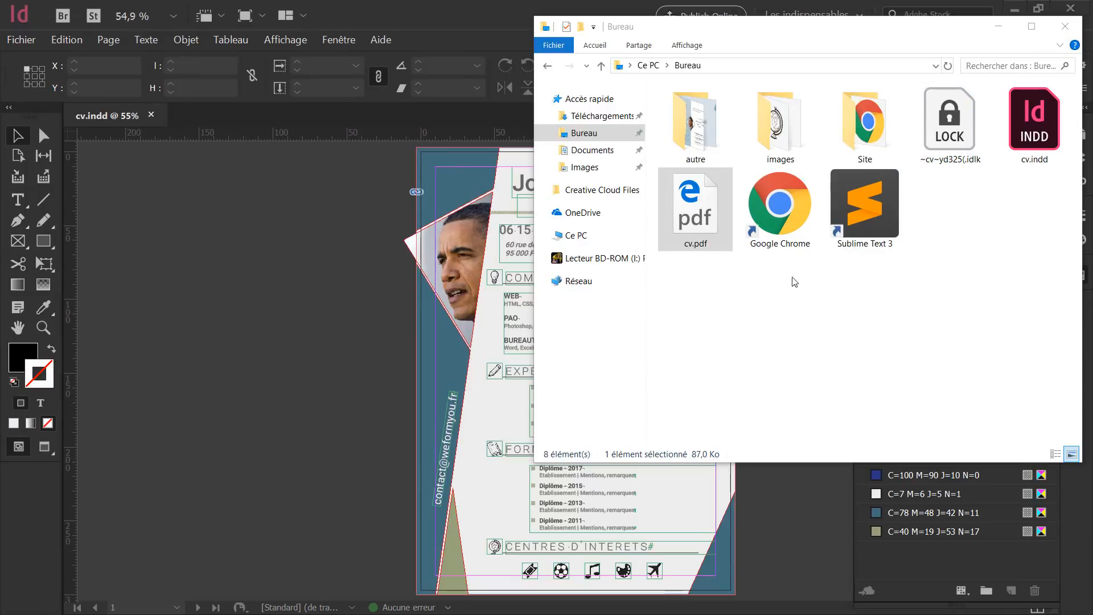
# Export the CV to the desktop as cv.jpg with JPEG (*.jpg) as the file type.
pyautogui.click(1005, 27)
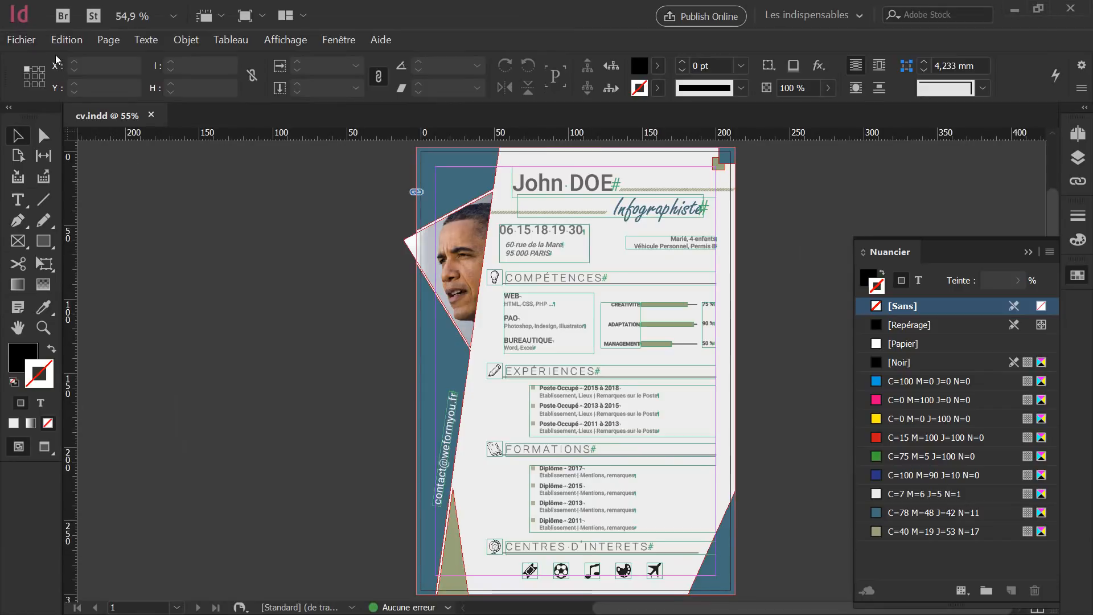
pyautogui.click(21, 39)
pyautogui.click(66, 273)
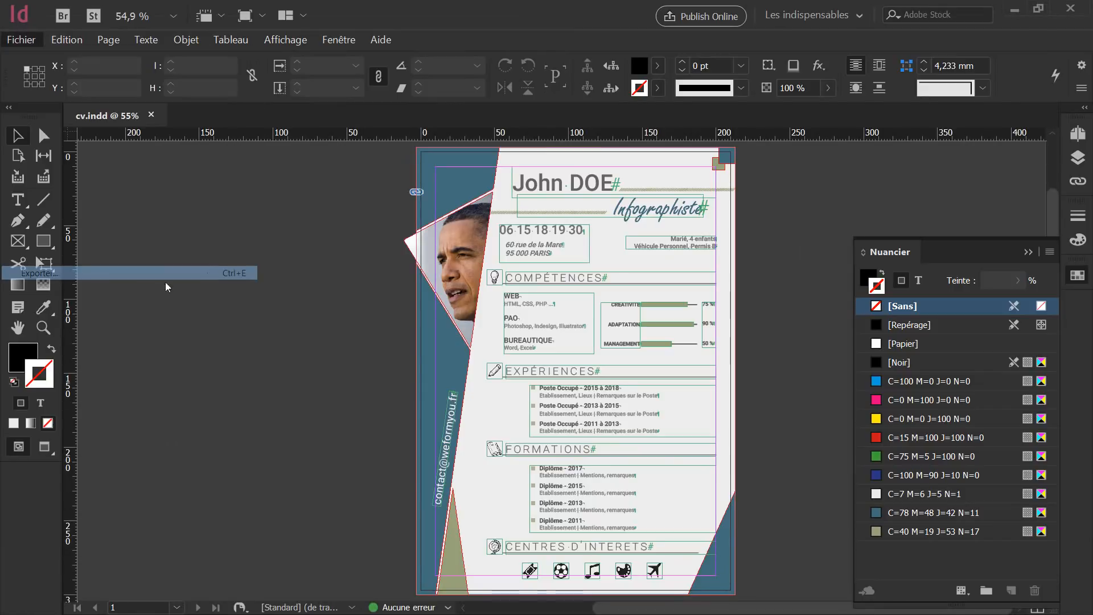
pyautogui.click(487, 400)
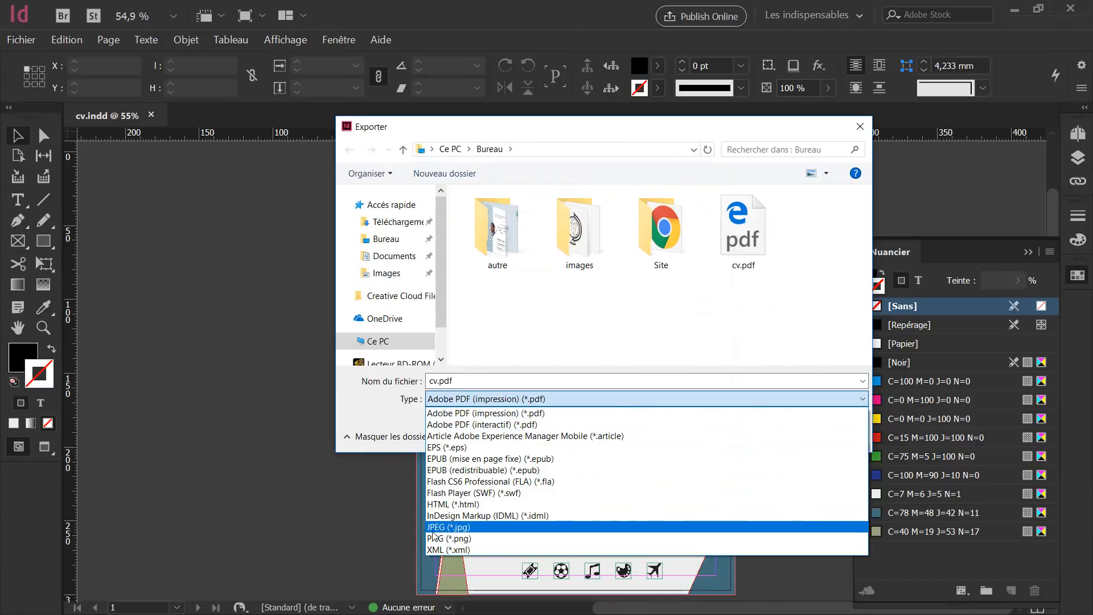
pyautogui.click(454, 530)
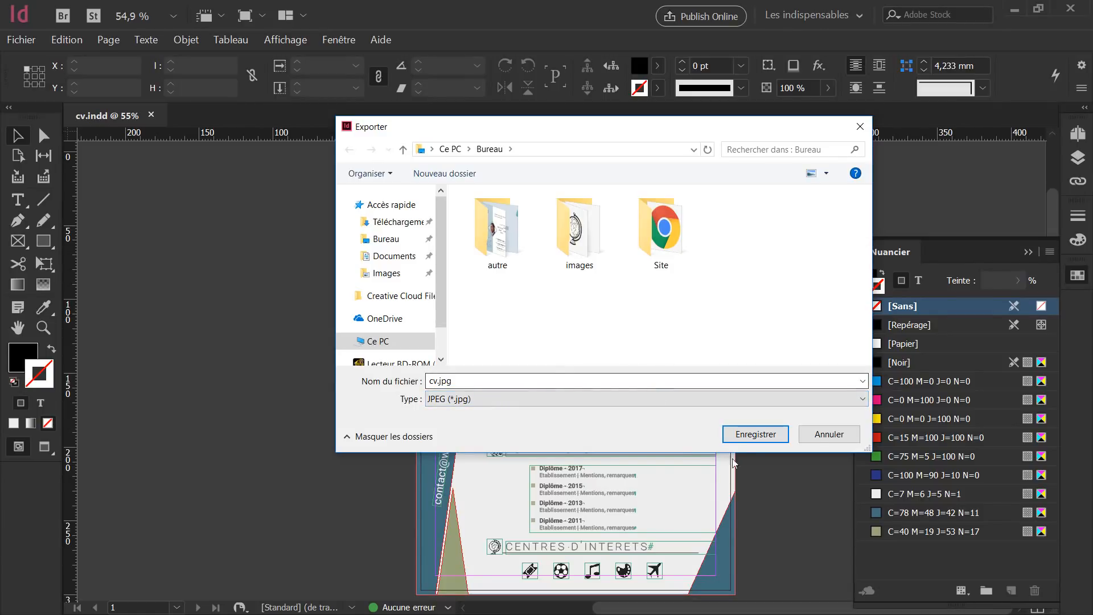
pyautogui.click(755, 433)
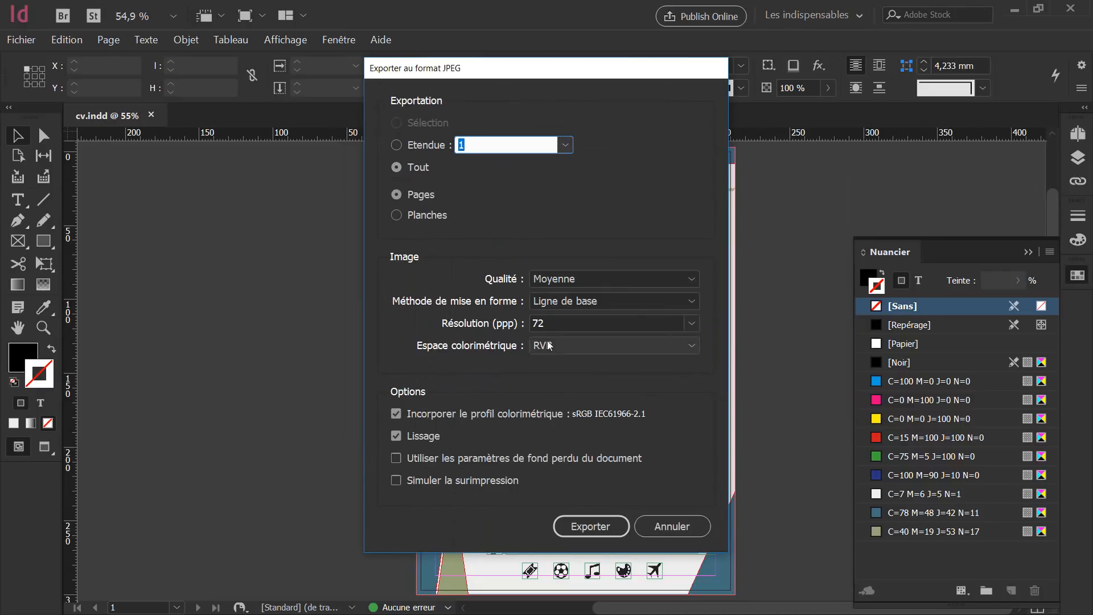
# Try 300 ppi resolution, keep RVB colour space, then set the JPEG resolution back to 72 ppi.
pyautogui.moveTo(586, 67); pyautogui.dragTo(307, 56)
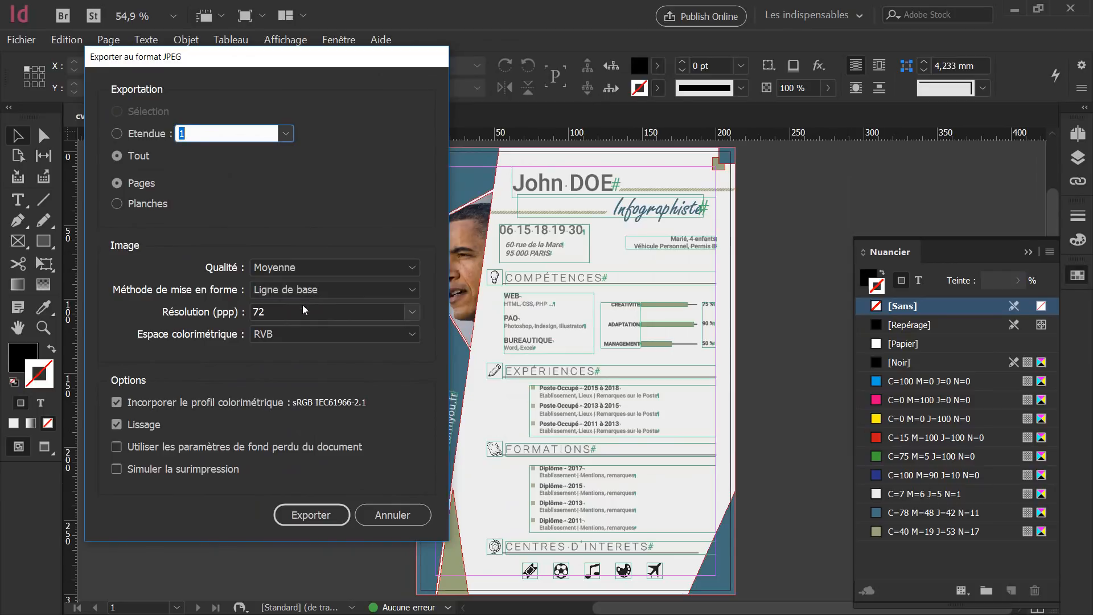
pyautogui.moveTo(290, 311); pyautogui.dragTo(226, 309)
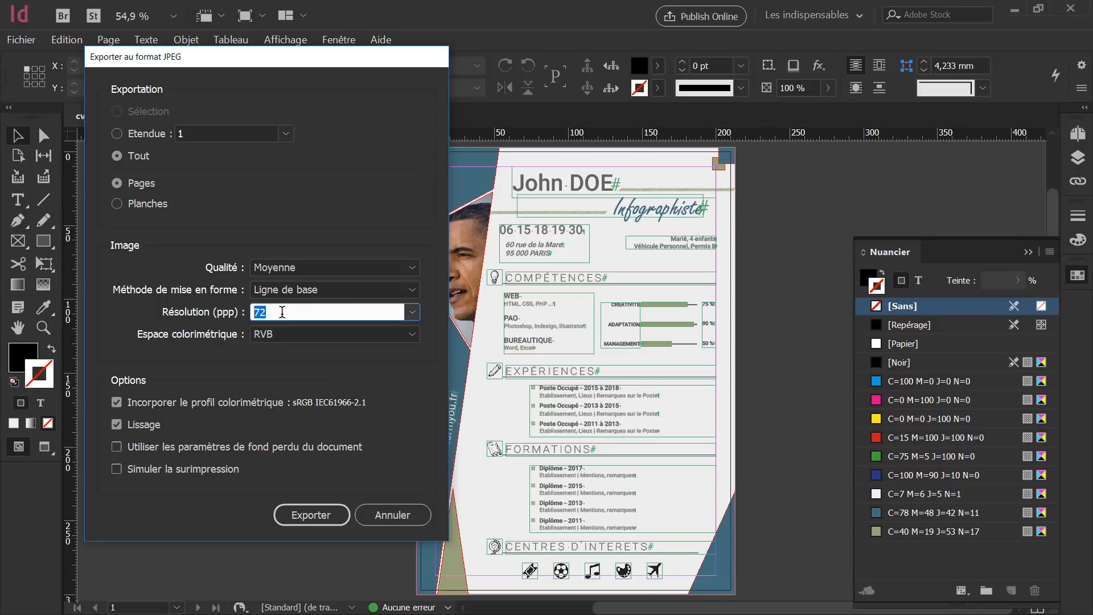
pyautogui.write('300')
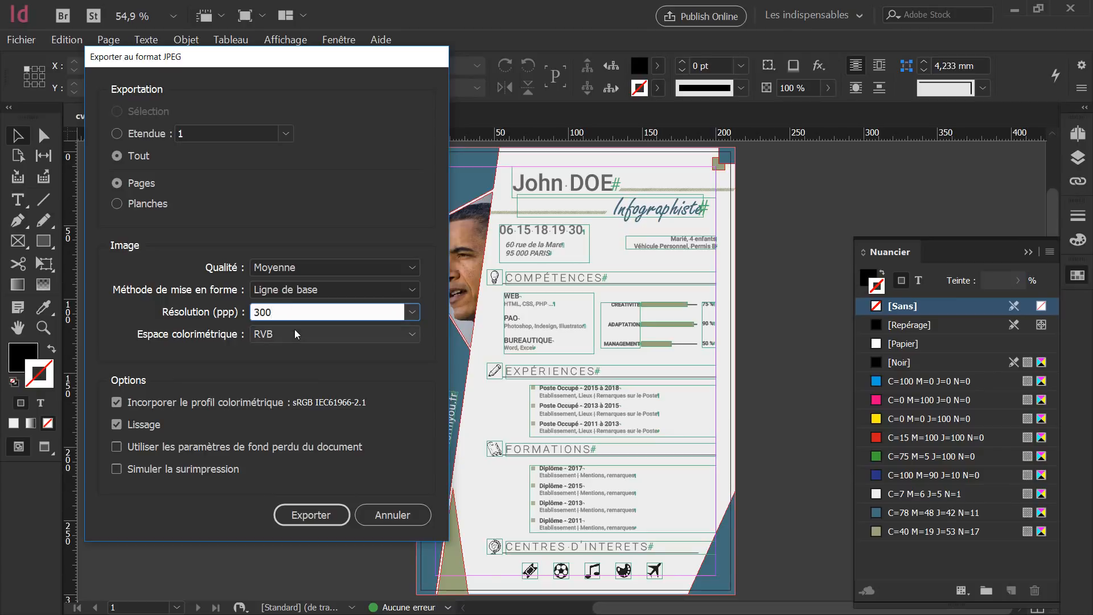
pyautogui.press('Tab')
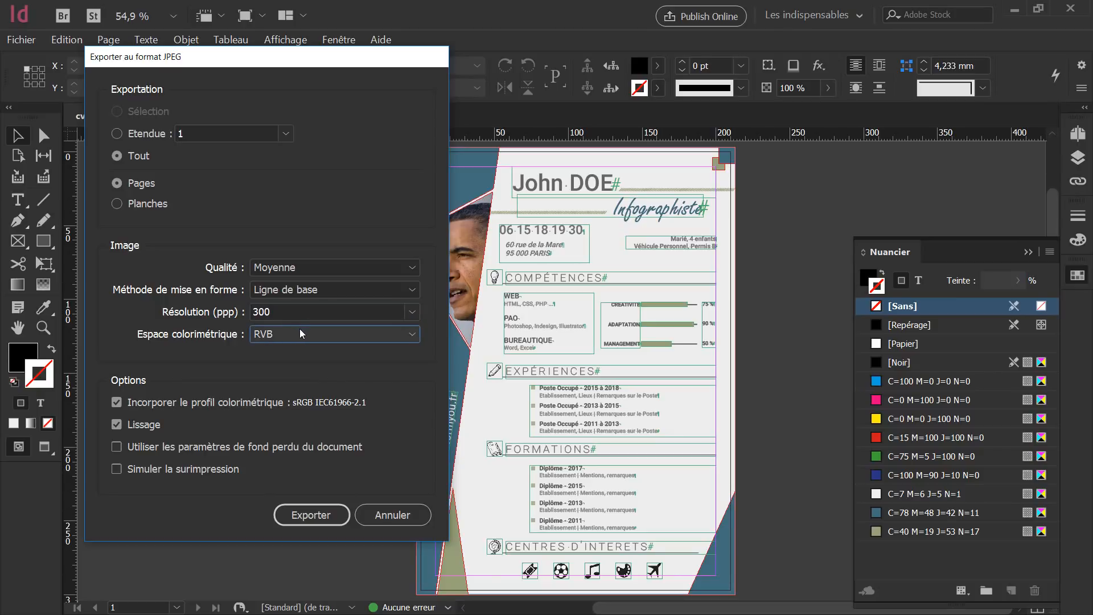
pyautogui.click(279, 336)
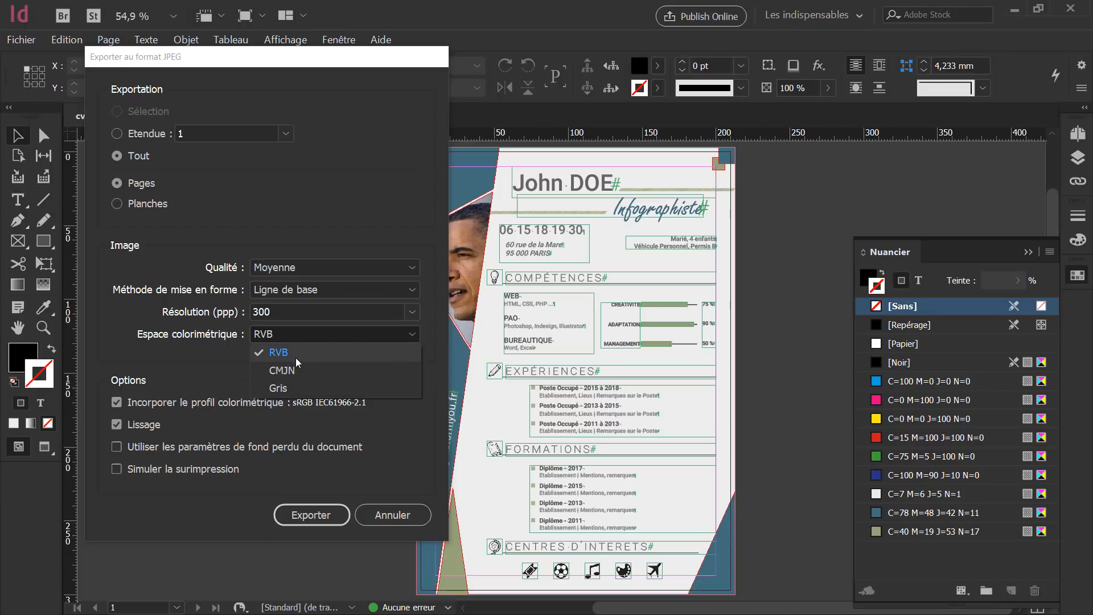
pyautogui.click(277, 313)
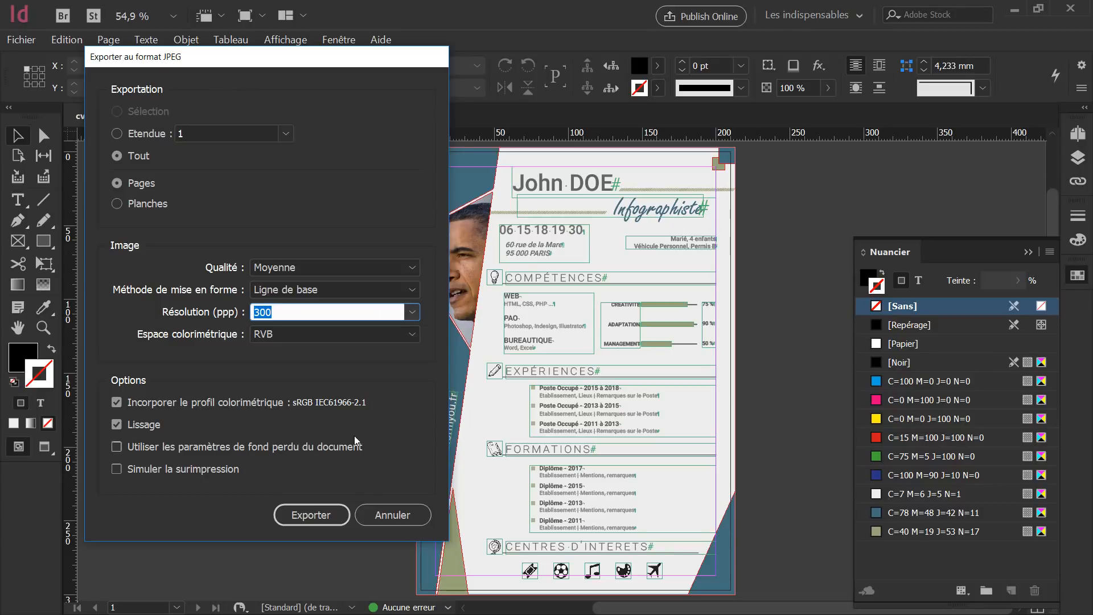
pyautogui.write('72')
pyautogui.press('Tab')
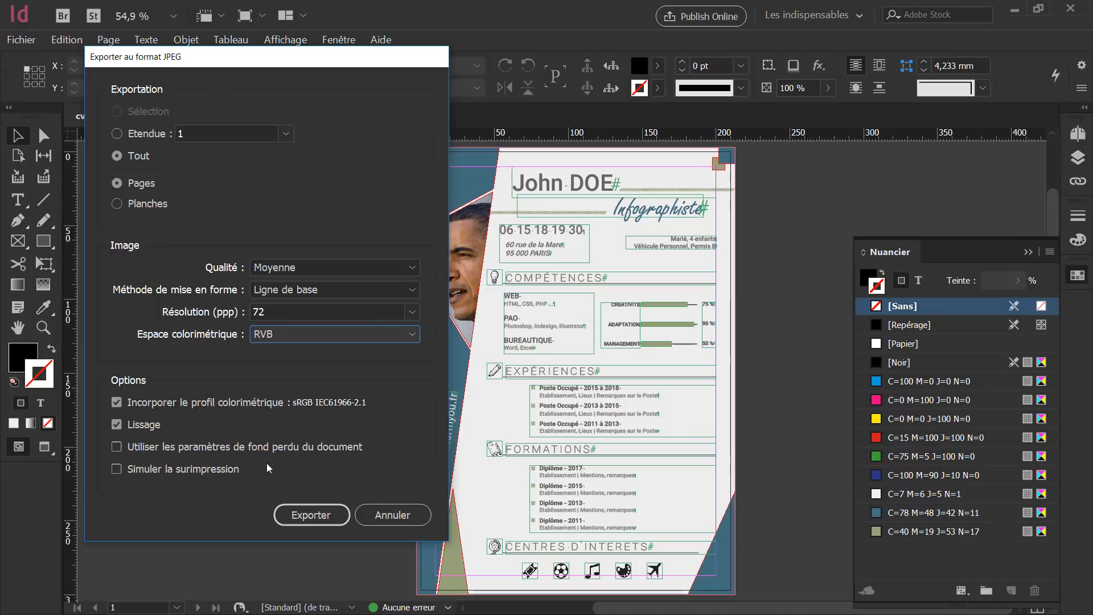
# Export cv.jpg and select it in File Explorer's Bureau folder beside cv.pdf.
pyautogui.click(312, 515)
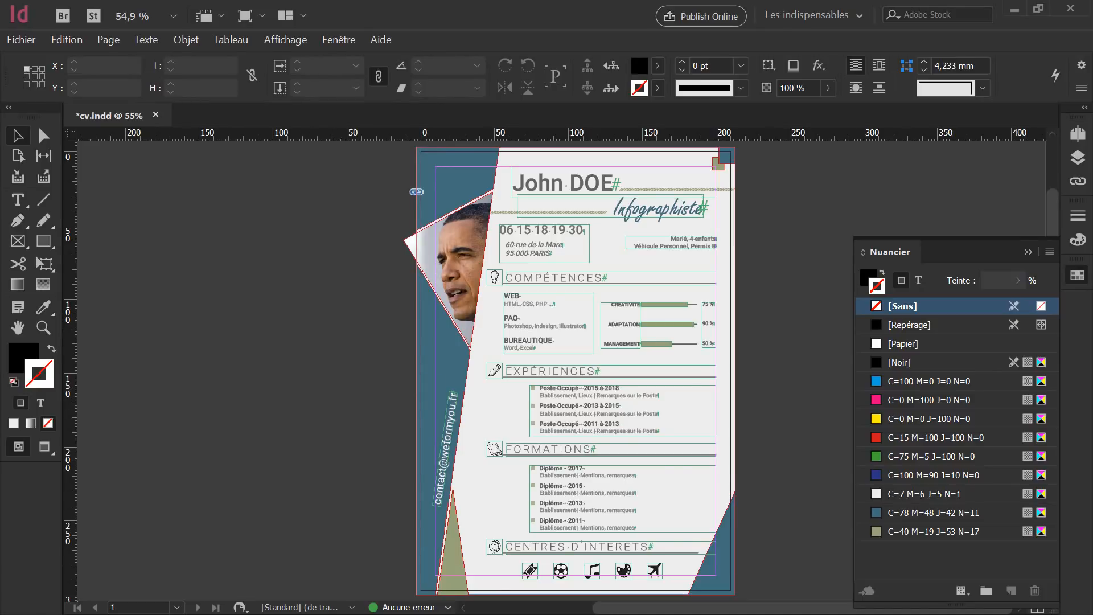
pyautogui.hotkey('alt', 'Tab')
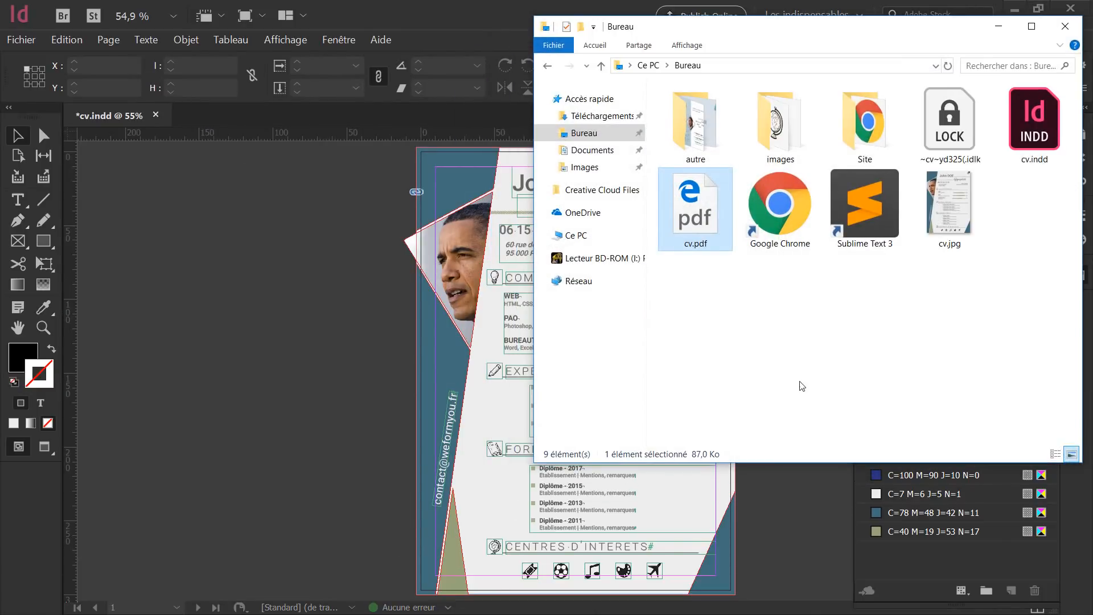
pyautogui.click(942, 228)
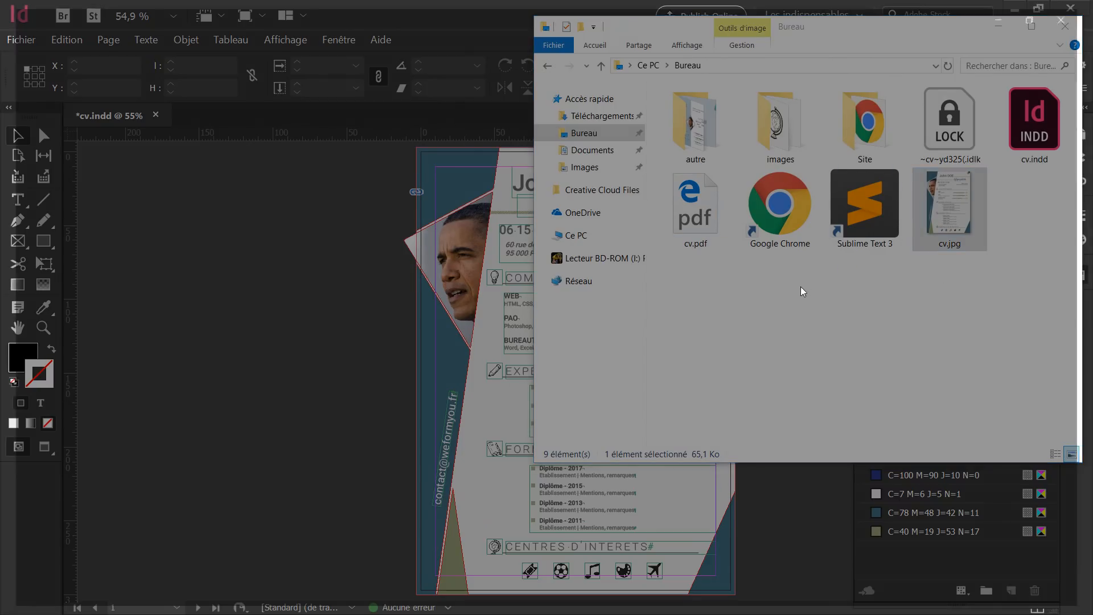